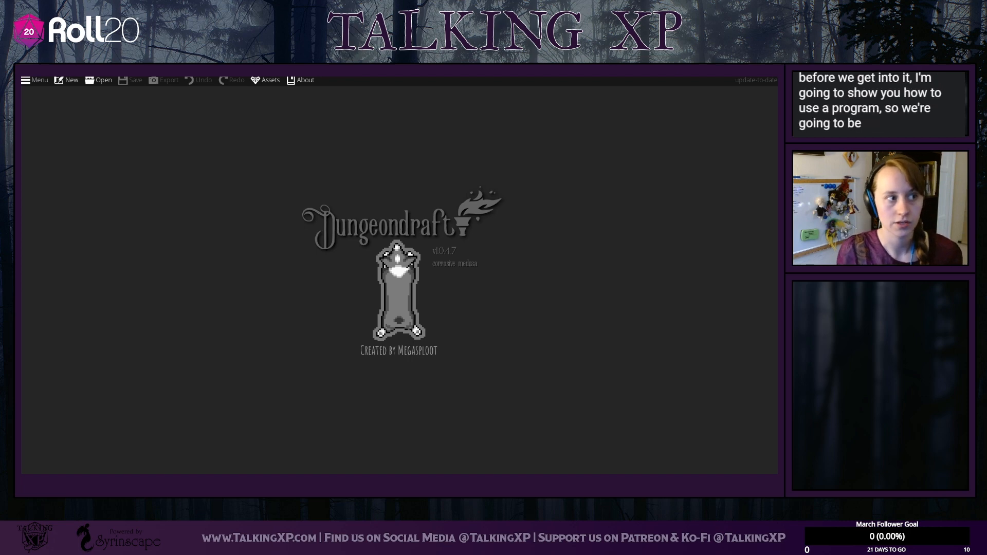
Step: Create a new map 25 tiles wide and 20 tiles high with the remaining options left at their defaults
left_click(69, 81)
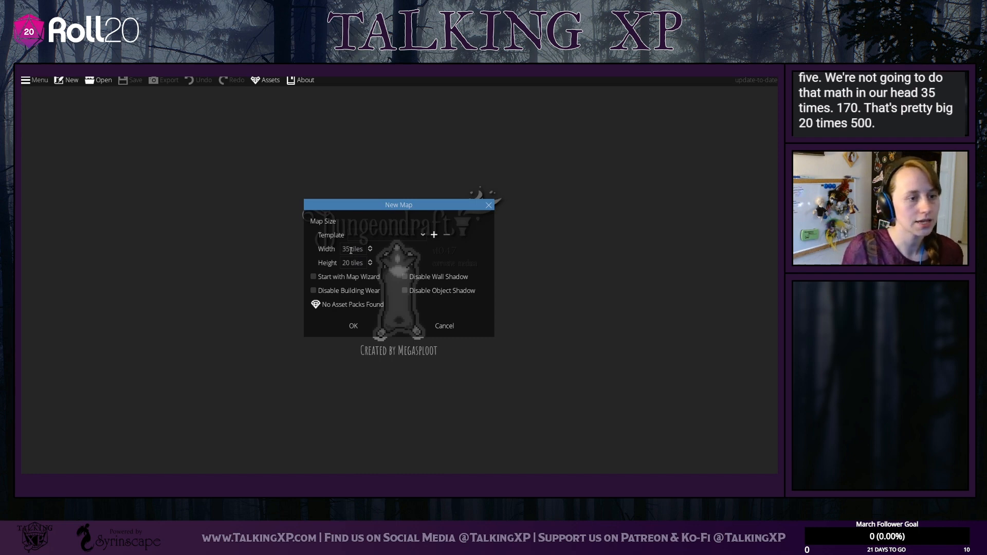
left_click(349, 249)
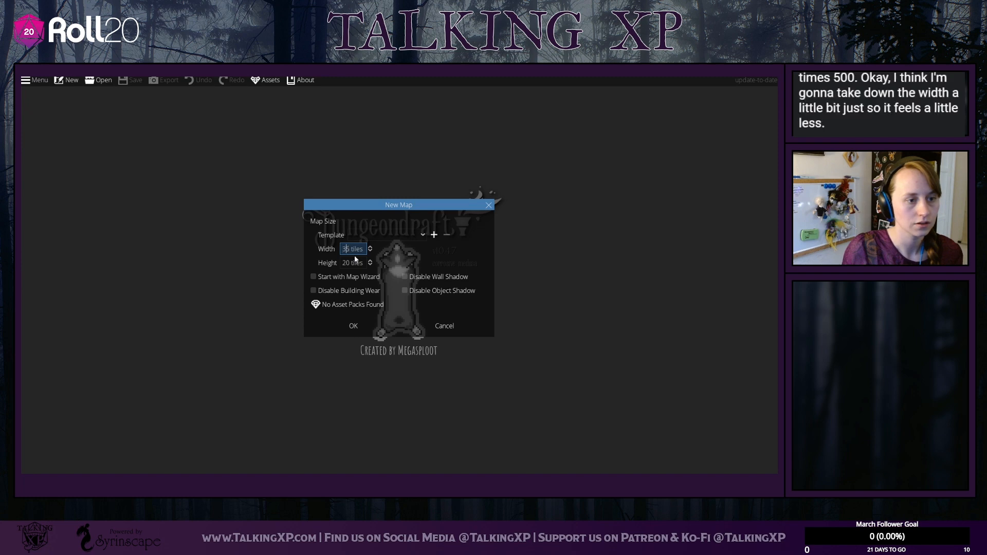
key("BackSpace")
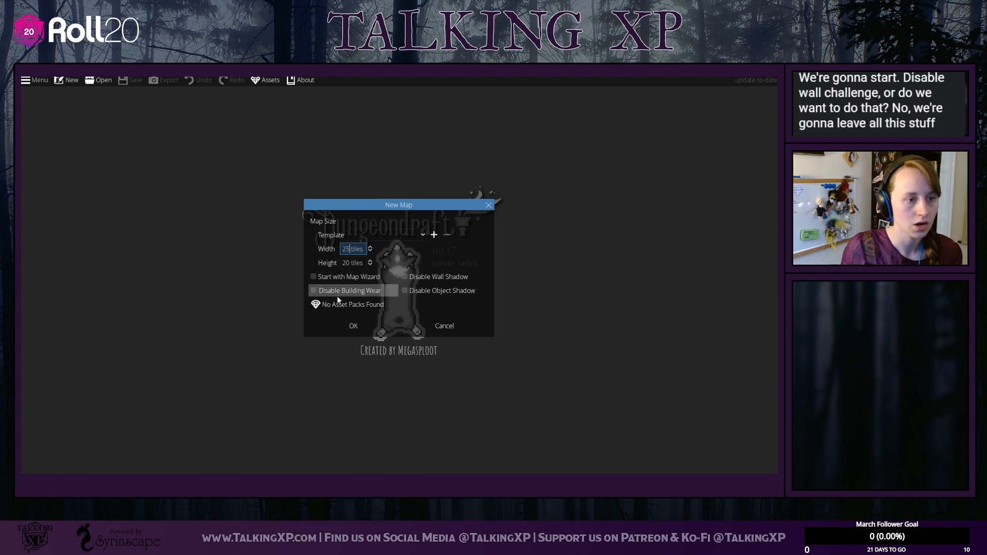
left_click(354, 327)
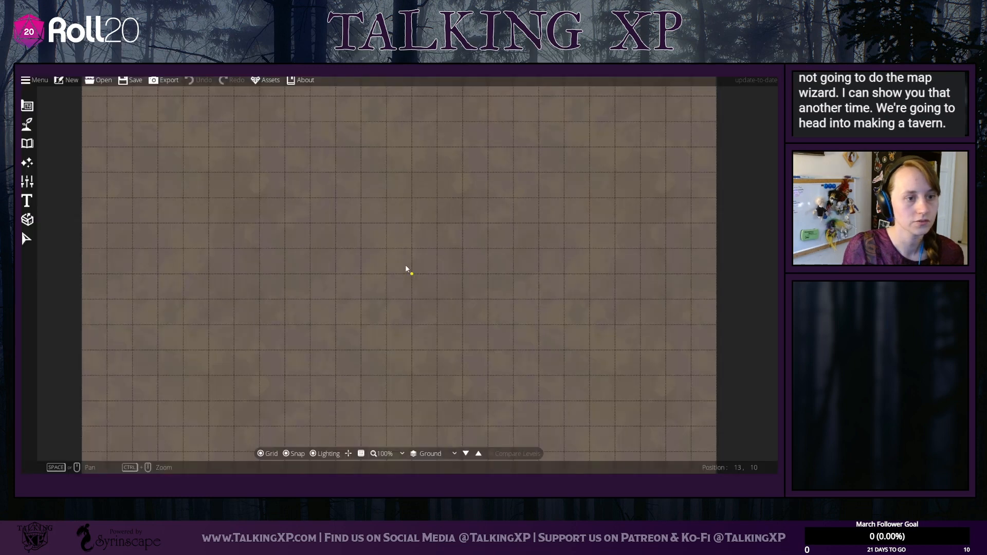
left_click(387, 454)
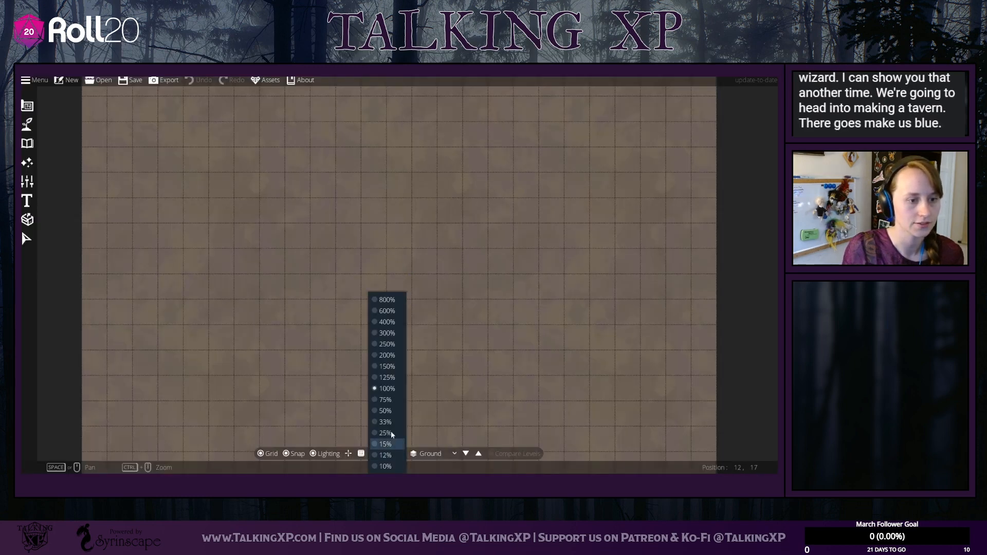
left_click(383, 411)
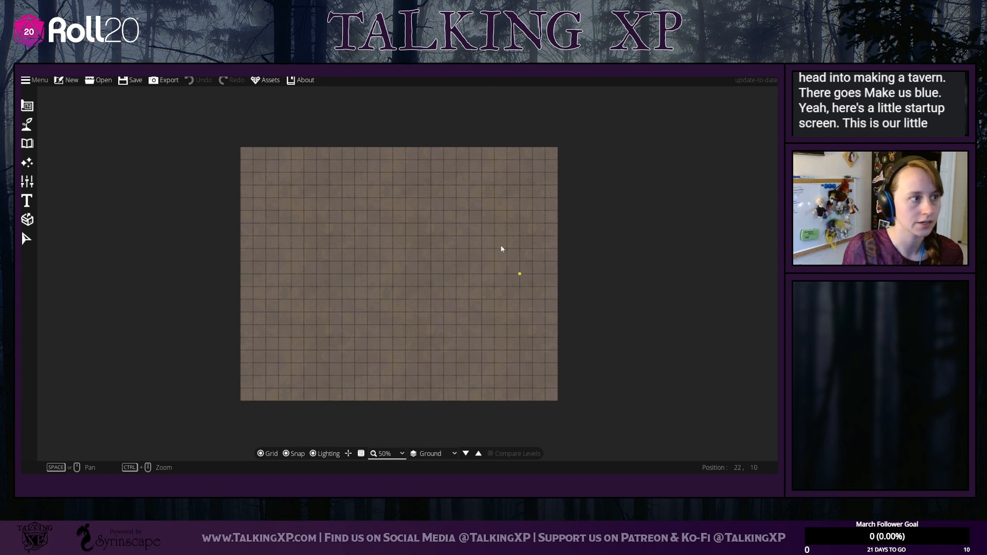
Step: Look through the tool categories from Design and Terrain to Effects and Prefabs to see what each offers
left_click(29, 124)
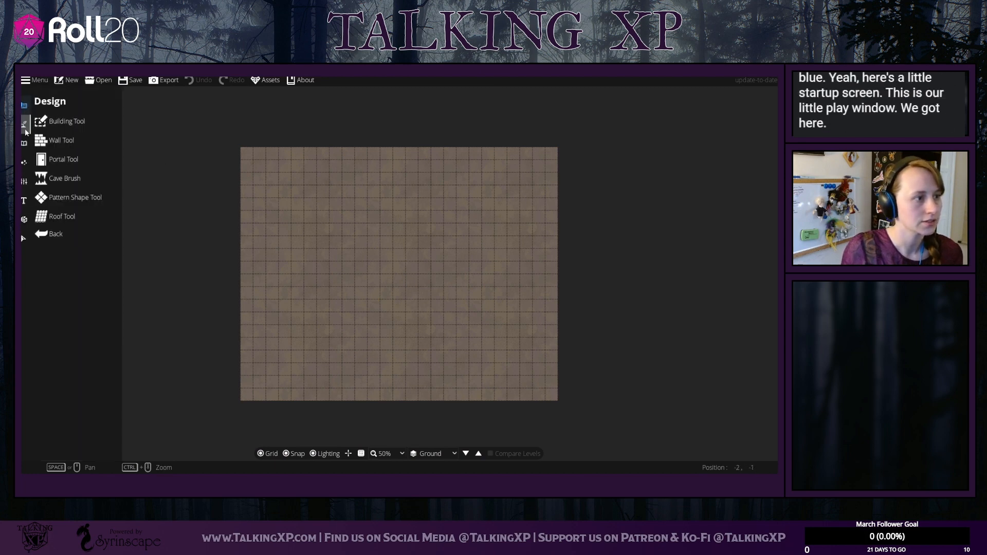
left_click(25, 124)
left_click(25, 143)
left_click(25, 163)
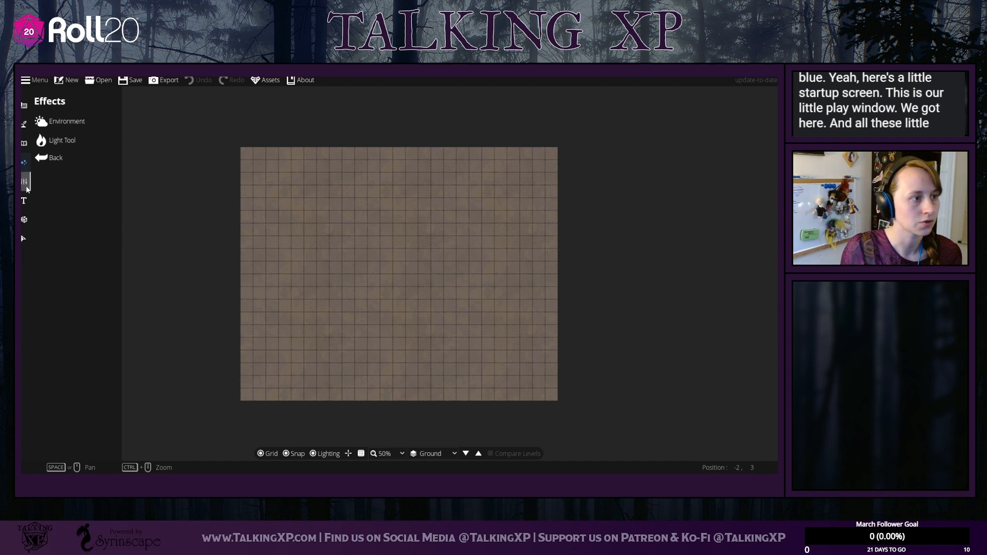
left_click(24, 182)
left_click(23, 201)
left_click(24, 220)
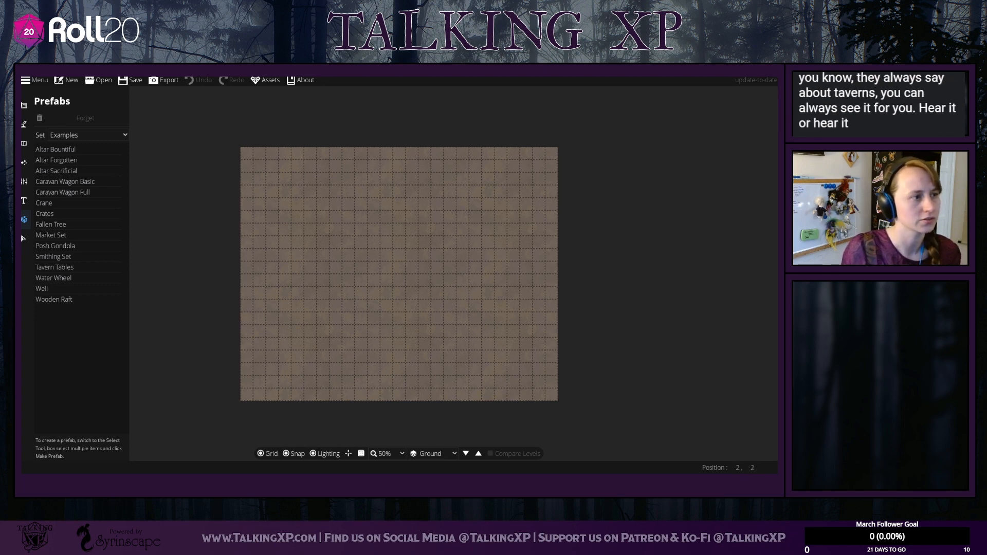
Step: Draw two rectangular brick-floored rooms with Stone 09 walls, about 6×4 and 7×5 tiles, and connect them with a one-tile-wide passage
left_click(24, 105)
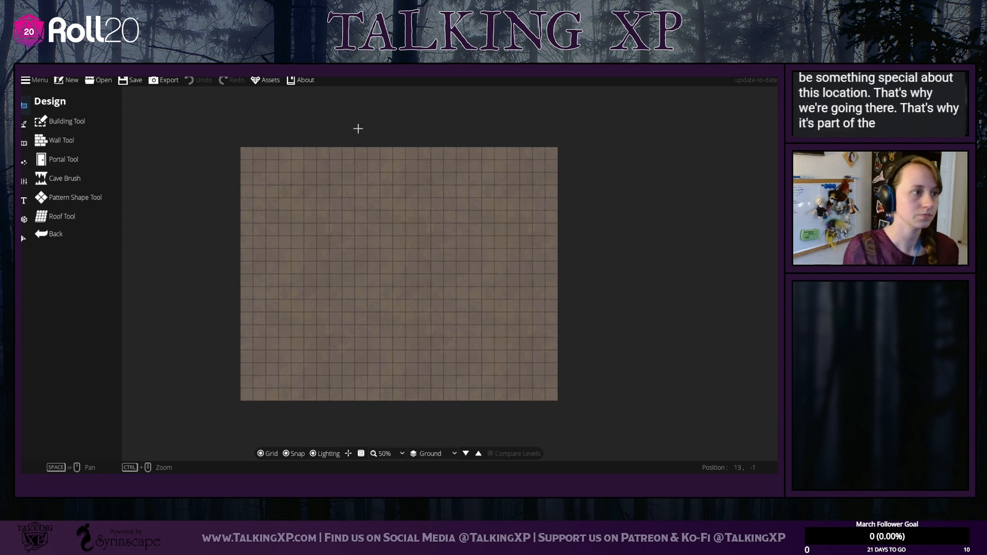
left_click(66, 121)
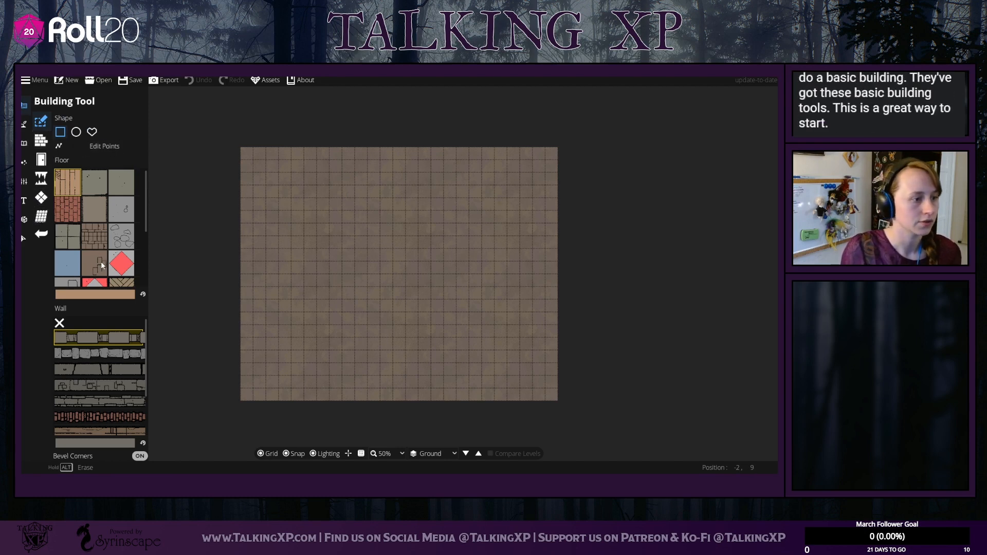
scroll(68, 190, "down", 1)
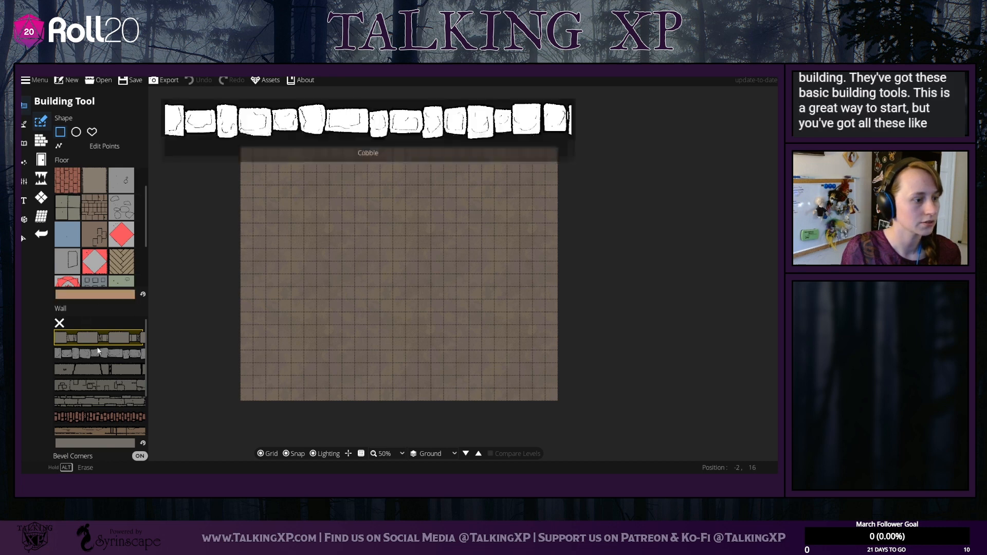
scroll(97, 346, "down", 3)
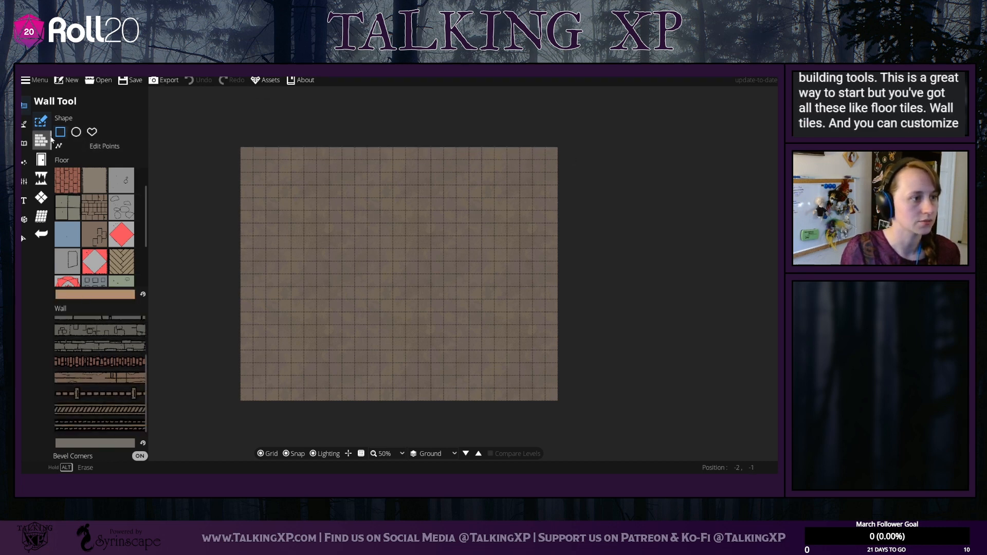
left_click(73, 184)
left_click(95, 344)
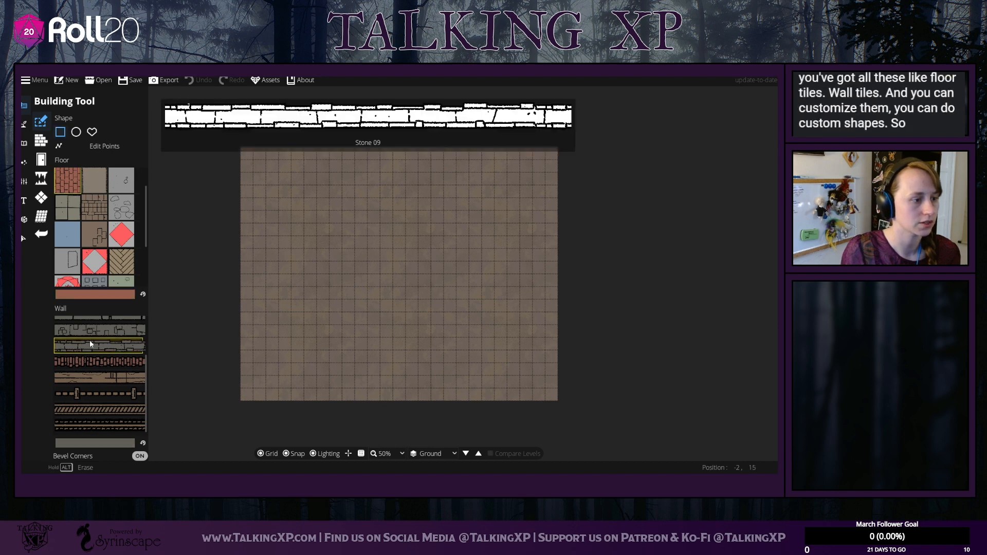
left_click_drag(303, 185, 472, 331)
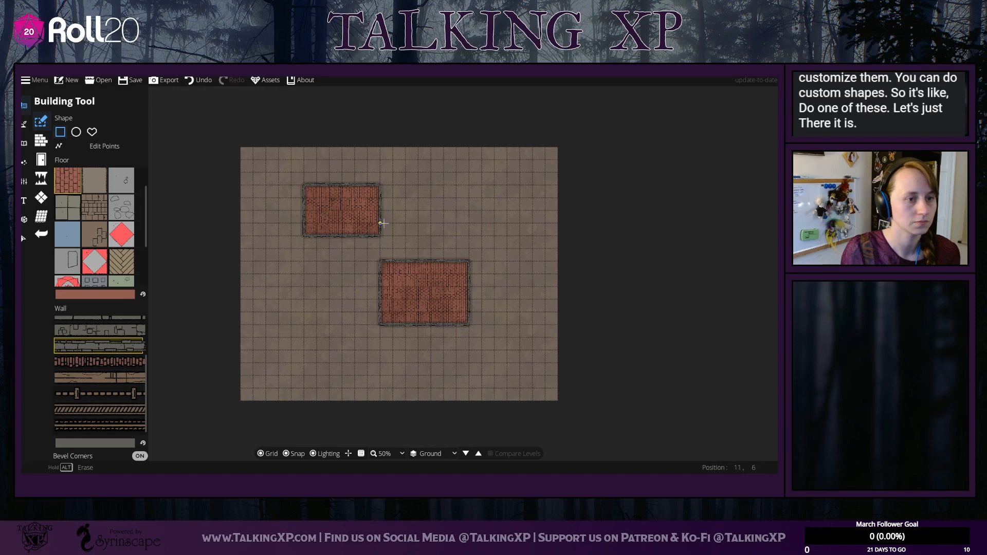
left_click_drag(379, 222, 393, 262)
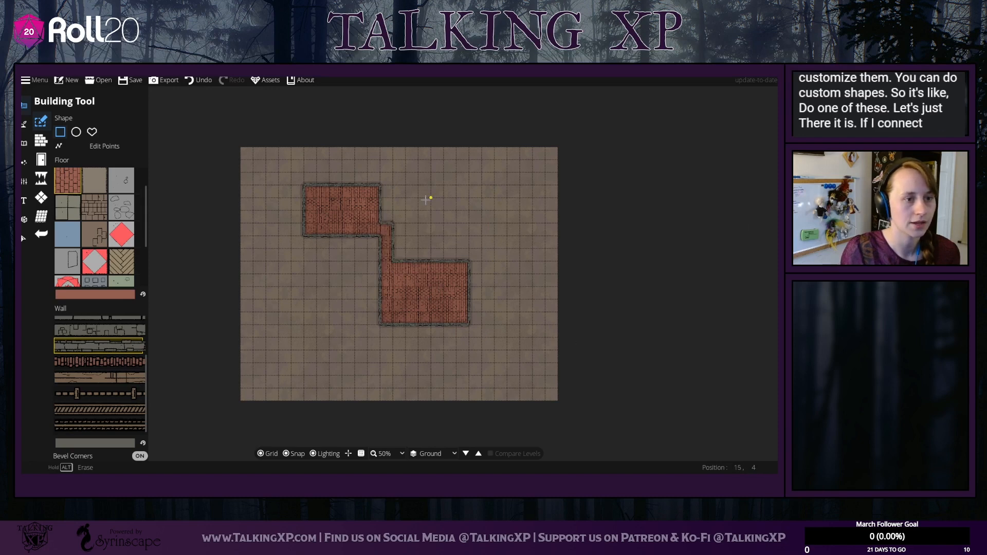
Step: Undo the connecting passage and both brick-floored rooms
left_click(200, 82)
left_click(200, 82)
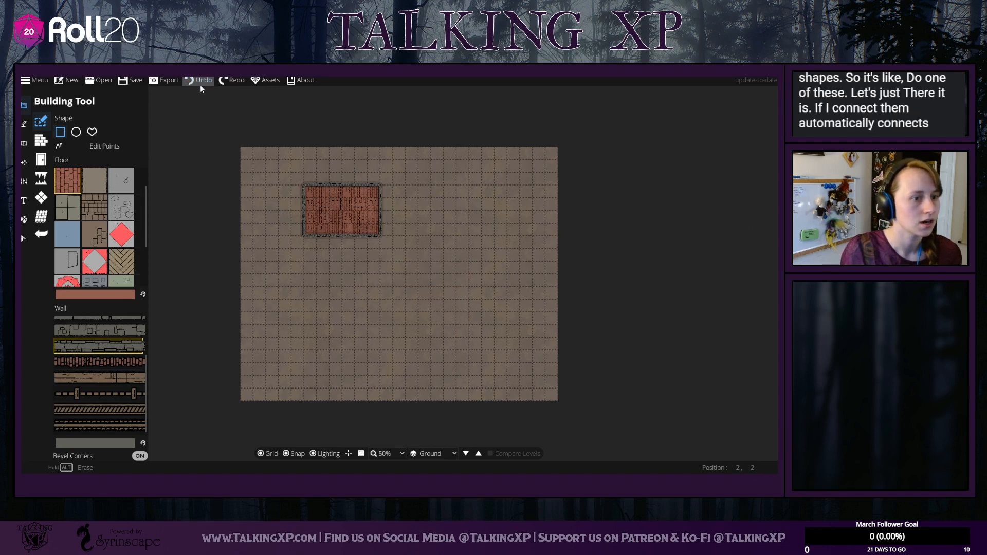
left_click(200, 82)
Step: Review the options of the Wall Tool, Pattern Shape Tool, Cave Brush and Portal Tool
left_click(41, 140)
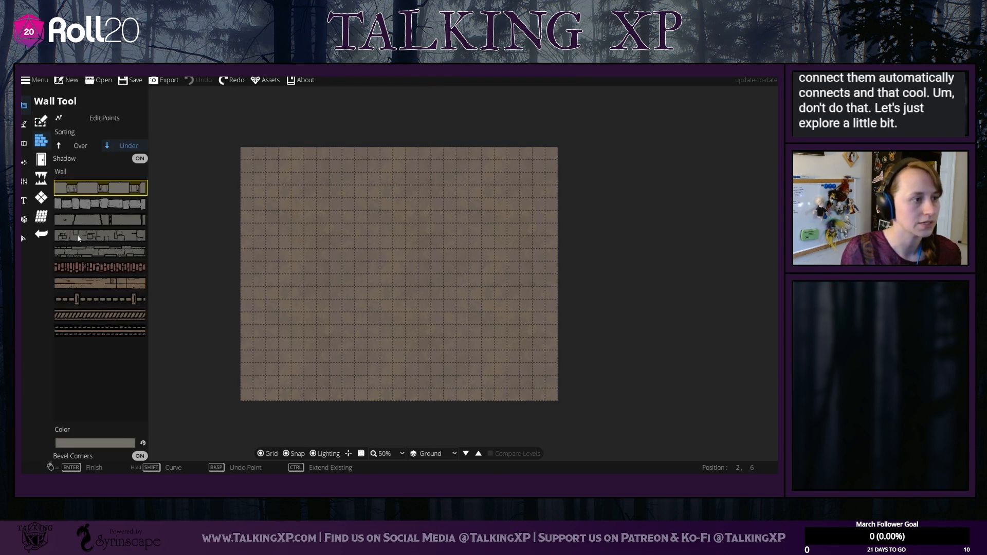
left_click(42, 197)
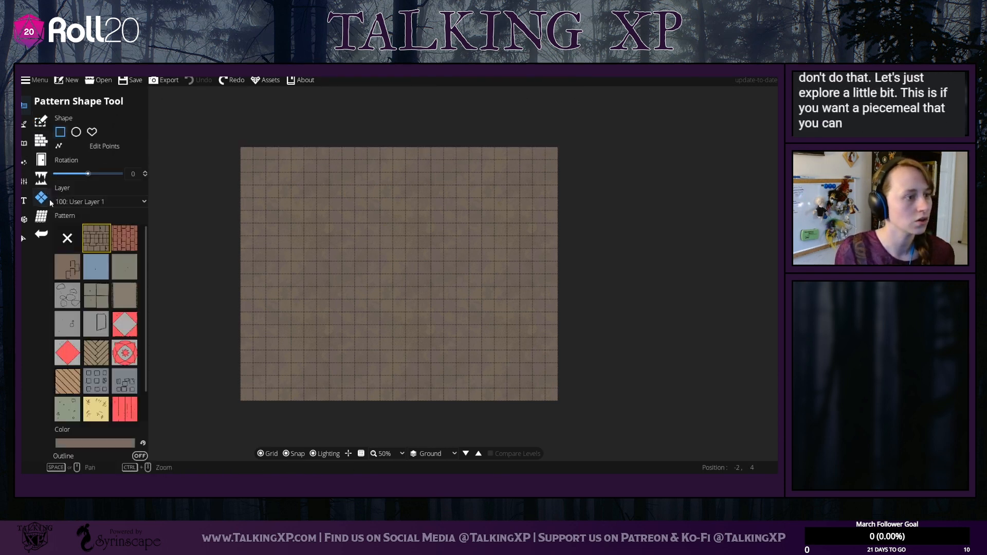
left_click(41, 178)
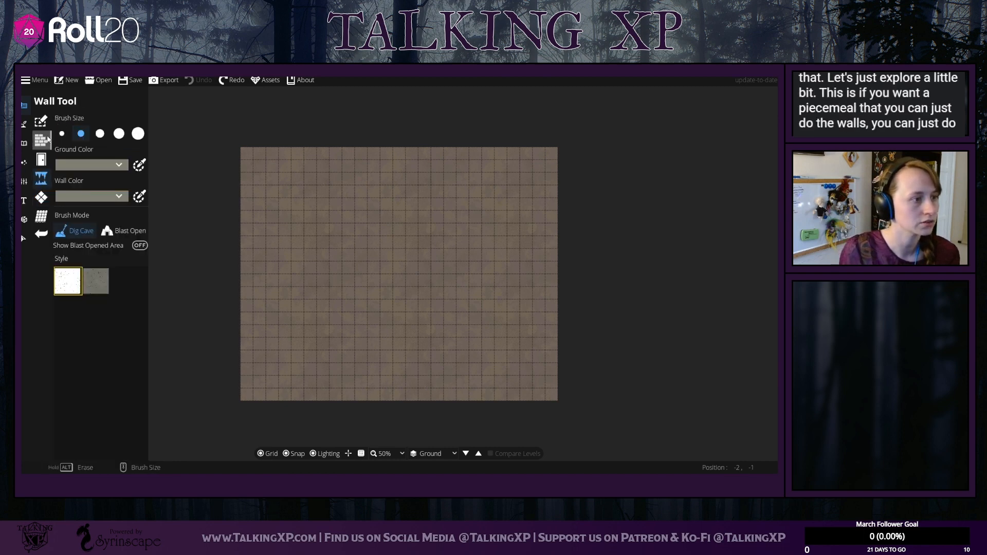
left_click(45, 156)
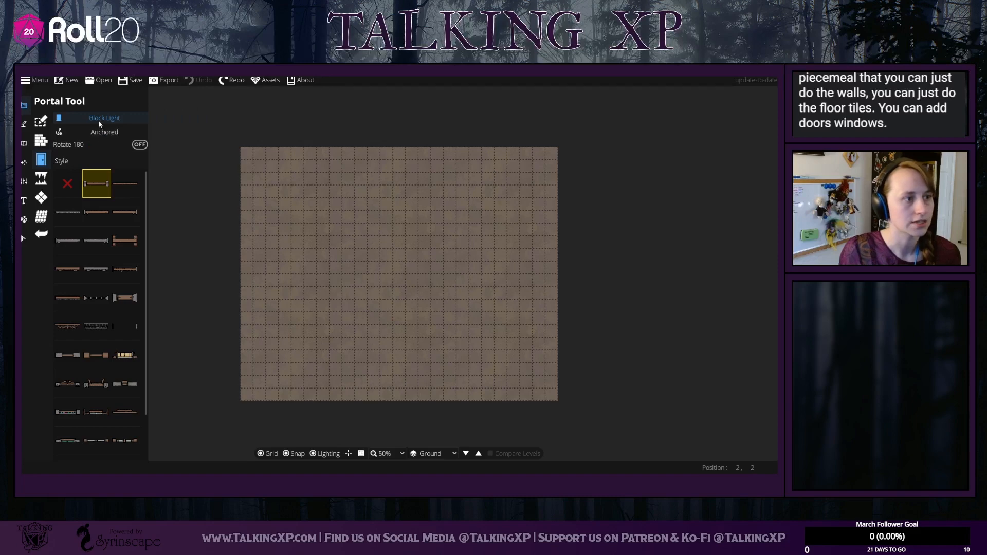
Step: Dig a rough cavern in the map's upper middle with the Cave Brush, switch it to the second style and extend it
left_click(41, 179)
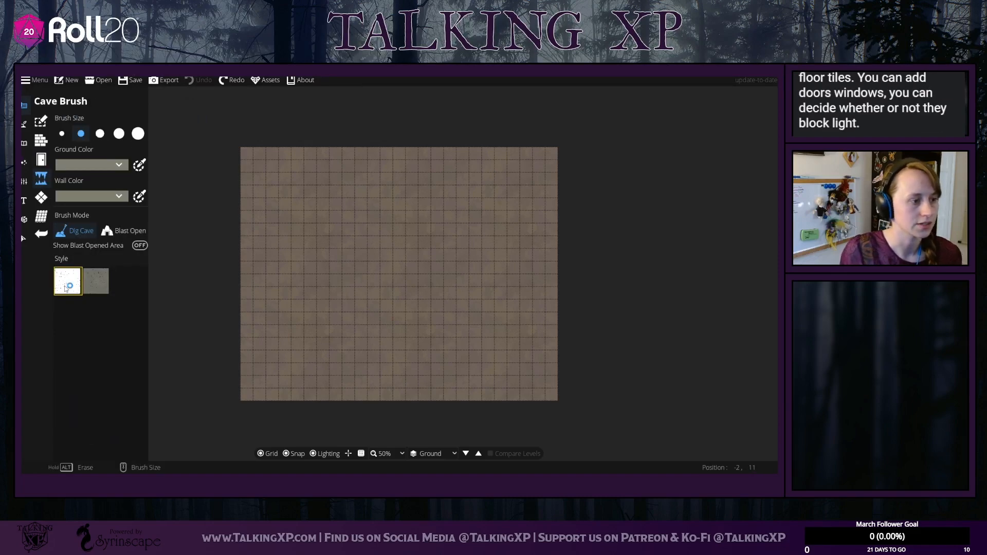
mouse_move(319, 217)
left_mouse_down()
mouse_move(380, 203)
mouse_move(337, 252)
mouse_move(402, 217)
mouse_move(369, 209)
mouse_move(322, 231)
mouse_move(335, 248)
mouse_move(346, 227)
mouse_move(349, 247)
mouse_move(357, 224)
mouse_move(380, 248)
mouse_move(400, 281)
mouse_move(407, 316)
left_mouse_up()
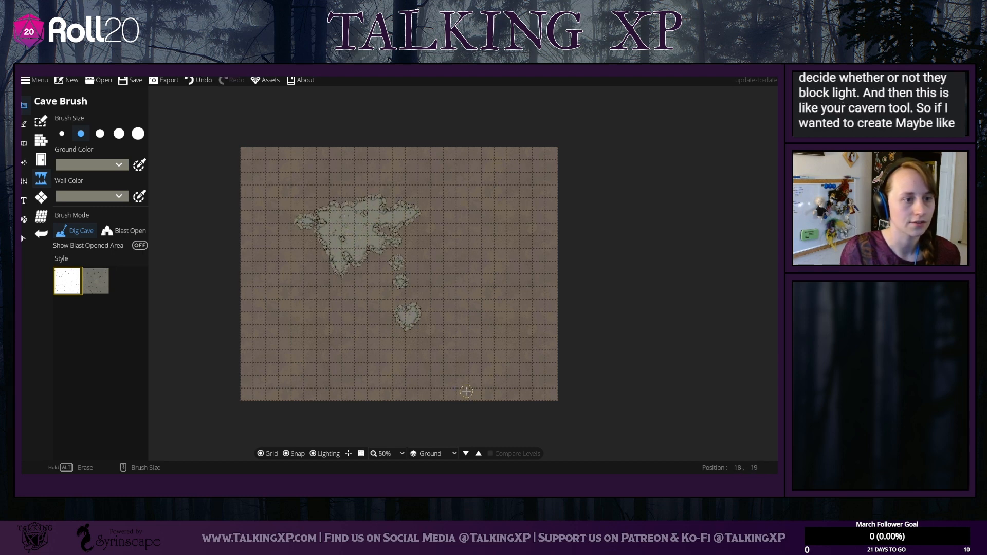
left_click(96, 281)
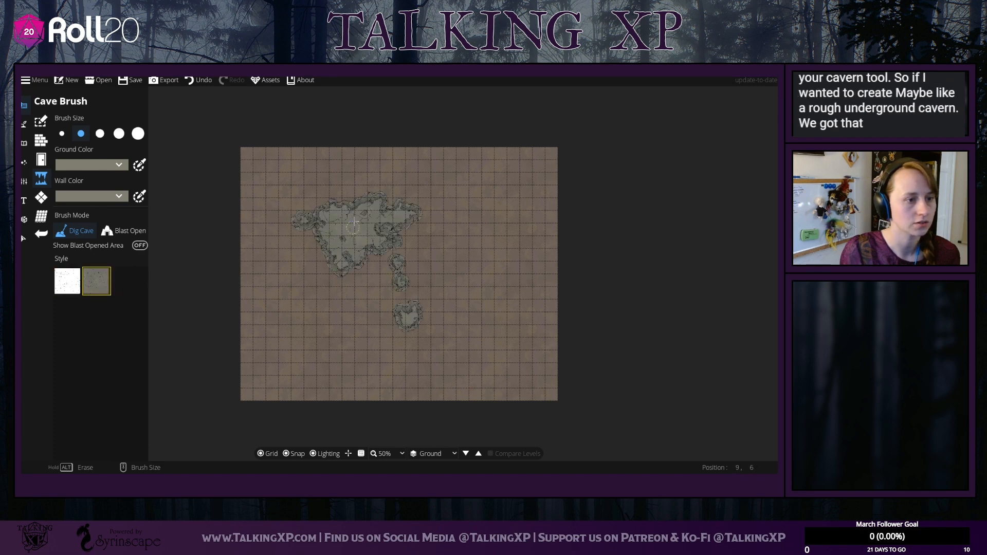
mouse_move(374, 200)
left_mouse_down()
mouse_move(409, 200)
mouse_move(432, 219)
mouse_move(384, 199)
mouse_move(296, 218)
left_mouse_up()
Step: Undo all the Cave Brush strokes on the map
left_click(198, 80)
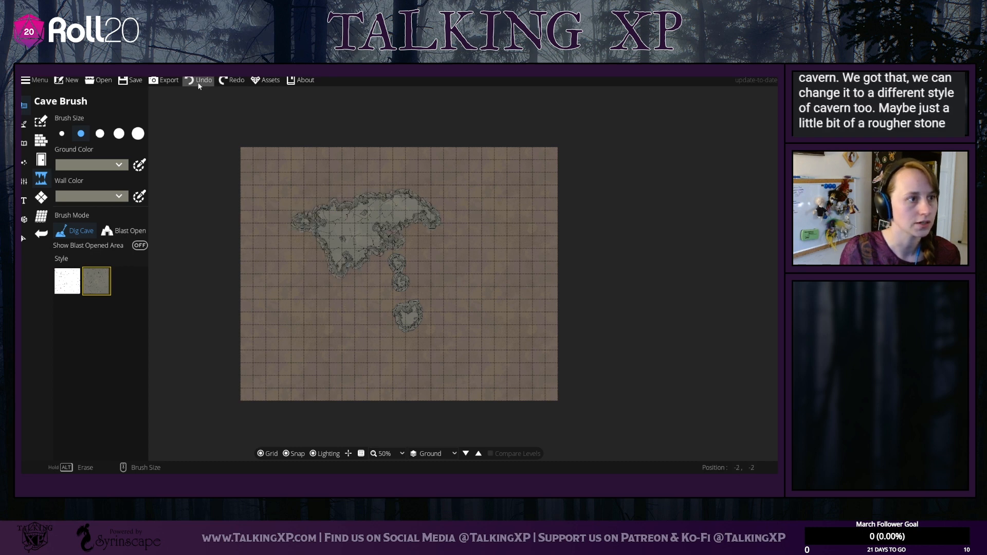
left_click(190, 83)
left_click(189, 82)
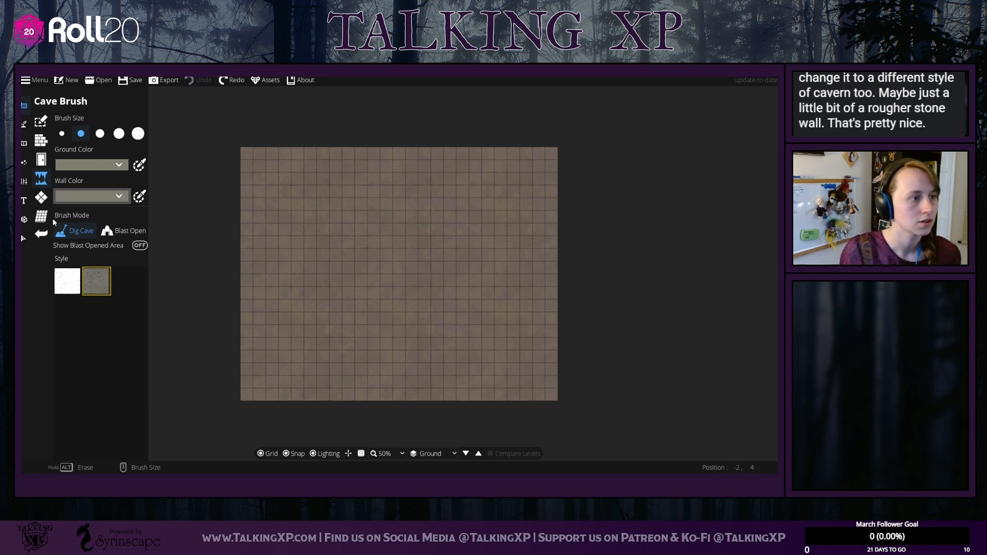
Step: Draw a reddish-brown gable roof about 10×4 tiles in the upper part of the map
left_click(40, 223)
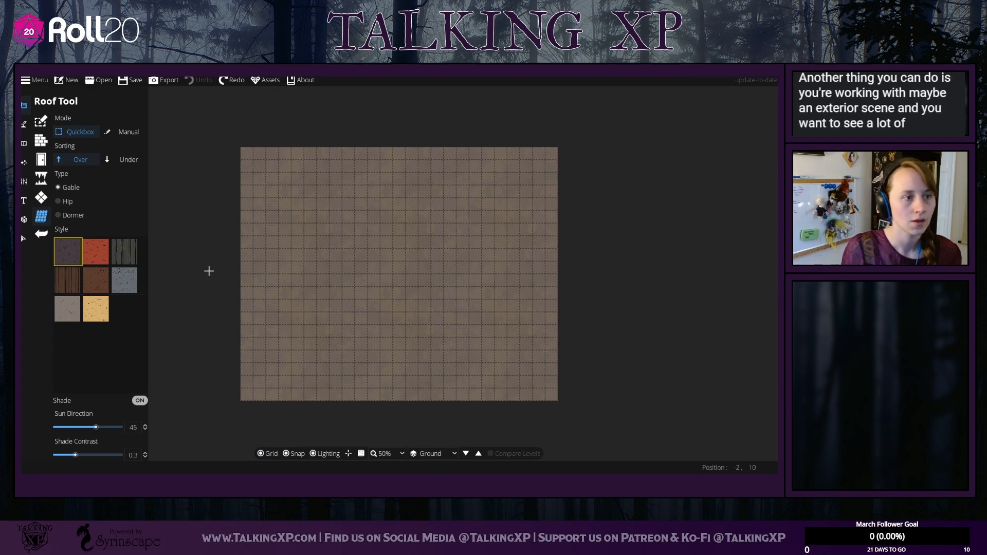
left_click(95, 281)
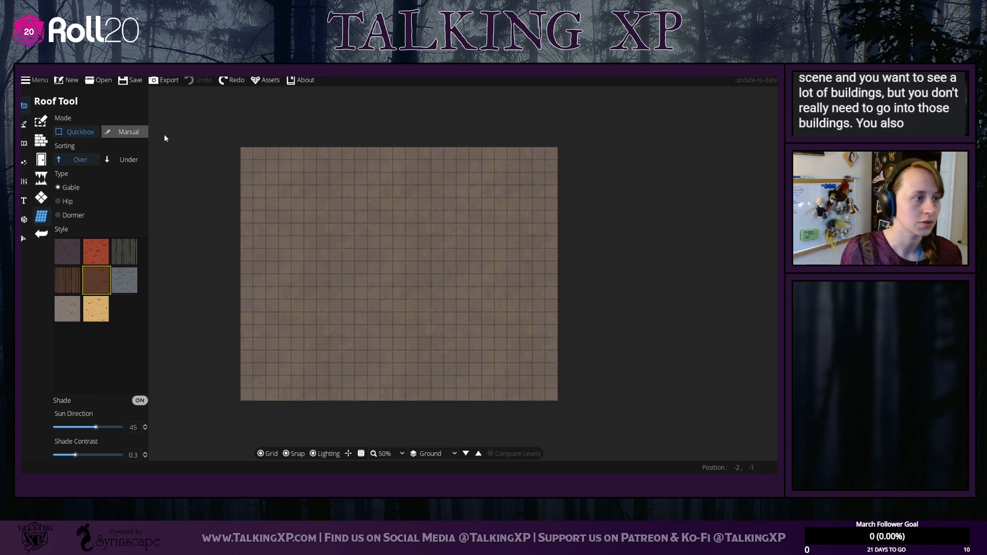
left_click_drag(291, 185, 415, 239)
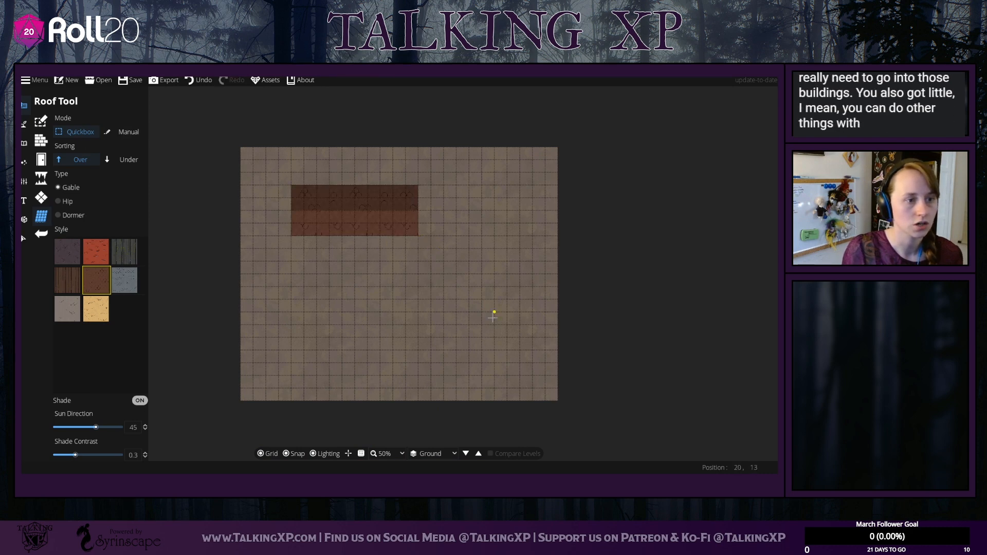
Step: Add a bright red hip roof about 5×5 tiles below the brown gable roof
left_click(96, 252)
left_click(65, 201)
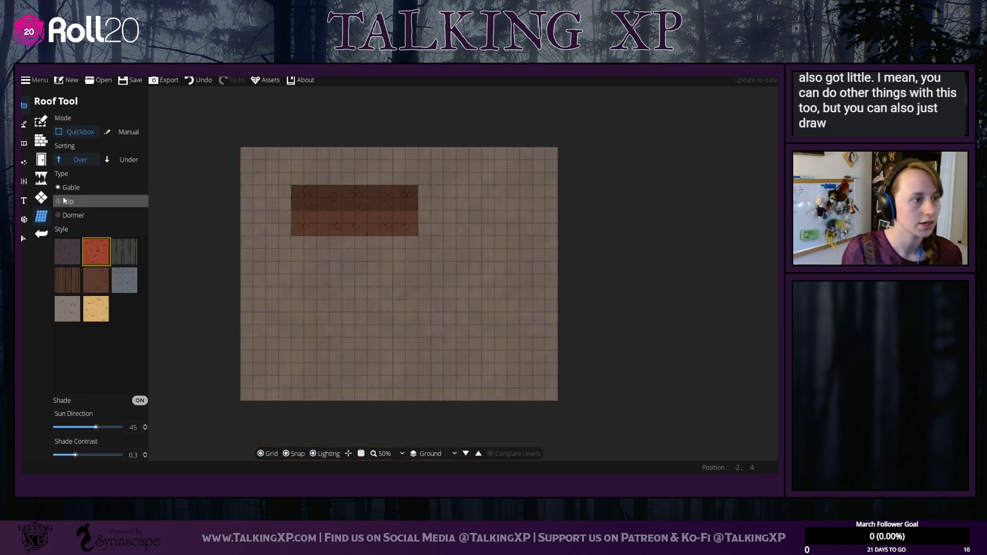
left_click_drag(329, 249, 393, 312)
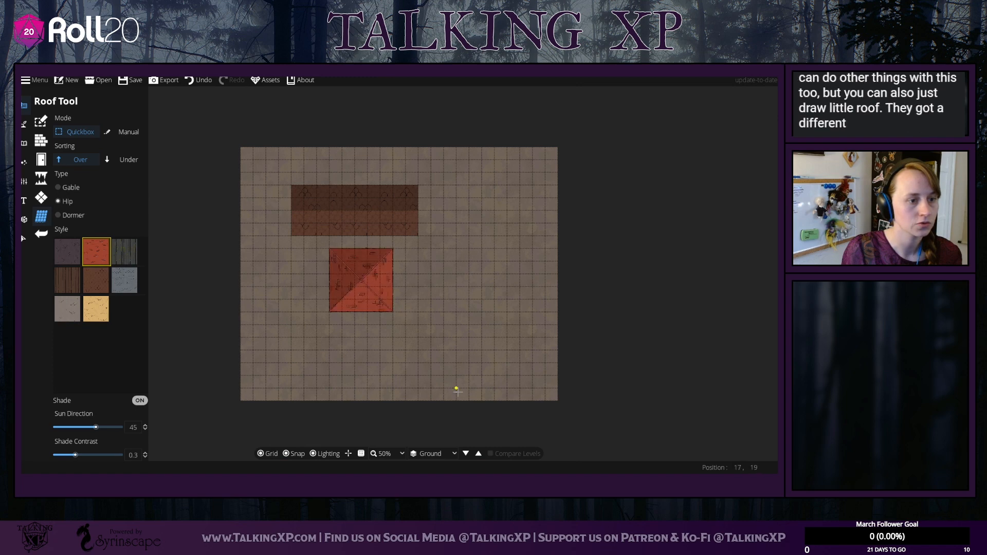
Step: Add a blue-grey dormer roof about 4×6 tiles beside the red hip roof
left_click(94, 216)
left_click(125, 280)
left_click_drag(418, 235, 470, 312)
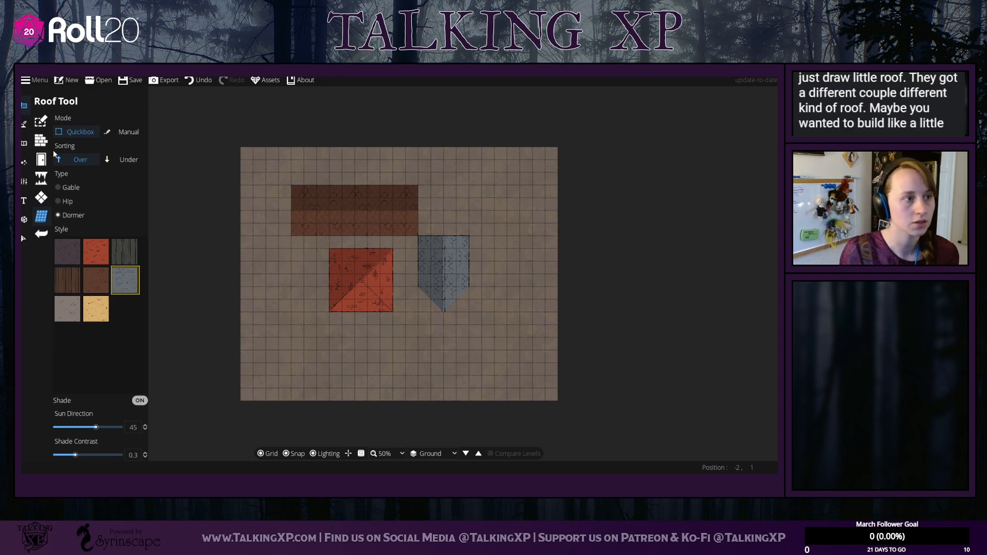
Step: Spread the roofs around the map: brown to the upper-left corner, blue-grey to the upper right, red to the lower left
left_click(24, 239)
left_click_drag(328, 198, 286, 177)
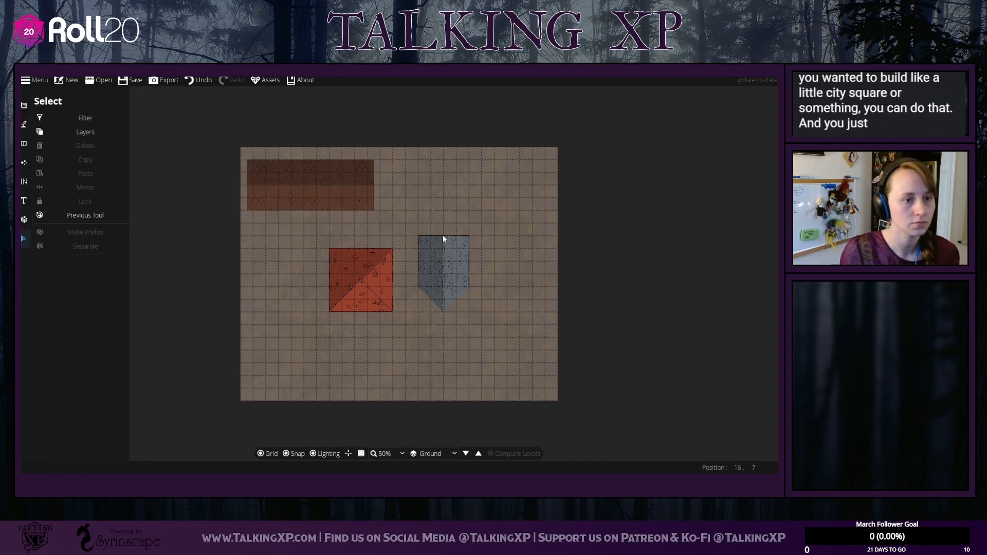
left_click_drag(443, 235, 506, 175)
left_click_drag(354, 286, 308, 355)
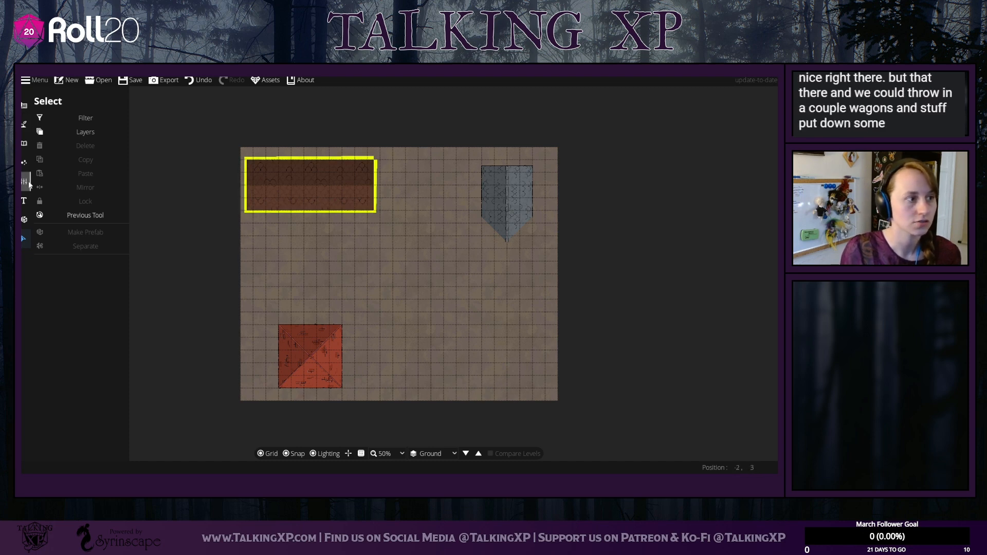
Step: Bring up the Terrain Brush with the Terrain Dirt slot active
left_click(24, 124)
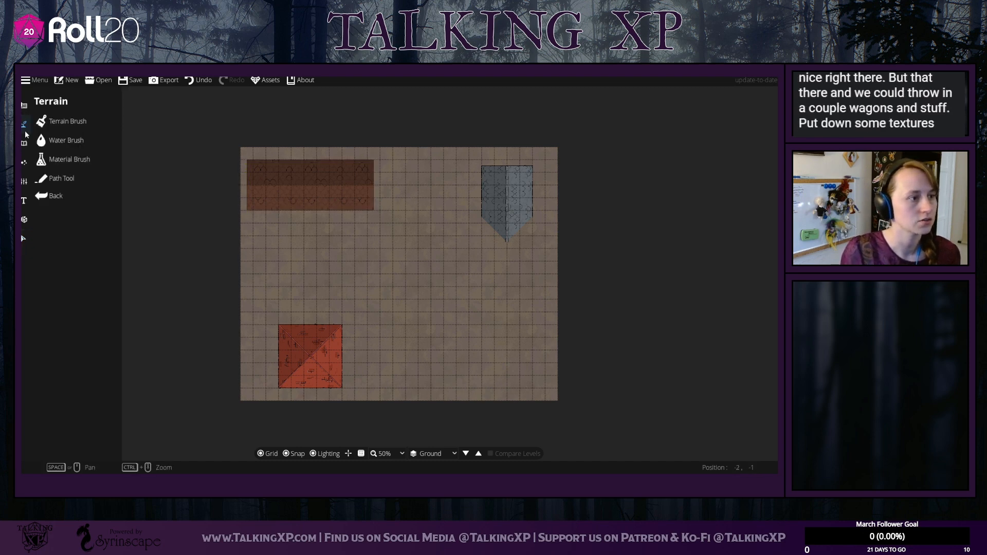
left_click(68, 122)
left_click(95, 222)
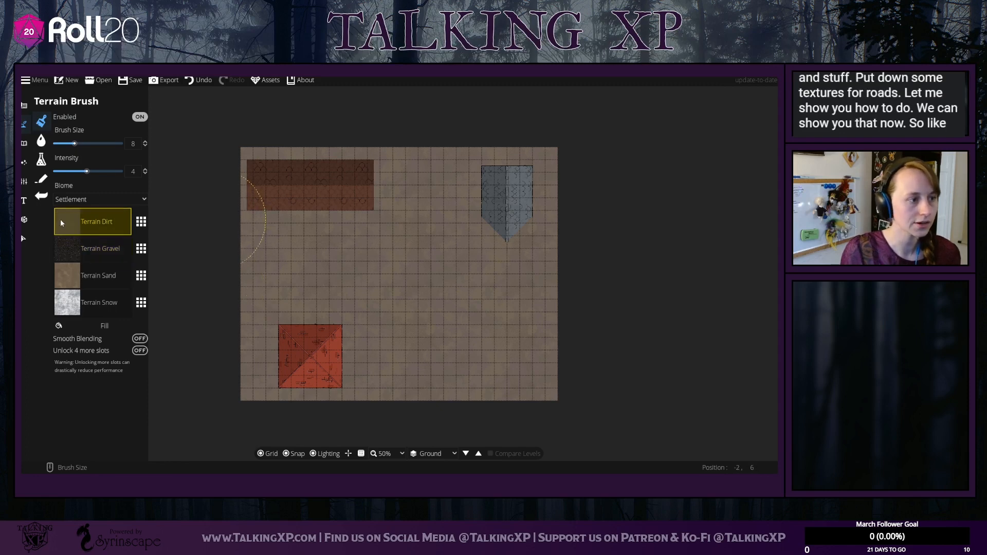
Step: Try Terrain Cracked Earth as the map's base ground, and return the slot to Terrain Dirt
left_click(141, 222)
left_click(274, 200)
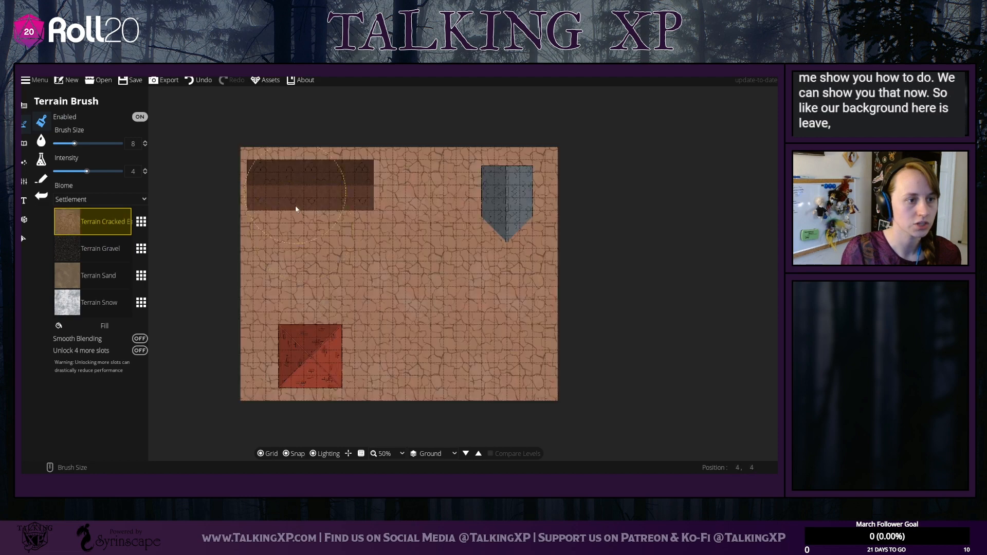
left_click(141, 222)
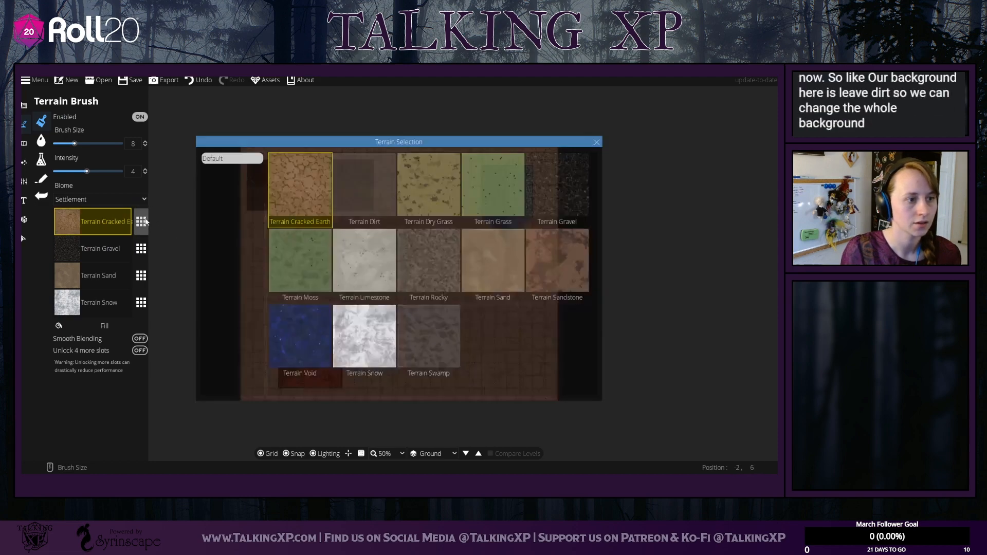
left_click(376, 202)
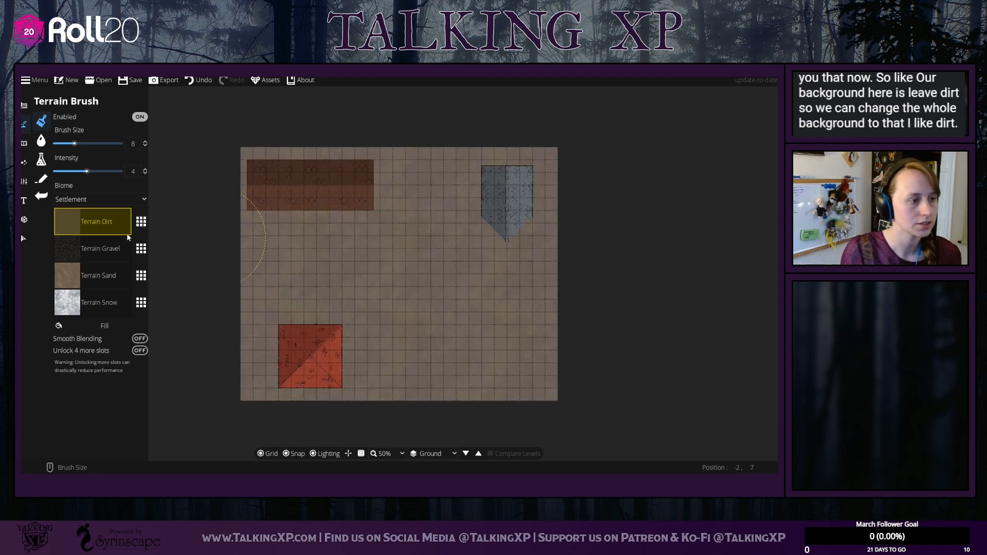
Step: Change the base ground to Terrain Dry Grass and assign Terrain Dirt to the second terrain slot
left_click(141, 221)
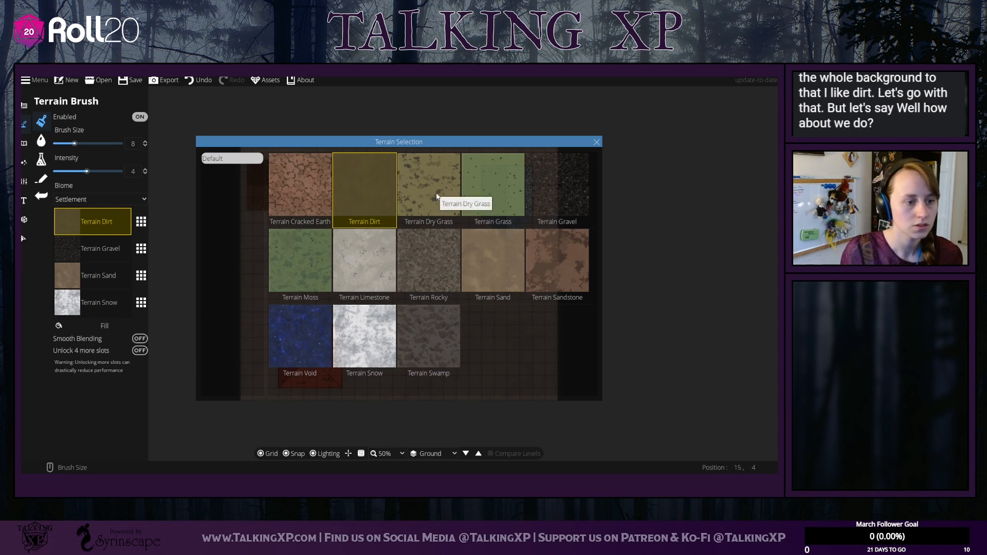
left_click(438, 197)
left_click(64, 259)
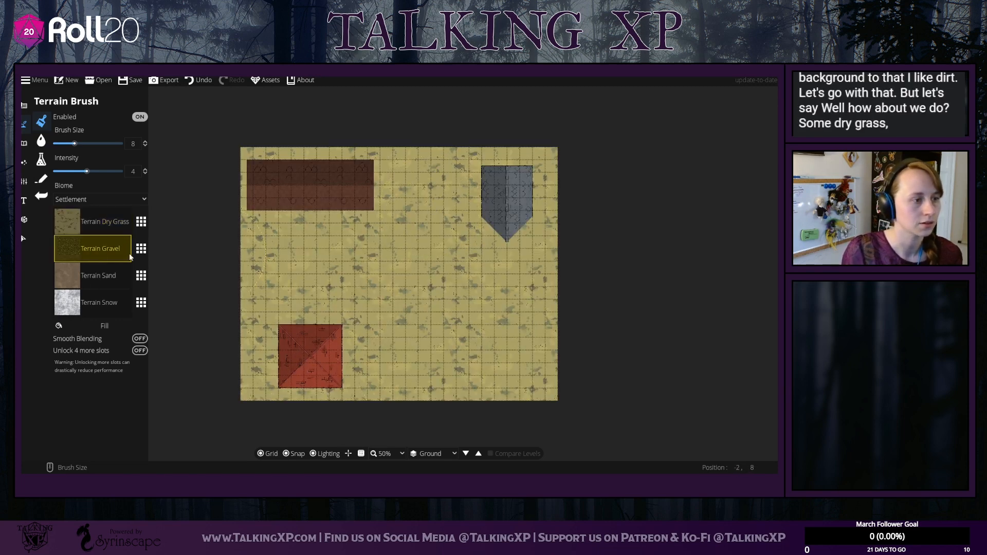
left_click(141, 249)
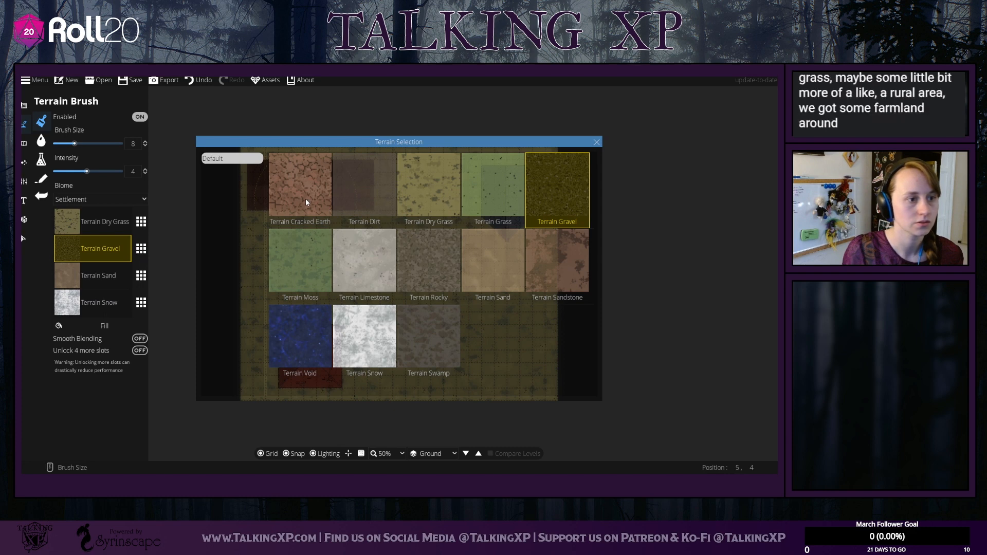
left_click(382, 198)
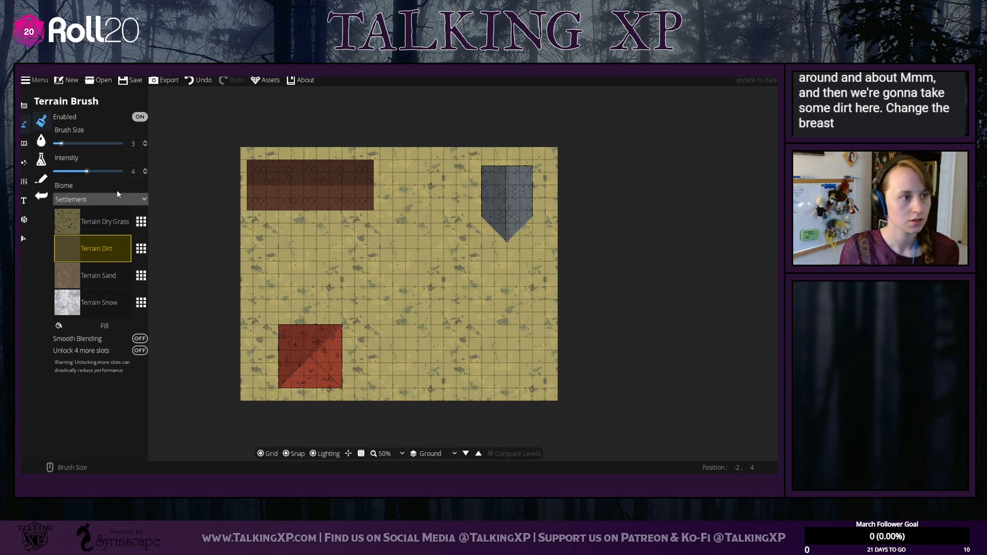
Step: Paint a dirt road from the map's upper edge curving to its left edge, branching to the brown roof, with brush size 3 and intensity 8
left_click_drag(86, 171, 100, 179)
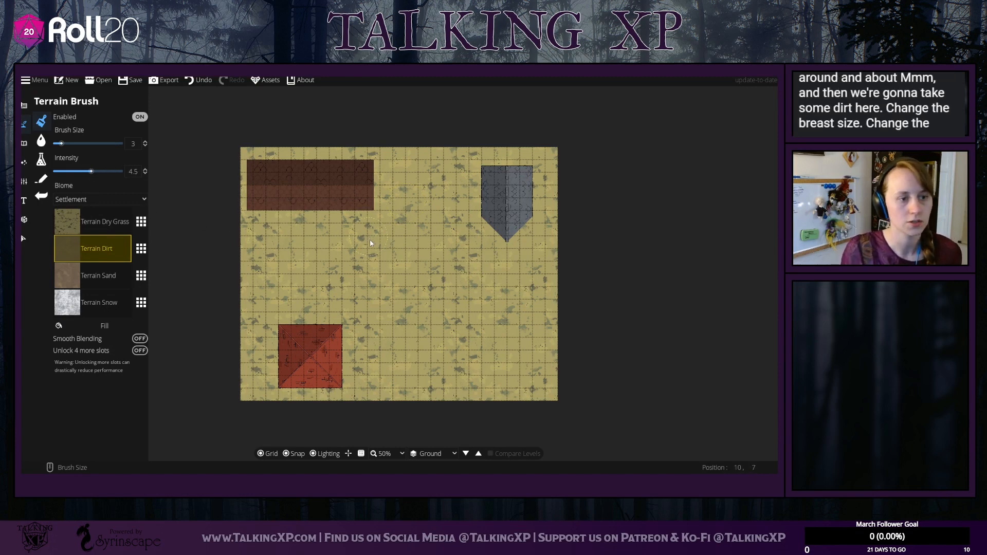
mouse_move(429, 163)
left_mouse_down()
mouse_move(421, 226)
mouse_move(435, 148)
mouse_move(434, 166)
mouse_move(417, 182)
mouse_move(425, 142)
mouse_move(426, 165)
left_mouse_up()
left_click_drag(91, 171, 136, 177)
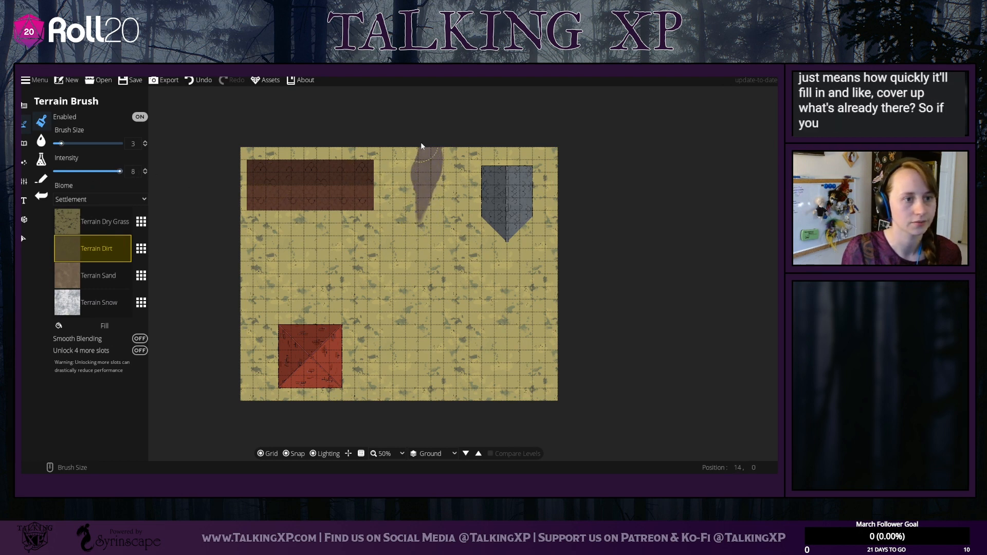
mouse_move(422, 147)
left_mouse_down()
mouse_move(415, 221)
mouse_move(399, 252)
mouse_move(239, 267)
mouse_move(375, 256)
mouse_move(406, 211)
mouse_move(423, 151)
left_mouse_up()
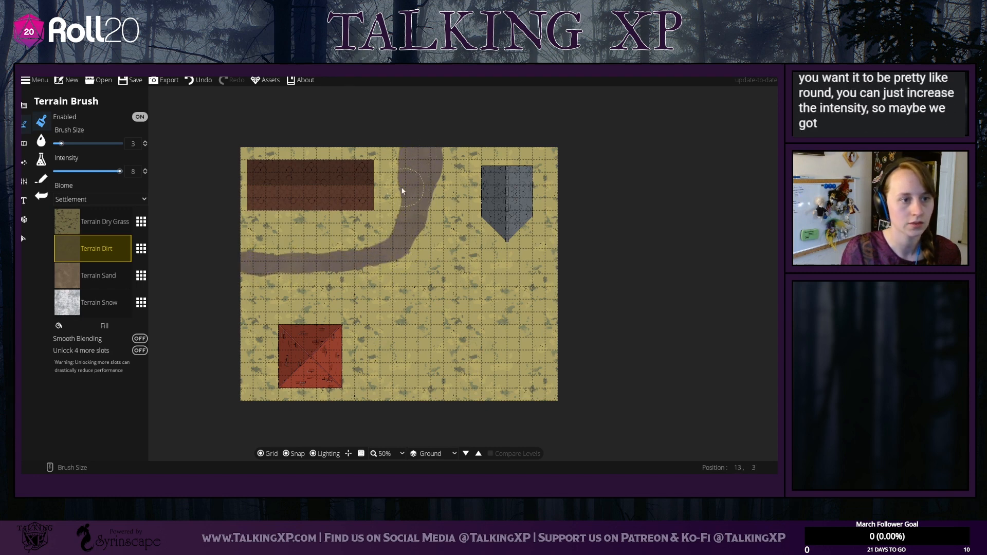
mouse_move(403, 192)
left_mouse_down()
mouse_move(367, 189)
mouse_move(397, 187)
mouse_move(413, 163)
left_mouse_up()
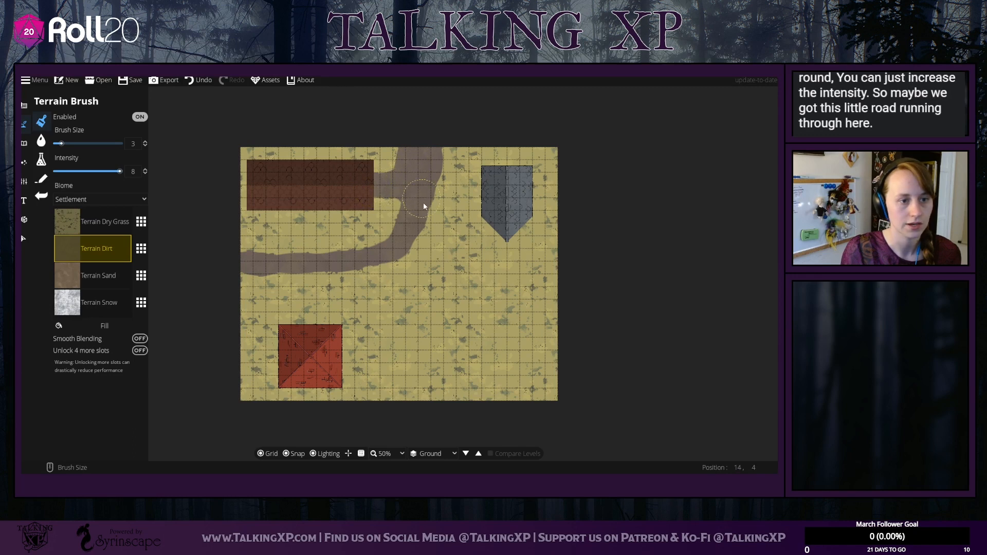
Step: Extend the dirt road to the map's lower-right edge and fill a town square patch beside it
mouse_move(424, 206)
left_mouse_down()
mouse_move(443, 274)
mouse_move(497, 367)
left_mouse_up()
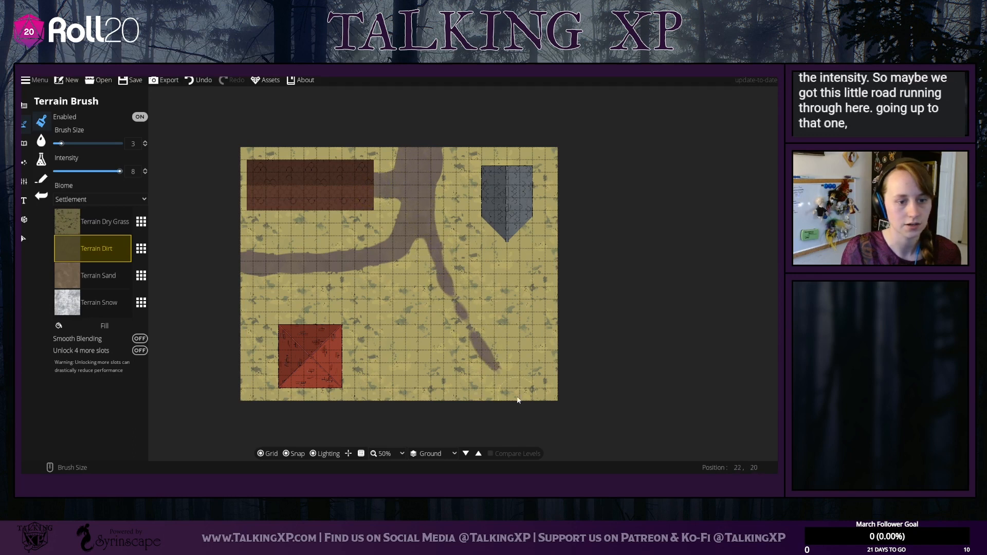
mouse_move(519, 400)
left_mouse_down()
mouse_move(413, 227)
mouse_move(417, 253)
mouse_move(427, 244)
mouse_move(427, 208)
mouse_move(466, 318)
mouse_move(406, 278)
mouse_move(407, 296)
mouse_move(396, 280)
mouse_move(415, 294)
mouse_move(427, 283)
mouse_move(431, 300)
mouse_move(384, 304)
left_mouse_up()
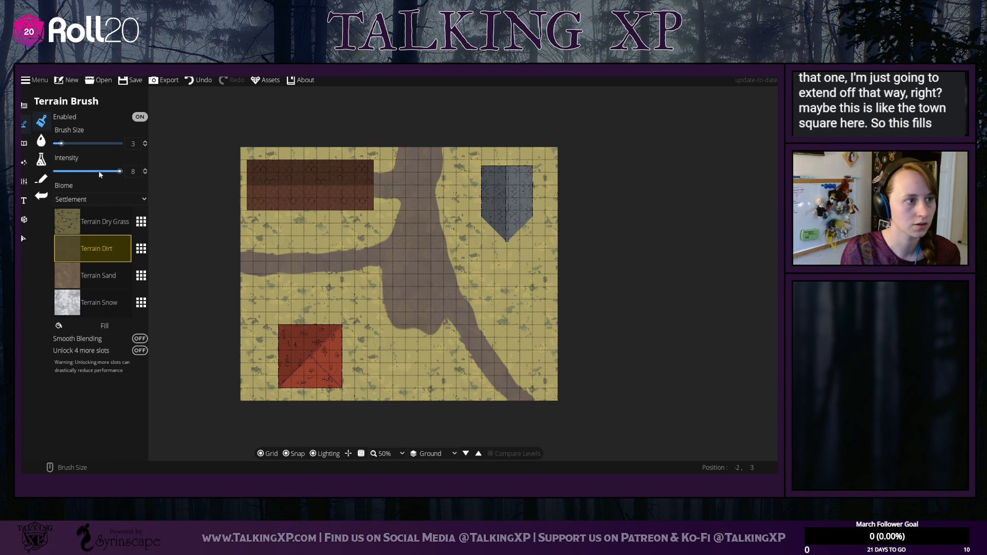
Step: Widen the dirt town square with brush size 9 and add a path to the red roof with brush size 2
left_click_drag(60, 143, 77, 144)
mouse_move(383, 279)
left_mouse_down()
mouse_move(427, 302)
mouse_move(437, 293)
mouse_move(425, 331)
mouse_move(402, 311)
mouse_move(409, 298)
mouse_move(432, 310)
mouse_move(432, 288)
mouse_move(440, 306)
left_mouse_up()
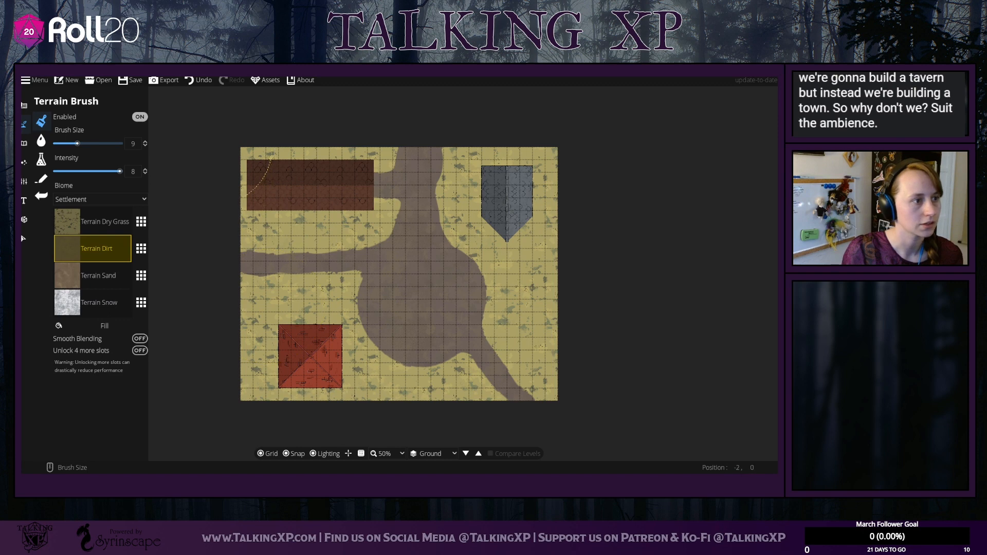
mouse_move(375, 341)
left_mouse_down()
mouse_move(332, 362)
mouse_move(369, 341)
left_mouse_up()
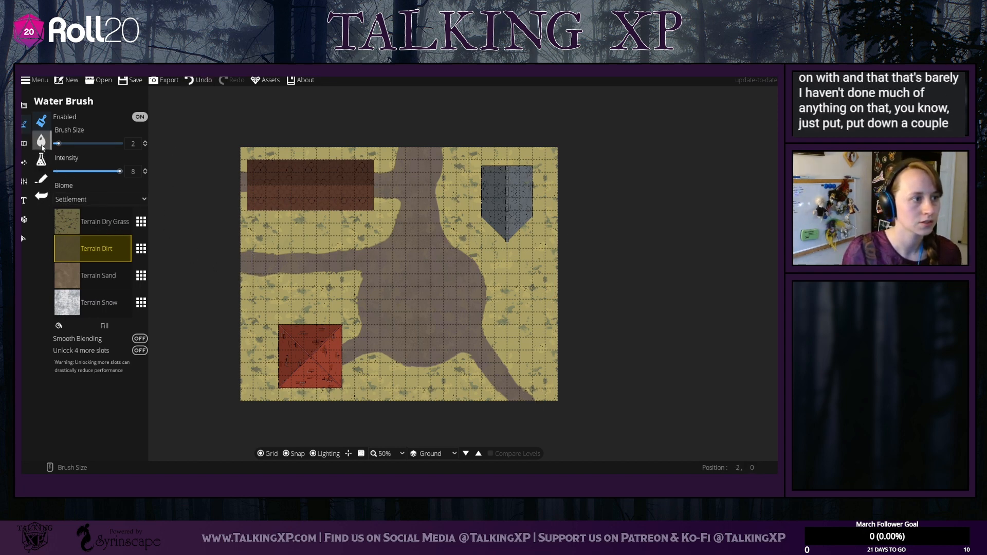
Step: Set up the Water Brush at its largest size with teal as the deep color
left_click(42, 144)
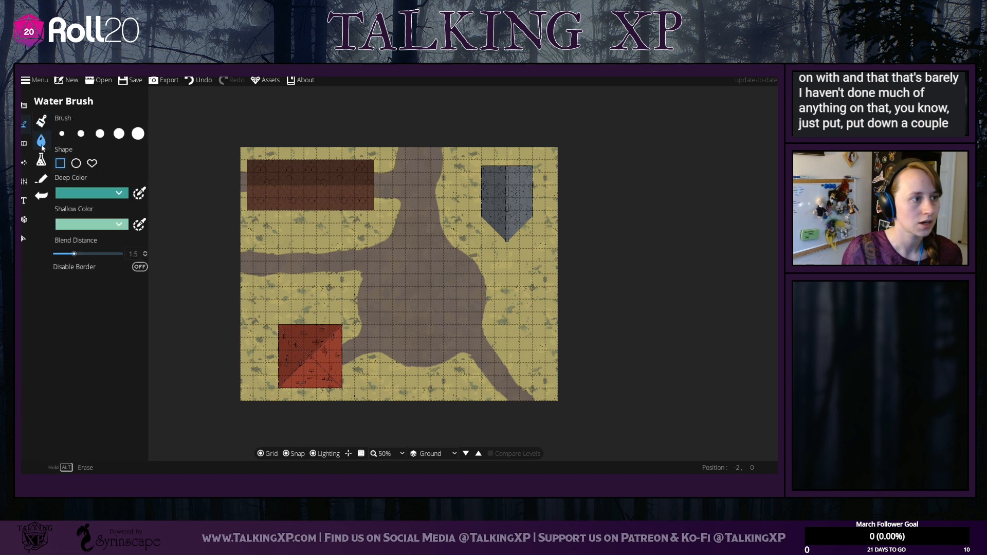
left_click(138, 133)
left_click(118, 196)
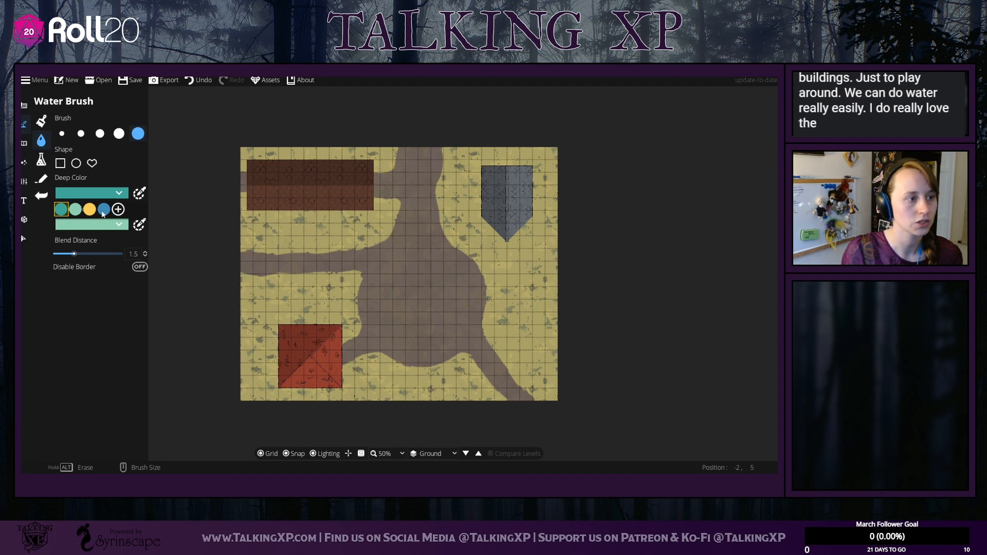
left_click(104, 209)
left_click(118, 193)
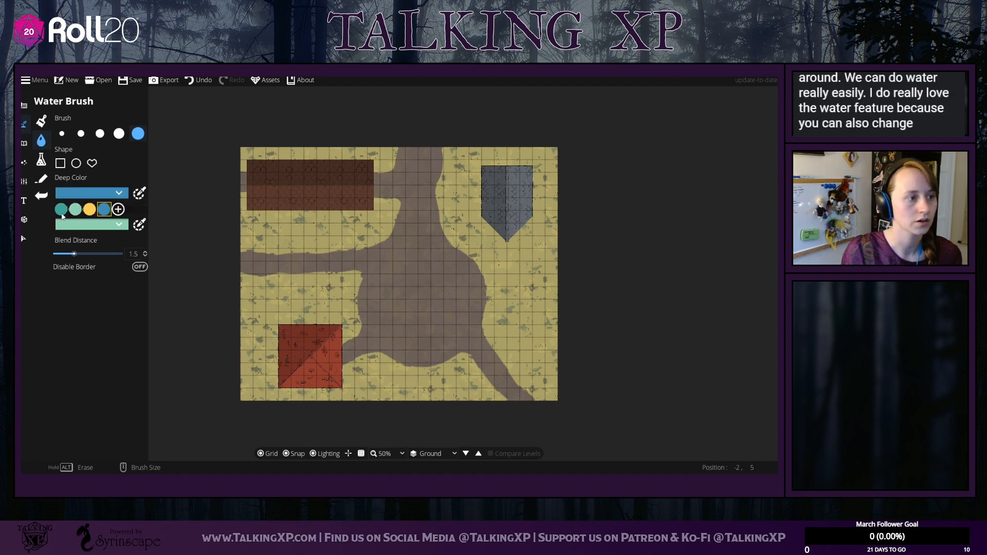
left_click(79, 210)
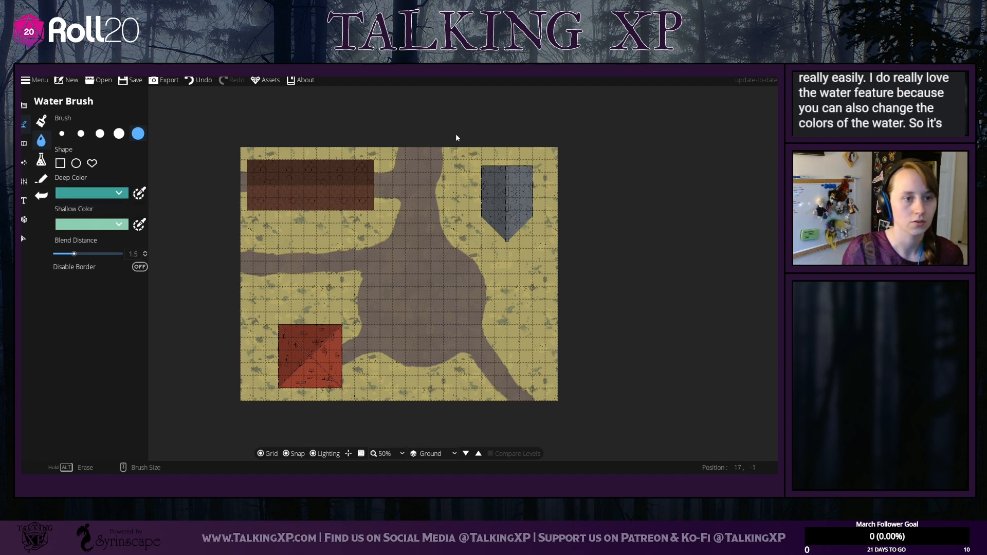
Step: Paint a teal river from the map's upper edge, past the blue-grey roof, down to the lower-right corner
left_click_drag(457, 147, 452, 180)
left_click_drag(456, 219, 488, 280)
mouse_move(496, 320)
left_mouse_down()
mouse_move(529, 374)
mouse_move(572, 413)
left_mouse_up()
left_click_drag(464, 210, 468, 147)
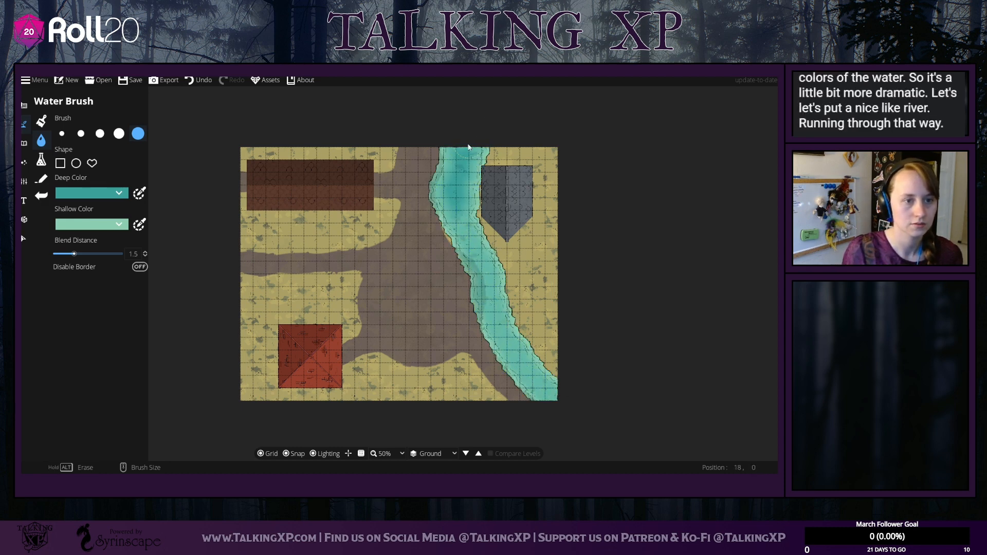
left_click_drag(432, 223, 448, 206)
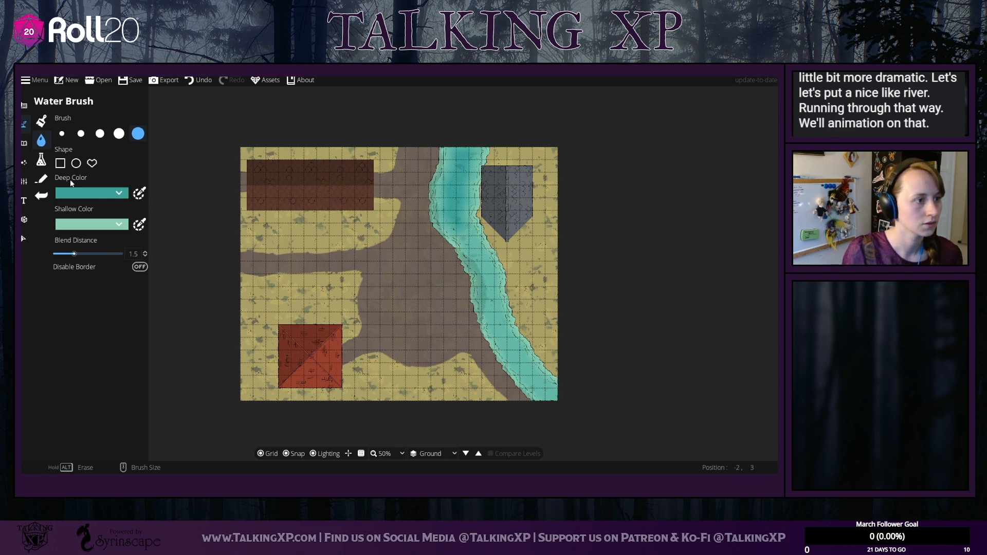
Step: Set the water's blend distance to 3.4 and its deep color to red (#d23f30)
left_click_drag(65, 254, 135, 222)
left_click(118, 193)
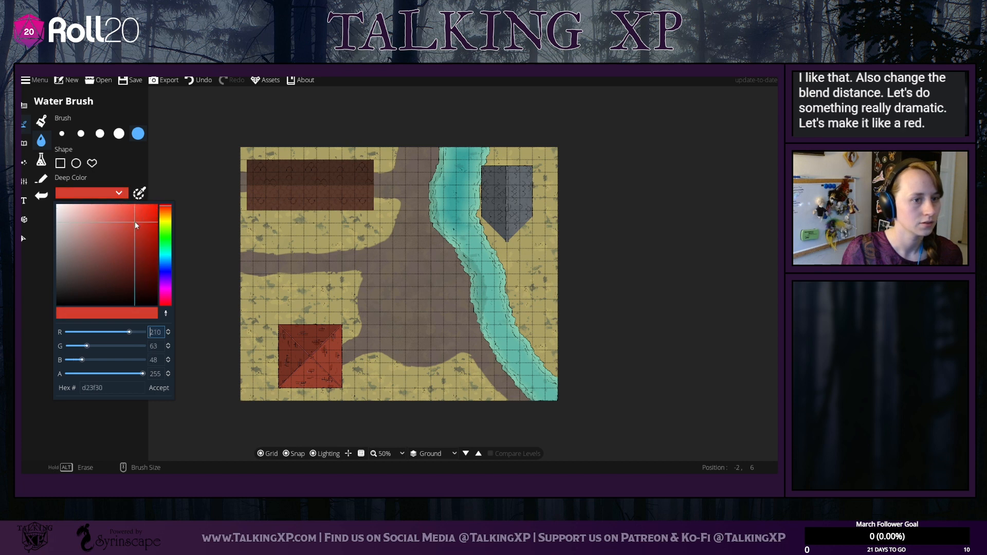
left_click(159, 390)
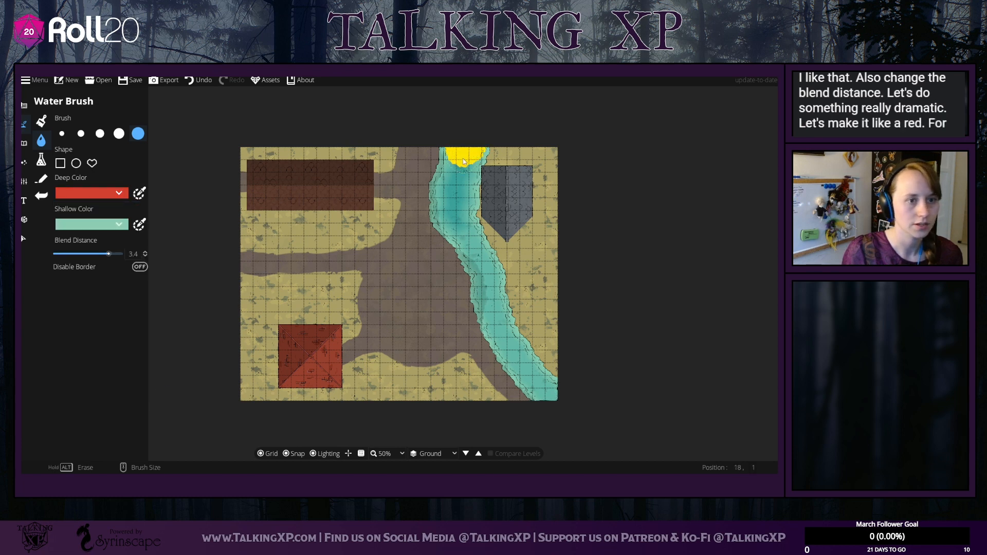
Step: Repaint the full length of the river with the red deep color
mouse_move(470, 234)
left_mouse_down()
mouse_move(485, 267)
mouse_move(464, 209)
left_mouse_up()
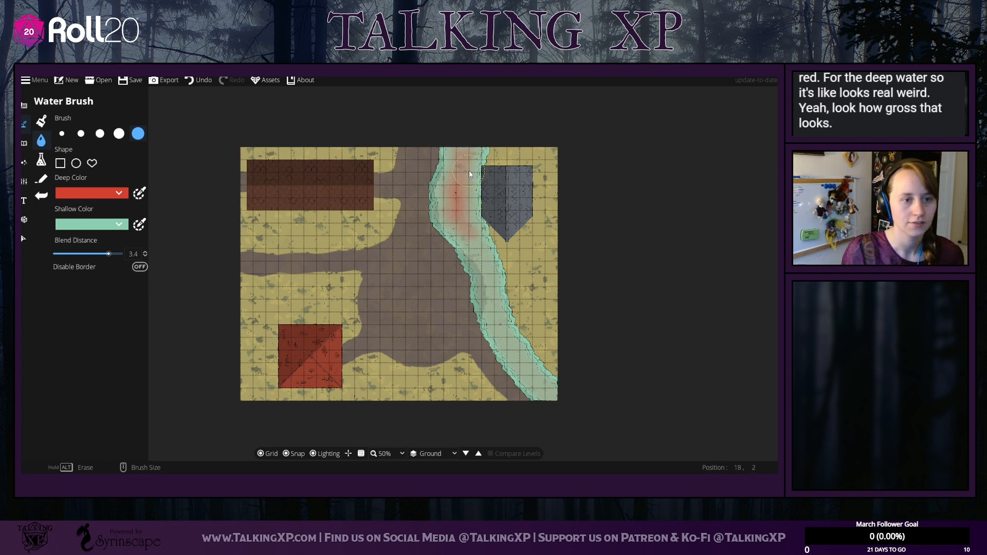
mouse_move(470, 170)
left_mouse_down()
mouse_move(467, 157)
mouse_move(486, 282)
mouse_move(512, 342)
mouse_move(572, 411)
left_mouse_up()
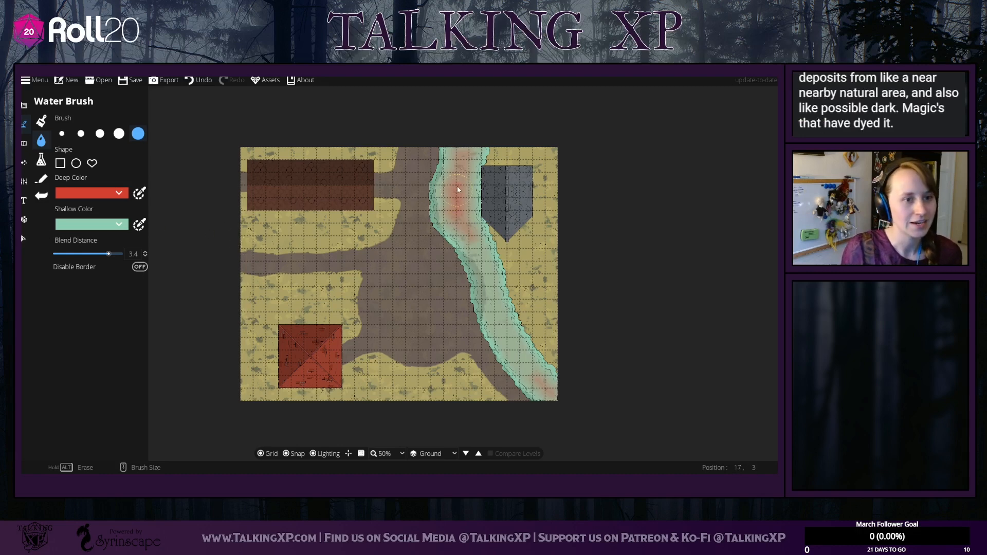
mouse_move(467, 150)
left_mouse_down()
mouse_move(454, 207)
mouse_move(483, 272)
mouse_move(564, 395)
left_mouse_up()
Step: Change the water's deep color to a dark maroon purple (#420130)
left_click(102, 193)
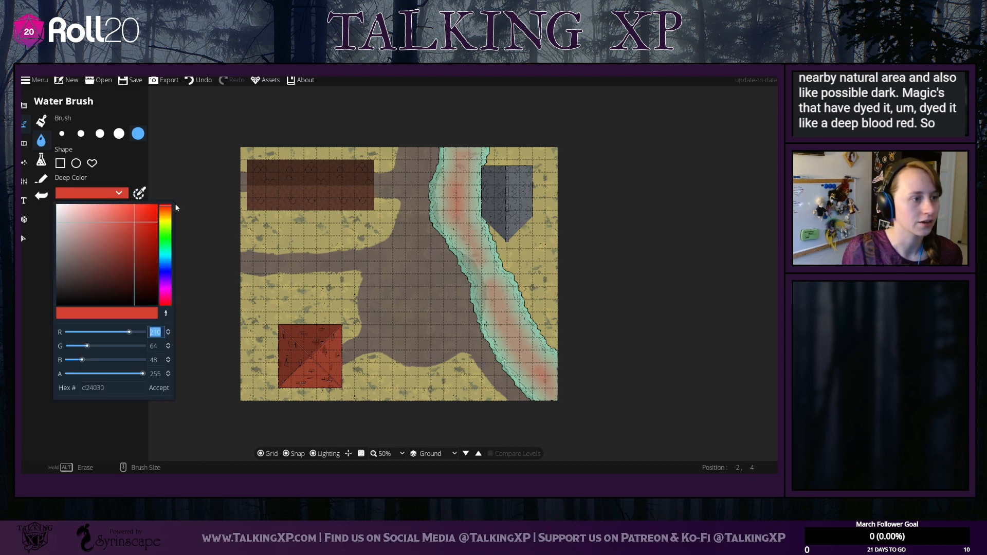
mouse_move(163, 210)
left_mouse_down()
mouse_move(167, 304)
mouse_move(164, 284)
left_mouse_up()
left_click_drag(152, 239, 162, 293)
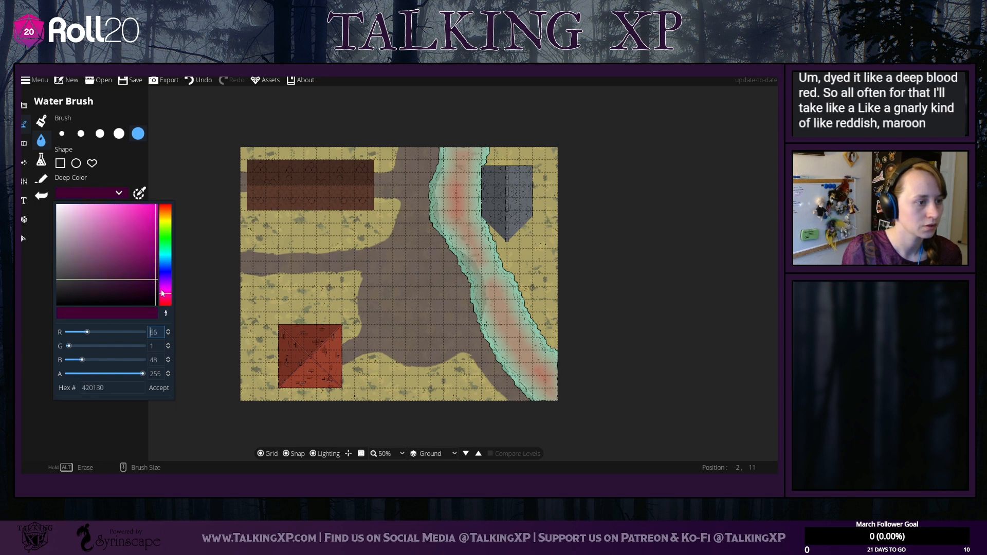
left_click(159, 387)
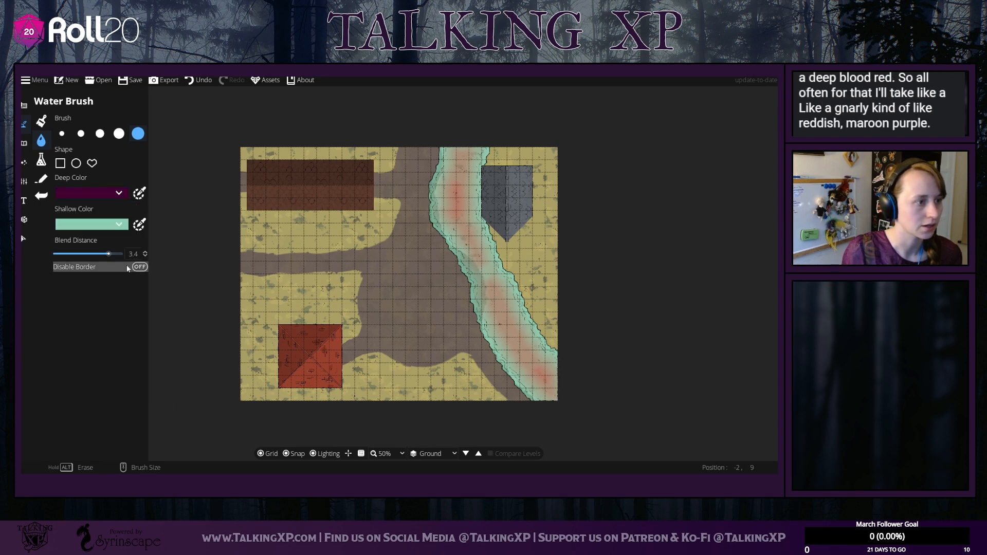
Step: Change the water's shallow color to purple (#6c0684)
left_click(119, 224)
left_click(167, 250)
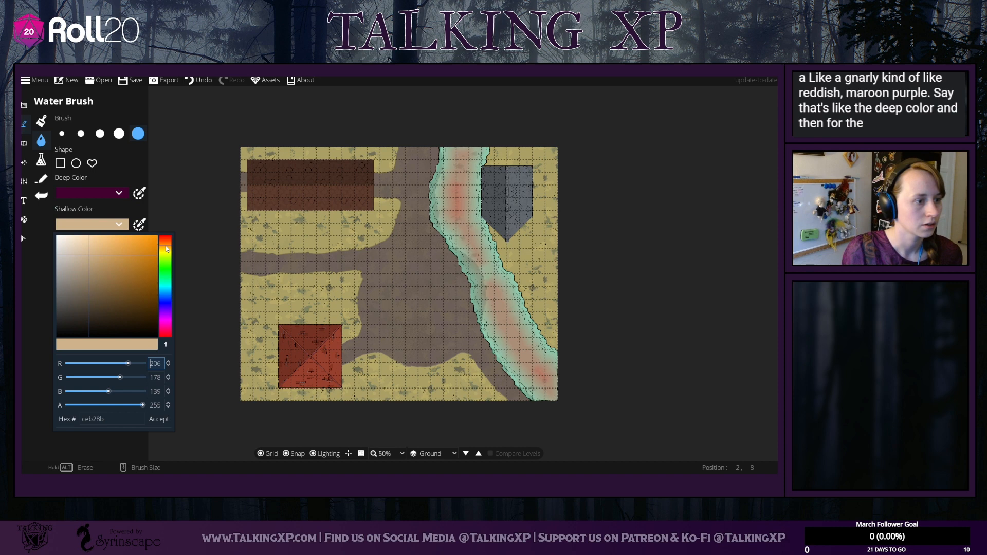
mouse_move(166, 250)
left_mouse_down()
mouse_move(169, 317)
mouse_move(154, 284)
left_mouse_up()
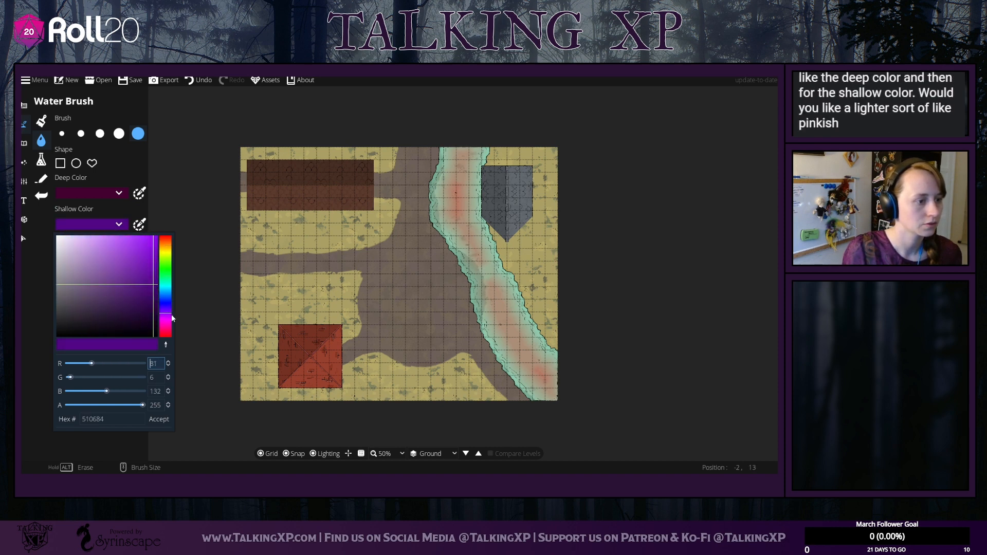
left_click_drag(169, 320, 169, 323)
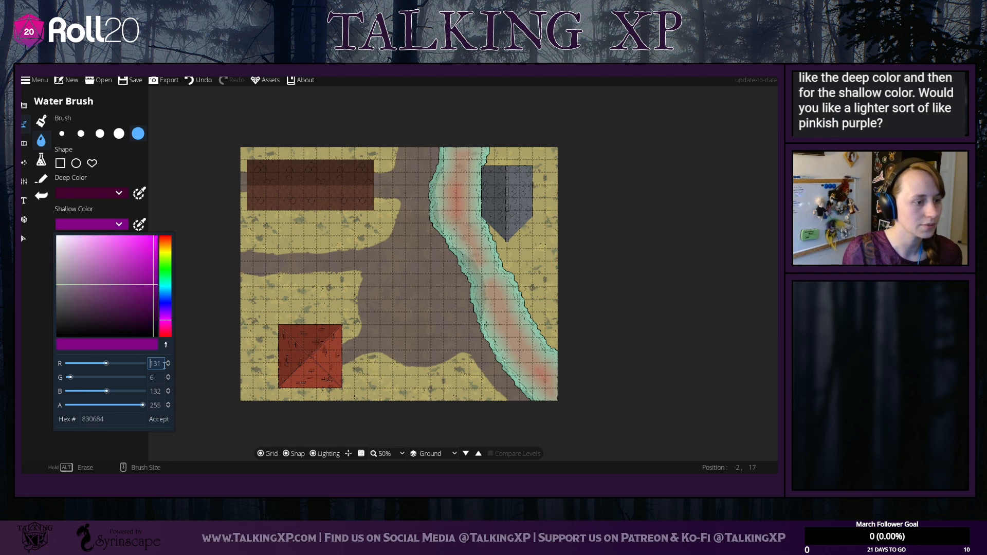
left_click_drag(166, 323, 165, 320)
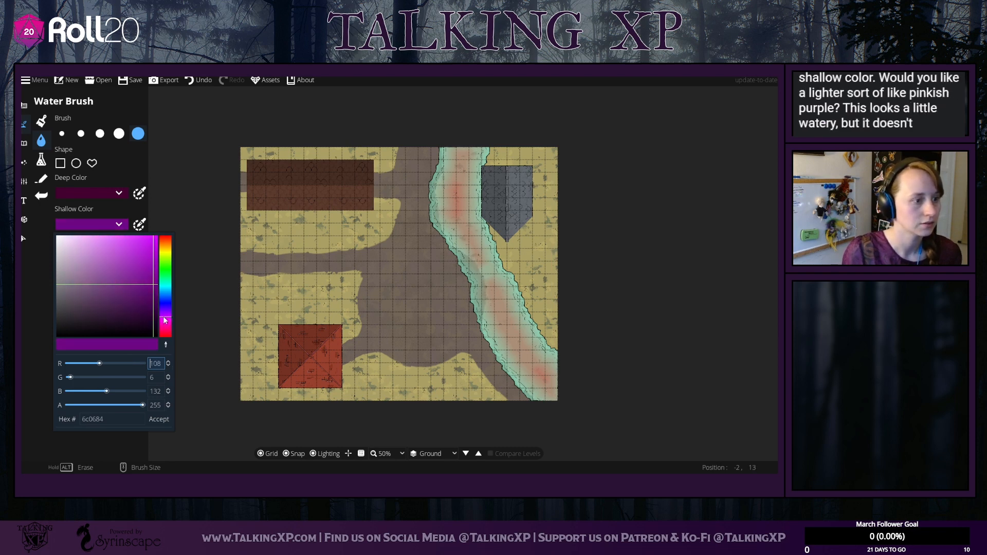
left_click(159, 419)
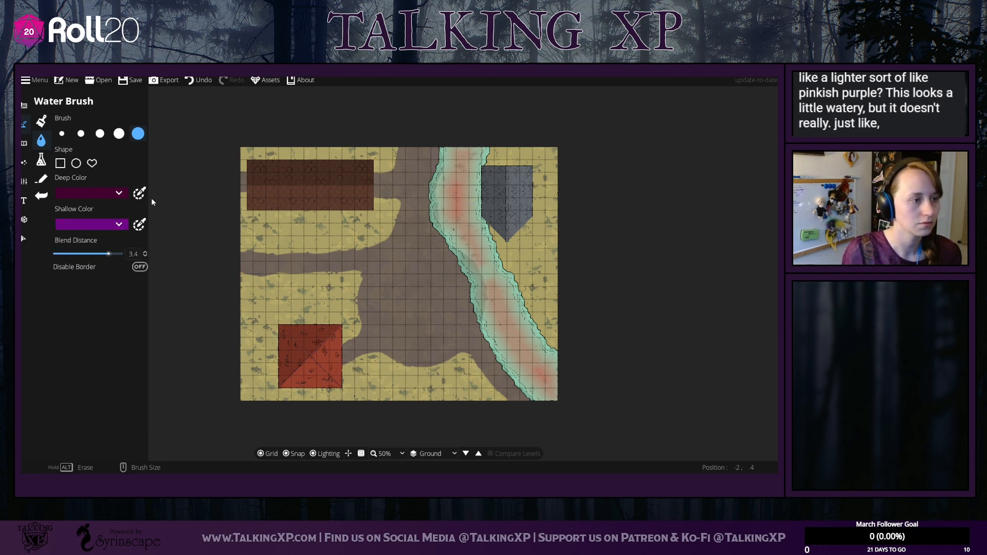
Step: Change the water's shallow color to a bluer purple (#671986) and set the blend distance to 1.1
left_click(139, 227)
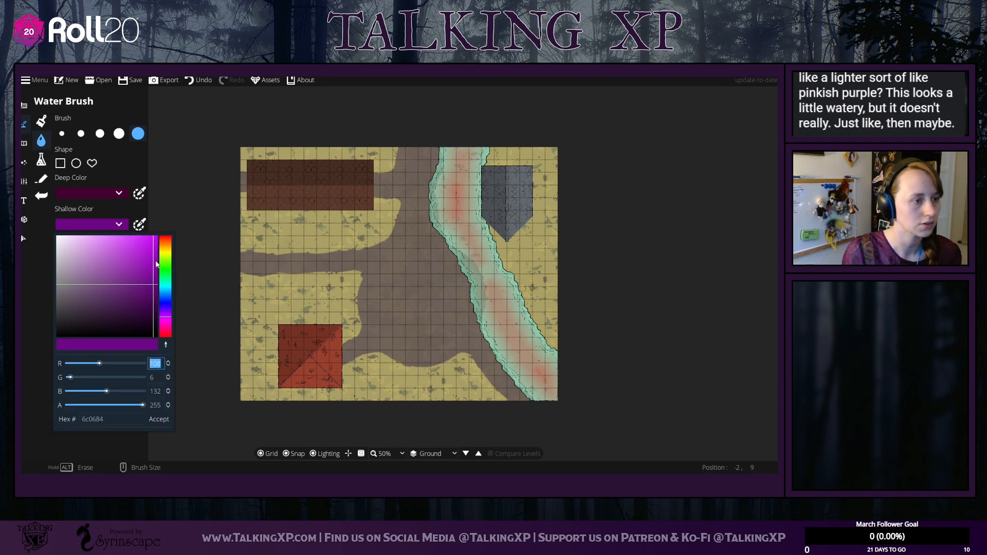
left_click(167, 319)
mouse_move(167, 319)
left_mouse_down()
mouse_move(142, 279)
mouse_move(140, 287)
left_mouse_up()
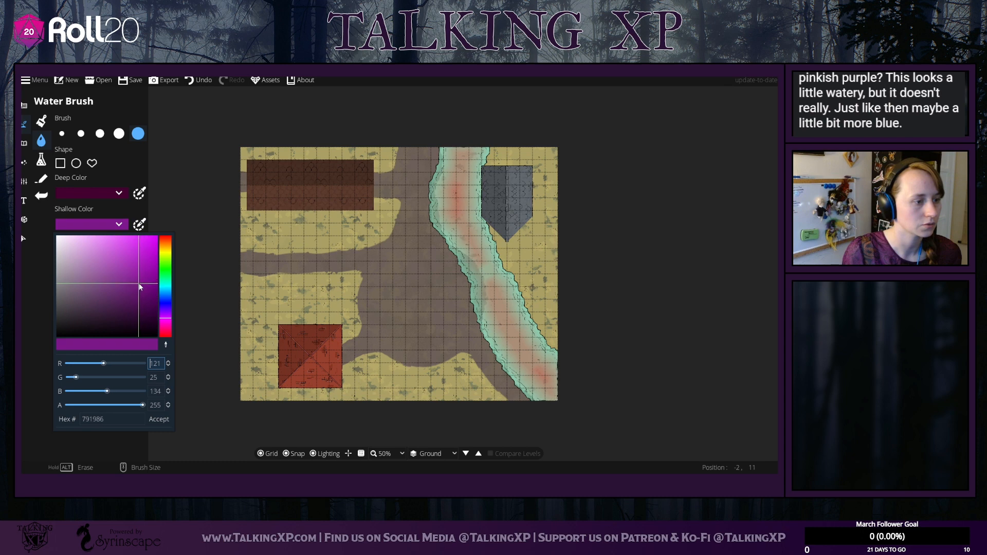
left_click_drag(166, 321, 163, 320)
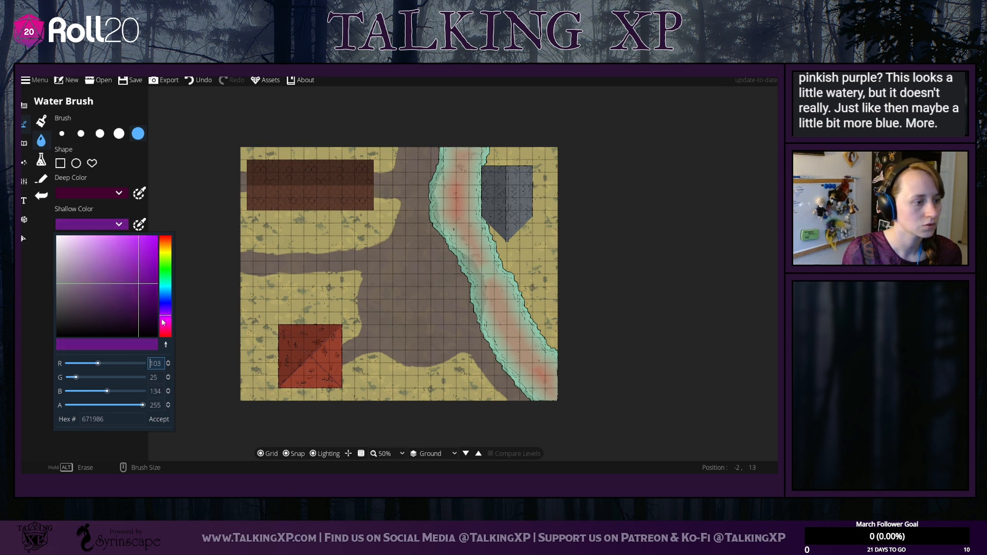
left_click(167, 416)
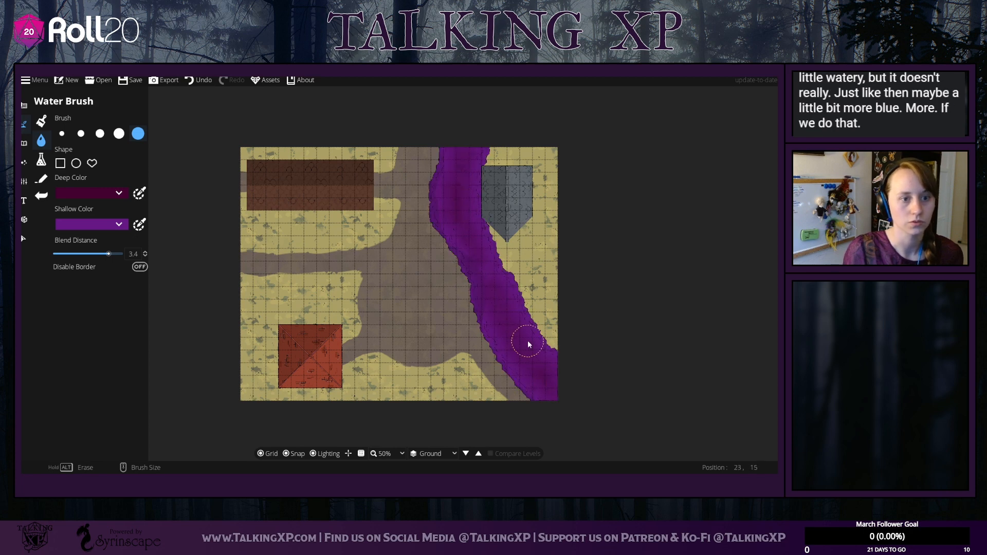
left_click_drag(108, 254, 67, 255)
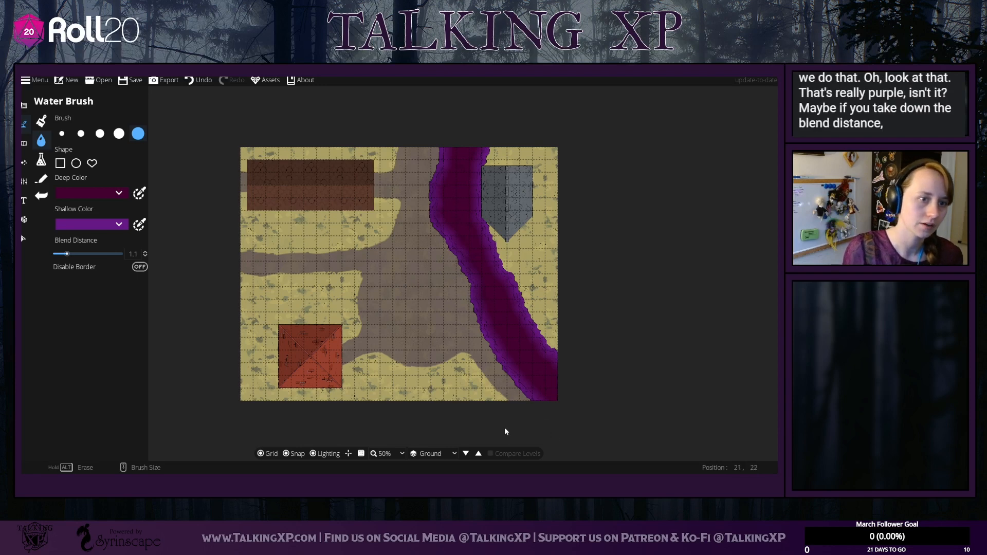
Step: Paint a curved lava pit across the middle of the map with the Material Brush at its largest size
left_click(42, 160)
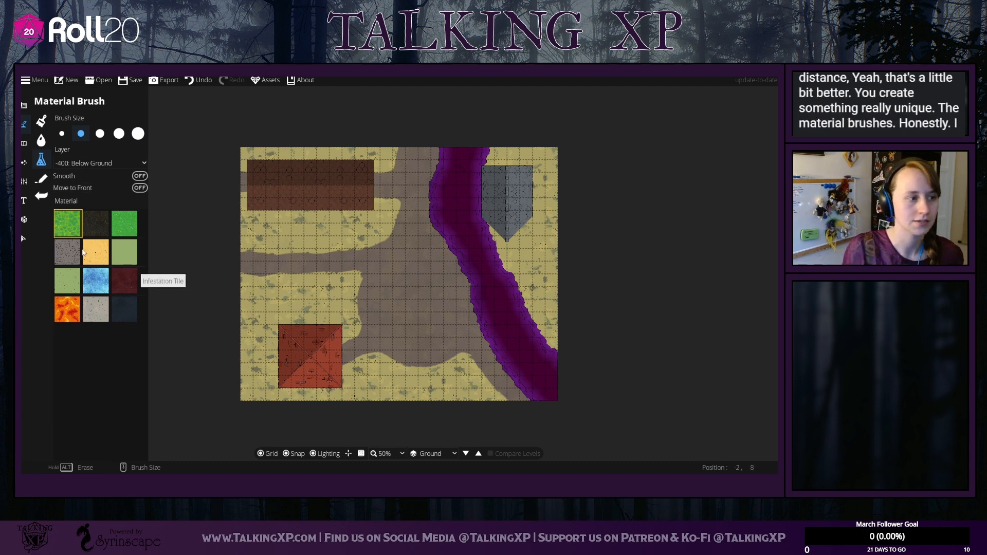
left_click(74, 312)
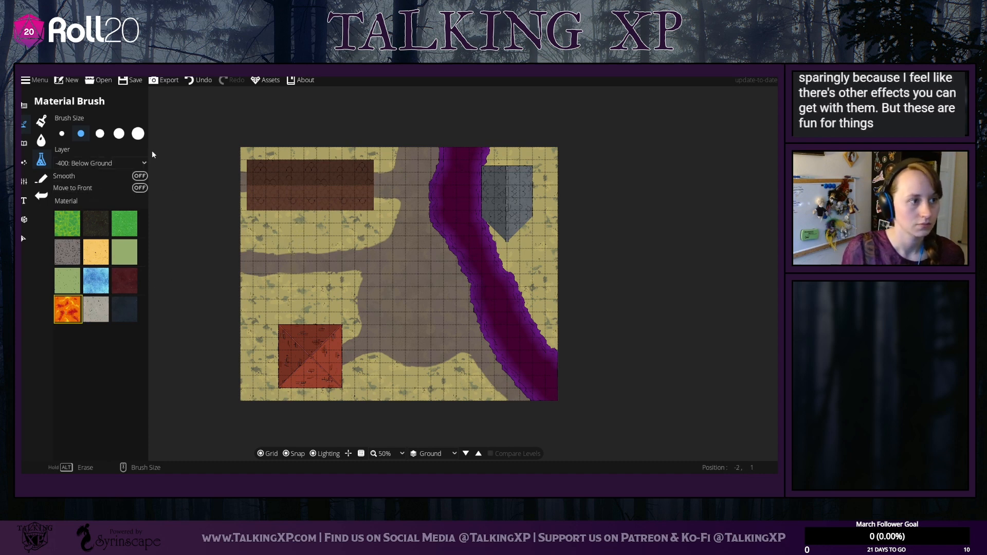
left_click(138, 133)
mouse_move(310, 281)
left_mouse_down()
mouse_move(345, 273)
mouse_move(401, 308)
mouse_move(406, 342)
left_mouse_up()
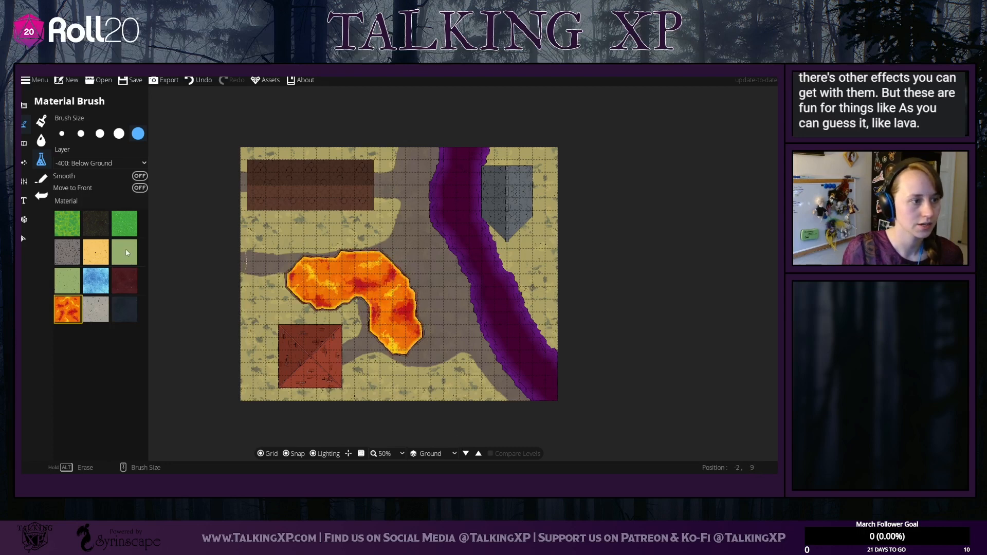
Step: Paint a bright green acid patch above the lava and a grass patch along its river side
left_click(124, 225)
mouse_move(312, 236)
left_mouse_down()
mouse_move(386, 237)
mouse_move(419, 276)
mouse_move(442, 339)
left_mouse_up()
left_click(77, 229)
Step: Paint a yellow hay-like material patch below the lava, from the red roof toward the river
left_click(102, 253)
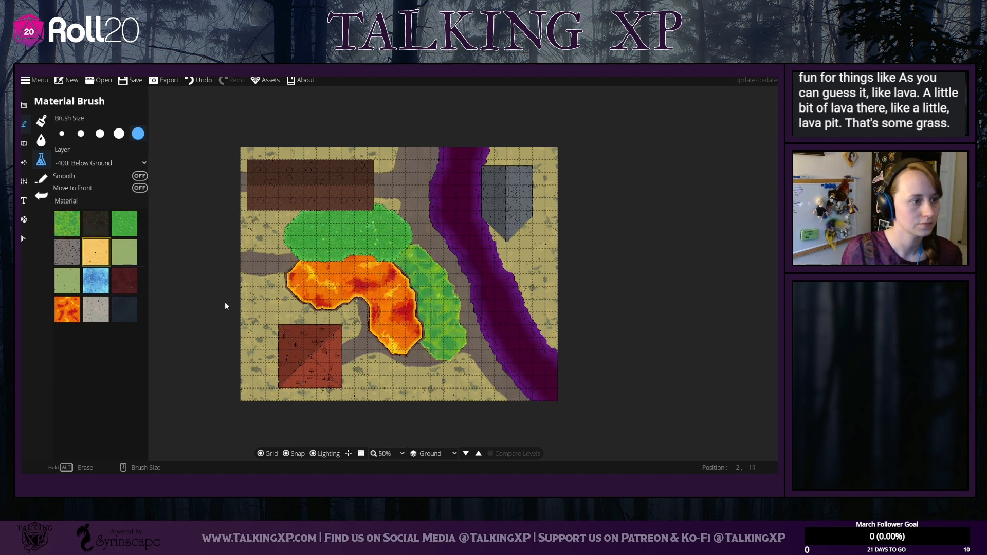
mouse_move(388, 378)
left_mouse_down()
mouse_move(379, 369)
mouse_move(405, 389)
left_mouse_up()
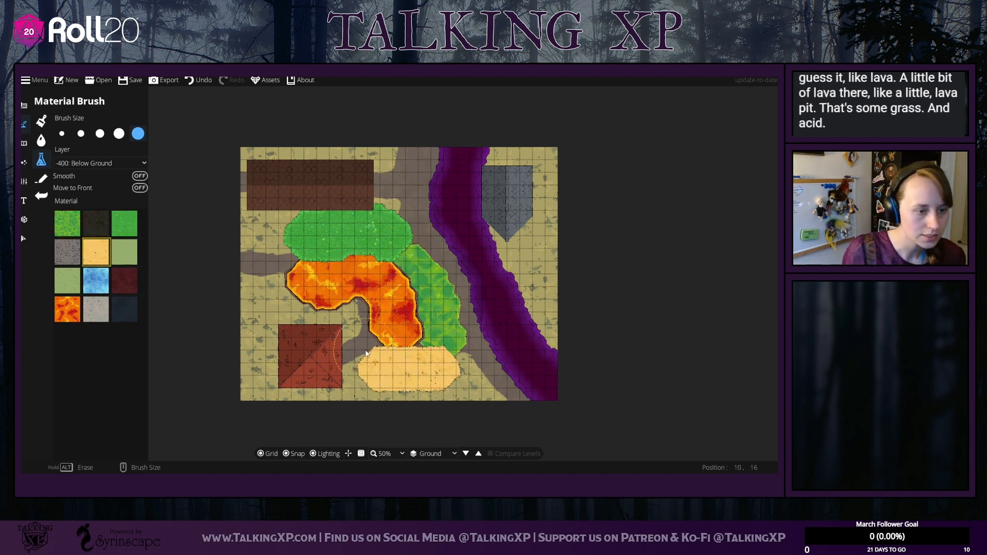
mouse_move(367, 354)
left_mouse_down()
mouse_move(350, 355)
mouse_move(362, 342)
left_mouse_up()
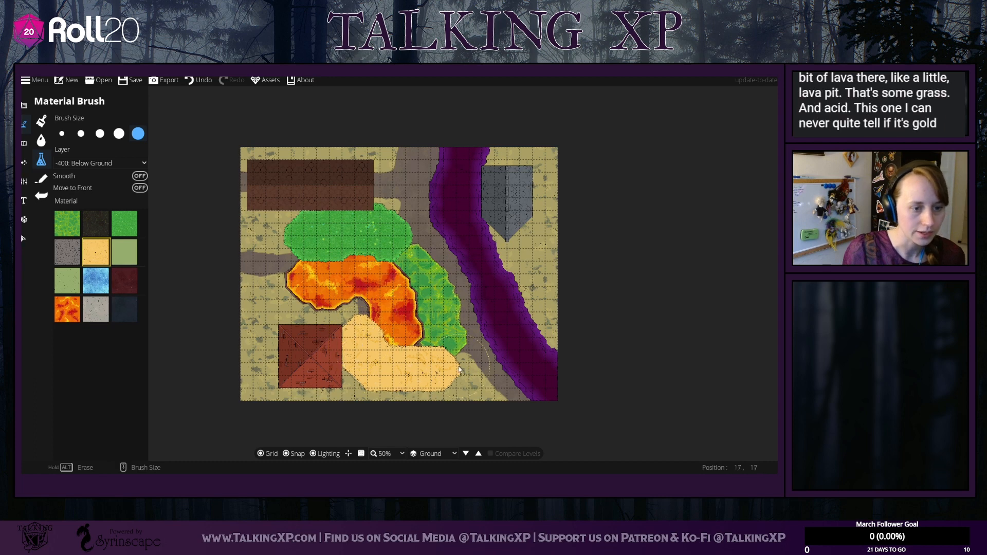
left_click(460, 369)
Step: Paint a dark red infestation patch beside the red roof and a pale green plant patch below the brown roof
left_click(125, 282)
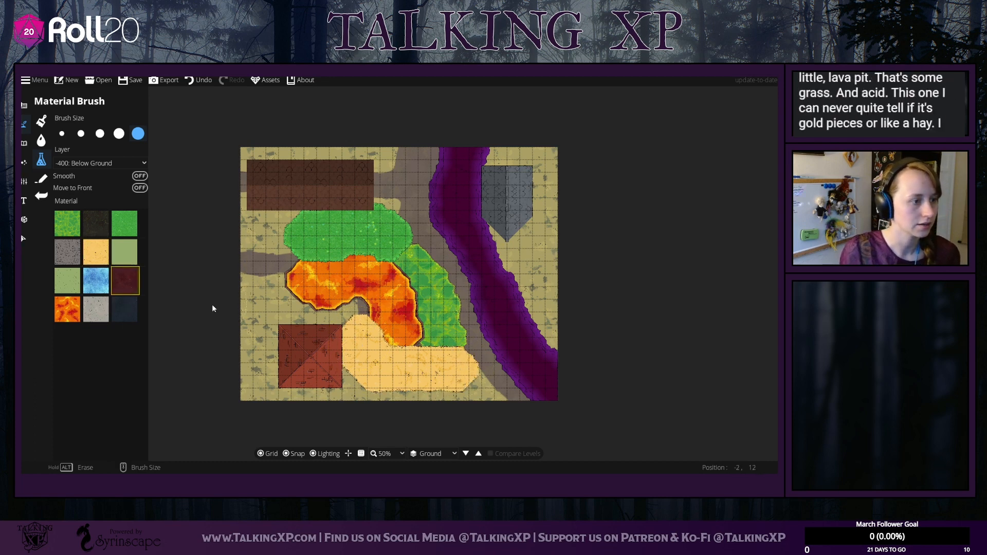
mouse_move(260, 278)
left_mouse_down()
mouse_move(280, 355)
mouse_move(308, 362)
left_mouse_up()
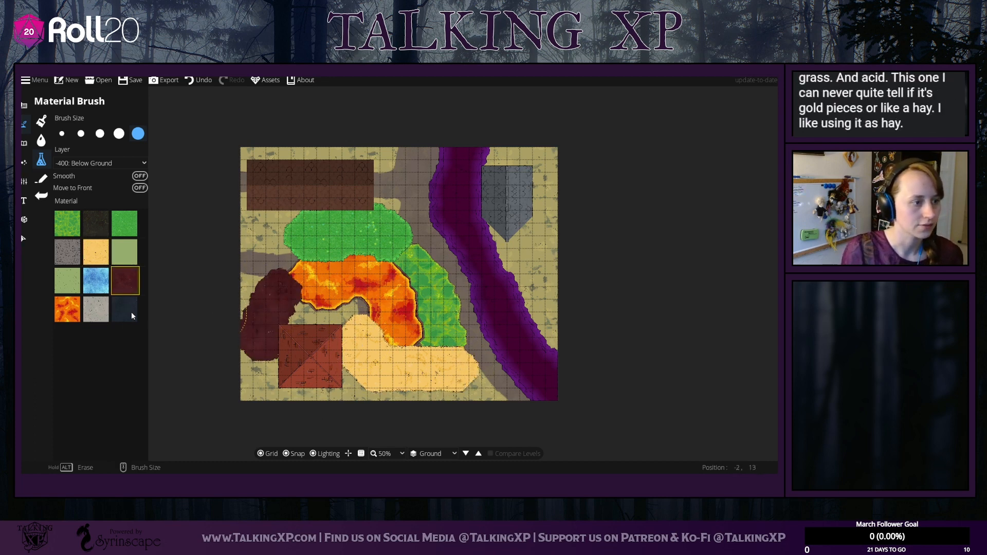
left_click(63, 284)
mouse_move(268, 291)
left_mouse_down()
mouse_move(280, 242)
mouse_move(314, 241)
mouse_move(343, 255)
left_mouse_up()
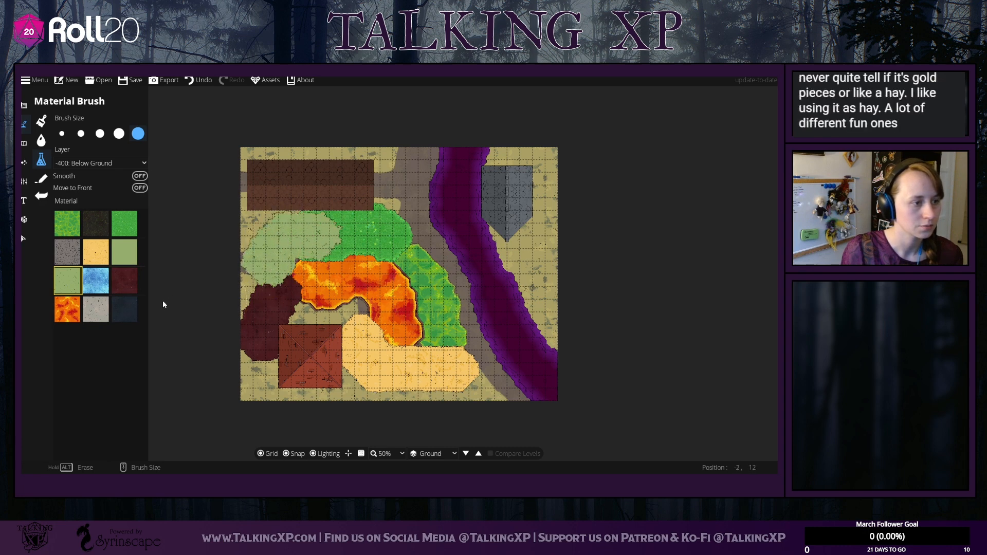
Step: Paint rough gray cobblestone between the brown roof and the river, and light gray rock along the map's west edge
left_click(68, 252)
left_click_drag(386, 160, 450, 273)
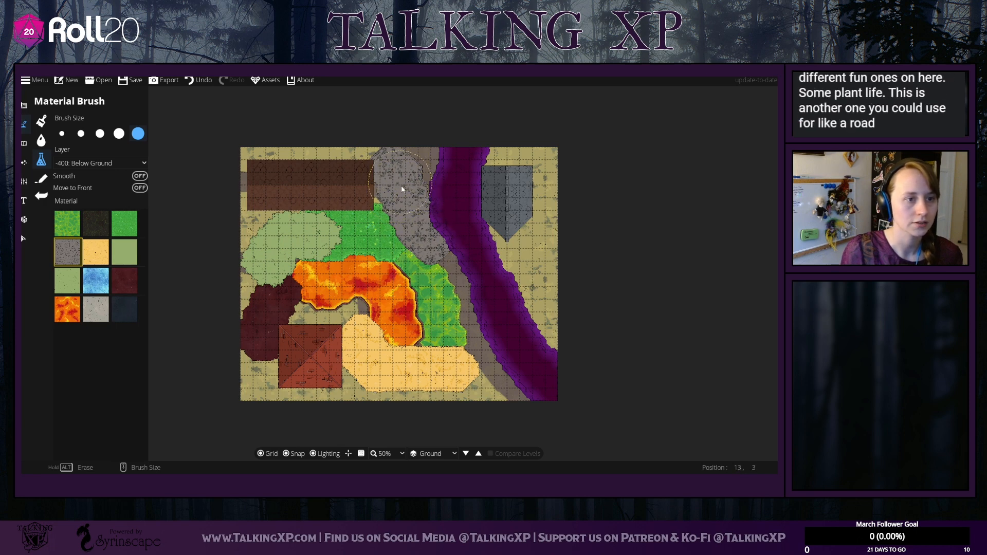
left_click(96, 309)
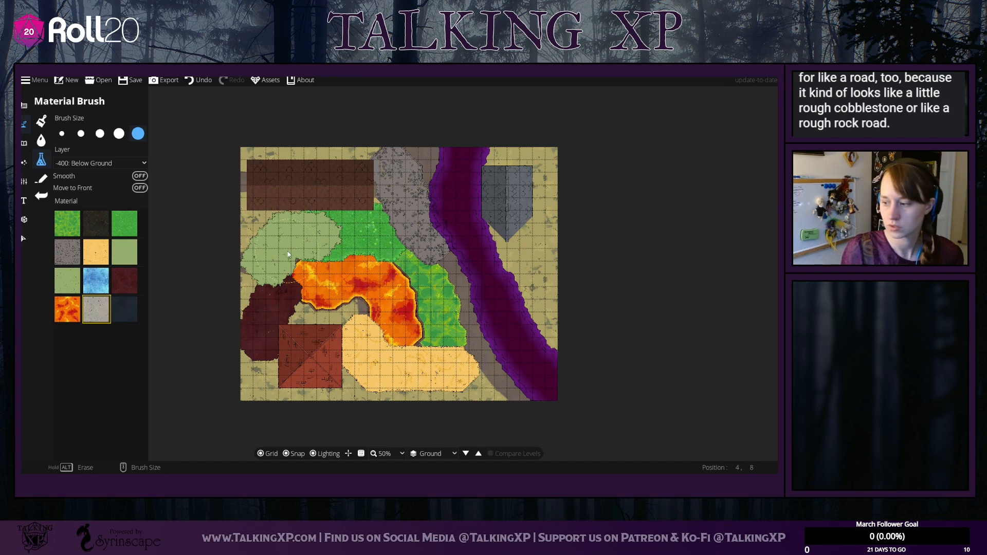
mouse_move(259, 231)
left_mouse_down()
mouse_move(272, 352)
mouse_move(335, 342)
left_mouse_up()
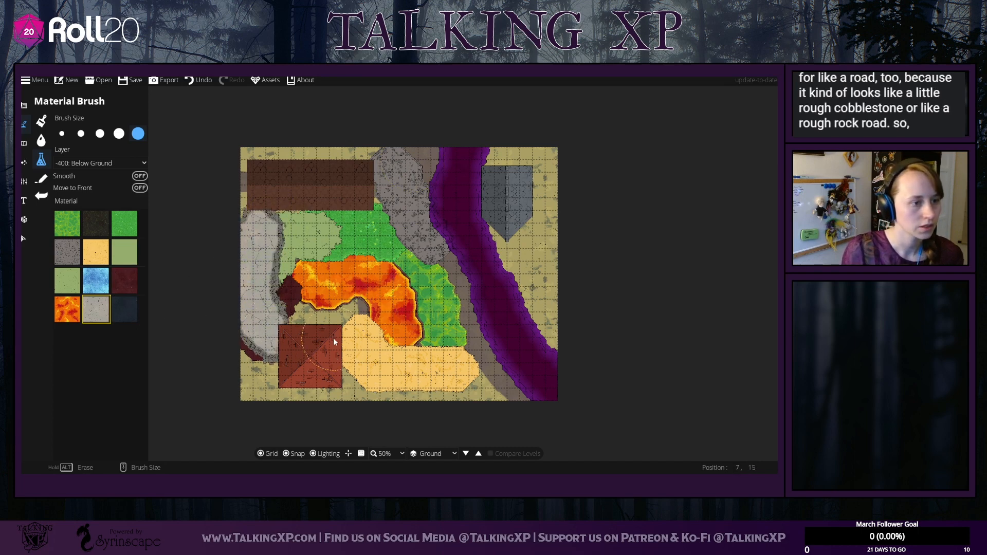
Step: Paint a light gray rock ridge east of the river, redoing it on layer 100: User Layer 1
mouse_move(545, 360)
left_mouse_down()
mouse_move(561, 346)
mouse_move(526, 288)
left_mouse_up()
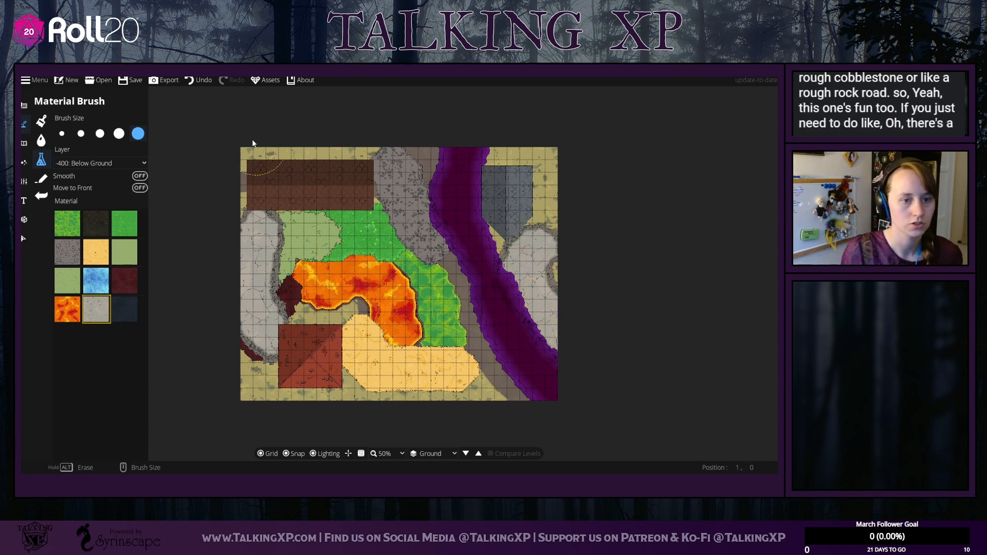
left_click(202, 81)
left_click(100, 163)
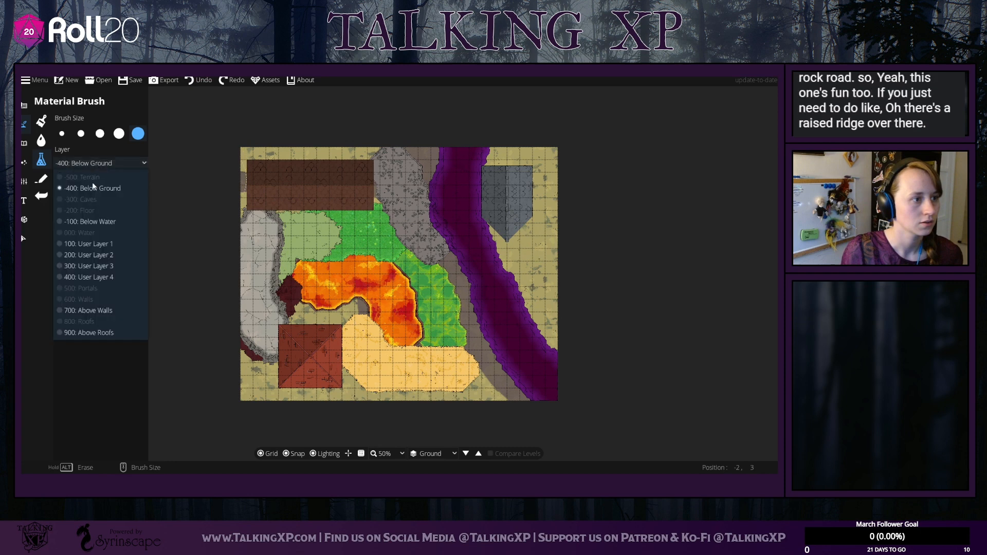
left_click(105, 243)
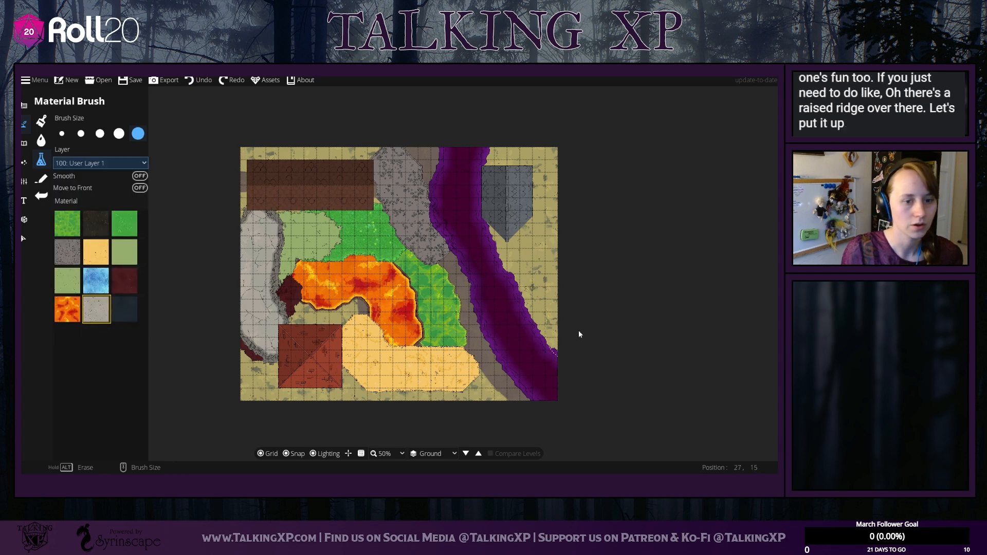
mouse_move(572, 333)
left_mouse_down()
mouse_move(544, 314)
mouse_move(514, 225)
left_mouse_up()
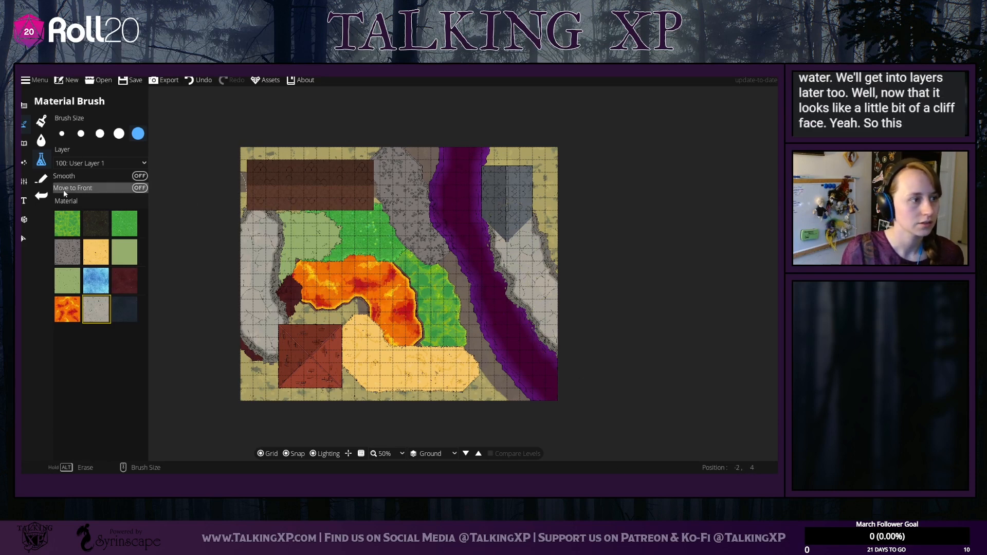
Step: Draw a cliff-face path along the river's east bank with the Path Tool on layer -100: Below Water, at width 3.14
left_click(41, 179)
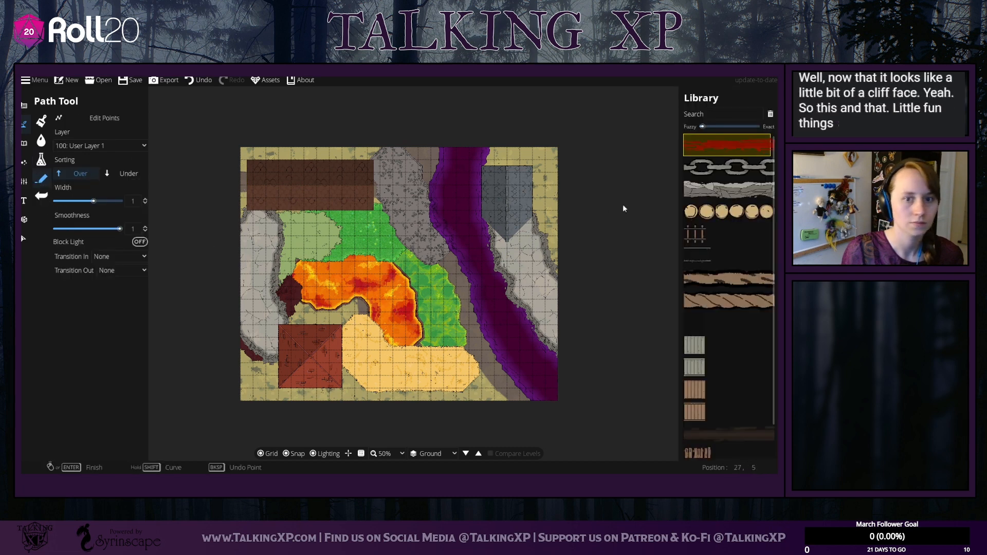
left_click(700, 191)
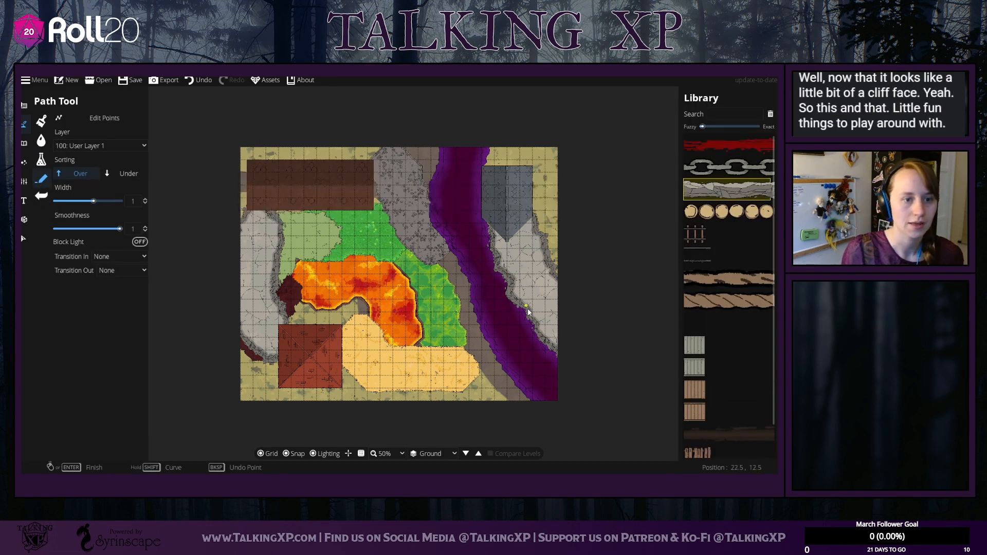
left_click(100, 146)
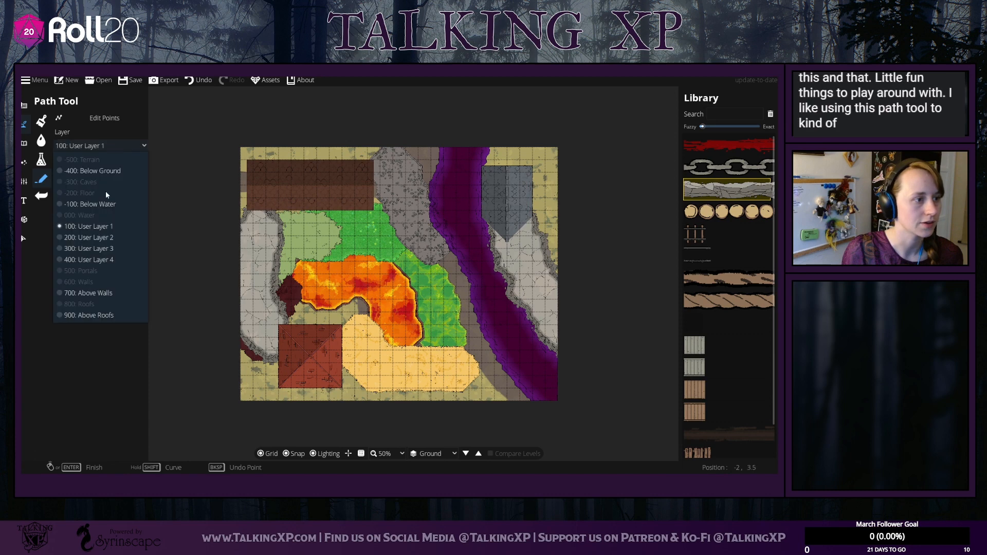
left_click(95, 205)
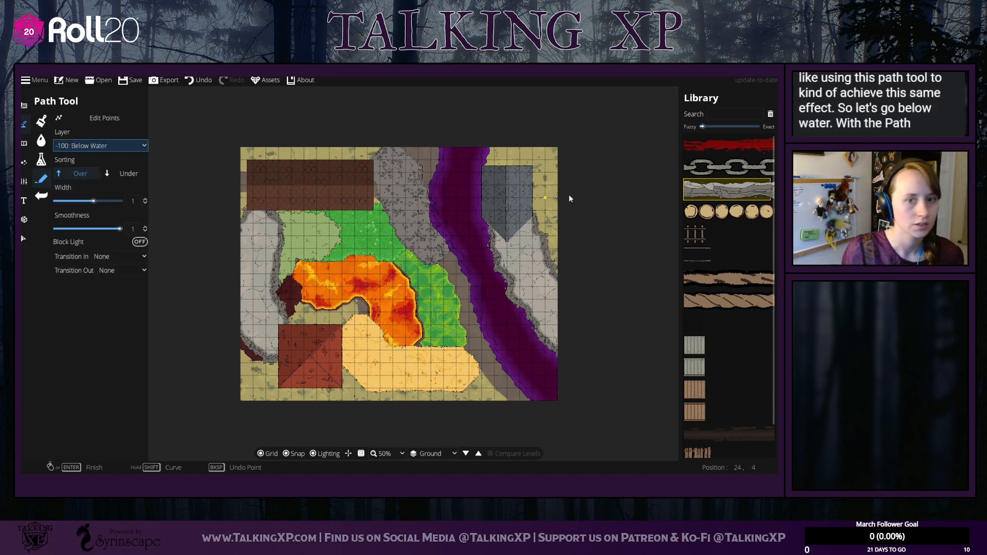
mouse_move(726, 191)
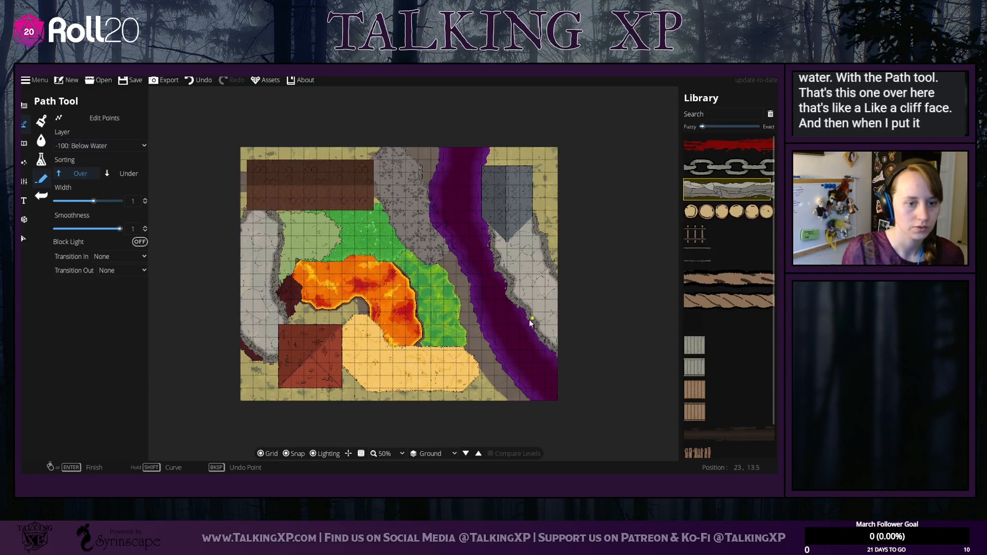
left_click_drag(93, 200, 113, 206)
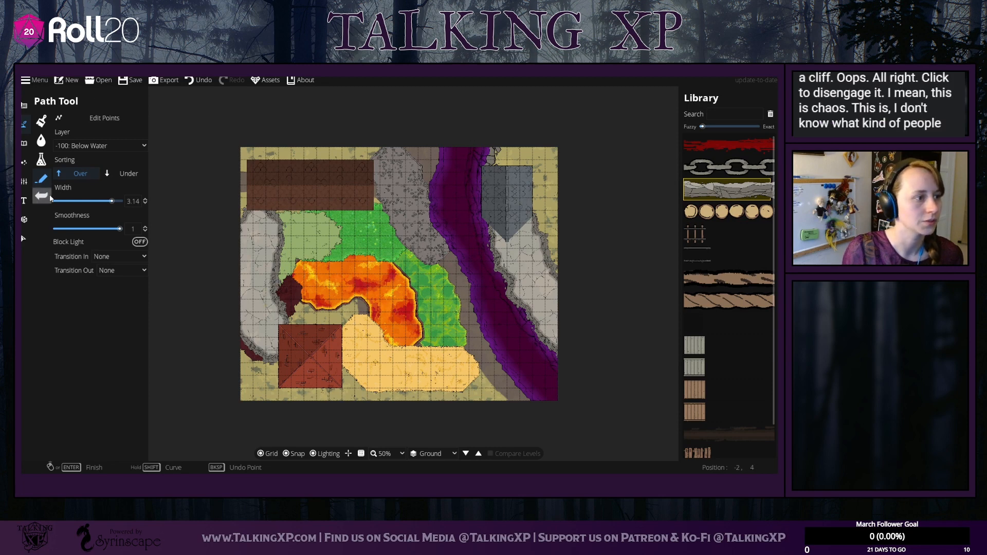
Step: Draw a short log path beside the brown roof, and another curving around the green patches at width 0.97
left_click(712, 214)
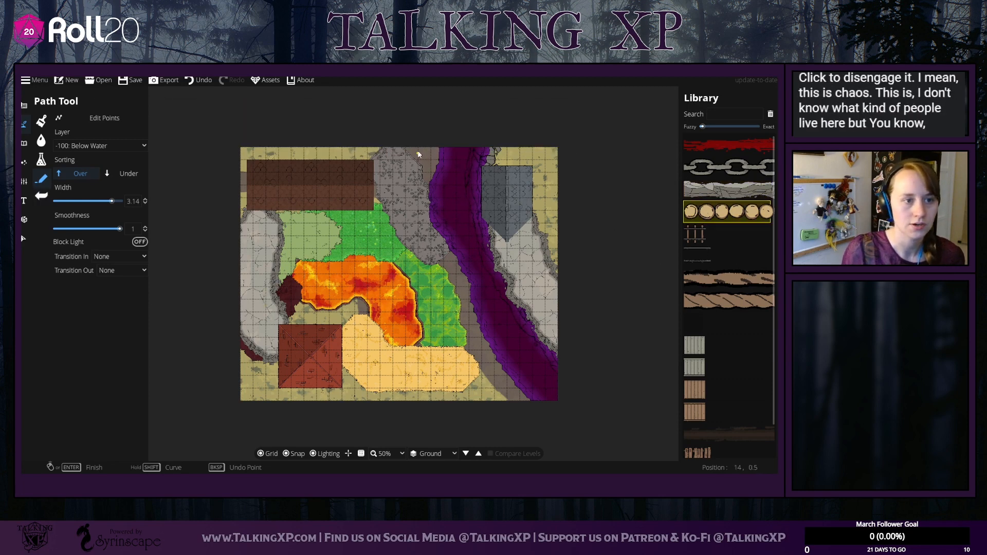
left_click(378, 158)
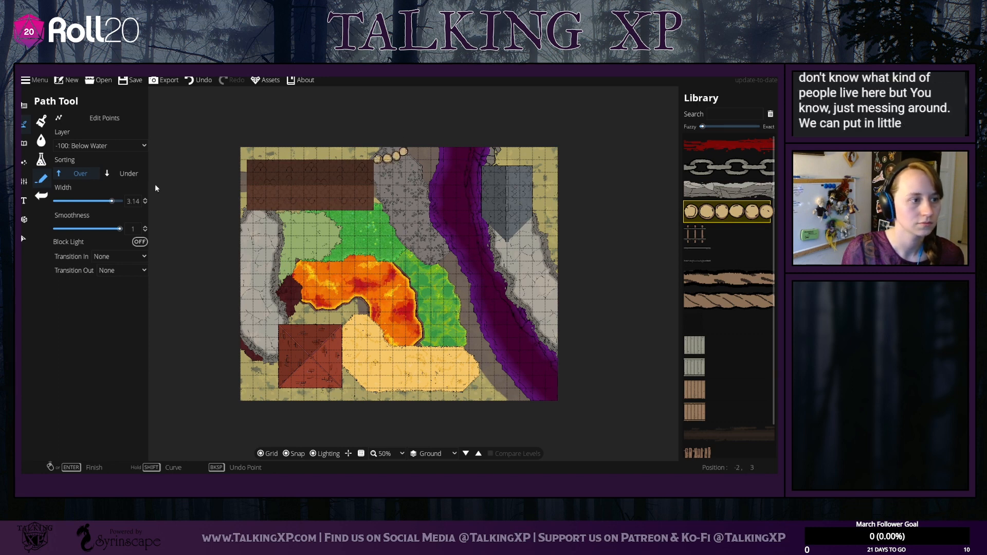
left_click_drag(112, 204, 90, 204)
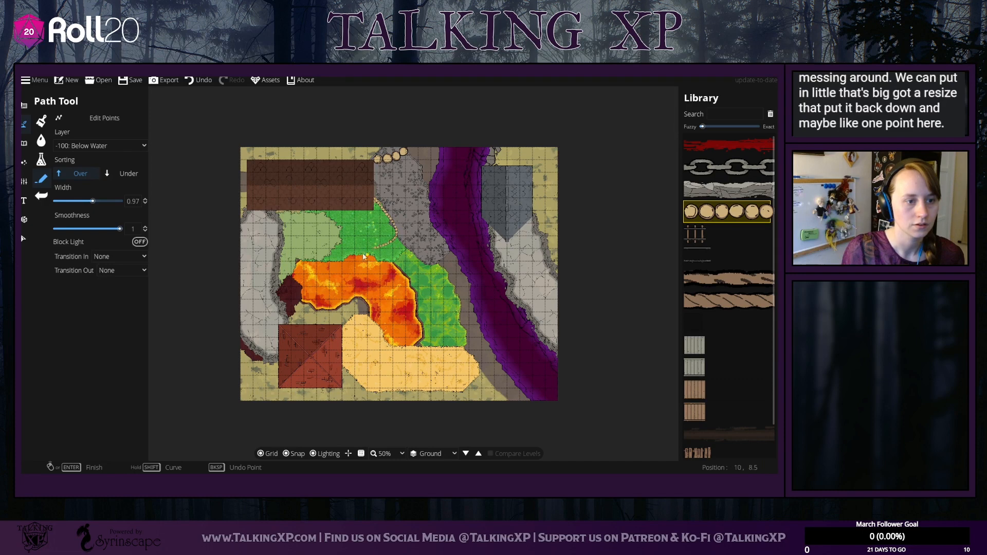
left_click(313, 250)
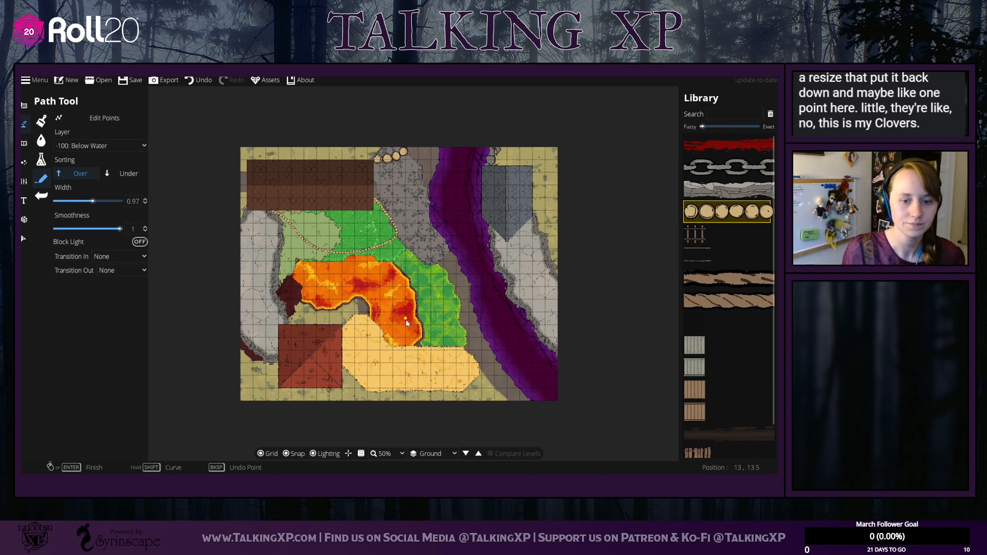
Step: Draw a railroad track path from the gray cobblestone down into the green patch, curving along the river's west side
scroll(691, 382, "down", 1)
left_click(717, 404)
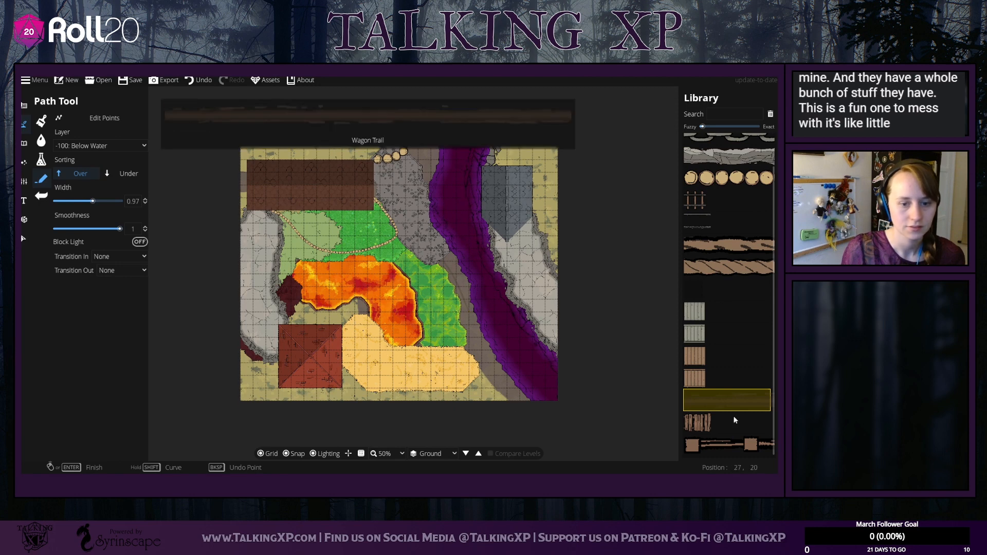
scroll(725, 411, "up", 1)
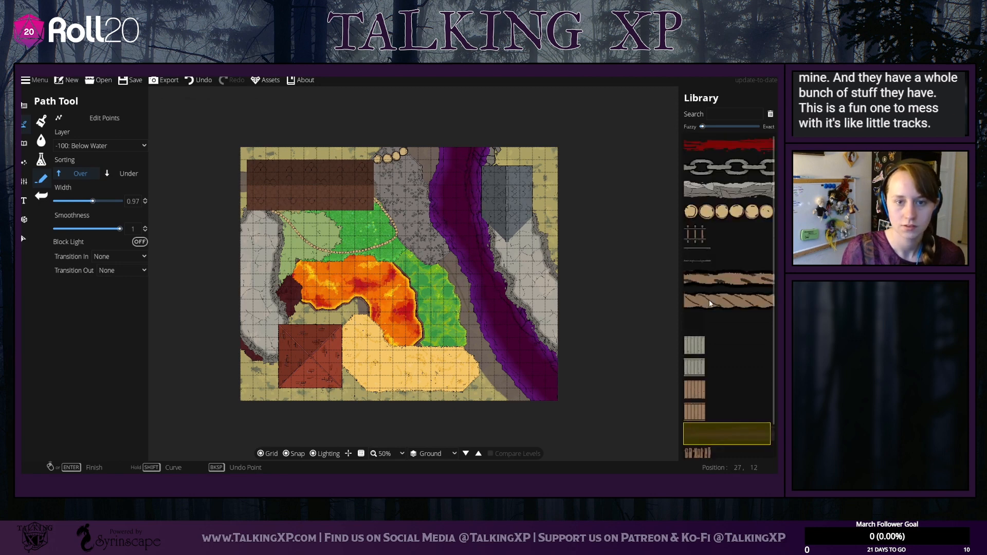
left_click(695, 234)
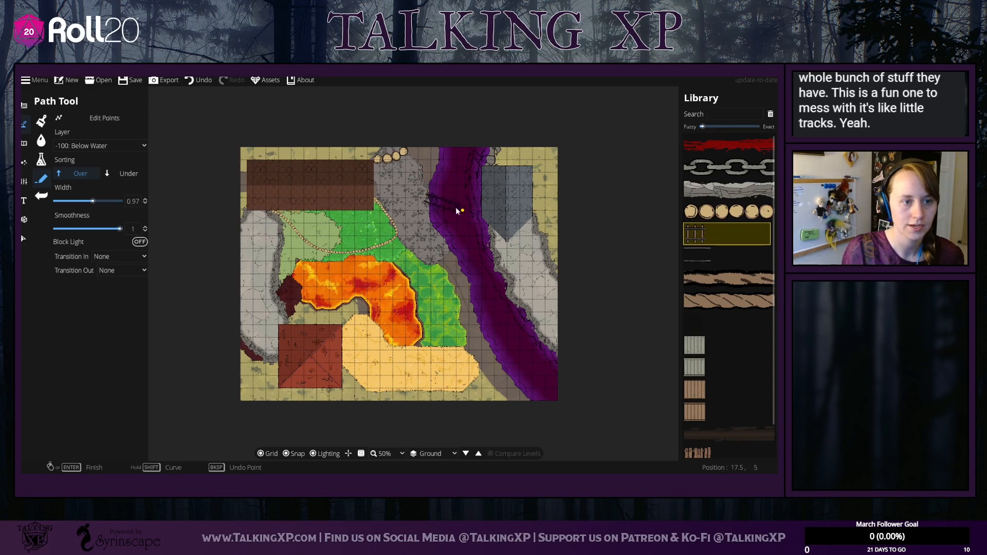
left_click(427, 200)
left_click(415, 256)
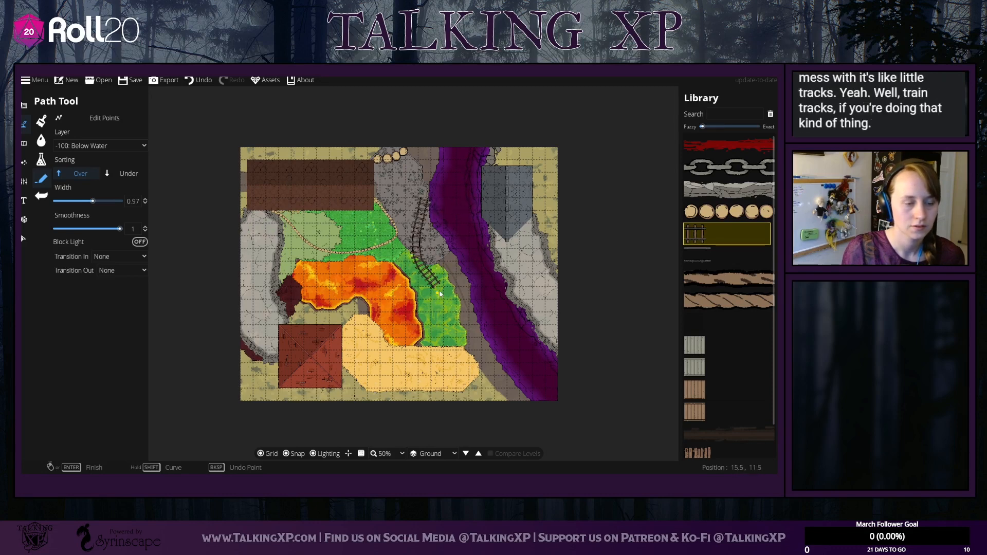
double_click(439, 292)
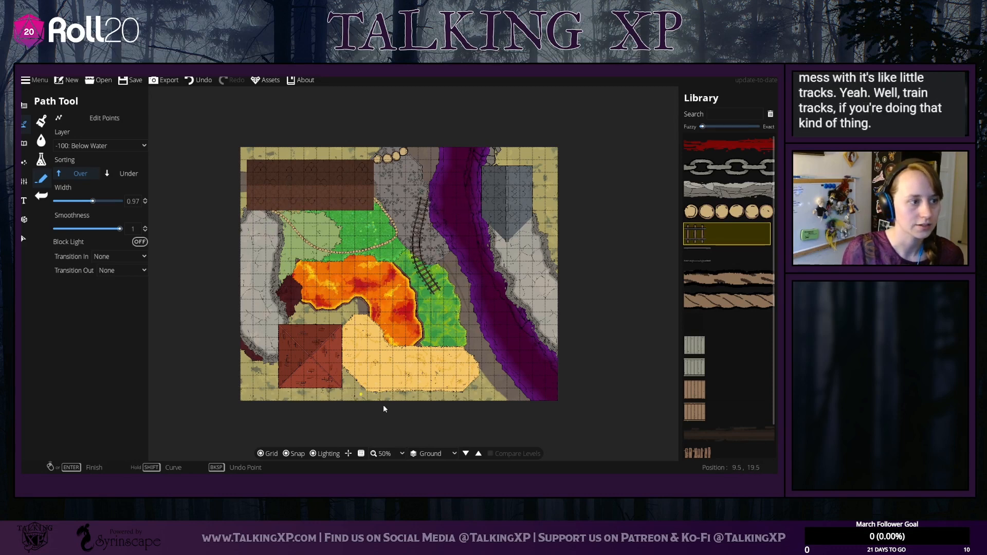
left_click(23, 143)
left_click(50, 121)
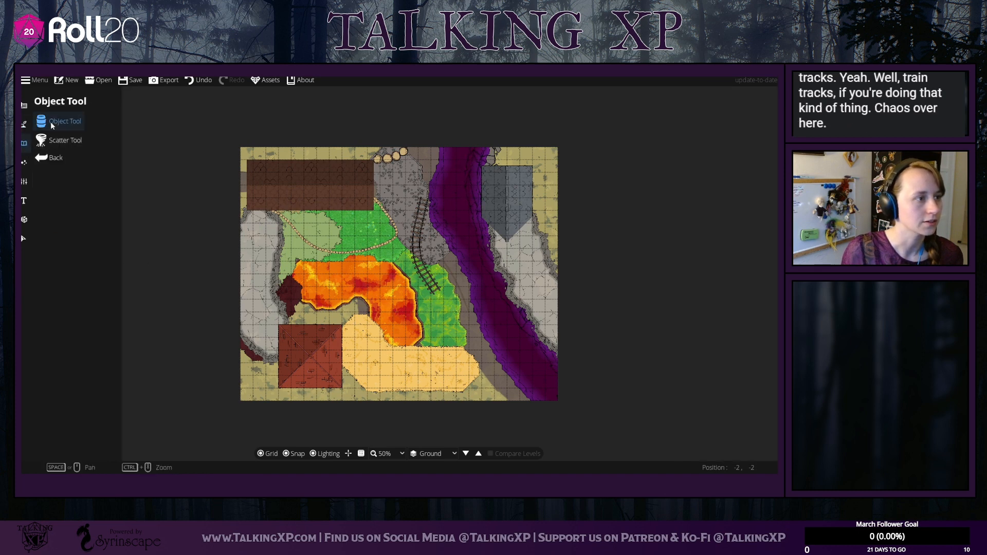
left_click(23, 162)
left_click(24, 182)
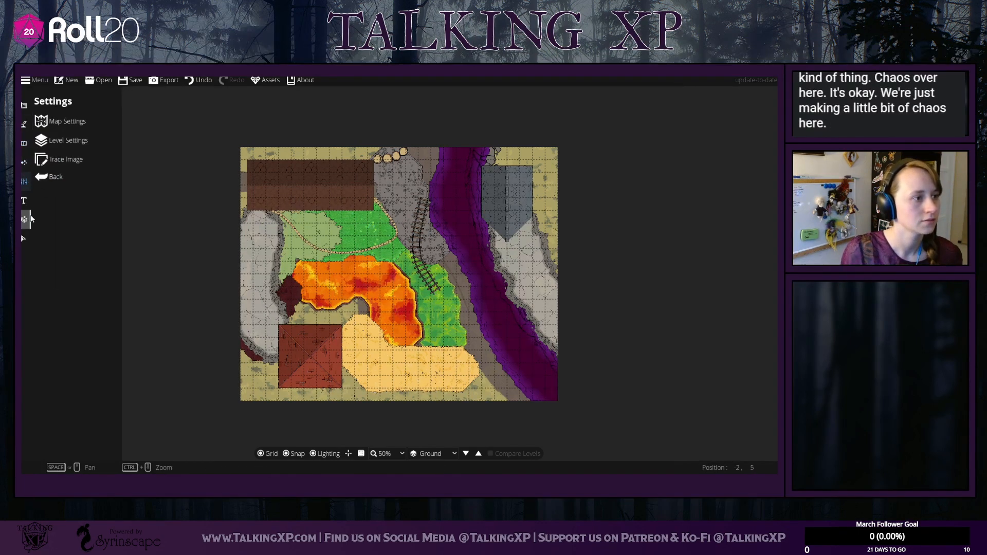
left_click(24, 105)
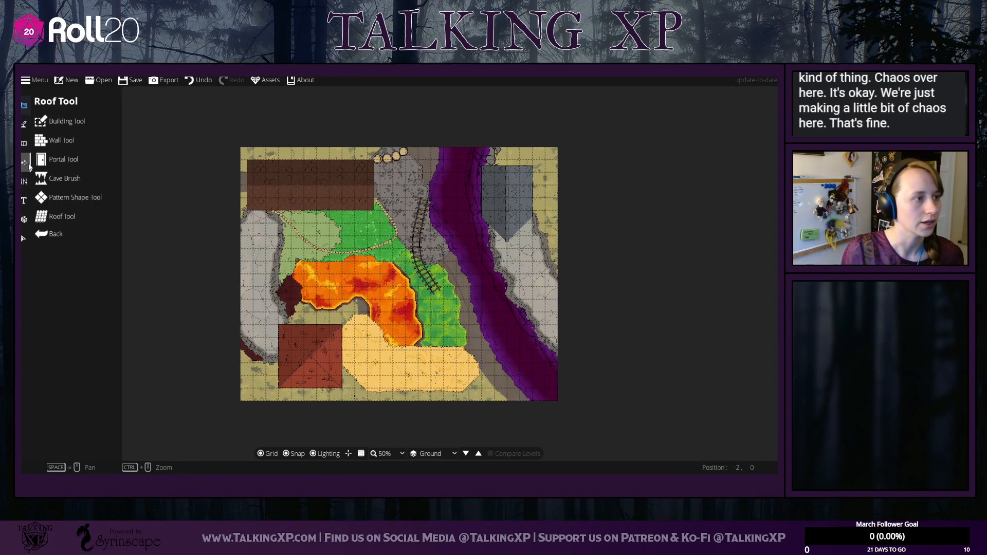
left_click(25, 238)
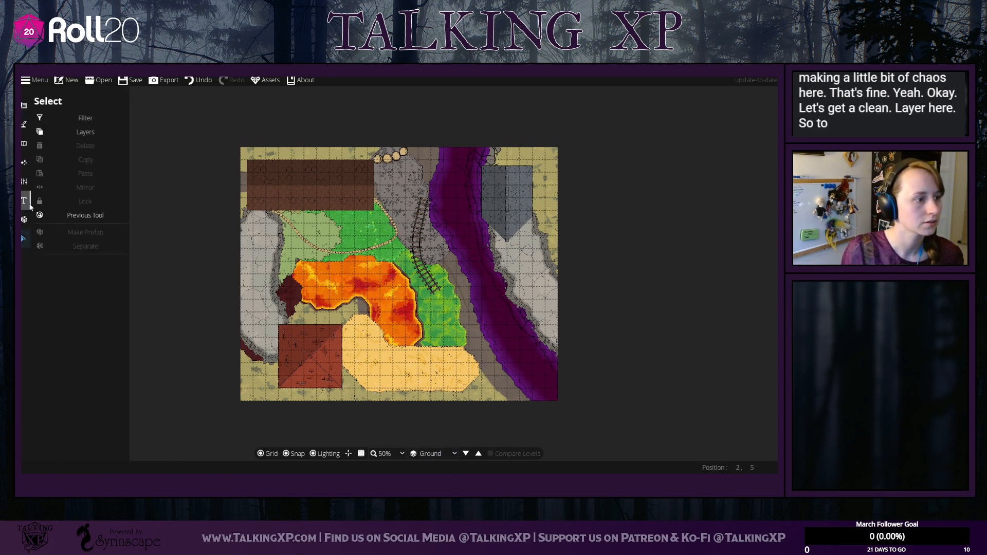
left_click(25, 221)
left_click(24, 238)
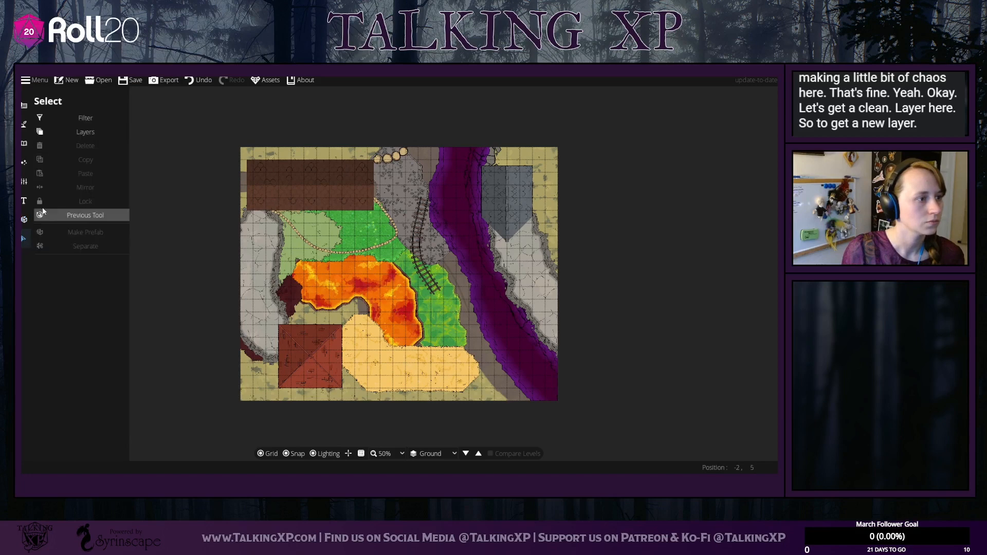
Step: Create a blank map level labeled New Level and switch to it on creation
left_click(23, 181)
left_click(55, 140)
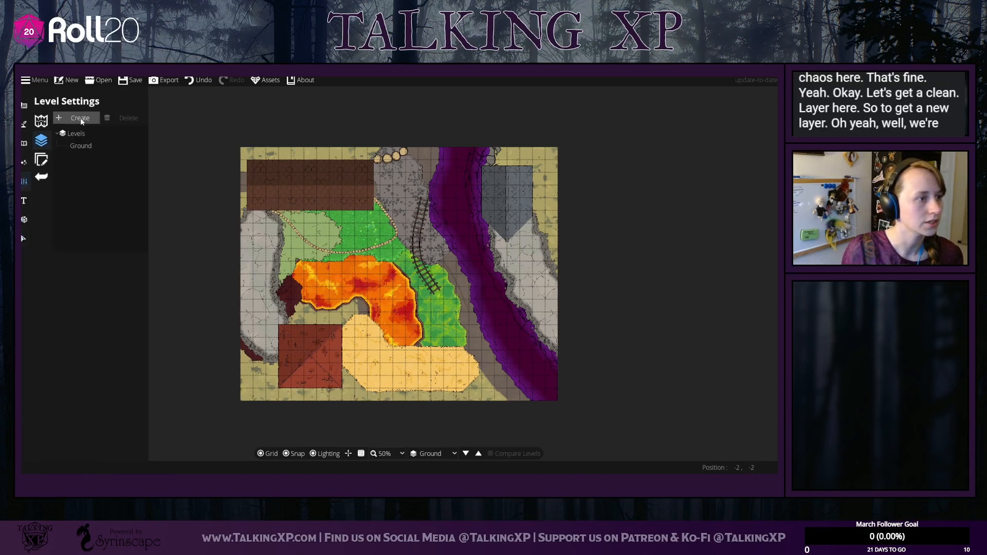
left_click(80, 118)
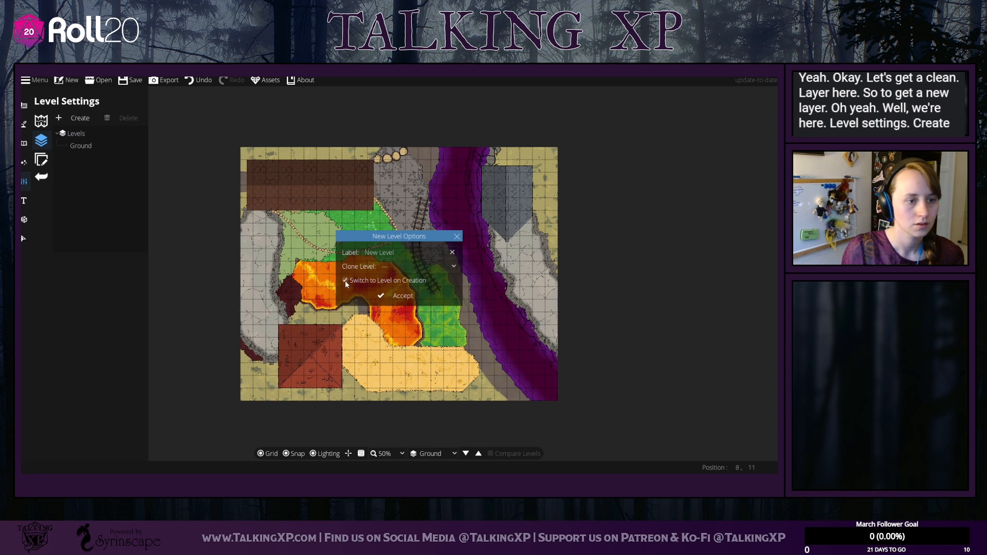
left_click(389, 297)
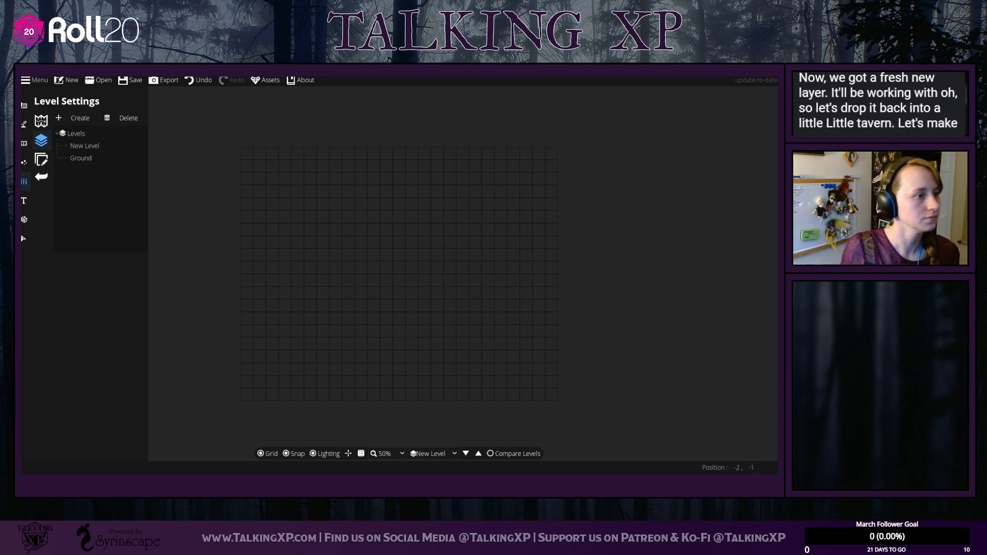
Step: Set up the Building Tool with the wooden plank wall style, browsing the available floor patterns and walls
left_click(41, 177)
left_click(49, 138)
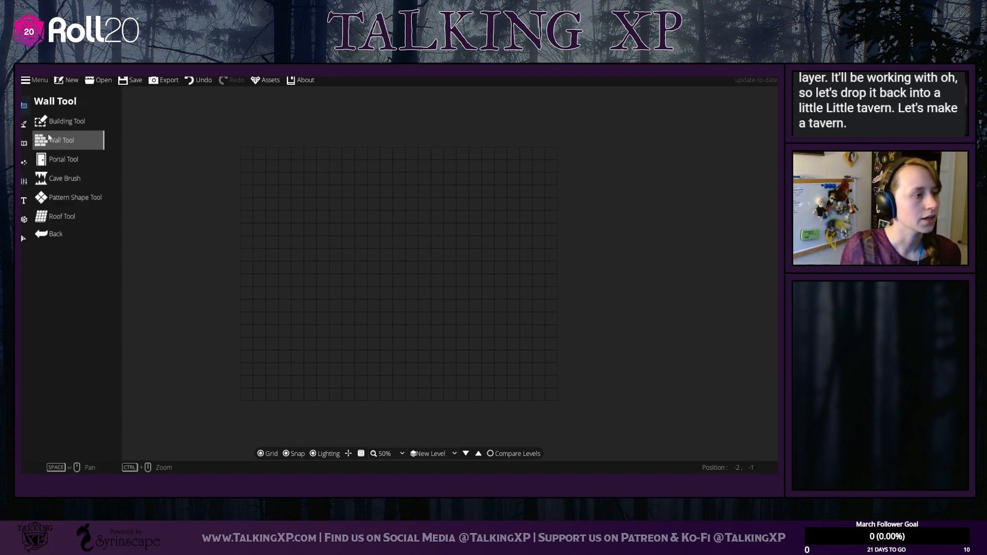
left_click(57, 121)
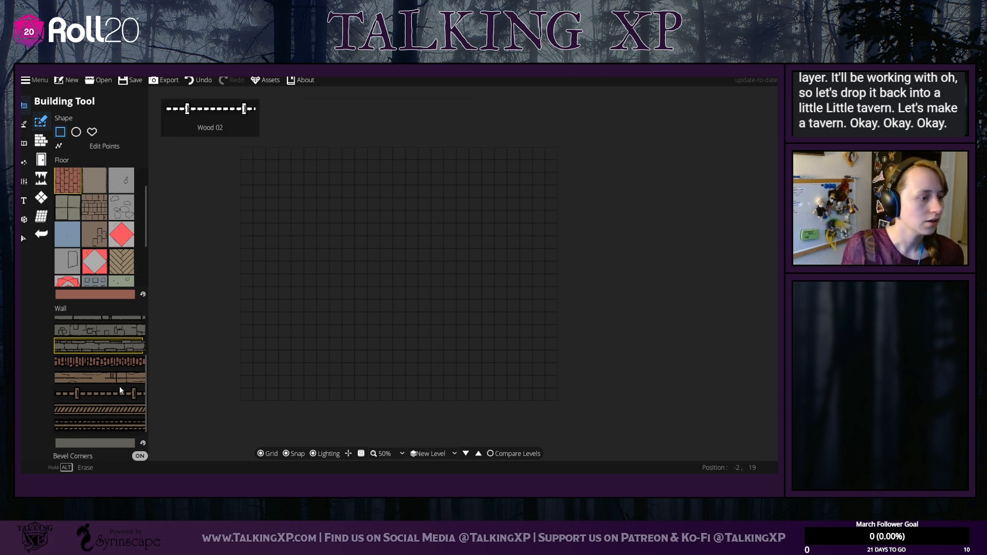
scroll(116, 381, "up", 3)
scroll(88, 262, "up", 1)
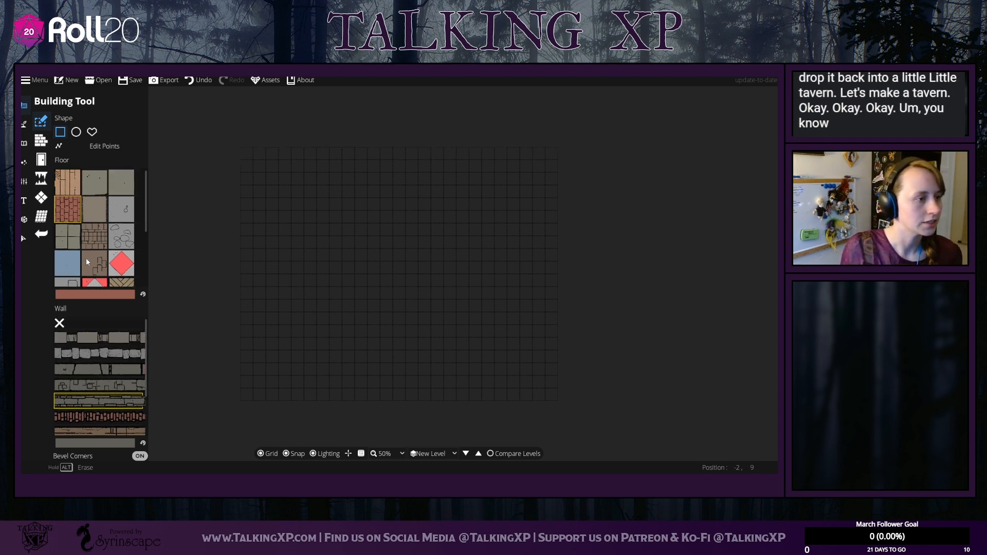
scroll(86, 261, "down", 3)
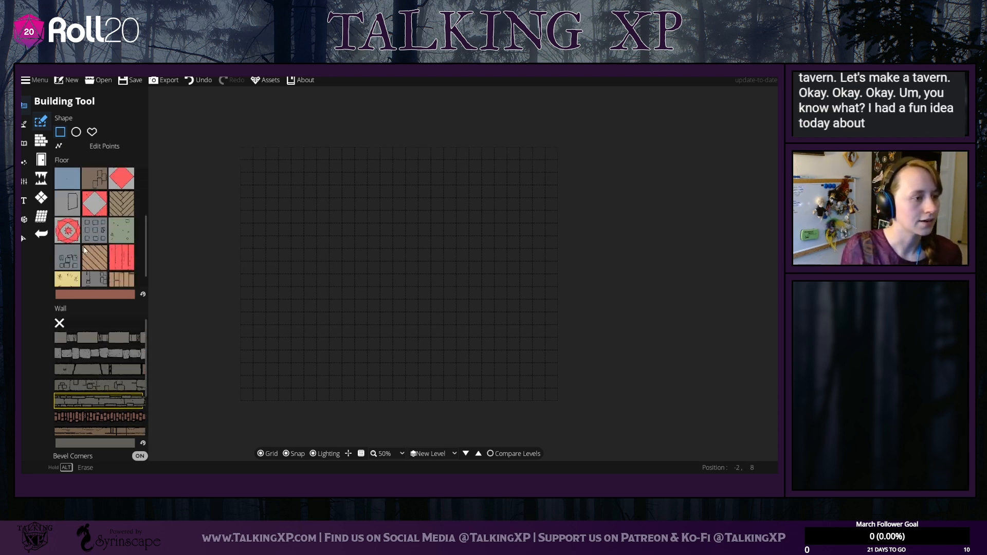
scroll(90, 251, "down", 1)
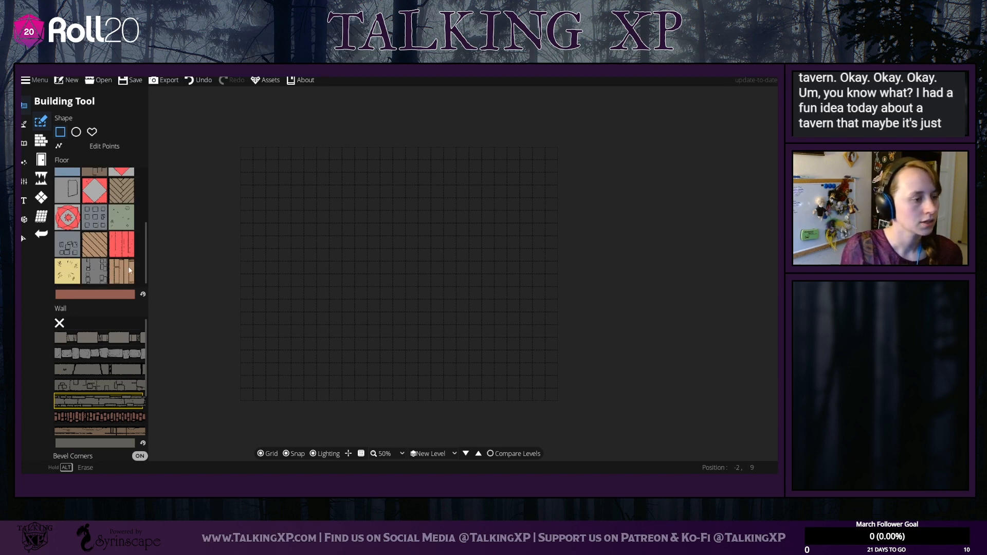
scroll(98, 263, "up", 6)
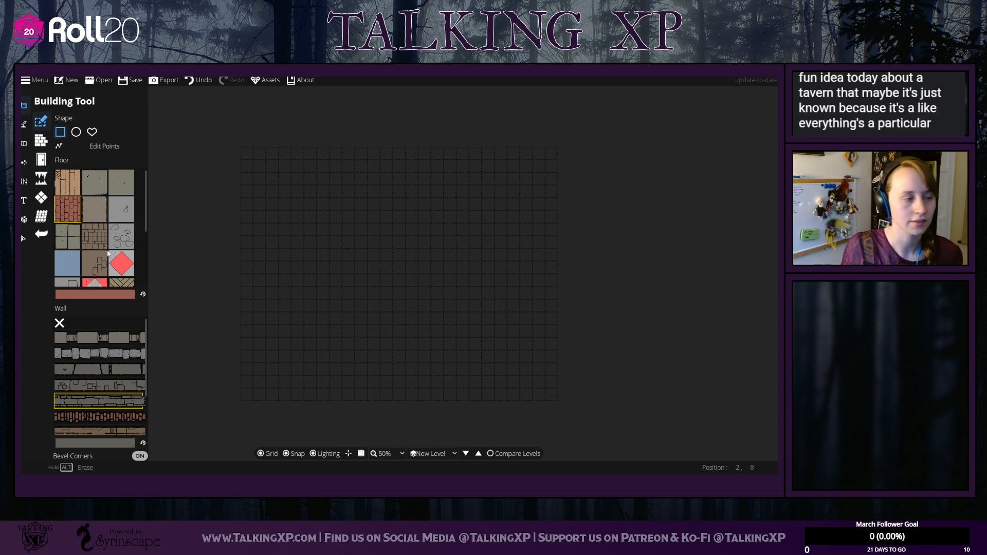
scroll(128, 245, "down", 5)
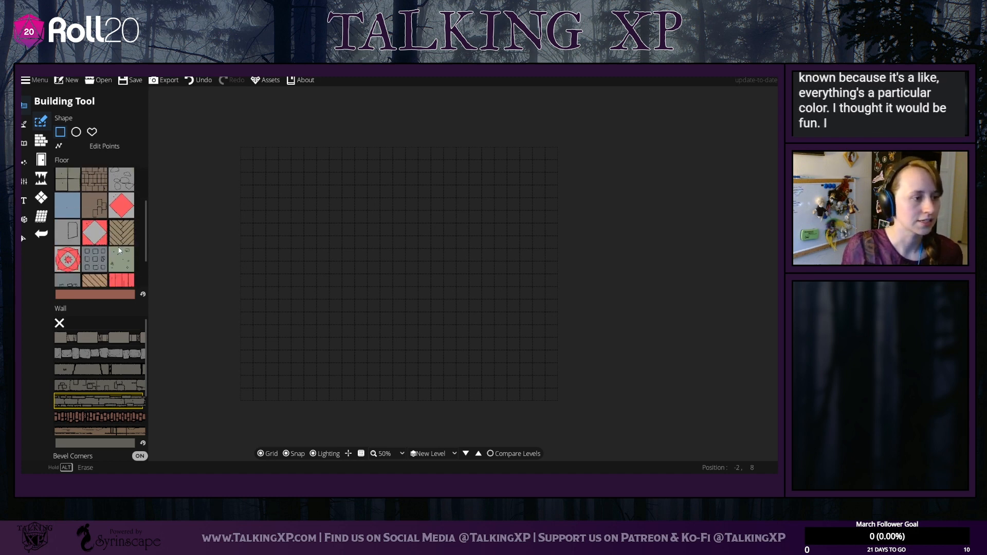
scroll(96, 400, "down", 3)
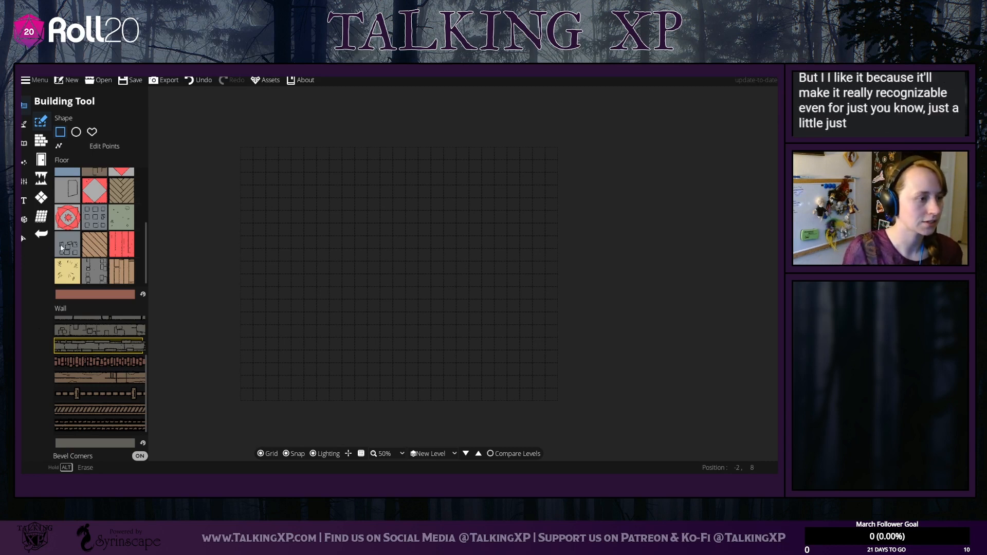
scroll(84, 270, "up", 5)
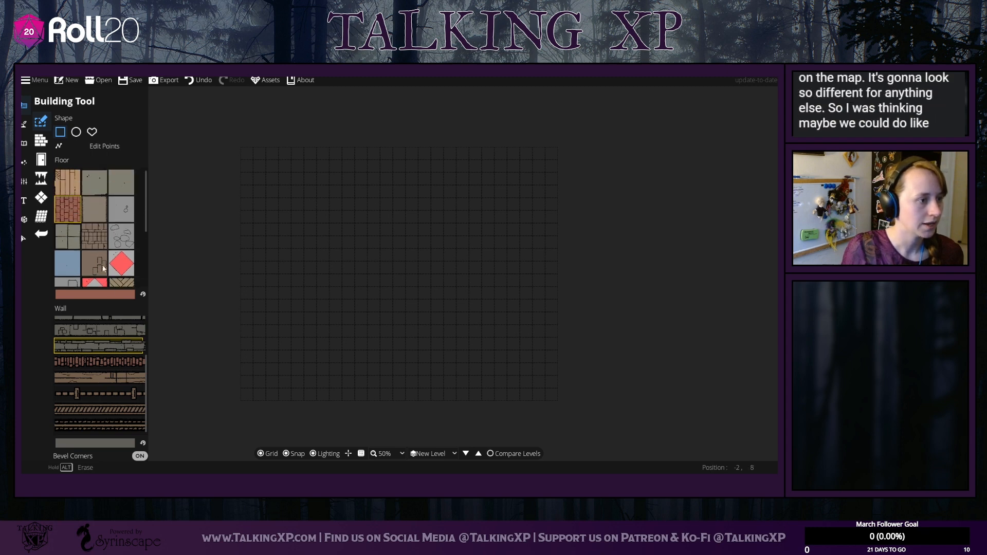
mouse_move(105, 380)
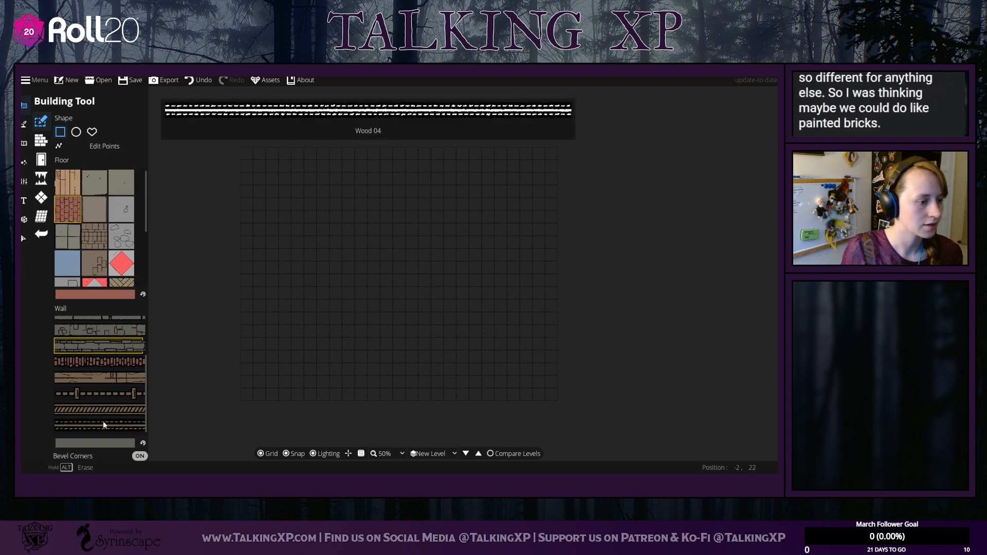
scroll(102, 420, "up", 3)
scroll(100, 418, "down", 2)
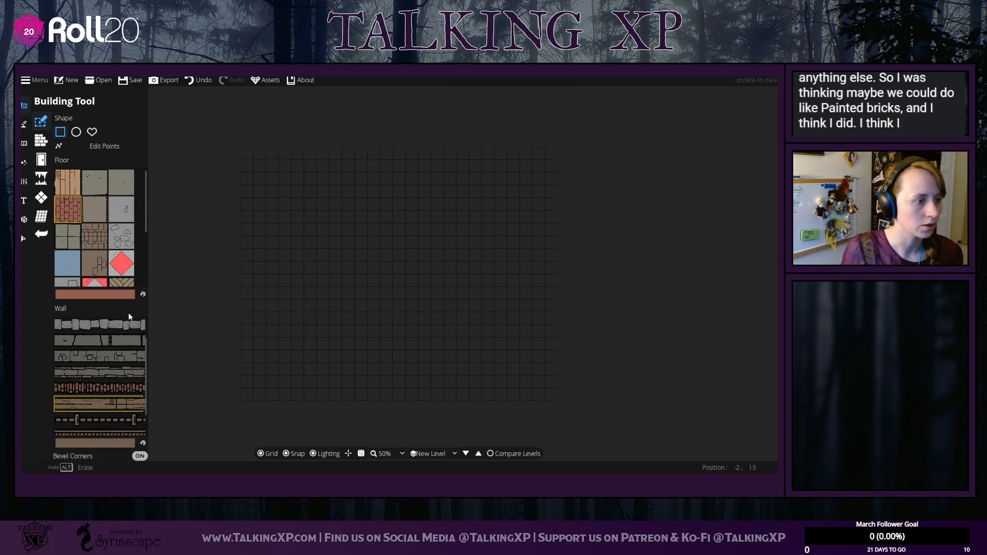
Step: Recolor the brick floor pattern to a dark maroon purple, hex 4e2043
left_click(126, 296)
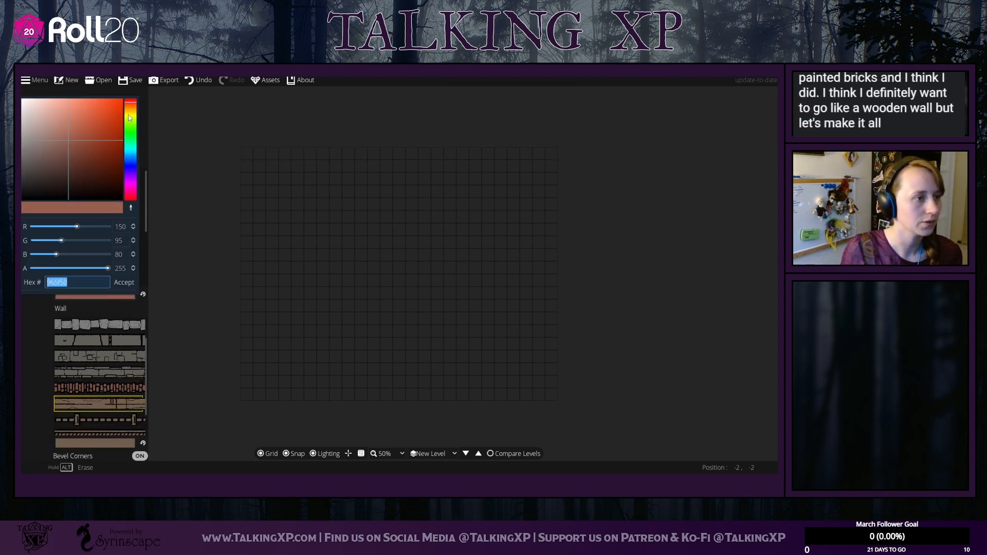
left_click_drag(133, 161, 135, 190)
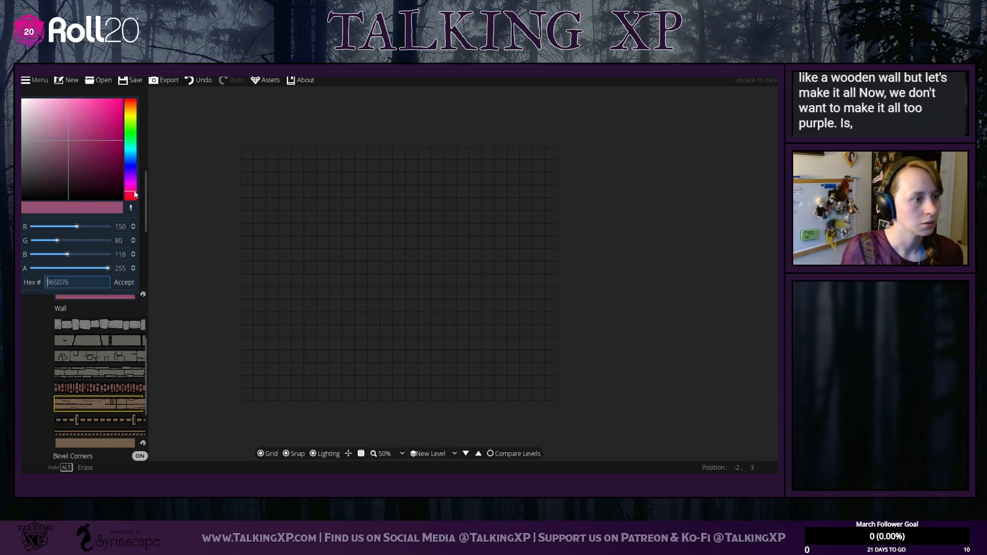
left_click(115, 155)
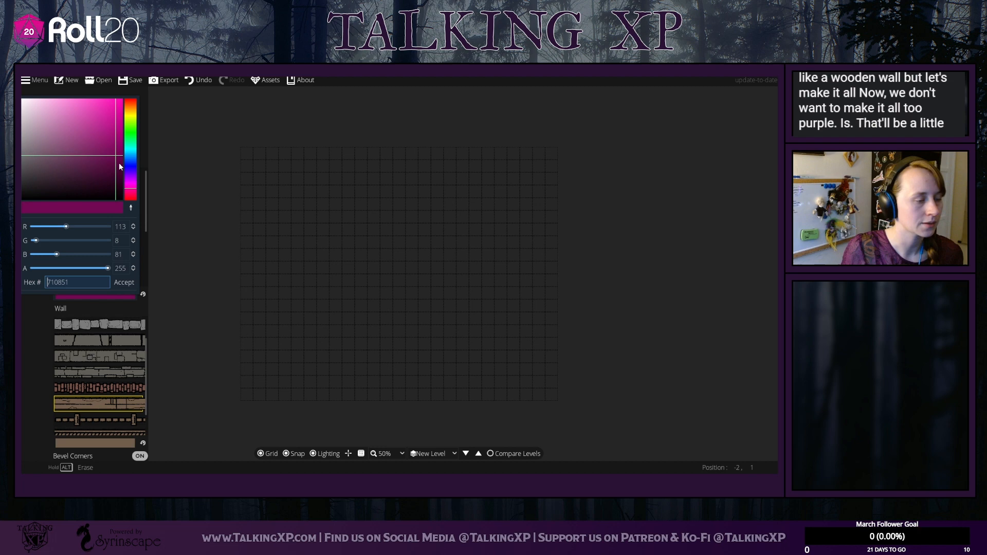
left_click(134, 193)
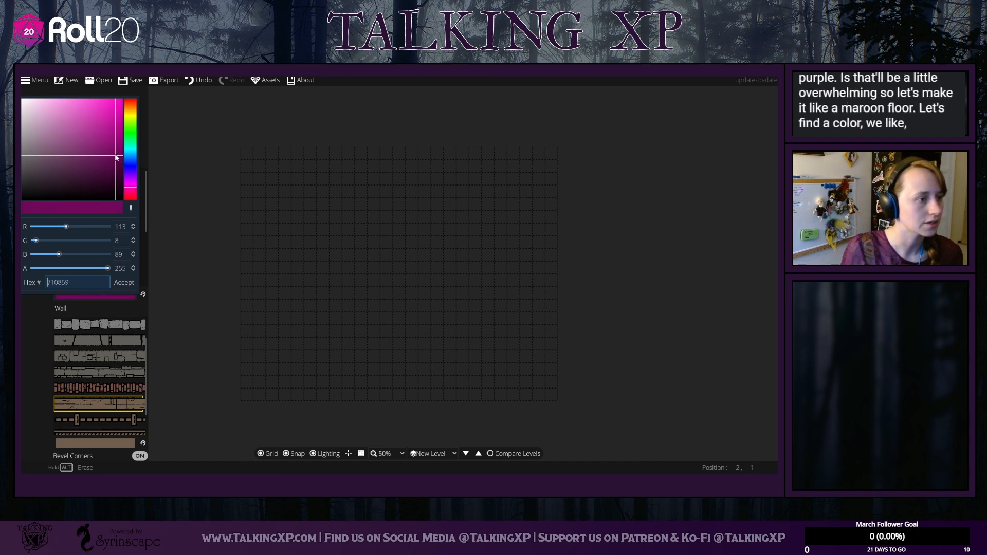
left_click_drag(115, 155, 82, 170)
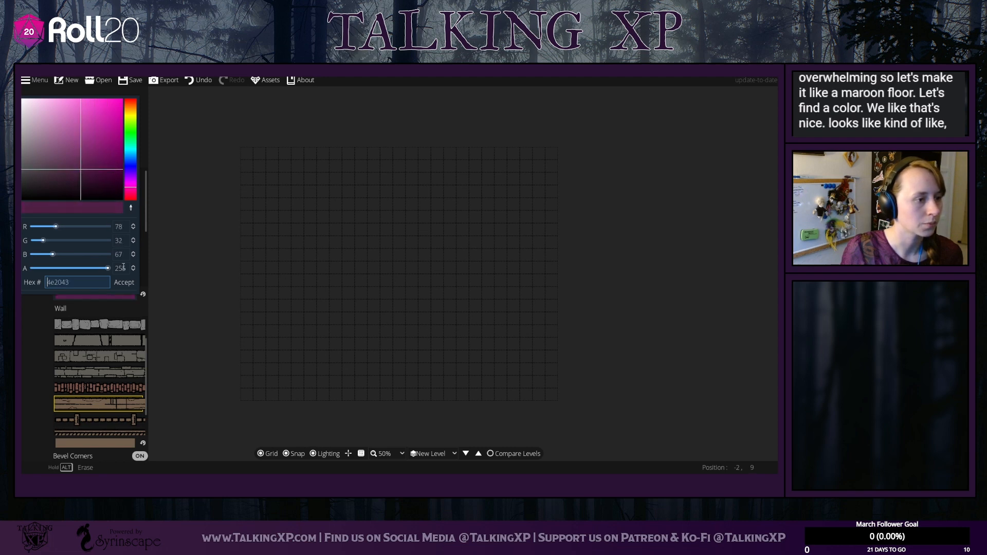
left_click(124, 282)
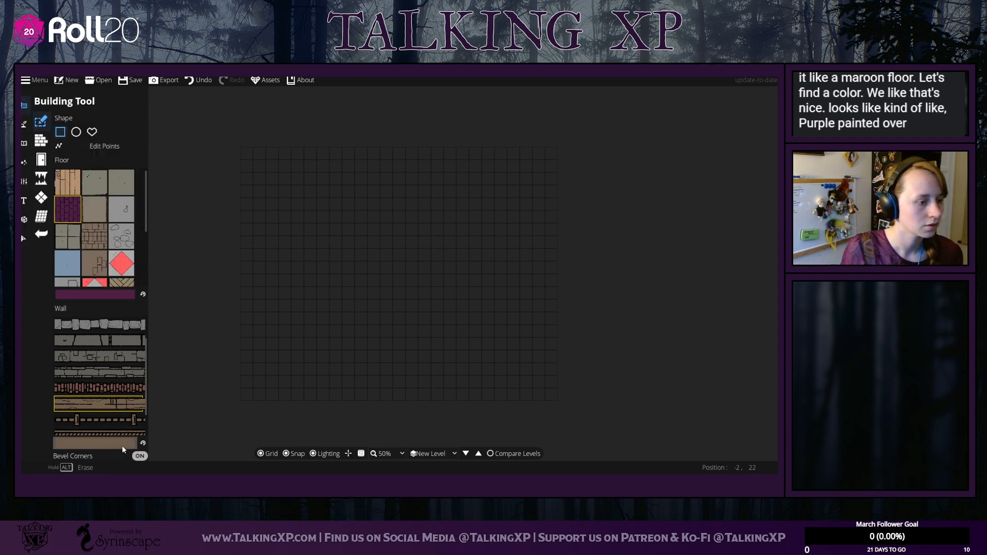
Step: Recolor the wooden wall to muted lavender, hex 7f568f, and draw a rectangular building about 15 by 14 squares on the blank grid
left_click(122, 445)
left_click_drag(128, 315, 132, 331)
left_click_drag(77, 305, 105, 288)
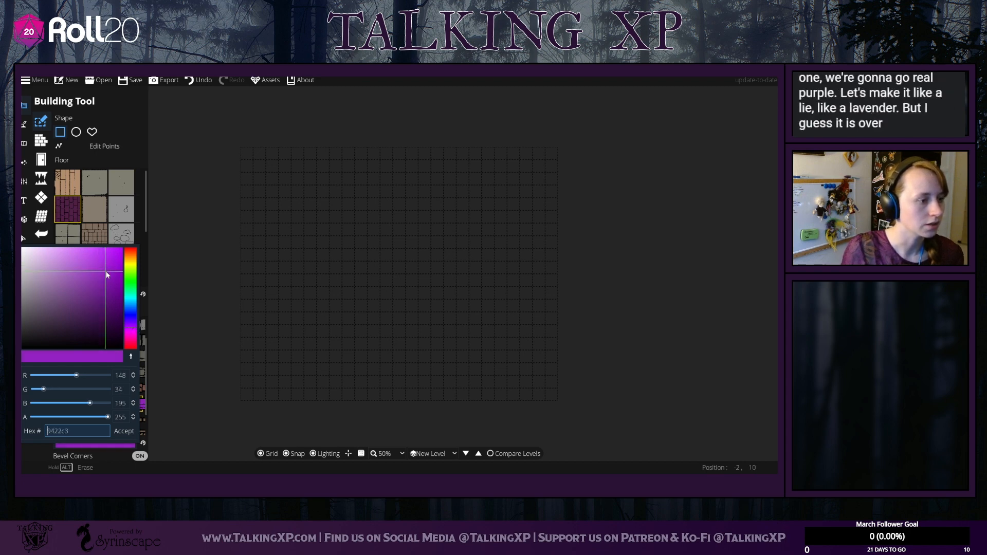
left_click_drag(105, 273, 62, 292)
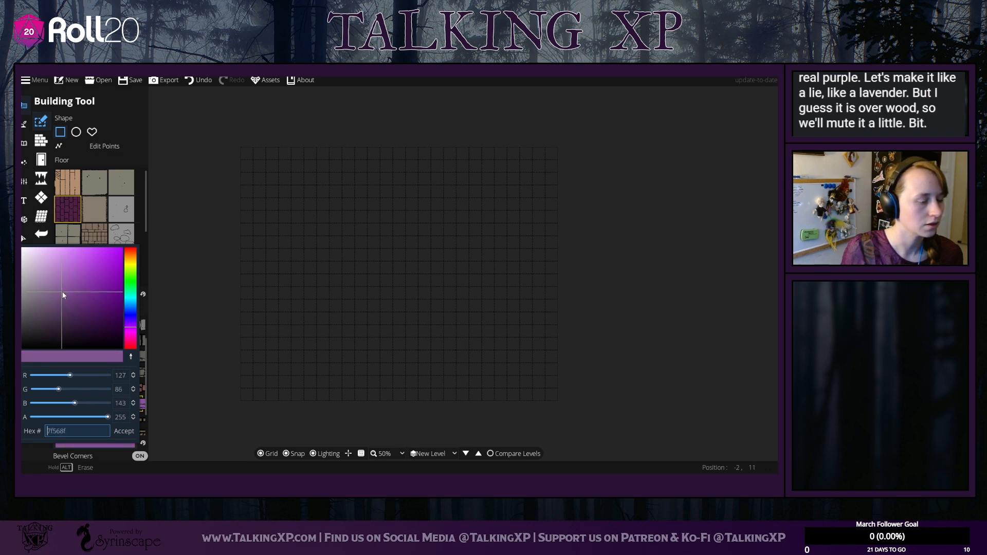
left_click(124, 431)
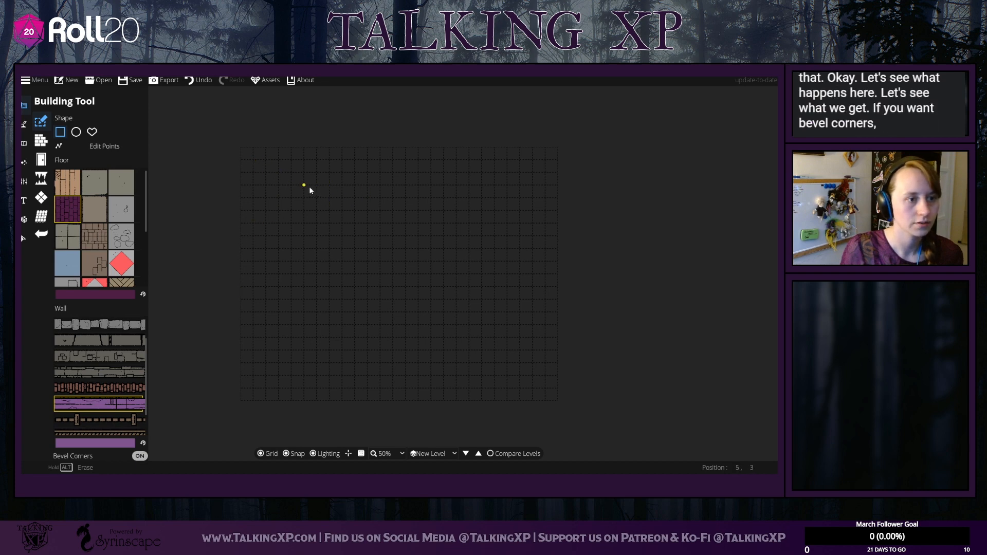
left_click_drag(309, 191, 500, 365)
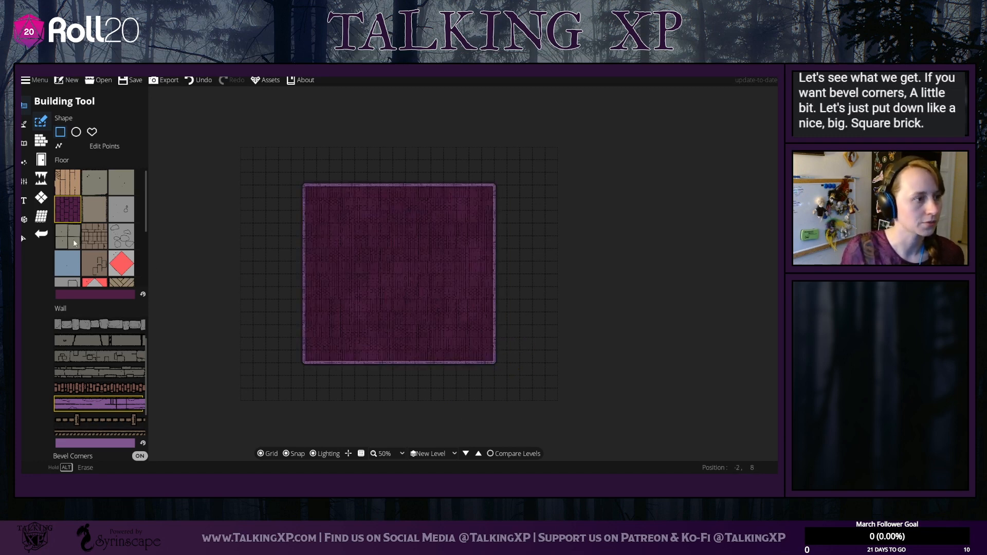
Step: Recolor the brick floor pattern to a dusty mauve, hex 674956, and apply it to the existing building through point editing
left_click(131, 298)
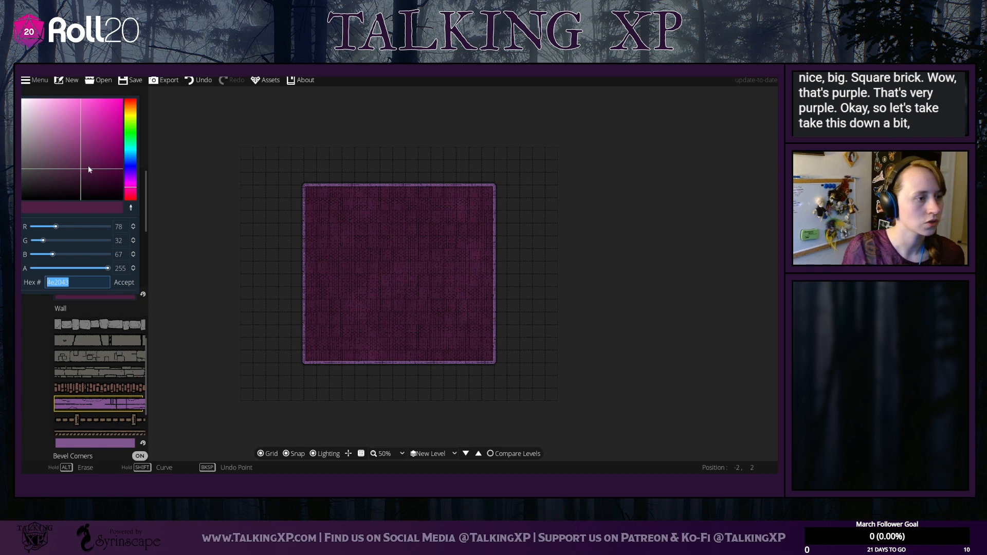
left_click_drag(79, 169, 51, 156)
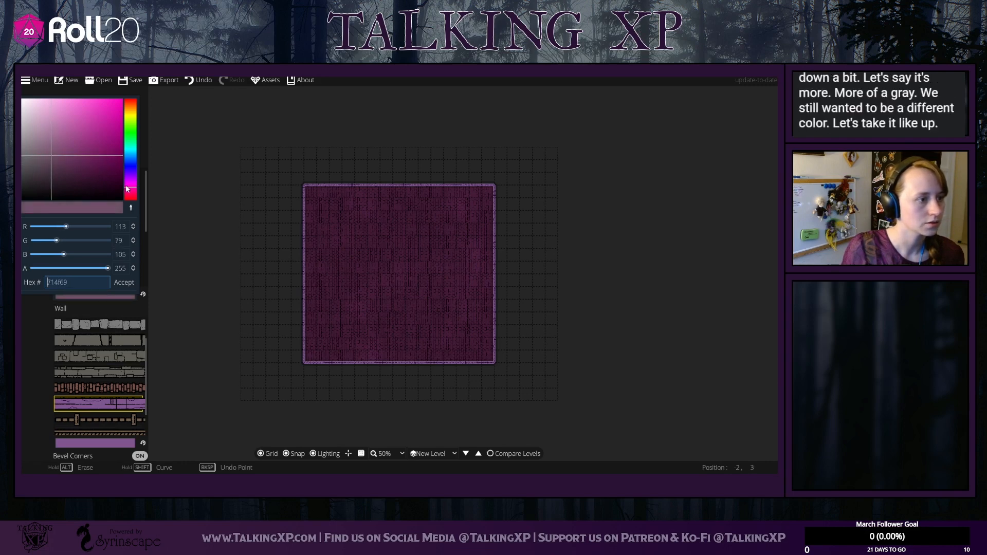
left_click_drag(128, 188, 128, 193)
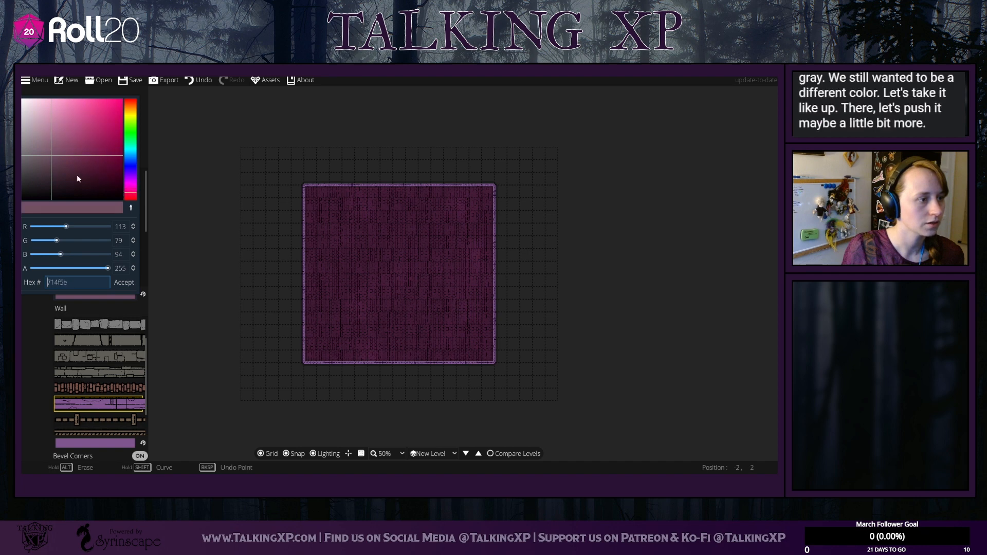
left_click_drag(52, 157, 51, 161)
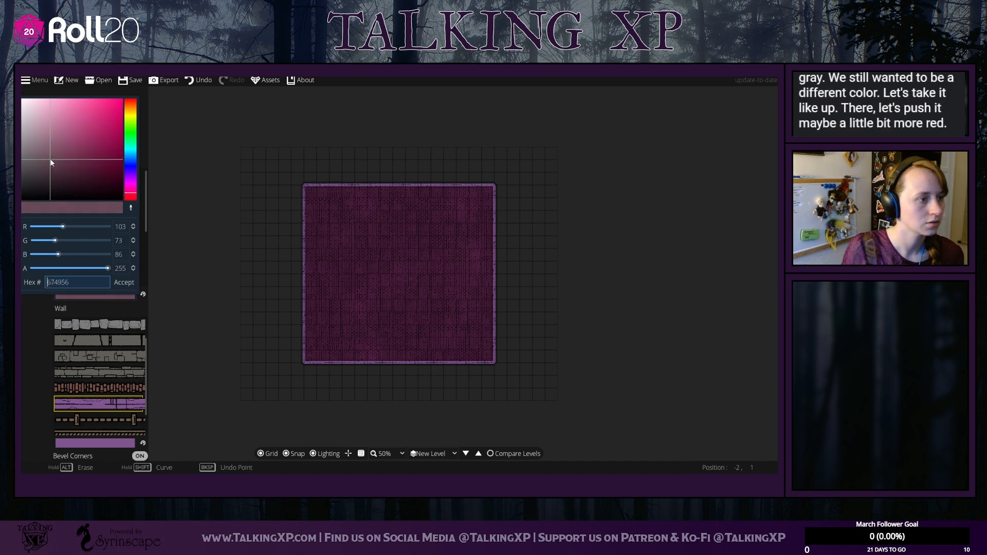
left_click(144, 278)
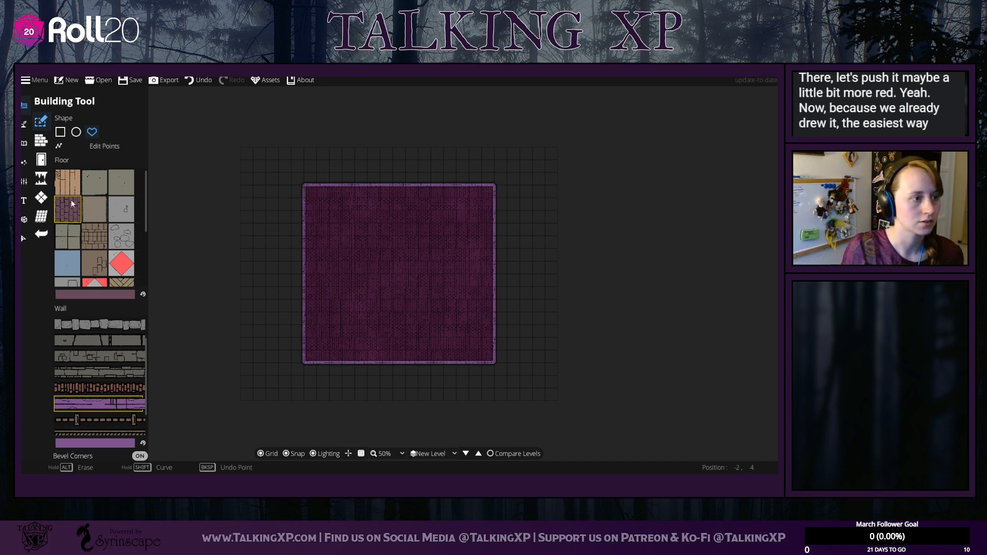
left_click(98, 146)
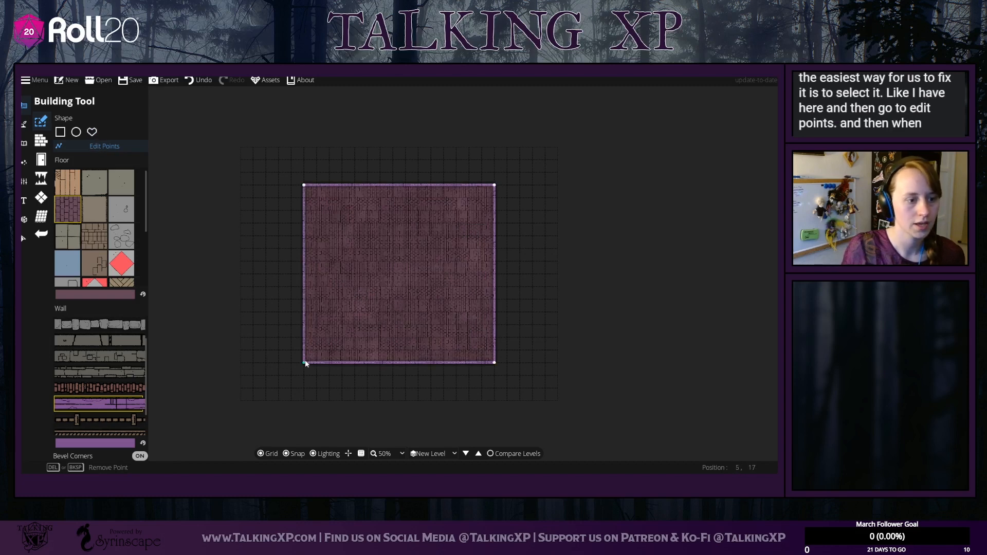
mouse_move(306, 363)
left_mouse_down()
mouse_move(354, 312)
mouse_move(379, 260)
mouse_move(309, 362)
left_mouse_up()
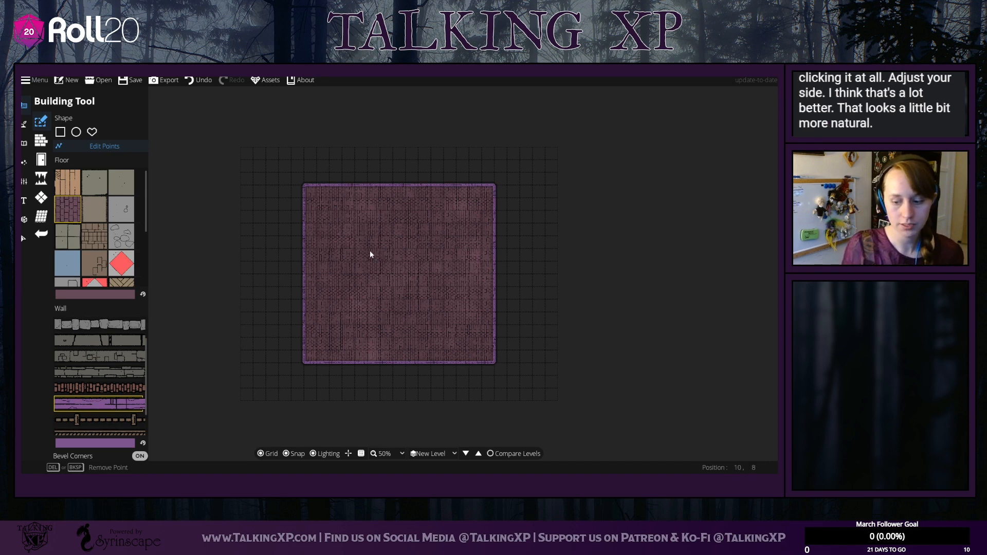
Step: Set up the Terrain Brush with Terrain Grass in the first terrain slot in place of dirt
left_click(23, 127)
left_click(77, 123)
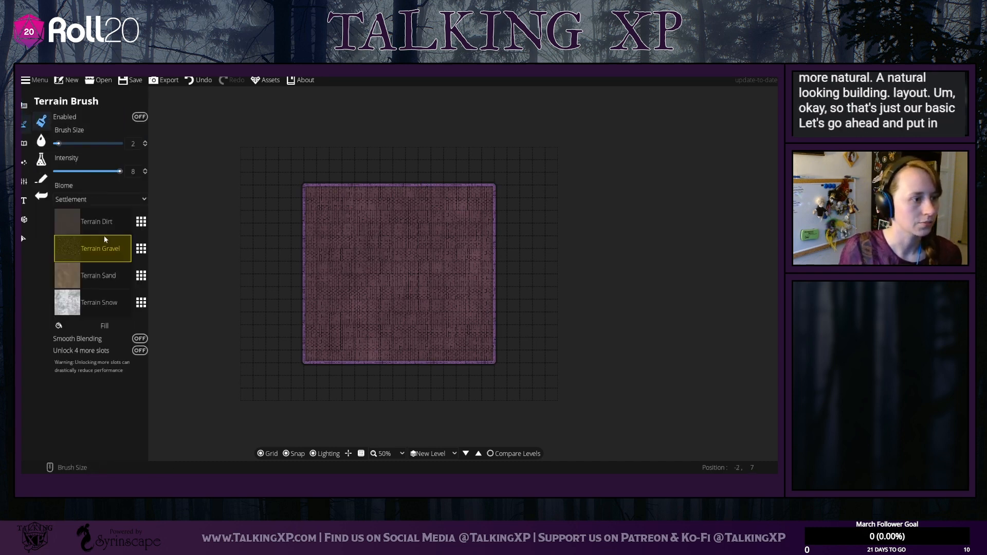
left_click(139, 226)
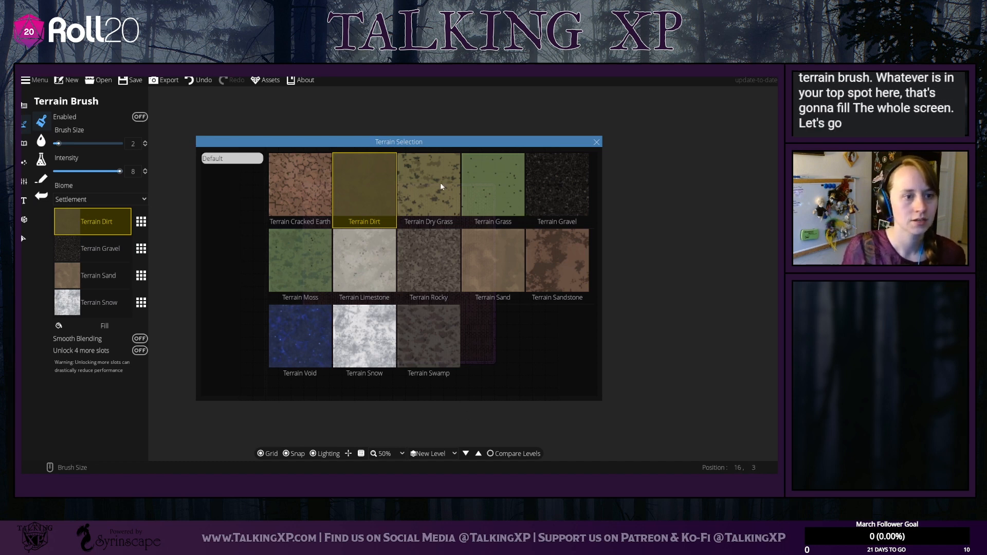
left_click(484, 186)
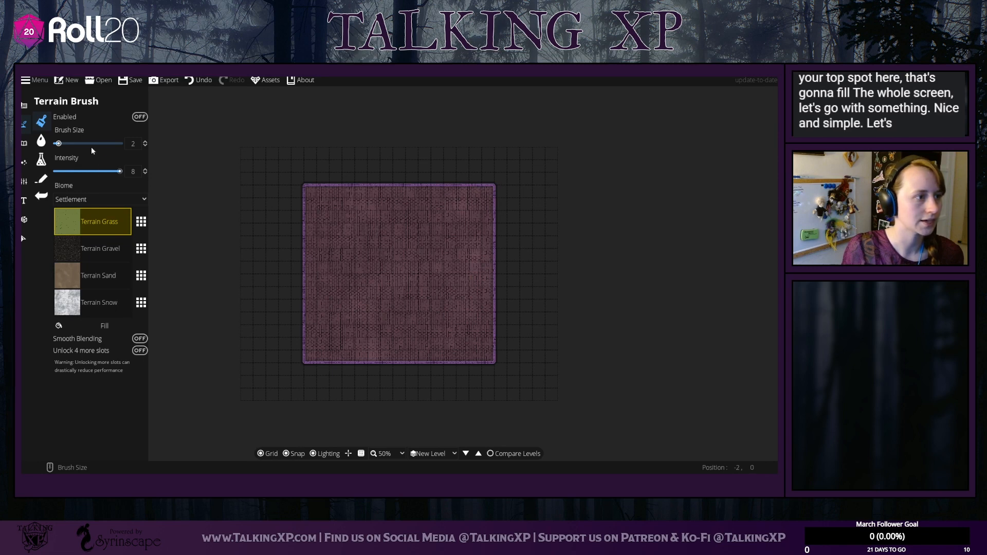
Step: Set the terrain brush size to 25, keep the Settlement biome, and enable terrain so grass fills the level's background
mouse_move(58, 144)
left_mouse_down()
mouse_move(122, 144)
mouse_move(96, 176)
left_mouse_up()
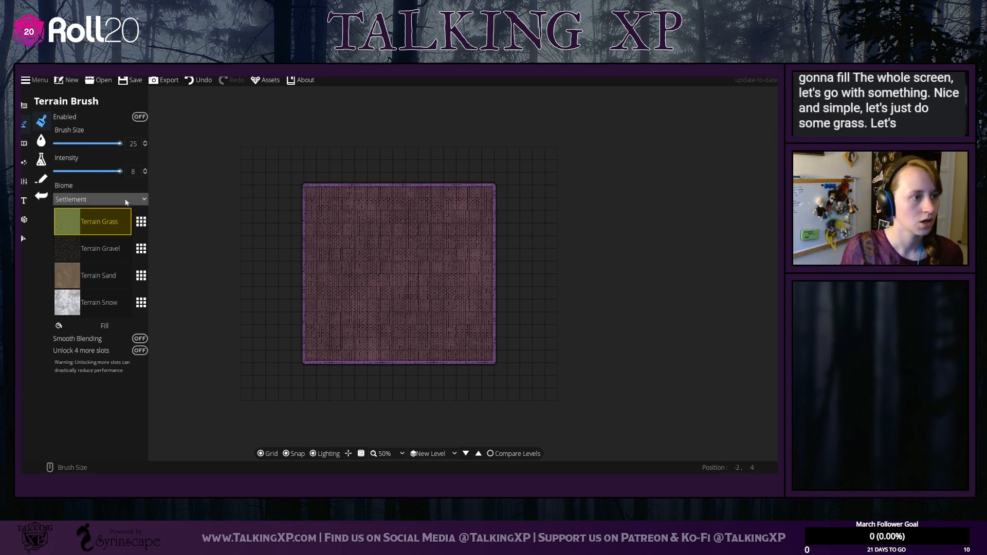
left_click(93, 200)
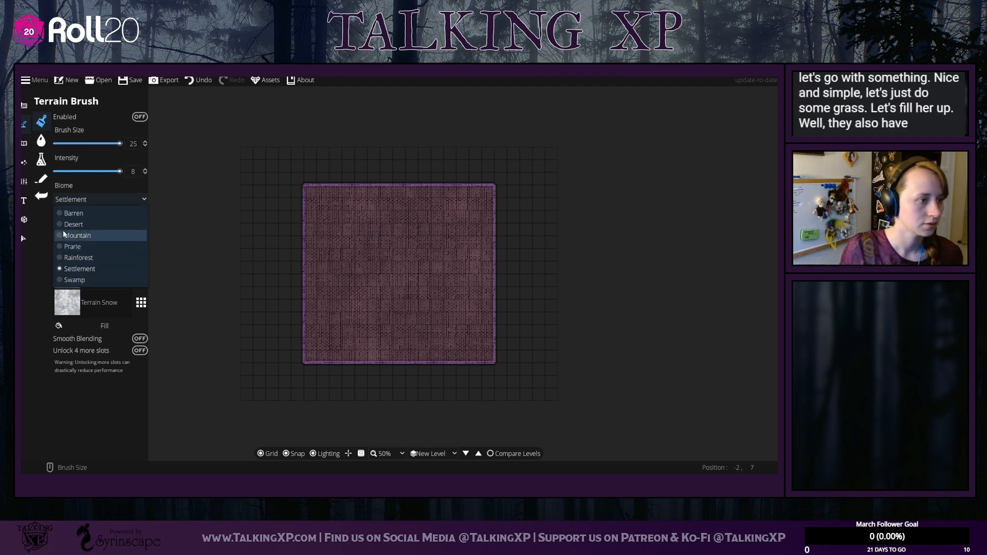
left_click(62, 269)
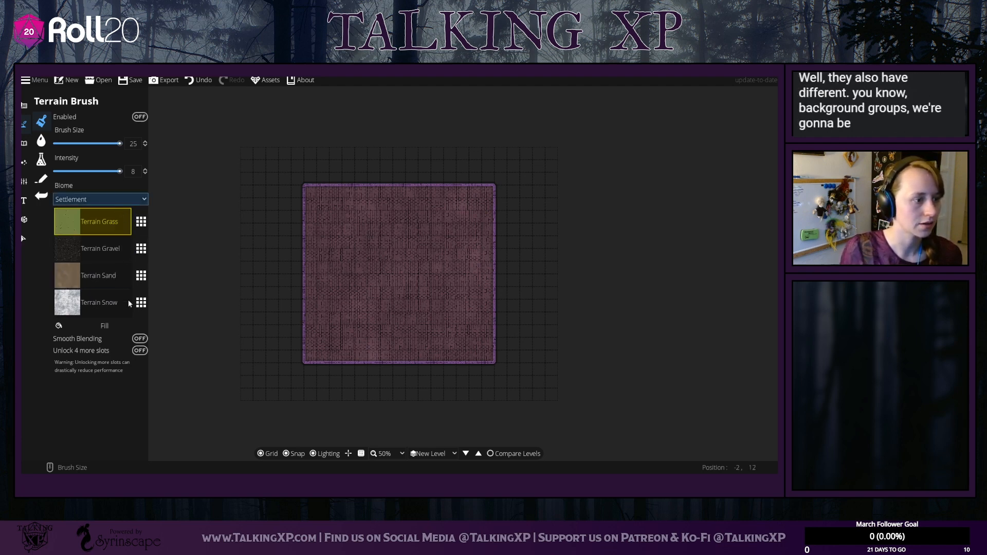
left_click(101, 327)
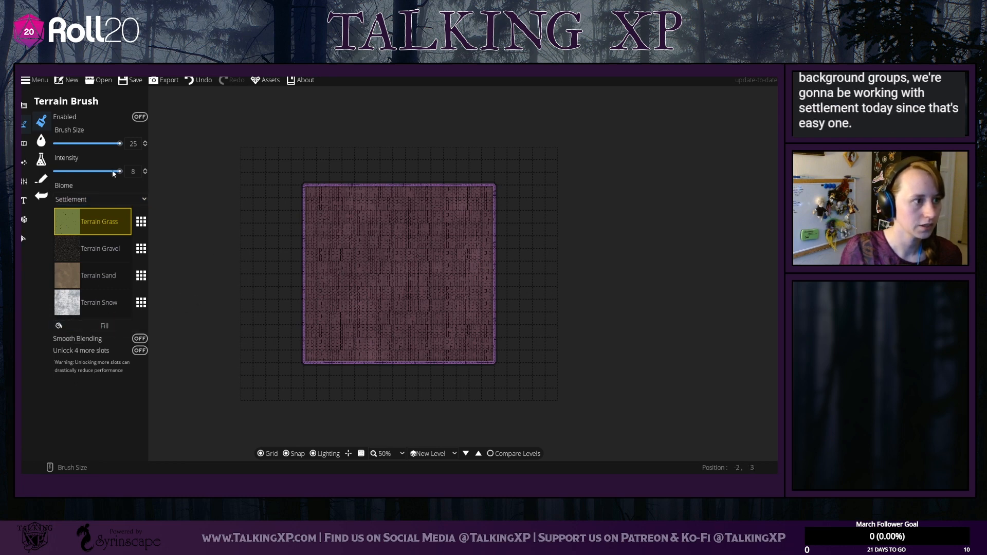
left_click(140, 117)
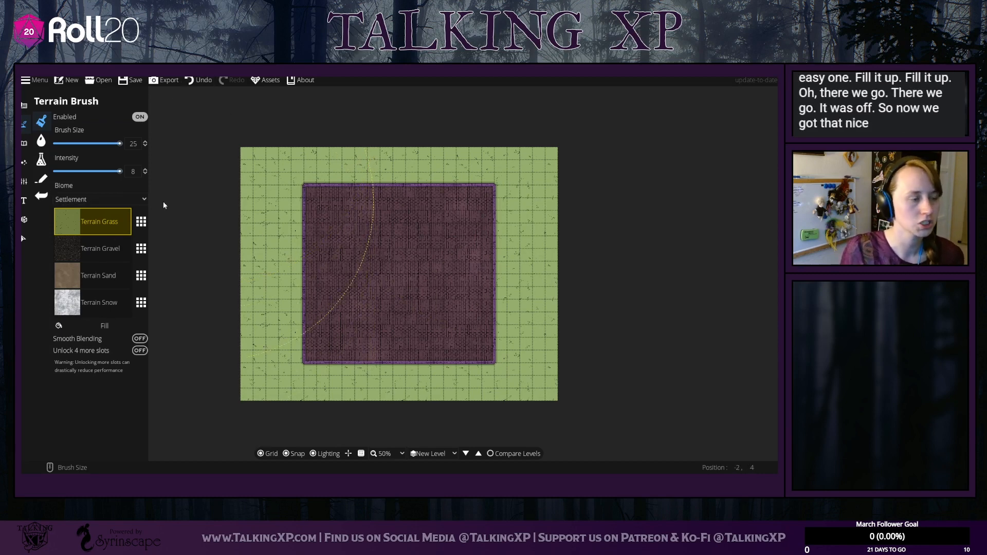
left_click(41, 140)
left_click(24, 144)
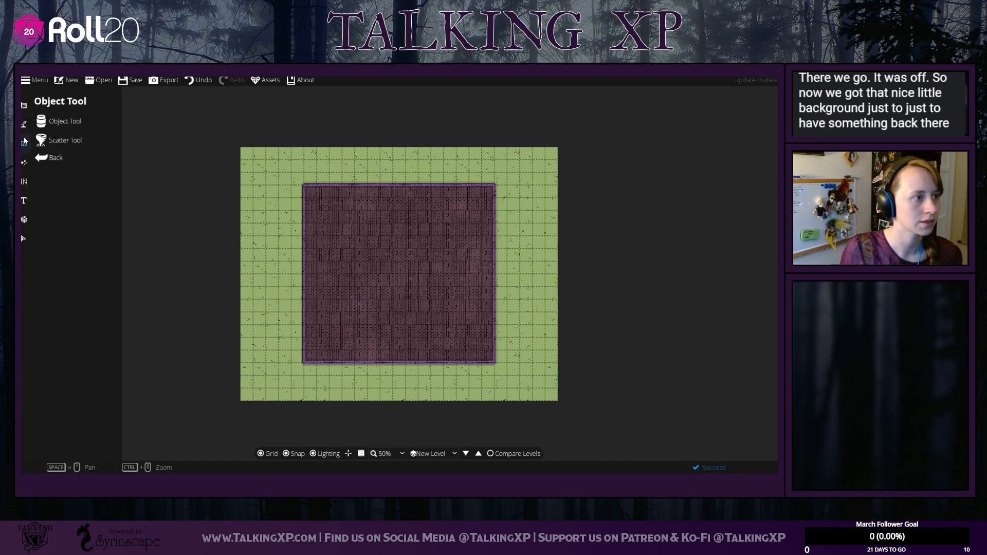
left_click(24, 105)
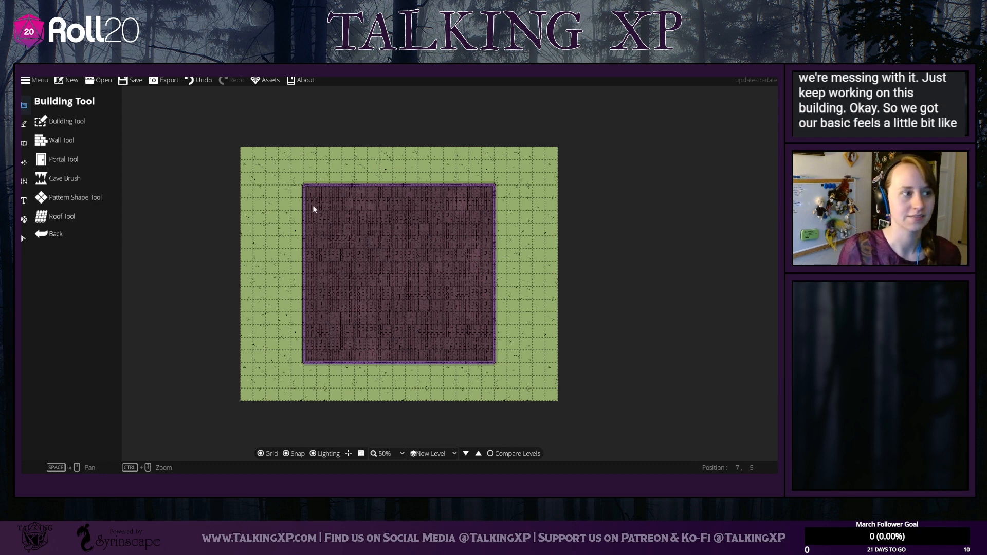
left_click(24, 143)
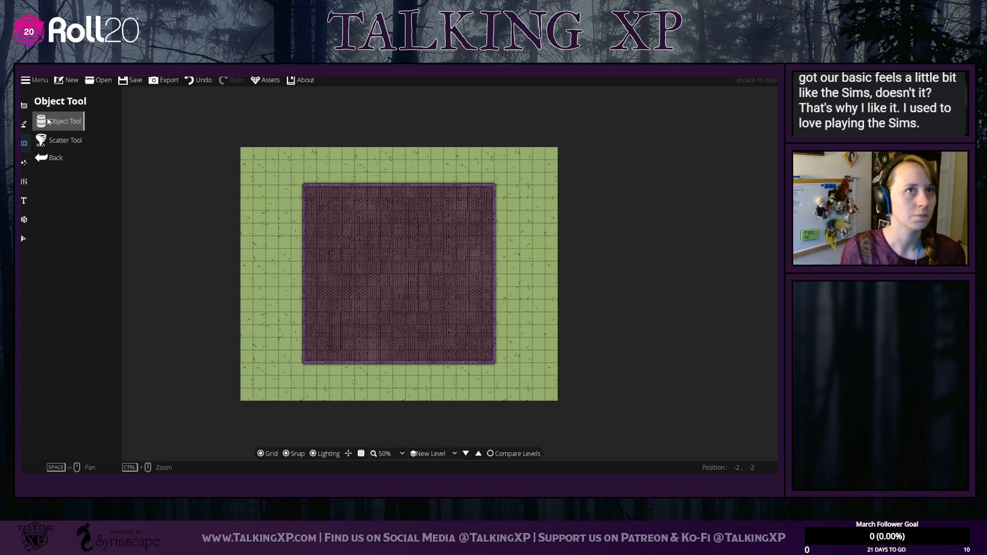
left_click(50, 137)
left_click(57, 121)
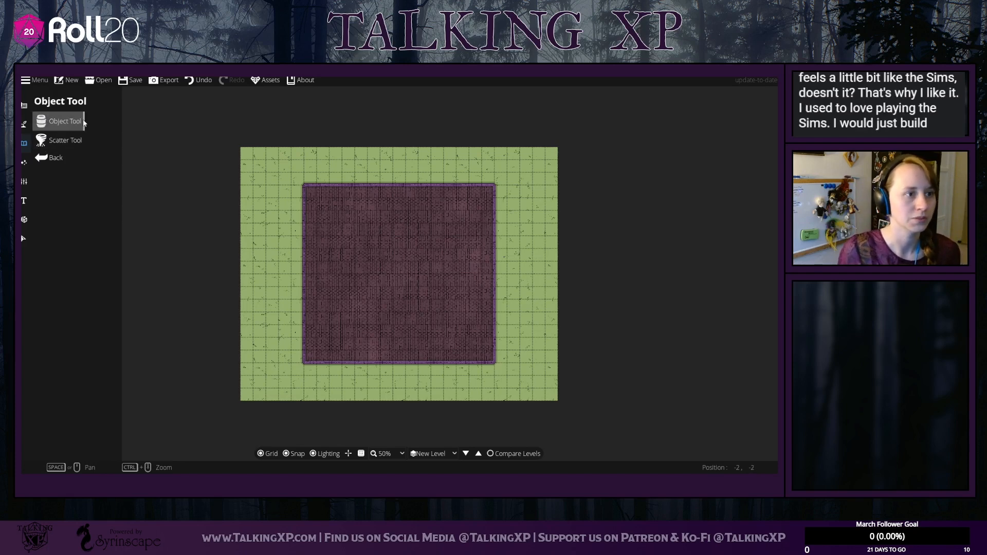
left_click(80, 137)
left_click(53, 121)
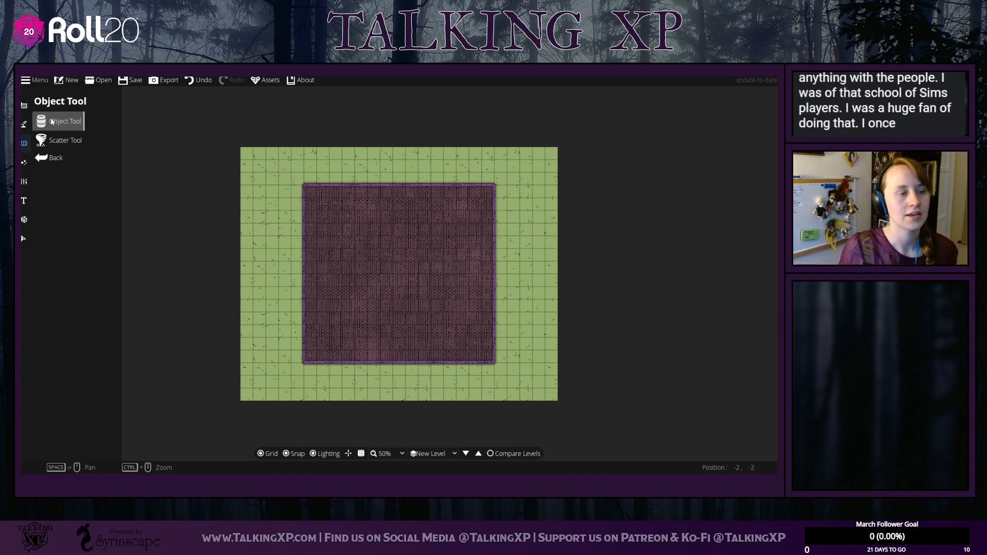
left_click(83, 141)
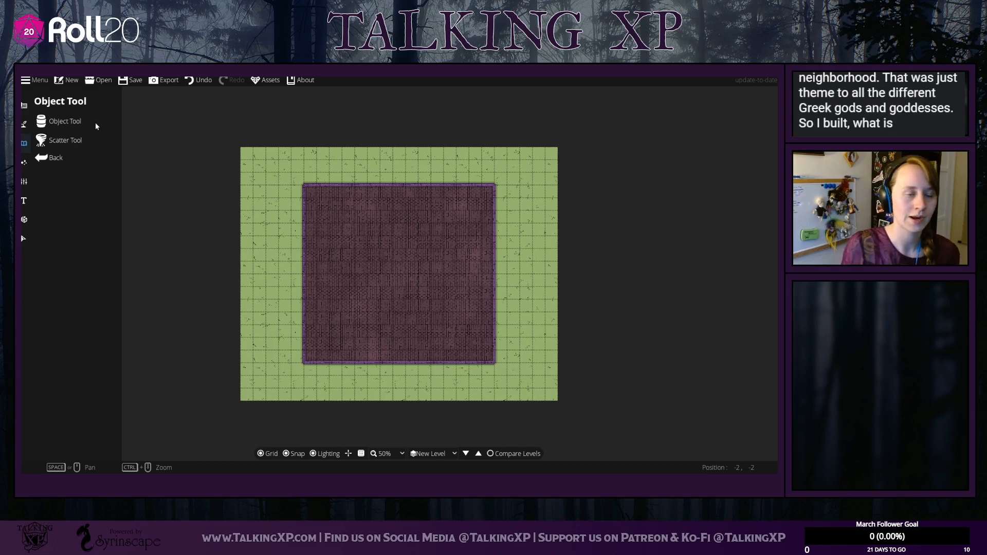
Step: Activate the Object Tool and look through its list of object tags for tavern furniture categories
left_click(63, 120)
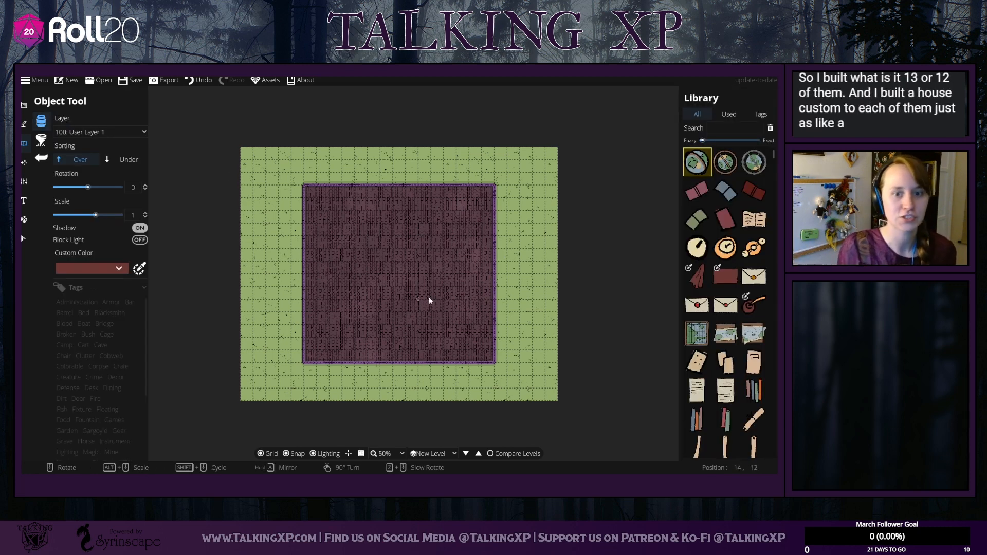
left_click(110, 379)
scroll(113, 411, "down", 5)
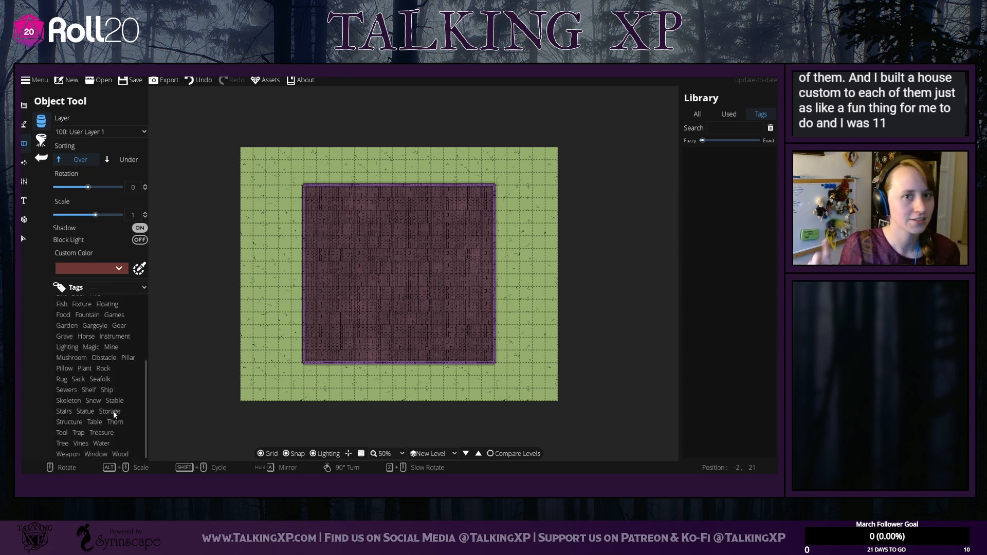
scroll(114, 414, "up", 3)
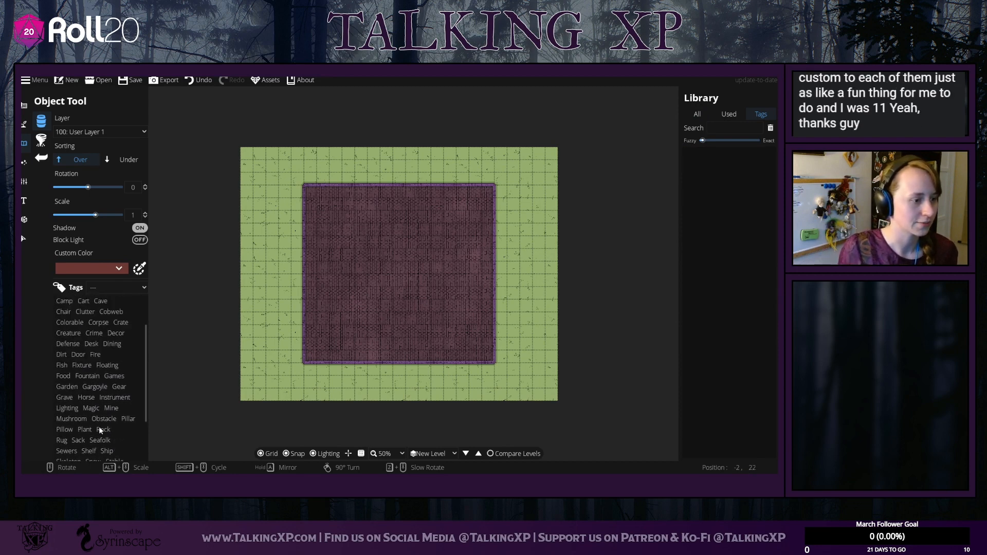
scroll(99, 430, "down", 3)
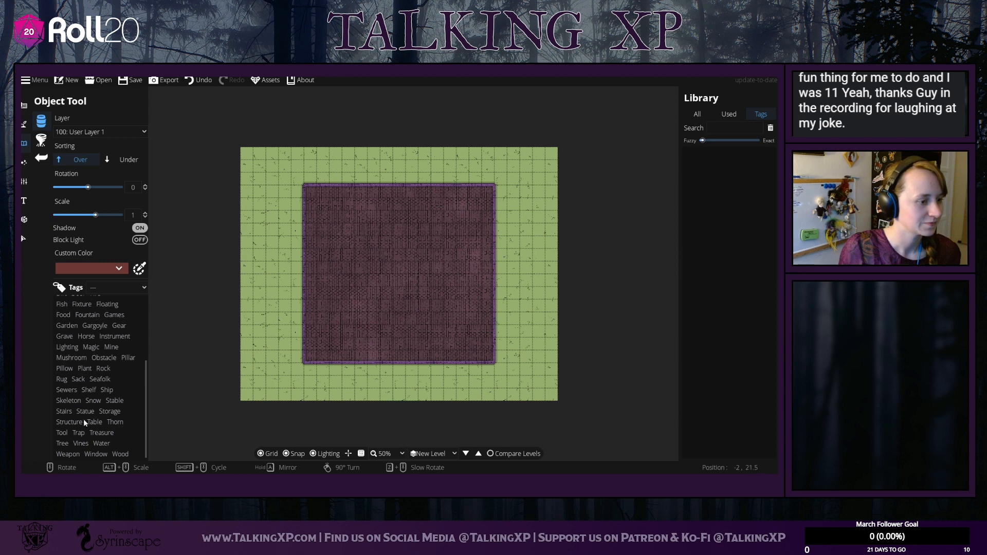
scroll(83, 419, "up", 4)
scroll(84, 418, "up", 1)
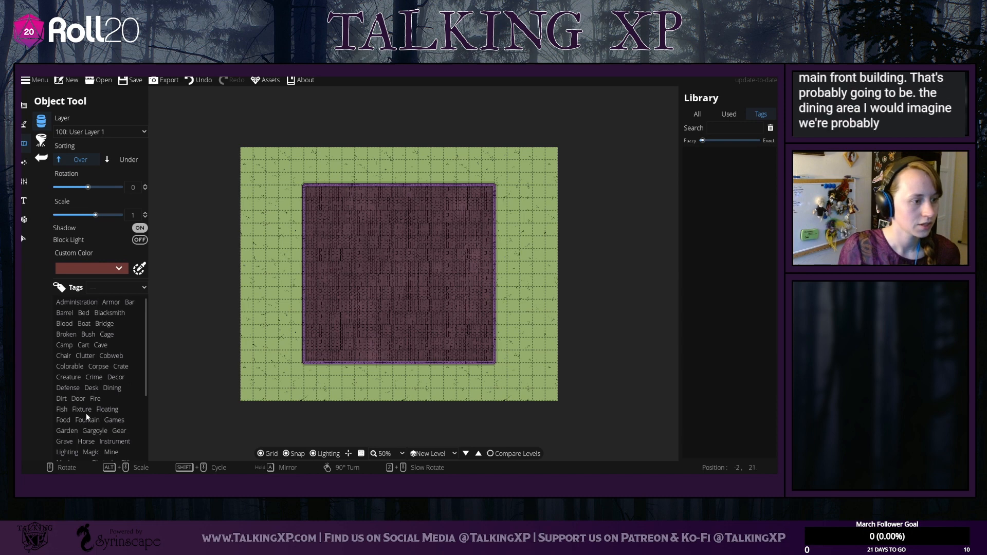
scroll(85, 413, "down", 1)
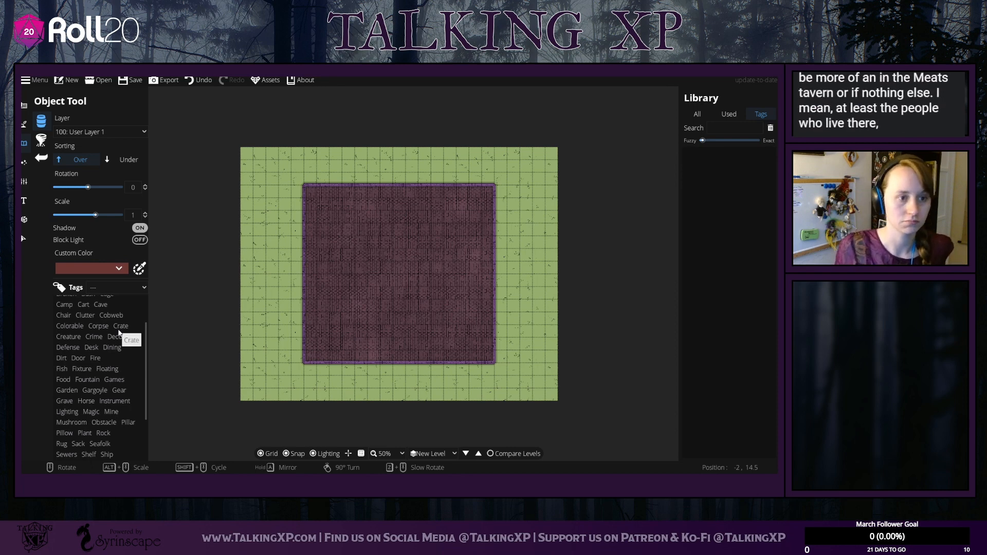
scroll(78, 407, "down", 3)
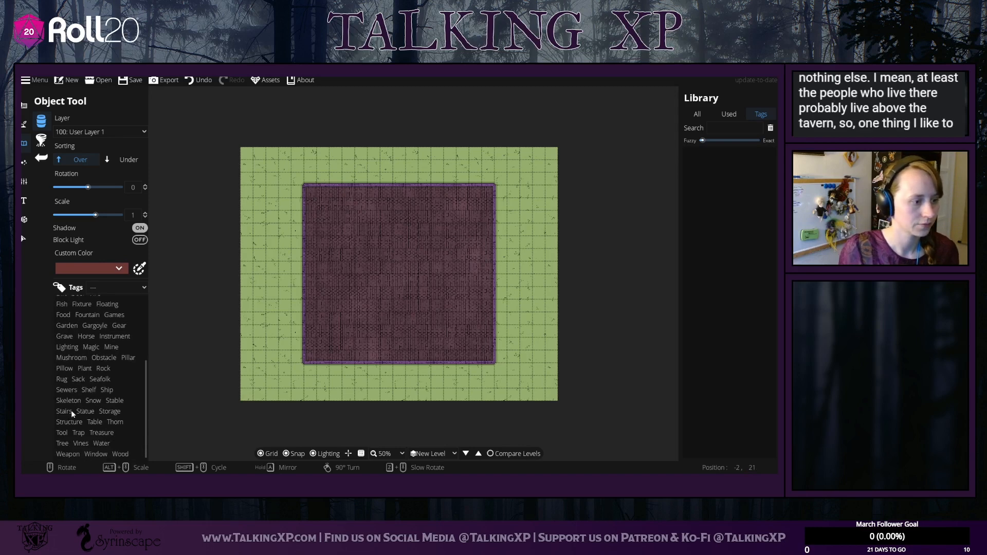
scroll(85, 385, "up", 1)
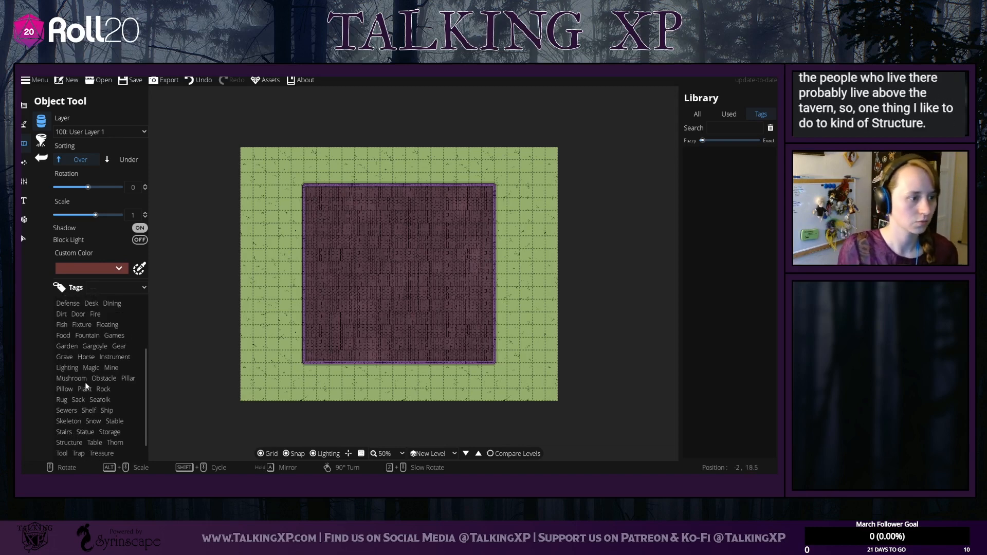
scroll(104, 391, "up", 3)
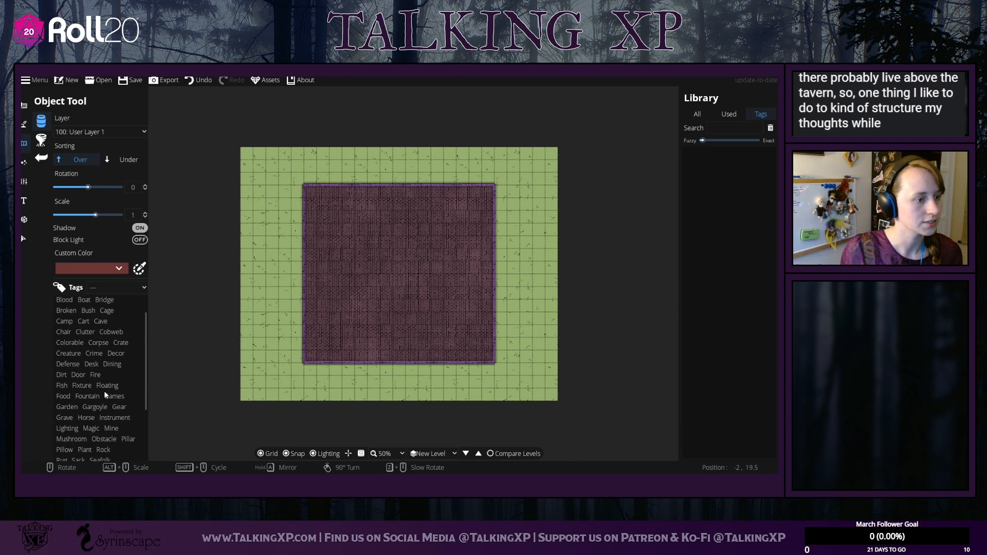
Step: Browse the object library by tag, checking the Dining, Decor, Crime, Colorable and Crate sets
left_click(113, 365)
left_click(117, 355)
left_click(97, 355)
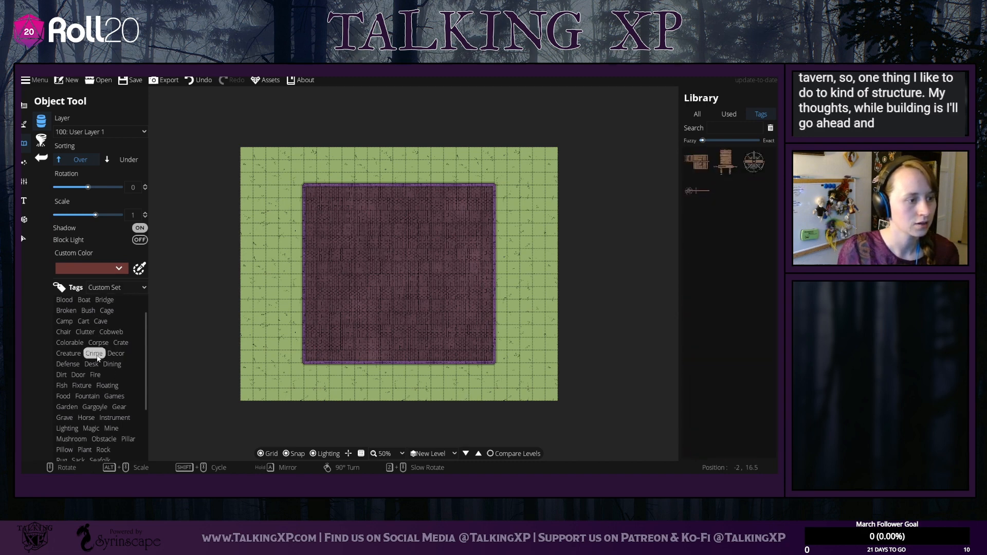
left_click(69, 343)
left_click(121, 343)
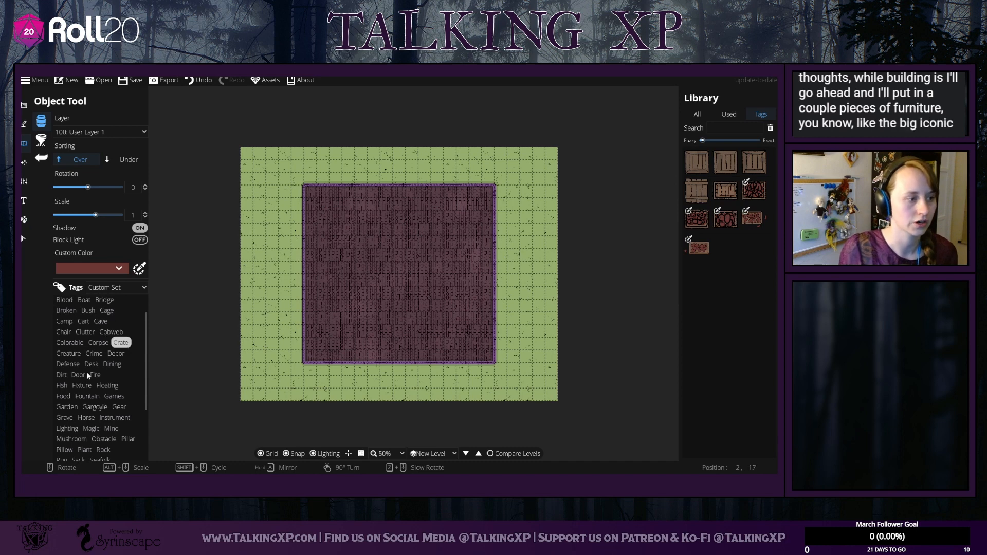
scroll(94, 352, "up", 2)
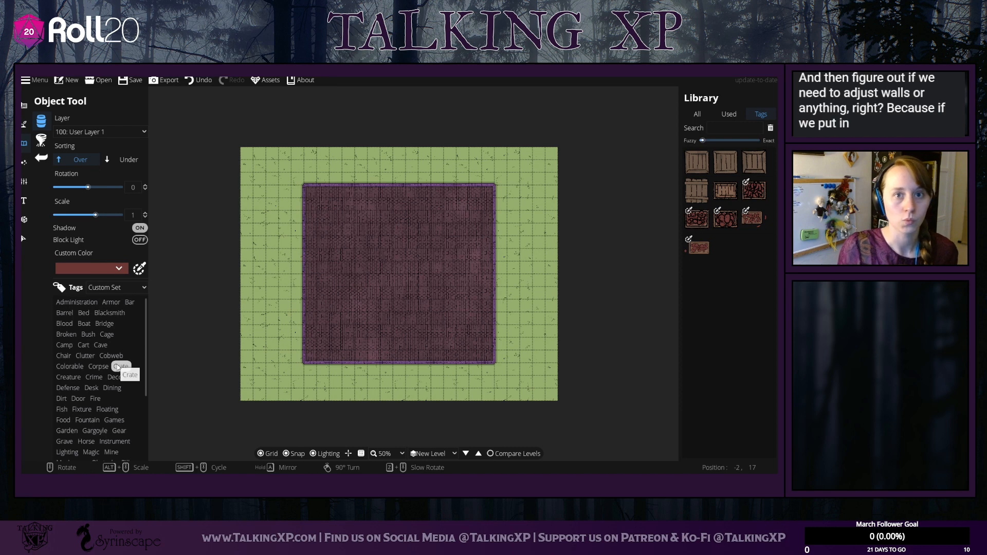
left_click(399, 455)
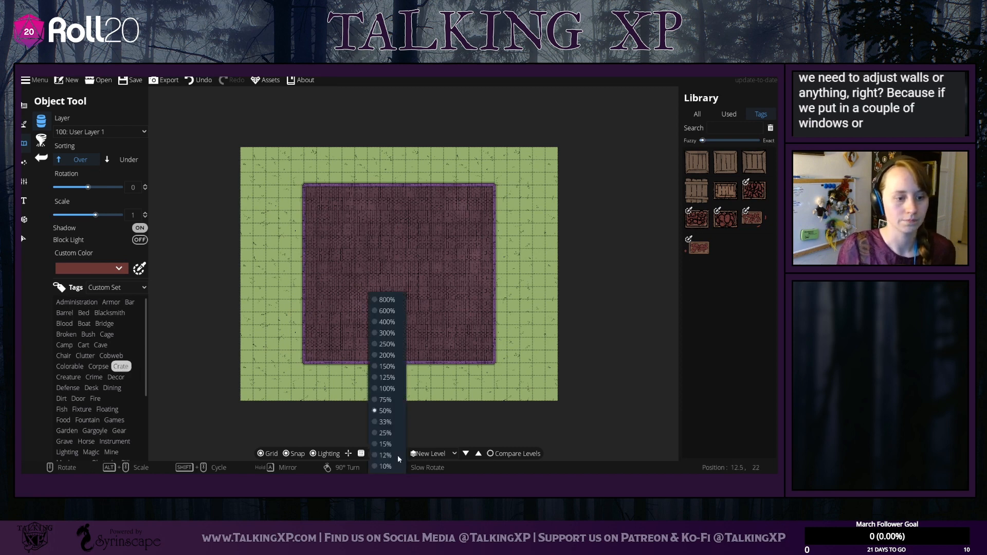
left_click(399, 399)
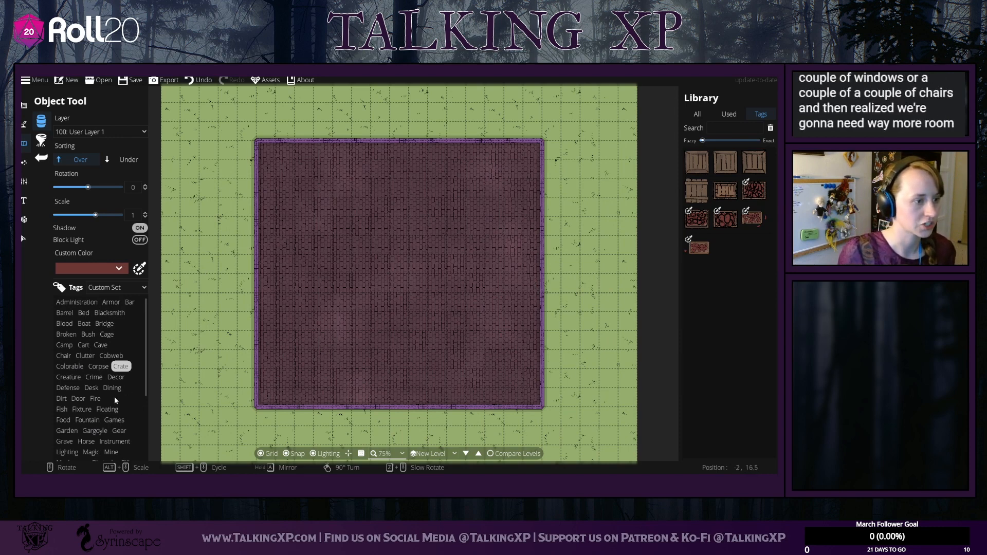
Step: Look through the remaining object tags and search the object library for "table"
scroll(116, 394, "down", 1)
scroll(116, 413, "up", 1)
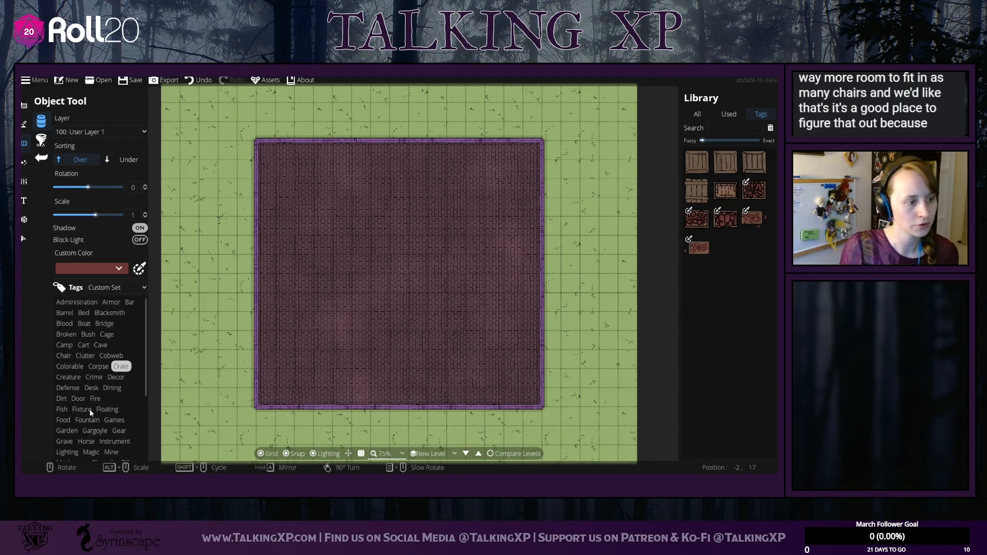
scroll(93, 414, "down", 4)
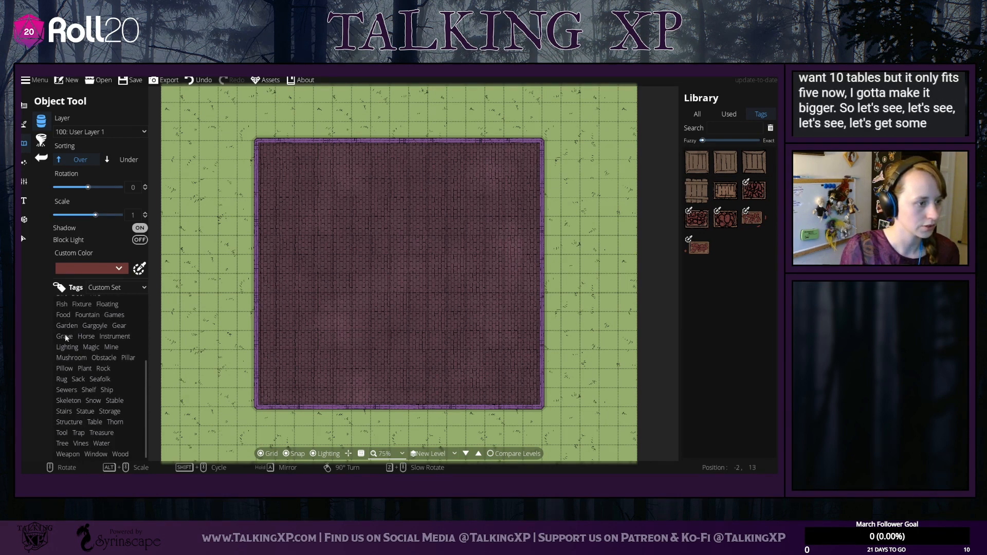
left_click(744, 129)
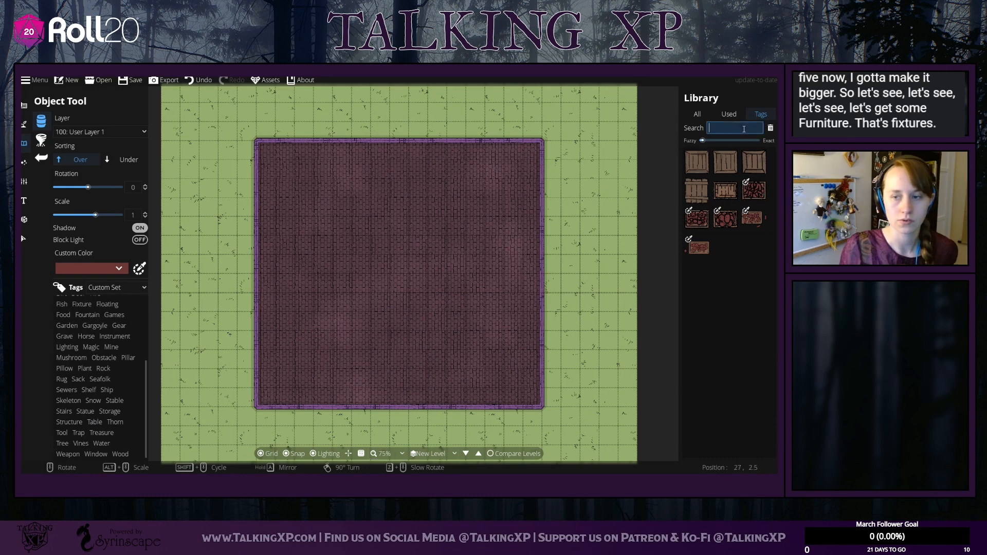
type("tab")
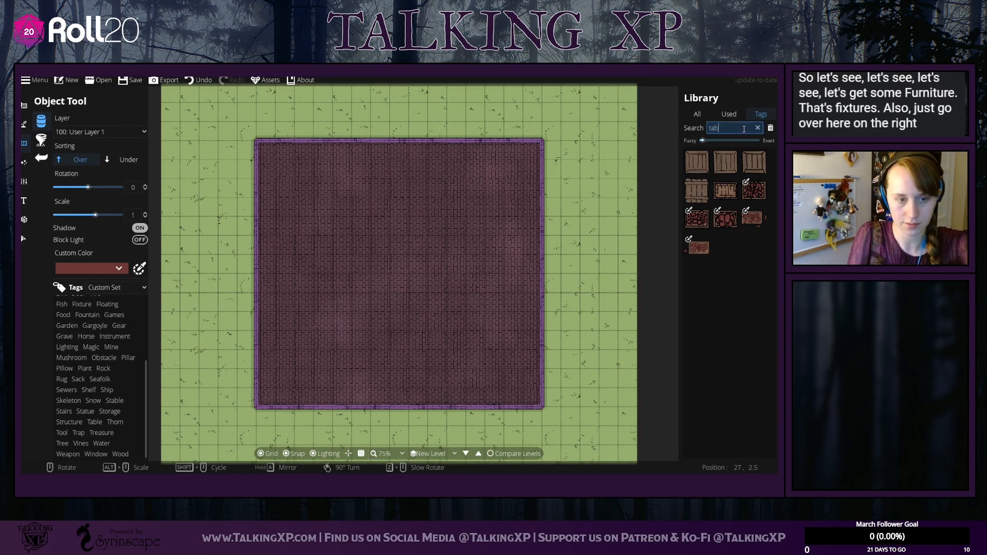
type("l")
key("BackSpace")
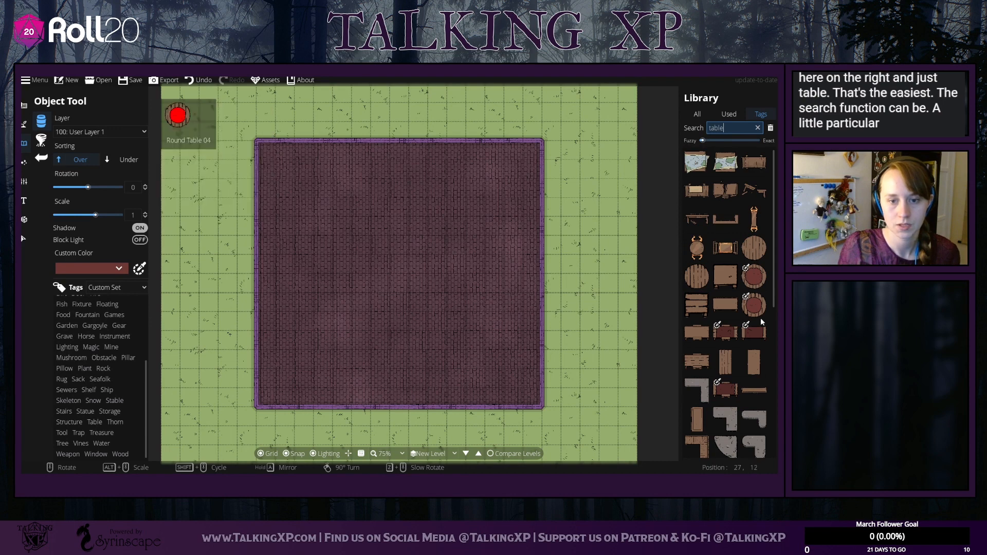
Step: Choose the plain round wooden table, rotate it to -15, and try it at a scale of 1.26
left_click(765, 248)
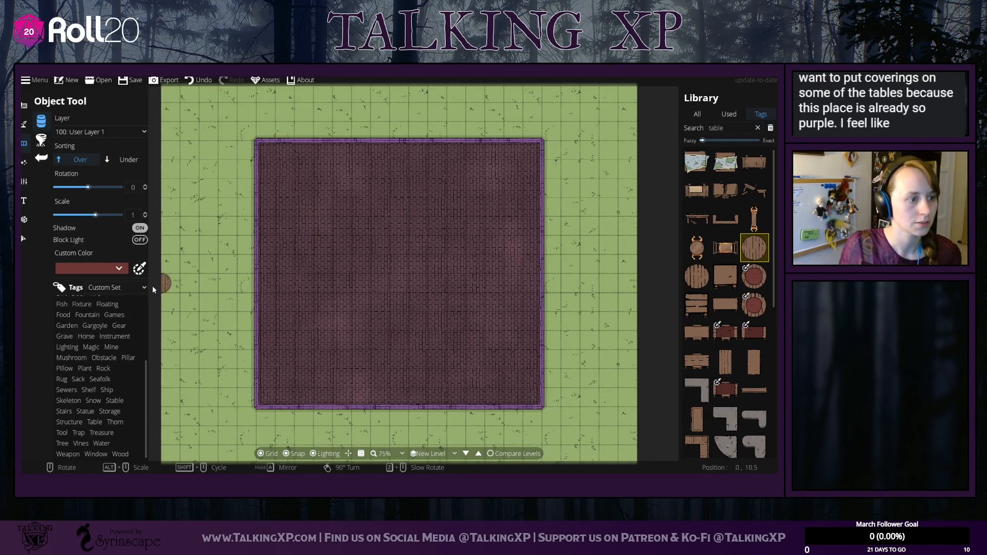
scroll(308, 220, "up", 1)
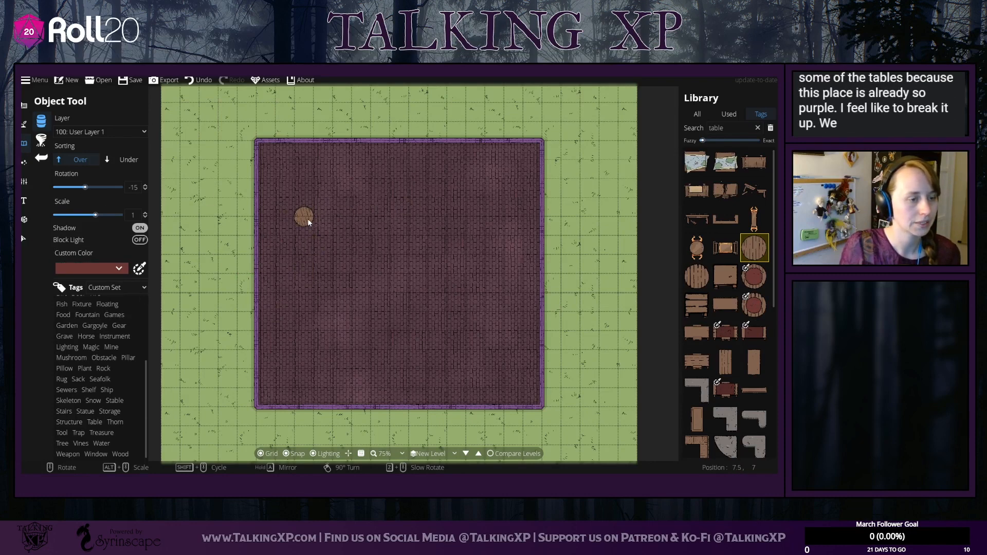
scroll(308, 222, "up", 1)
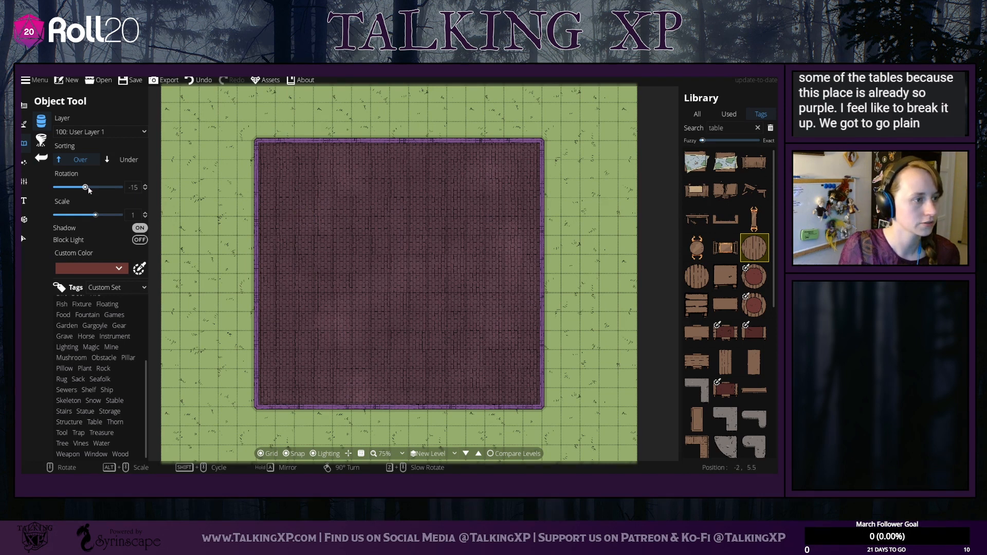
left_click_drag(98, 218, 102, 218)
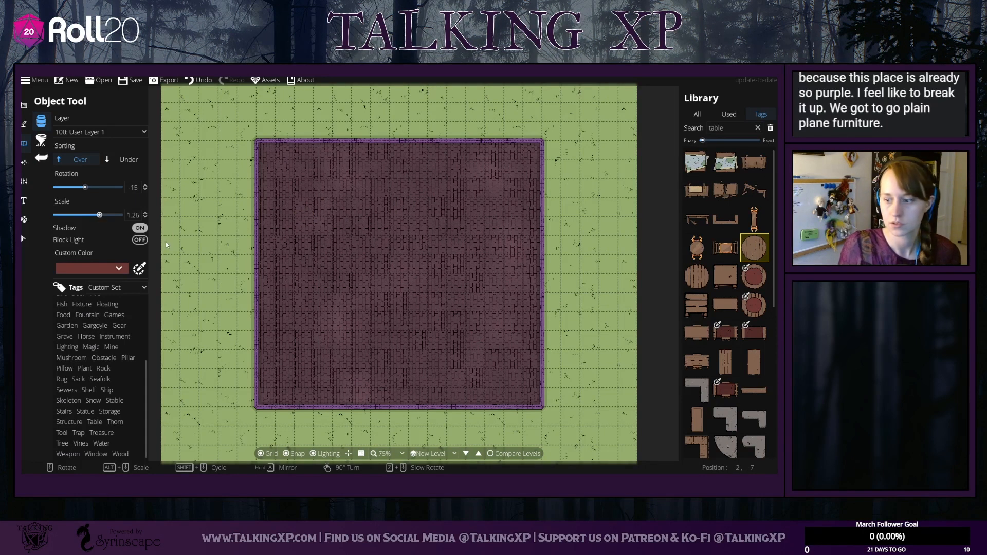
mouse_move(753, 367)
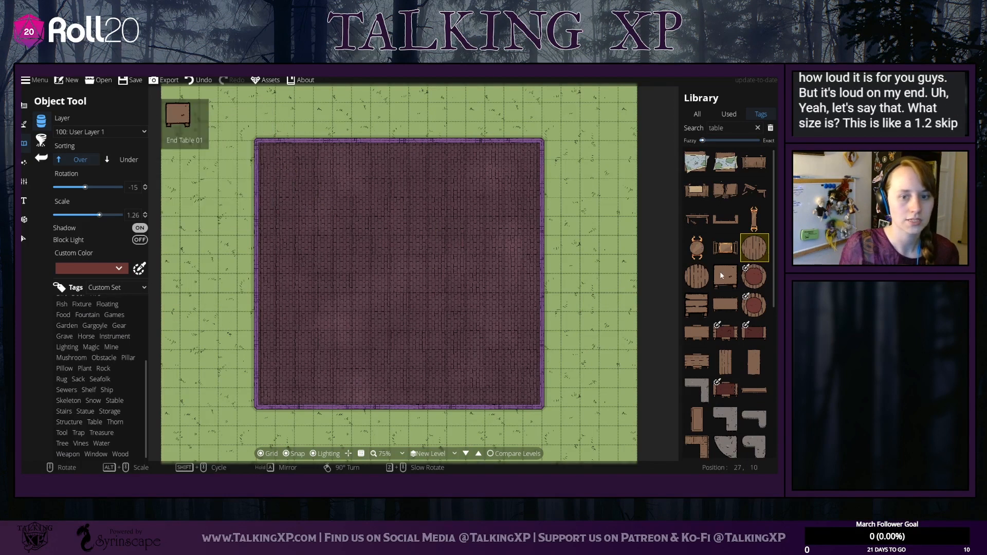
left_click(704, 275)
left_click(757, 247)
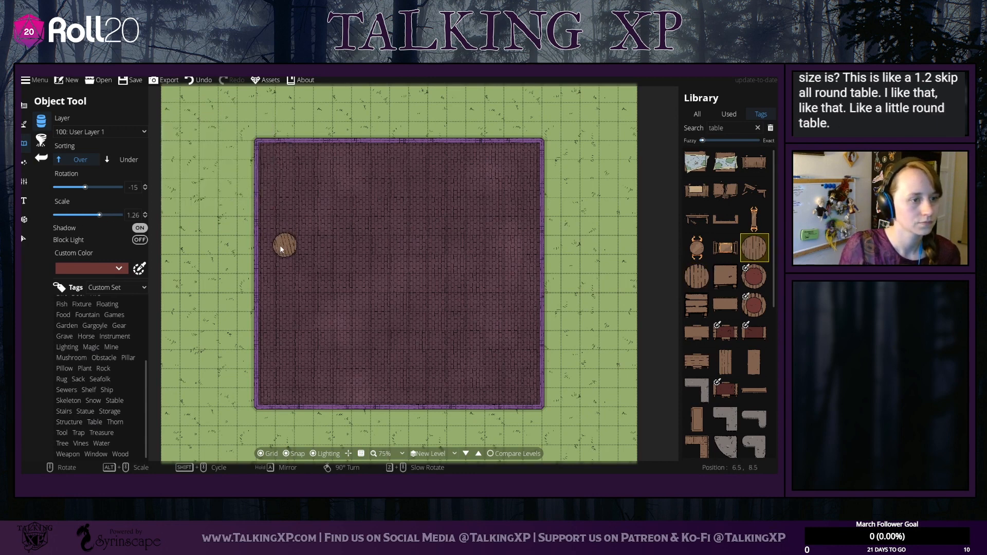
Step: Set the round table's scale to 1 and place it in the lower-left part of the tavern room
left_click_drag(98, 217, 95, 217)
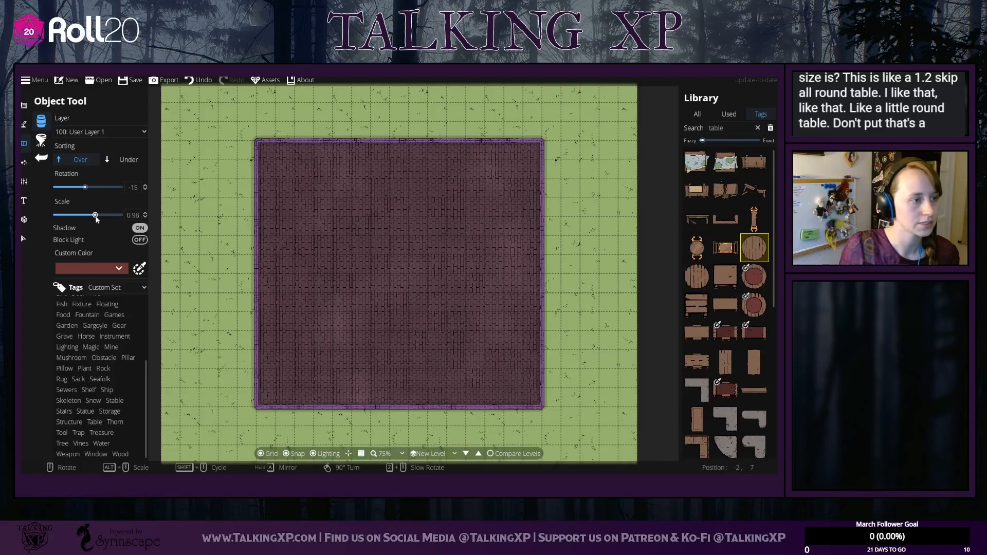
left_click(137, 216)
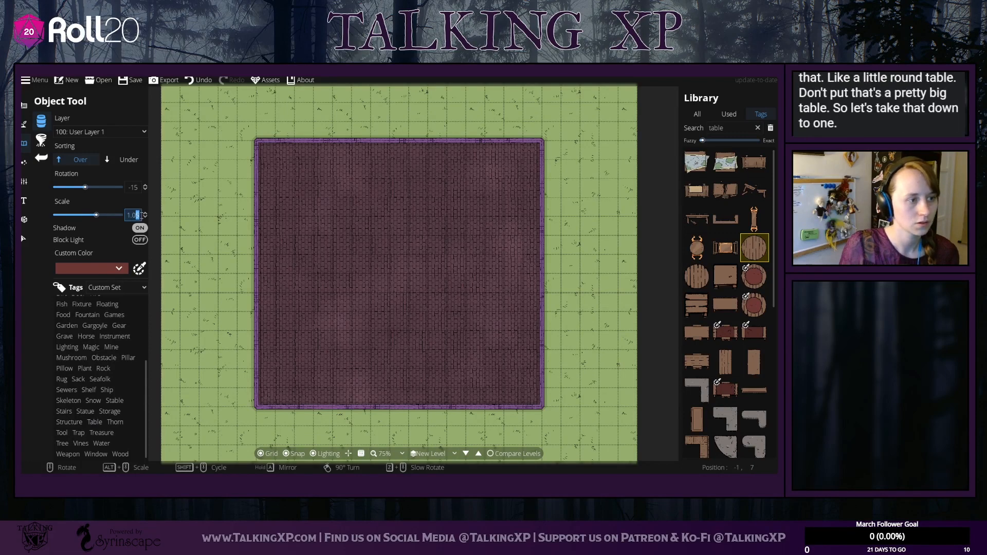
key("Return")
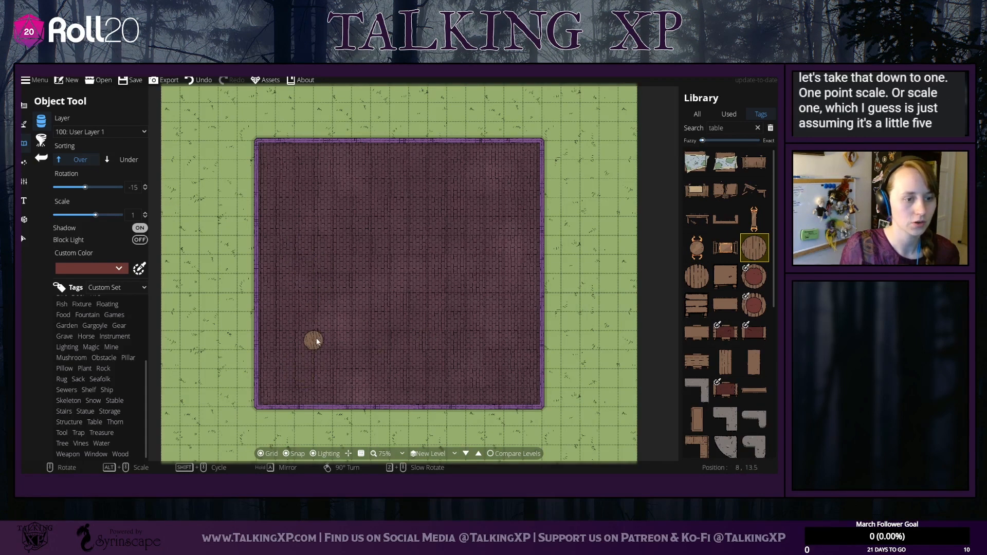
left_click(306, 341)
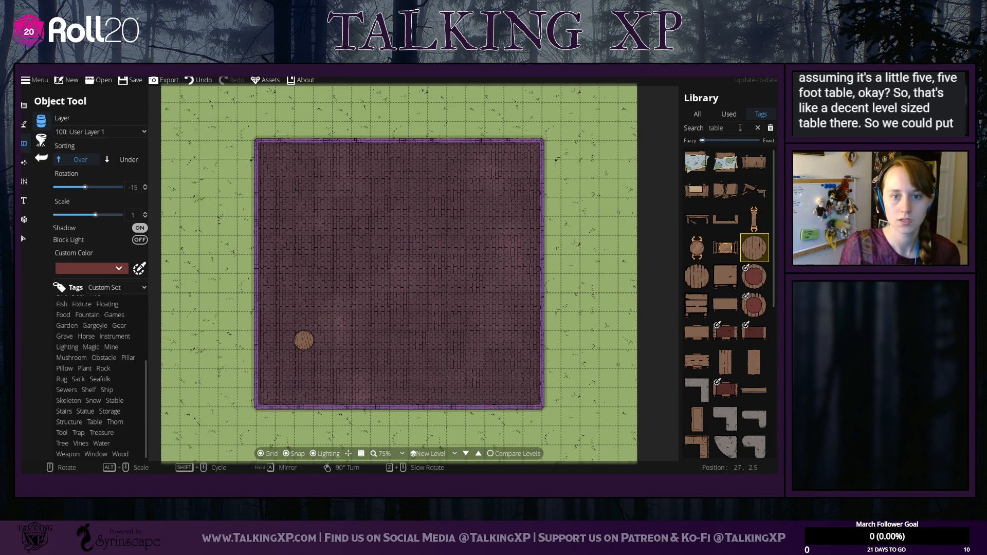
Step: Search the object library for "chairs" and place a plain wooden chair just above and left of the round table
left_click(703, 129)
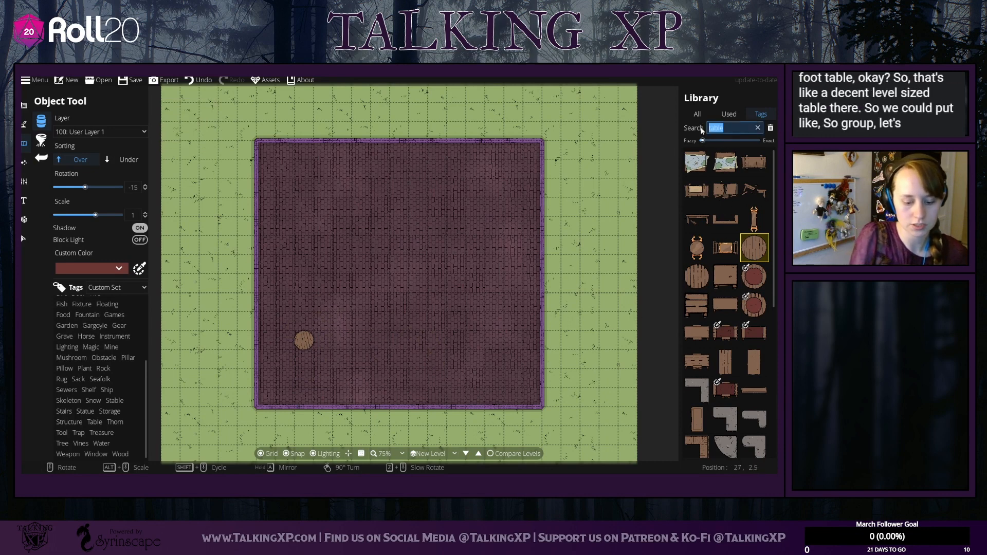
type("chairs")
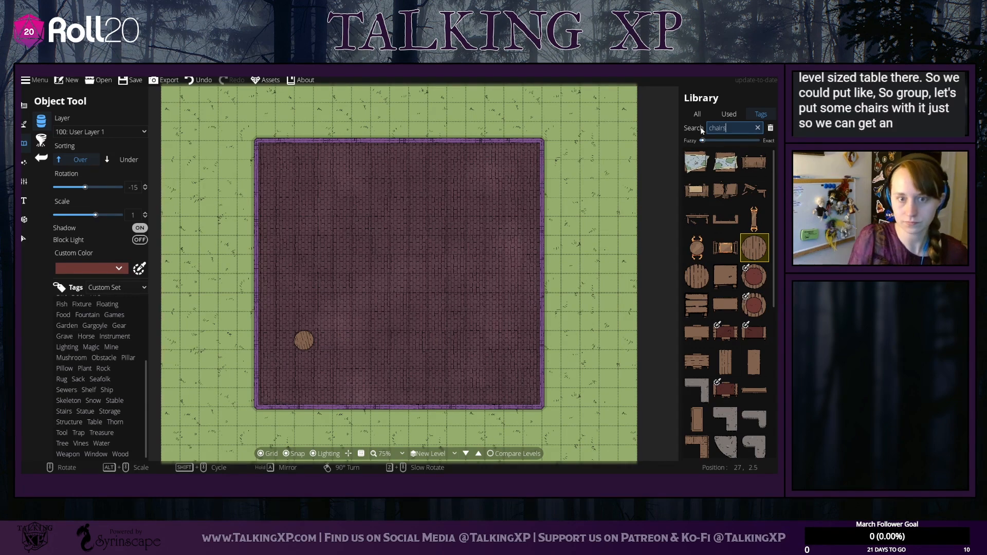
scroll(745, 337, "down", 4)
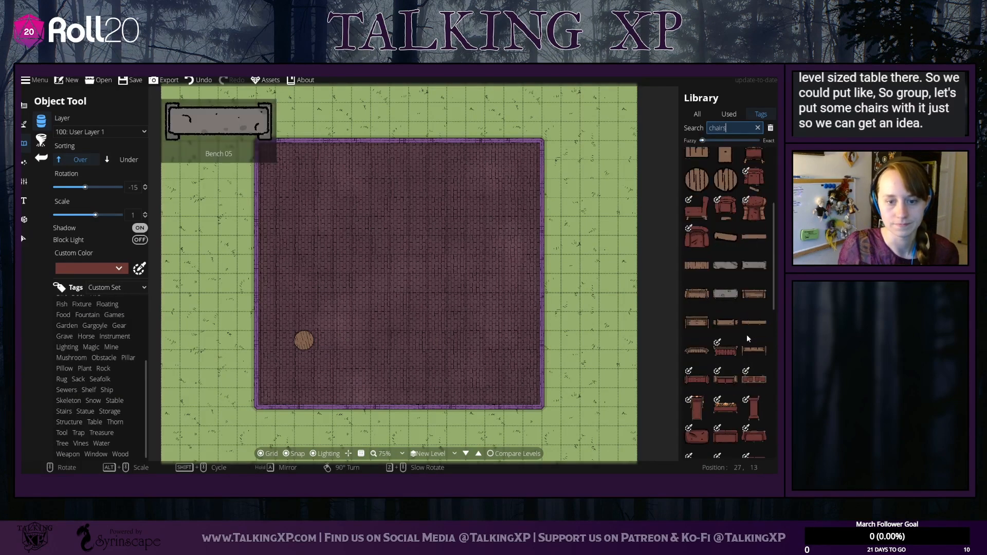
scroll(747, 334, "down", 7)
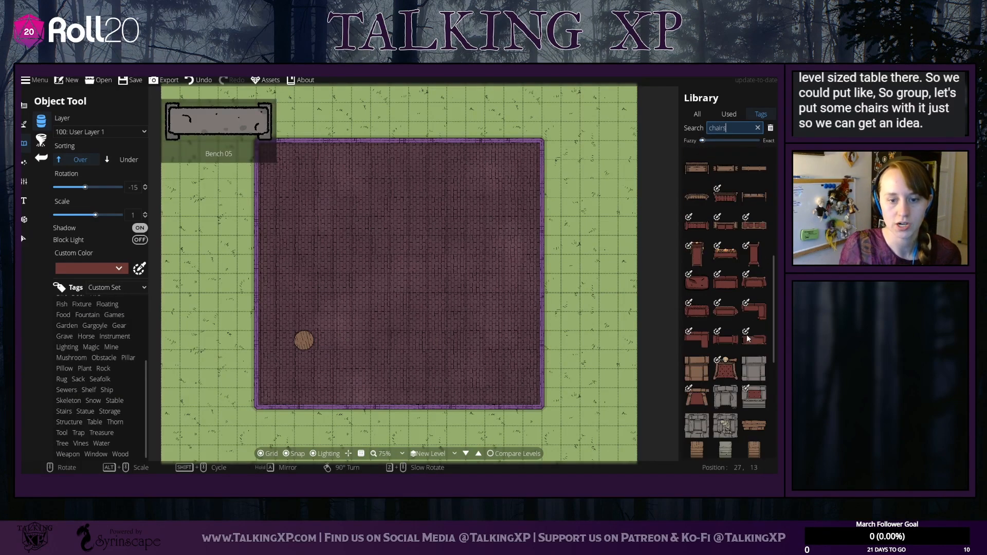
scroll(717, 248, "up", 5)
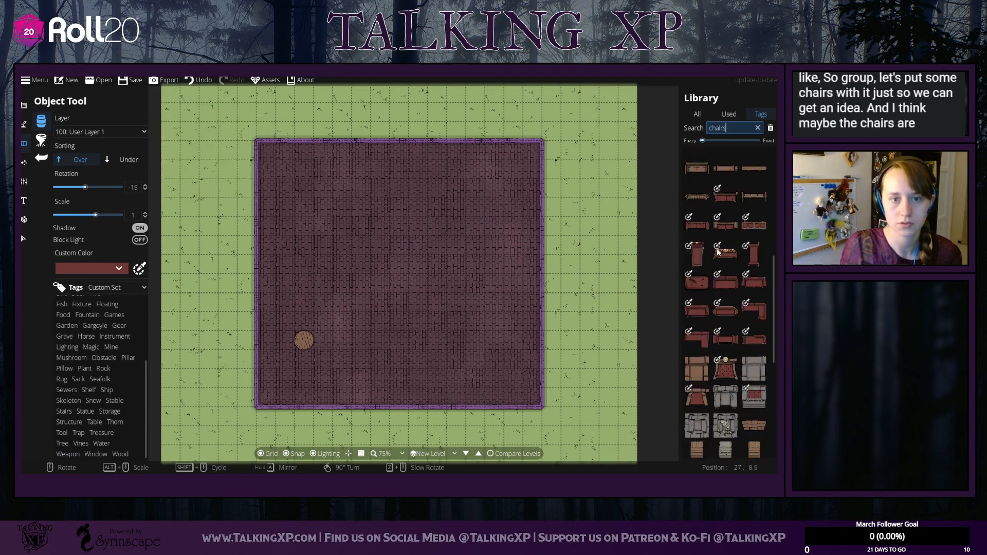
scroll(753, 309, "up", 6)
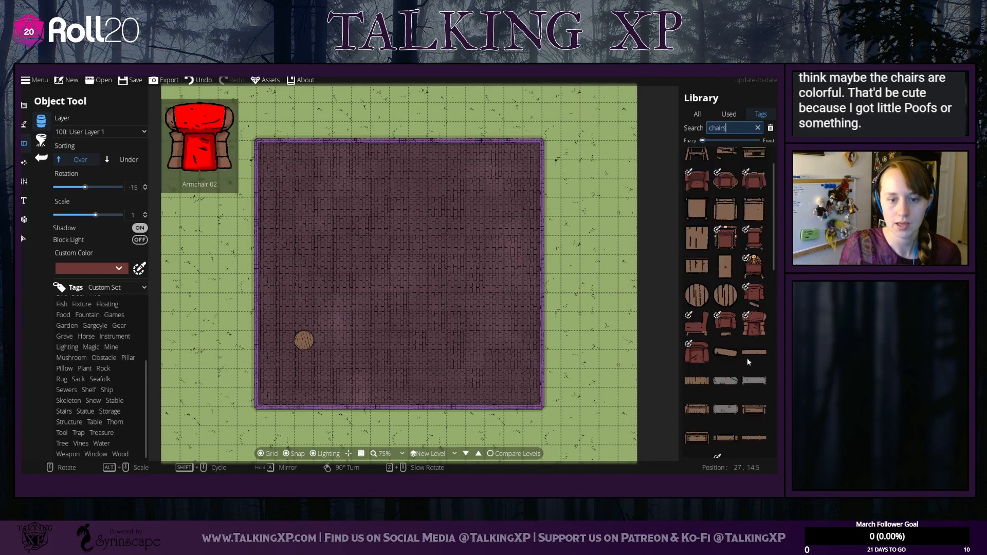
scroll(748, 359, "down", 3)
scroll(748, 361, "down", 8)
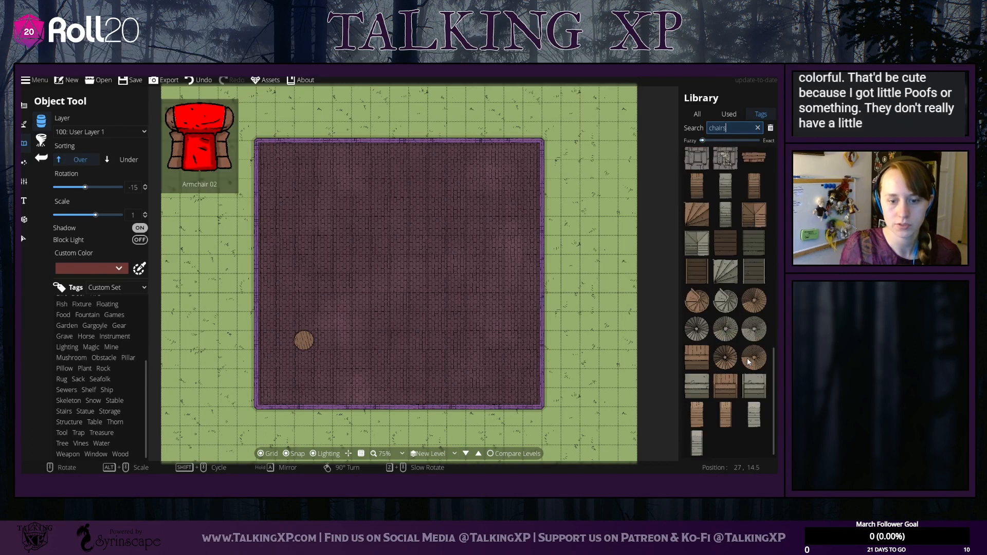
scroll(747, 360, "up", 8)
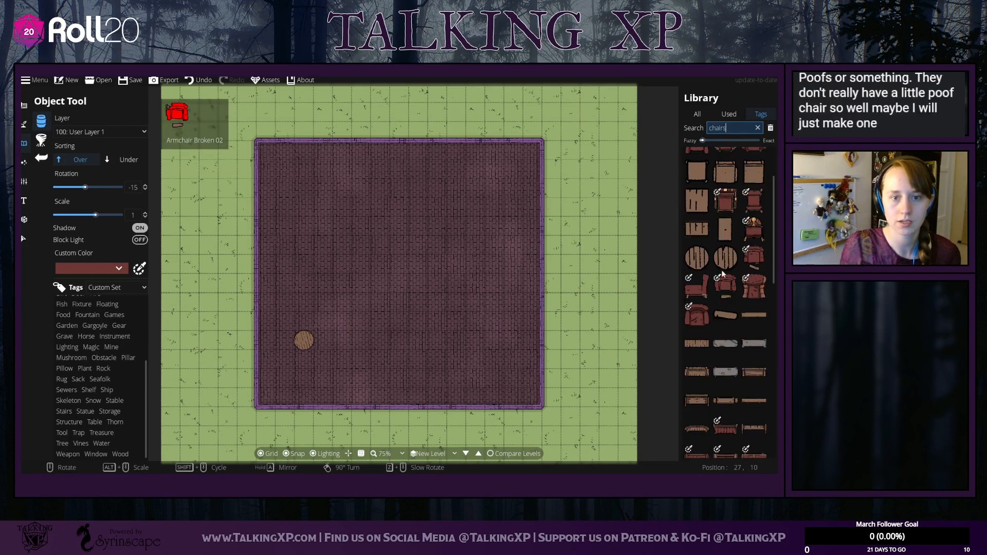
left_click(726, 170)
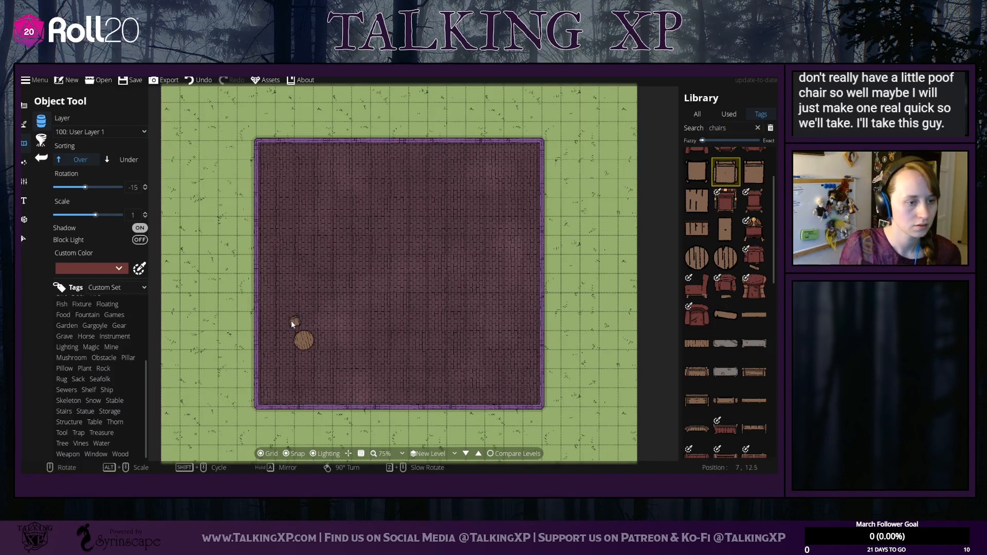
left_click(295, 324)
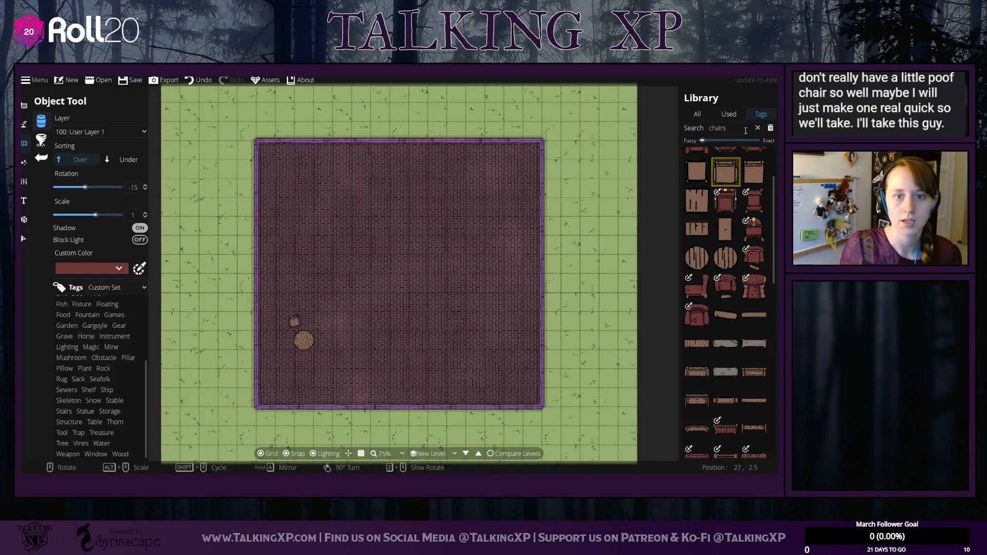
Step: Search the object library for "pillow" and choose the colorable square pillow with tasselled corners
left_click_drag(746, 131, 692, 130)
type("pillo")
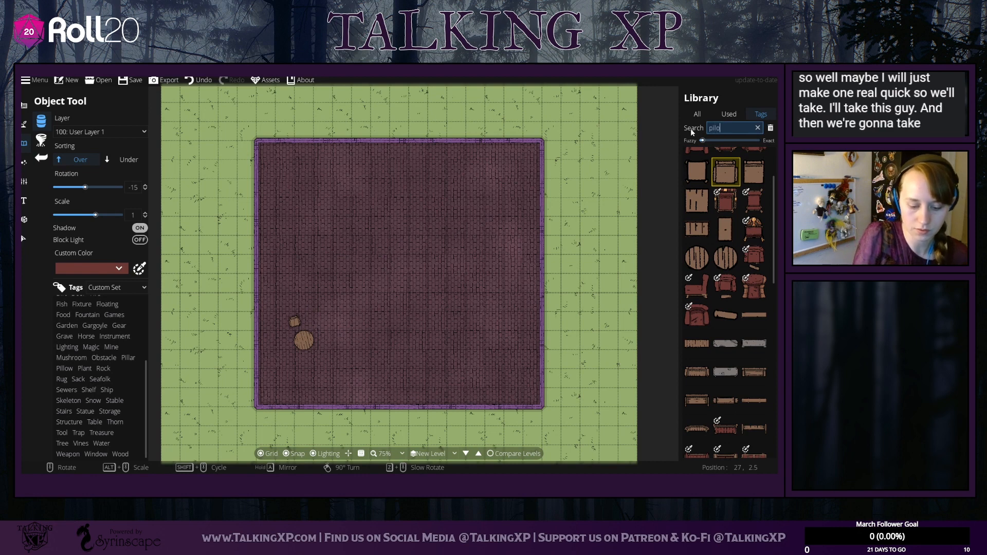
type("w")
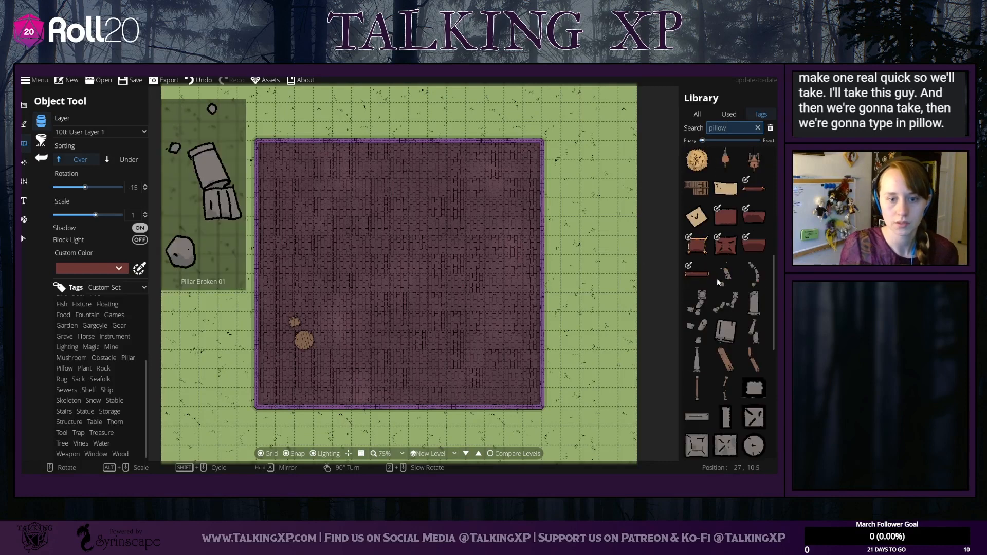
left_click(699, 251)
Step: Set the pillow's custom color to a deep, saturated purple, about hex 650a6b
left_click(118, 269)
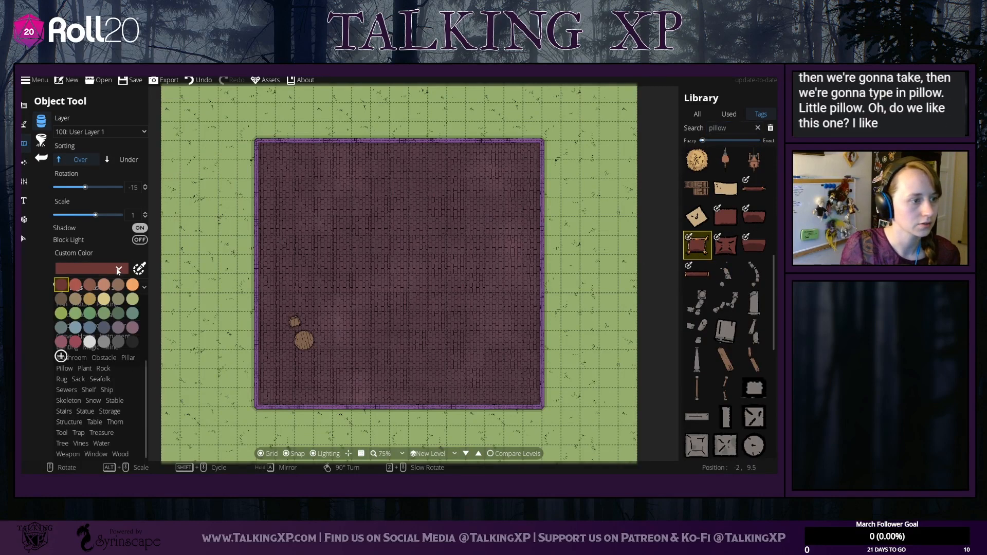
left_click(129, 327)
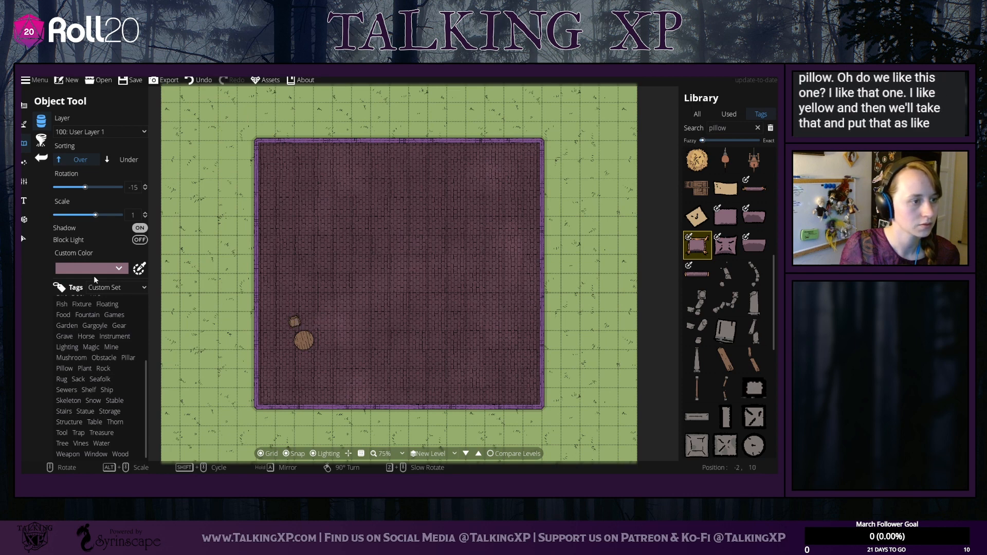
left_click(139, 268)
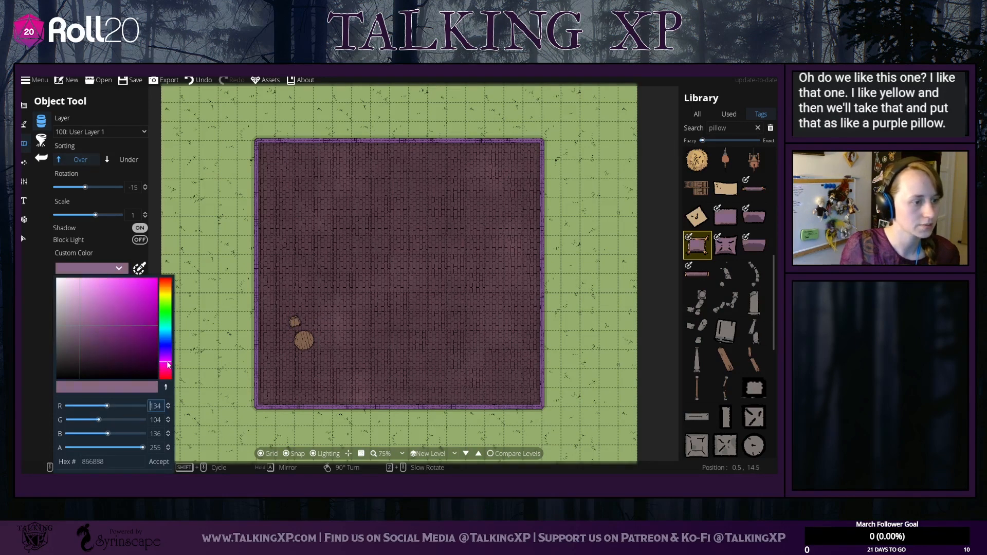
left_click_drag(132, 335, 149, 340)
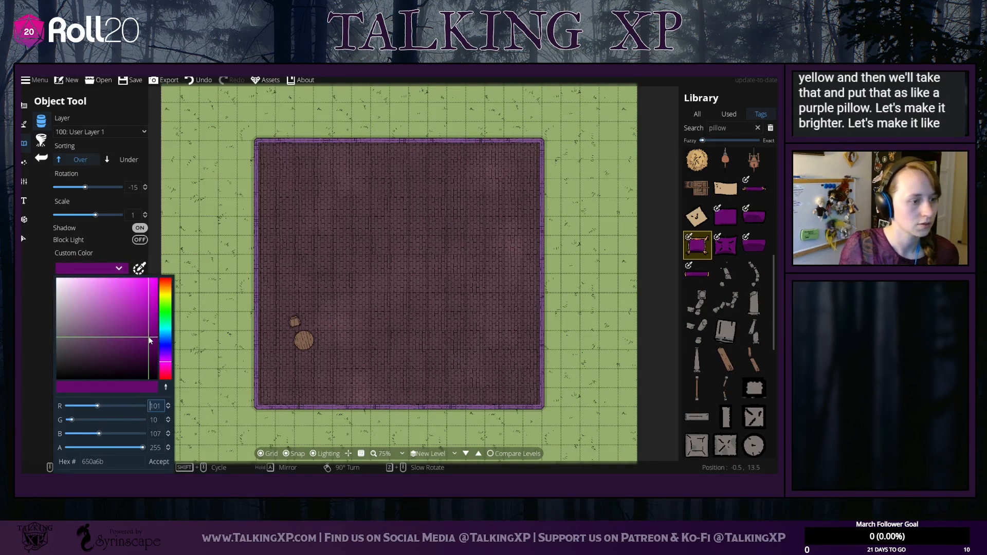
left_click(159, 462)
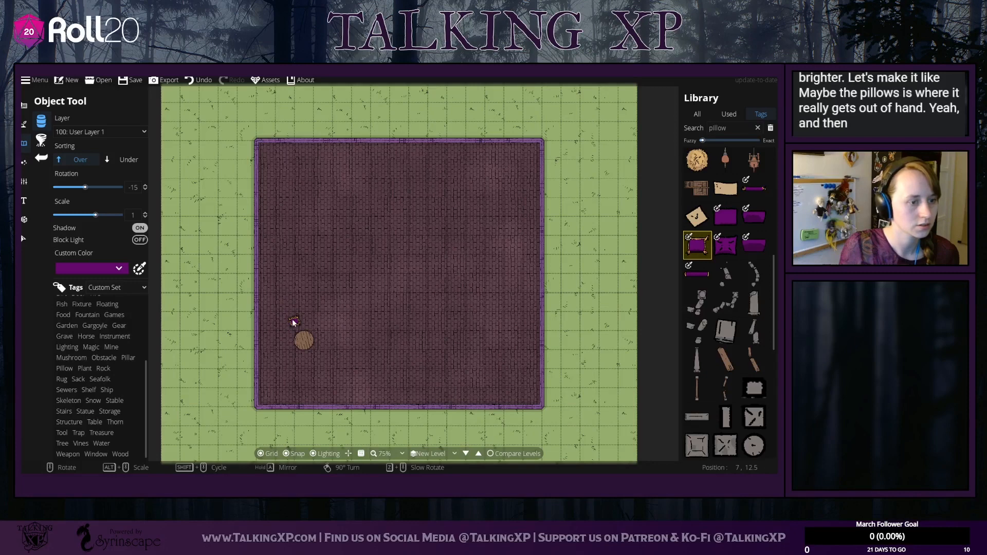
Step: Rotate the pillow to 165, turn off its shadow and snapping, and place it on the chair's seat
scroll(295, 322, "down", 3)
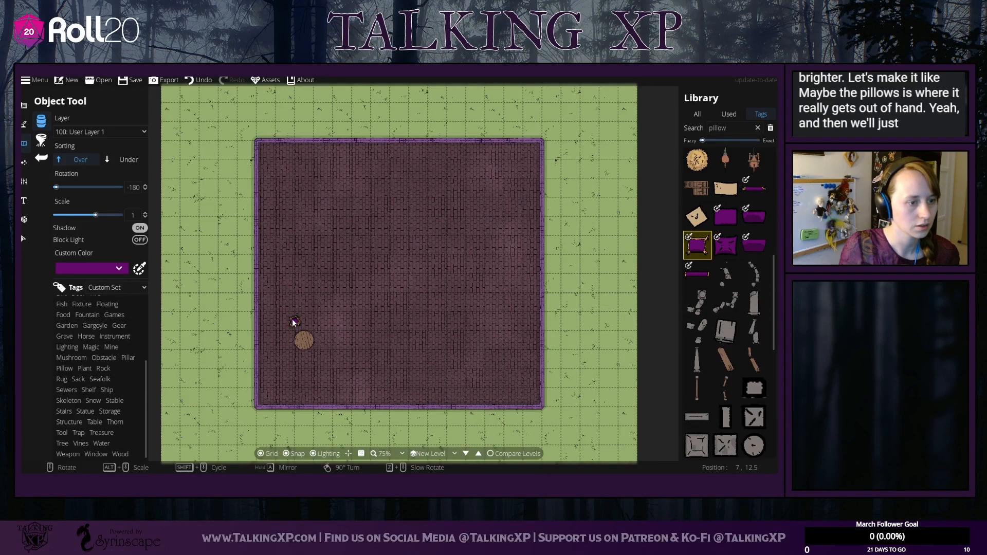
scroll(294, 322, "down", 1)
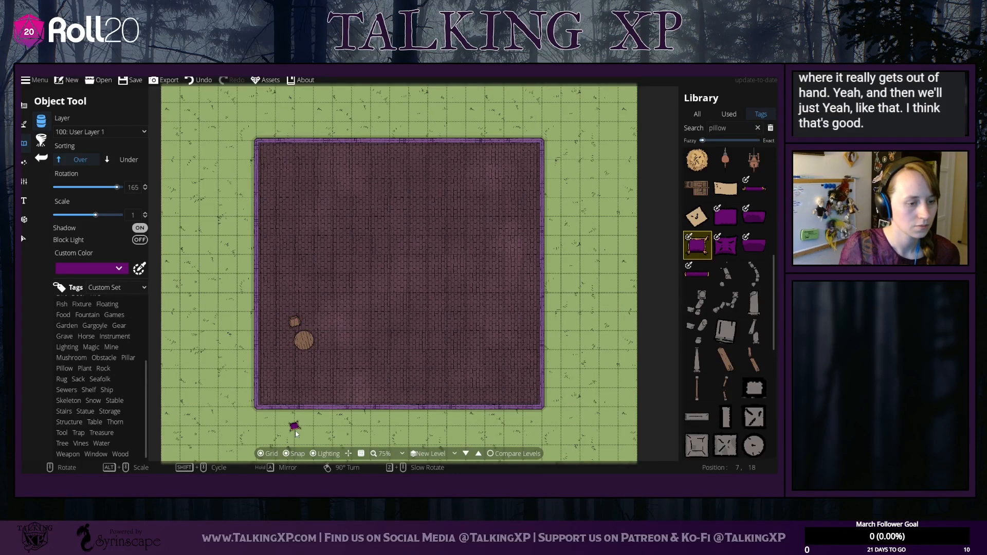
left_click(140, 228)
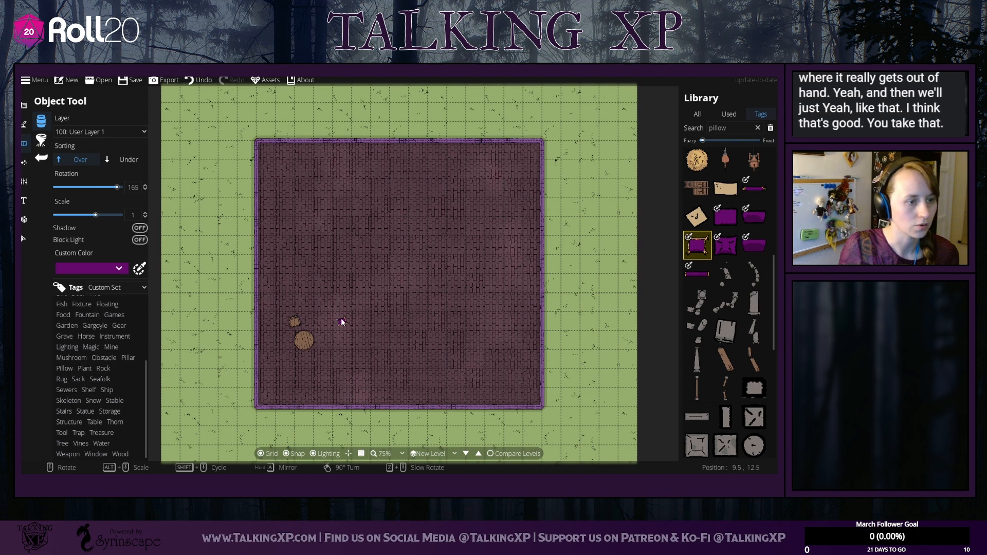
left_click(294, 324)
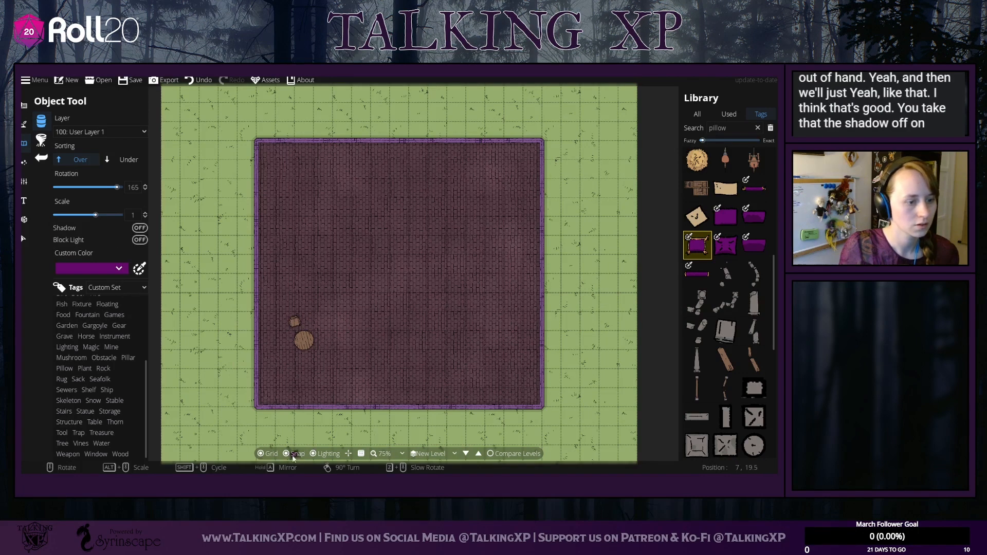
left_click(287, 453)
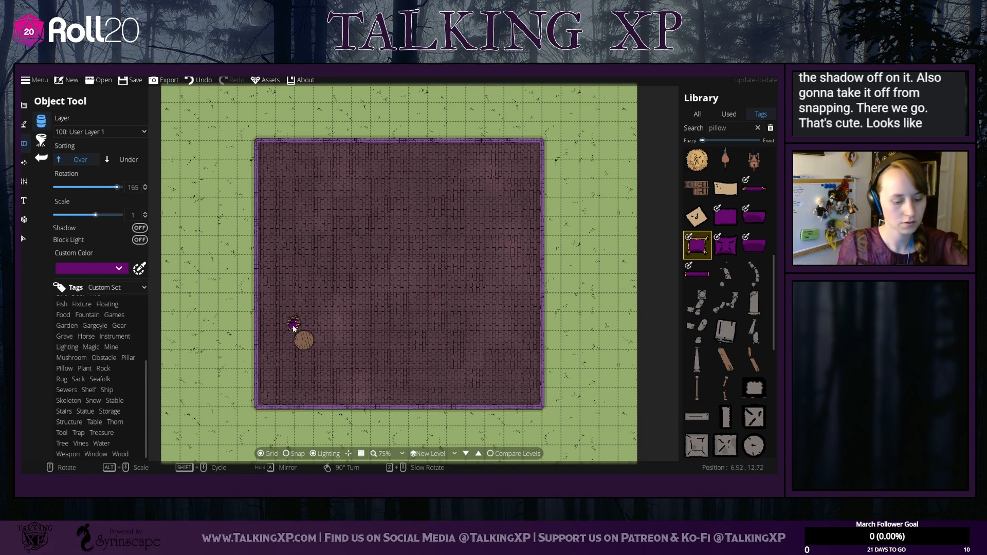
Step: Select the placed pillow and nudge it so it sits centred on the chair's seat
scroll(293, 326, "down", 1)
scroll(293, 325, "up", 2)
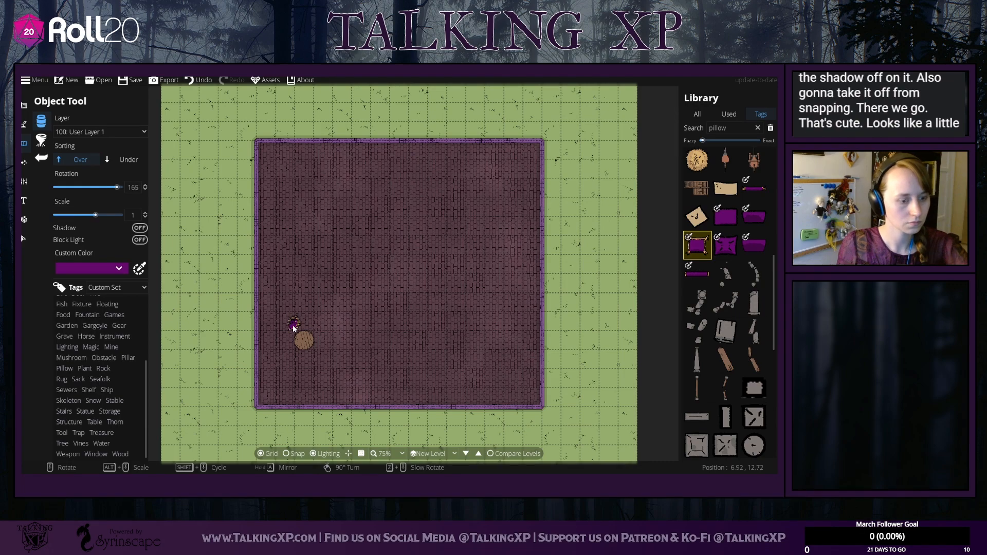
scroll(293, 326, "down", 1)
scroll(292, 326, "up", 3)
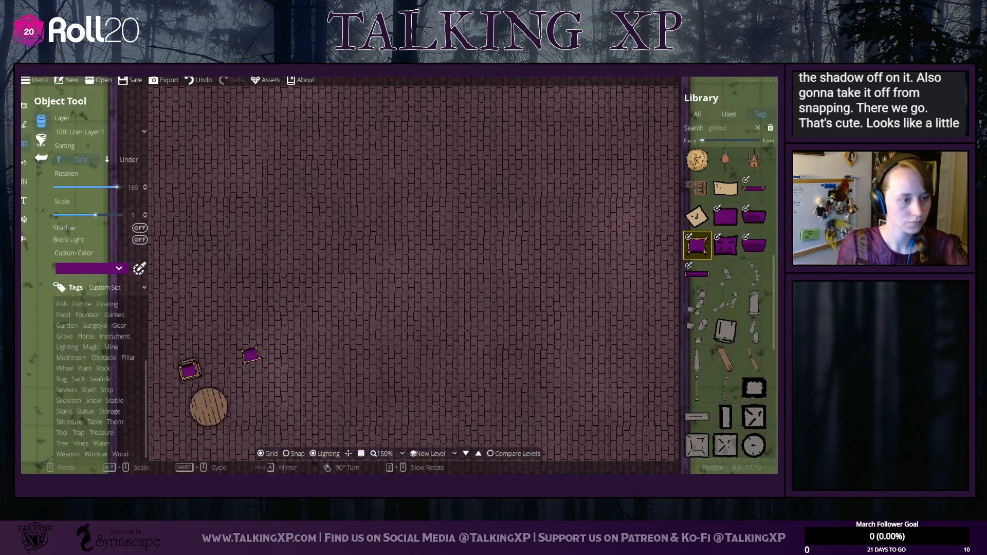
left_click_drag(229, 352, 356, 286)
scroll(303, 313, "down", 1)
scroll(303, 313, "down", 2)
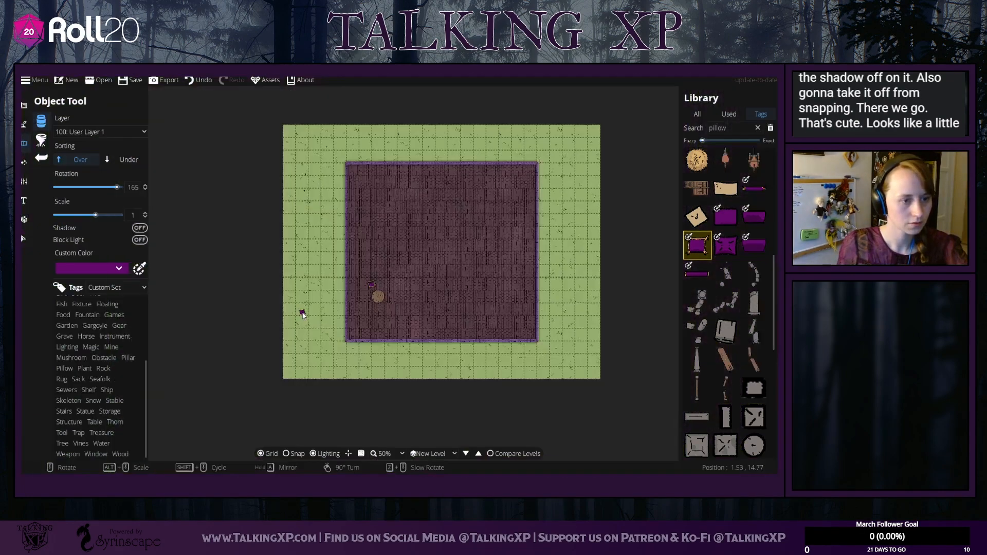
scroll(303, 314, "up", 4)
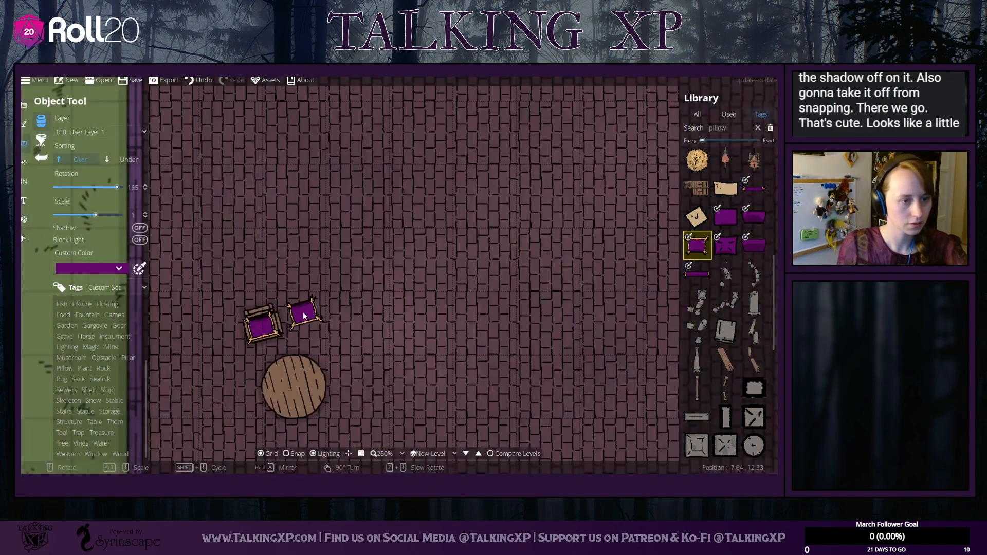
left_click(24, 239)
left_click(262, 331)
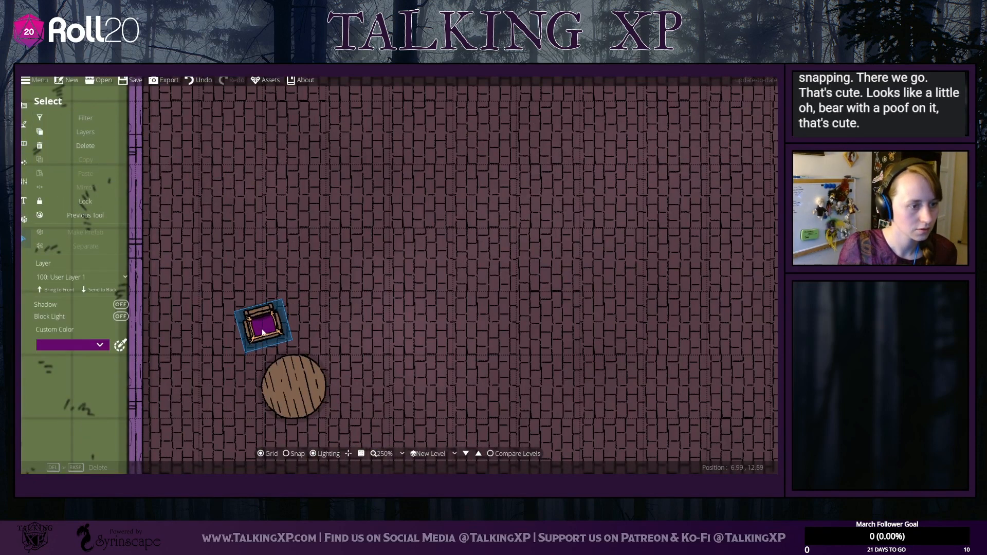
left_click(374, 361)
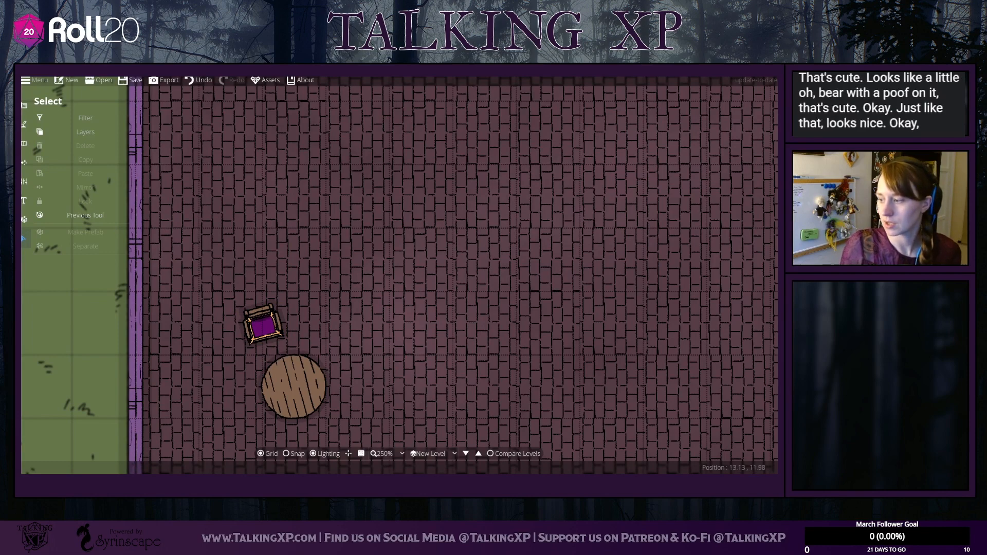
Step: Copy the chair with its pillow and paste two more, placing them to the upper right and lower left of the round table
left_click(259, 323)
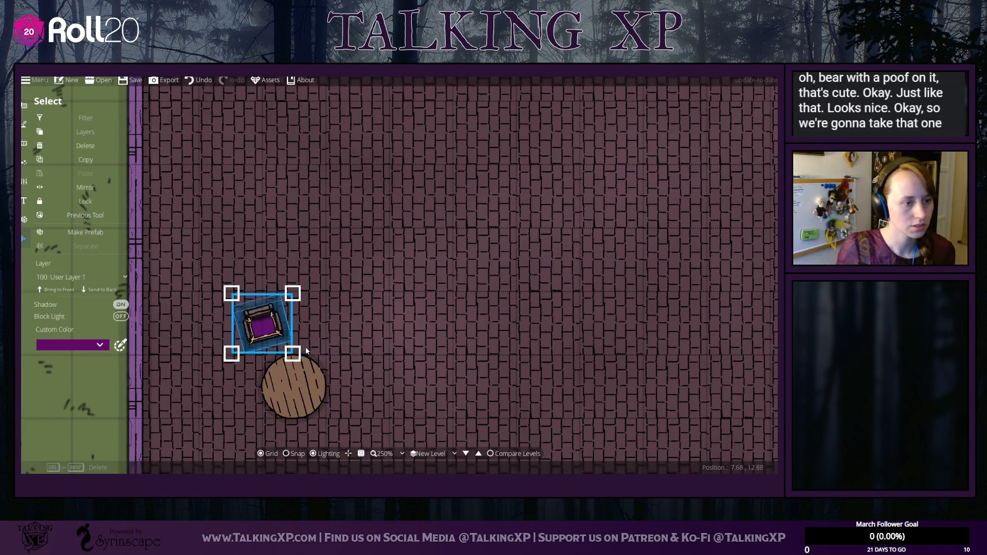
left_click(96, 165)
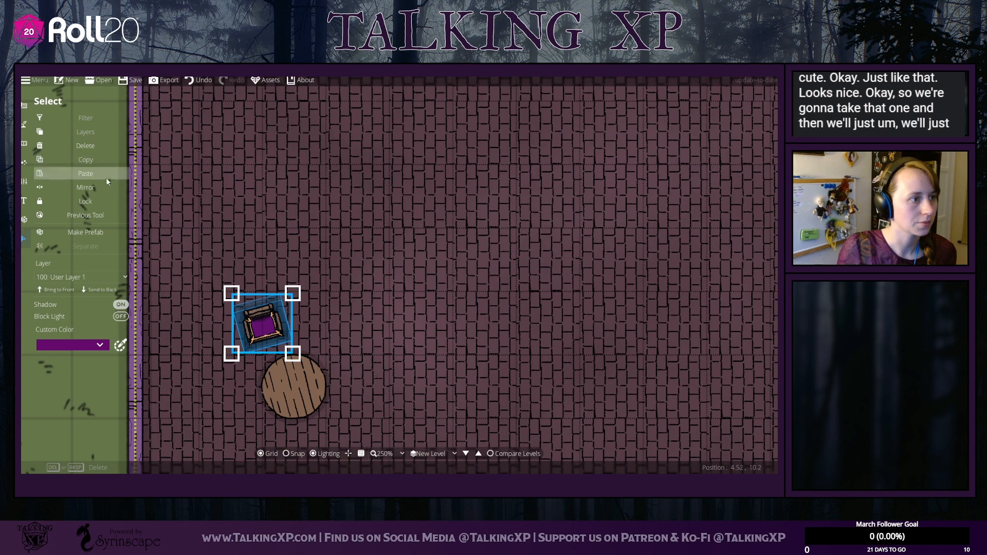
left_click(105, 175)
left_click_drag(409, 303, 355, 362)
left_click(91, 177)
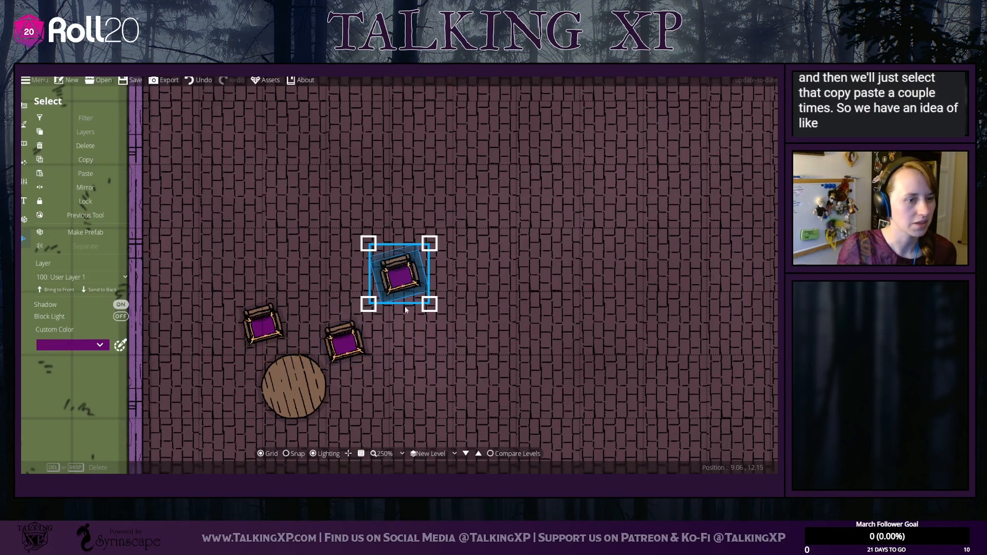
left_click_drag(471, 288, 484, 238)
left_click_drag(414, 229, 246, 363)
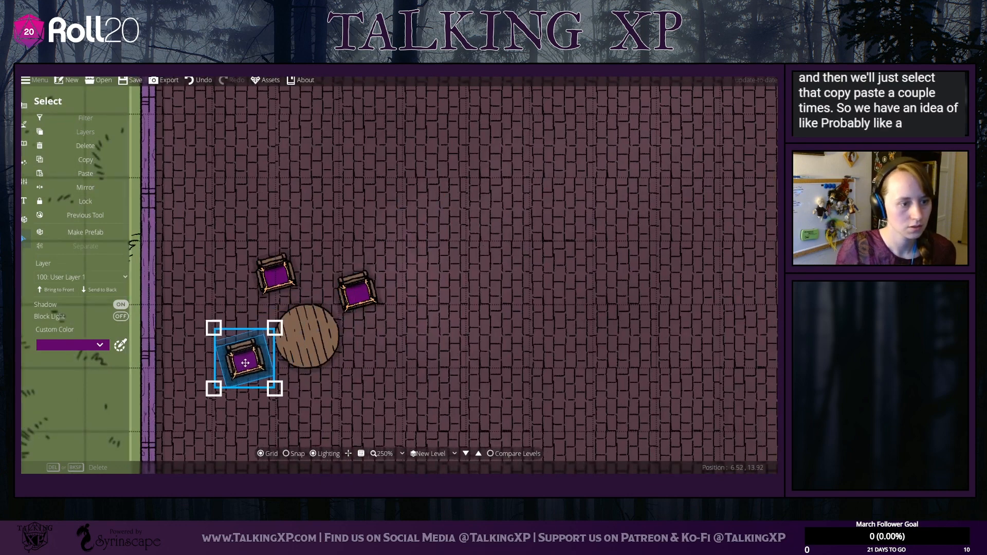
Step: Move the lower-left chair closer to the round table and rotate it with its pillow to face the tabletop
left_click(312, 328)
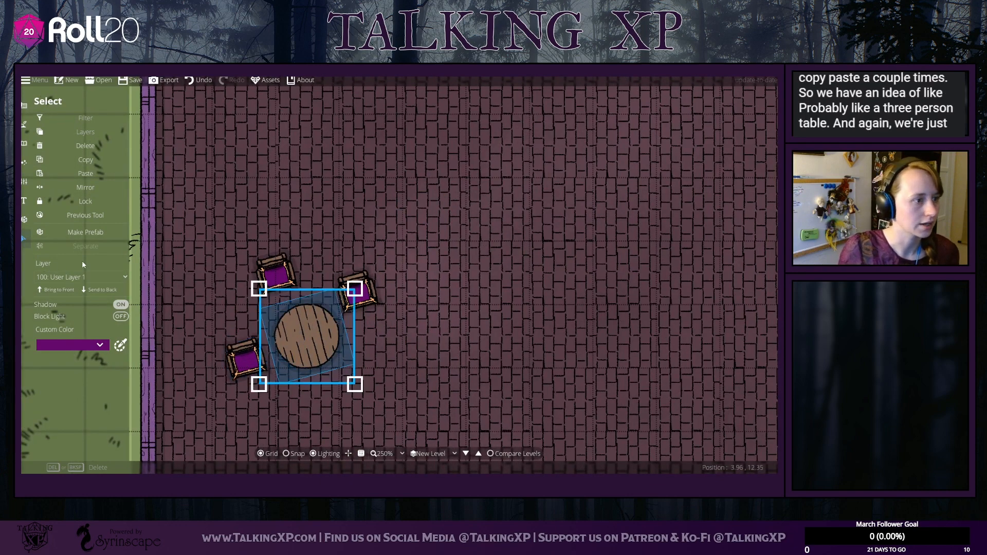
left_click(265, 276)
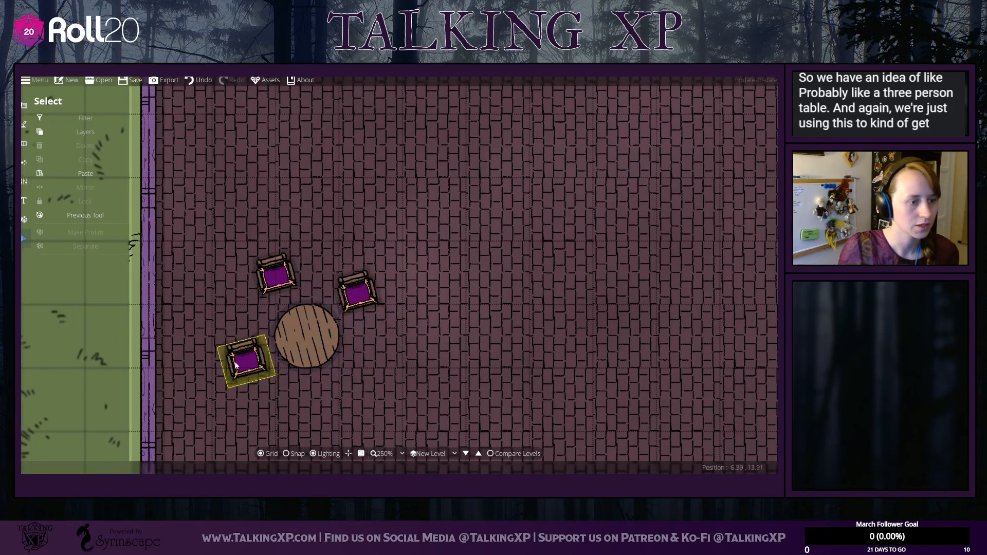
left_click(237, 363)
left_click_drag(238, 361, 245, 354)
scroll(246, 354, "up", 4)
scroll(246, 354, "down", 2)
scroll(246, 354, "down", 2)
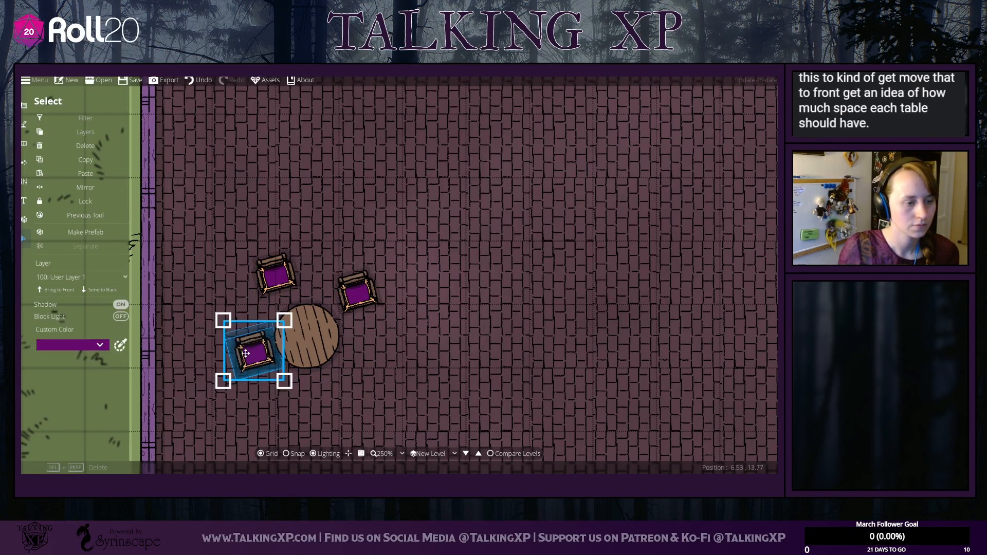
left_click(453, 352)
Step: Rotate the upper-right chair and its pillow so they face the round table
left_click(383, 304)
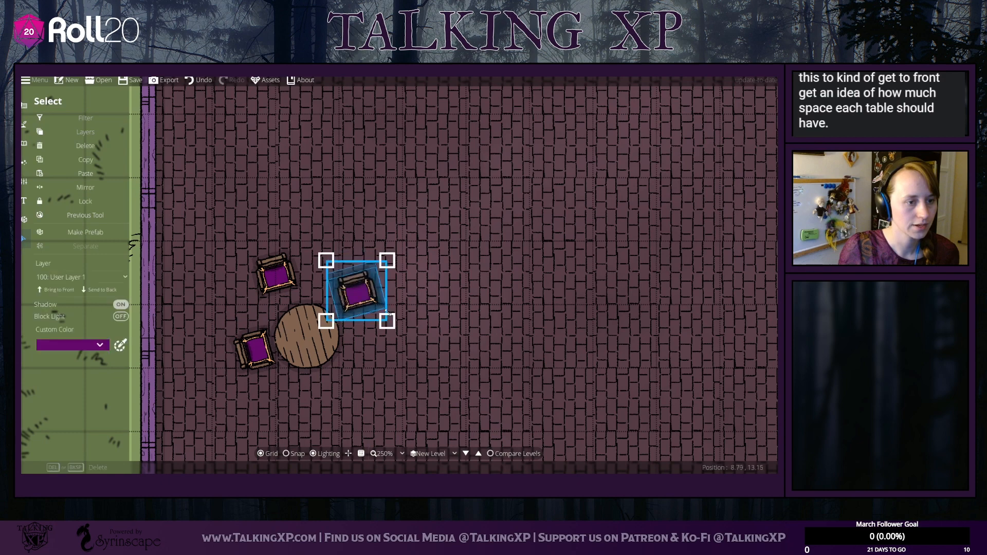
scroll(386, 301, "up", 4)
scroll(386, 300, "up", 2)
left_click(412, 305)
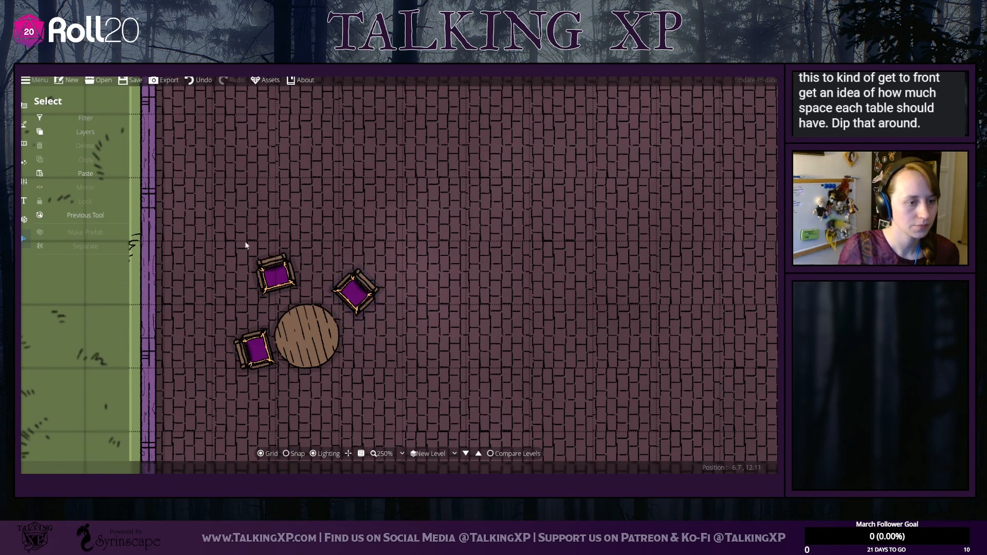
Step: Move the two upper chairs and their pillows in close against the round table's edge
mouse_move(231, 225)
left_mouse_down()
mouse_move(301, 294)
mouse_move(278, 281)
left_mouse_up()
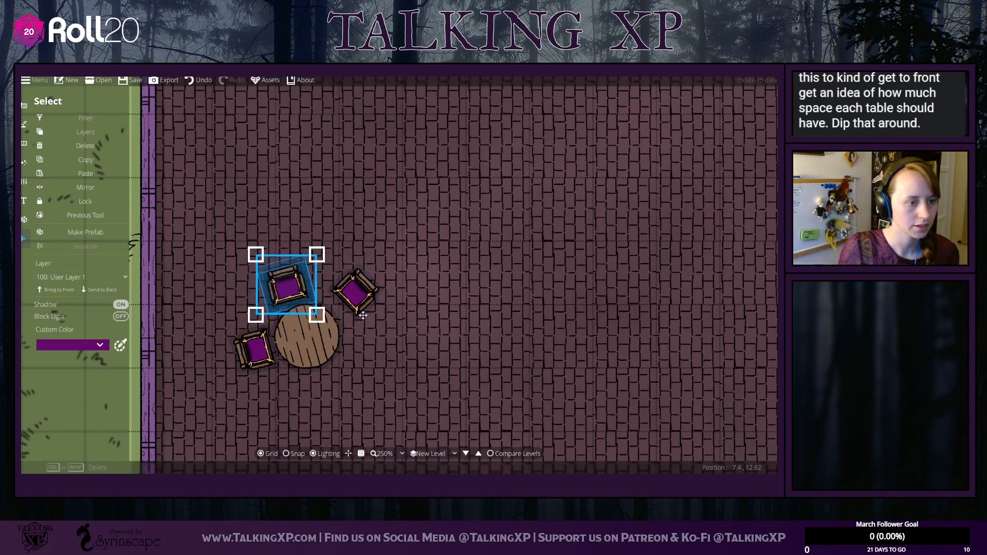
left_click(351, 260)
mouse_move(333, 251)
left_mouse_down()
mouse_move(387, 317)
mouse_move(366, 305)
left_mouse_up()
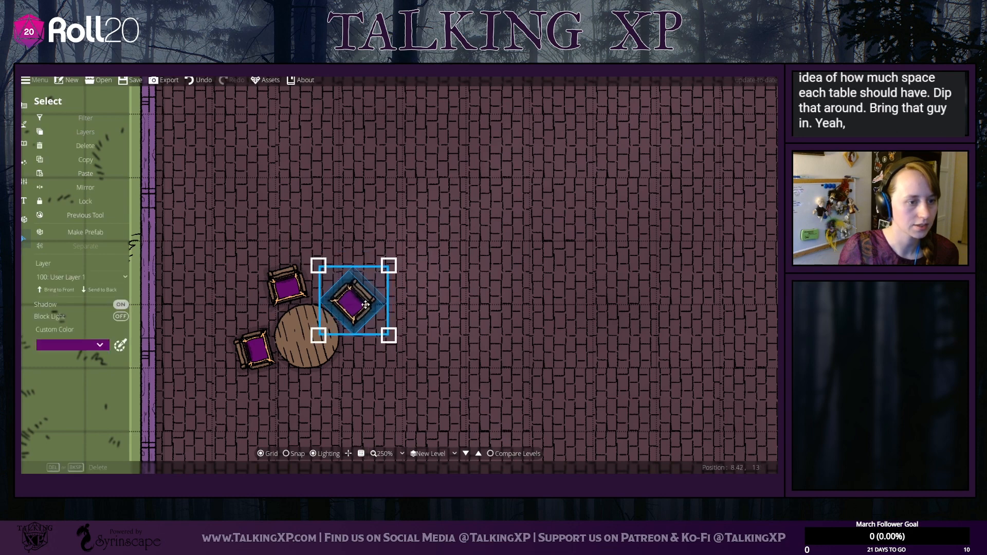
scroll(354, 360, "up", 2)
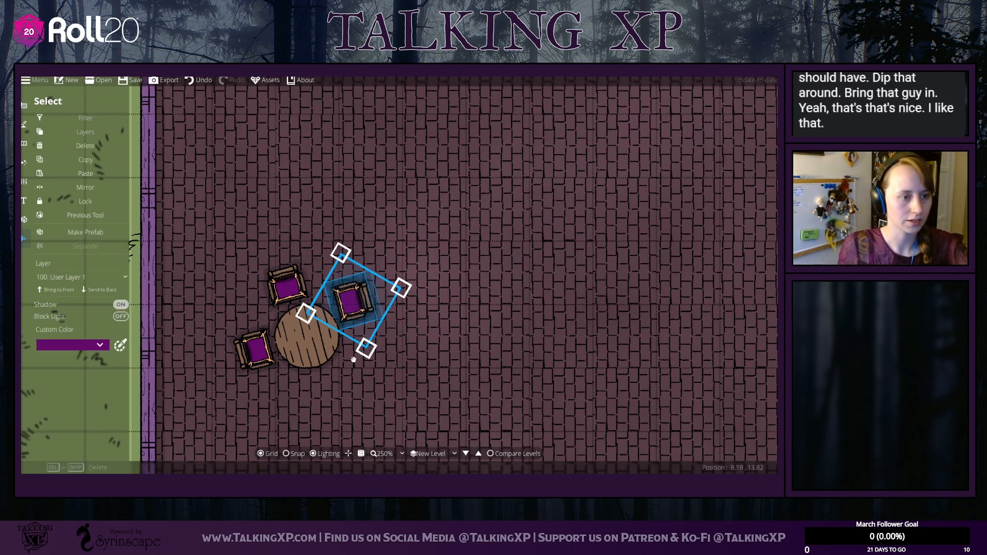
scroll(354, 360, "down", 2)
scroll(354, 360, "down", 5)
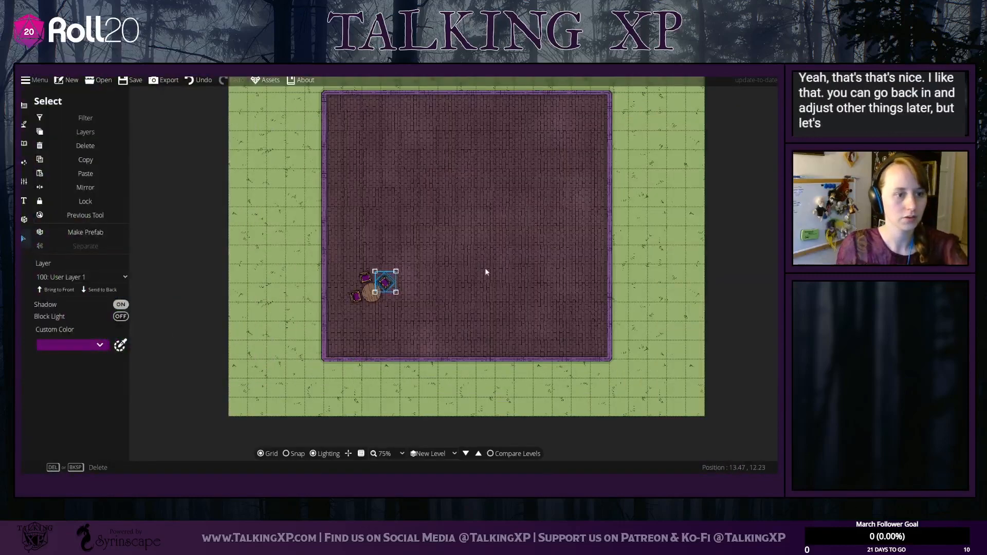
Step: Select the table with its three chairs and position the group beside the room's left wall, slightly below mid-height
left_click(373, 259)
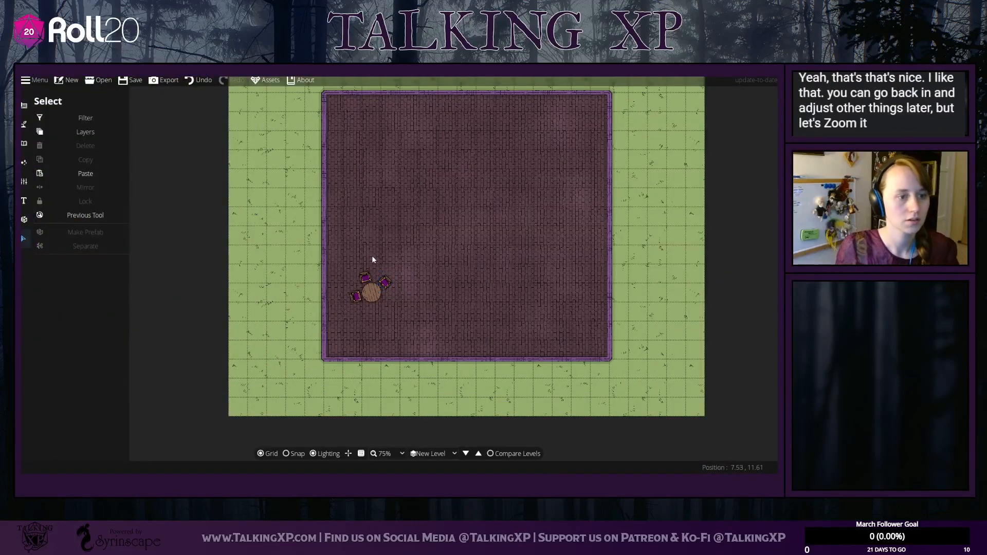
left_click_drag(344, 264, 405, 325)
left_click_drag(371, 295, 368, 332)
scroll(369, 331, "down", 6)
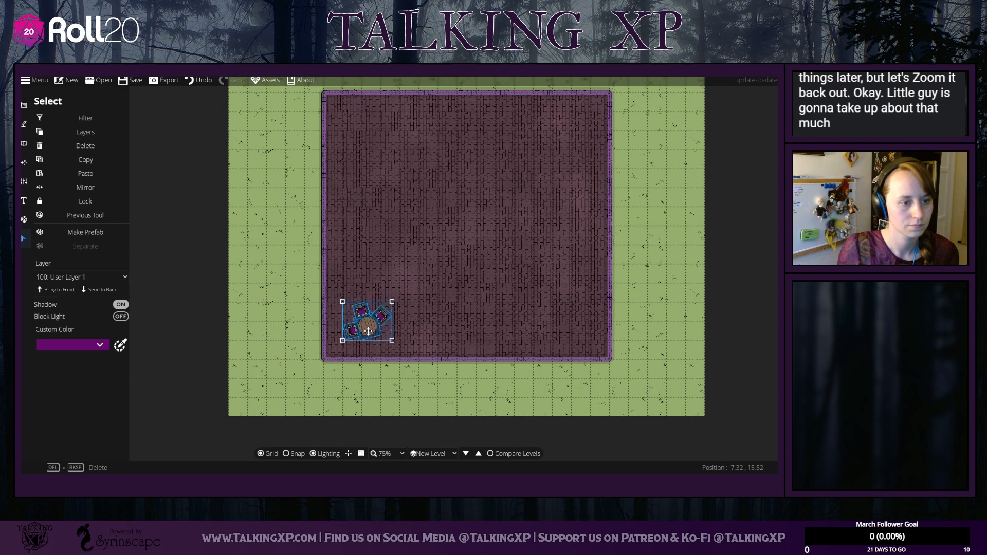
scroll(368, 331, "up", 4)
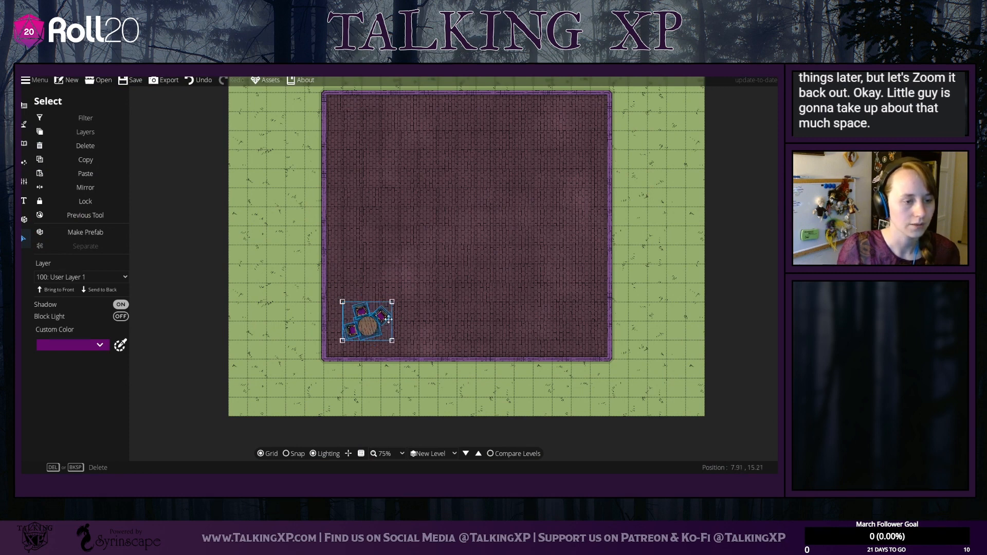
left_click_drag(369, 328, 367, 262)
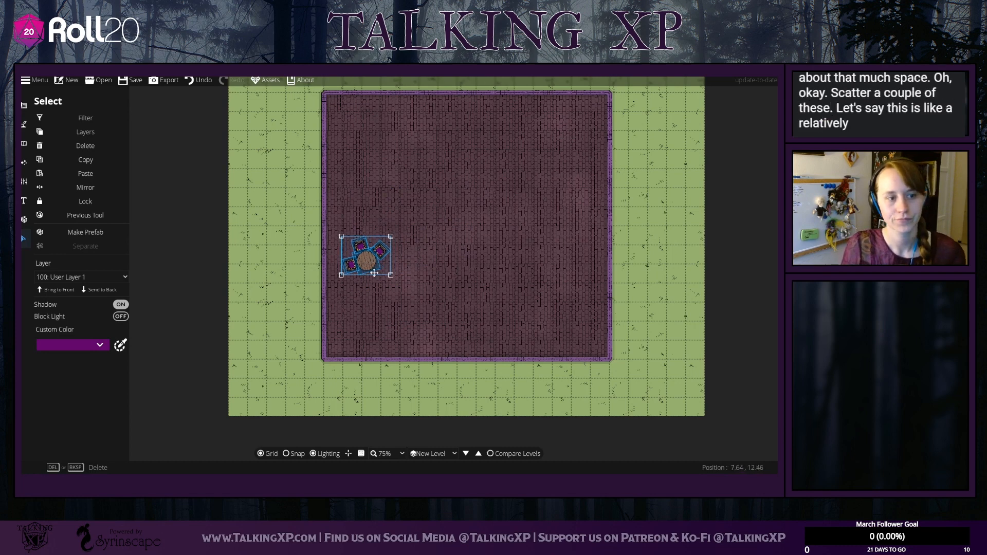
left_click_drag(371, 266, 371, 257)
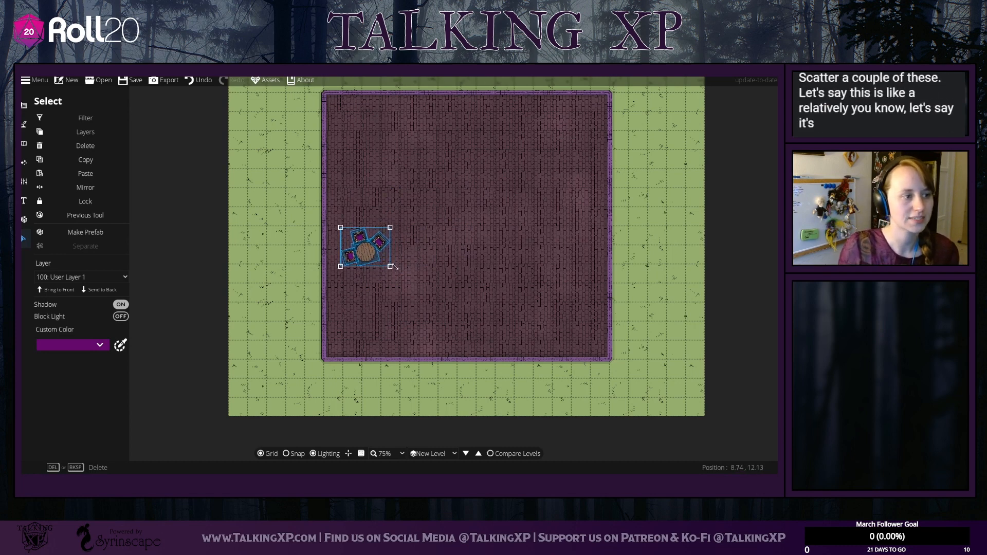
Step: Copy the table group and paste two more, placing one toward the room's right side and one in the middle
left_click(85, 159)
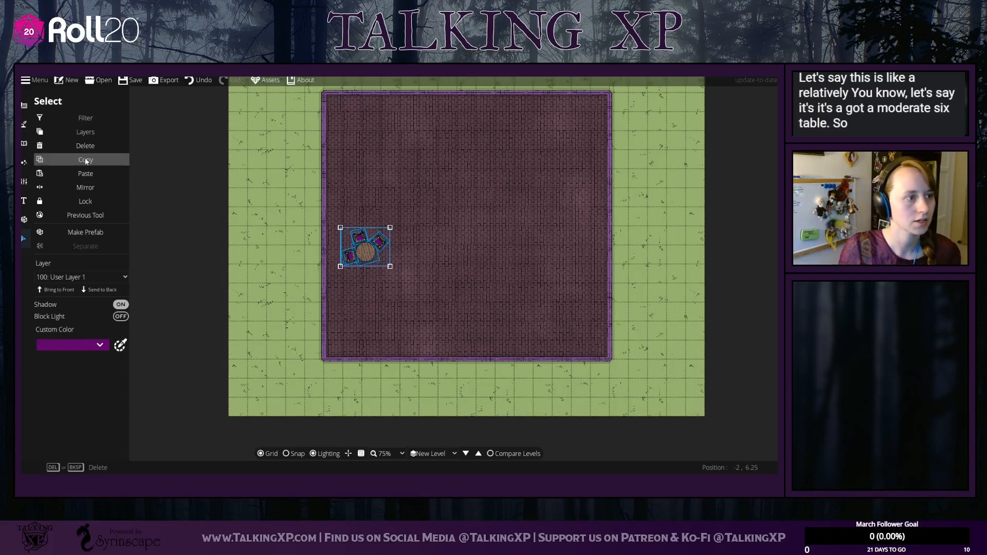
left_click(83, 174)
left_click_drag(400, 275, 545, 265)
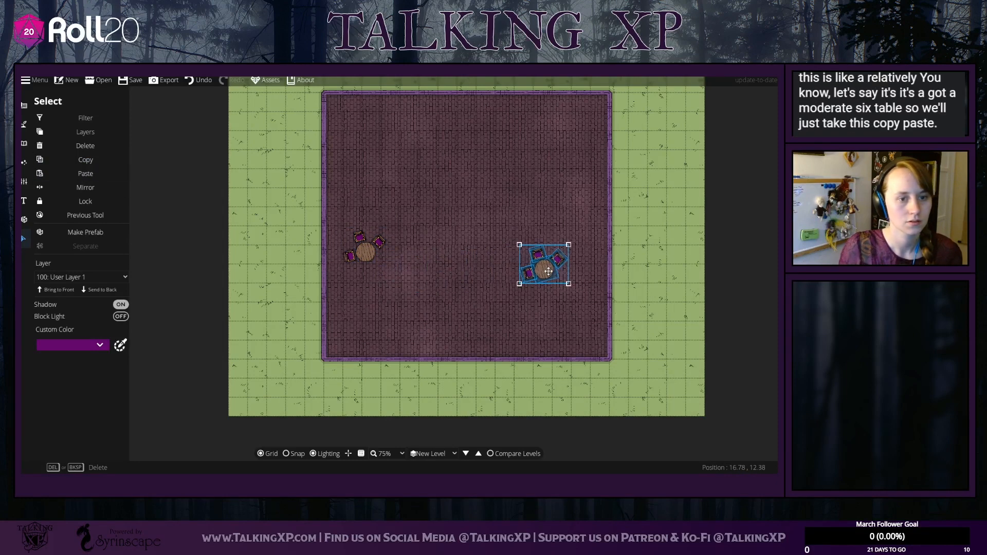
left_click(86, 173)
left_click_drag(392, 273, 454, 252)
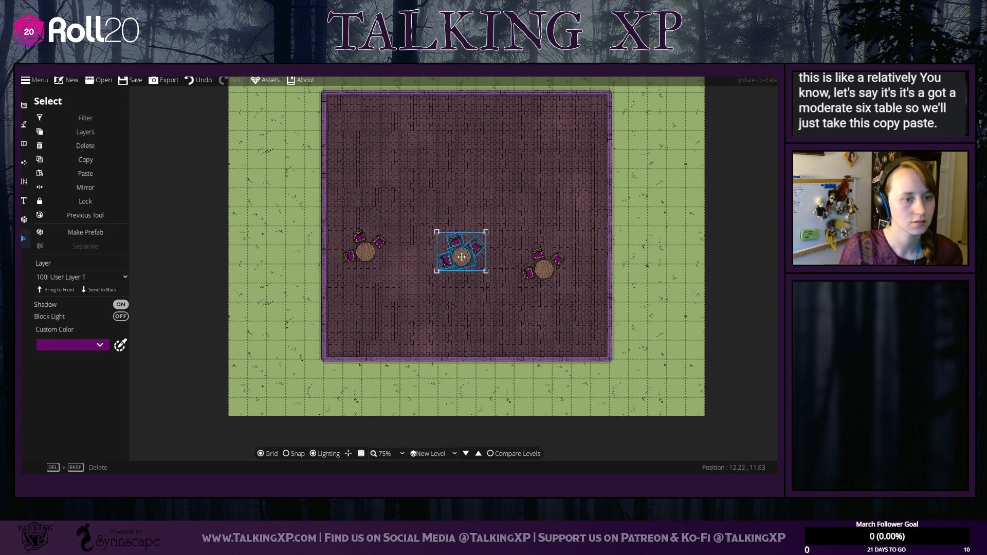
Step: Paste three more table groups and spread them in a second row along the lower part of the room
left_click(86, 173)
left_click_drag(401, 276, 367, 322)
left_click(85, 174)
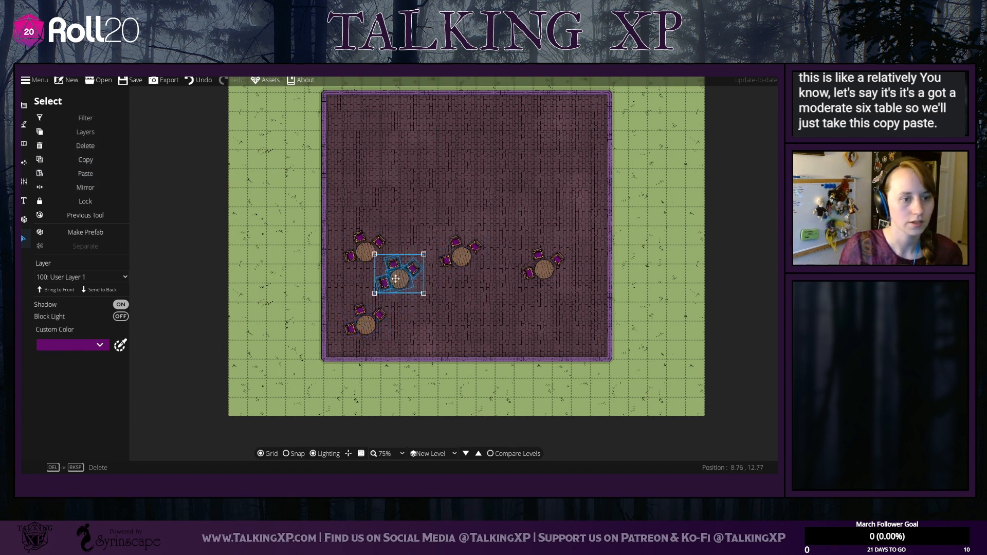
left_click_drag(396, 279, 511, 320)
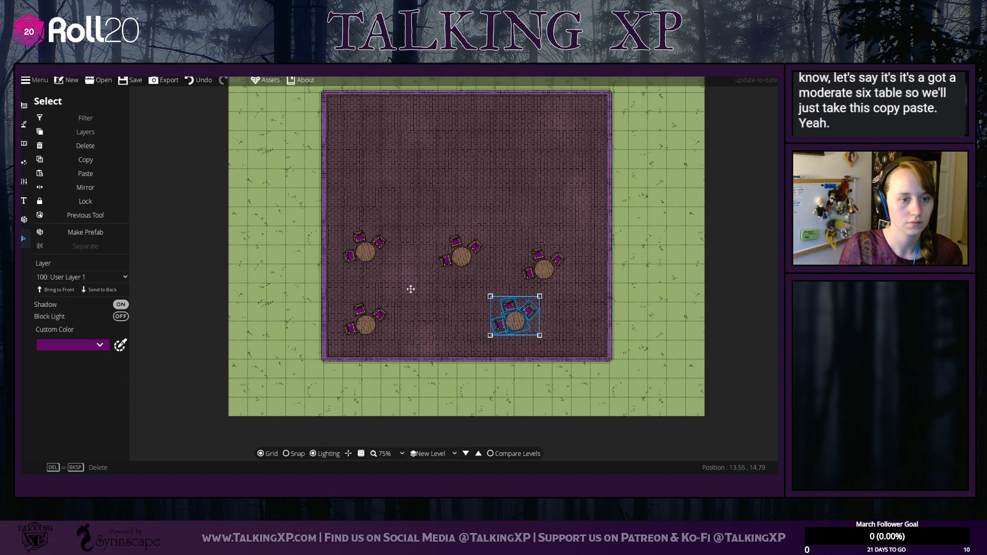
left_click(97, 173)
left_click_drag(394, 283, 444, 317)
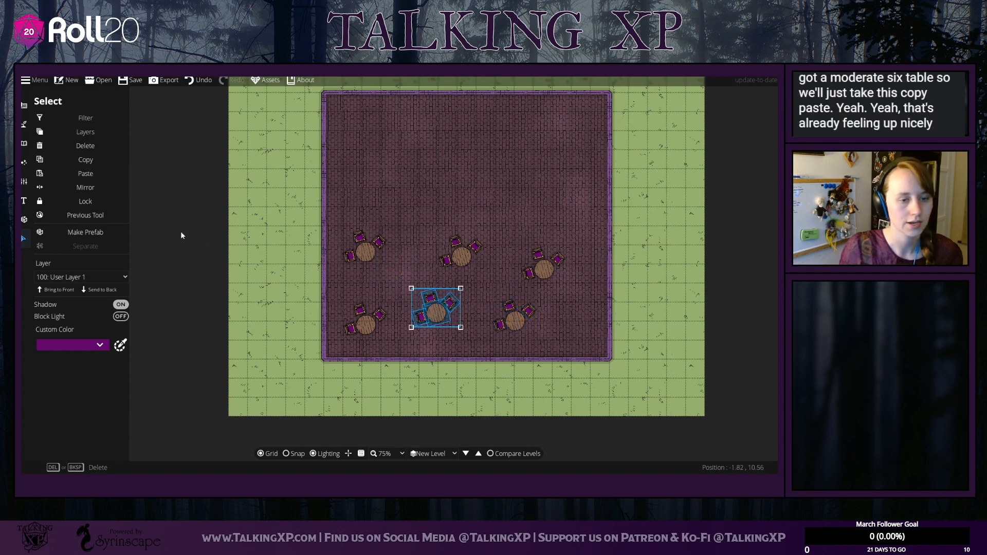
Step: Select the middle table group in the upper row and rotate it so its chairs sit on the table's right and lower sides
left_click(553, 371)
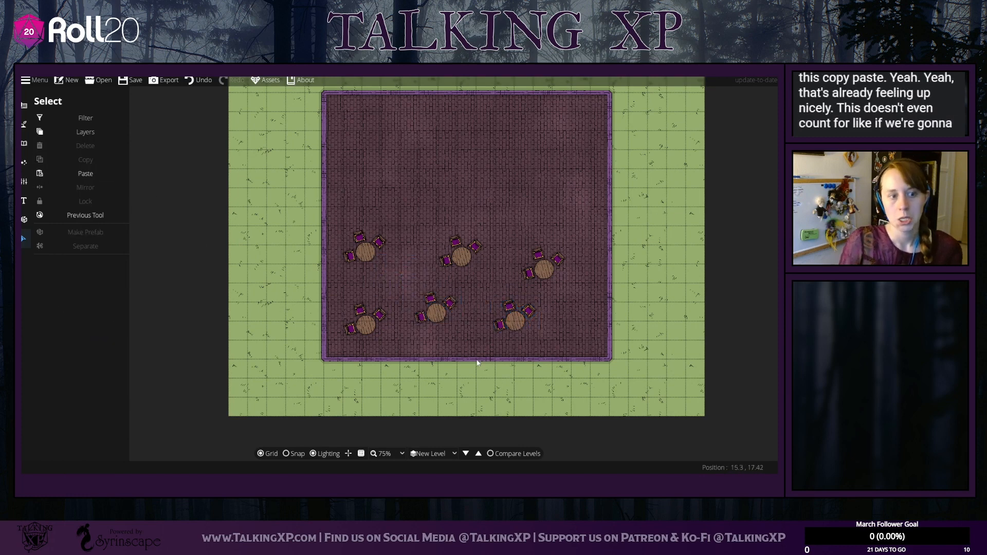
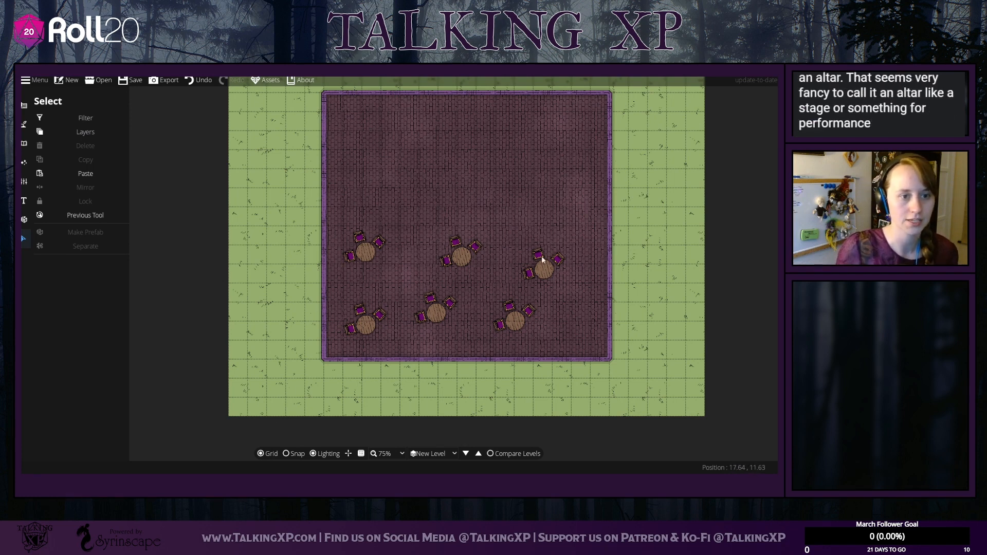
left_click_drag(419, 221, 488, 270)
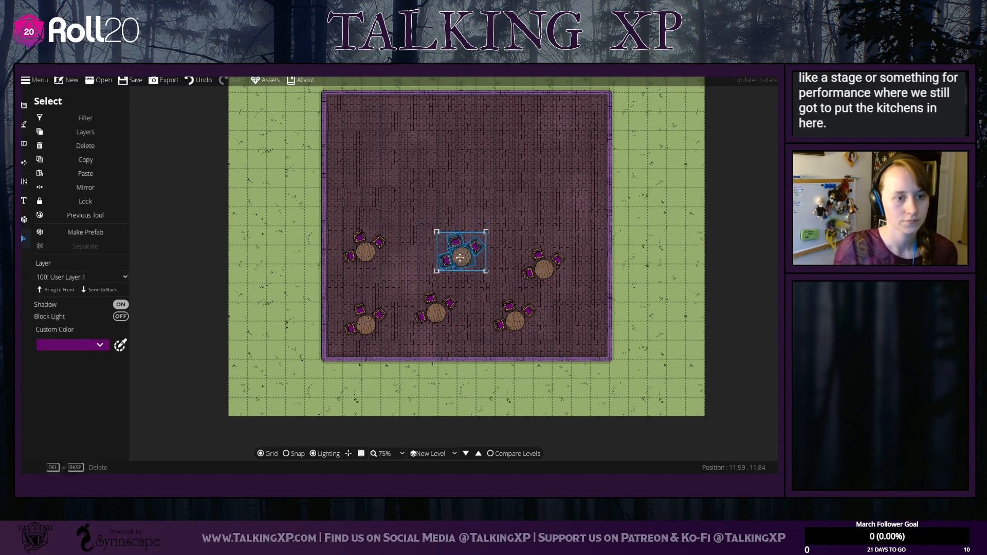
scroll(465, 251, "up", 2)
scroll(466, 250, "up", 6)
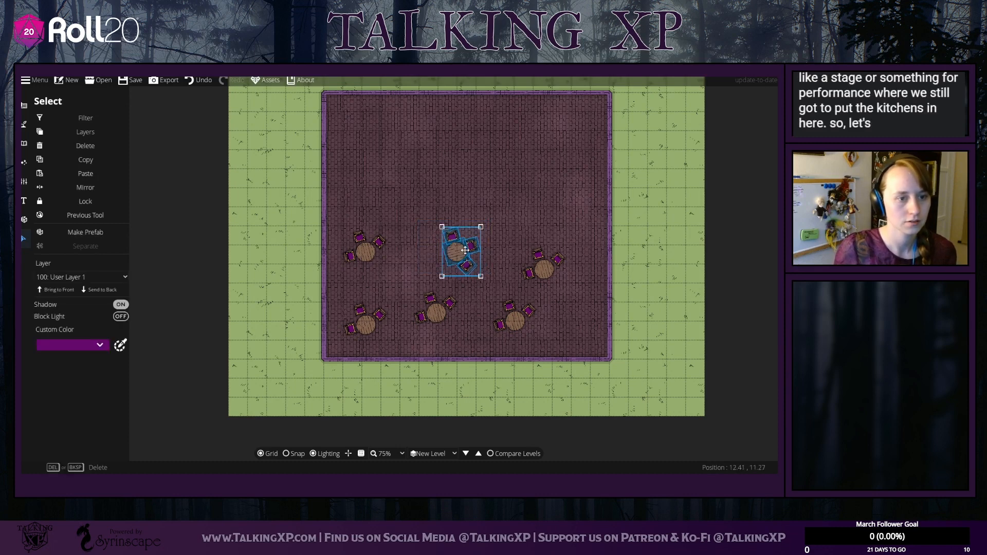
scroll(466, 251, "up", 3)
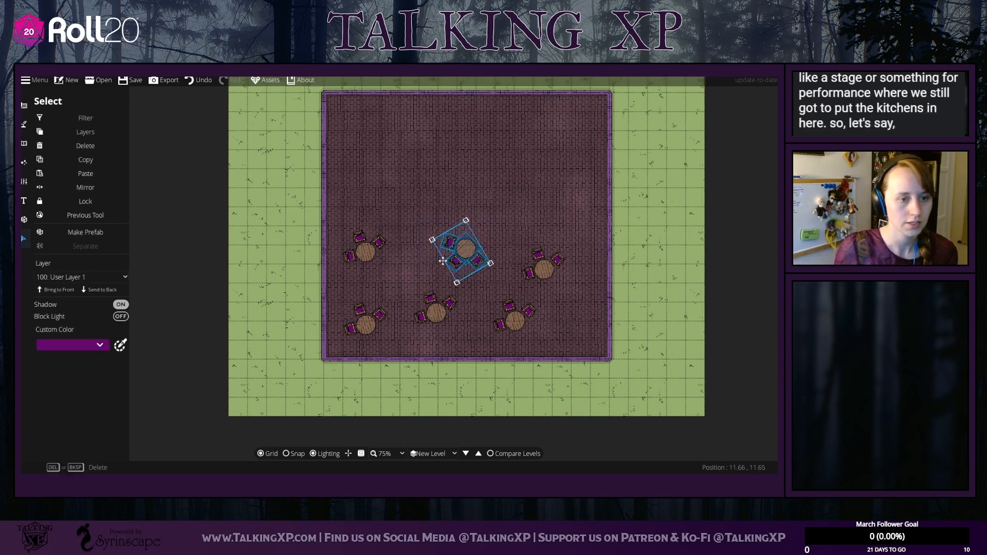
scroll(453, 255, "up", 6)
left_click(640, 238)
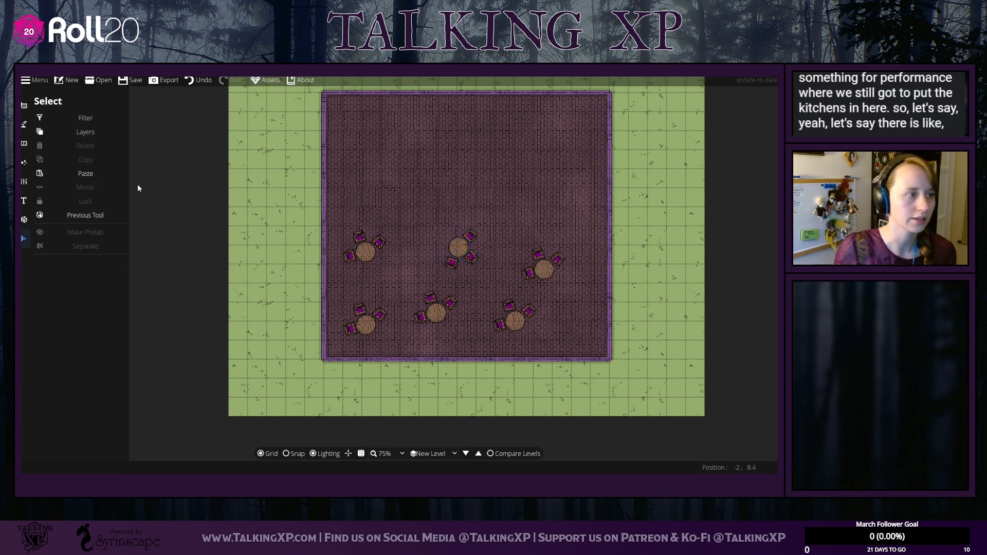
Step: Search all objects in the library for "table" and choose the quarter-round Table Corner Wood 07
left_click(72, 132)
left_click(32, 142)
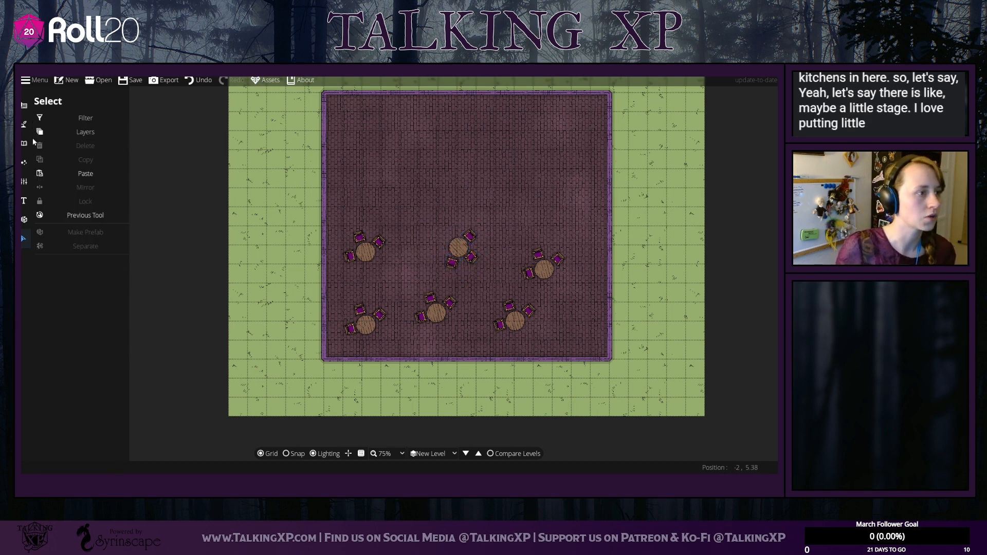
left_click(24, 143)
left_click(67, 122)
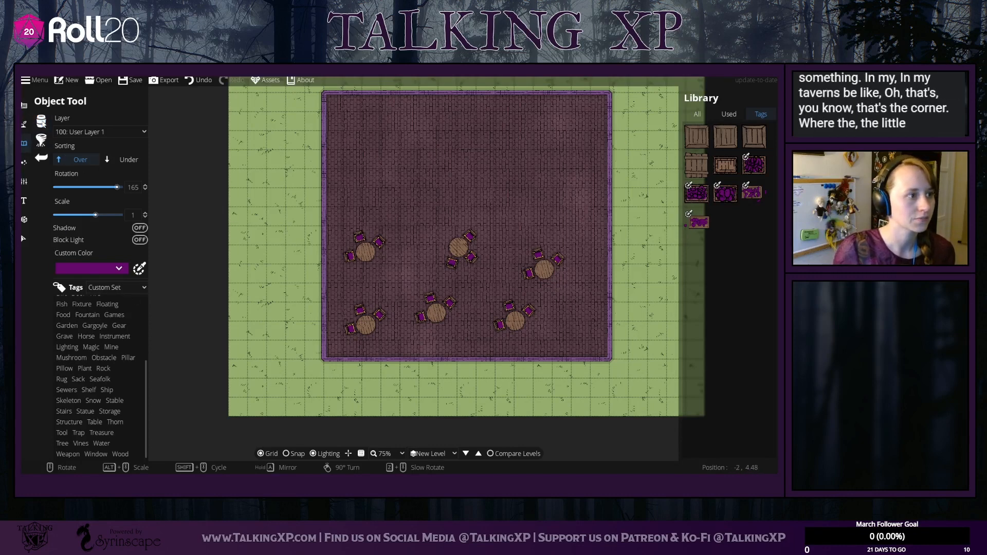
left_click(730, 115)
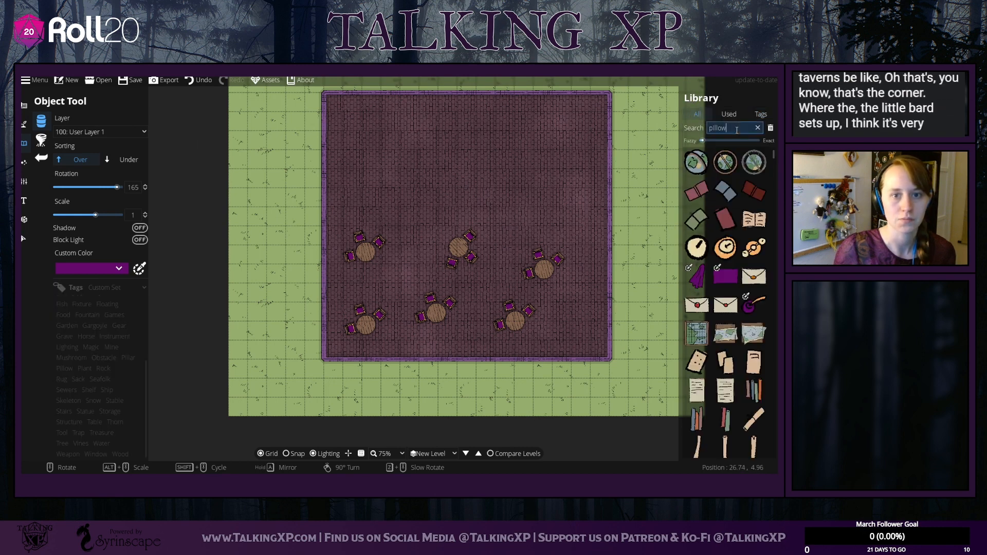
double_click(728, 128)
type("tabl")
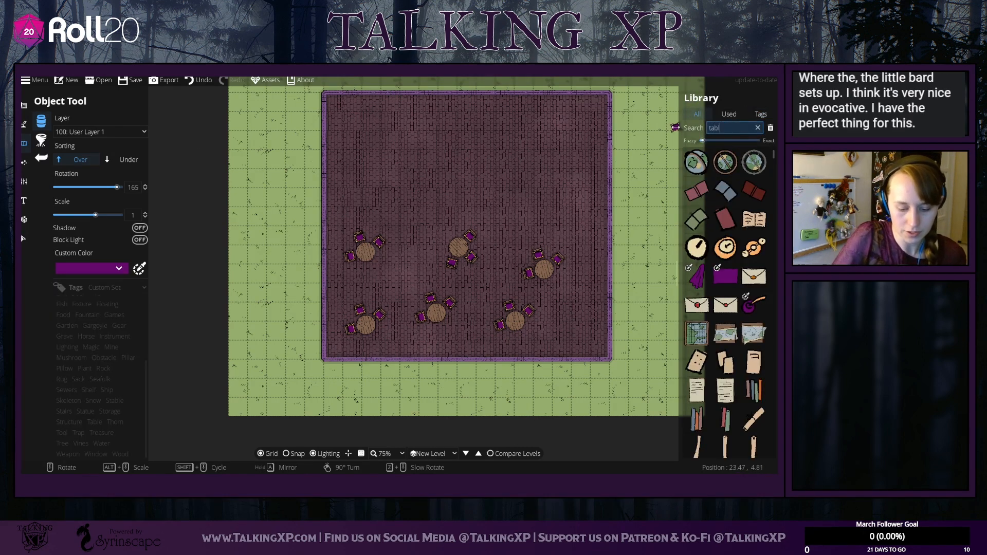
type("e")
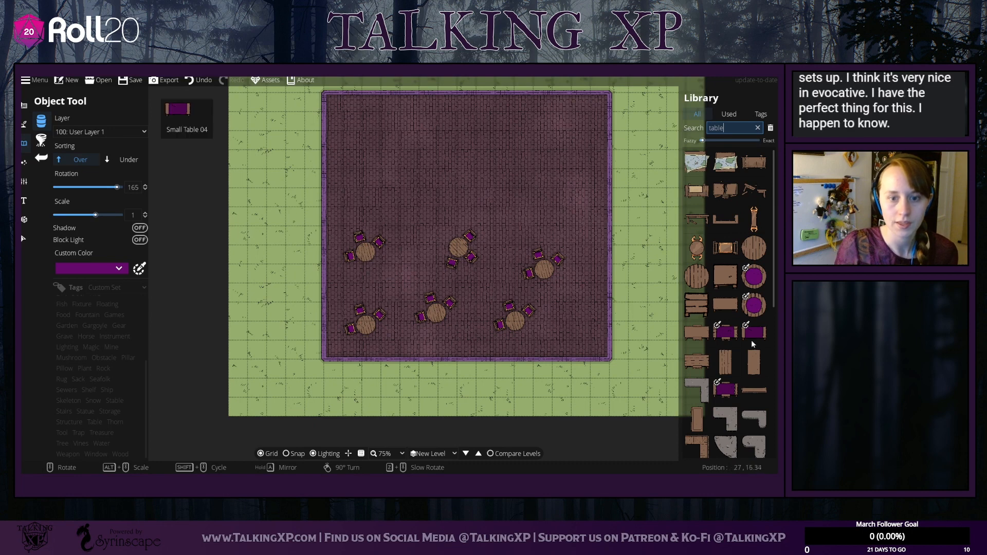
scroll(728, 324, "down", 5)
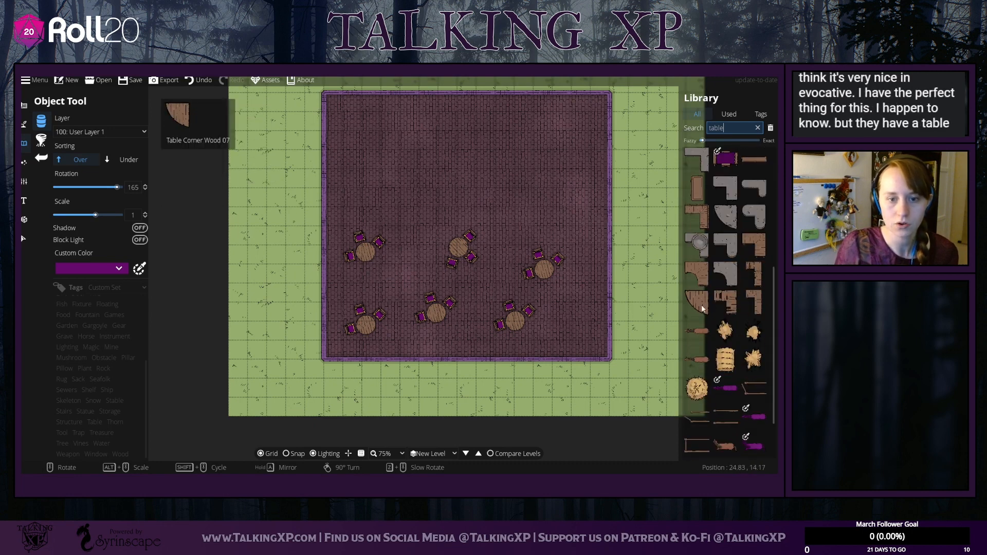
left_click(702, 308)
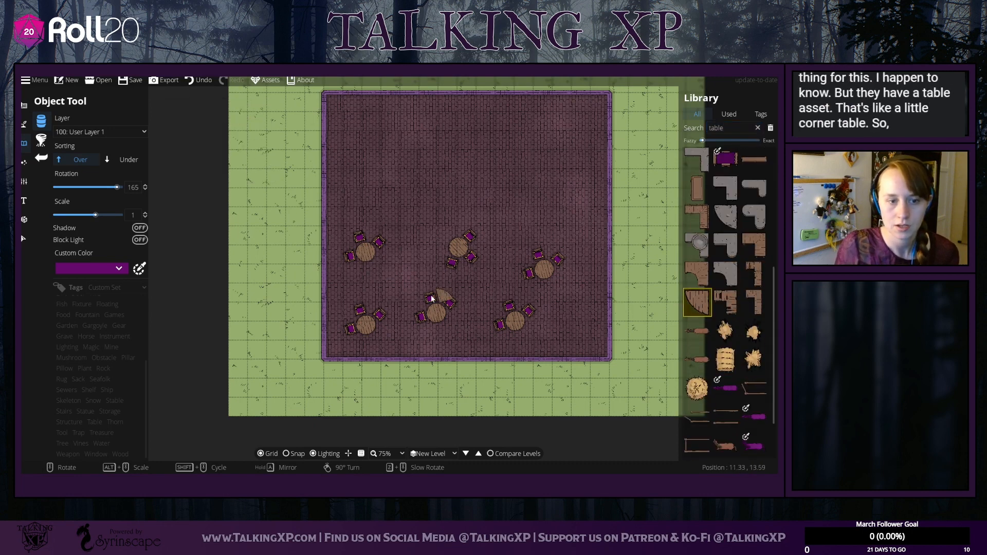
Step: Place the corner table as a small stage in the room's lower-left corner, with rotation -180, scale 2 and shadow on
scroll(334, 348, "down", 4)
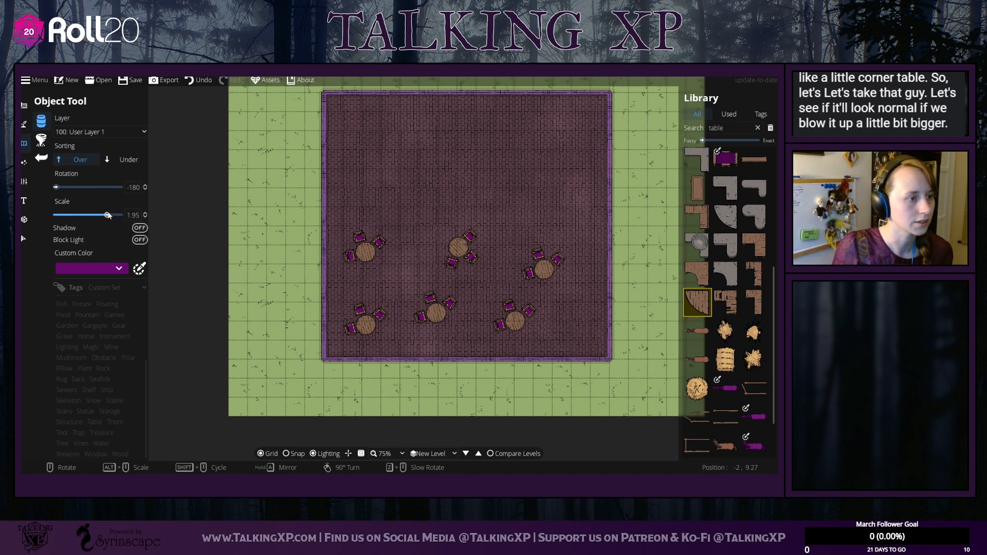
left_click_drag(107, 215, 108, 215)
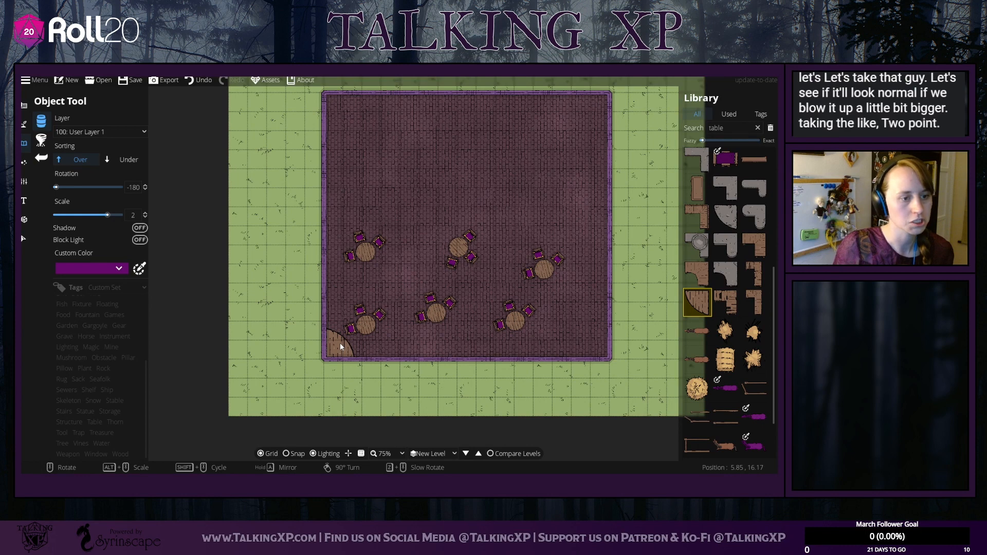
left_click(140, 228)
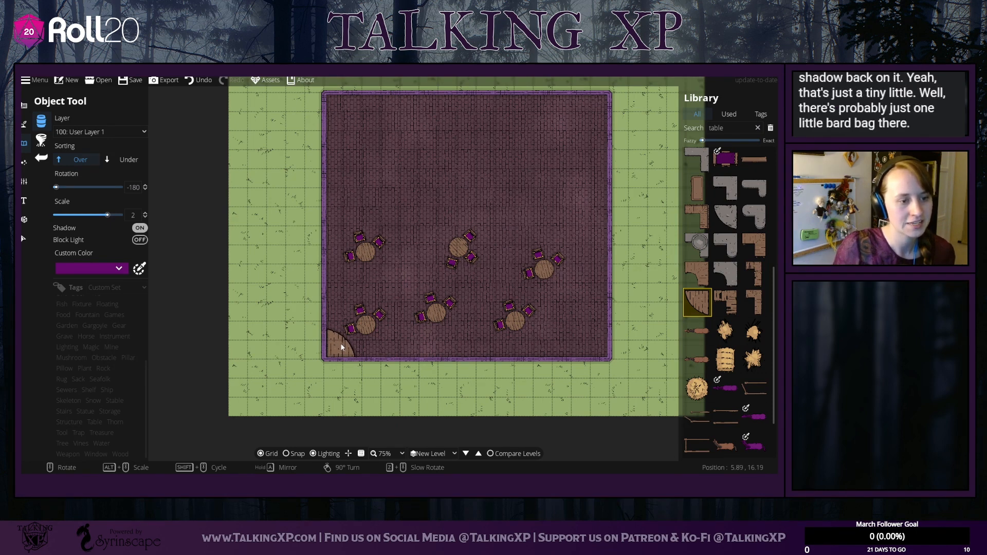
Step: Select the table group beside the corner stage and move it up, clear of the stage
left_click(24, 239)
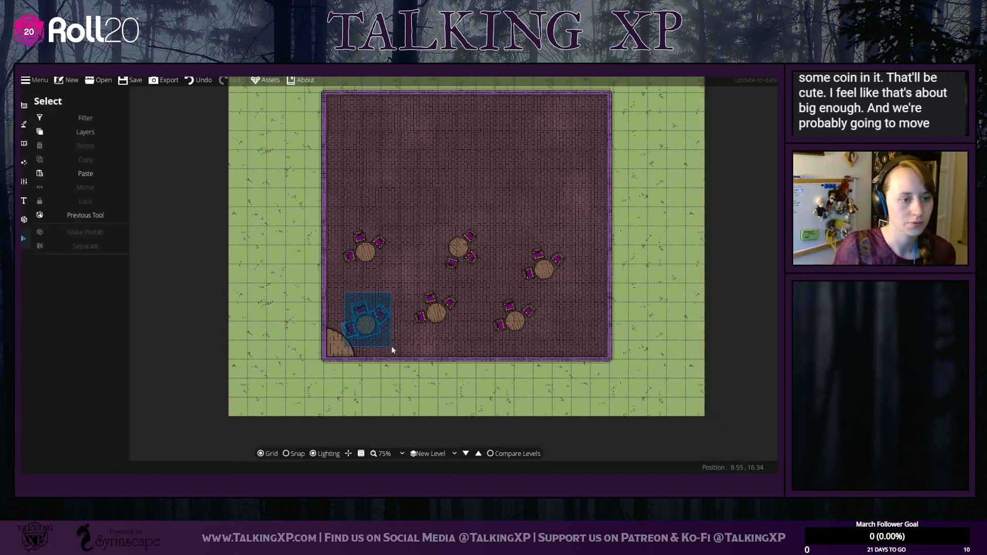
left_click(365, 323)
left_click_drag(366, 322, 368, 297)
left_click(487, 299)
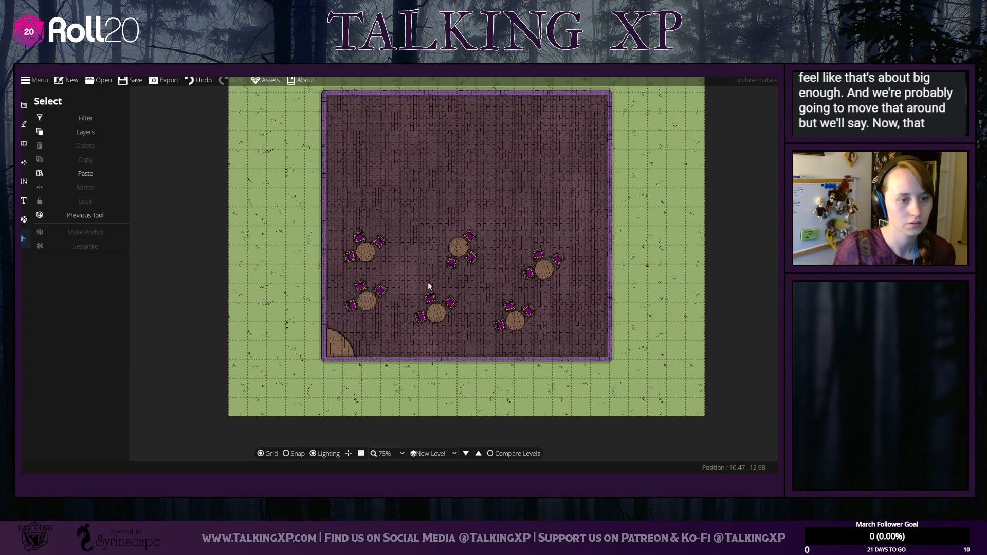
Step: Move the two other lower table groups and the middle upper group closer to the corner stage
left_click_drag(450, 335, 434, 356)
left_click(447, 241)
left_click(461, 253)
left_click_drag(461, 247, 474, 333)
Step: Move the rightmost table group above the middle one and rotate it slightly so a chair sits at the table's top
left_click_drag(550, 273, 430, 238)
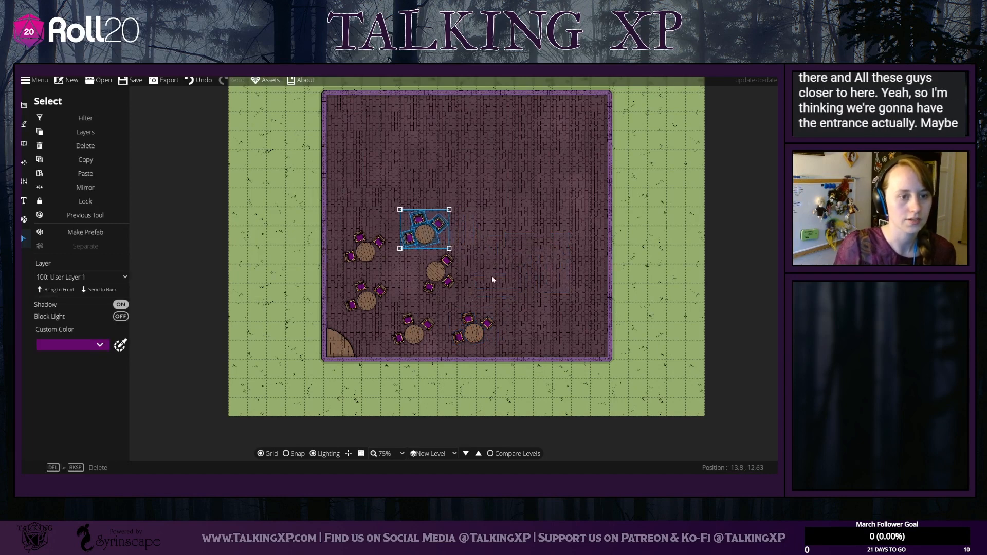
scroll(492, 280, "down", 4)
scroll(492, 279, "down", 2)
left_click(655, 286)
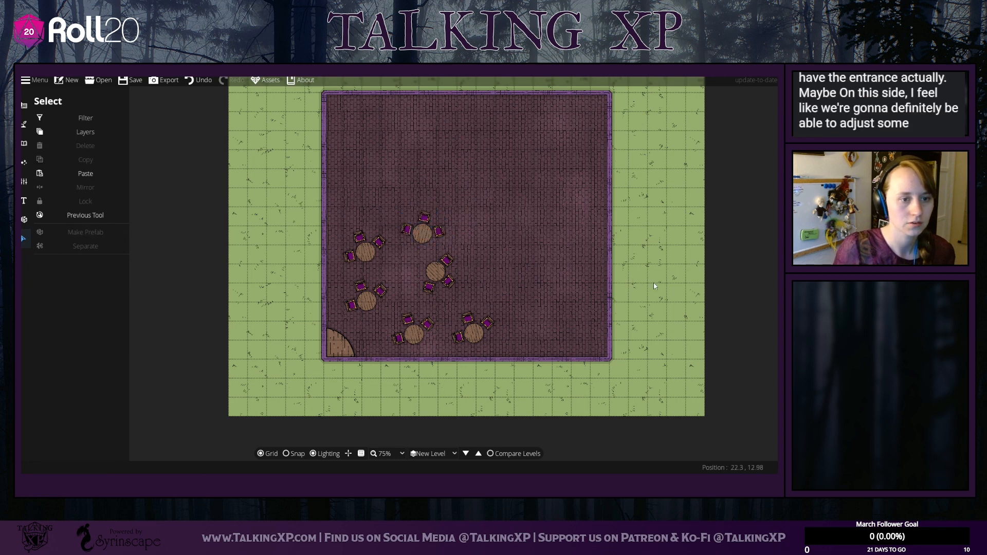
Step: Nudge the middle, lower-left and two uppermost table groups to space them evenly around the stage
left_click_drag(434, 271, 440, 277)
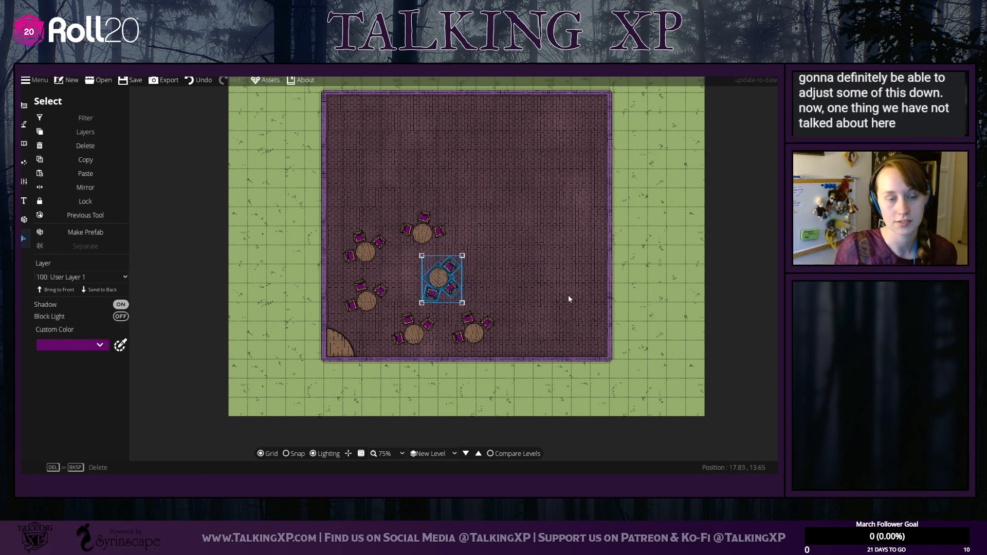
left_click(360, 295)
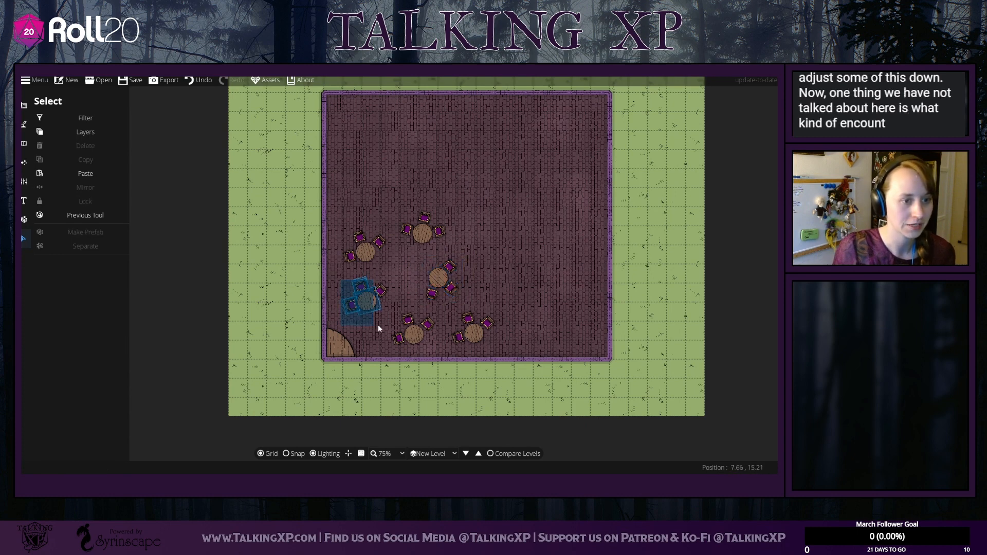
left_click_drag(370, 301, 376, 303)
left_click(577, 300)
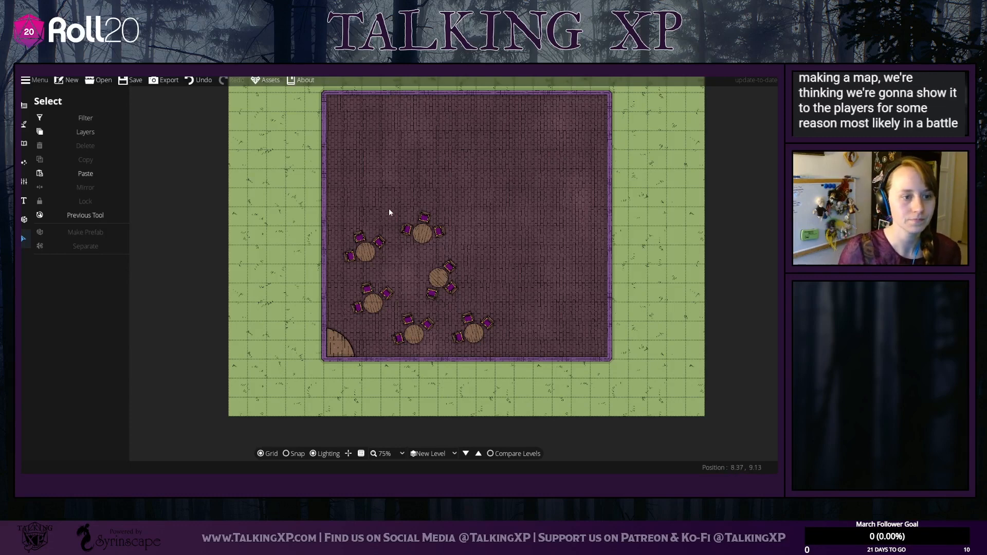
left_click(424, 237)
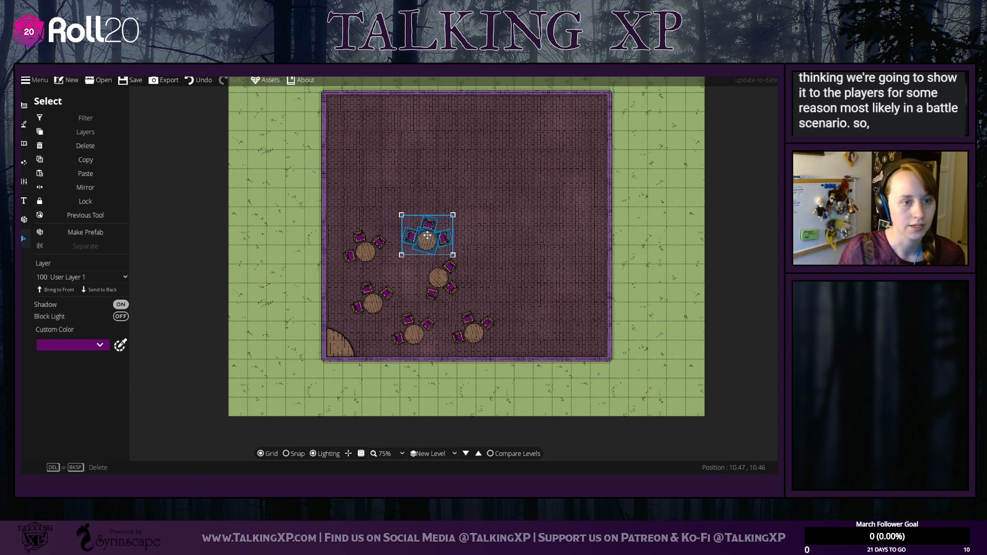
left_click_drag(340, 221, 362, 239)
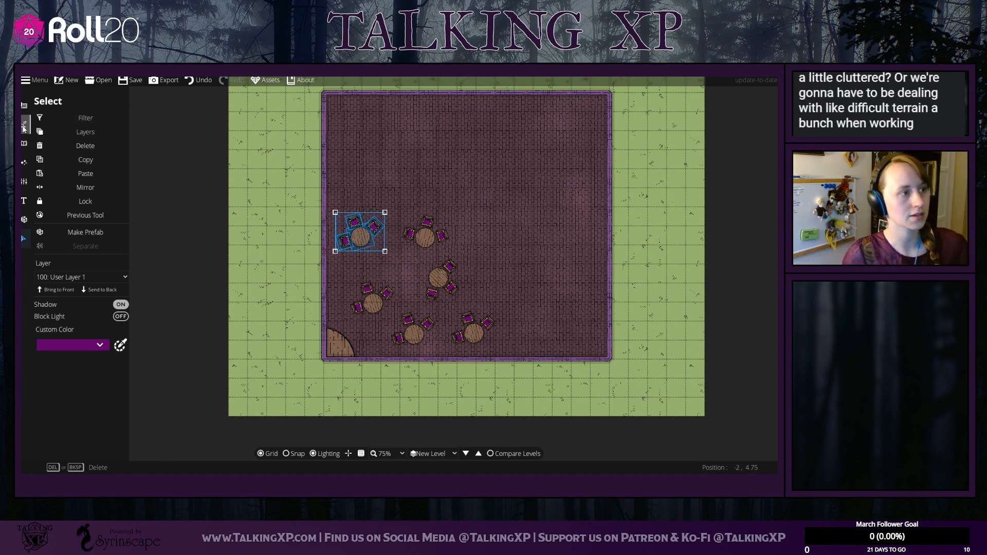
Step: Find the U-shaped wooden bar counter in the object library and set its rotation to 0
left_click(24, 143)
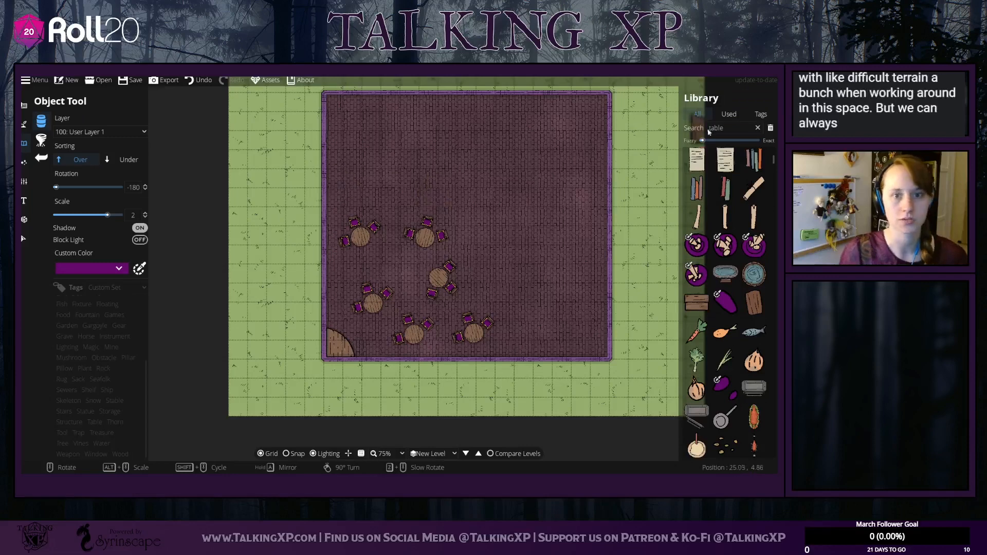
double_click(712, 128)
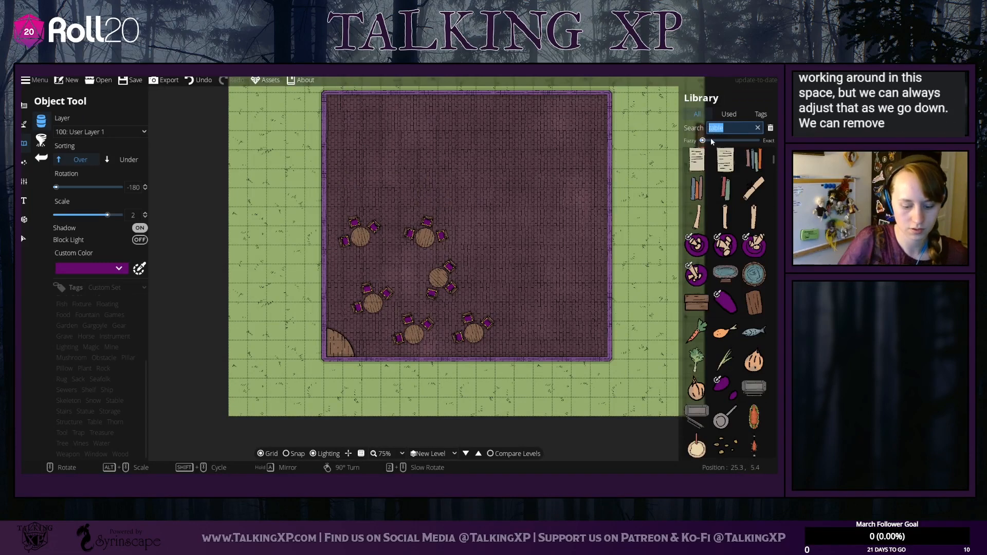
type("bn=")
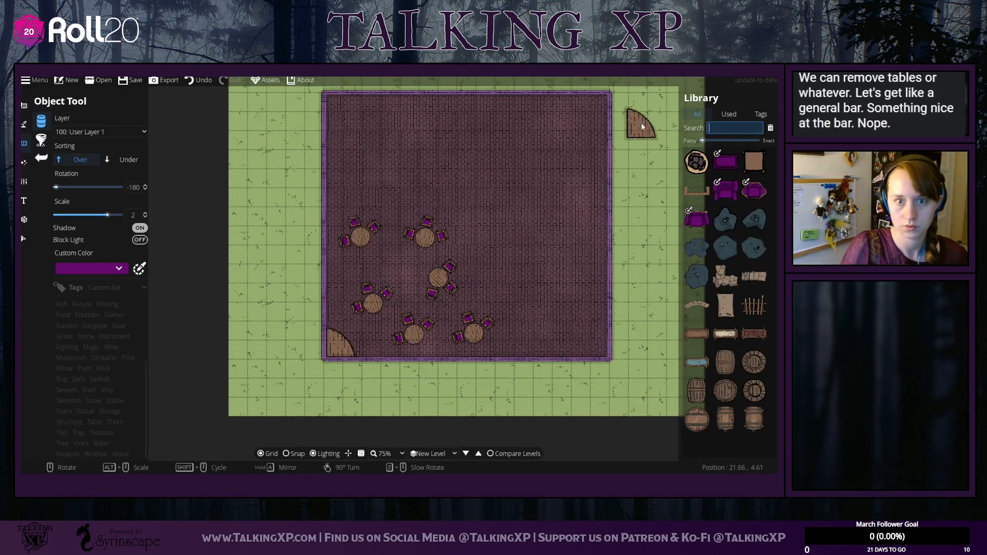
left_click(697, 190)
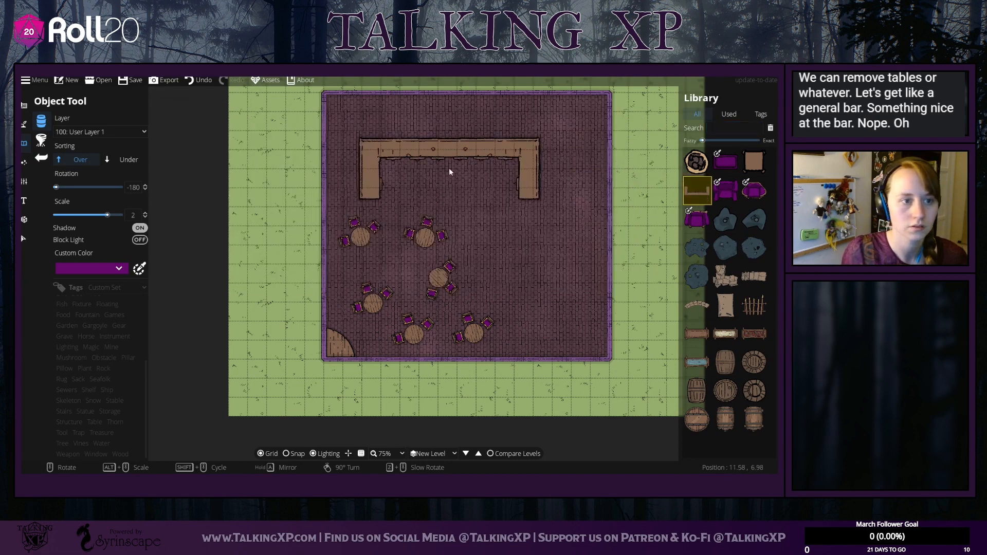
scroll(449, 170, "down", 4)
scroll(449, 168, "up", 17)
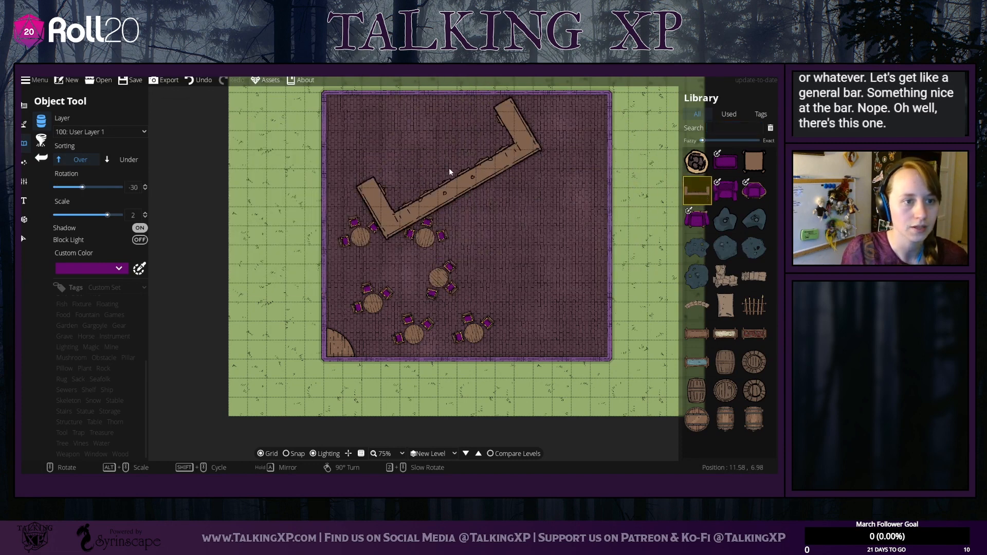
scroll(449, 168, "up", 3)
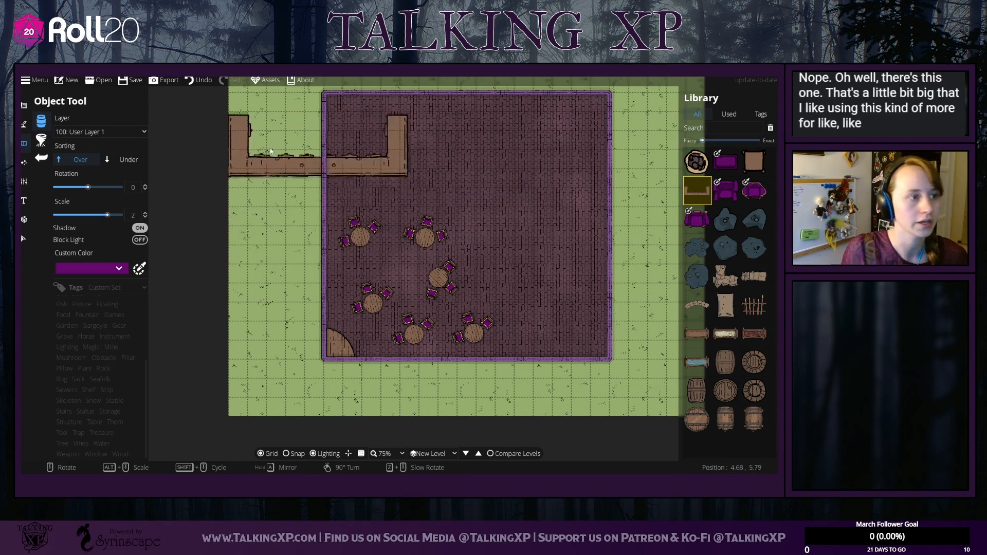
Step: Reduce the bar counter's scale to 1
left_click_drag(107, 215, 96, 217)
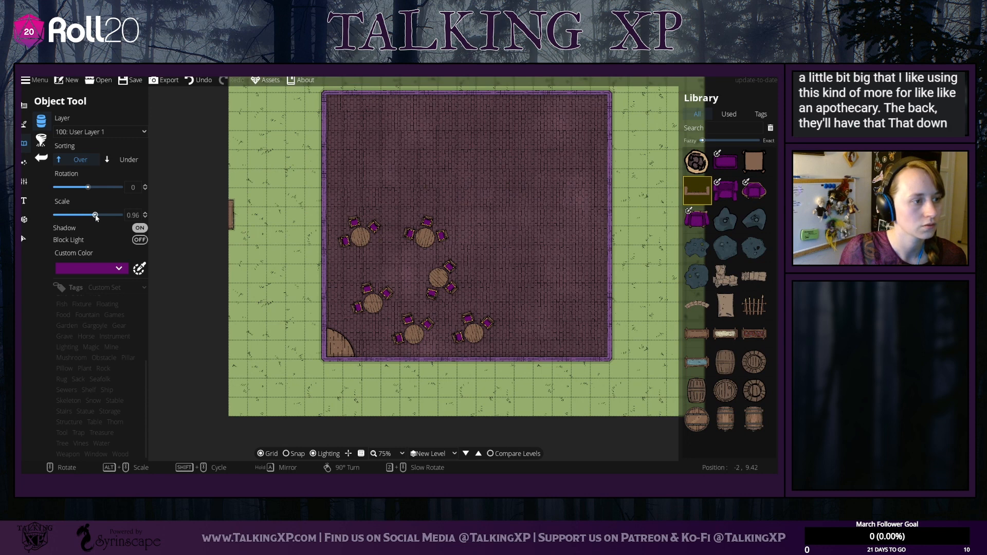
left_click(144, 215)
left_click(144, 215)
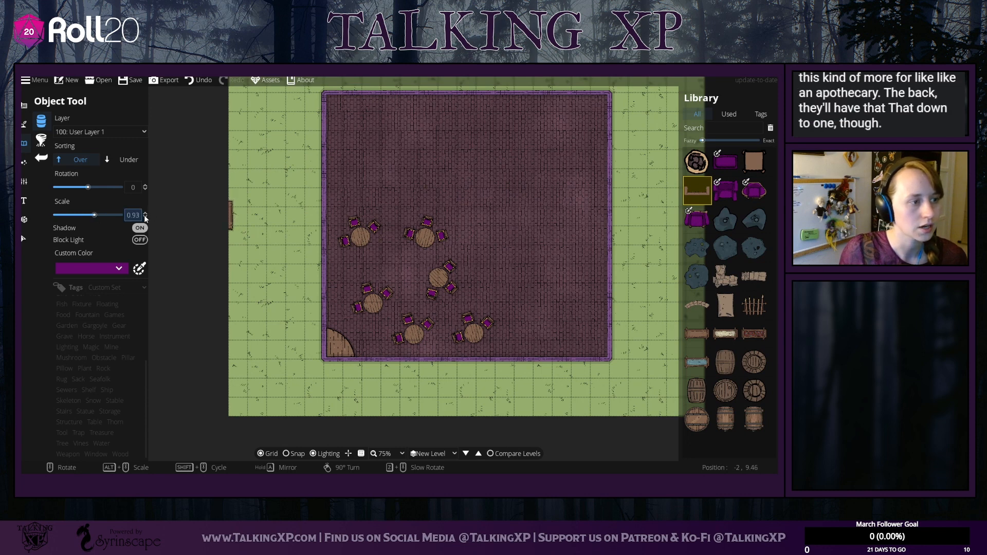
left_click(144, 213)
left_click(145, 212)
left_click(145, 212)
left_click(144, 213)
left_click(145, 212)
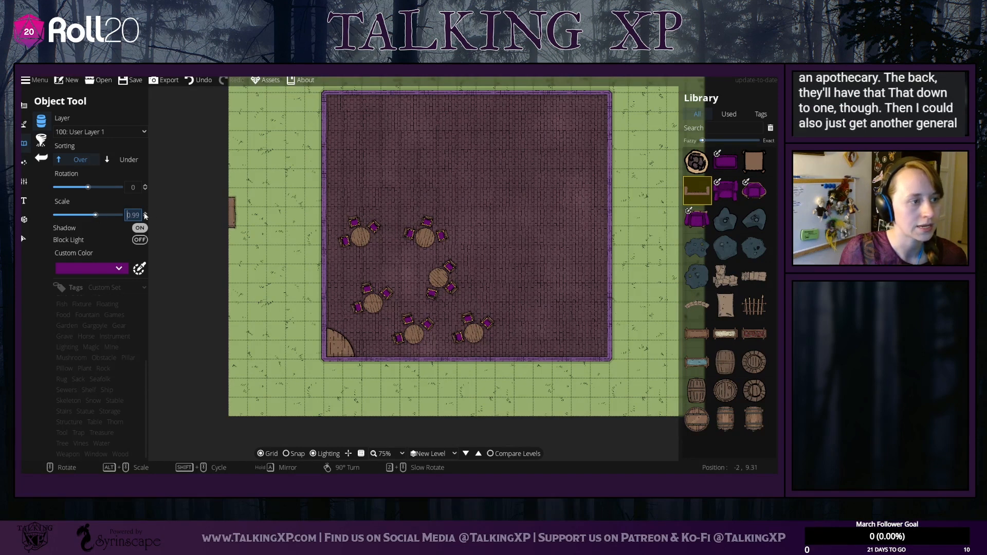
left_click(145, 212)
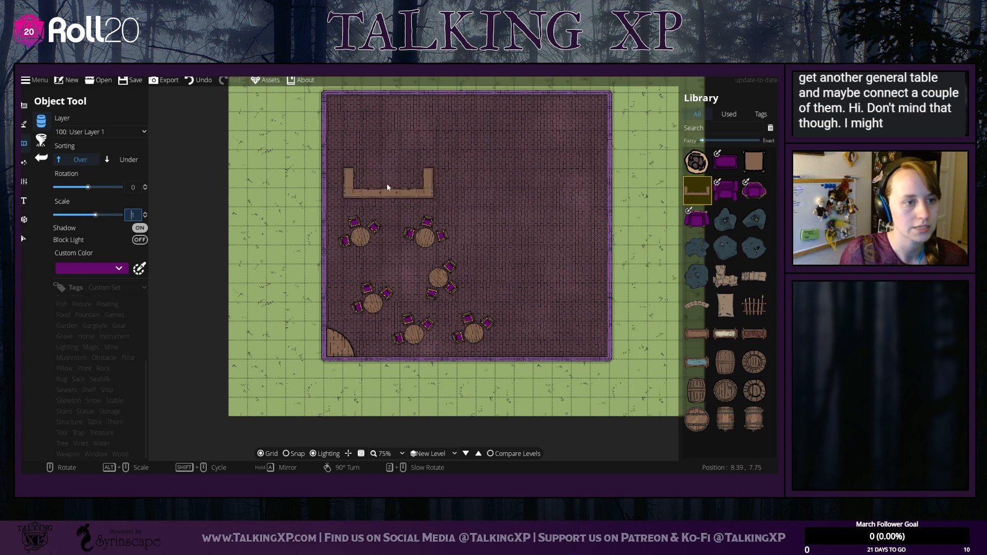
Step: Place the bar counter above the two uppermost table groups, and search the library for "bench" to choose a purple cushioned bench
left_click(403, 187)
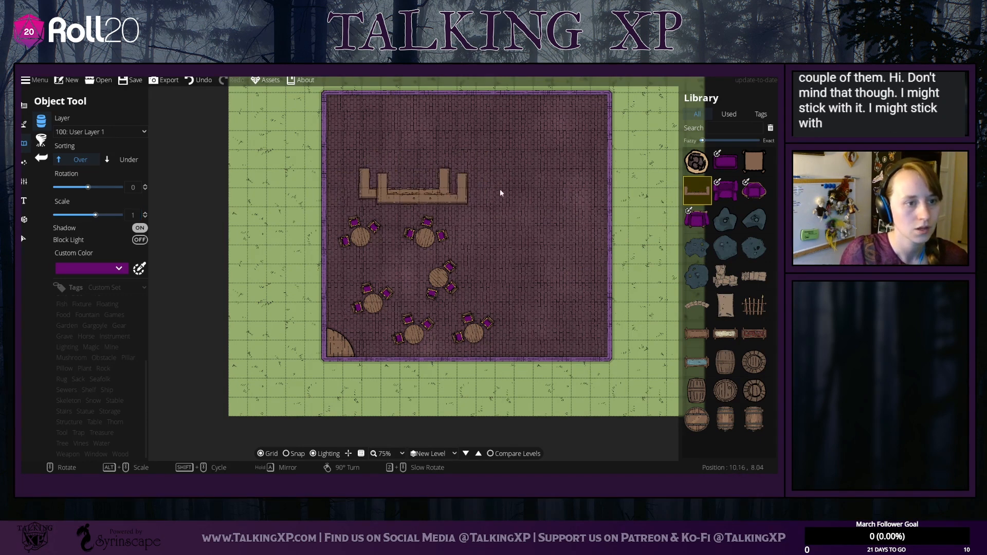
left_click(732, 129)
type("ben")
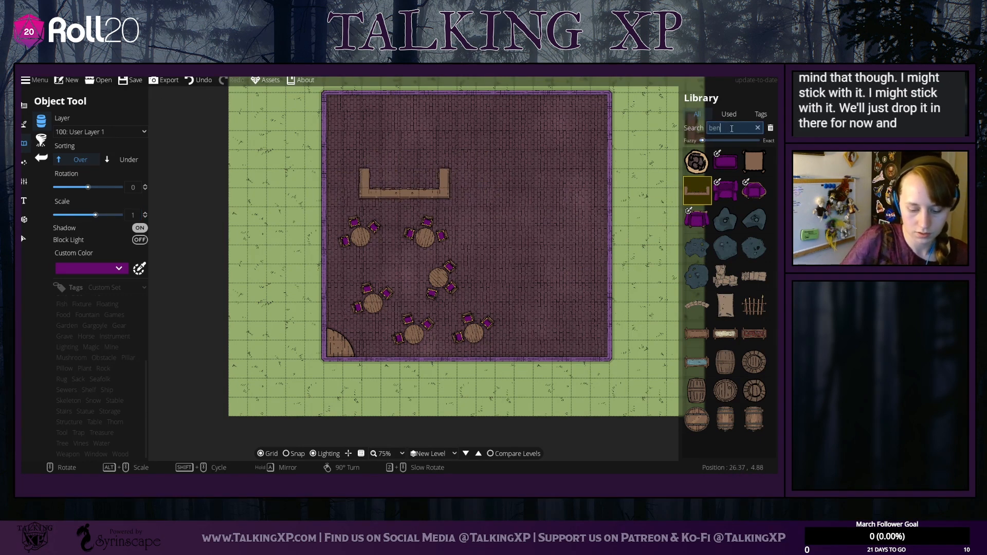
type("ch")
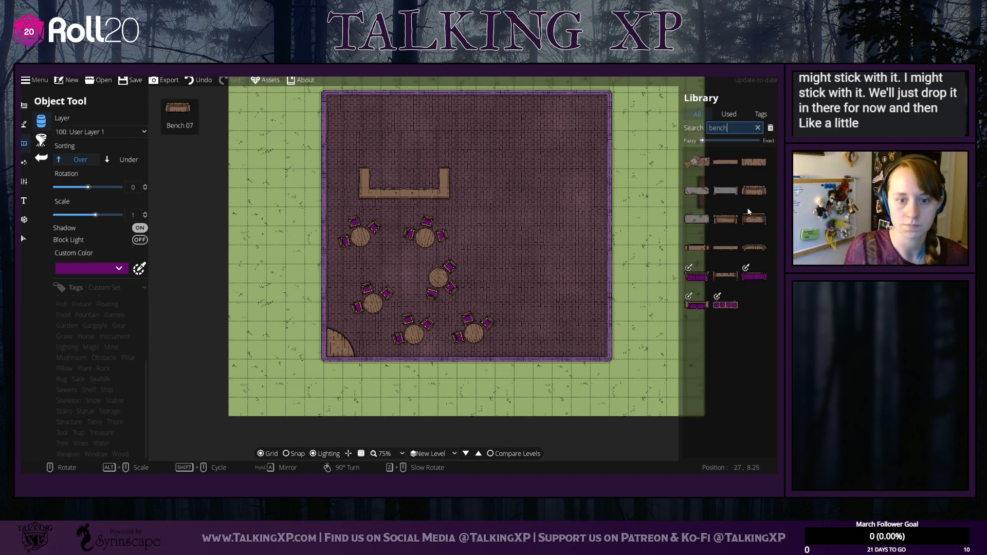
left_click(726, 306)
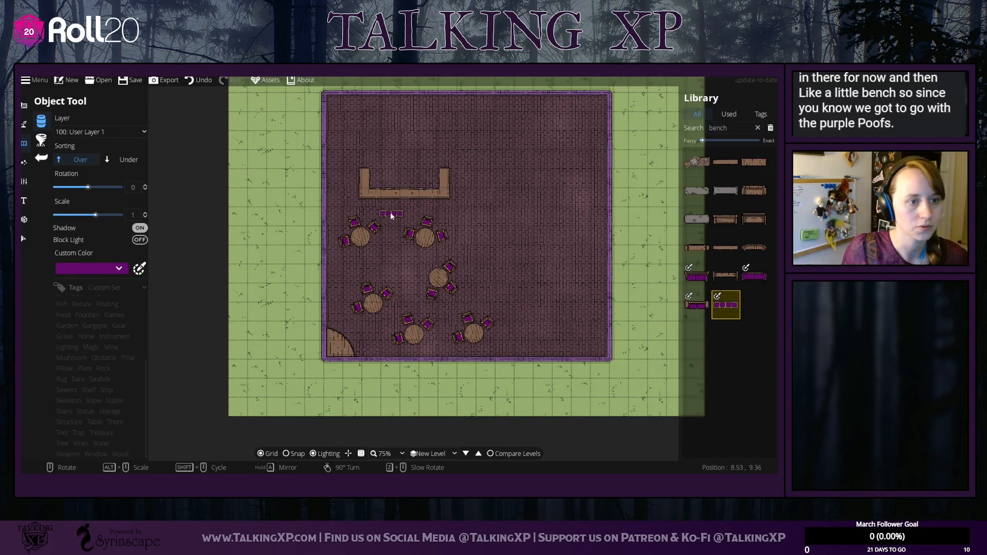
left_click(699, 307)
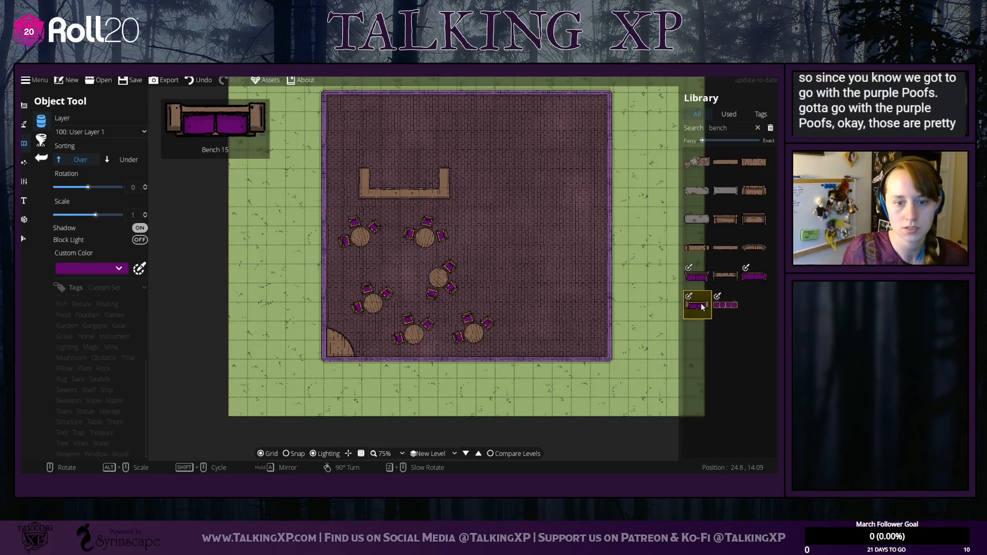
left_click(727, 306)
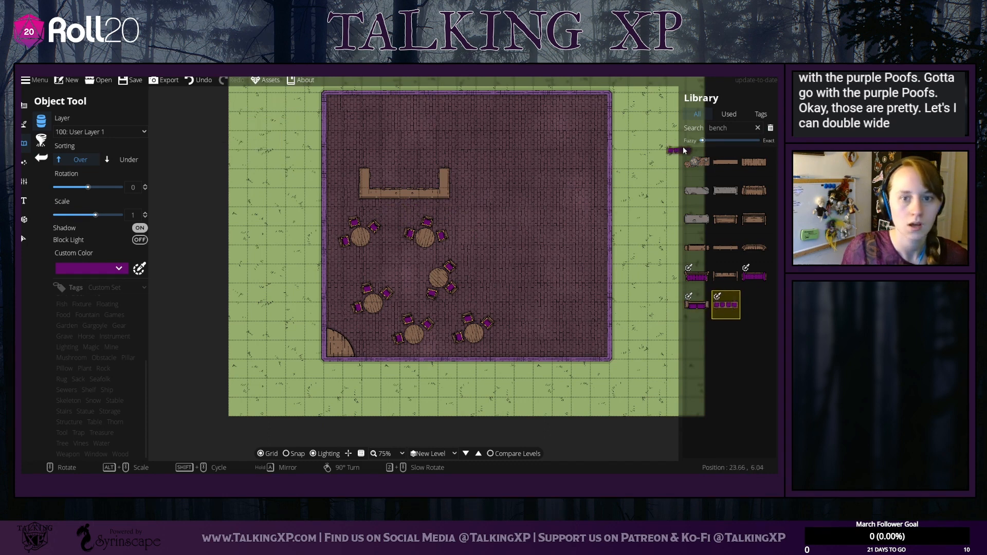
Step: Search the library for "stool" and "chair" and look through the seats for one that suits the bar
double_click(719, 128)
type("stool")
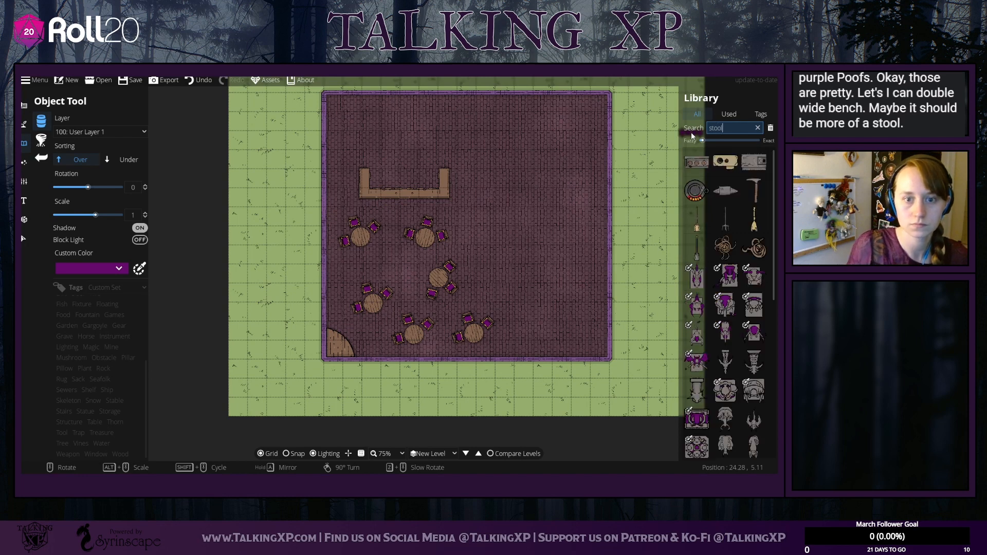
scroll(738, 293, "down", 5)
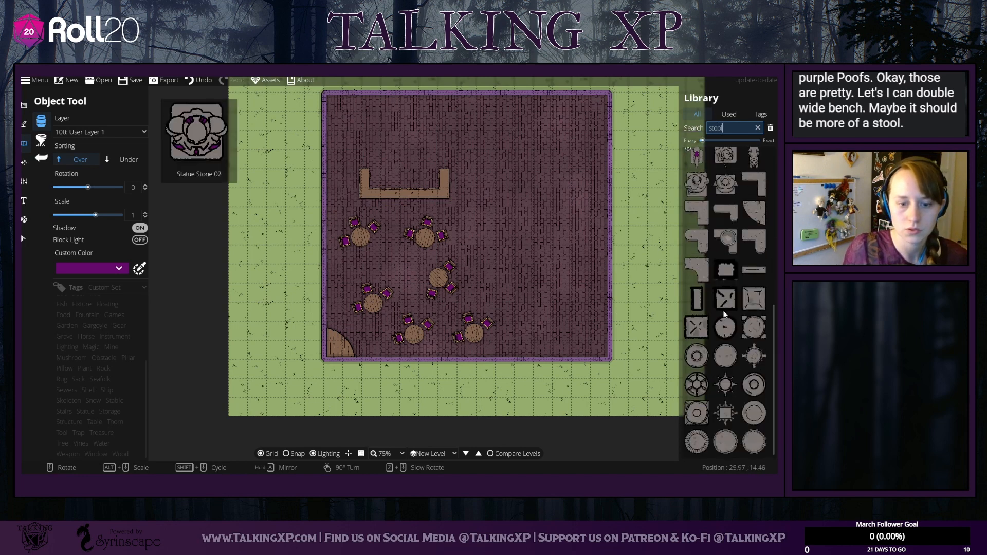
scroll(724, 315, "up", 6)
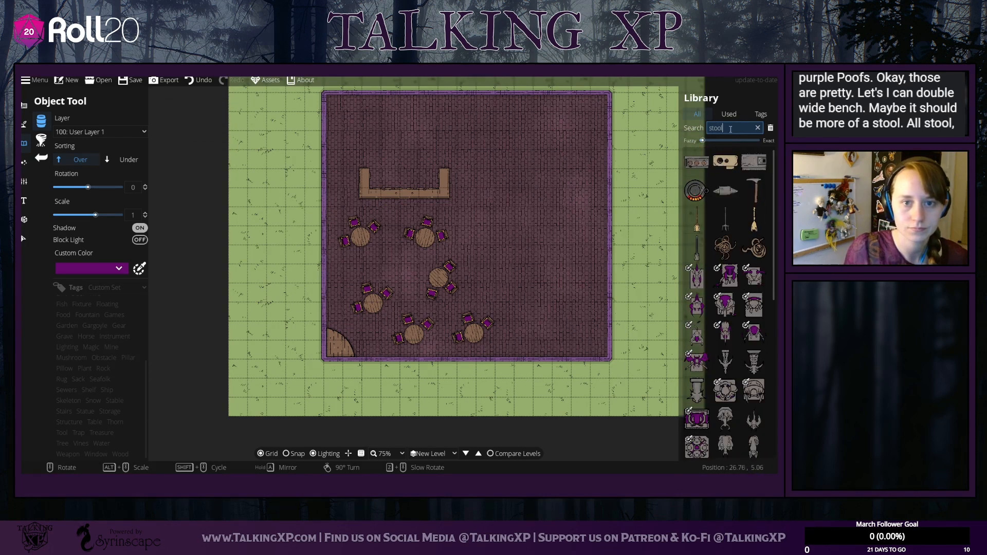
left_click_drag(730, 129, 698, 135)
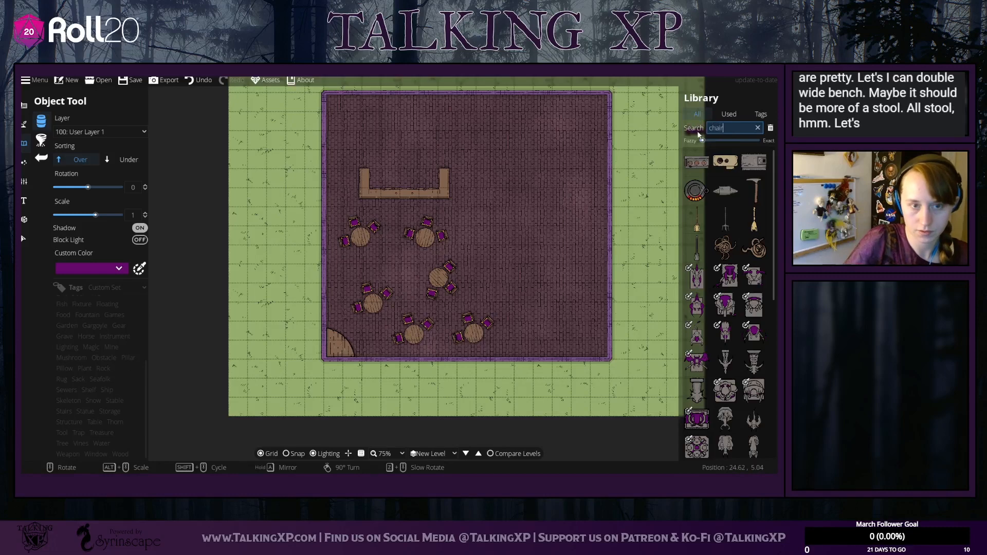
type("chair")
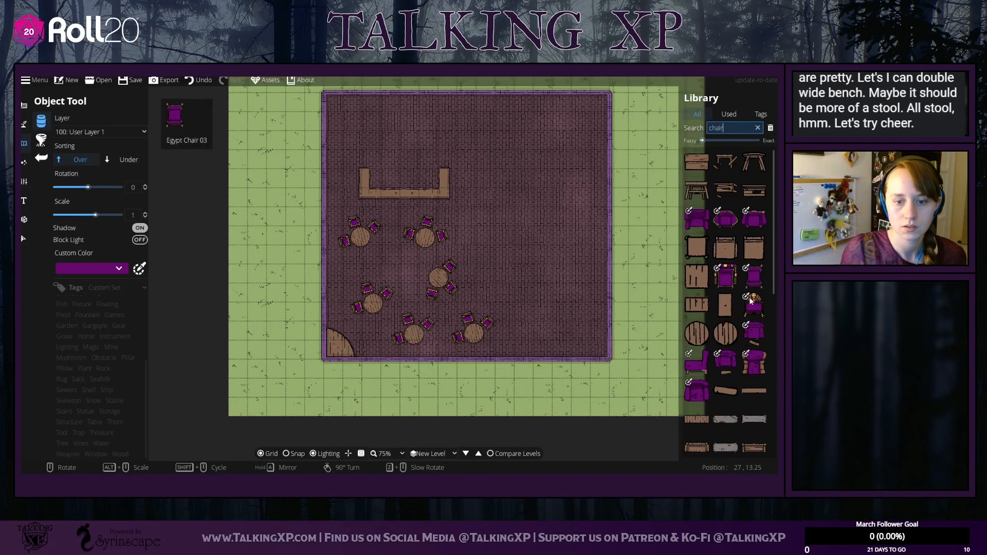
scroll(754, 335, "down", 5)
scroll(754, 335, "up", 5)
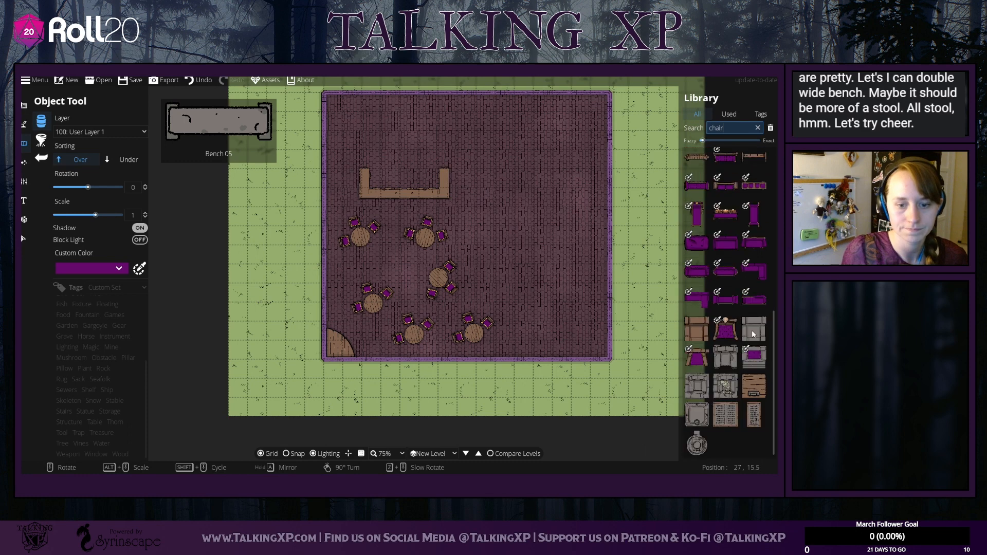
scroll(754, 335, "down", 5)
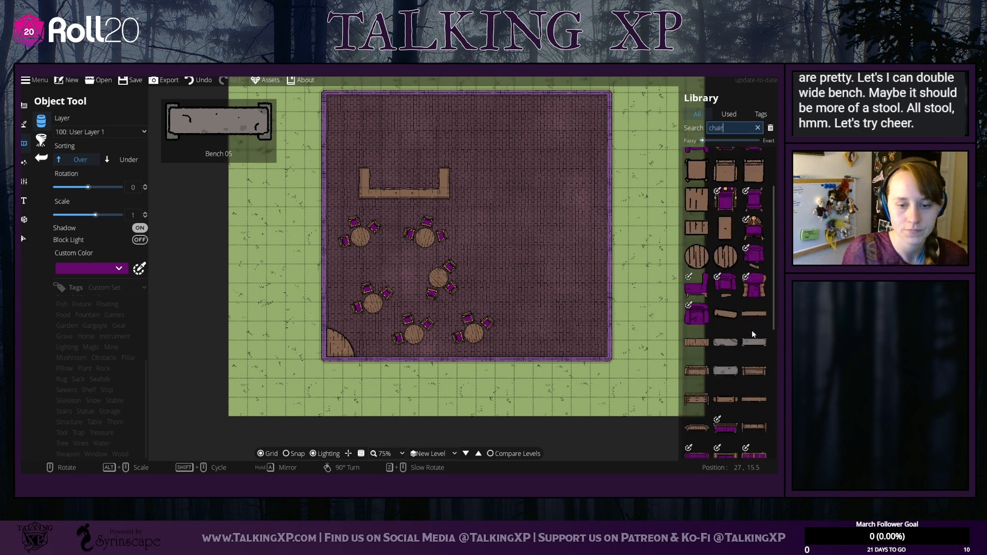
Step: Place the four-cushion purple bench against the room's right wall, rotated to -90 and scaled to 2
left_click(755, 379)
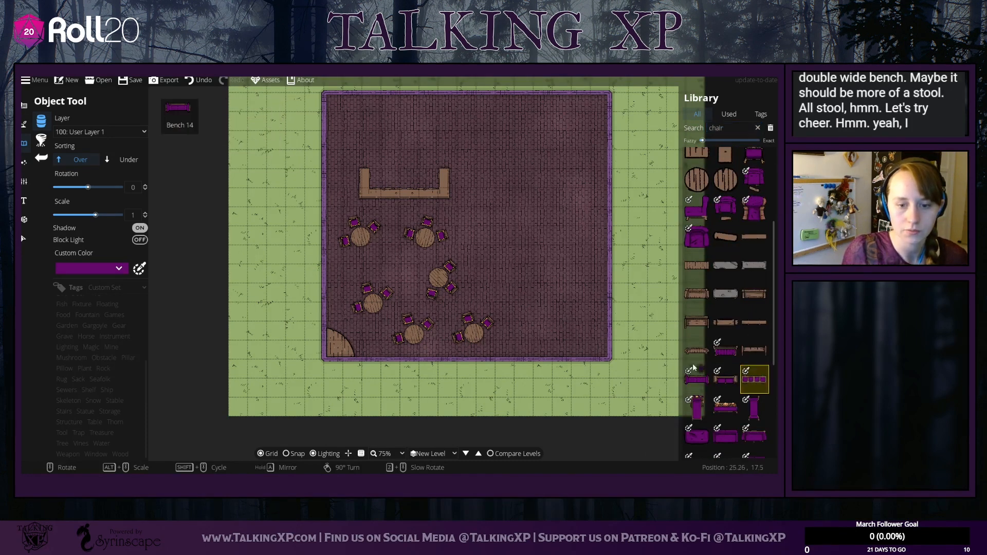
scroll(361, 280, "down", 5)
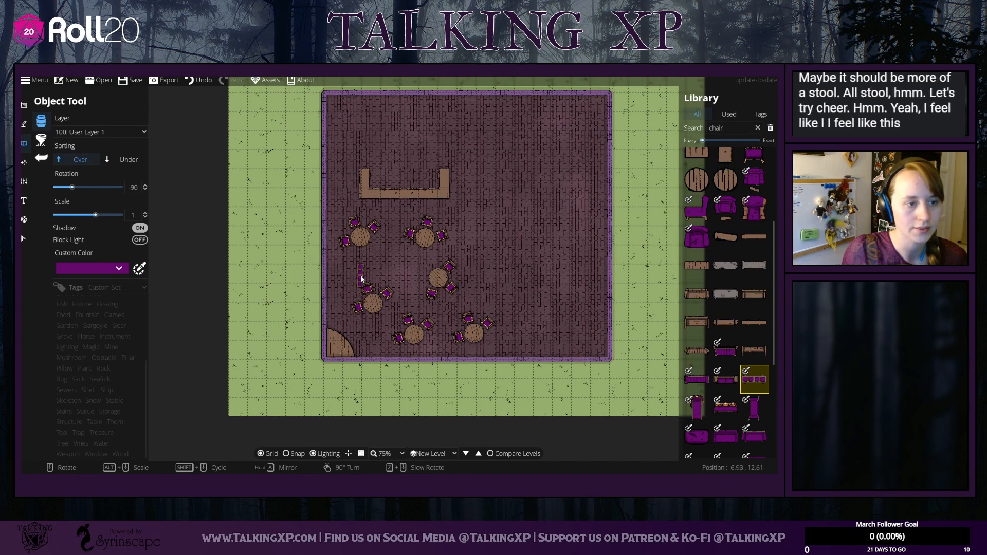
scroll(362, 279, "down", 1)
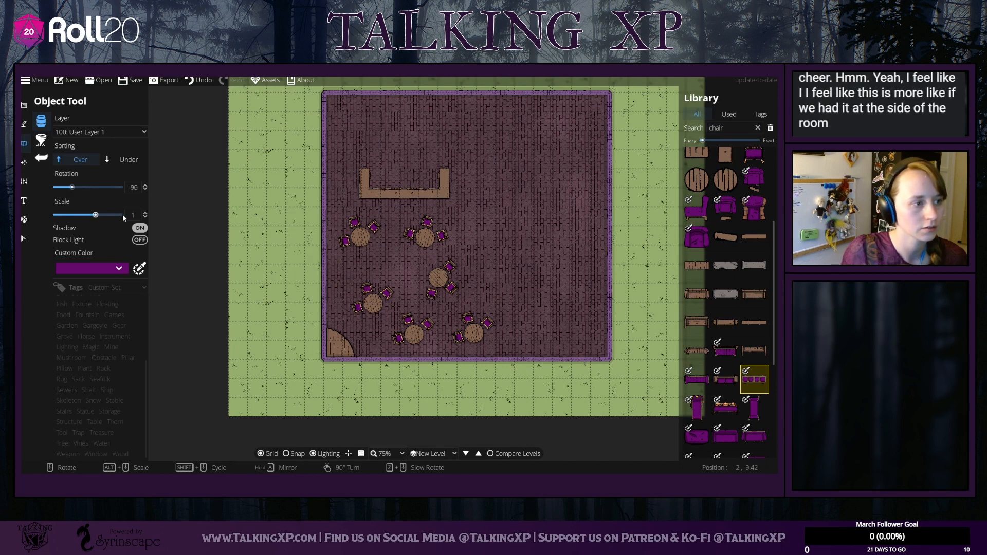
left_click(145, 213)
left_click(145, 212)
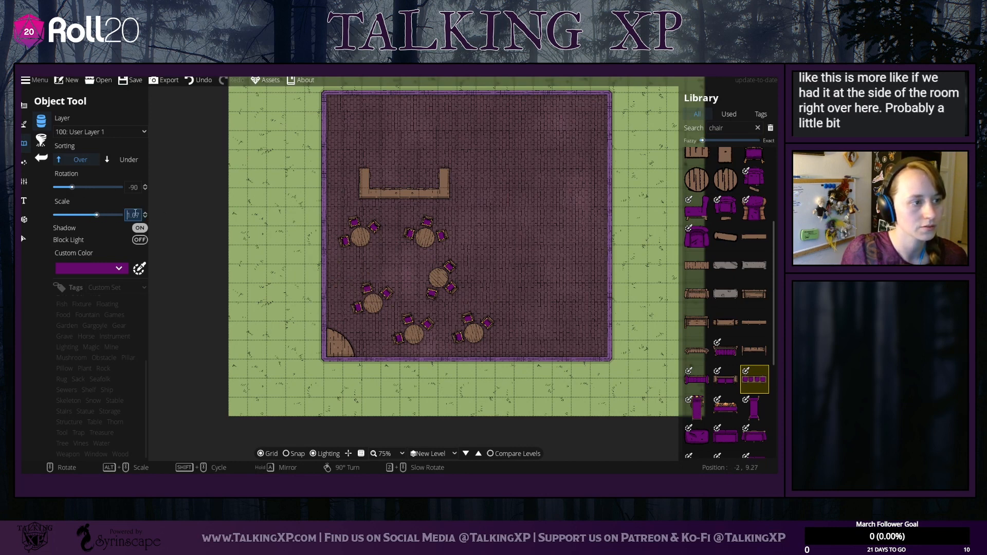
left_click_drag(136, 215, 109, 210)
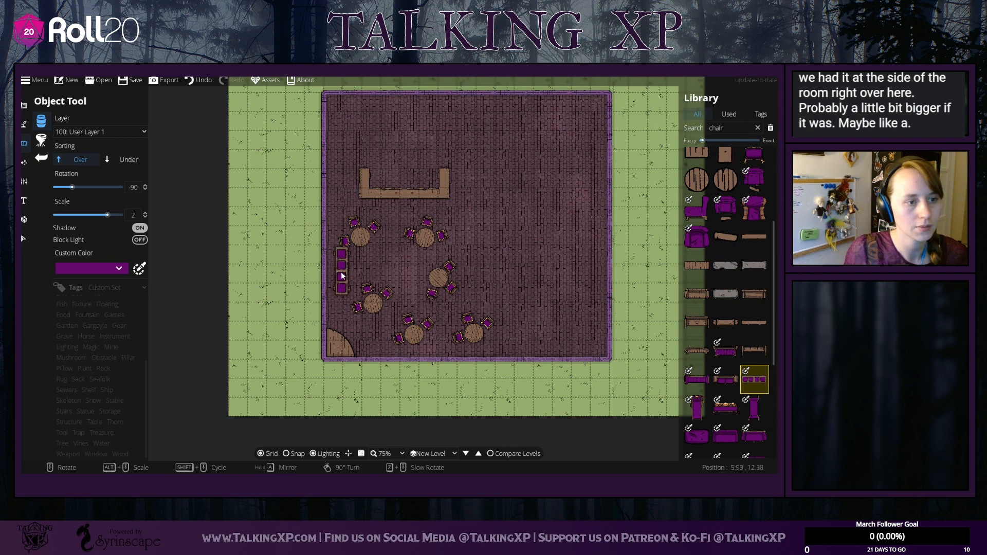
scroll(341, 280, "up", 1)
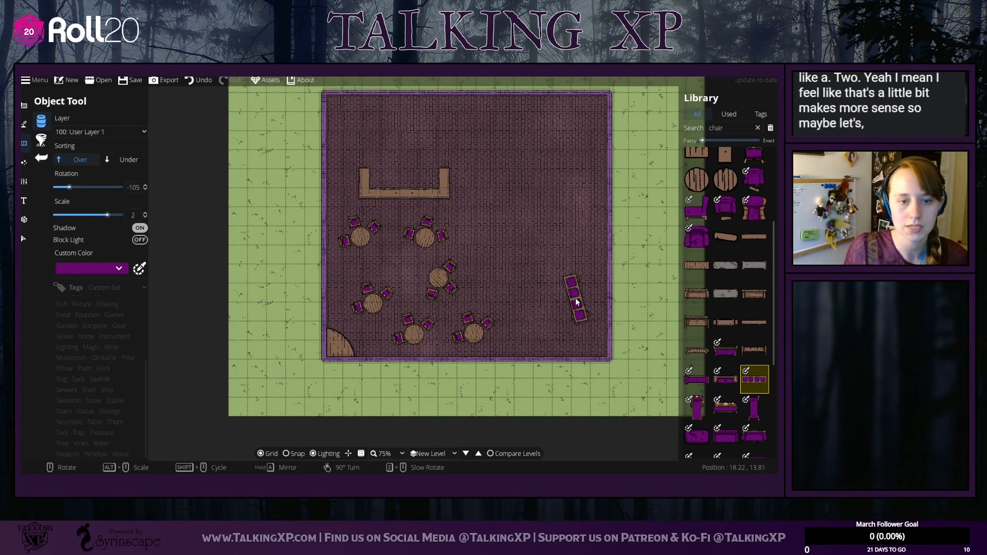
scroll(586, 296, "down", 1)
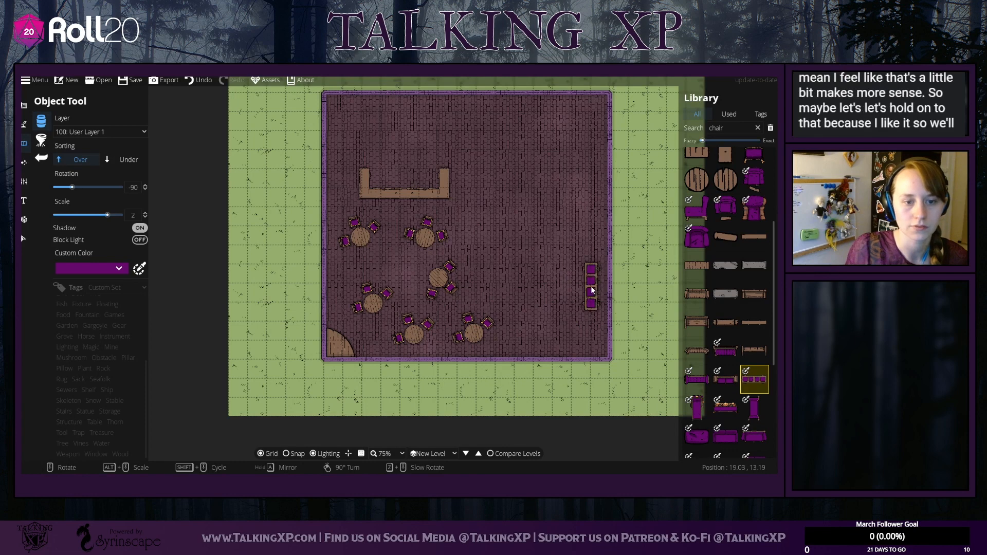
left_click(595, 291)
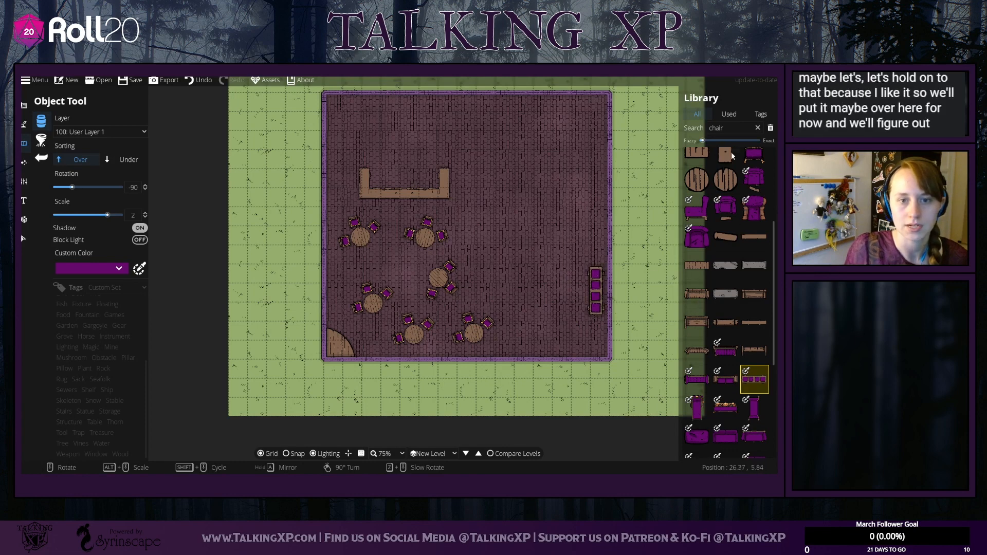
Step: Choose a round wooden chair as the bar seat and set the object scale to 1
left_click(726, 179)
left_click(132, 215)
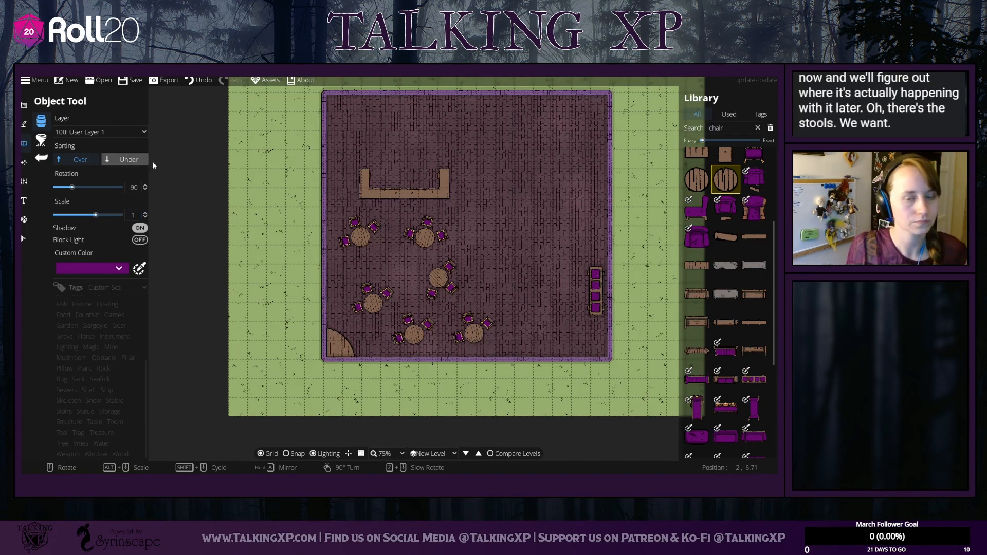
scroll(756, 275, "up", 1)
scroll(756, 274, "up", 1)
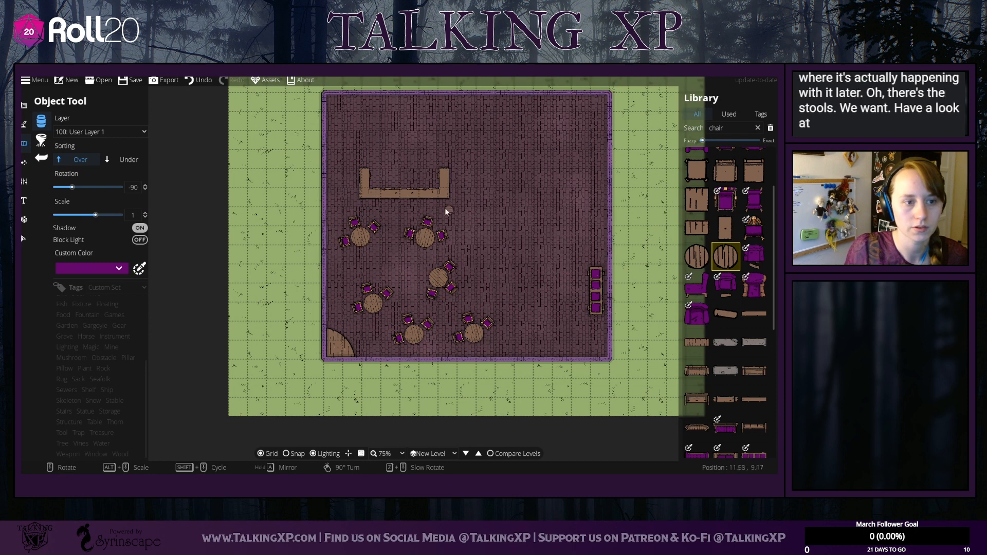
mouse_move(757, 219)
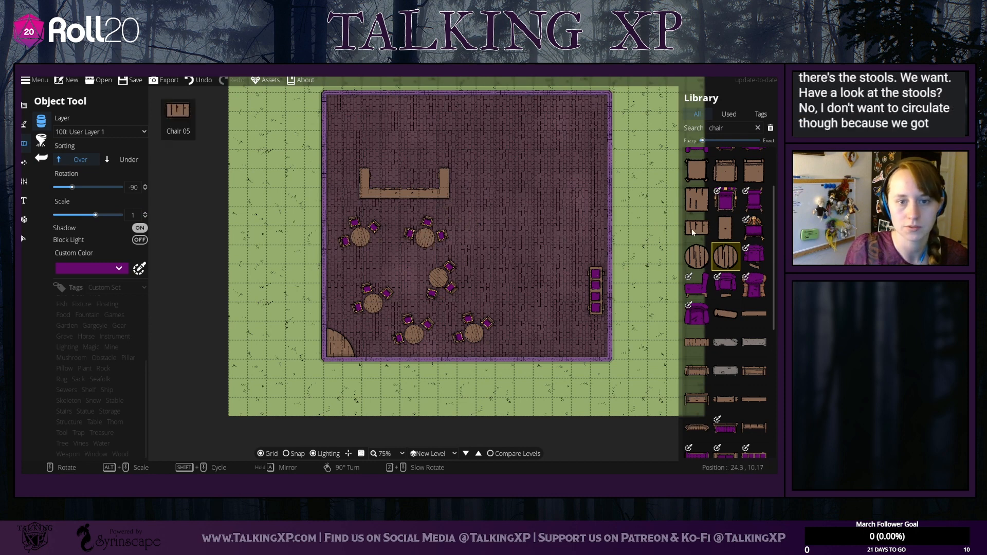
Step: Place three wooden plank chairs of two styles, including Chair 05, along the bar counter's front at rotation -180 with shadows off
left_click(697, 227)
scroll(439, 211, "down", 1)
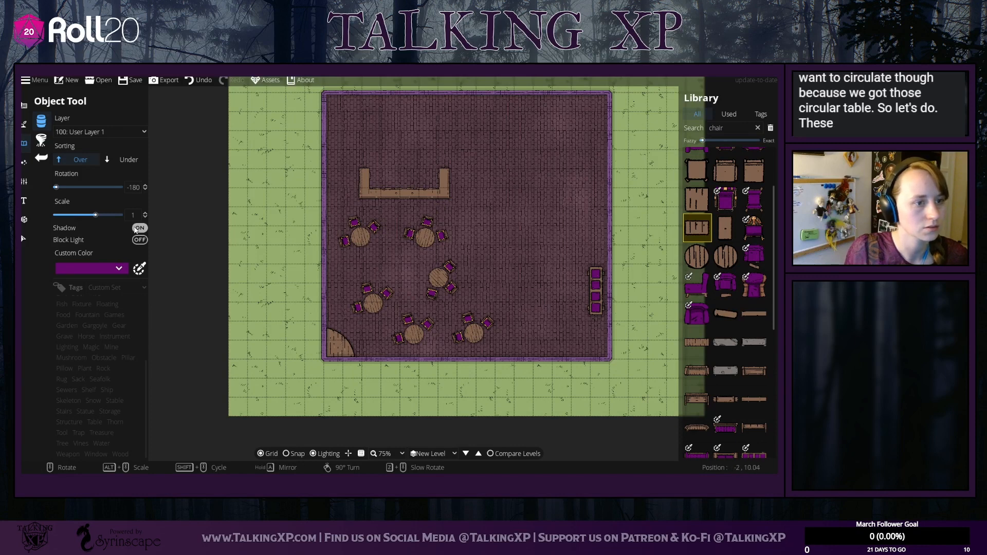
left_click(139, 228)
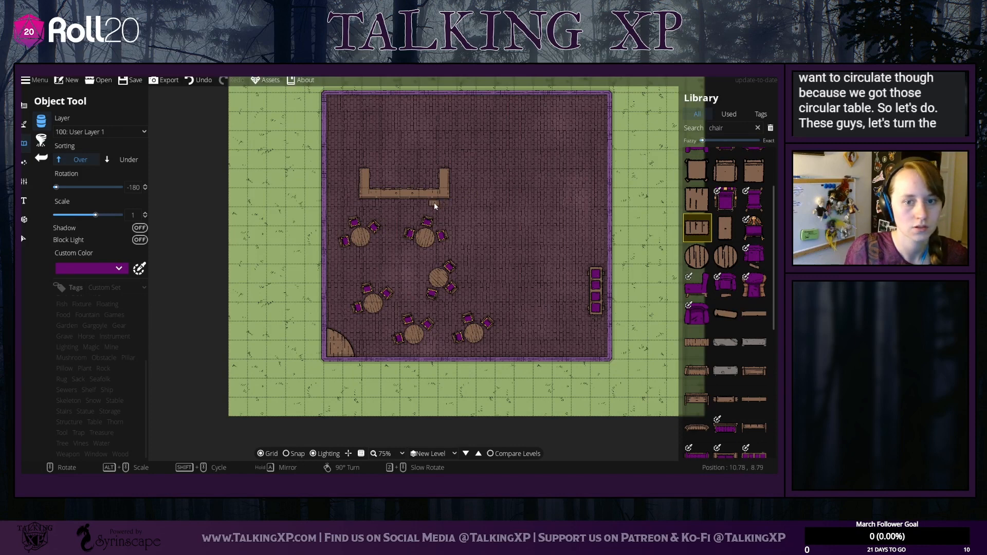
left_click(698, 200)
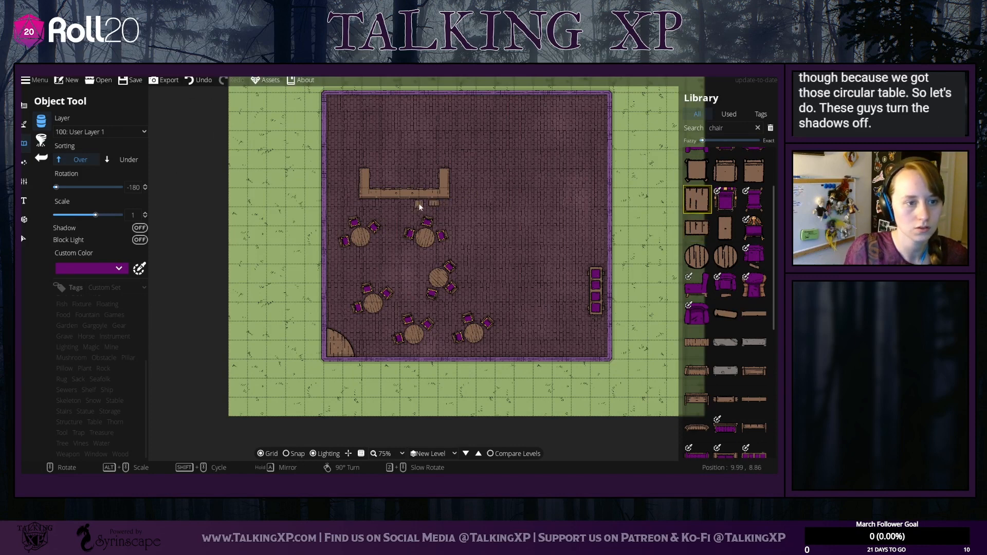
left_click(697, 228)
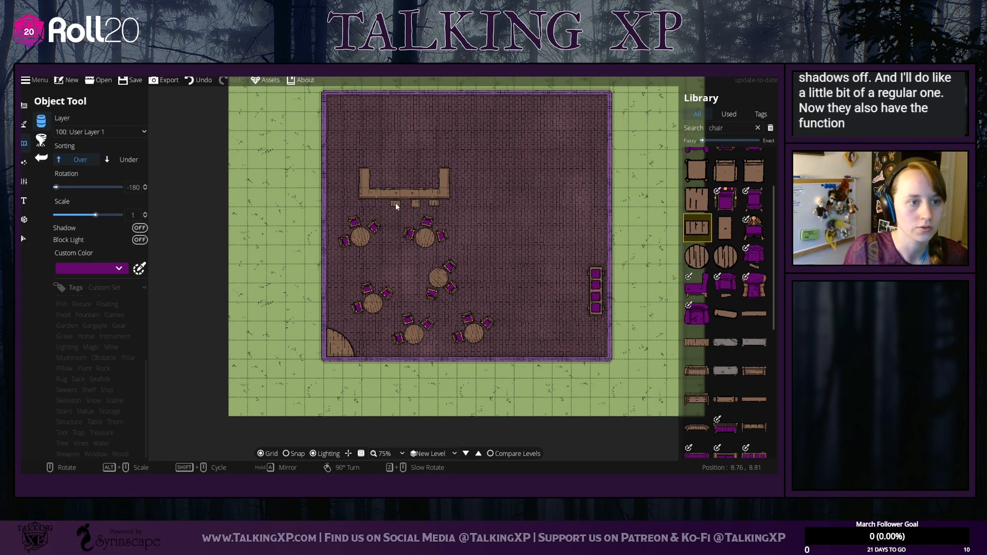
Step: Switch to the Scatter Tool and choose Chair 05 together with the two neighbouring rectangular wooden chairs as its objects
left_click(42, 142)
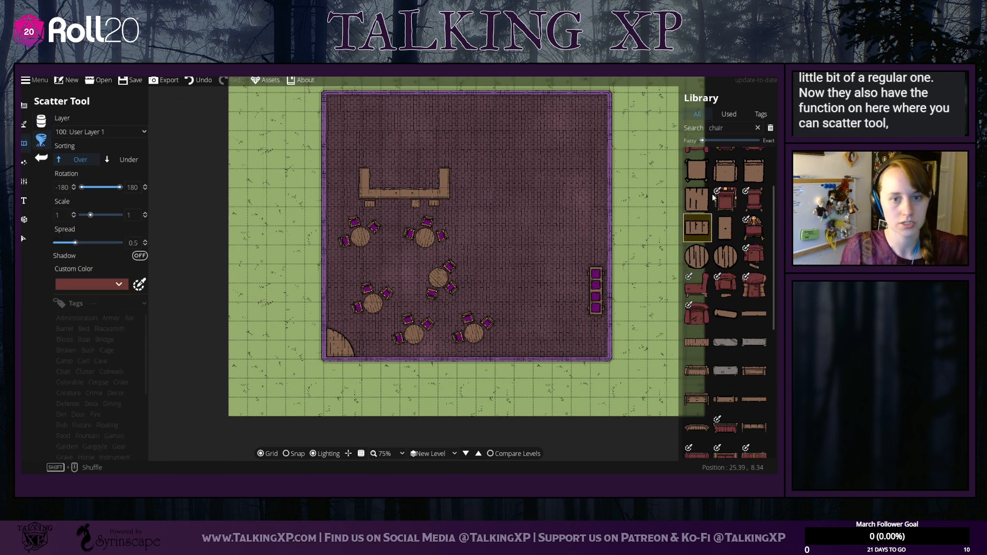
left_click(698, 199)
left_click(700, 231, "shift")
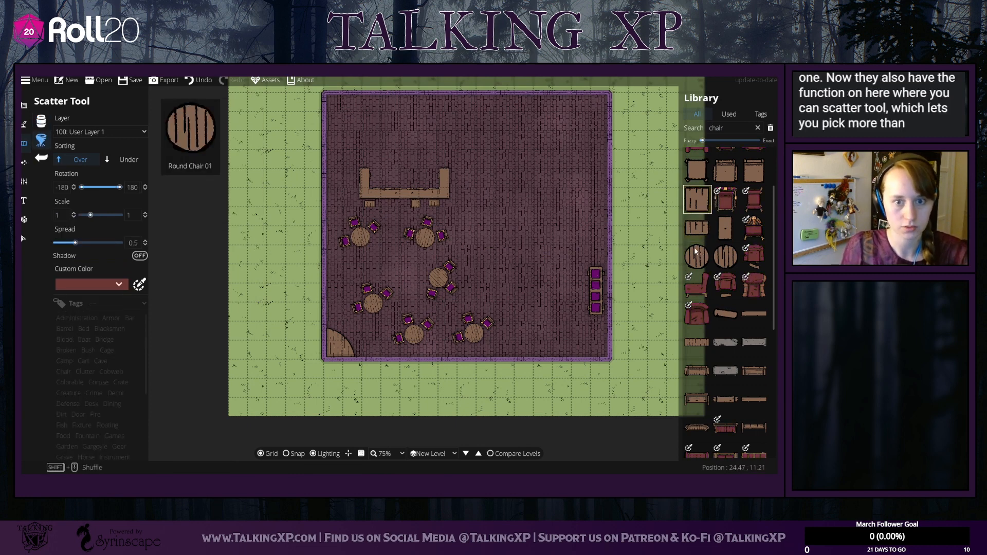
left_click(698, 202)
left_click(725, 229)
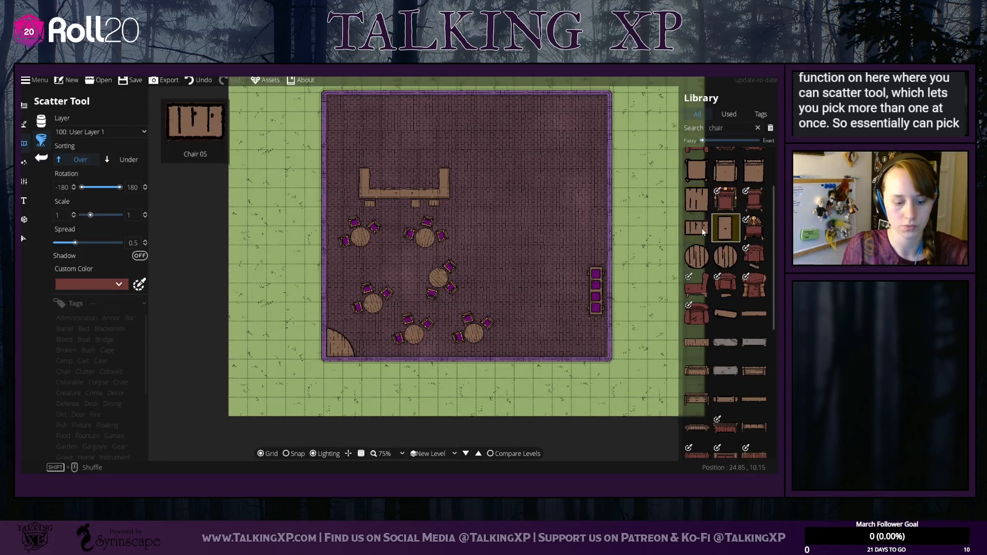
left_click(703, 232)
left_click(699, 208)
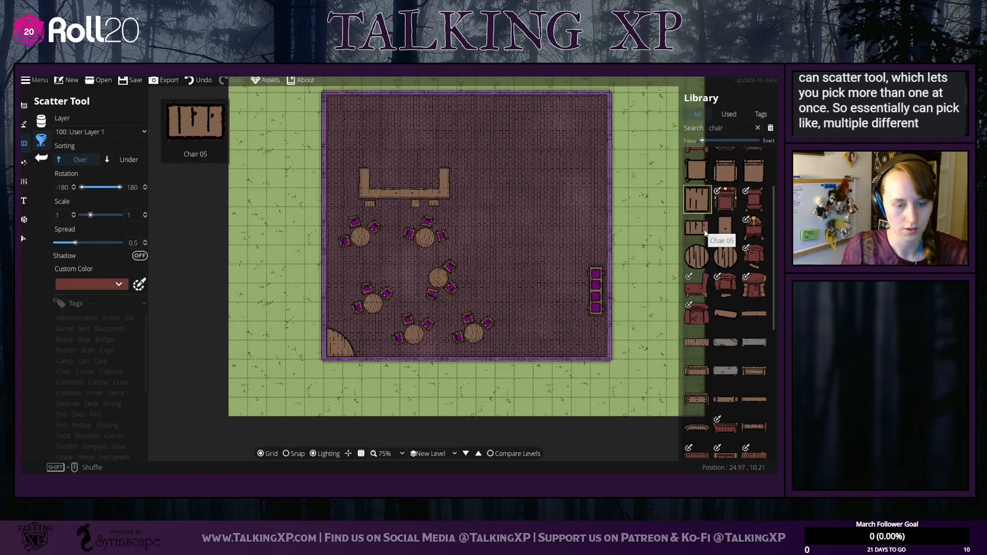
left_click(704, 234, "ctrl")
left_click(725, 229, "ctrl")
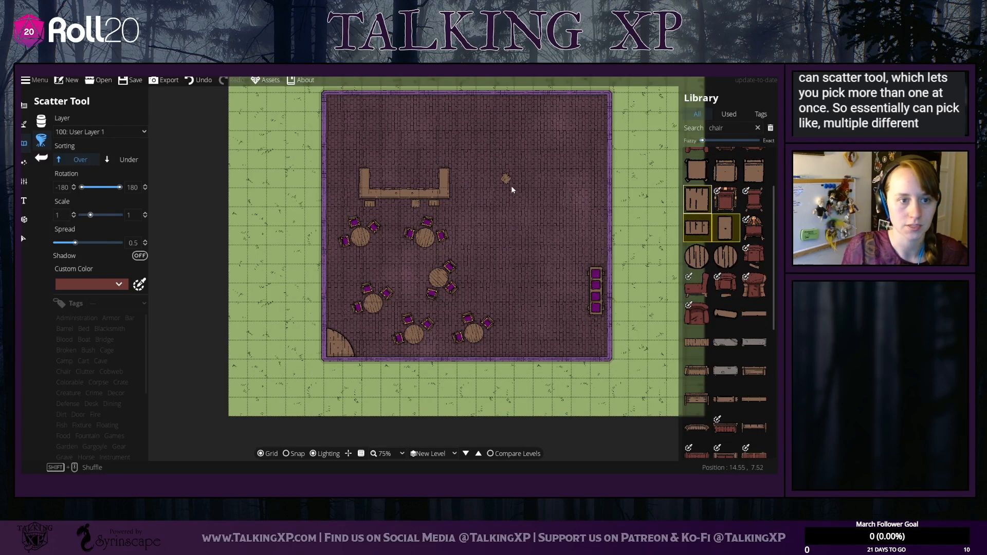
Step: Scatter six random wooden chairs across the open floor to the right of the bar counter
left_click(511, 187)
left_click(523, 196)
left_click(529, 176)
left_click(537, 196)
left_click(548, 171)
left_click(505, 213)
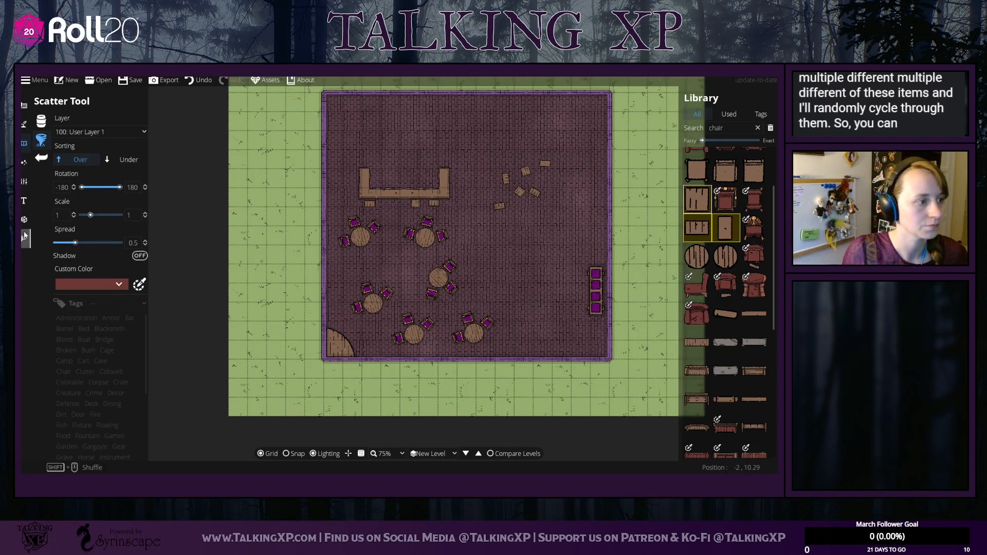
Step: Move the scattered chair furthest up and right into the gap between the stools along the bar counter's front
key("v")
left_click_drag(480, 148, 565, 232)
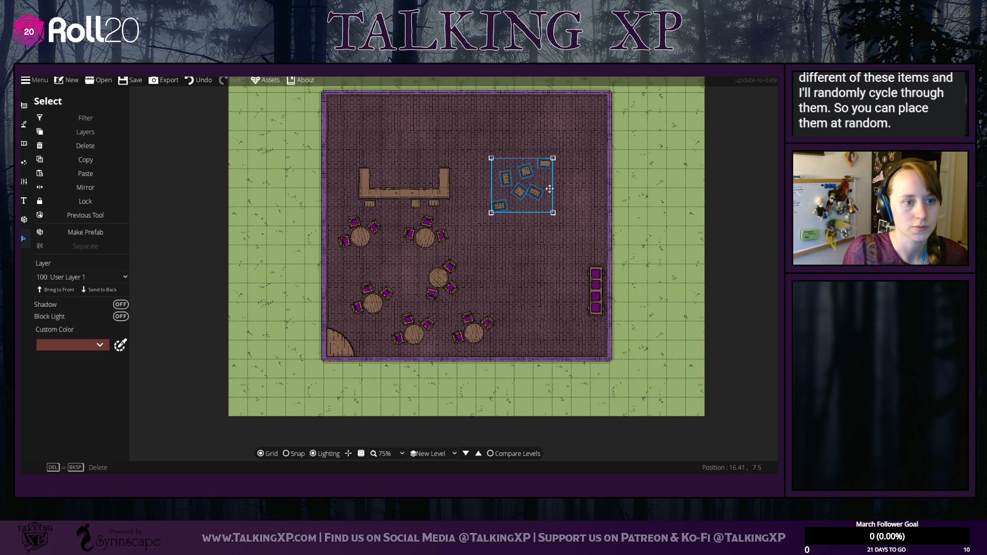
left_click(568, 206)
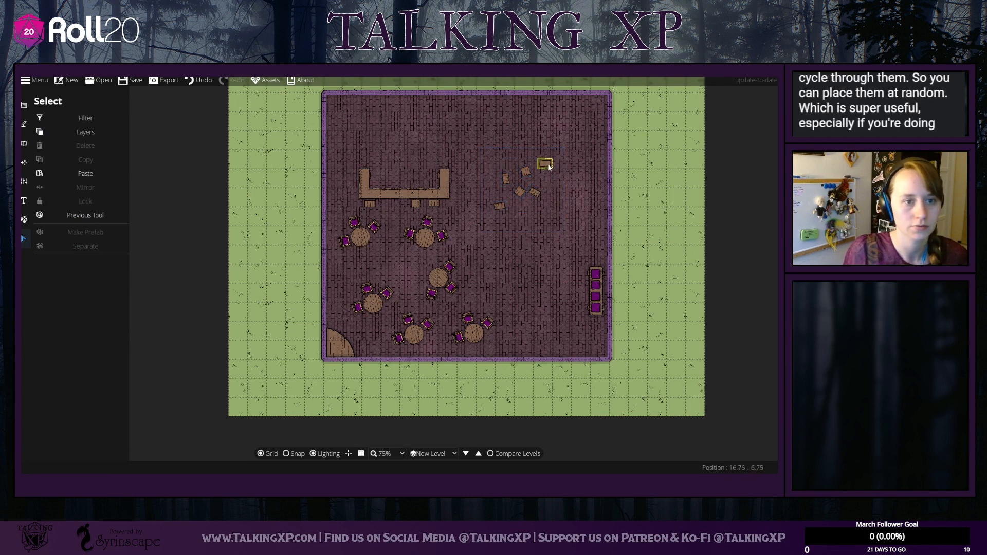
left_click_drag(544, 164, 400, 207)
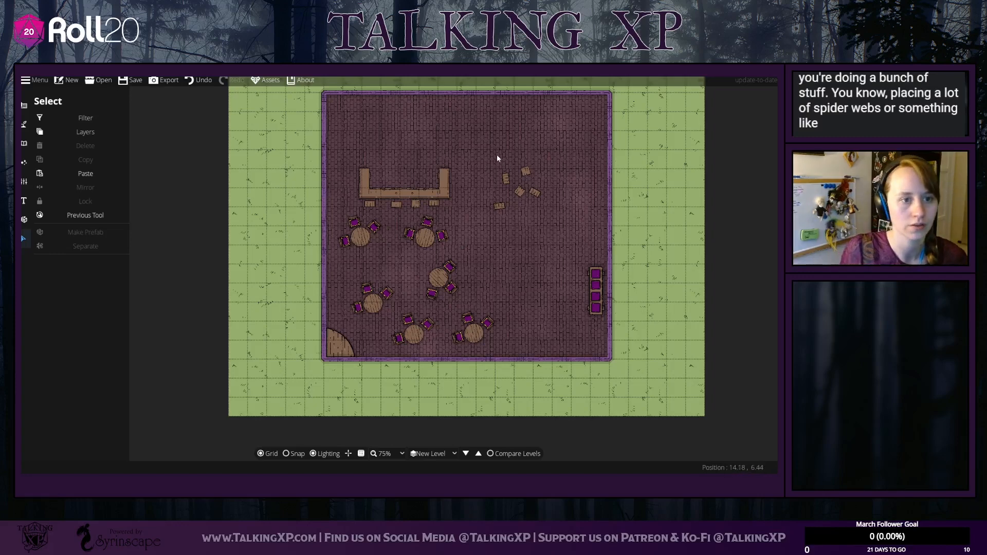
left_click_drag(549, 220, 551, 218)
left_click(564, 201)
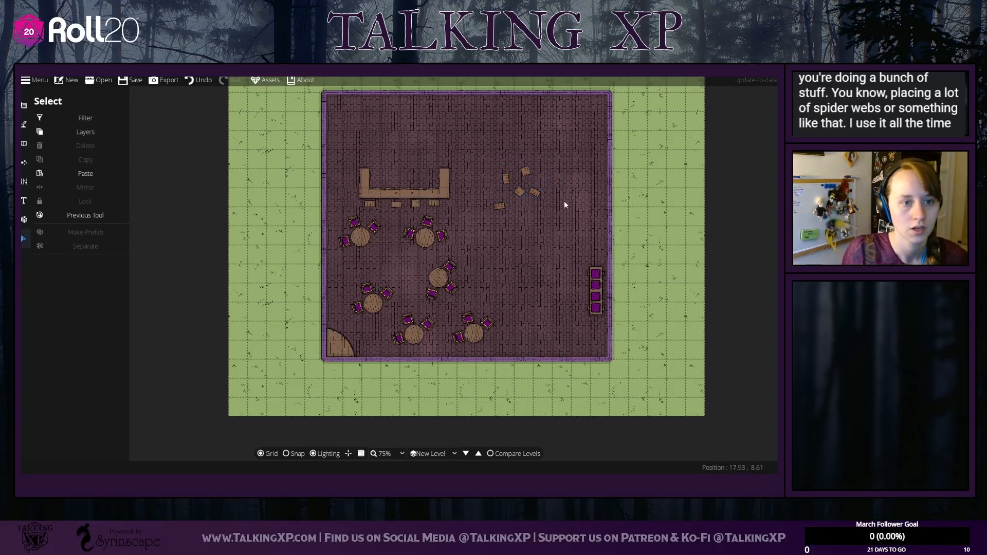
Step: Move one angled scattered chair beside the bar counter's right end and delete the four remaining scattered chairs
left_click(536, 193)
left_click_drag(462, 193, 351, 200)
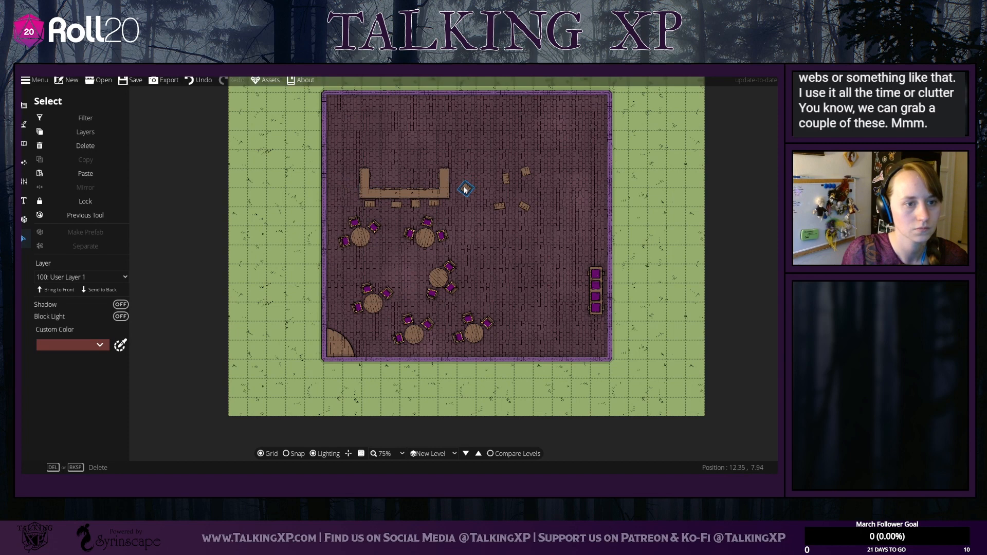
left_click_drag(486, 150, 562, 239)
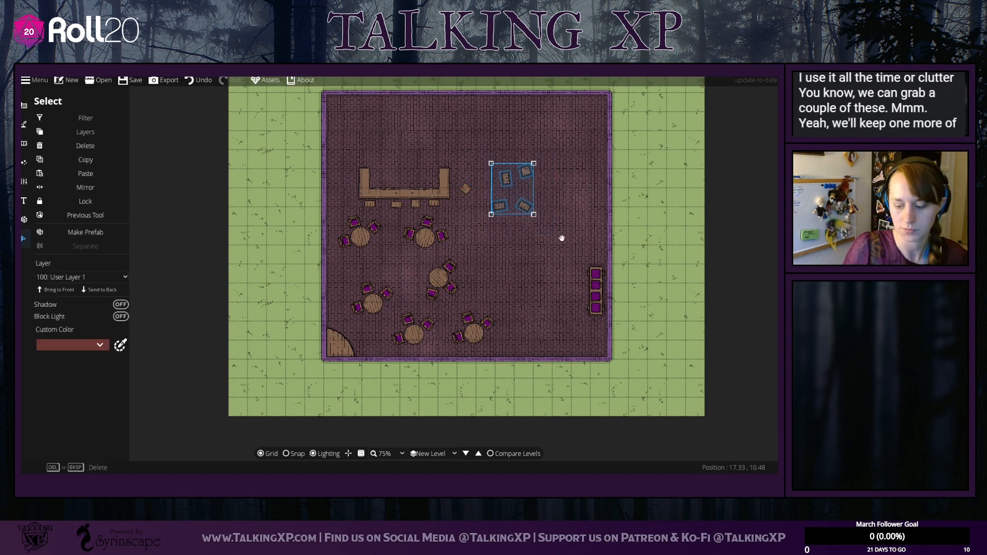
key("Delete")
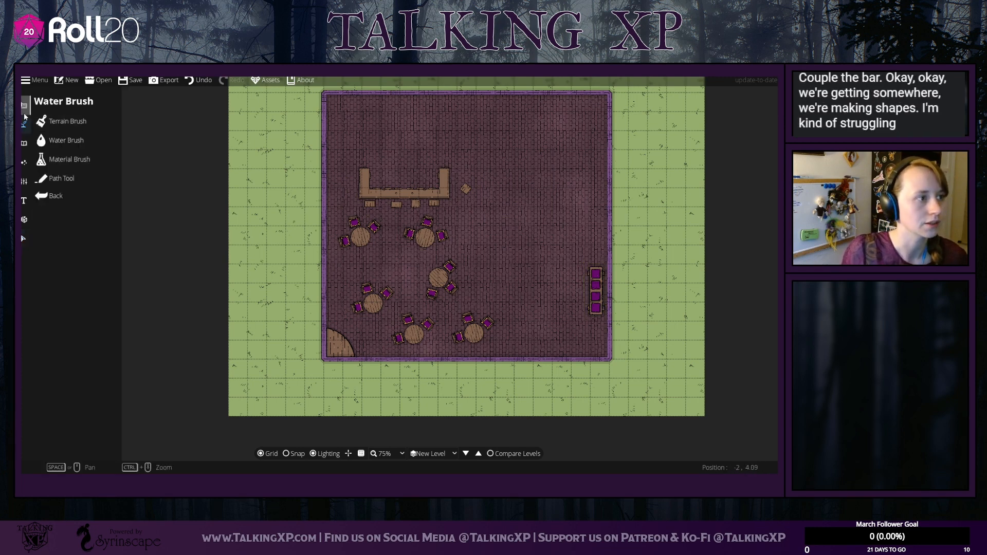
left_click(63, 124)
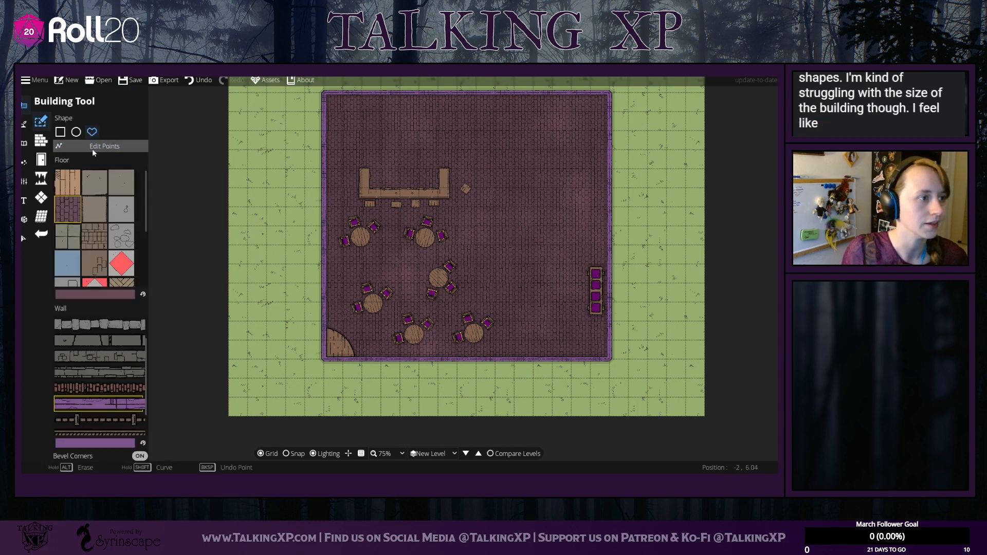
left_click(333, 305)
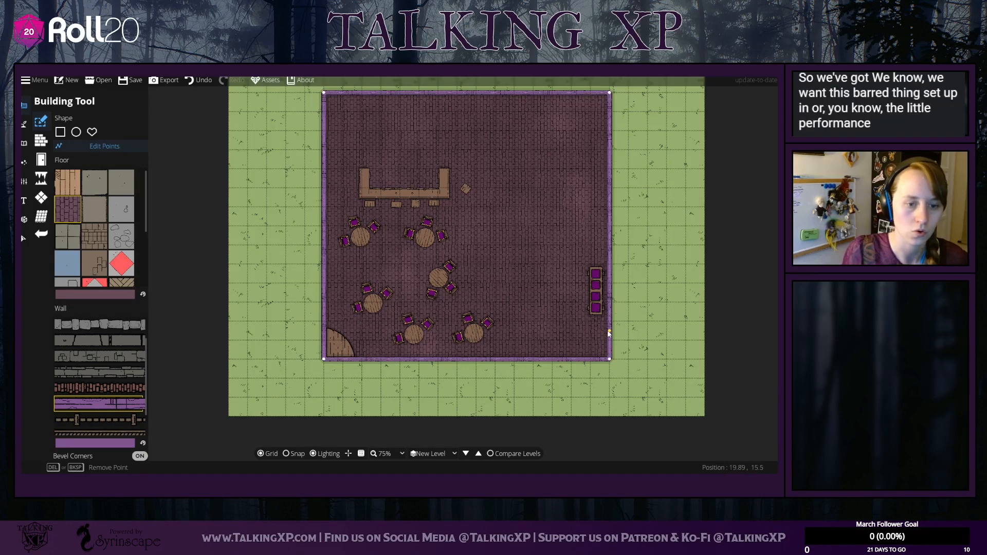
Step: Turn the quarter-round stage, move it up the left wall to below the bar, and shift the two upper table groups onto the grass outside
left_click(23, 238)
left_click(350, 335)
scroll(350, 336, "down", 6)
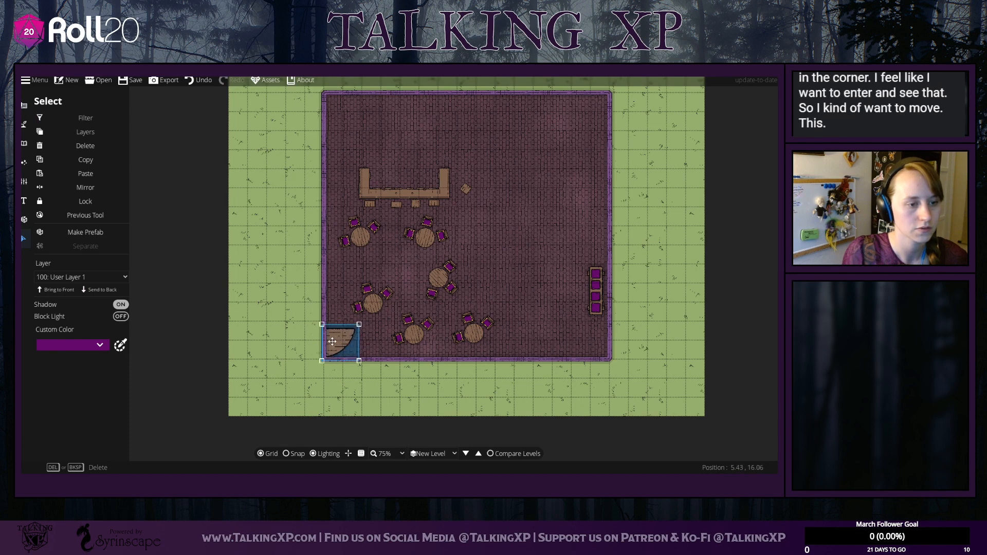
left_click_drag(332, 342, 271, 287)
left_click(544, 242)
left_click(489, 262)
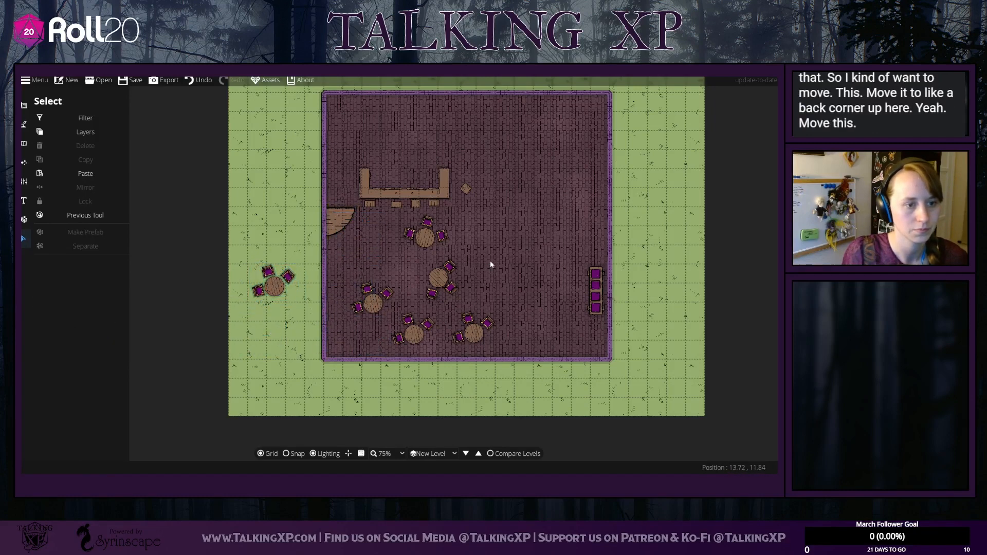
left_click_drag(443, 230, 277, 335)
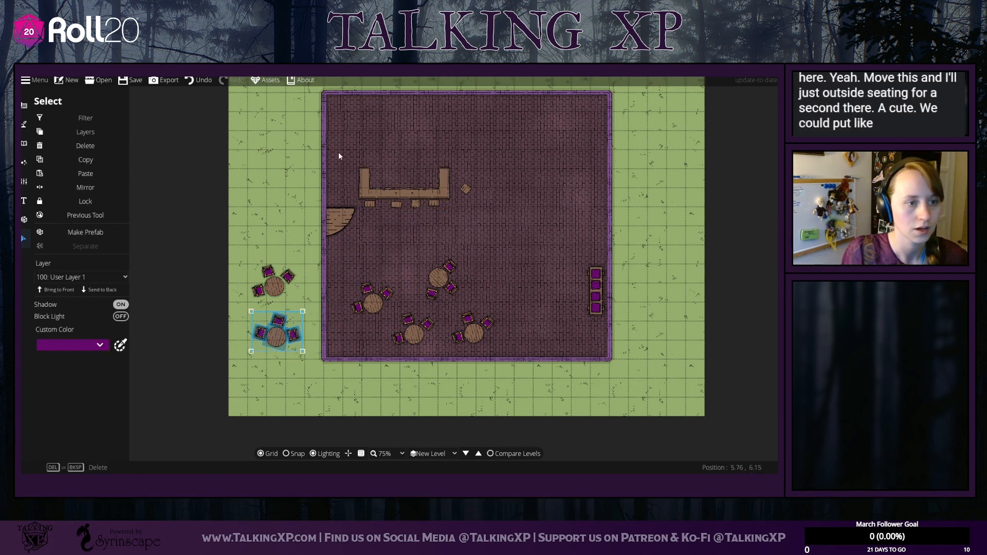
Step: Move the bar counter, its stools and the loose chair together about 2.5 squares to the right
left_click_drag(338, 153, 504, 211)
left_click_drag(435, 194, 483, 193)
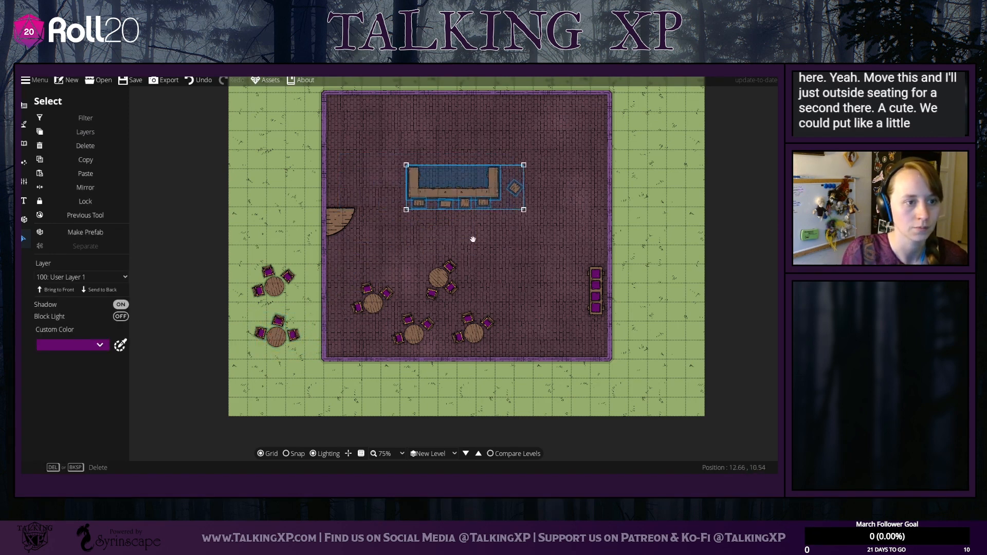
left_click(471, 238)
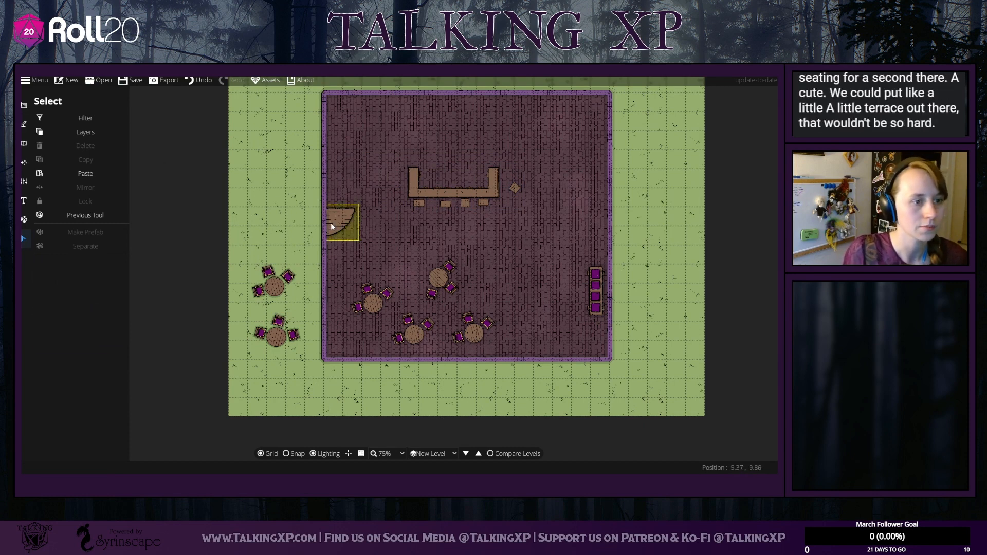
left_click_drag(332, 225, 332, 224)
left_click(210, 175)
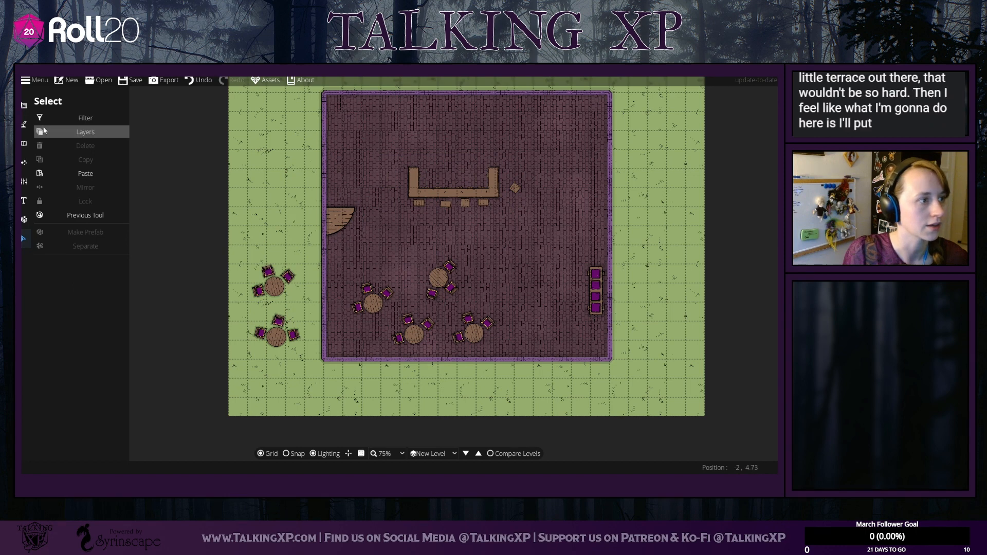
Step: Set up the Wall Tool with the purple plank wall style and turn on grid snapping
left_click(23, 105)
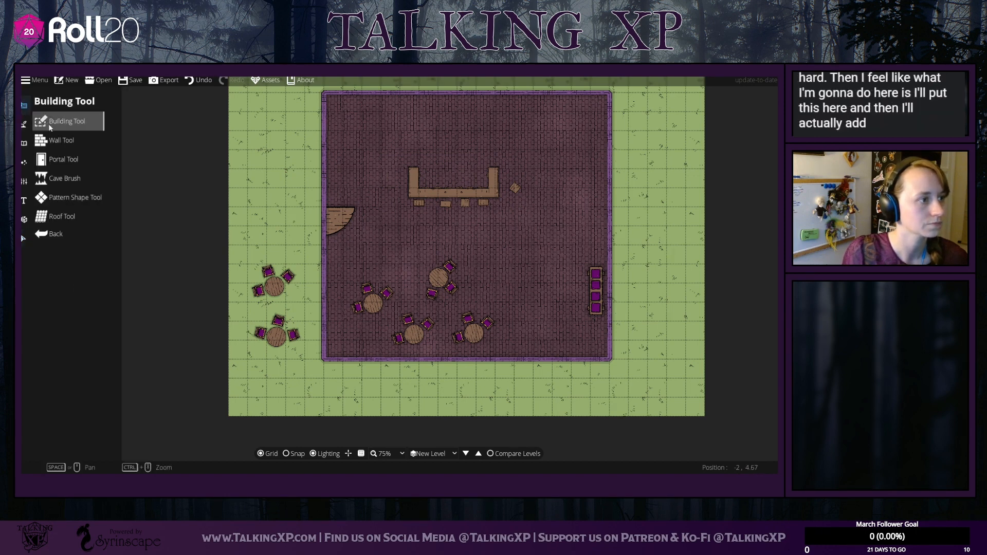
left_click(56, 140)
left_click(109, 280)
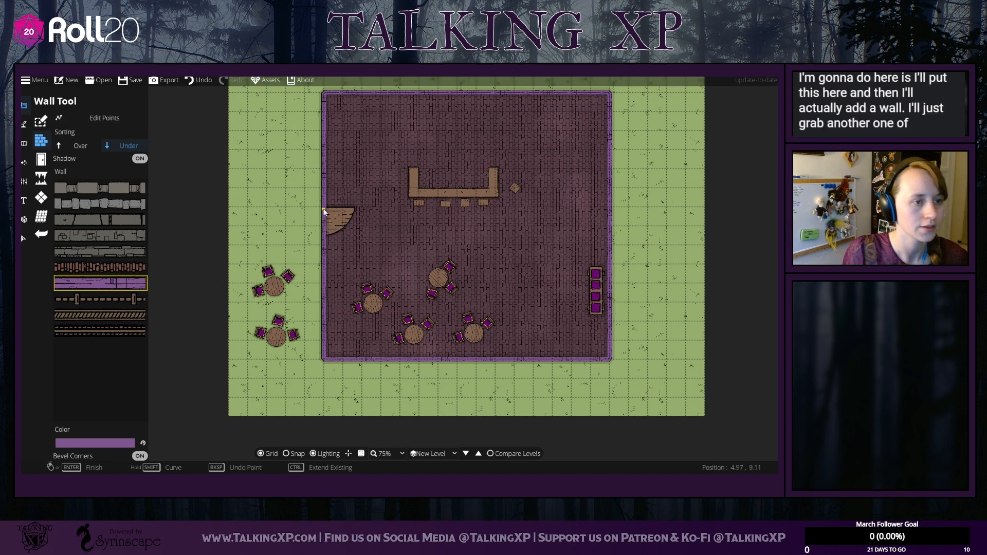
left_click(296, 454)
Step: Try a straight interior wall across the room just below the bar counter, from the left to the right outer wall, and undo it
left_click(325, 207)
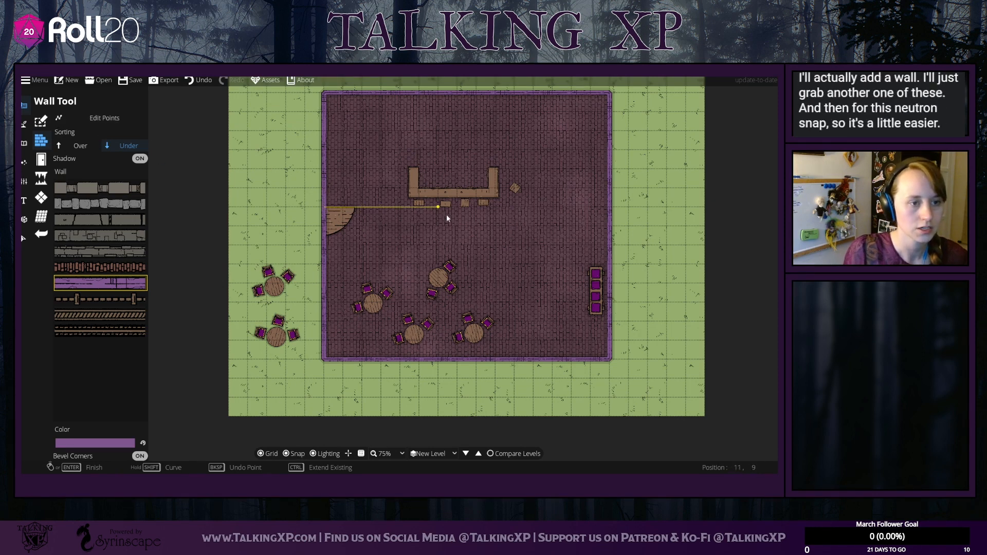
left_click(609, 207)
right_click(611, 216)
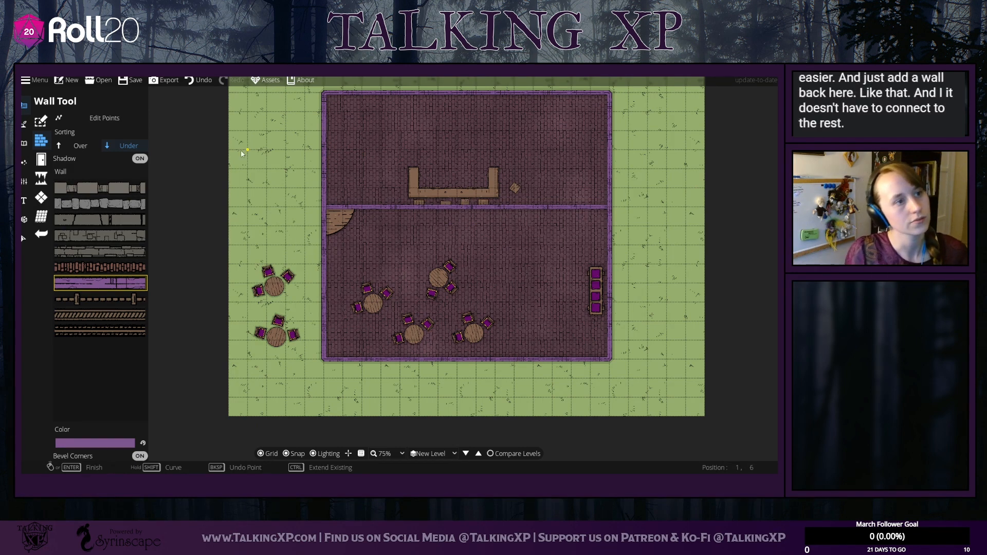
left_click(194, 84)
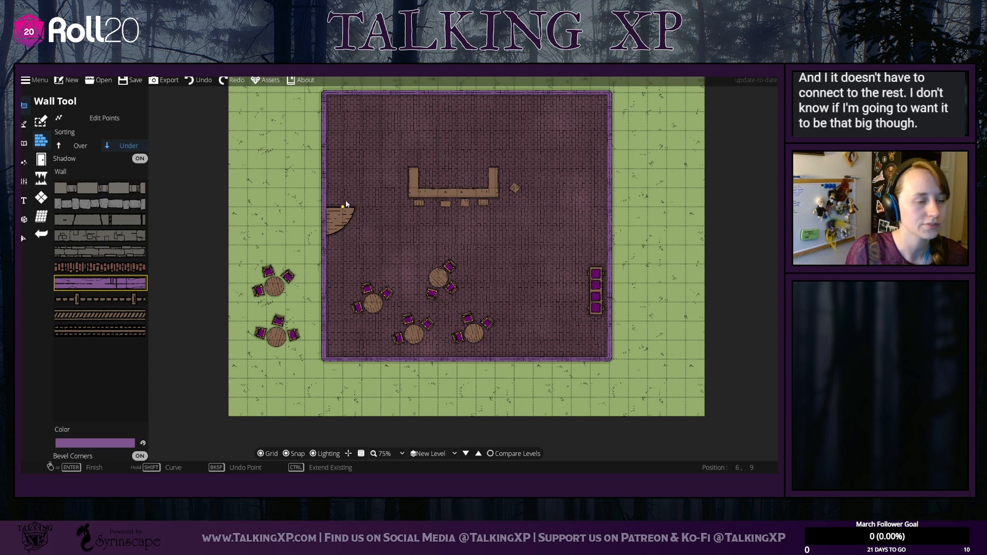
Step: Search the object library for "stair" and choose the narrow straight wooden staircase with a landing
left_click(24, 144)
left_click(60, 127)
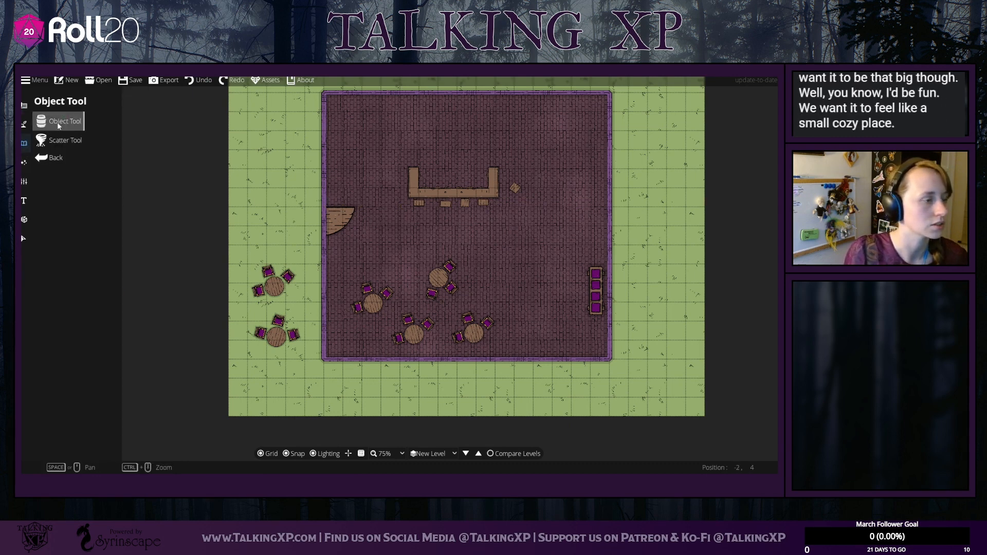
left_click(59, 122)
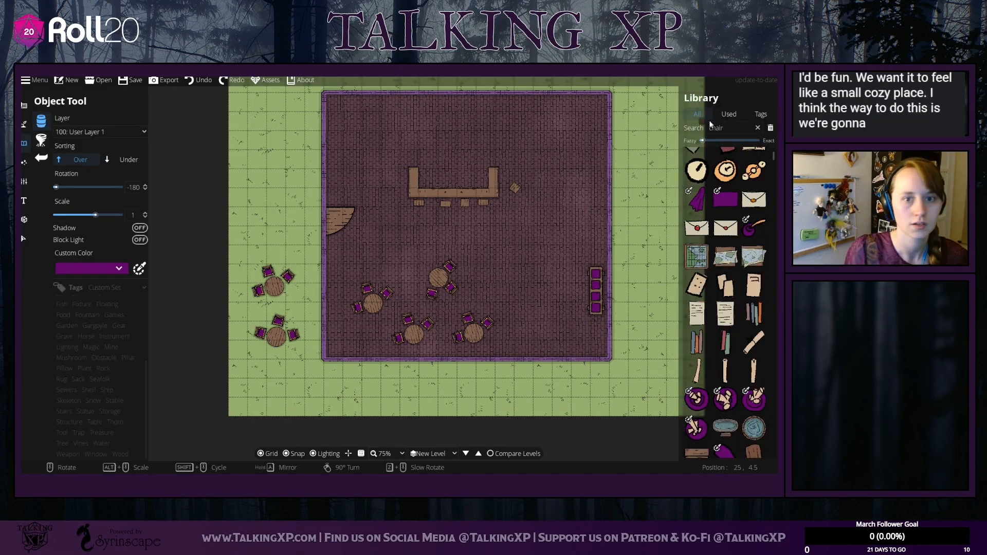
left_click(722, 128)
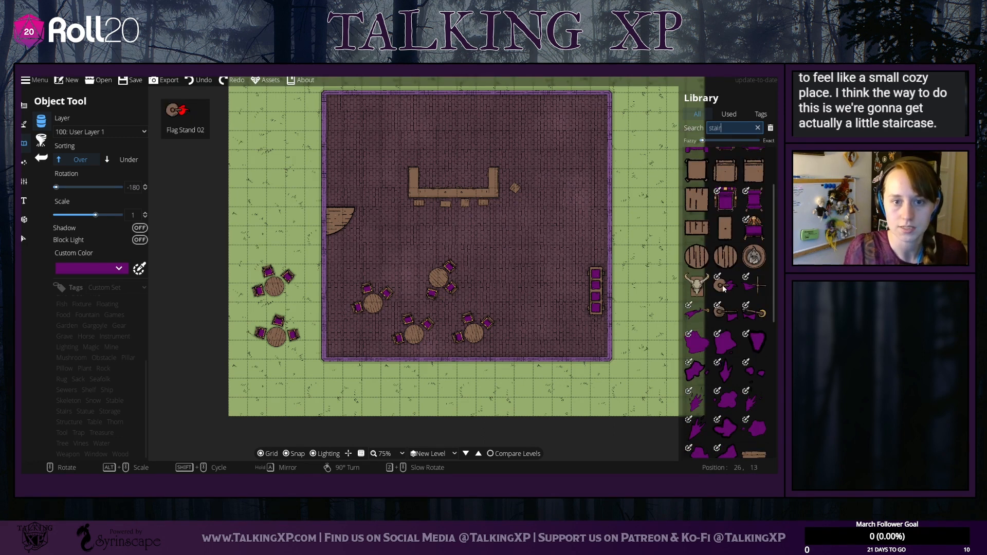
scroll(725, 288, "down", 5)
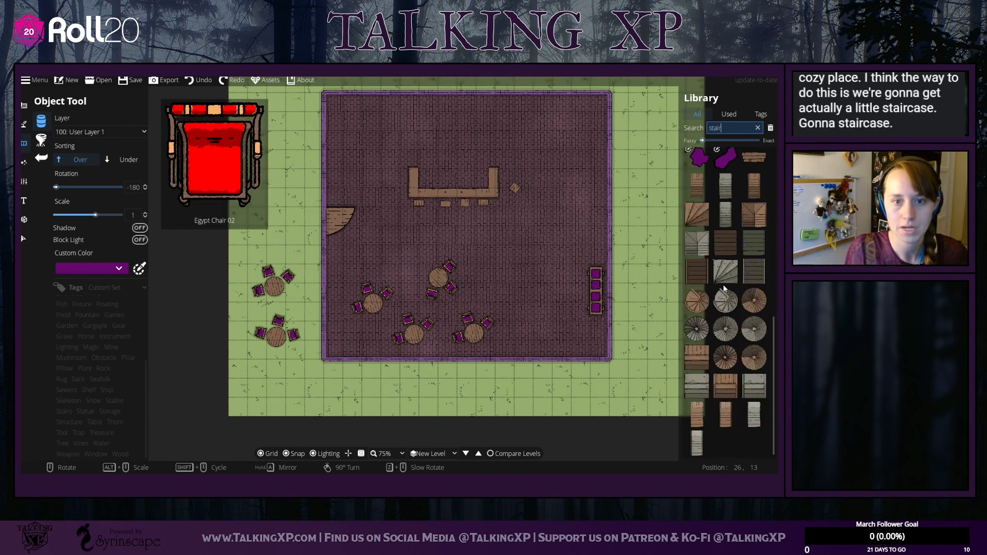
left_click(724, 411)
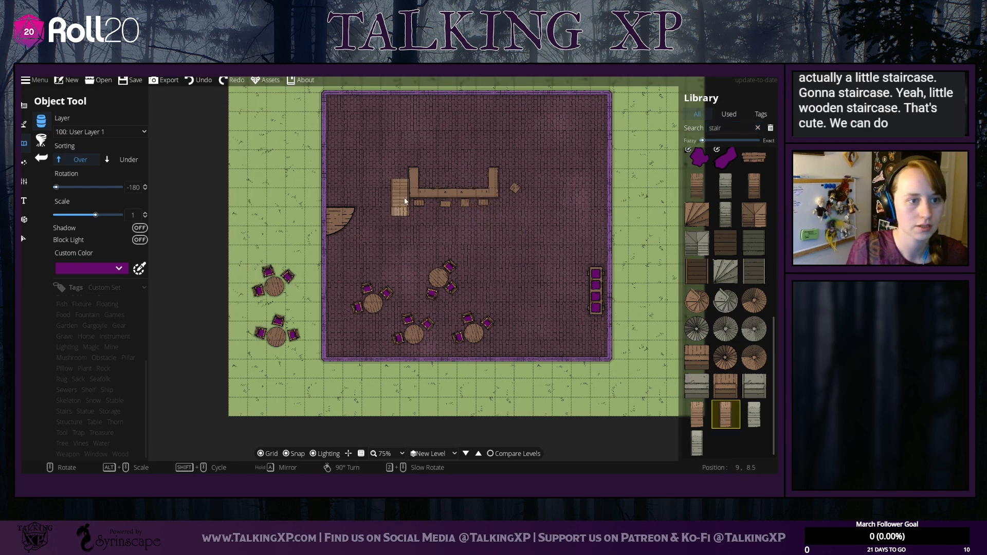
Step: Place the wooden staircase with landing at rotation -90 between the left wall and the bar counter, directly above the stage
scroll(405, 201, "down", 3)
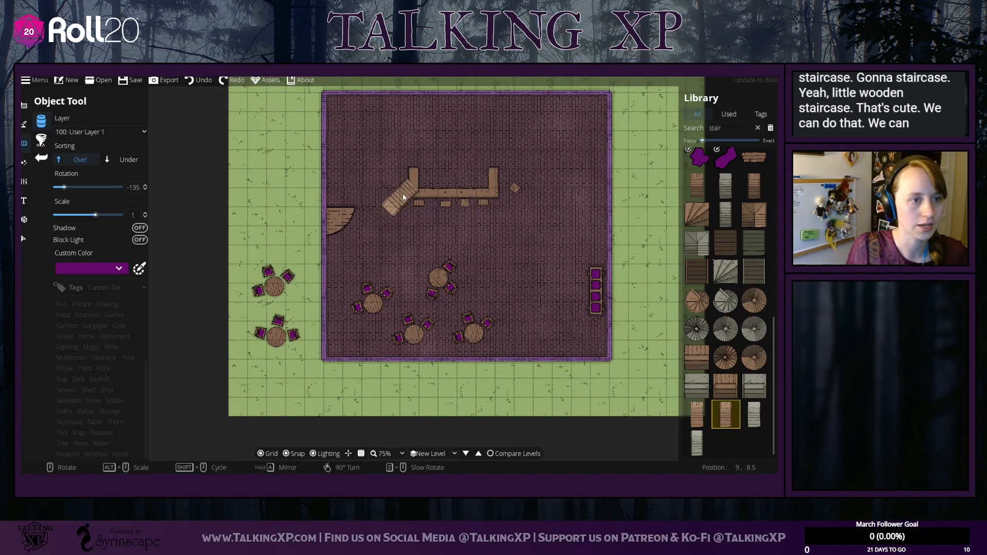
scroll(404, 197, "down", 2)
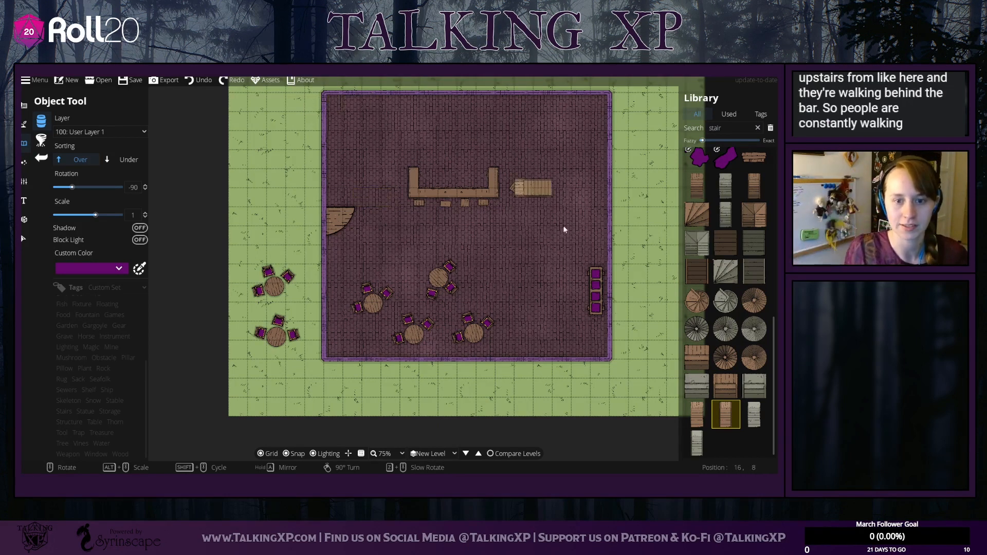
mouse_move(733, 232)
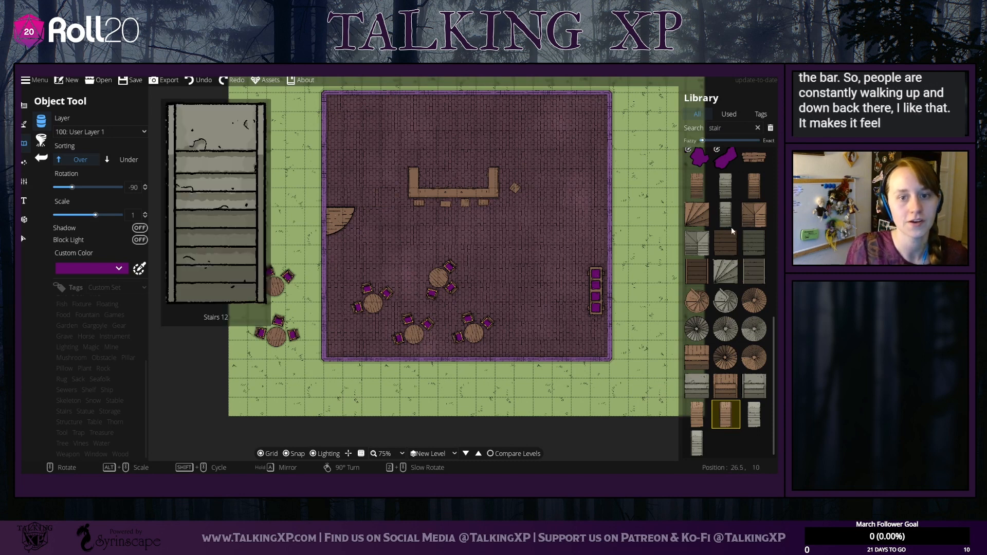
left_click(749, 194)
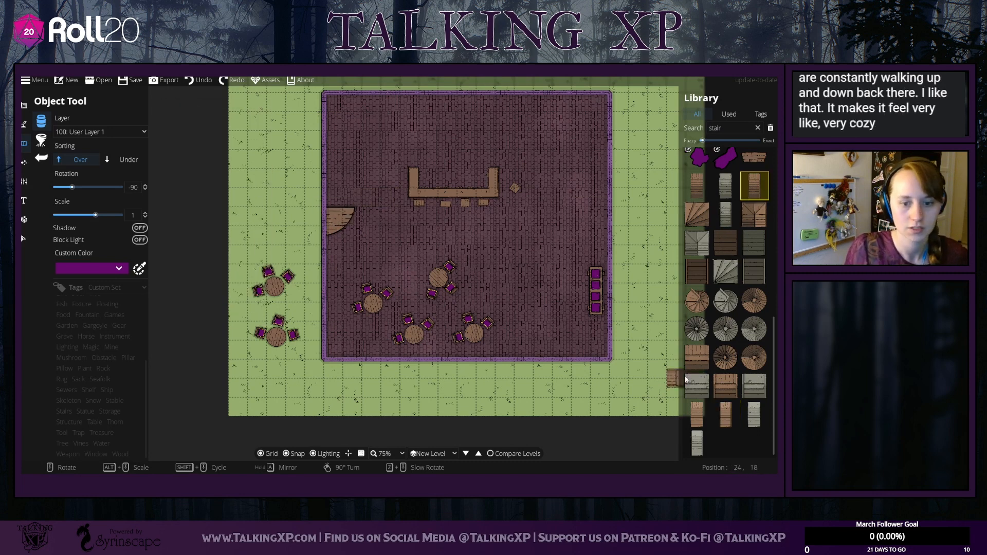
left_click(726, 414)
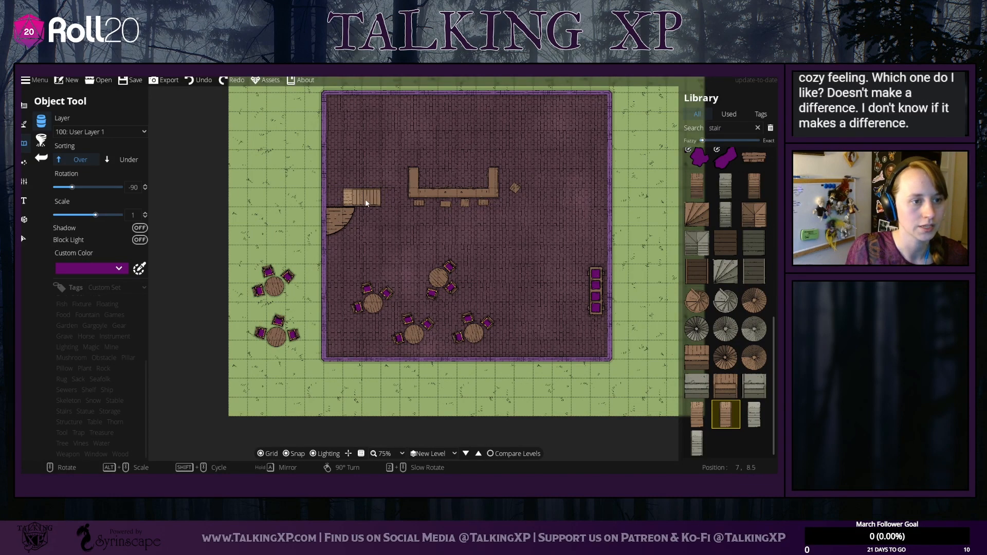
left_click(367, 203)
left_click(24, 239)
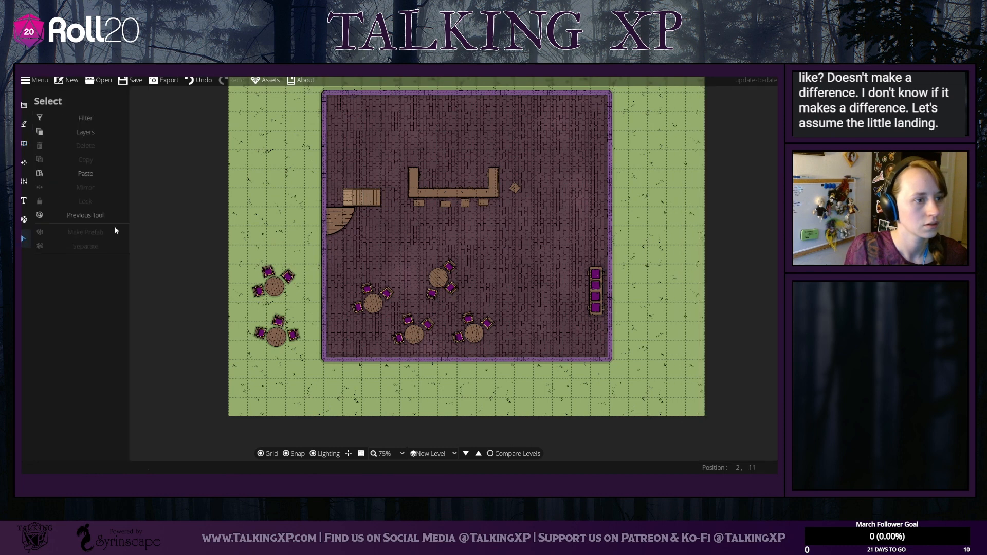
left_click(459, 180)
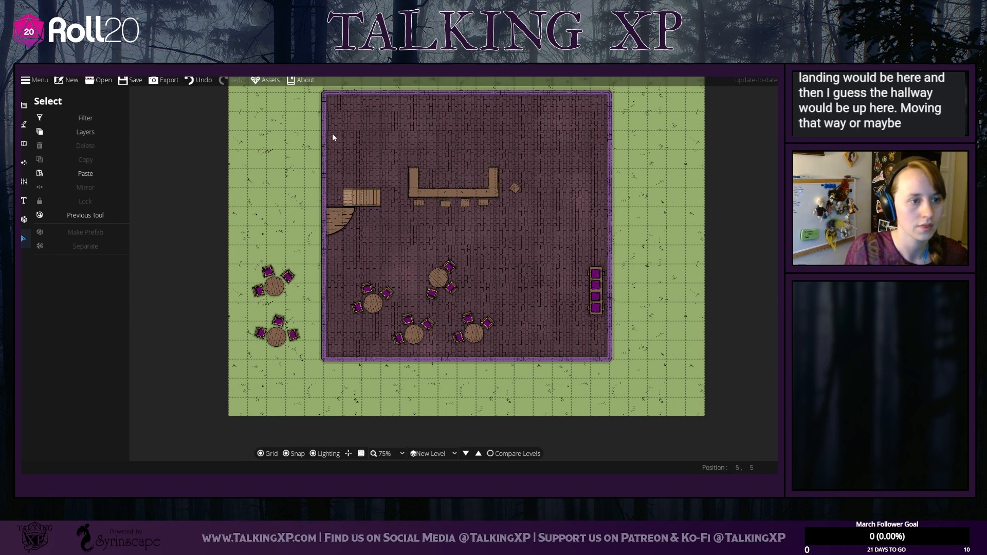
left_click_drag(368, 199, 367, 196)
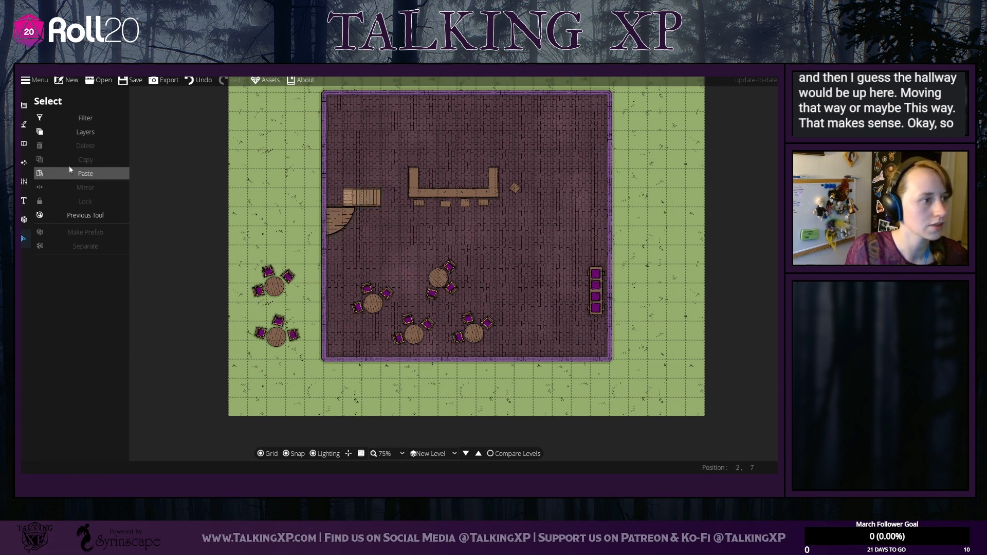
Step: Shift the wooden staircase slightly towards the bar counter, leaving more space between it and the left outer wall
left_click(25, 124)
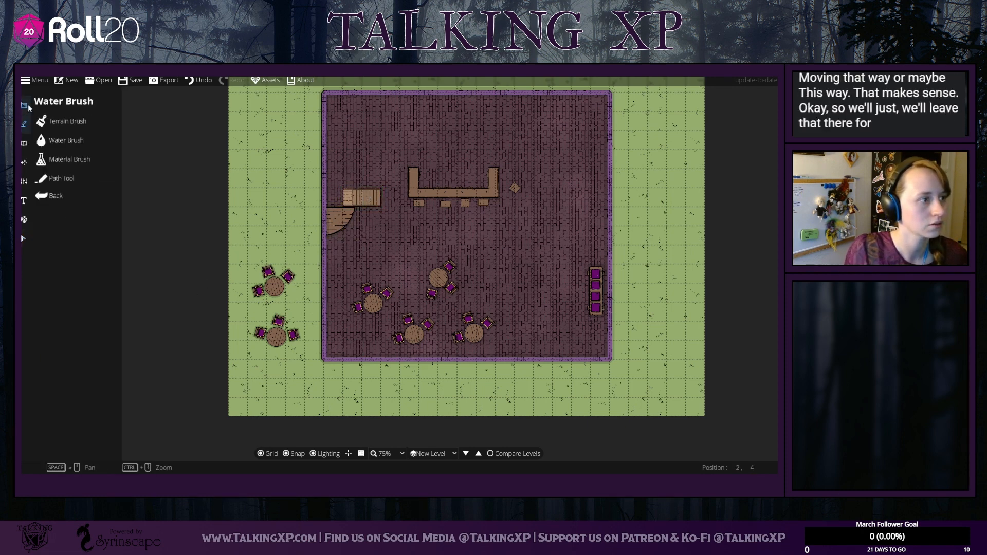
left_click(23, 106)
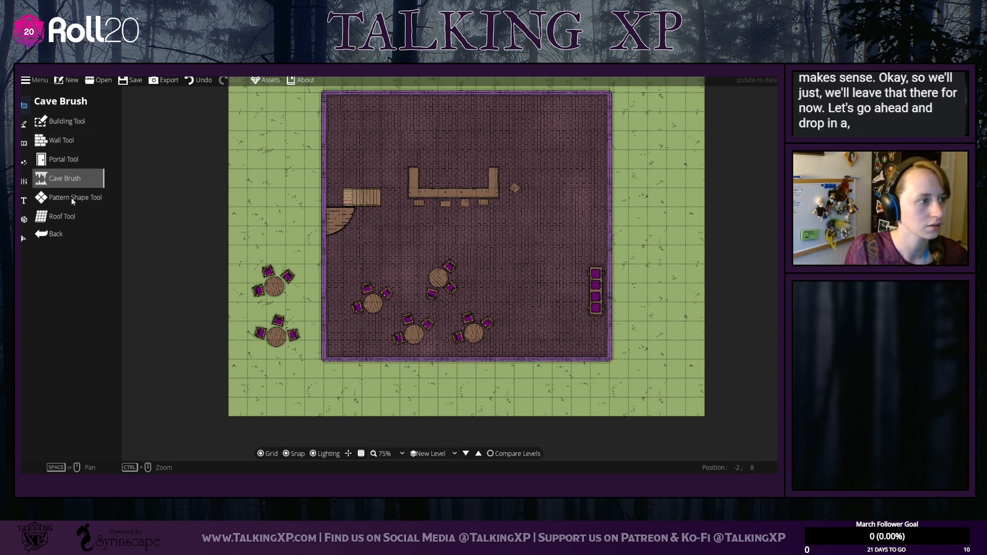
left_click(23, 238)
left_click(365, 203)
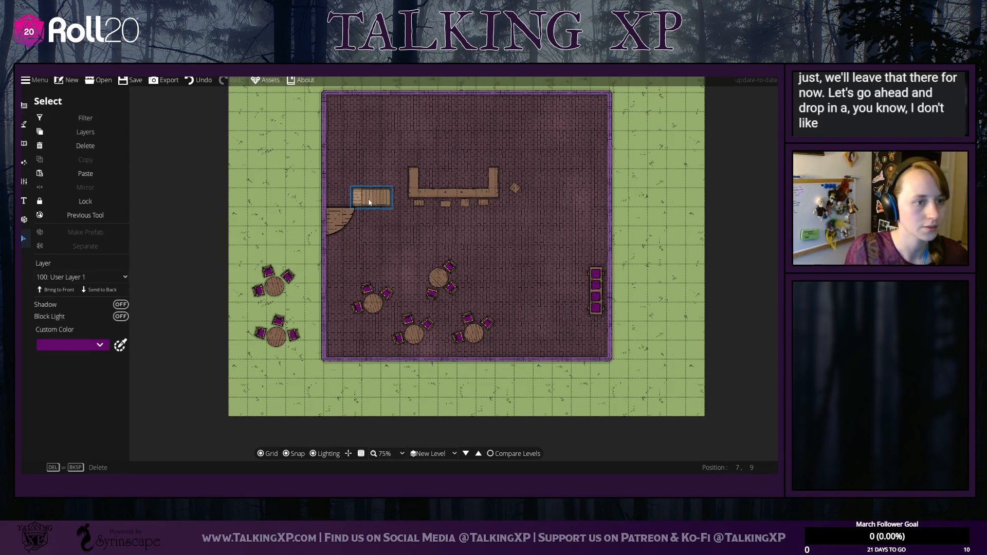
left_click_drag(369, 199, 378, 198)
Step: Try a short purple plank wall from the left outer wall along the stage's upper edge to the staircase
left_click(26, 139)
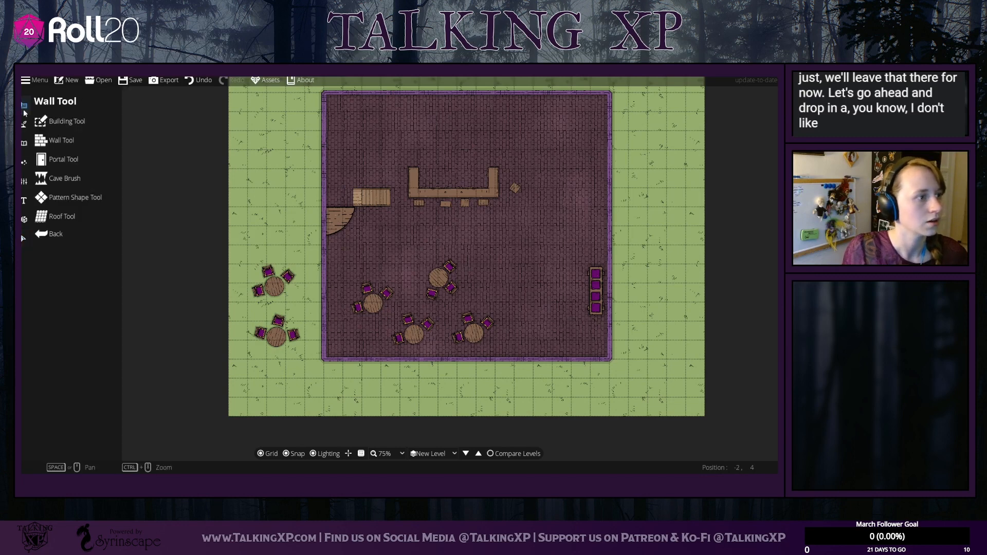
left_click(72, 138)
mouse_move(106, 278)
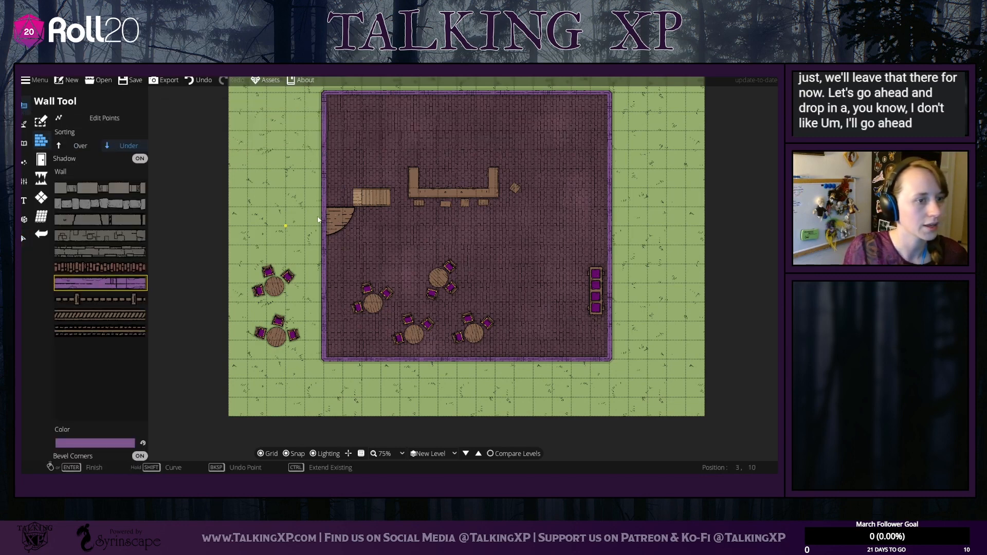
left_click(361, 208)
right_click(361, 207)
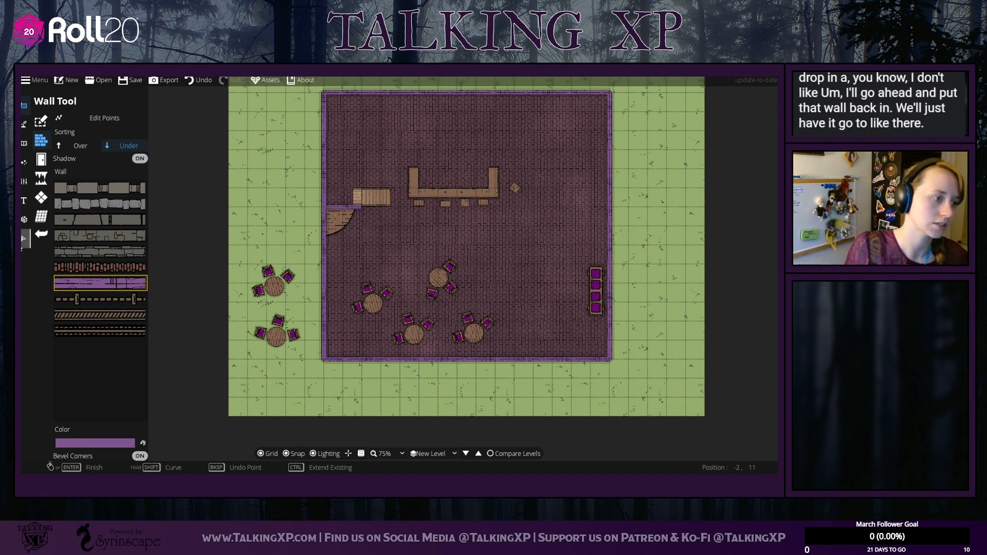
Step: Enlarge the quarter-round wooden stage slightly from its lower-right corner, keeping it against the left outer wall
left_click(23, 238)
left_click(335, 229)
left_click_drag(336, 230, 366, 248)
left_click(337, 272)
left_click(344, 228)
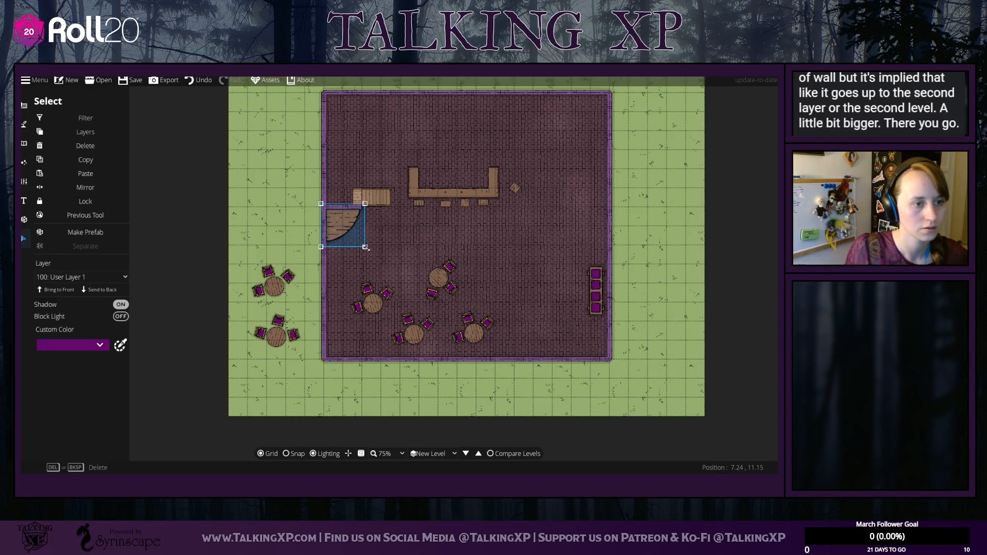
Step: Delete the short purple plank wall between the staircase and the stage
left_click(413, 264)
left_click(358, 205)
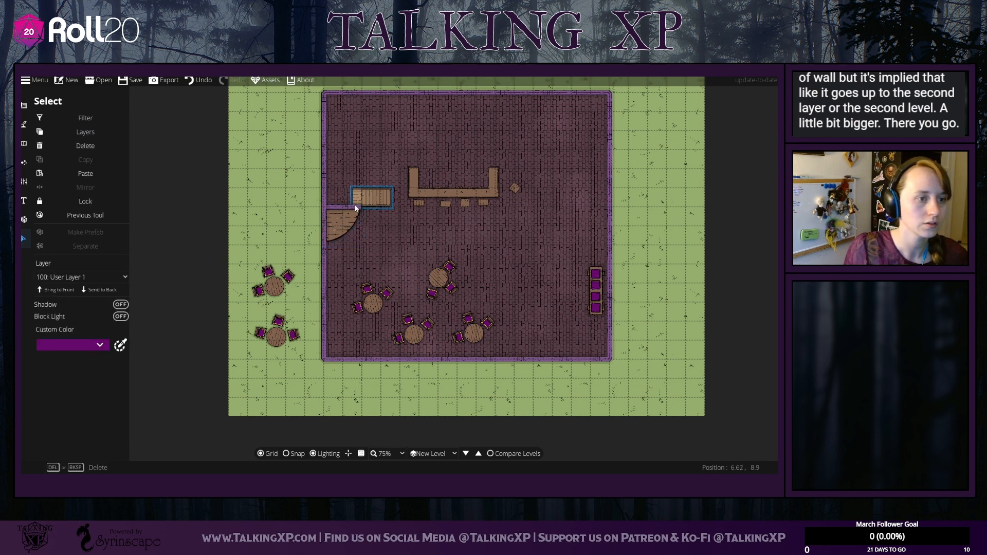
left_click(293, 197)
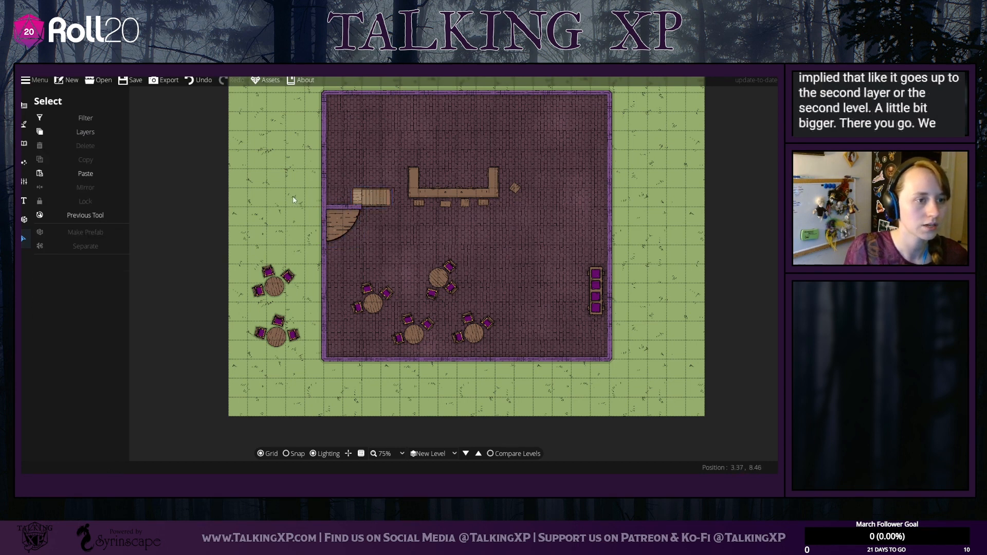
left_click(342, 206)
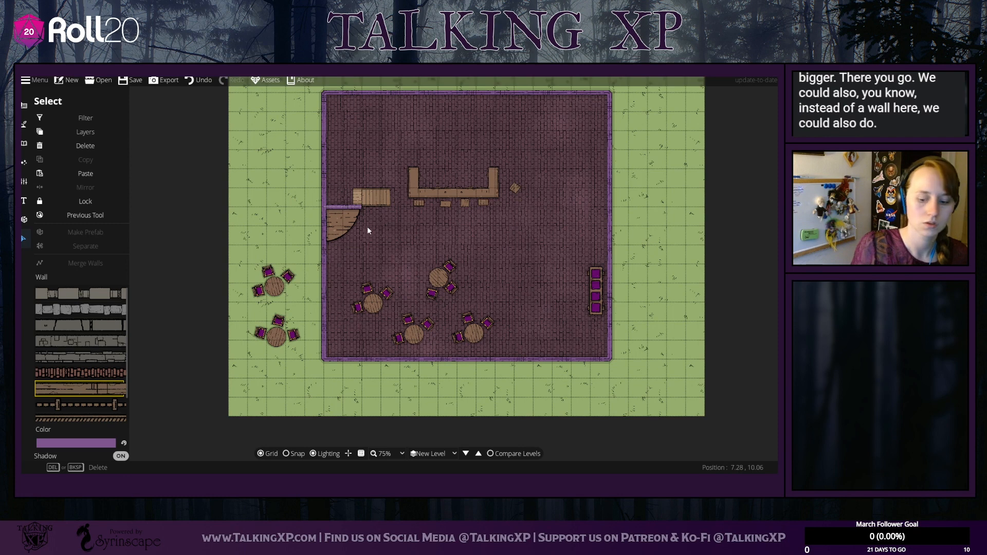
key("Delete")
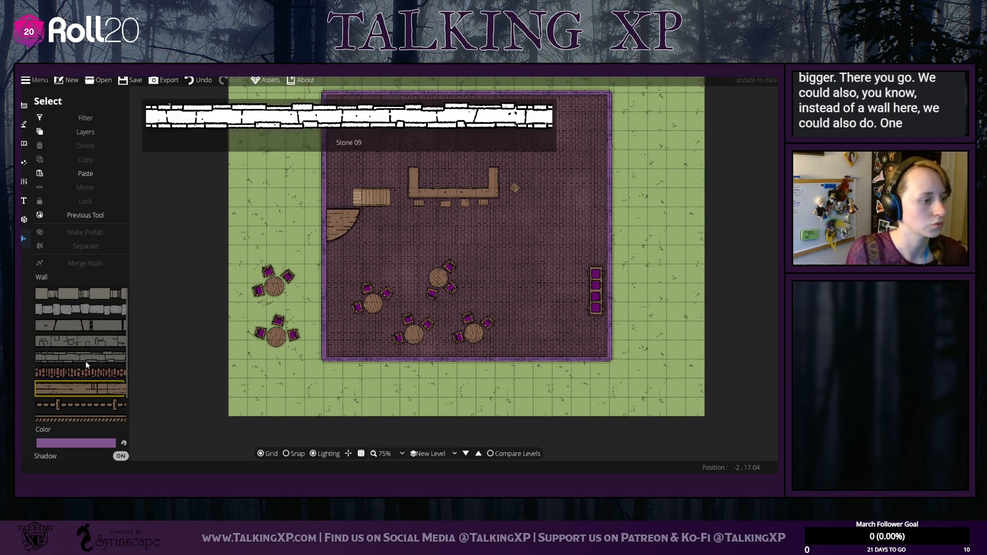
Step: Choose the fence-like Wood 02 wall style and set its colour to purple 7f568f
scroll(85, 361, "down", 1)
left_click(92, 379)
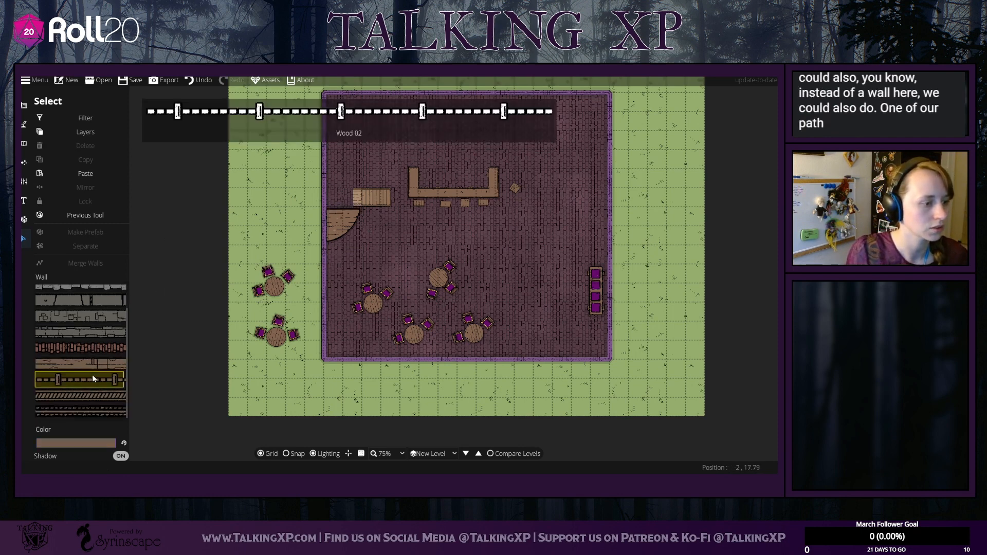
left_click(107, 443)
left_click(132, 358)
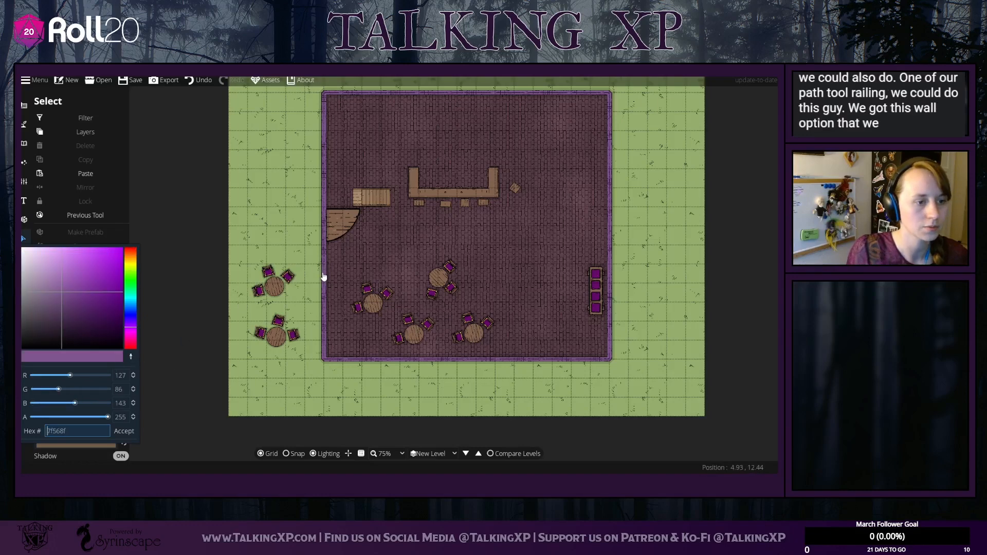
left_click(124, 431)
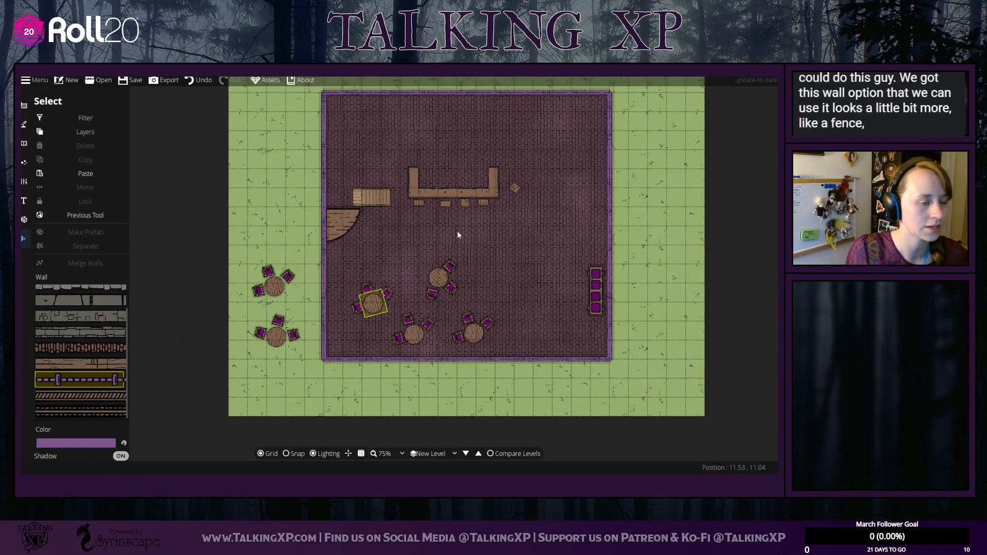
Step: Set the Wall Tool to the purple fence-like Wood 02 style for a railing above the stage
left_click(23, 124)
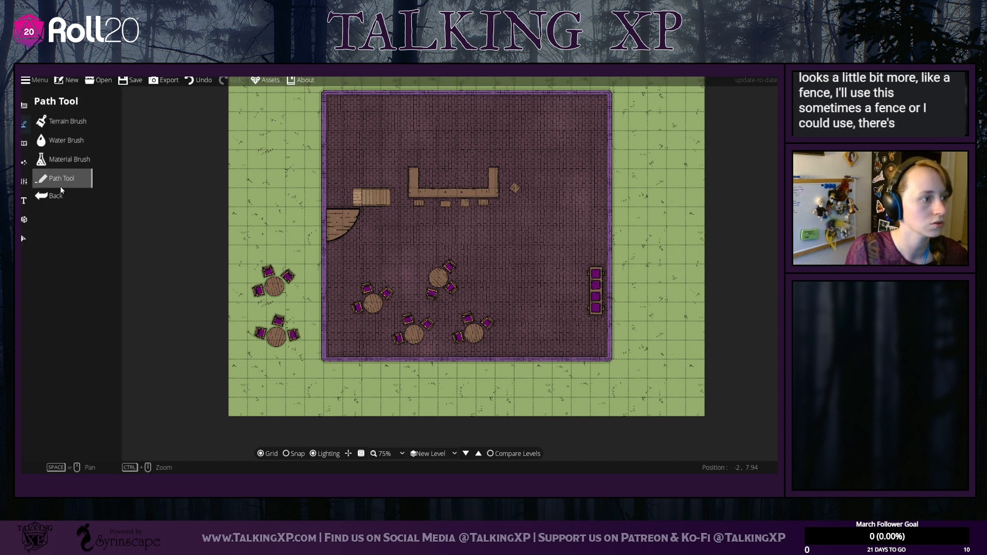
scroll(730, 437, "down", 1)
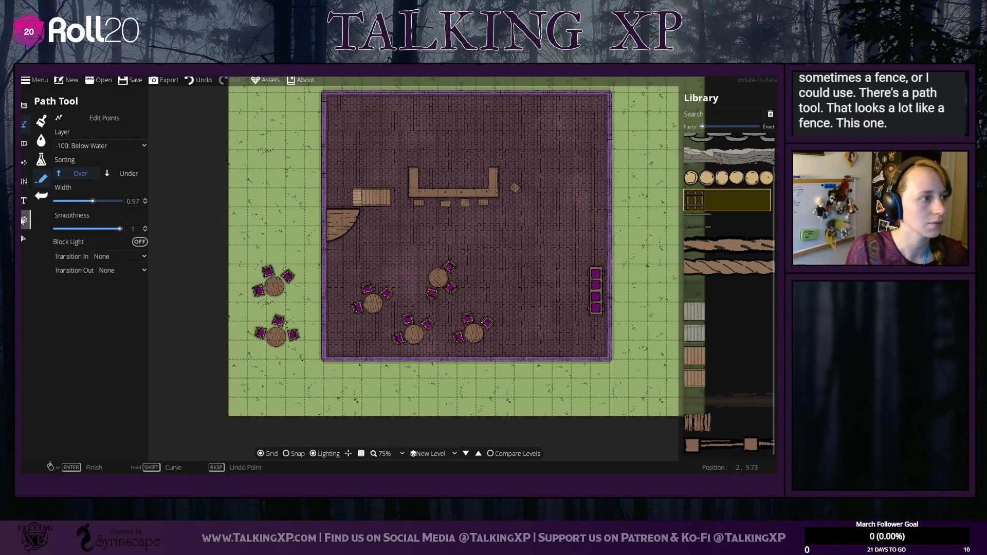
left_click(23, 220)
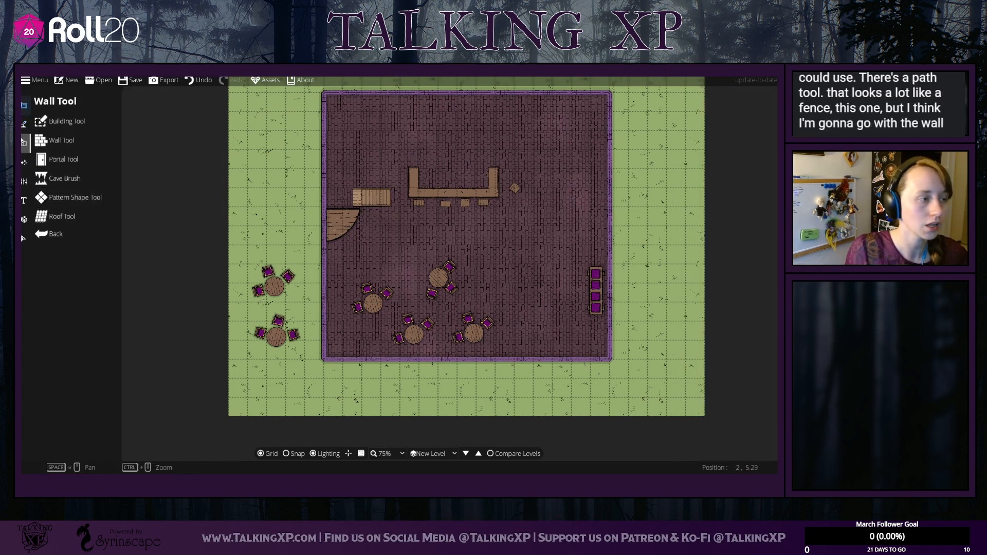
left_click(24, 161)
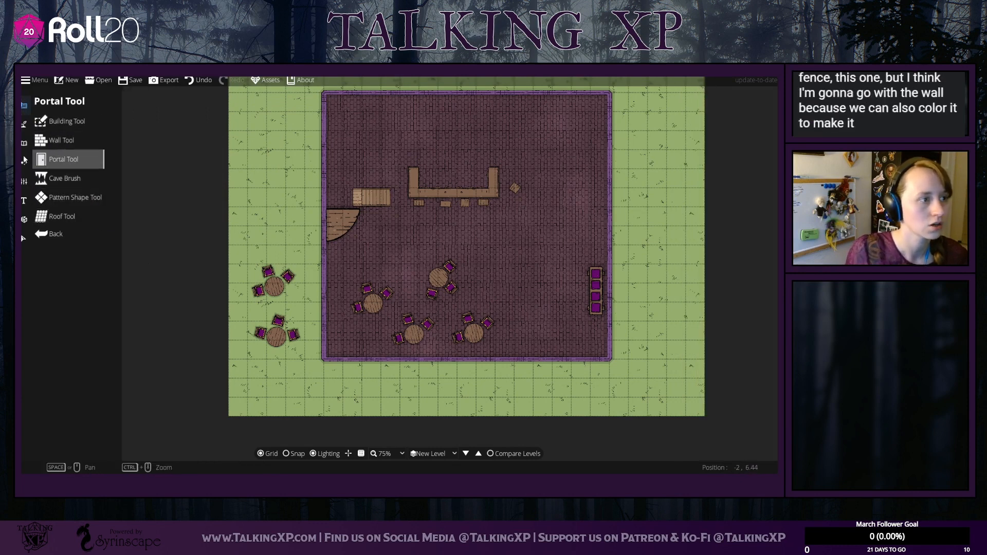
left_click(61, 140)
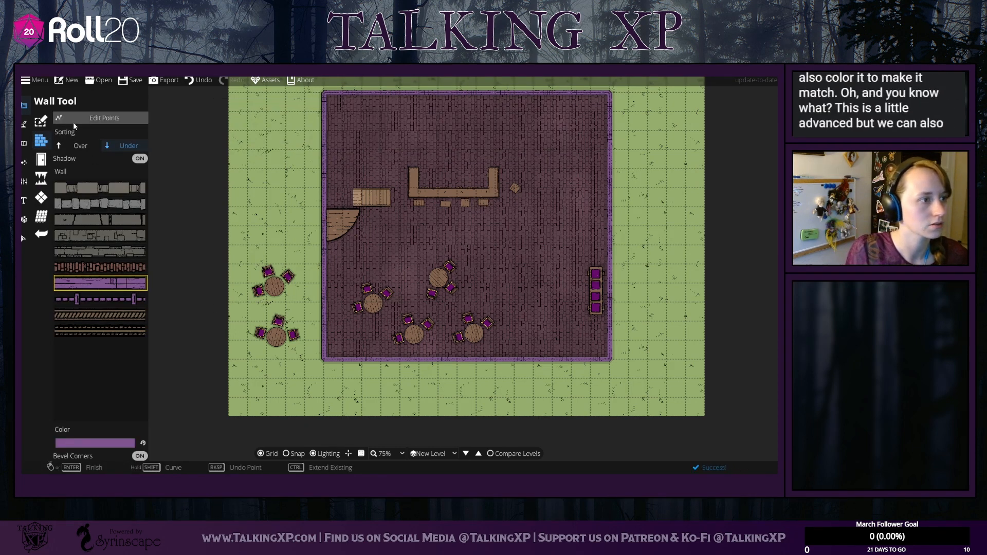
left_click(101, 299)
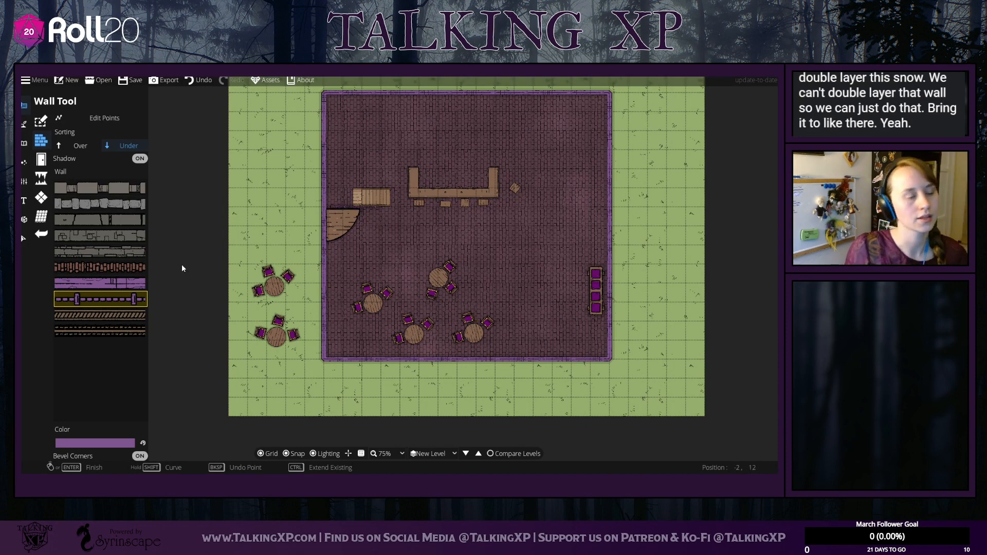
left_click(23, 239)
left_click(378, 198)
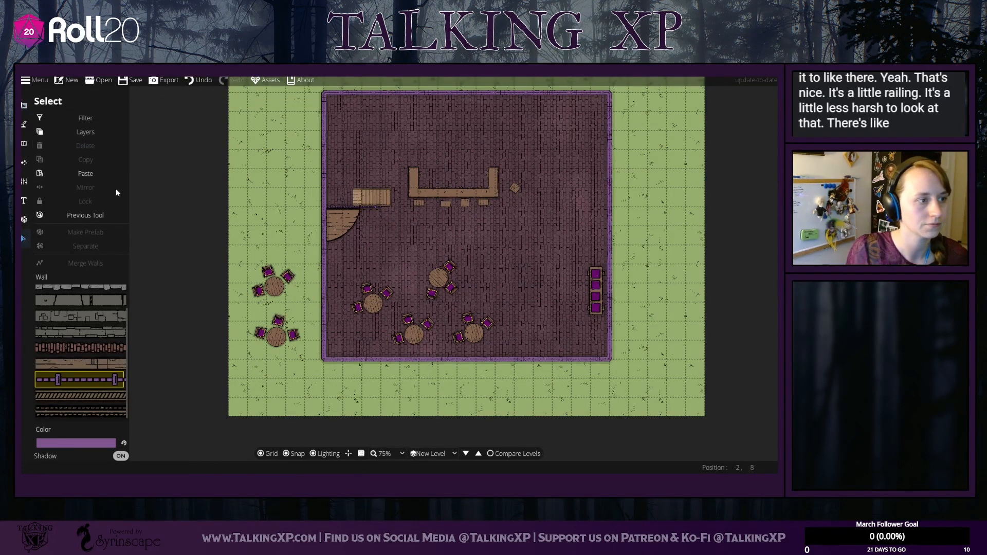
Step: Draw a short wall in the purple Wood plank style from the left outer wall along the stage's upper edge
left_click(24, 124)
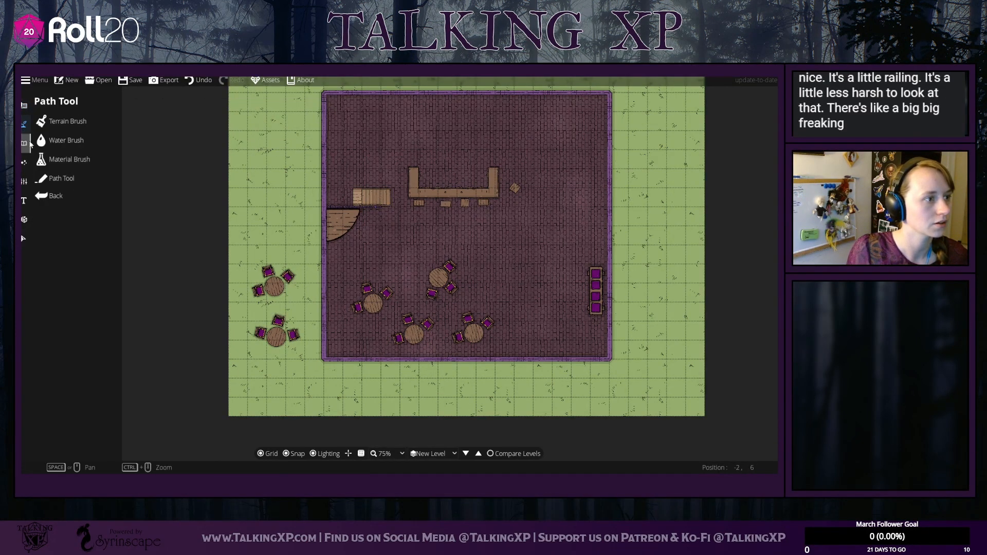
left_click(24, 143)
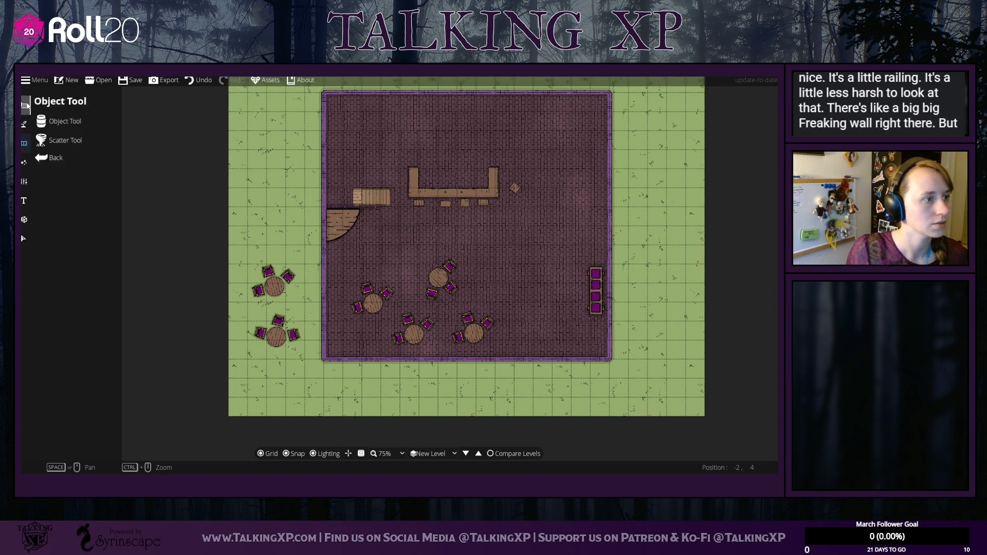
left_click(24, 105)
left_click(61, 139)
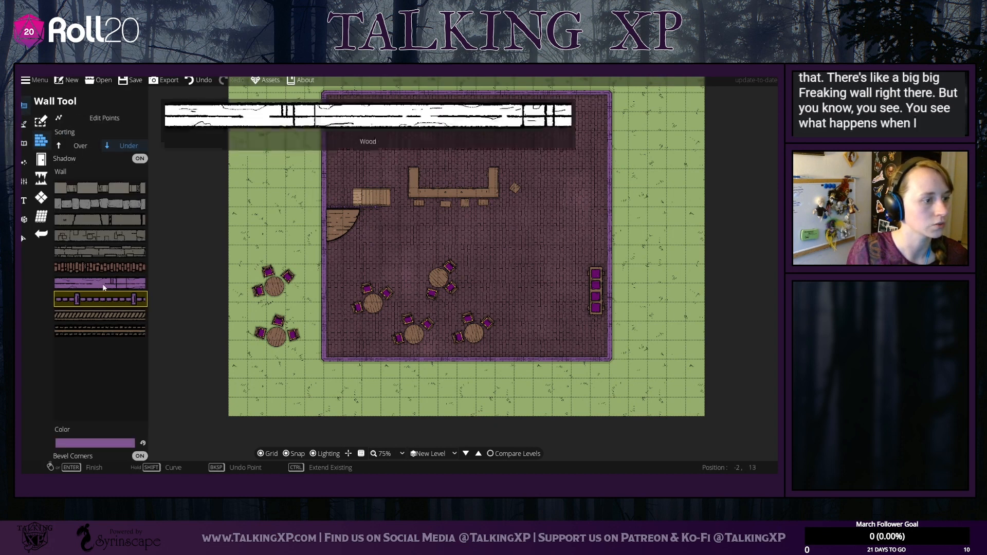
left_click(103, 284)
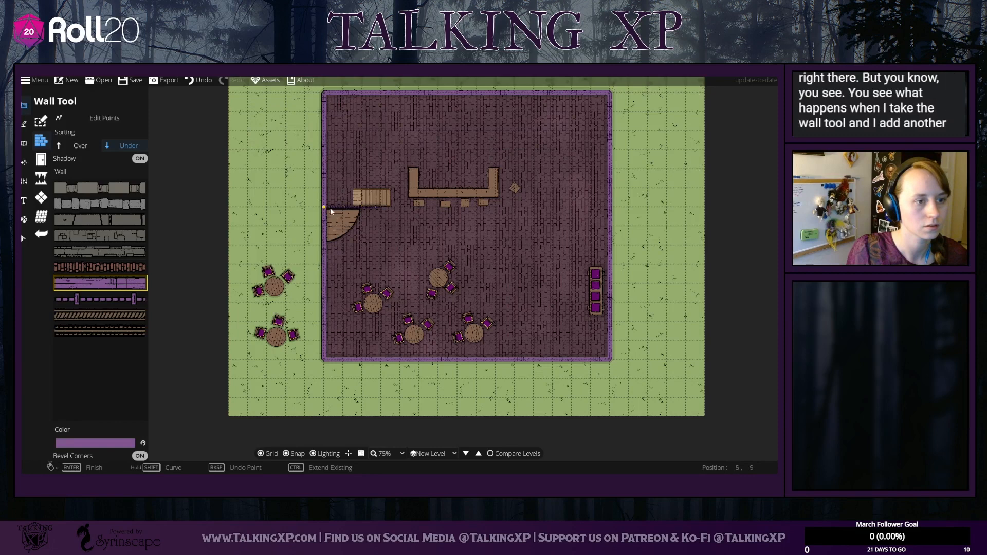
left_click(331, 211)
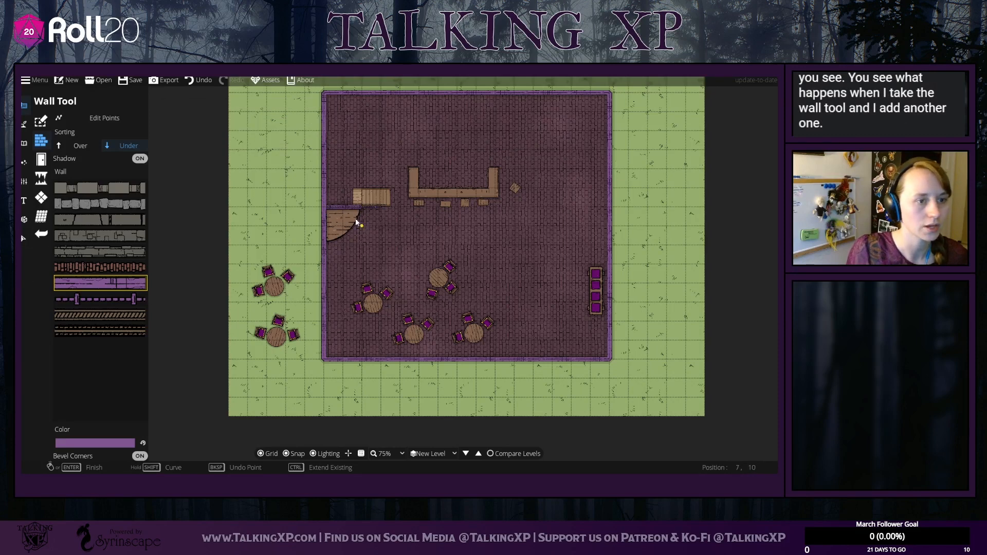
Step: Try a darker purple as the colour of the Wood 02 wall style
left_click(23, 238)
mouse_move(82, 385)
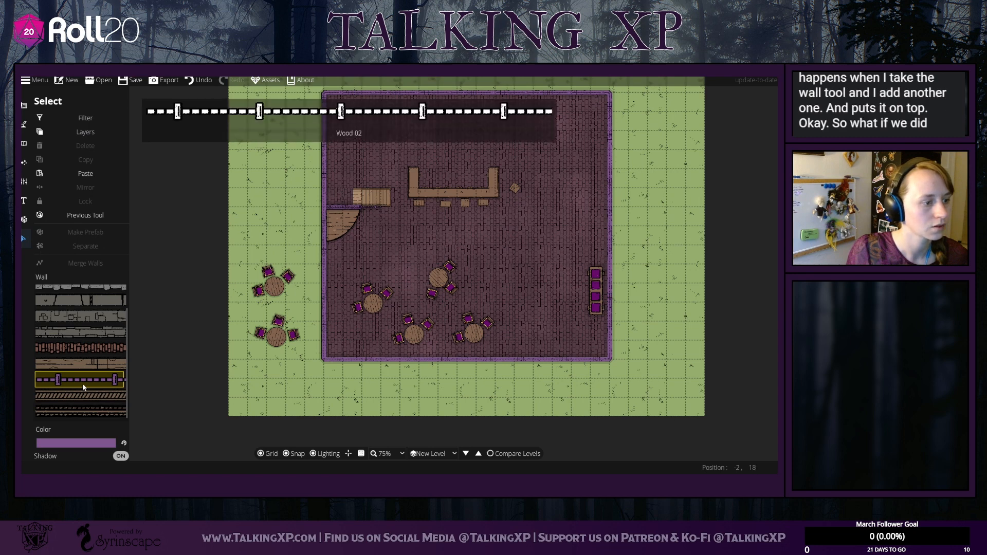
left_click(107, 443)
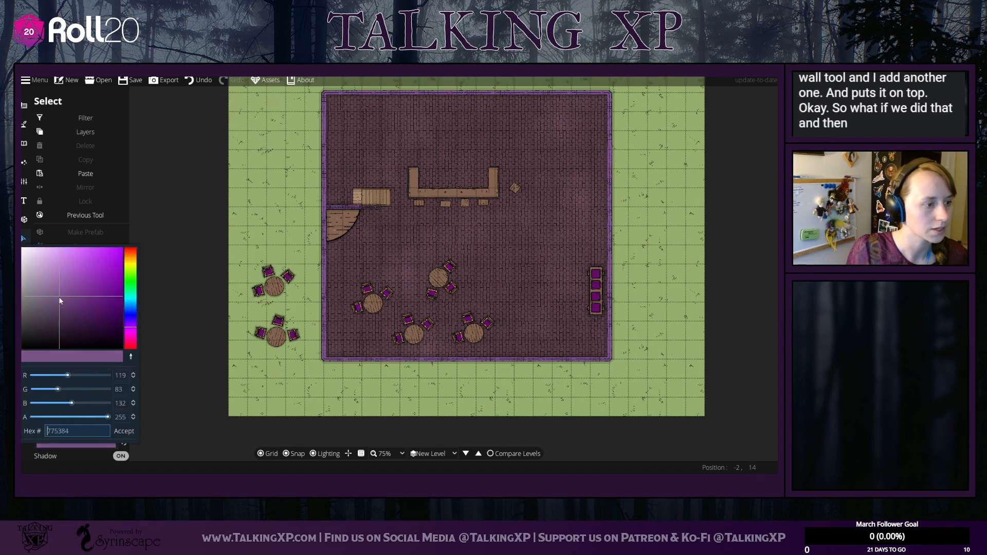
left_click_drag(59, 297, 80, 318)
left_click(131, 431)
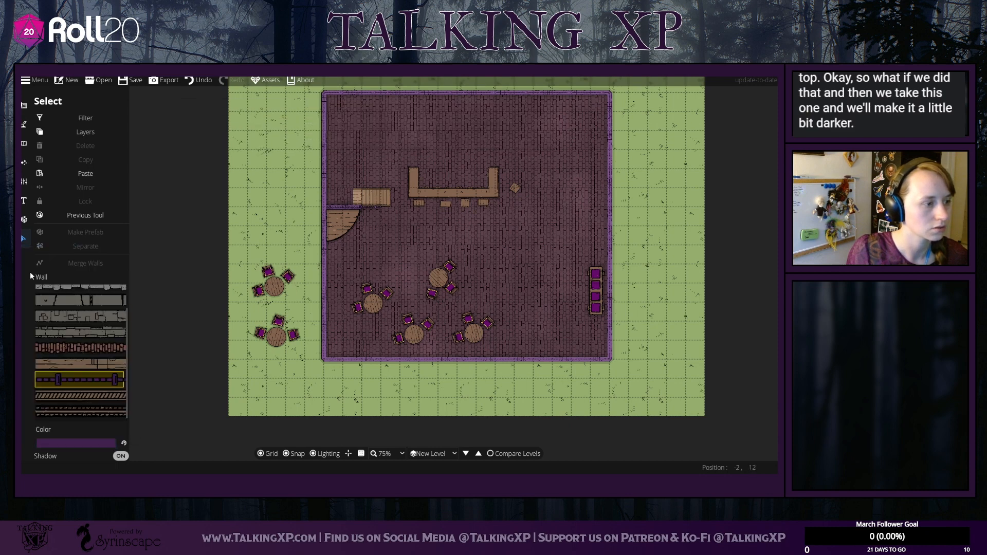
Step: Set the colour of the Wood 02 wall style to a neutral grey
left_click(112, 443)
left_click_drag(124, 337, 27, 295)
left_click(125, 431)
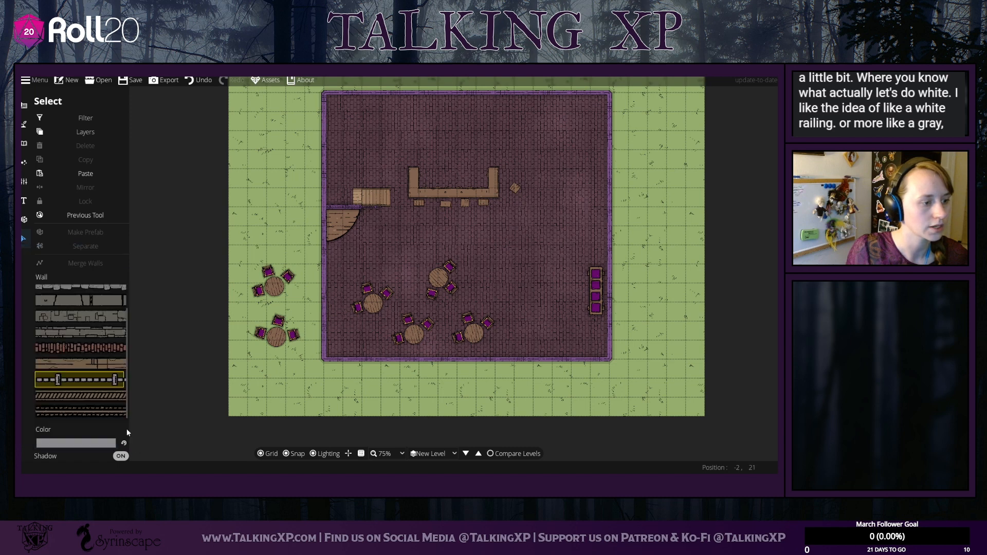
Step: Select the Wood 02 railing between the staircase and the stage and recolour it light grey
left_click(357, 213)
left_click(368, 209)
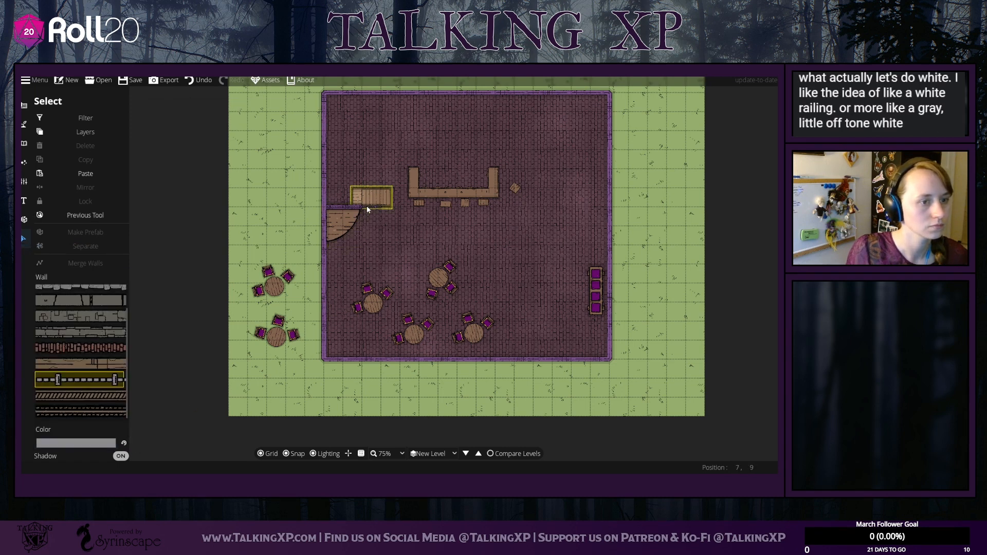
left_click(360, 208)
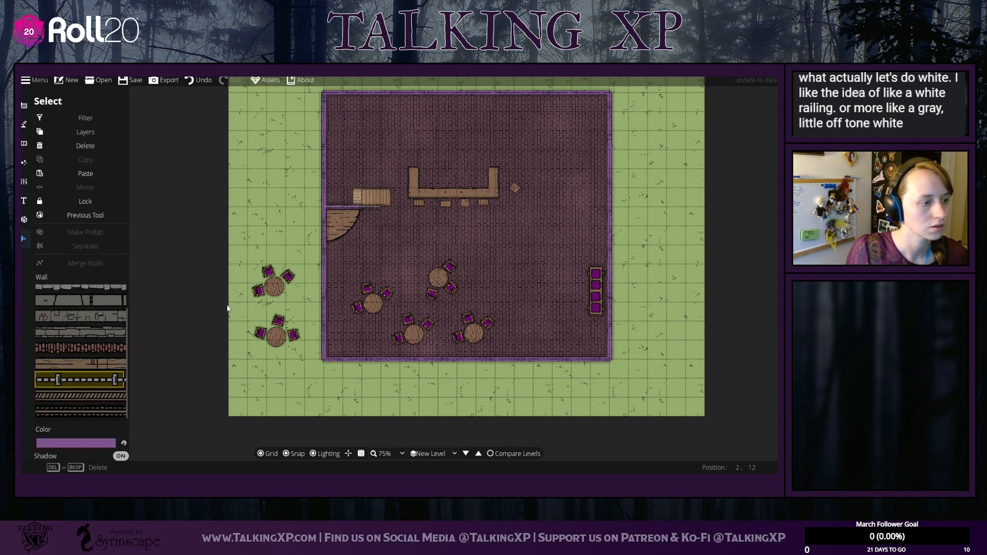
left_click(109, 445)
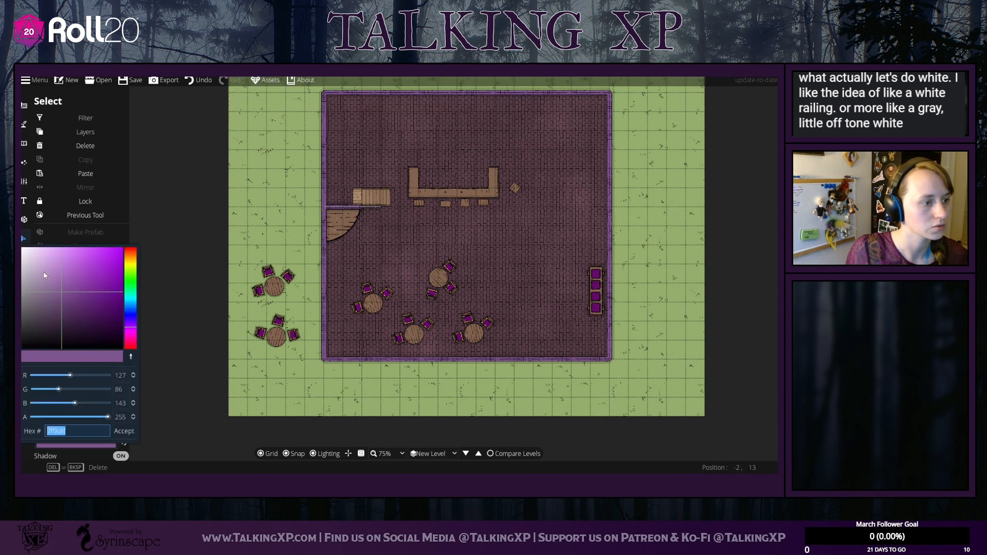
left_click_drag(57, 286, 23, 290)
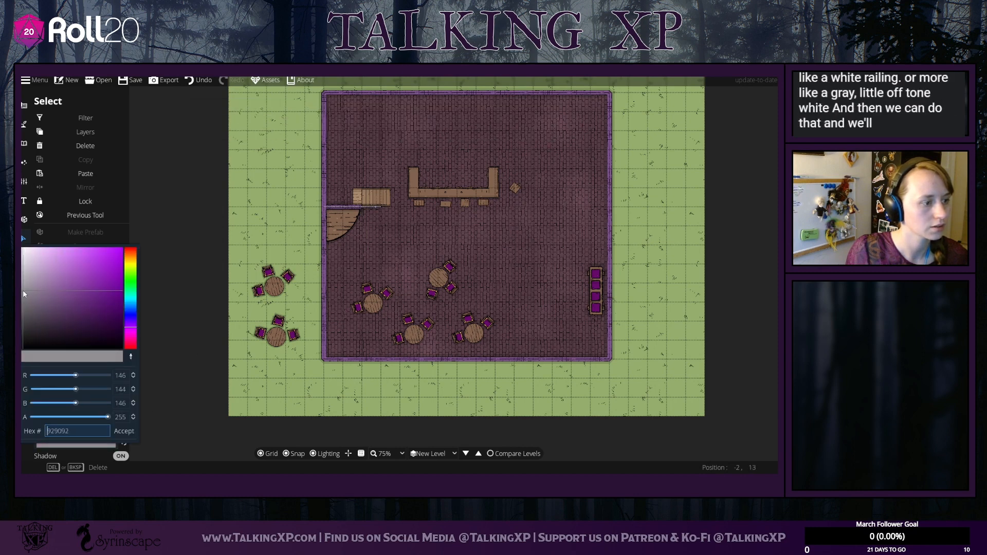
left_click(124, 430)
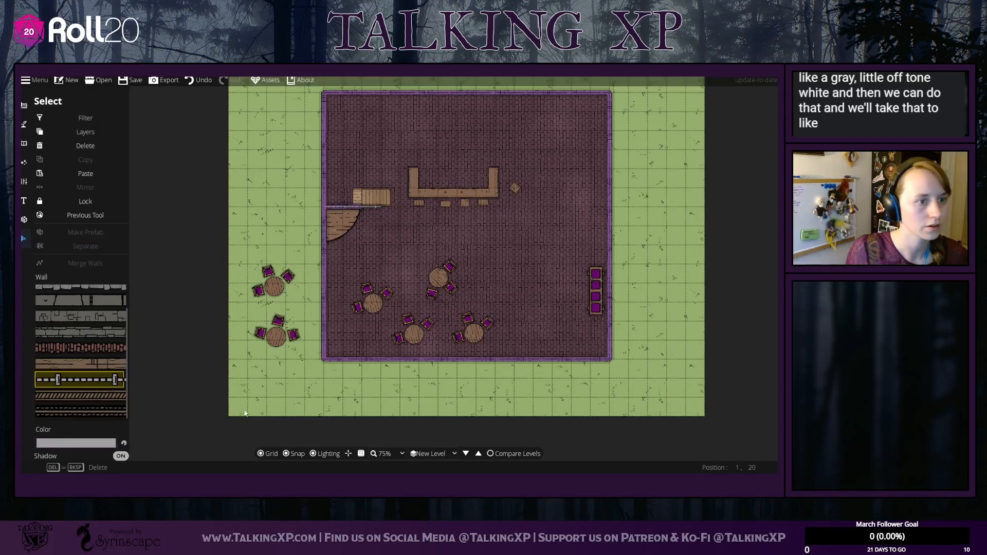
Step: Move the bar counter together with all its stools down and to the right, closer to the middle of the tavern
left_click(397, 276)
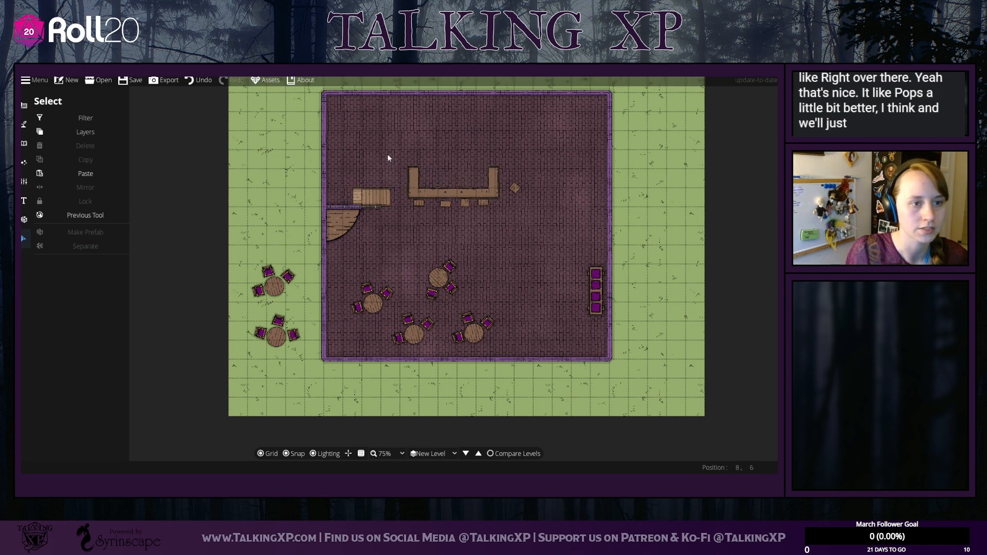
left_click_drag(400, 145, 530, 223)
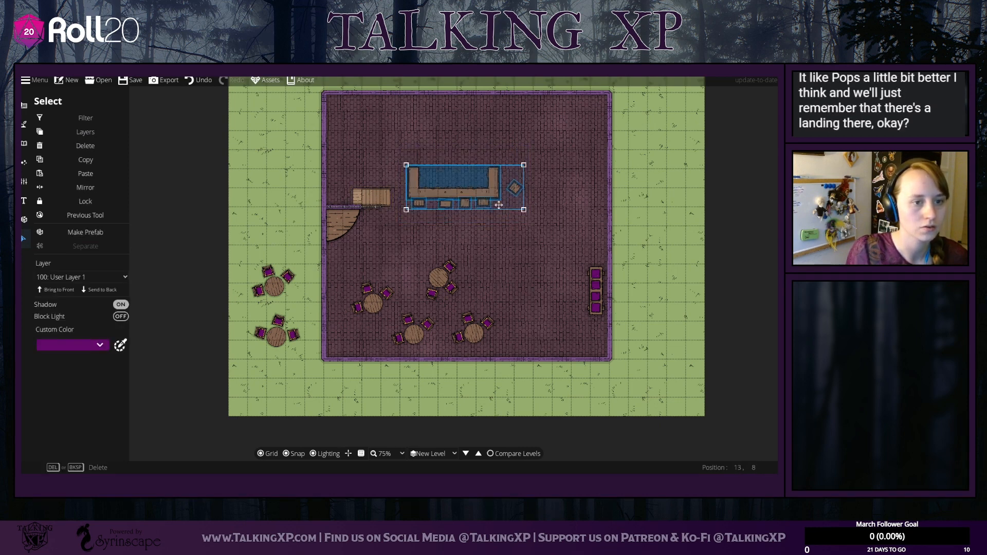
left_click_drag(482, 193, 511, 231)
left_click(407, 239)
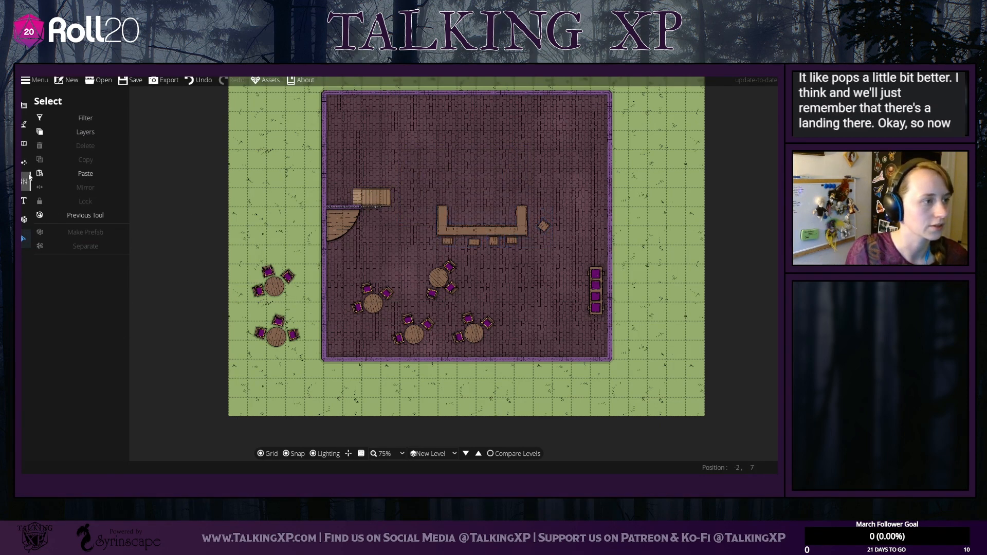
Step: Draw a straight wall in the purple plank style across the tavern's full width, along the staircase's upper edge
left_click(23, 124)
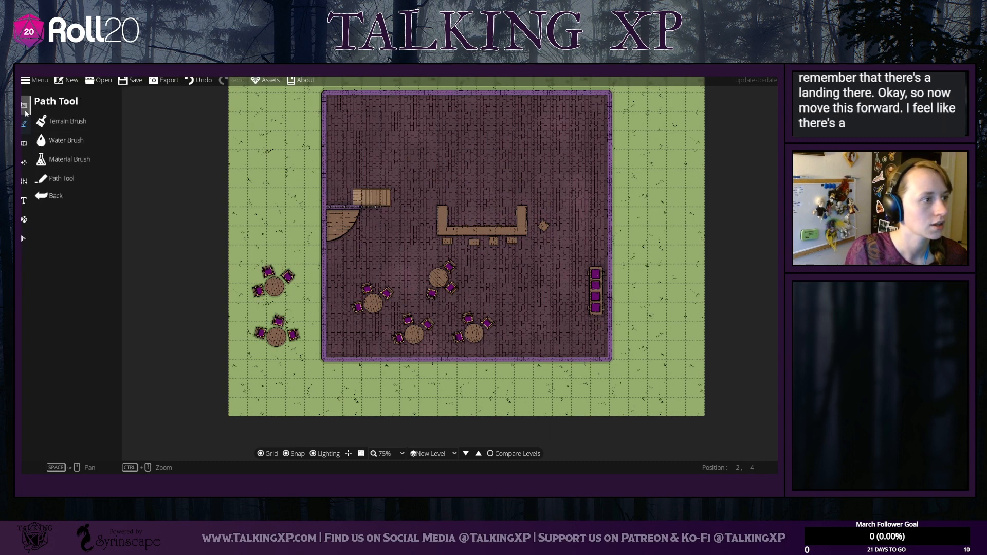
left_click(24, 106)
left_click(59, 140)
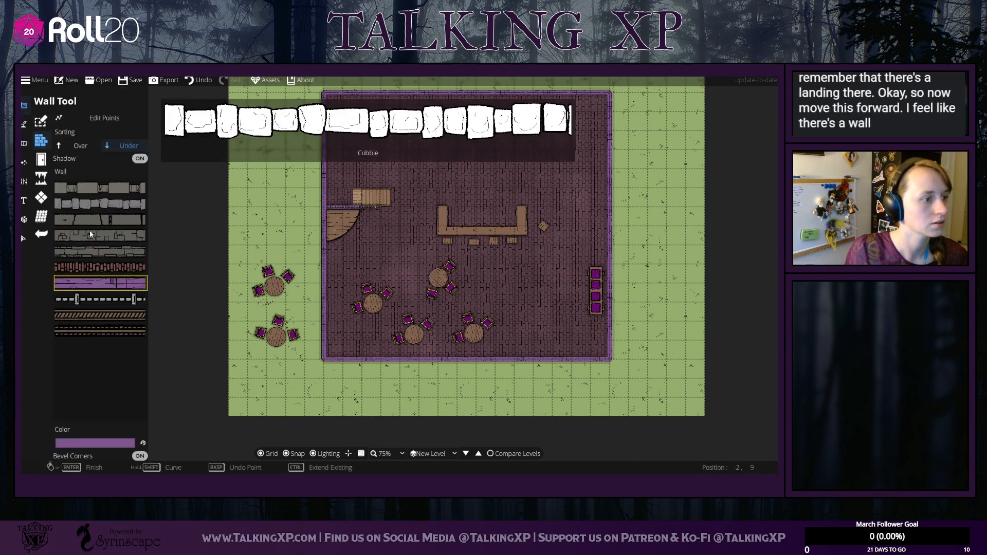
left_click(326, 188)
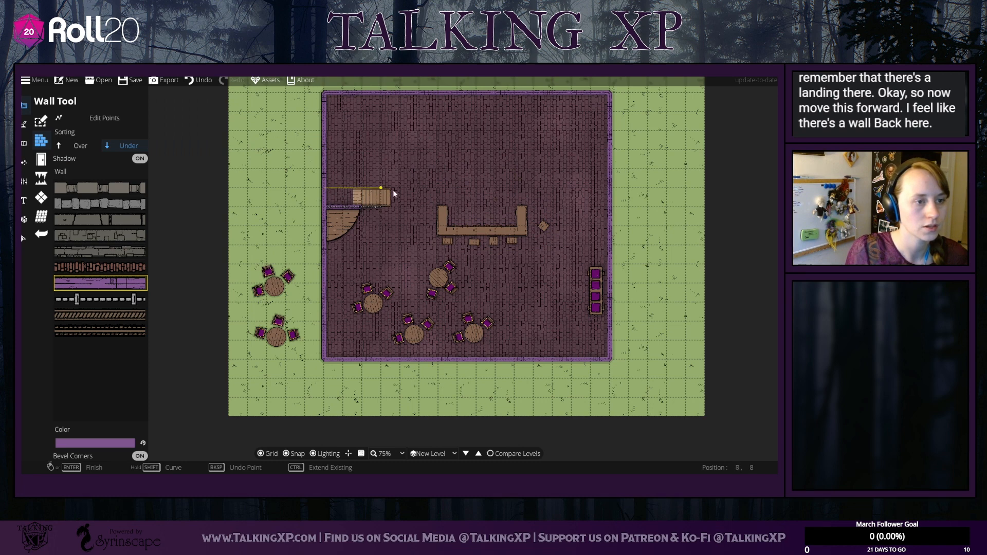
double_click(607, 188)
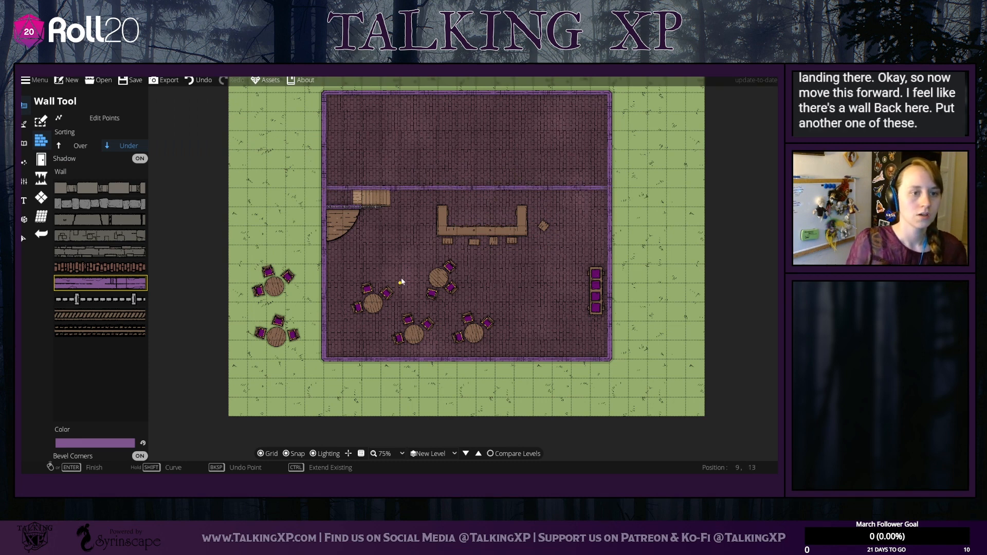
Step: Move and rotate the two upper indoor table-and-chair sets, placing one by the left wall below the stage and the other beside it
left_click(25, 239)
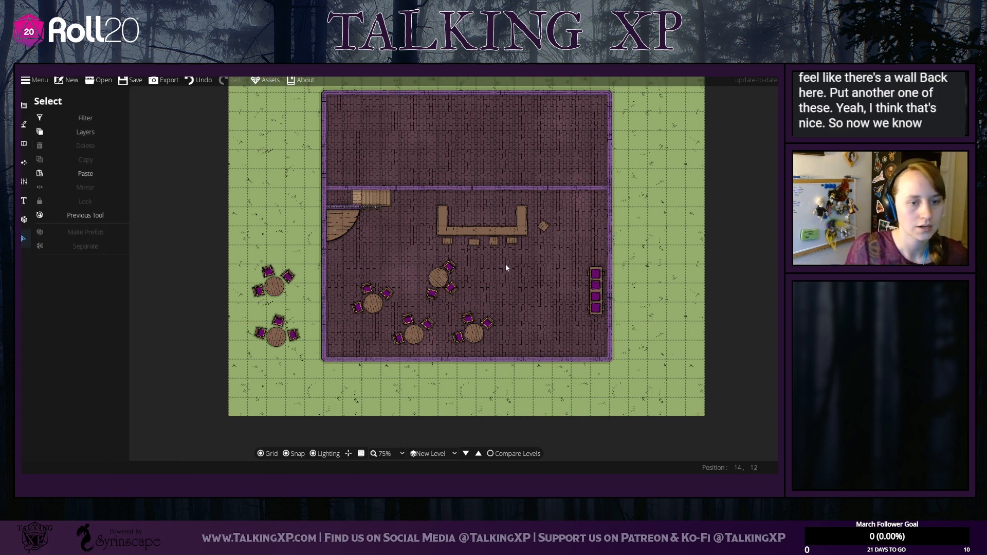
left_click_drag(340, 264, 365, 289)
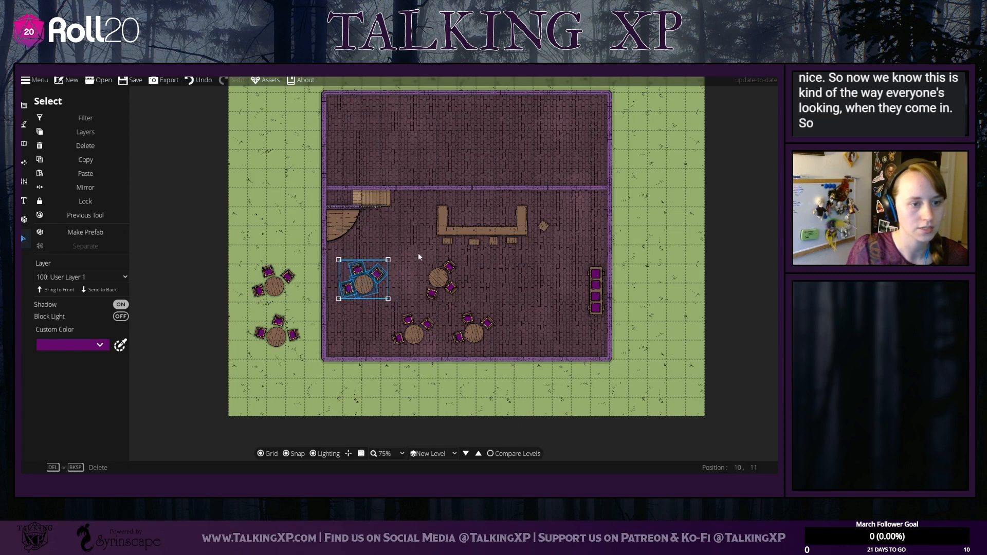
scroll(388, 269, "down", 6)
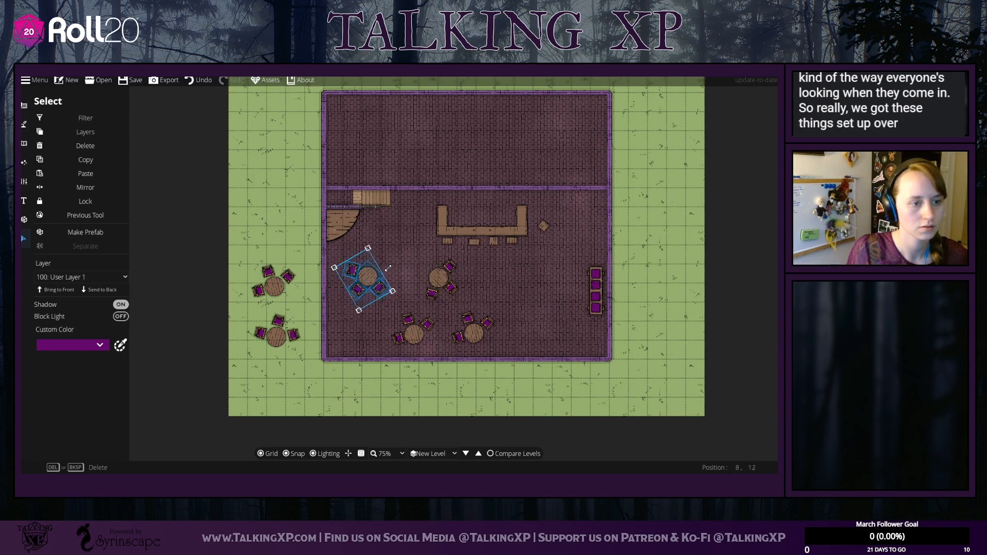
scroll(389, 268, "down", 2)
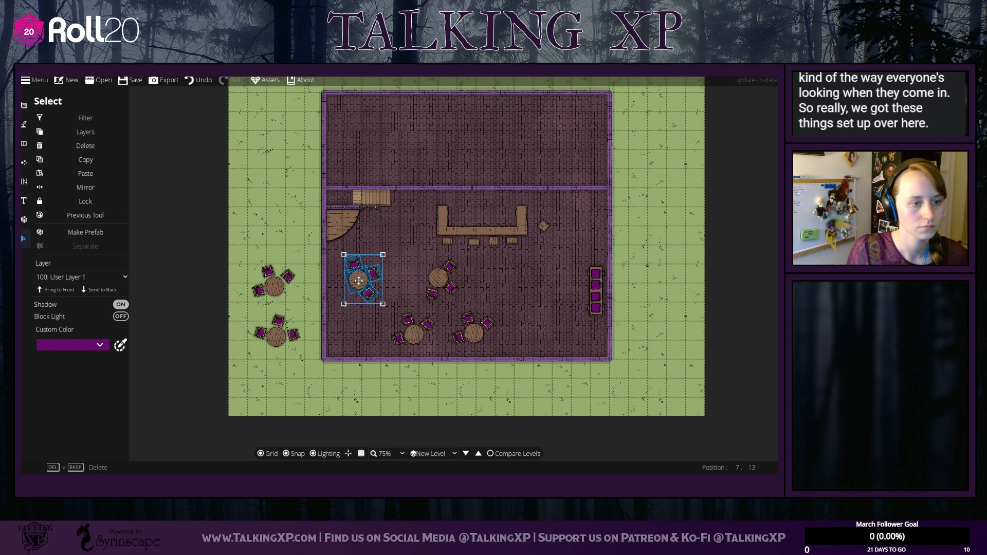
left_click_drag(359, 281, 344, 280)
left_click_drag(459, 256, 414, 279)
scroll(350, 336, "down", 8)
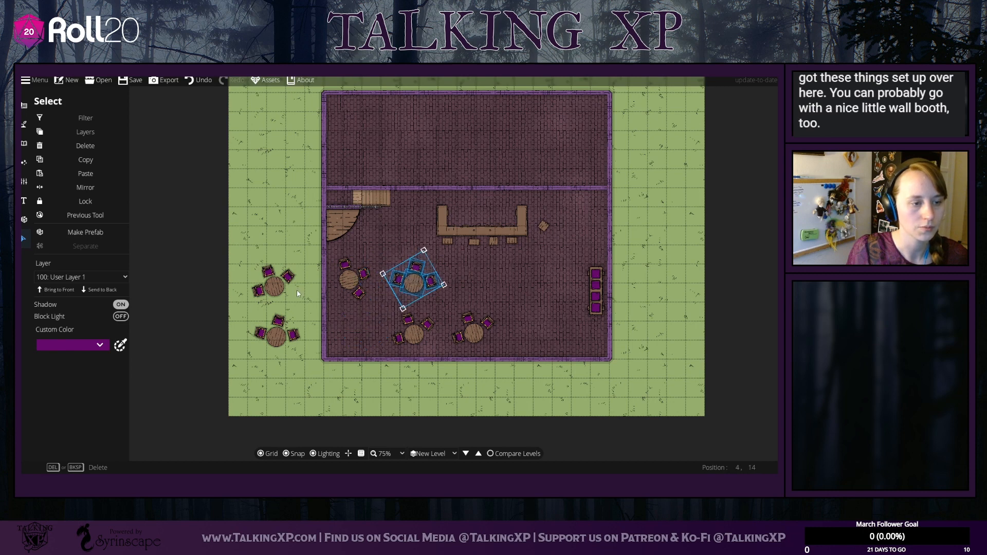
left_click_drag(242, 240, 324, 420)
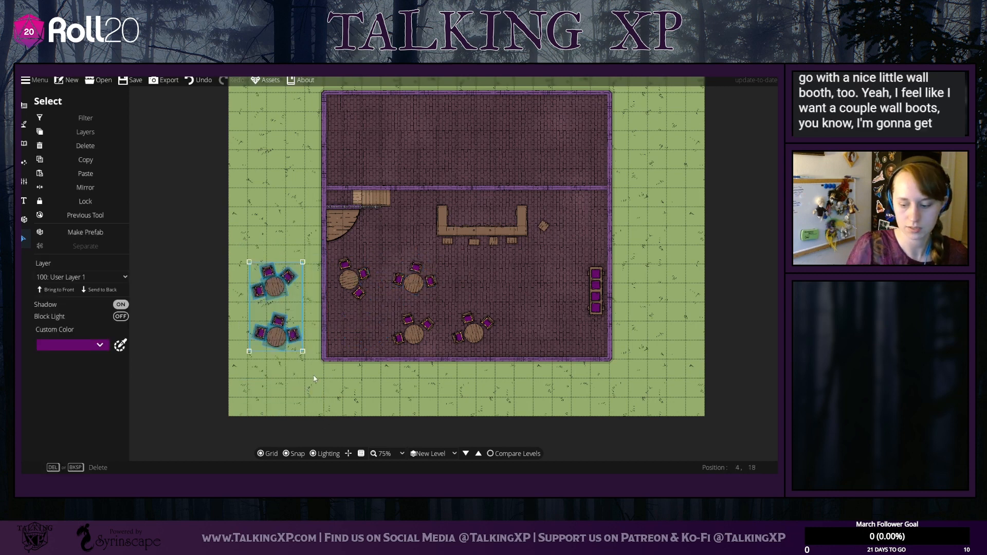
key("Escape")
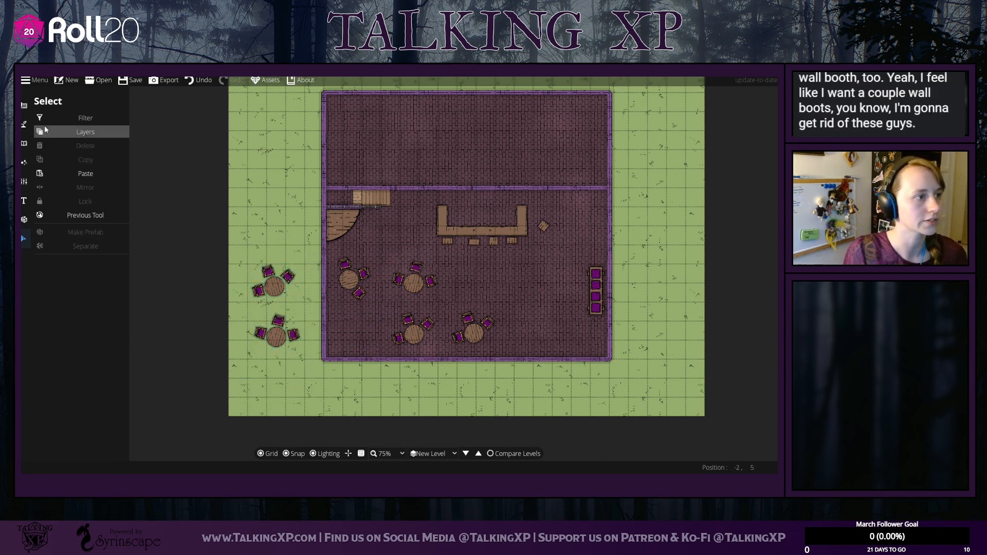
left_click(24, 122)
left_click(65, 123)
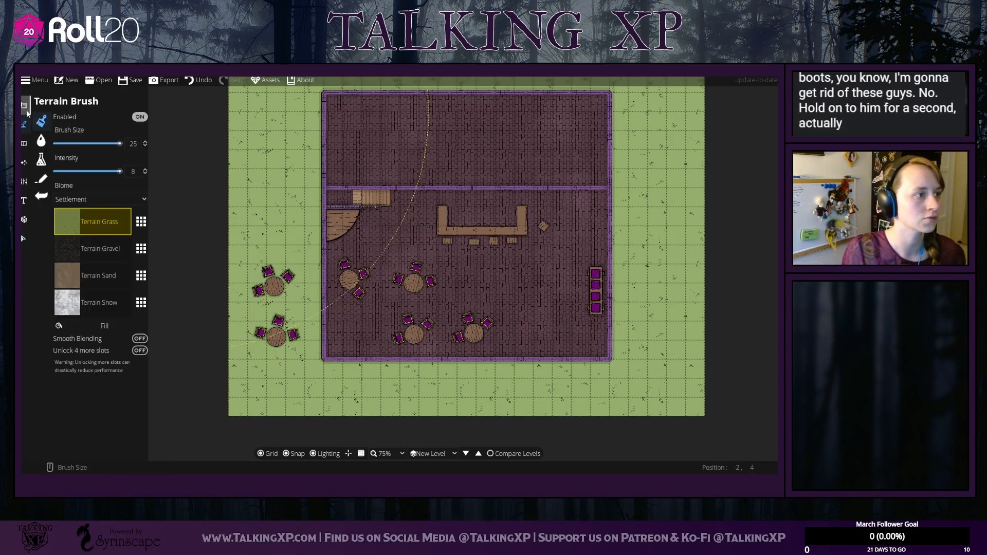
left_click(24, 105)
Step: Find the bench objects in the library and place a purple bench at scale 2 against the left wall in the tavern's lower-left corner
left_click(23, 144)
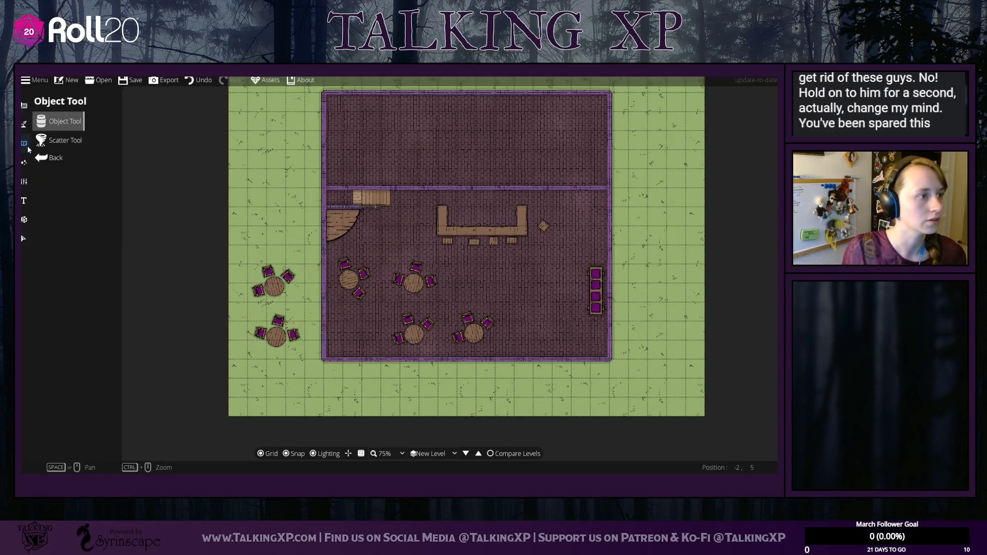
left_click(49, 120)
left_click_drag(727, 129, 659, 127)
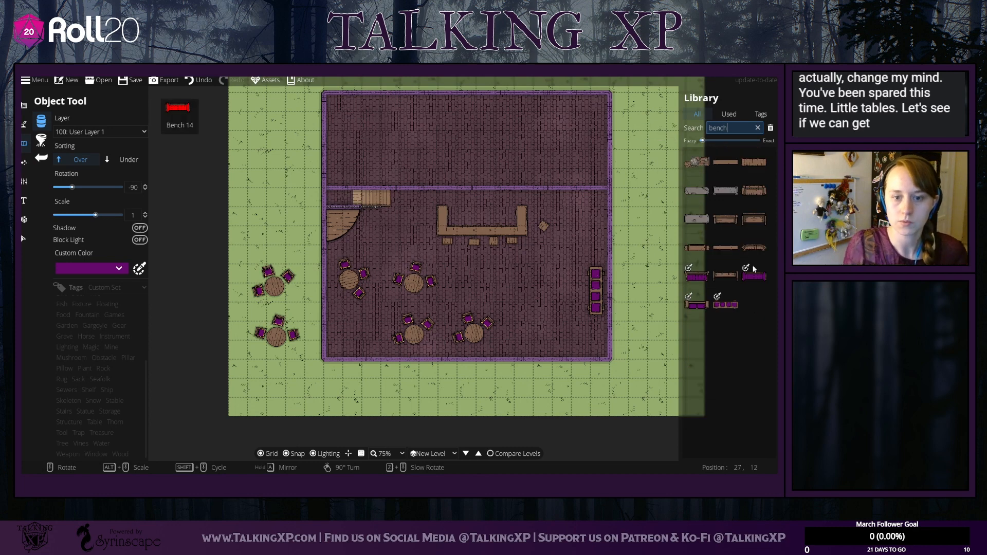
left_click(697, 276)
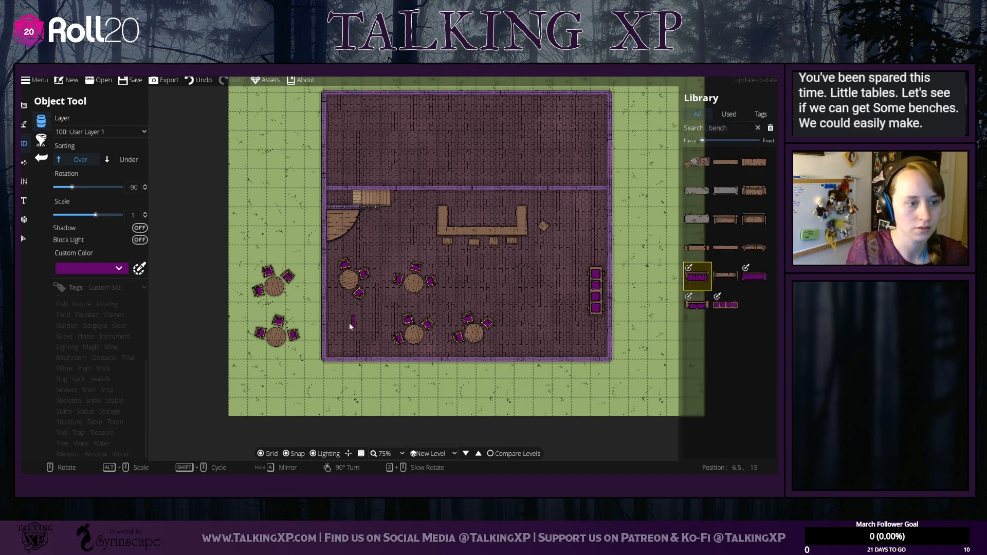
left_click(117, 212)
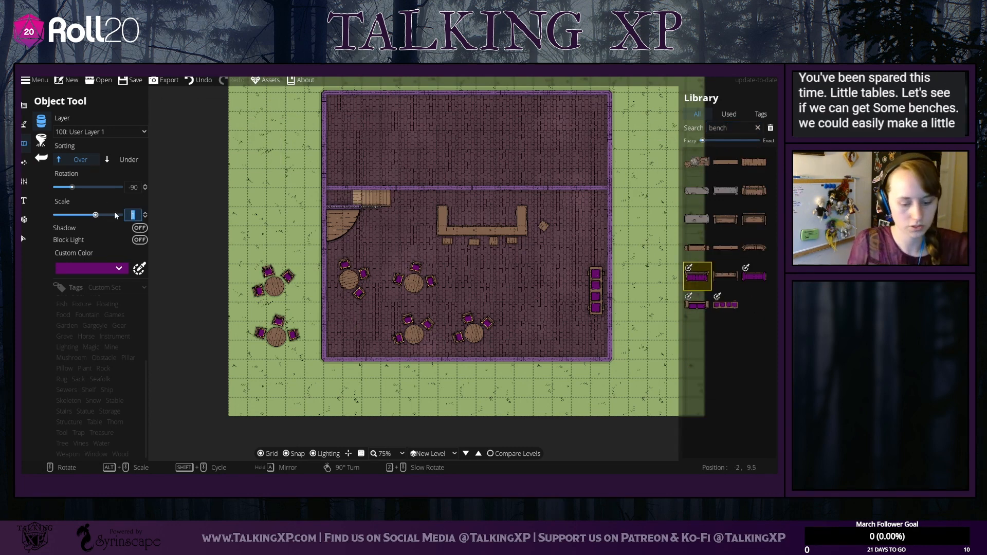
type("2")
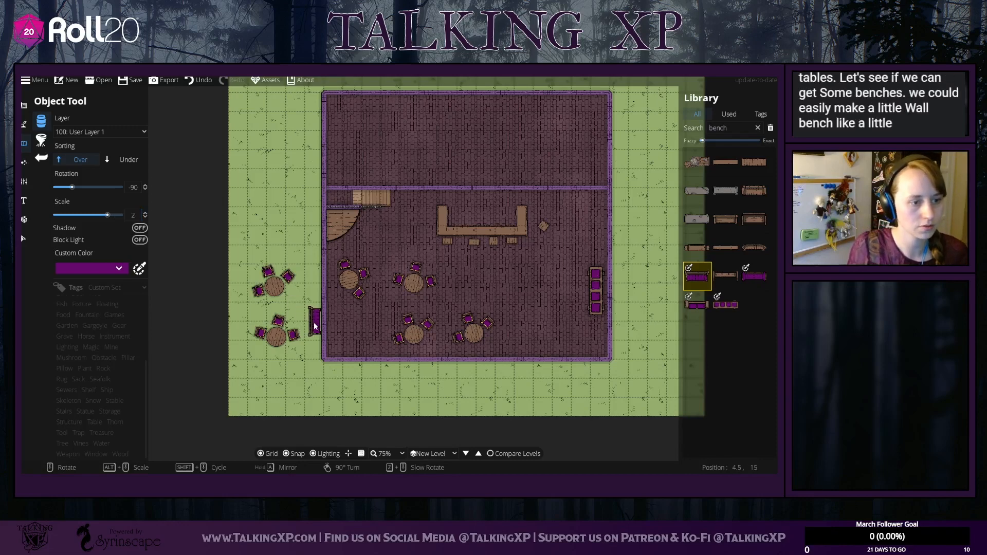
left_click(337, 347)
Step: Rotate the next purple bench to 30 degrees for the seating in the tavern's lower-left corner
scroll(379, 347, "down", 4)
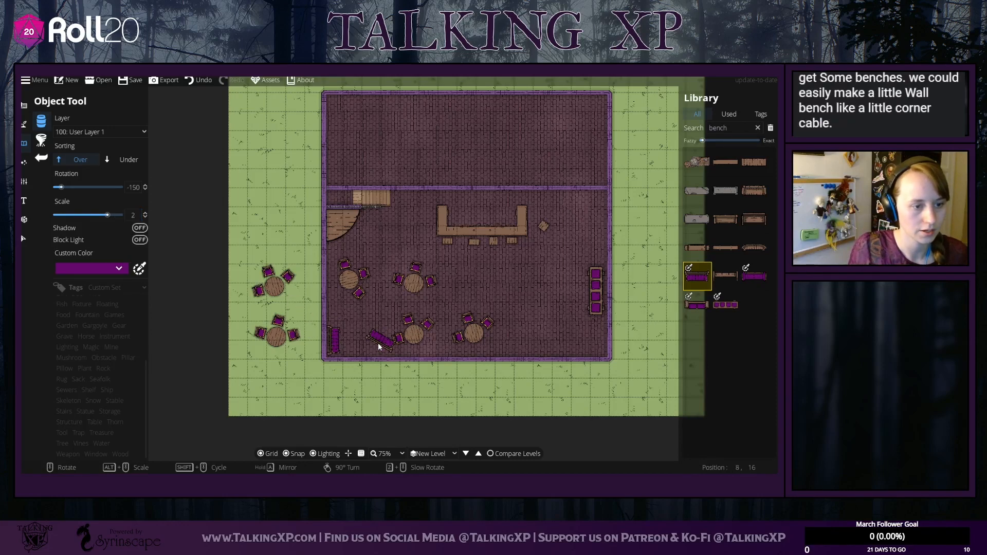
scroll(379, 348, "down", 7)
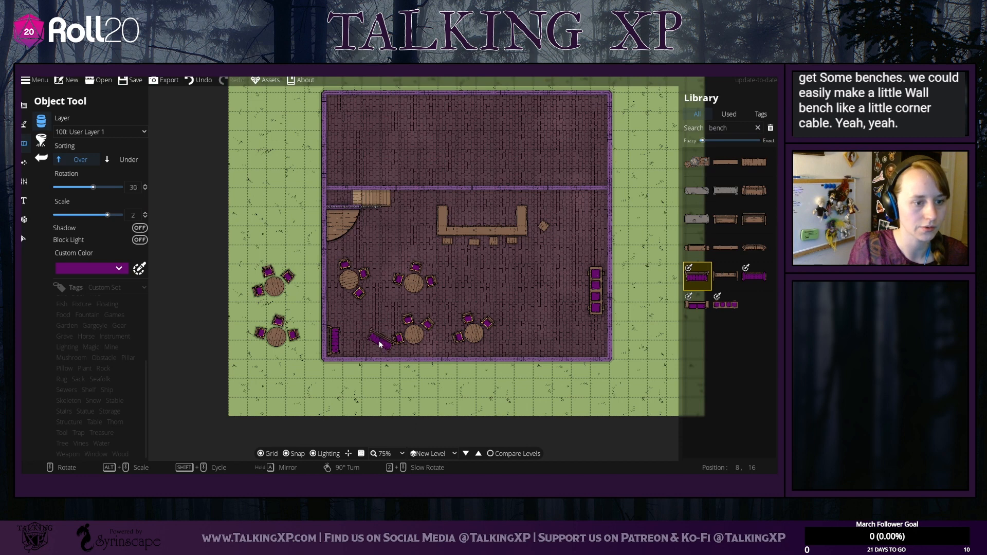
Step: Place a second purple bench, rotated to 90, opposite the one in the tavern's lower-left corner
scroll(380, 345, "down", 1)
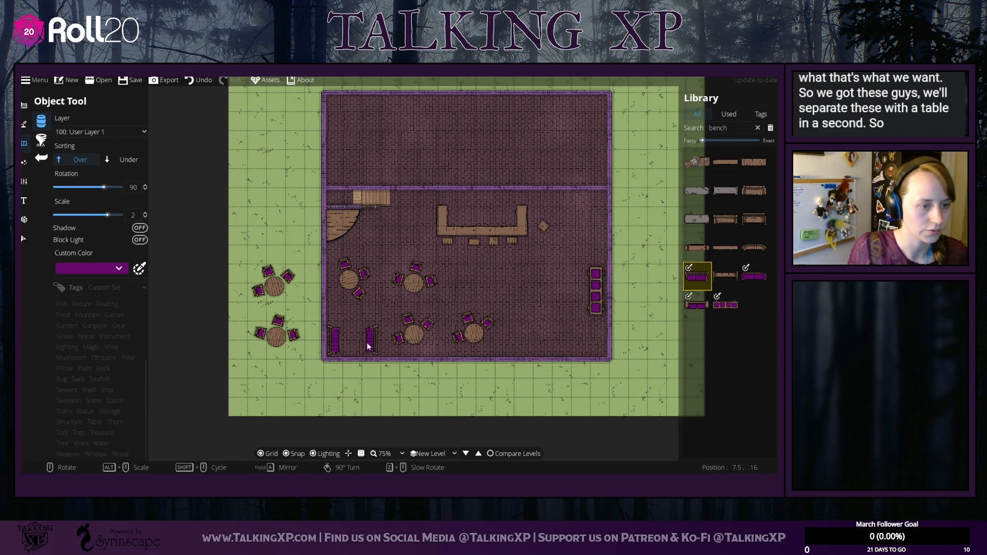
left_click(365, 347)
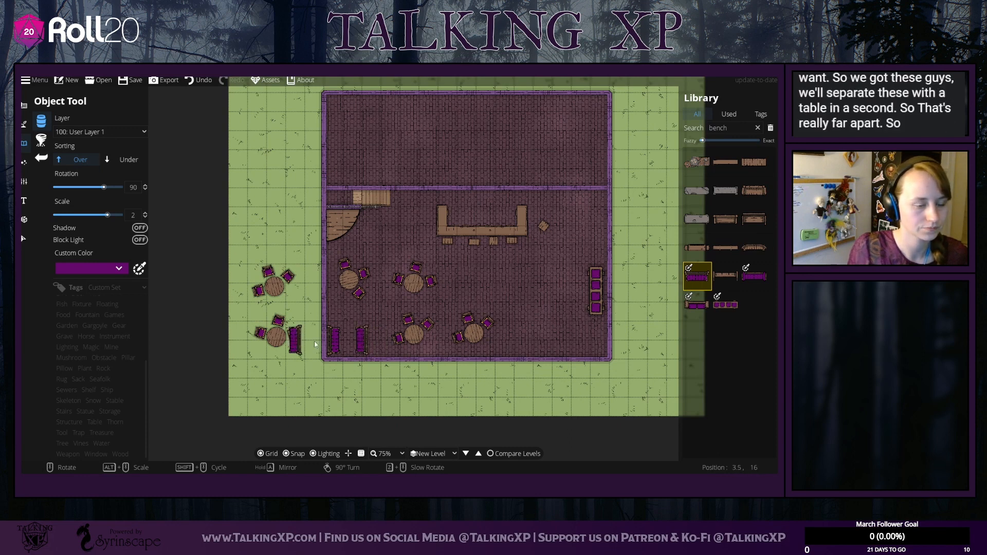
Step: Search the library for "table" and prepare the upright plank table at scale 1 and rotation 0 for the gap between the benches
double_click(738, 128)
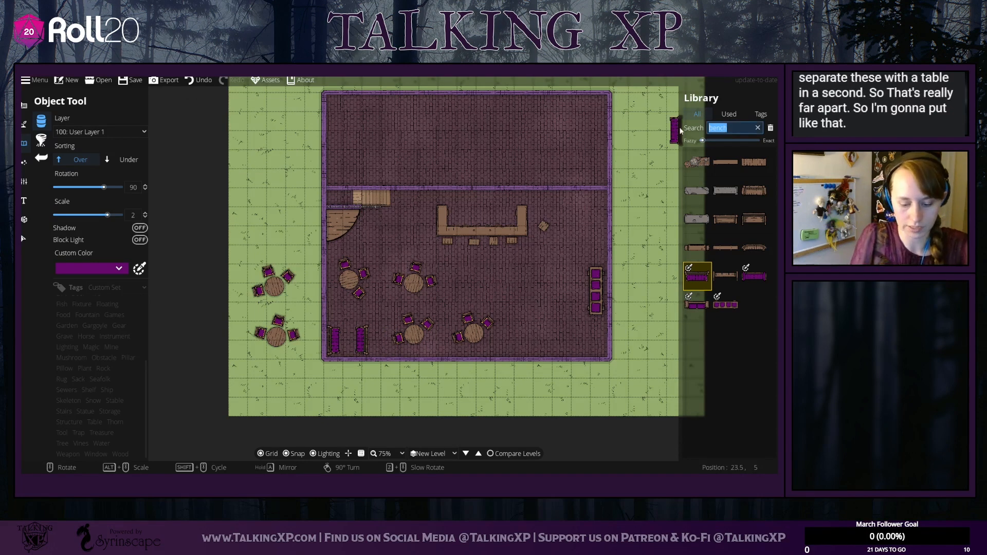
type("table")
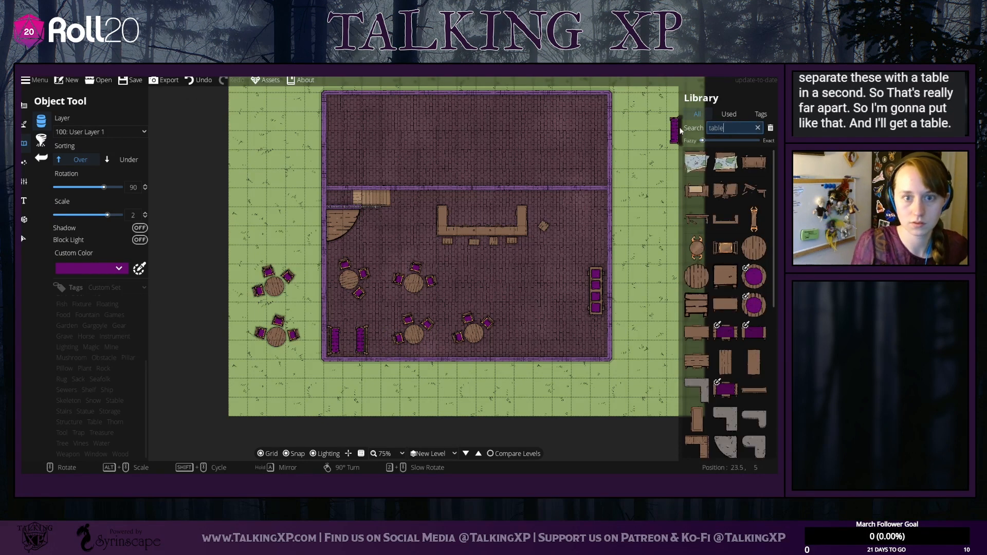
left_click(729, 362)
scroll(131, 185, "up", 1)
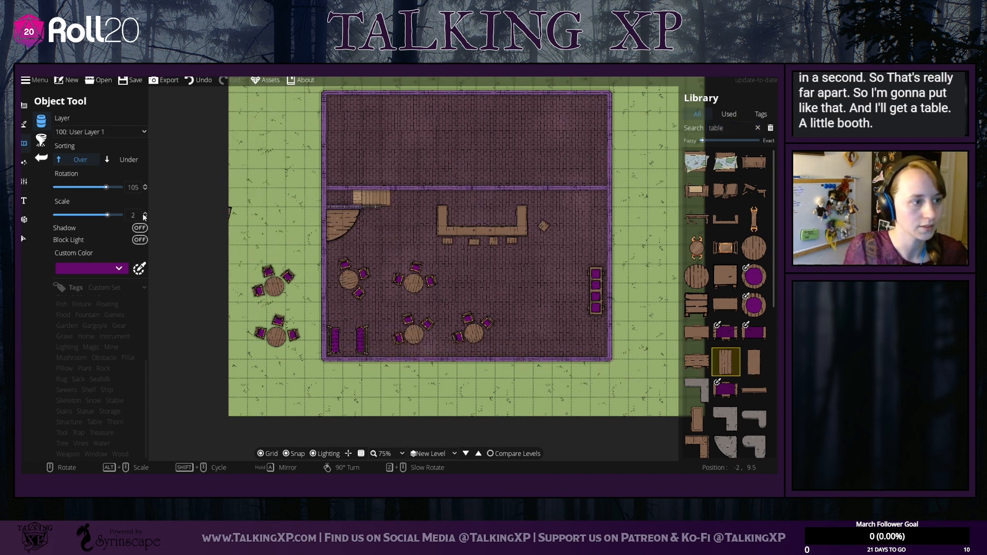
double_click(127, 217)
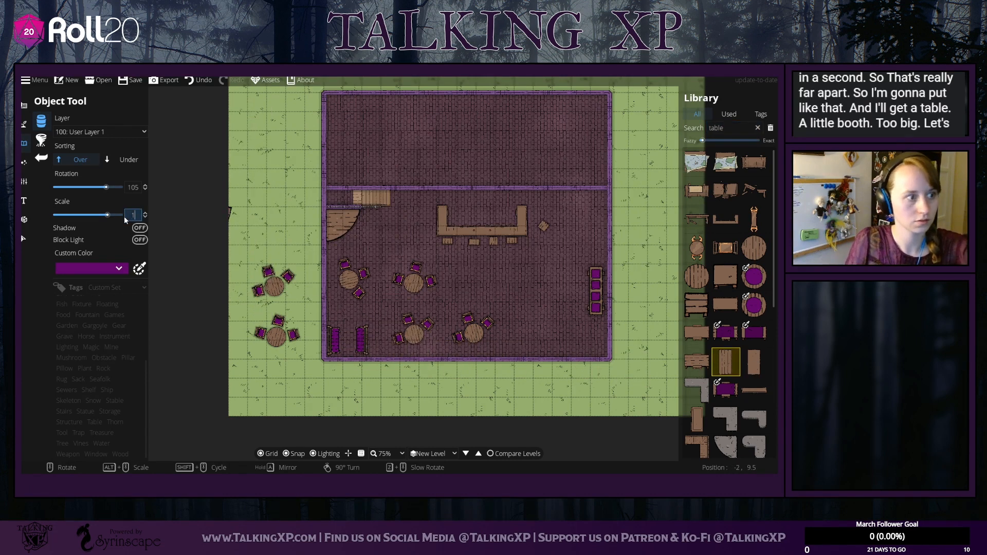
type("1")
scroll(353, 336, "down", 3)
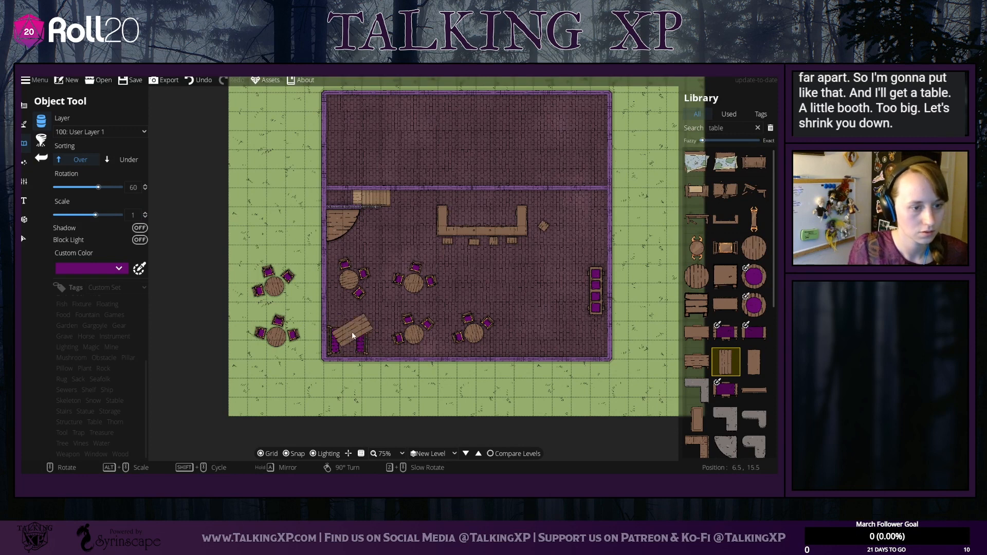
scroll(352, 335, "down", 4)
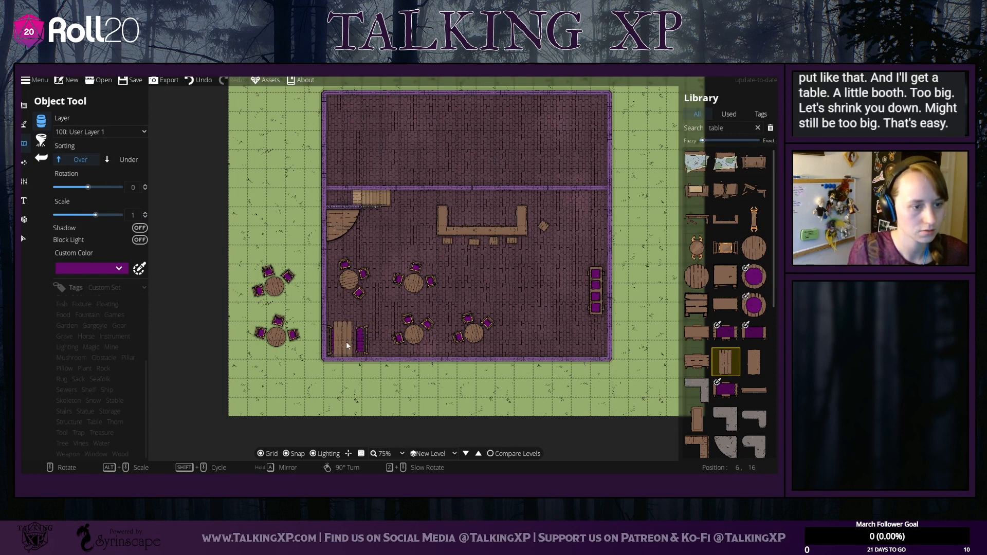
Step: With snapping off and shadow on, place the plank table at scale 0.85 between the two corner benches
left_click(286, 454)
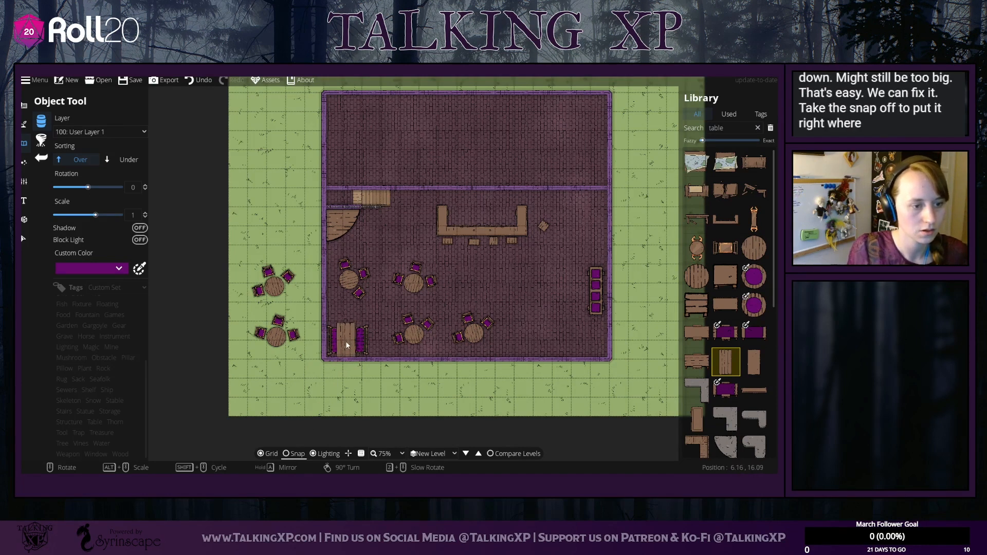
left_click(146, 229)
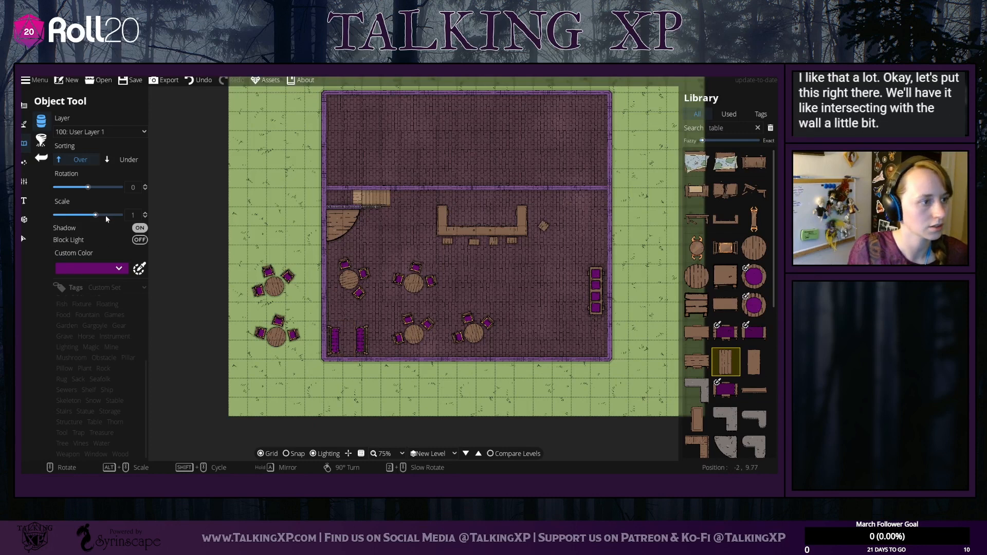
left_click(146, 217)
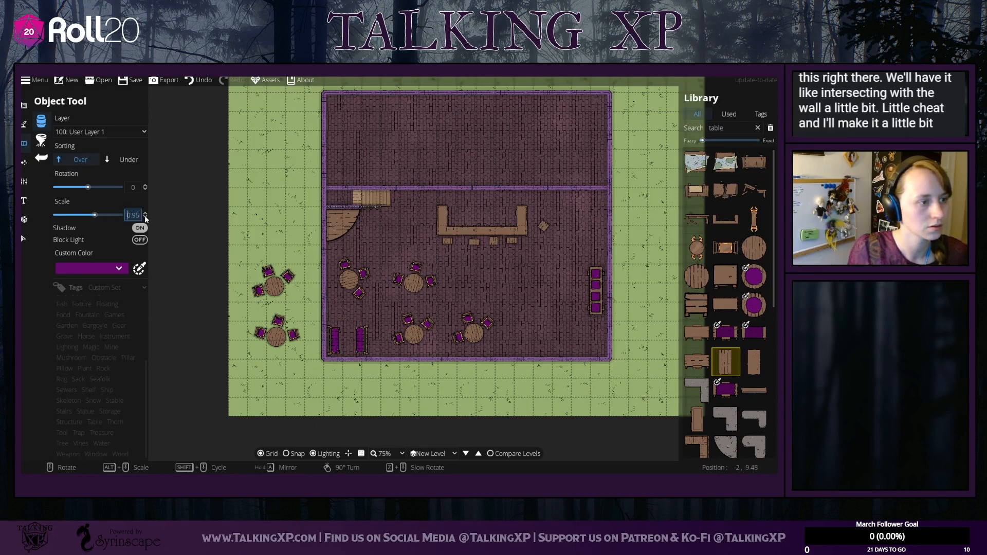
left_click(145, 216)
left_click(145, 216)
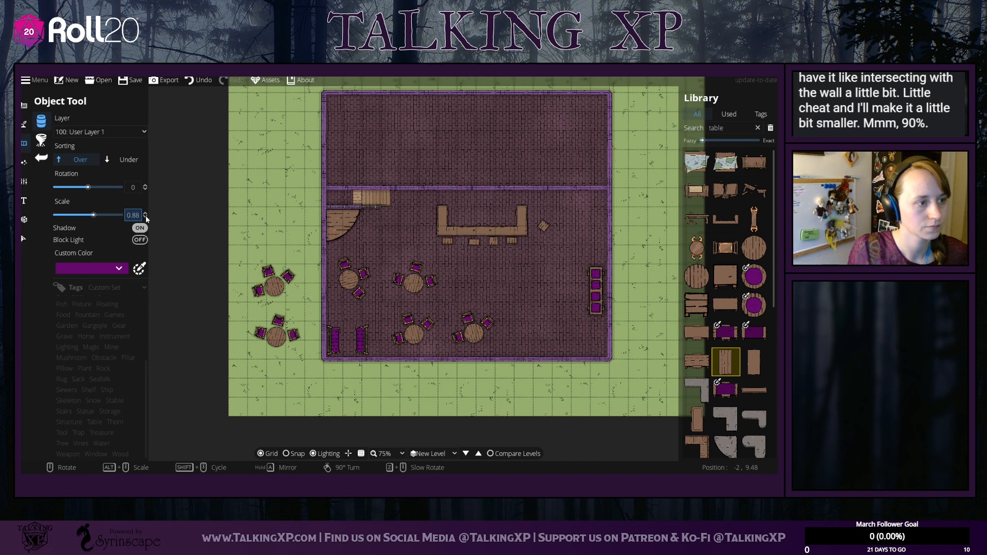
left_click(146, 217)
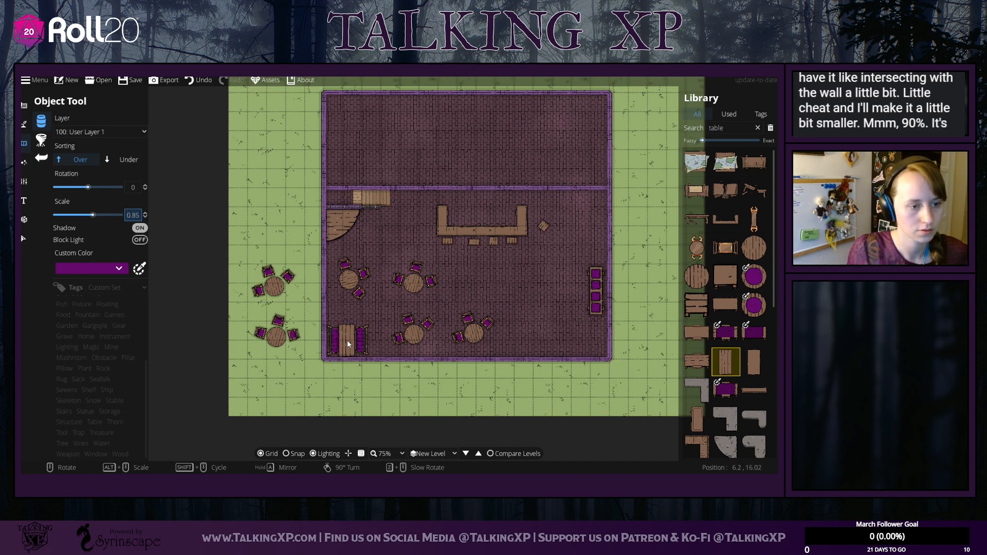
left_click(348, 343)
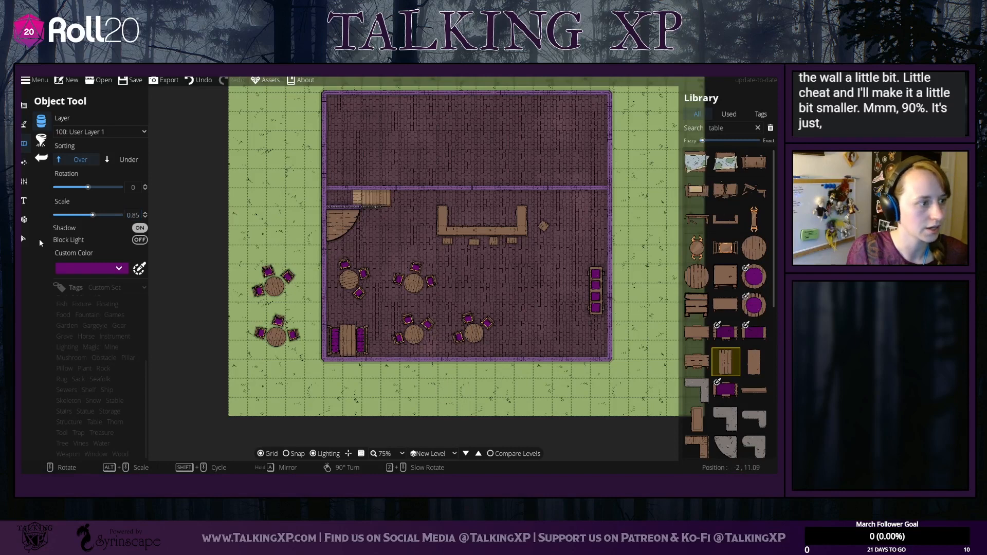
Step: Move the two round table sets away from the lower wall, one beside the bar and the other onto the grass outside the right wall
left_click(26, 239)
left_click_drag(388, 314, 431, 353)
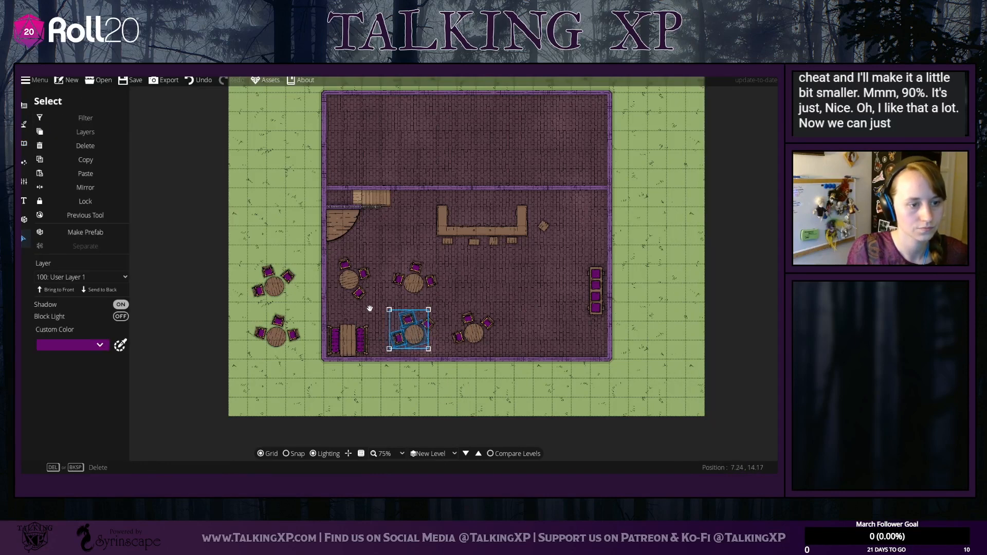
left_click(489, 289)
left_click_drag(444, 355, 443, 352)
left_click_drag(427, 336, 591, 242)
left_click_drag(449, 303, 664, 266)
left_click(440, 310)
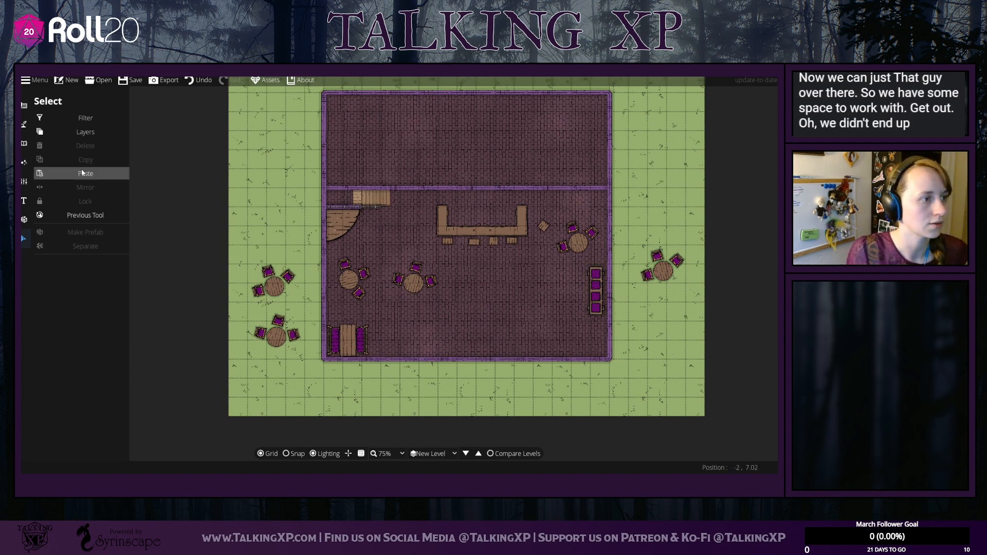
left_click(25, 144)
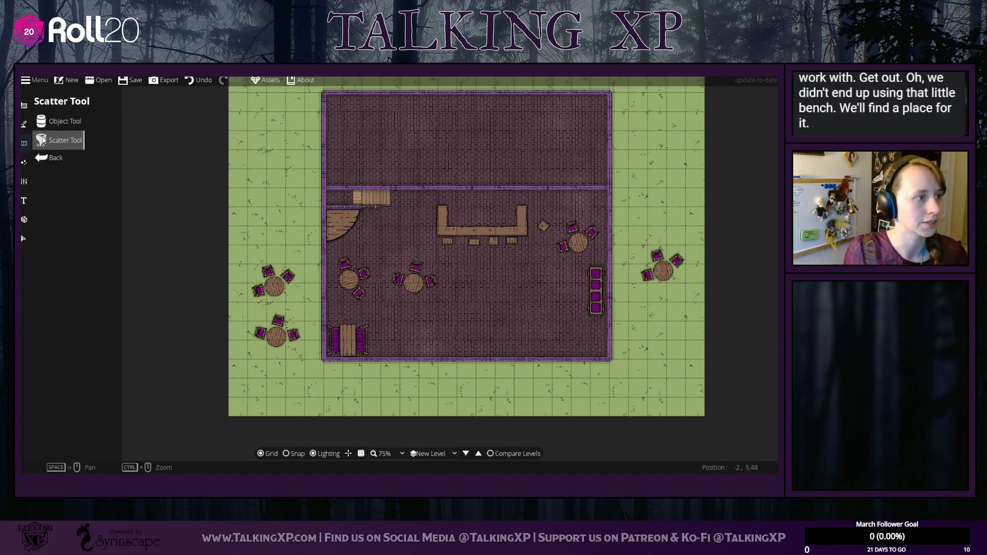
left_click(42, 127)
left_click(25, 145)
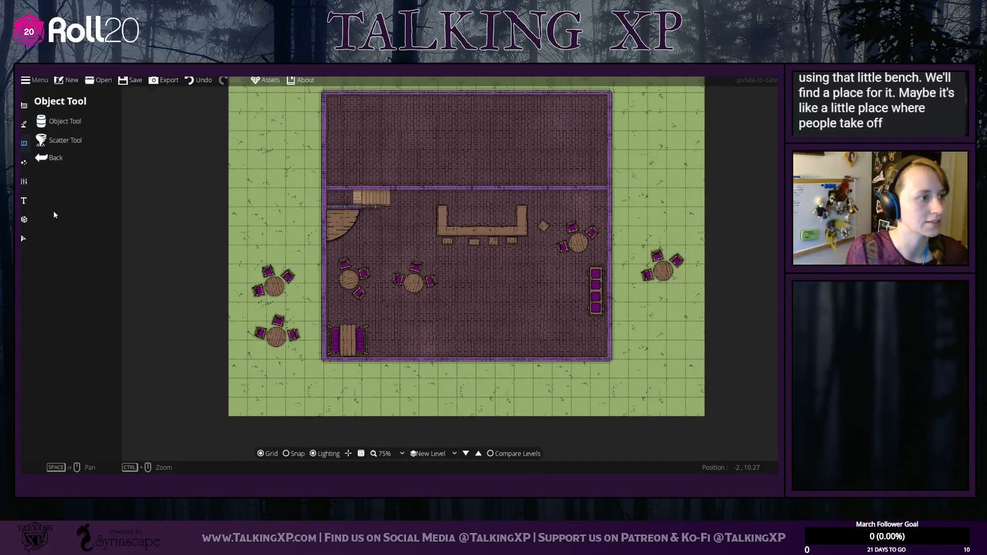
left_click(51, 122)
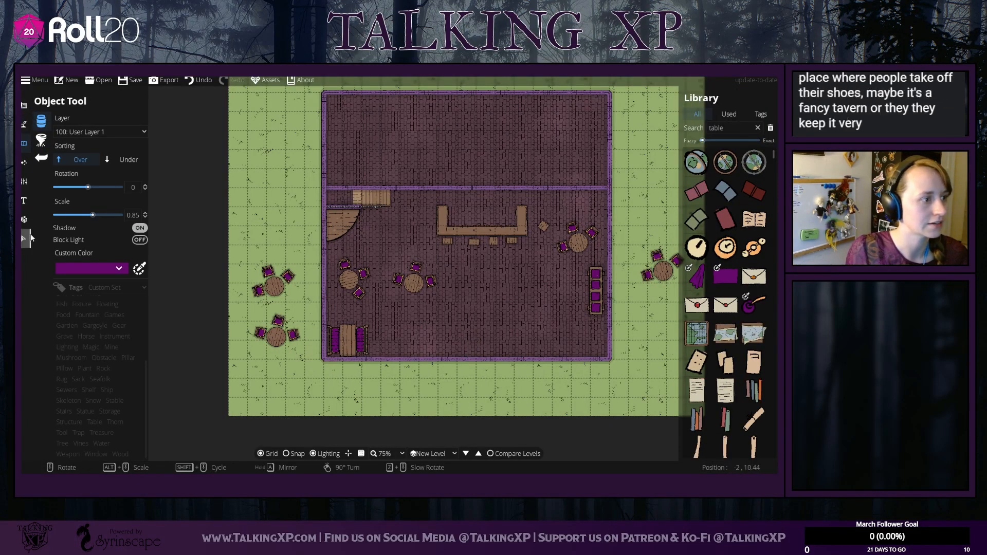
Step: Duplicate the corner booth with its two benches and table, and place the copy directly beside it along the lower wall
left_click(23, 239)
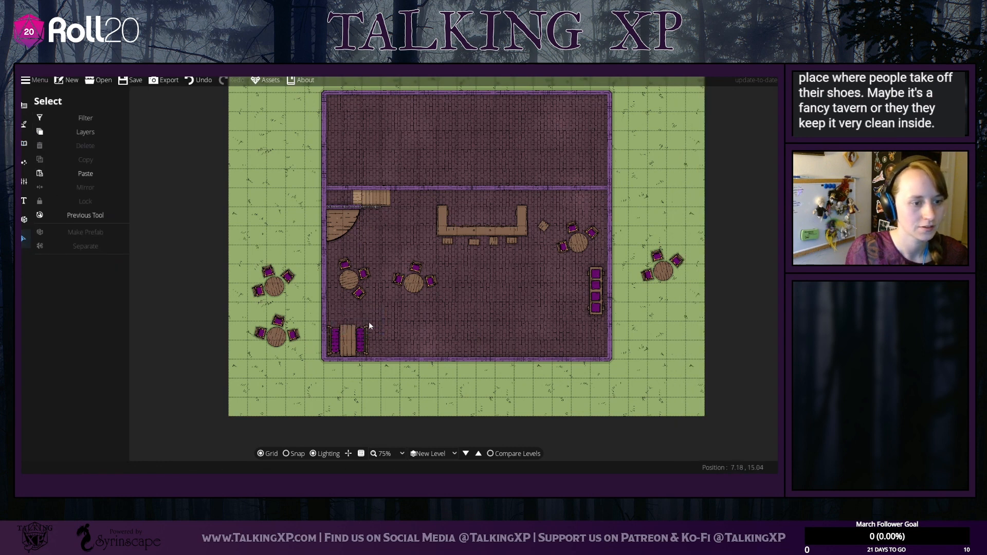
left_click(340, 340)
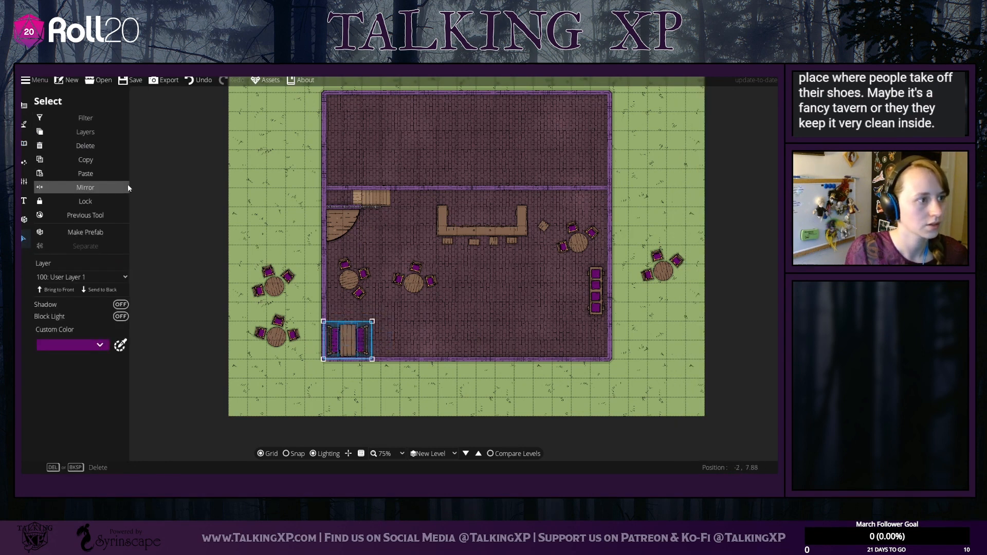
left_click(94, 162)
left_click(93, 174)
left_click_drag(390, 263, 384, 333)
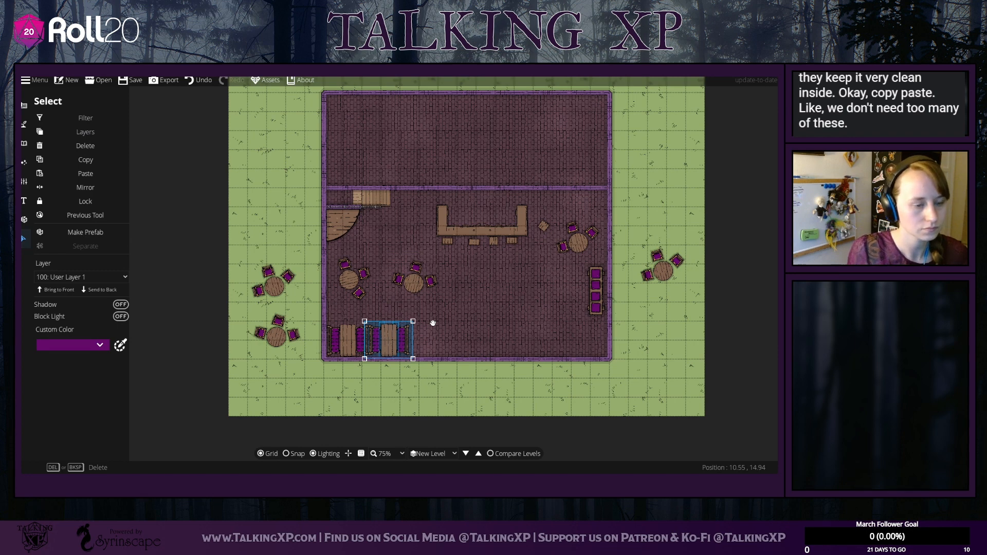
Step: Duplicate the booth again and place the copy as the third in the row along the lower wall
left_click(93, 162)
left_click(94, 175)
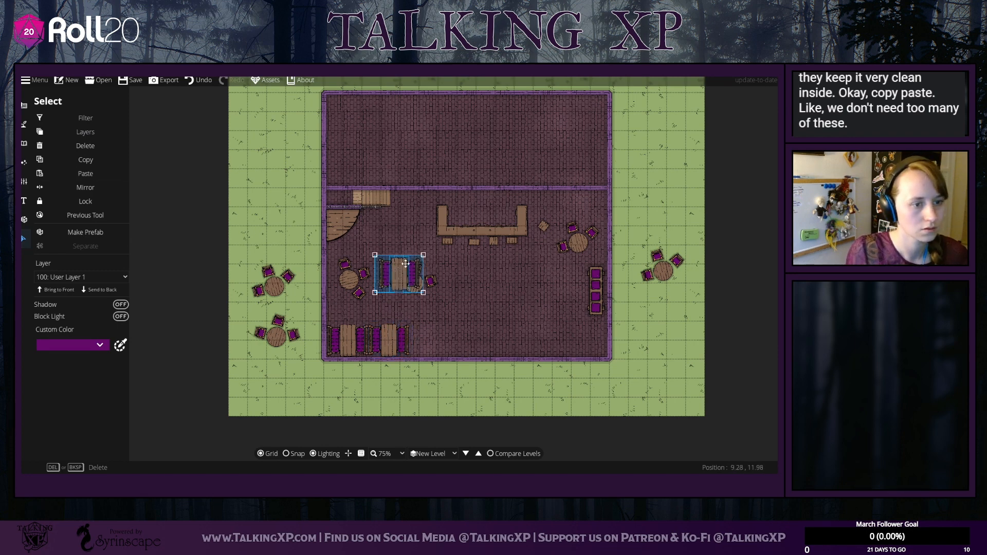
left_click_drag(405, 263, 316, 319)
Step: Select all three booths together and nudge them down against the lower wall
left_click(521, 364)
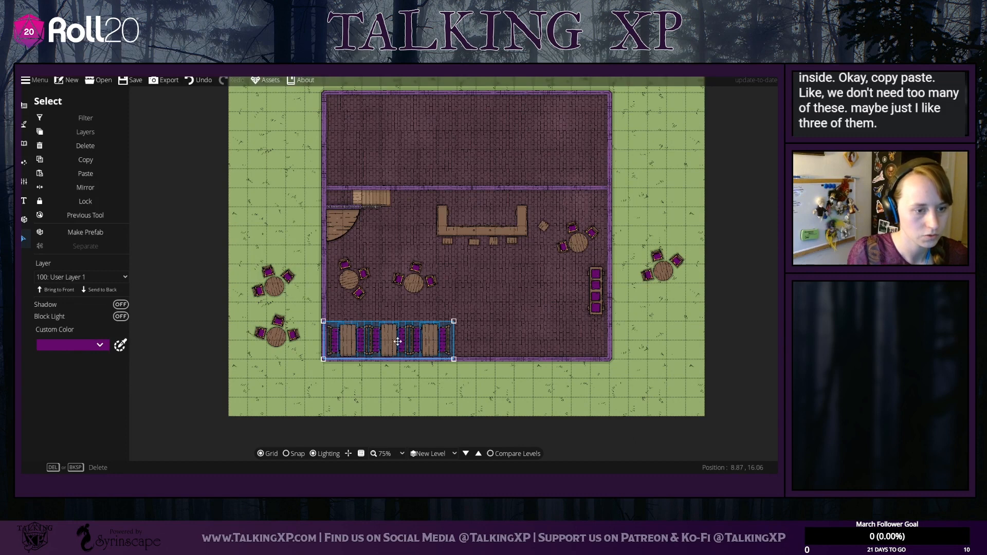
left_click_drag(398, 342, 397, 343)
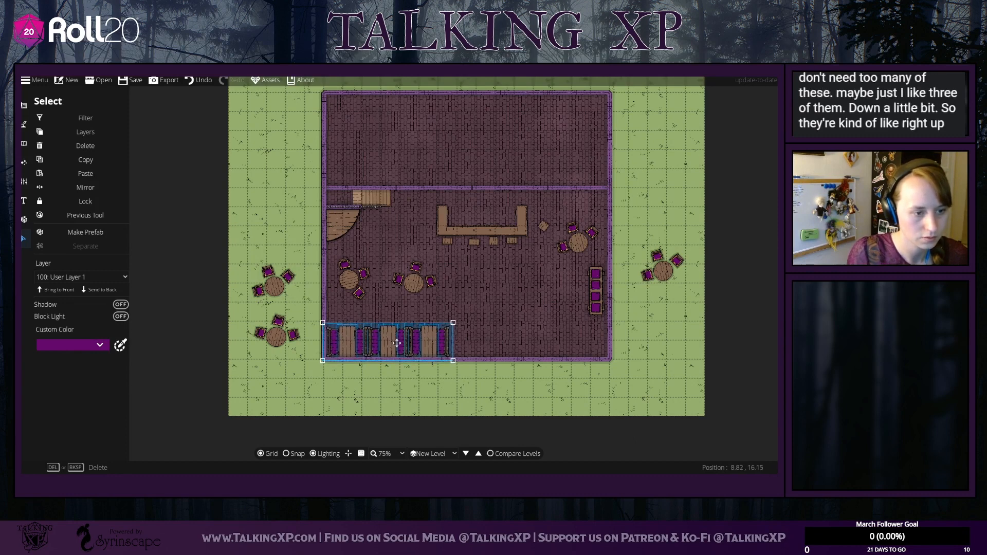
left_click(517, 395)
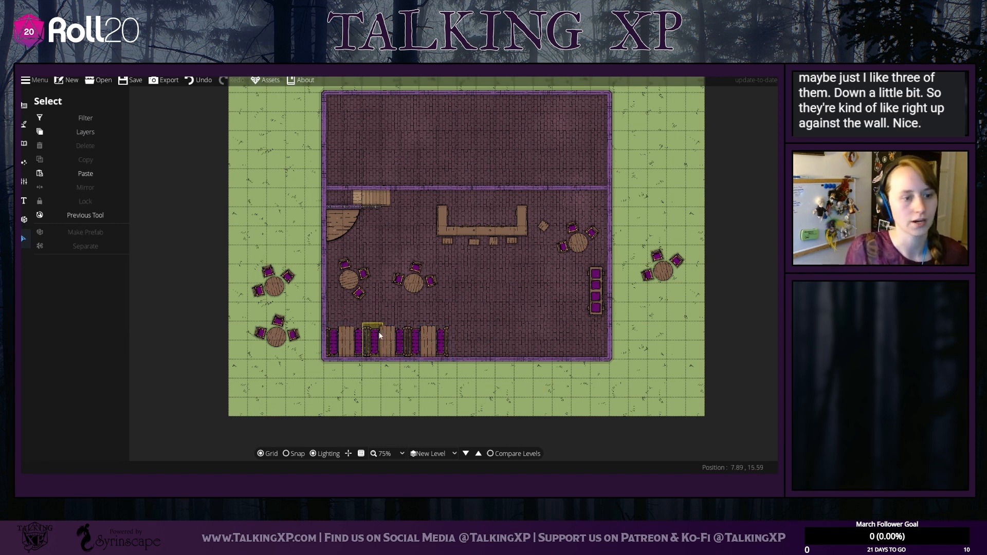
Step: Shift the second and third booths to the right to leave gaps between neighbouring booths
left_click_drag(369, 318, 458, 354)
left_click_drag(393, 340, 439, 341)
left_click(486, 329)
left_click(542, 358)
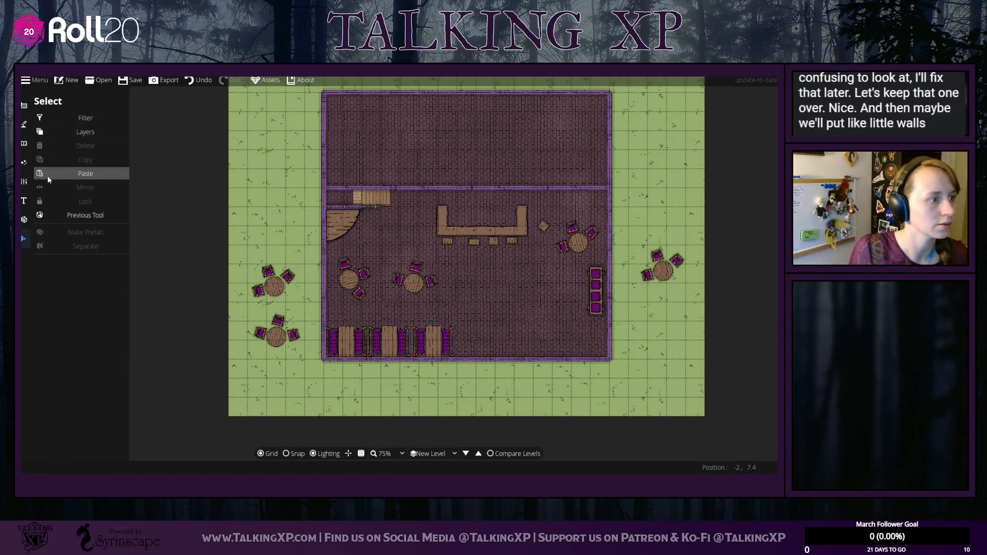
Step: Draw short purple walls in the gaps between the booths as dividers, using the Wall Tool
left_click(25, 128)
left_click(51, 141)
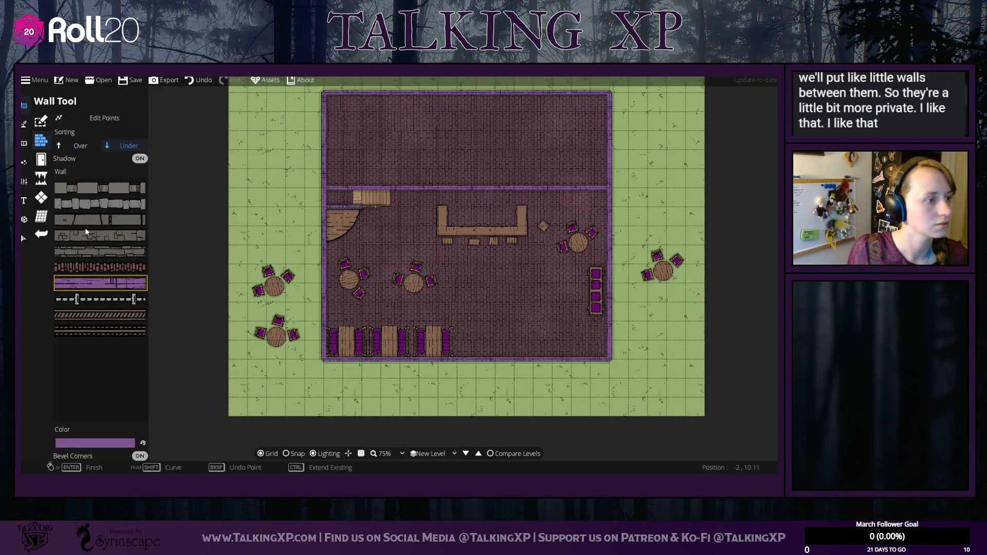
mouse_move(93, 281)
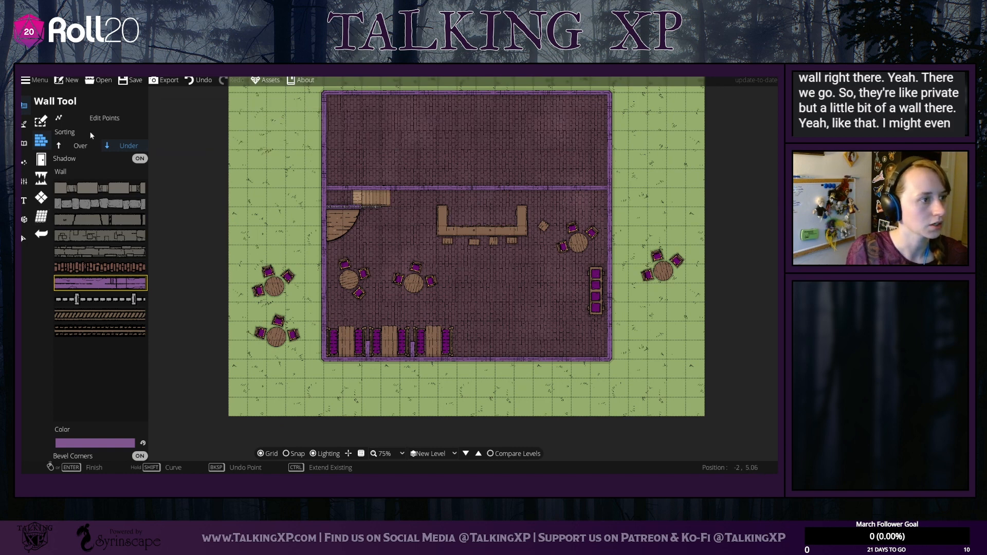
Step: Edit the end point of the divider wall between the first two booths to extend it up to the benches' full length
left_click(104, 118)
left_click(367, 353)
left_click_drag(367, 354, 368, 329)
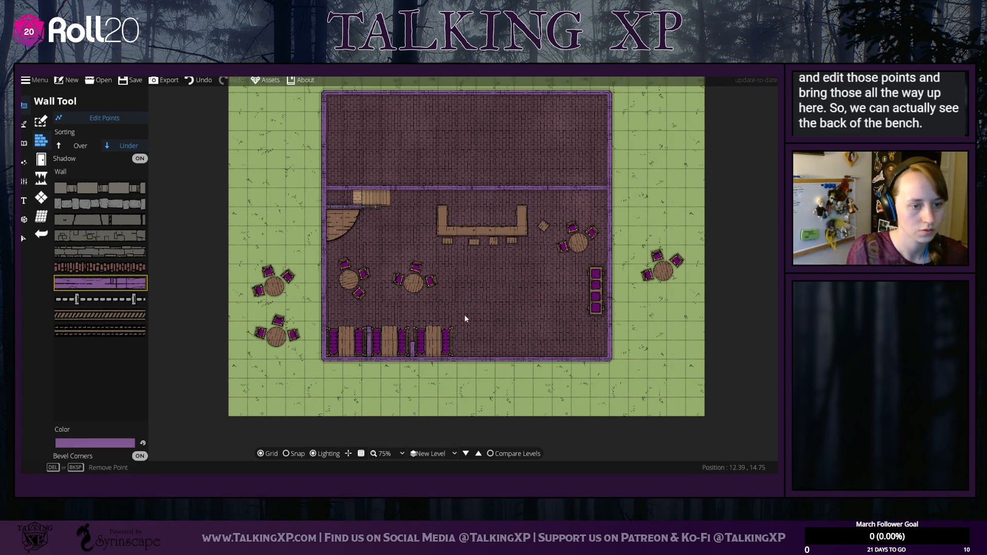
Step: Select the second and third booths together and shift them slightly right, clear of the first divider wall
left_click(24, 239)
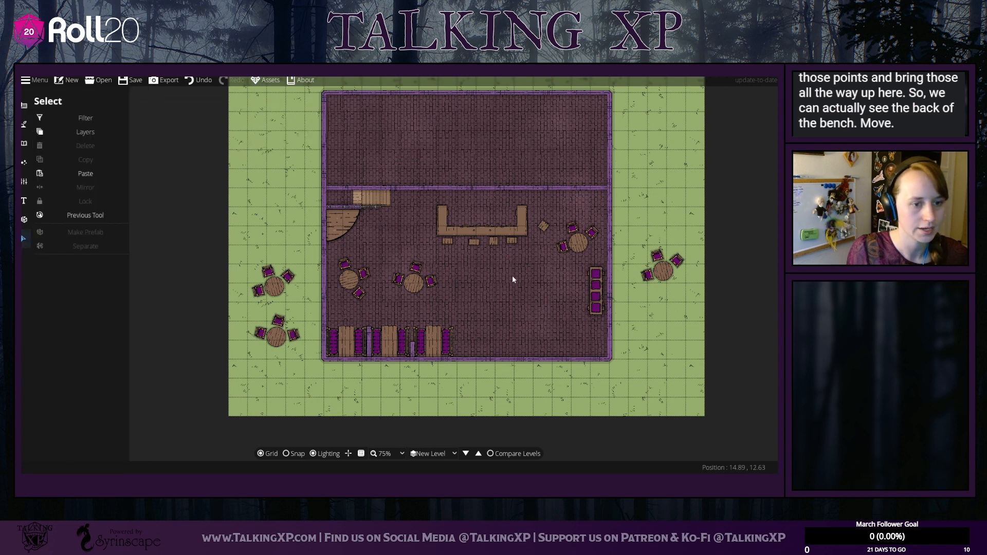
left_click_drag(417, 342, 374, 349)
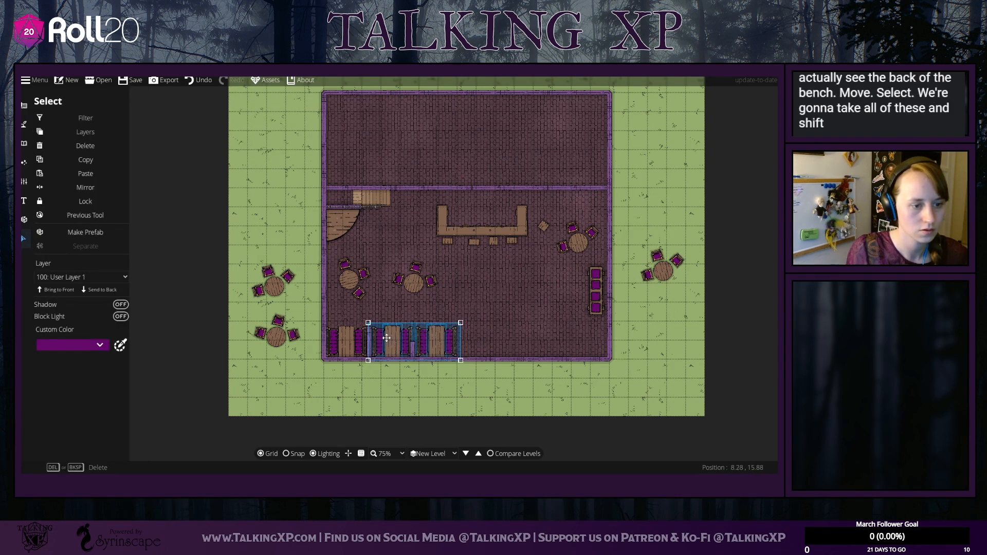
left_click(511, 288)
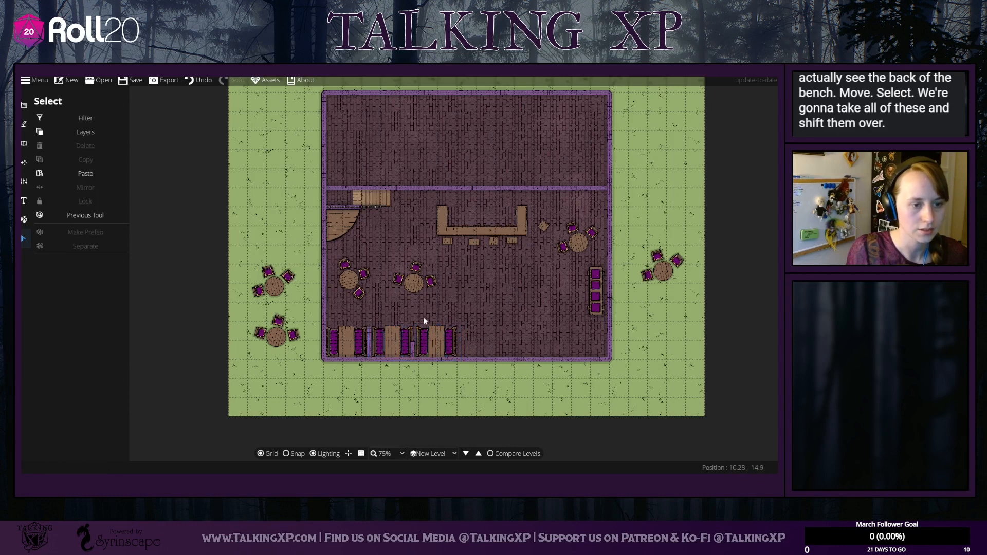
Step: Move the third booth farther right, away from the second divider wall
left_click_drag(423, 315, 466, 352)
left_click_drag(493, 301, 438, 337)
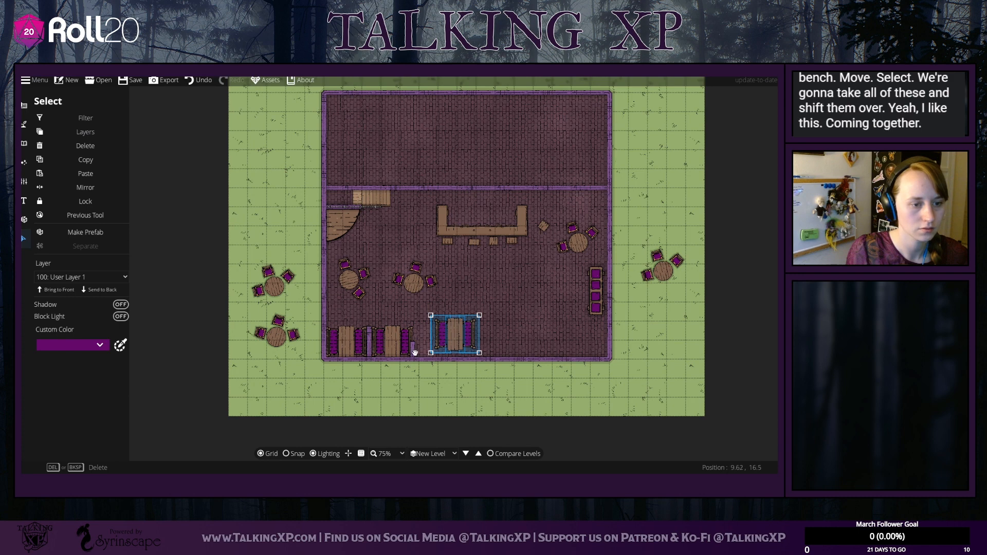
left_click(452, 282)
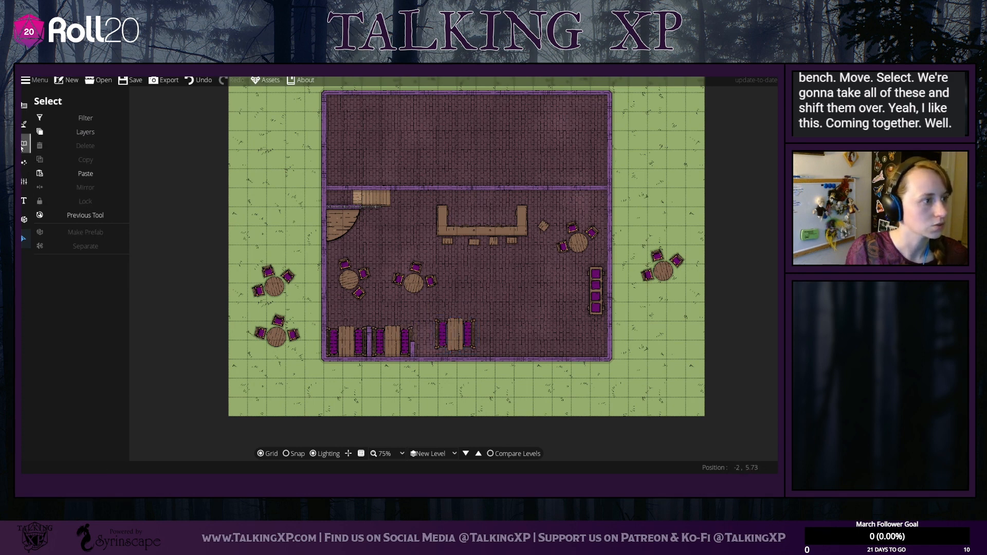
Step: Edit the points of the second divider wall, extending it up to the benches' full length and shifting it slightly right of the second booth
left_click(24, 124)
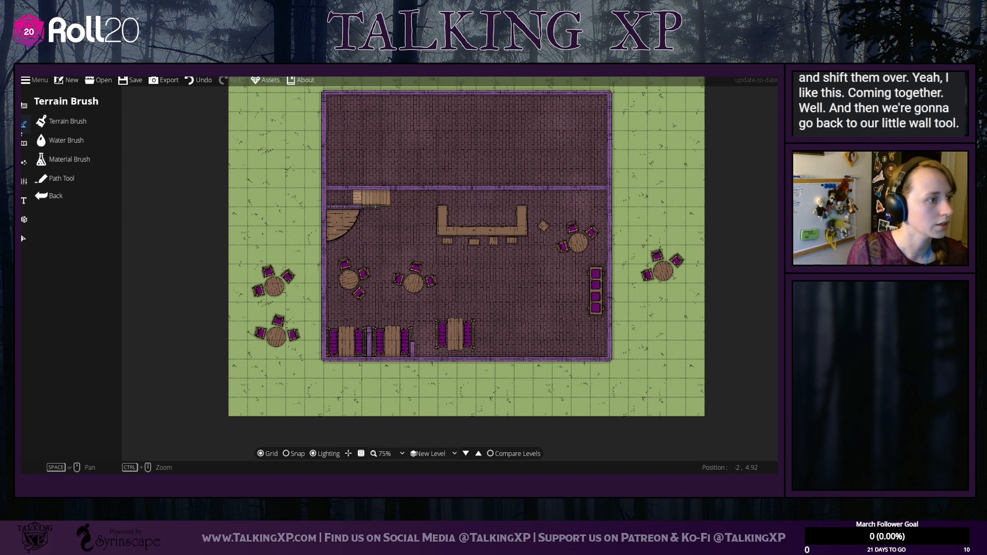
left_click(27, 144)
left_click(24, 105)
left_click(59, 140)
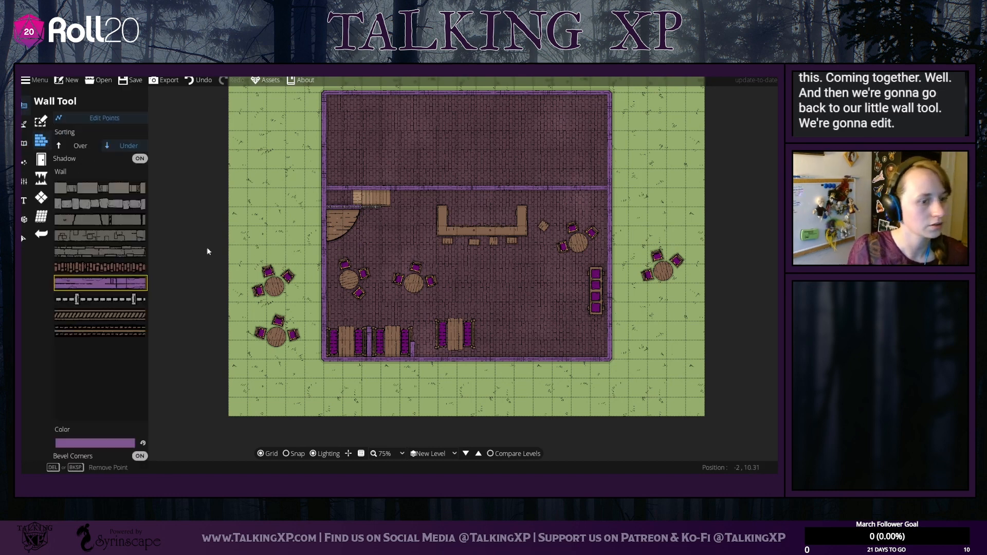
left_click(426, 335)
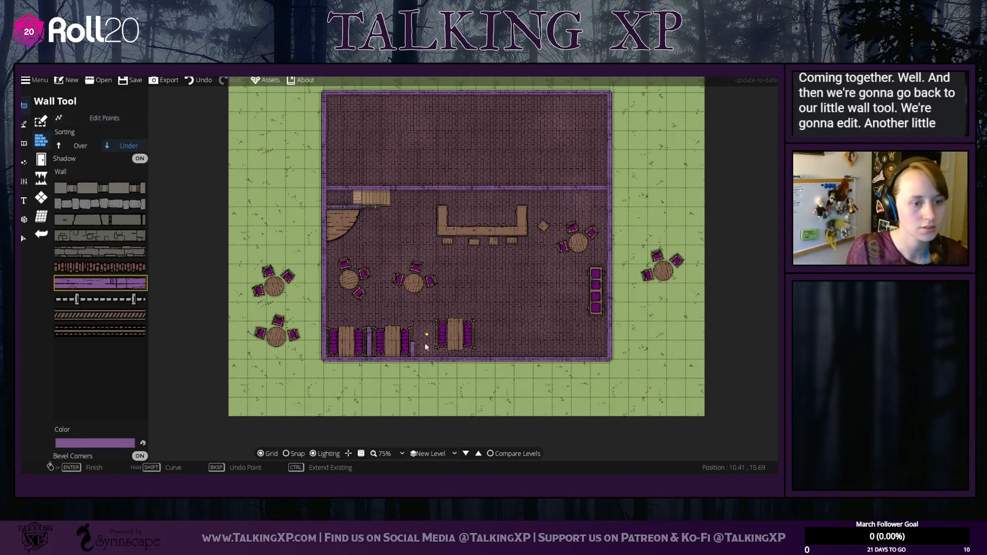
left_click(104, 119)
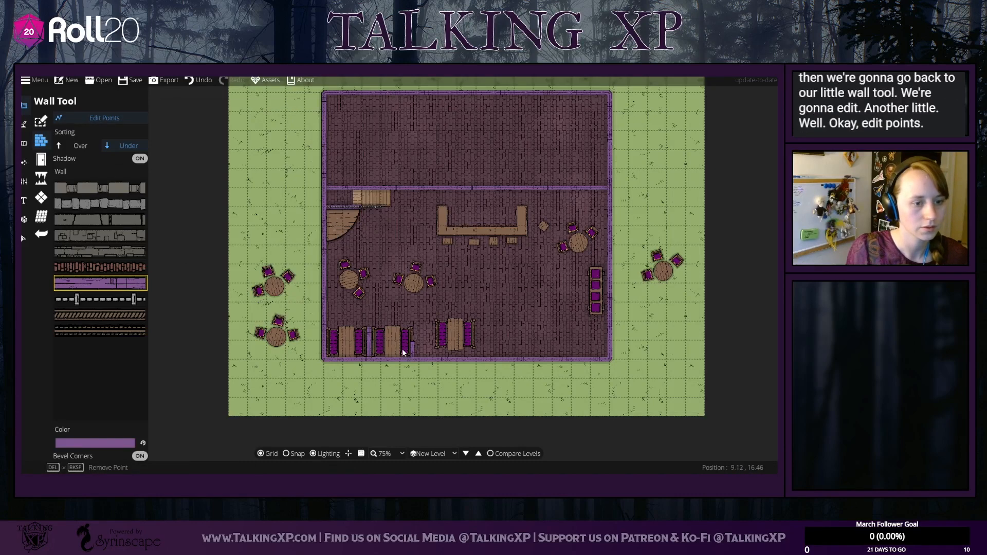
left_click_drag(412, 360, 415, 359)
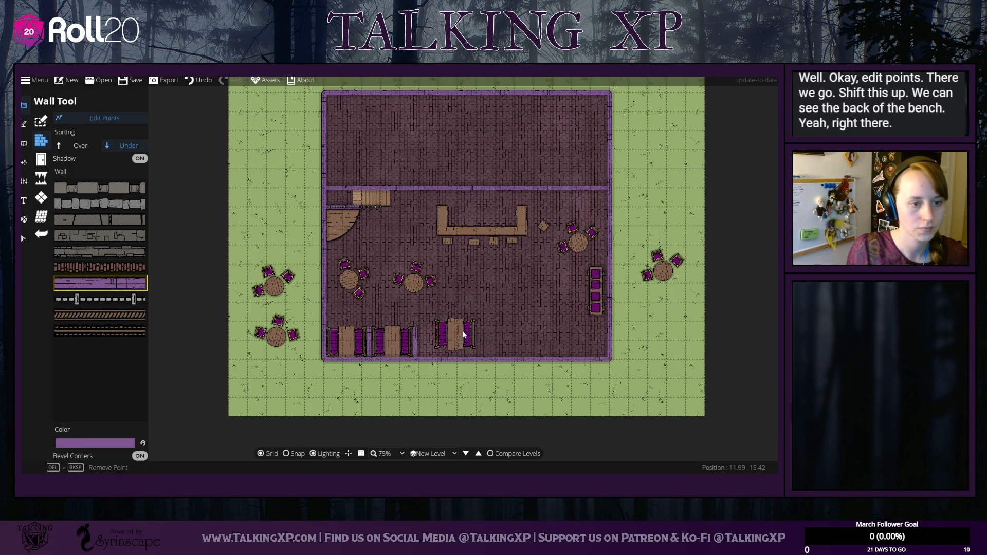
Step: Move the third booth against the second divider and the tavern's lower wall, and draw another purple divider wall along its right side
mouse_move(96, 298)
left_click(23, 238)
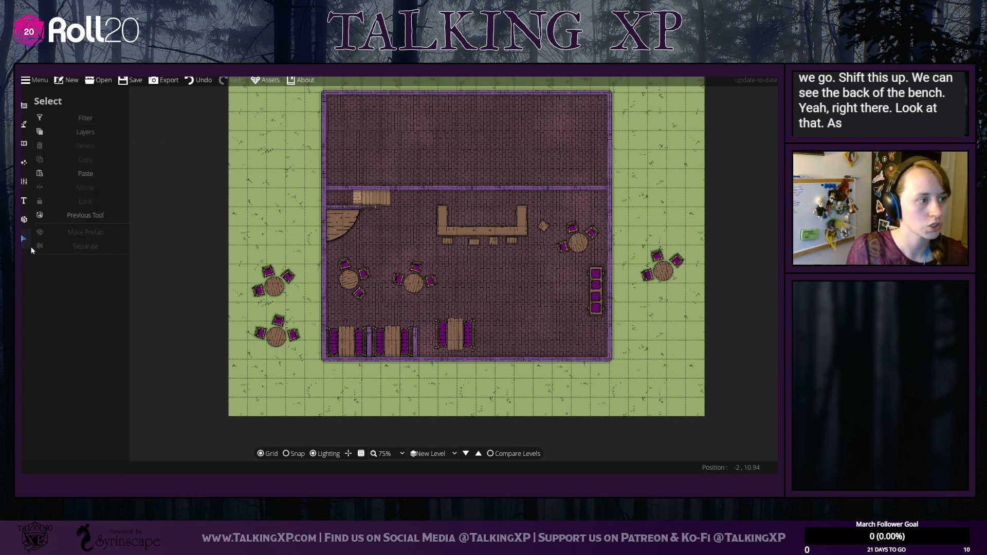
left_click_drag(461, 342, 444, 342)
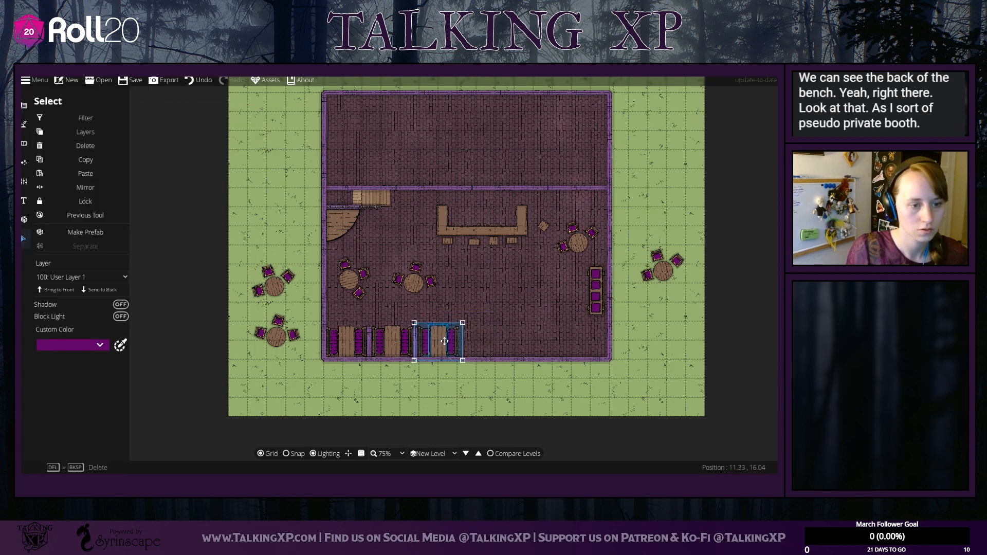
left_click(505, 331)
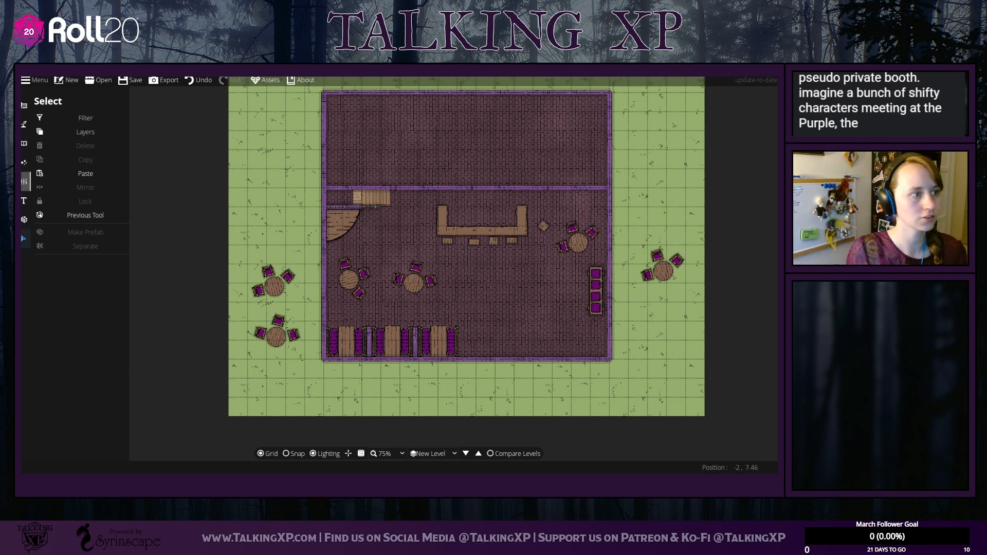
left_click(23, 105)
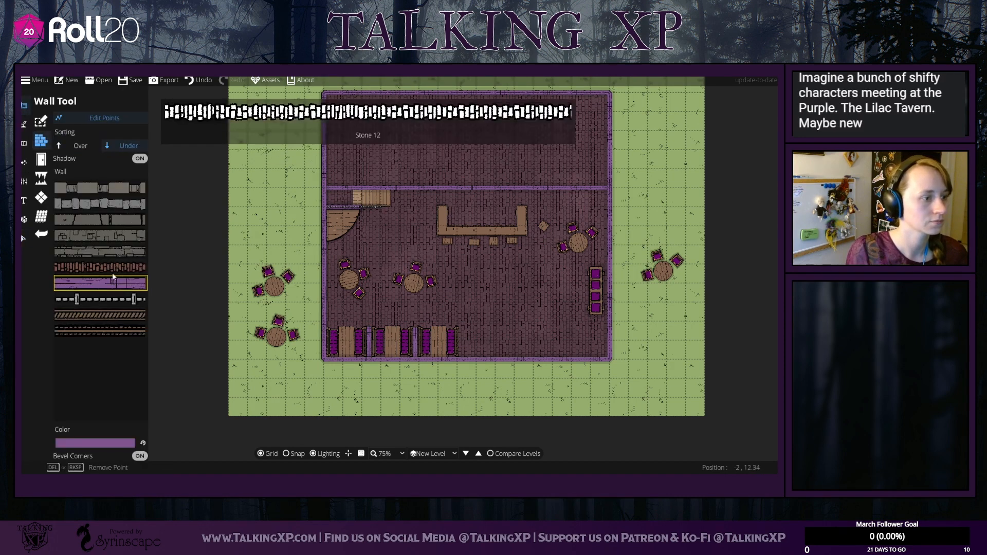
left_click(400, 339)
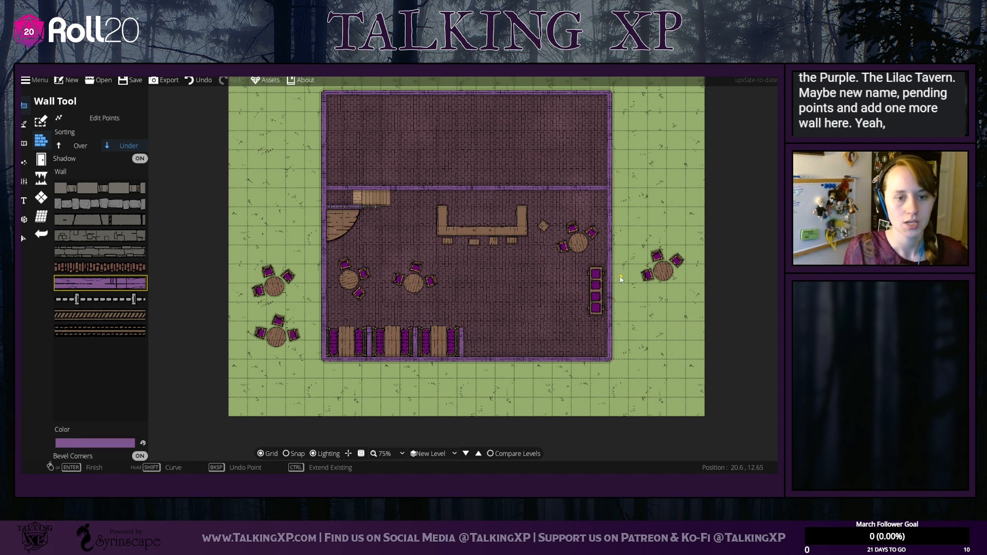
Step: Select the bar counter with its stools and shift the whole group left
left_click(23, 238)
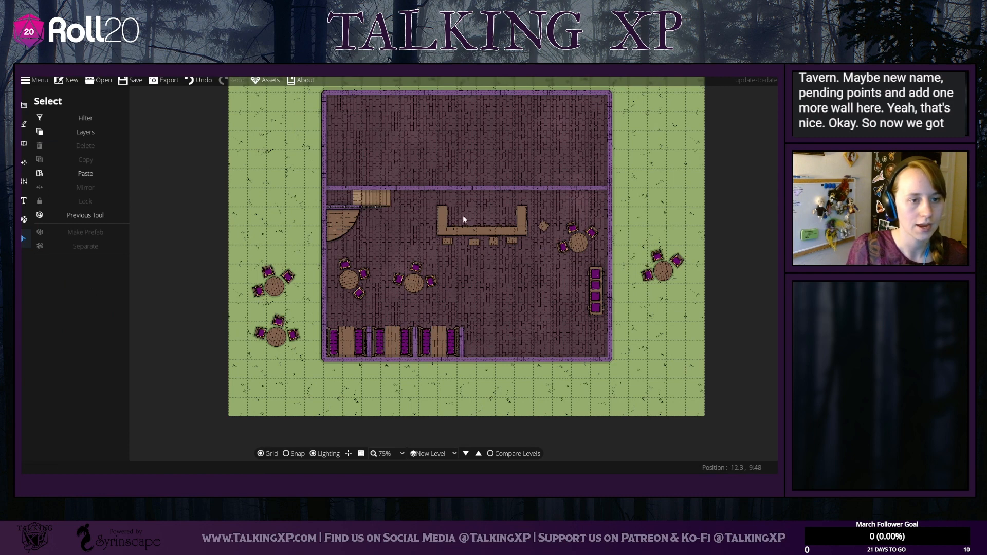
left_click_drag(421, 192, 473, 239)
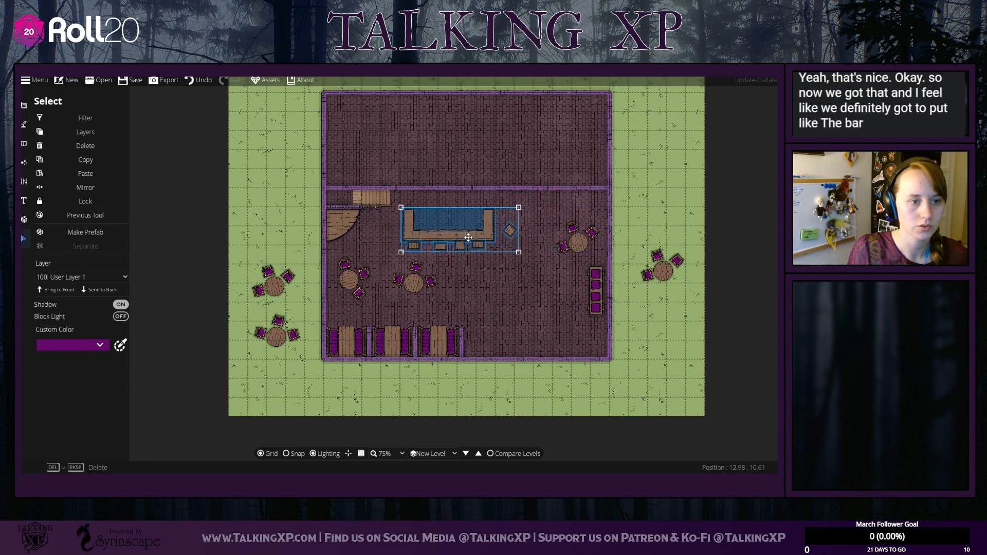
Step: Move the round table set beside the bar and the row of four purple seats out onto the grass beyond the tavern's right wall
left_click(578, 251)
left_click(578, 251)
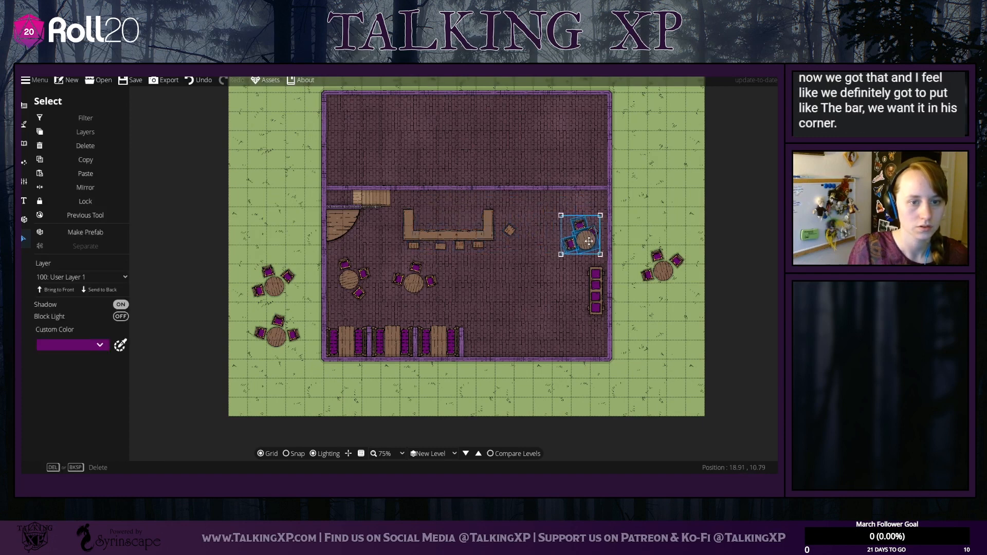
left_click_drag(578, 251, 652, 204)
left_click_drag(597, 276, 631, 319)
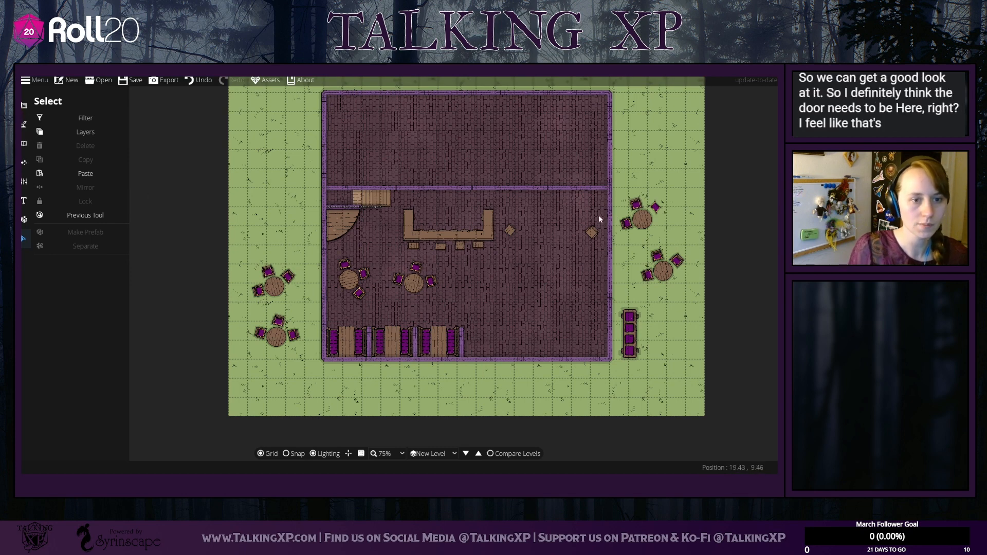
Step: Move the bar counter with its stools right, adjusting it to sit slightly right of the room's middle, just below the interior wall
left_click_drag(398, 202, 606, 253)
left_click_drag(419, 233, 487, 229)
left_click(564, 293)
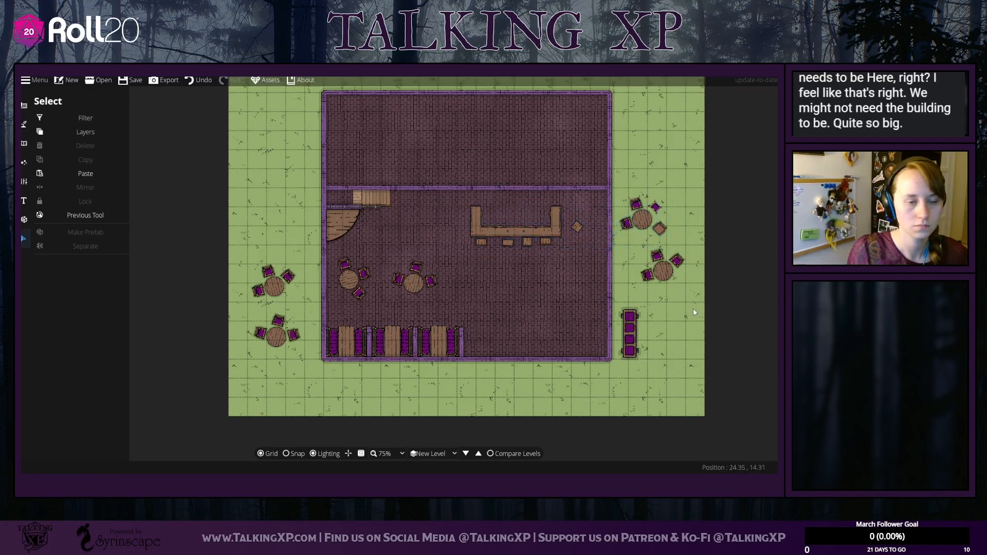
left_click_drag(592, 276, 442, 195)
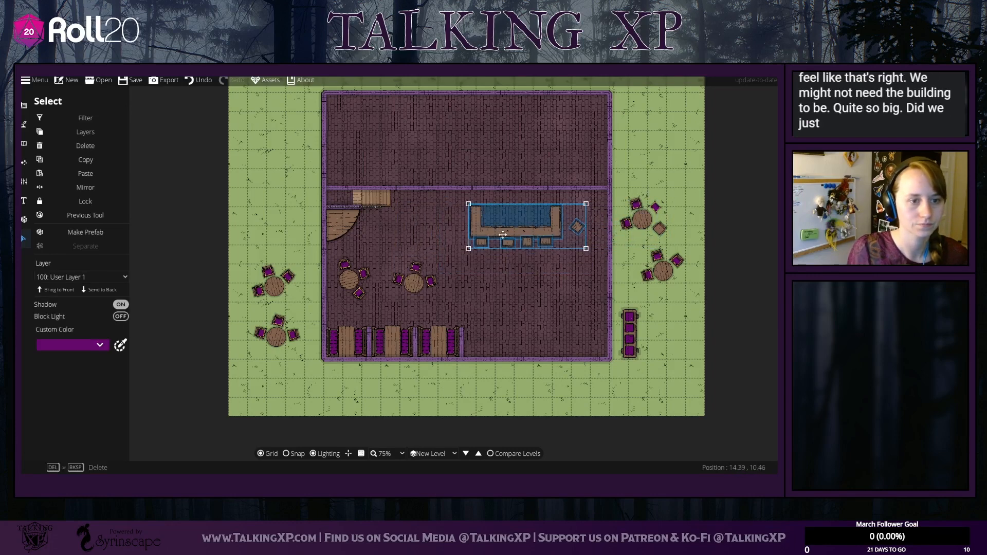
mouse_move(501, 233)
left_mouse_down()
mouse_move(460, 218)
mouse_move(534, 221)
mouse_move(467, 216)
mouse_move(491, 218)
mouse_move(486, 229)
left_mouse_up()
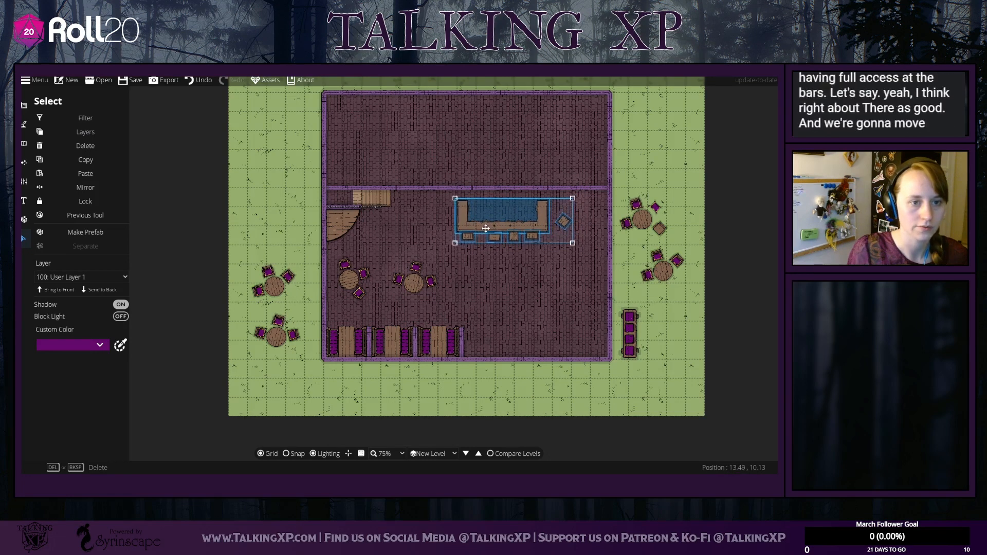
left_click(661, 173)
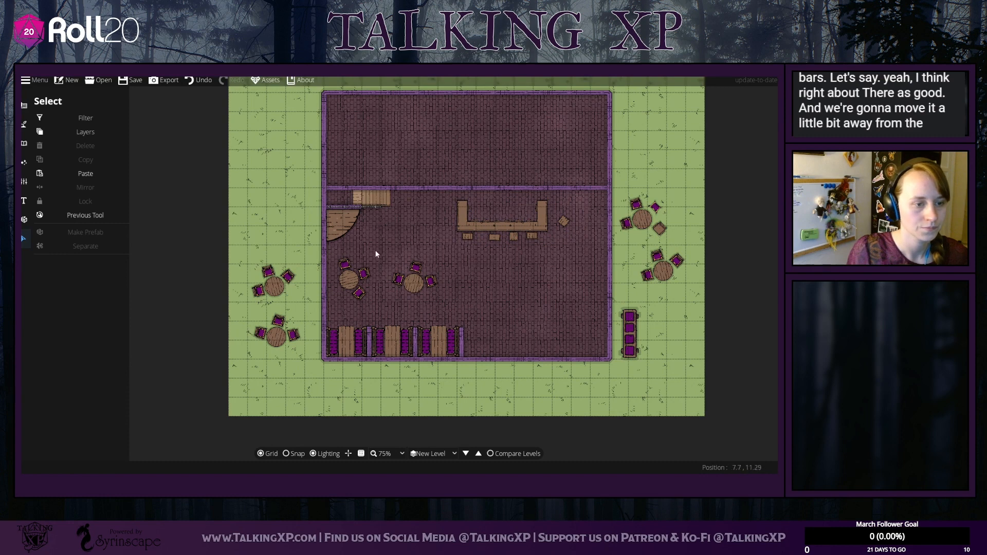
Step: Place a wooden door in the lower outer wall, right of the booths, using the Portal Tool with Rotate 180 and Snap on
left_click(23, 124)
left_click(24, 105)
left_click(60, 162)
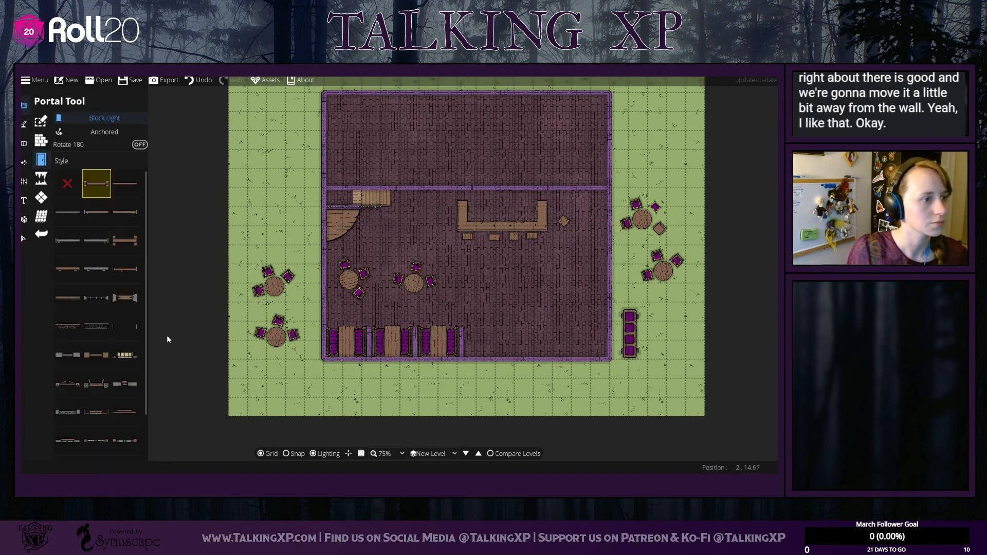
scroll(116, 396, "up", 2)
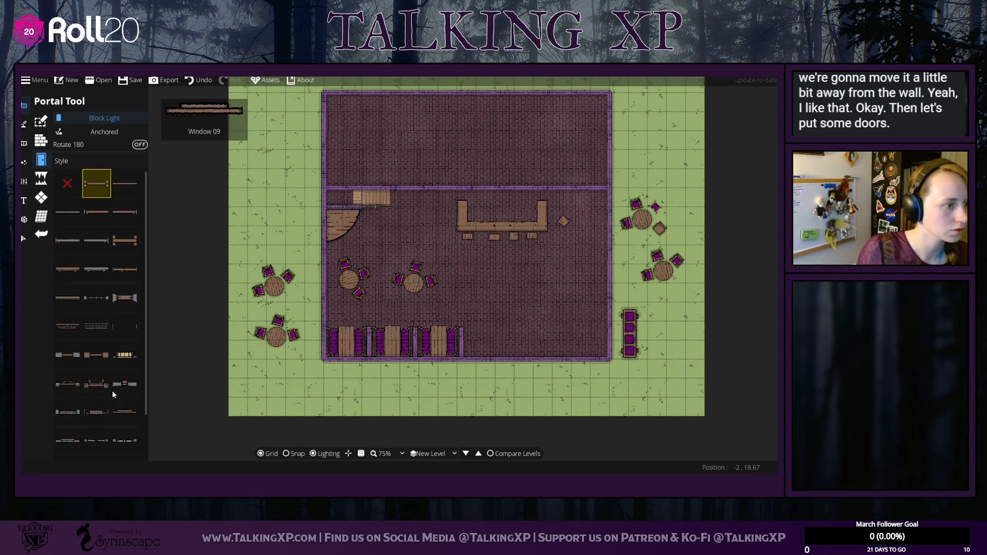
left_click(117, 272)
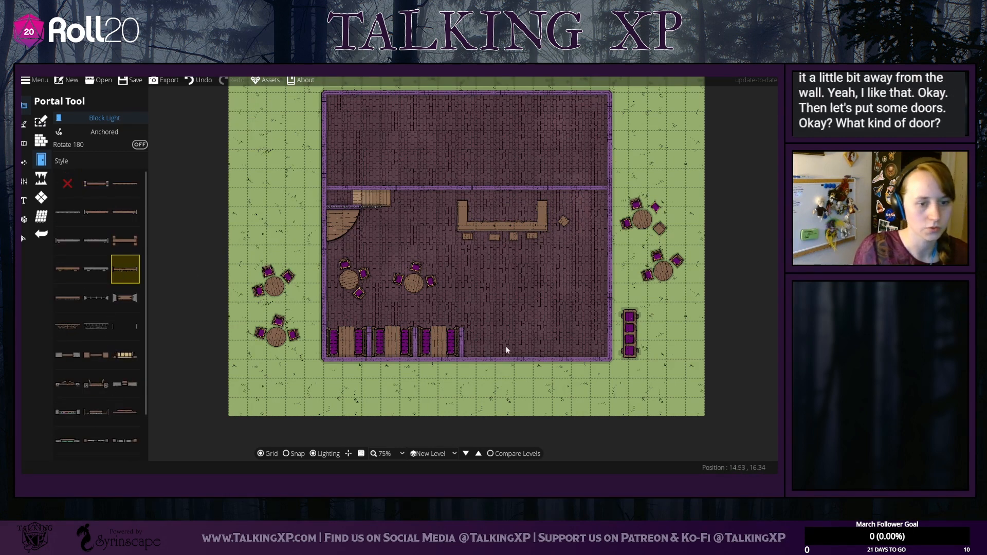
left_click(140, 146)
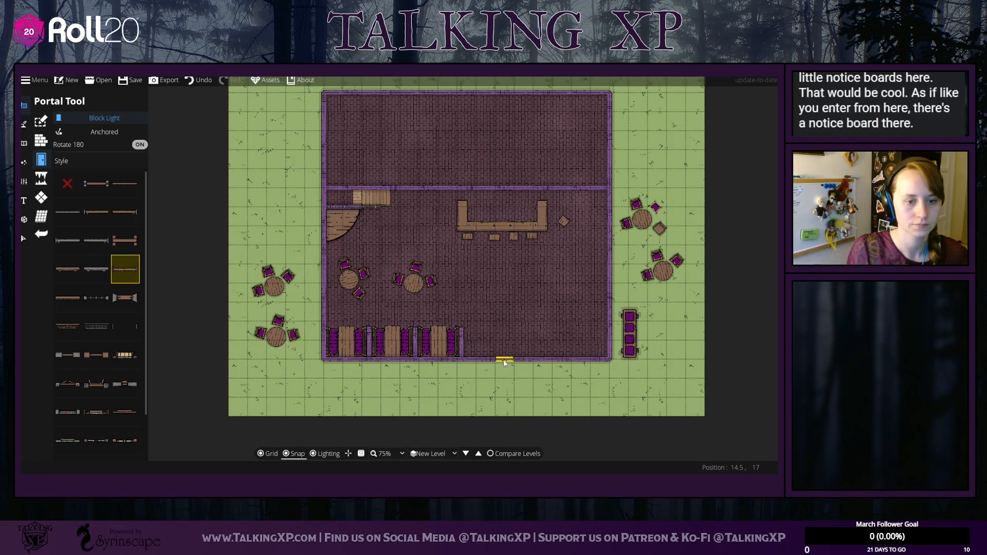
left_click(504, 360)
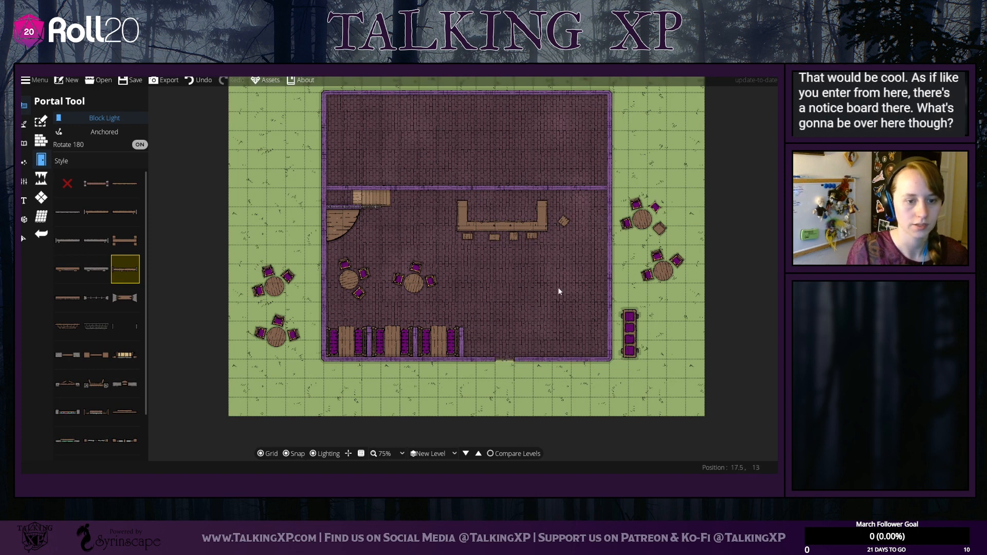
left_click(23, 238)
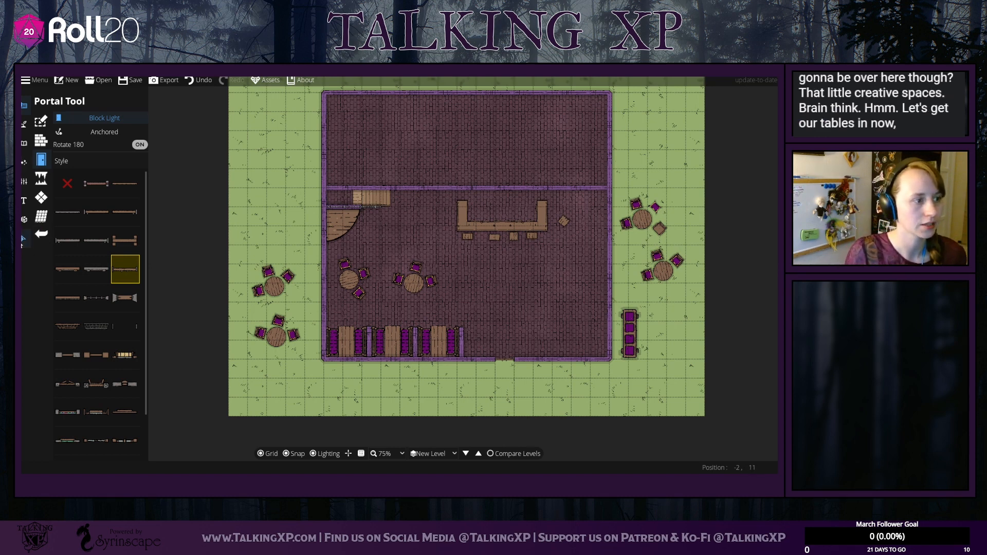
left_click_drag(443, 196, 569, 247)
left_click_drag(456, 243, 455, 245)
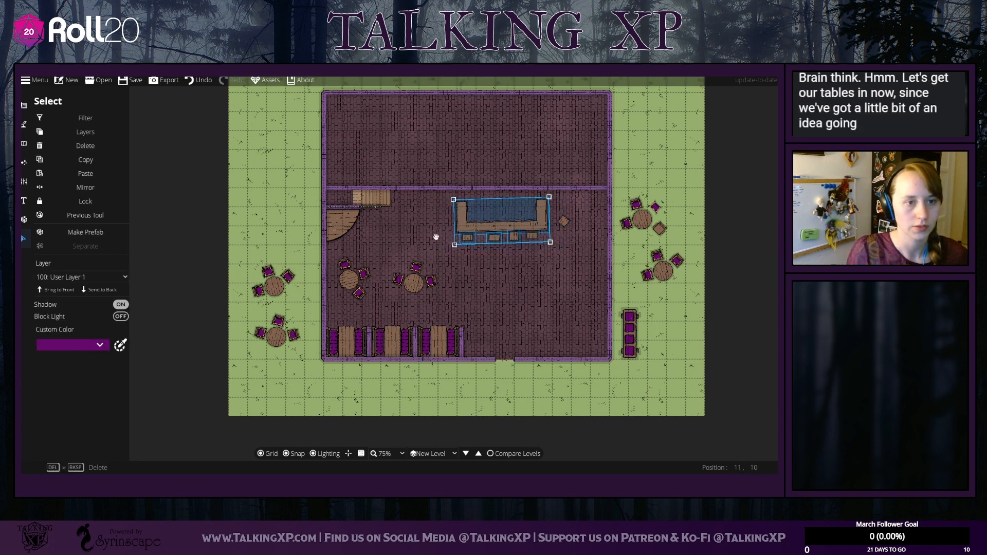
left_click(198, 82)
left_click(469, 282)
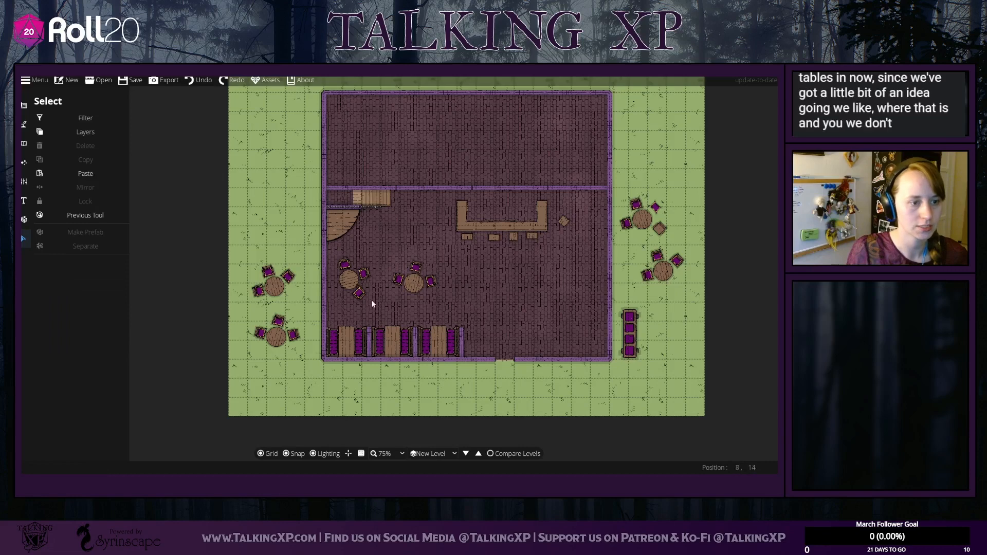
Step: Move the lower round table set from the grass on the left into the tavern below the bar, and rotate it
left_click_drag(242, 310, 515, 294)
scroll(512, 300, "down", 8)
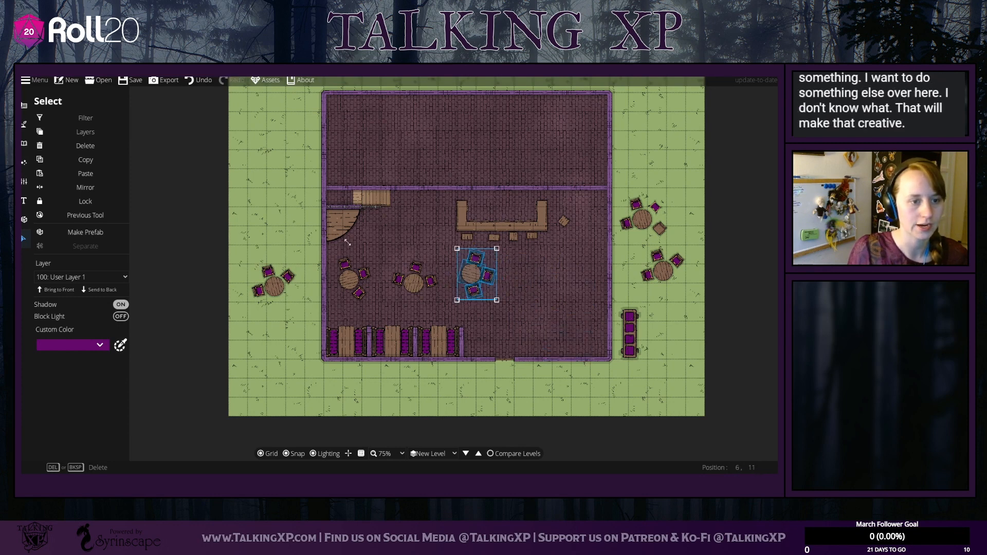
left_click(399, 241)
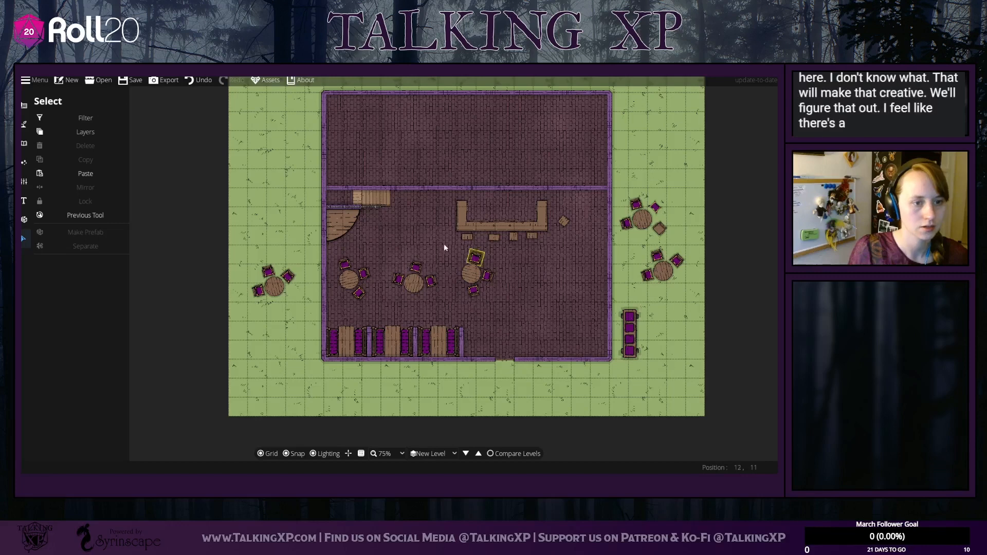
Step: Try the table set between the stairs and the bar, and settle it on the open floor above and right of the entrance door
left_click_drag(443, 243, 406, 223)
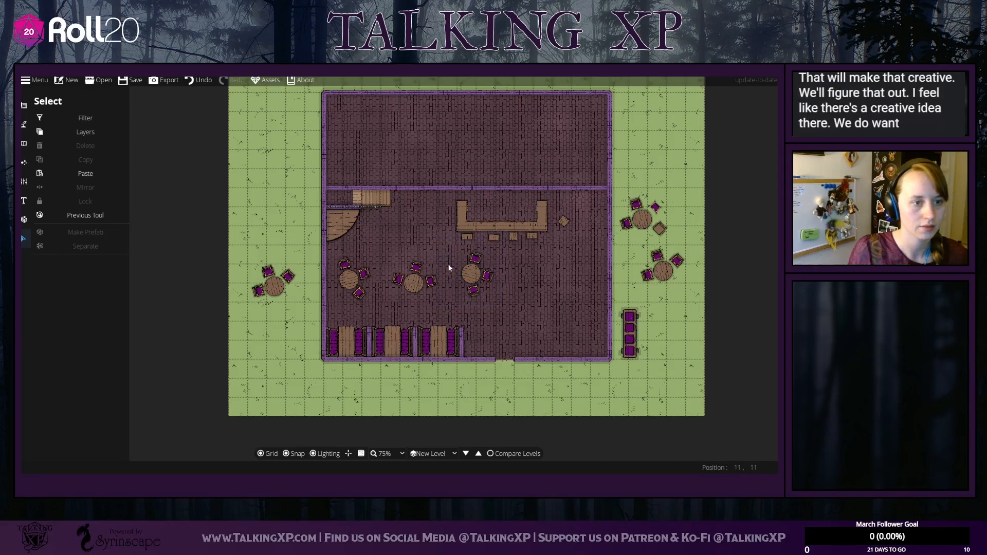
left_click(373, 197)
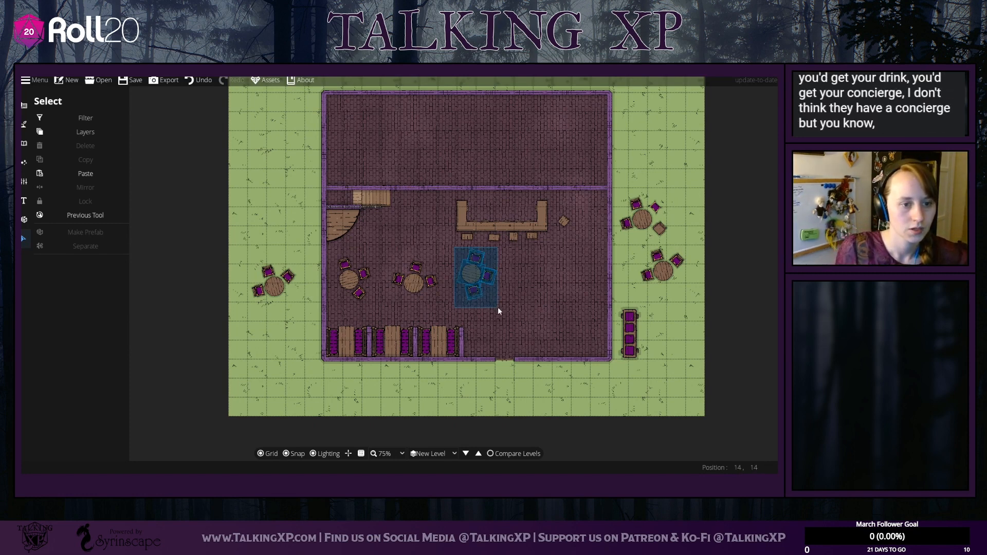
left_click_drag(498, 307, 423, 229)
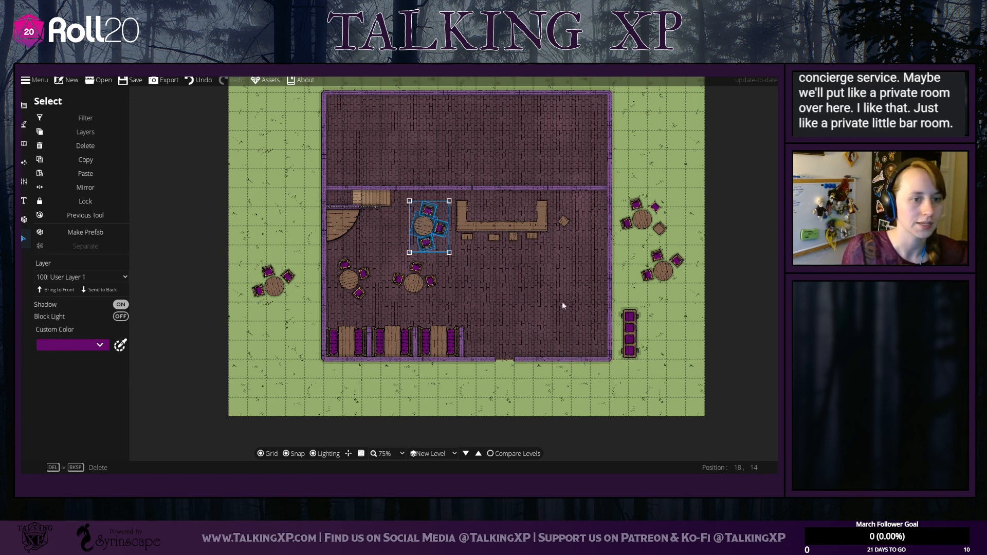
left_click_drag(419, 232, 542, 309)
left_click(375, 250)
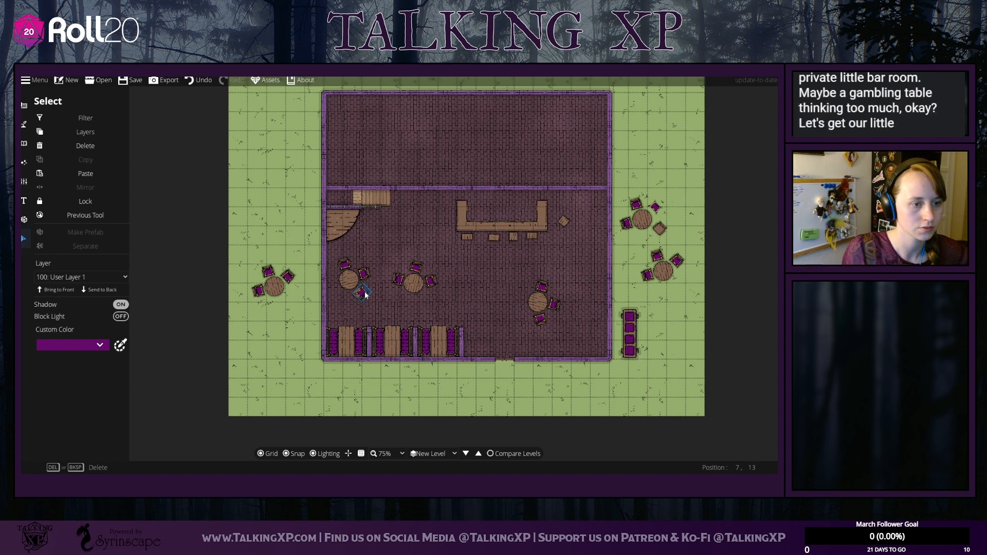
left_click(199, 80)
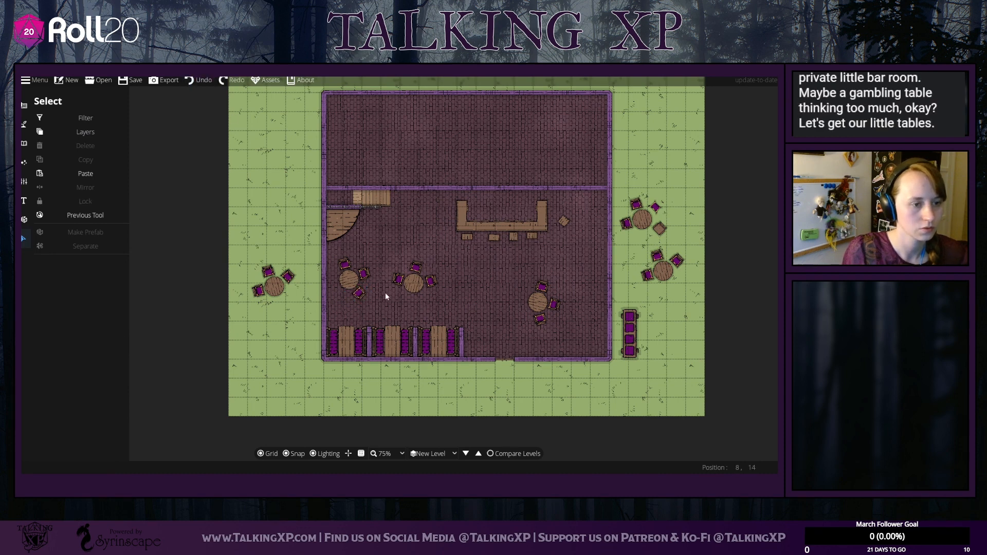
Step: Rotate the leftmost round table set so its chairs face the stage, and shift the neighbouring set slightly down and left above the booths
left_click_drag(382, 310, 333, 254)
scroll(358, 267, "down", 4)
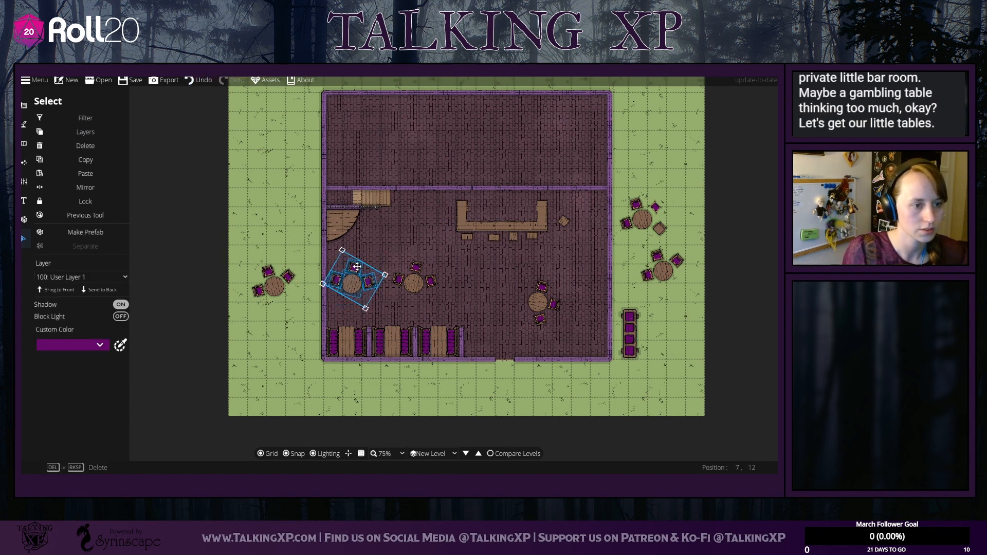
scroll(358, 267, "up", 2)
scroll(358, 267, "up", 2)
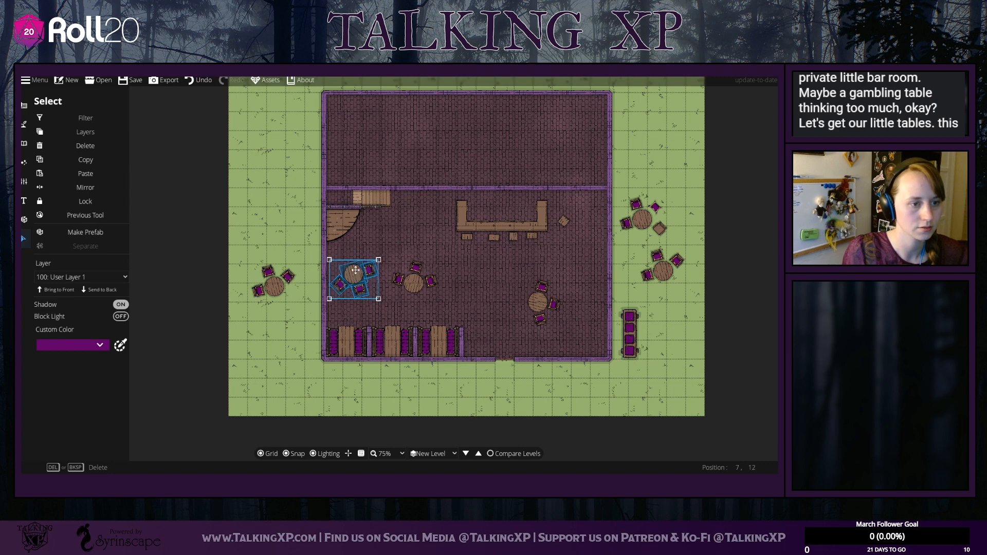
left_click_drag(355, 270, 403, 293)
left_click(428, 252)
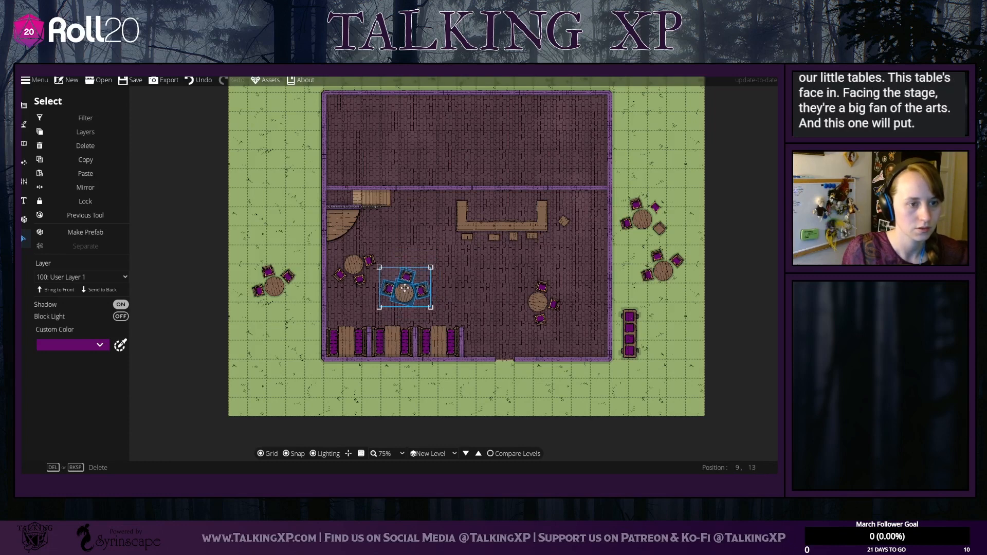
Step: Try the table set near the entrance door between the stage and bar, and settle it rotated on the floor below the bar's left end
left_click_drag(508, 270, 416, 239)
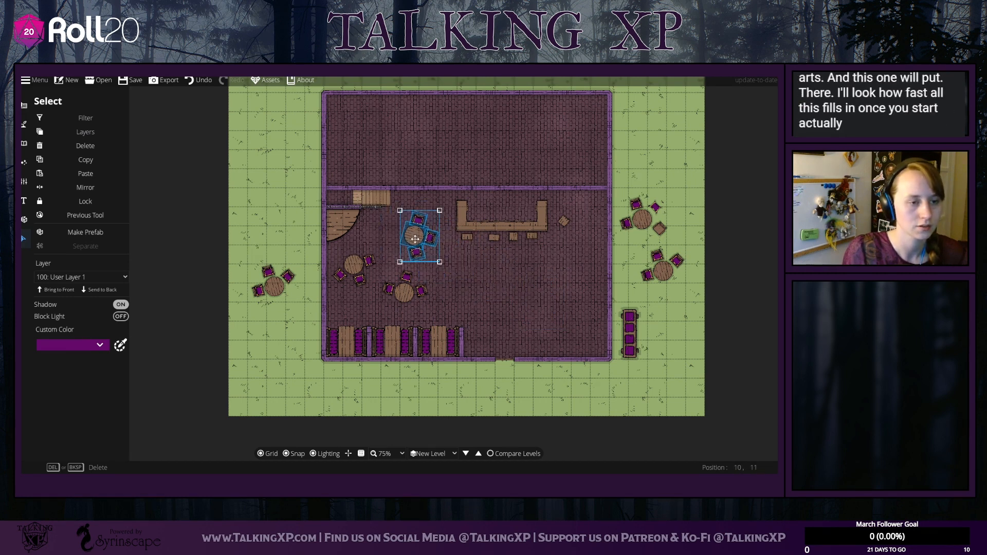
scroll(417, 239, "up", 4)
scroll(418, 239, "down", 2)
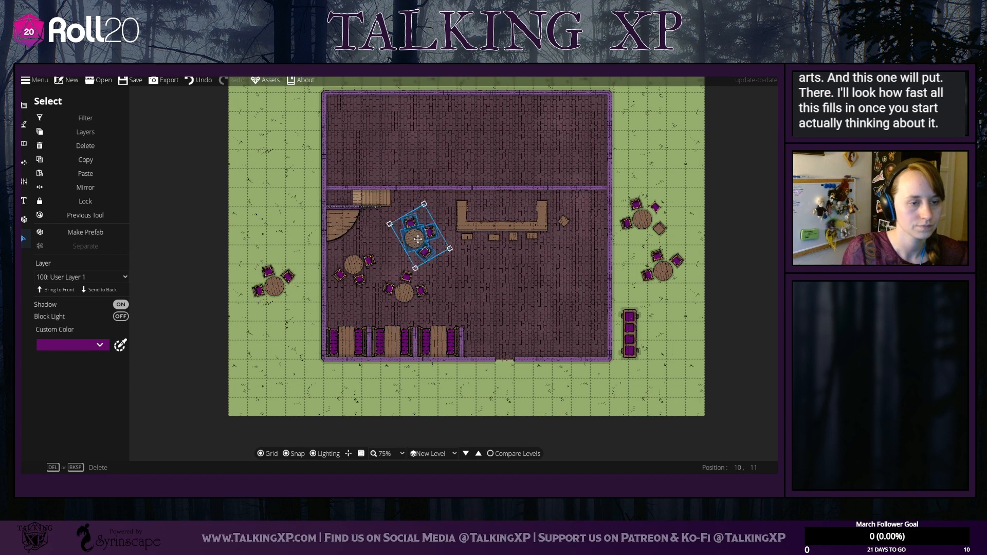
scroll(418, 239, "up", 2)
left_click_drag(418, 239, 472, 284)
scroll(388, 240, "up", 2)
scroll(486, 286, "up", 2)
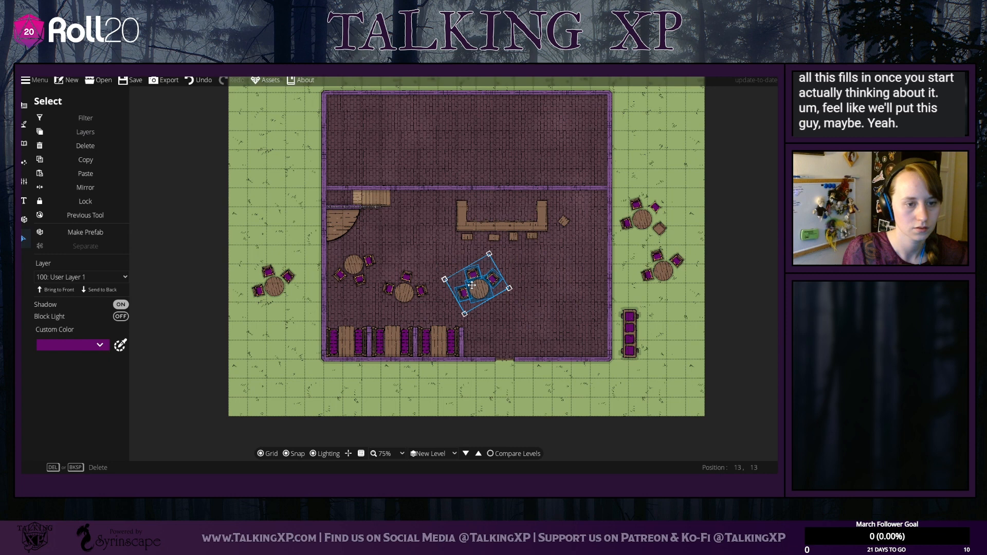
left_click_drag(471, 286, 467, 286)
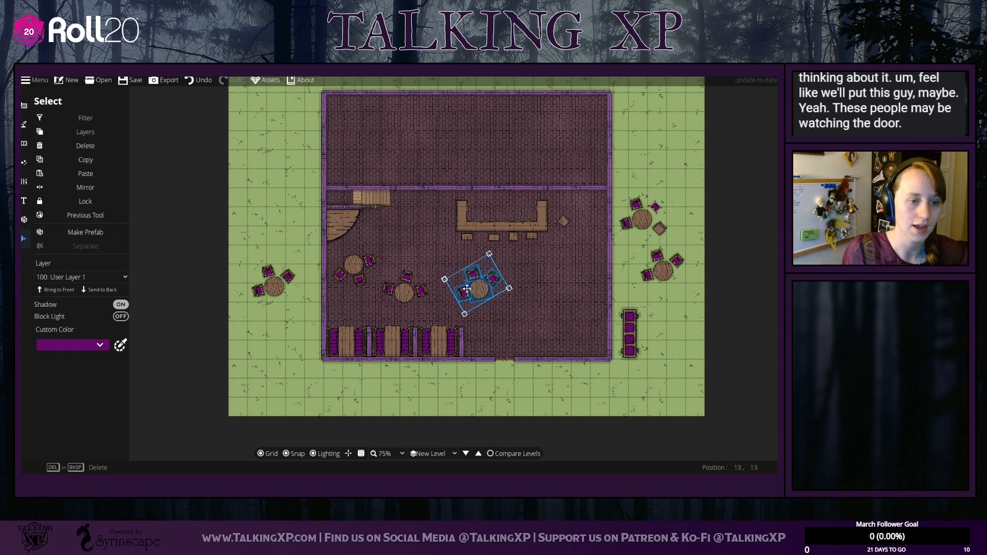
Step: Move the bar counter with its stools about one square right, and reposition the loose stool beside its right end
left_click(564, 248)
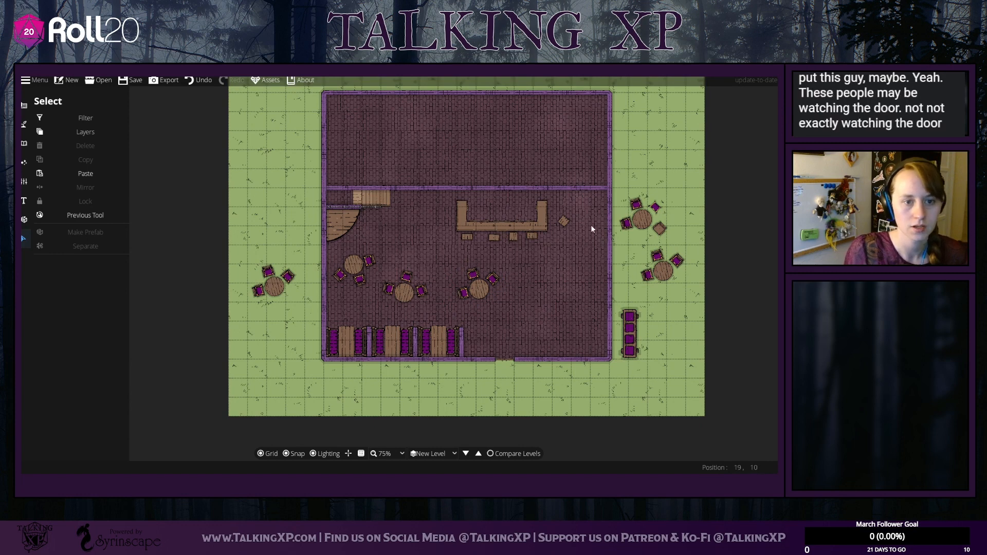
left_click_drag(565, 222, 572, 255)
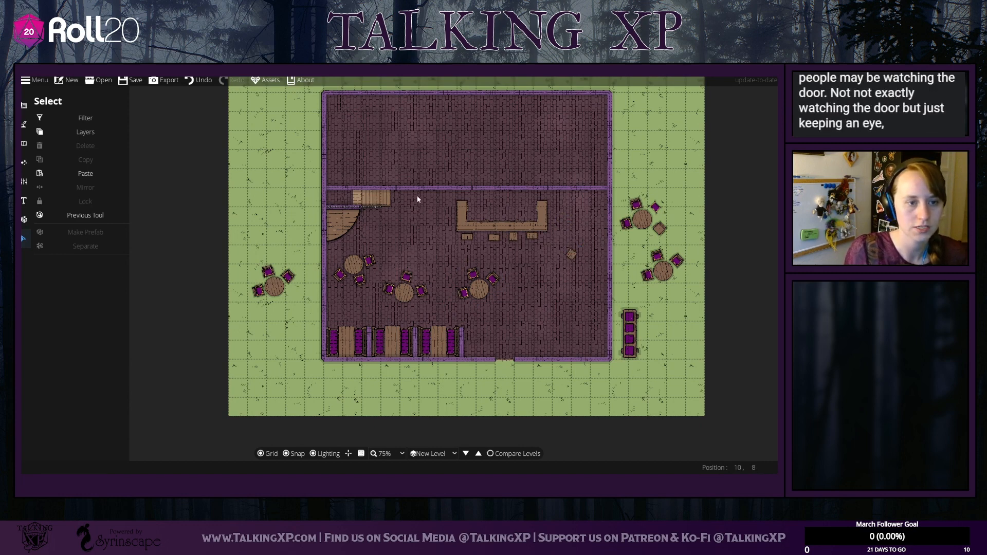
left_click(509, 233)
mouse_move(509, 233)
left_mouse_down()
mouse_move(551, 227)
mouse_move(545, 240)
mouse_move(544, 224)
mouse_move(548, 236)
mouse_move(527, 234)
left_mouse_up()
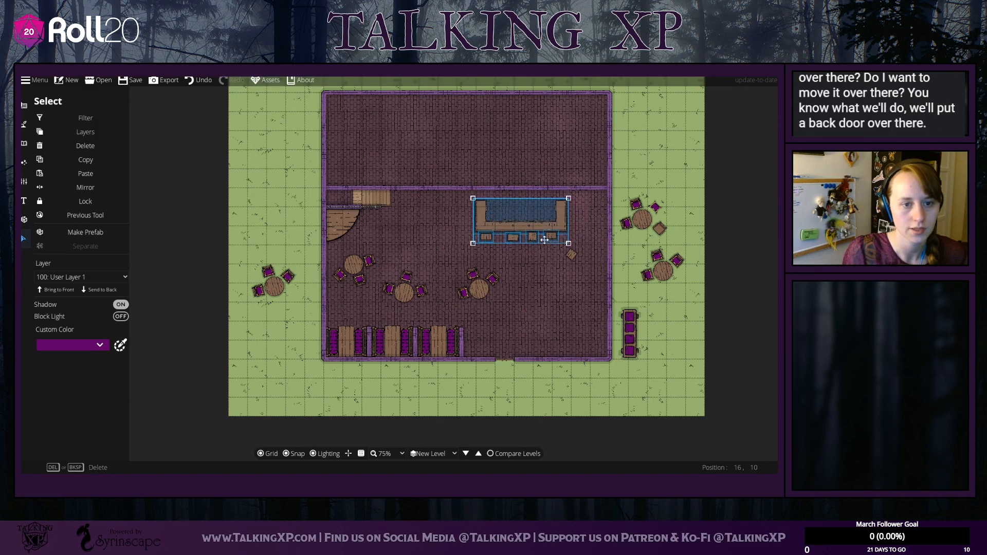
left_click(577, 276)
left_click_drag(575, 257, 576, 221)
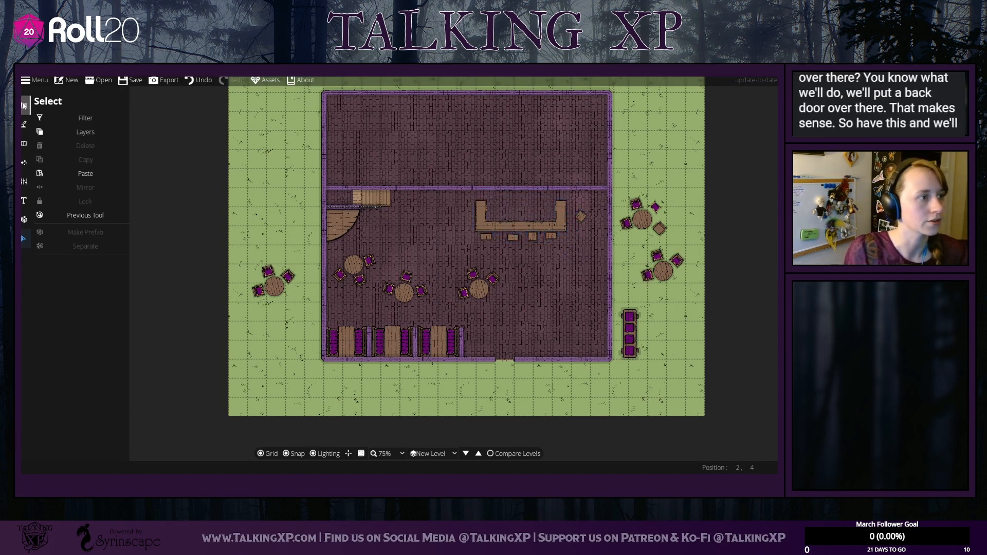
Step: Place a back door in the right outer wall beside the bar, using the Portal Tool
left_click(23, 124)
left_click(41, 160)
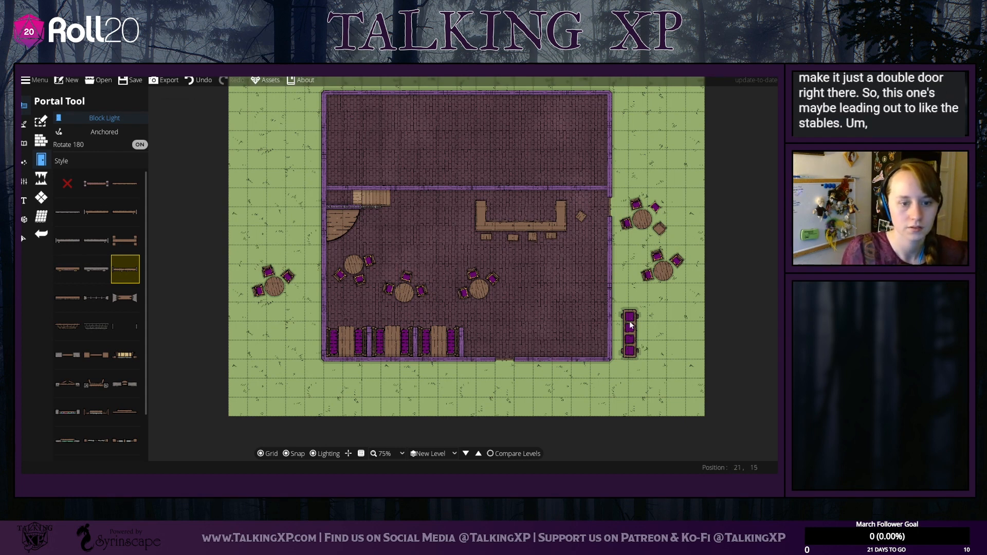
left_click(24, 239)
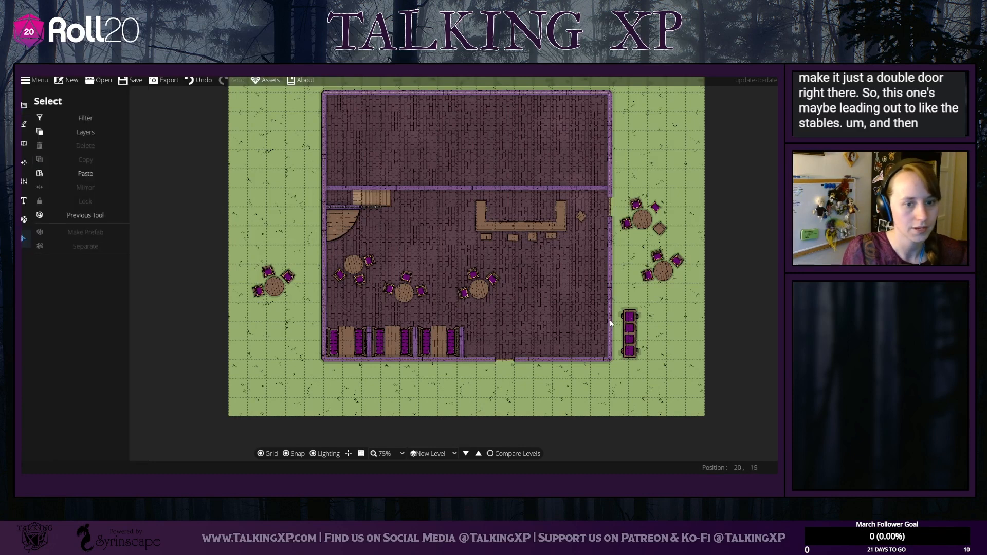
Step: Move the four-seat purple bench from the grass on the right into the tavern, and rotate it horizontal above and right of the entrance door
left_click(633, 328)
left_click_drag(640, 342, 535, 329)
scroll(528, 323, "down", 4)
scroll(528, 324, "up", 2)
left_click(587, 374)
left_click(519, 365)
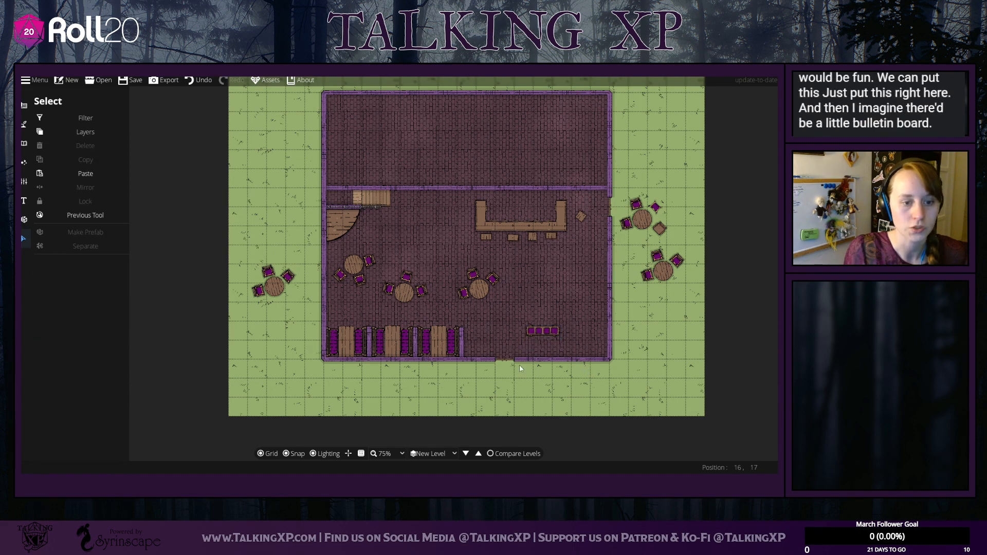
Step: Search the object library for "weapon", pick Weapon Shelf 02 and rotate it to -180
left_click(24, 143)
left_click_drag(725, 127, 681, 127)
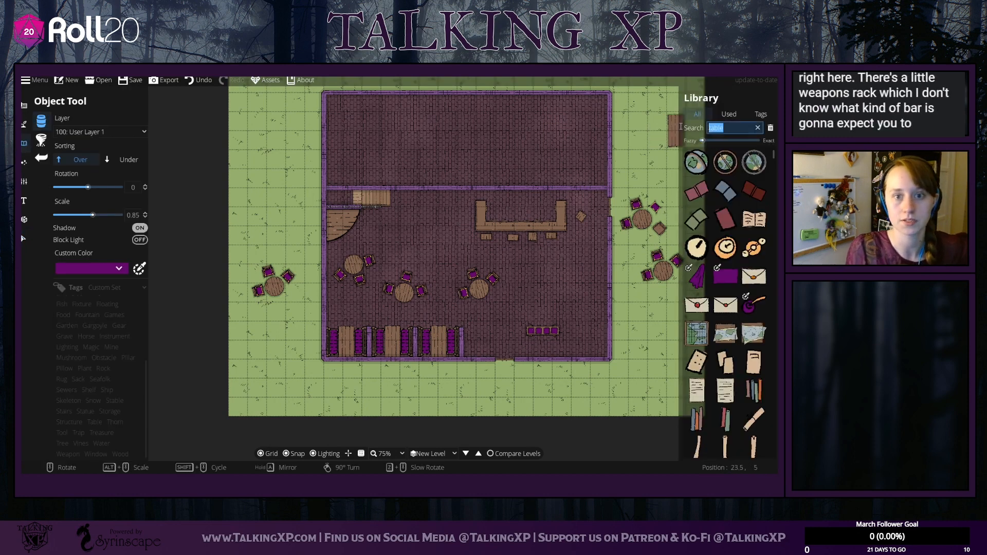
type("weapon")
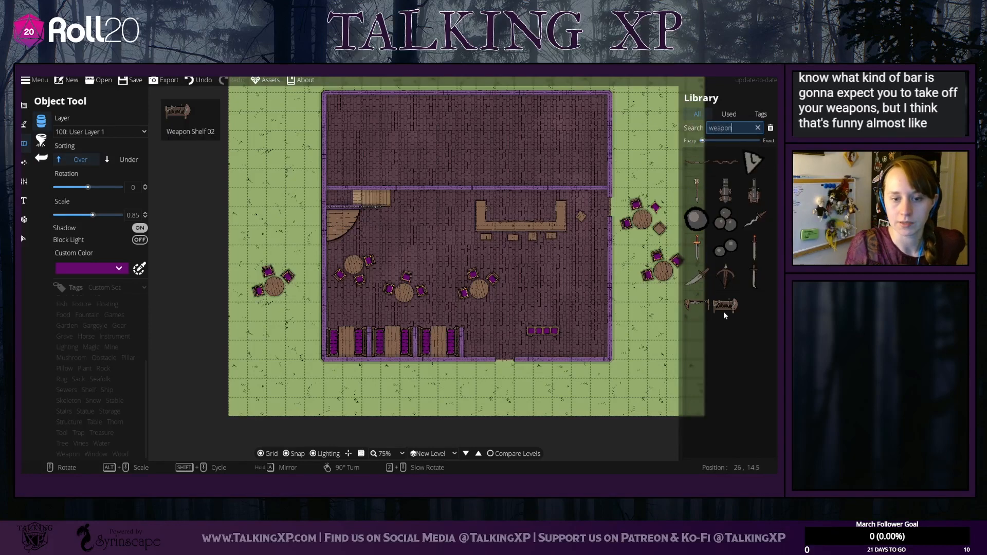
left_click(725, 305)
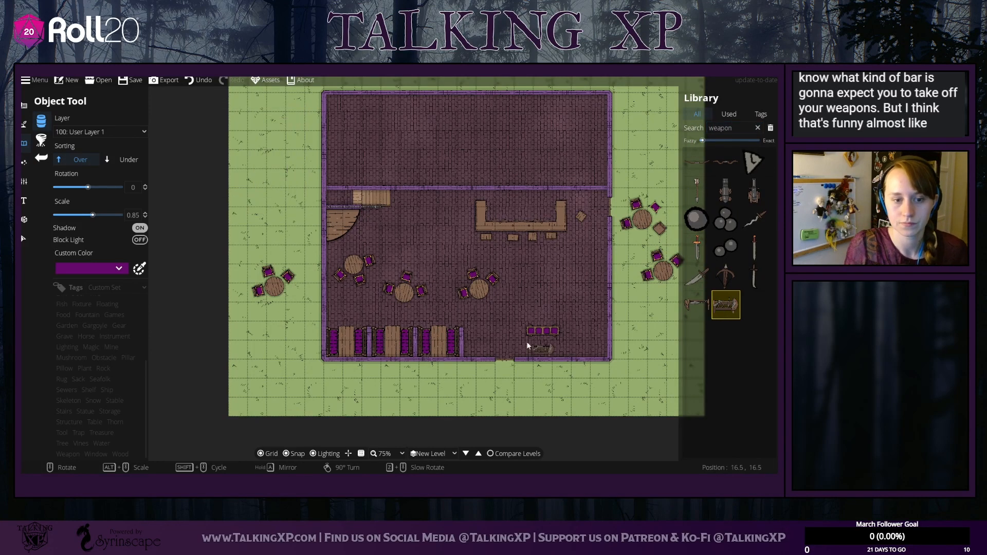
scroll(536, 345, "down", 5)
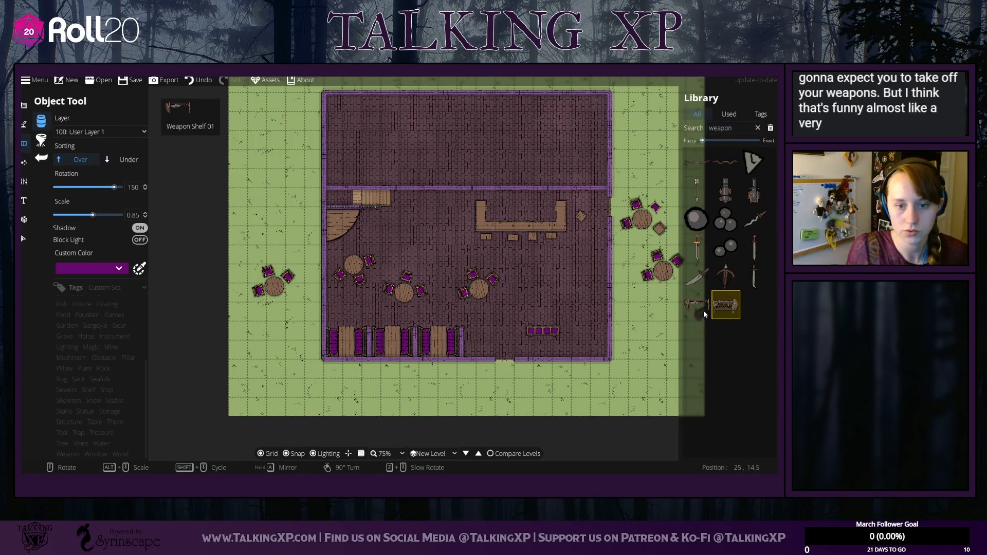
scroll(535, 350, "down", 2)
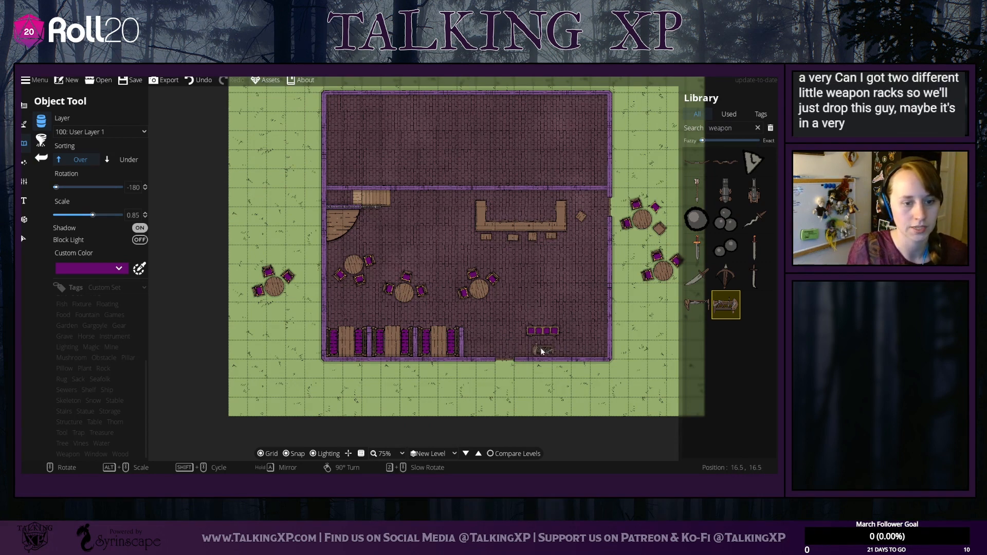
Step: Place the weapon shelf at scale 1 on layer 700: Above Walls, against the lower wall right of the entrance door with rotation -180
left_click_drag(138, 214, 118, 216)
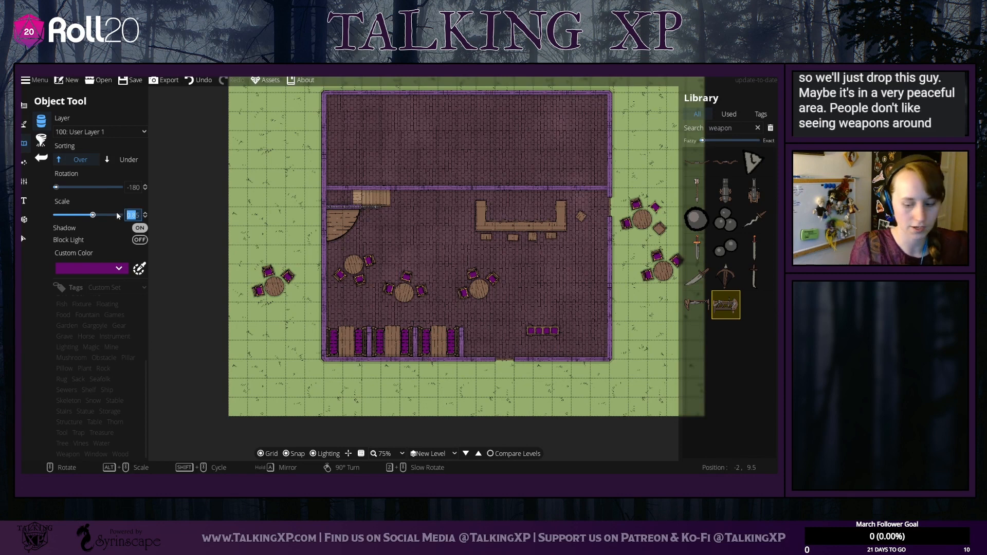
type("1")
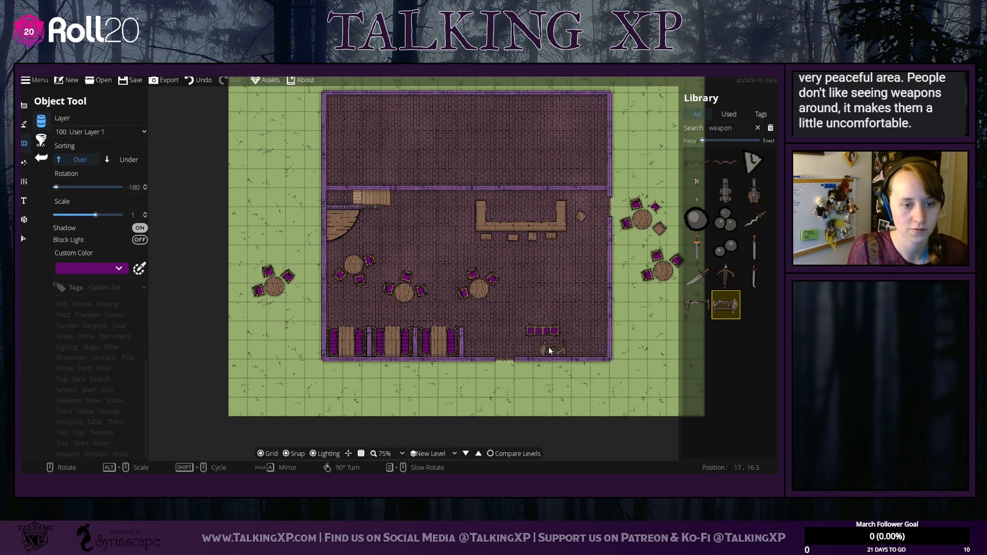
left_click(93, 132)
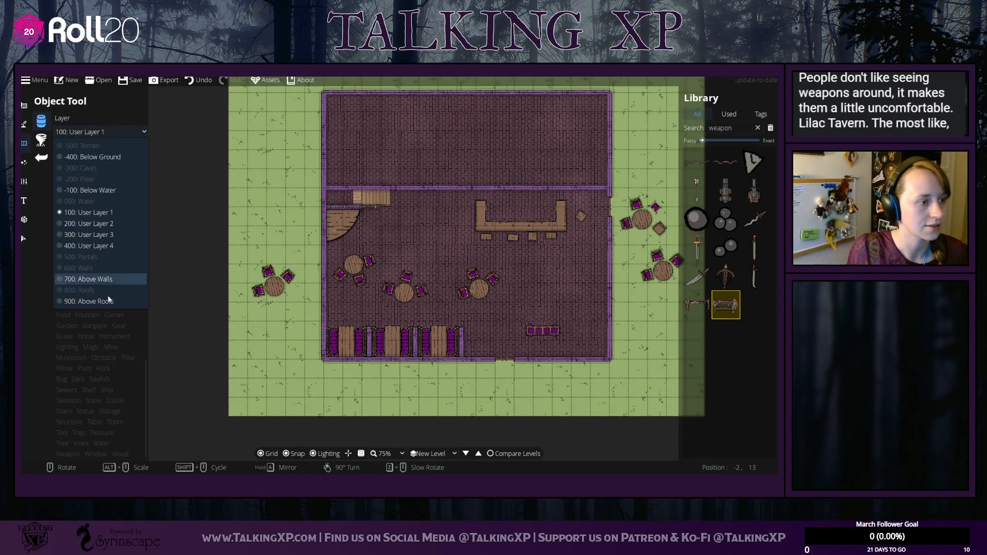
left_click(89, 279)
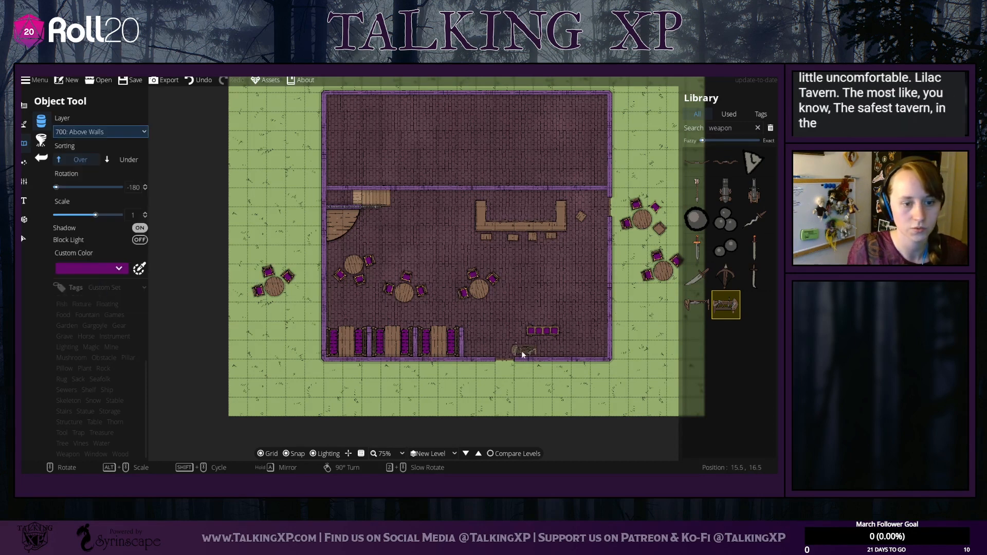
scroll(481, 342, "up", 5)
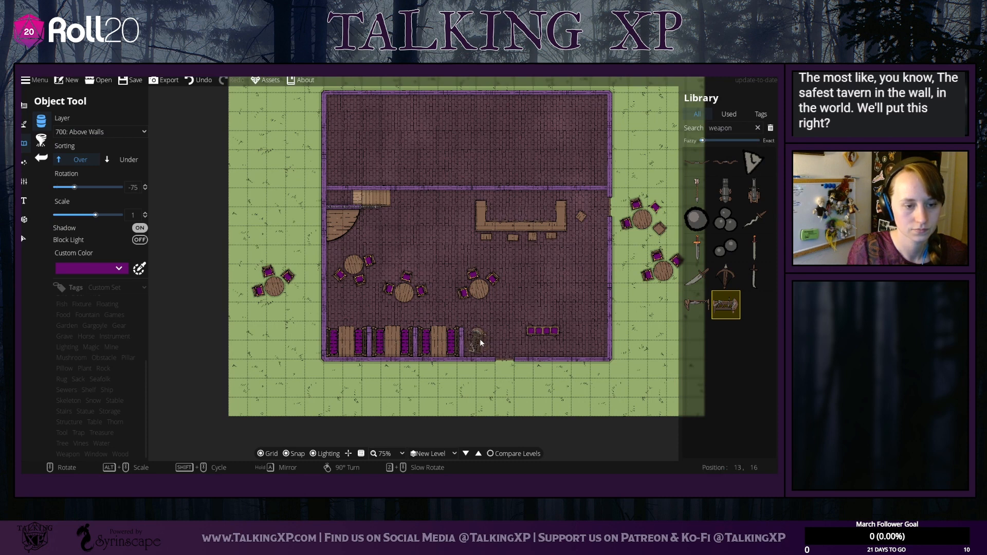
scroll(482, 342, "down", 3)
scroll(481, 342, "down", 1)
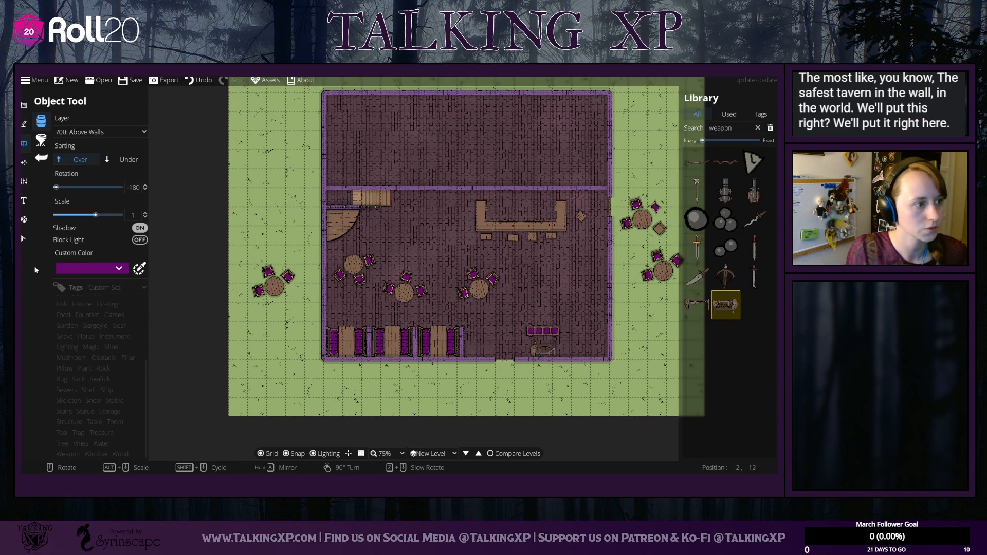
Step: Shift the weapon shelf slightly left toward the entrance door, and move the four-seat bench up and left so it sits above the shelf
left_click(23, 238)
left_click(532, 349)
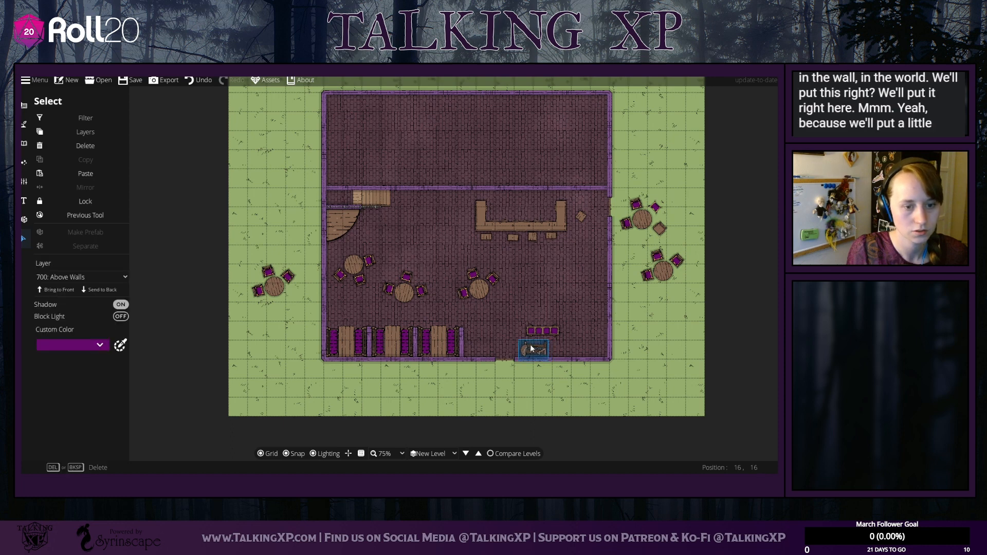
left_click(540, 330)
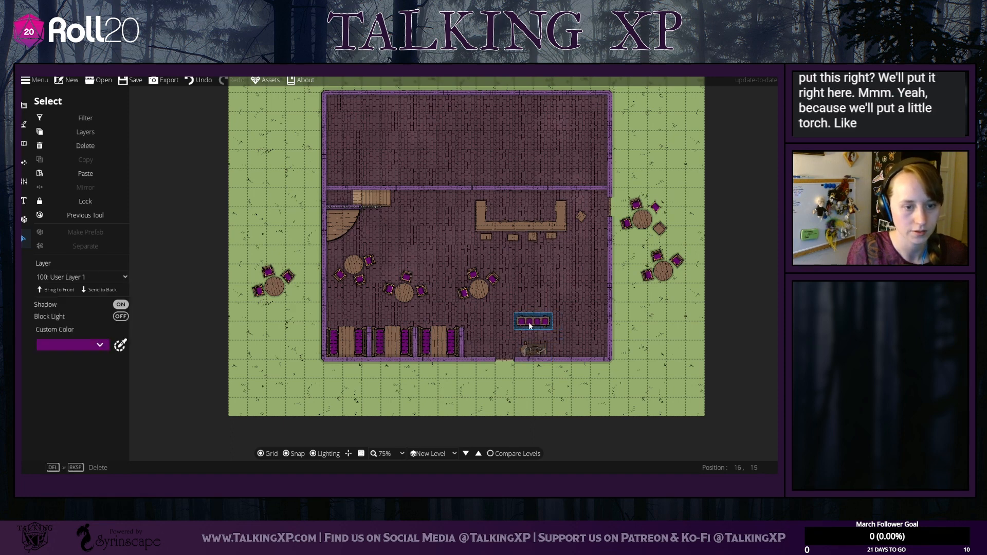
mouse_move(529, 322)
left_mouse_down()
mouse_move(519, 325)
mouse_move(535, 320)
left_mouse_up()
left_click(633, 388)
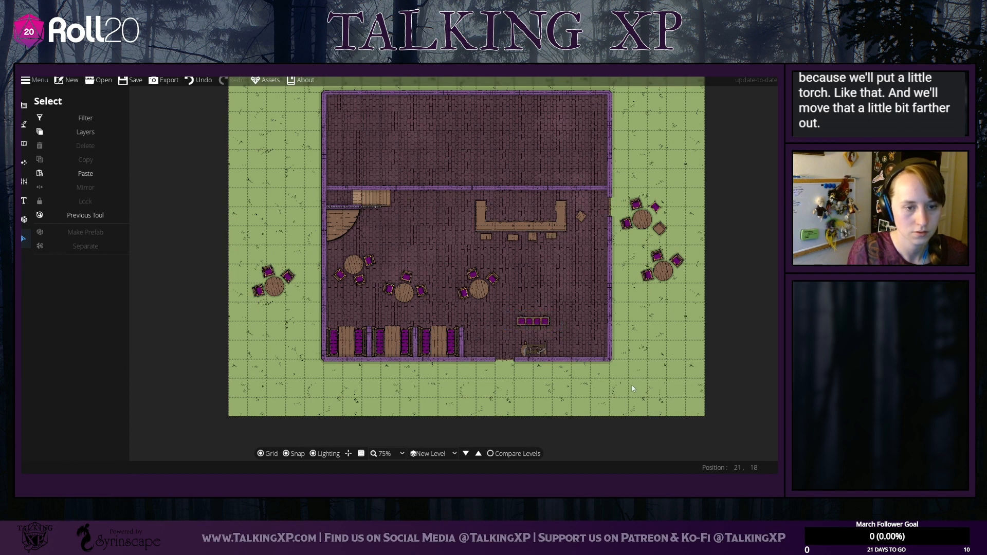
left_click_drag(540, 323, 544, 330)
left_click(626, 340)
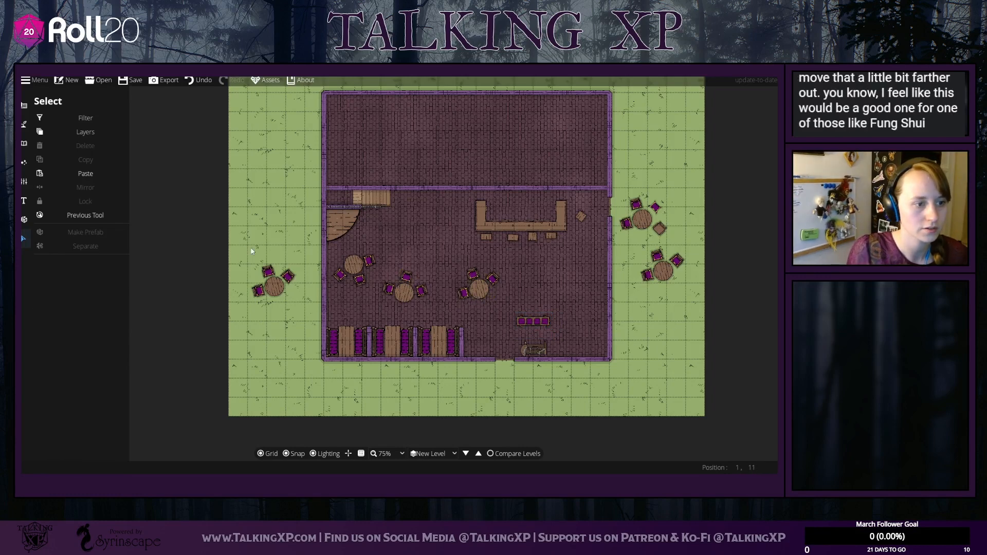
Step: Move the round table set from the left grass to the floor between stage and bar, and tuck the loose stool against the bar's right end
left_click_drag(252, 248, 434, 239)
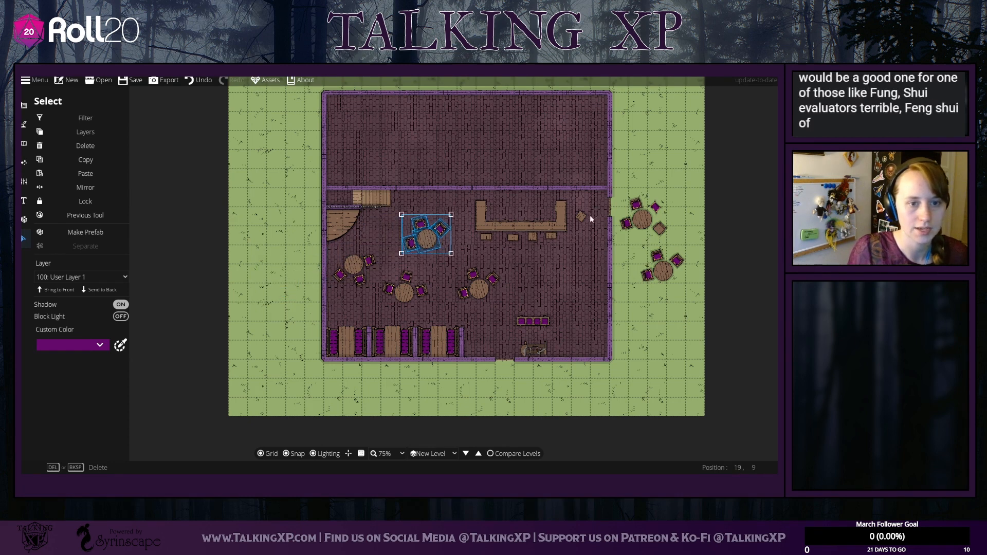
left_click_drag(582, 218, 573, 216)
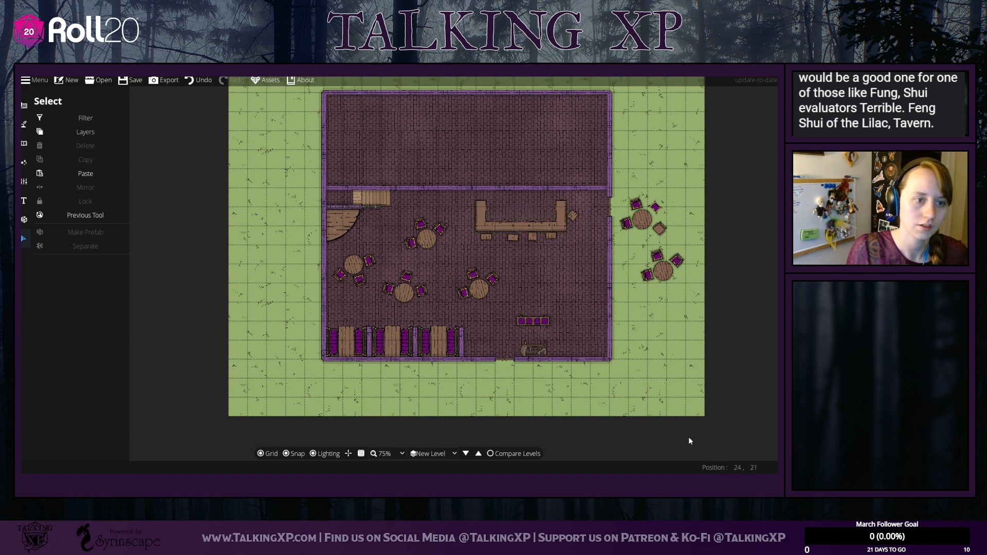
Step: Nudge the four-seat bench slightly right above the weapon shelf, keeping it horizontal
left_click_drag(541, 327, 531, 327)
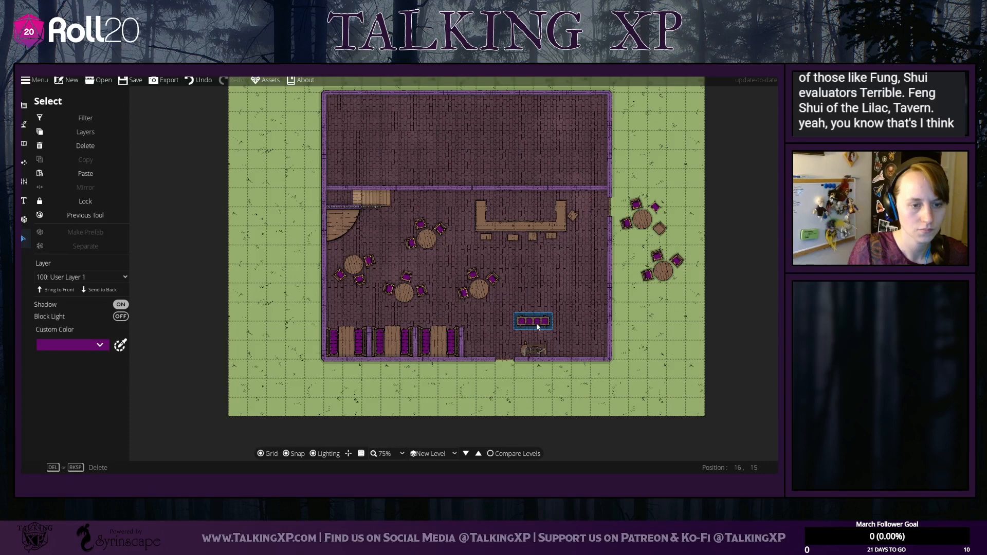
left_click(469, 349)
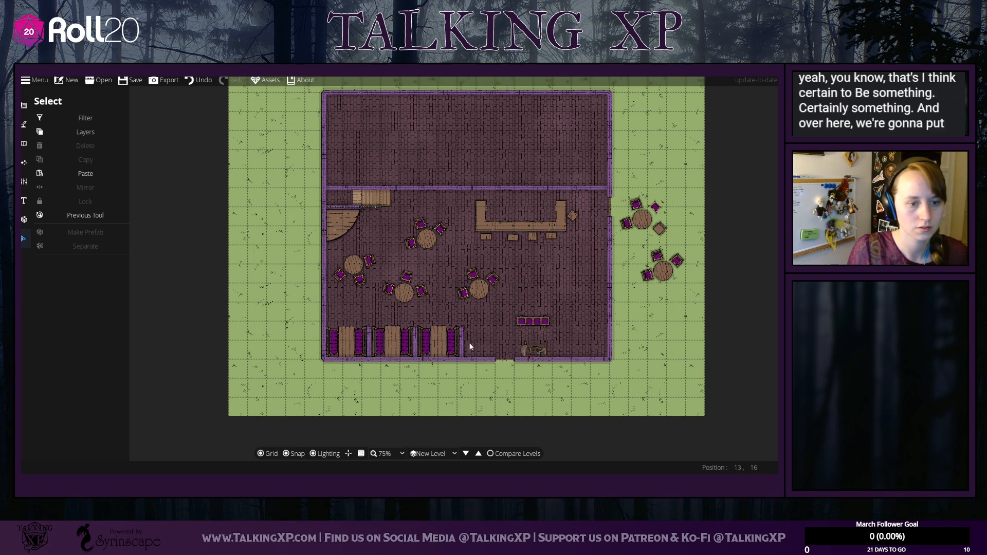
left_click(524, 322)
mouse_move(535, 335)
left_mouse_down()
mouse_move(547, 321)
mouse_move(482, 326)
mouse_move(540, 320)
left_mouse_up()
scroll(531, 319, "down", 6)
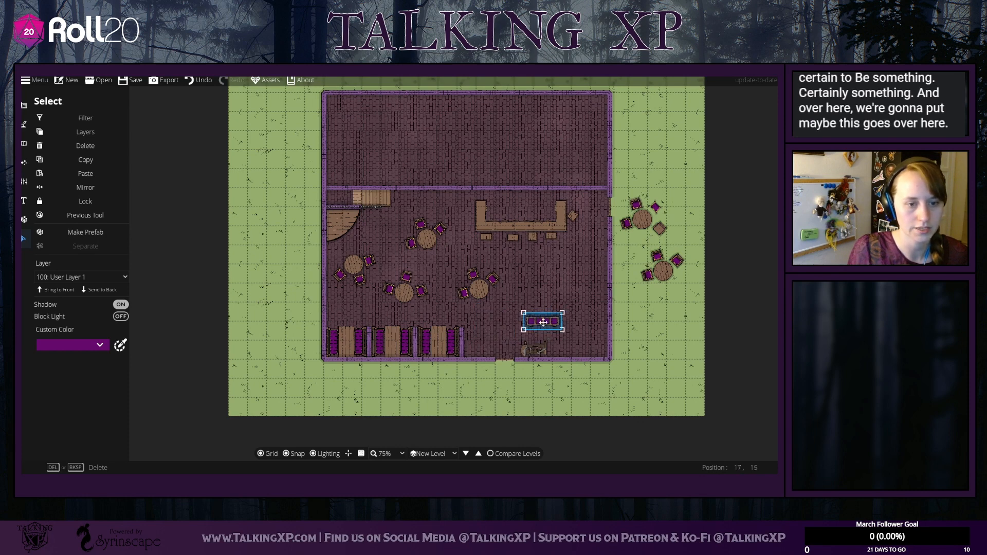
left_click(226, 307)
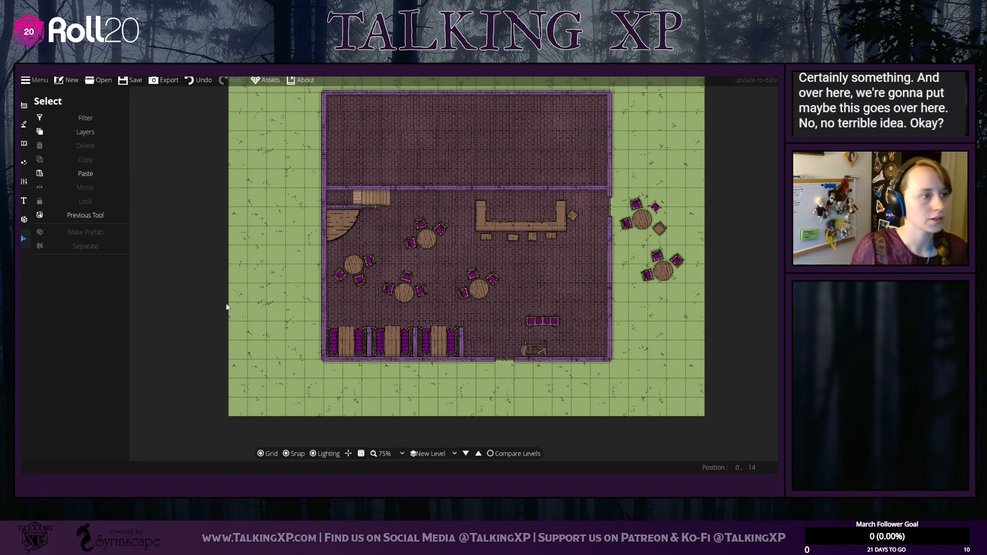
Step: Add two double doors with Rotate 180 off to the kitchen's dividing wall, one left of the bar and one behind its right half
left_click(49, 129)
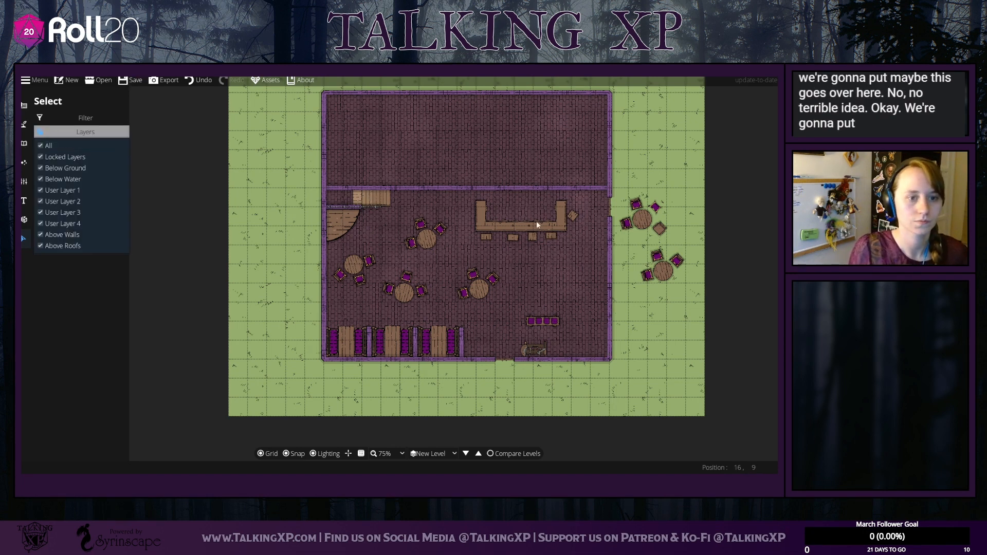
left_click(39, 132)
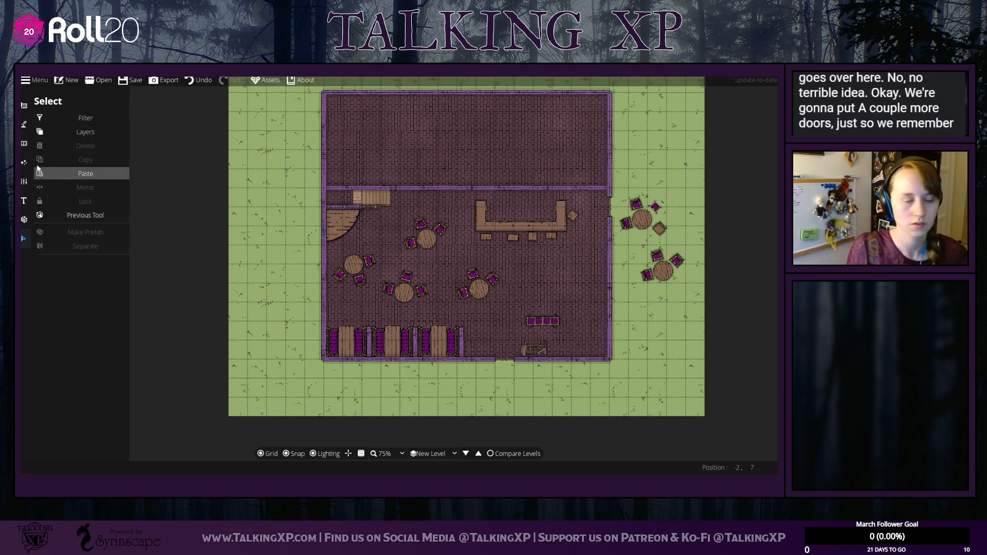
left_click(24, 143)
left_click(23, 121)
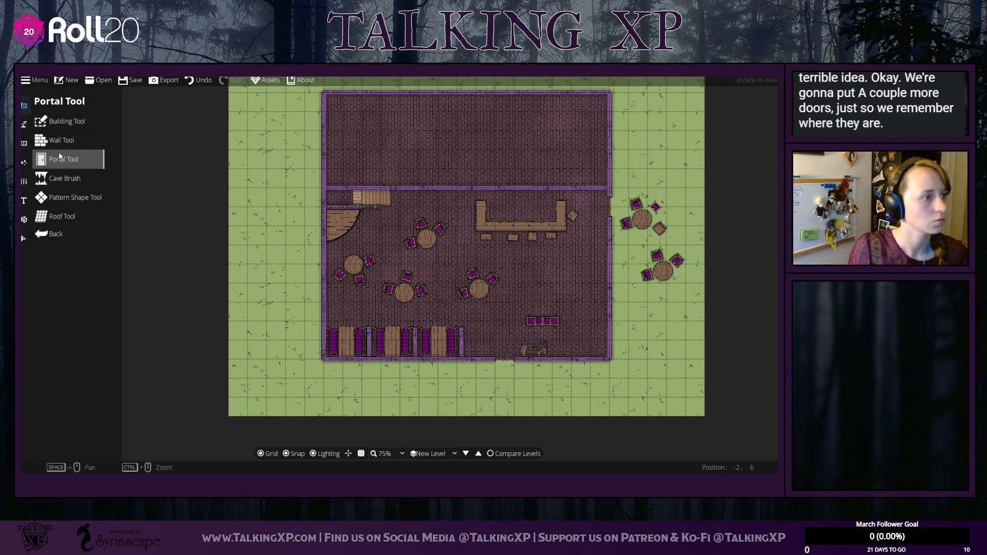
left_click(69, 163)
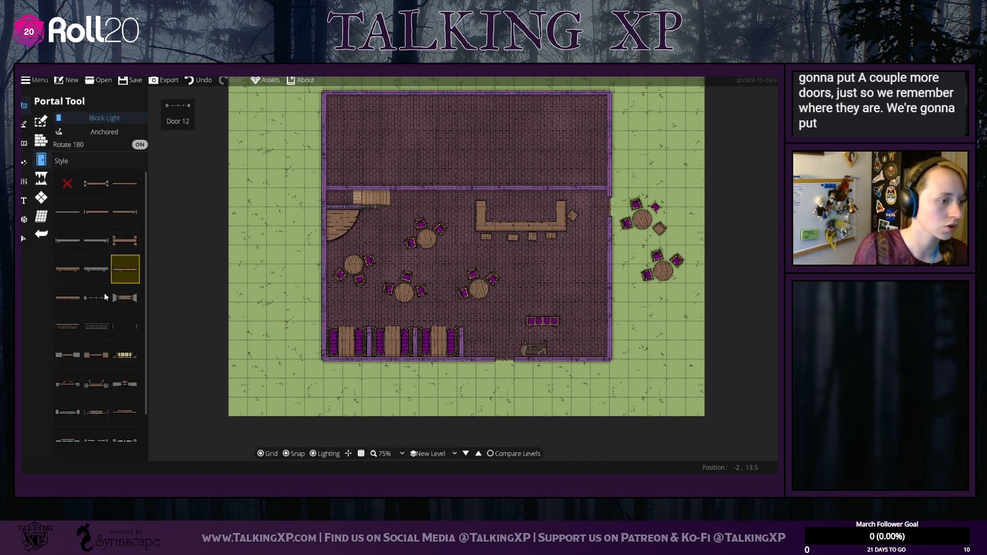
scroll(124, 442, "down", 1)
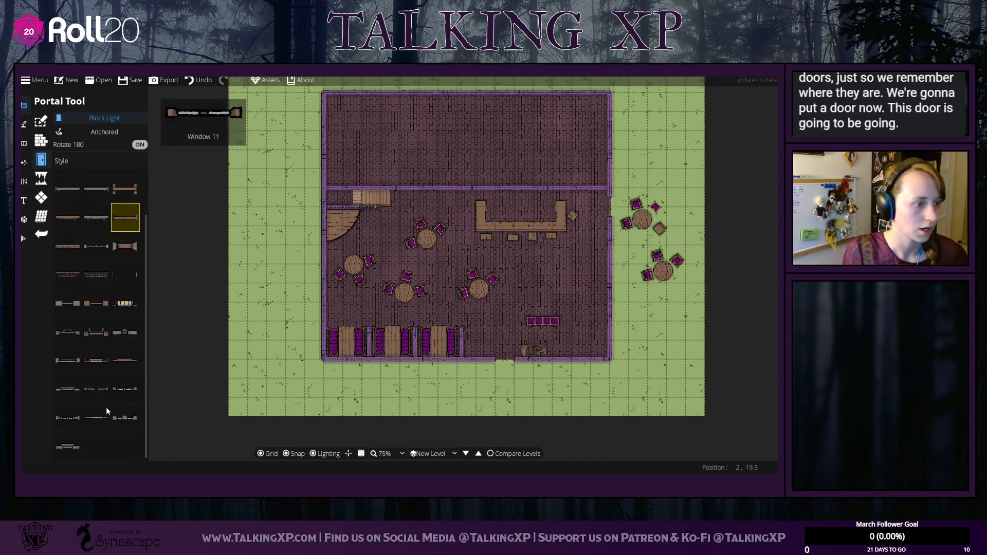
scroll(107, 407, "up", 1)
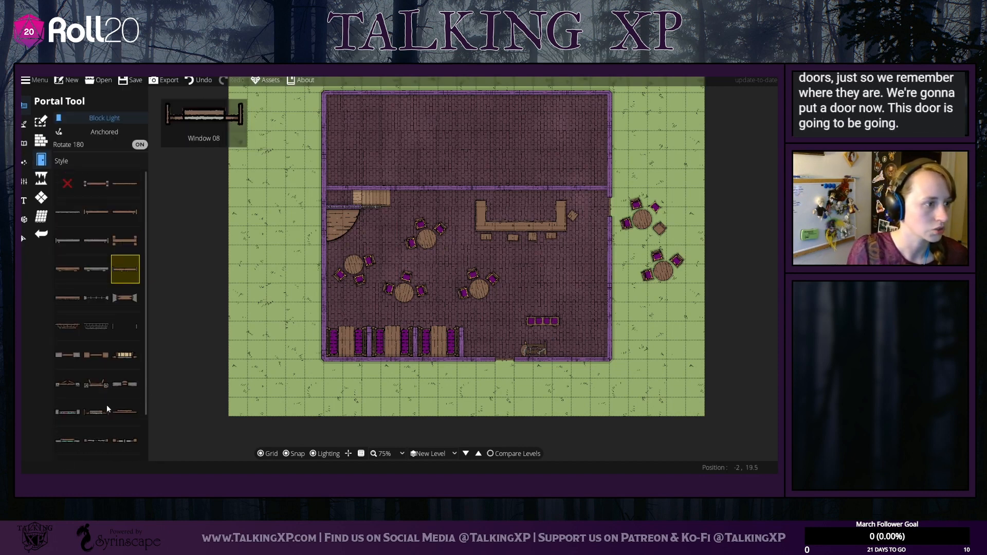
left_click(139, 145)
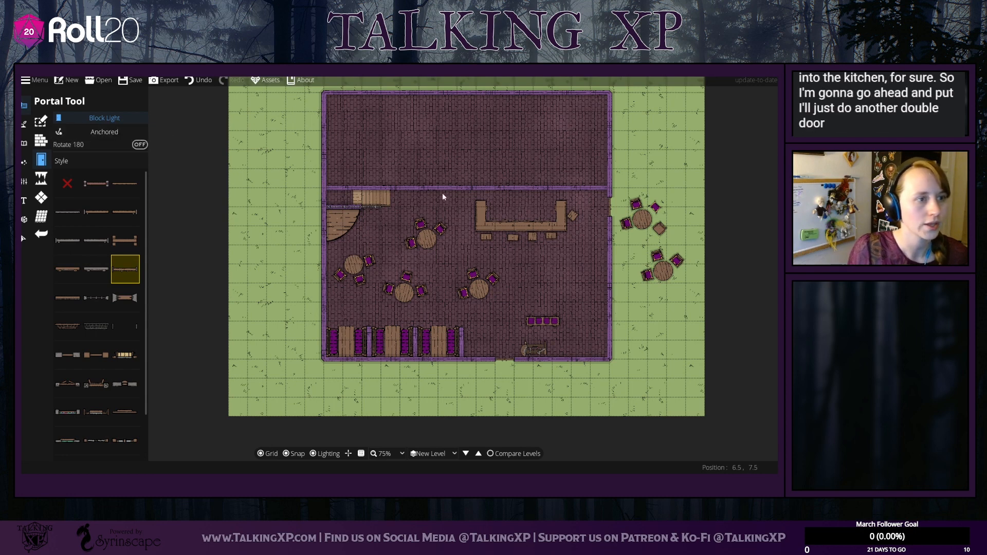
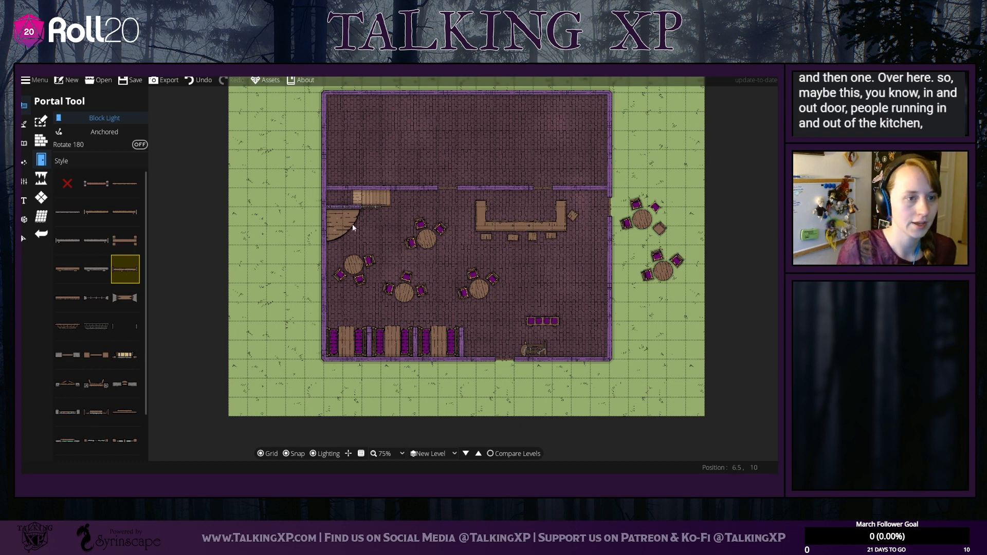
Step: Draw a rectangular diagonal-plank landing at the staircase's left end on layer 100: User Layer 1, using colour a98a6d sampled from the stairs
left_click(41, 197)
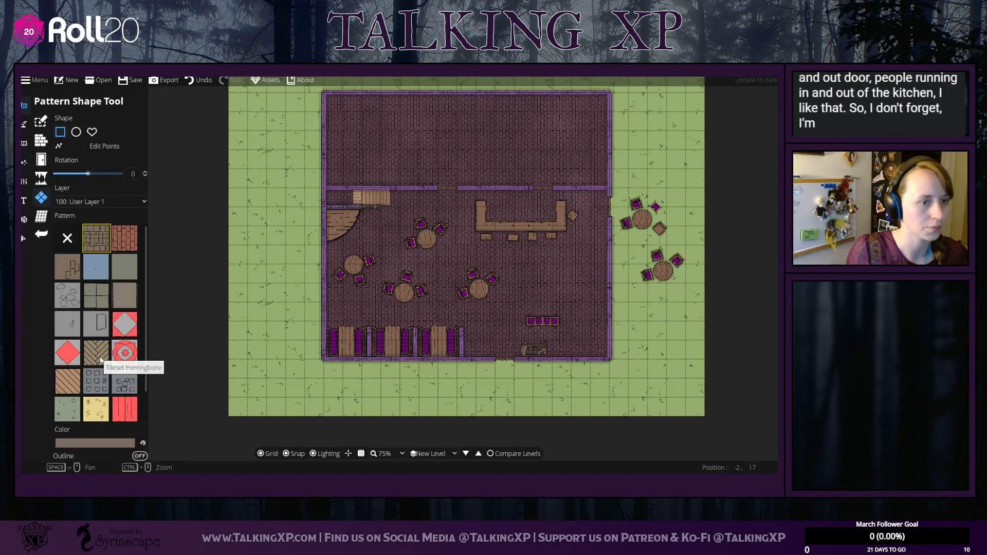
left_click(102, 361)
left_click(76, 383)
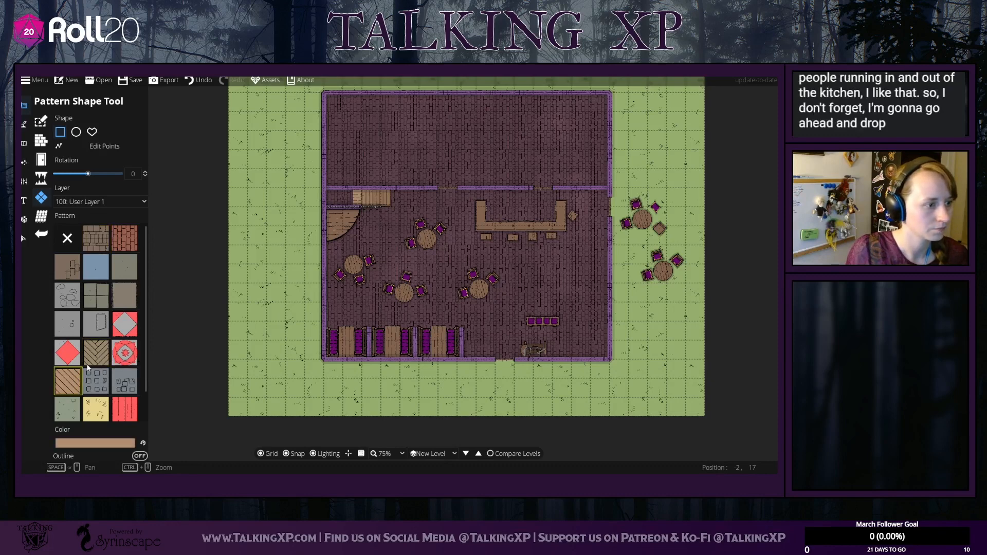
left_click(96, 361)
left_click(78, 390)
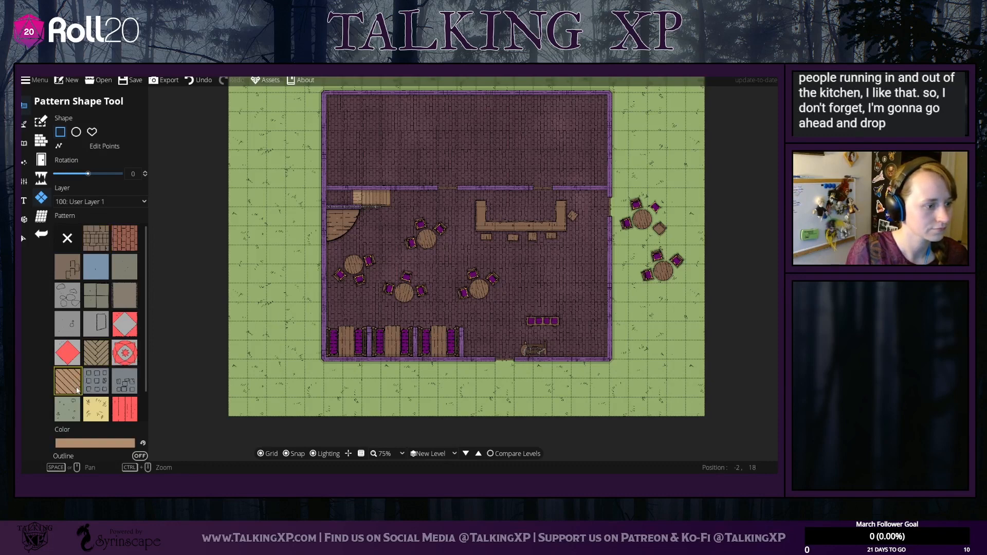
left_click(143, 444)
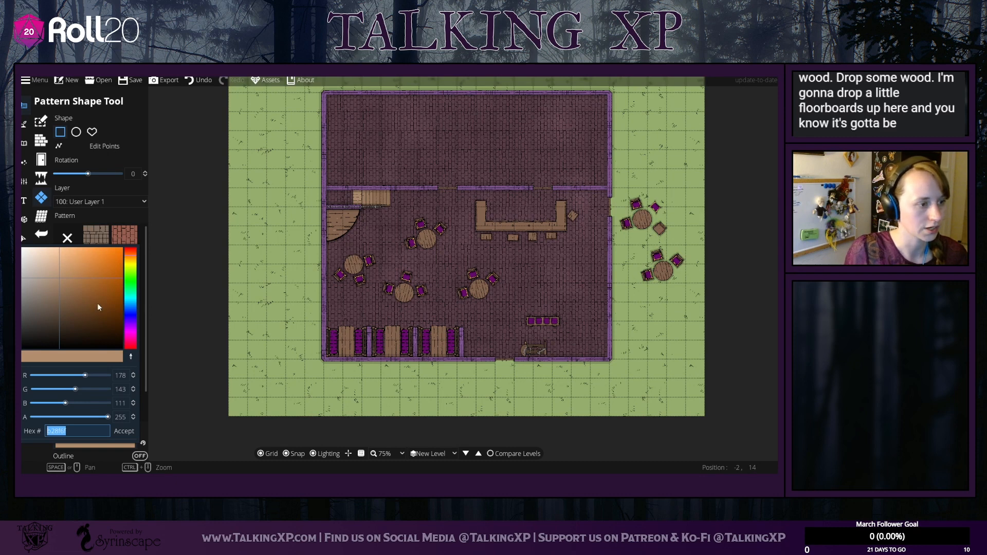
left_click(131, 356)
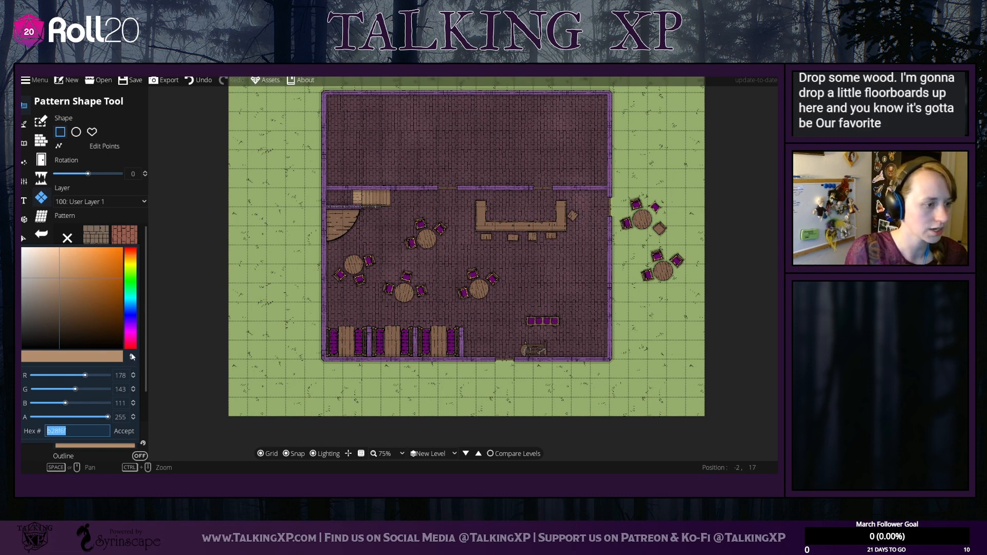
left_click(357, 200)
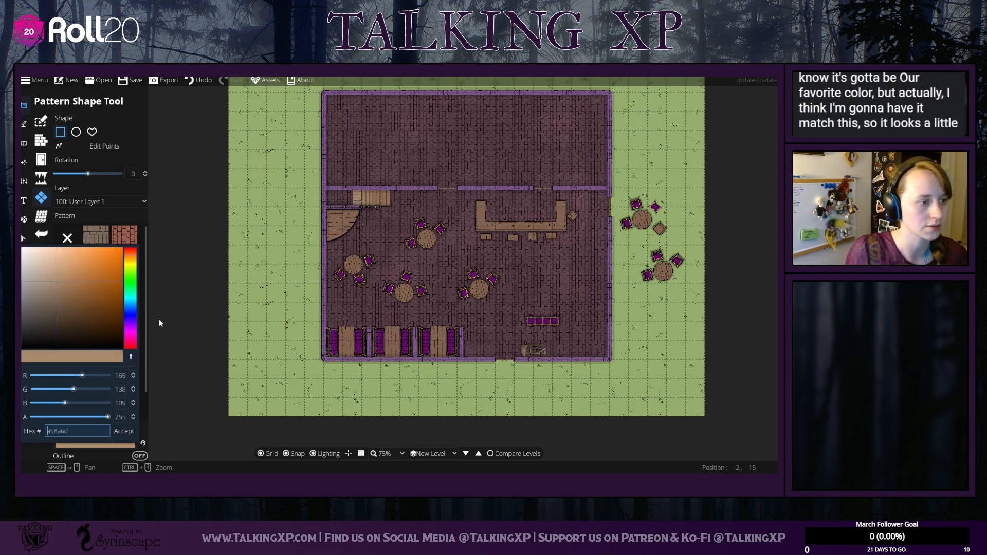
left_click(124, 432)
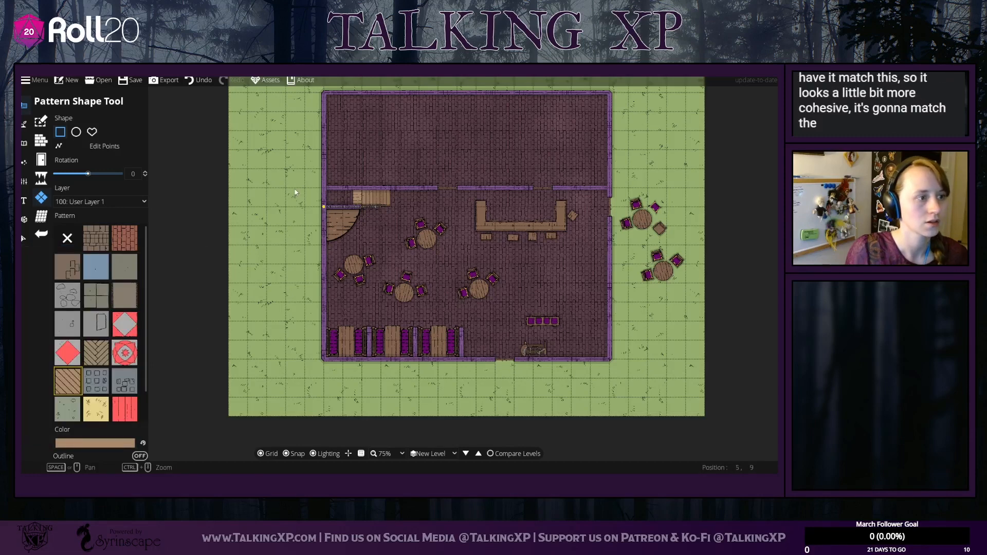
left_click_drag(325, 189, 359, 207)
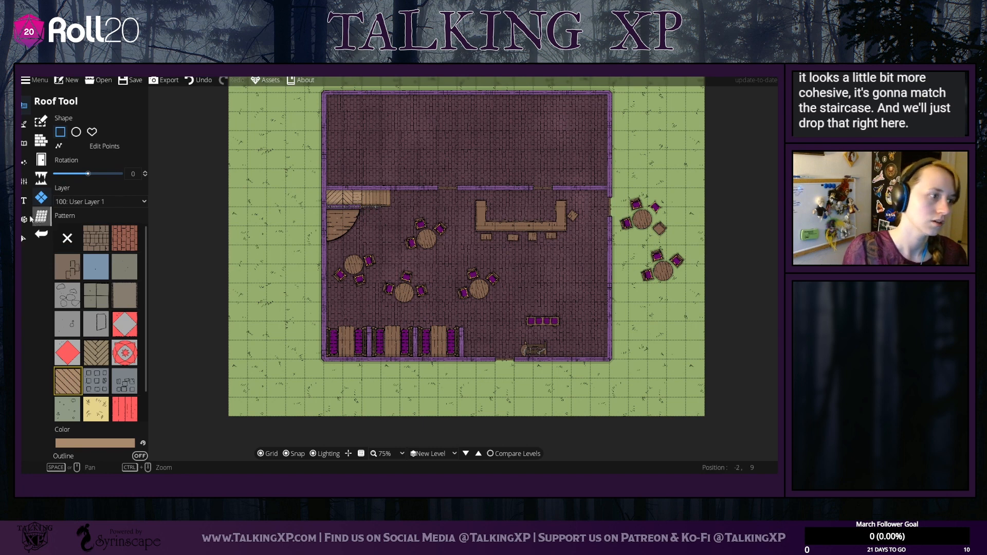
Step: Rotate the wooden landing's pattern to -45
left_click(25, 238)
left_click(340, 202)
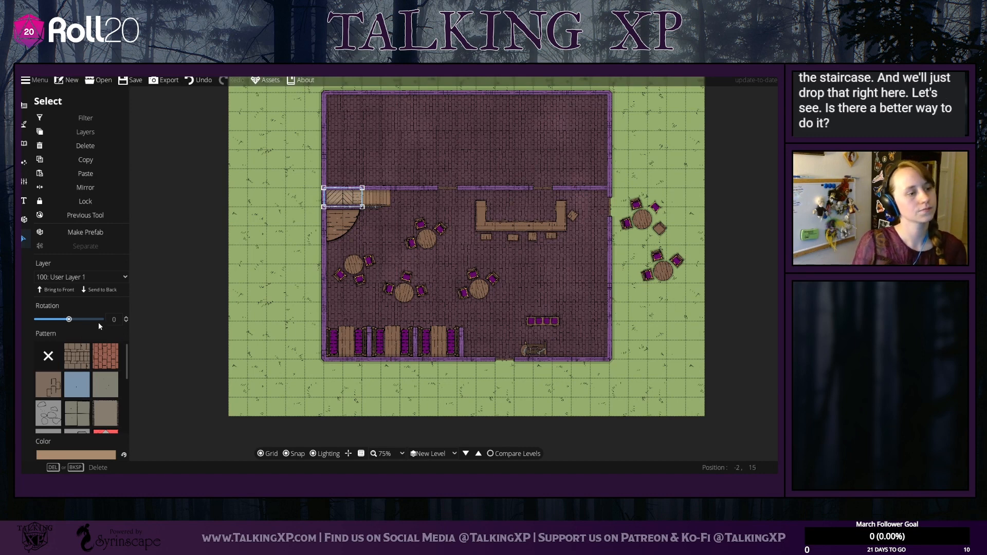
mouse_move(69, 320)
left_mouse_down()
mouse_move(82, 320)
mouse_move(62, 321)
left_mouse_up()
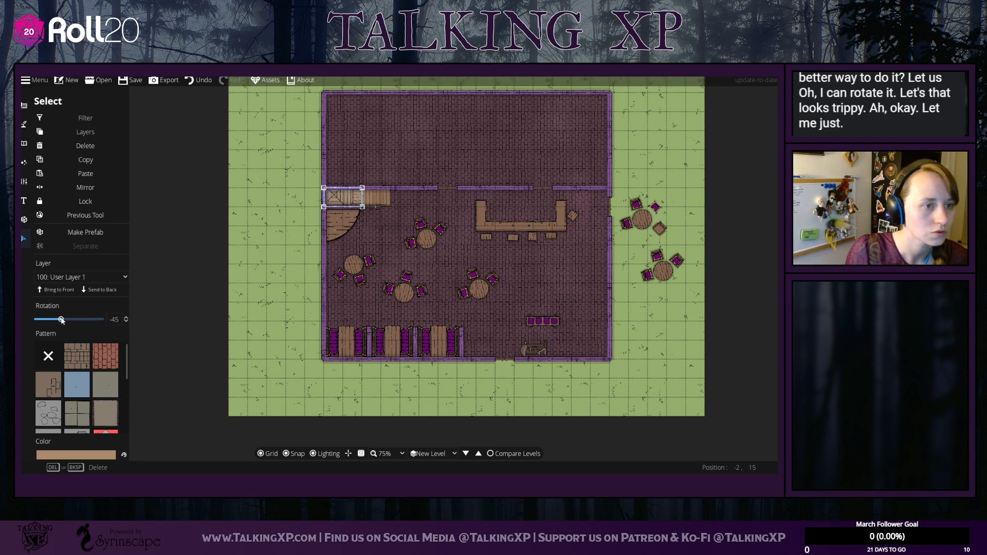
left_click(267, 278)
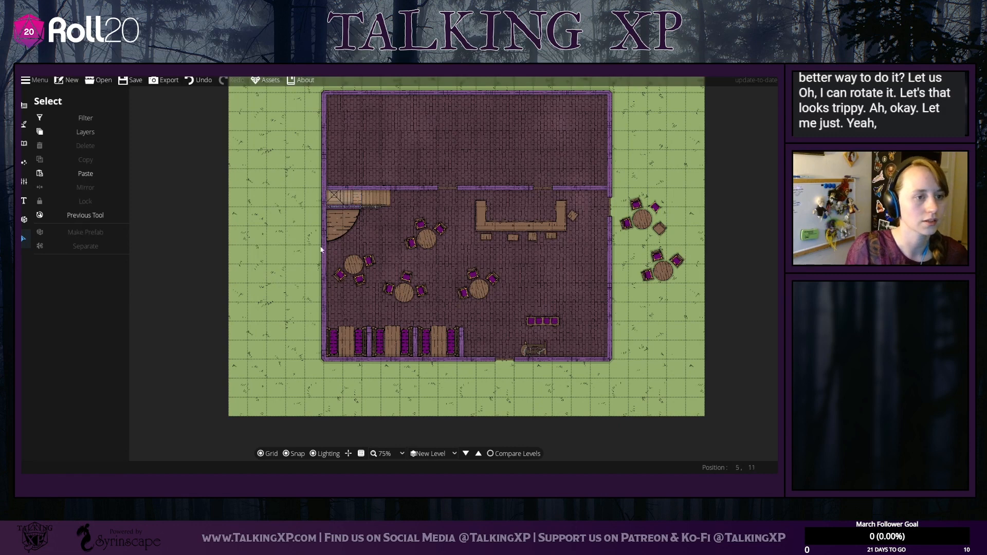
left_click(345, 199)
left_click(266, 213)
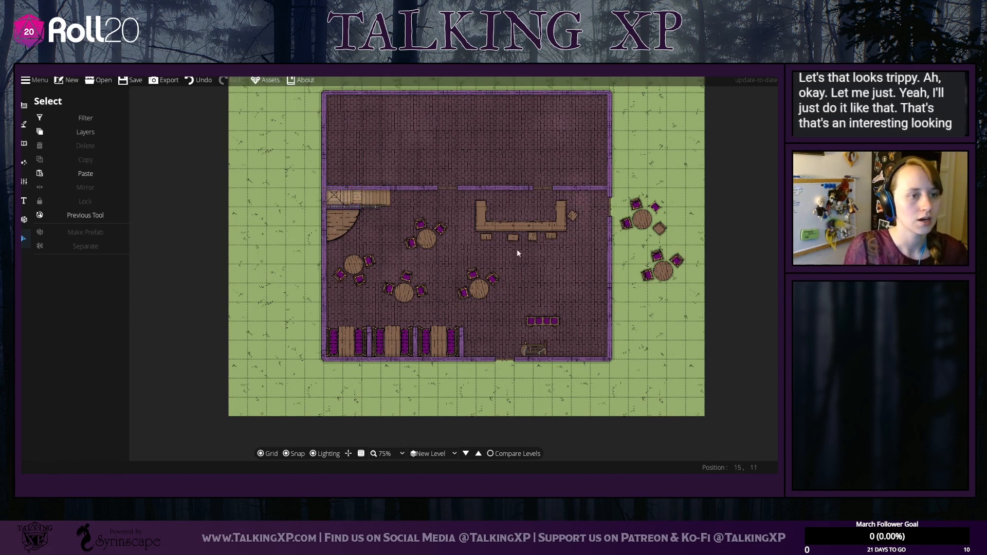
Step: Try moving the wooden landing to layer 200: User Layer 2, and undo the change
left_click(340, 199)
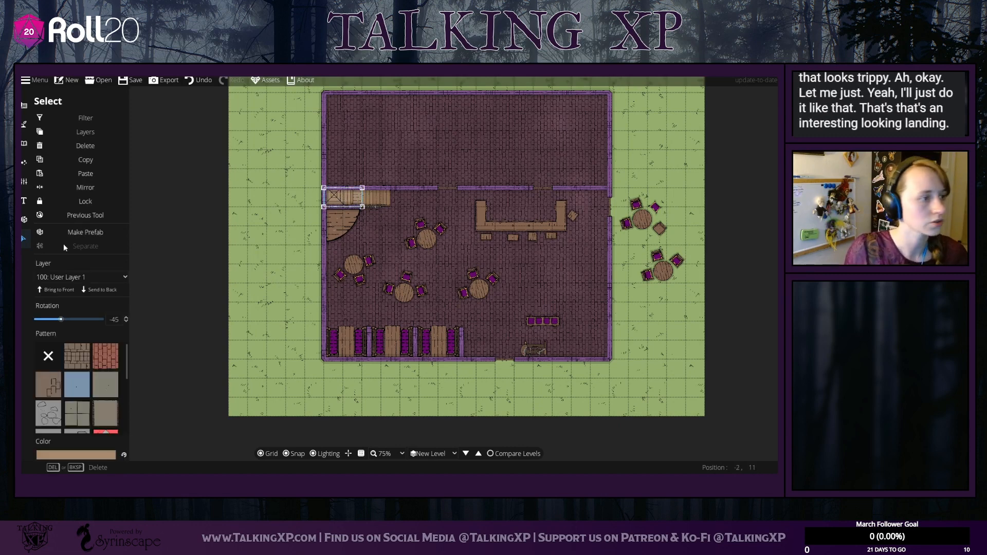
left_click(75, 279)
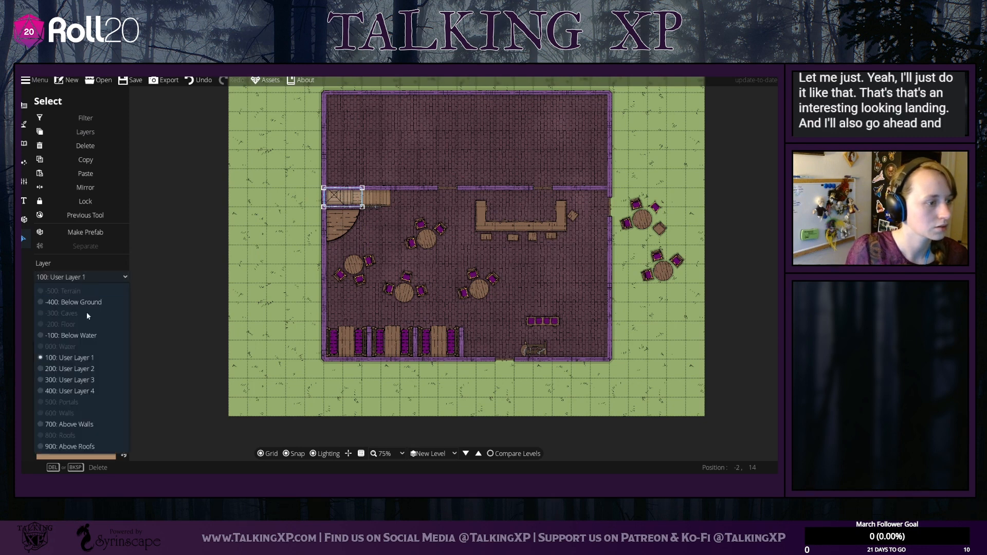
left_click(85, 369)
left_click(243, 237)
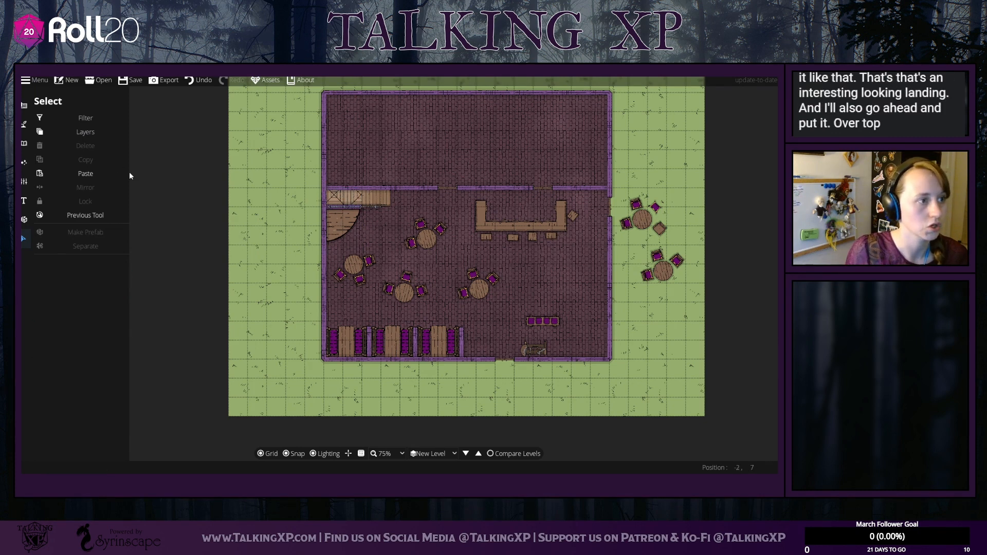
left_click(200, 81)
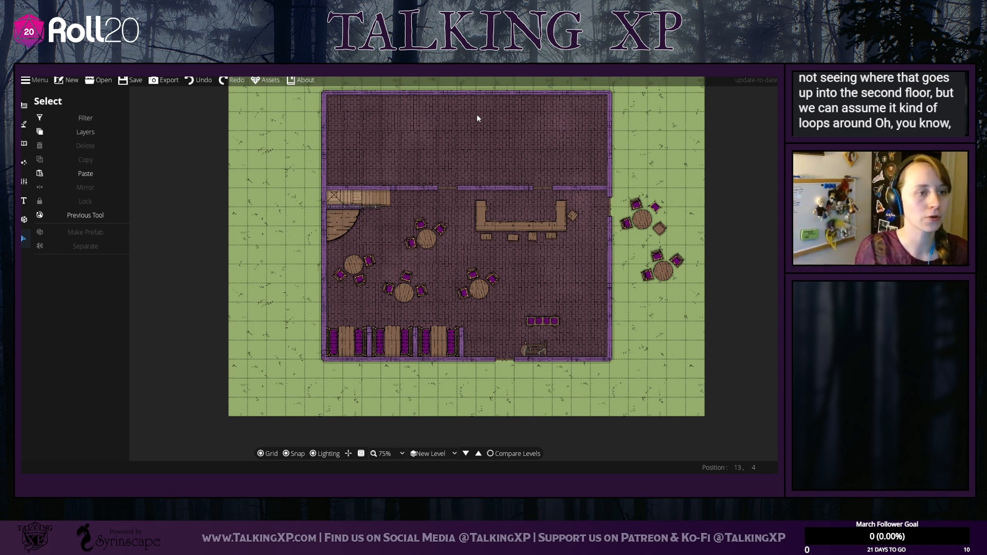
Step: Move the wooden landing to layer 700: Above Walls, and delete the short wall along the lower edge of the landing and staircase
left_click(344, 197)
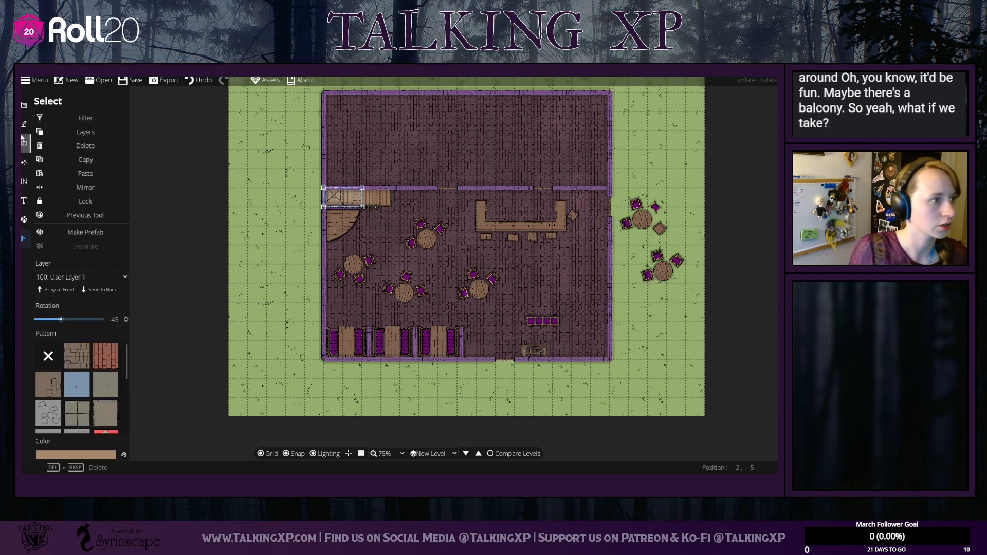
left_click(87, 277)
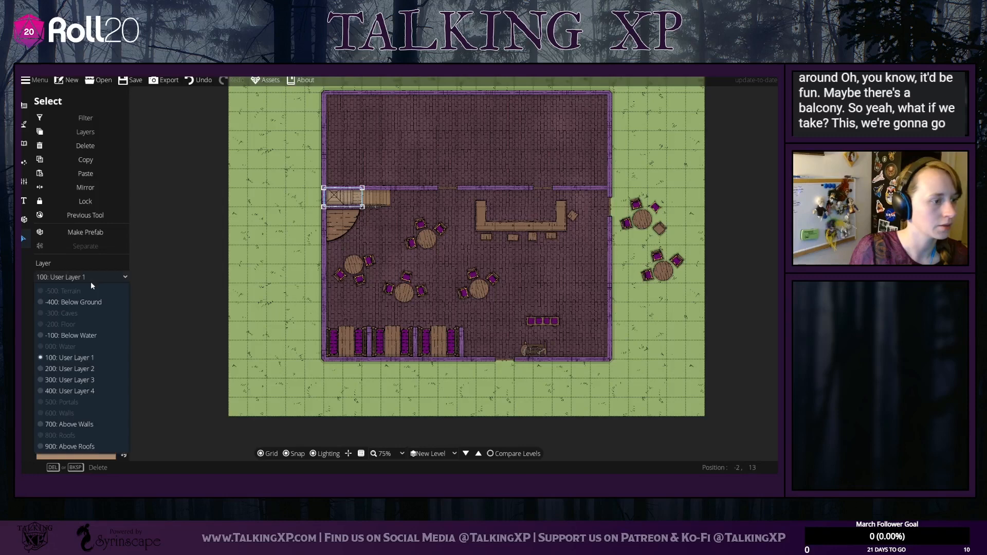
left_click(89, 424)
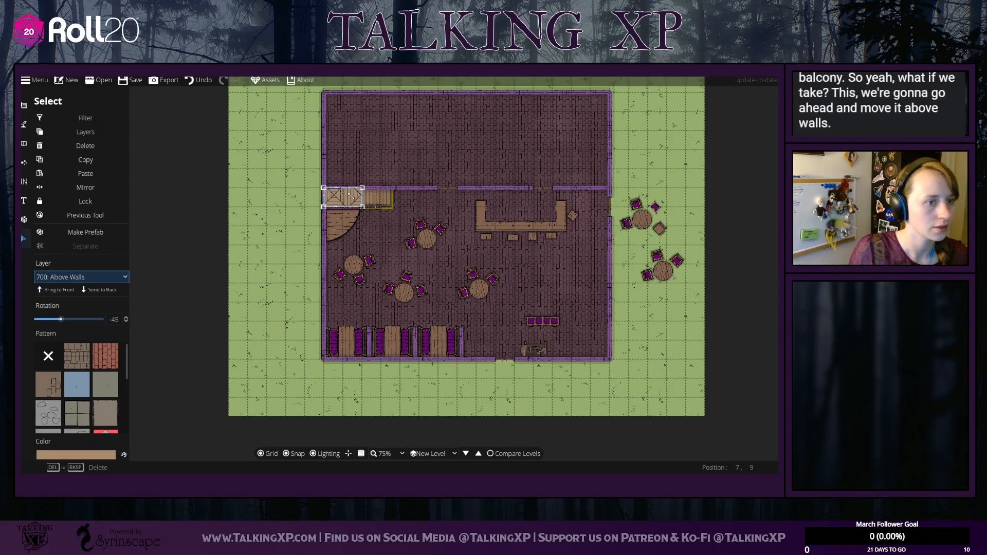
left_click(277, 202)
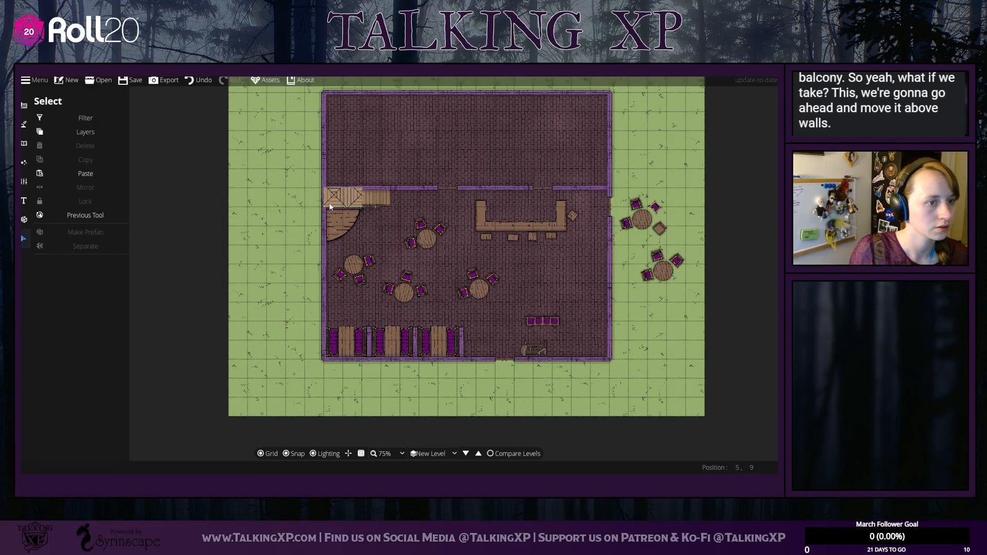
left_click(367, 211)
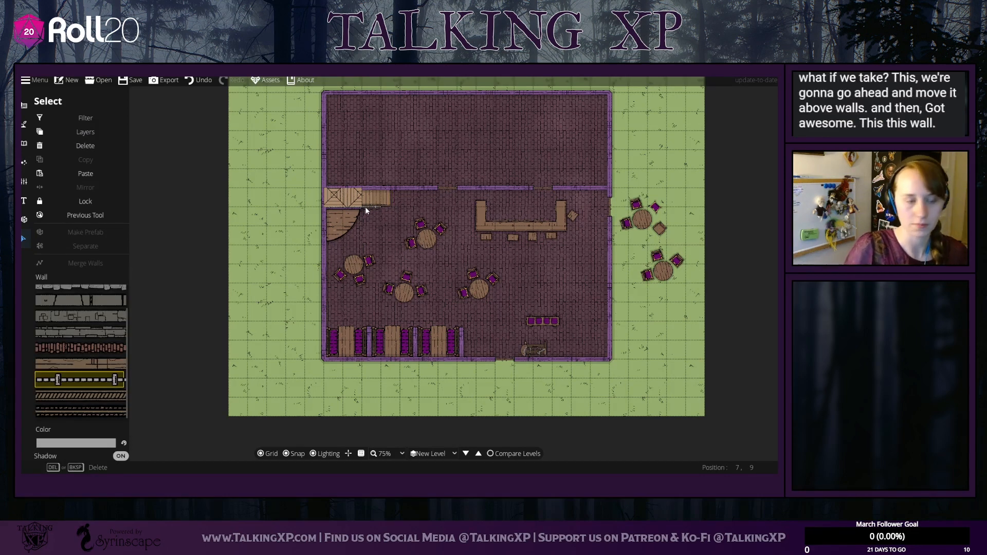
left_click(360, 205)
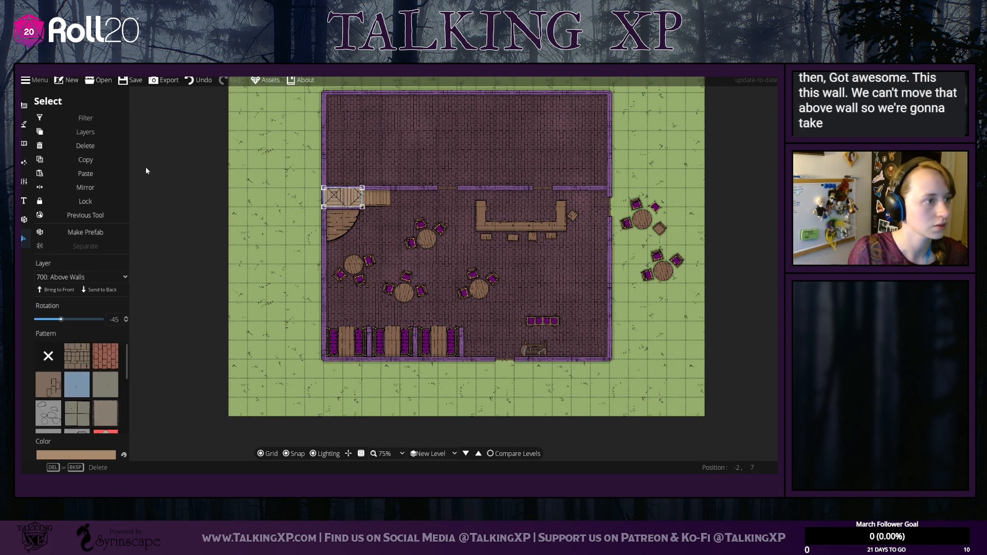
Step: Reshape the wooden landing's points so it extends up past the kitchen wall and across to the first kitchen door as a balcony
left_click(23, 105)
left_click(55, 141)
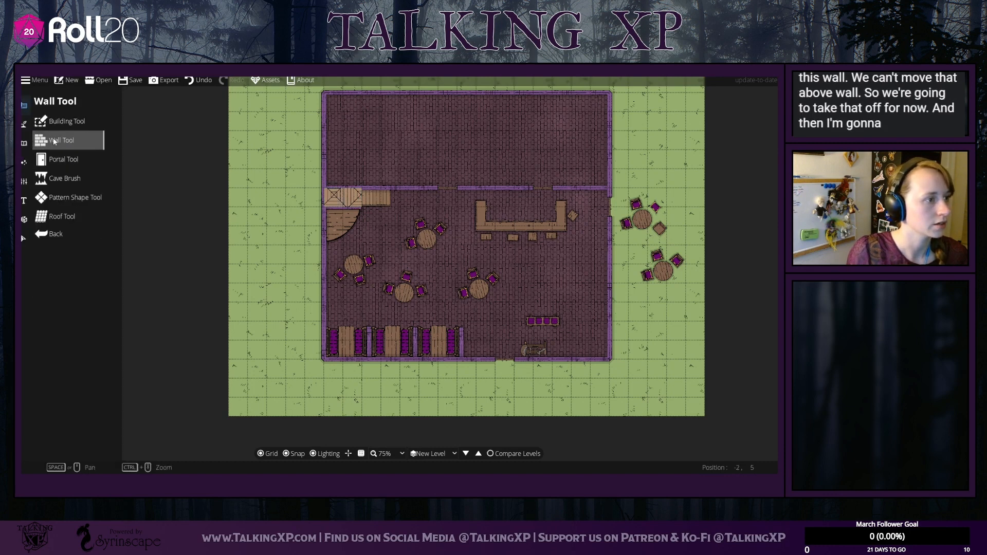
left_click(57, 199)
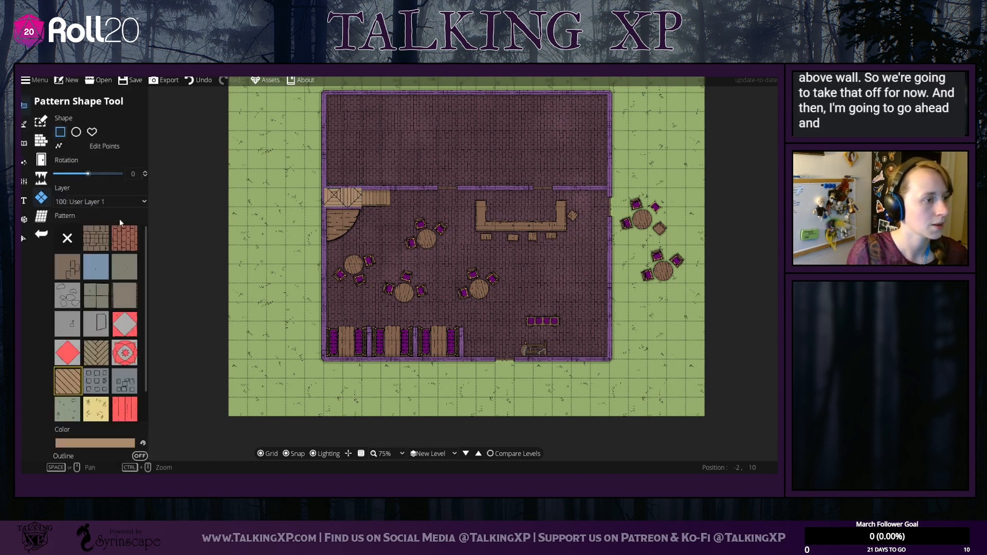
left_click(91, 132)
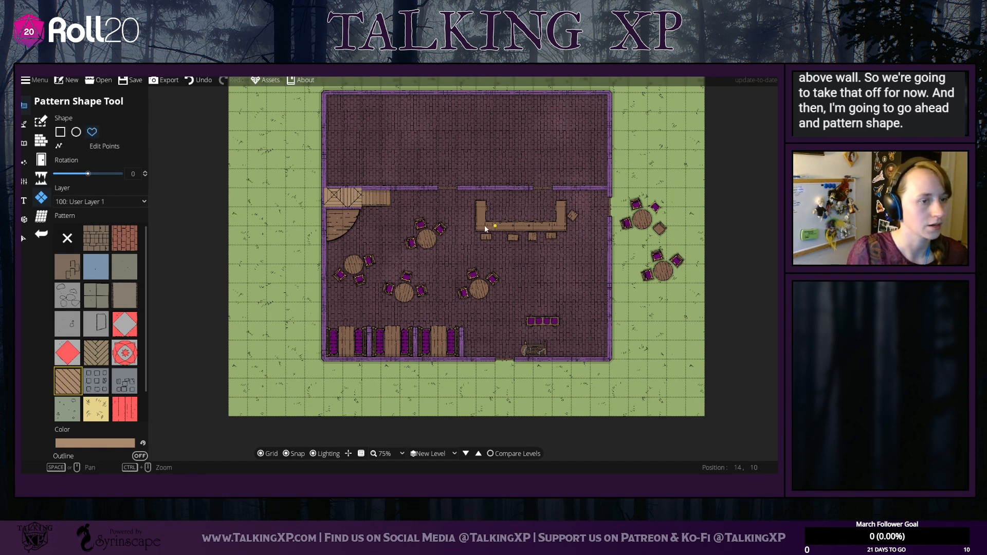
left_click(75, 145)
left_click(338, 195)
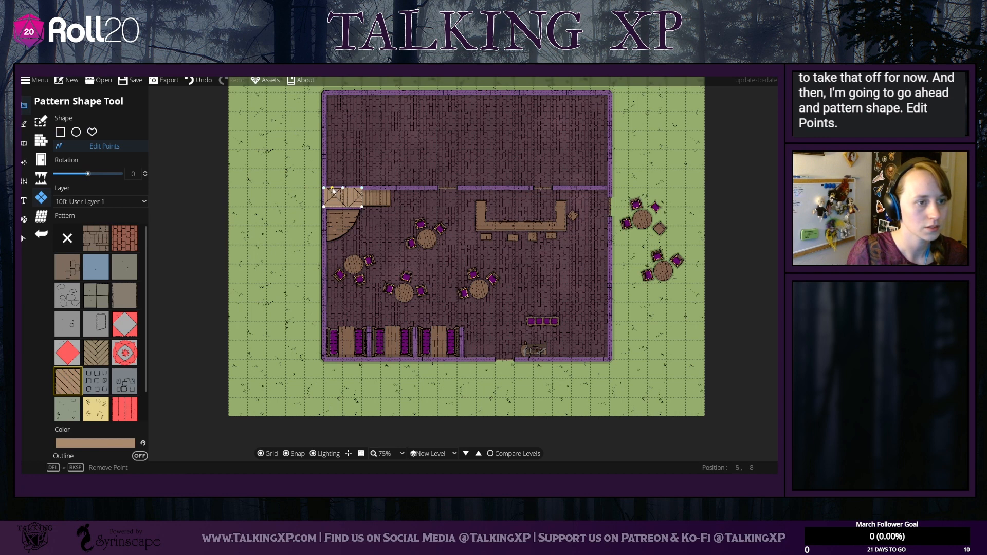
left_click_drag(331, 191, 440, 186)
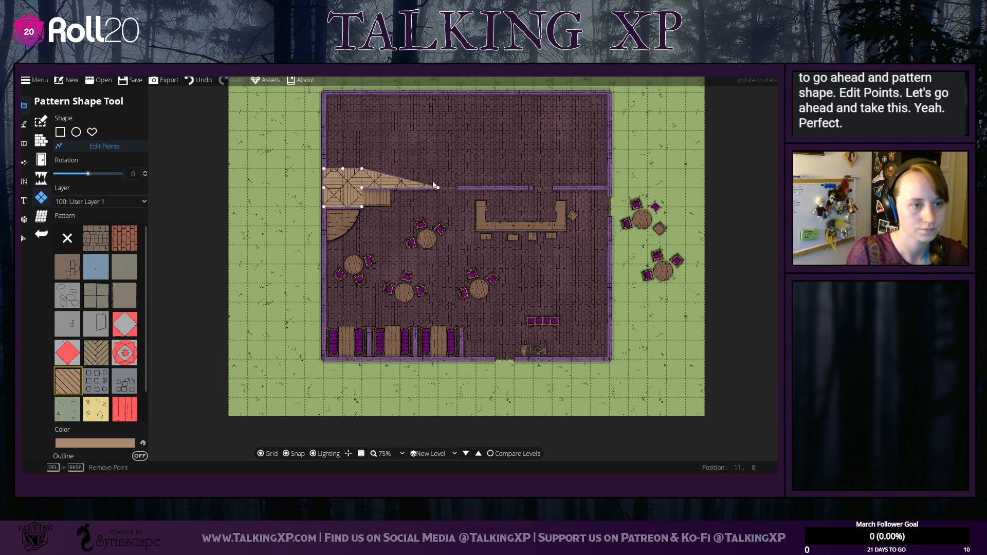
left_click_drag(367, 174, 432, 173)
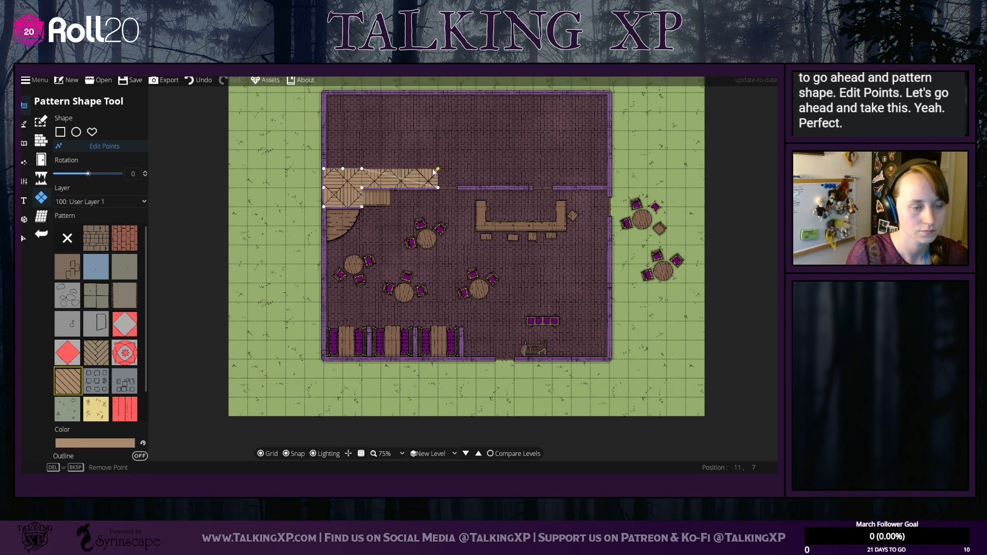
Step: Cut off the balcony's end near the first kitchen door diagonally by pulling its upper corner back toward the stairs
left_click(396, 203)
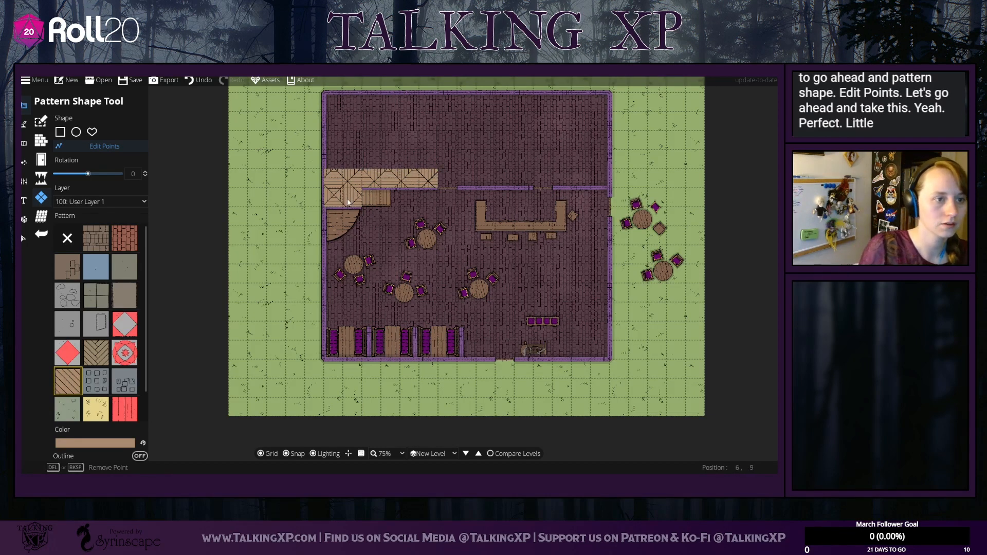
left_click(435, 181)
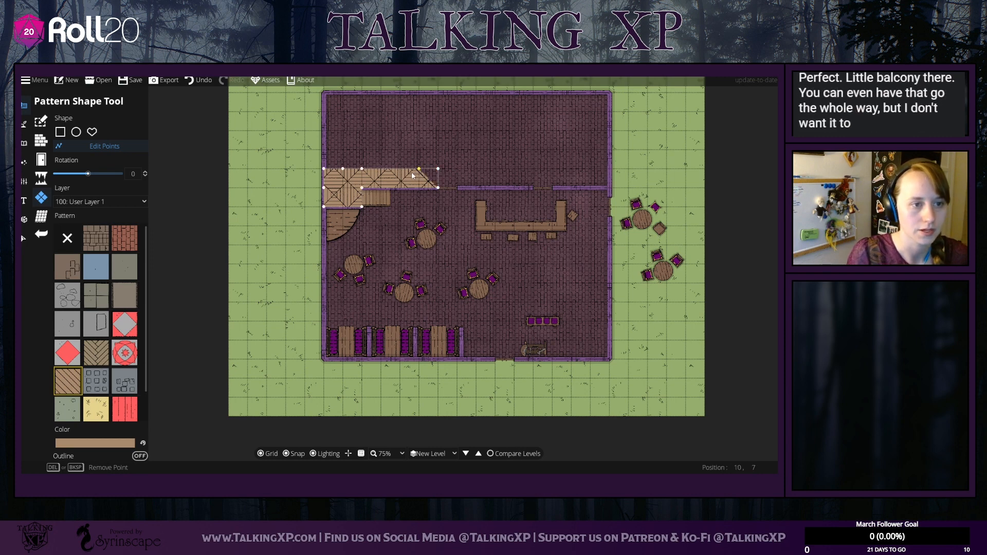
left_click_drag(438, 169, 401, 169)
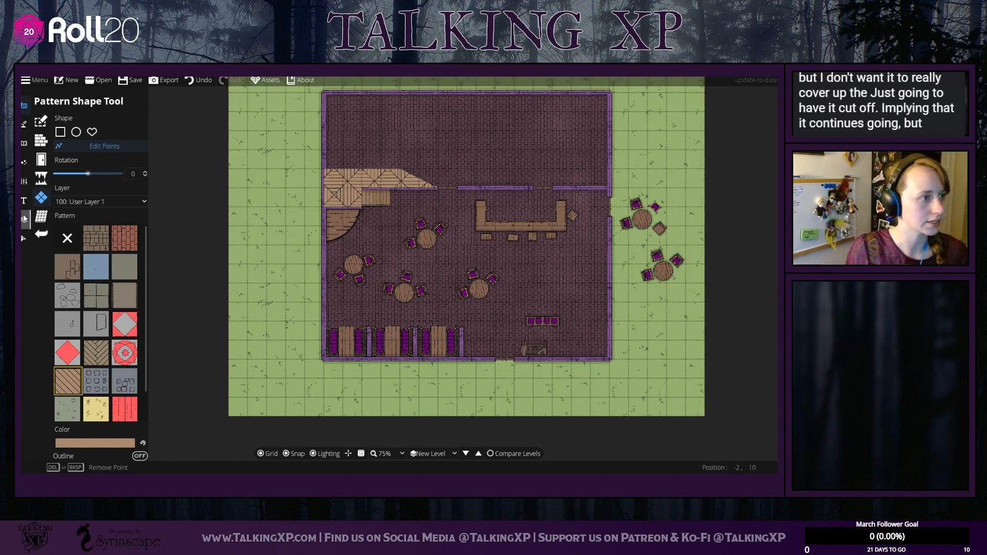
Step: Set the Path tool to the wooden post railing on layer 700: Above Walls, and undo the trial railing
left_click(24, 126)
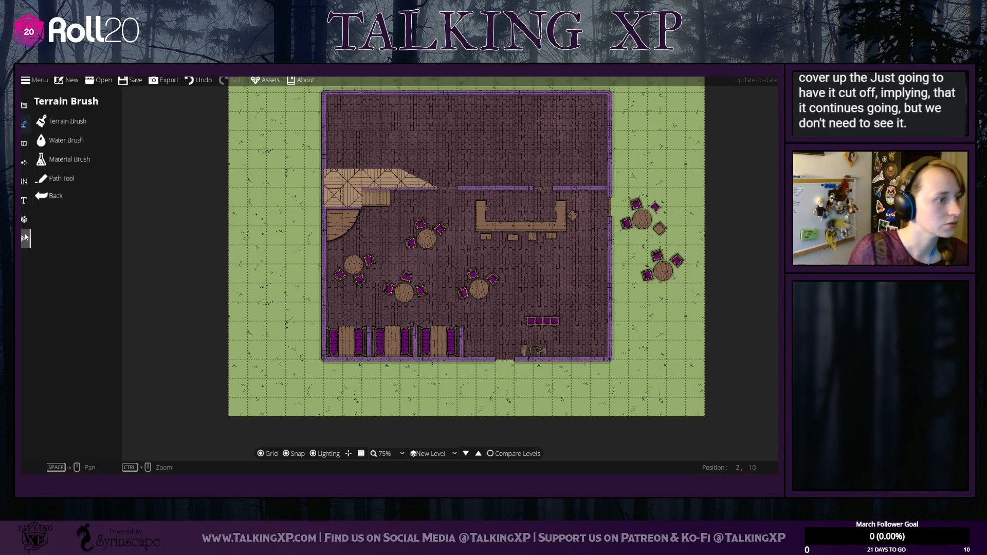
left_click(24, 237)
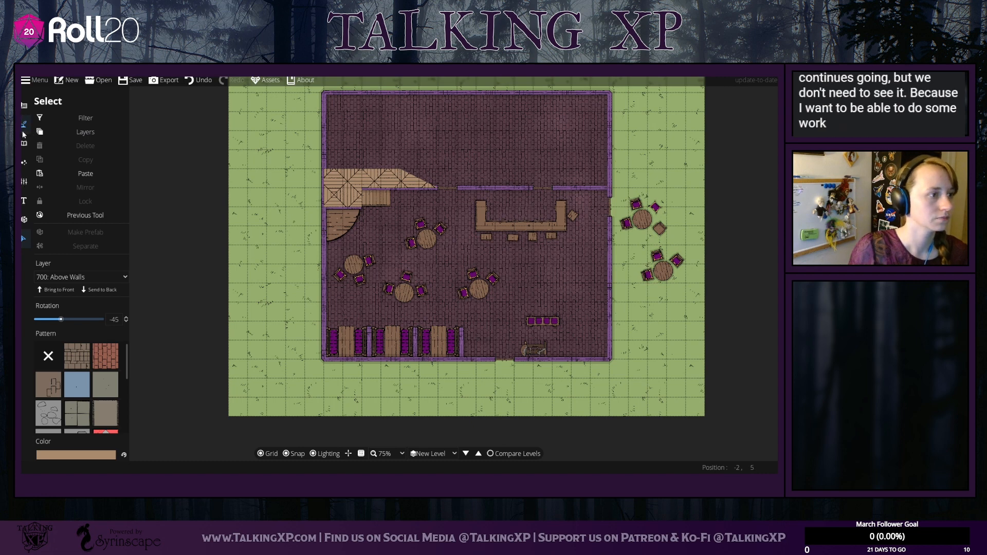
left_click(23, 130)
left_click(55, 181)
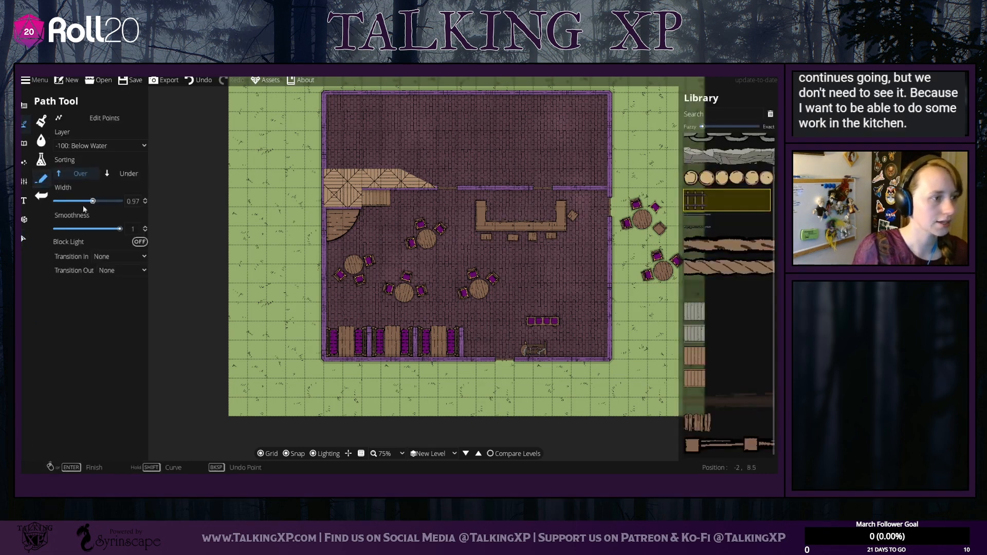
left_click(720, 438)
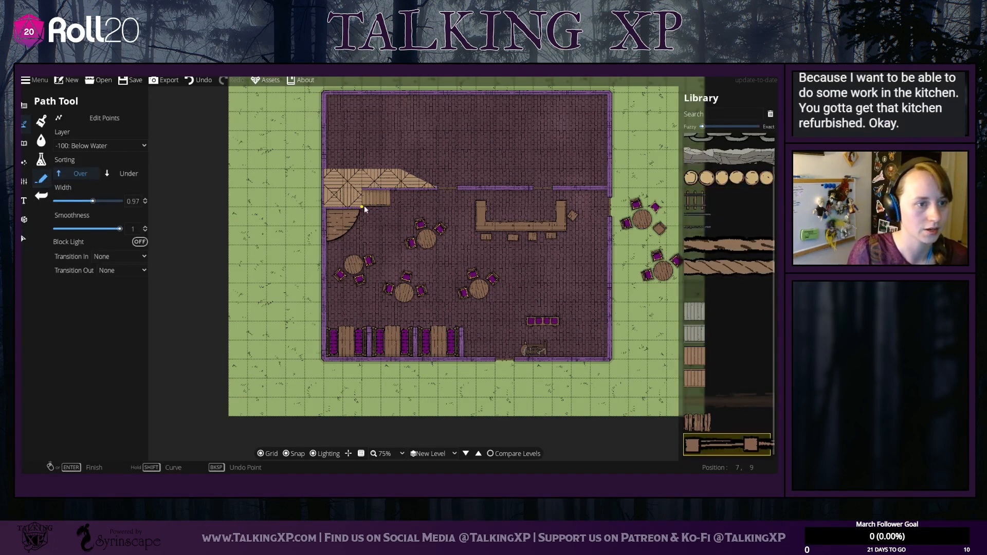
left_click(143, 146)
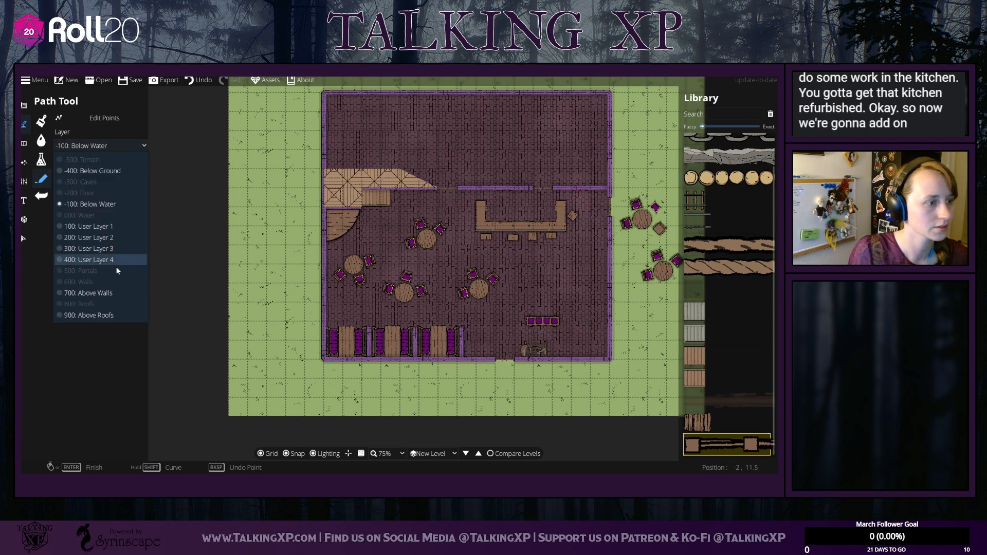
left_click(102, 294)
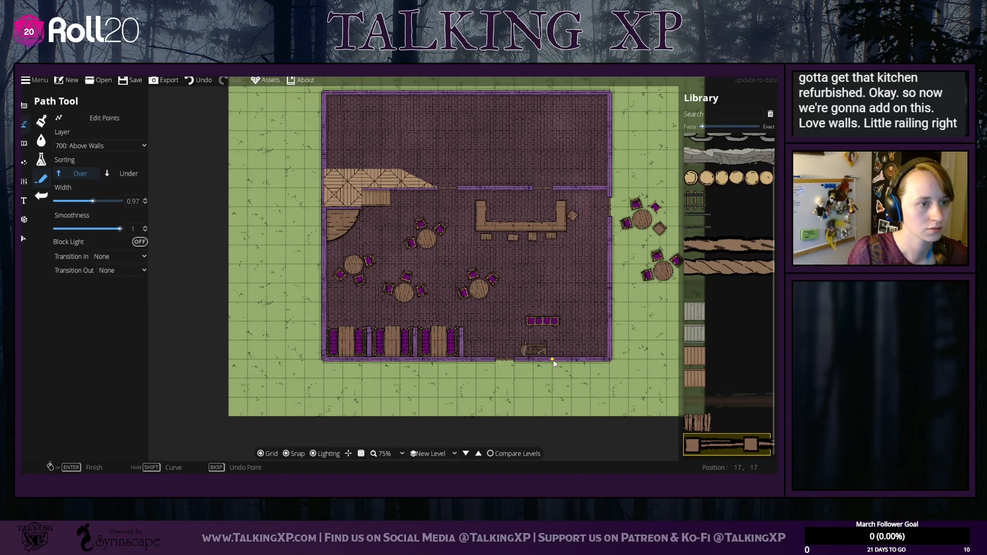
left_click(198, 80)
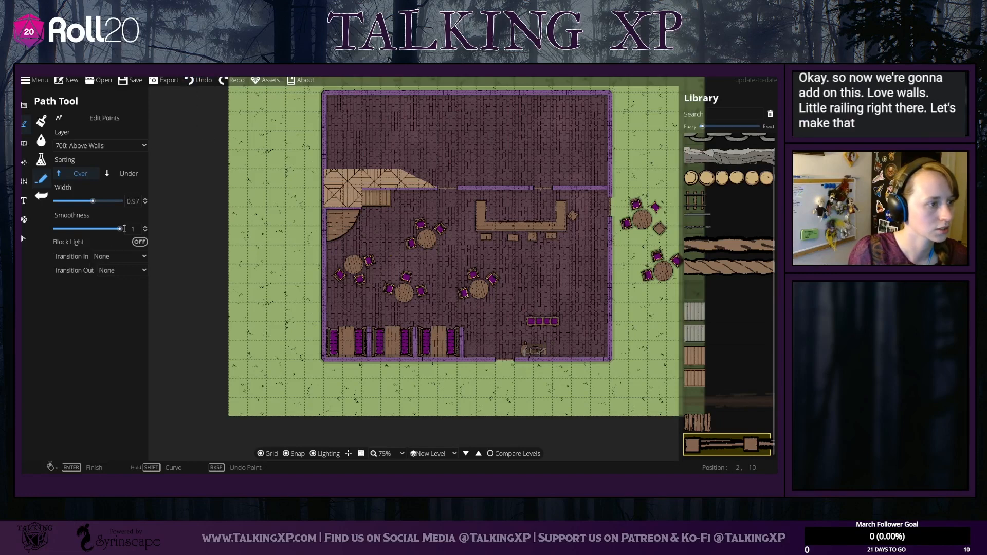
Step: Set the railing path's width to 1.25 and draw it along the landing's lower edge
left_click(146, 200)
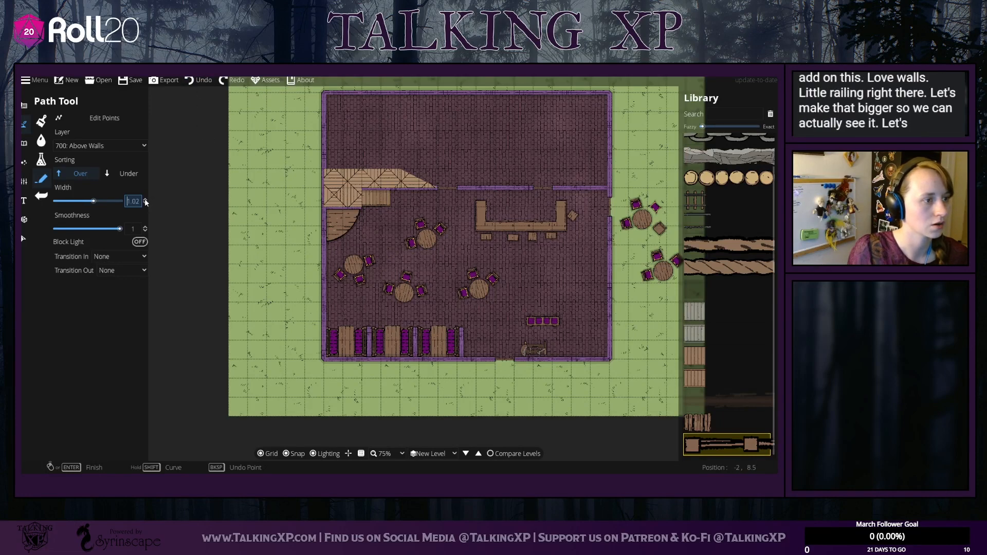
left_click_drag(137, 201, 134, 201)
type("5")
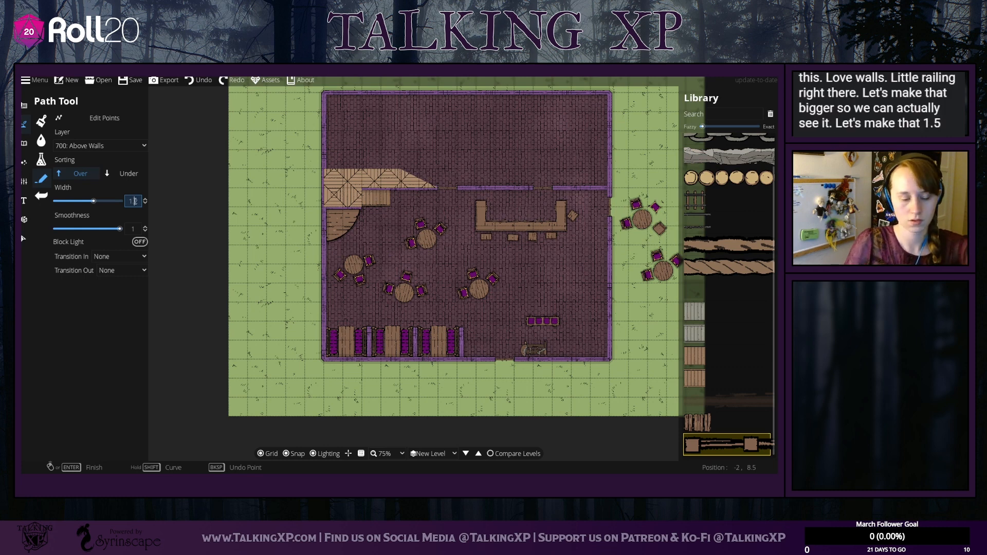
key("Return")
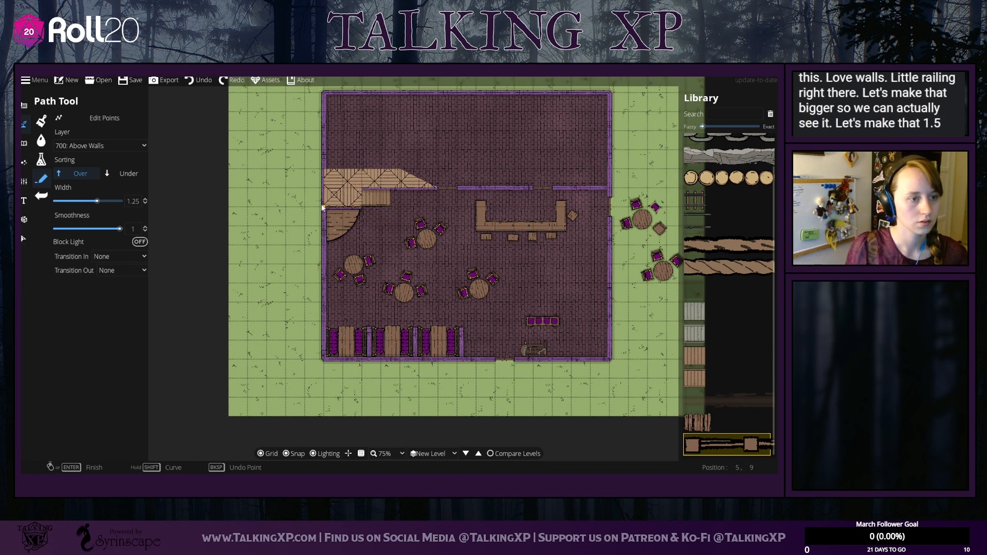
key("ctrl+z")
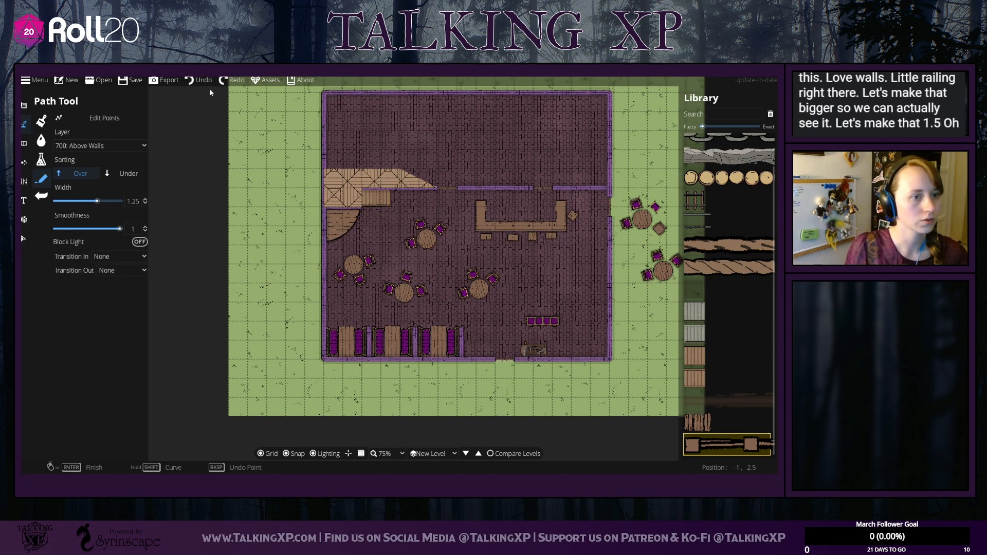
left_click(331, 207)
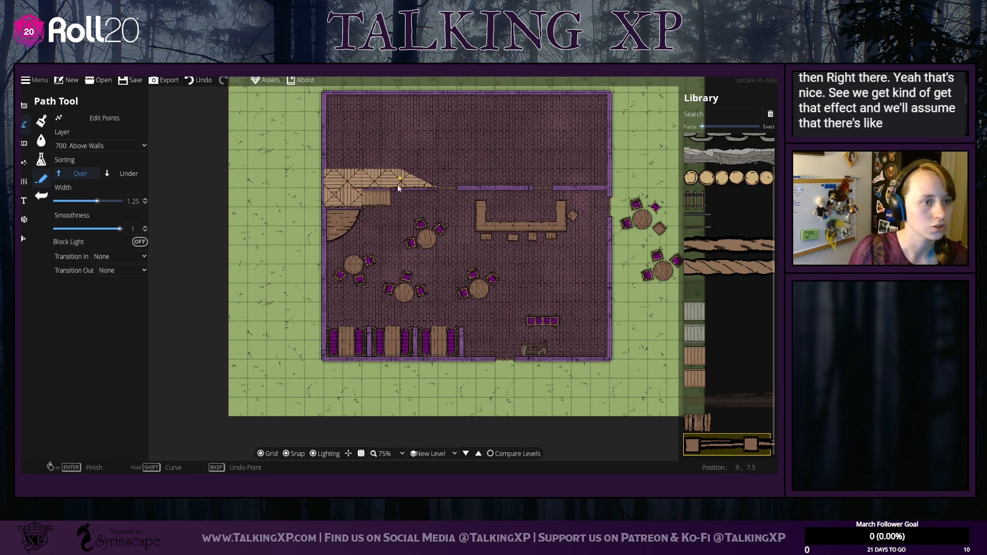
Step: Set up a freestanding Door 05 with grid snapping off, and undo the trial placements along the balcony's upper edge
left_click(25, 144)
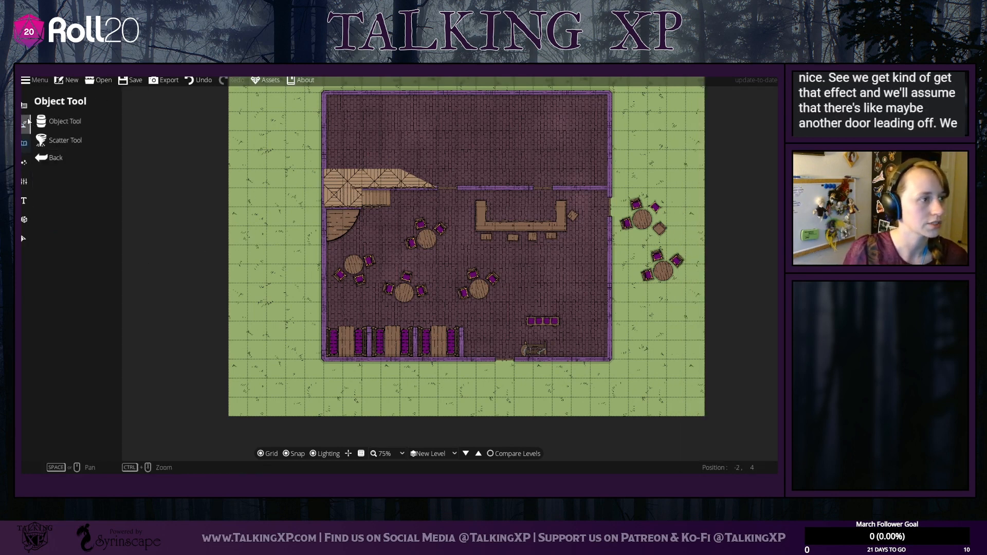
left_click(25, 109)
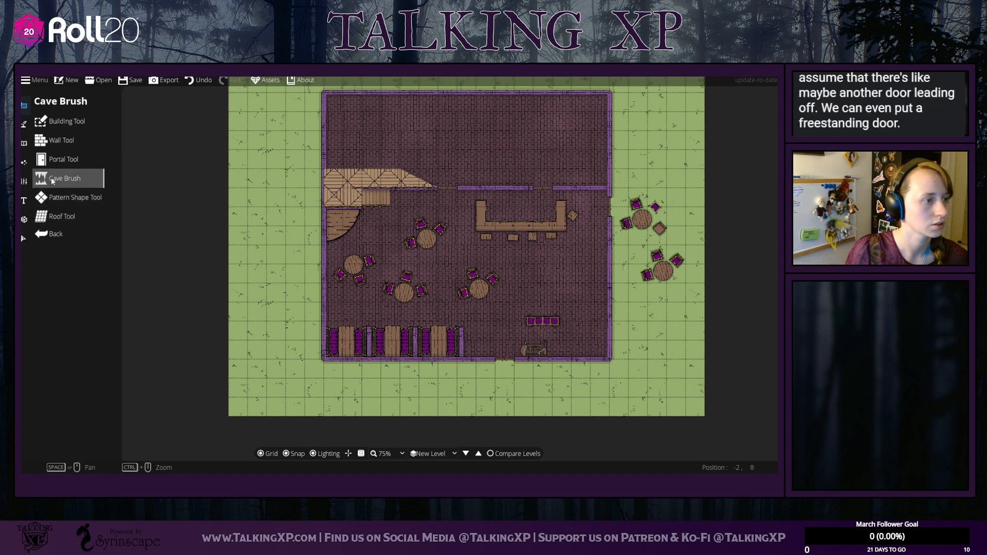
left_click(52, 157)
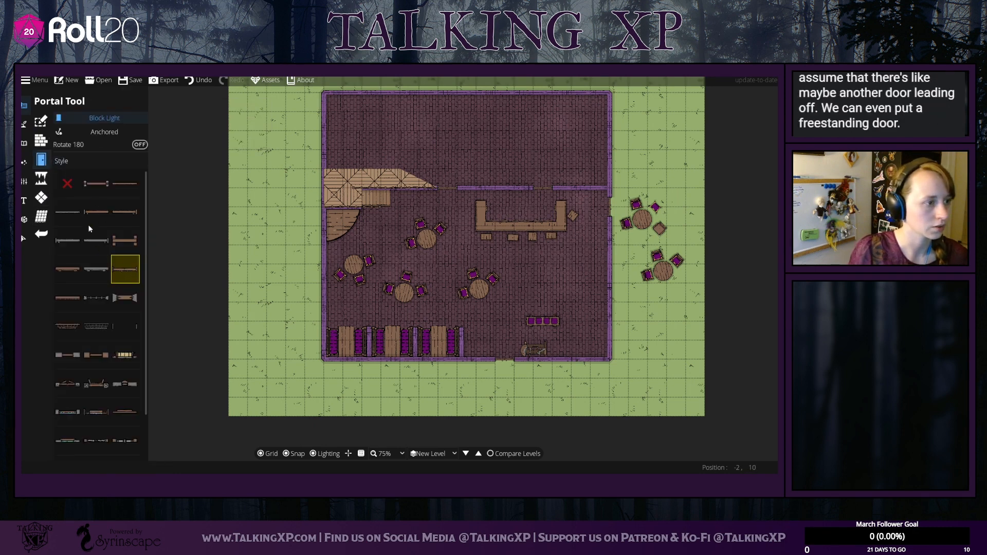
left_click(68, 269)
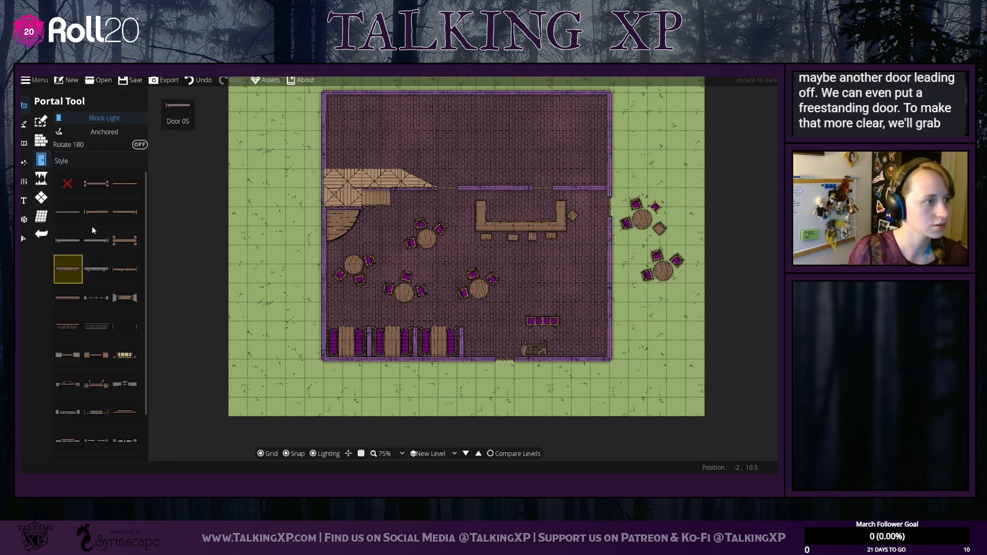
left_click(98, 133)
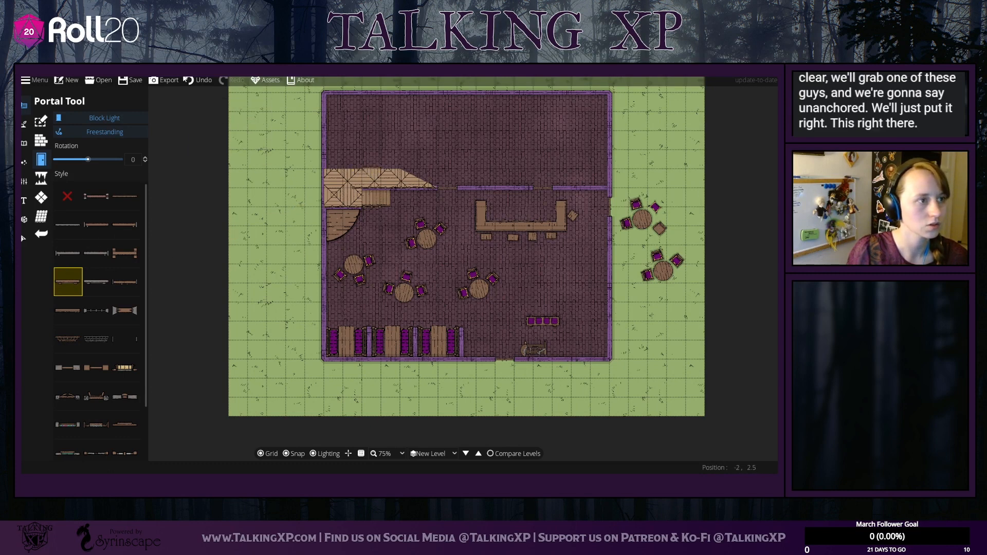
left_click(201, 80)
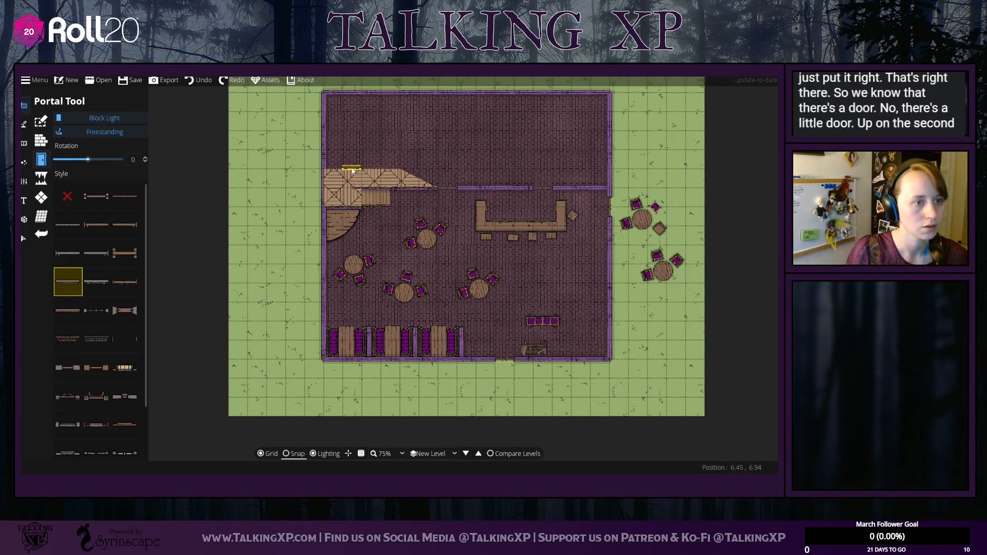
left_click(353, 170)
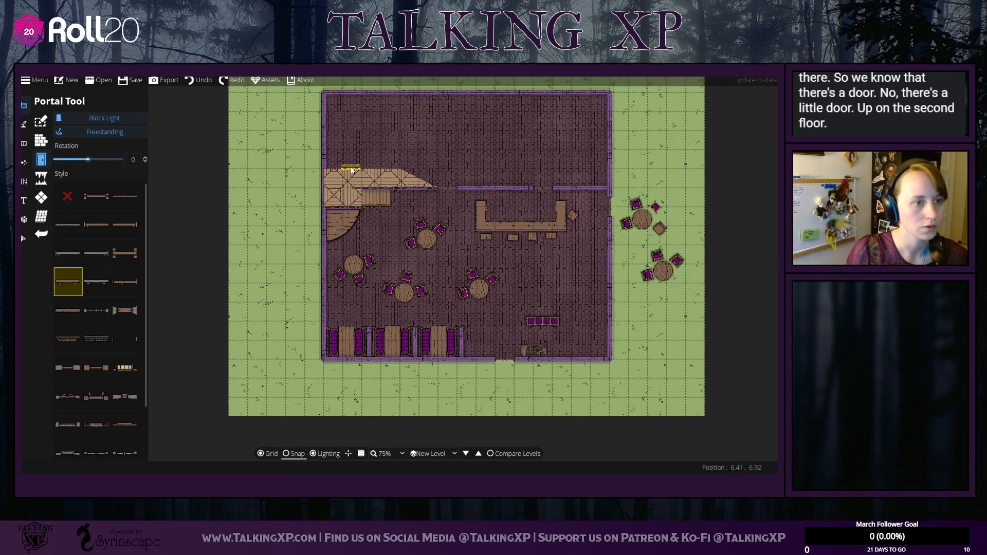
left_click(197, 80)
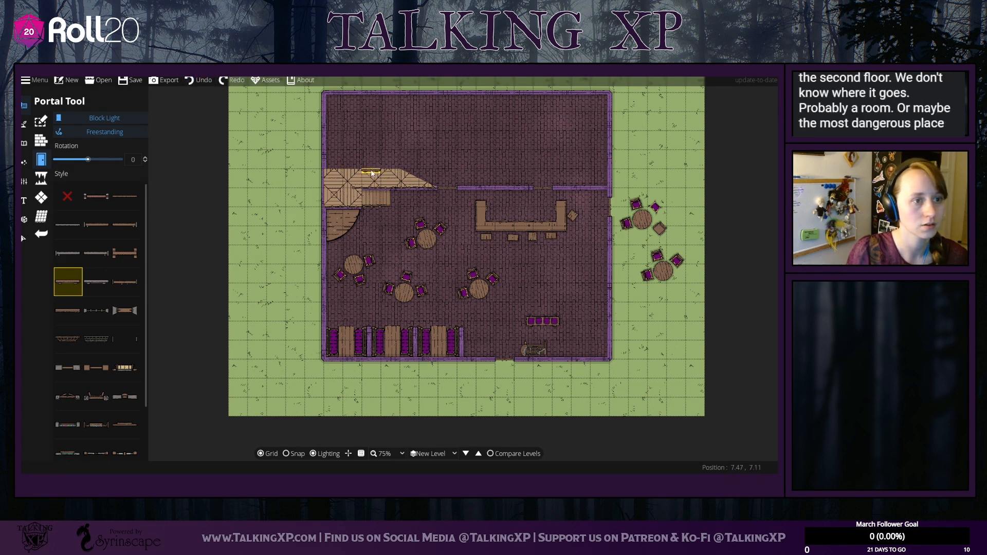
Step: Rotate the freestanding door to -180 and place it at the balcony's upper edge
scroll(372, 169, "up", 2)
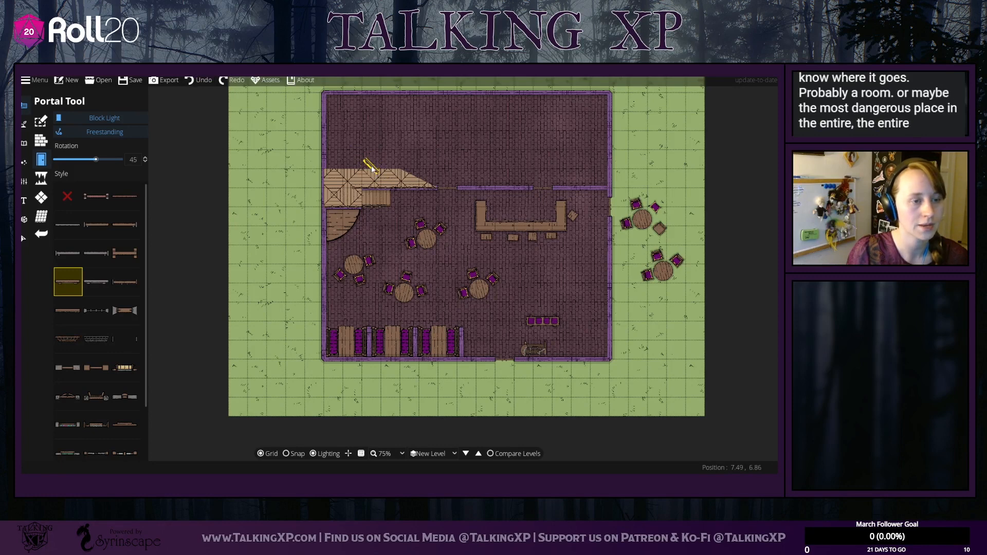
scroll(373, 169, "up", 8)
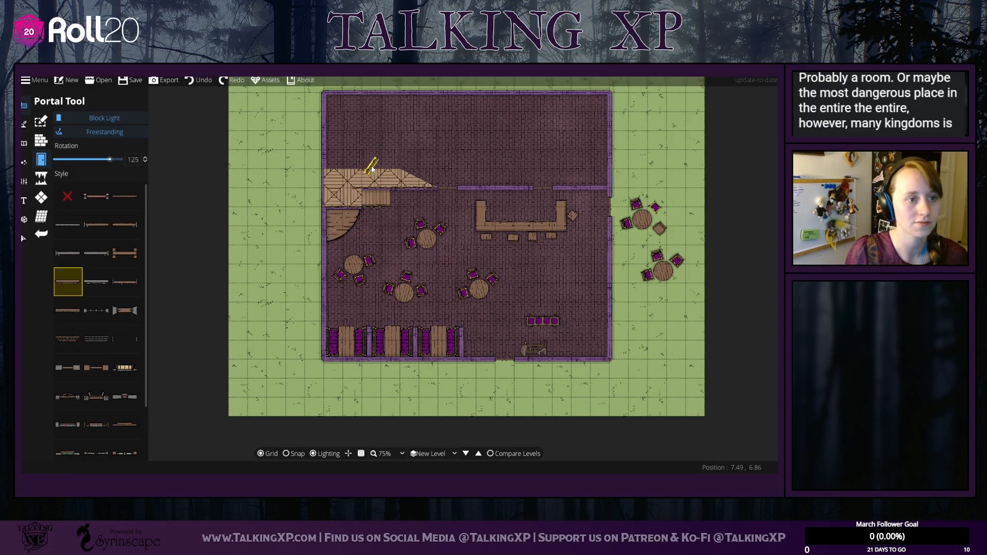
scroll(372, 169, "up", 2)
scroll(372, 169, "up", 1)
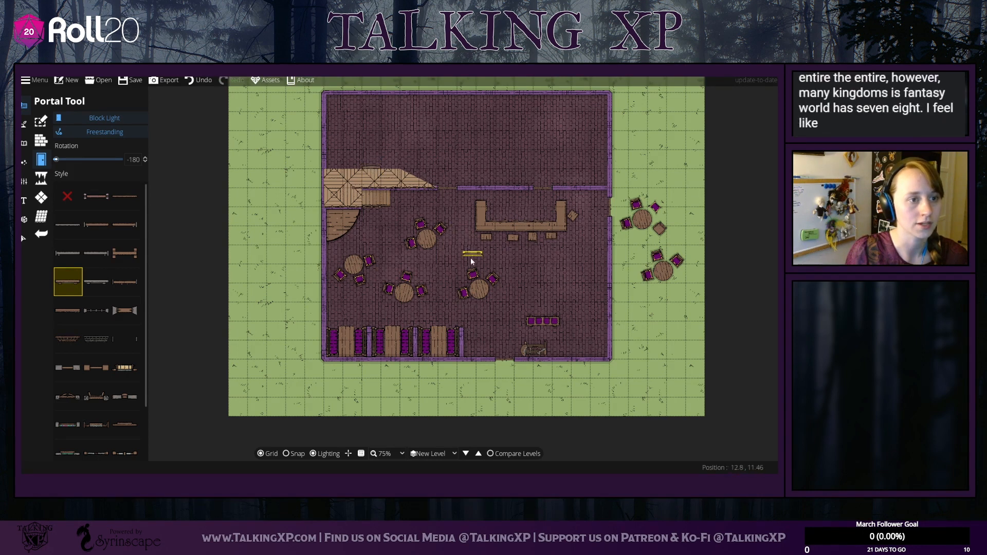
Step: Move the lower outdoor round table with its chairs into the tavern, between the bar and the row of purple seats
left_click(23, 239)
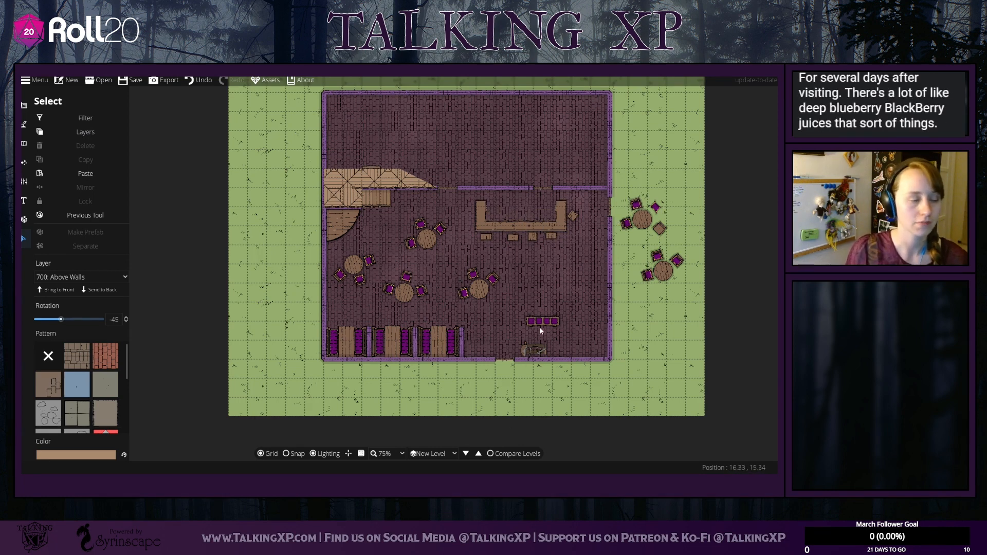
left_click(40, 132)
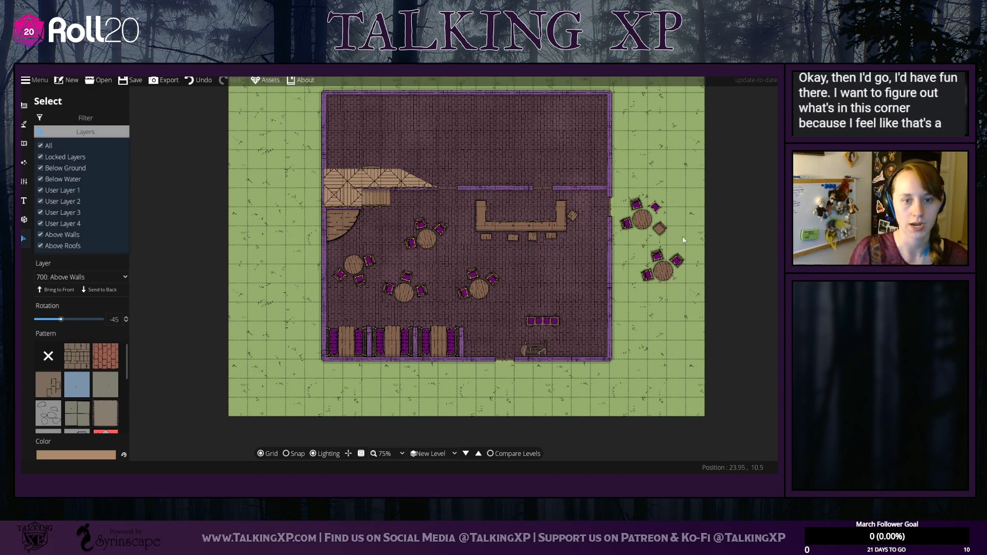
left_click_drag(664, 269, 563, 272)
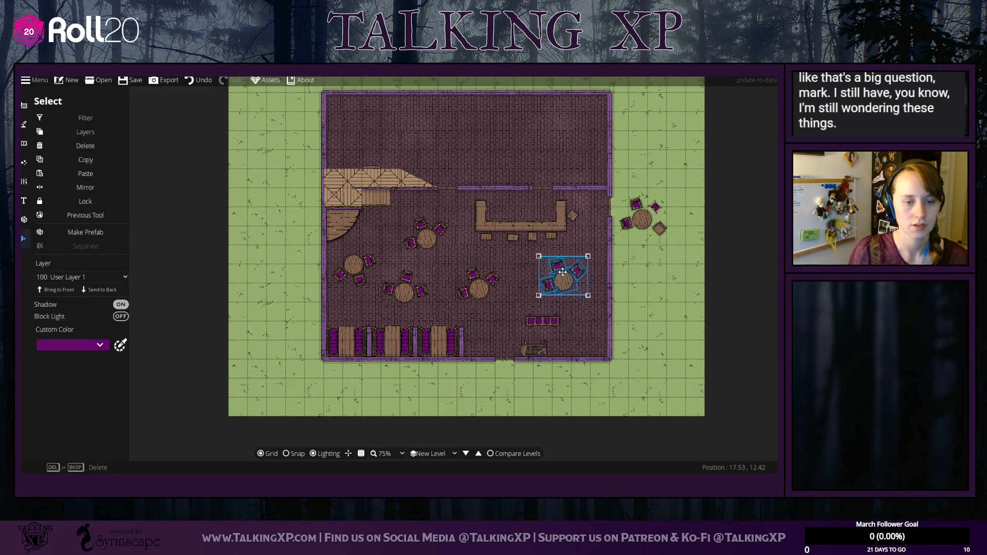
Step: Shift the row of purple seats slightly west, and move the nearby round table with its chairs back outside the tavern's east wall
left_click(667, 337)
left_click_drag(548, 321, 535, 318)
left_click(540, 308)
left_click_drag(538, 254, 643, 293)
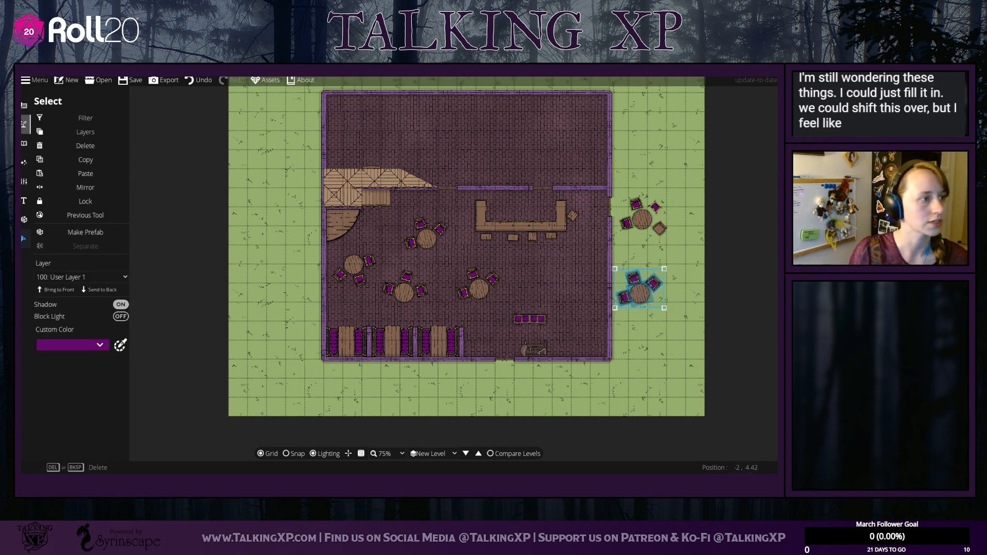
Step: Browse the placeable objects by tag with the Object Tool, looking through the Administration set
left_click(23, 143)
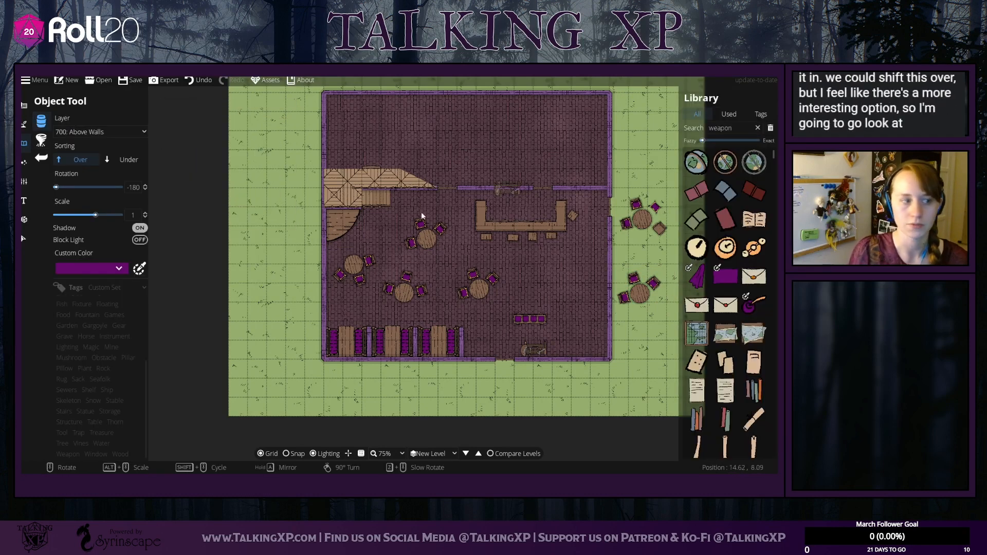
left_click(109, 363)
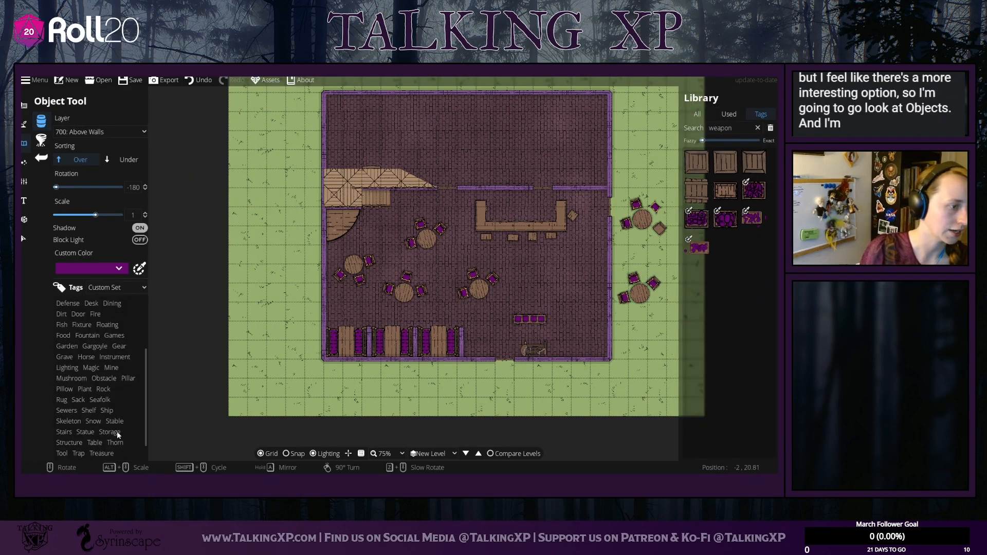
scroll(116, 431, "up", 5)
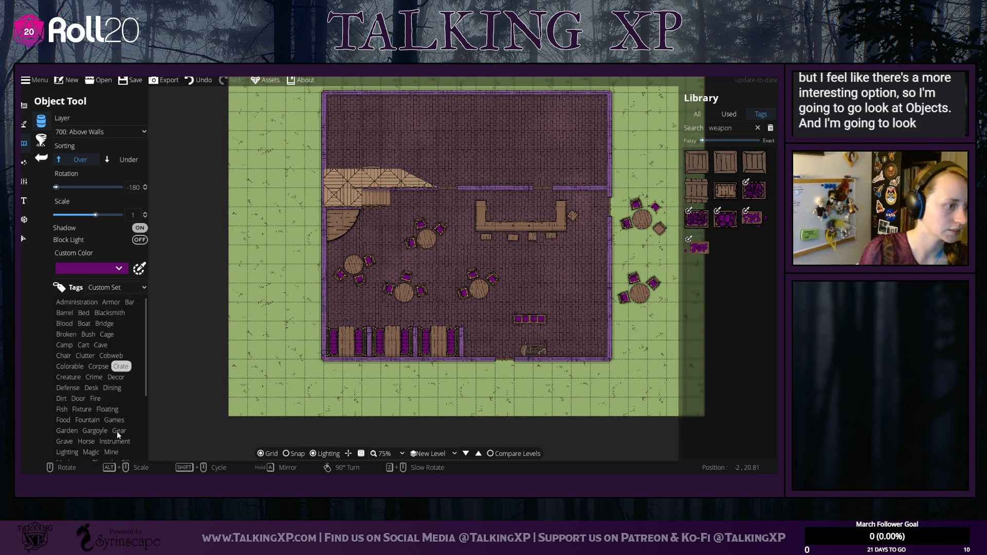
left_click(85, 302)
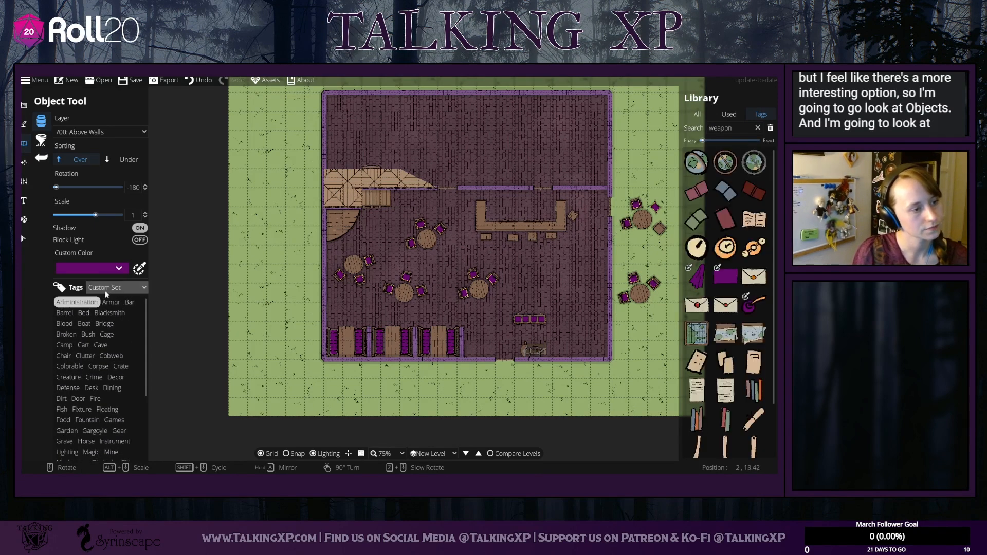
left_click(106, 287)
left_click(102, 300)
scroll(752, 249, "down", 3)
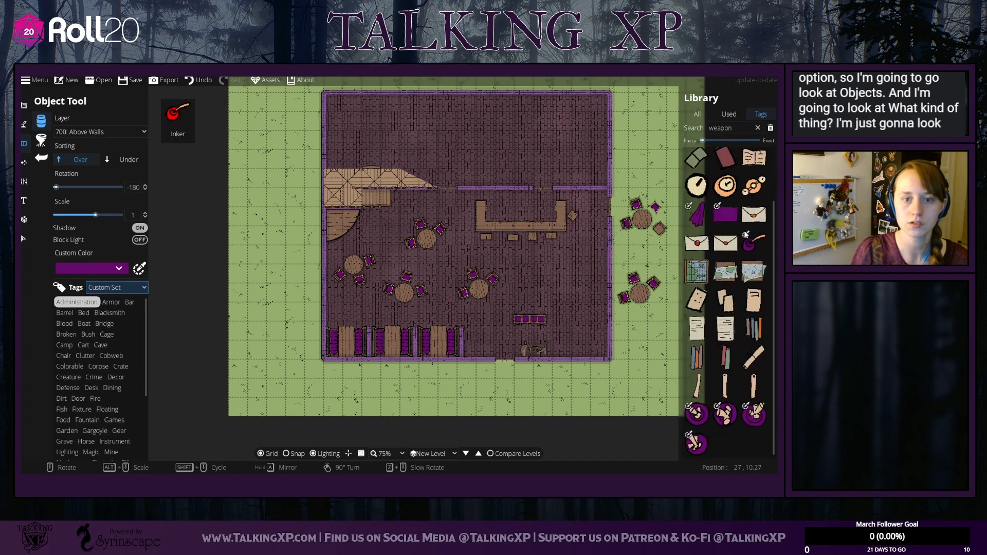
Step: Look through the full, unfiltered object library for a feature to fill the empty southeast area of the tavern
left_click(697, 114)
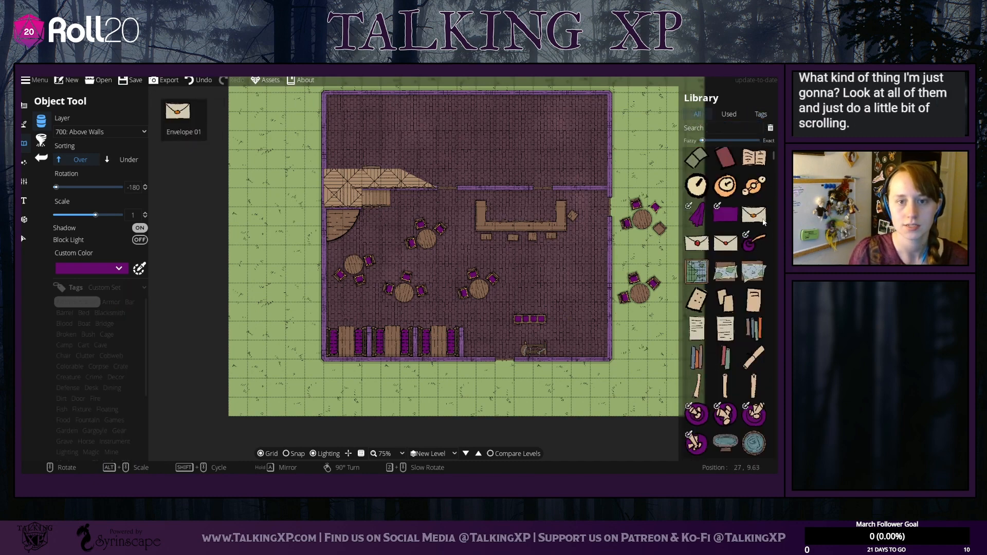
scroll(754, 219, "down", 3)
scroll(754, 218, "down", 4)
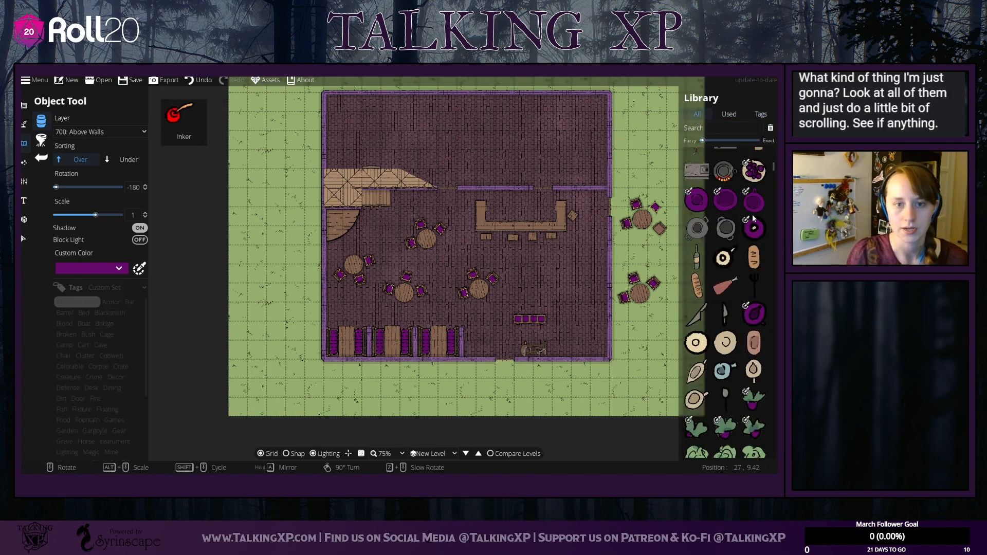
scroll(753, 219, "down", 4)
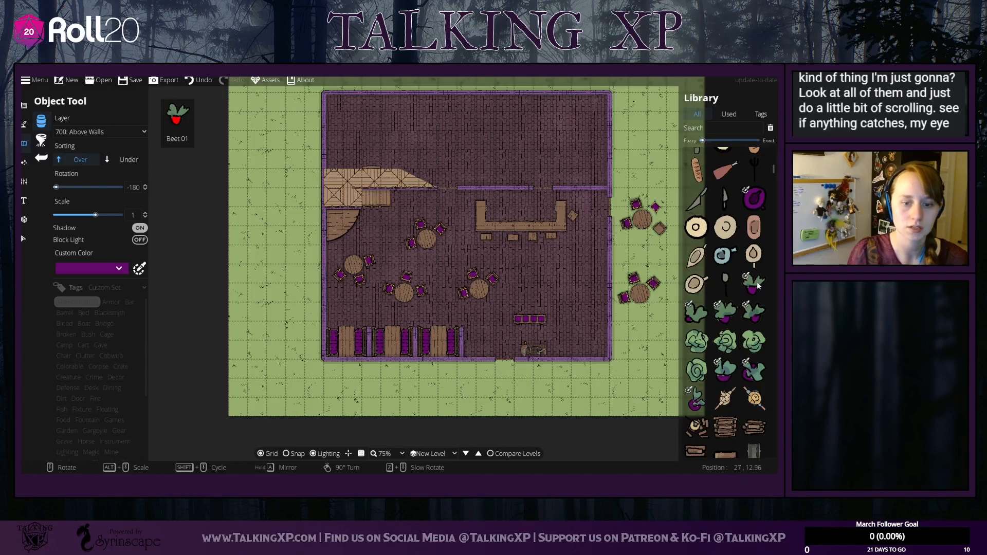
scroll(758, 286, "down", 4)
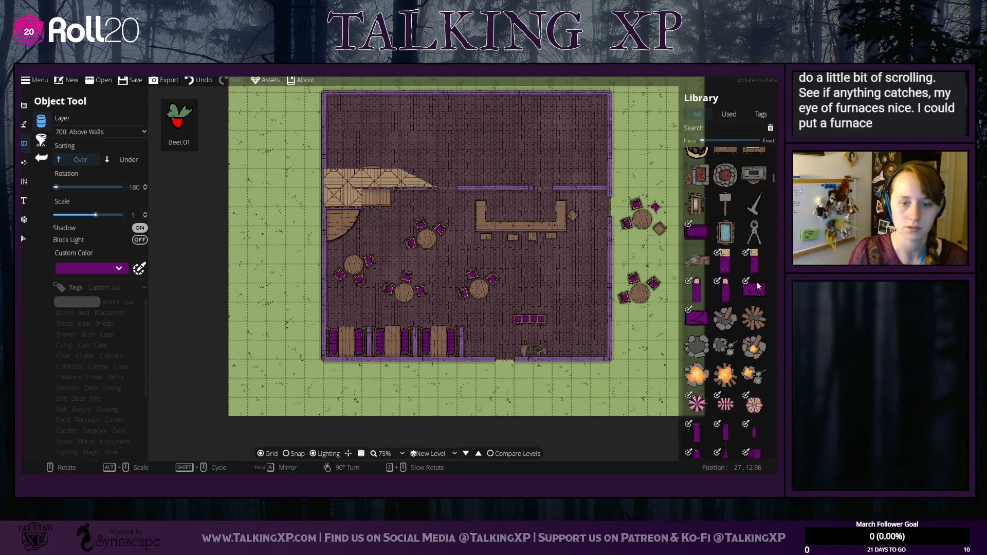
scroll(758, 286, "down", 6)
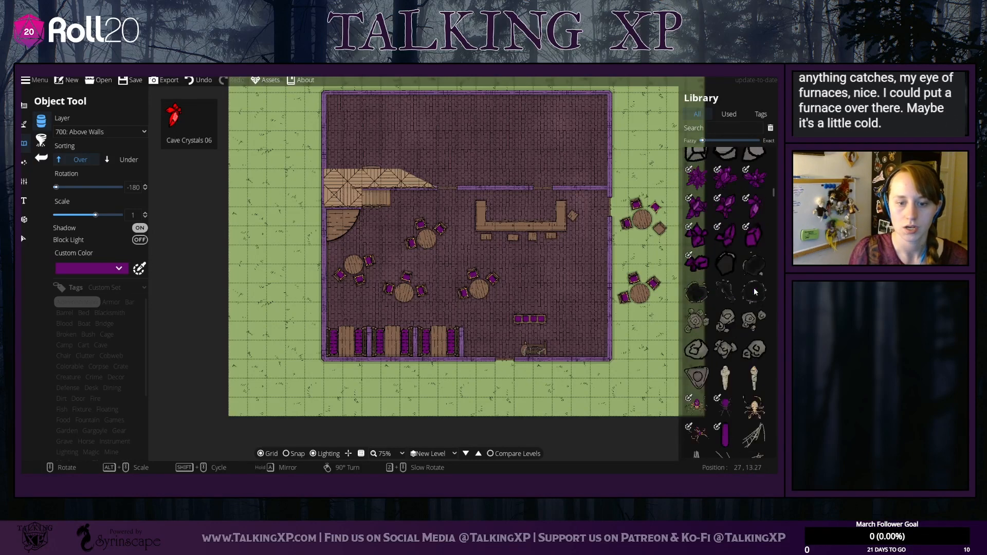
scroll(755, 293, "down", 6)
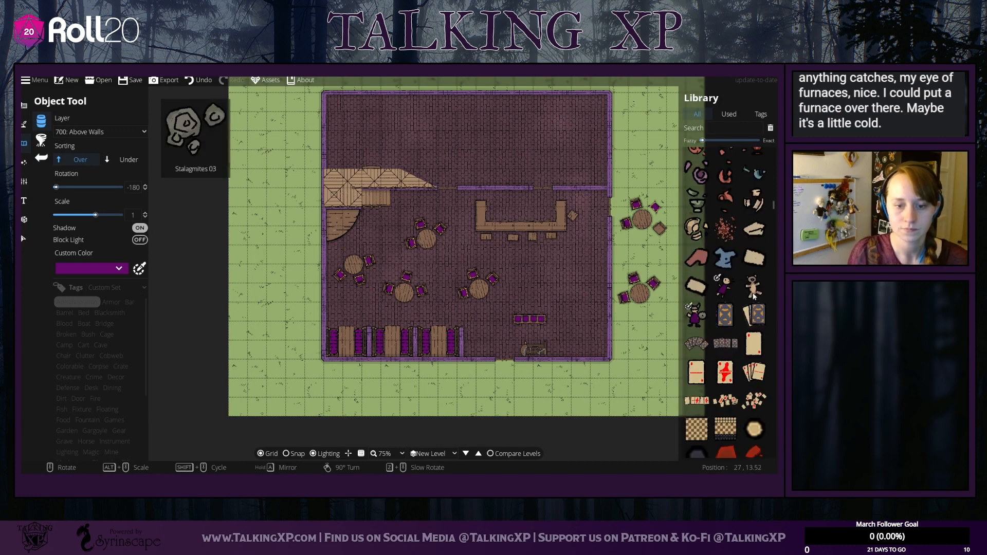
scroll(755, 296, "down", 3)
scroll(755, 297, "down", 8)
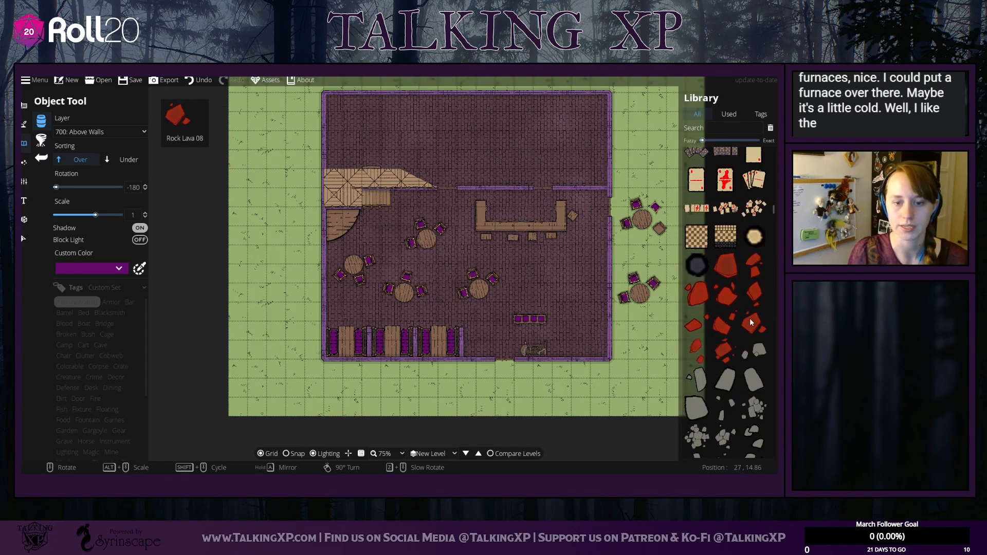
scroll(756, 324, "down", 10)
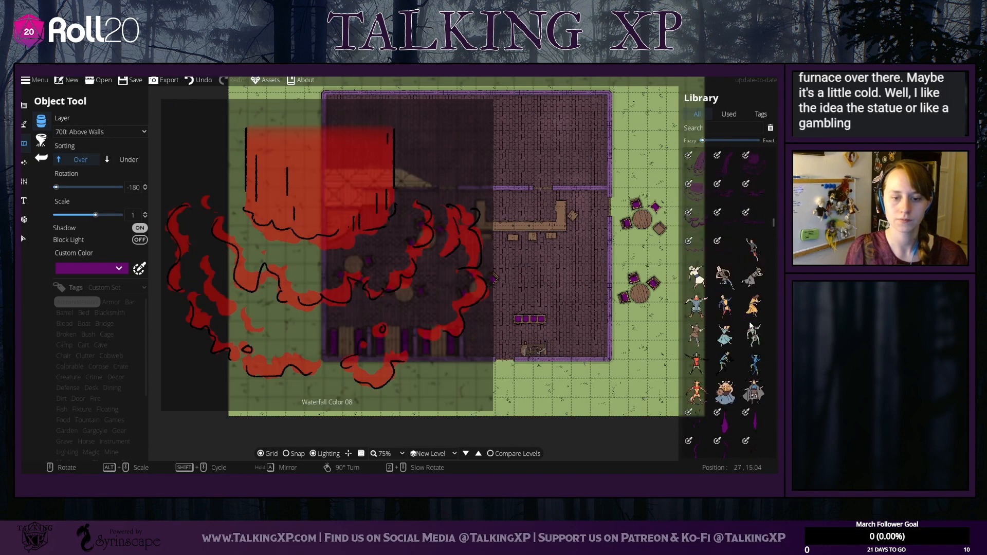
scroll(752, 325, "down", 8)
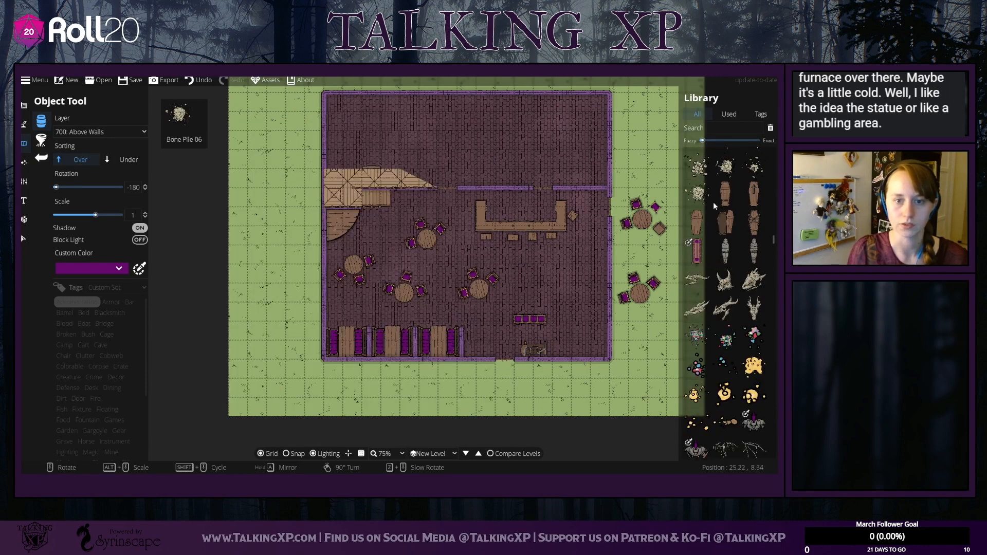
scroll(720, 350, "up", 4)
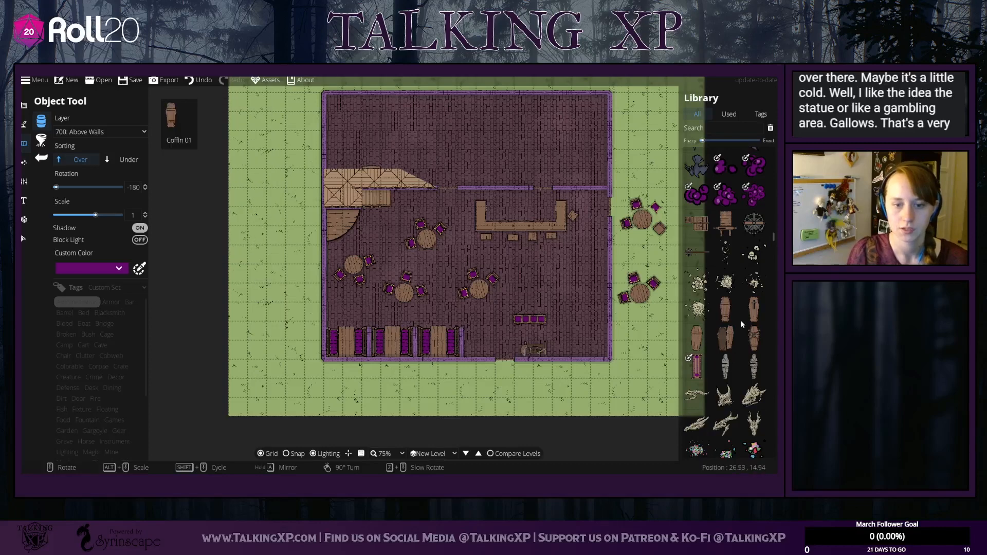
scroll(730, 314, "down", 6)
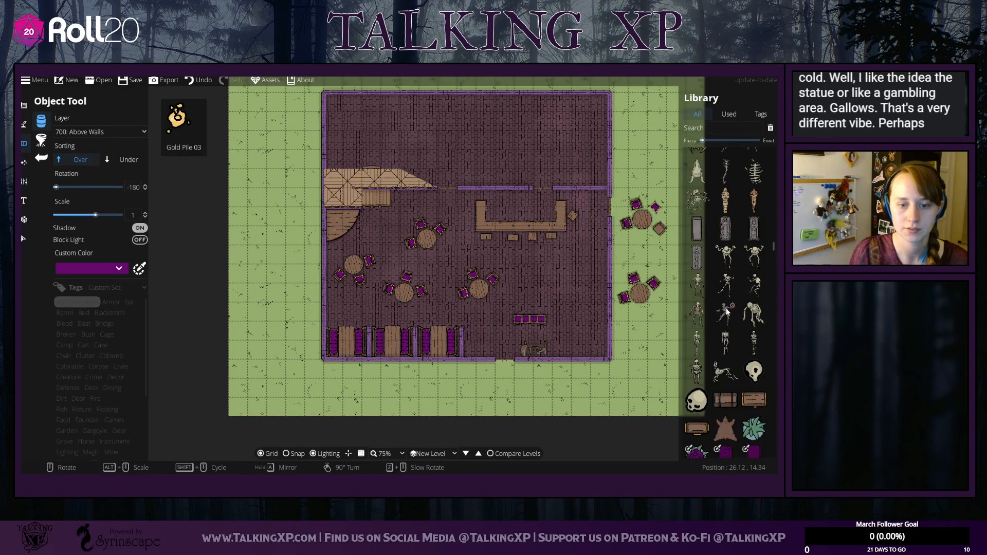
scroll(727, 311, "down", 10)
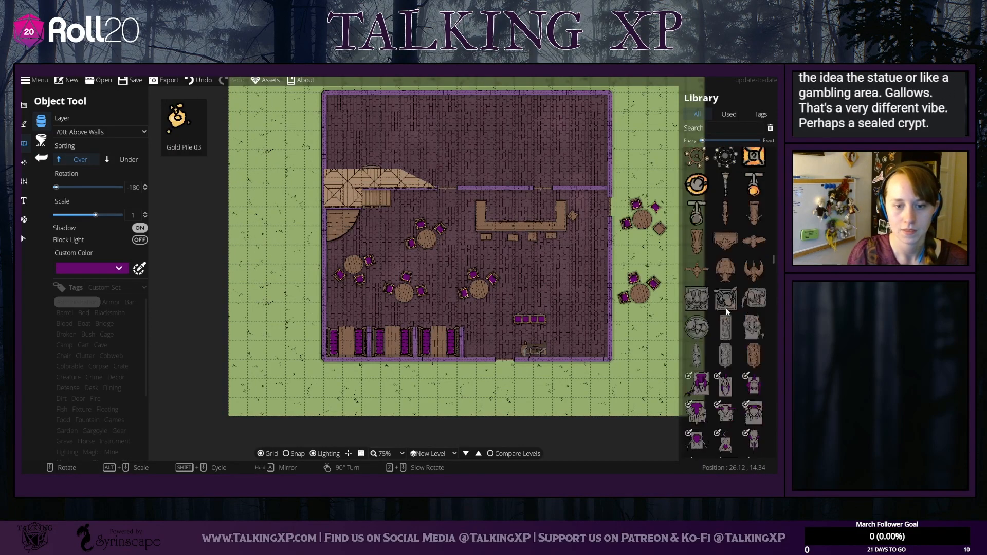
scroll(727, 311, "down", 10)
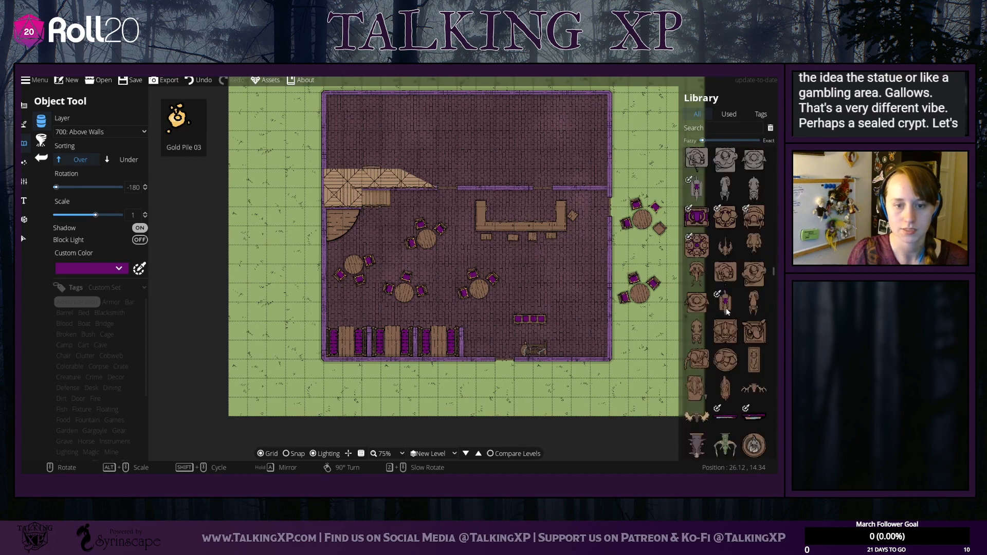
scroll(728, 311, "down", 8)
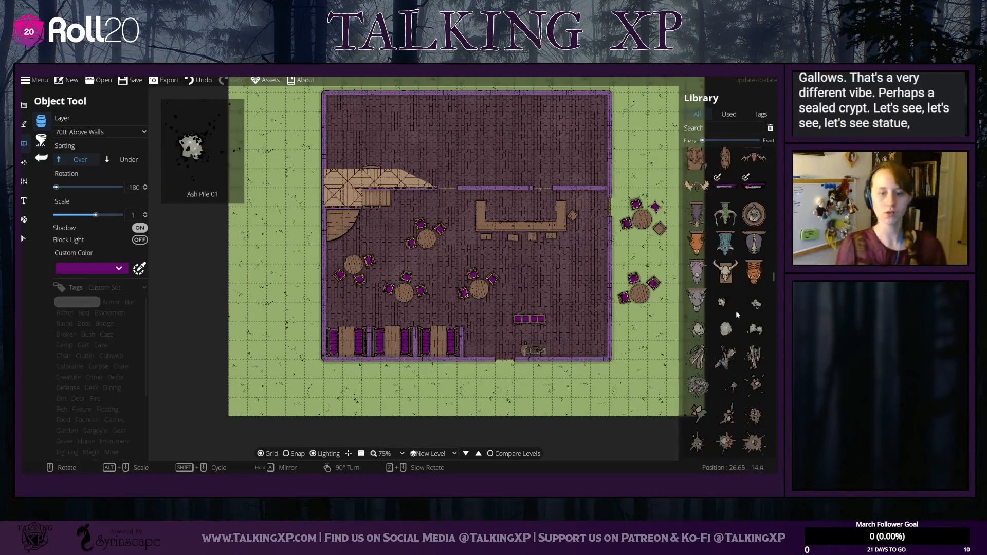
scroll(738, 315, "down", 5)
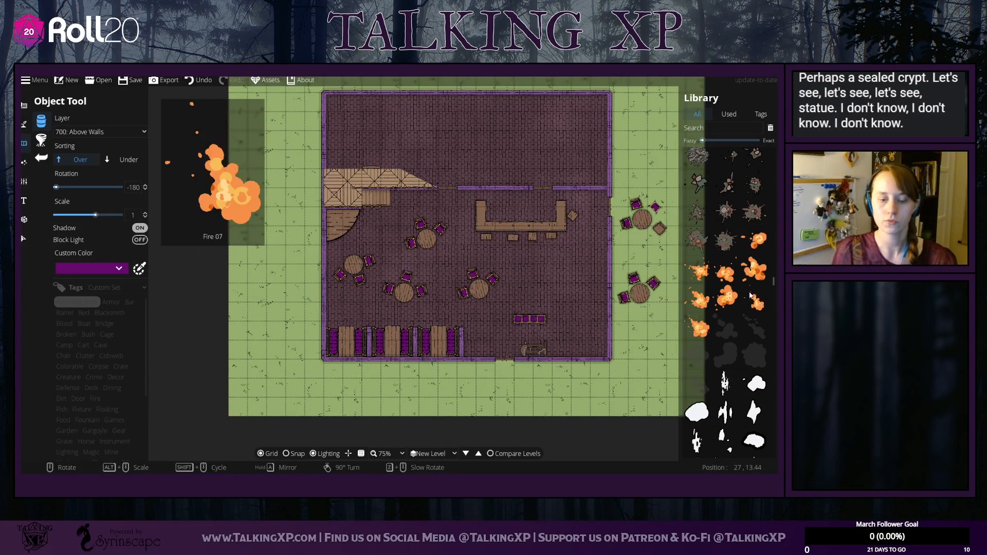
scroll(750, 295, "down", 8)
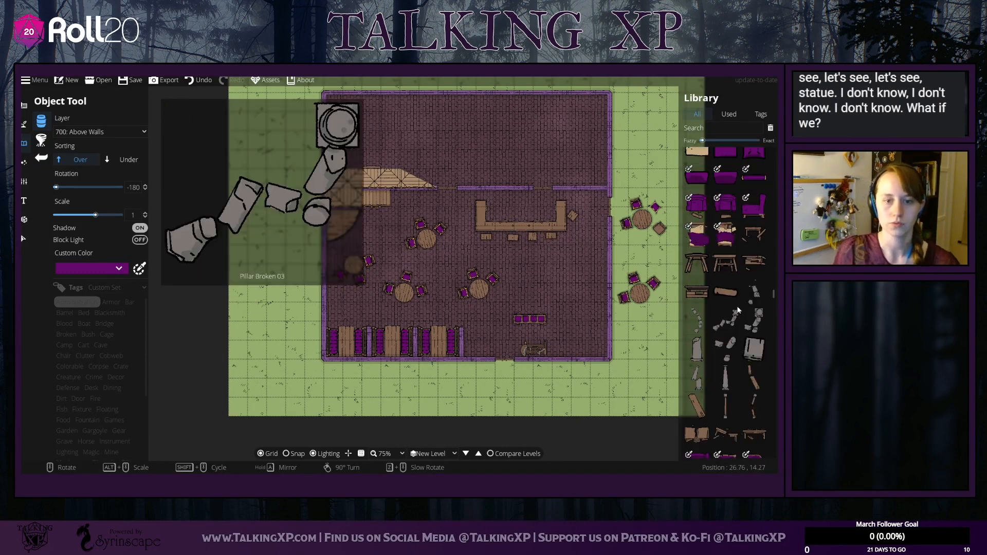
scroll(737, 310, "down", 8)
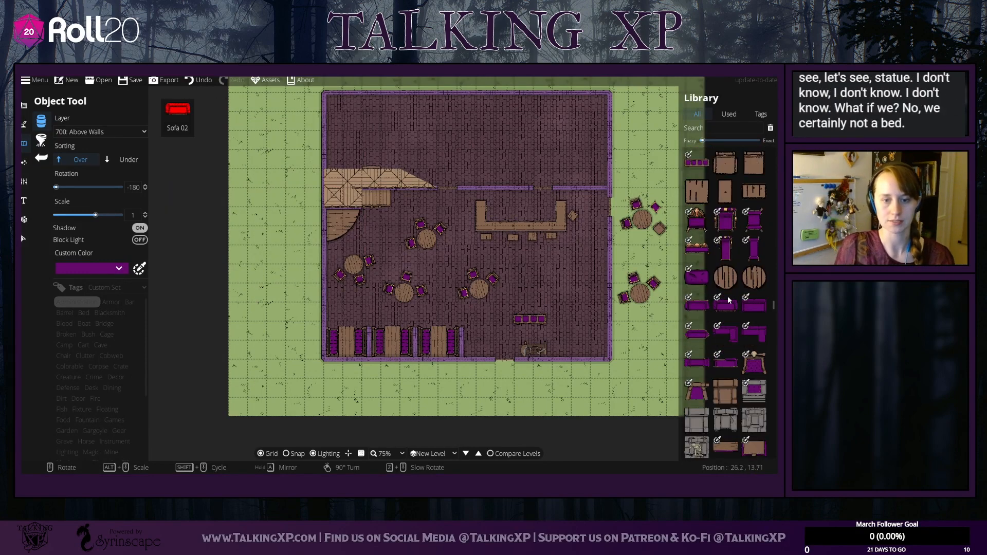
scroll(729, 301, "down", 8)
scroll(729, 302, "down", 2)
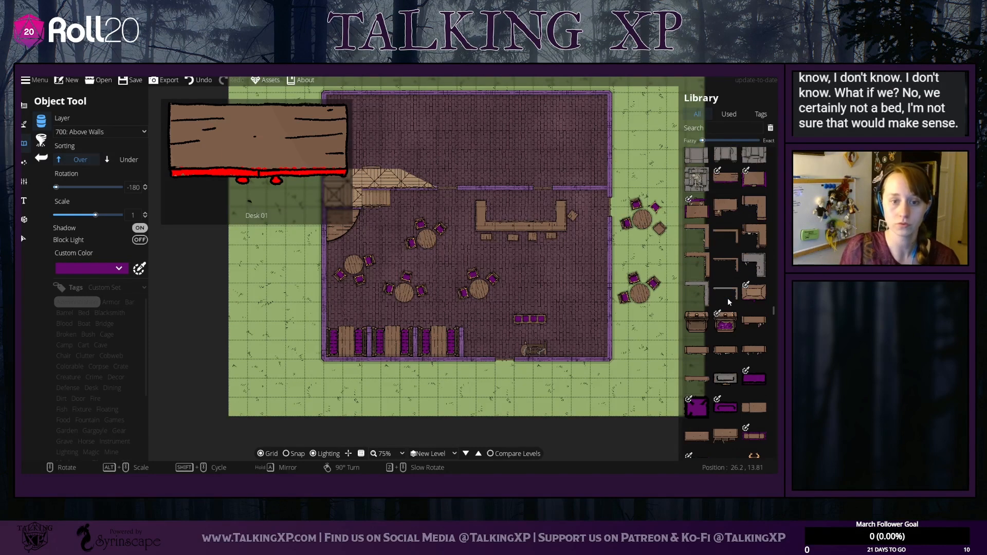
scroll(729, 302, "down", 10)
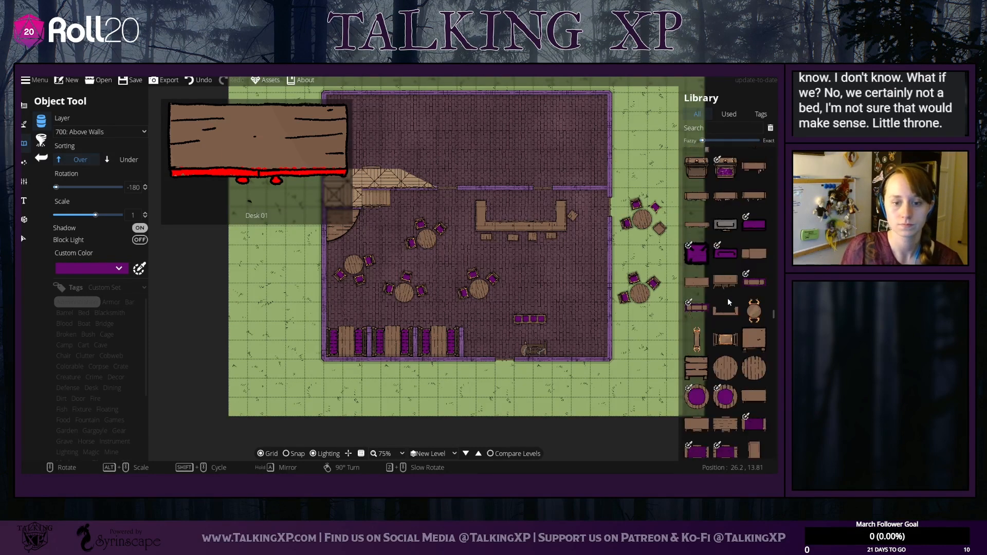
scroll(729, 302, "down", 10)
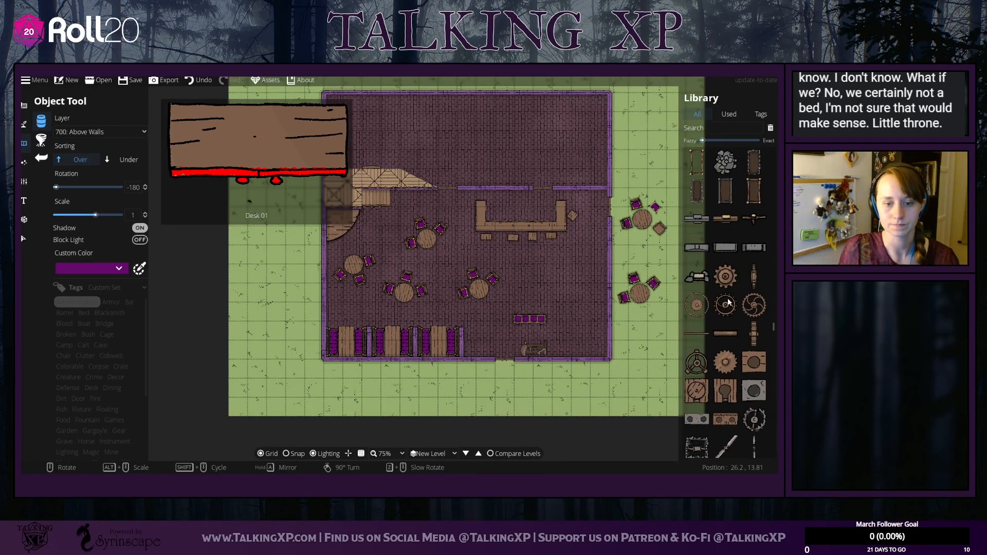
scroll(729, 319, "down", 6)
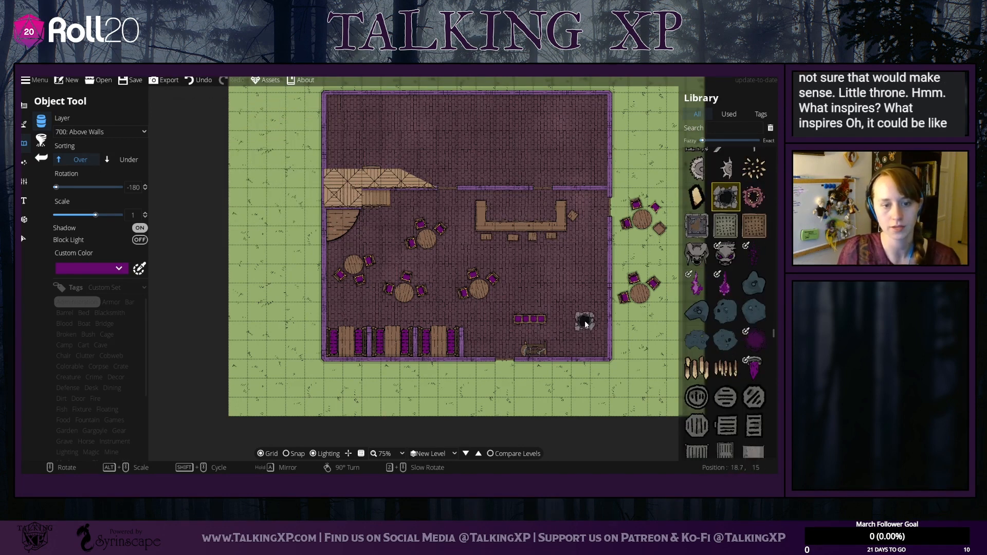
scroll(730, 309, "down", 15)
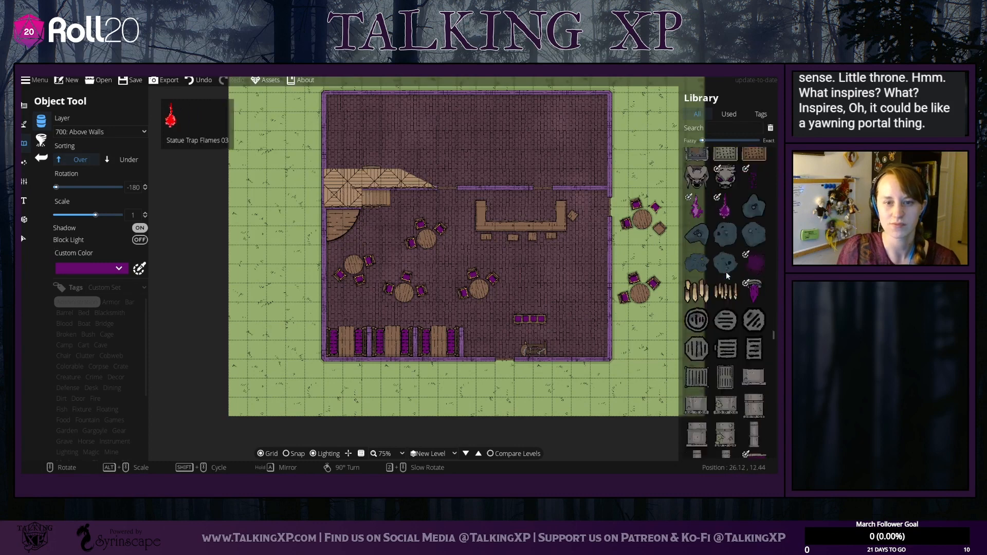
scroll(727, 287, "down", 4)
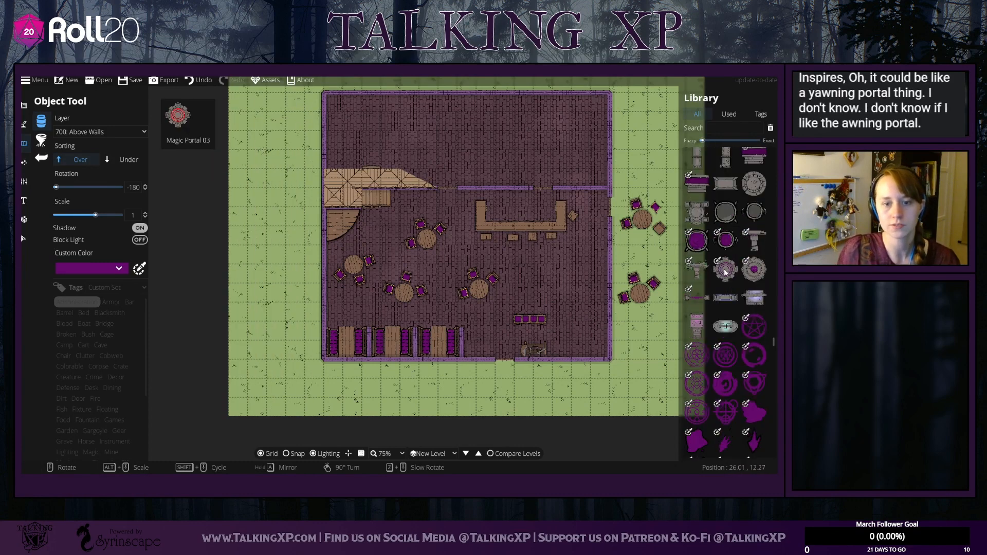
Step: Browse the portal and summoning circle objects and pick the summoning circle with small circles inside its outer ring
left_click(725, 269)
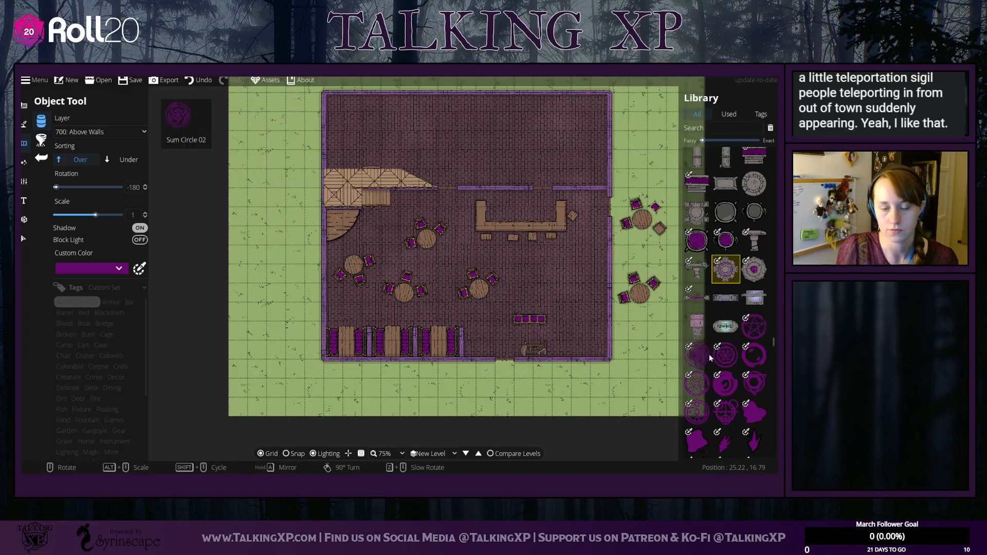
left_click(726, 355)
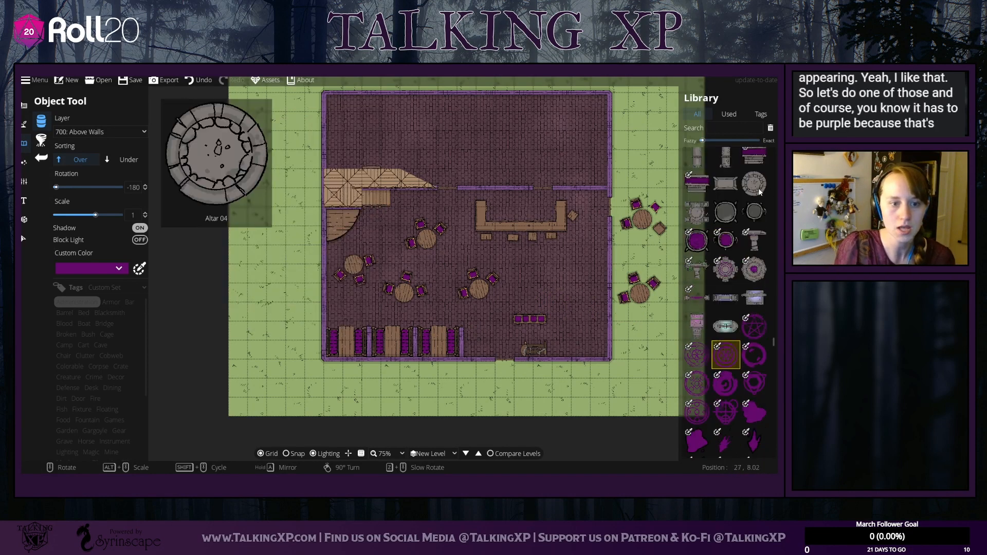
scroll(735, 360, "down", 10)
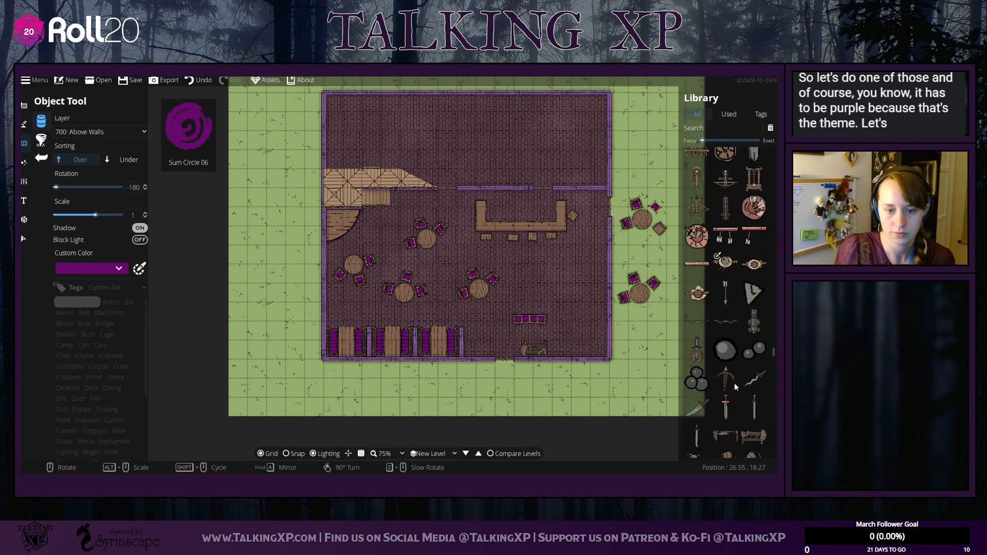
scroll(736, 387, "up", 10)
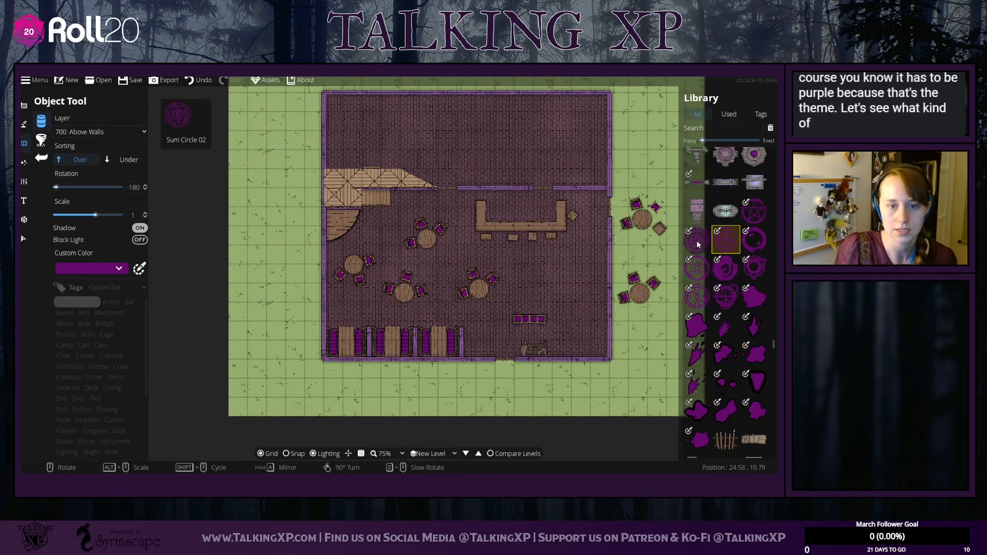
left_click(697, 268)
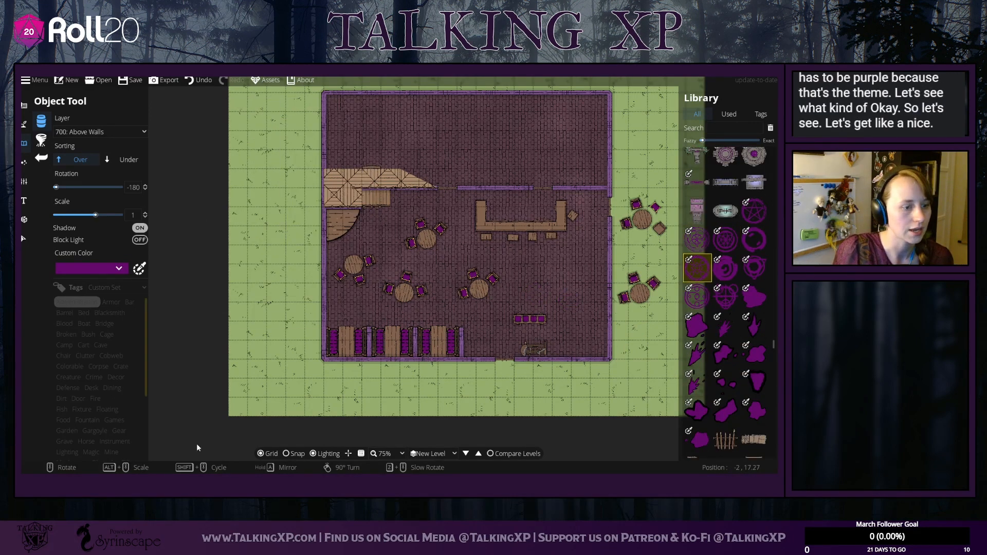
Step: Turn off the shadow for the summoning circle and set its custom color to bright purple a904b2
left_click(140, 228)
left_click(119, 268)
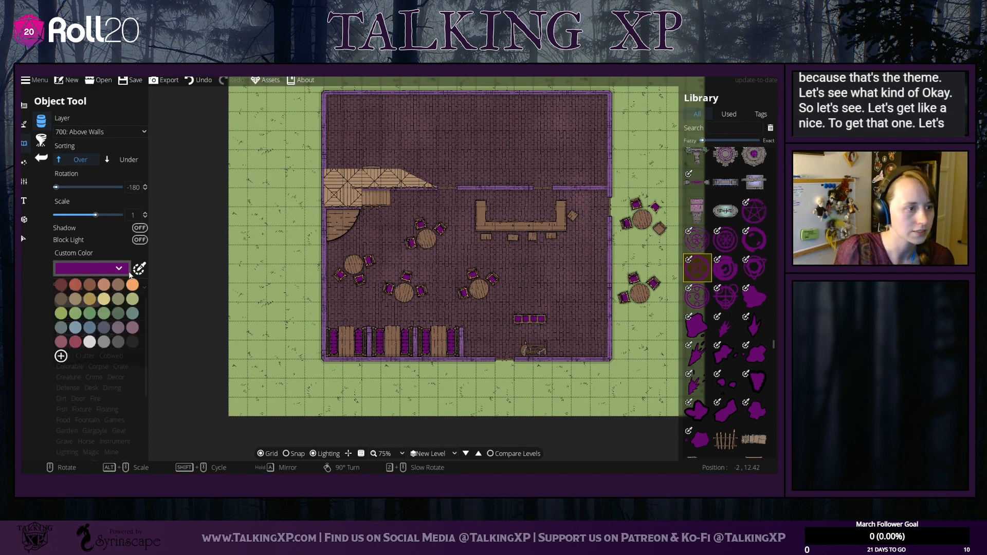
left_click(139, 269)
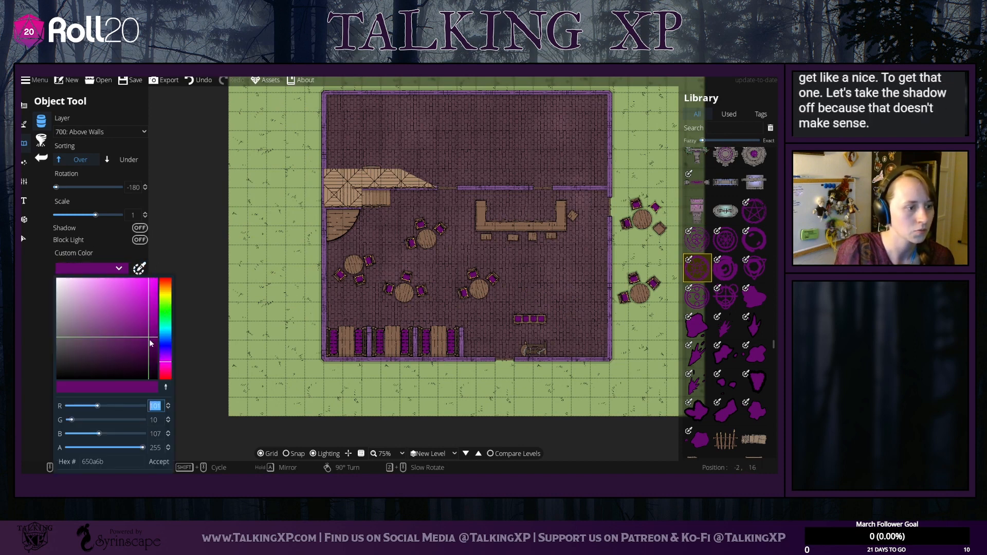
left_click_drag(150, 340, 157, 312)
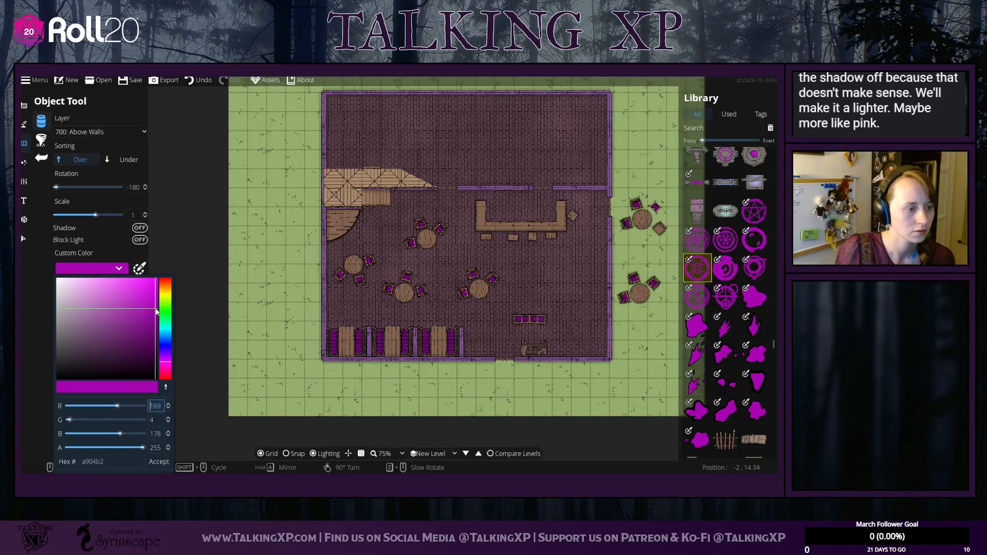
left_click(159, 462)
Step: Set the summoning circle's scale to 2 and change its custom color to lighter pink d85bad
left_click(103, 215)
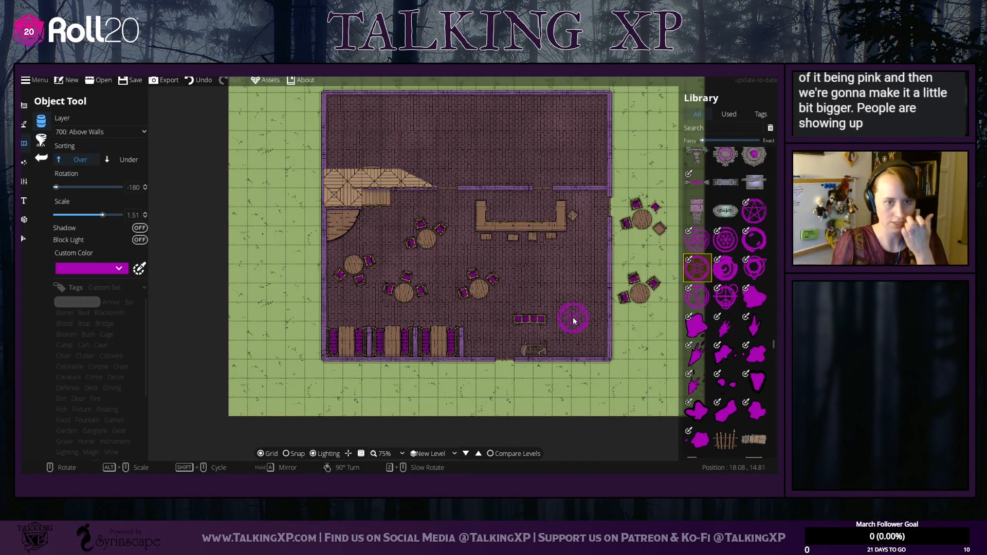
left_click(104, 215)
left_click_drag(104, 217, 107, 217)
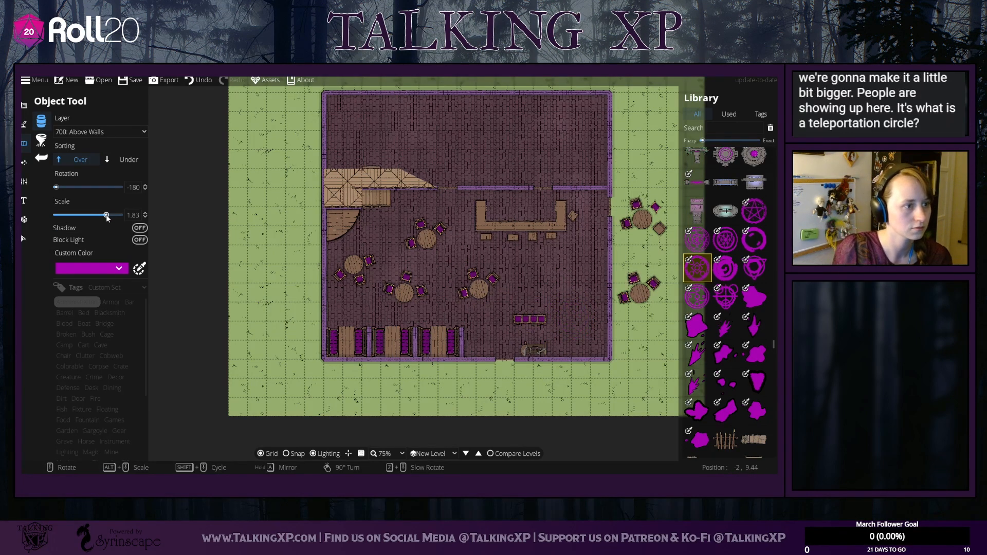
double_click(138, 214)
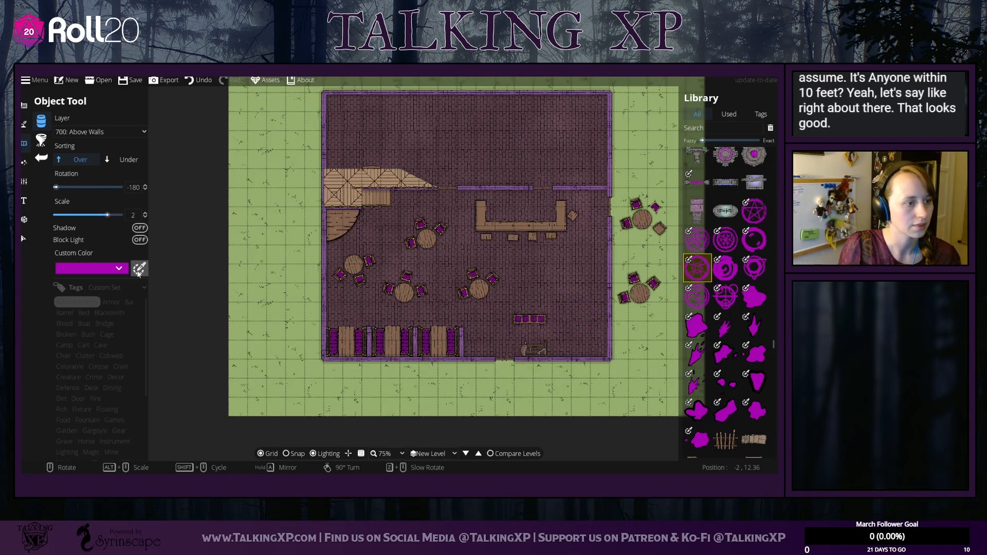
left_click(119, 269)
left_click_drag(165, 366, 169, 372)
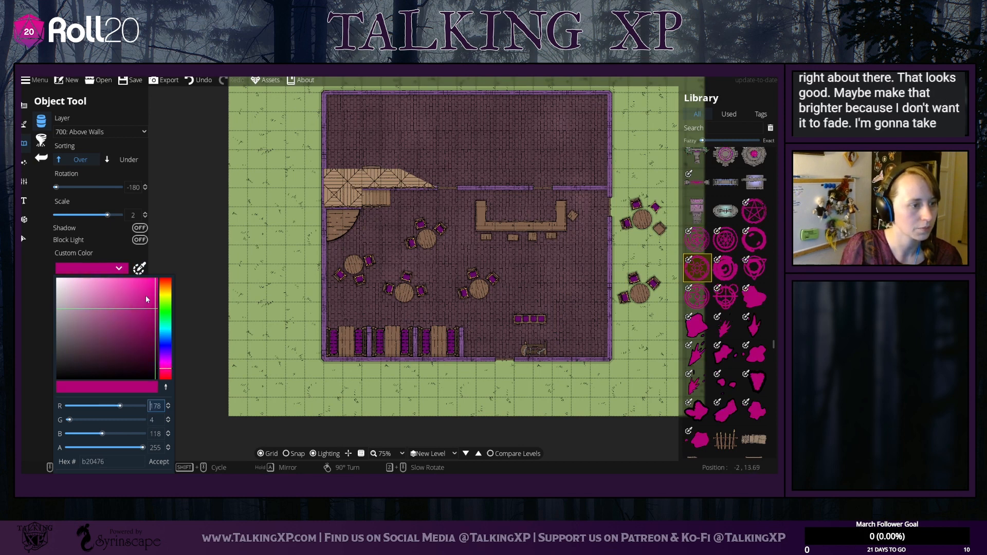
left_click_drag(147, 298, 116, 298)
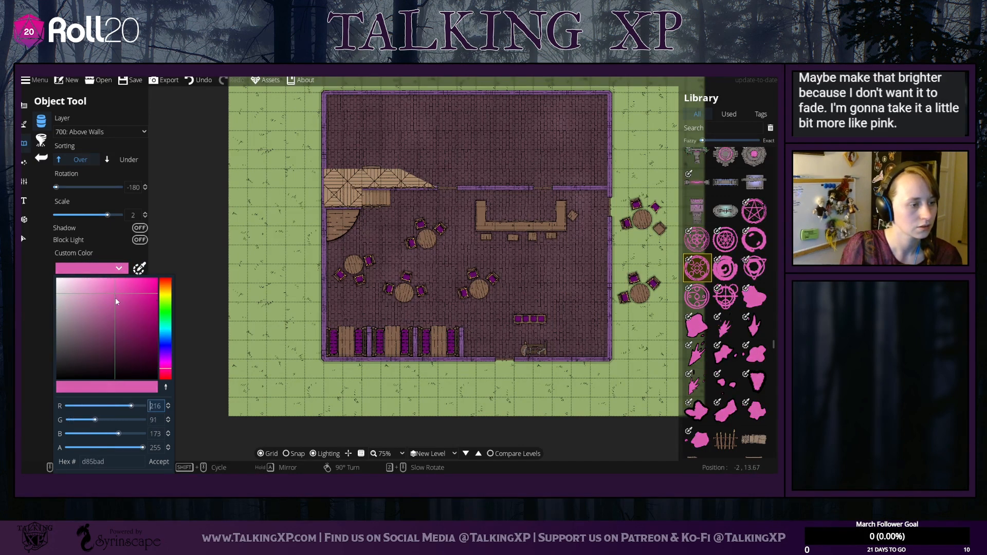
left_click(160, 469)
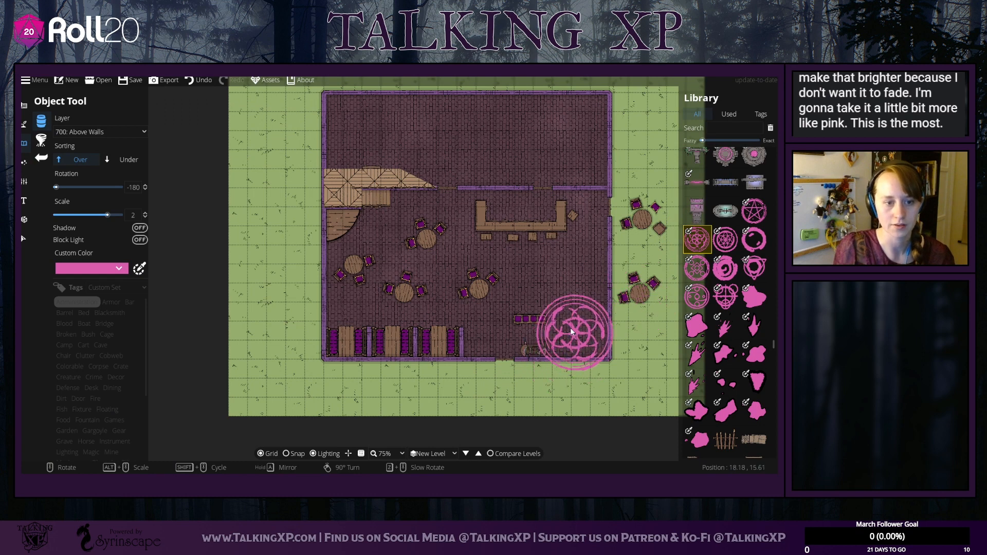
Step: Place the circle with small inner circles just east of the purple seat row and assign it to layer 200: User Layer 2
left_click(697, 267)
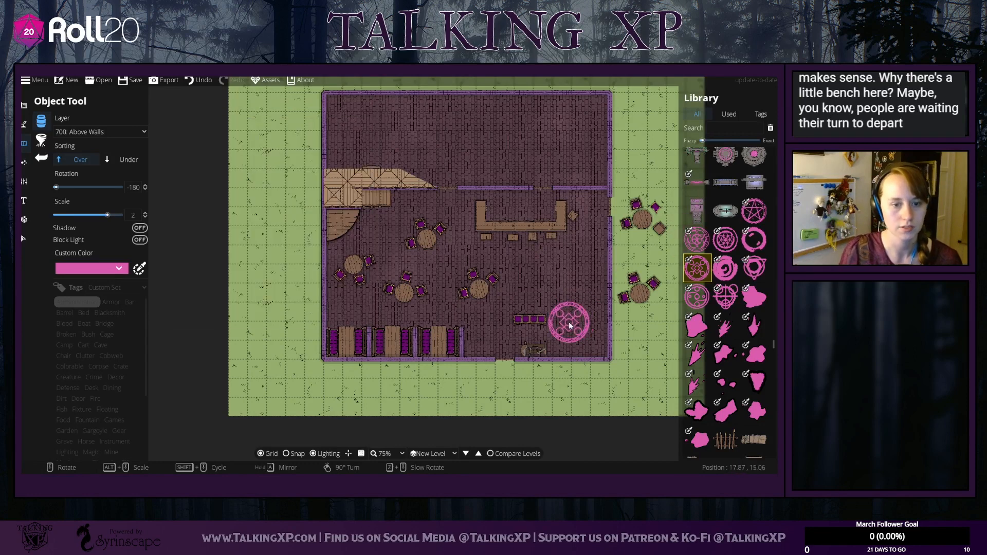
left_click(741, 128)
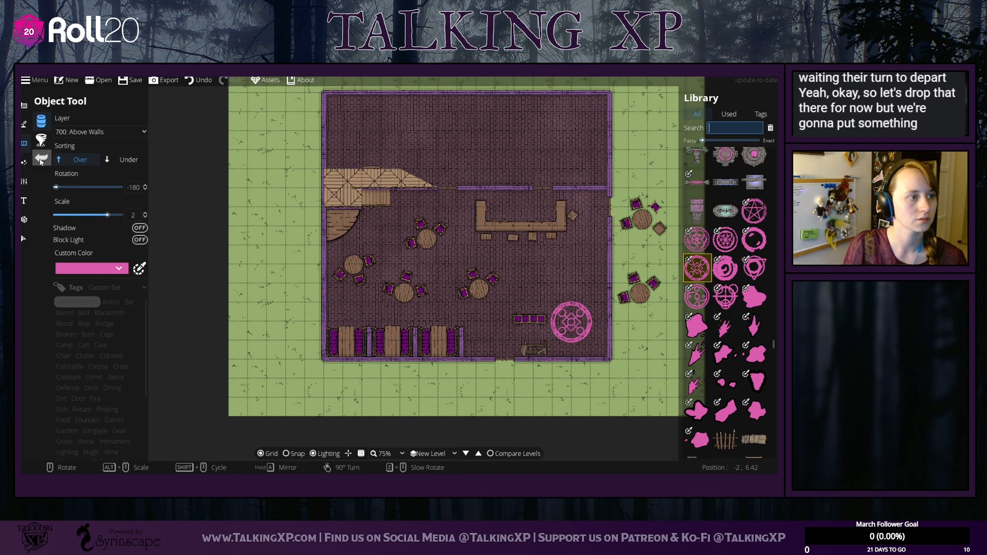
left_click(24, 238)
left_click(571, 322)
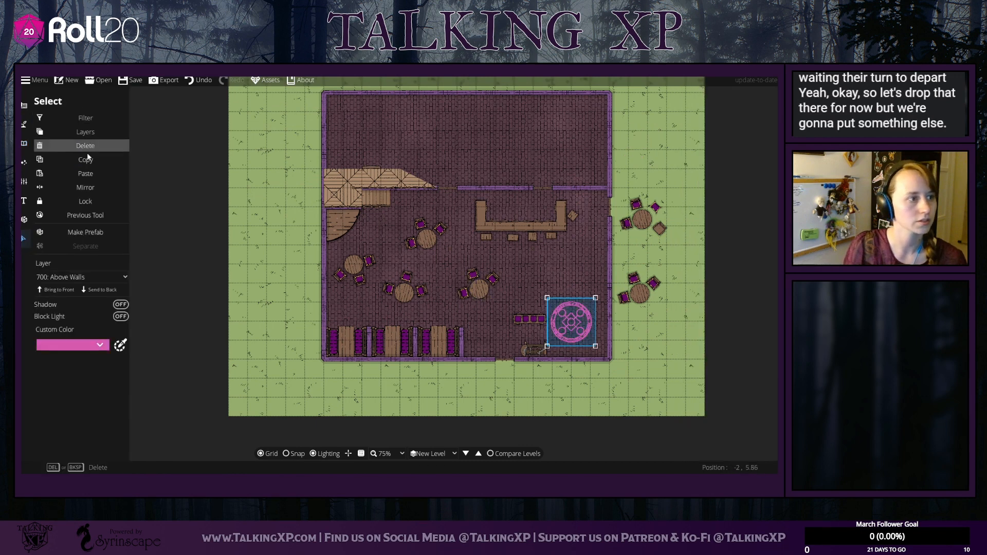
left_click(81, 280)
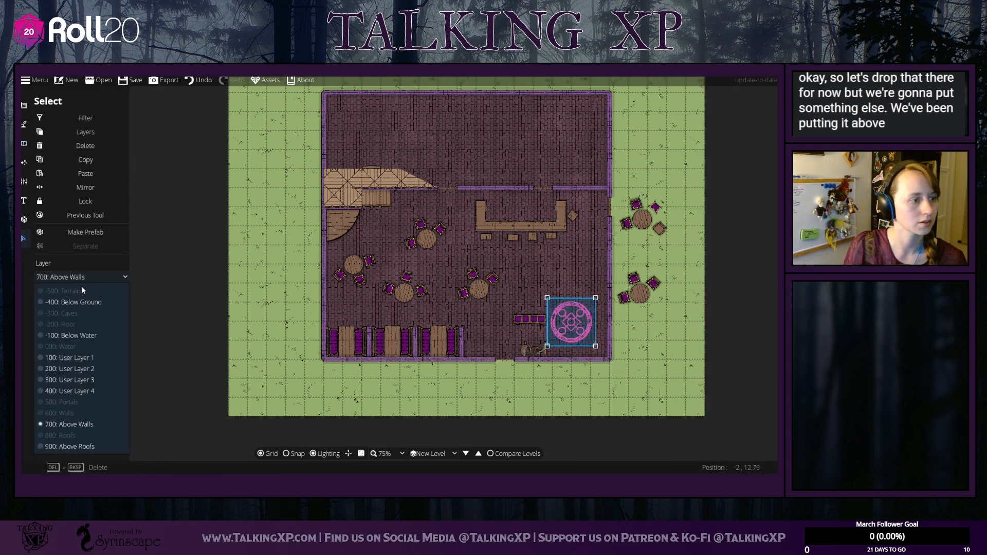
left_click(80, 370)
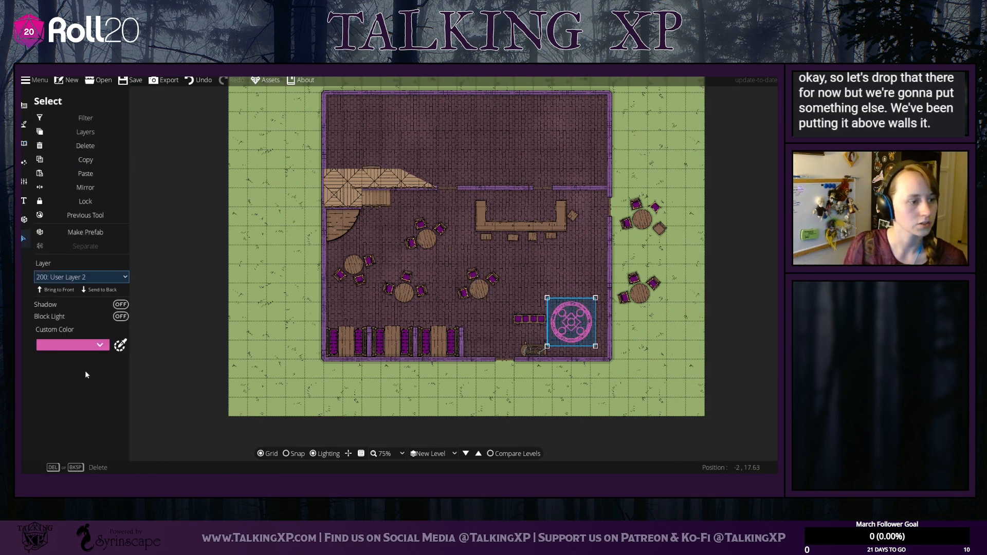
Step: Return to placing objects with the Object Tool and filter the library by the Structure tag
left_click(25, 127)
left_click(50, 124)
left_click(25, 142)
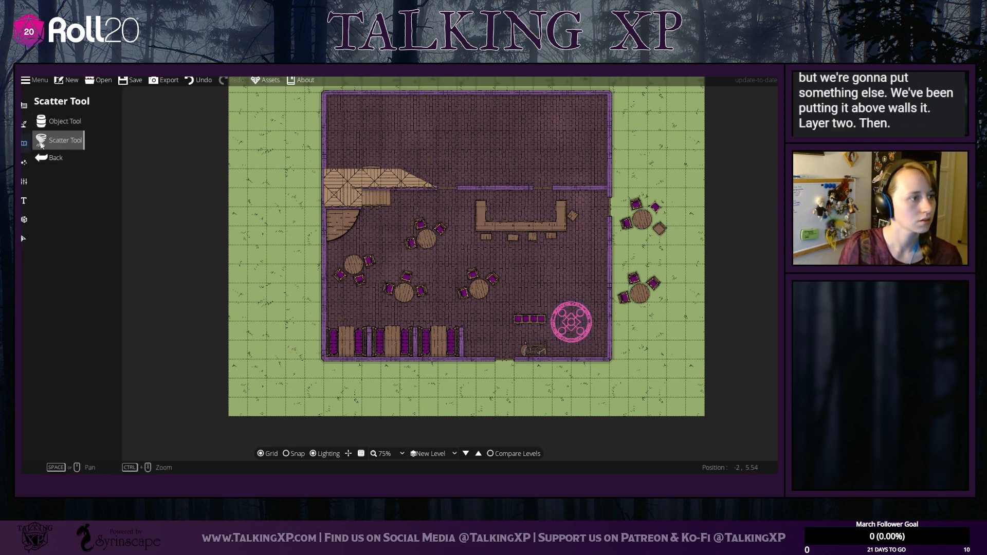
left_click(74, 123)
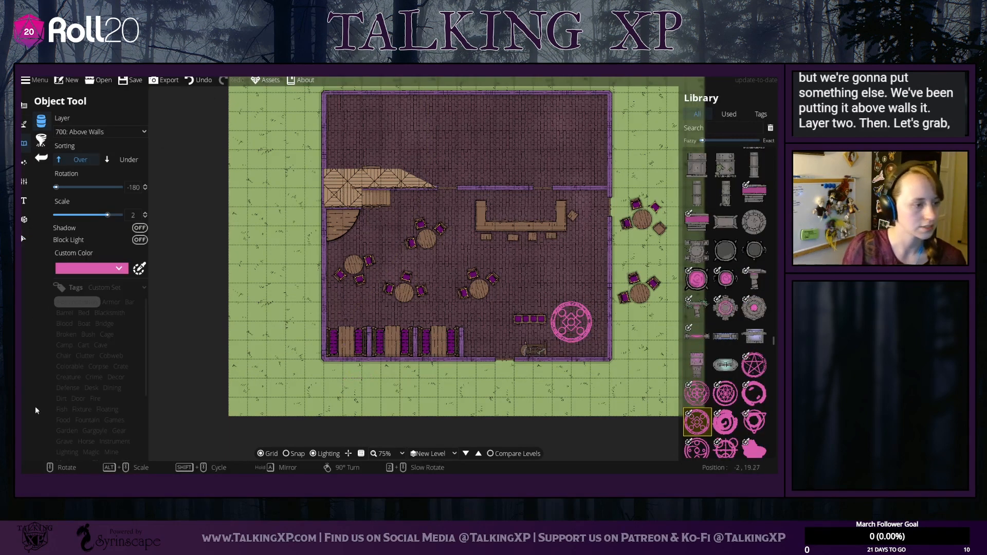
left_click(92, 418)
scroll(75, 401, "down", 3)
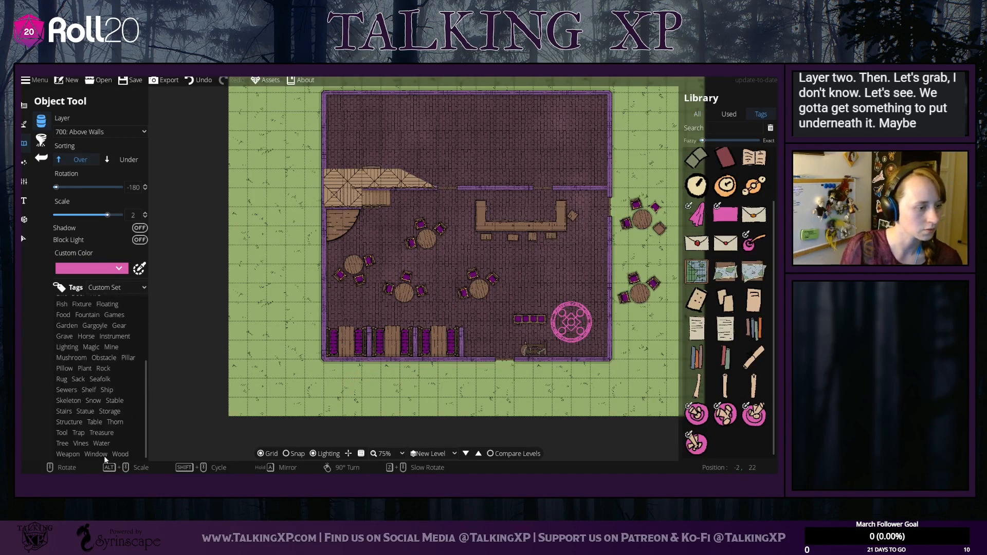
left_click(69, 421)
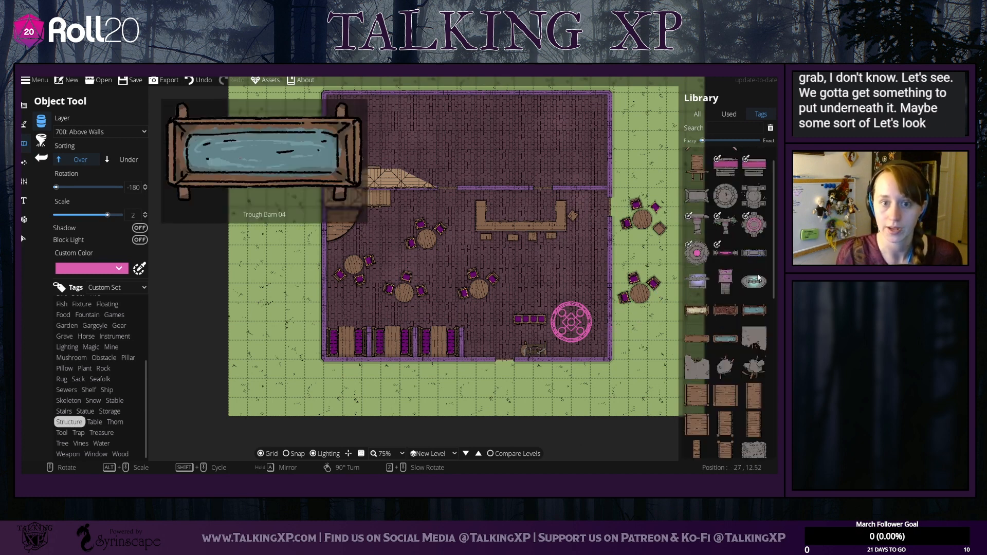
Step: Set the placement layer to 100: User Layer 1 and try the round stone altar beneath the pink circle
left_click(725, 195)
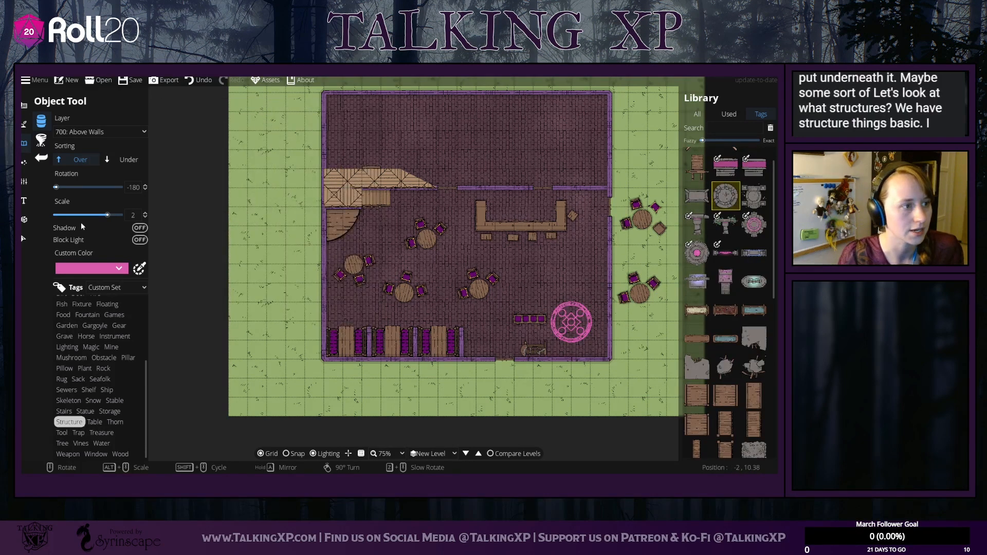
left_click(100, 131)
left_click(94, 212)
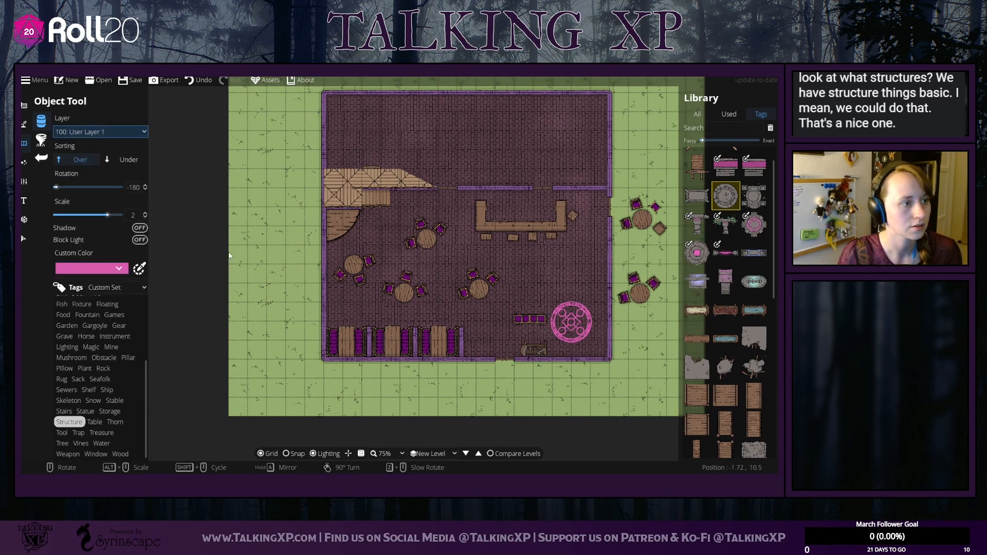
left_click(571, 320)
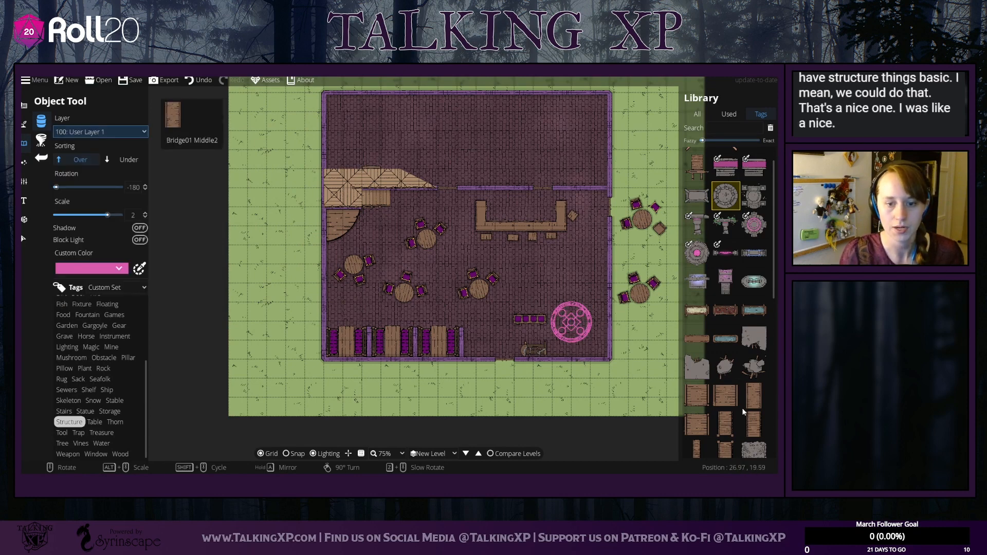
Step: Look through the Structure objects for a wooden disc and try the wood-covered well beneath the pink circle
scroll(729, 391, "up", 1)
scroll(730, 390, "down", 6)
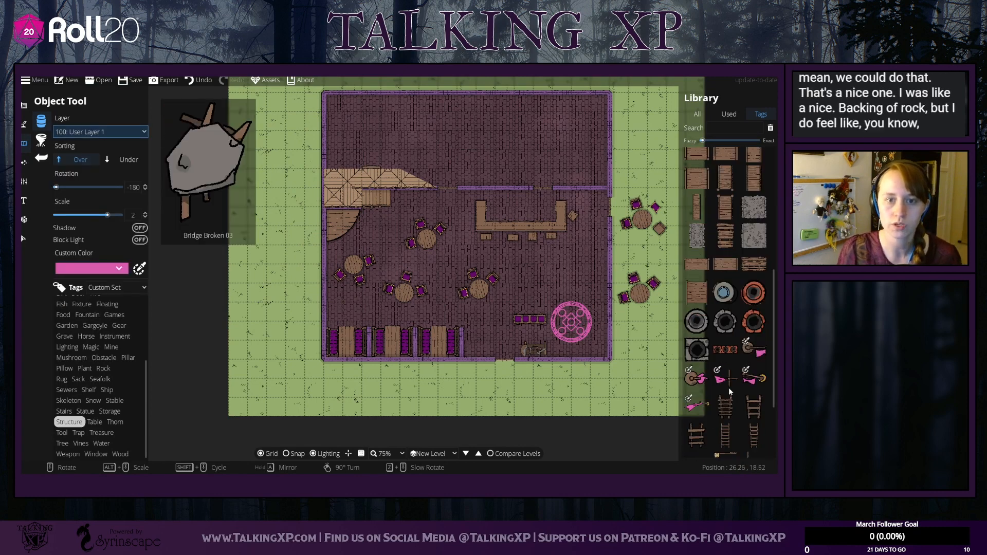
scroll(733, 337, "down", 1)
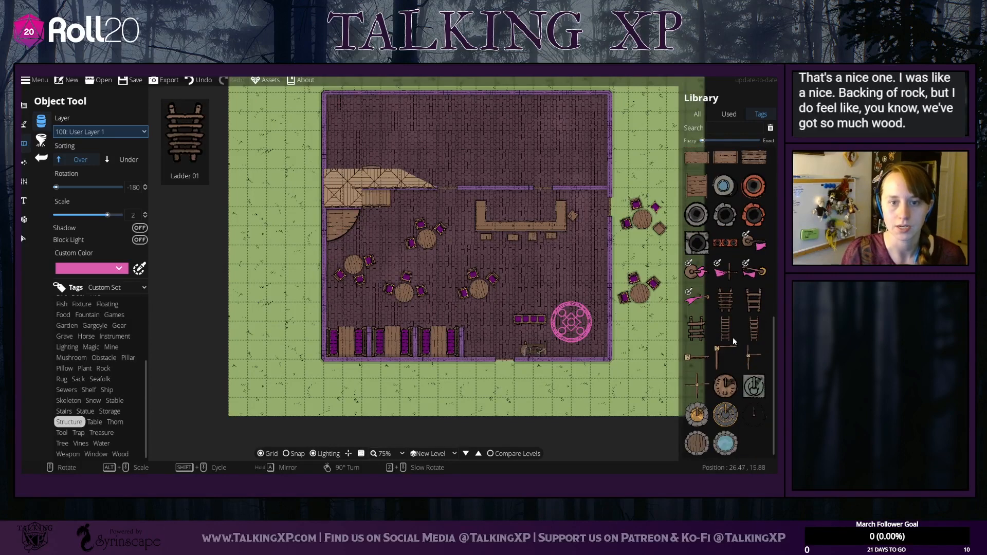
scroll(744, 373, "up", 1)
scroll(744, 377, "up", 10)
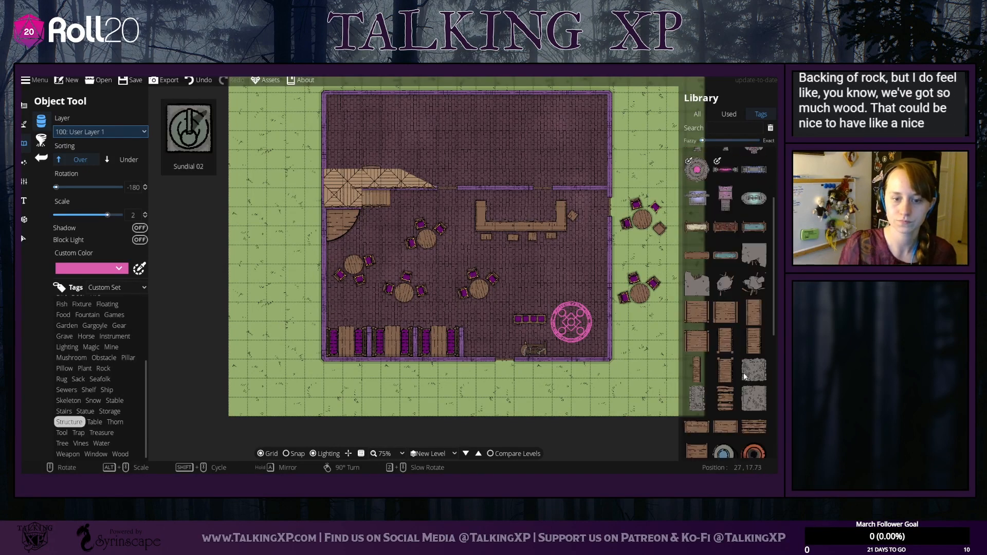
scroll(744, 376, "down", 10)
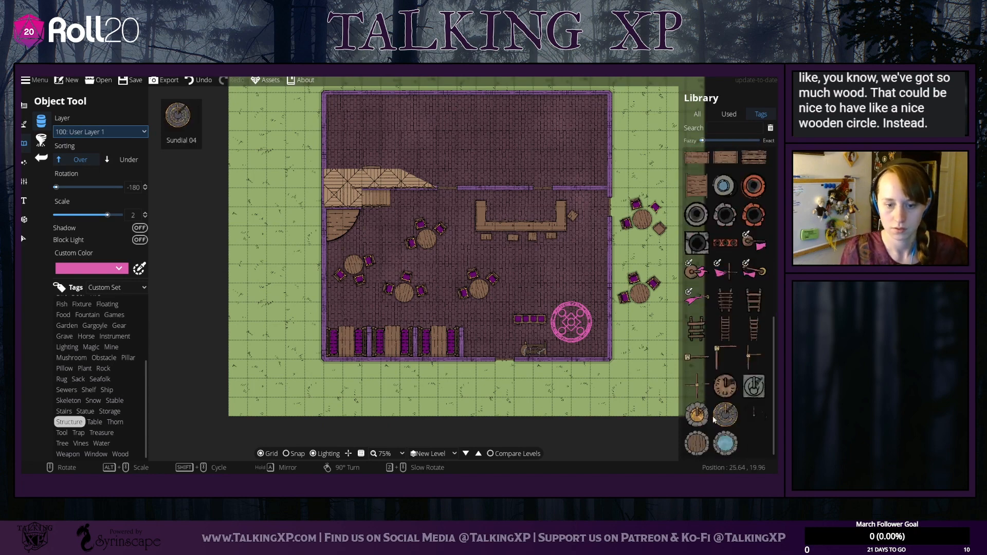
left_click(697, 443)
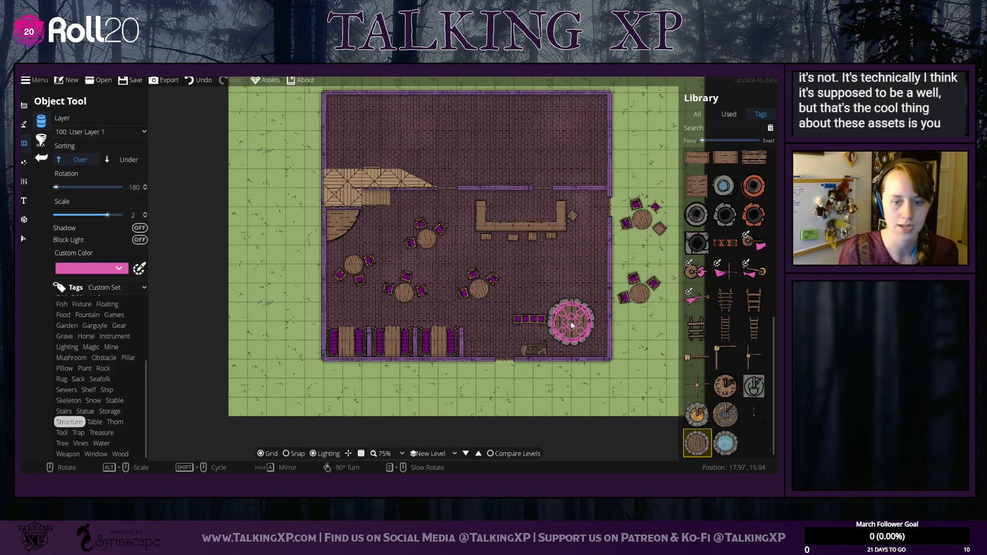
Step: Search the library for "table" and place Round Table 01 beneath the pink circle at a scale of 2.24
left_click(725, 129)
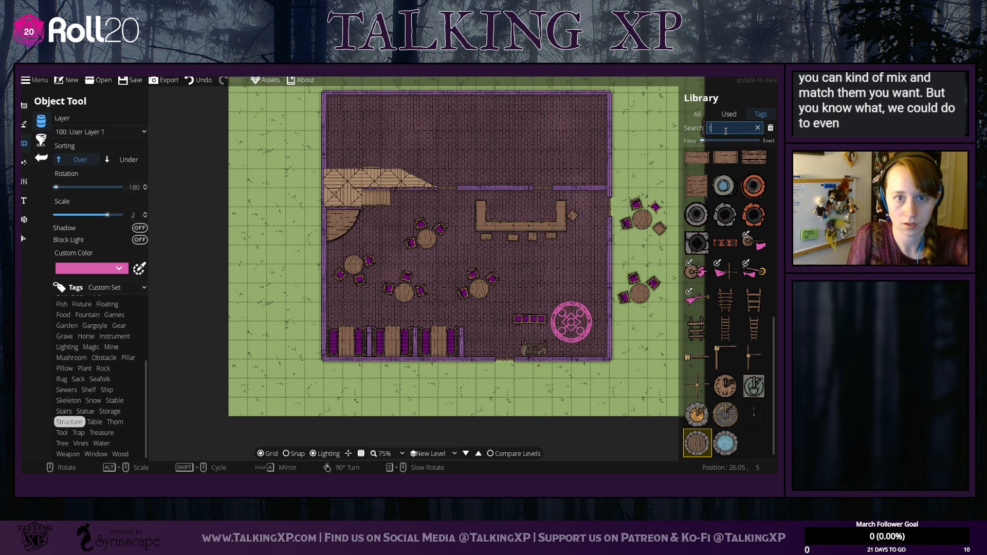
scroll(735, 313, "up", 5)
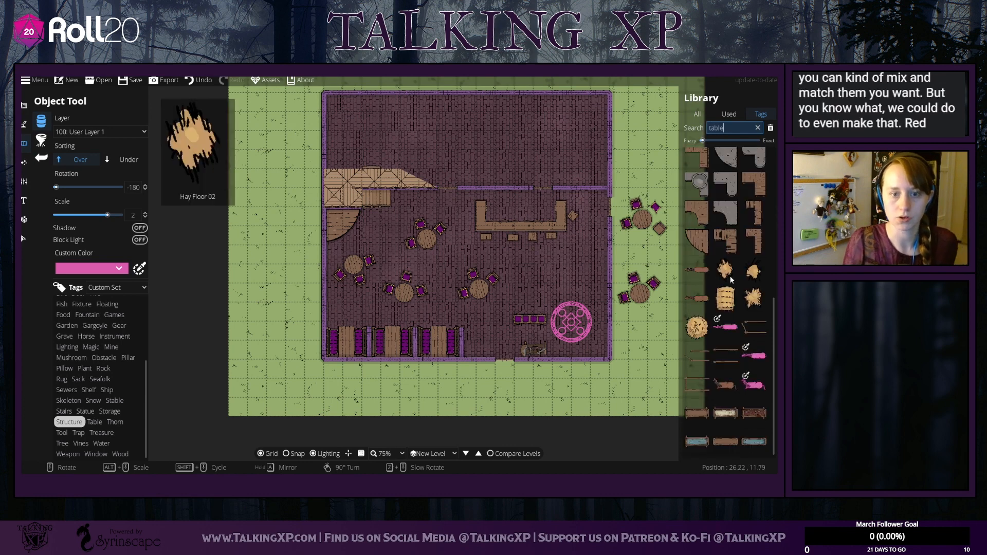
scroll(736, 314, "up", 5)
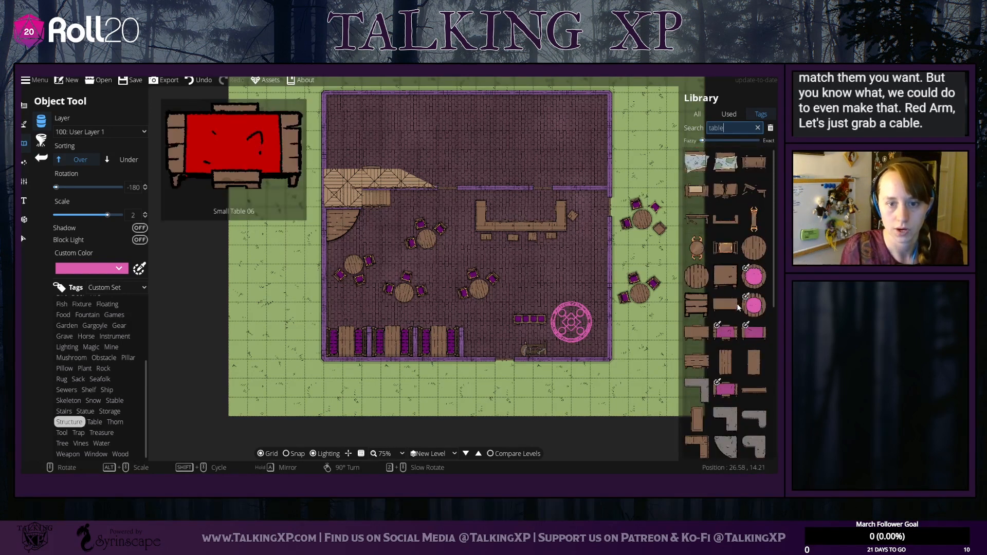
left_click(764, 254)
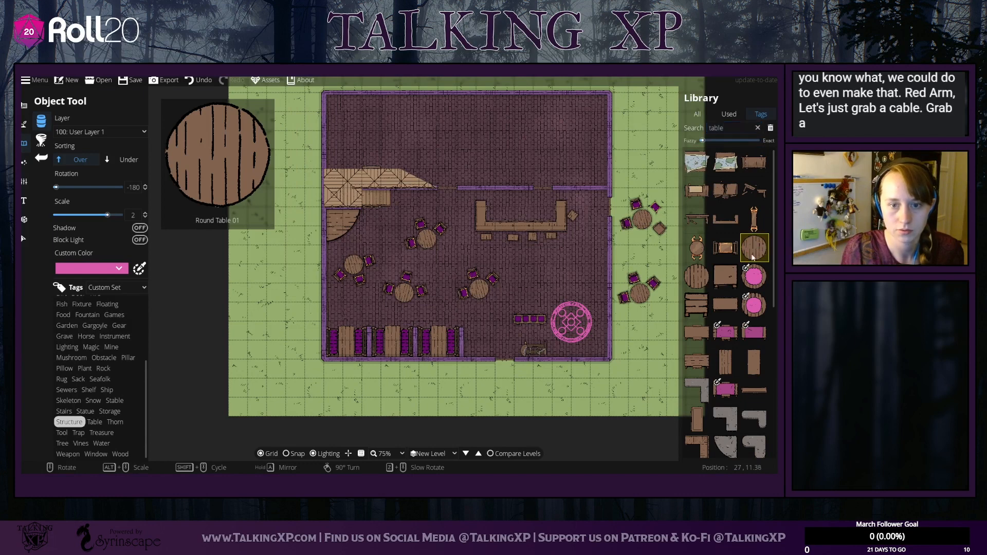
left_click(570, 322)
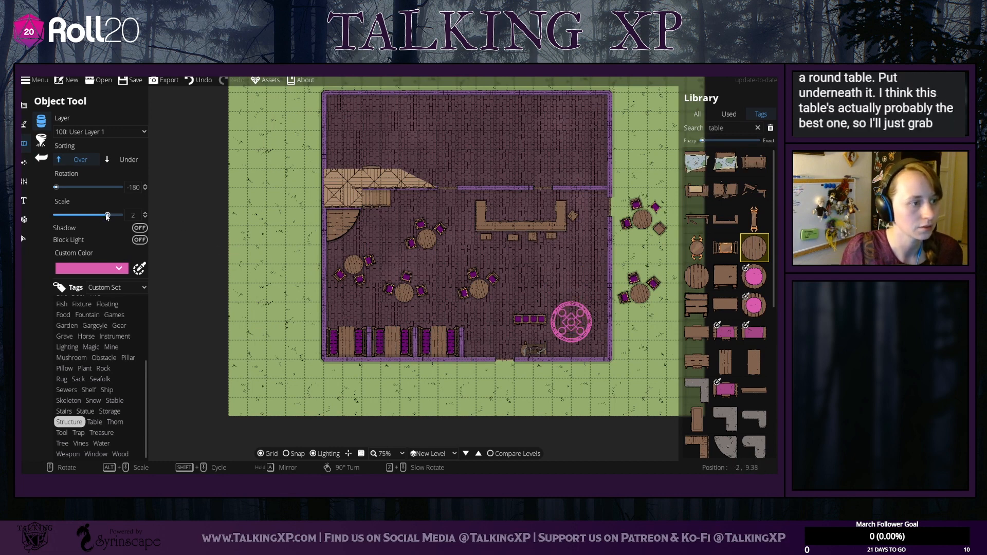
left_click_drag(108, 216, 110, 217)
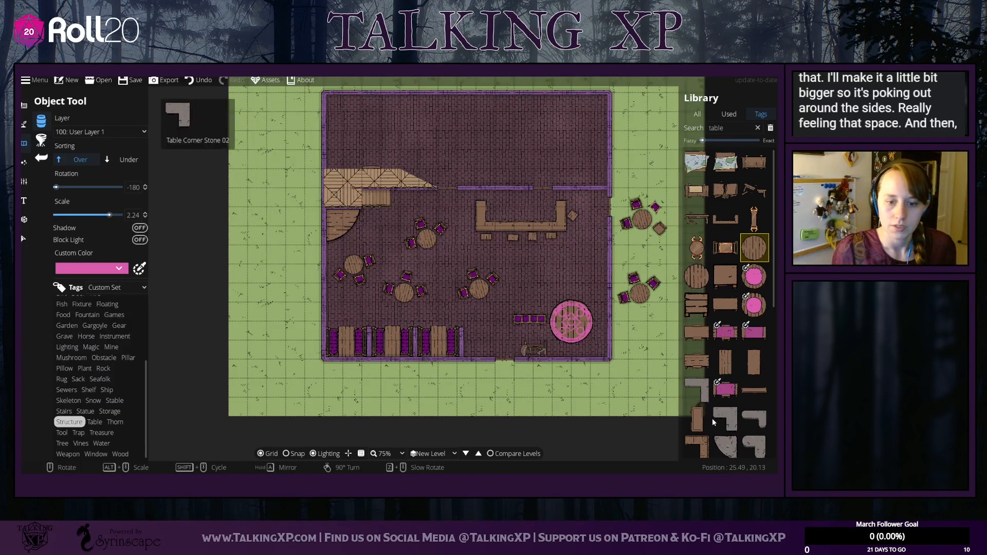
Step: Try the other round wooden table beneath the pink circle and look over the remaining table objects
left_click(697, 276)
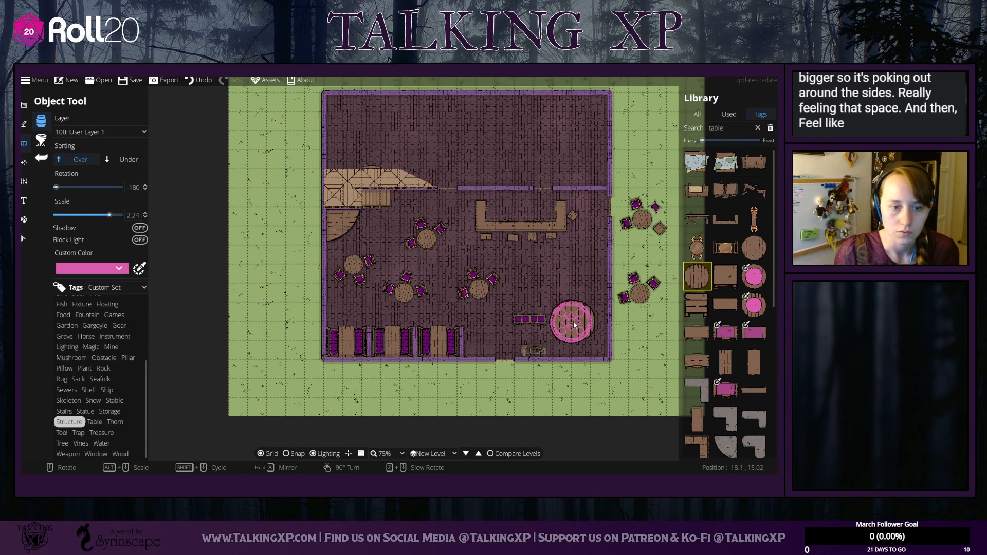
scroll(723, 362, "down", 10)
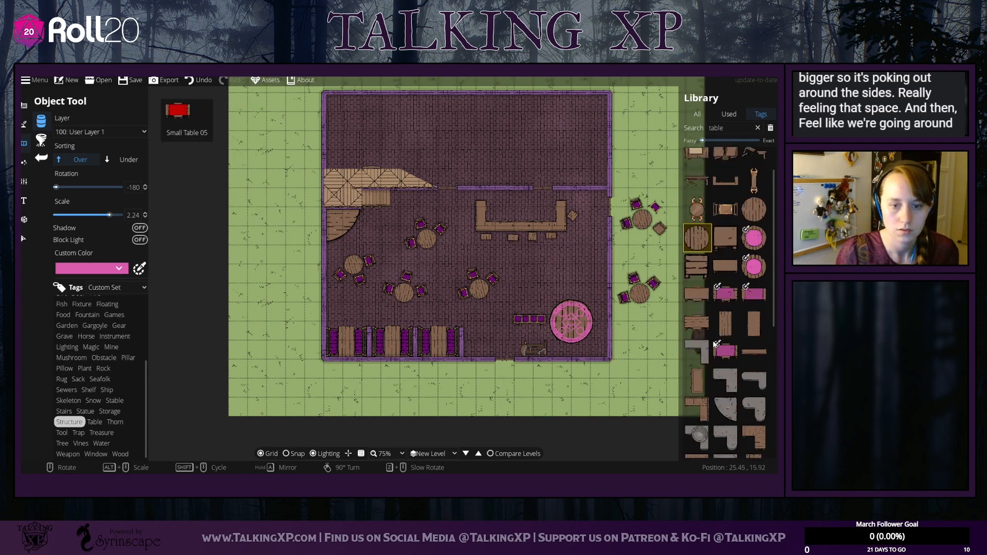
scroll(718, 257, "up", 10)
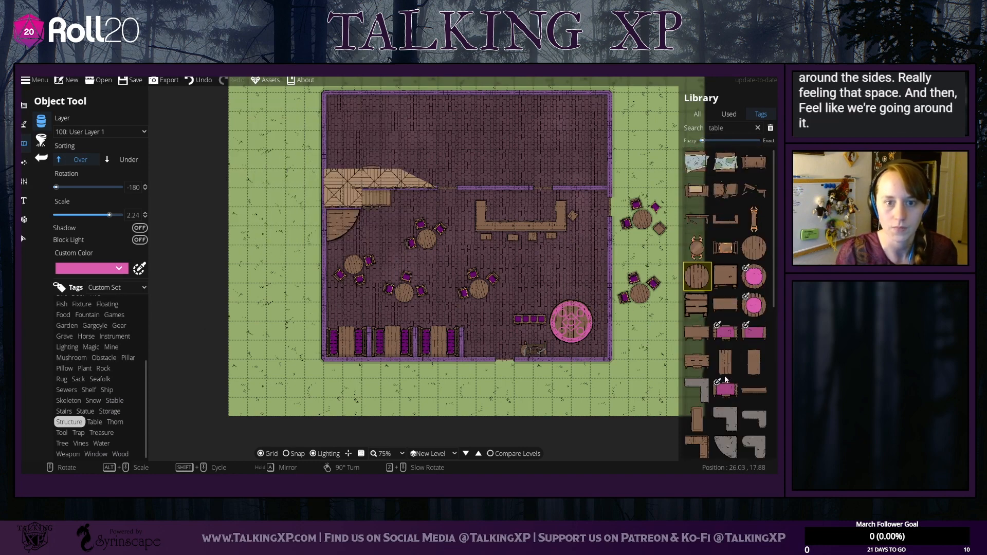
Step: Search the library for "stone" and choose the round spoked stone pillar
left_click(718, 128)
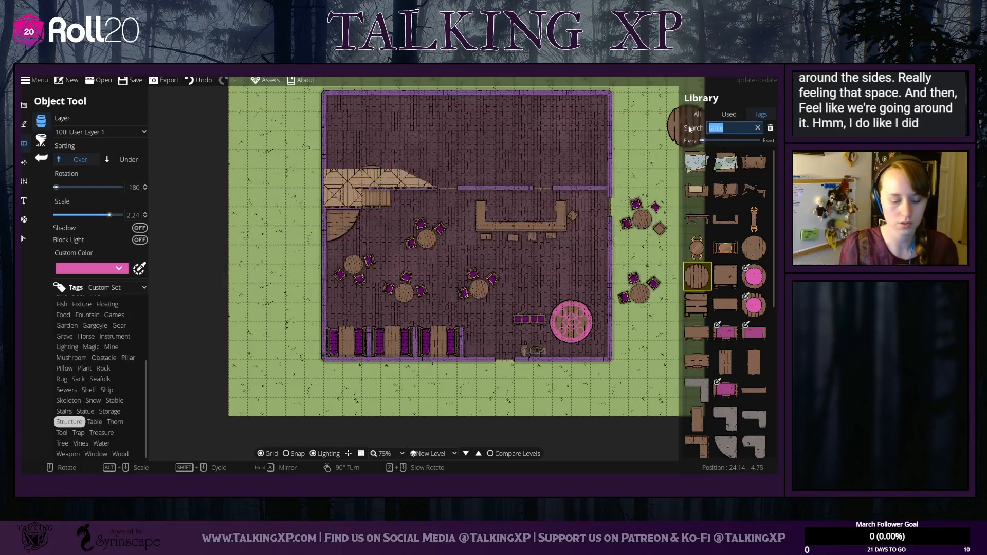
type("ston")
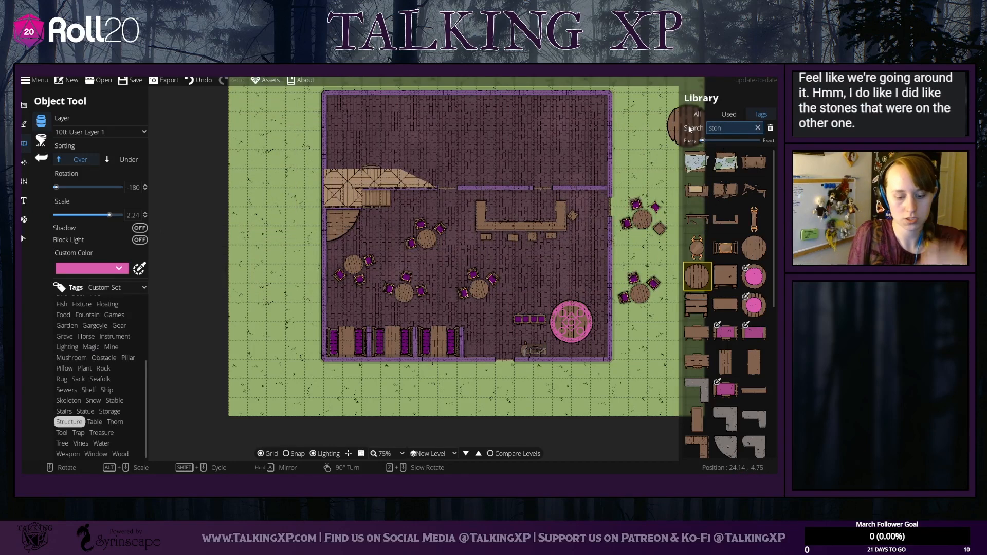
type("e")
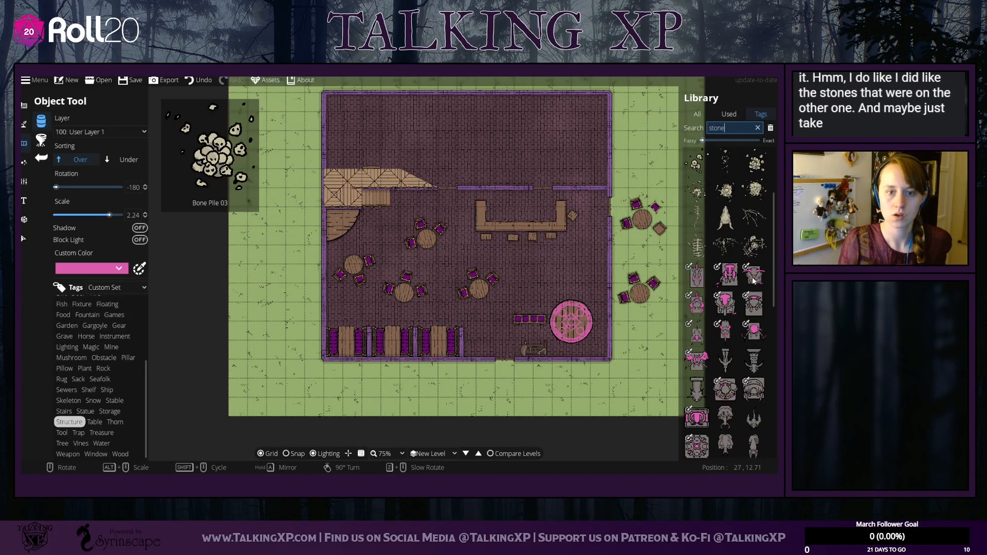
scroll(753, 280, "down", 5)
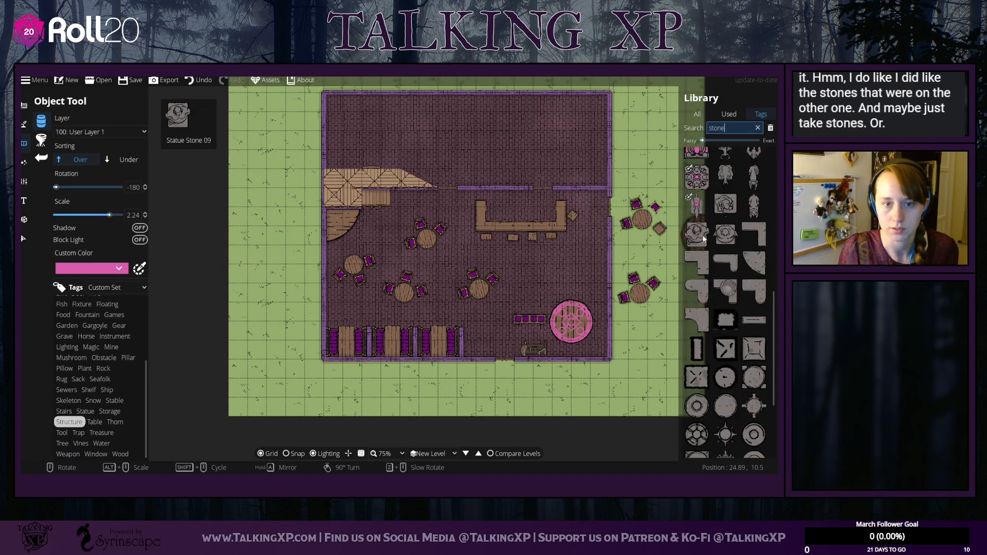
scroll(726, 278, "down", 3)
left_click(697, 318)
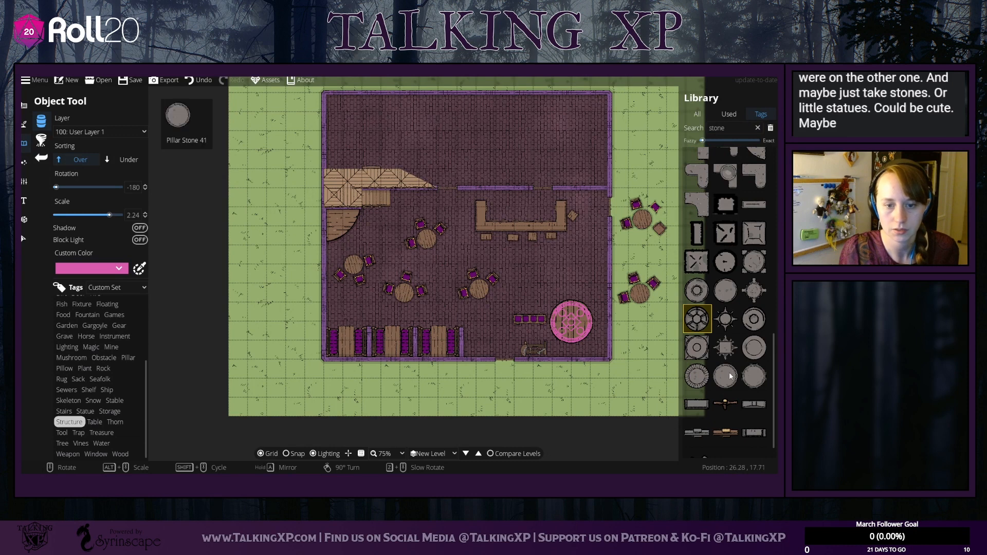
Step: Try gravestone pieces as a stone rim around the pink circle, rotating them to 135 and 75 degrees
left_click(752, 404)
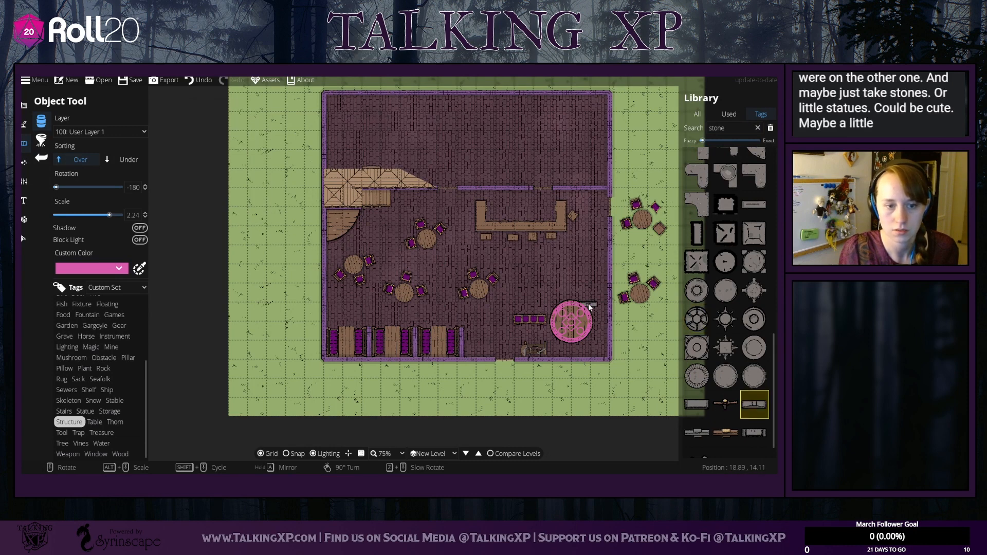
scroll(589, 304, "down", 3)
scroll(704, 387, "down", 1)
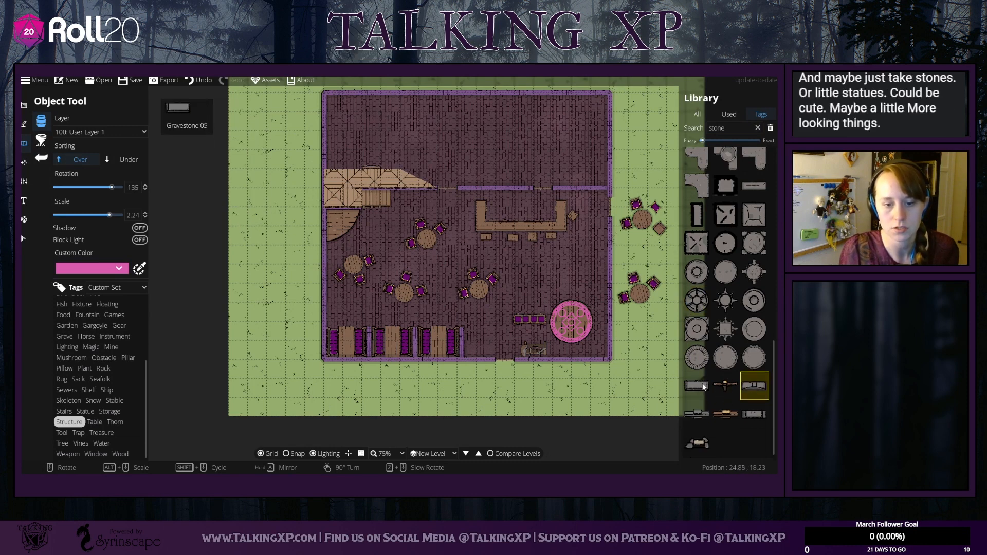
left_click(700, 387)
scroll(584, 301, "down", 4)
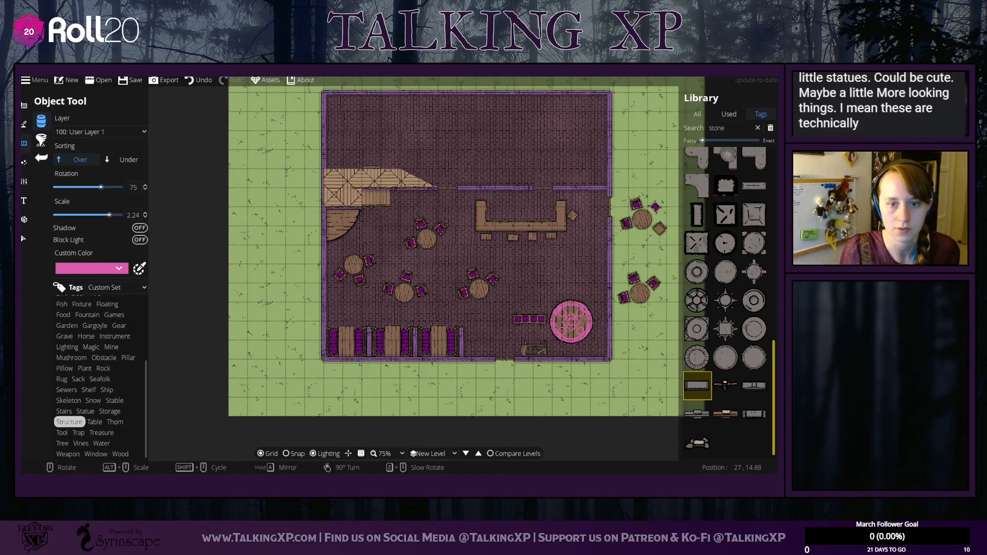
Step: Look through the stone statues and try the round stone pillars beneath the pink circle
scroll(756, 334, "up", 5)
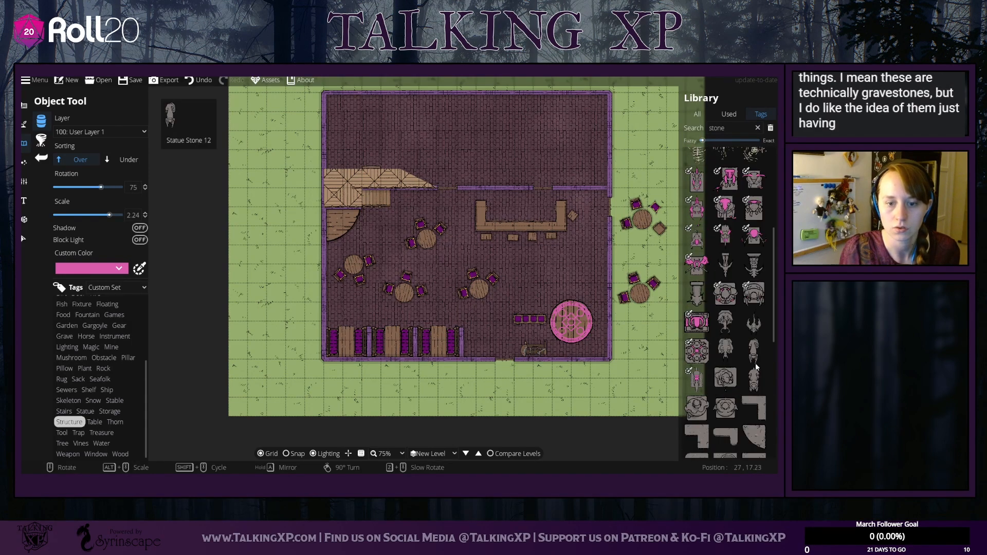
scroll(751, 350, "up", 4)
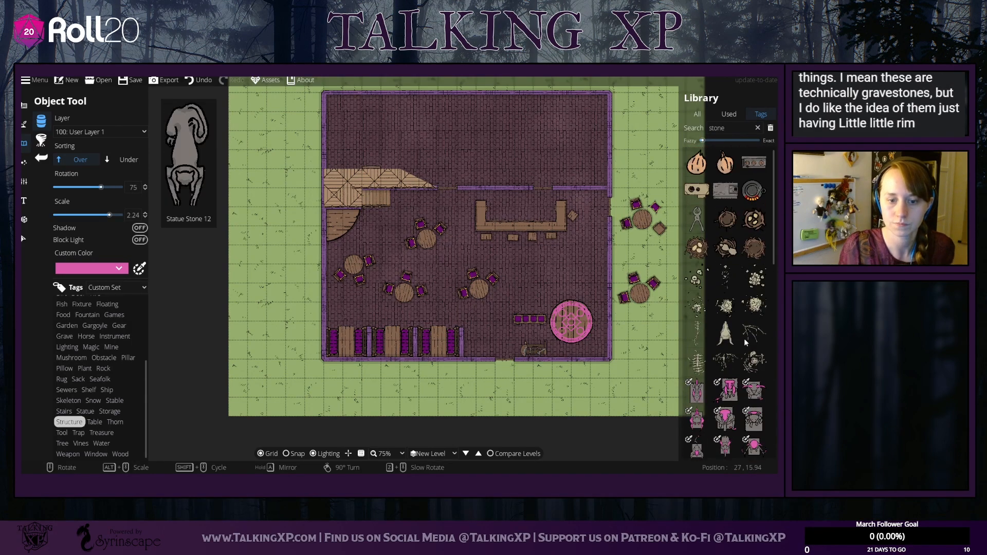
scroll(746, 342, "down", 2)
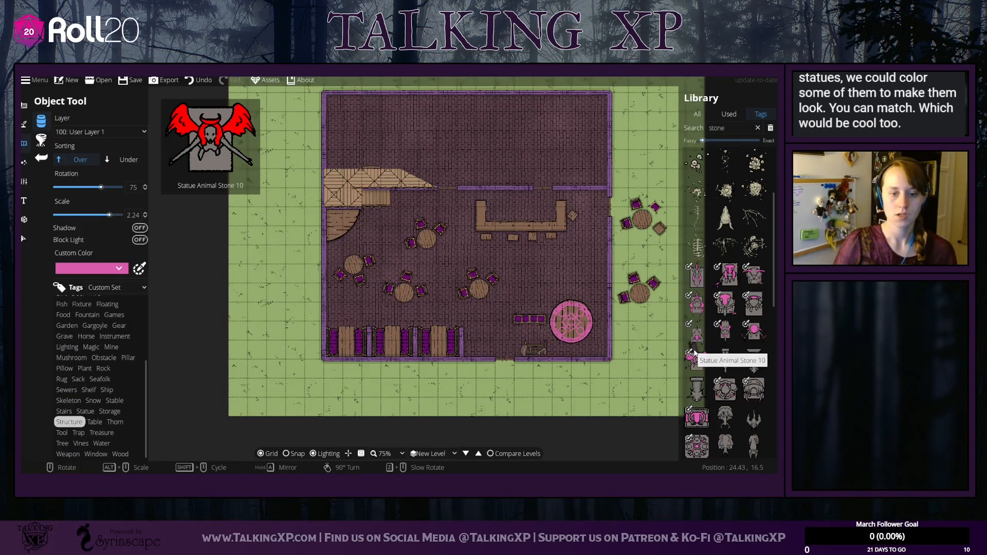
scroll(756, 319, "down", 10)
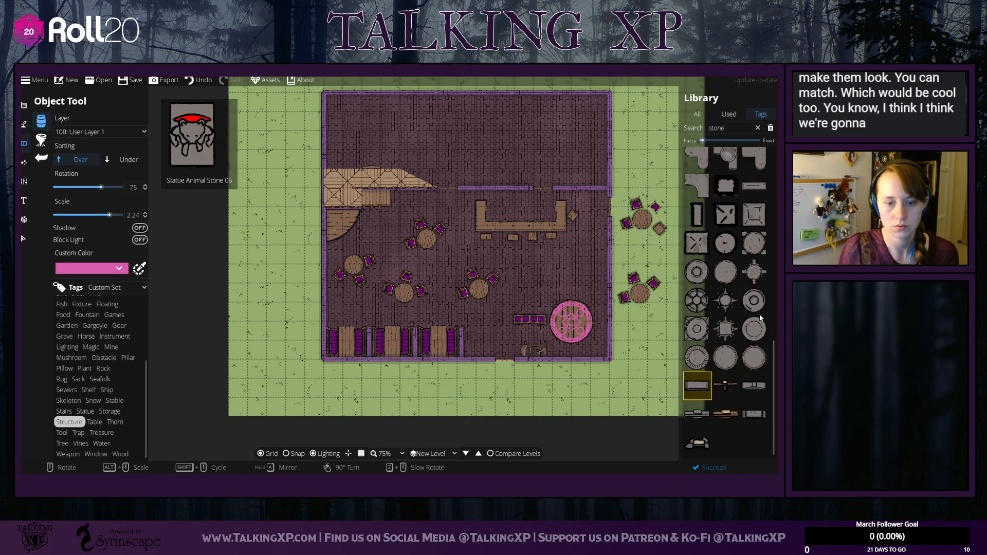
left_click(697, 357)
left_click(725, 357)
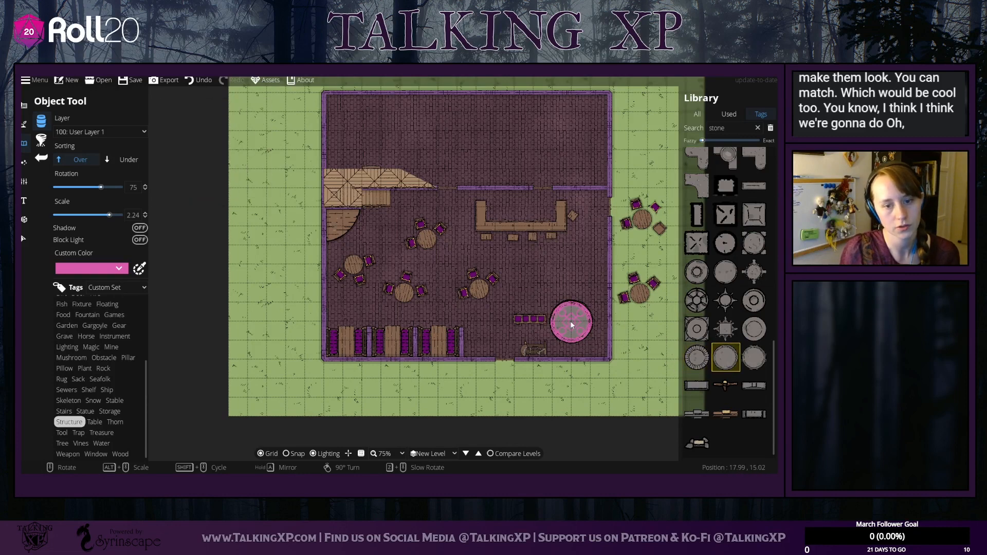
left_click(754, 357)
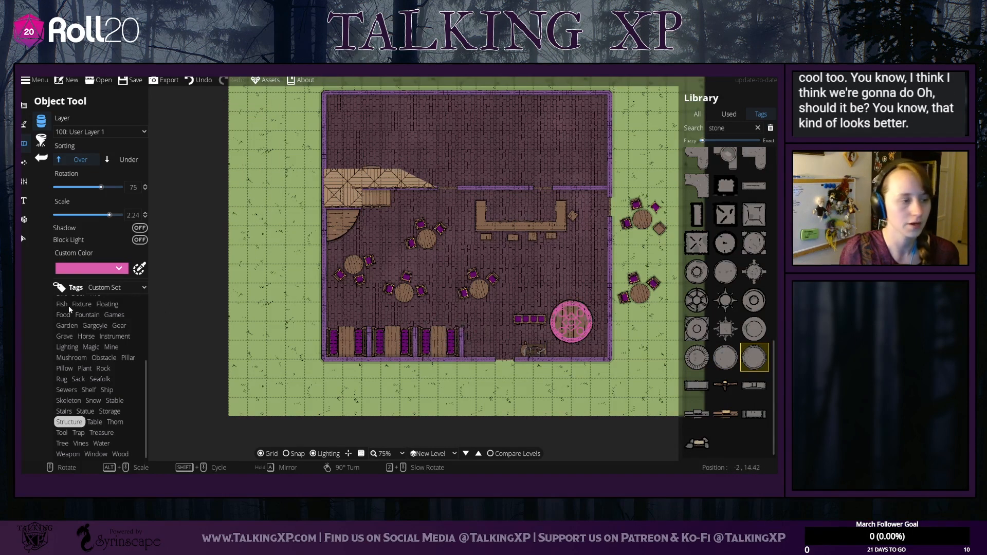
Step: Pull the round wooden table out from under the pink circle and delete it
left_click(24, 238)
left_click_drag(561, 324, 559, 288)
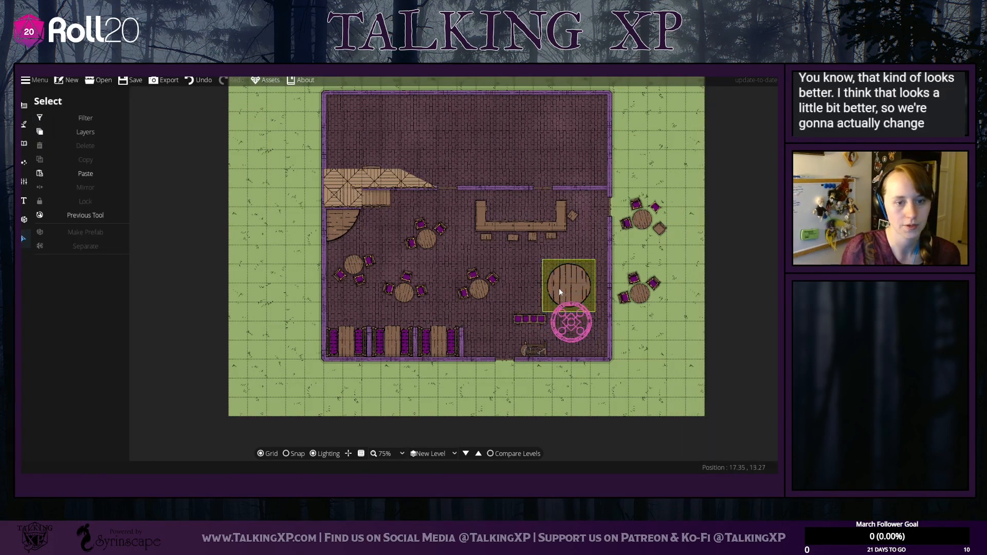
left_click(561, 286)
key("Delete")
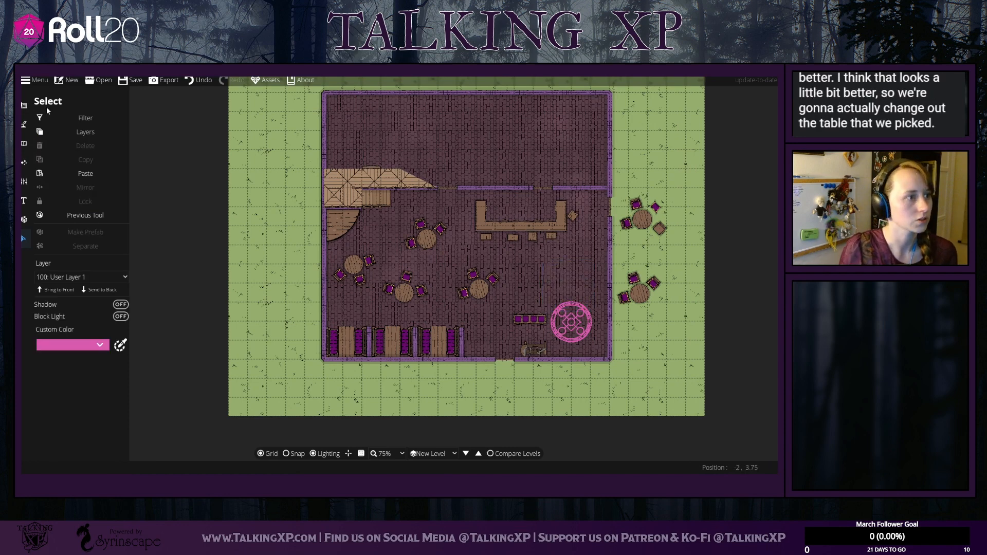
Step: Return to placing objects with the Object Tool and search the whole library for "table"
left_click(24, 123)
left_click(24, 143)
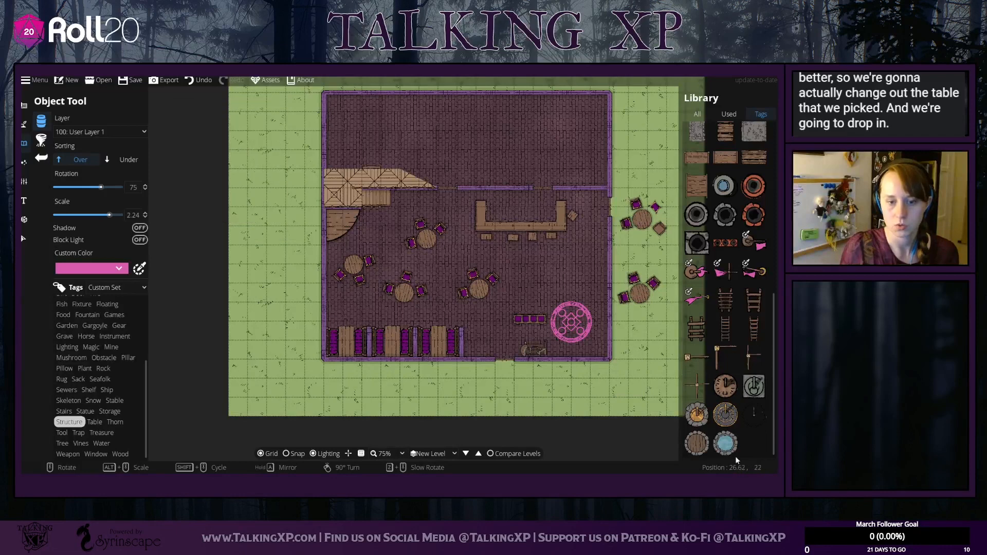
scroll(720, 283, "up", 5)
left_click(697, 115)
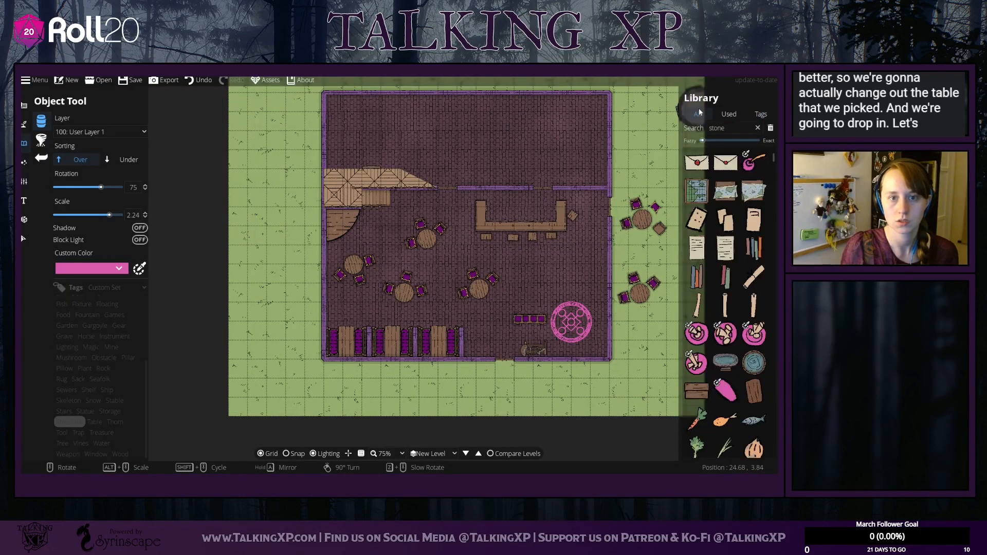
type("tabl")
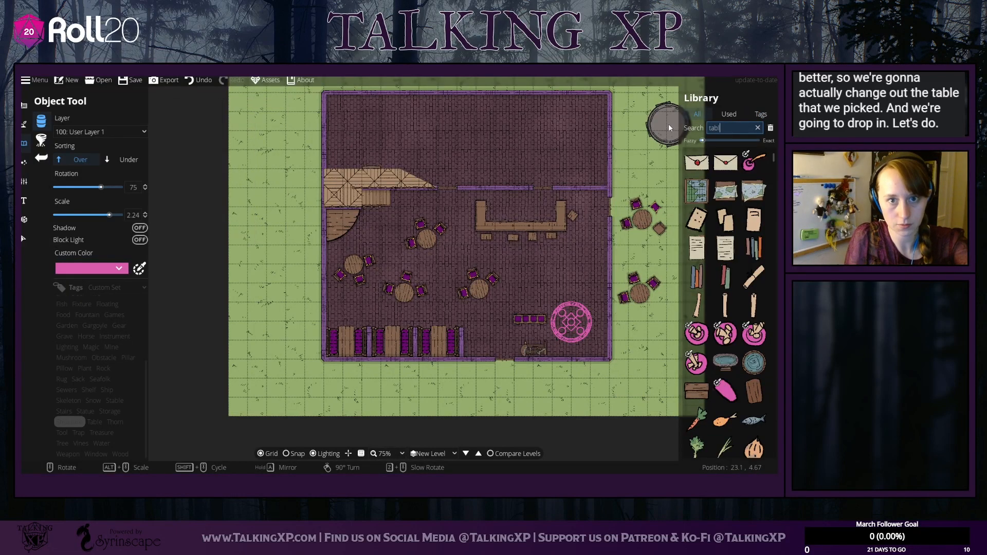
type("e")
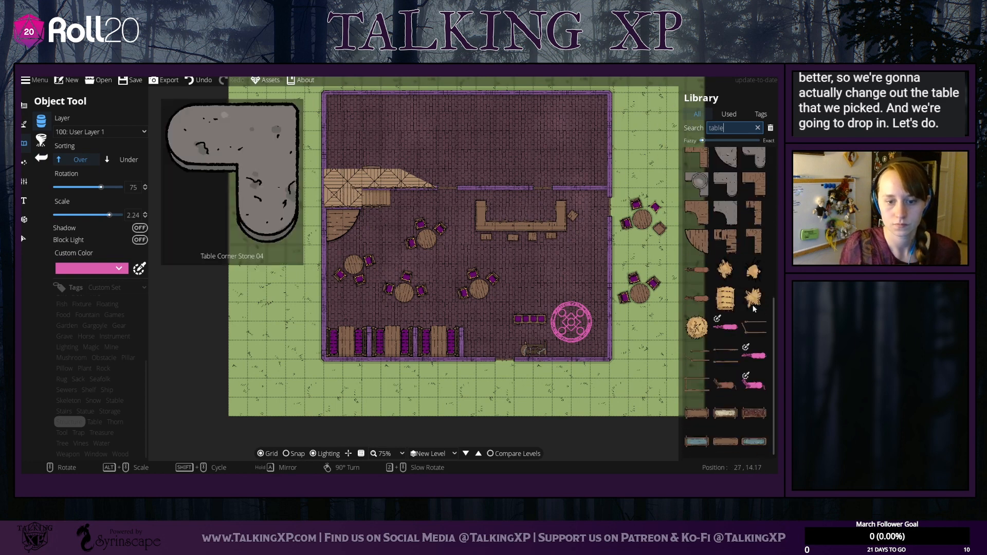
scroll(741, 257, "up", 6)
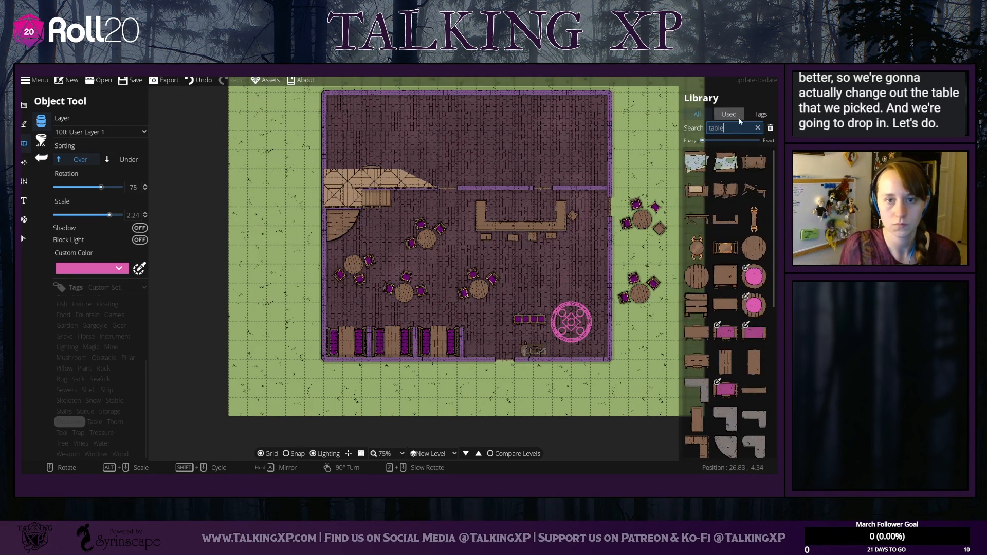
Step: Search the whole library for "statue" and look through the statue objects
type("statu")
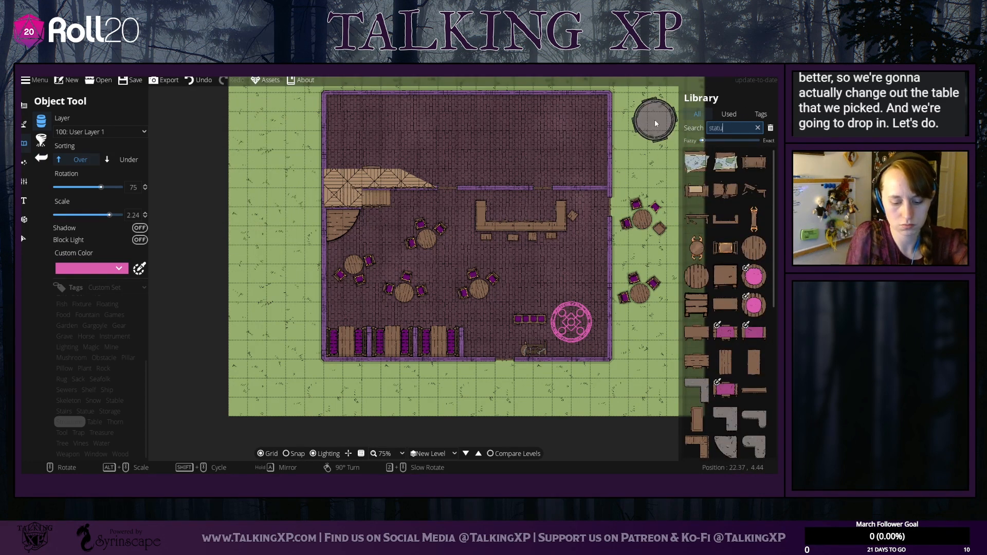
type("e")
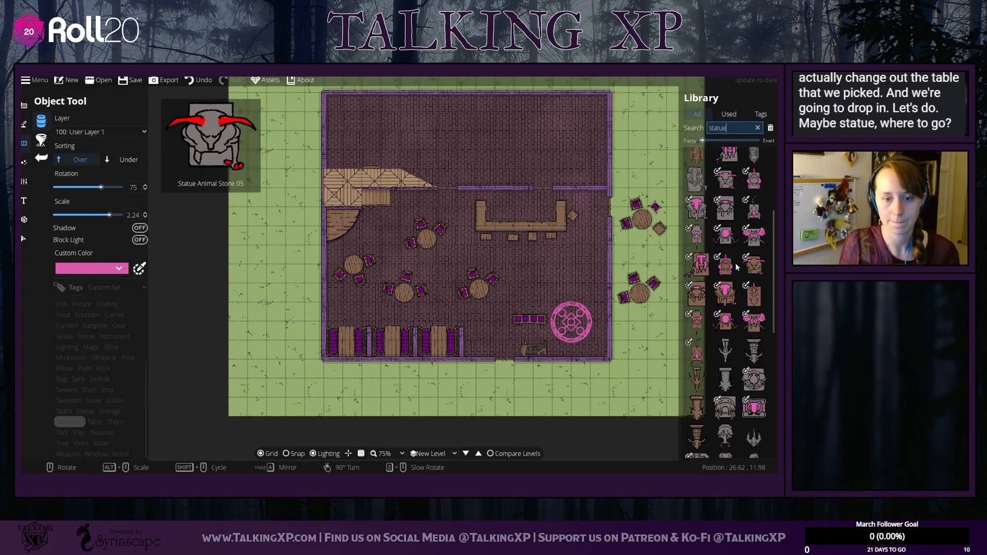
scroll(740, 272, "down", 1)
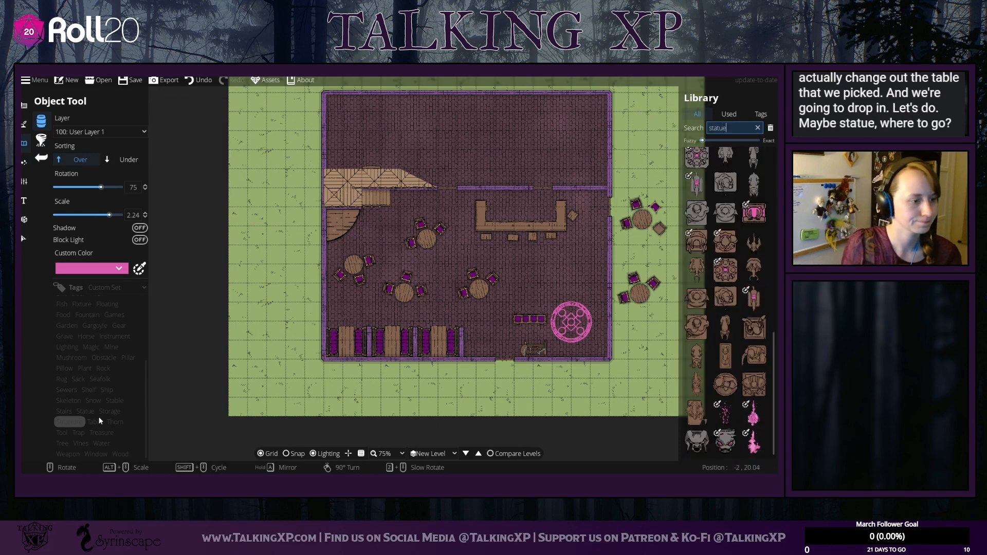
Step: Limit the library to objects tagged Structure and search them for "pilar"
left_click(85, 421)
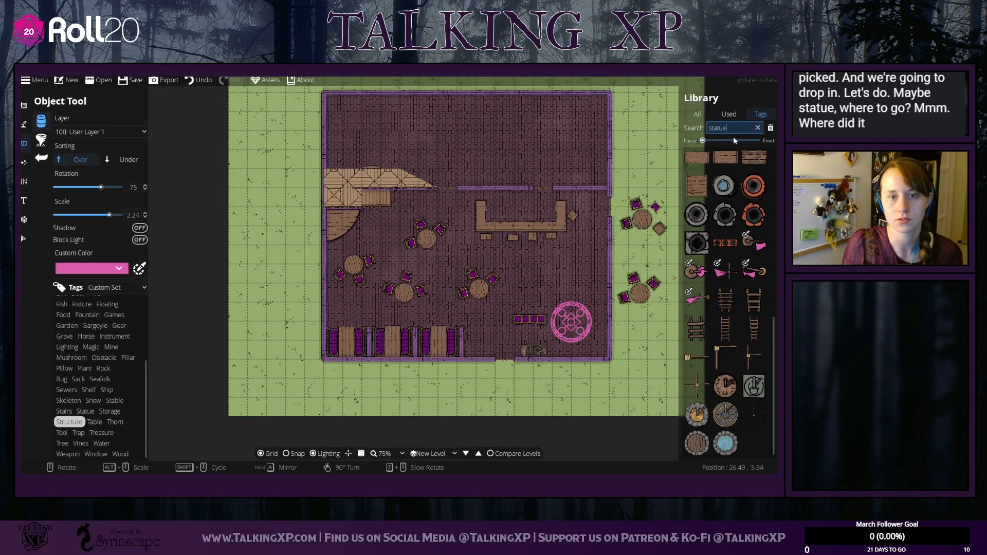
left_click_drag(732, 129, 701, 118)
type("pilar")
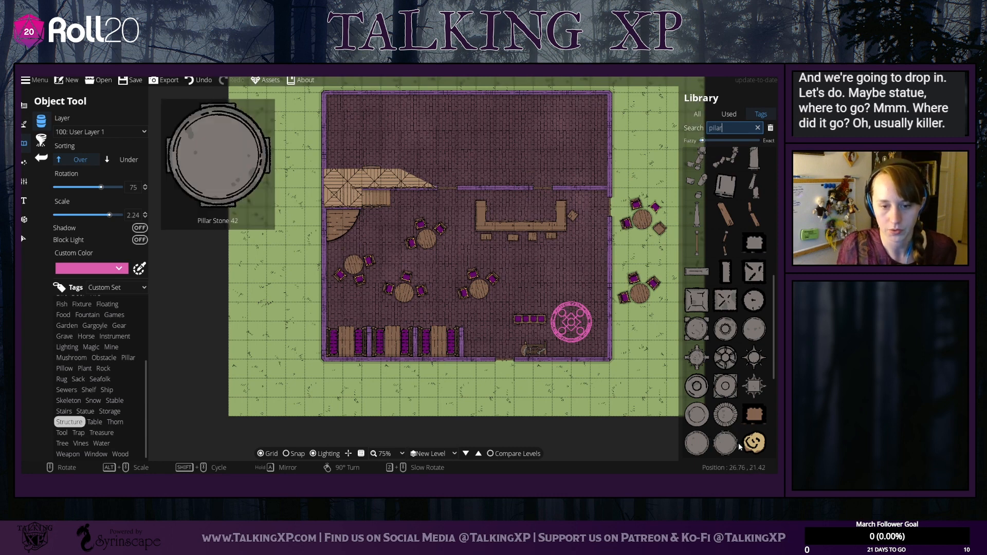
Step: Compare round stone pillars beneath the pink circle and place a plain one there at scale 2.5 as its base
left_click(723, 437)
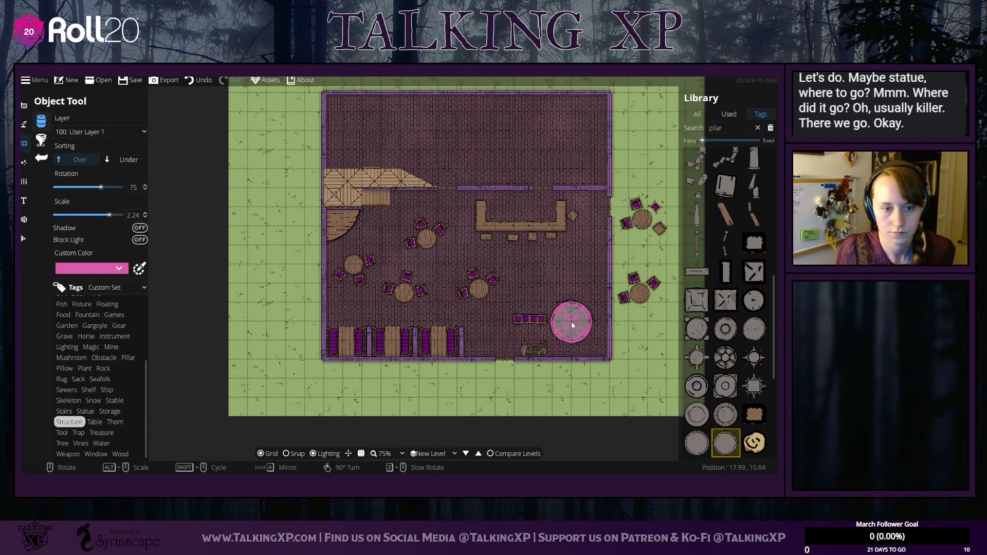
left_click(696, 329)
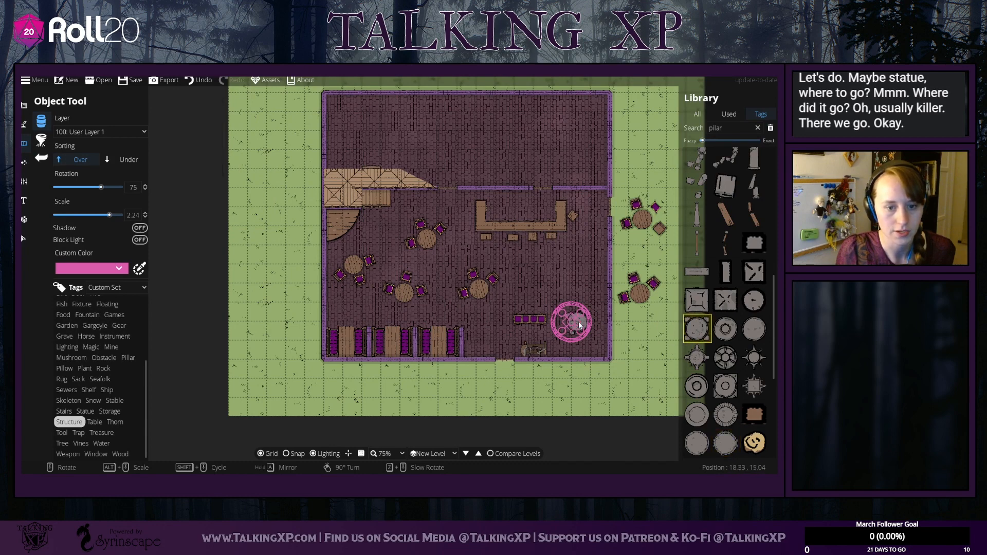
left_click(725, 443)
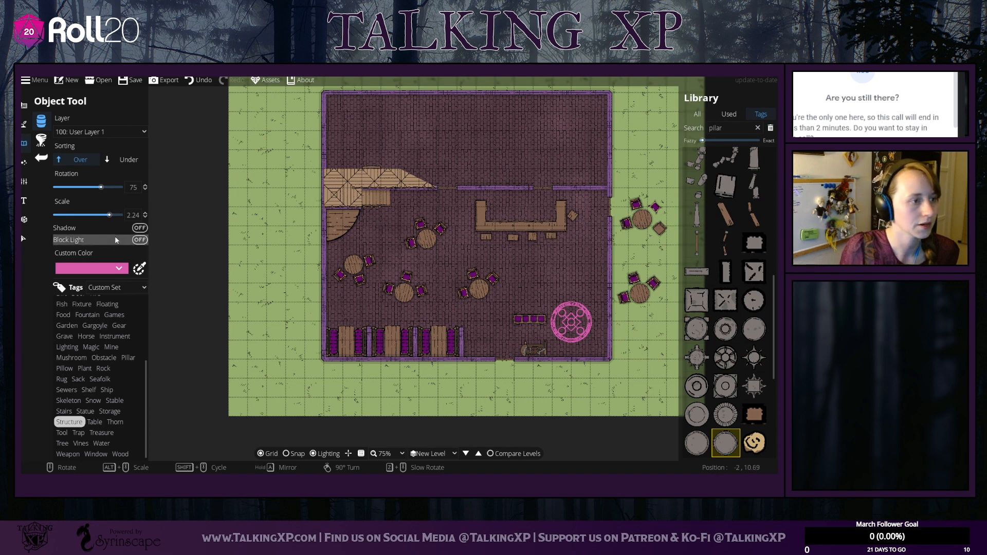
double_click(144, 213)
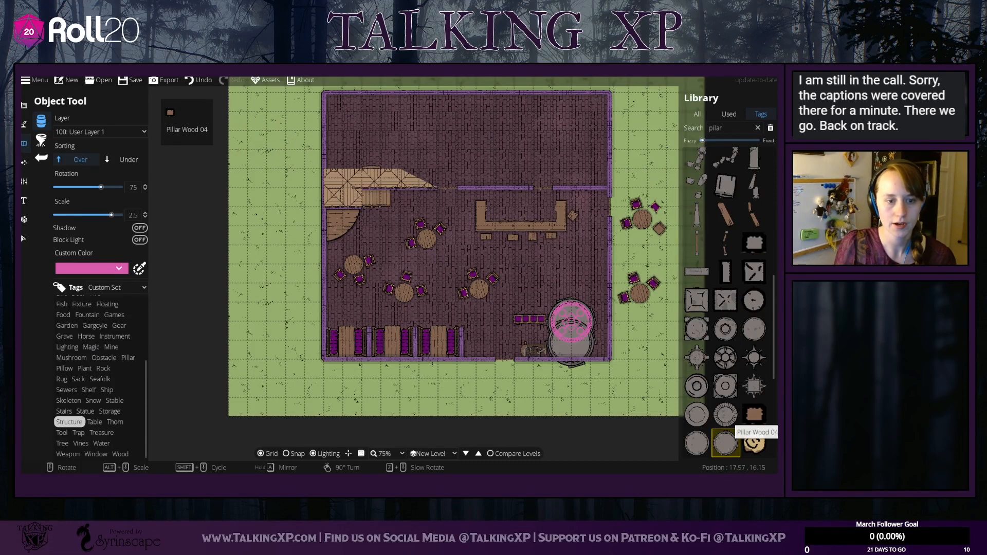
key("Escape")
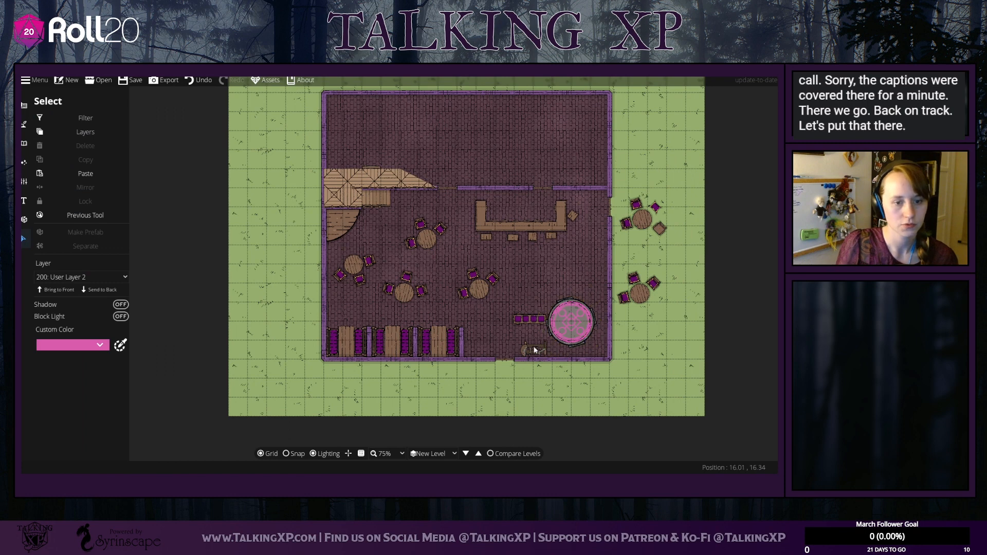
Step: Move the weapon rack along the south wall to the east end of the booths and rotate it to stand north-south
left_click_drag(533, 350, 481, 348)
key("Escape")
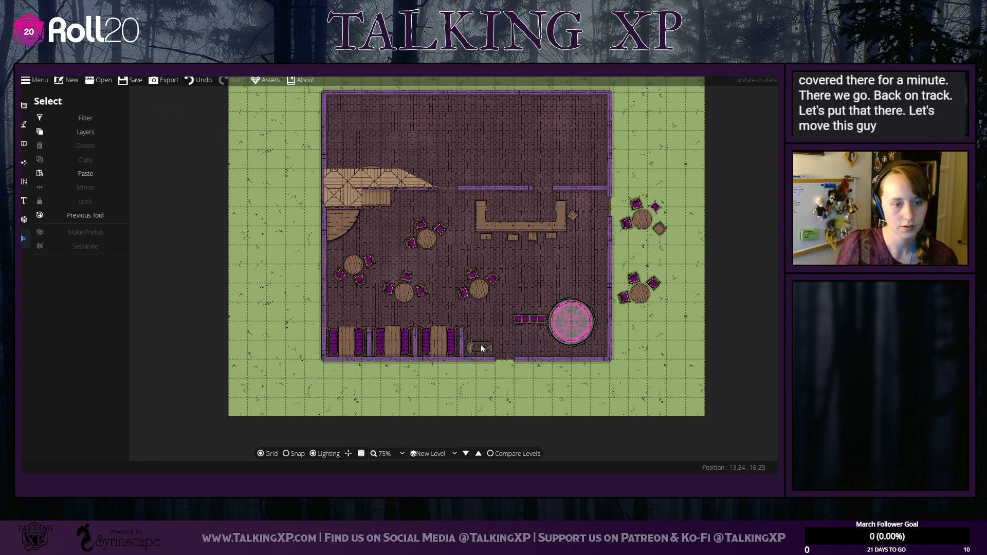
left_click(482, 347)
scroll(481, 345, "down", 2)
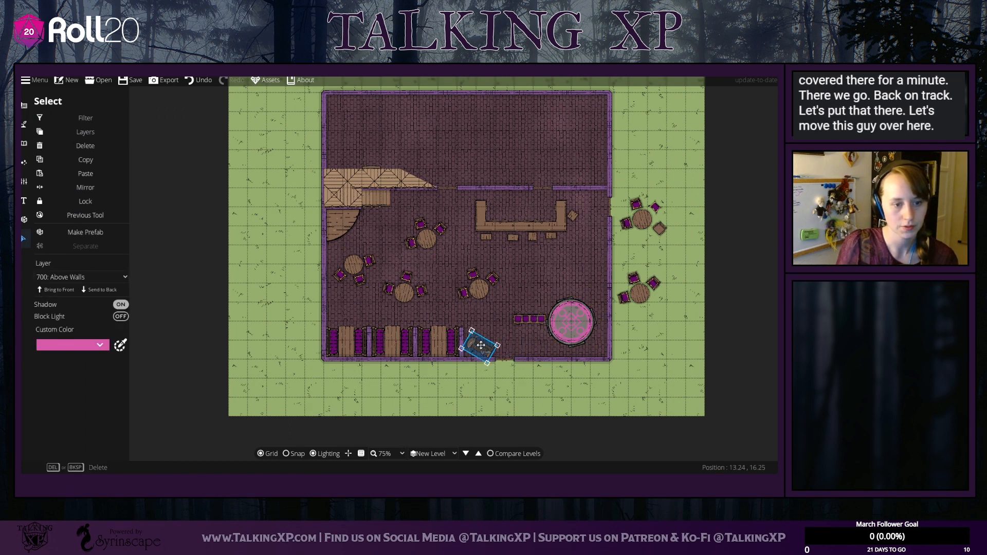
scroll(481, 345, "up", 4)
scroll(481, 345, "down", 4)
scroll(481, 345, "up", 2)
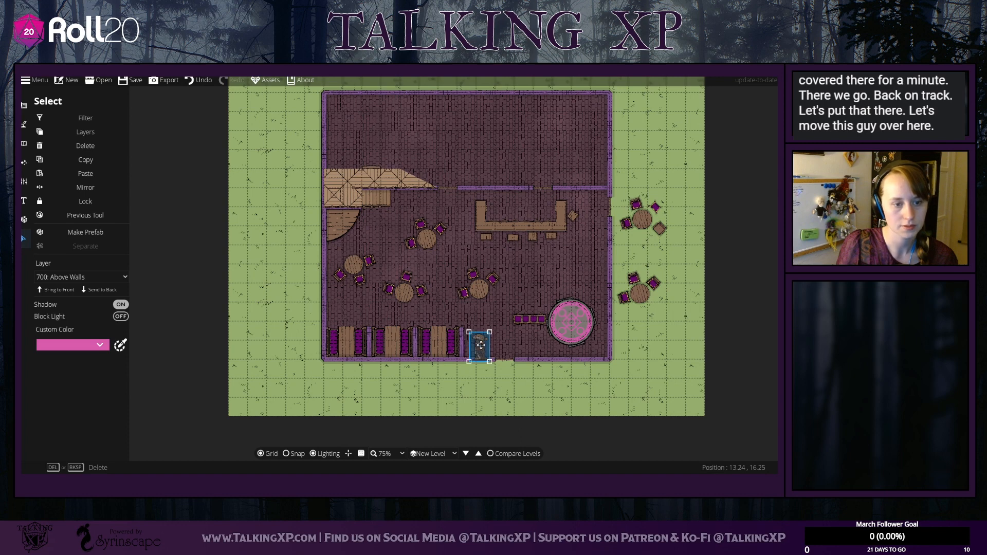
left_click_drag(481, 345, 473, 337)
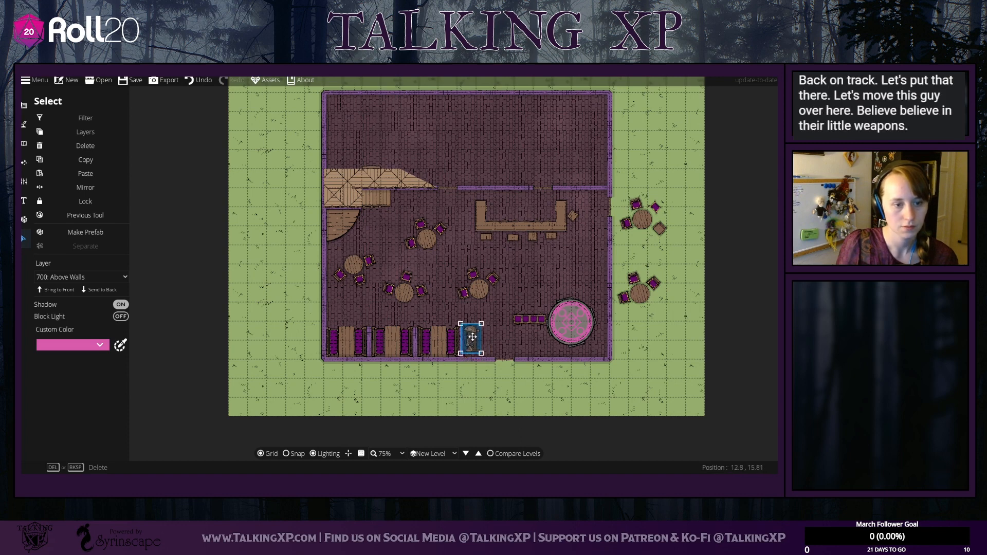
Step: Rotate the purple bench north-south against the east wall and shift the pink circle with its stone base slightly northwest
left_click_drag(528, 322, 587, 268)
scroll(563, 268, "down", 6)
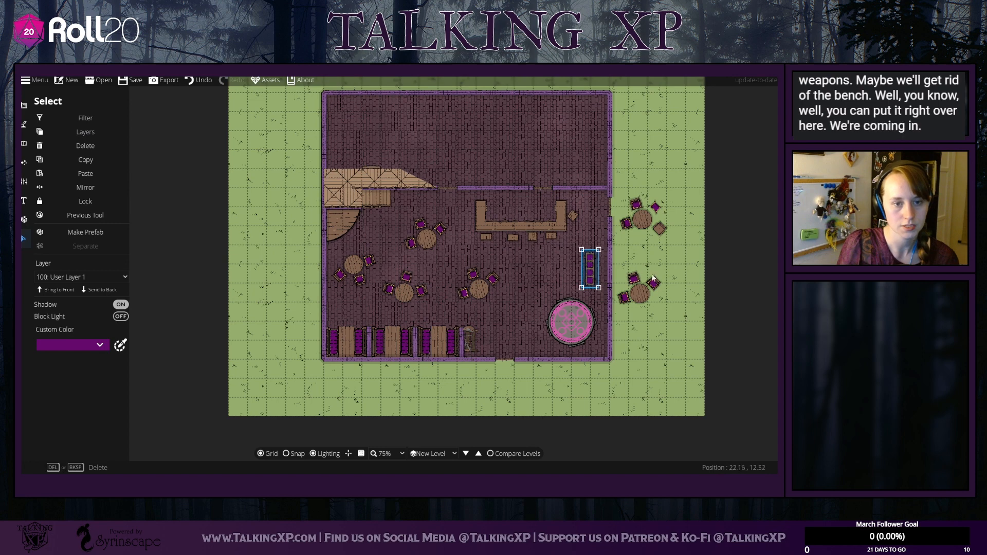
left_click(697, 301)
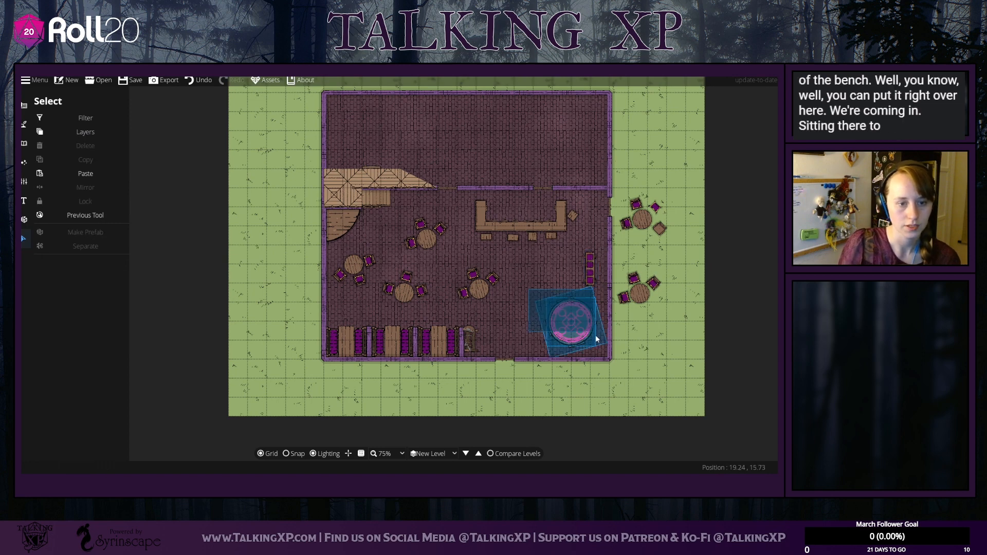
mouse_move(568, 319)
left_mouse_down()
mouse_move(582, 334)
mouse_move(571, 323)
left_mouse_up()
left_click(601, 281)
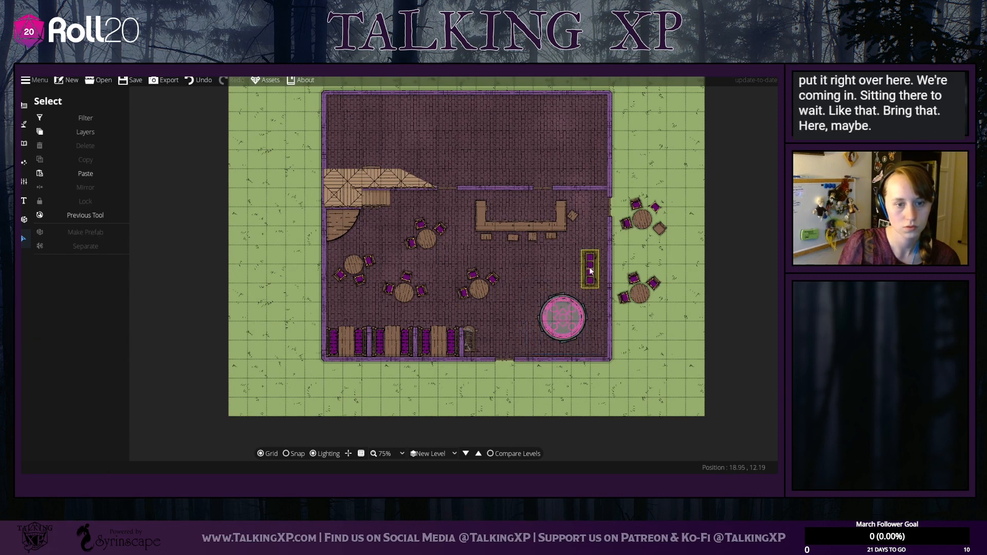
mouse_move(591, 271)
left_mouse_down()
mouse_move(602, 292)
mouse_move(602, 279)
left_mouse_up()
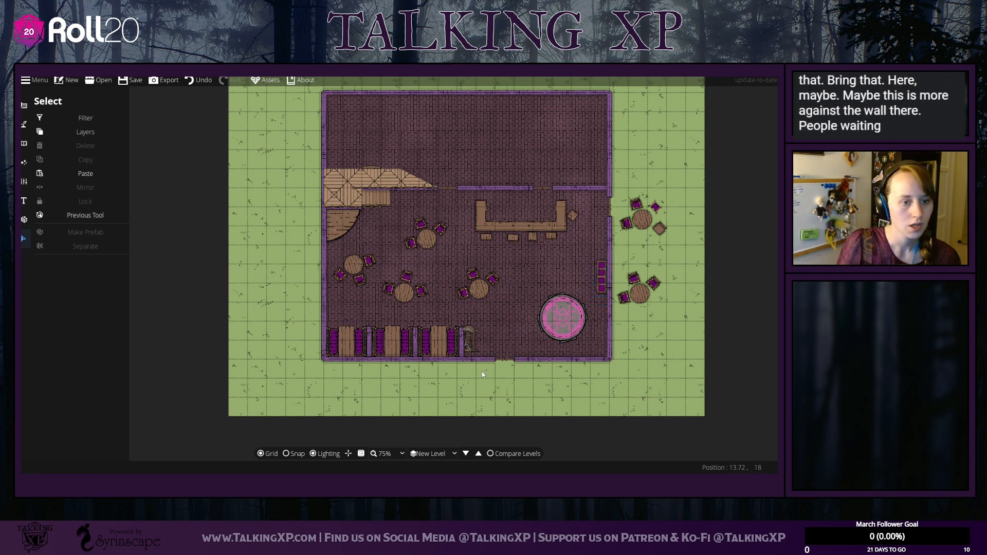
Step: Try a wooden signpost beside the weapon rack with the Object Tool on layer 700: Above Walls, reducing its scale to 1.52
left_click(24, 127)
left_click(26, 142)
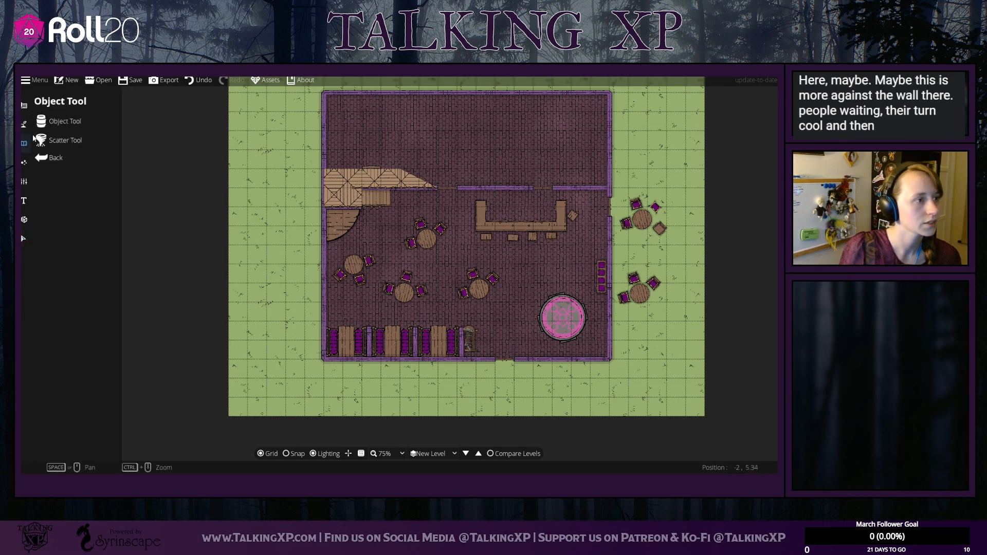
left_click(51, 121)
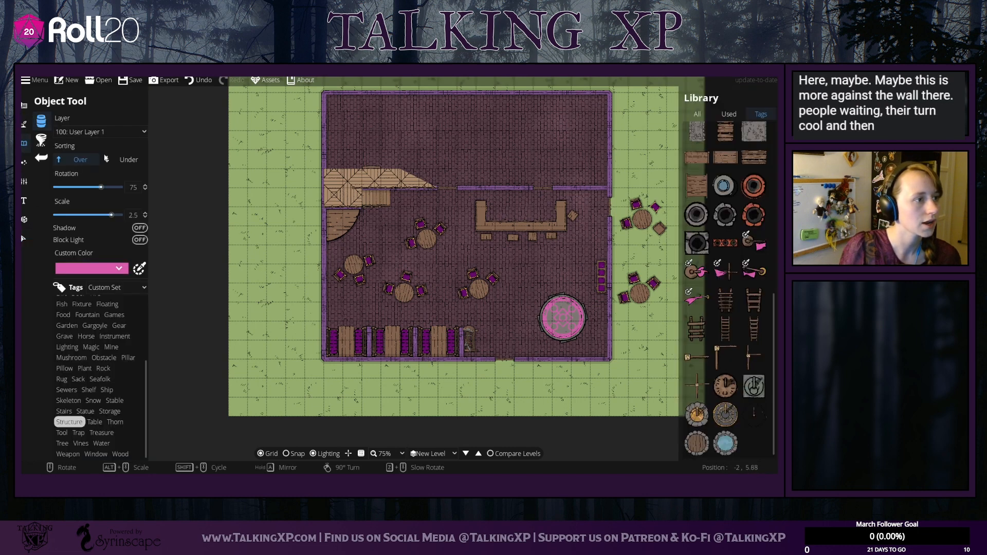
left_click(719, 352)
scroll(476, 334, "down", 5)
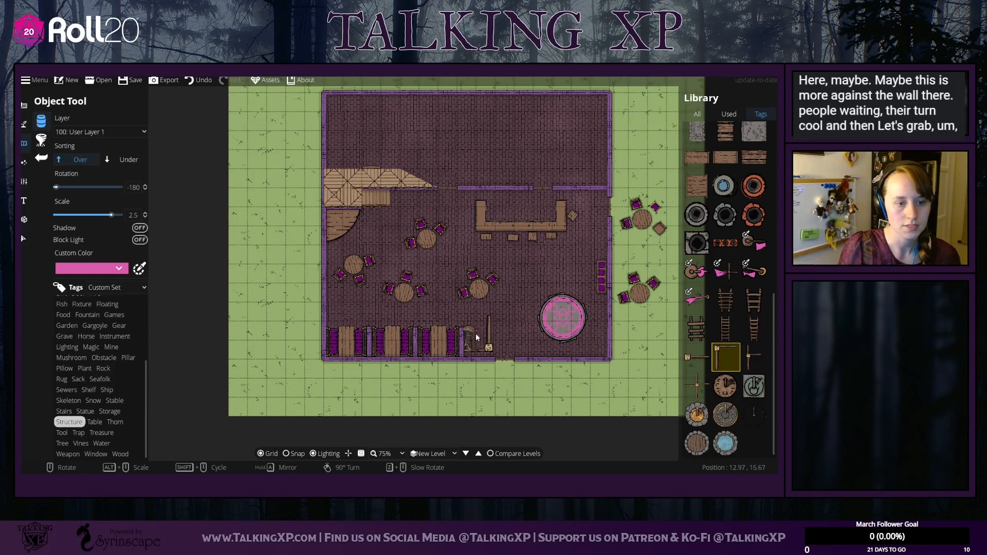
left_click(82, 132)
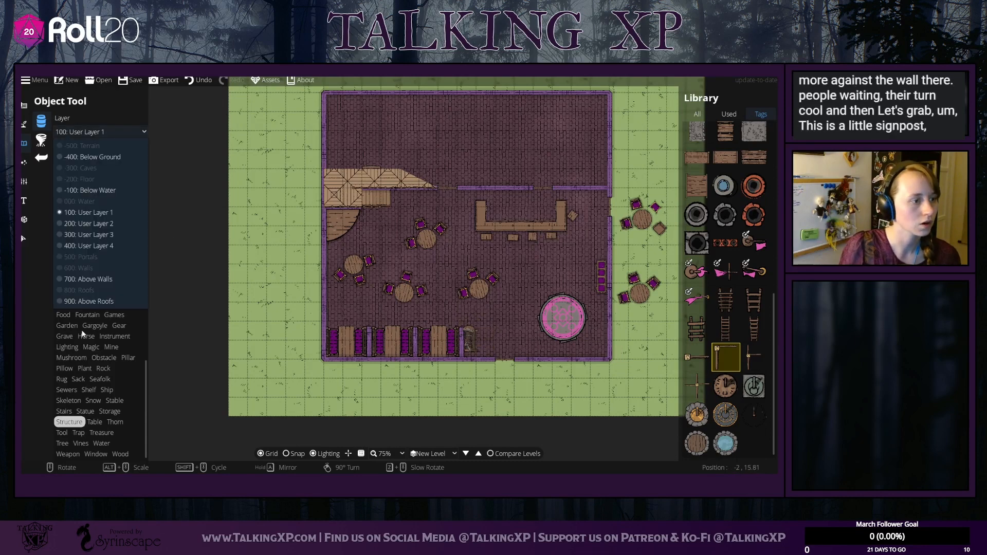
left_click(87, 279)
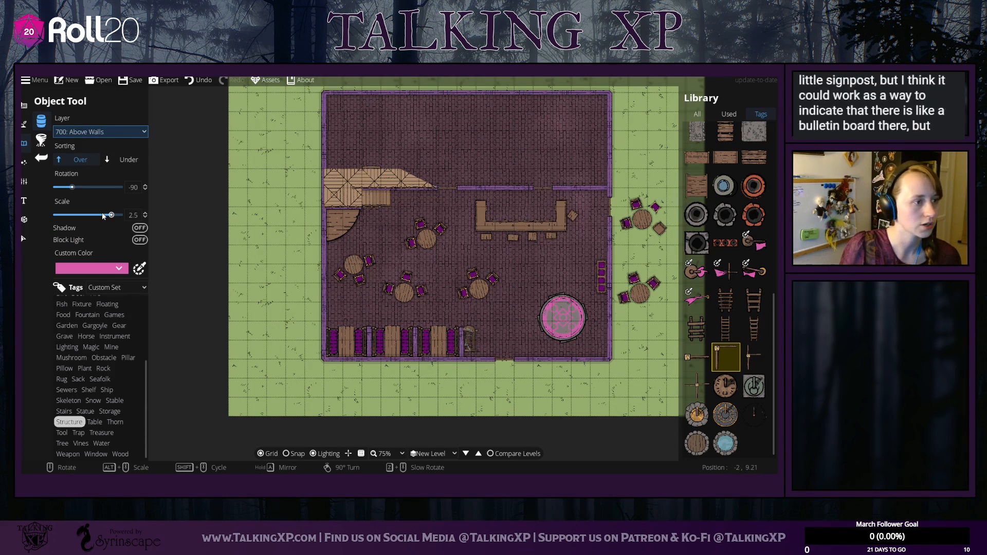
left_click_drag(106, 217, 103, 216)
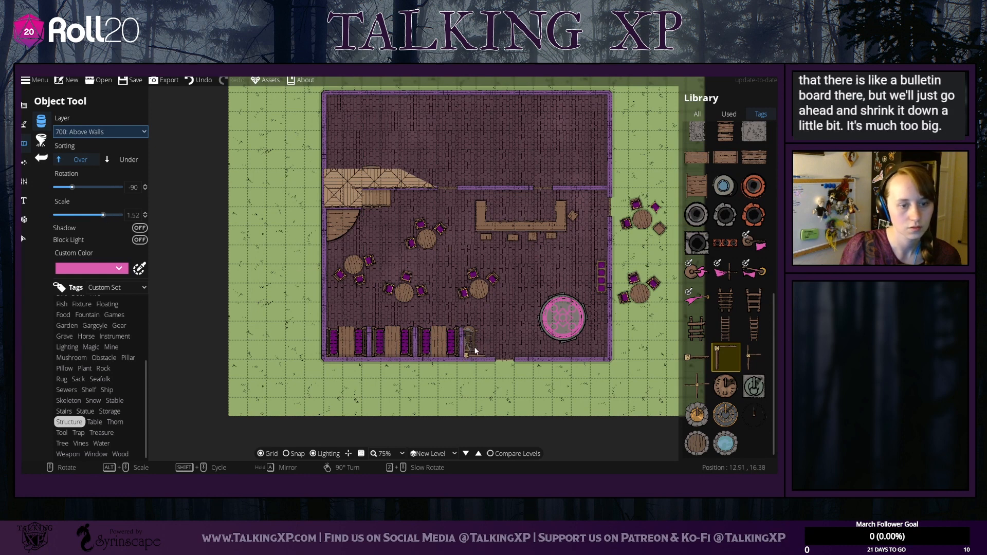
Step: Place the straight wooden signpost along the south wall beside the weapon rack, at rotation 0 on layer 400: User Layer 4
left_click(702, 359)
scroll(489, 350, "down", 3)
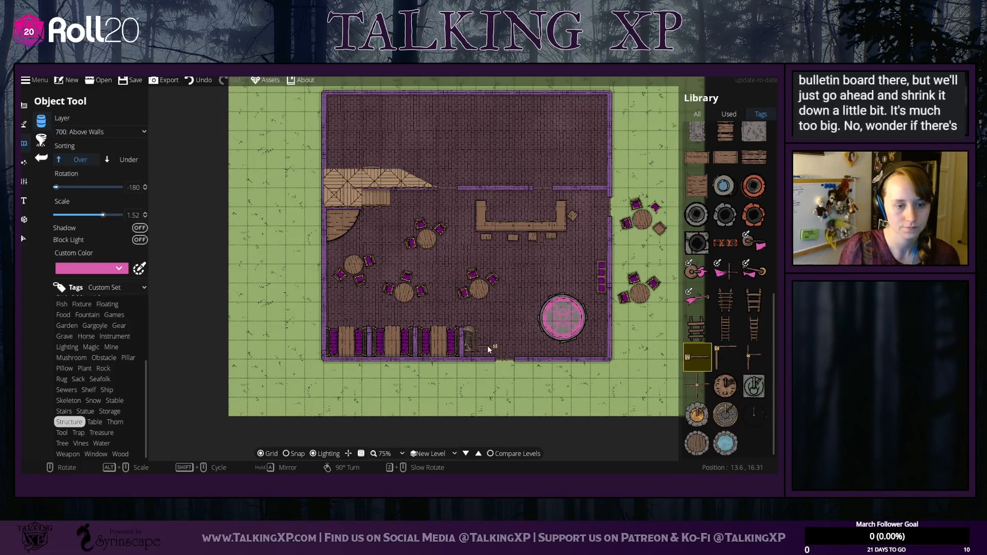
scroll(488, 348, "up", 7)
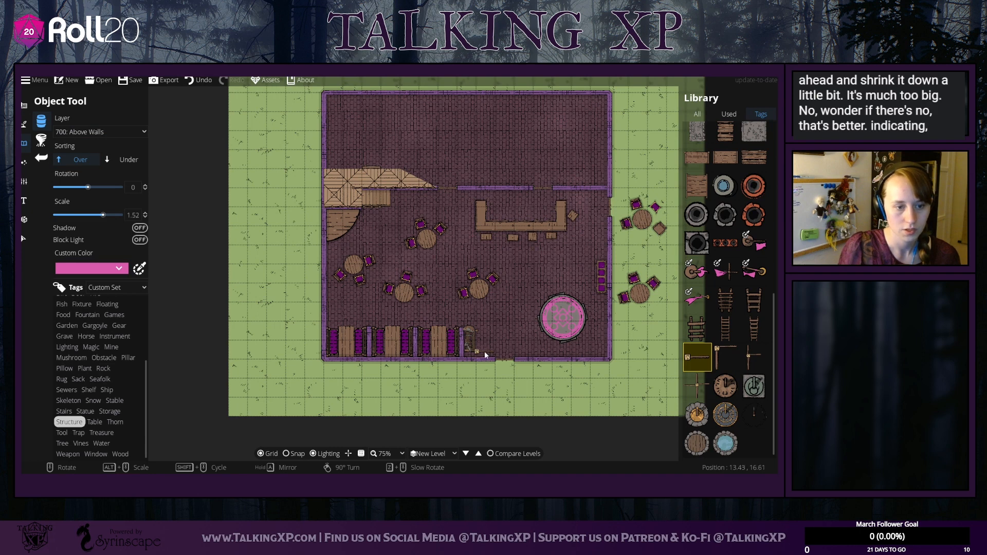
left_click(128, 133)
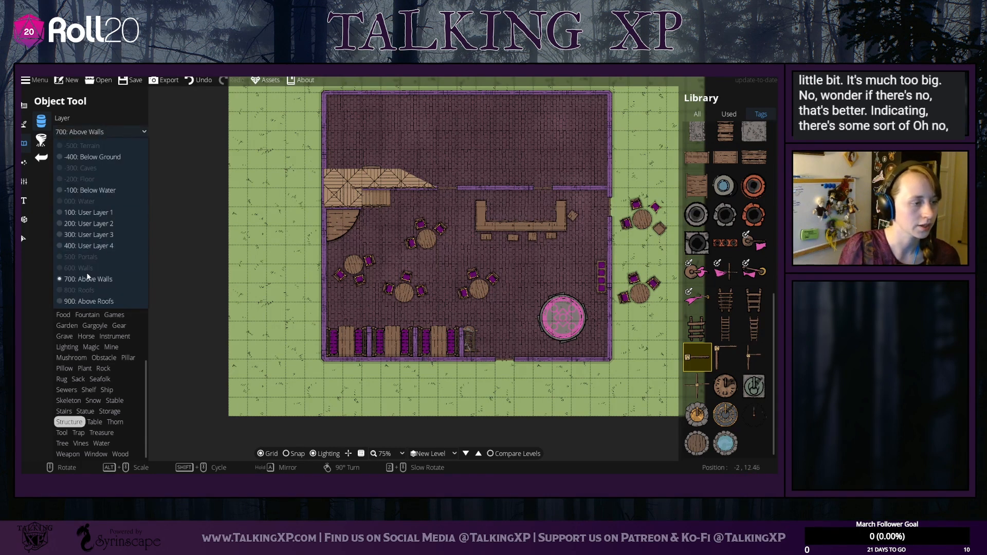
left_click(79, 246)
left_click(119, 136)
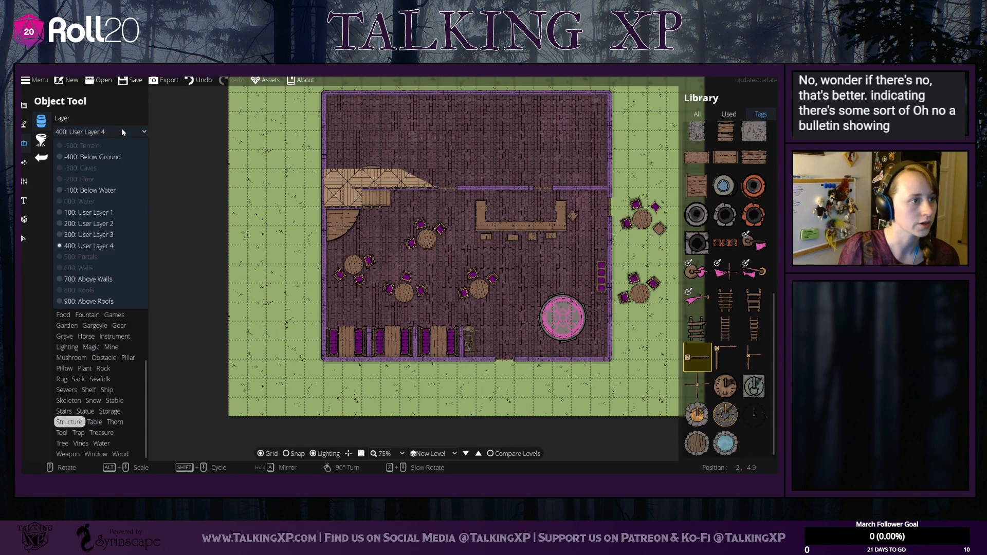
left_click(486, 359)
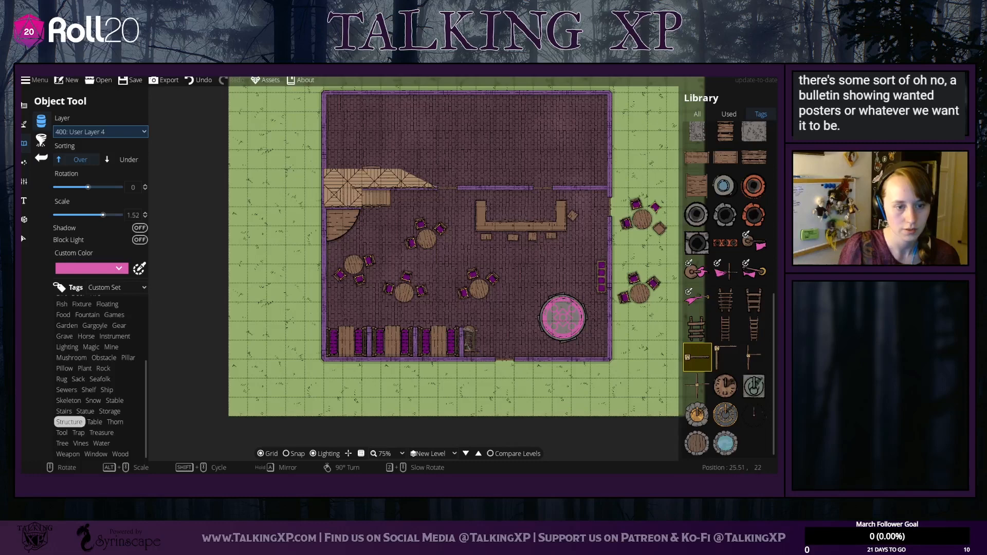
left_click(485, 358)
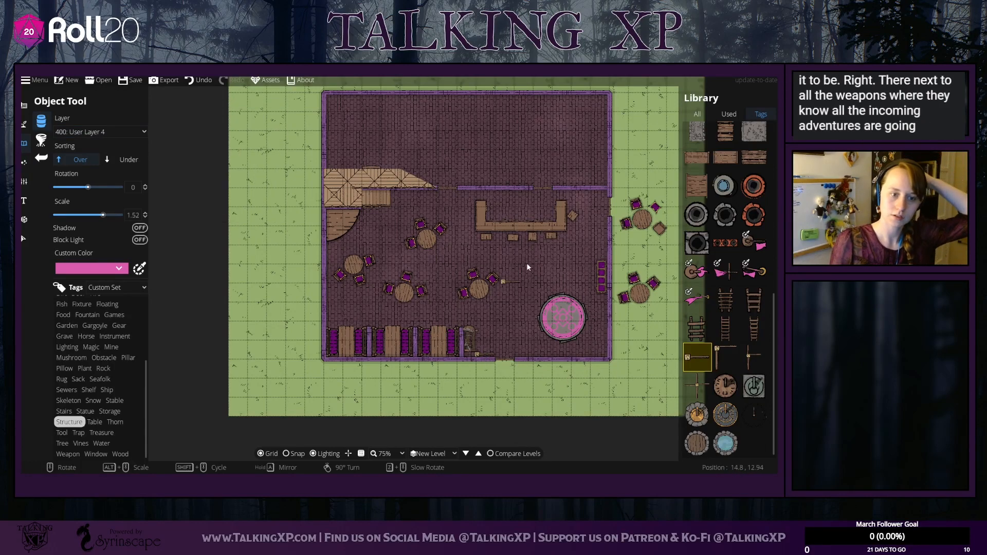
Step: Search the whole library for "desk"
left_click(698, 114)
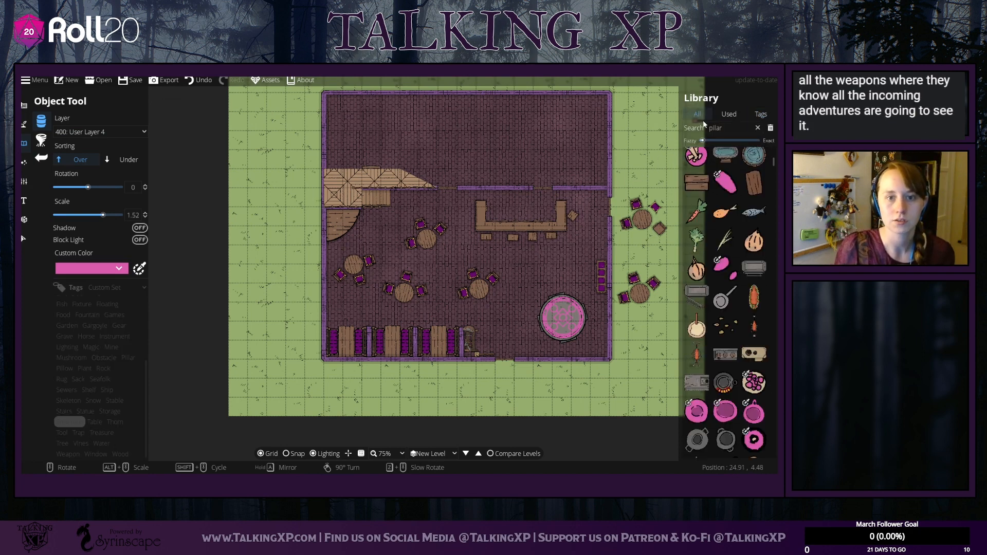
type("pilar")
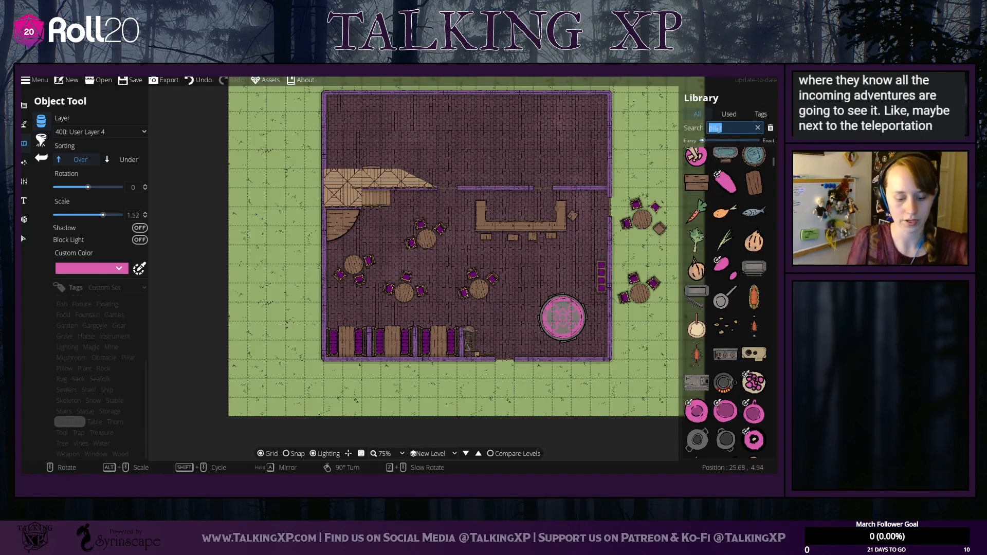
type("de")
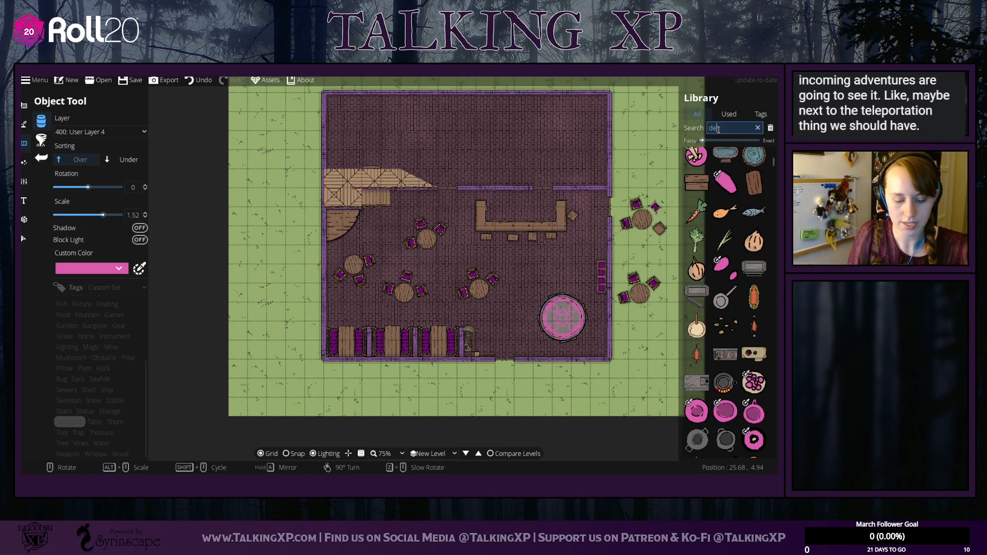
type("sk")
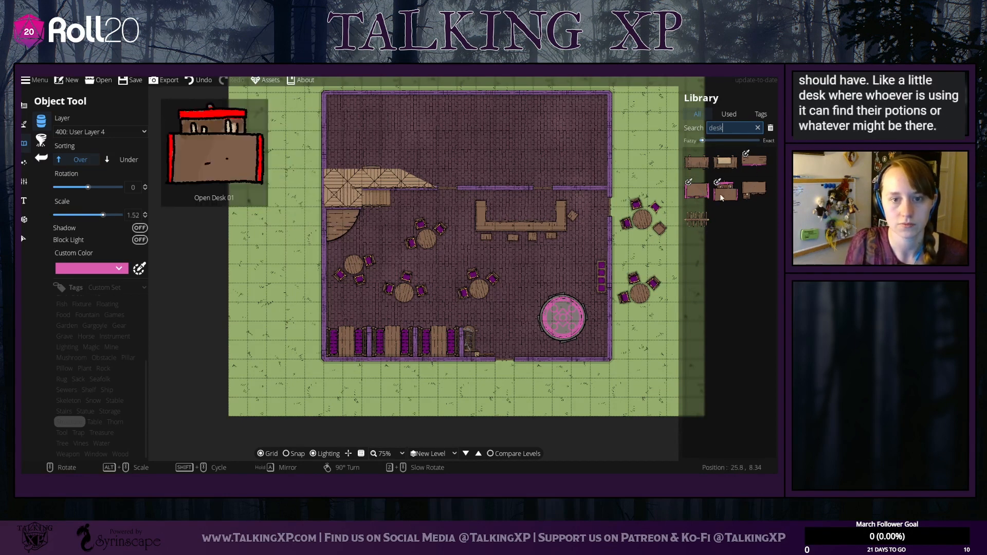
left_click(749, 164)
left_click(725, 192)
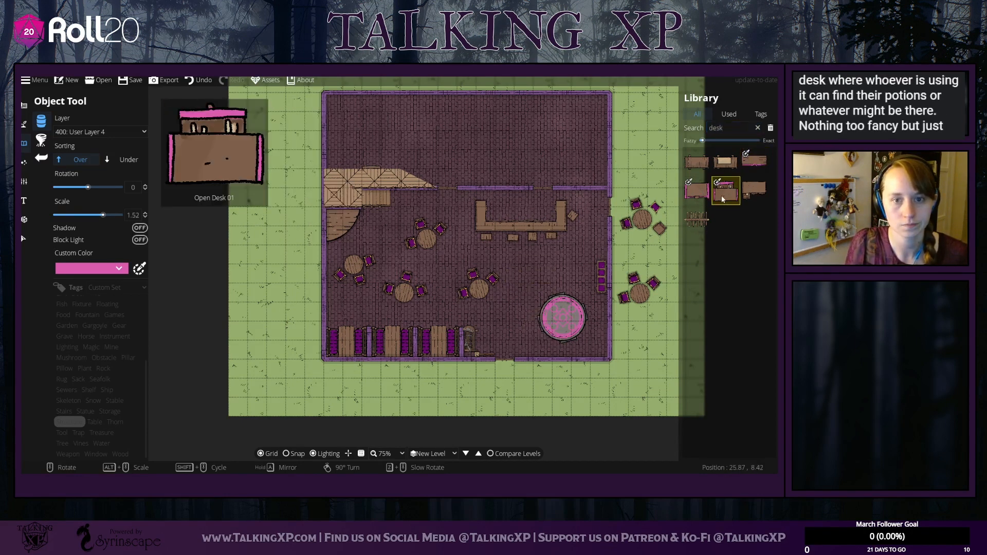
left_click(697, 192)
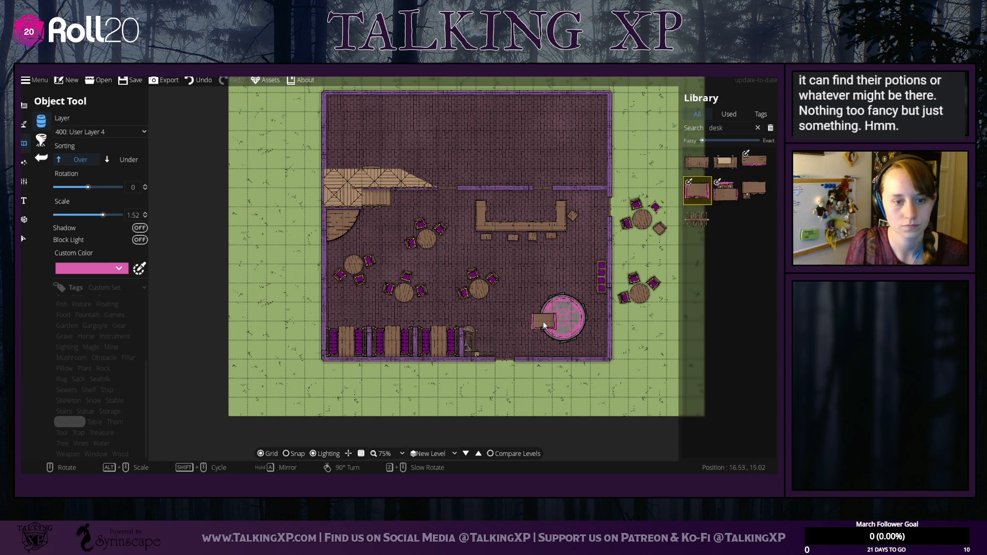
scroll(537, 339, "up", 1)
scroll(537, 339, "up", 10)
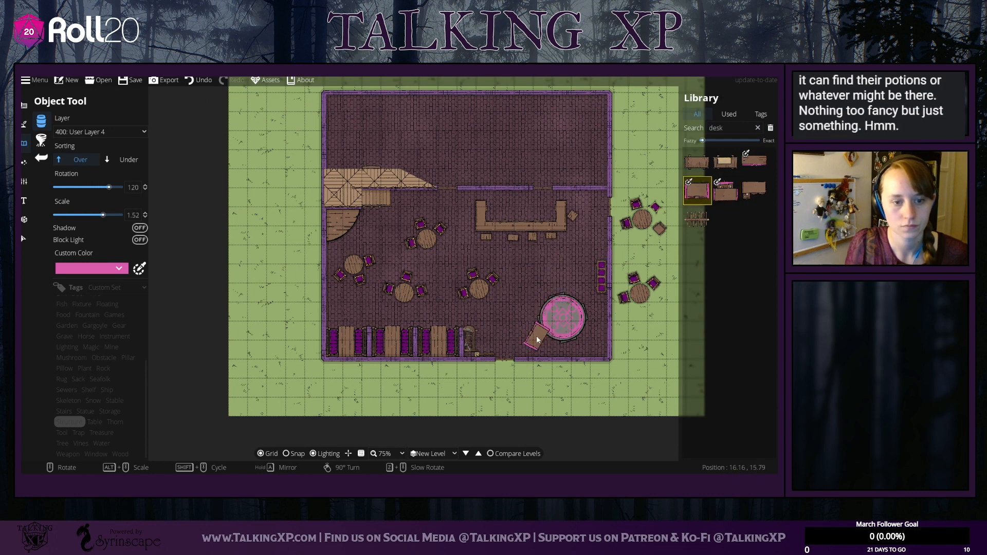
Step: Choose the Open Desk 01 asset and change its custom color to a deep purple
left_click(716, 191)
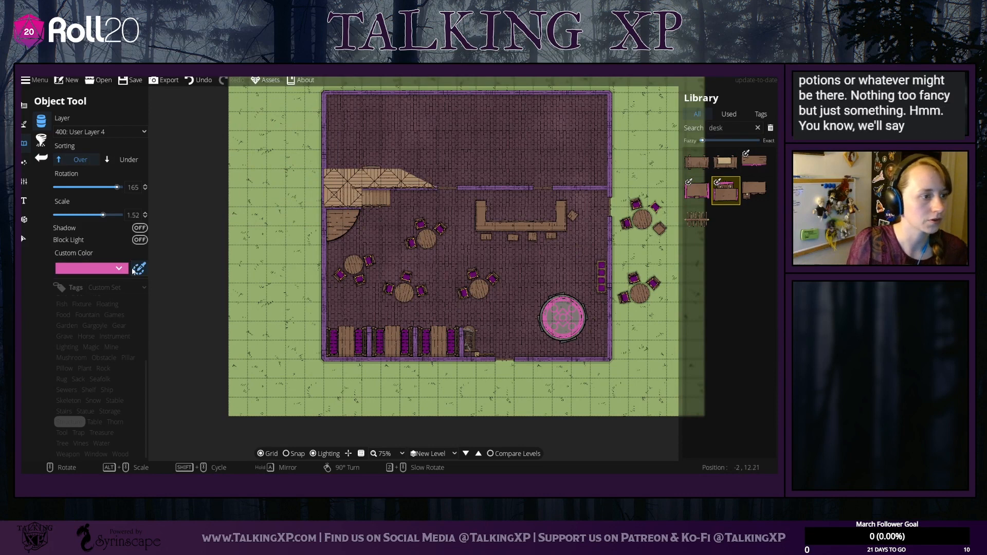
left_click(119, 268)
left_click(169, 356)
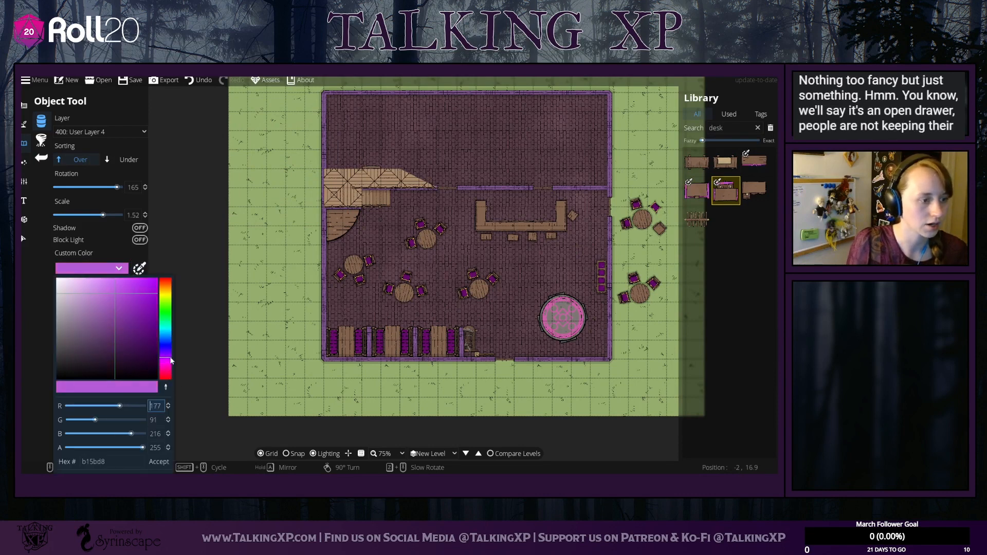
left_click_drag(145, 350, 154, 312)
left_click(165, 462)
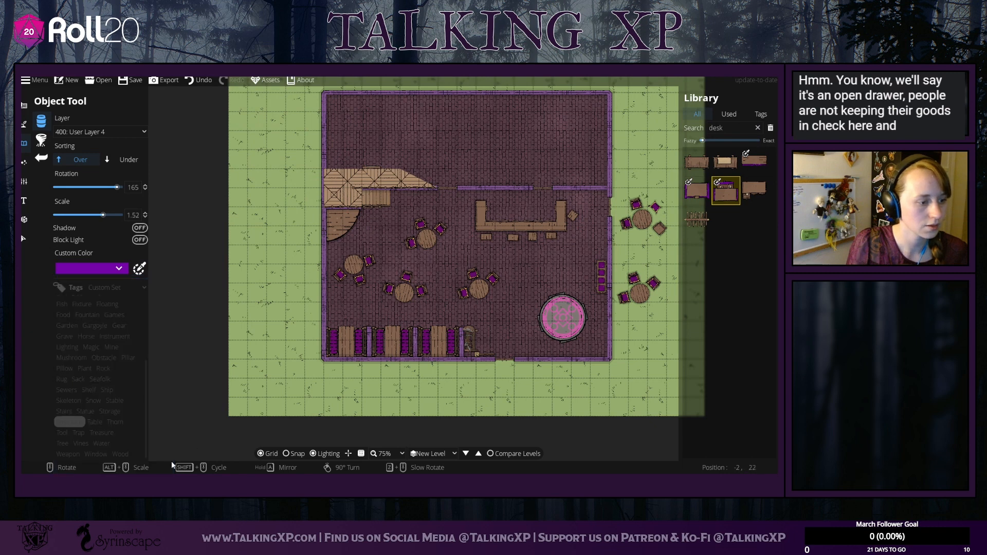
Step: Place the open desk in the tavern's southeast corner beside the teleportation circle, at rotation 0 and scale 1
scroll(534, 354, "down", 11)
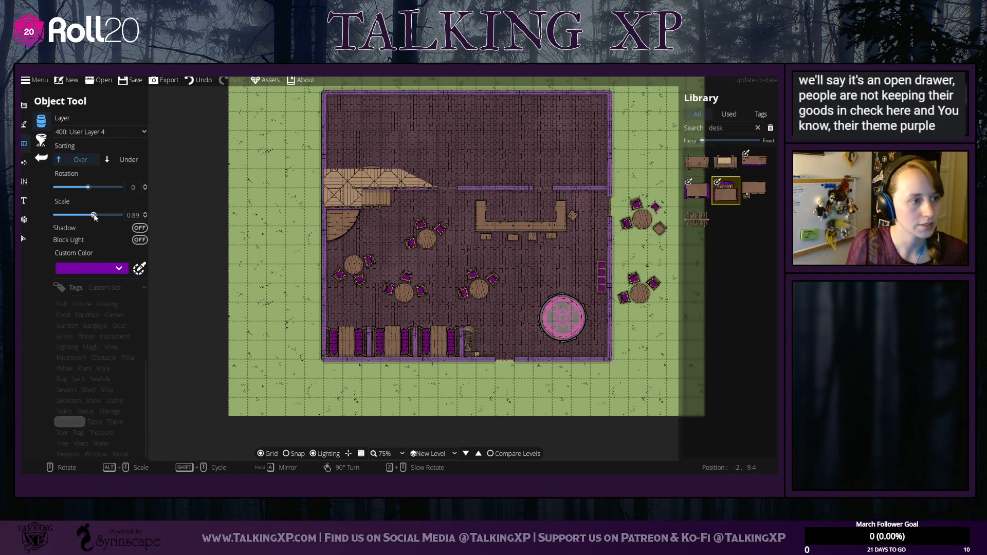
left_click_drag(94, 217, 96, 217)
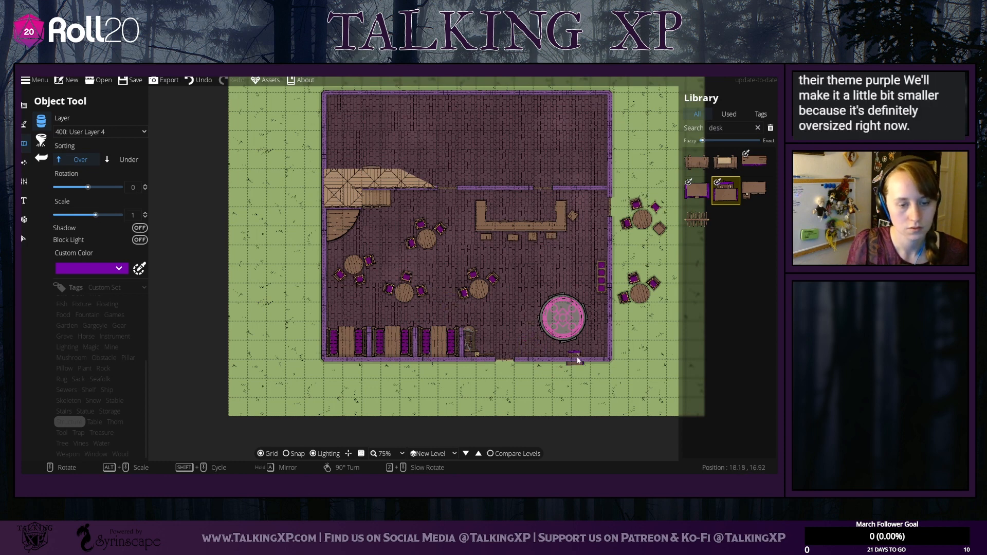
scroll(598, 353, "up", 3)
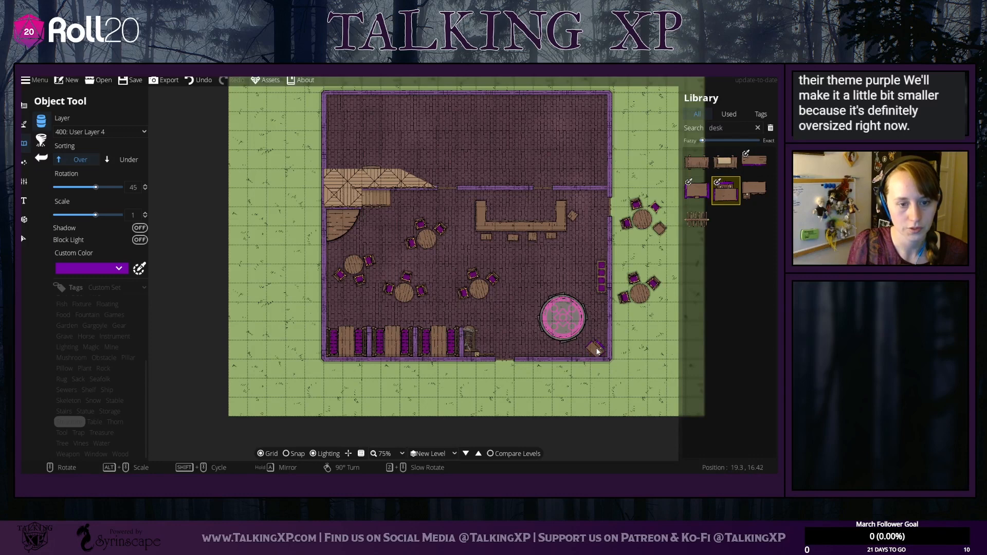
scroll(599, 352, "down", 6)
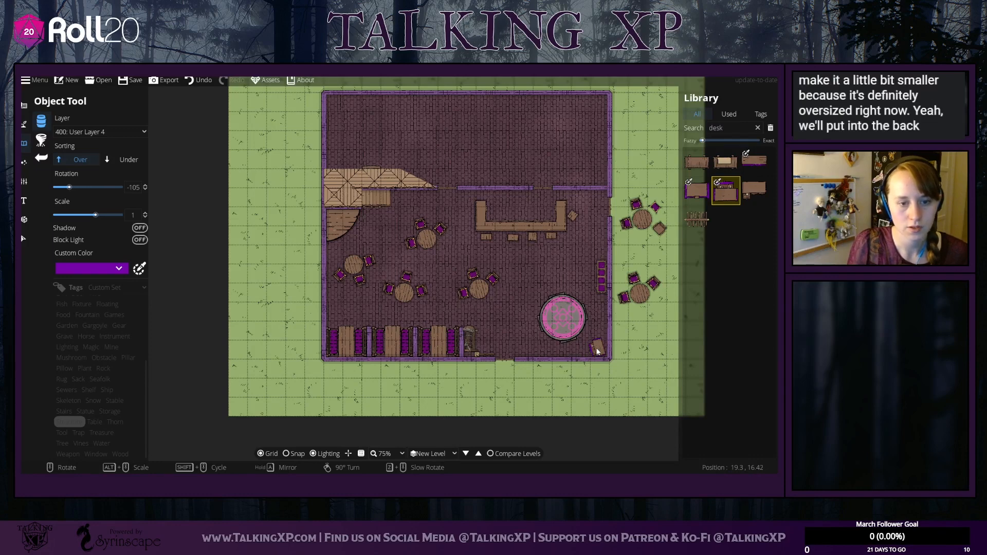
scroll(597, 350, "up", 7)
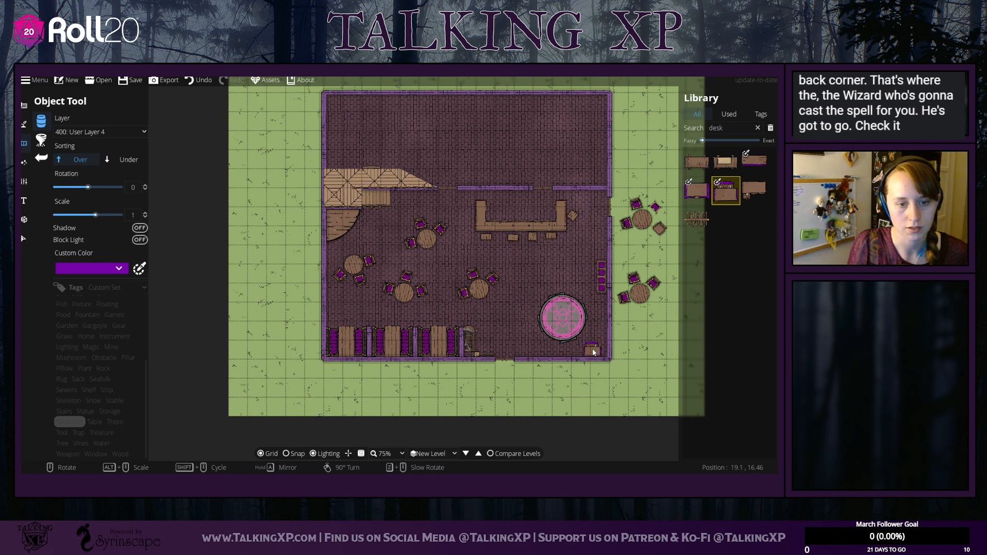
left_click(594, 354)
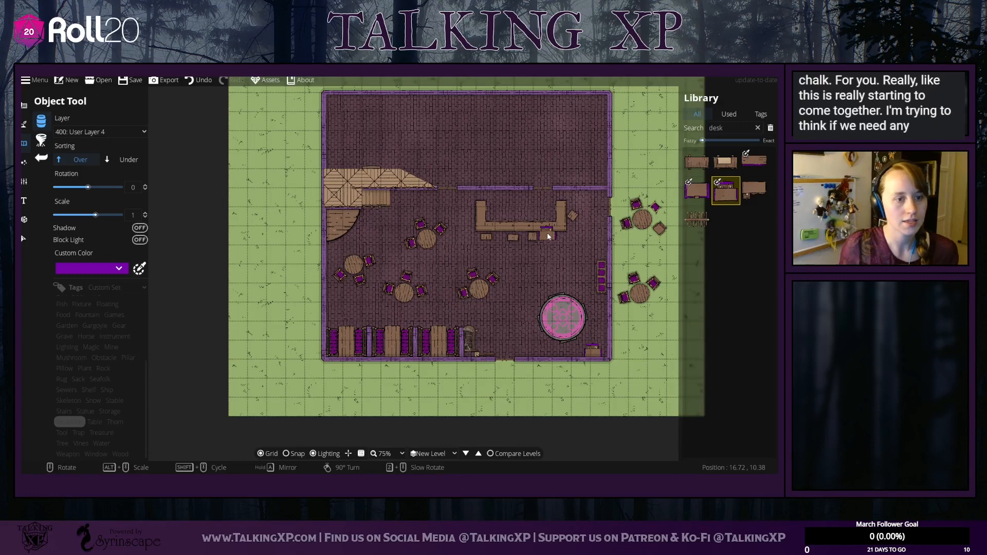
Step: Delete the spare tables and chairs standing on the grass outside the east wall
left_click(24, 239)
left_click_drag(625, 172, 694, 357)
key("Delete")
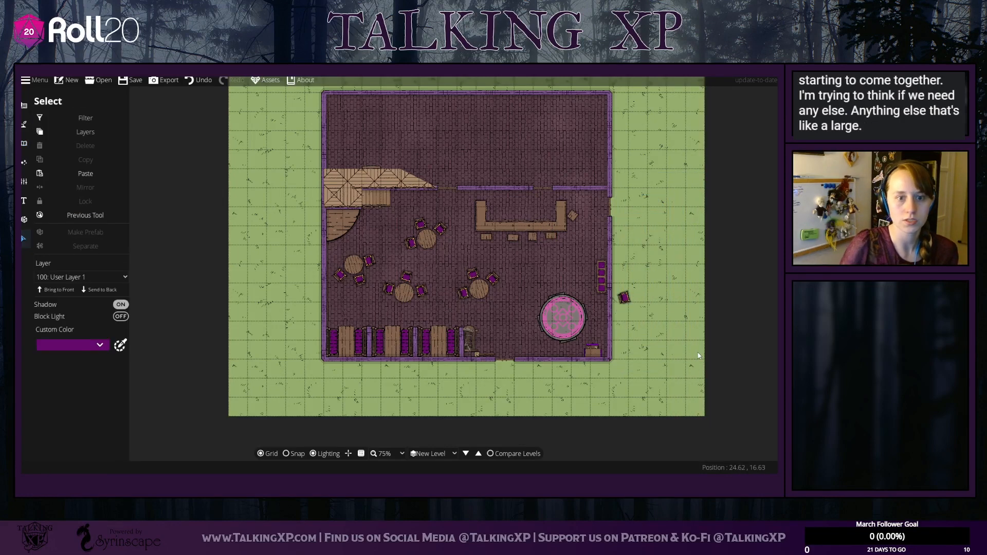
mouse_move(628, 269)
left_mouse_down()
mouse_move(648, 329)
mouse_move(620, 259)
left_mouse_up()
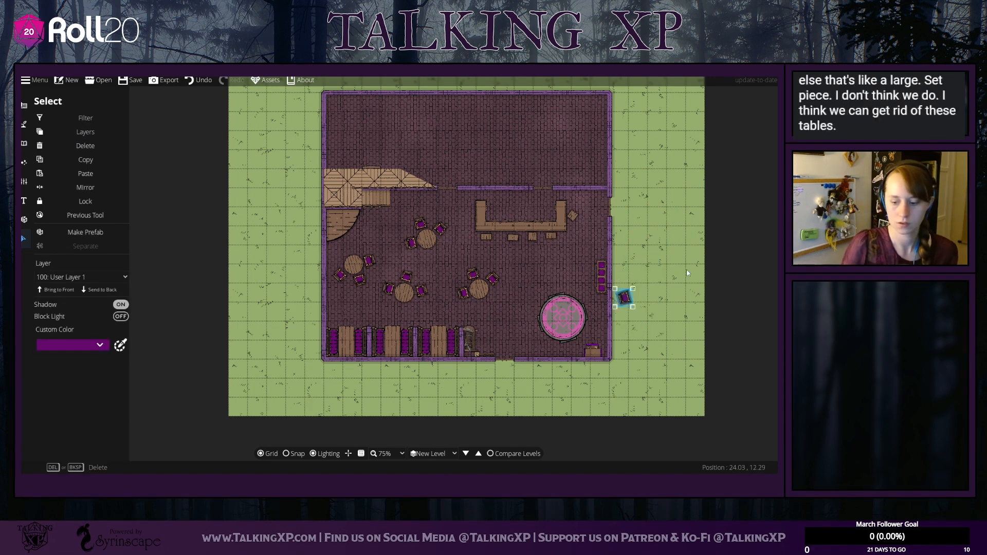
key("Delete")
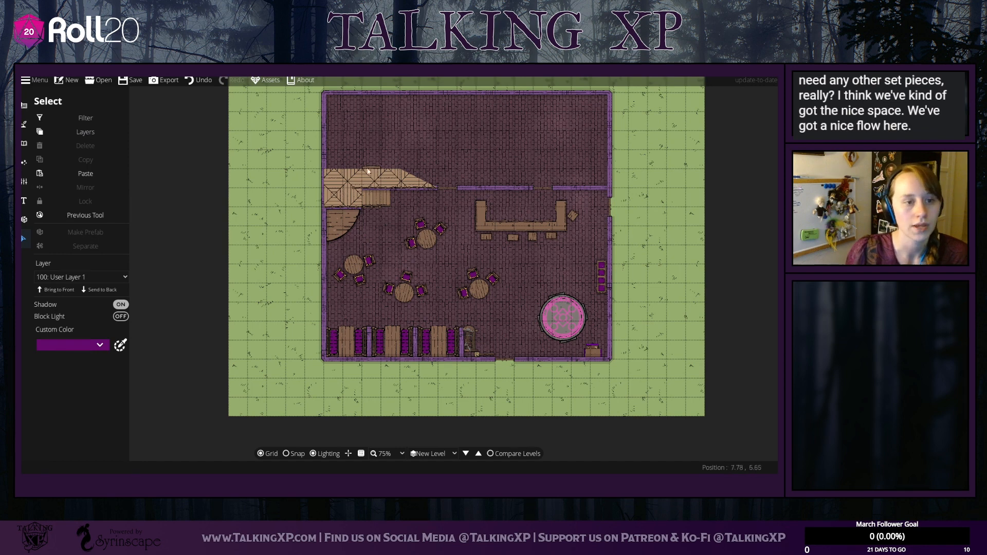
Step: Browse the Object Tool's tagged assets, including Food, Crime and Crate, for kitchen furnishings
left_click(23, 144)
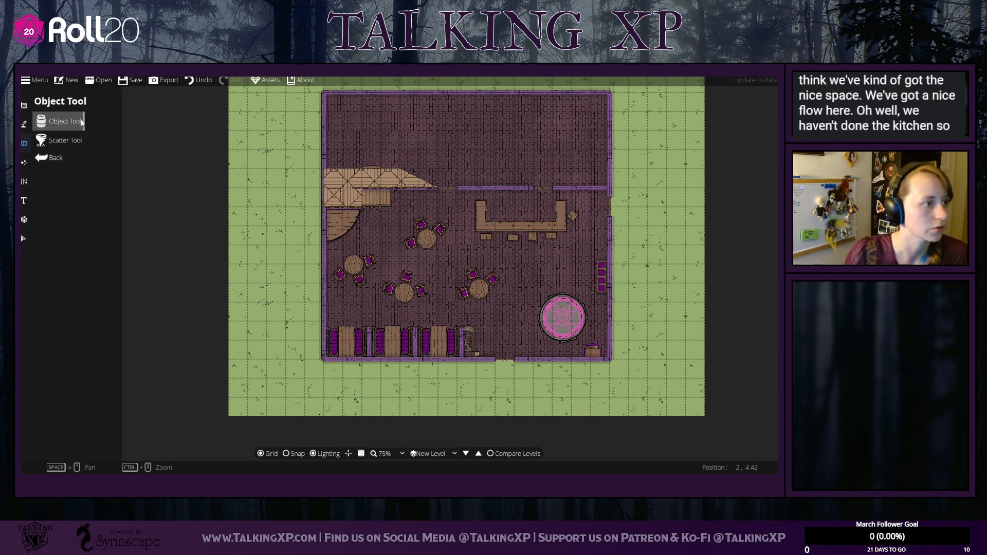
left_click(81, 122)
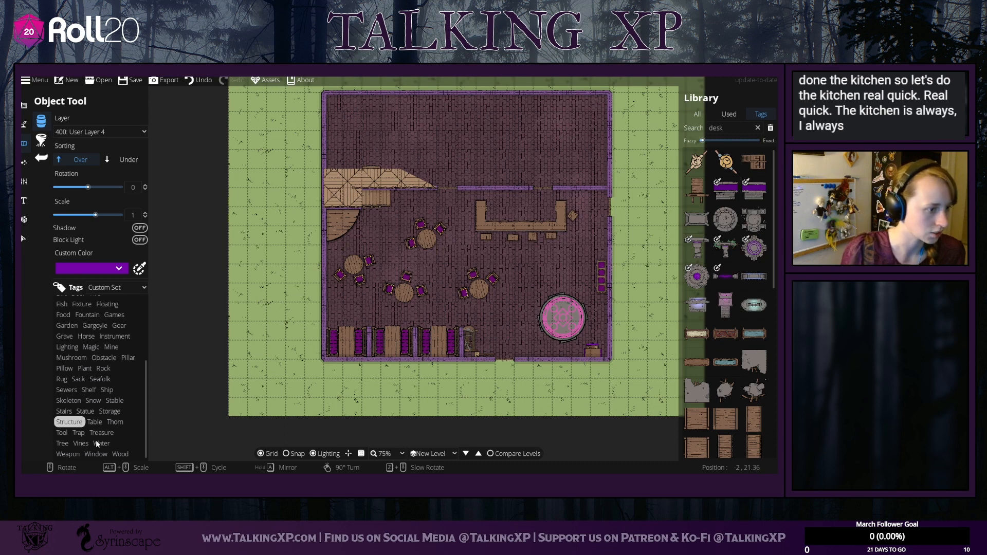
scroll(96, 438, "up", 1)
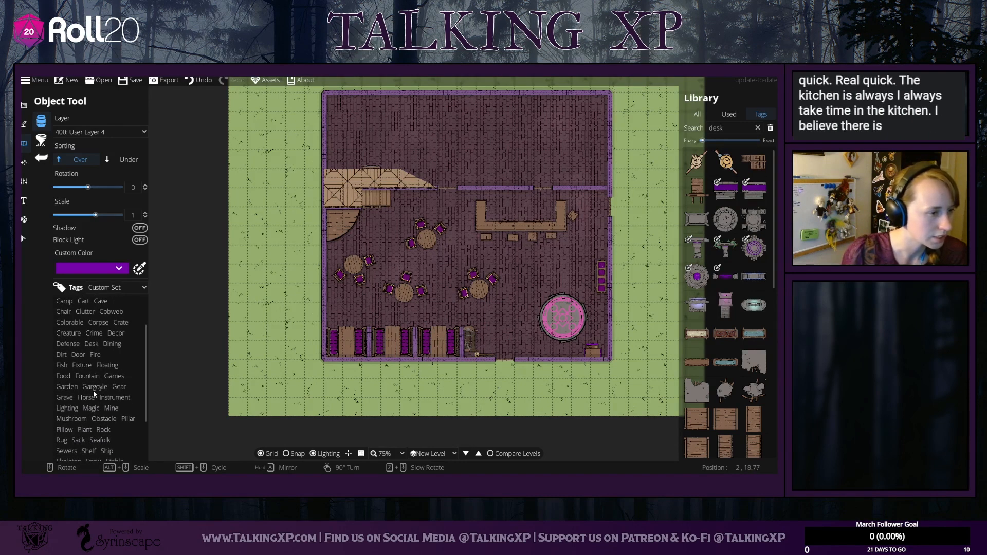
scroll(96, 363, "down", 3)
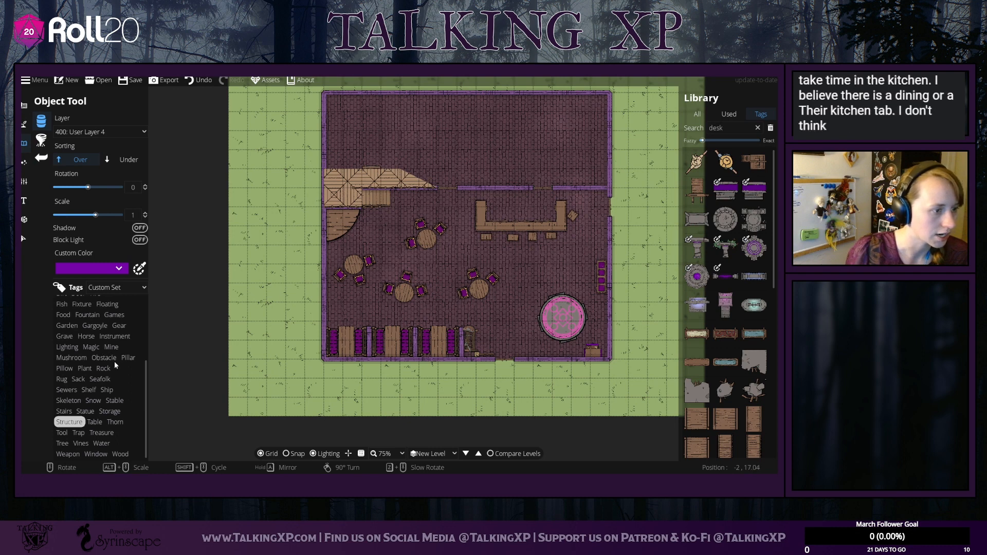
scroll(122, 387, "up", 1)
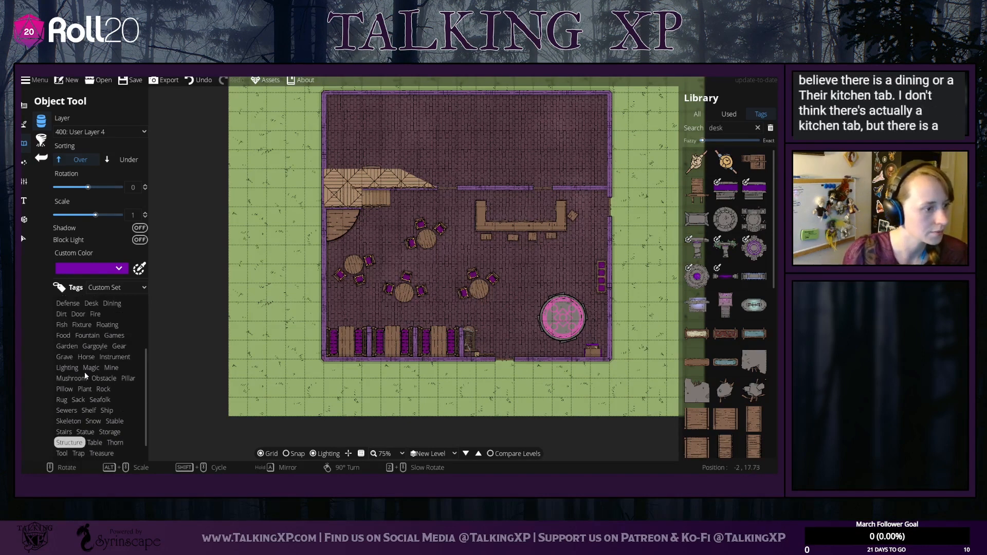
scroll(74, 364, "up", 1)
left_click(64, 356)
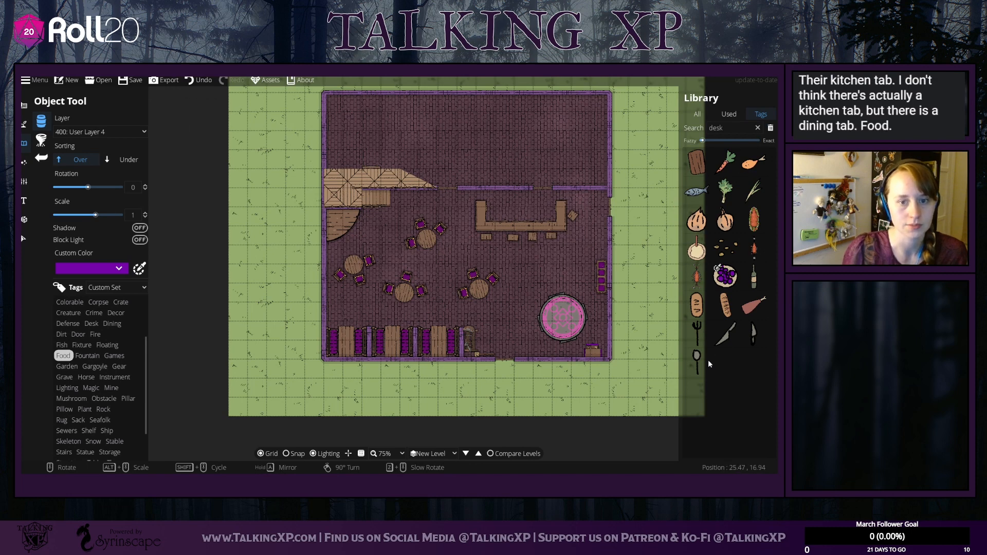
scroll(103, 365, "up", 1)
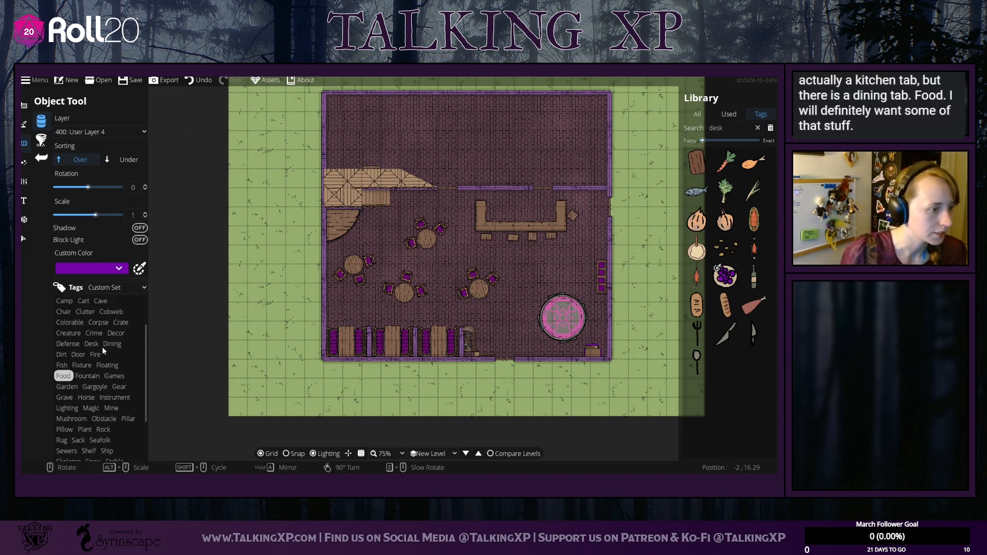
left_click(91, 344)
left_click(68, 344)
left_click(68, 334)
left_click(94, 334)
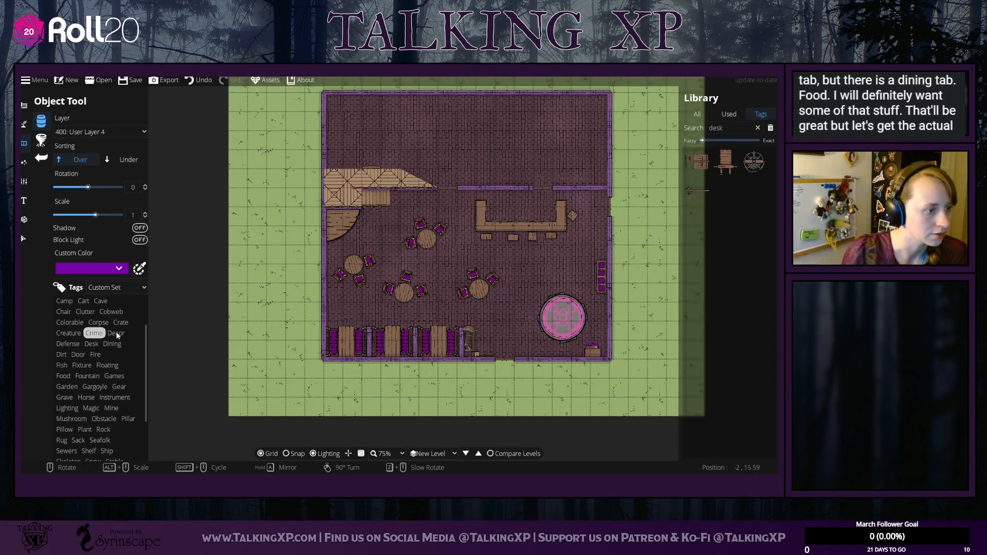
left_click(116, 334)
left_click(121, 323)
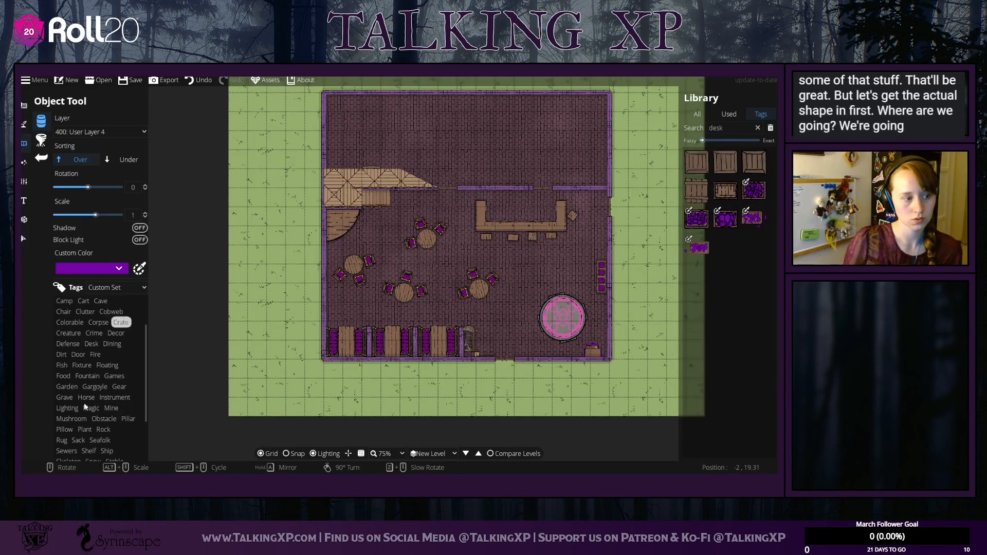
Step: Filter the library to the Table tag and try a plain wooden table in the north room, rotated to 90
scroll(87, 422, "down", 3)
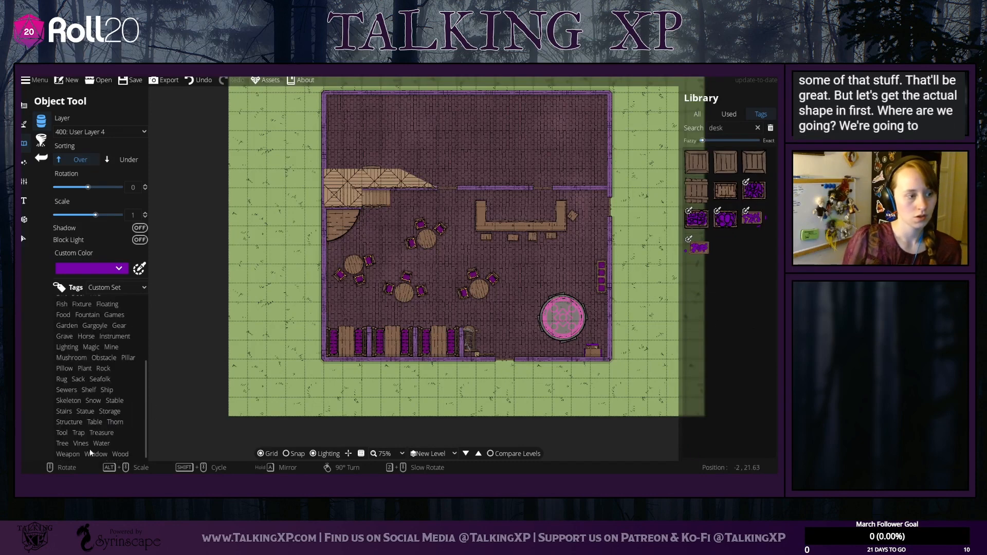
left_click(72, 423)
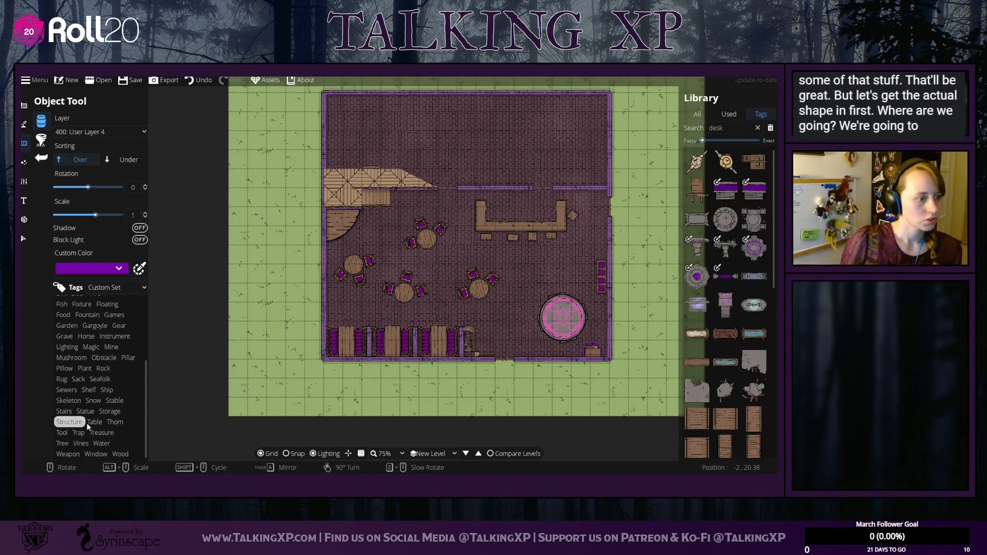
left_click(94, 424)
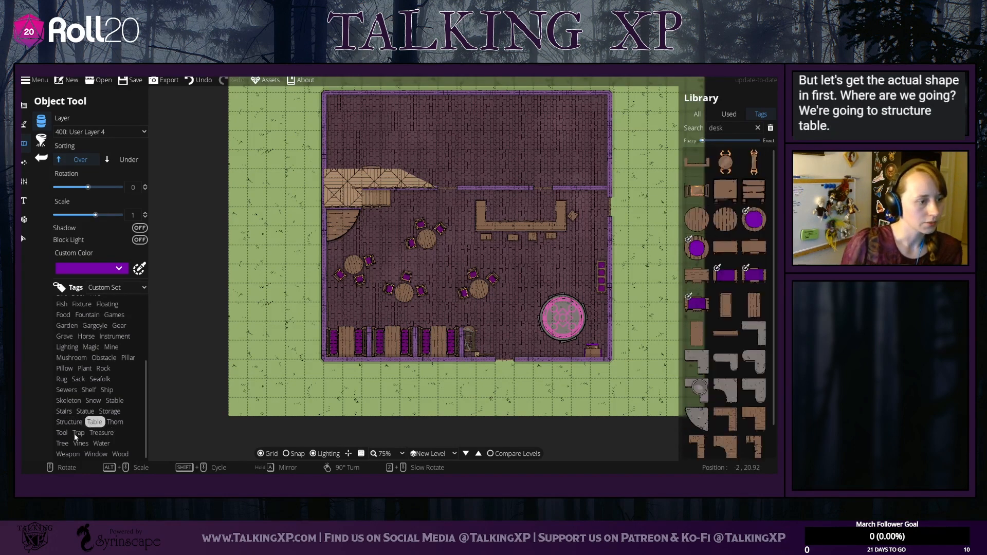
scroll(735, 391, "down", 1)
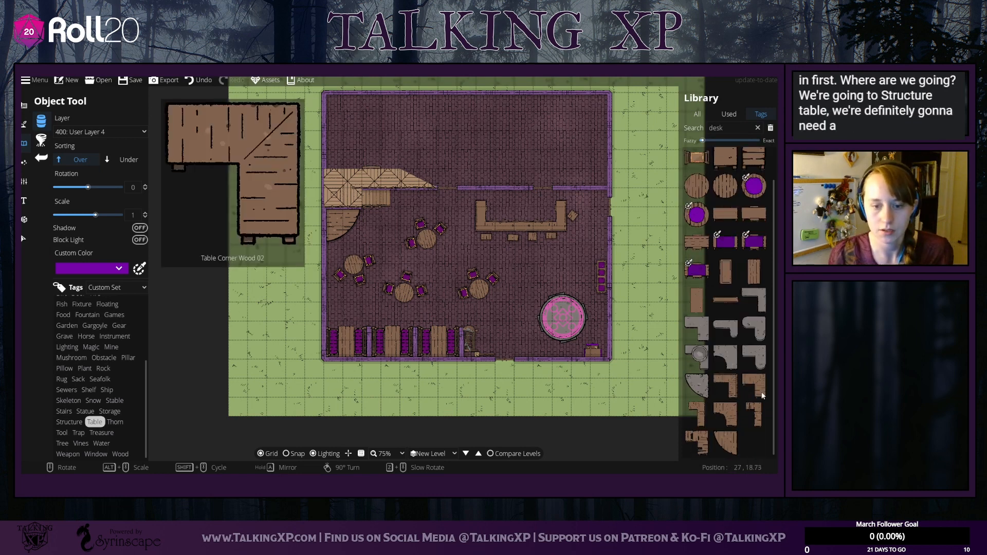
left_click(735, 391)
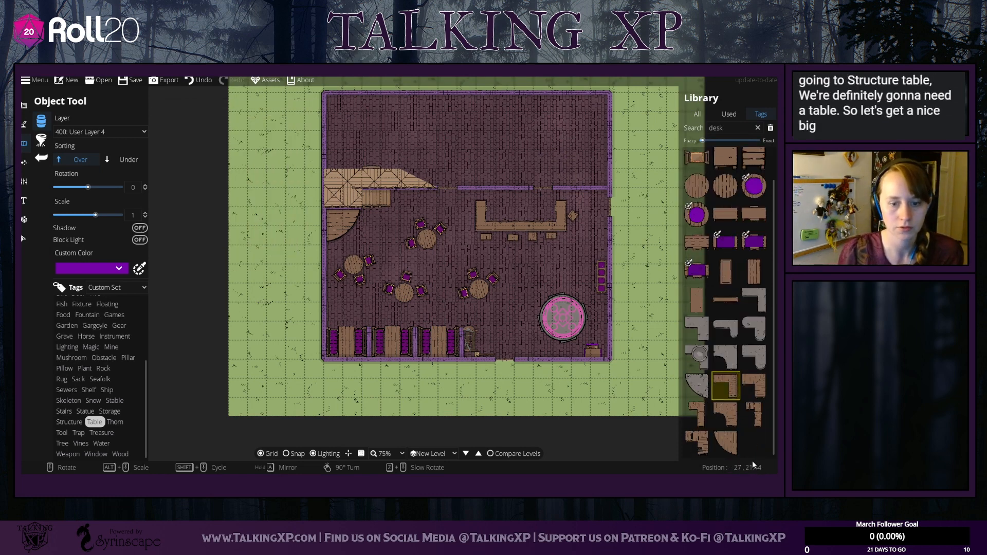
scroll(723, 381, "up", 1)
left_click(698, 333)
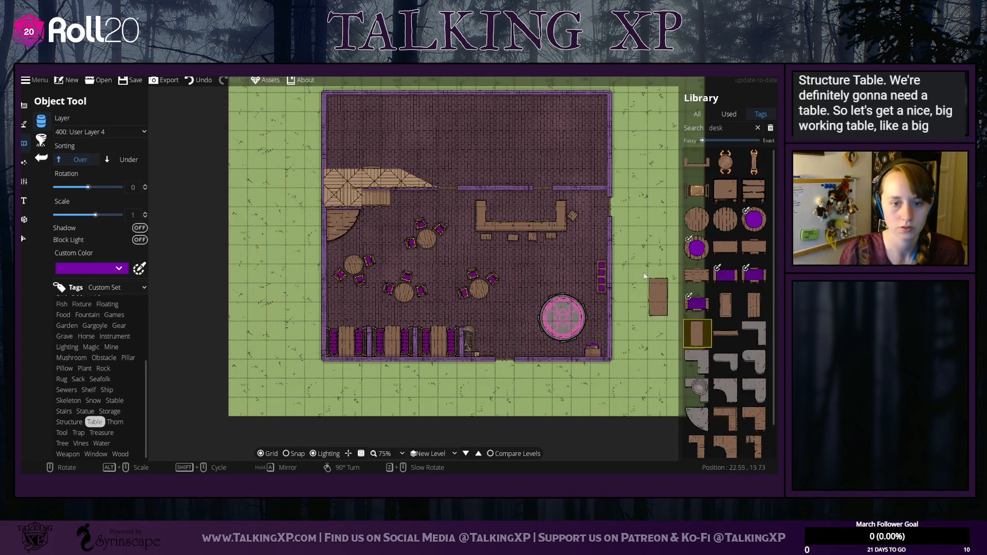
scroll(489, 149, "down", 4)
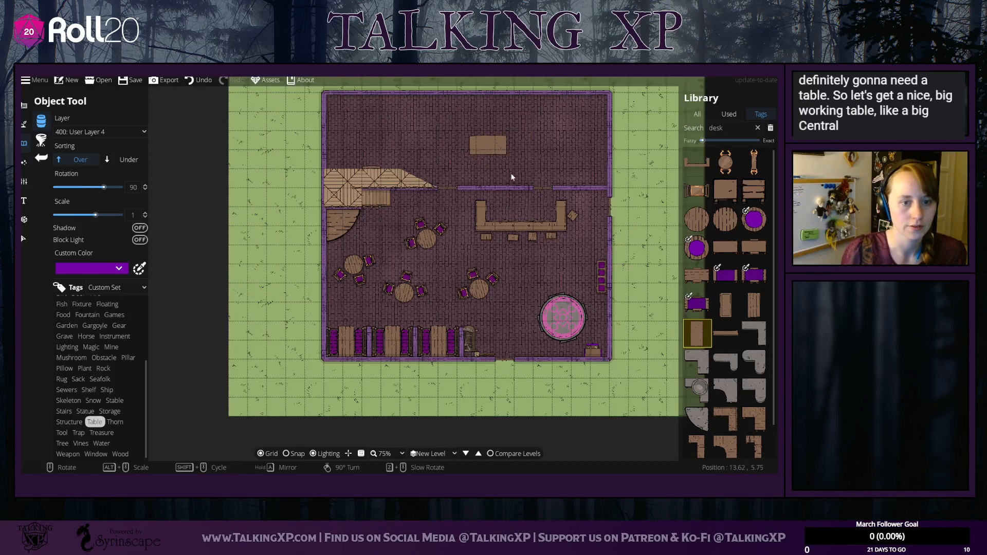
Step: Turn on Snap and place rough plank tables side by side in the middle of the north kitchen at rotation 90
left_click(755, 305)
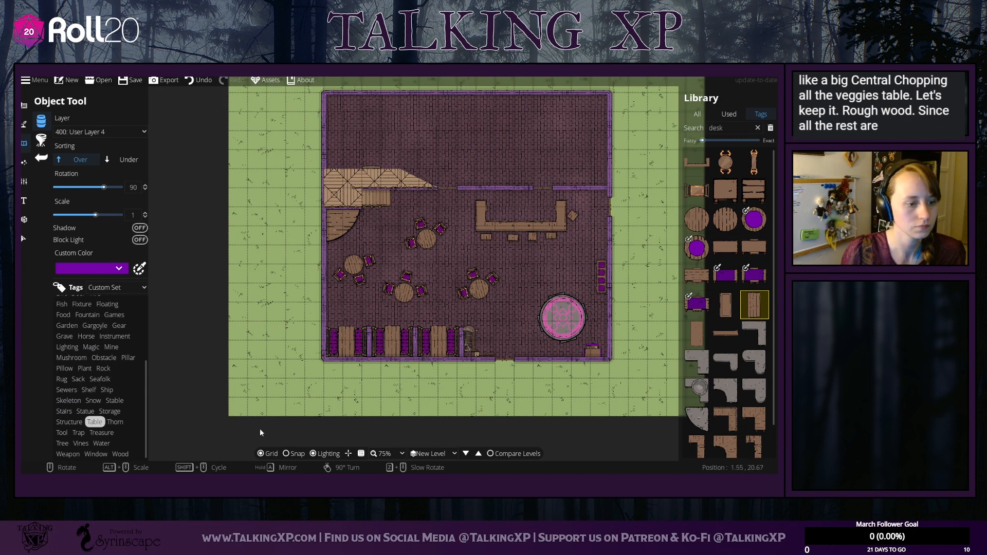
left_click(287, 454)
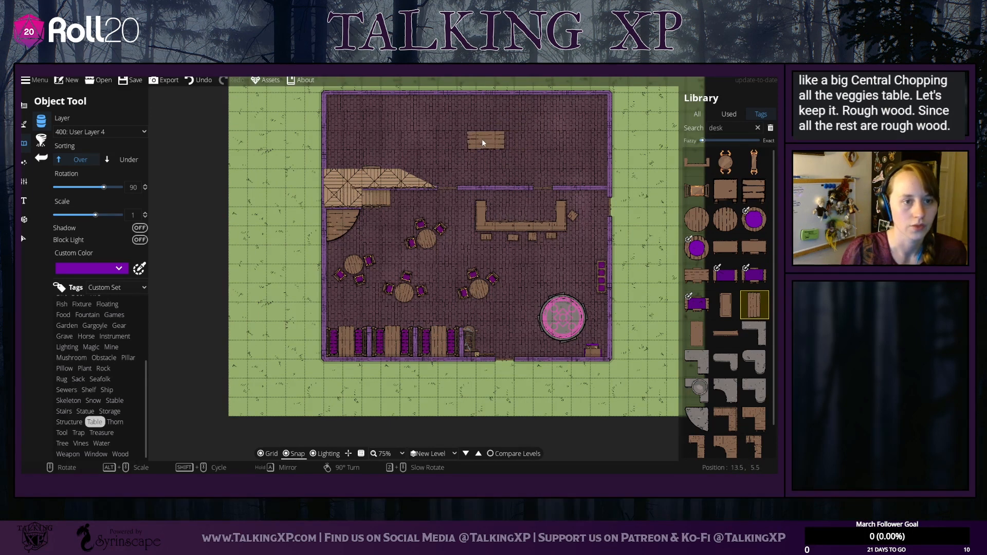
left_click(480, 142)
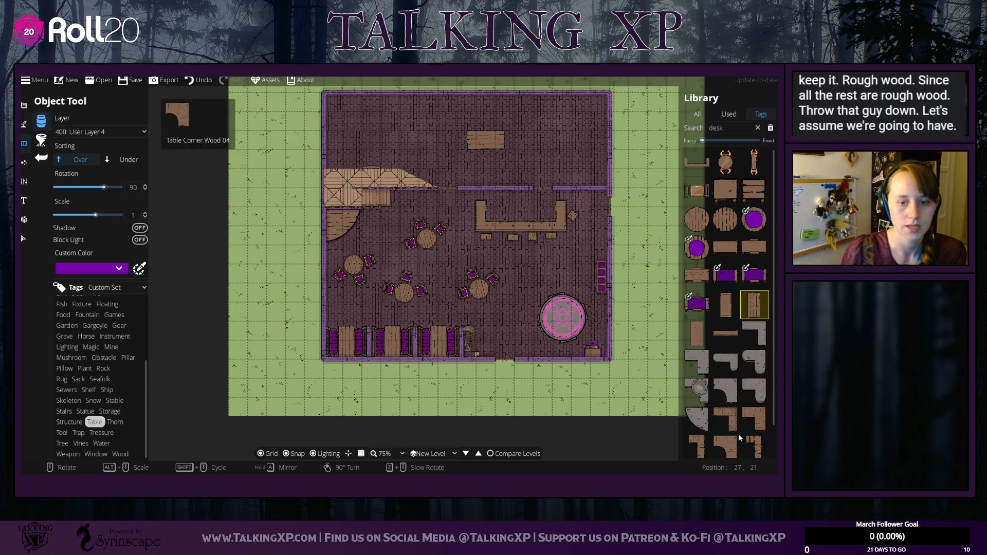
Step: Search the tagged library for "fire" and then "stove", and pick the long stone stove with a row of burners
left_click(726, 333)
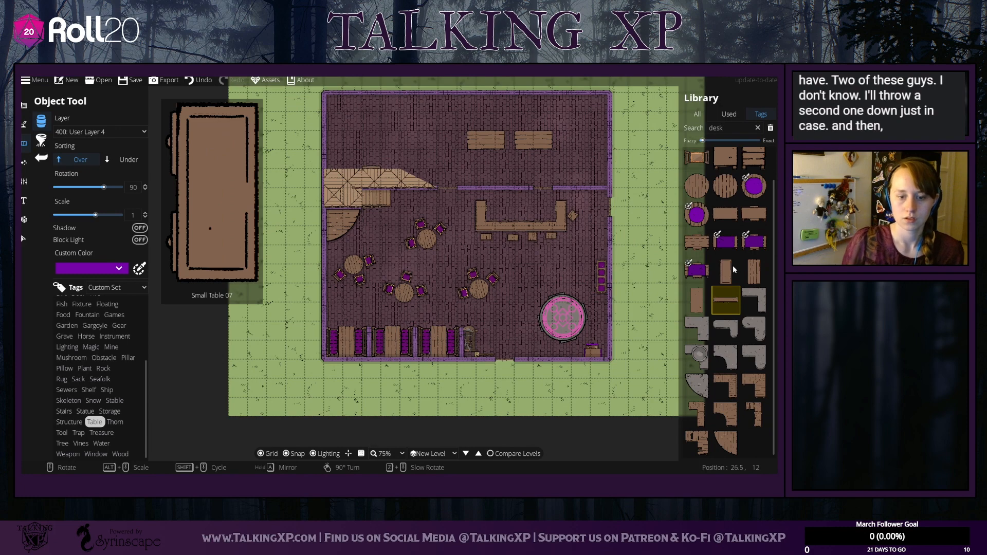
left_click(740, 130)
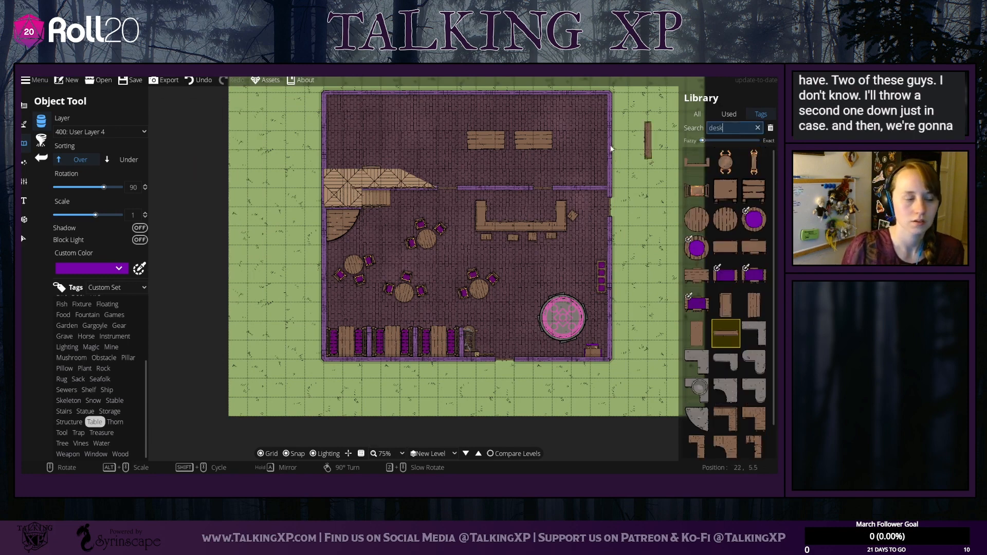
double_click(747, 130)
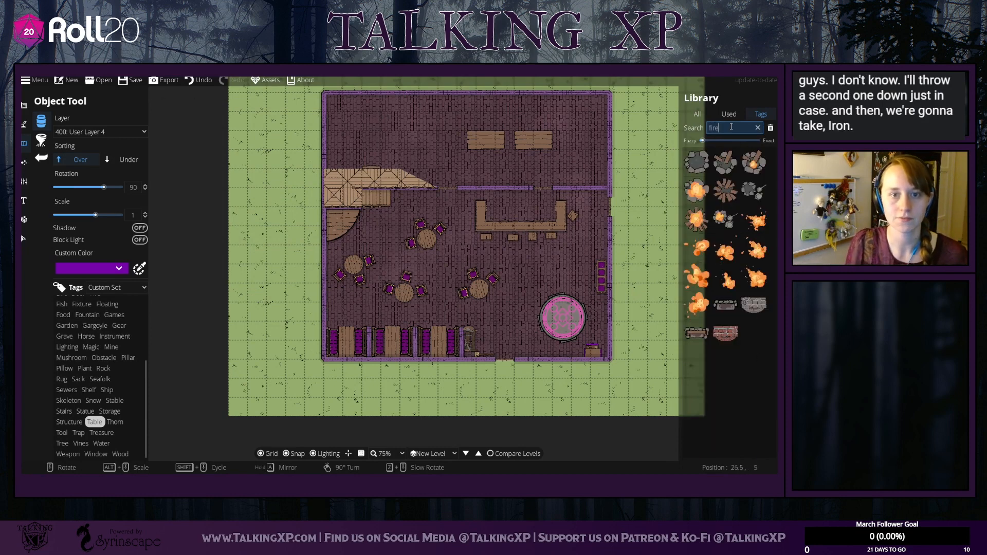
left_click_drag(735, 129, 660, 132)
type("stove")
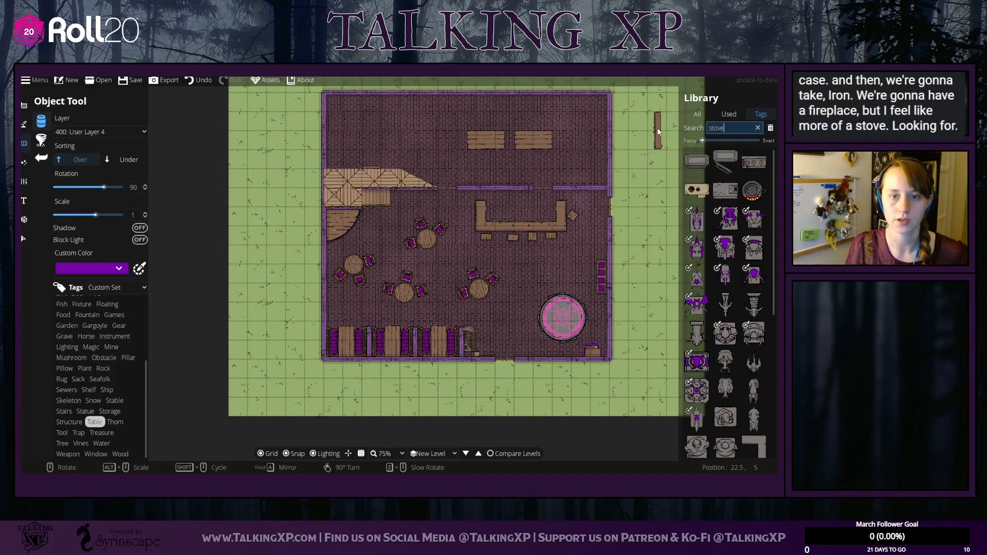
mouse_move(704, 195)
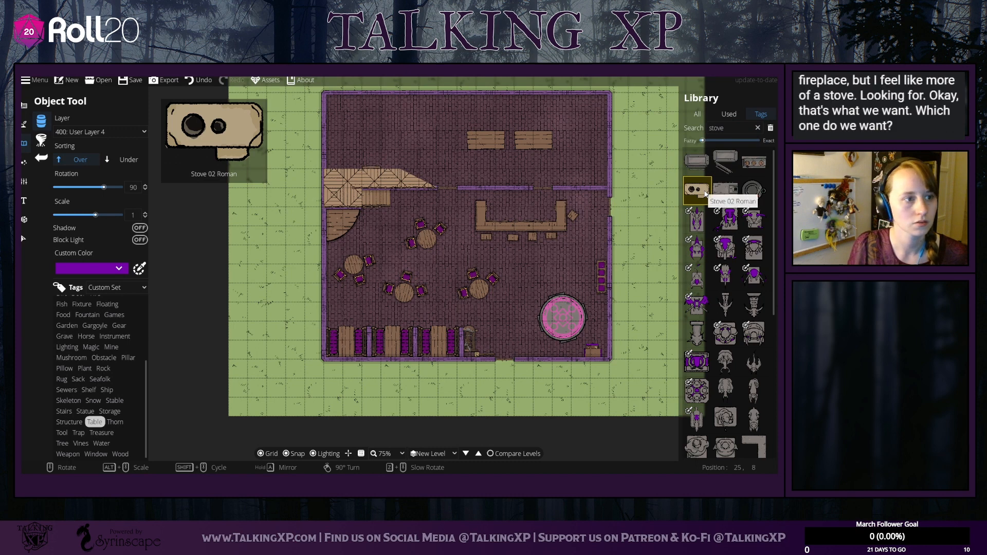
left_click(762, 162)
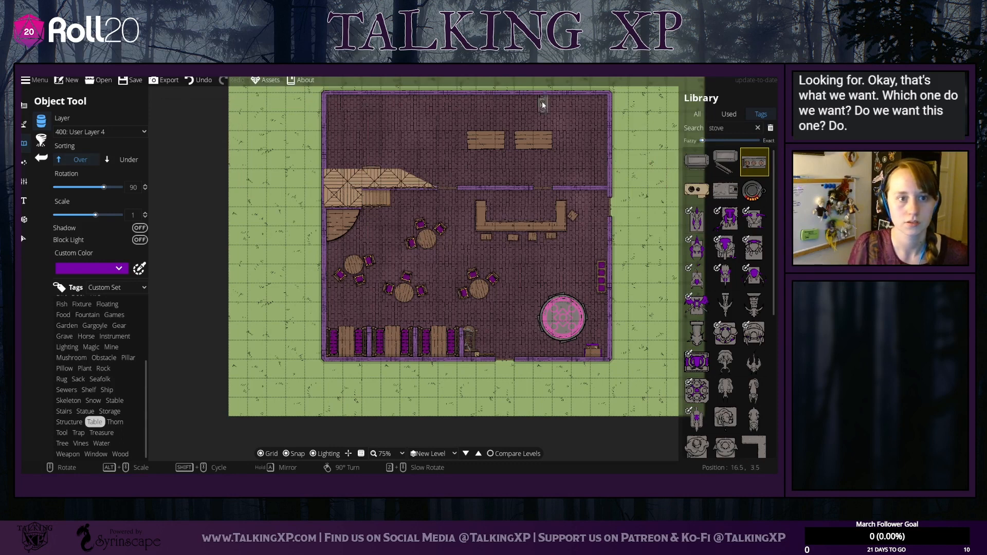
Step: Scale the stove to 1.5, rotate it to -180 and place it against the kitchen's south wall, behind the bar
scroll(560, 117, "down", 7)
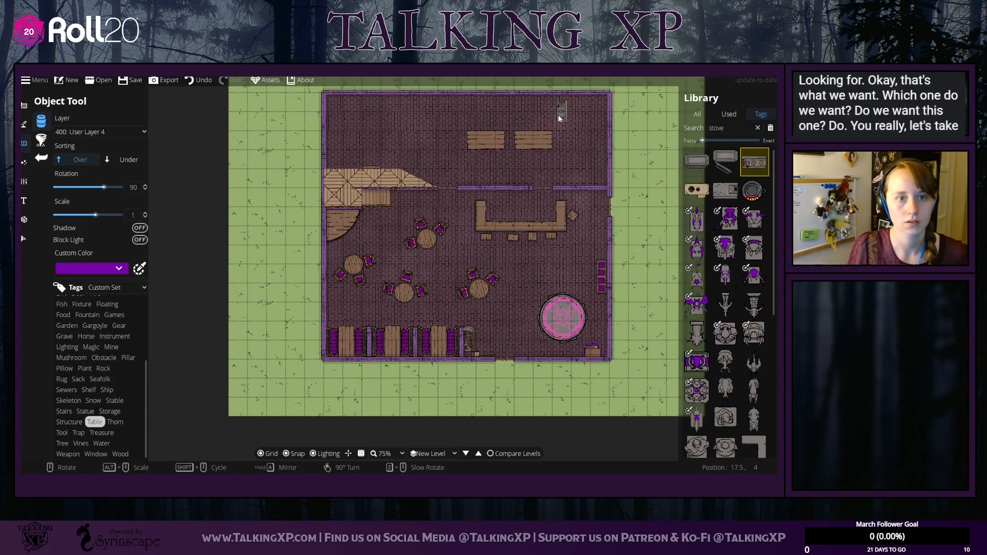
scroll(559, 117, "down", 1)
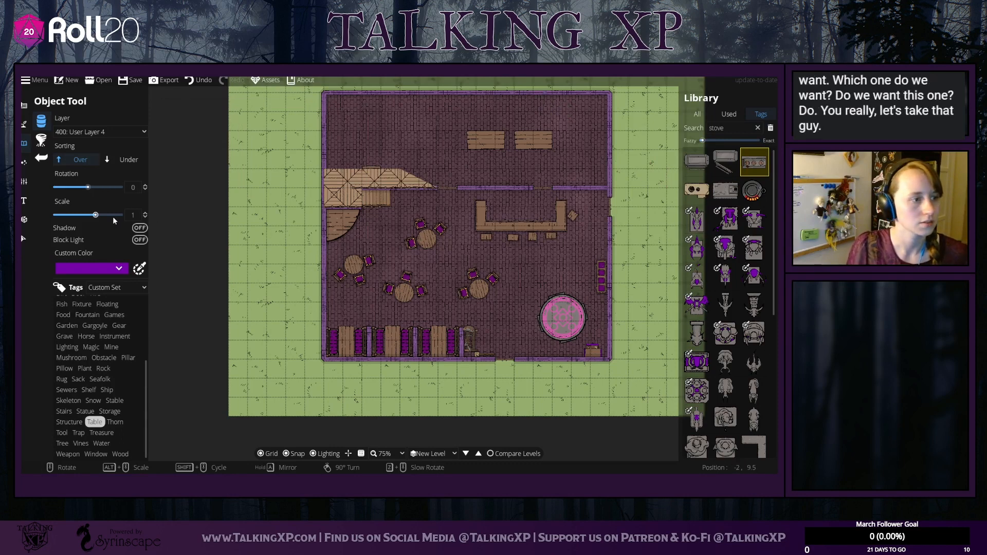
left_click(146, 214)
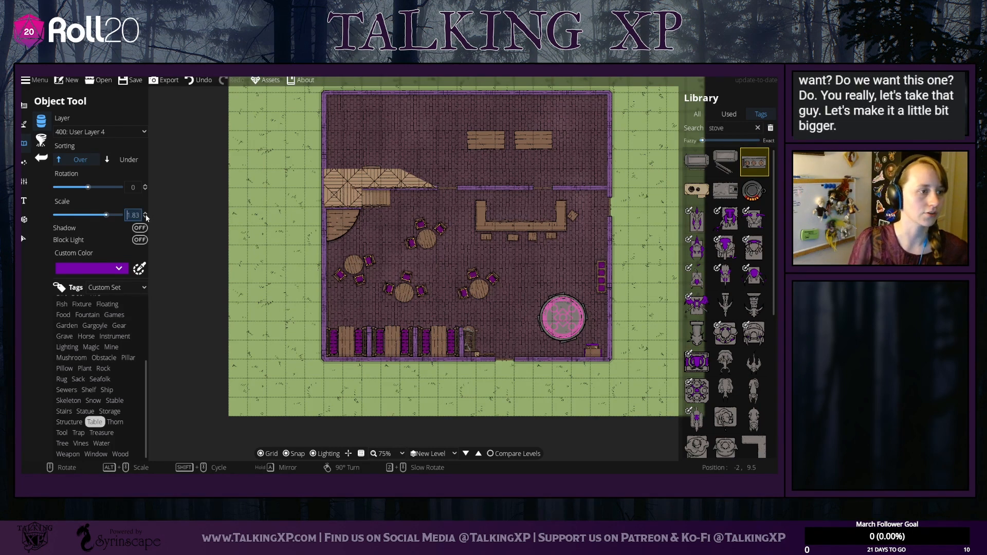
left_click(146, 214)
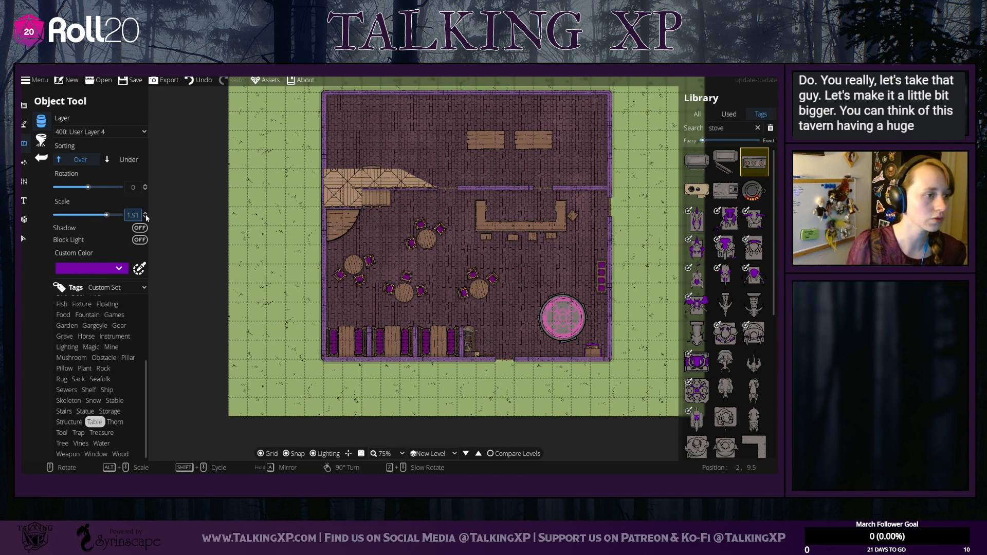
left_click(146, 215)
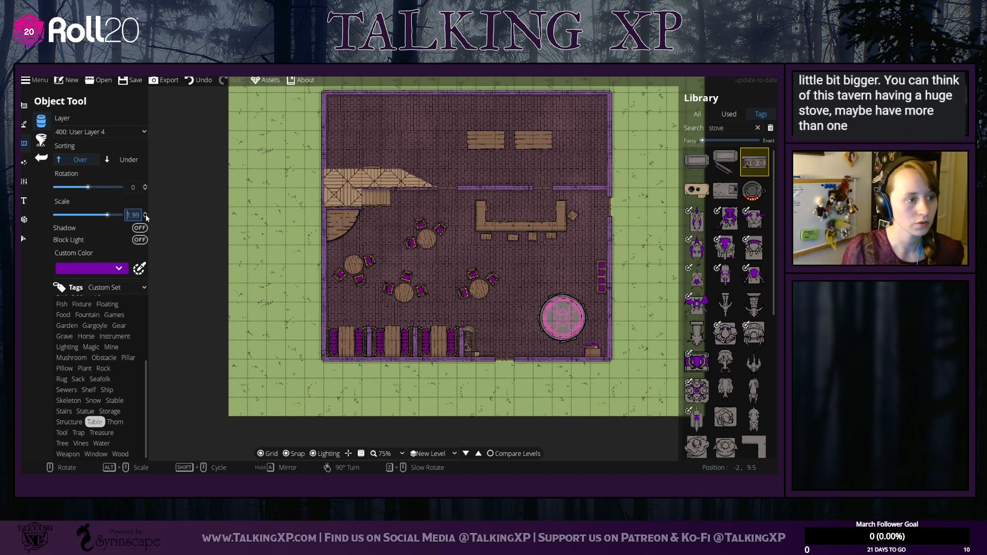
double_click(140, 215)
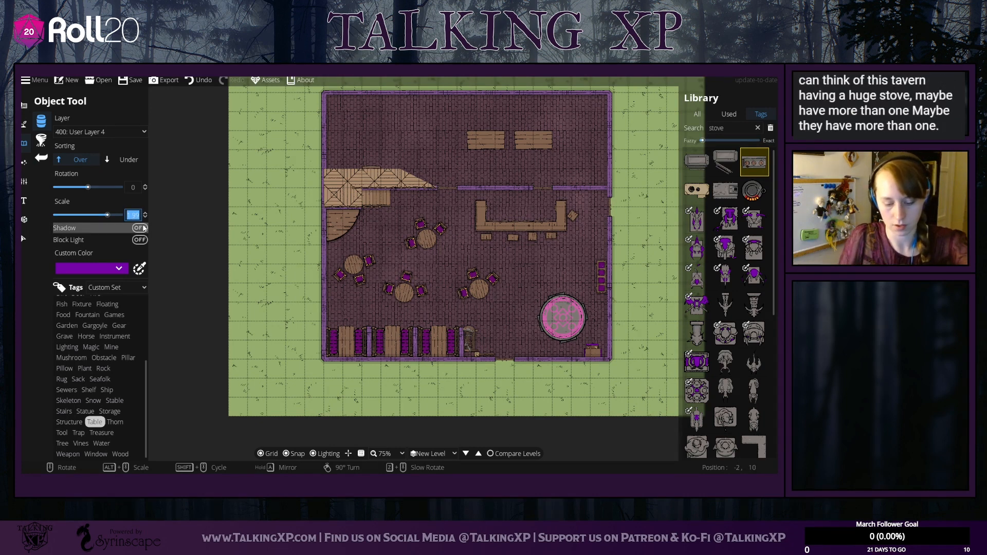
type("1.5")
key("Return")
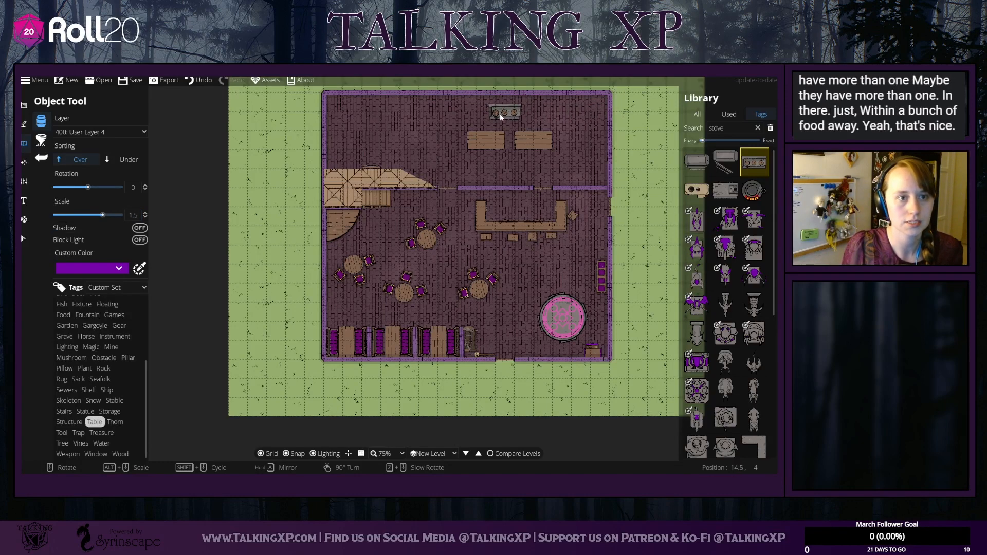
scroll(496, 180, "down", 7)
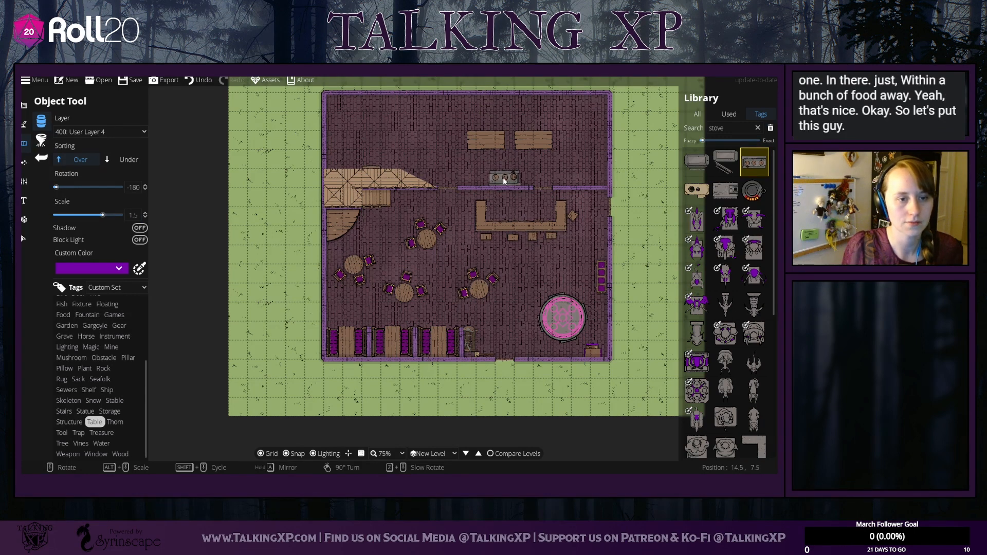
left_click(493, 178)
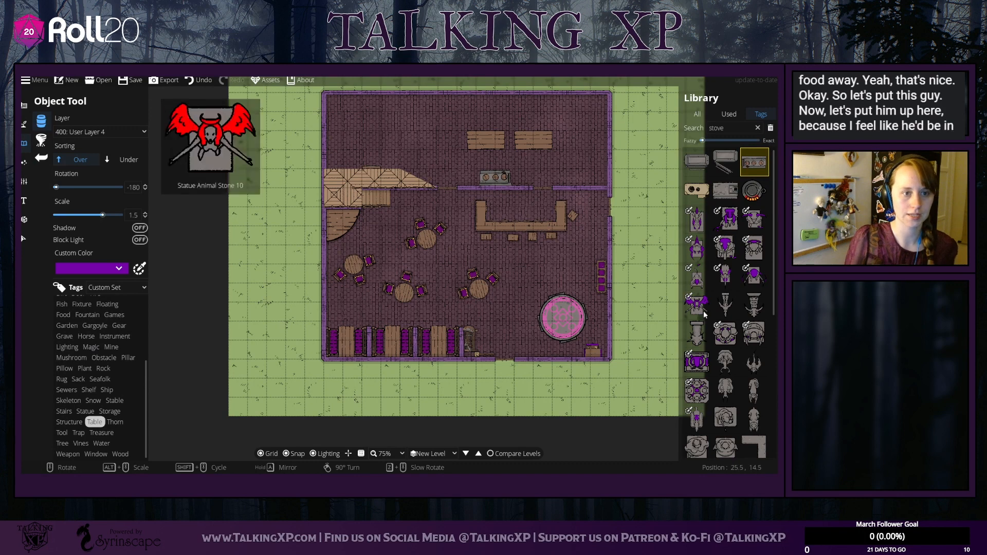
Step: Look through the remaining stove results and the Storage-tagged assets for kitchen storage furnishings
mouse_move(754, 192)
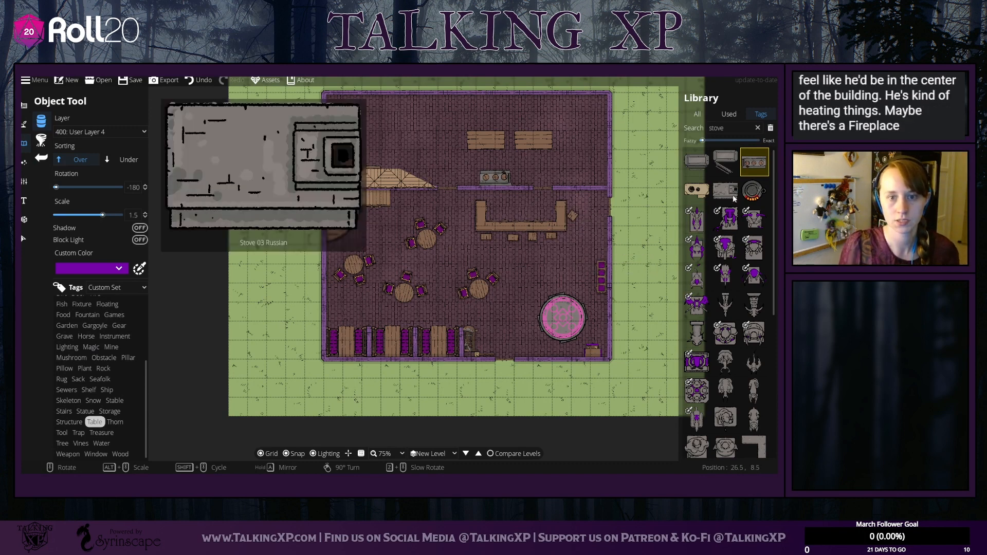
scroll(724, 374, "down", 1)
scroll(715, 371, "down", 6)
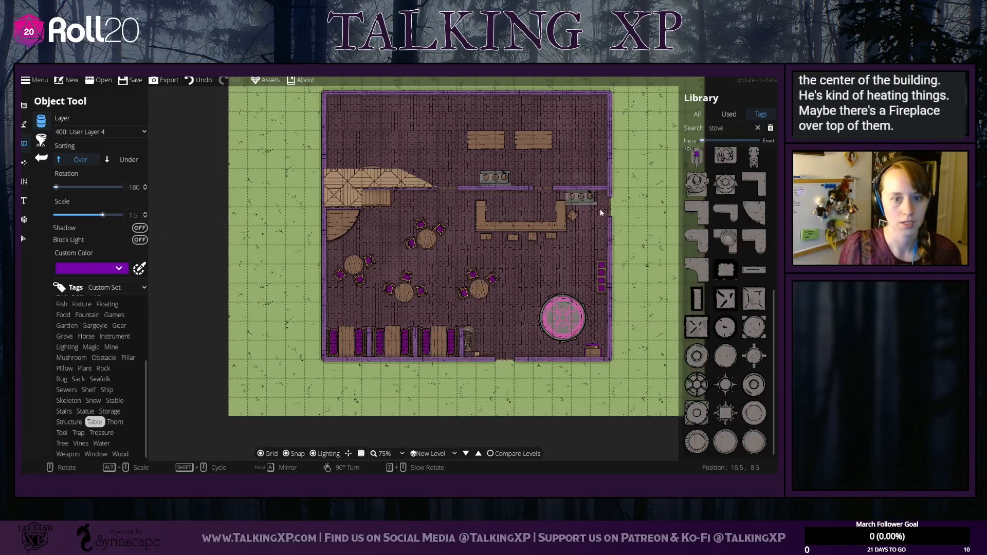
scroll(709, 258, "up", 7)
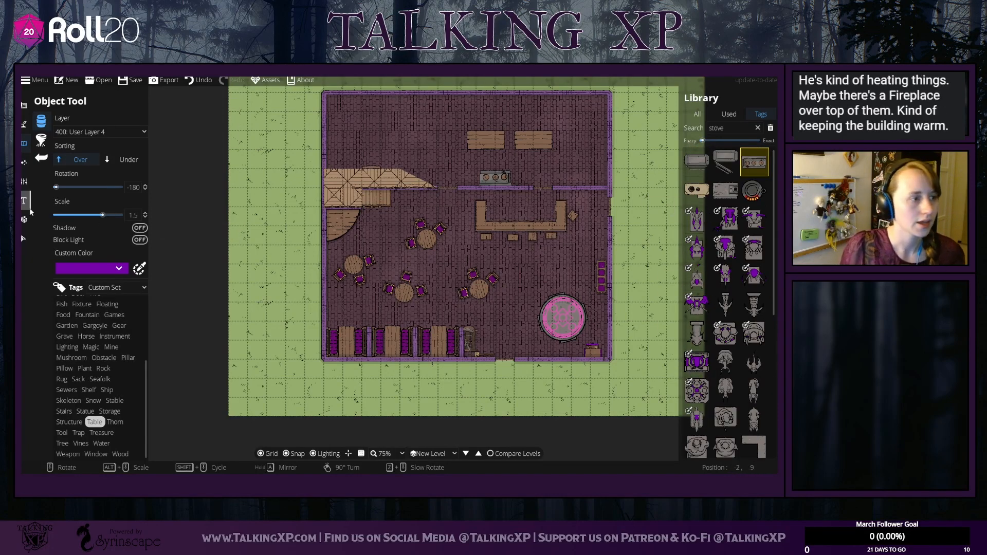
left_click_drag(733, 130, 469, 193)
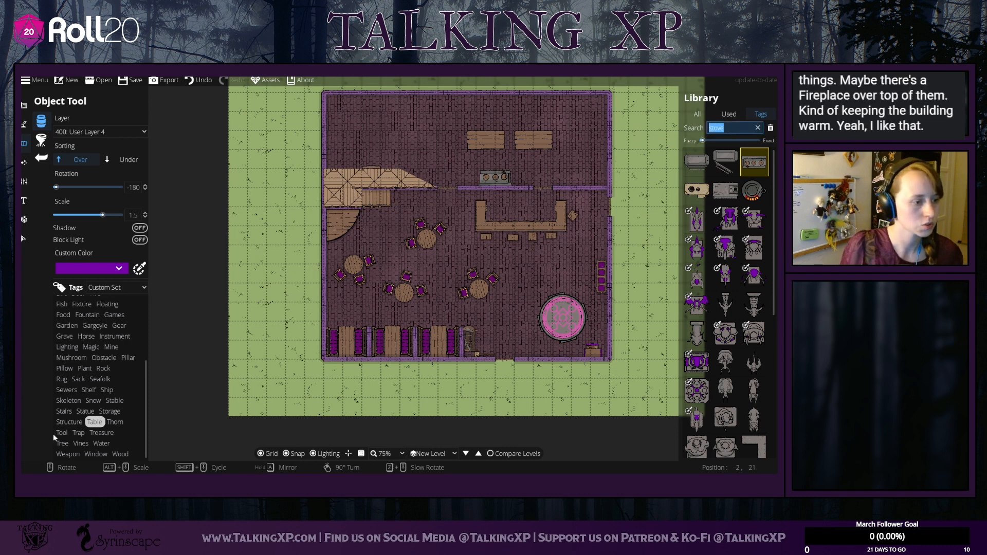
left_click(110, 411)
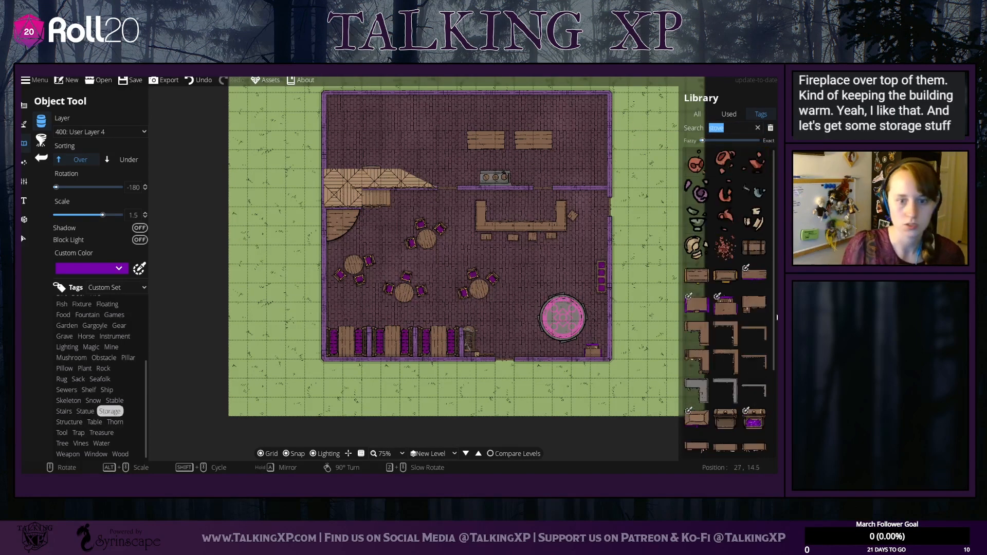
scroll(728, 404, "down", 1)
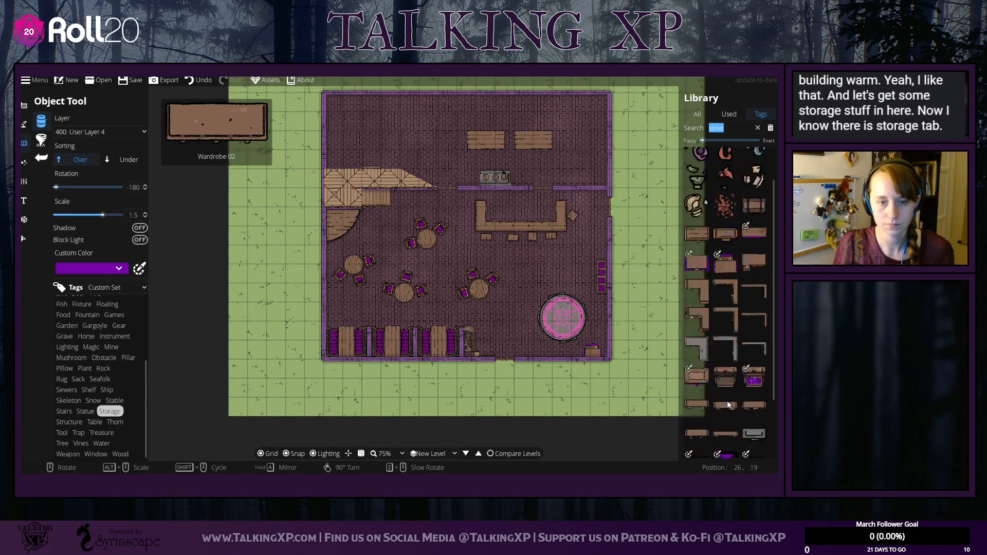
scroll(729, 404, "up", 1)
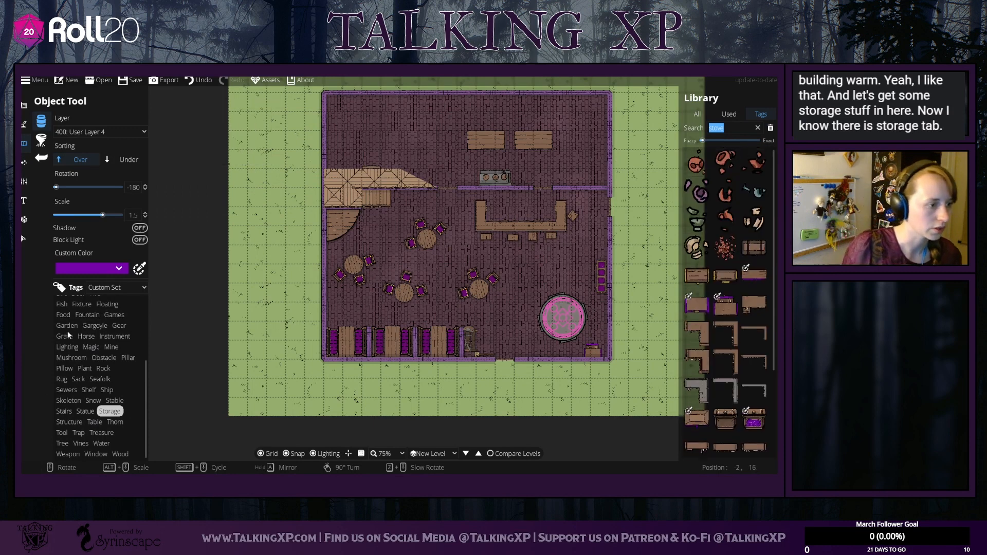
scroll(80, 368, "up", 2)
scroll(80, 370, "down", 2)
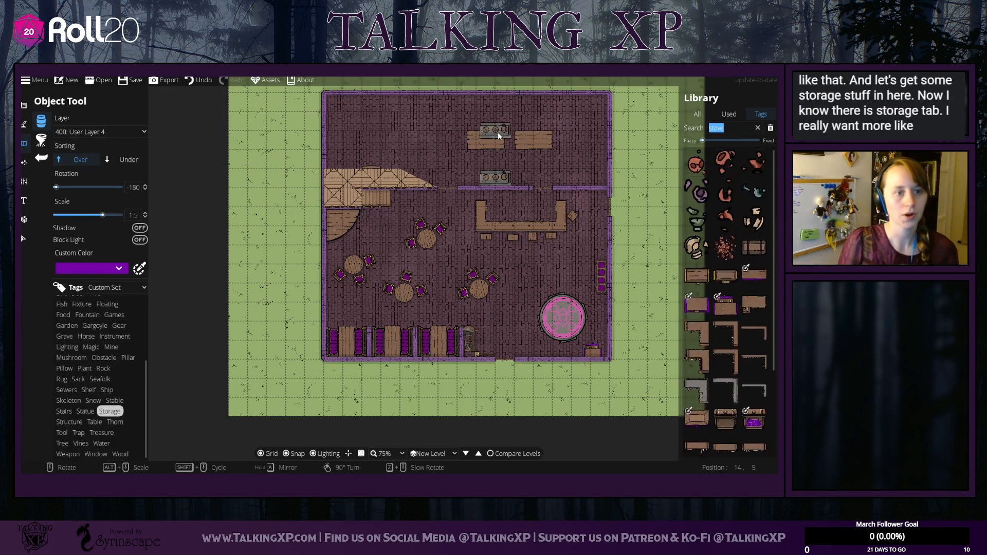
Step: Move both rough plank tables toward the west side of the kitchen, keeping them side by side in one row
left_click(24, 239)
left_click_drag(479, 146, 397, 141)
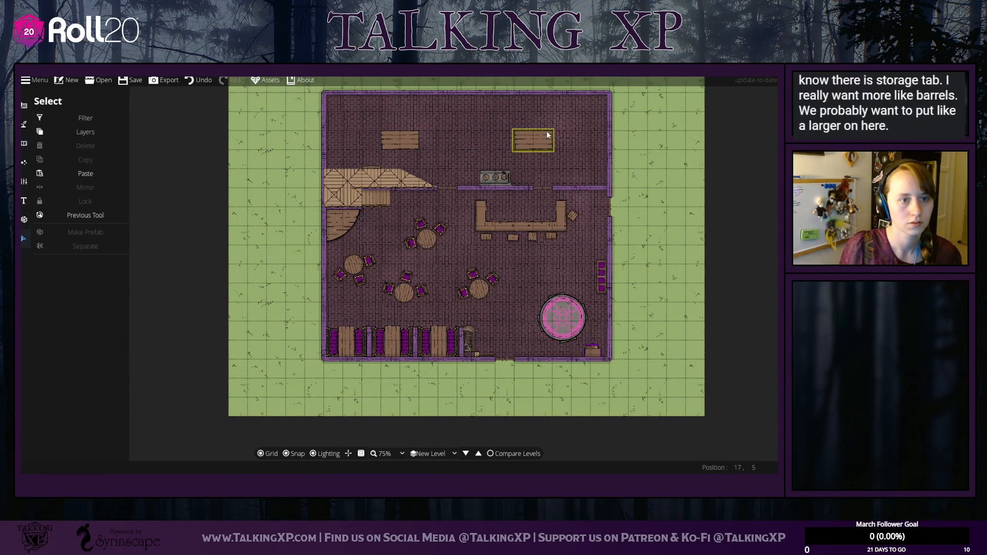
left_click_drag(533, 138, 454, 137)
left_click(657, 134)
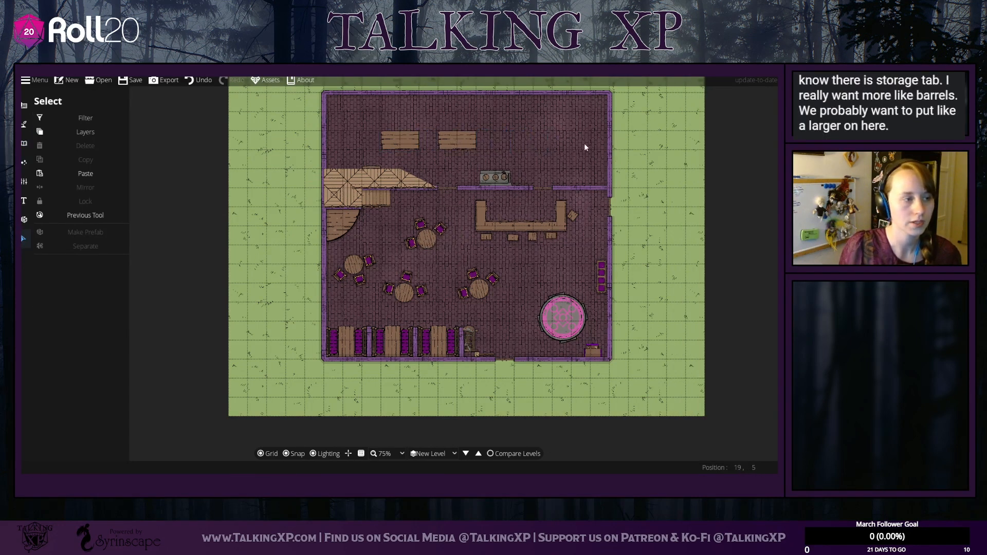
Step: Search the complete object library for "door" and pick the darker square wooden hatch among the last results
left_click(26, 127)
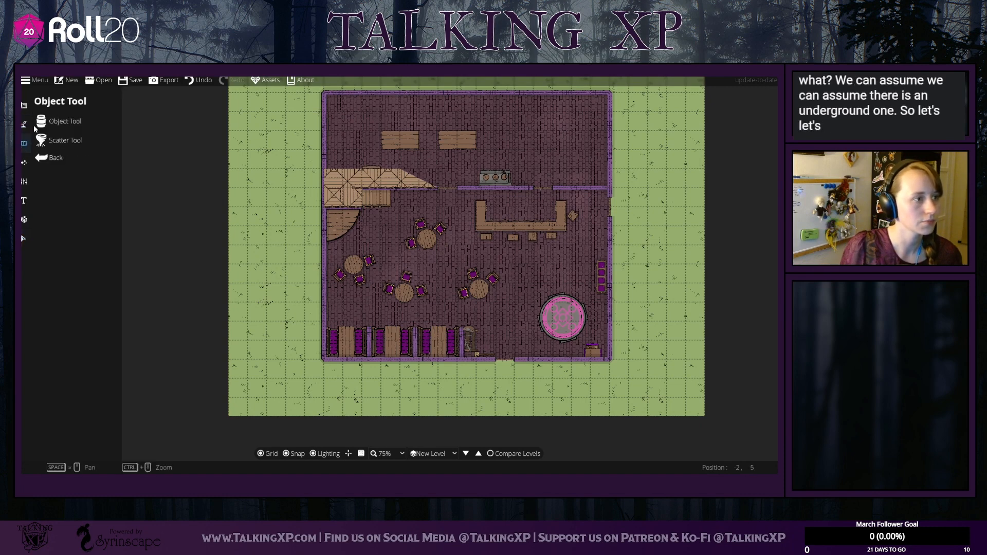
left_click(59, 122)
left_click(697, 113)
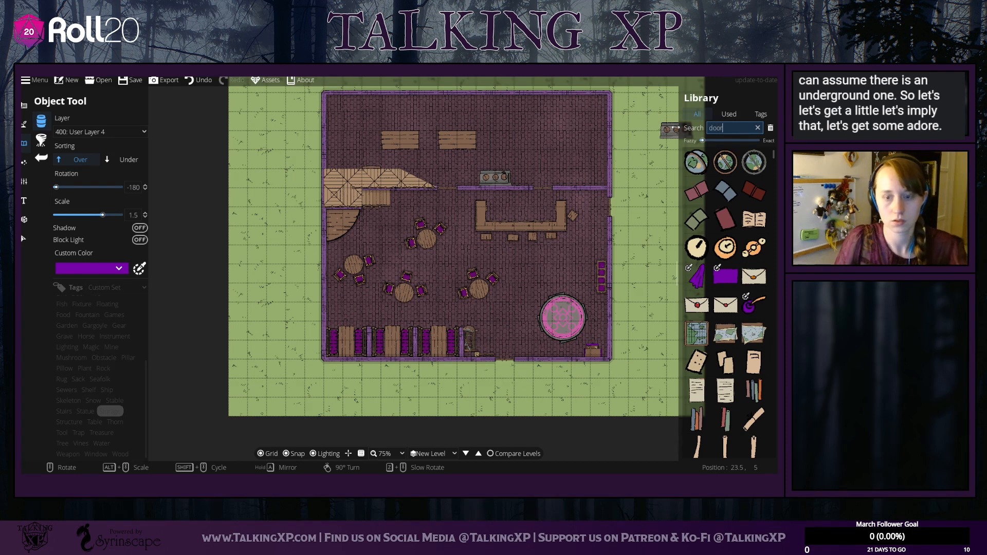
scroll(738, 400, "down", 6)
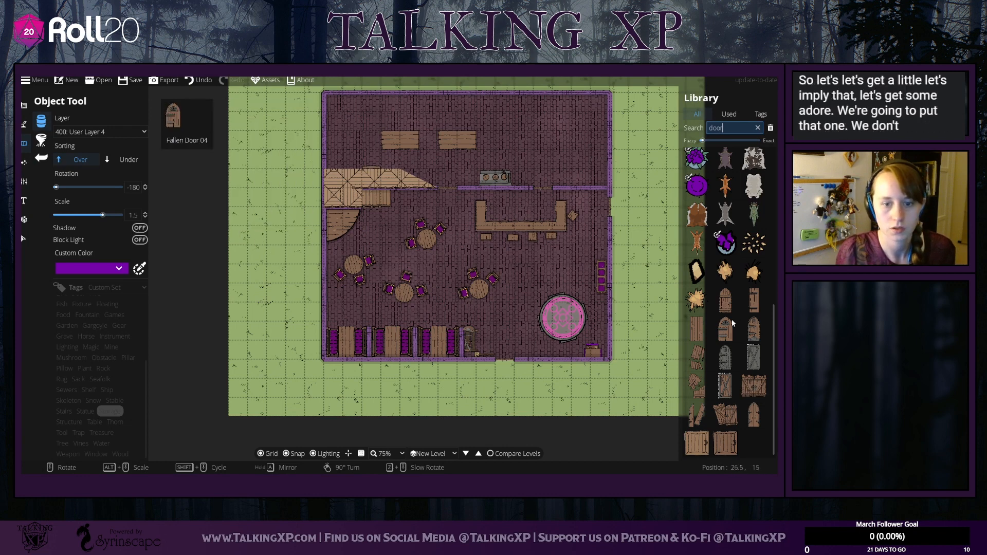
left_click(732, 447)
Step: Rotate the hatch to 0 and place it at scale 1.5 on the grass against the kitchen's outer east wall
scroll(637, 123, "up", 5)
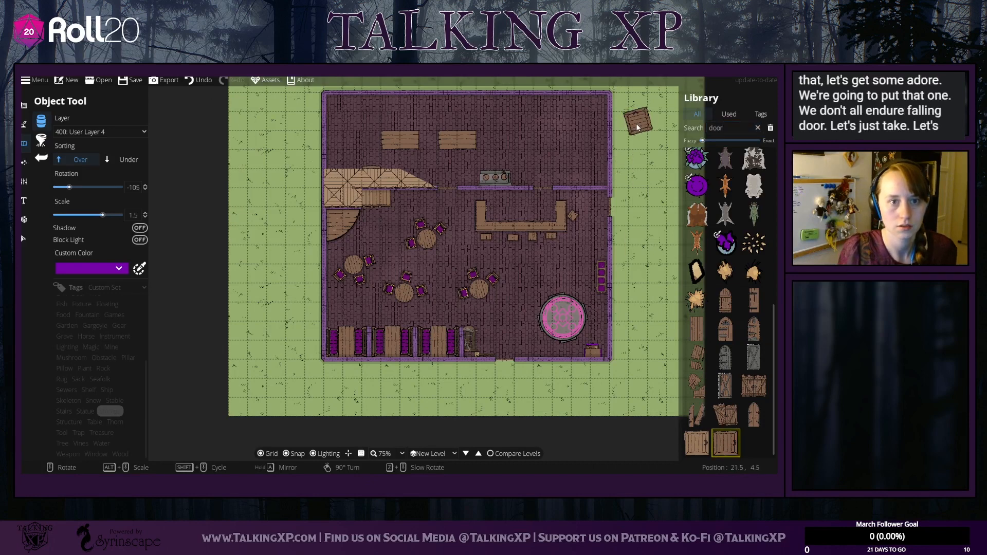
scroll(637, 127, "up", 6)
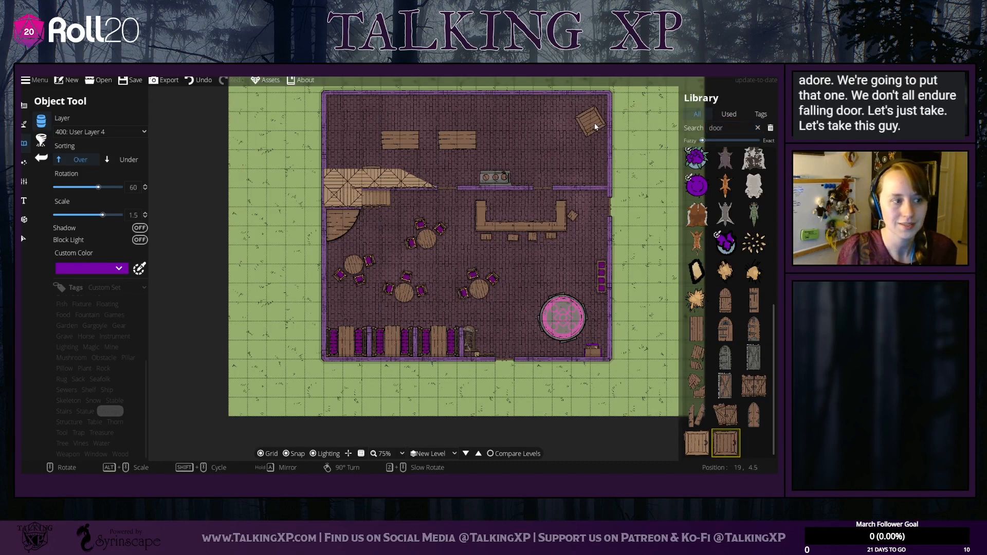
scroll(595, 126, "up", 4)
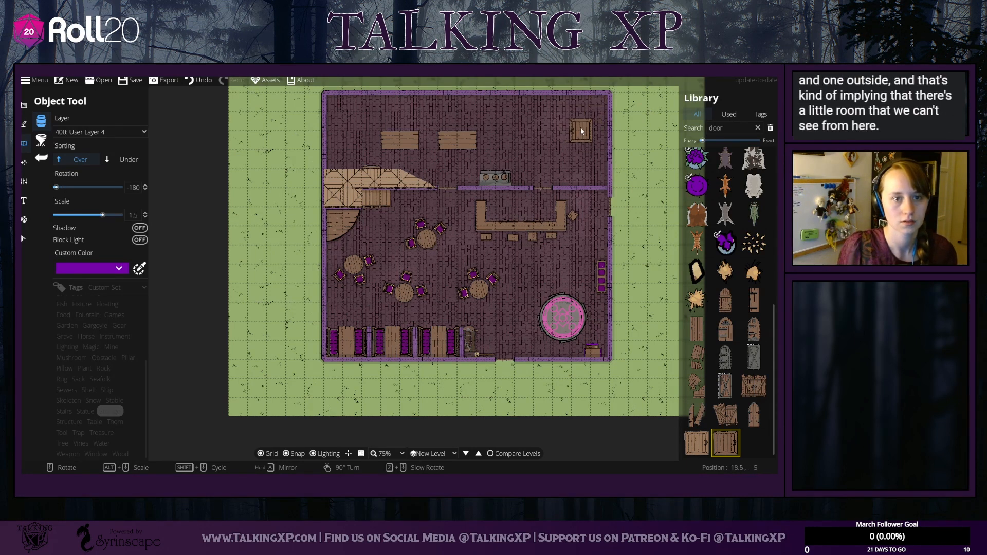
scroll(623, 151, "up", 2)
scroll(624, 153, "up", 4)
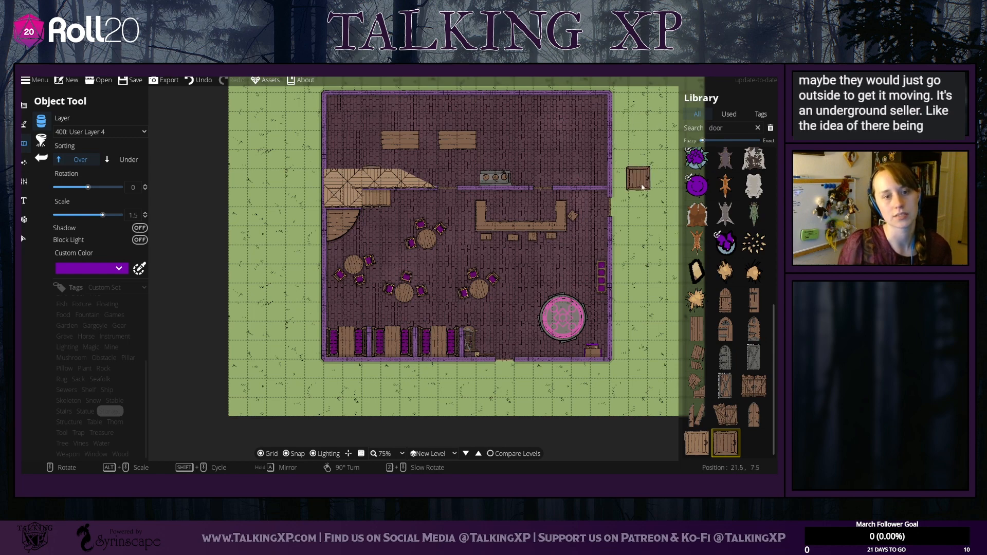
left_click_drag(629, 152, 623, 194)
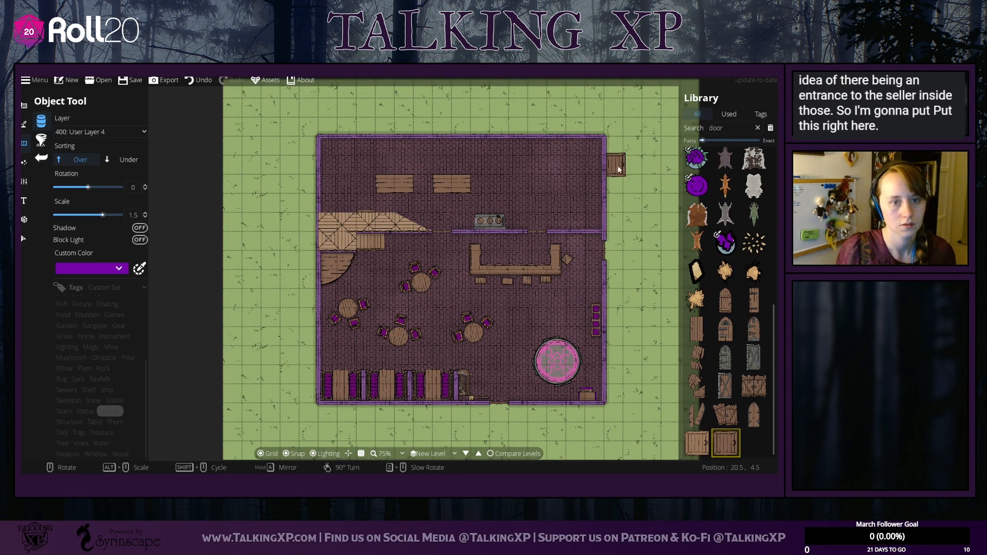
left_click(619, 170)
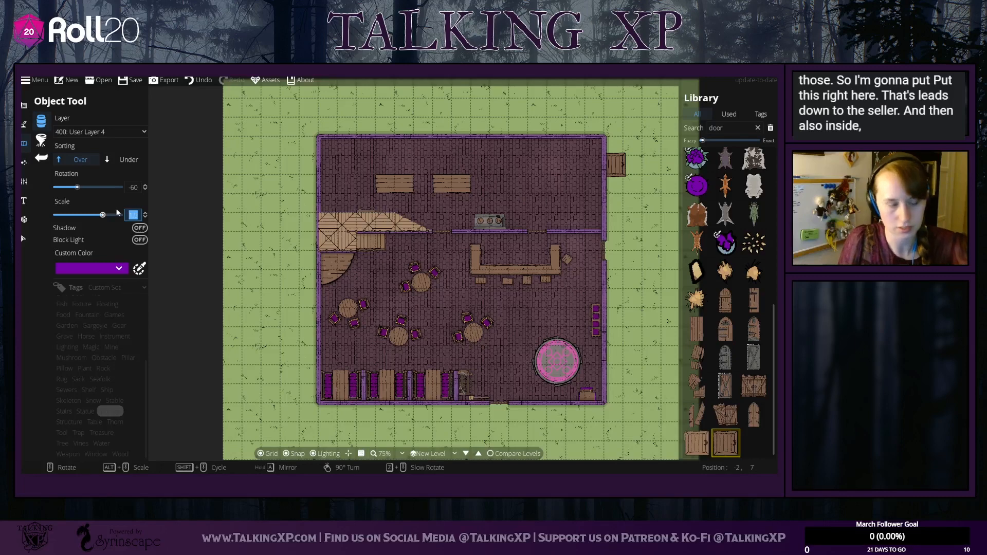
Step: Rotate the hatch to -180 and place it at scale 1 in the kitchen's northeast corner
right_click(540, 122)
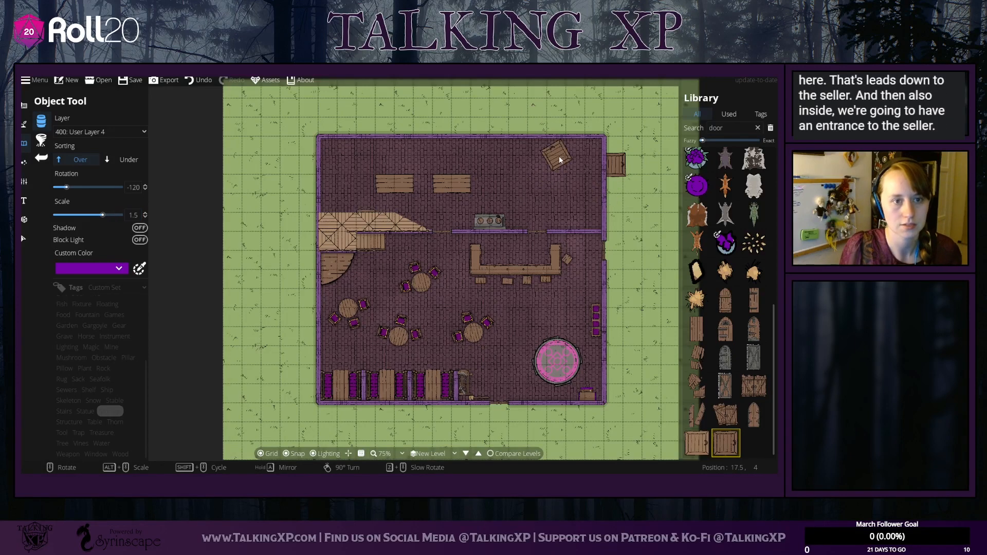
scroll(559, 160, "down", 2)
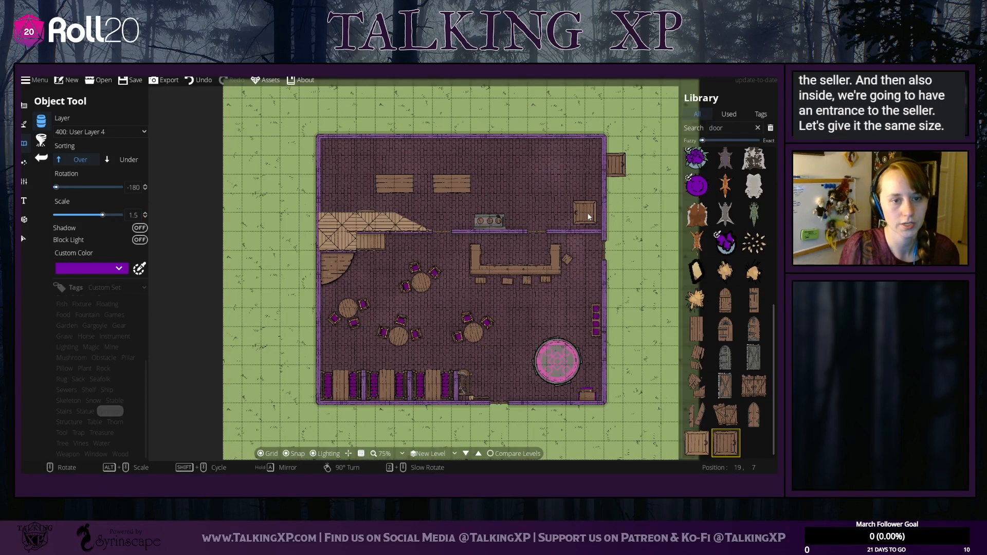
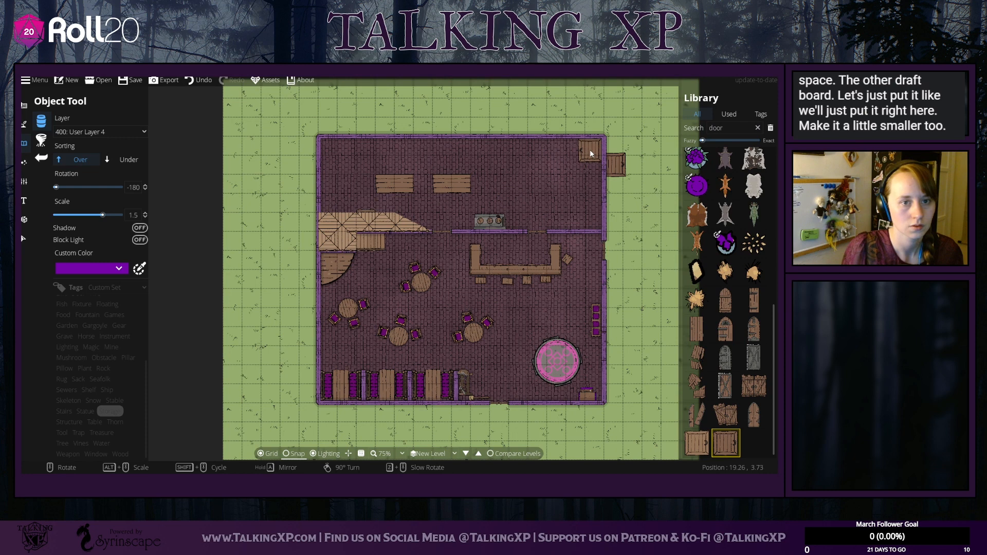
left_click(133, 215)
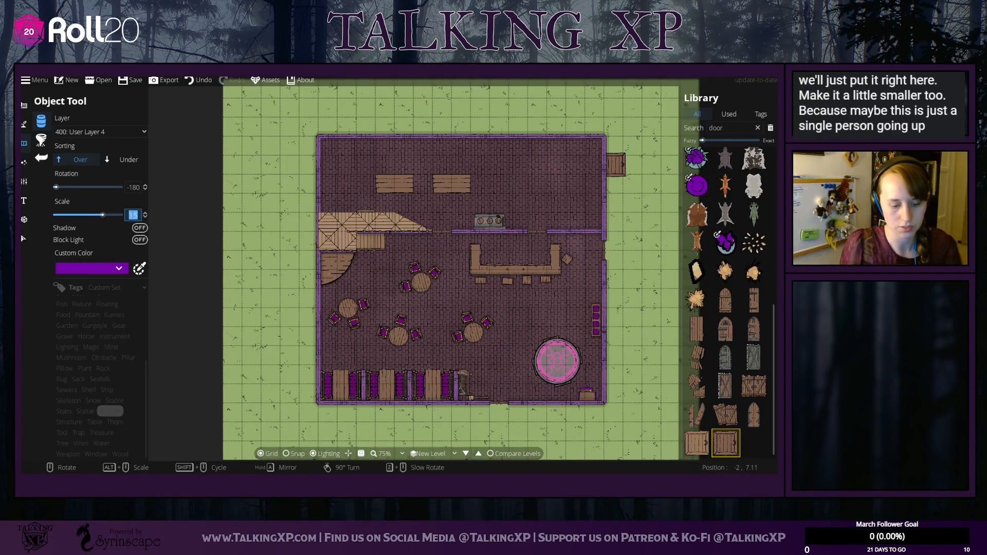
type("1")
key("Return")
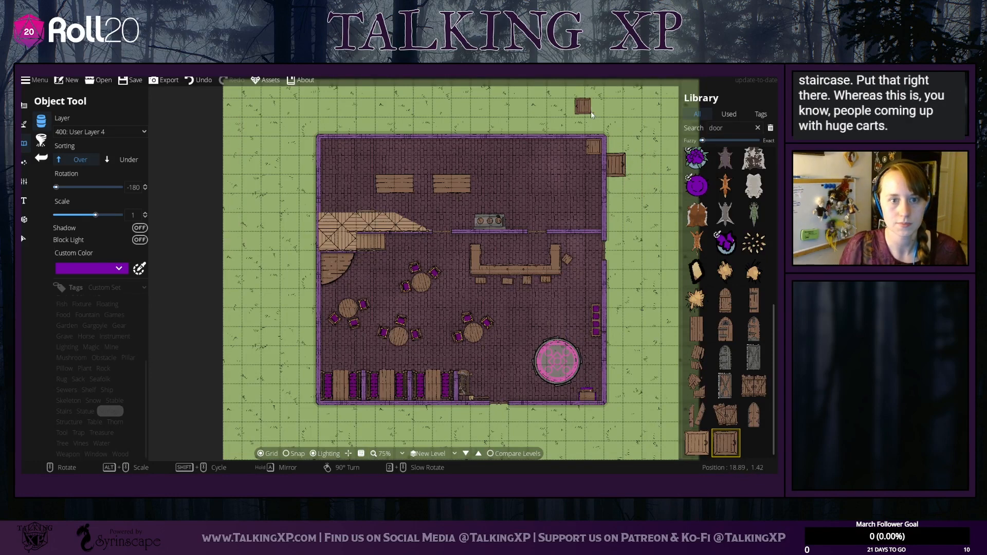
Step: Place two scale 1 hatches at rotations -90 and 90 as a double door over the large hatch outside the east wall
scroll(629, 174, "down", 1)
scroll(628, 174, "down", 1)
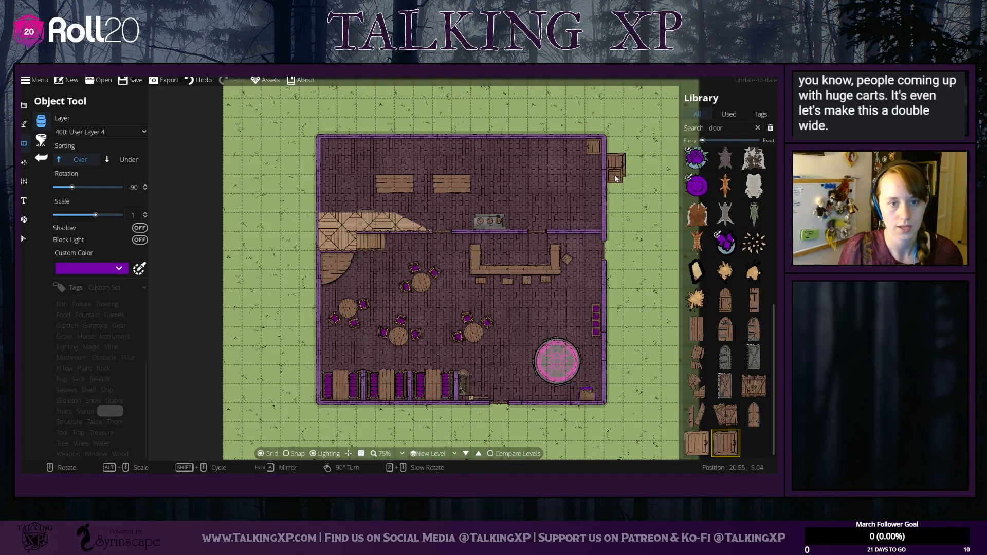
scroll(620, 157, "down", 5)
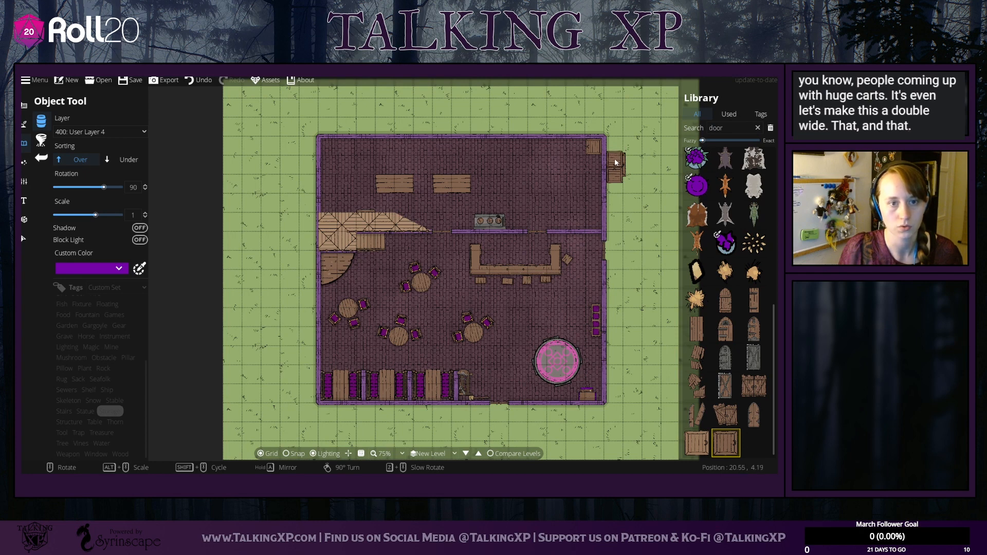
left_click(615, 162)
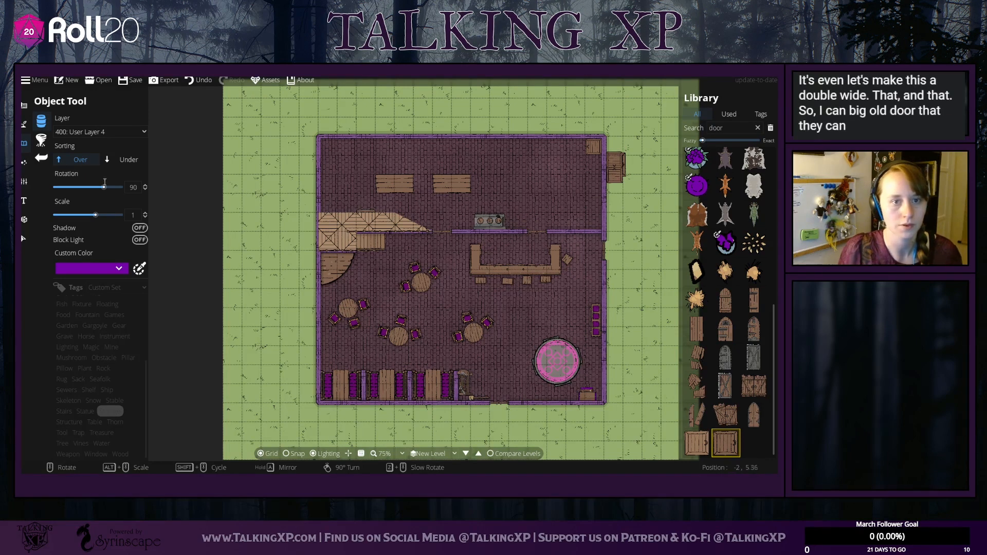
Step: Delete the large single hatch underneath the pair of small hatches outside the east wall
left_click(23, 238)
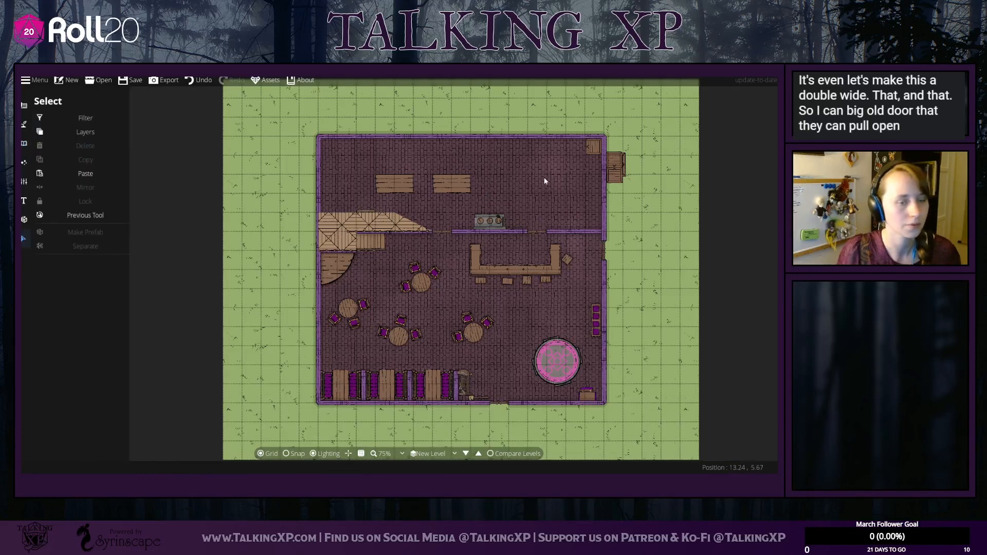
left_click(623, 169)
key("Escape")
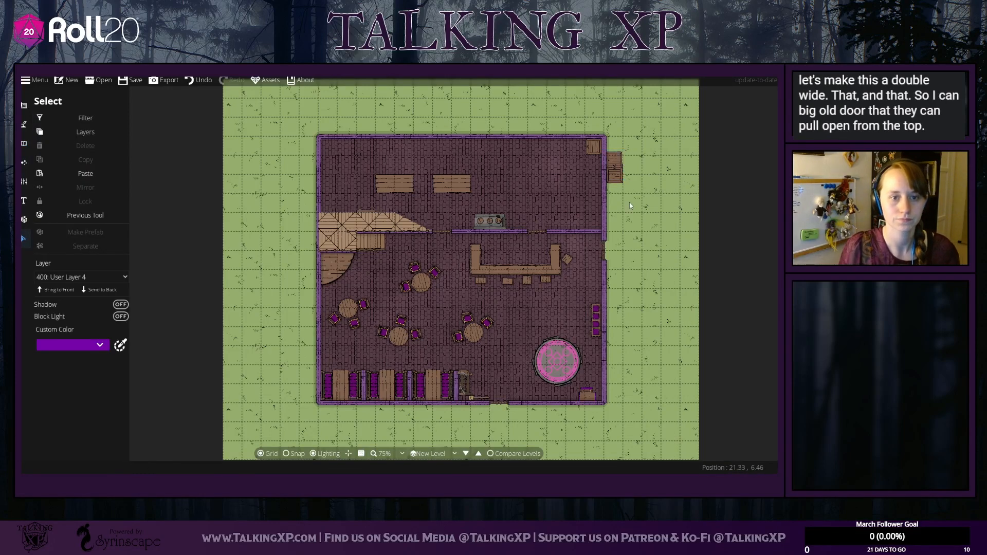
Step: Select both small outdoor hatches and move them slightly south, flush against the outer east wall
left_click(617, 163)
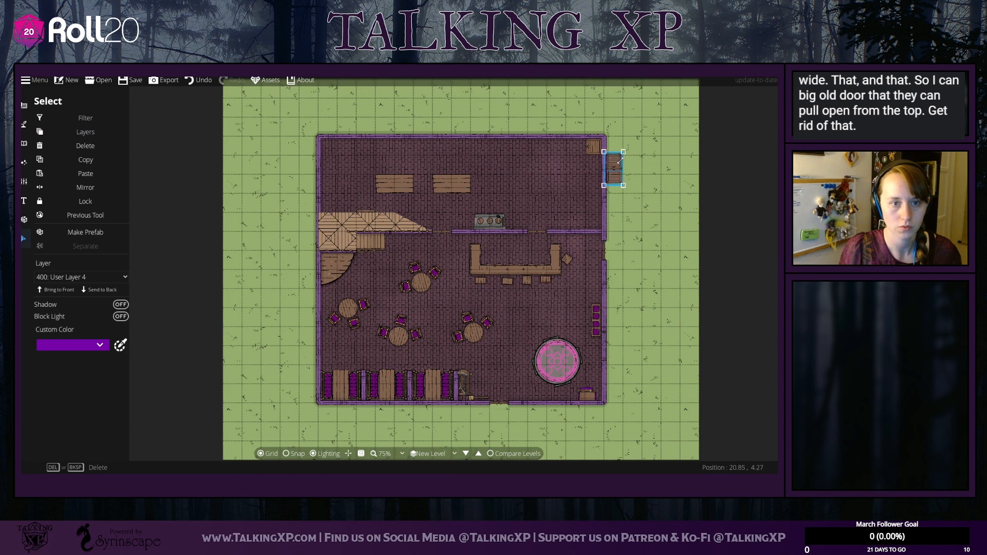
mouse_move(620, 161)
left_mouse_down()
mouse_move(619, 186)
mouse_move(616, 174)
left_mouse_up()
left_click(658, 361)
left_click(617, 175)
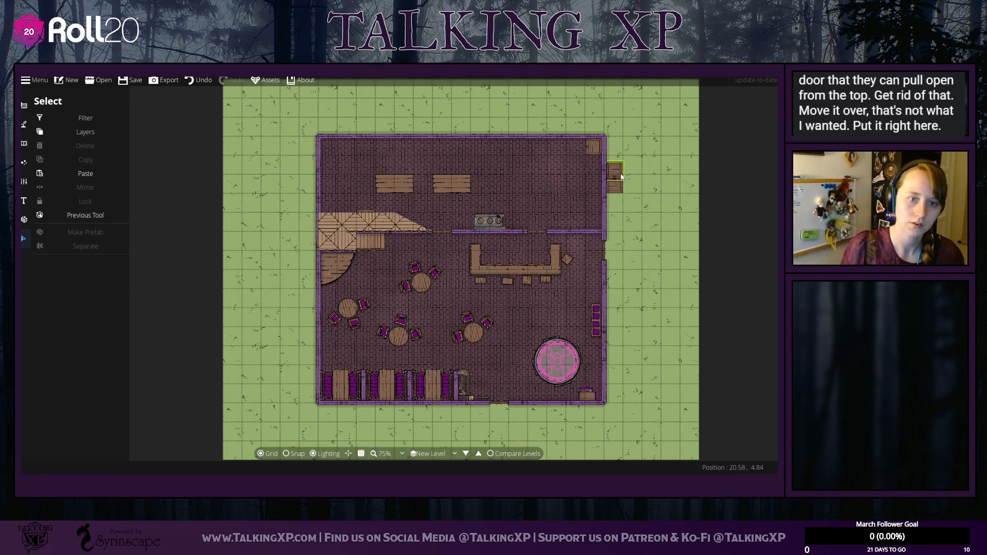
left_click(615, 186)
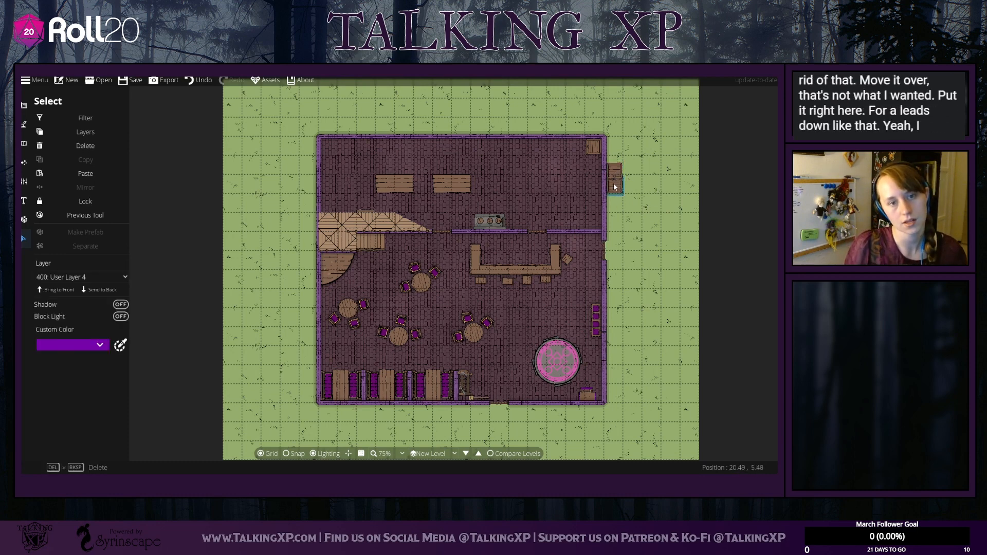
left_click(659, 245)
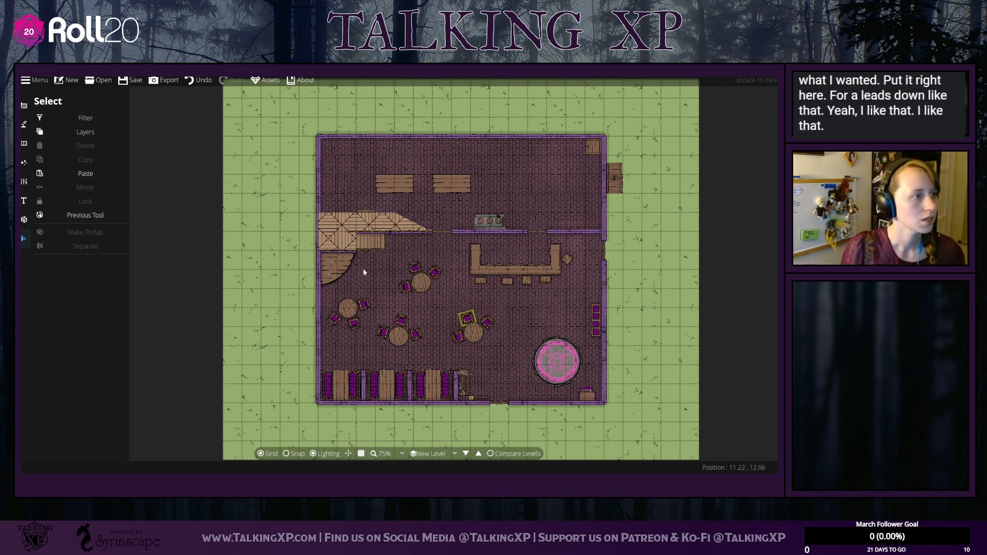
Step: Switch the object library's tag filter from Storage to Barrel and try out two of the large barrel assets
left_click(56, 133)
left_click(24, 144)
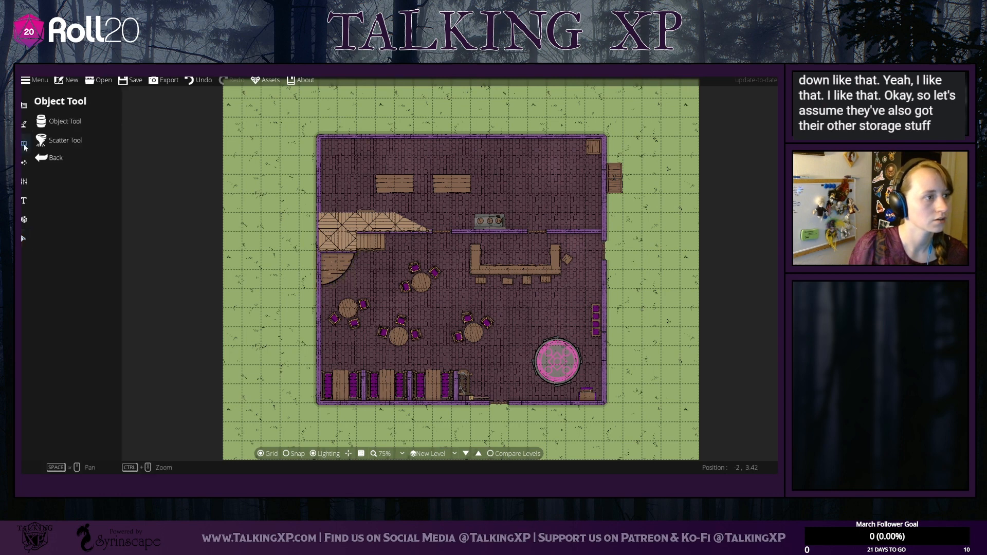
left_click(109, 410)
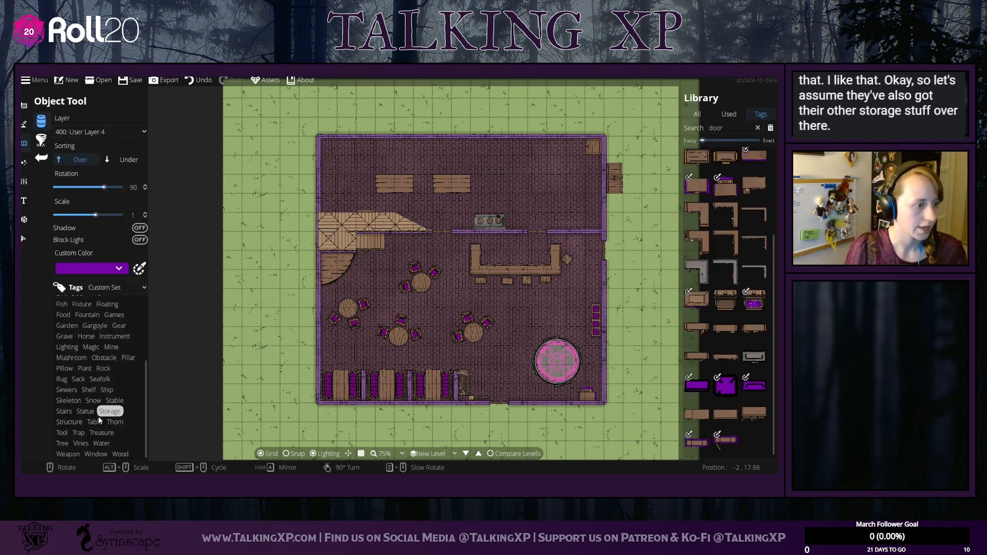
scroll(79, 340, "up", 5)
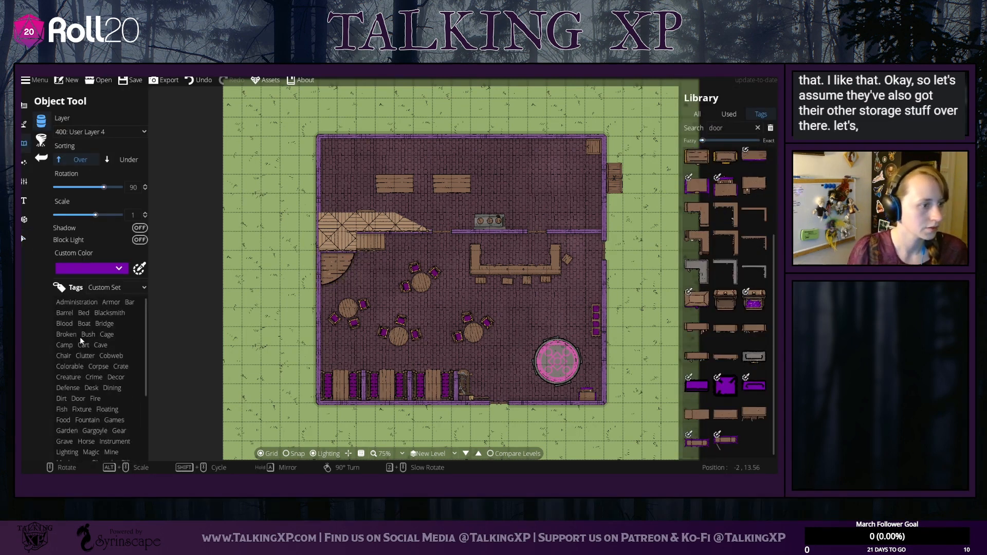
left_click(66, 314)
left_click(726, 220)
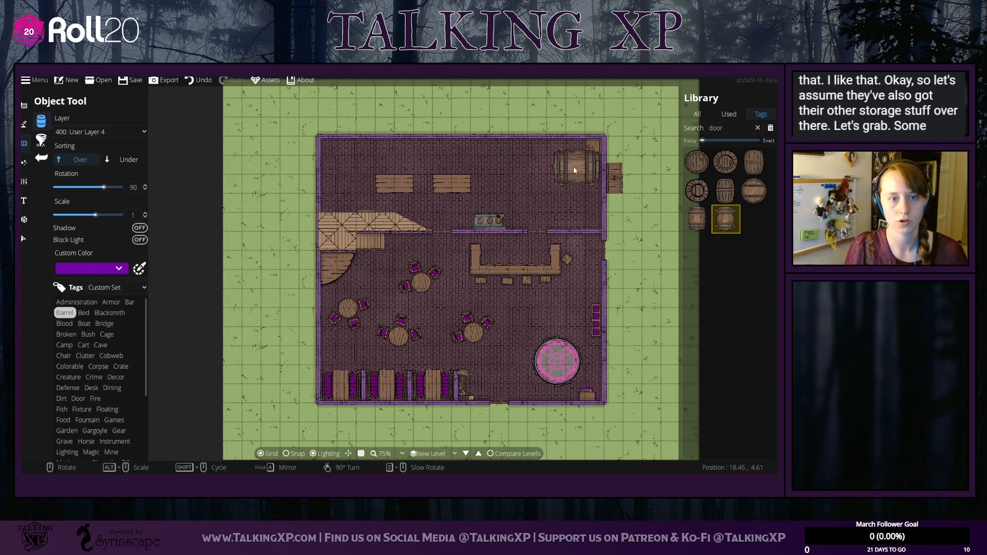
left_click(755, 191)
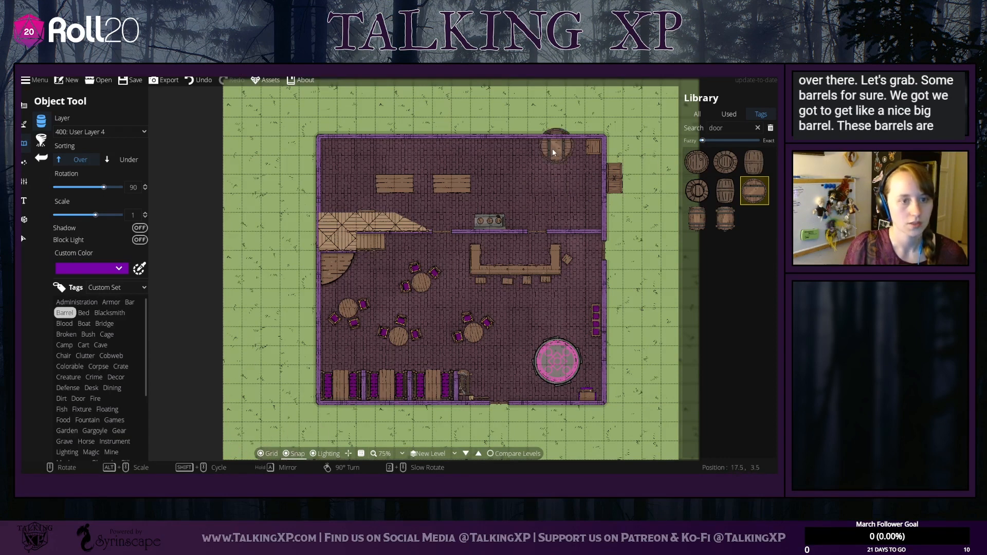
Step: Place a north-south column of sideways barrels near the kitchen's east wall, alternating two upright-barrel designs at rotation 90
left_click(721, 195)
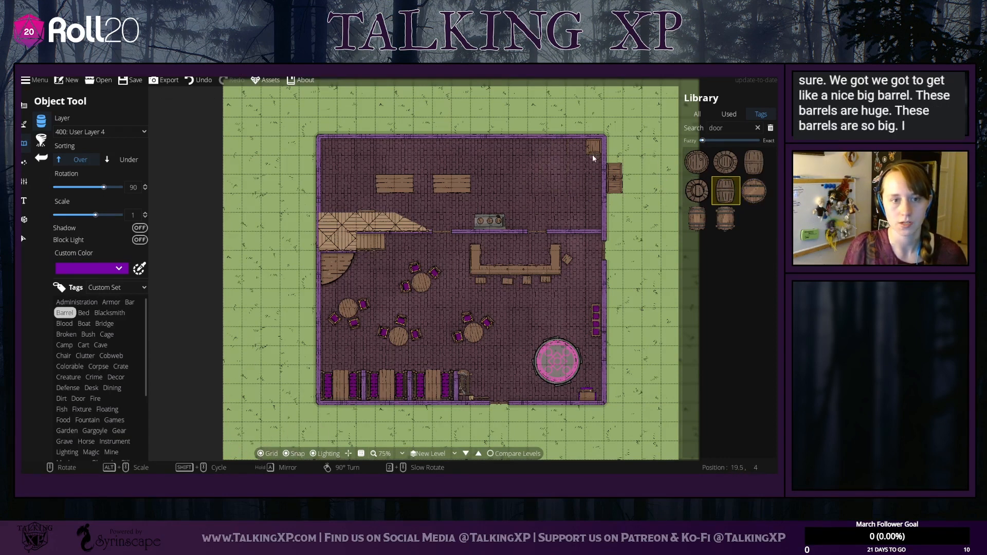
left_click(760, 167)
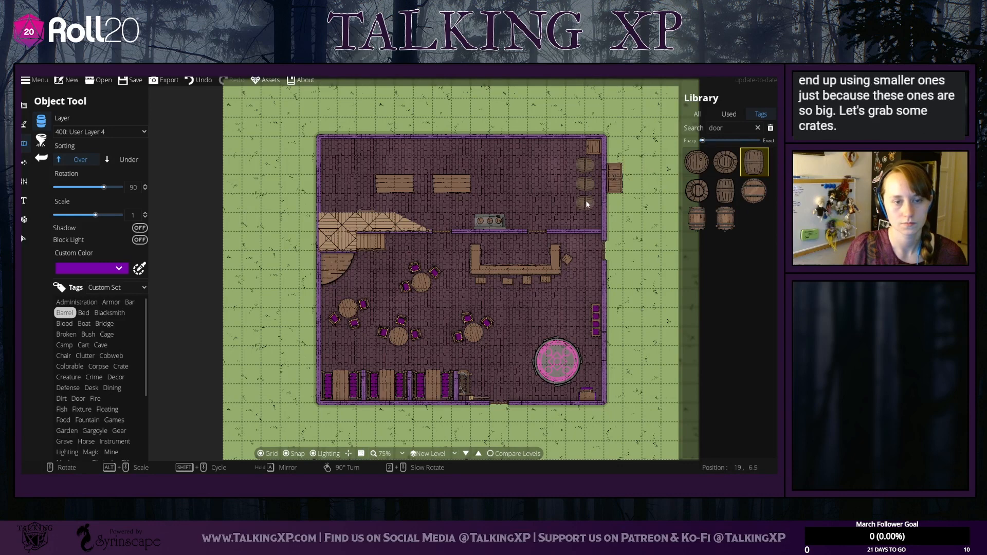
left_click(587, 201)
left_click(726, 191)
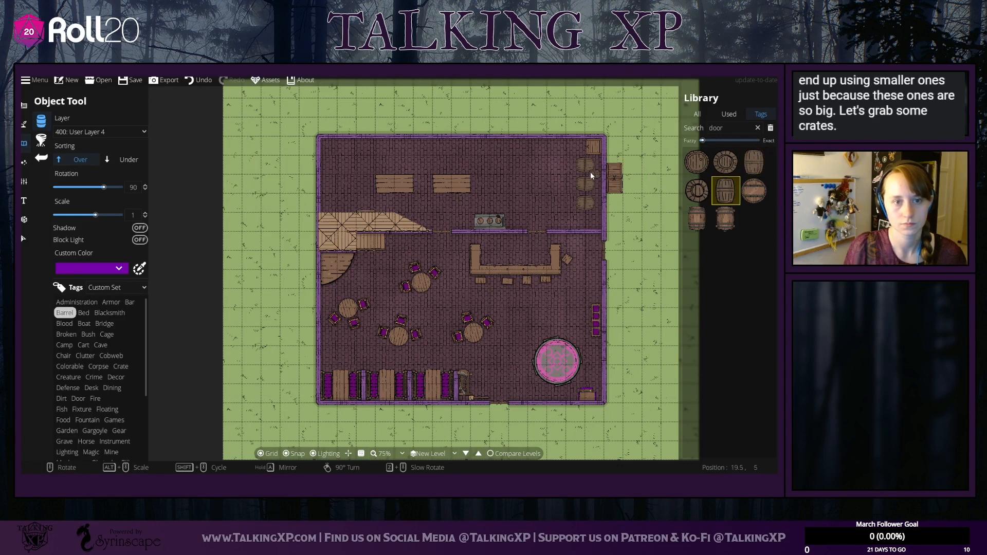
left_click(754, 165)
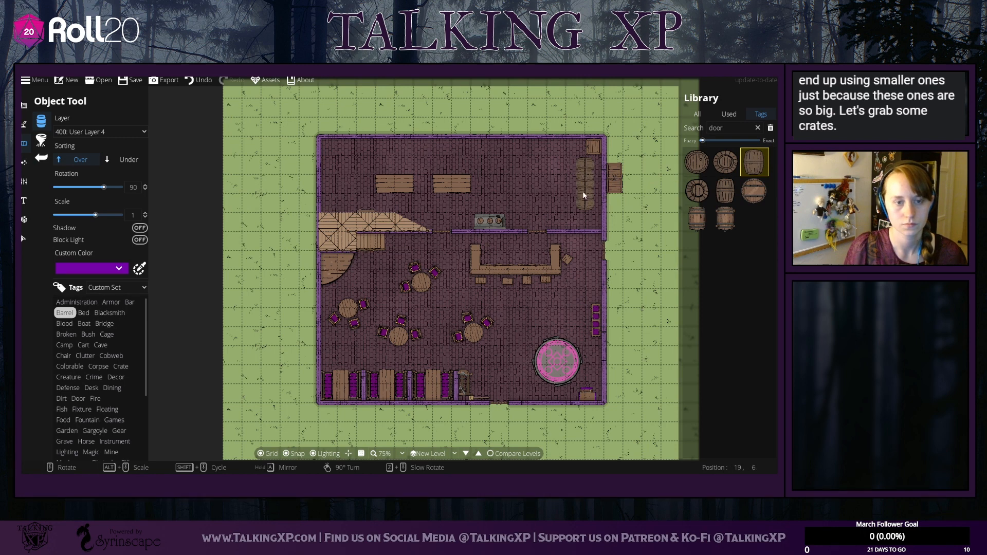
Step: Select the whole column of barrels and move it against the kitchen's inner east wall, just south of the hatch
left_click(24, 239)
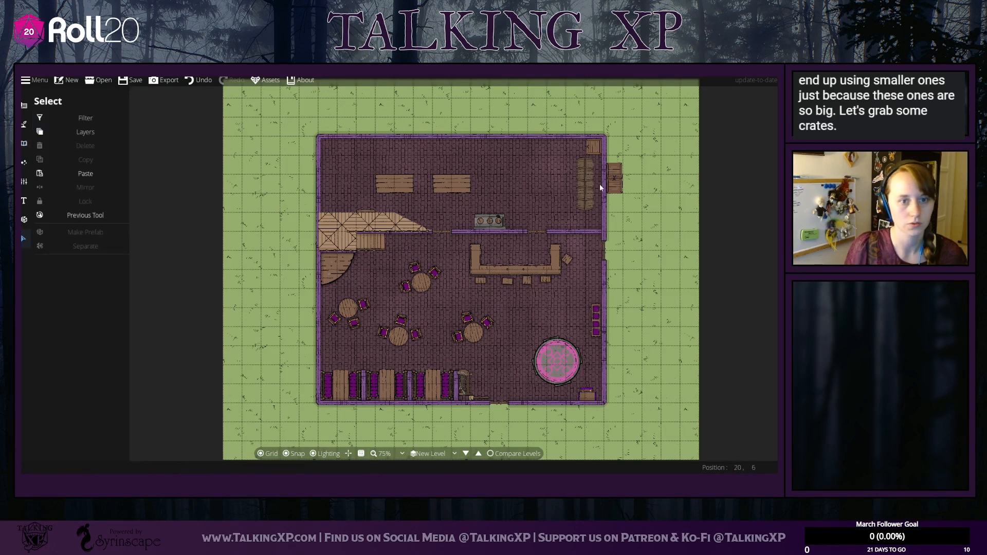
left_click(596, 208)
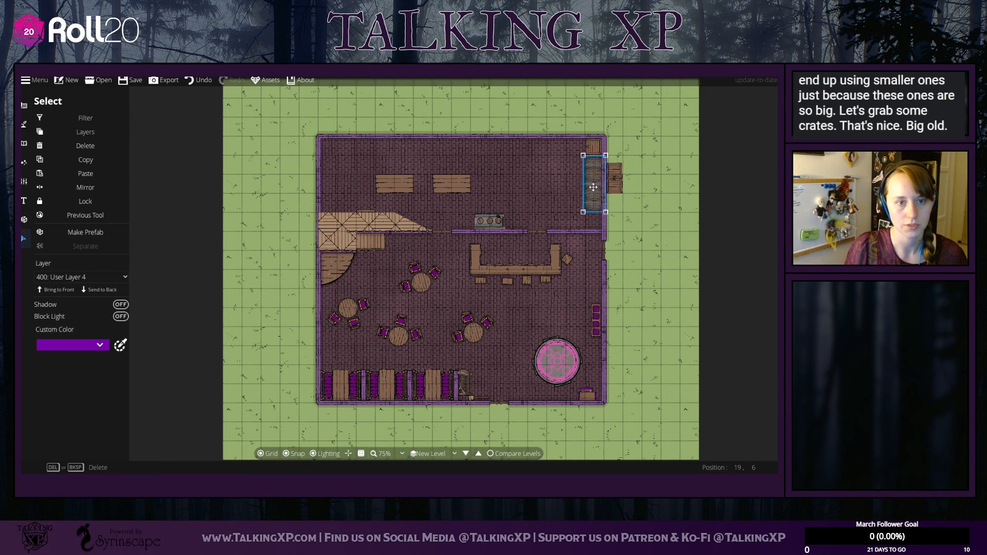
mouse_move(591, 188)
left_mouse_down()
mouse_move(600, 187)
mouse_move(584, 179)
mouse_move(586, 198)
mouse_move(584, 177)
left_mouse_up()
left_click(680, 205)
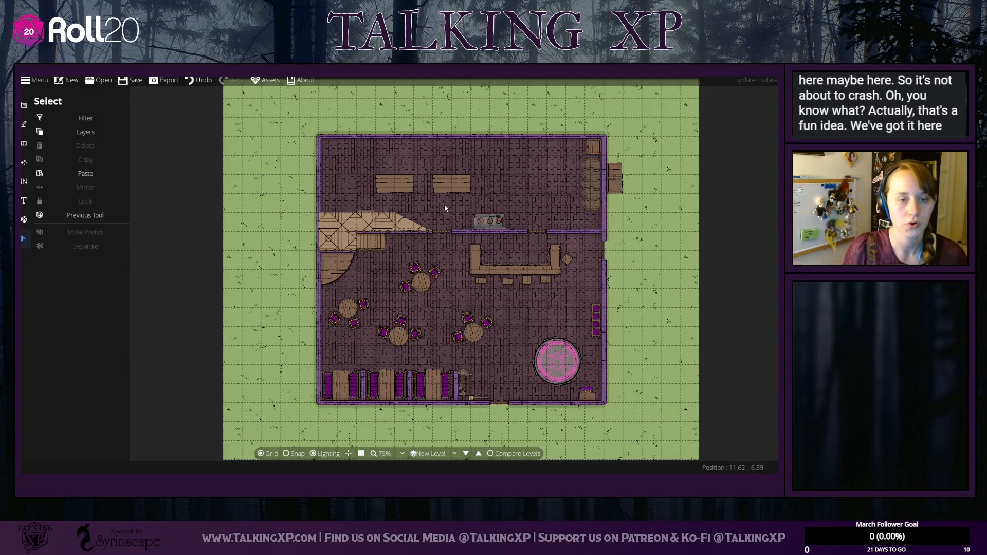
Step: Place one more sideways barrel on top of the cellar hatch in the kitchen's northeast corner
left_click(23, 143)
left_click(39, 126)
left_click(23, 142)
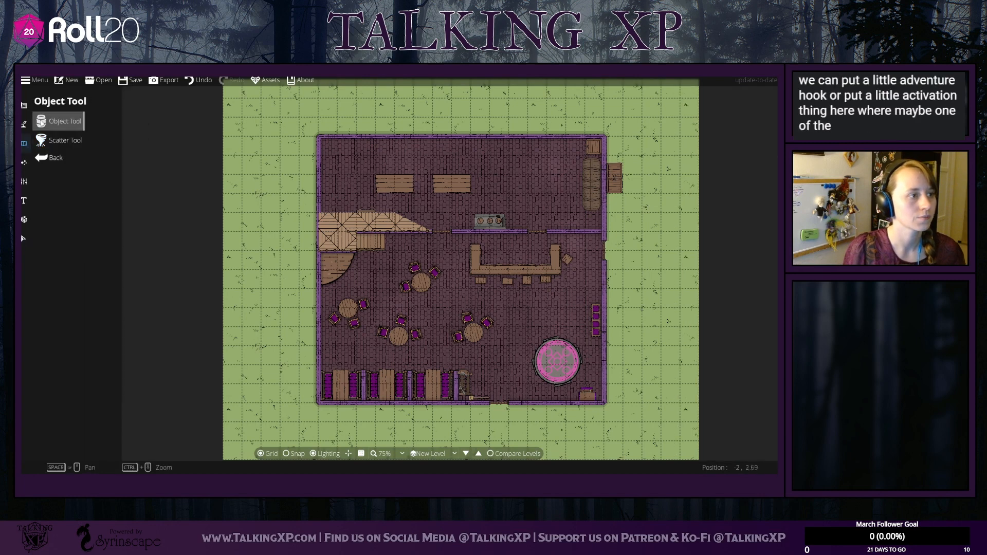
left_click(42, 123)
left_click(725, 175)
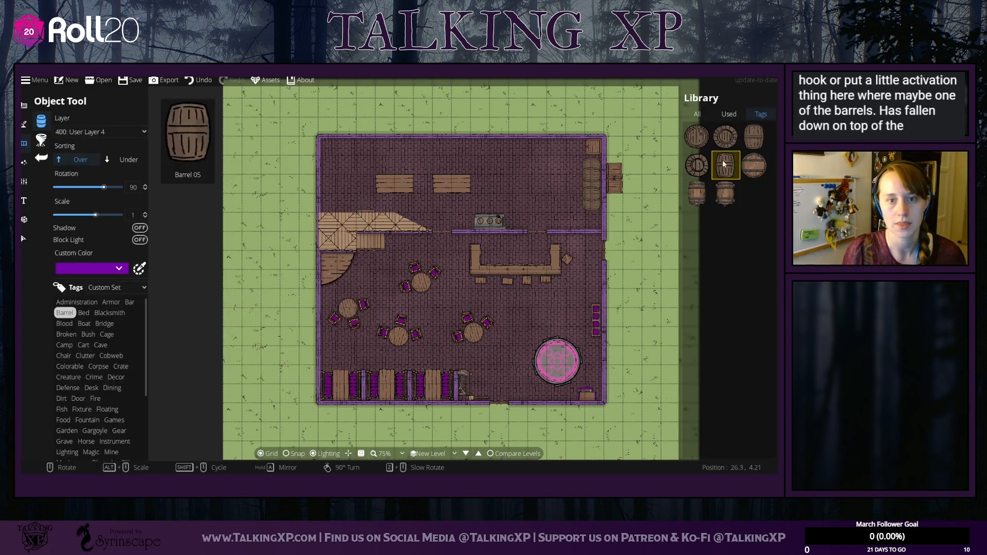
left_click(754, 134)
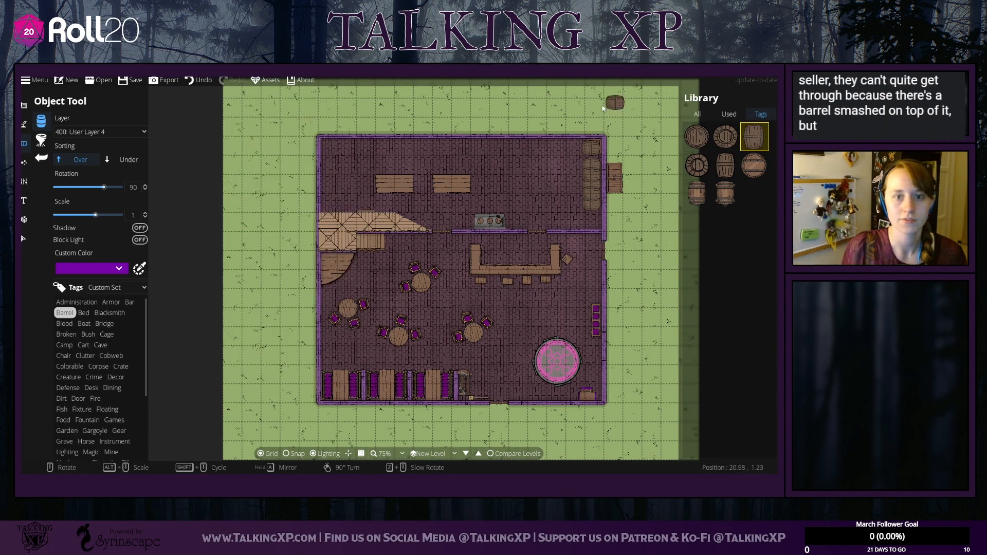
Step: Search the complete object library for "crate" and place a closed wooden crate in the kitchen's southeast corner below the barrels
left_click(697, 114)
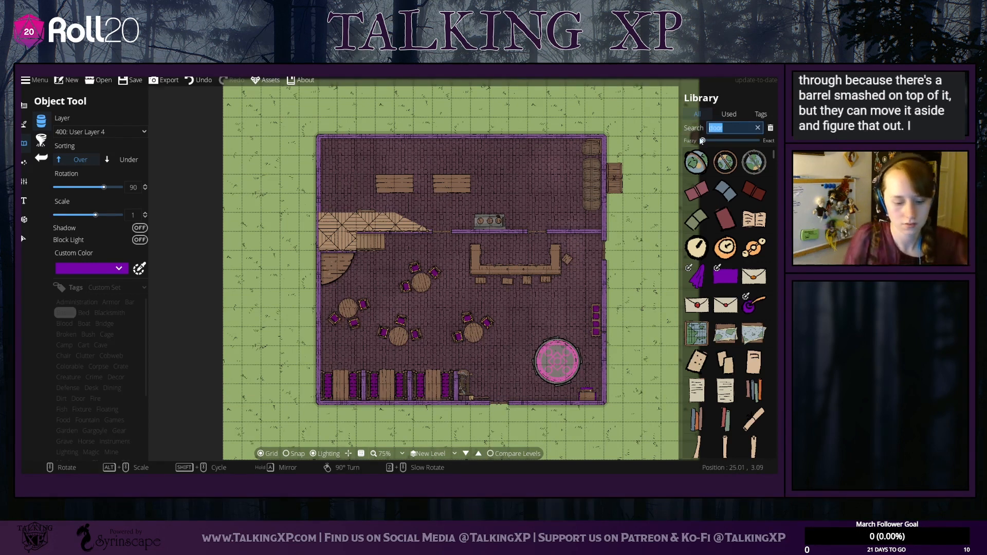
type("crate")
scroll(731, 288, "down", 10)
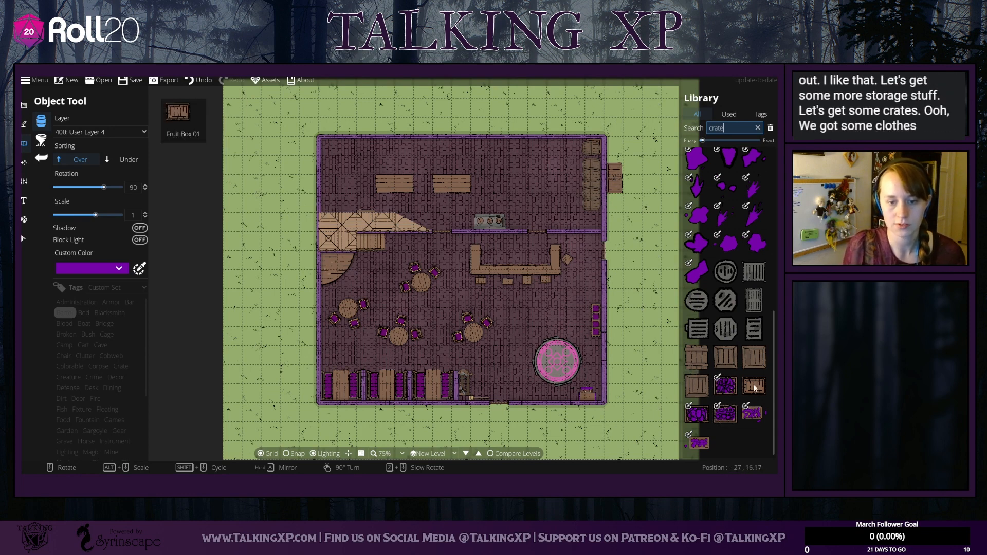
left_click(754, 357)
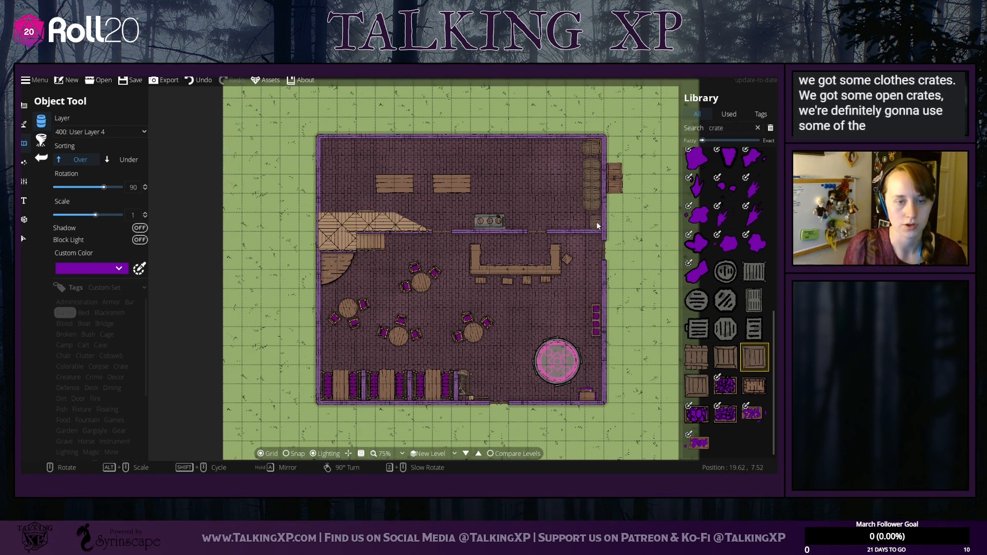
scroll(604, 228, "down", 3, "shift")
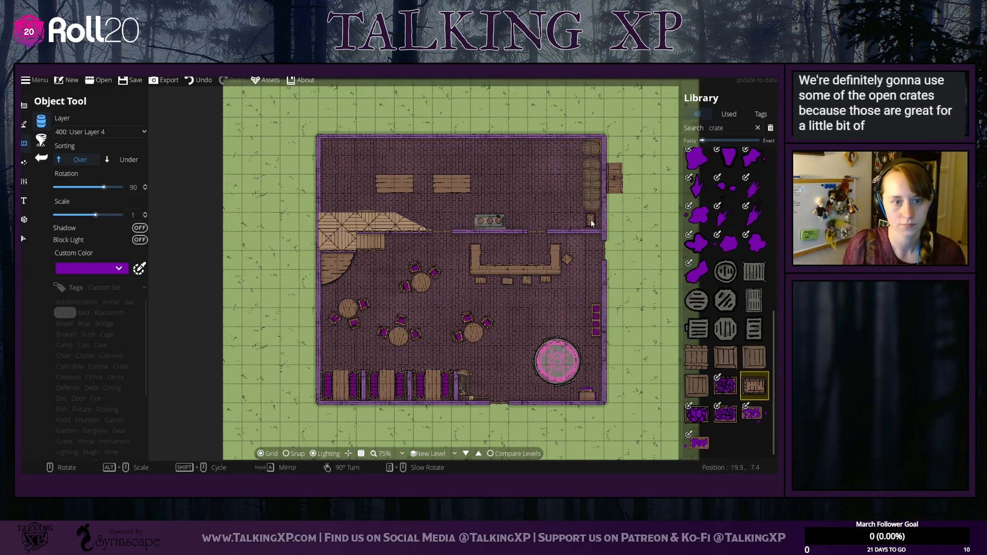
scroll(593, 231, "up", 1, "shift")
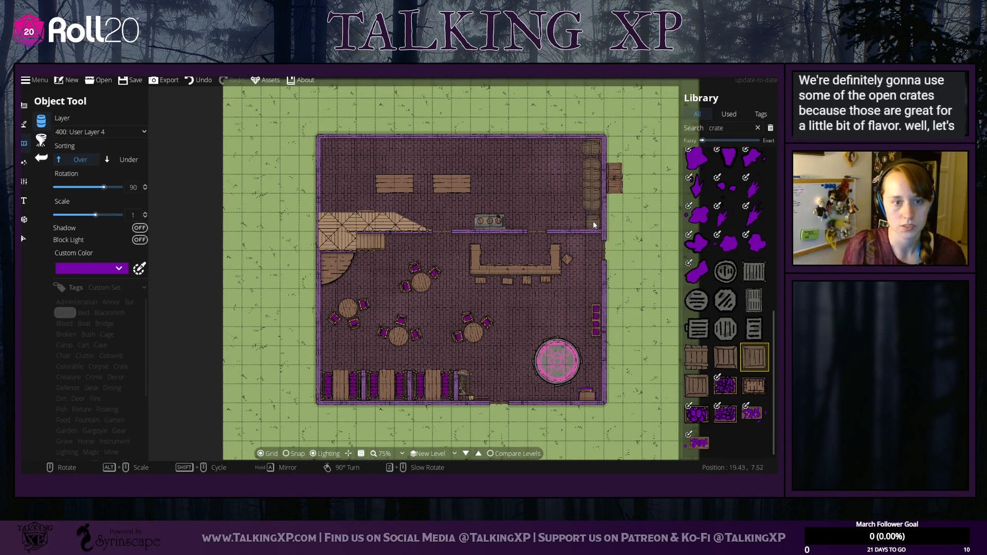
left_click(594, 225)
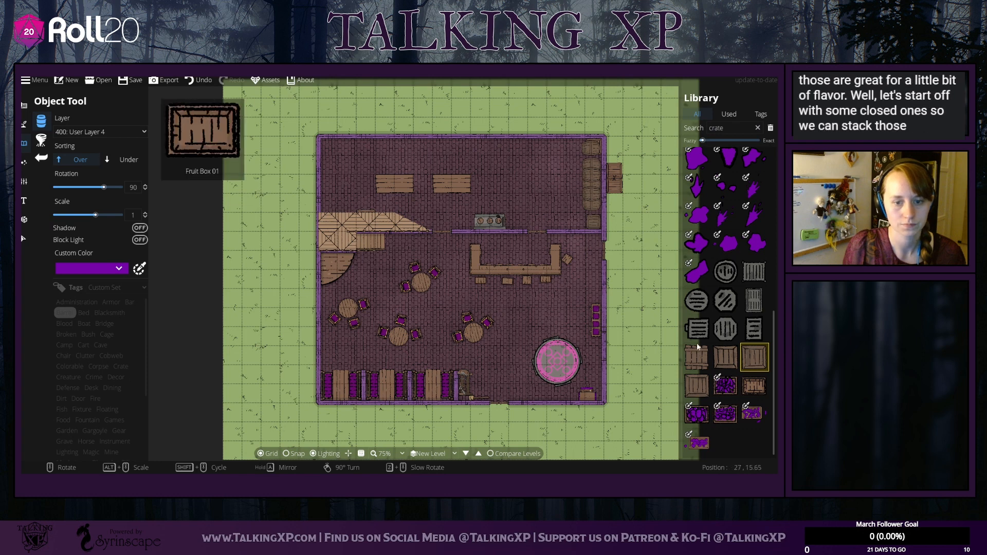
Step: Undo the last crate placement, choose the Fruit Box 01 crate, and try it at scale 1.5 with 0° rotation
left_click(199, 79)
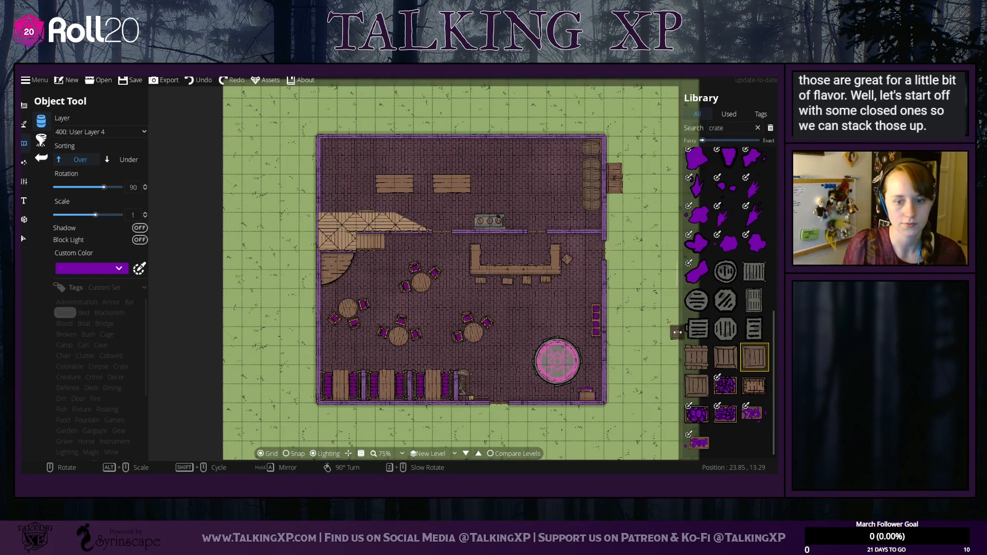
scroll(594, 270, "down", 1, "shift")
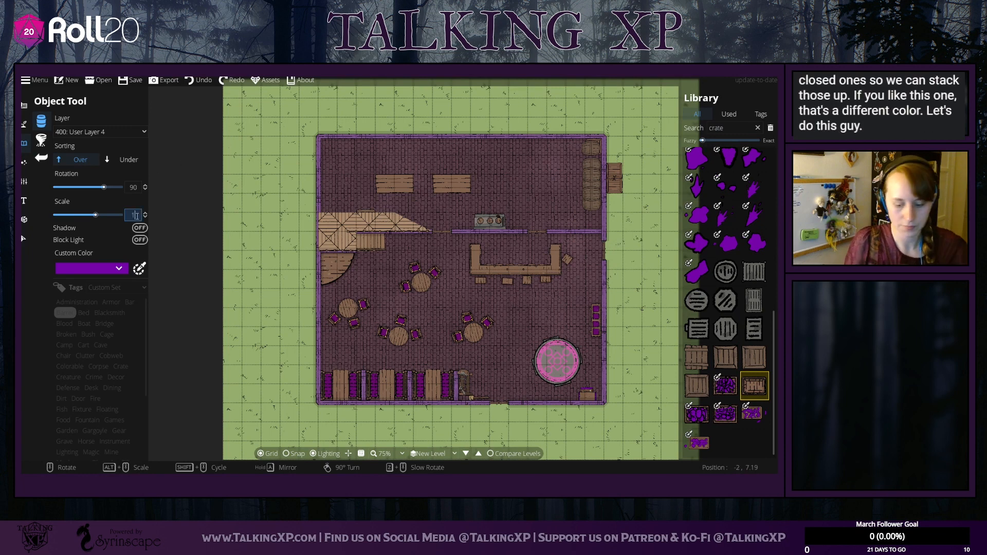
type(".5")
key("Return")
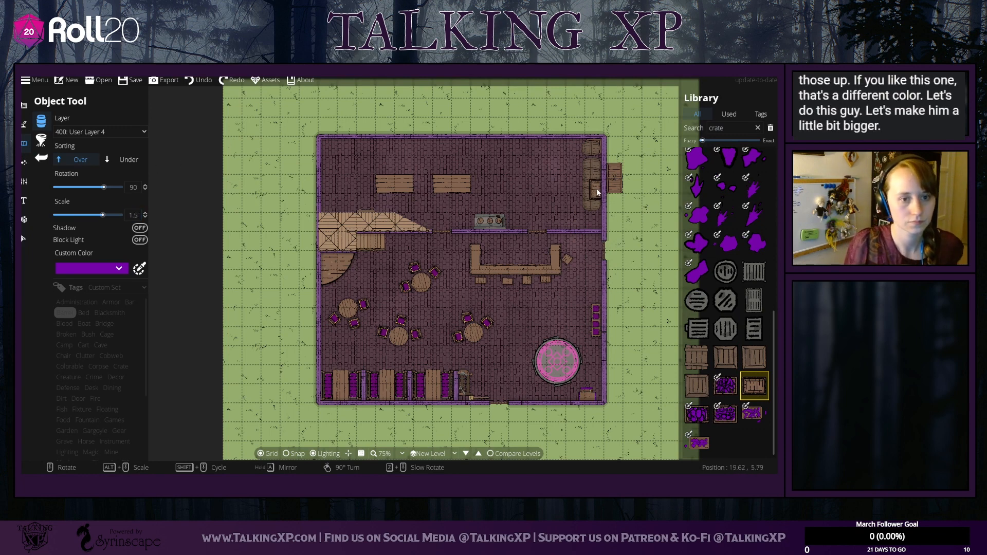
scroll(579, 215, "down", 6)
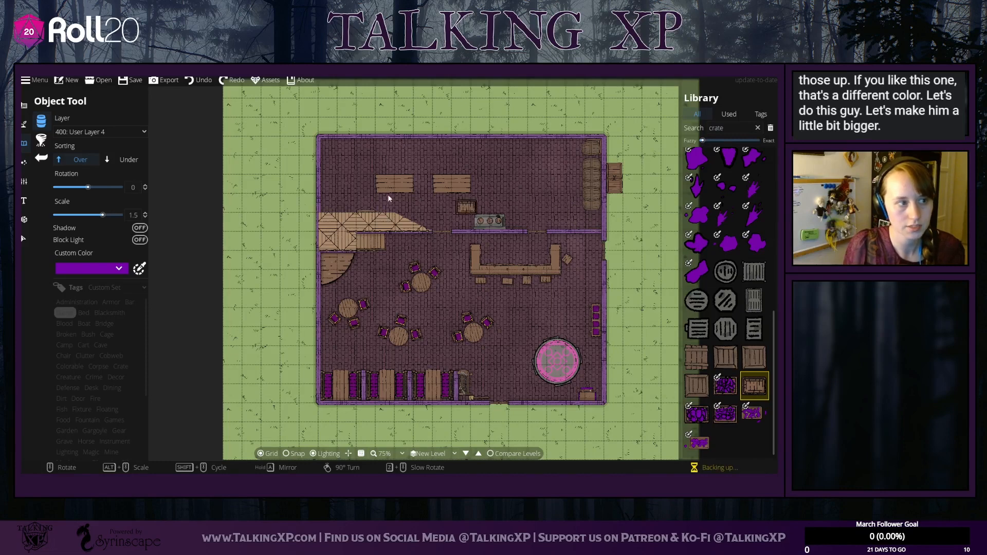
double_click(138, 216)
type(".25")
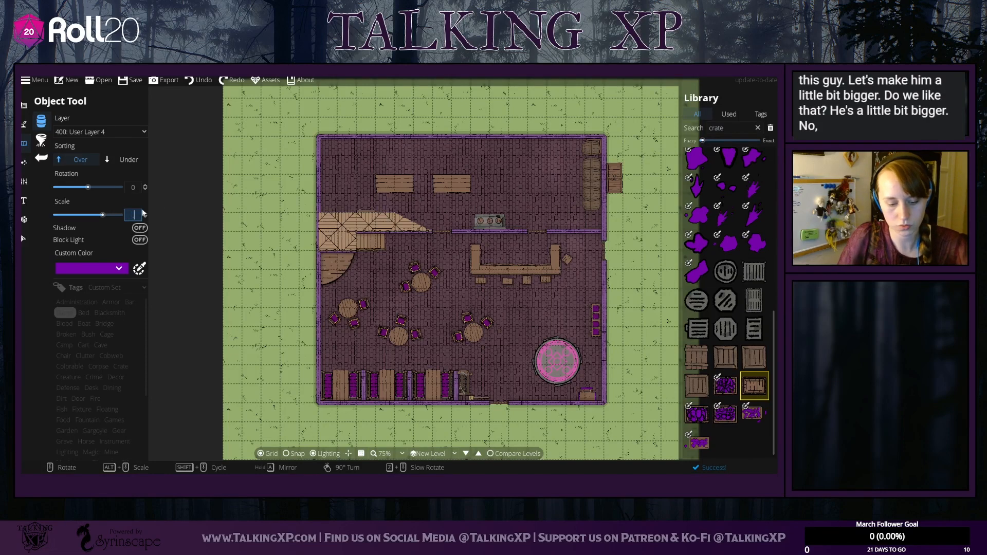
key("Return")
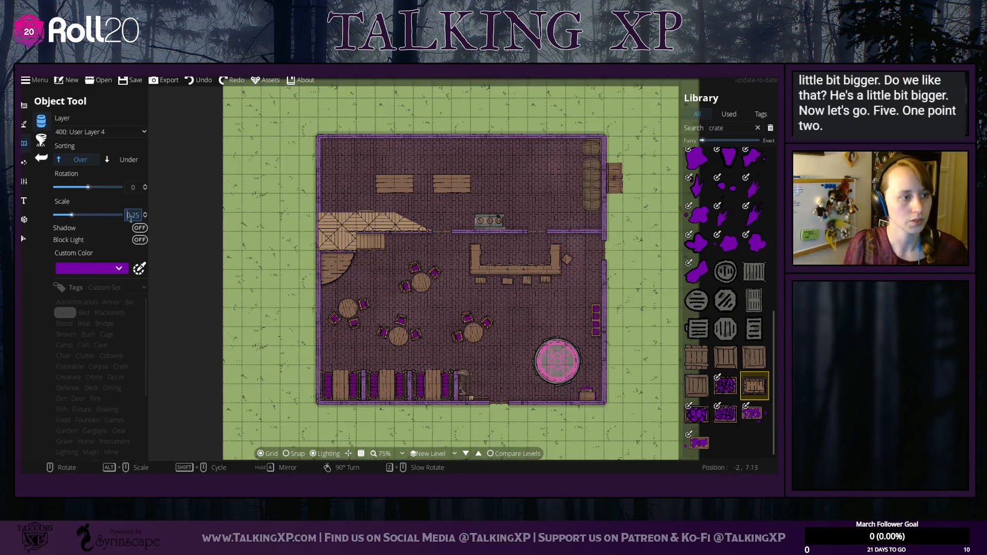
Step: Set the crate's scale to 1.25 and line crates along the kitchen's inner wall below the barrels, turning some by 180°
key("Delete")
key("Delete")
key("Delete")
key("Delete")
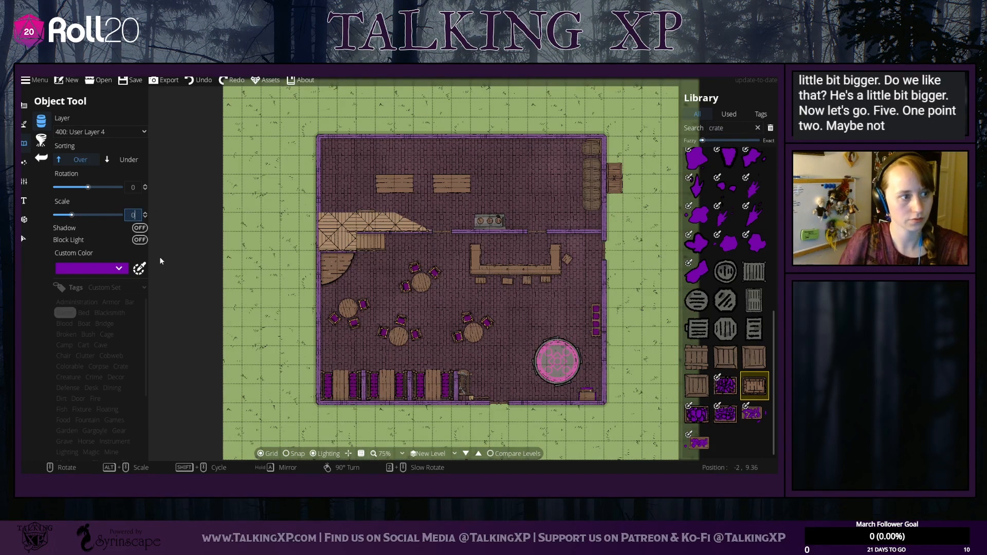
type("1.25")
key("Return")
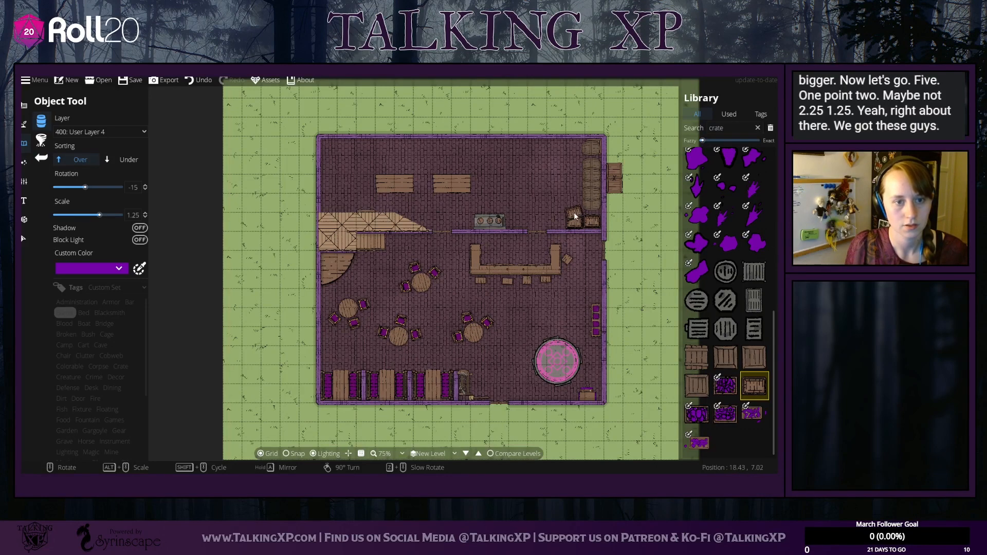
scroll(575, 216, "down", 2)
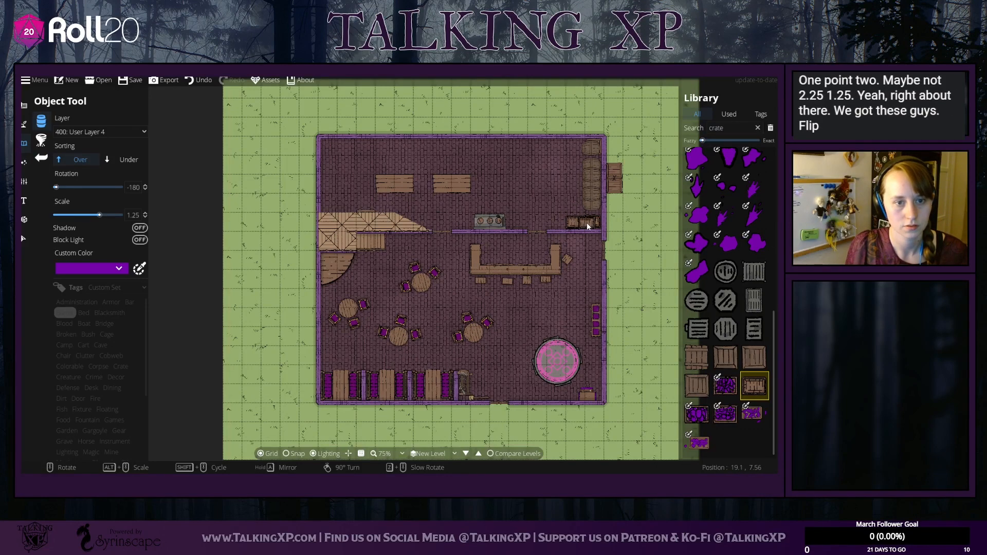
left_click(582, 221)
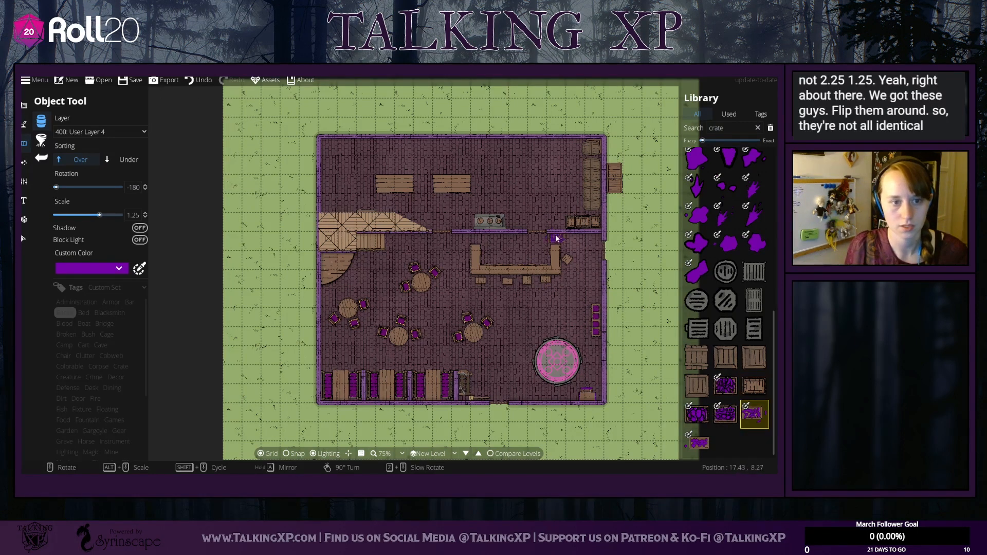
Step: Try out the fruit-filled crate variants beside the barrels and set the rotation to 90°
left_click(723, 418)
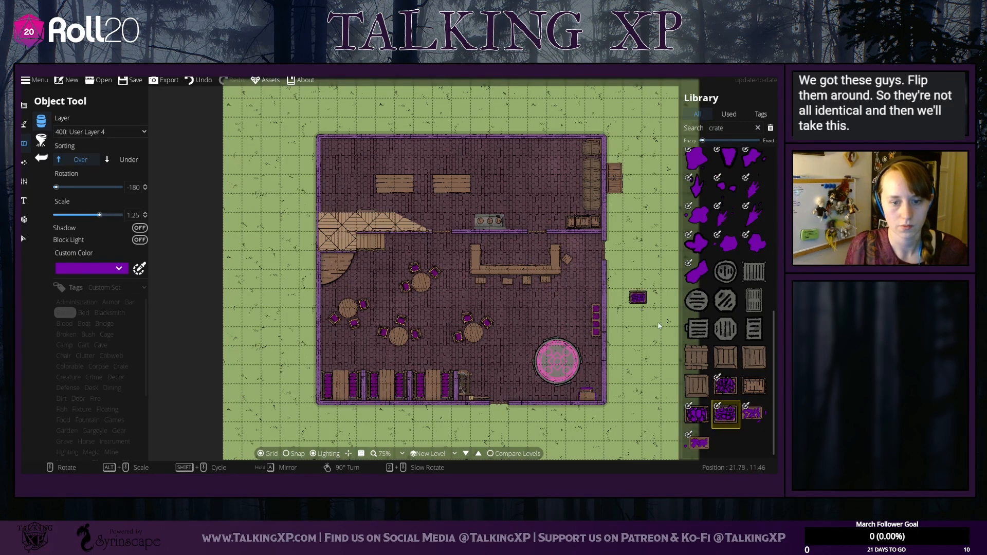
left_click(697, 416)
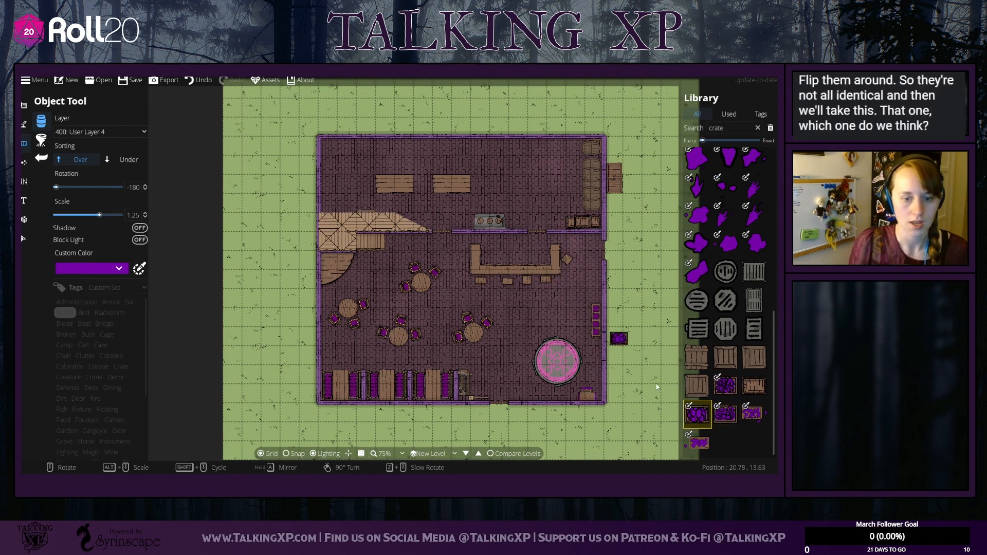
left_click(699, 443)
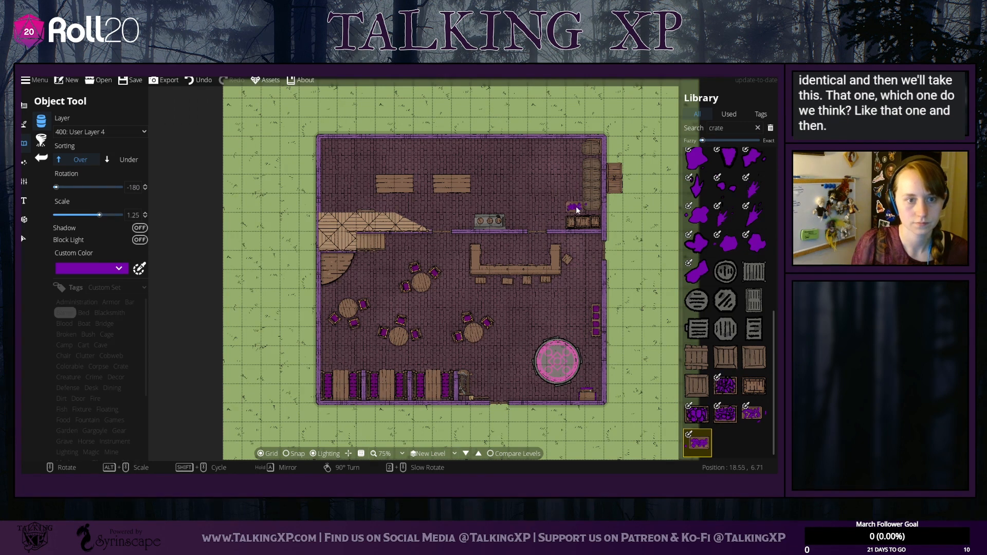
scroll(577, 210, "down", 4)
scroll(576, 211, "up", 1)
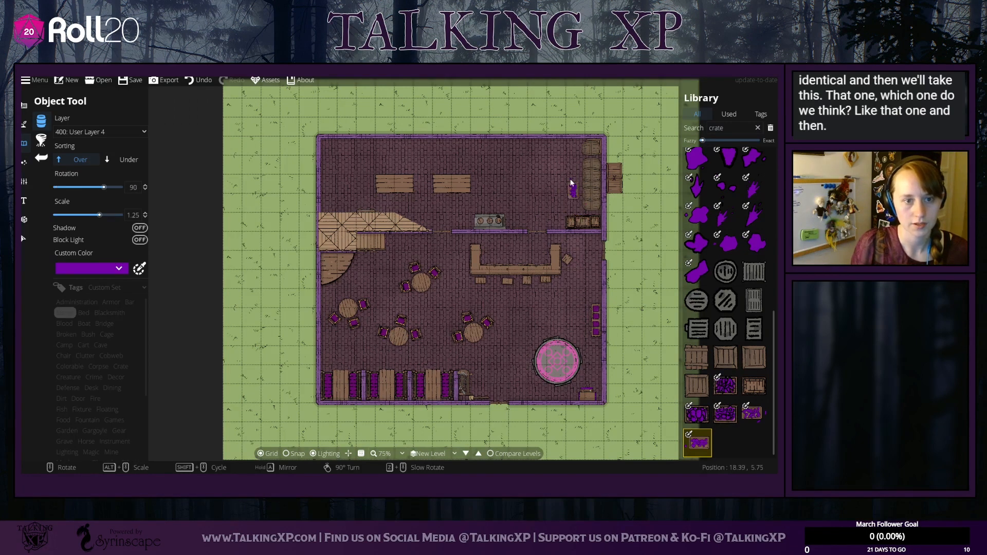
Step: Set the custom color of the crate contents to the dark green 217424
left_click(112, 268)
left_click(165, 313)
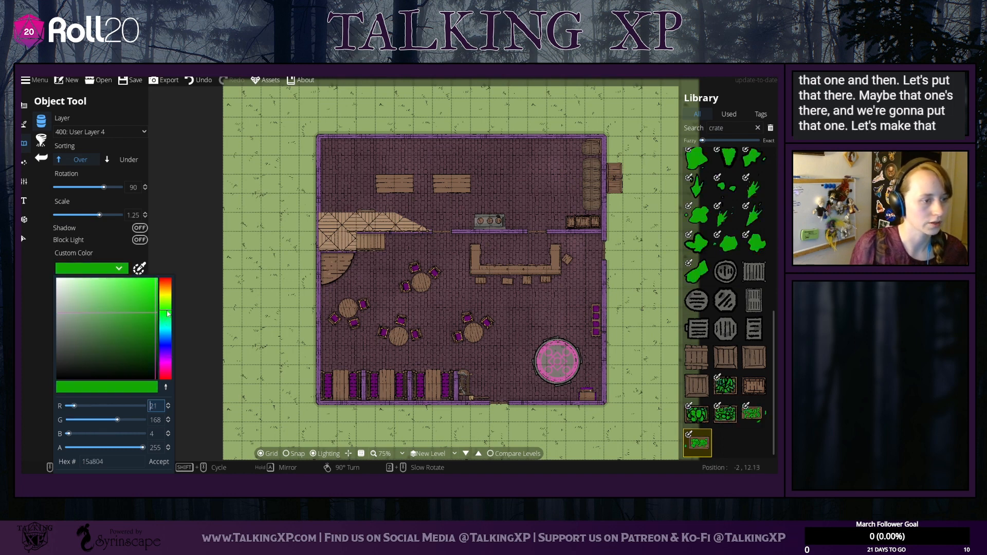
left_click(136, 327)
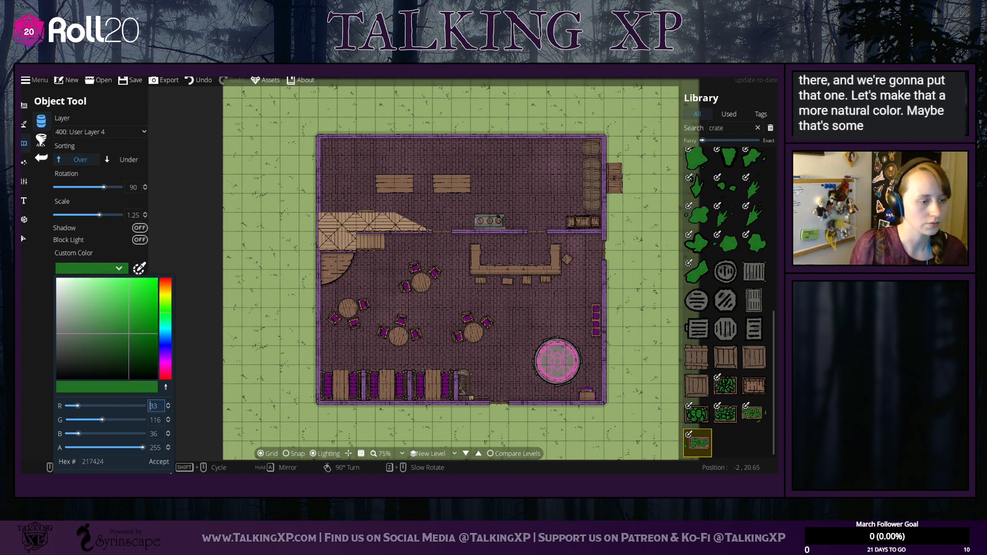
left_click(159, 462)
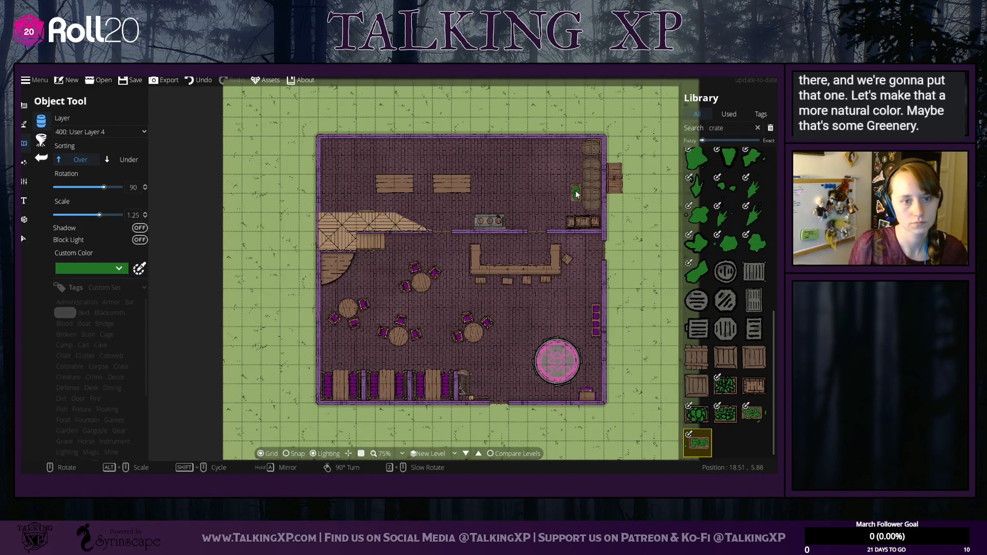
Step: Place a green-filled crate beside the kitchen barrels and choose a different filled crate for the spot next to the closed crates
left_click(751, 415)
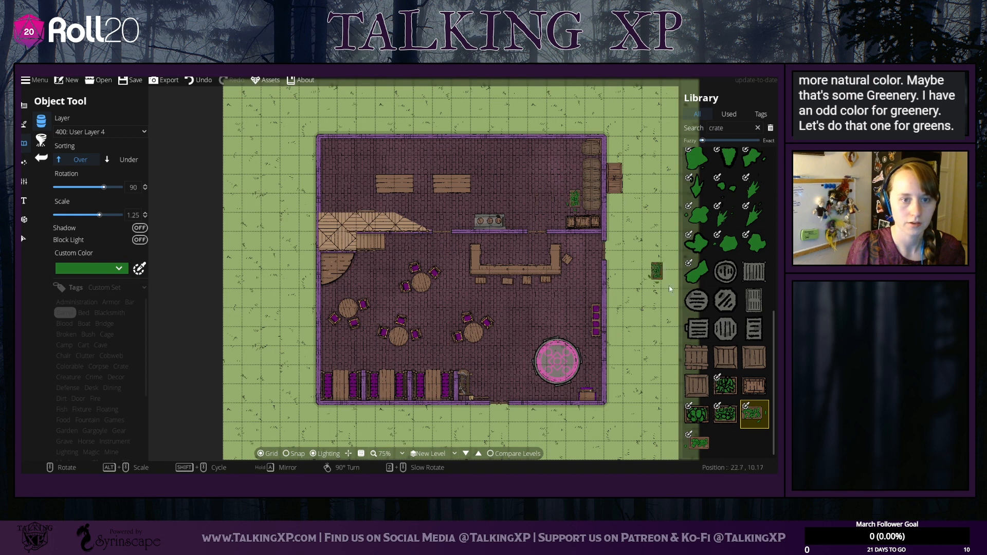
mouse_move(705, 447)
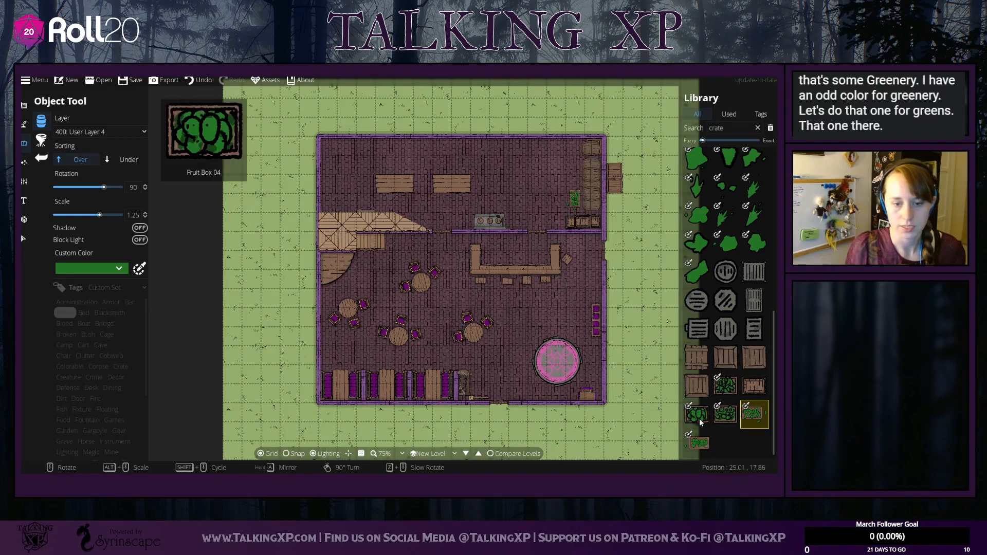
left_click(723, 394)
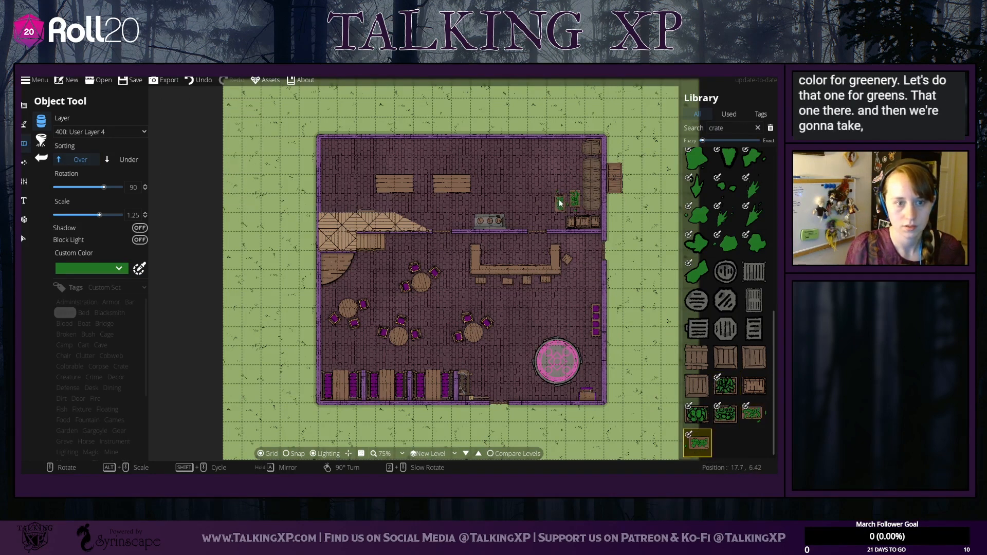
left_click(723, 414)
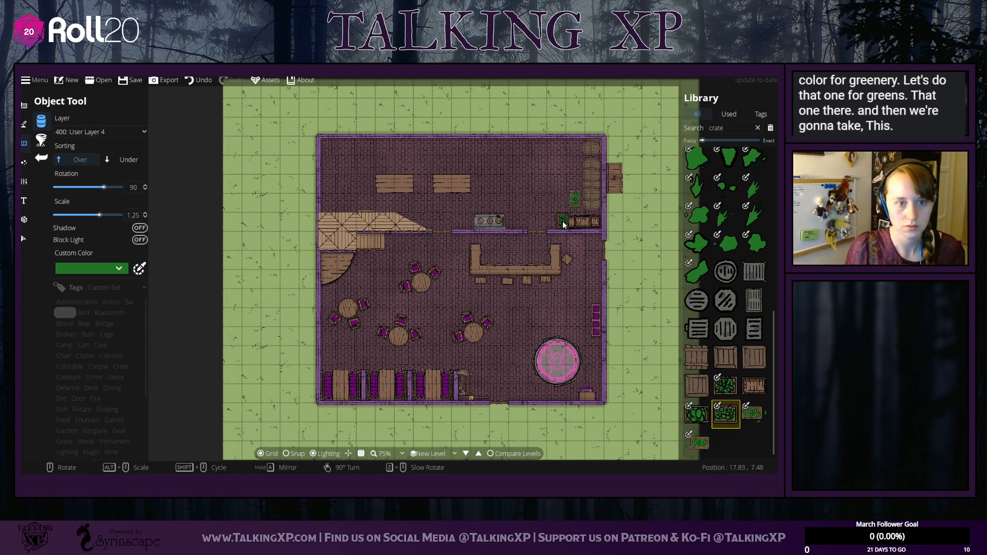
Step: Try the dark purple 4c0b75 as custom color for the filled crate
left_click(119, 268)
left_click_drag(164, 352, 148, 334)
left_click(147, 341)
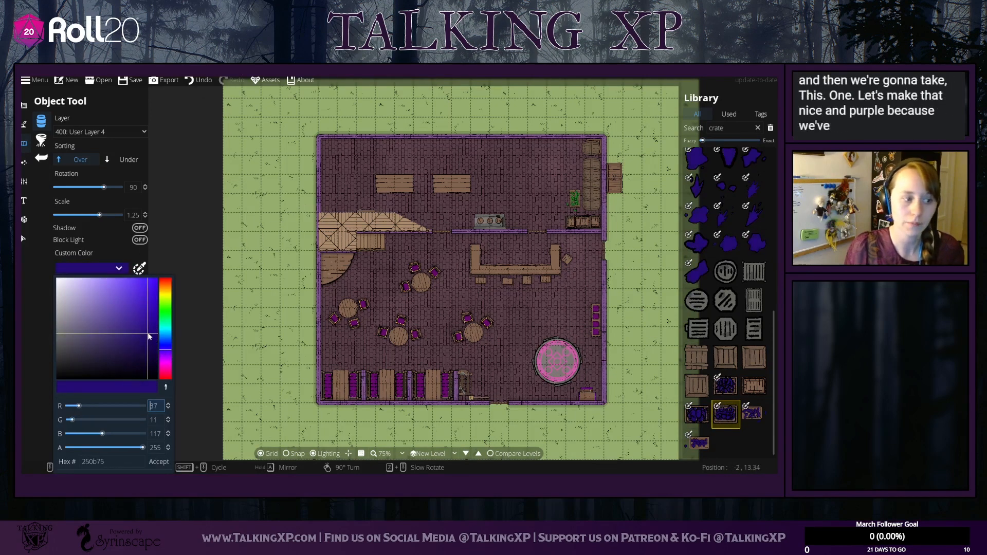
left_click(166, 359)
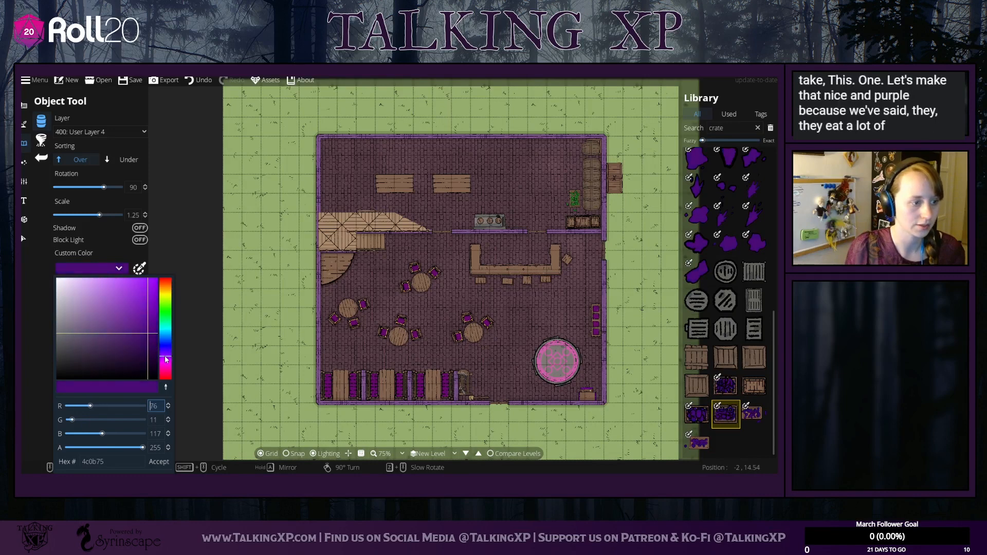
left_click(159, 462)
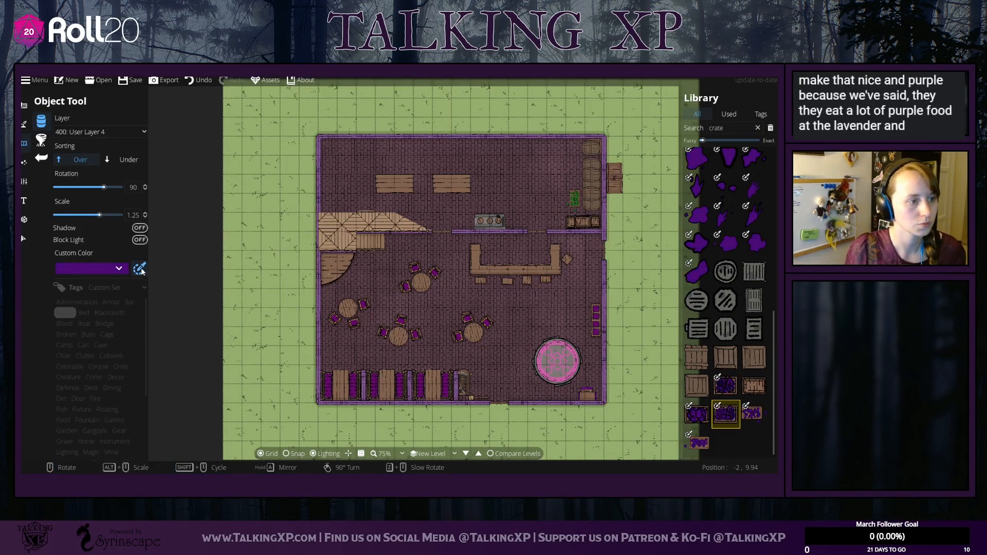
Step: Set the custom color to the blue-violet 6109e2 and place the filled crate at the end of the closed crate row
left_click(125, 268)
left_click_drag(144, 337, 156, 294)
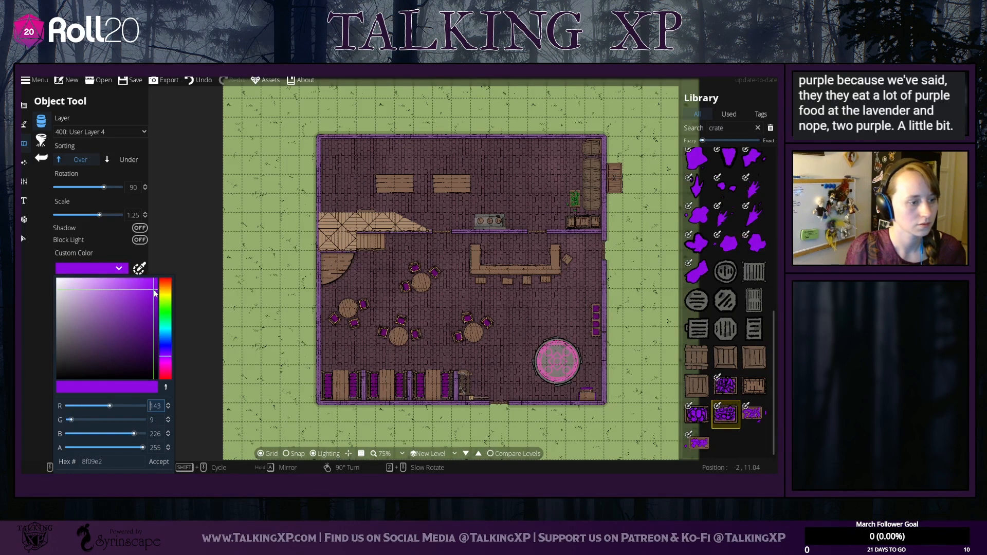
left_click_drag(166, 351, 170, 354)
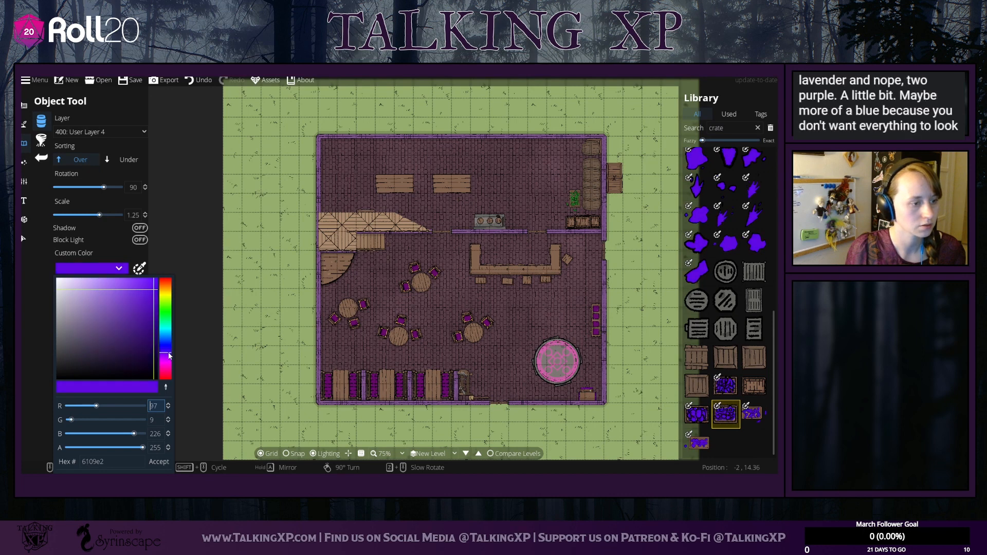
left_click(158, 462)
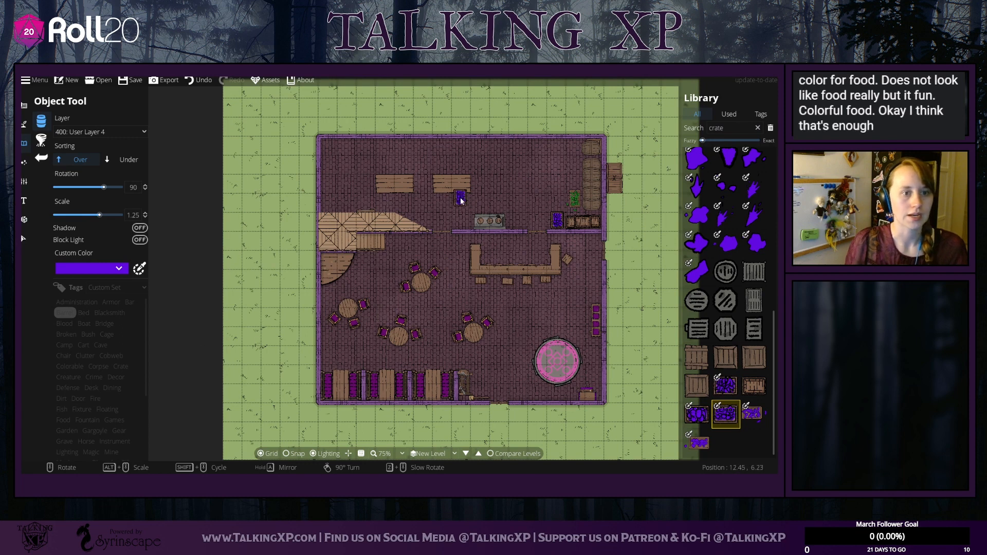
left_click(482, 168)
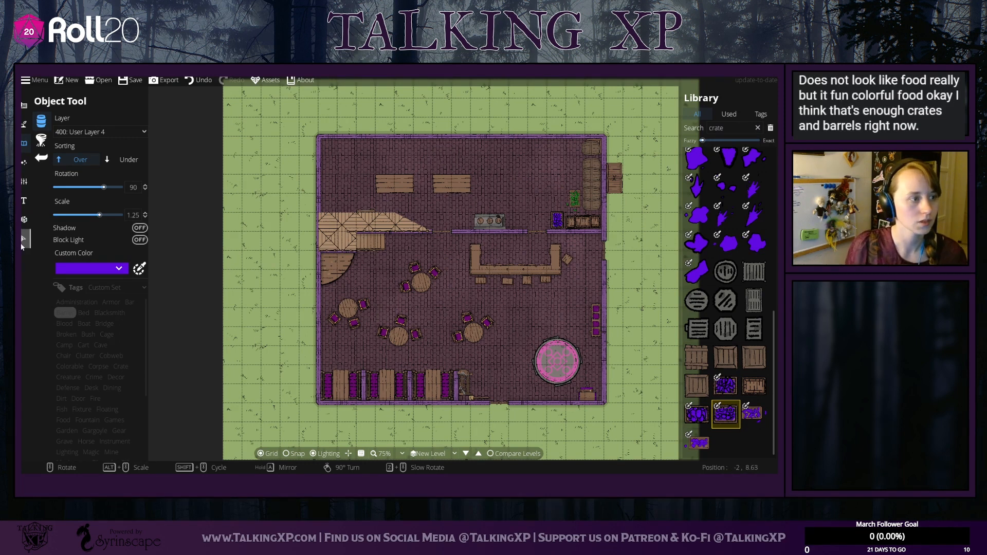
Step: Move both kitchen tables closer to the barrels and crates, keeping them side by side
left_click(23, 238)
left_click_drag(446, 184, 490, 182)
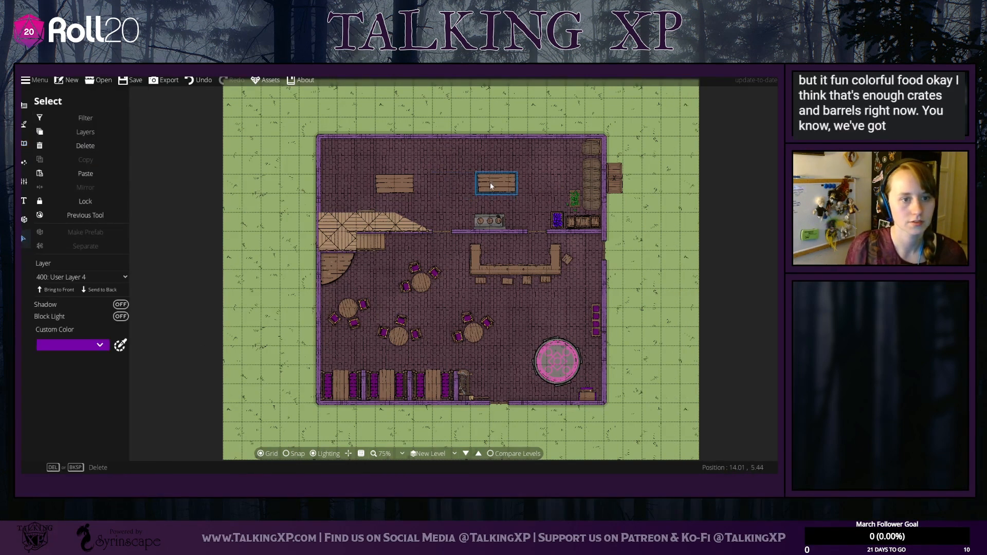
left_click_drag(404, 182, 430, 183)
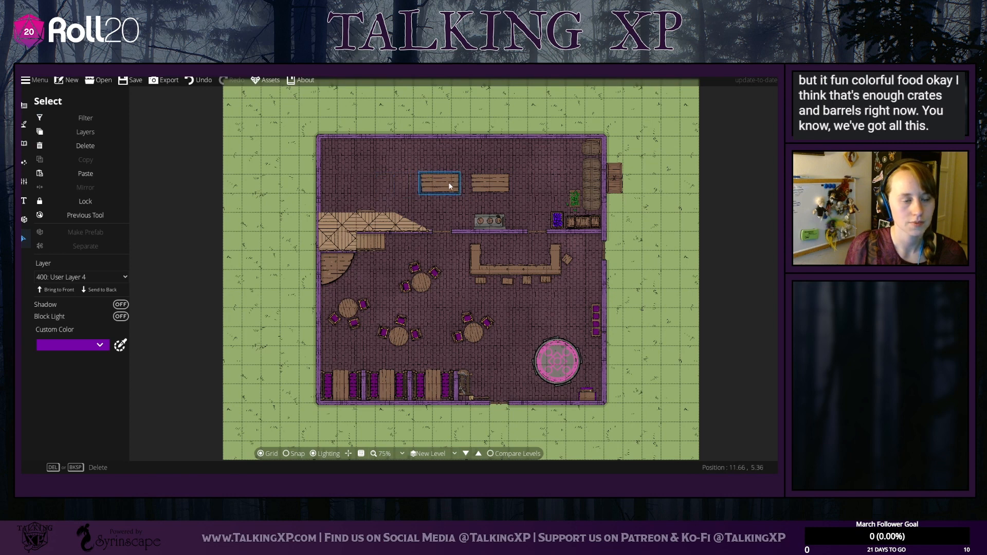
right_click(450, 184)
left_click_drag(506, 185, 518, 185)
right_click(519, 185)
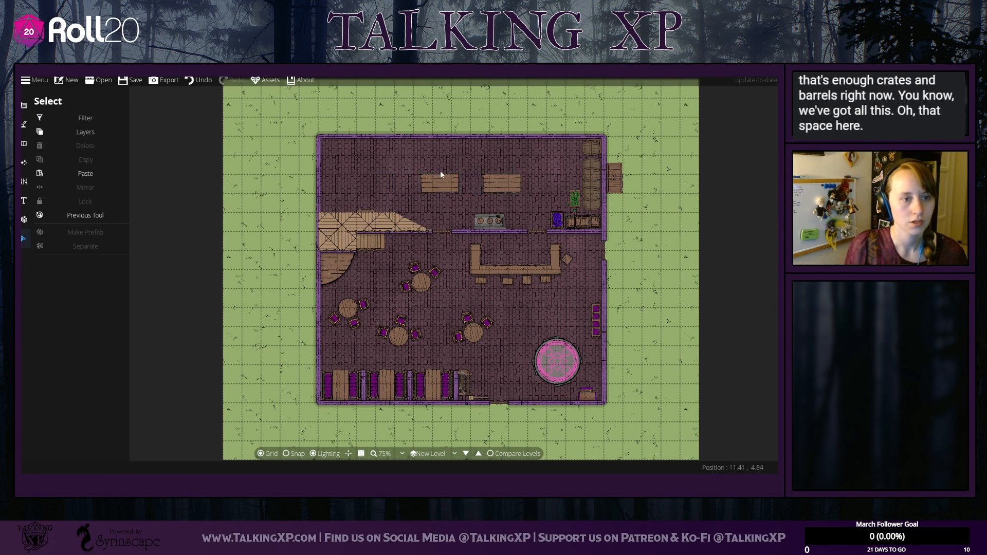
Step: Turn on grid snapping and align the two kitchen tables one above the other above the stove, the upper one against the outer wall
left_click_drag(454, 182, 429, 184)
right_click(461, 184)
left_click(295, 457)
right_click(430, 184)
left_click_drag(495, 185, 472, 153)
right_click(503, 185)
right_click(455, 181)
right_click(471, 153)
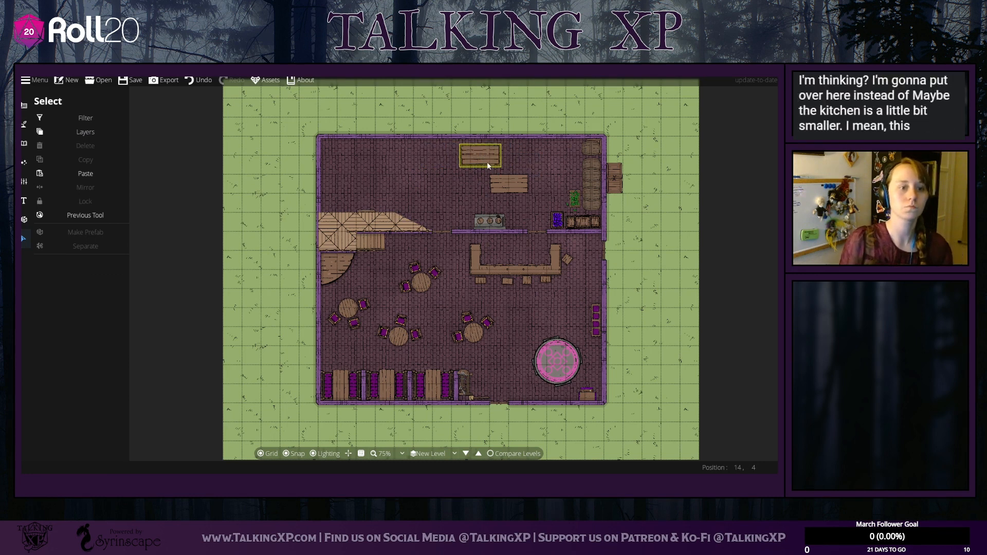
left_click_drag(483, 157, 521, 154)
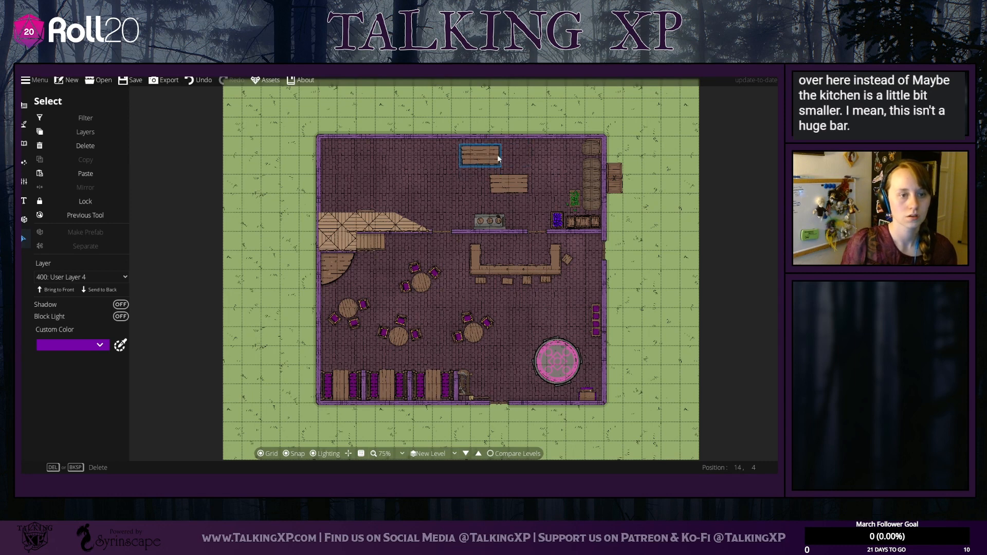
left_click(459, 217)
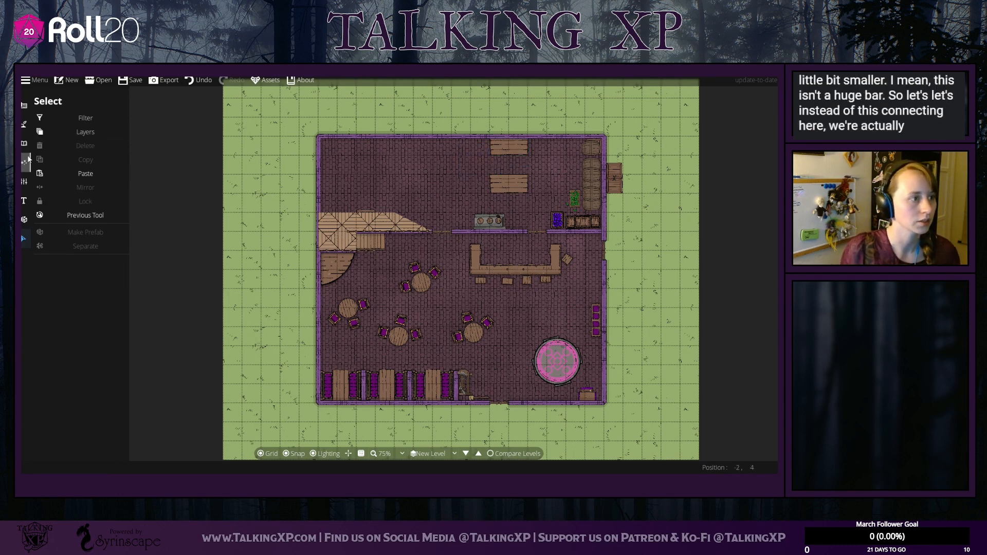
left_click(48, 132)
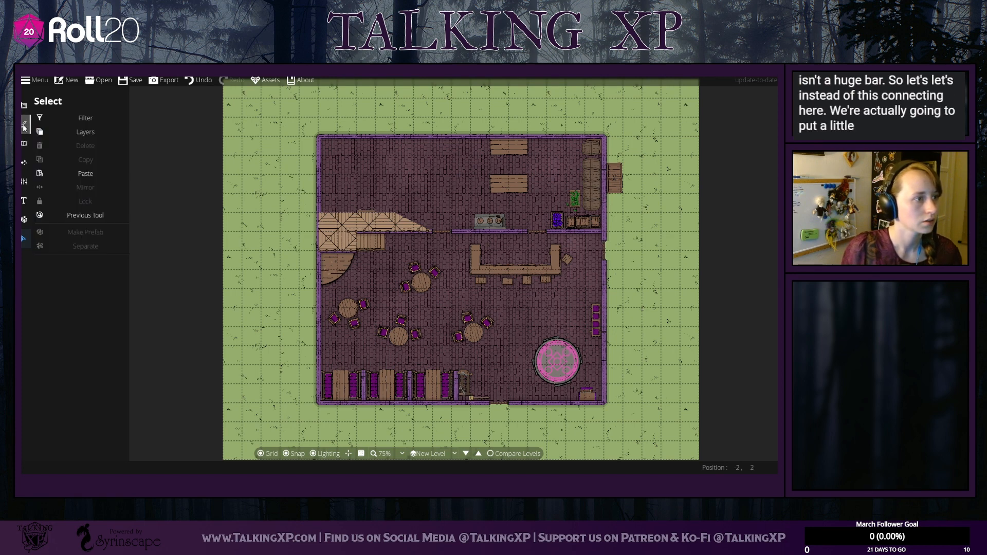
Step: Draw a straight wooden wall from the end of the wall below the stove up to the outer wall, closing off the kitchen
left_click(24, 105)
left_click(62, 140)
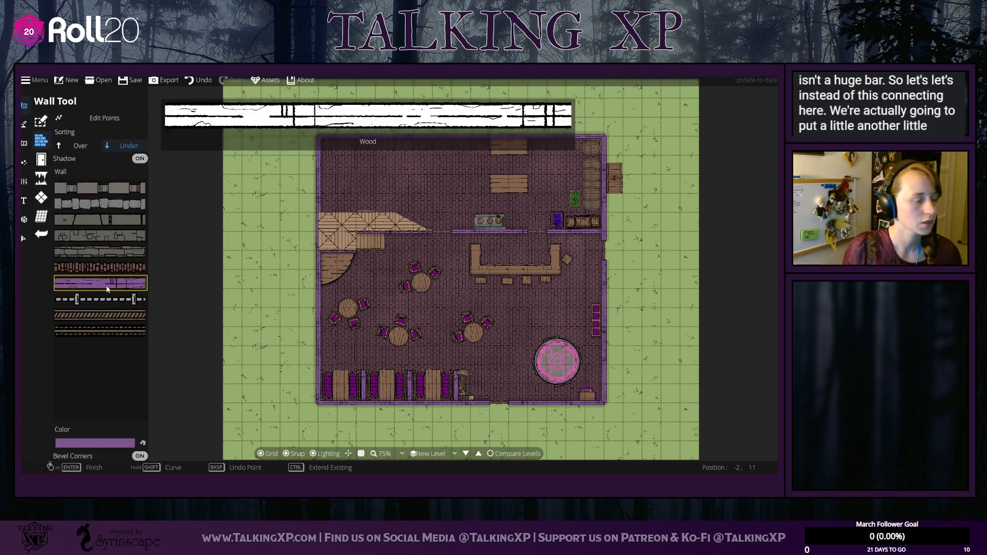
left_click(452, 232)
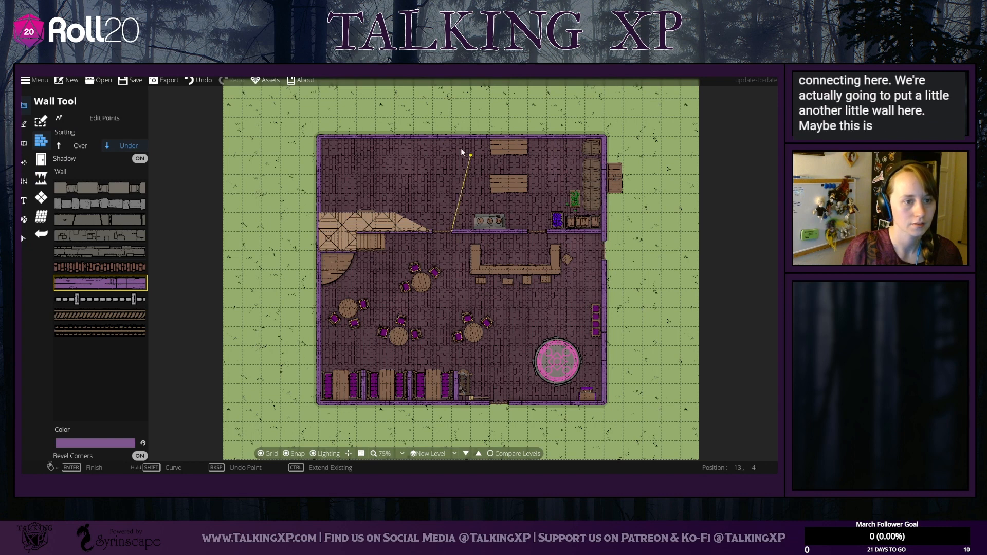
double_click(452, 138)
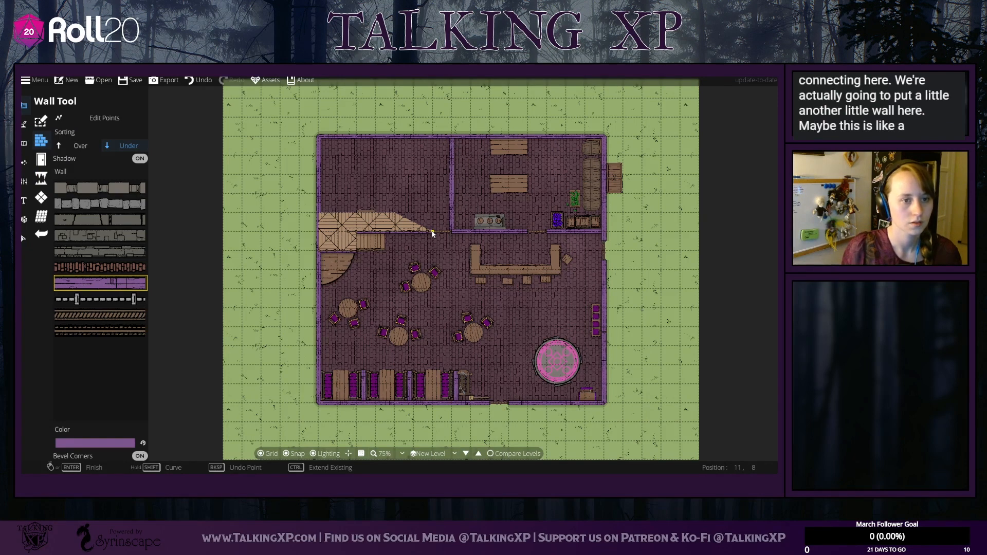
Step: Try a second, parallel wall one square away on the stair side of the doorway, and delete it
double_click(430, 148)
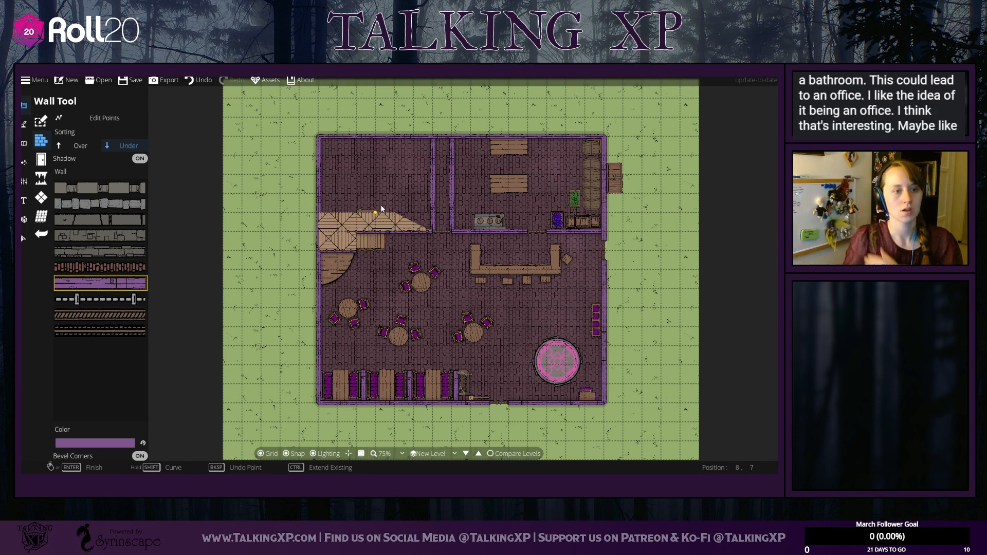
key("v")
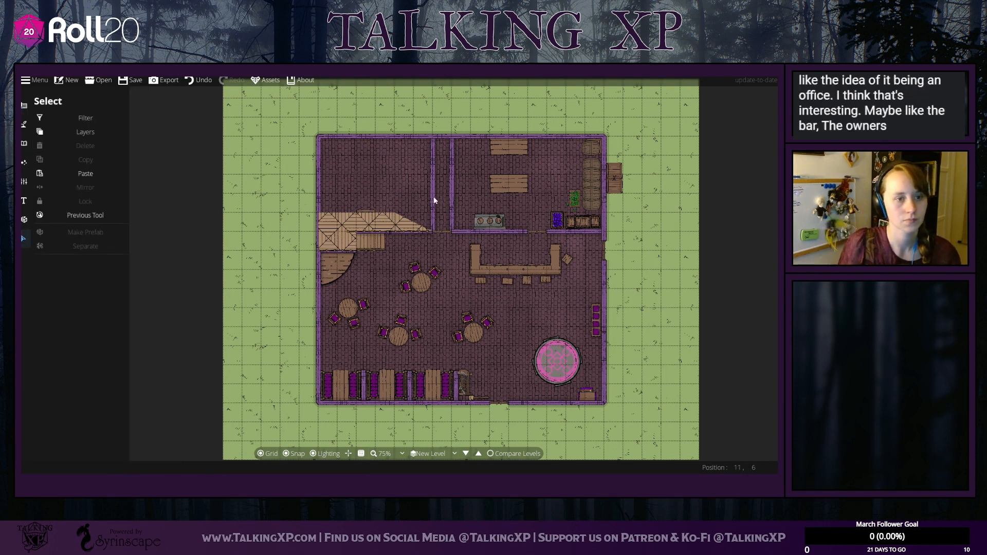
left_click(432, 197)
key("Delete")
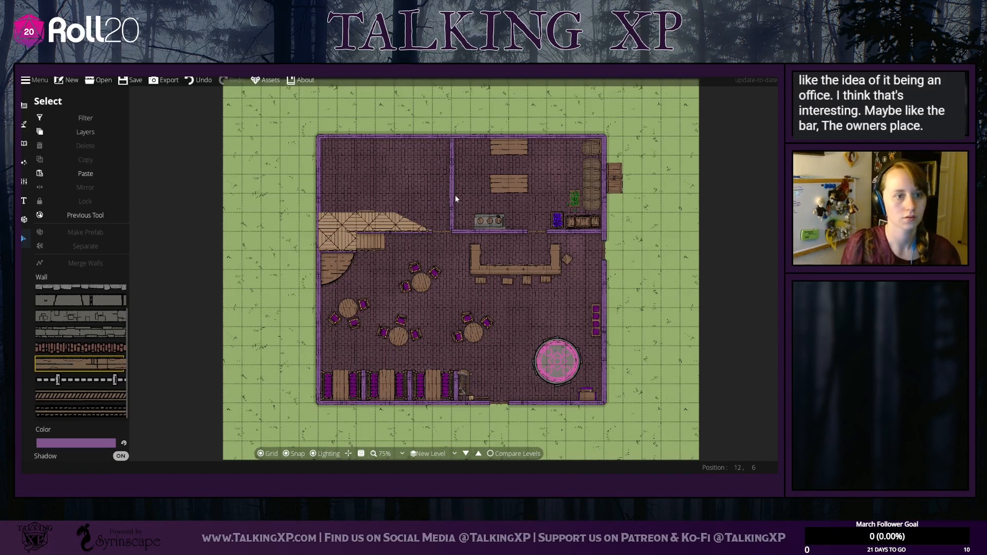
Step: Reshape the new kitchen wall to run one square up, two squares toward the stairs, and straight up to the outer wall
left_click(451, 208)
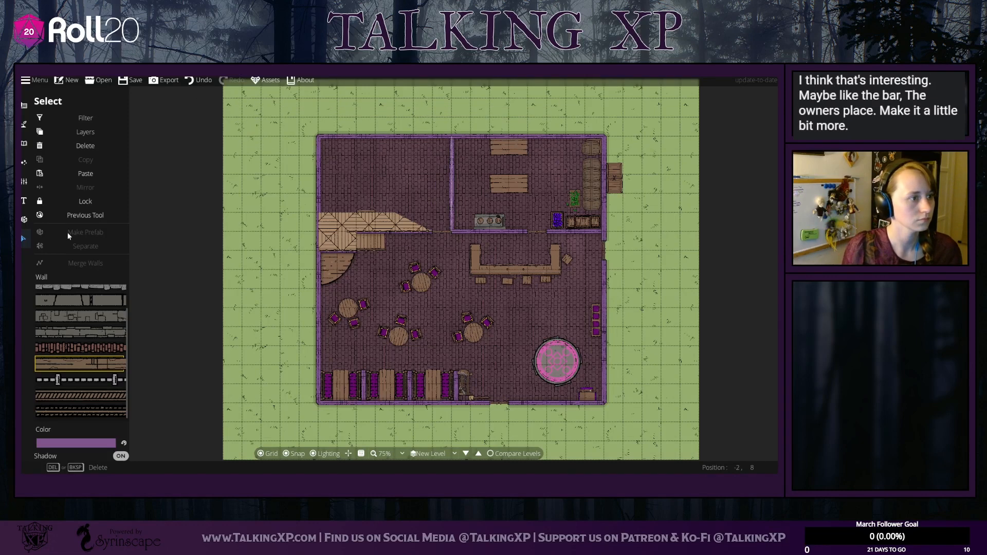
left_click(24, 124)
left_click(45, 139)
left_click(23, 105)
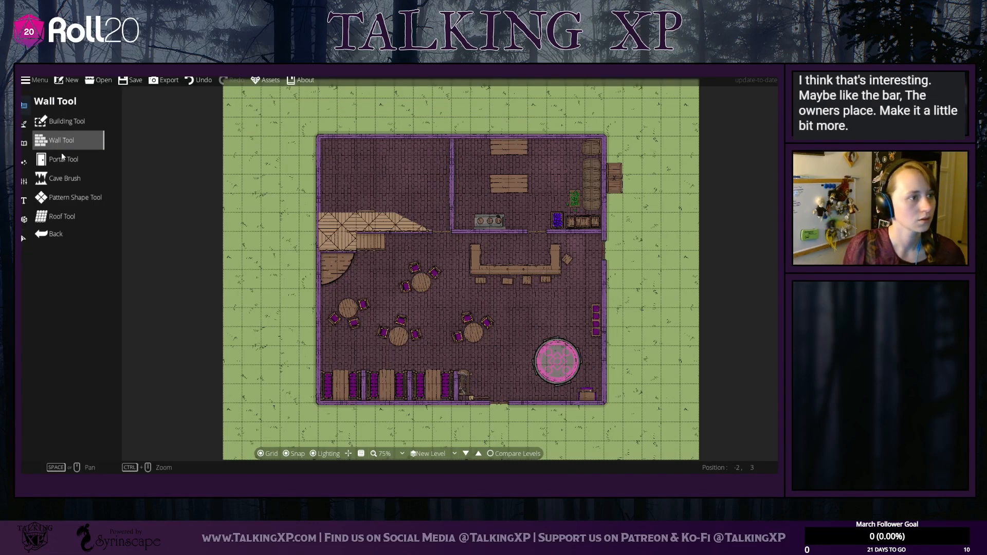
left_click(65, 144)
left_click(109, 118)
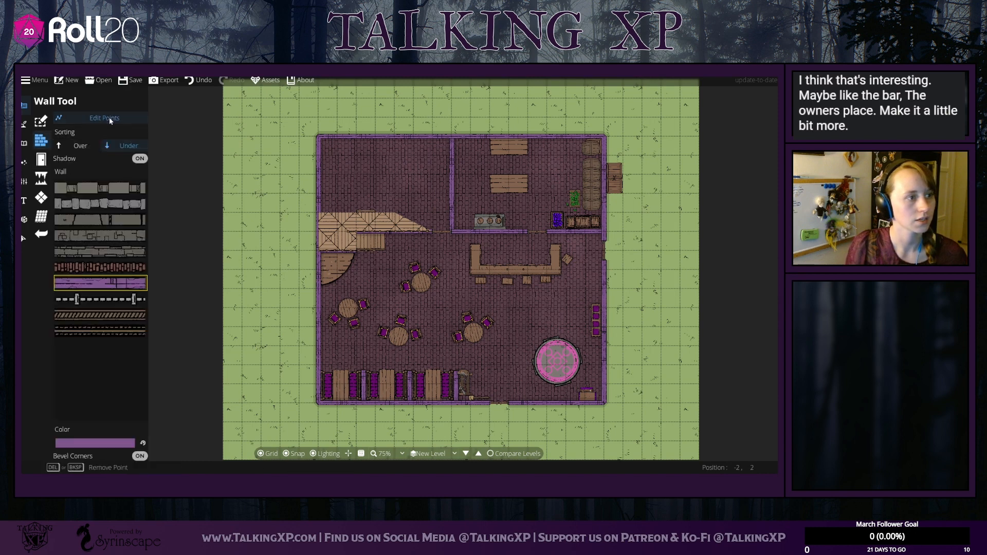
left_click(363, 385)
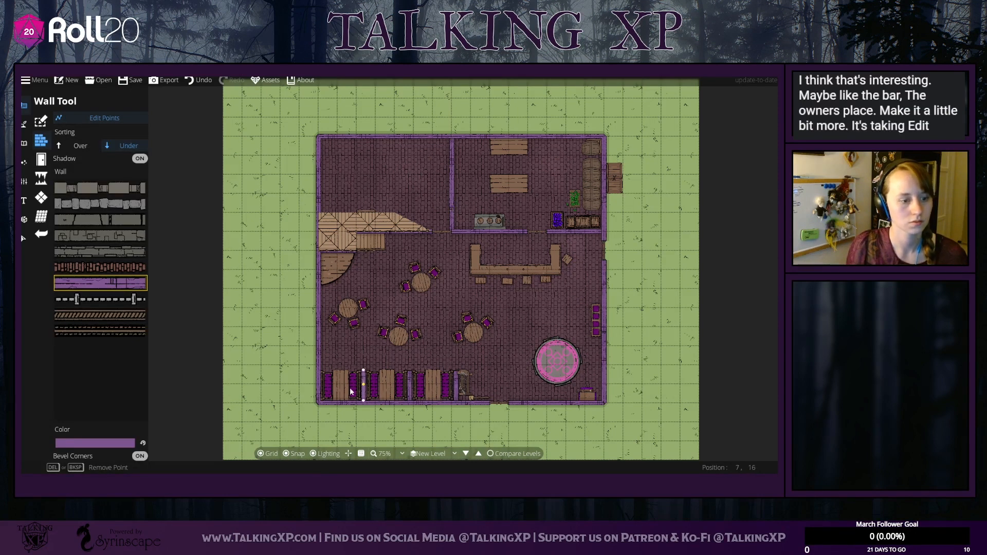
left_click(453, 180)
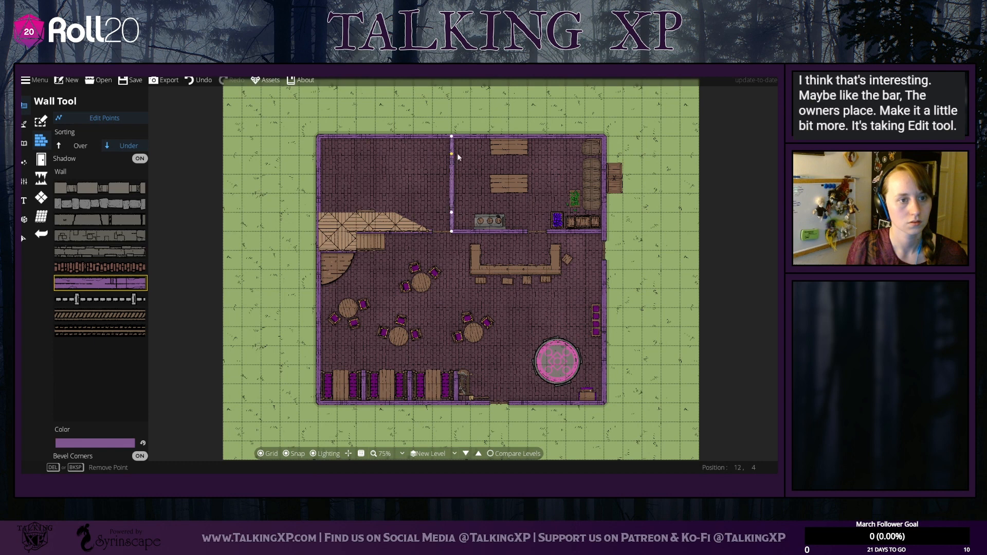
left_click_drag(451, 137, 427, 210)
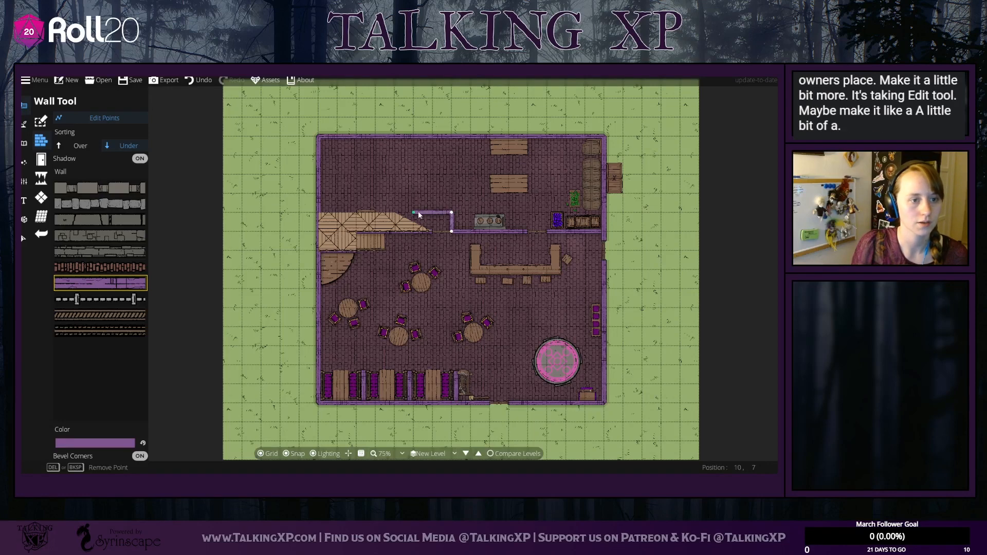
left_click(435, 212)
left_click_drag(414, 212, 414, 141)
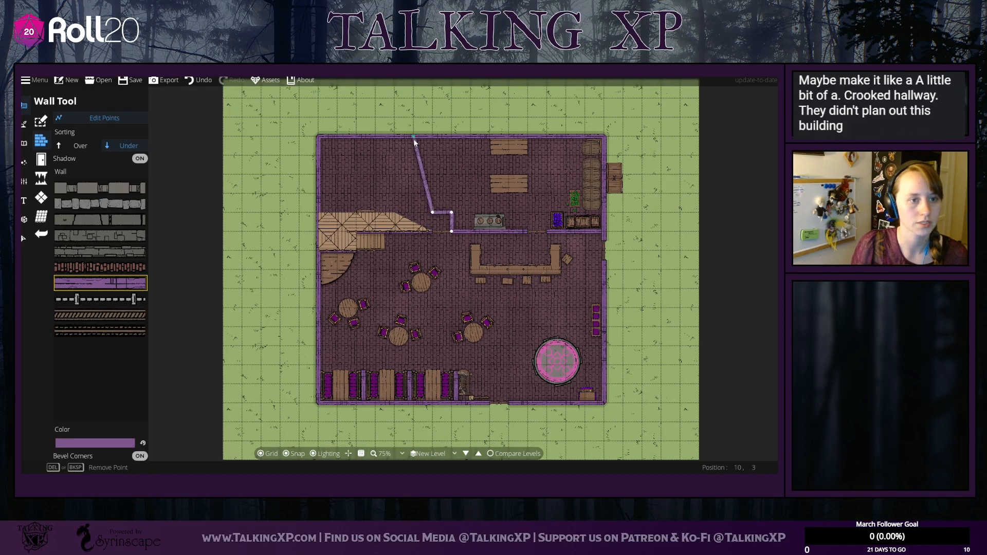
left_click_drag(433, 212, 413, 212)
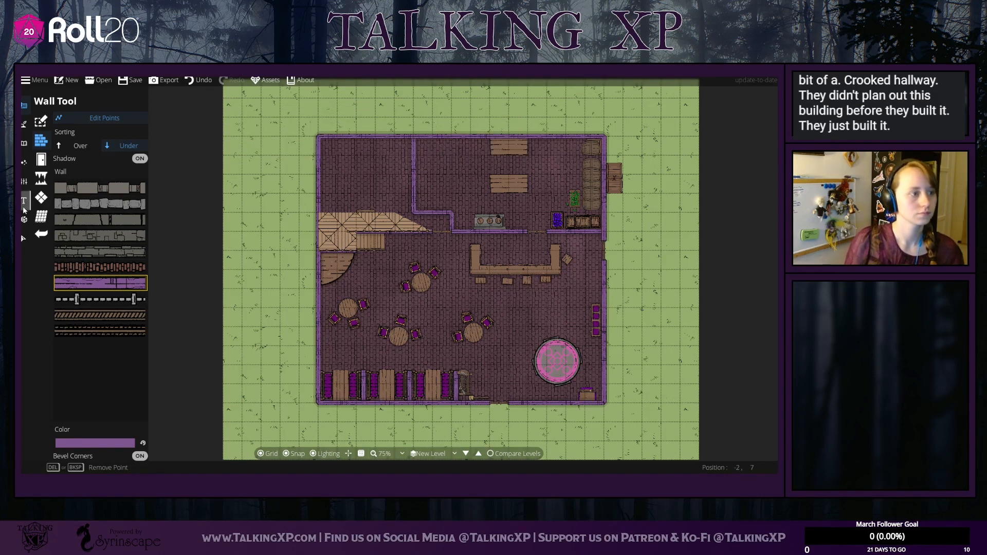
Step: Move the lower kitchen table one square toward the new wall
left_click(23, 239)
mouse_move(517, 184)
left_mouse_down()
mouse_move(487, 182)
mouse_move(498, 180)
left_mouse_up()
Step: Raise the horizontal section of the bent kitchen wall by one square
left_click(434, 212)
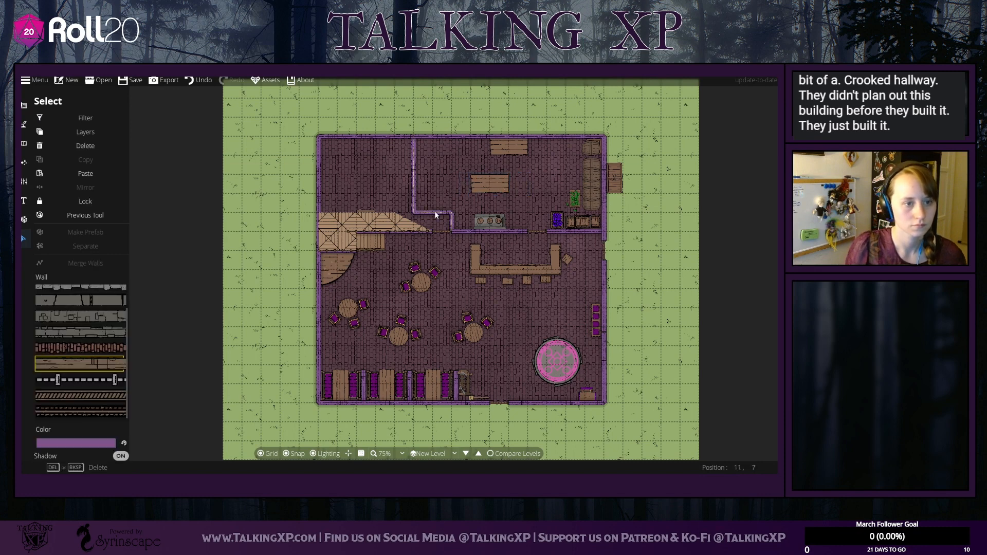
left_click(23, 125)
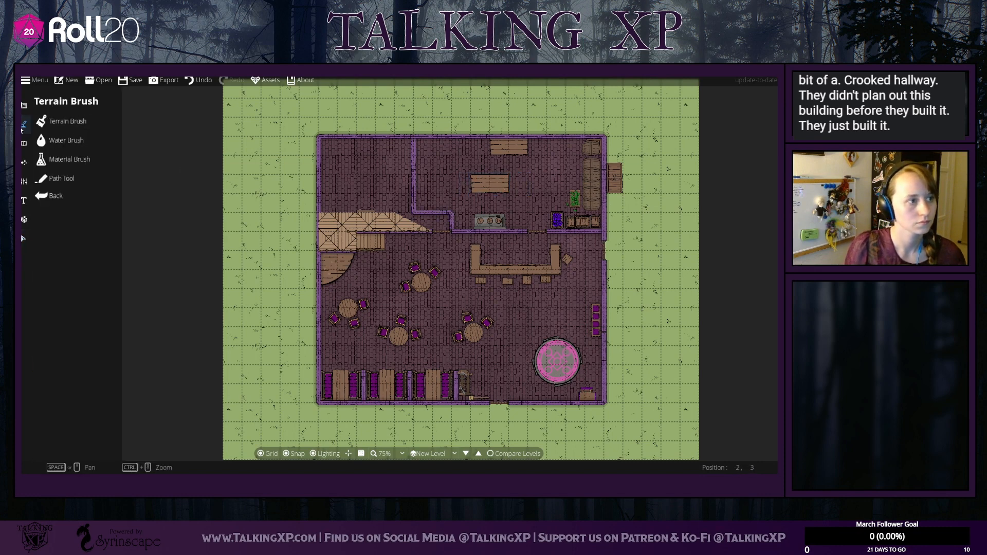
left_click(24, 106)
left_click(43, 140)
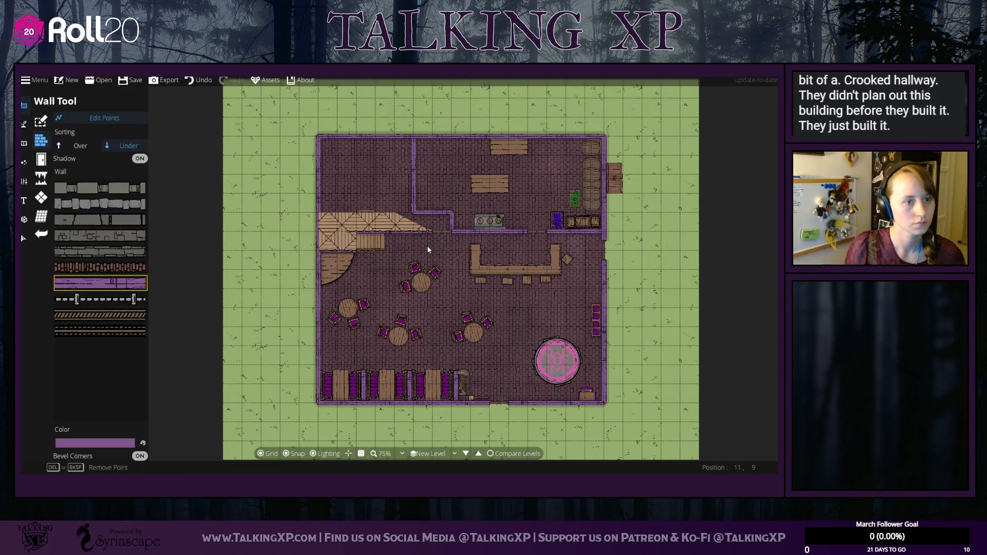
left_click_drag(414, 204, 452, 194)
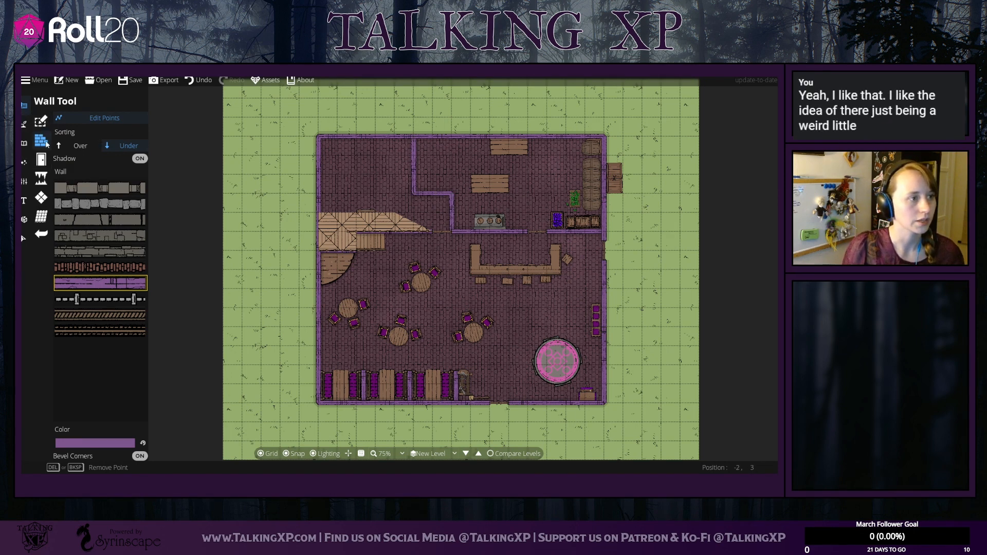
Step: Draw two more walls from the bent wall's corners, one up to the outer wall and one down to the stair wall
left_click(109, 119)
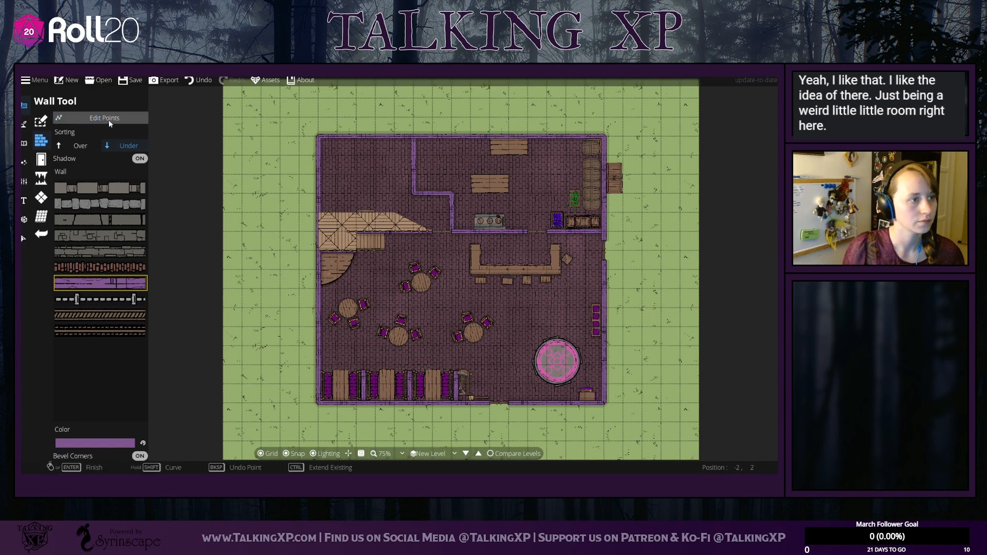
right_click(449, 142)
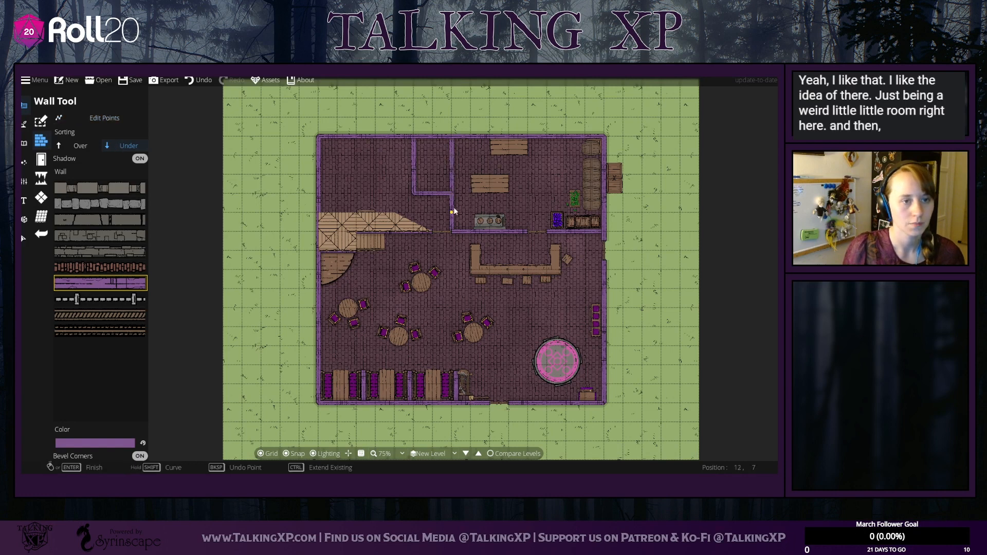
left_click(410, 196)
left_click(411, 235)
right_click(412, 234)
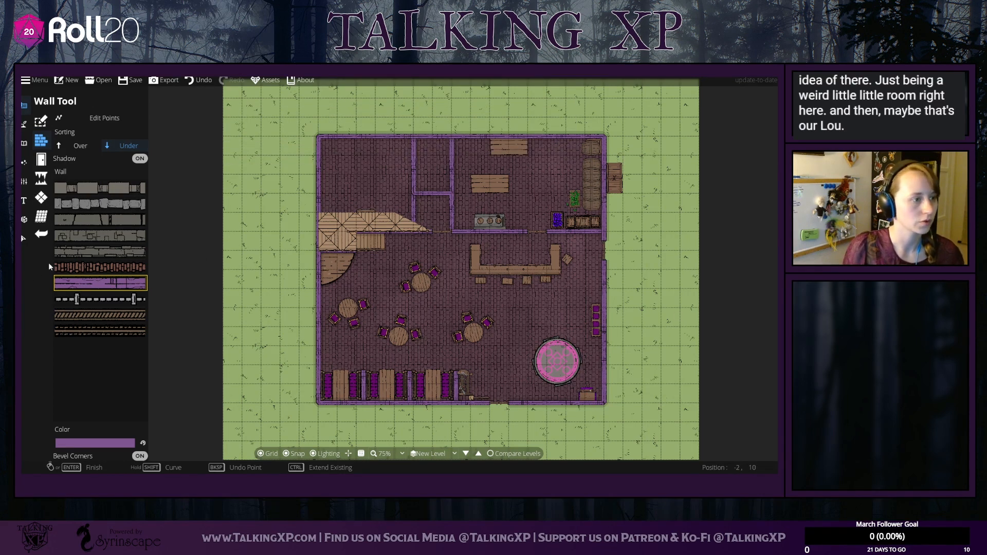
Step: Place anchored doors in the kitchen, bathroom and office walls around the small hallway above the stair-side doorway
left_click(22, 240)
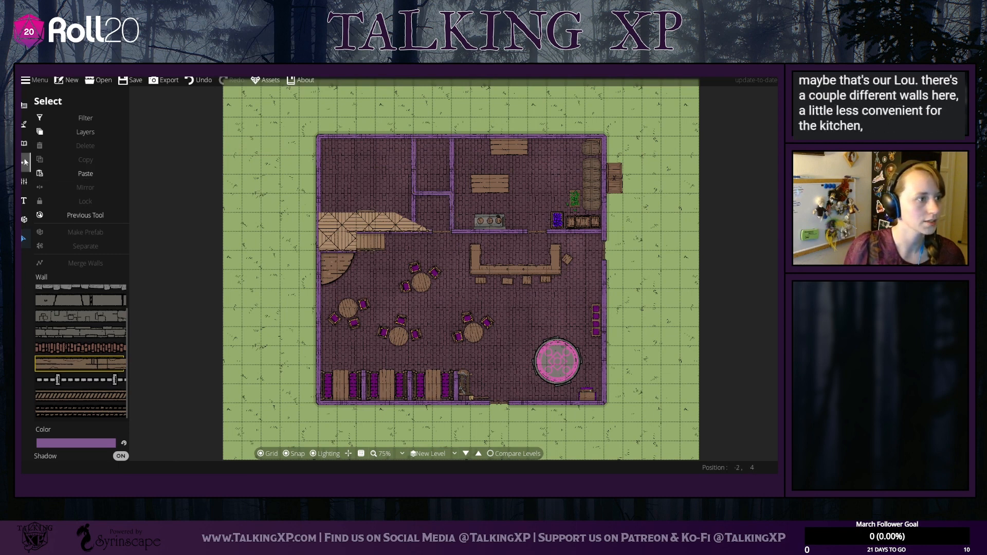
left_click(23, 124)
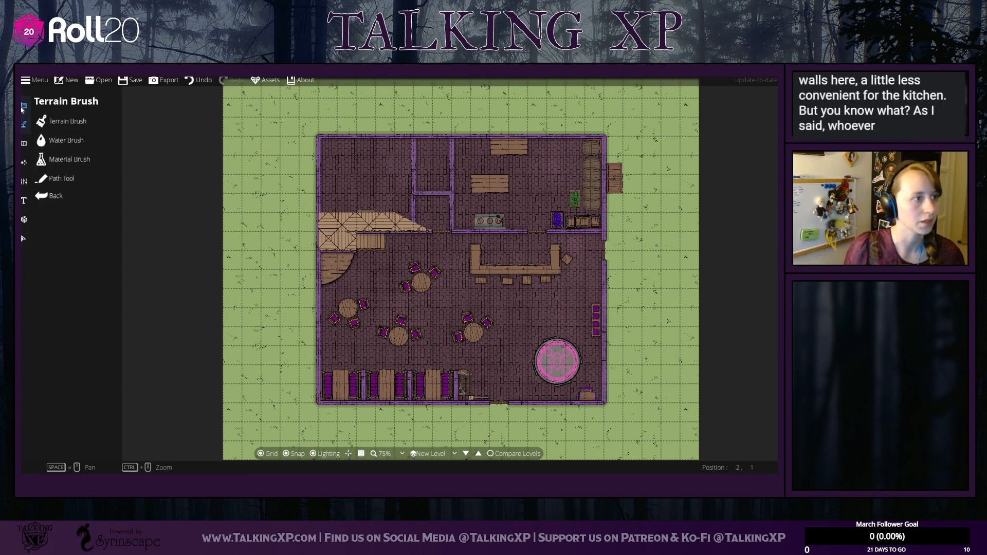
left_click(23, 105)
left_click(57, 160)
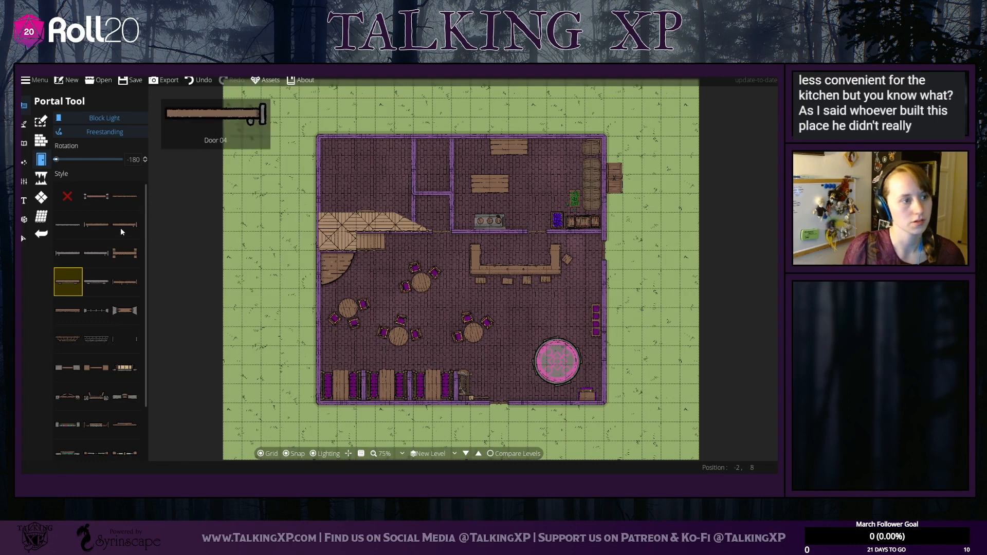
left_click(128, 278)
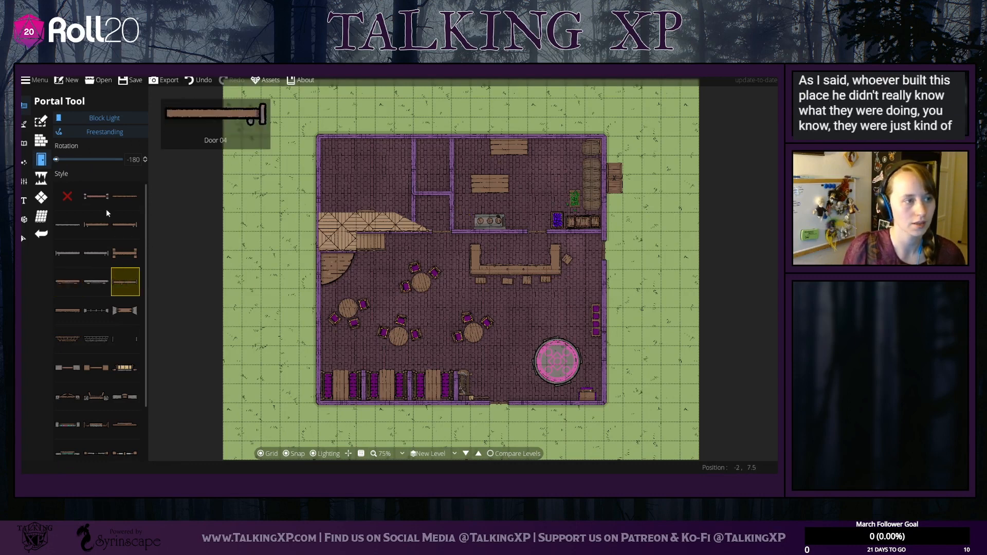
left_click(108, 133)
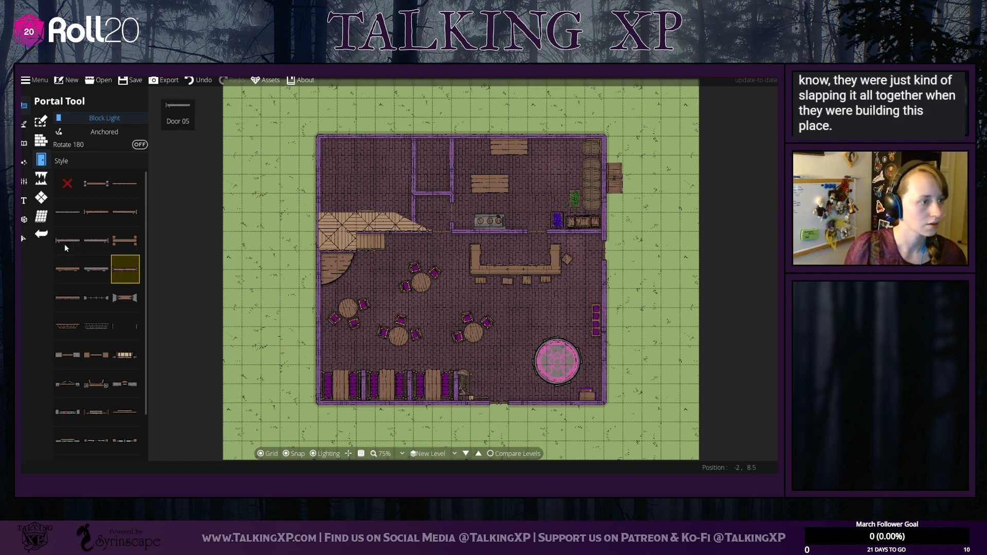
left_click(76, 273)
left_click(437, 194)
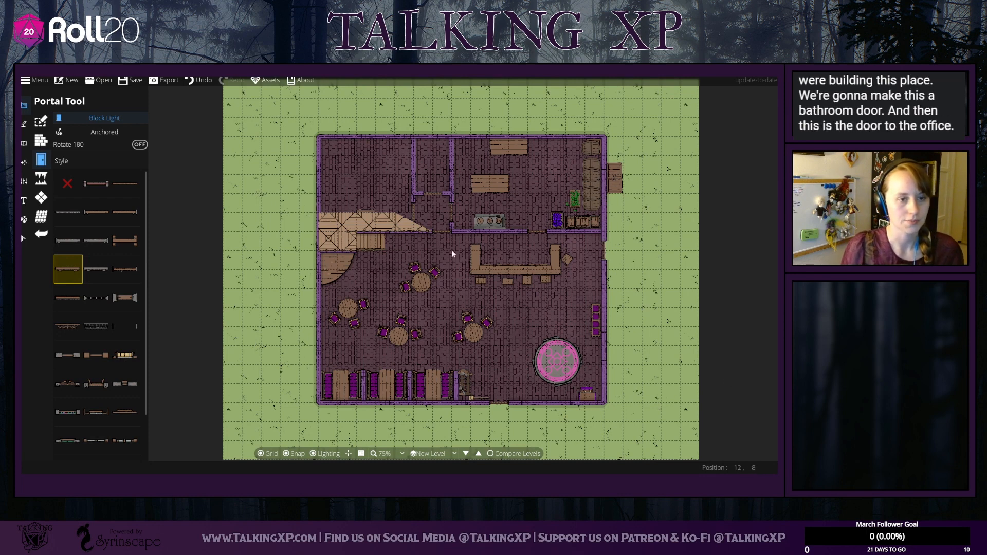
Step: Shift the door between the main room and the small hallway about half a square toward the stairs
left_click(24, 239)
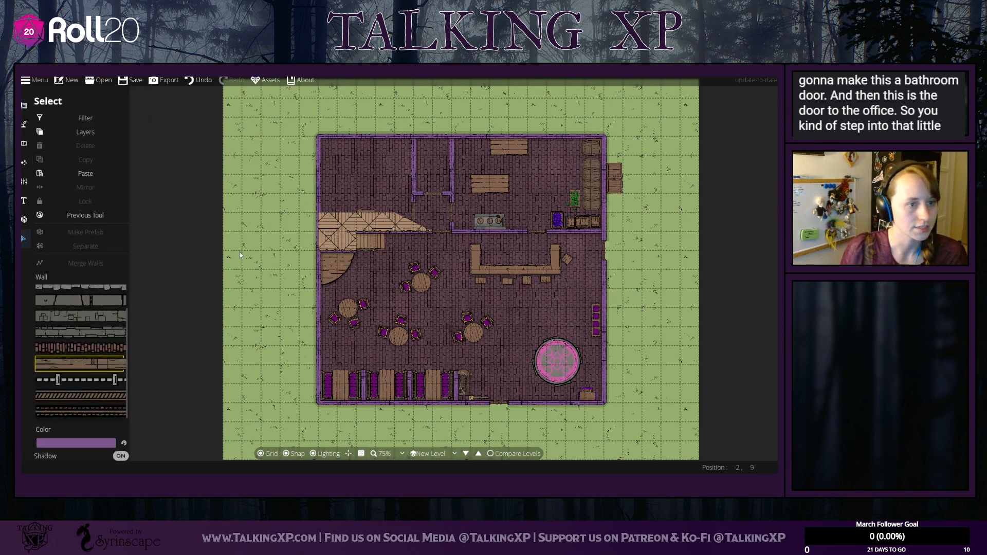
left_click(452, 230)
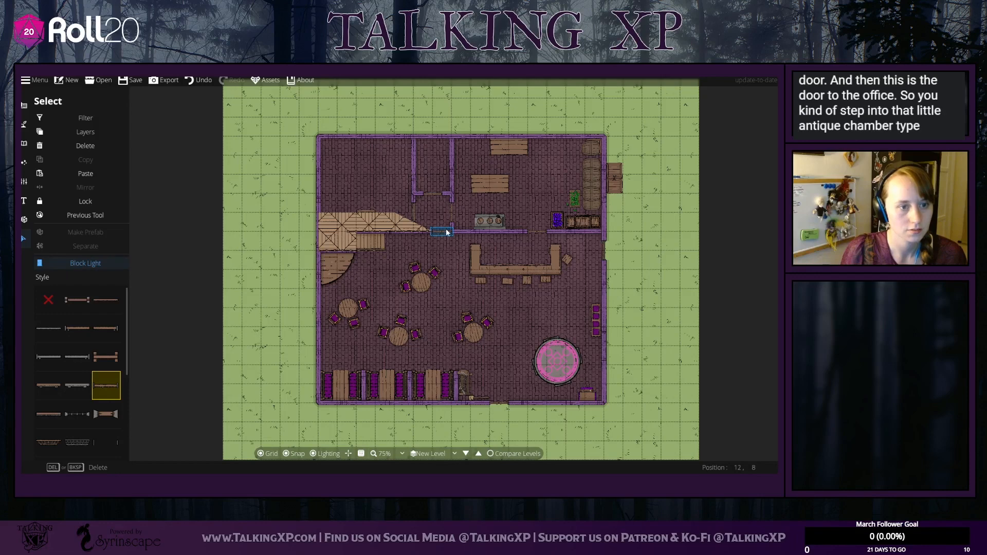
left_click_drag(453, 231, 432, 236)
left_click(458, 256)
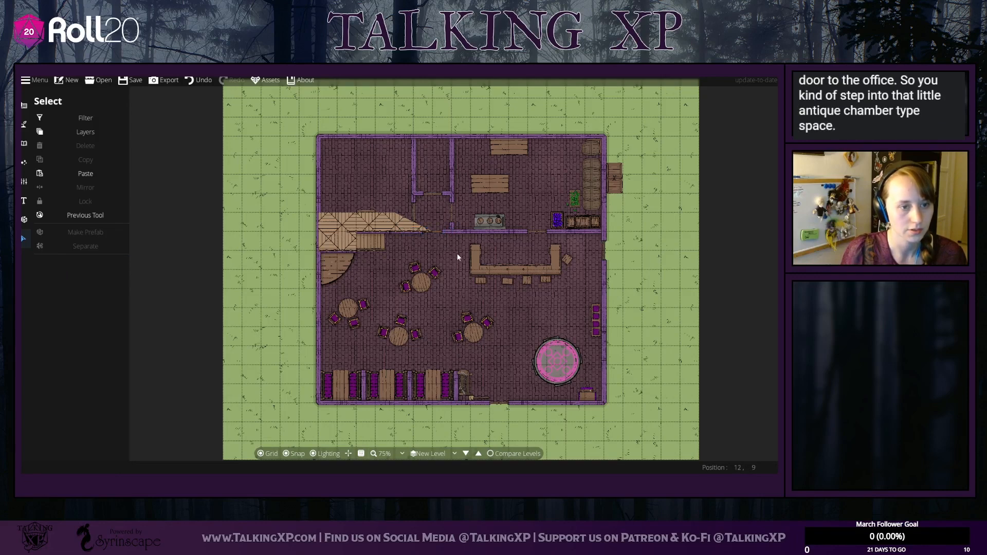
left_click(428, 233)
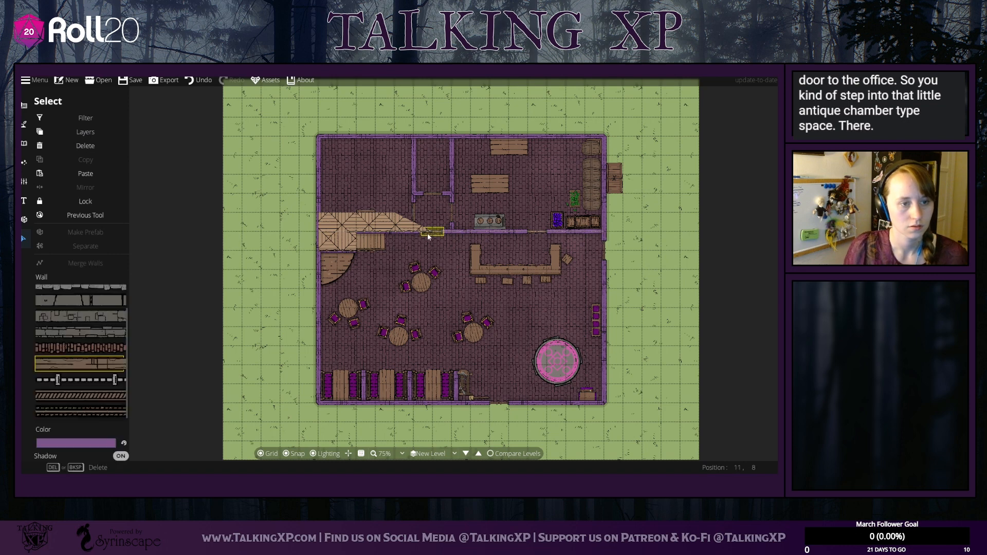
left_click(461, 266)
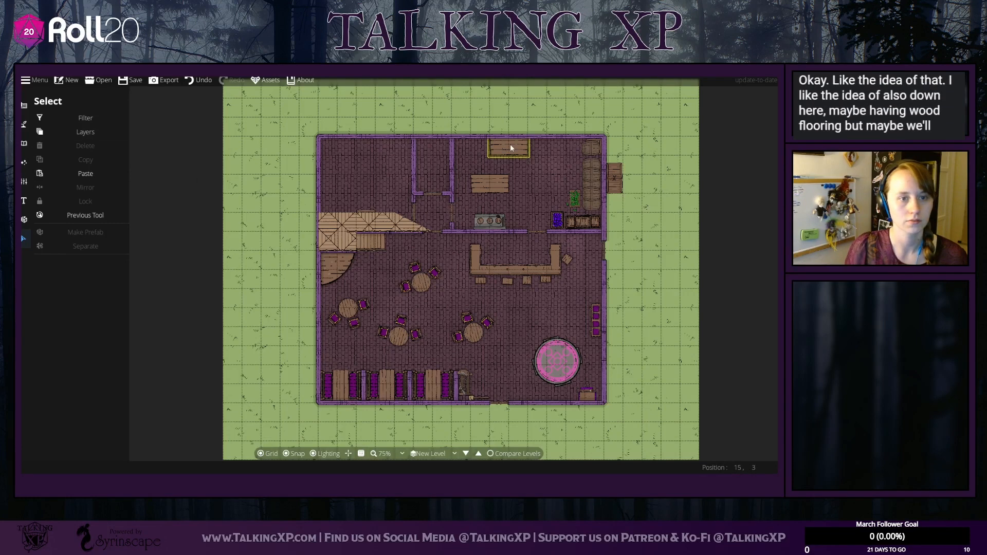
Step: Move the lower kitchen table over against the row of barrels, above the green crate
left_click(503, 187)
left_click_drag(503, 187, 577, 187)
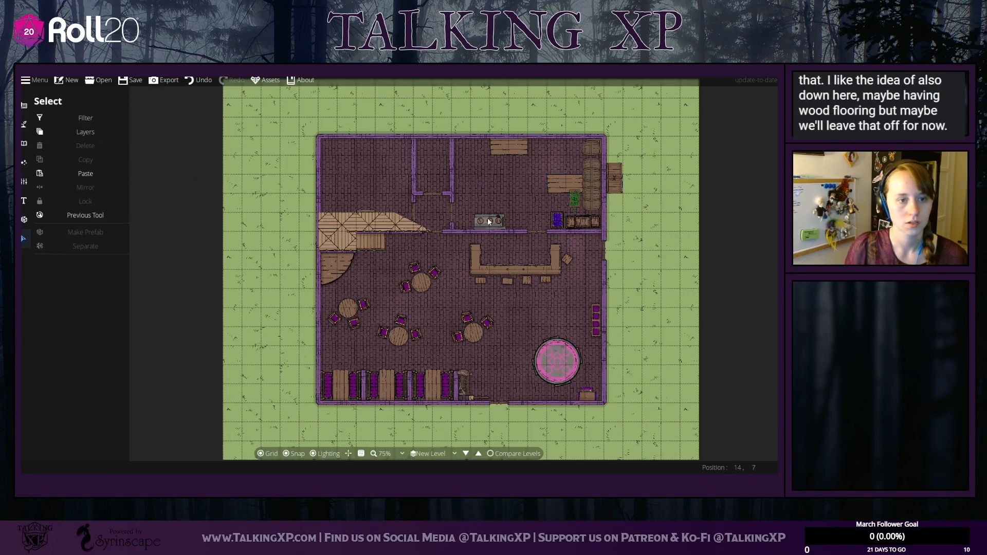
Step: Move the stove off the wall behind the bar, rotate it a quarter turn and set it against the bathroom wall
left_click_drag(488, 217, 482, 173)
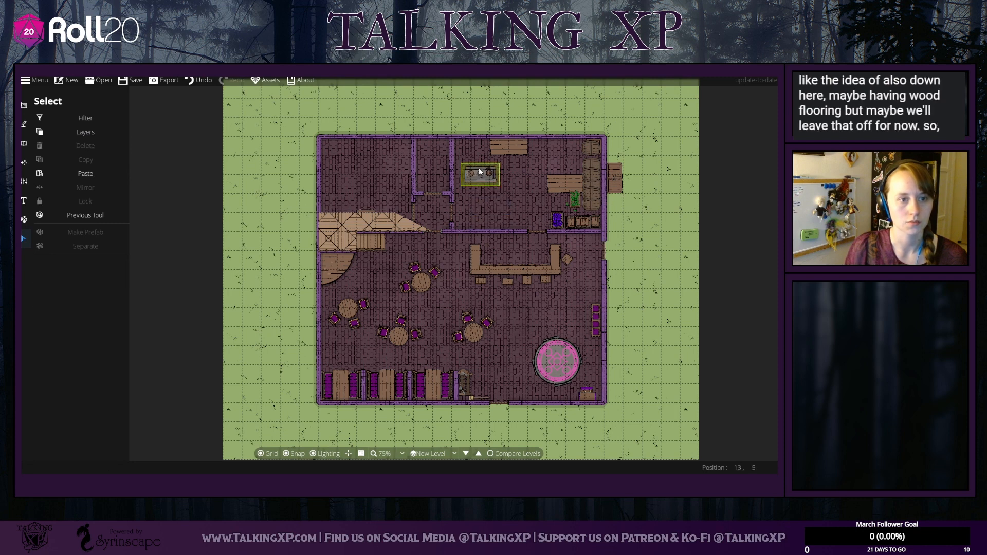
left_click(482, 174)
scroll(482, 175, "up", 4)
scroll(482, 175, "up", 8)
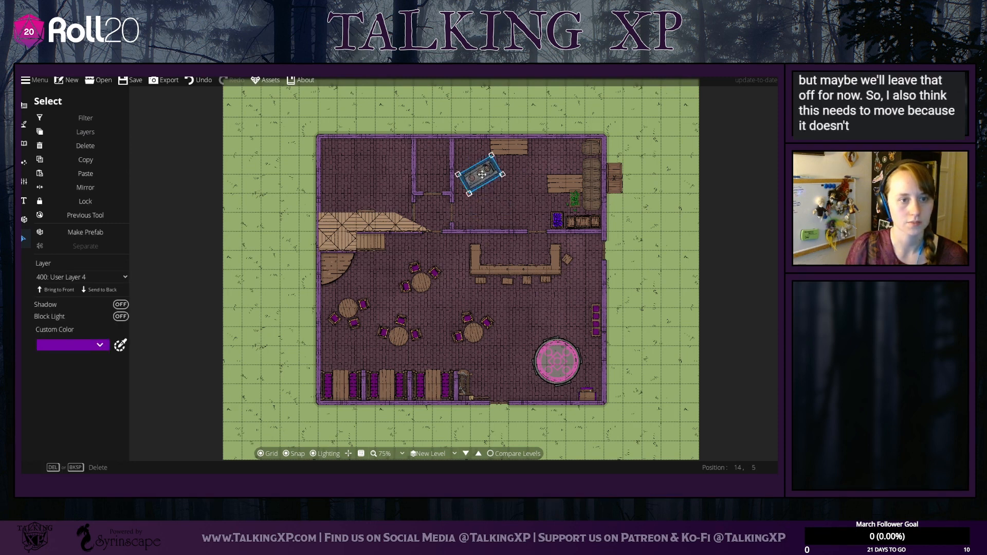
left_click_drag(482, 176, 464, 167)
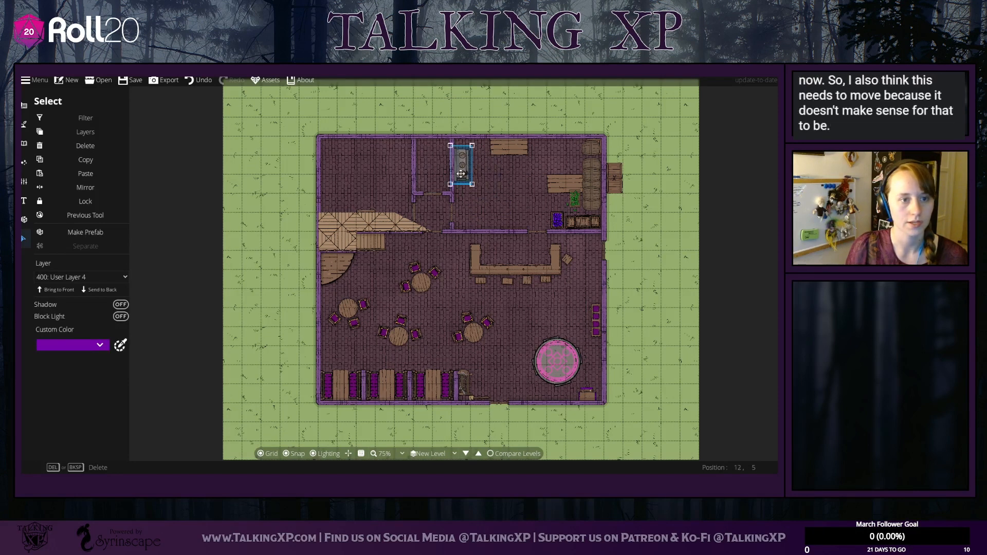
Step: Move the kitchen table beside the barrels to the middle of the kitchen and delete the table against the outer wall
left_click(508, 168)
left_click_drag(533, 163, 528, 195)
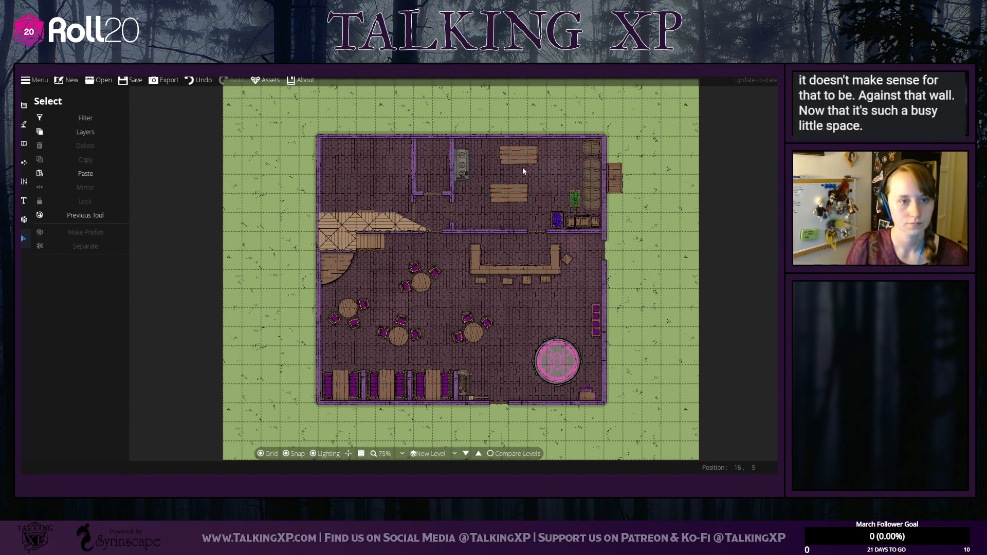
mouse_move(522, 160)
left_mouse_down()
mouse_move(539, 151)
mouse_move(512, 150)
left_mouse_up()
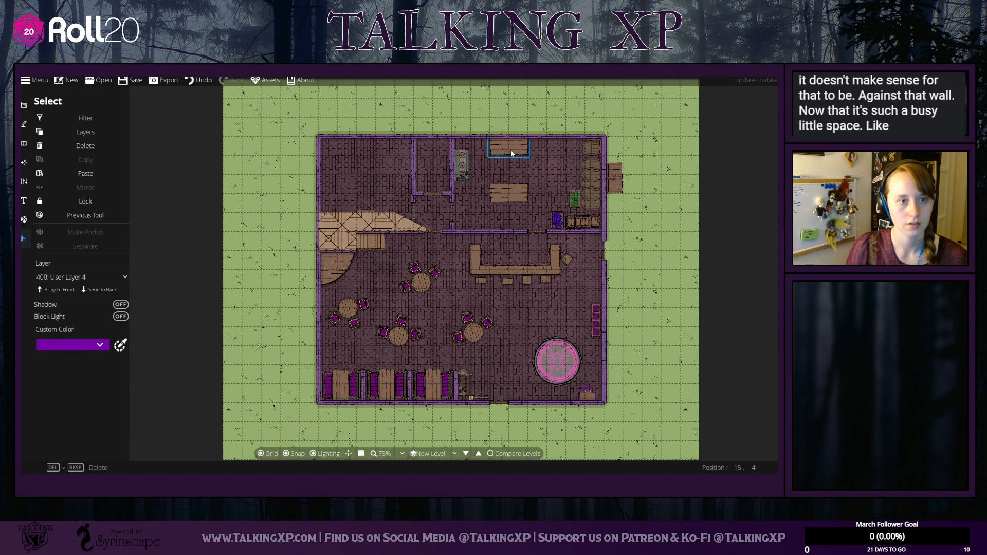
left_click(521, 144)
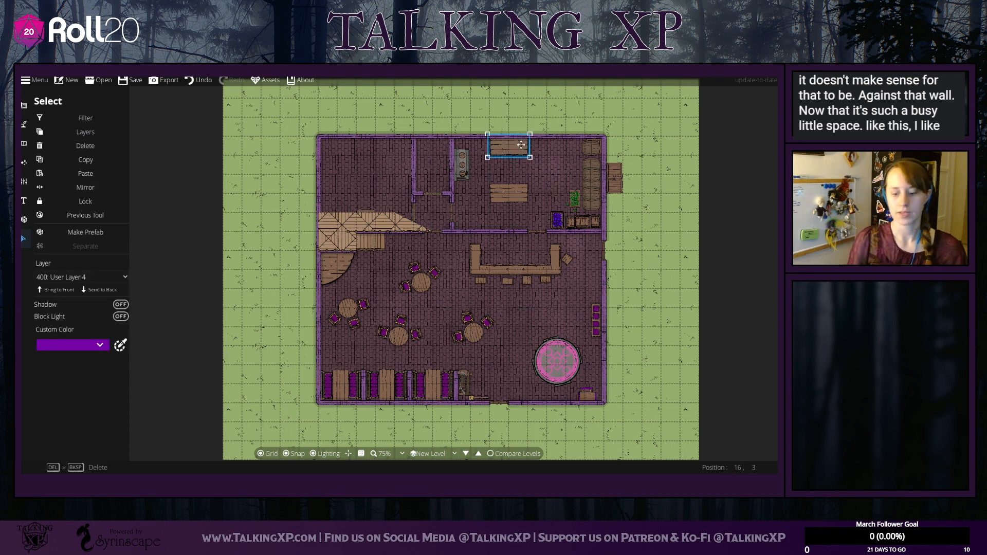
key("Delete")
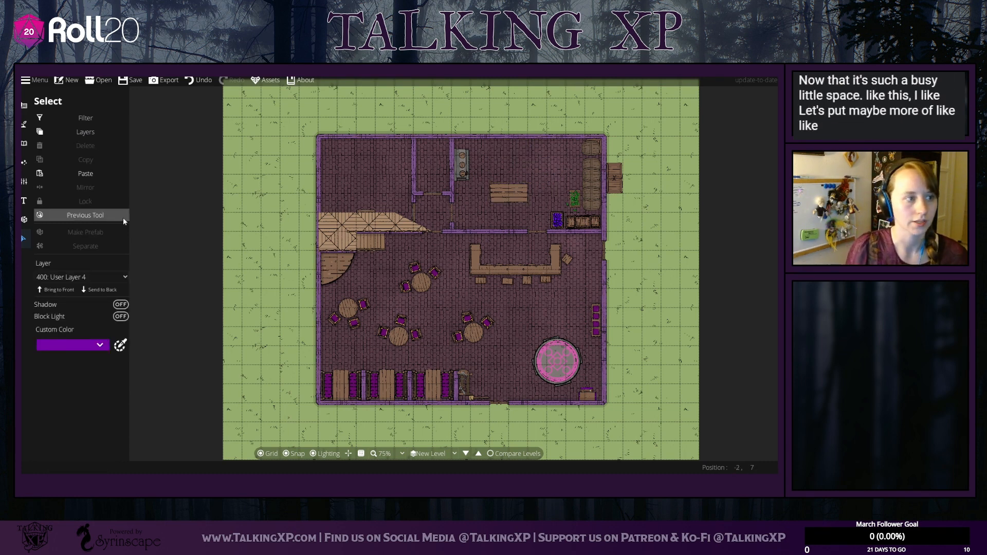
Step: Place a Chair Bath object as a step beside the curved stage, rotated -60, on User Layer 1 with Under sorting and snapping off
left_click(24, 143)
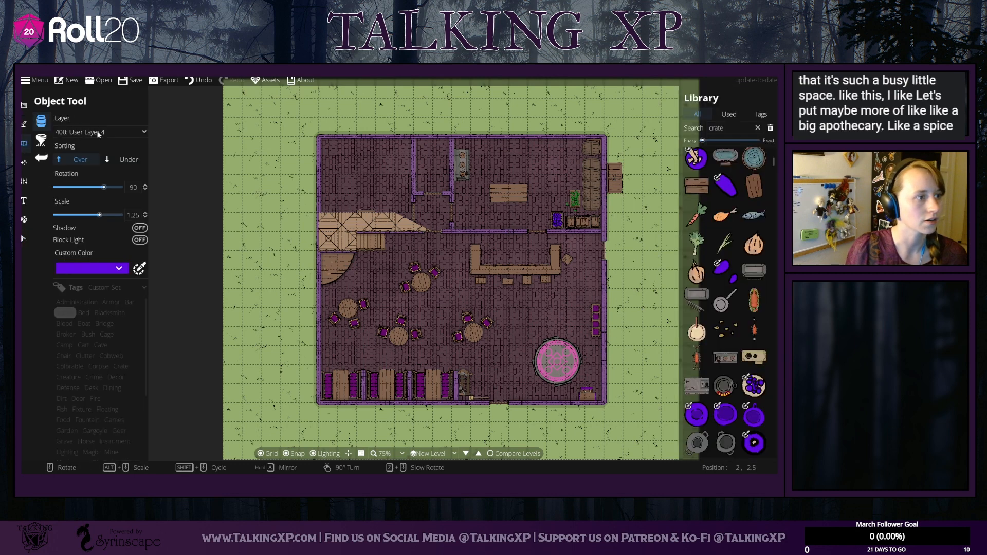
left_click_drag(711, 127, 638, 123)
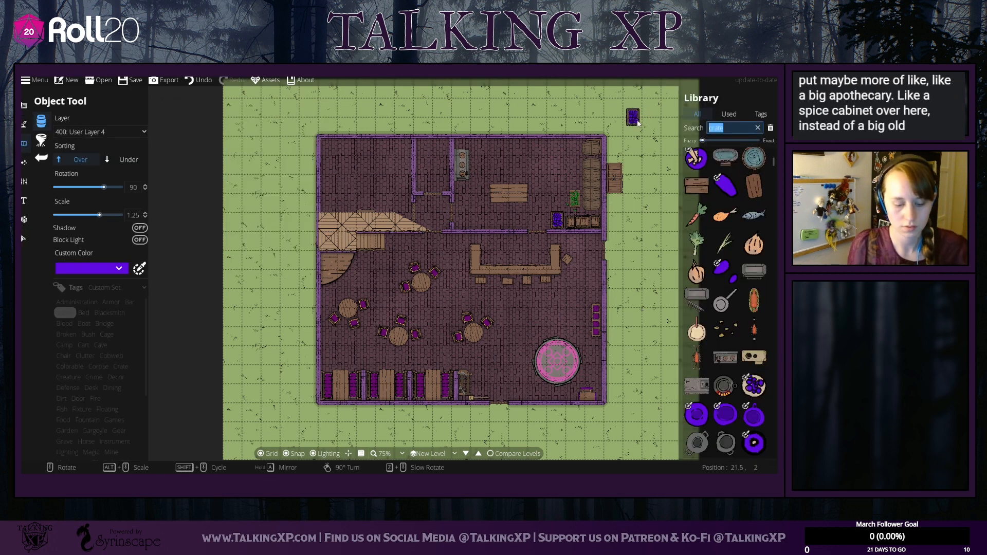
left_click(697, 185)
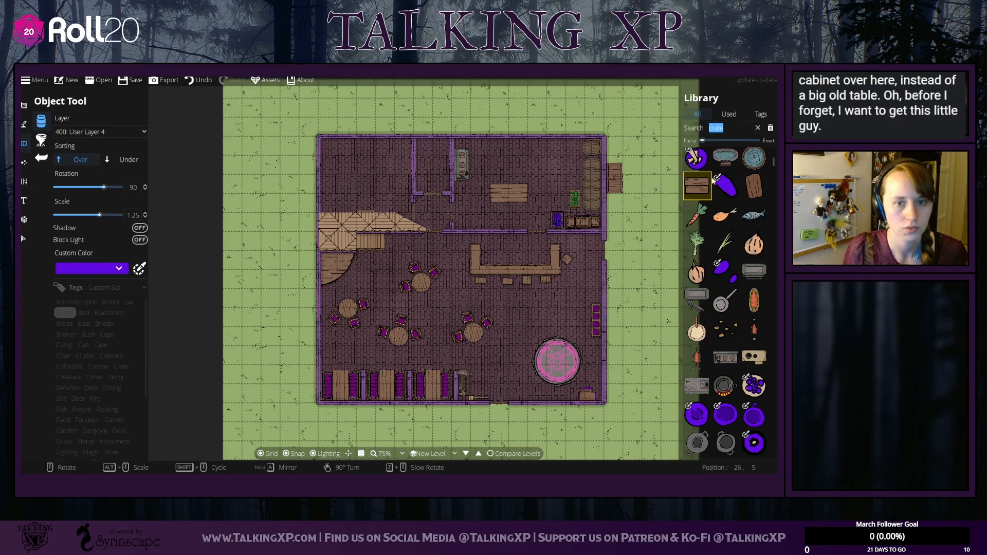
mouse_move(711, 181)
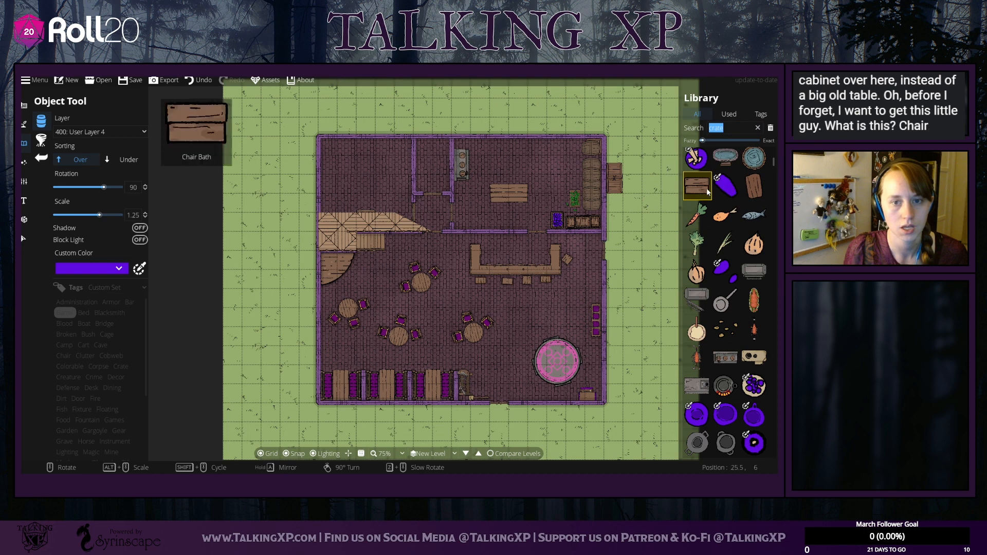
scroll(355, 267, "down", 9)
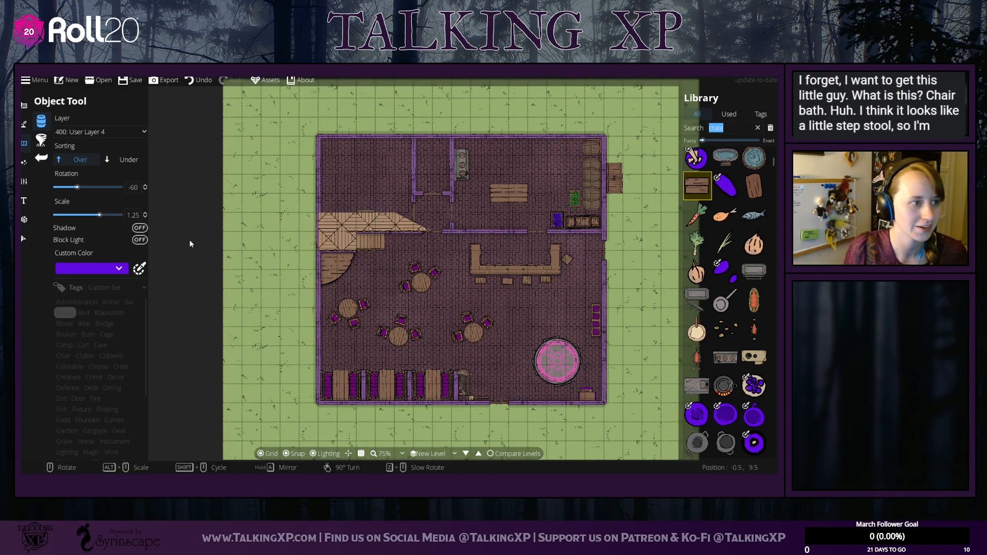
left_click(118, 131)
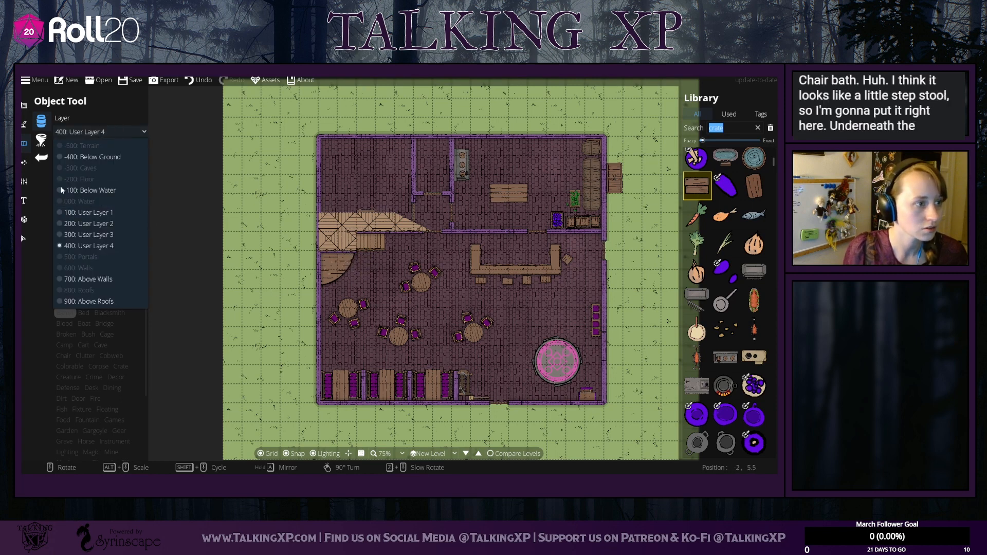
left_click(80, 211)
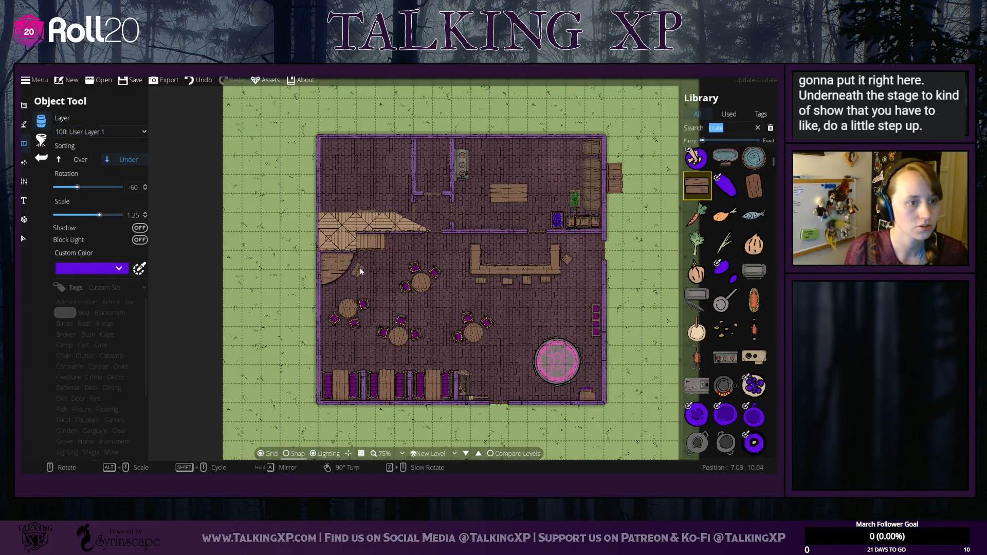
scroll(359, 270, "up", 1)
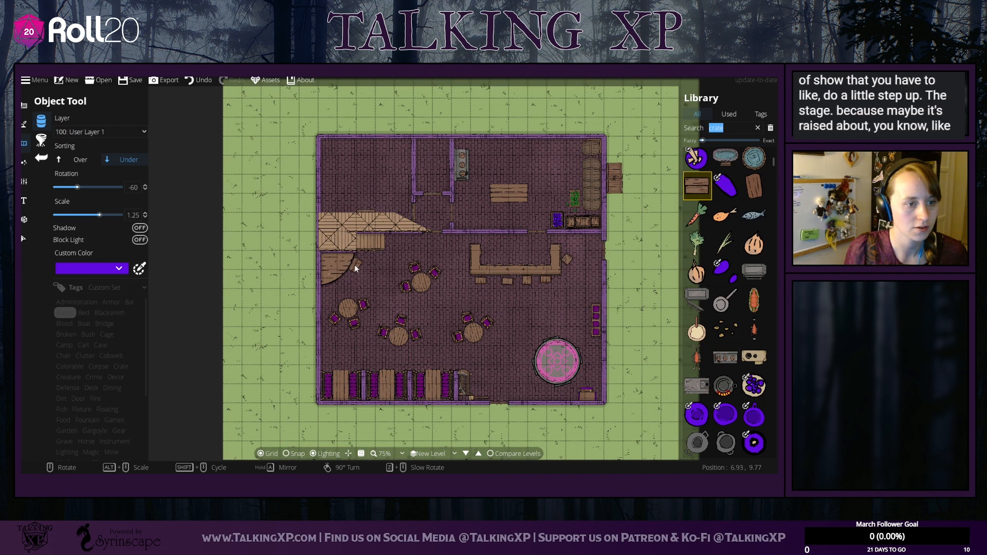
scroll(355, 267, "up", 1)
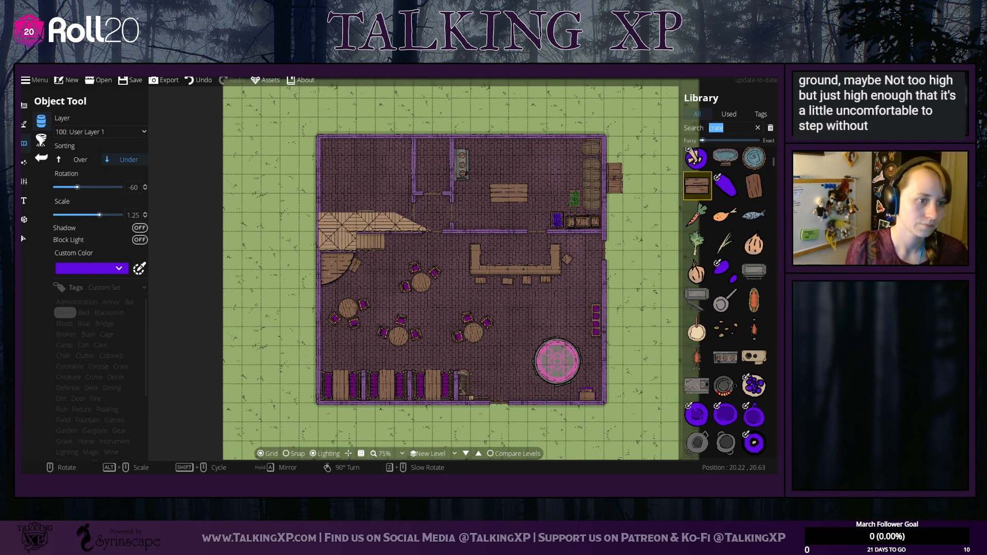
left_click(23, 239)
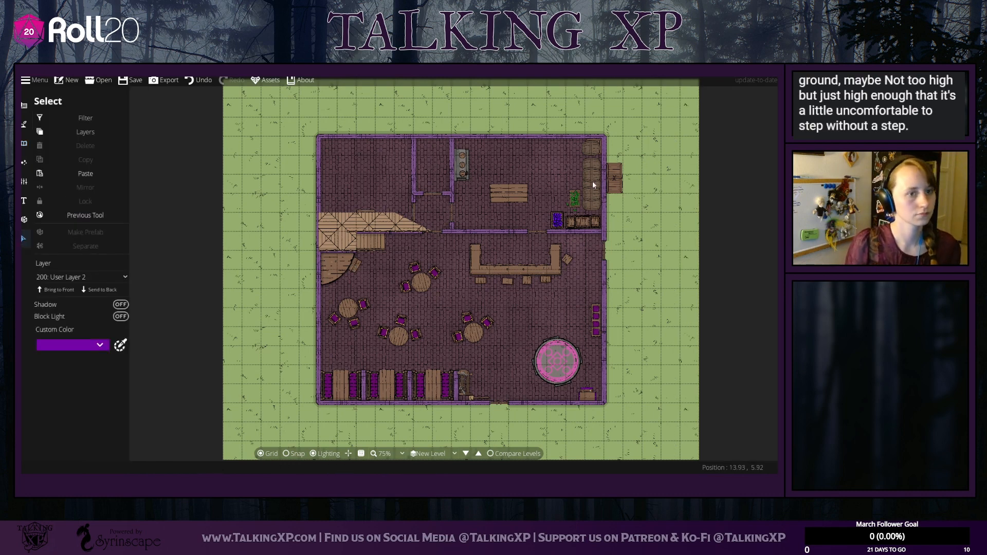
left_click(519, 187)
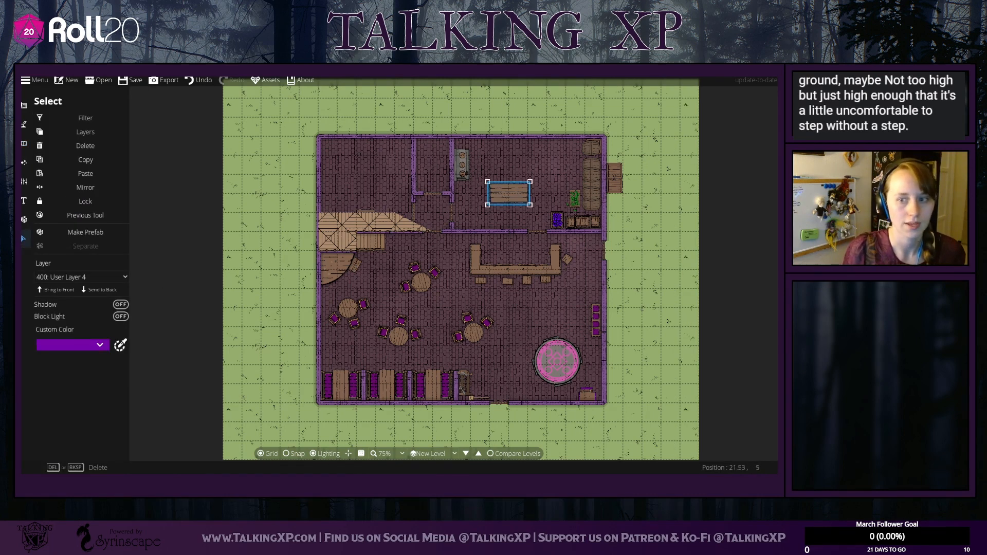
left_click(89, 132)
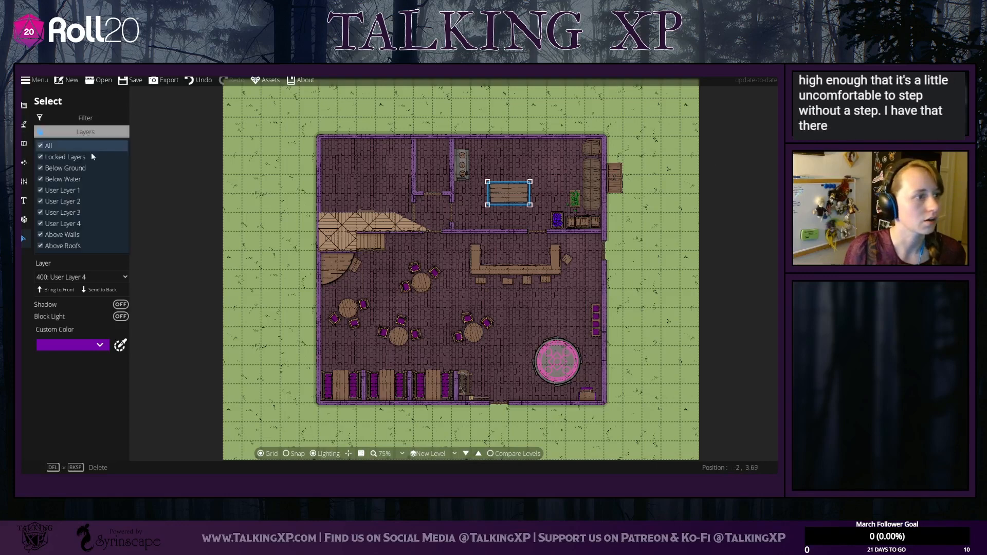
left_click(66, 134)
left_click(24, 124)
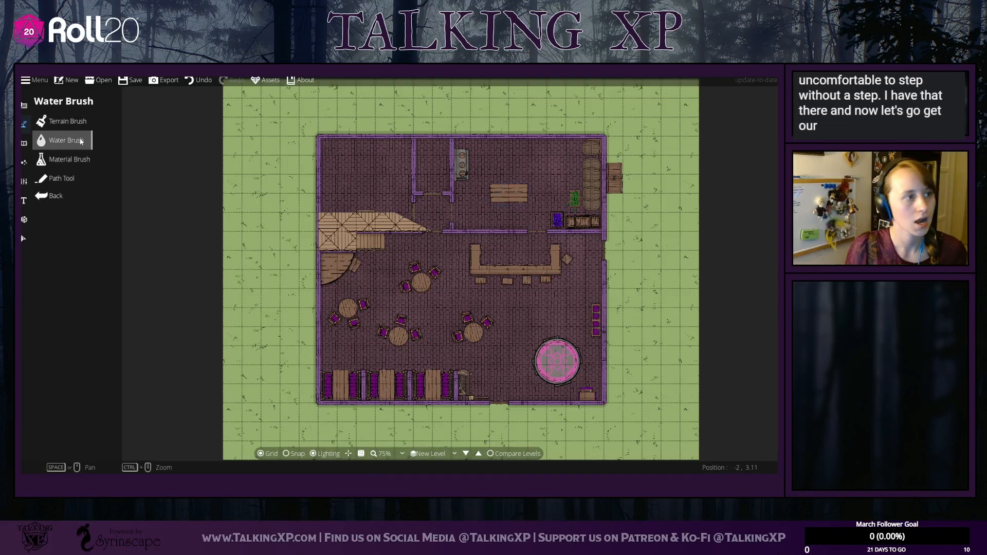
left_click(25, 108)
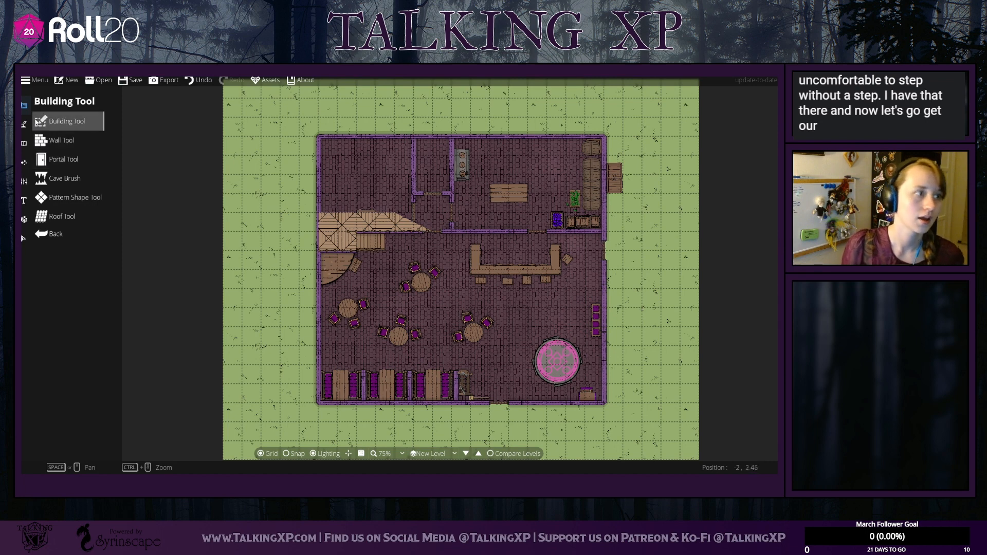
Step: Search the object library for "shelf", try one of the plain shelves, and search for "desk" instead
left_click(23, 143)
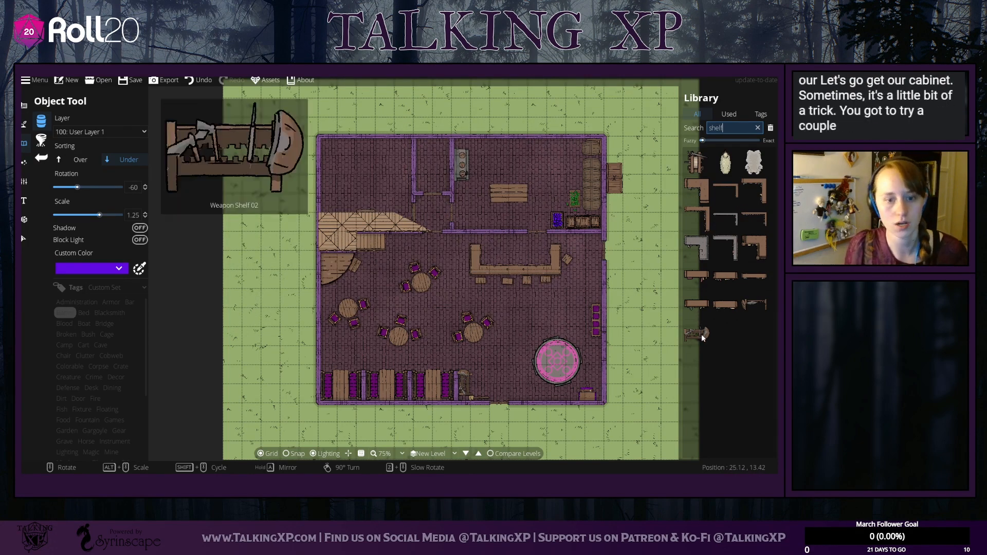
left_click(723, 305)
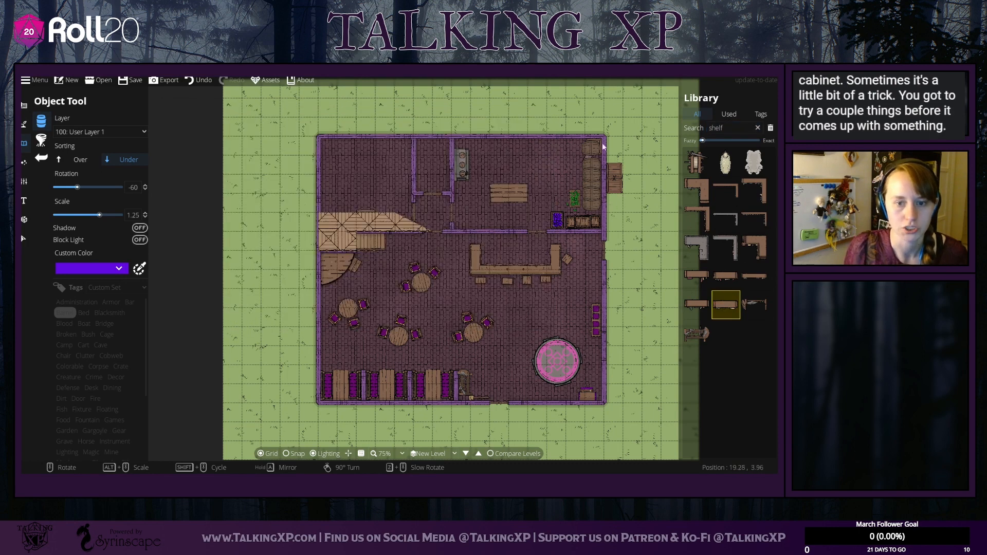
left_click(717, 129)
double_click(718, 130)
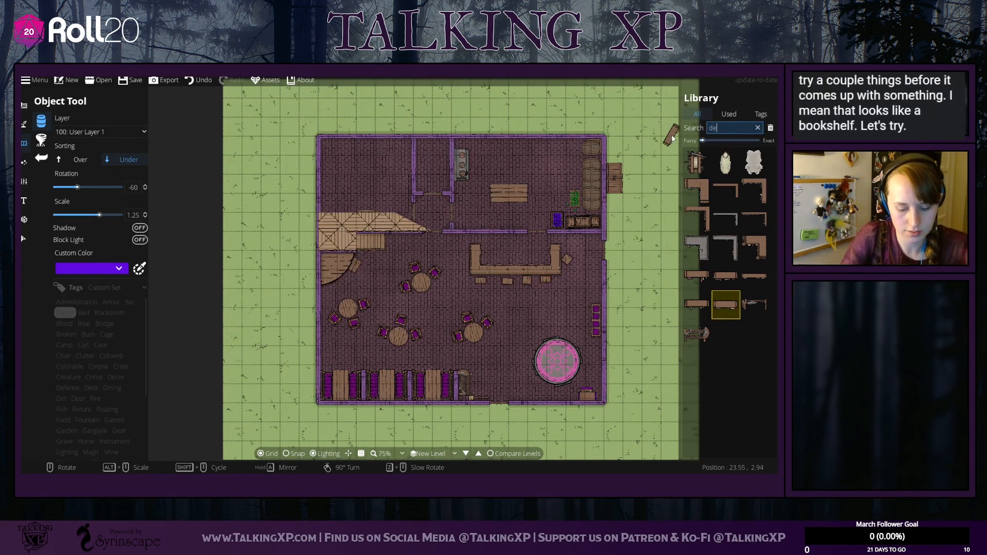
type("desk")
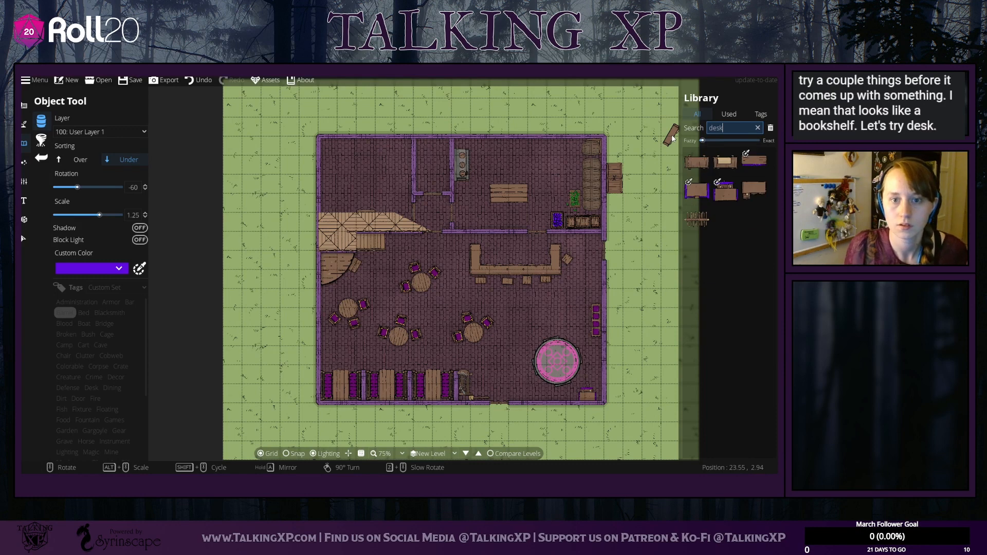
Step: Place the long desk at rotation 0 in a muted greyish purple against the kitchen's outer wall, above the table
left_click(754, 190)
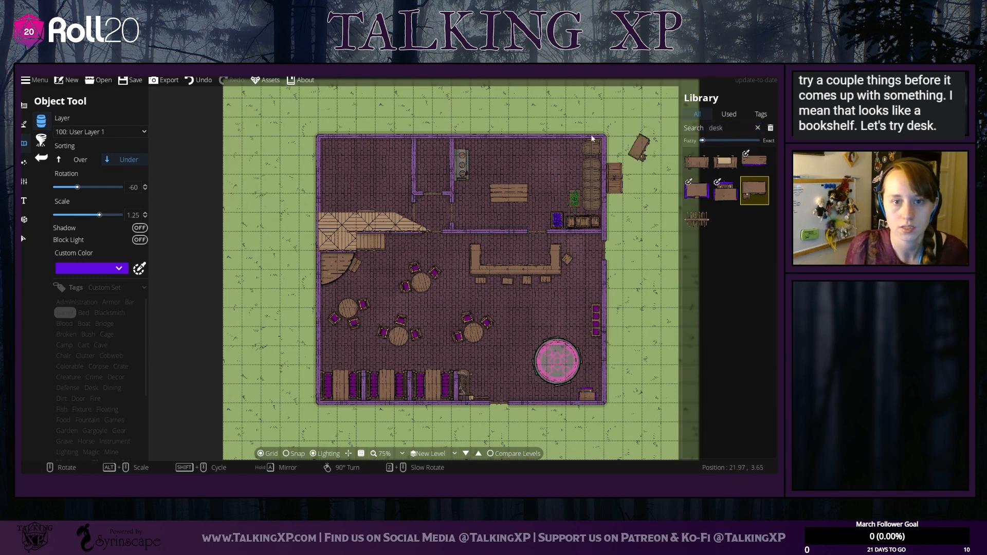
scroll(519, 152, "up", 4)
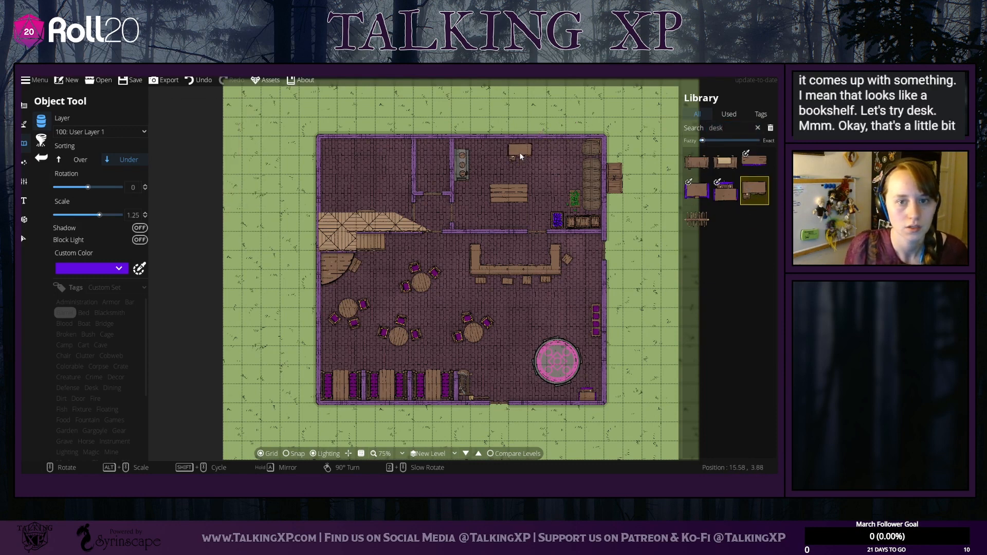
left_click(755, 161)
scroll(585, 150, "up", 1)
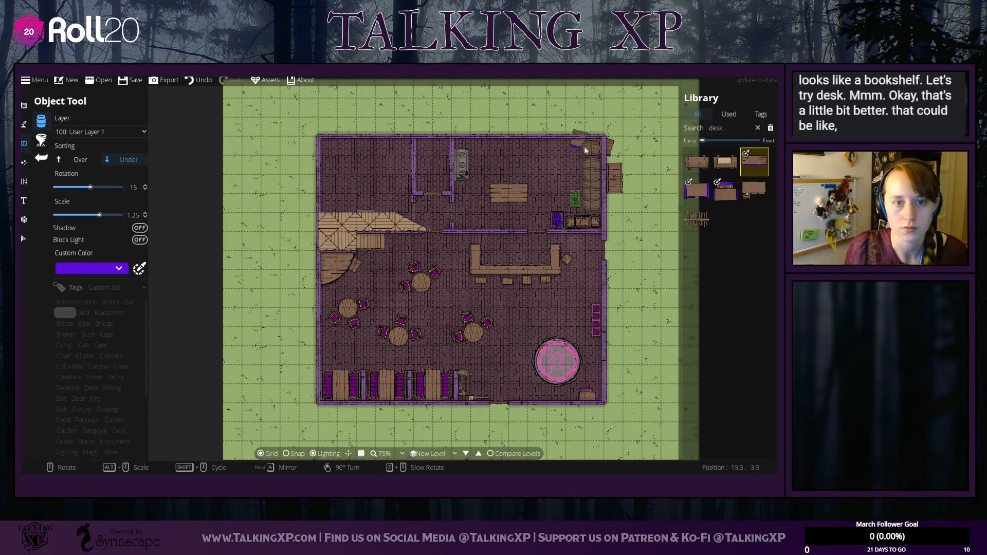
scroll(526, 153, "down", 1)
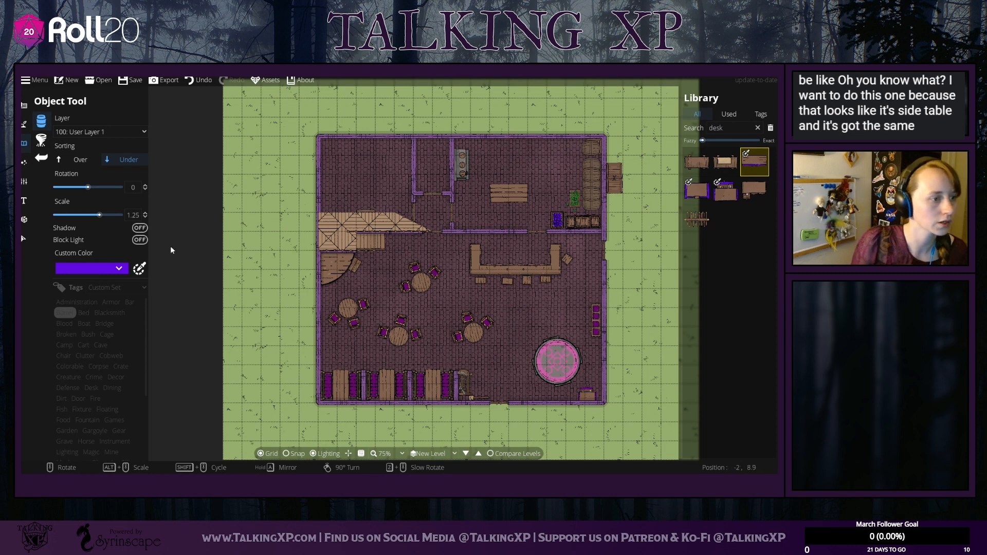
left_click(123, 272)
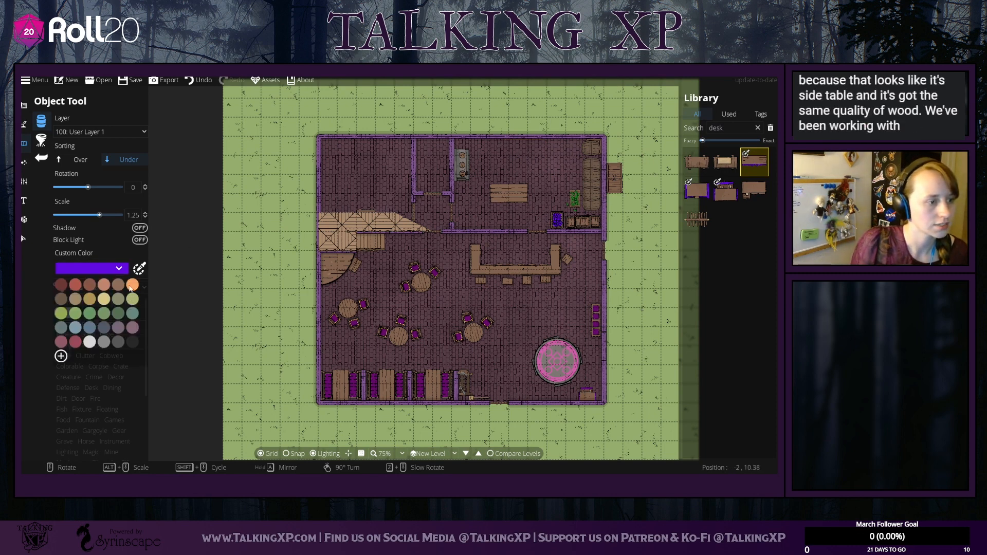
left_click(122, 329)
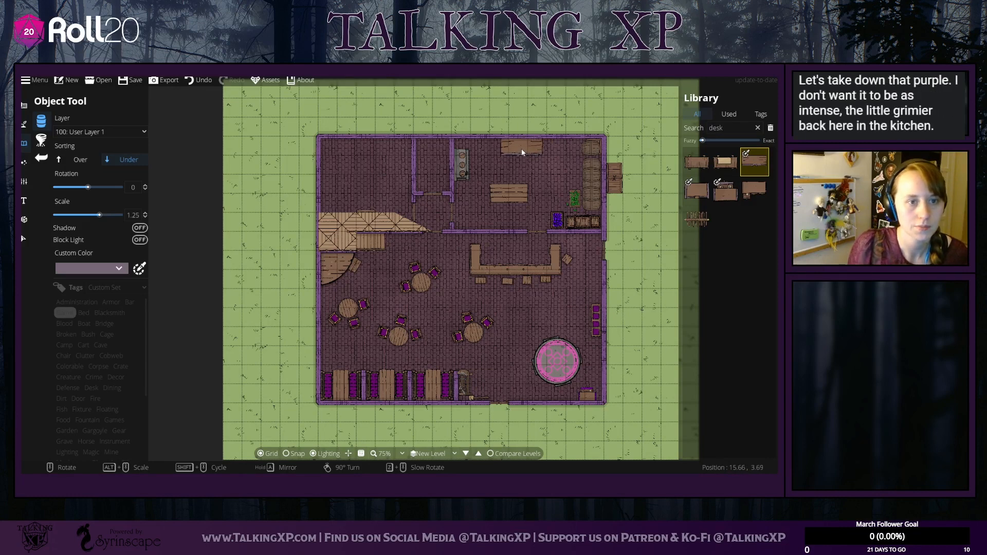
left_click(521, 149)
Step: Search the object library for "shelf", and browse by the Storage tag instead
left_click_drag(732, 128, 688, 130)
type("shel")
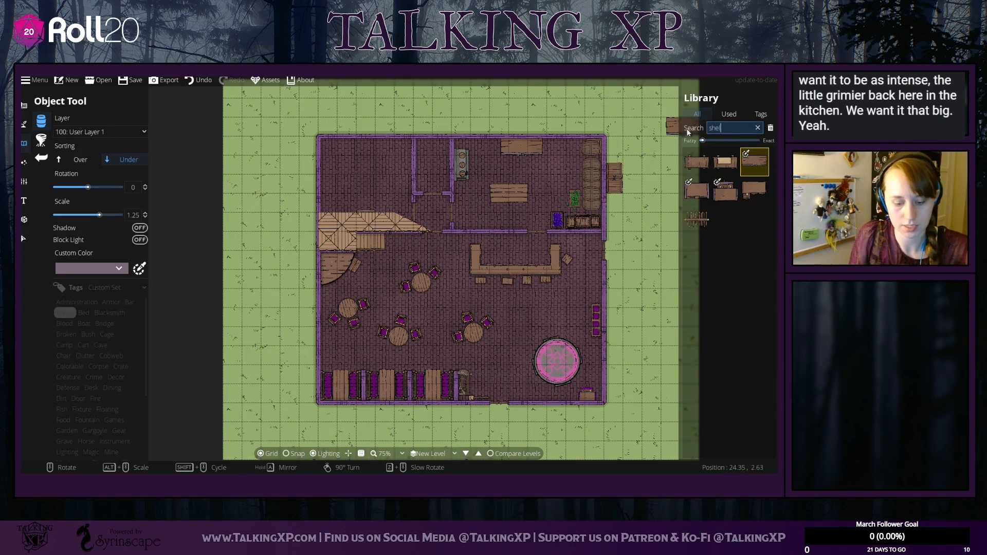
type("f")
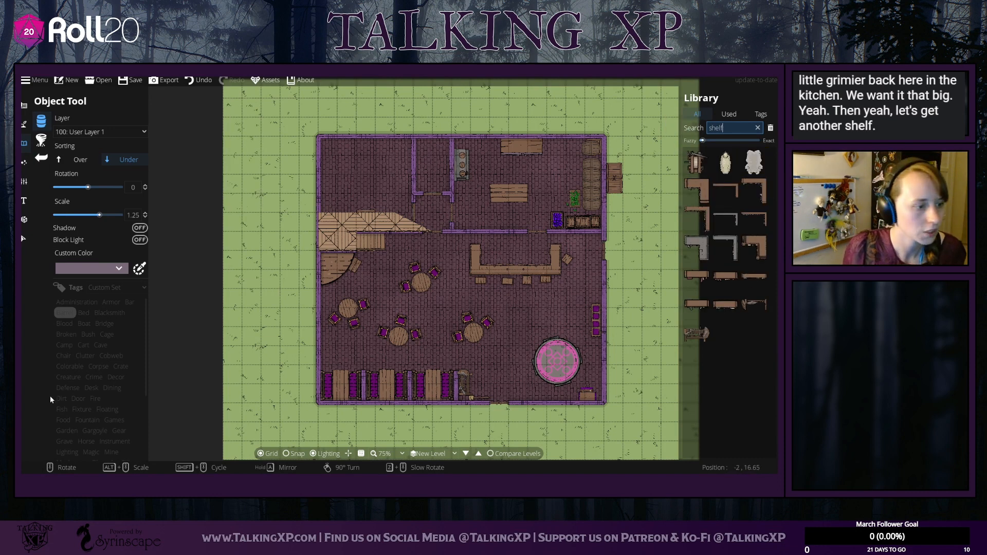
left_click(101, 427)
scroll(101, 427, "down", 3)
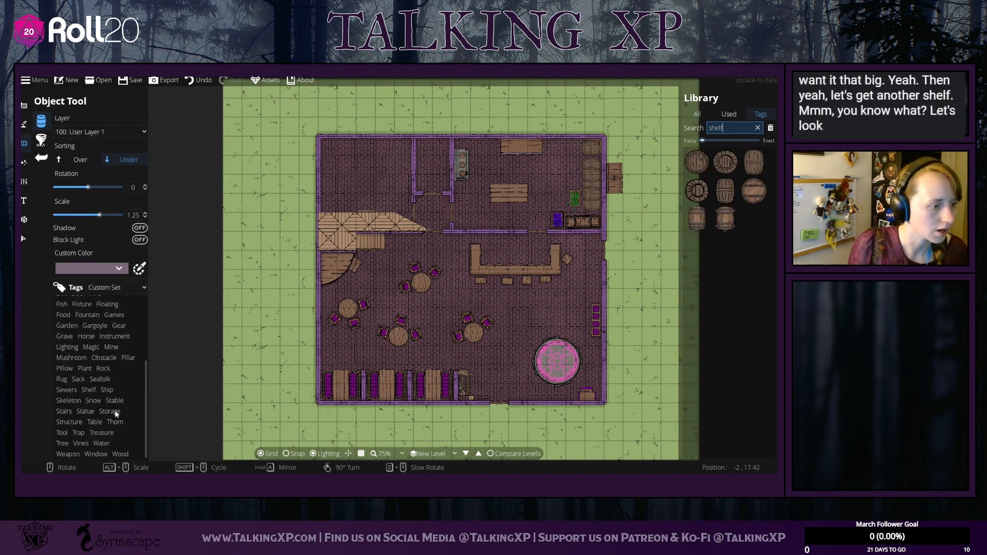
left_click(109, 411)
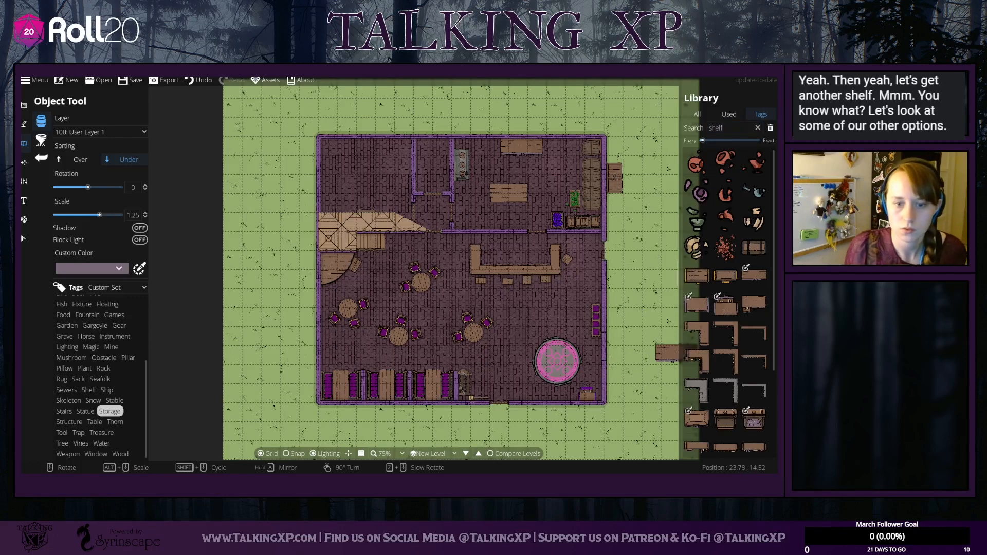
Step: Place Merchant Shelf 05 on top of the kitchen's long desk, with Over sorting and the scale reduced to 1.15
scroll(729, 367, "down", 3)
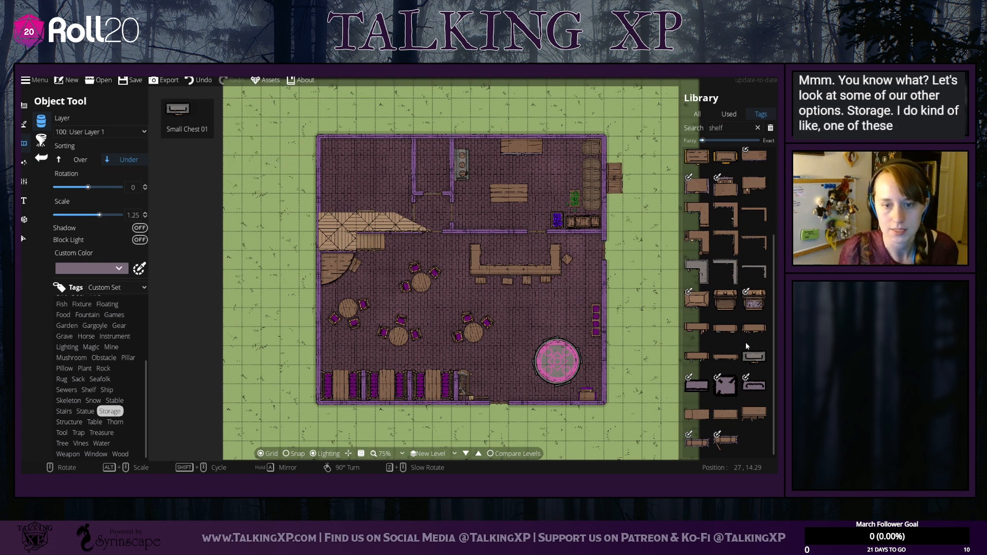
scroll(723, 317, "up", 5)
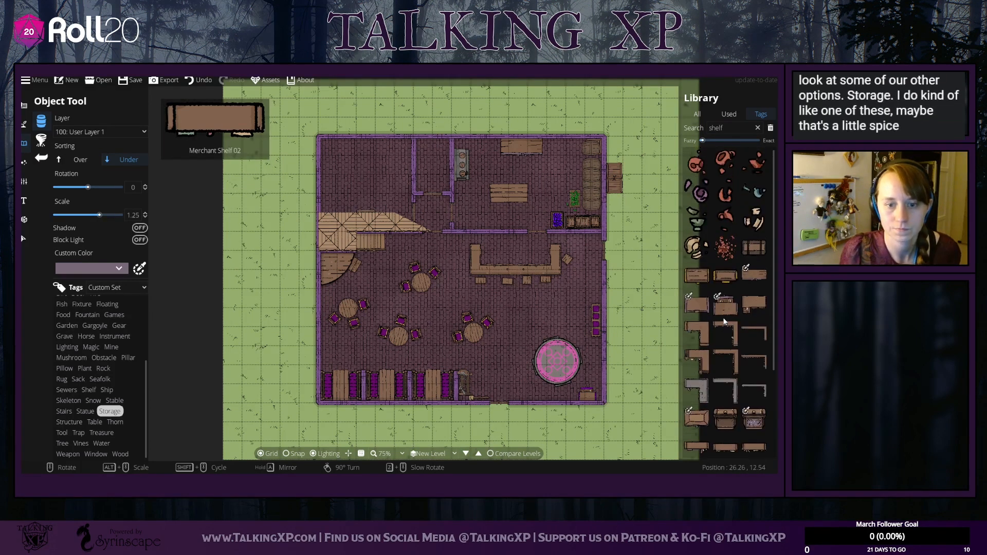
scroll(725, 321, "down", 5)
left_click(730, 360)
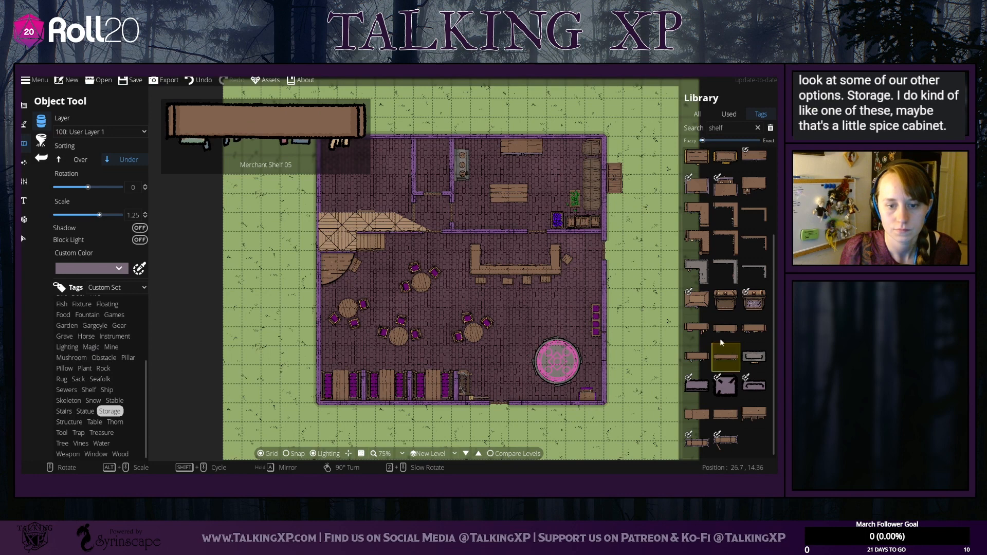
left_click(79, 159)
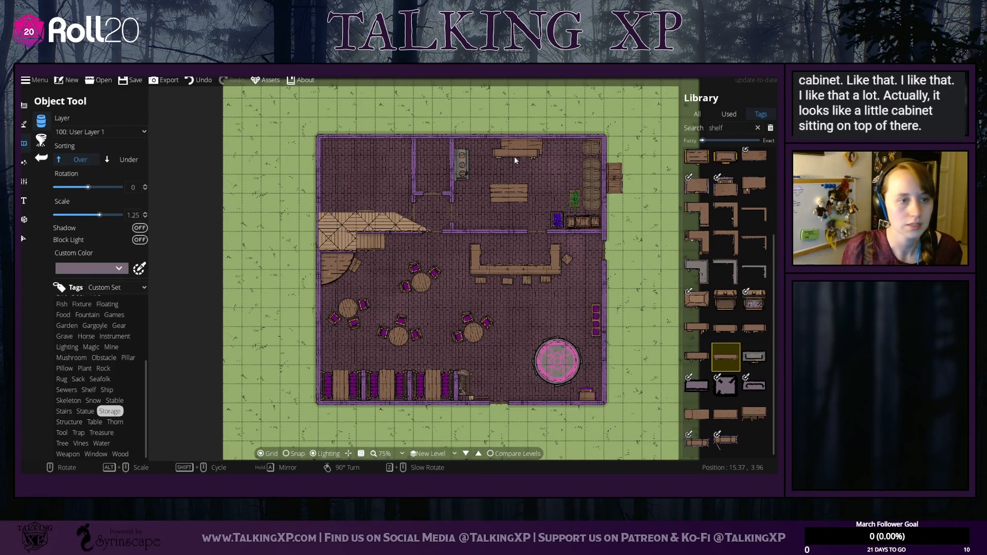
left_click(145, 218)
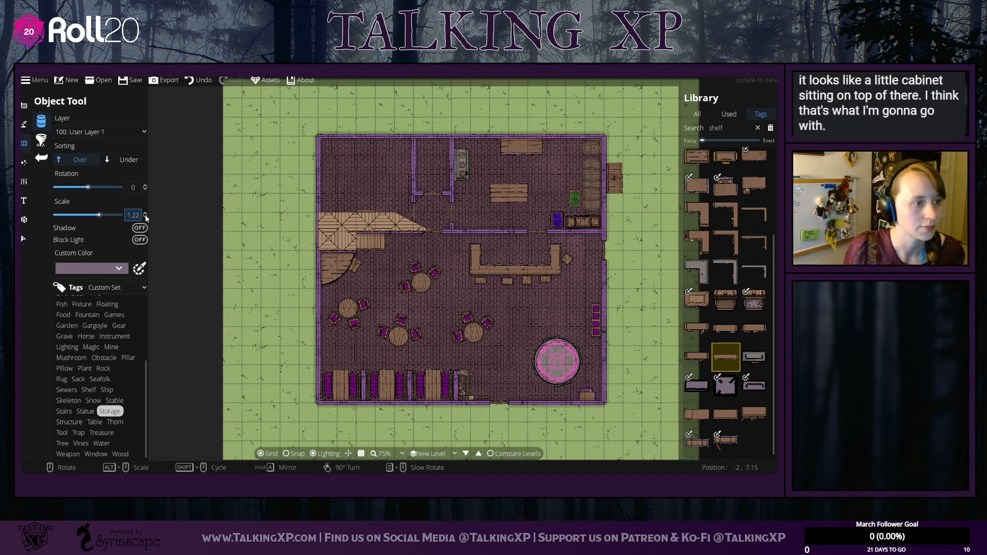
left_click(145, 218)
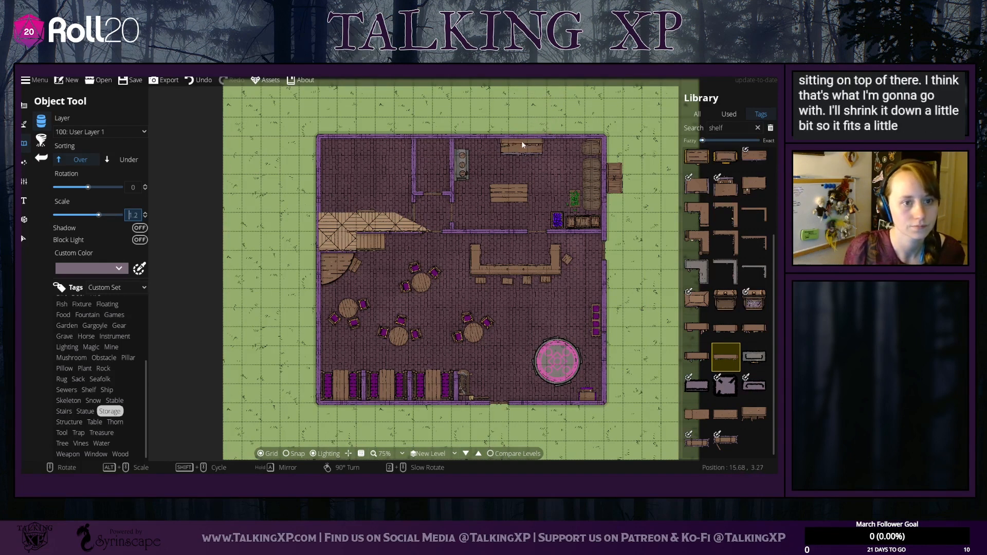
left_click(144, 213)
left_click(144, 213)
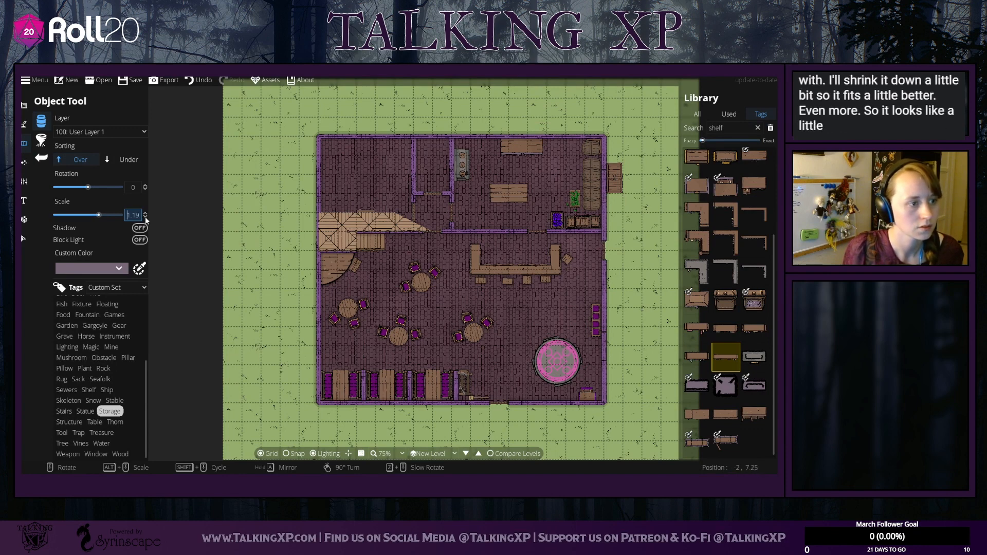
left_click(146, 218)
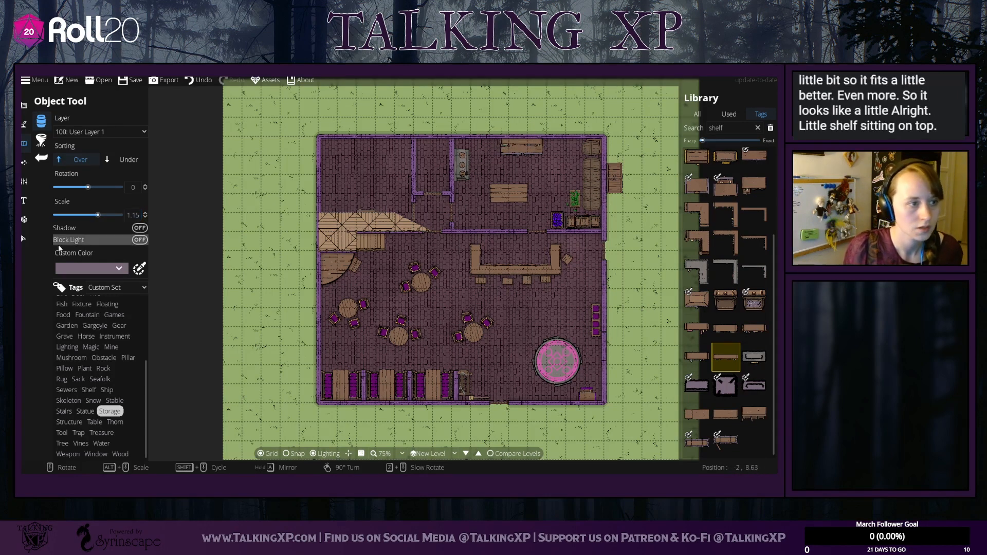
Step: Nudge the shelf and desk arrangement at the kitchen's outer wall, and shift the kitchen table to line up below the desk
left_click(23, 239)
left_click(547, 149)
left_click(529, 155)
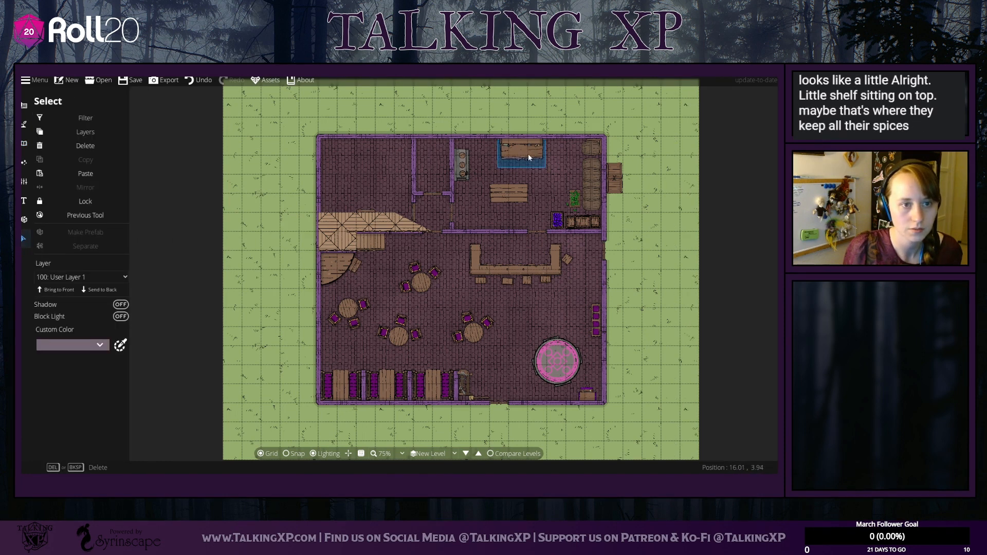
left_click_drag(529, 155, 528, 153)
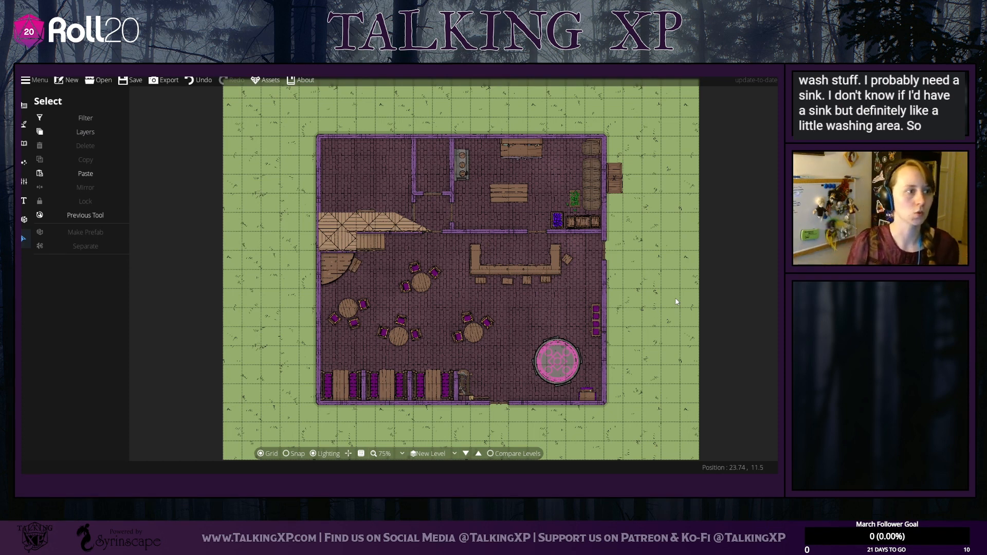
left_click_drag(500, 196, 512, 188)
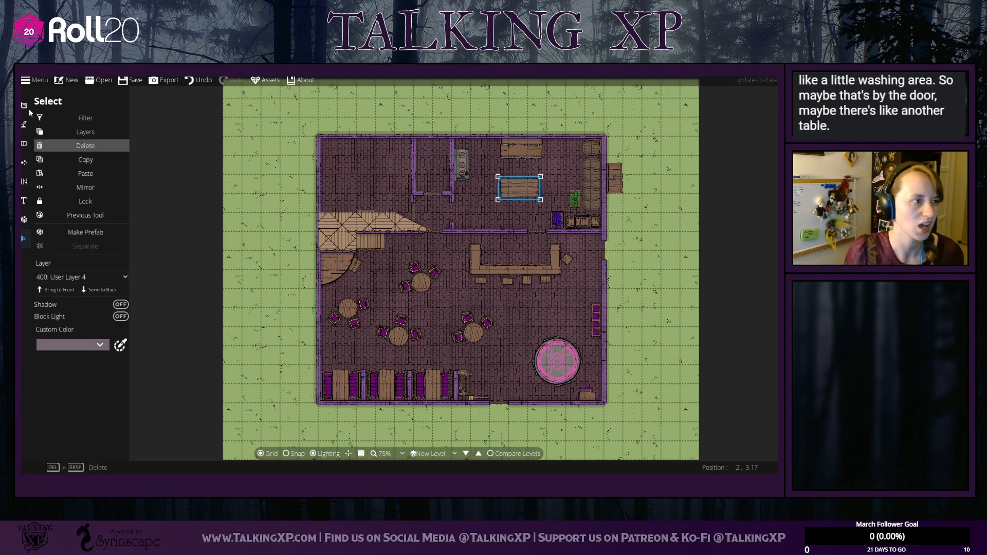
Step: Return to placing objects and search the whole object library for "sink"
left_click(24, 144)
left_click(45, 124)
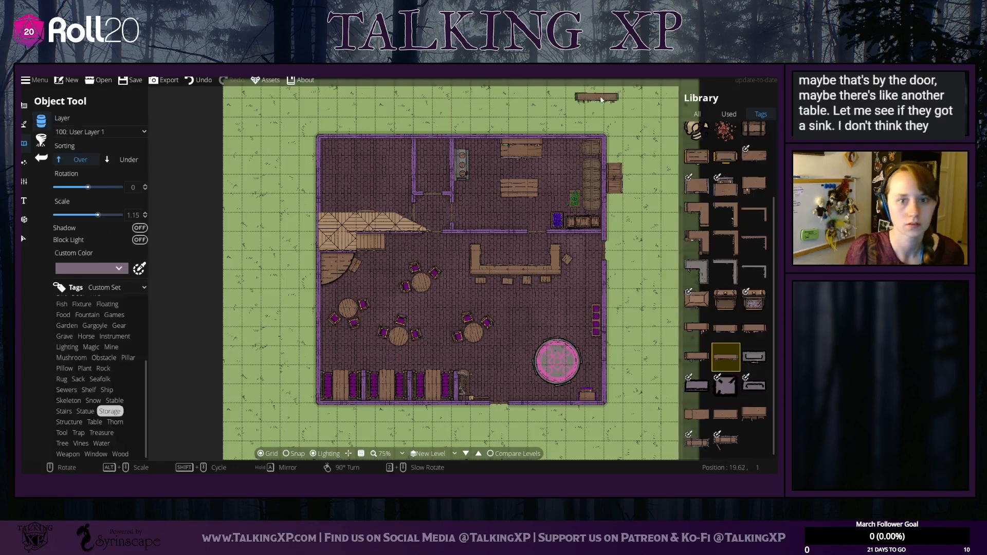
left_click(736, 126)
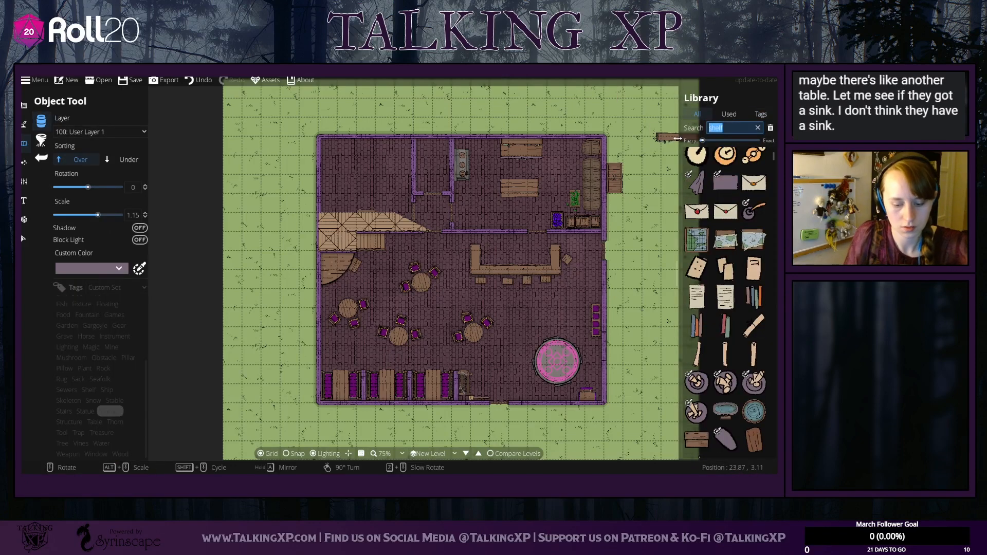
type("sick")
key("BackSpace")
key("BackSpace")
type("nk")
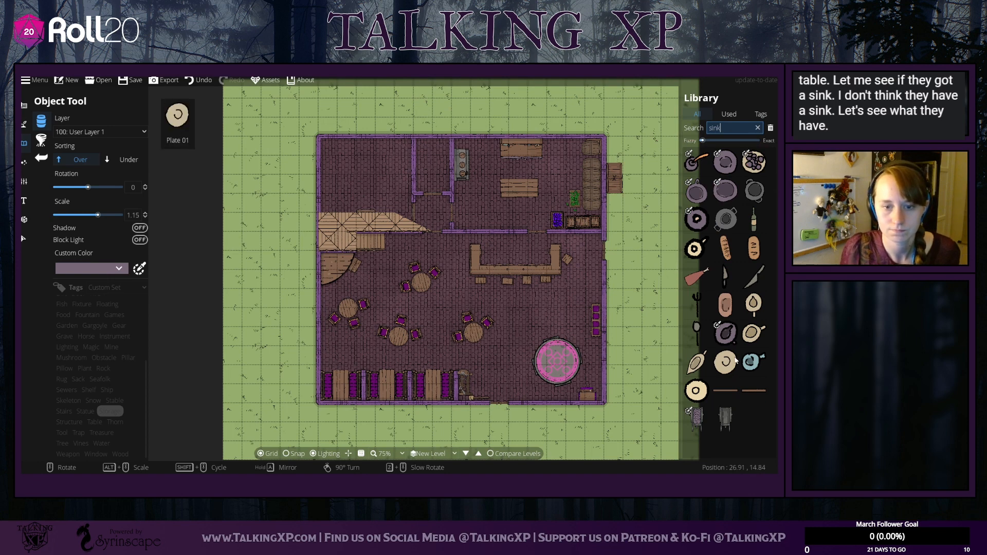
Step: Search for "bath" and place the round water tub against the kitchen's inner wall at scale 0.87 with snapping on
double_click(736, 130)
type("bath")
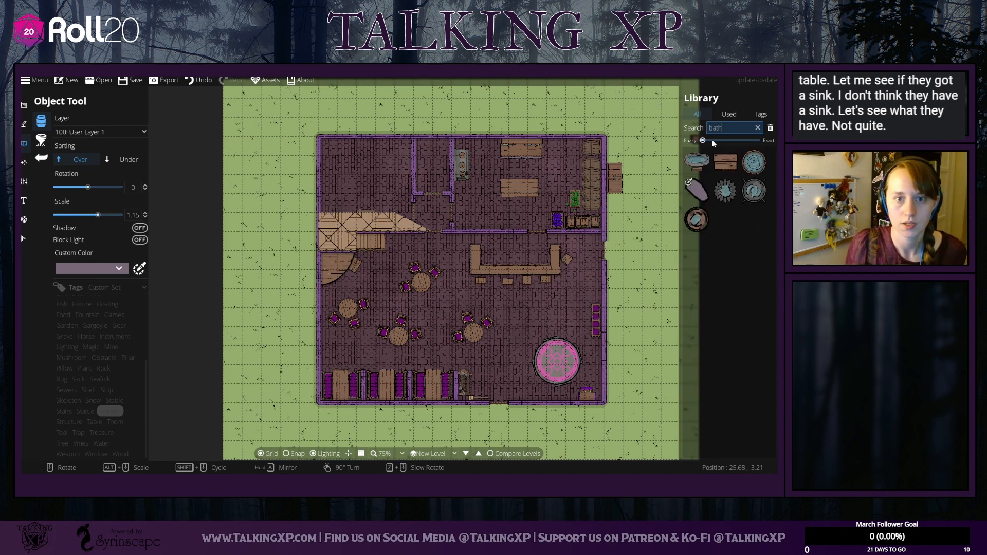
left_click(754, 162)
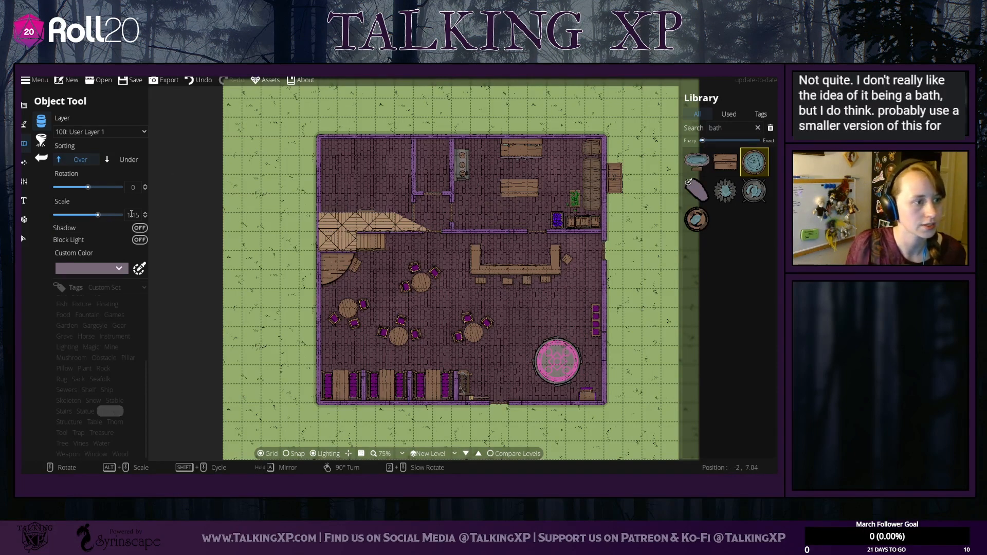
left_click_drag(97, 215, 93, 218)
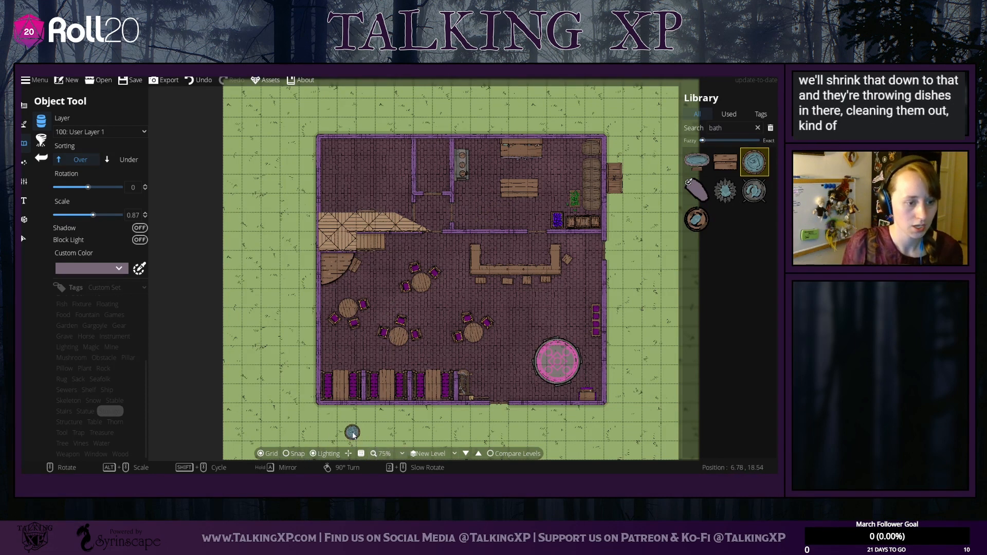
left_click(294, 455)
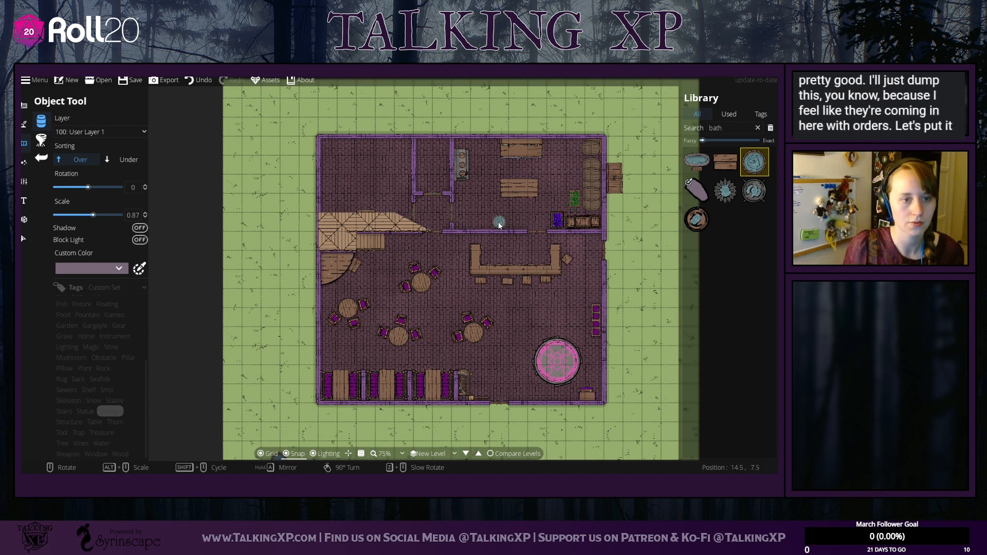
left_click(509, 227)
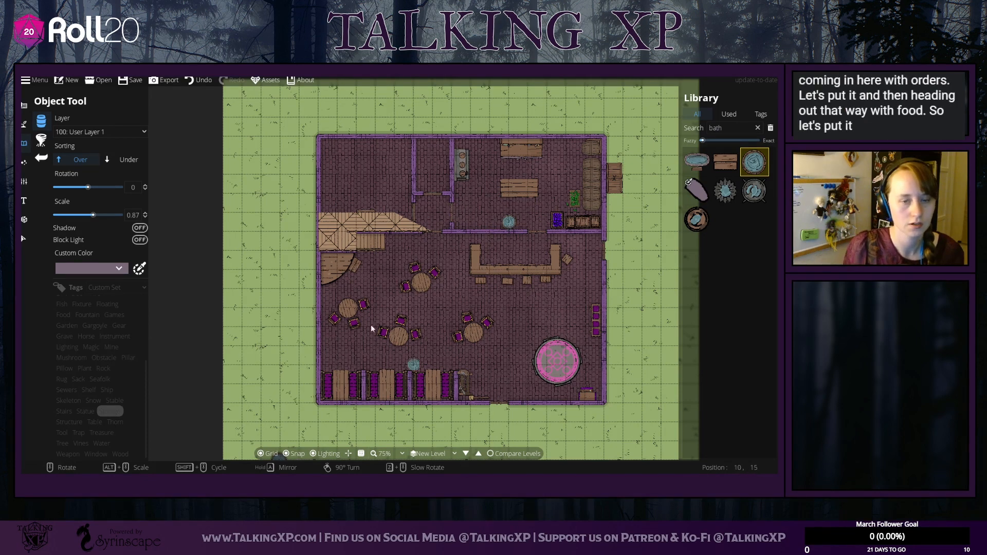
Step: Search the object library for "table" and try the narrow plank table beside the water tub, rotated to 90
left_click(735, 128)
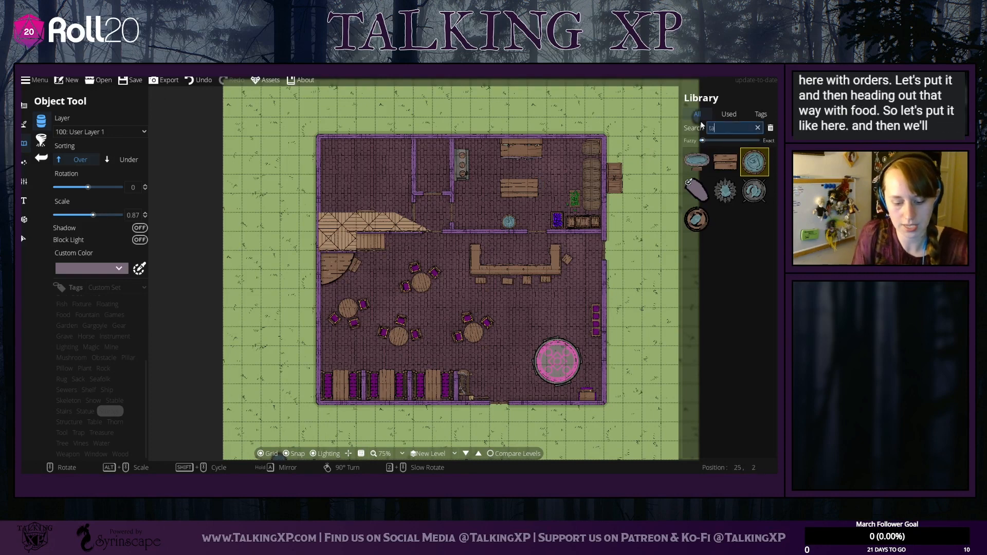
type("table")
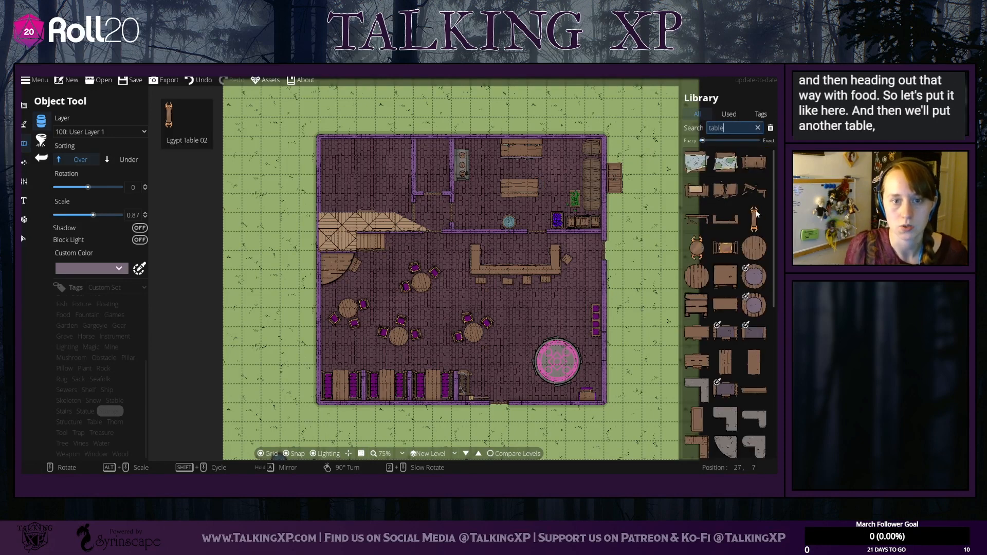
scroll(734, 260, "down", 4)
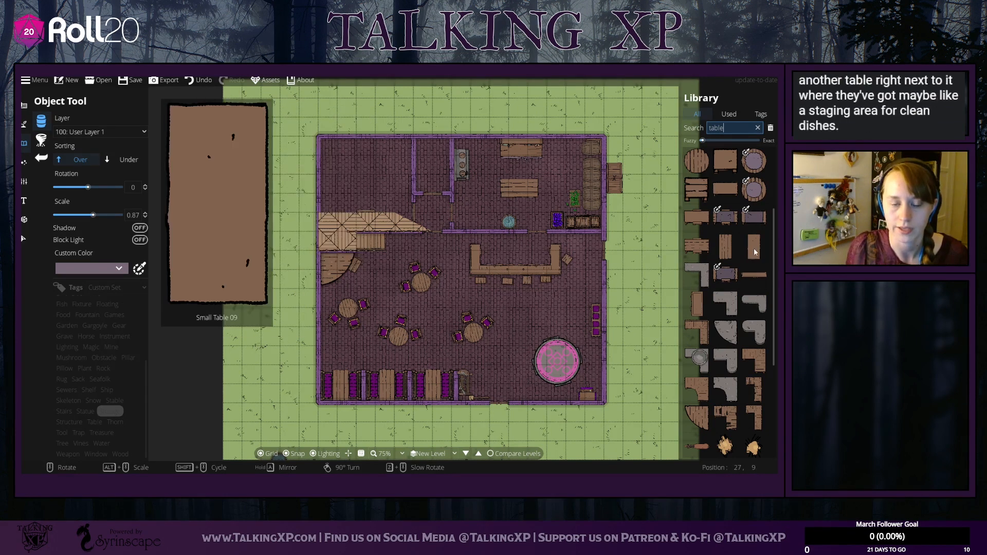
left_click(726, 246)
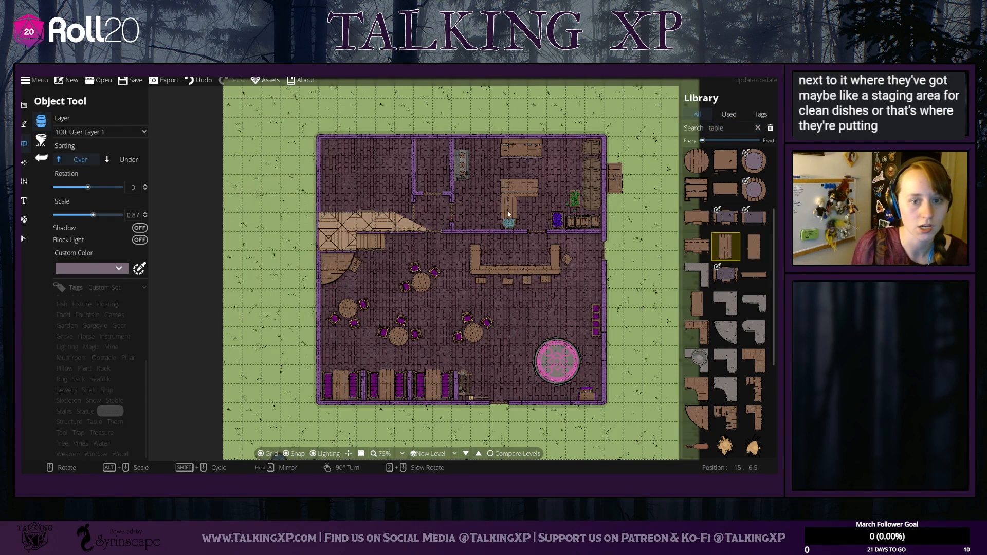
scroll(512, 216, "up", 3)
scroll(480, 225, "up", 3)
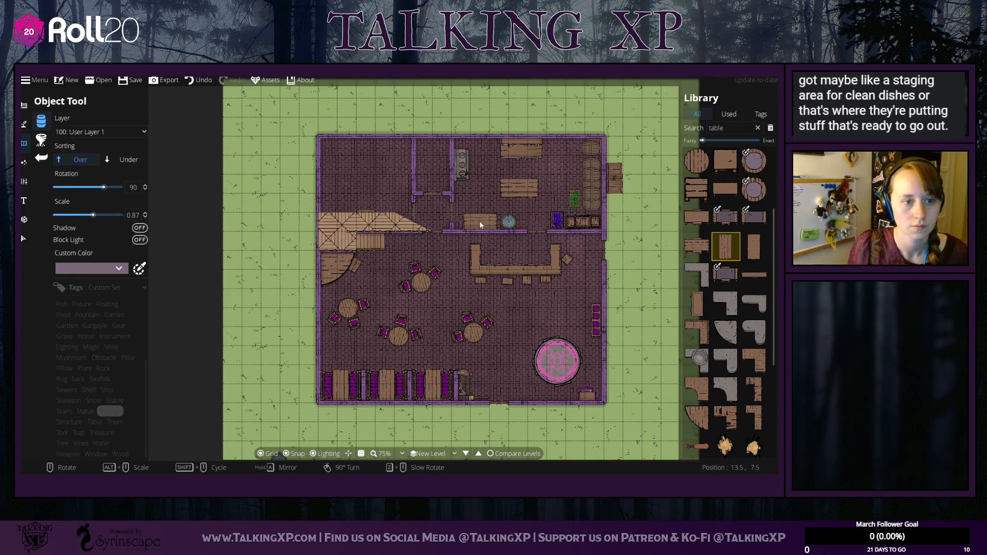
Step: Choose the rectangular table with a tablecloth instead, and rotate it to -180
left_click(750, 217)
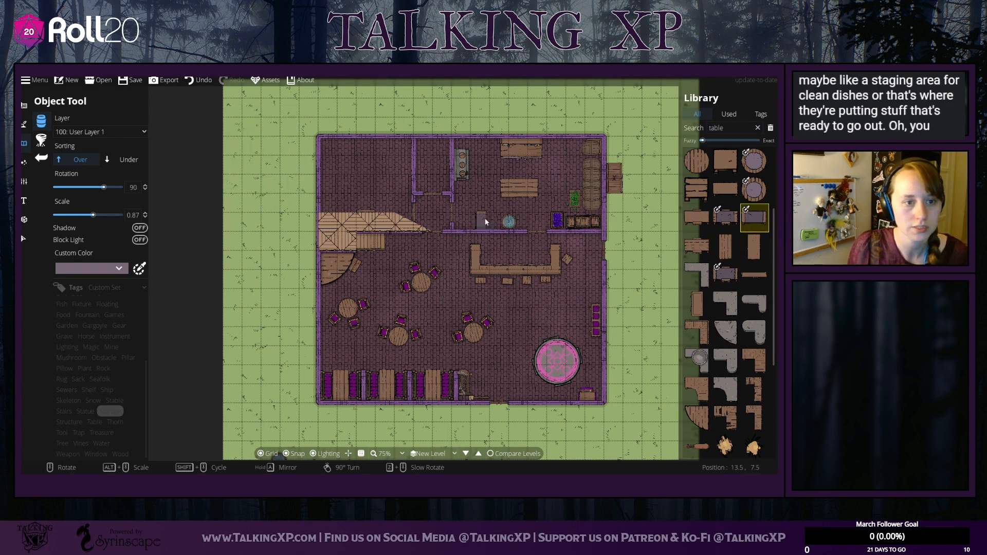
scroll(487, 217, "down", 4)
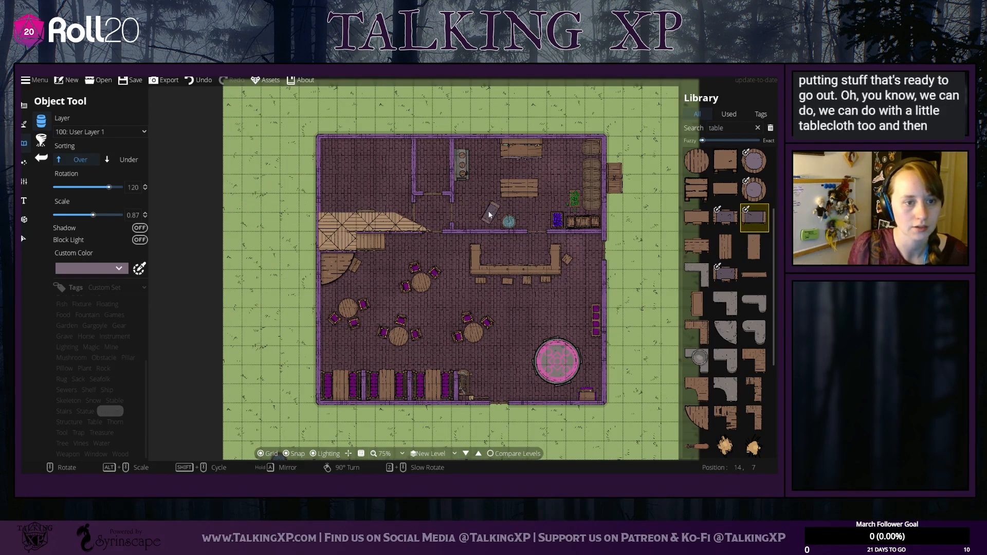
scroll(229, 229, "down", 14)
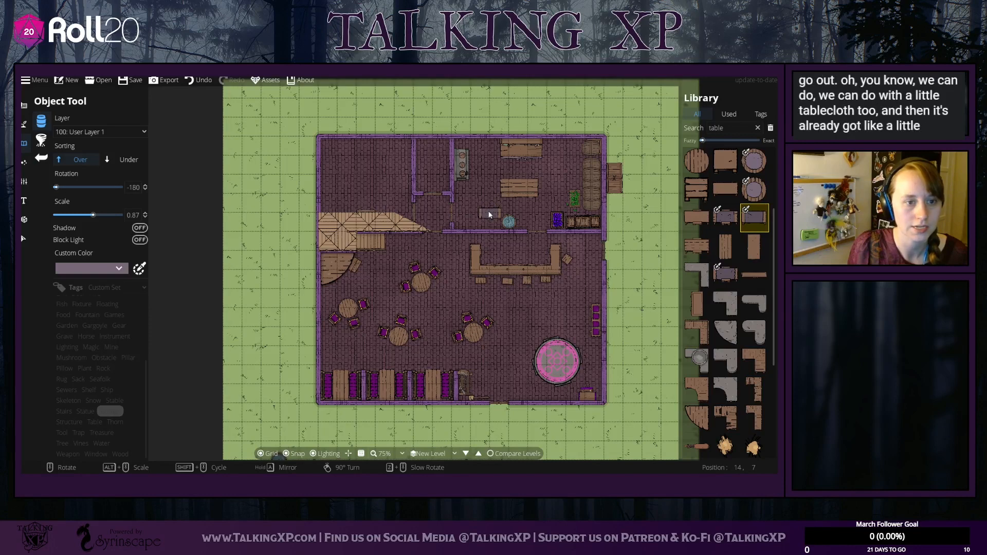
Step: Set the tablecloth's custom color to a pale yellowish off-white, hex aca891
left_click(122, 269)
left_click(62, 355)
left_click(162, 292)
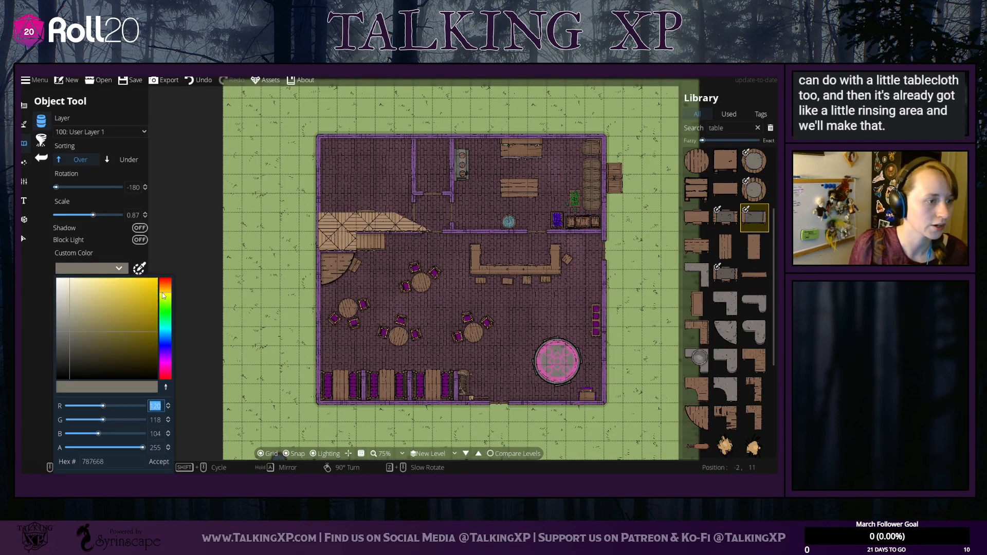
mouse_move(103, 318)
left_mouse_down()
mouse_move(75, 318)
mouse_move(100, 311)
mouse_move(90, 302)
mouse_move(86, 319)
left_mouse_up()
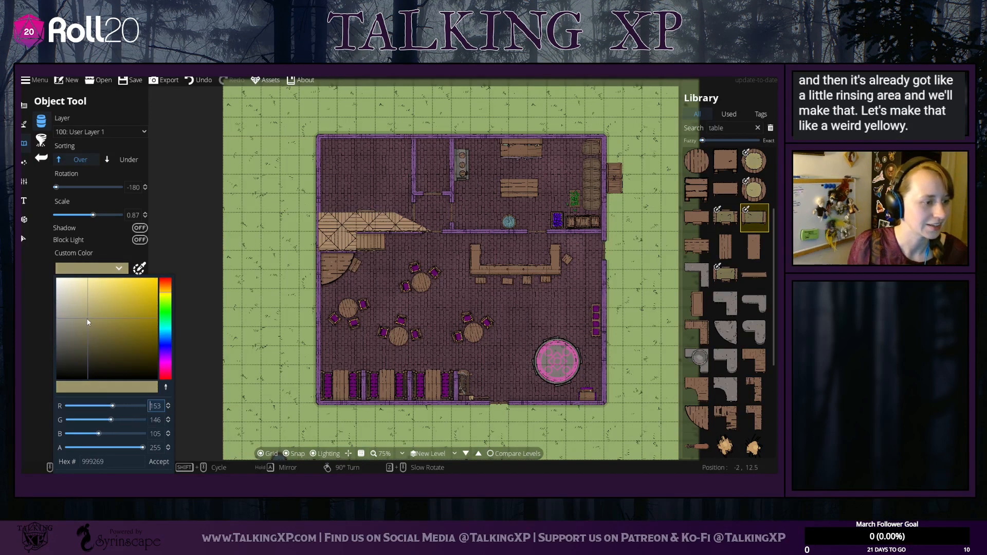
left_click(164, 465)
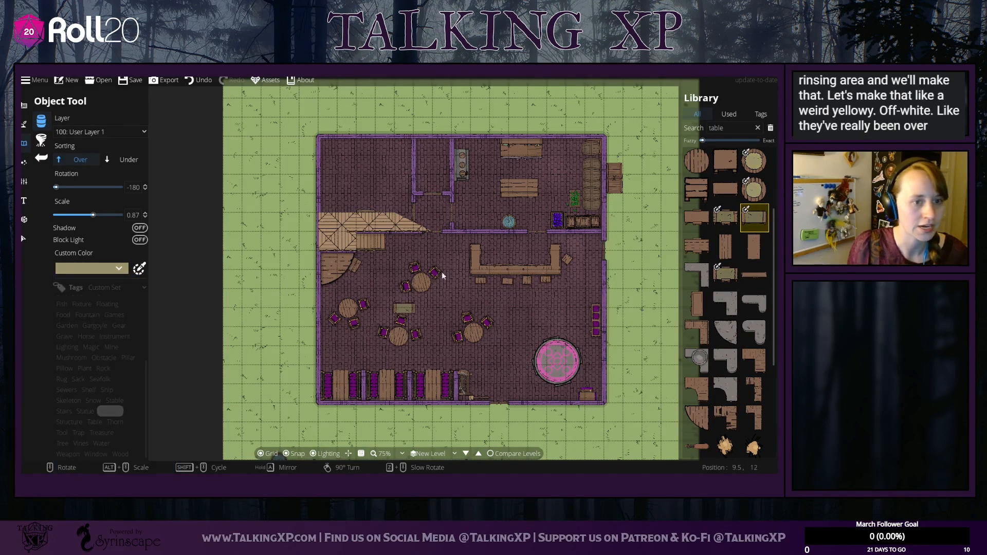
left_click(146, 270)
left_click_drag(82, 318, 72, 311)
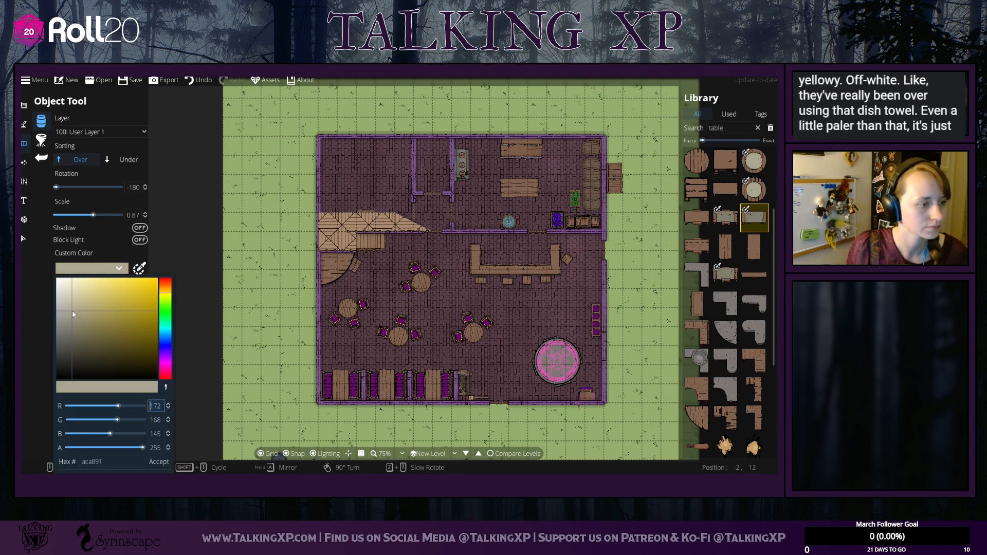
left_click(159, 460)
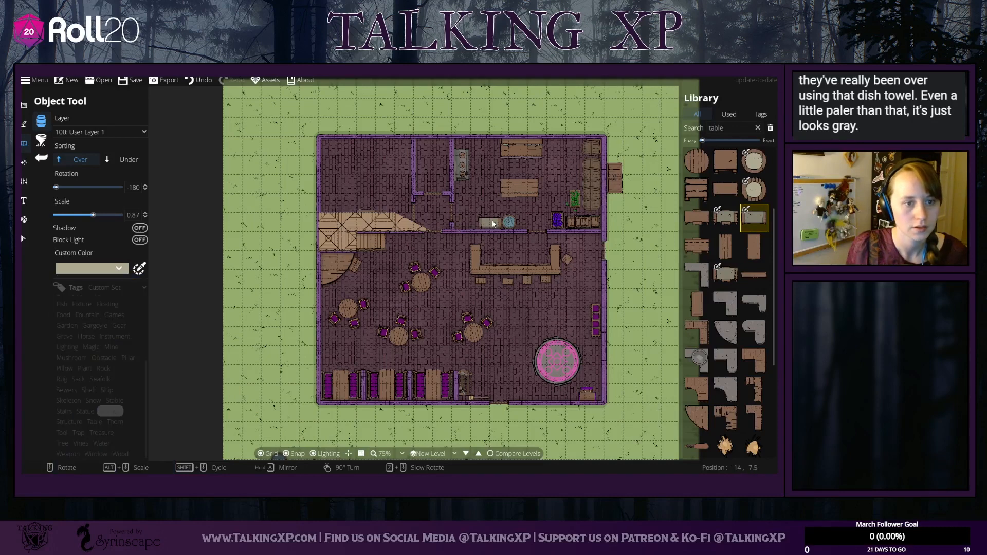
Step: Turn off snapping and set the tablecloth table's scale to 1.15
left_click(286, 453)
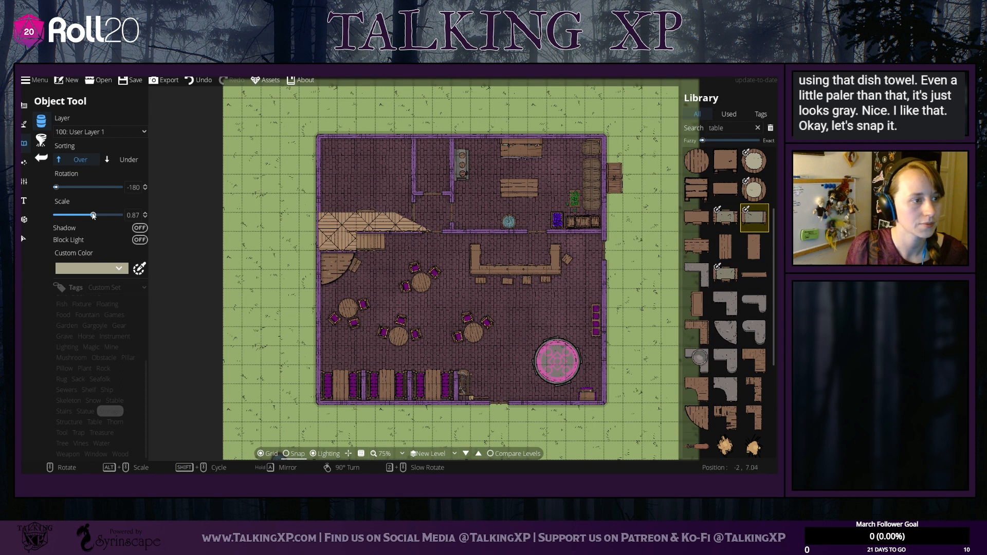
left_click_drag(141, 215, 99, 205)
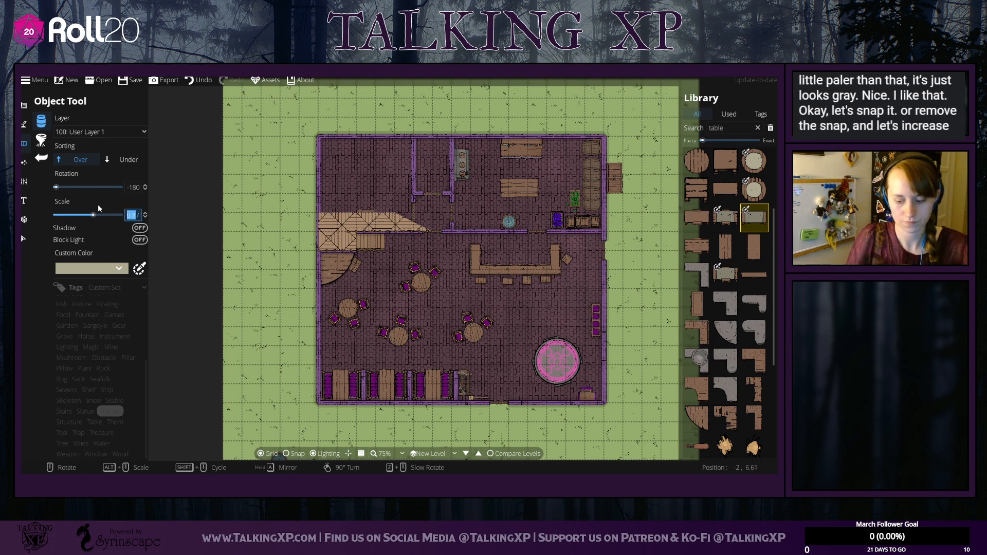
type("7")
key("BackSpace")
type("1")
key("Return")
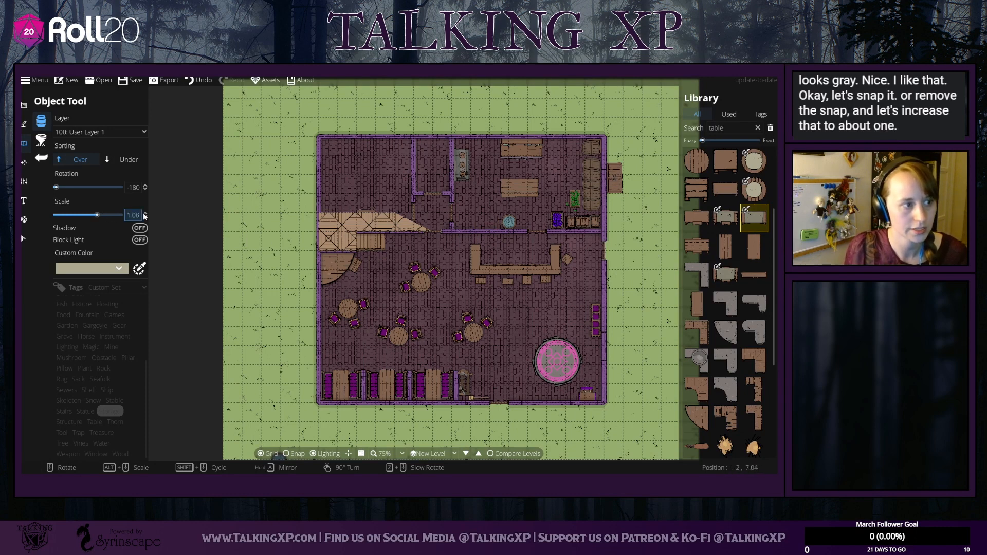
left_click_drag(139, 217, 135, 217)
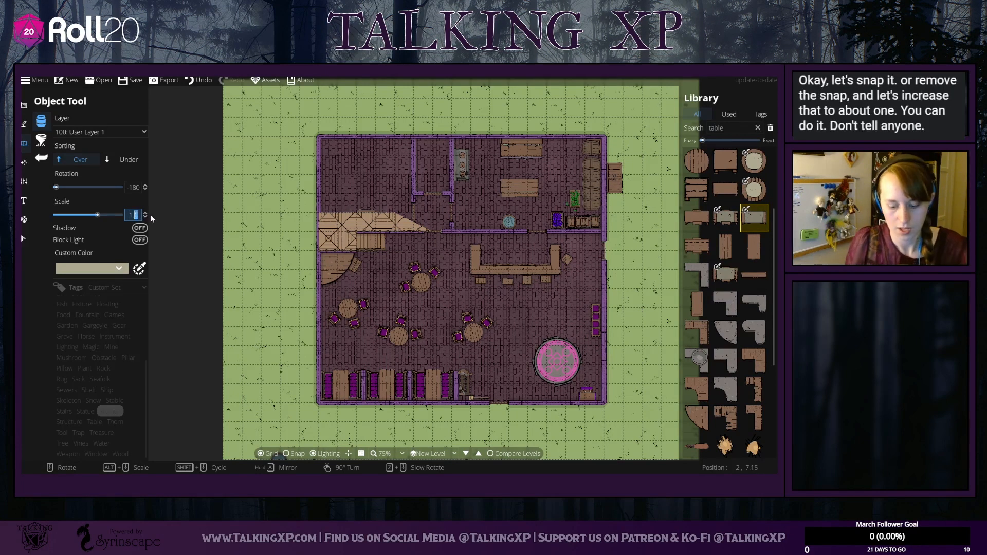
type("25")
key("Return")
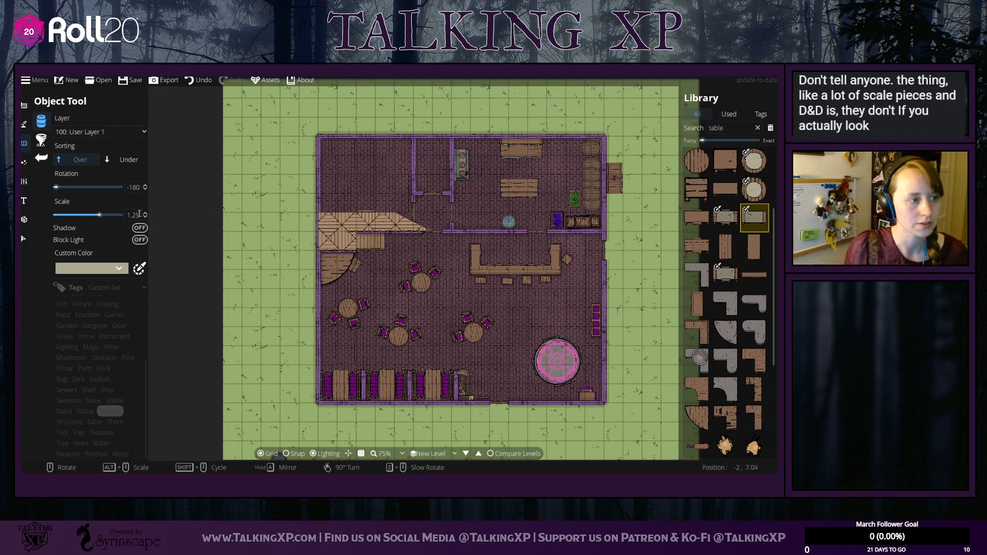
left_click_drag(140, 215, 132, 215)
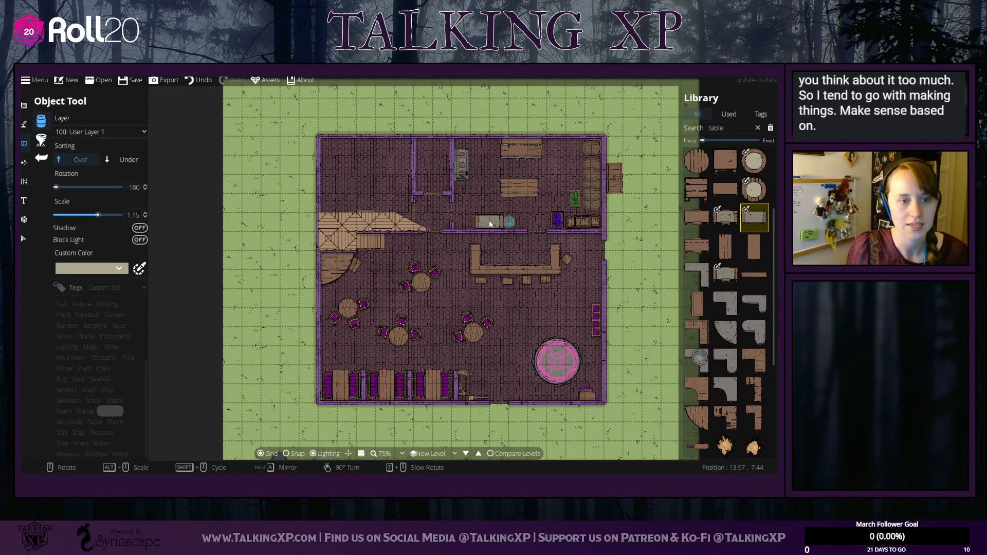
Step: Rotate the tablecloth table to 0 and place it against the kitchen's inner wall beside the round water tub
scroll(491, 225, "up", 1)
scroll(489, 220, "up", 11)
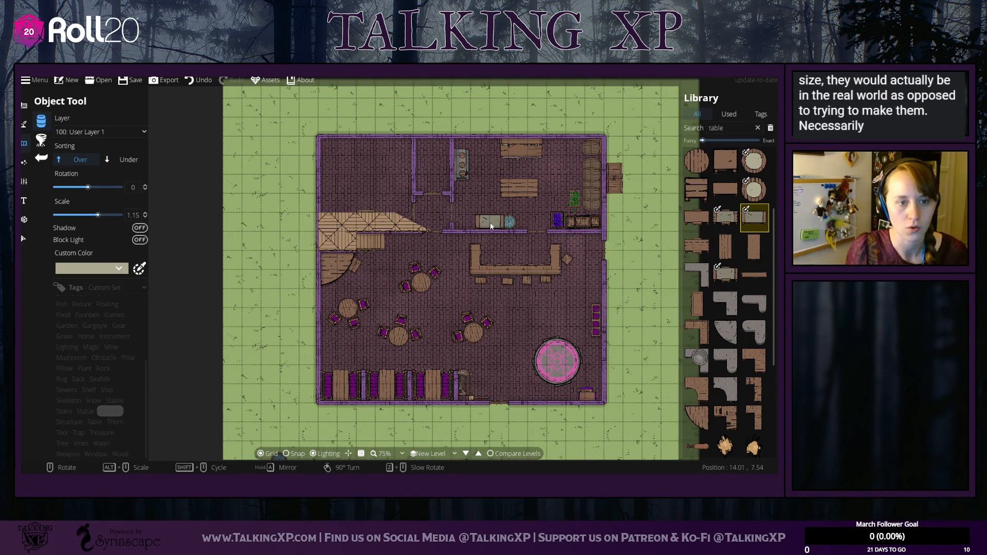
left_click(491, 225)
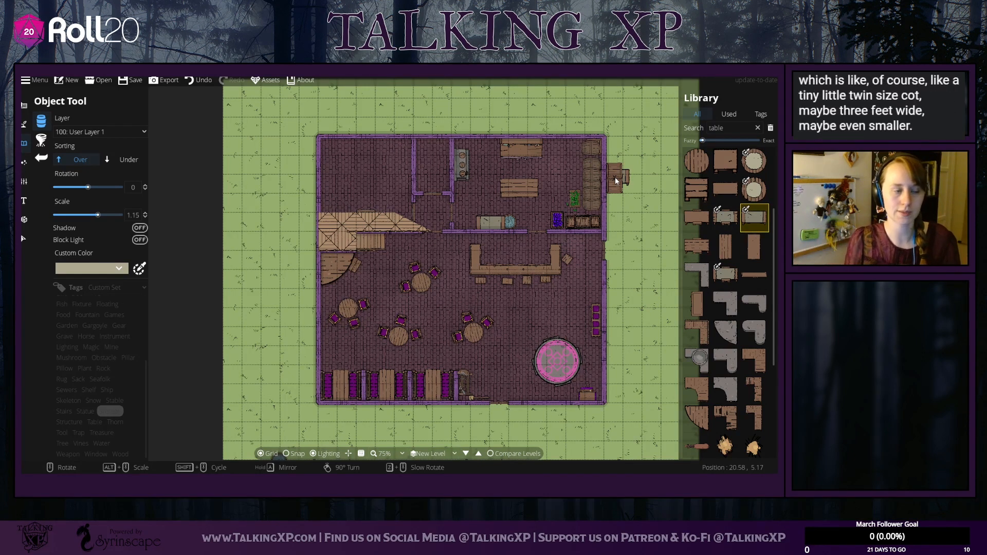
Step: Nudge the round water tub slightly away from the tablecloth table and check the kitchen's middle plank table
left_click(23, 239)
left_click(512, 222)
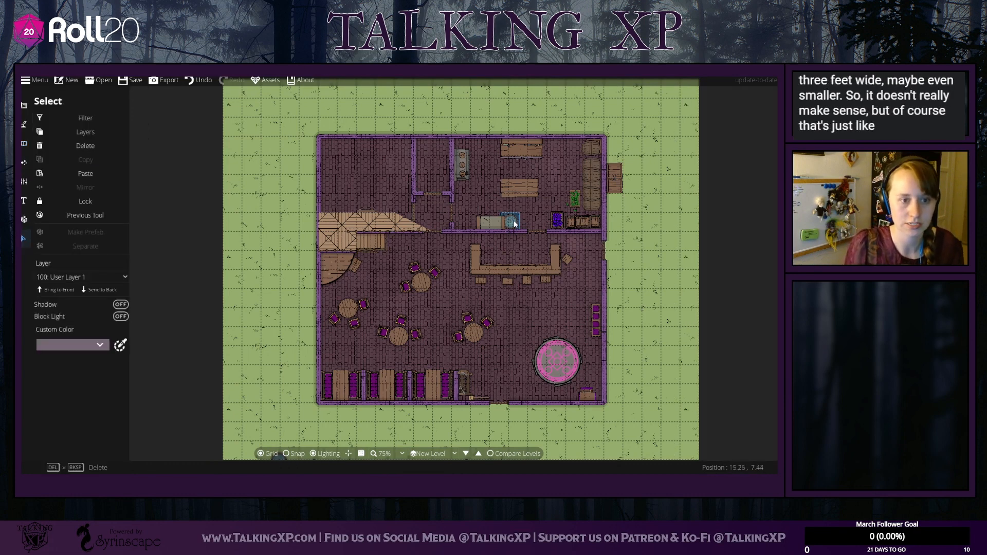
left_click(514, 224)
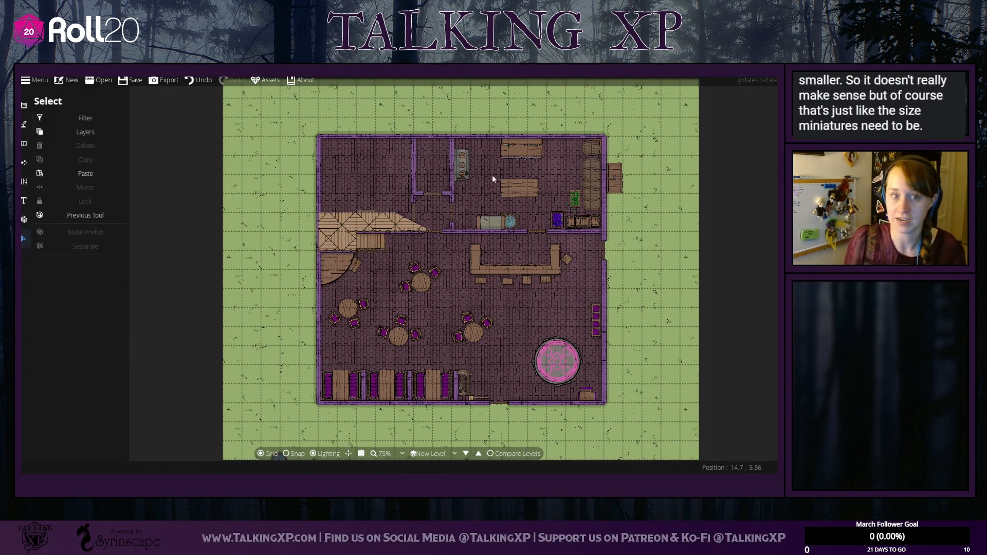
left_click(529, 186)
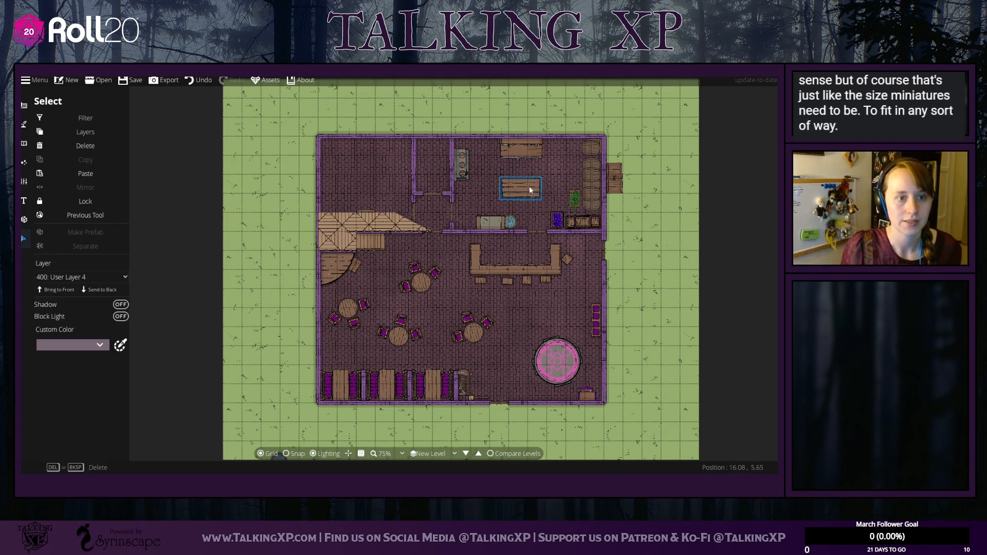
left_click(529, 187)
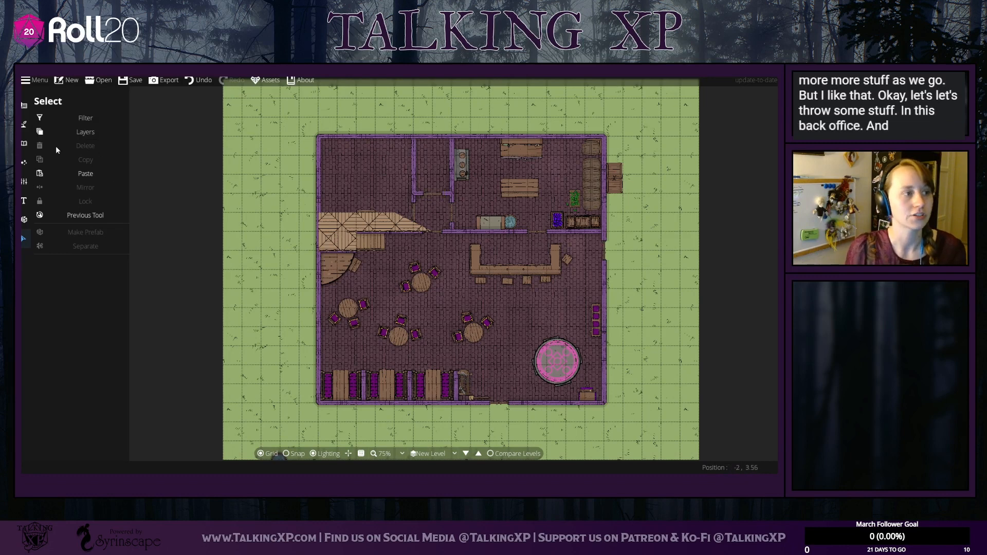
Step: Return to placing objects and search the library for "toilet", down to the toilet models
left_click(24, 142)
left_click(50, 122)
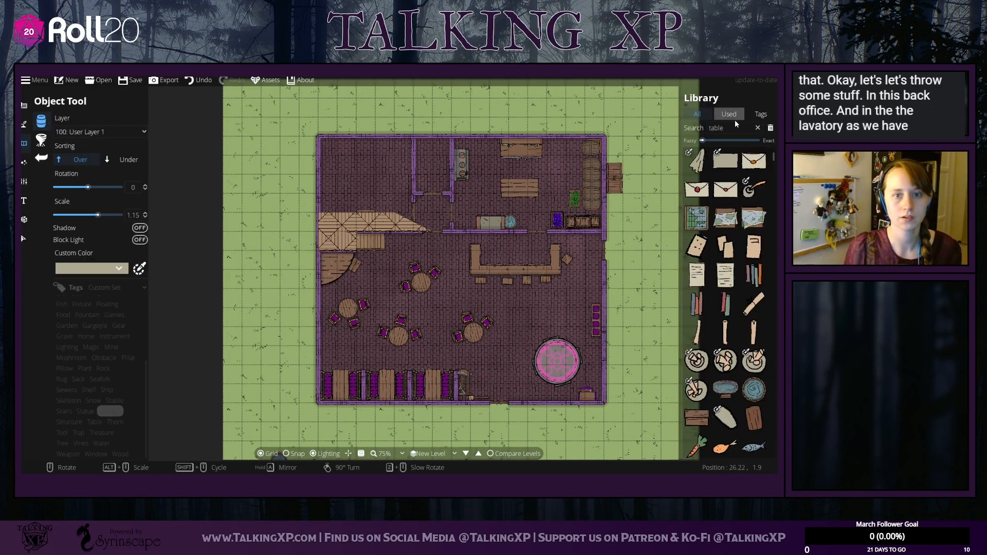
left_click(723, 127)
double_click(715, 128)
type("toilet")
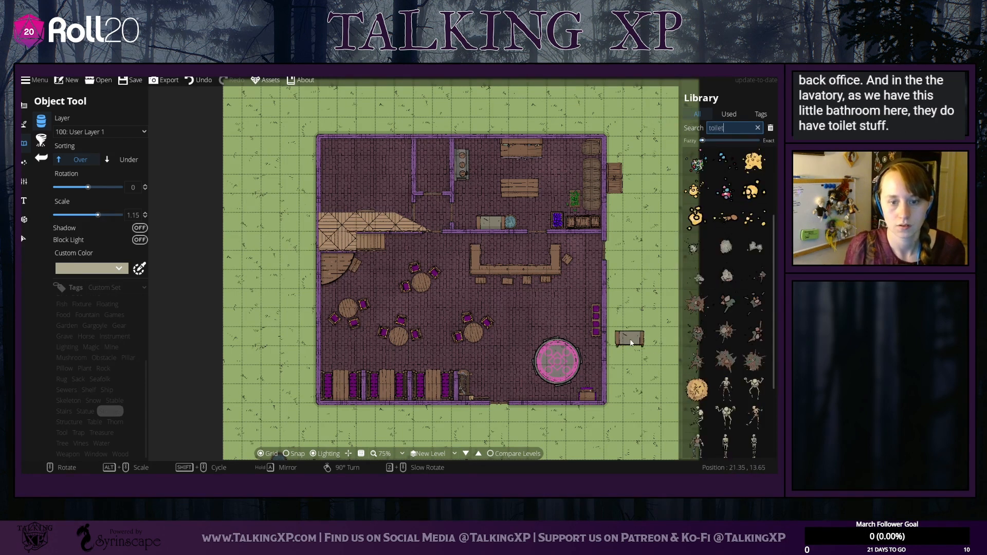
scroll(725, 308, "down", 2)
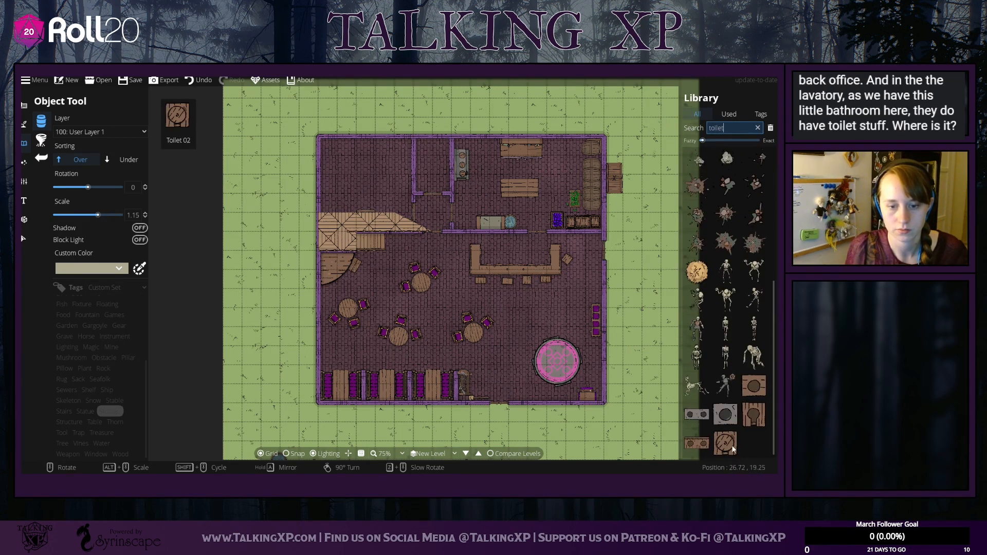
Step: Try the wooden double toilet against the bathroom's office-side wall, rotated to -90, and delete it
left_click(696, 443)
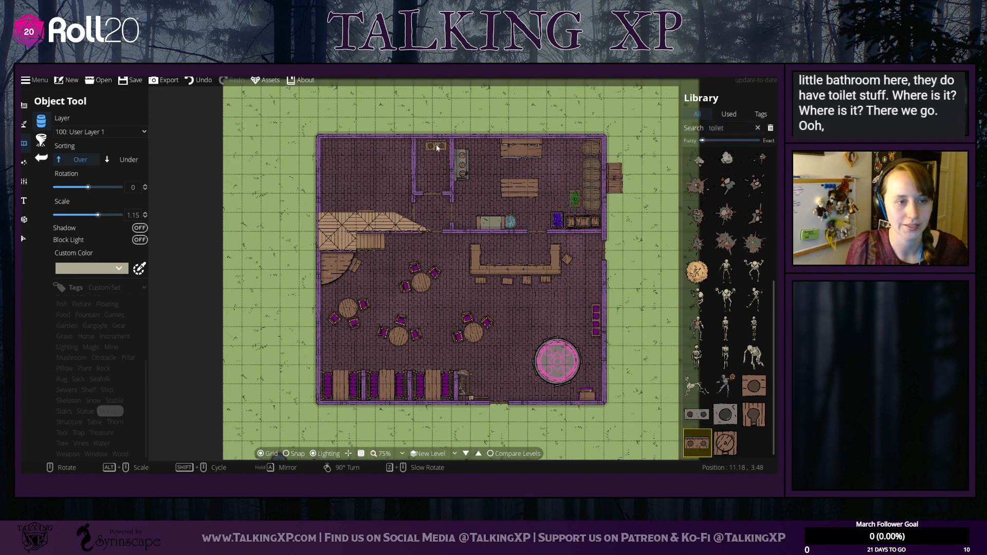
scroll(433, 153, "down", 4)
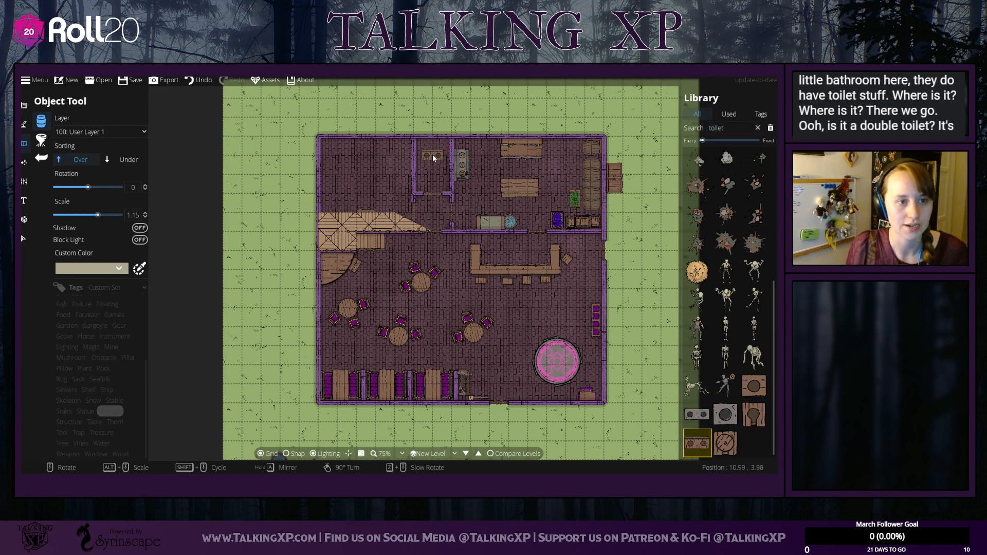
scroll(434, 158, "up", 9)
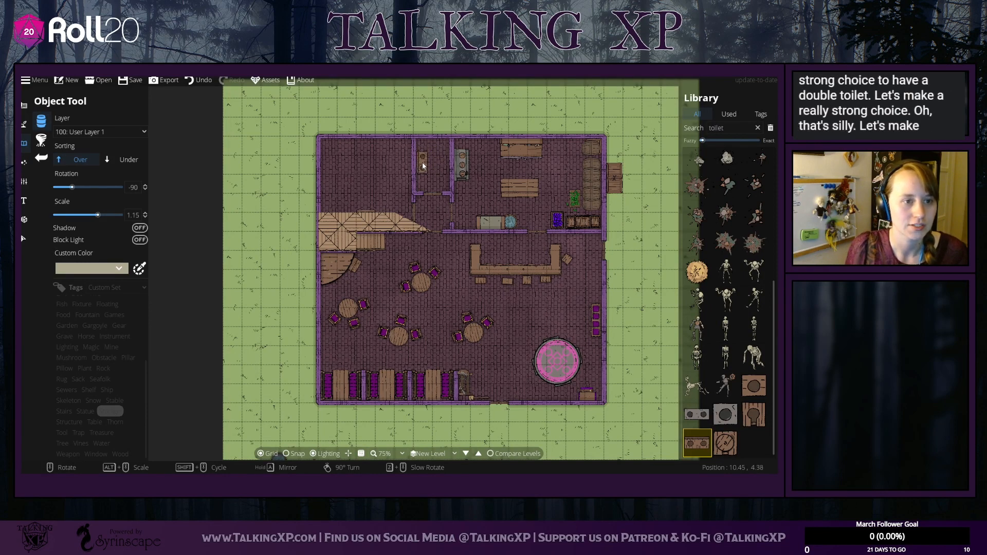
scroll(447, 170, "down", 12)
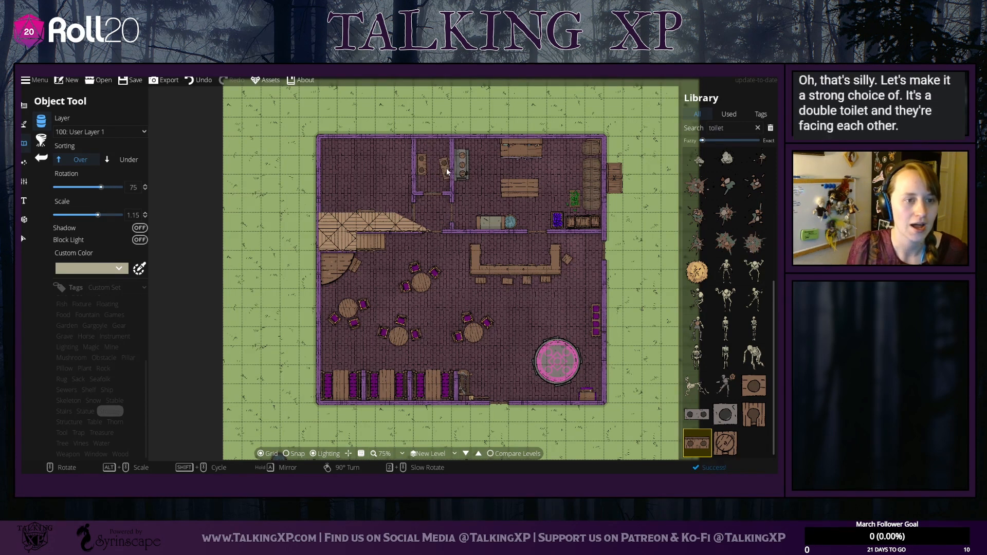
left_click(23, 239)
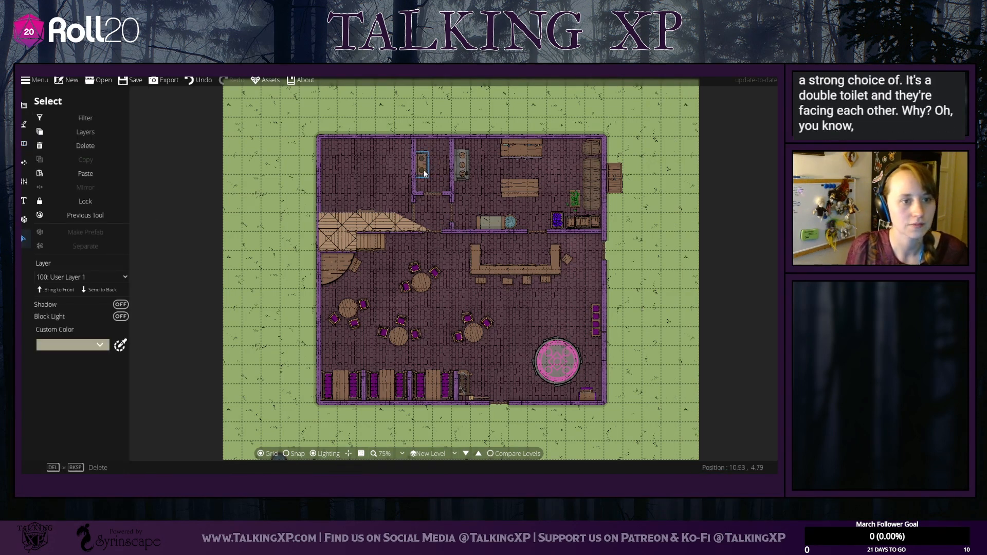
key("Delete")
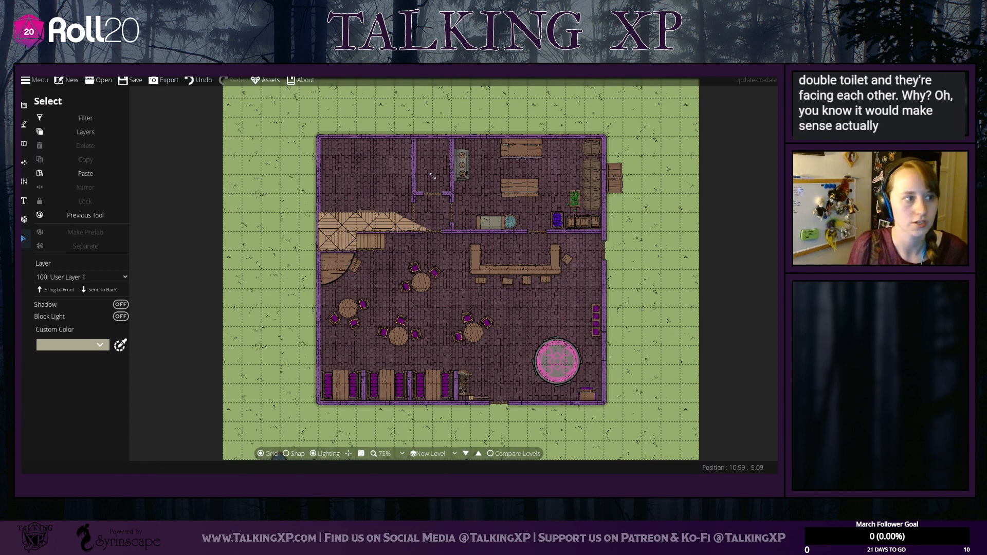
Step: Choose the single wooden toilet from the "toilet" results and place it in the bathroom's back corner at scale 1, rotated to -90
left_click(24, 144)
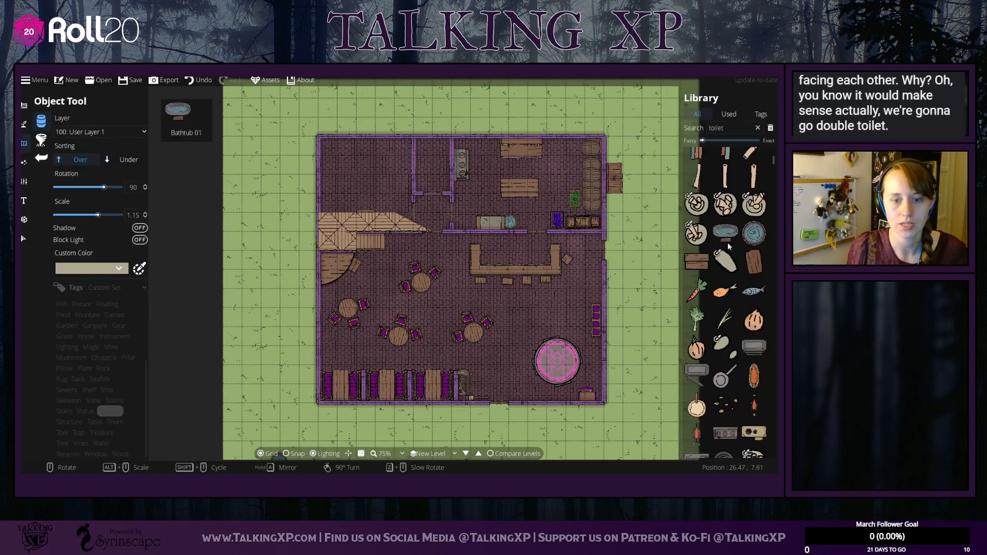
scroll(729, 247, "down", 4)
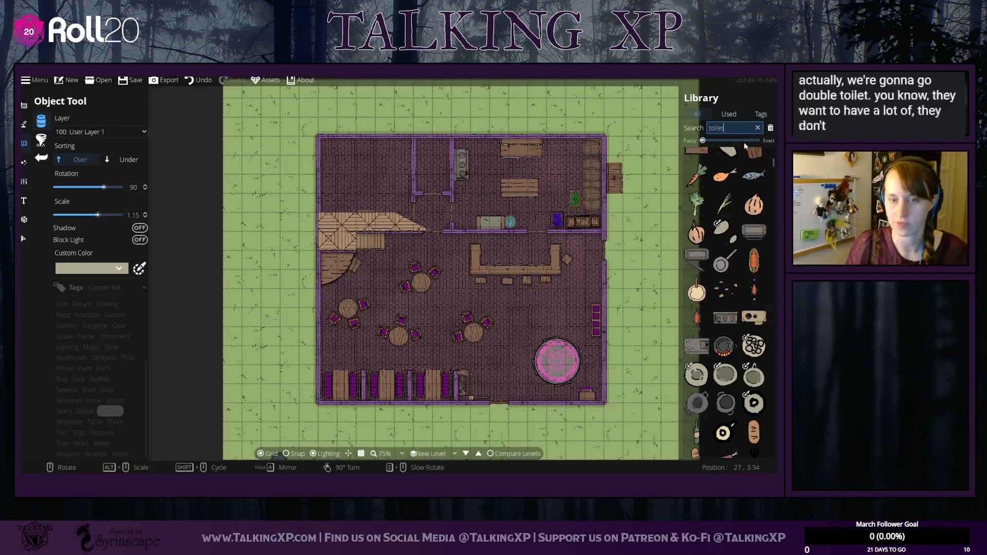
key("Return")
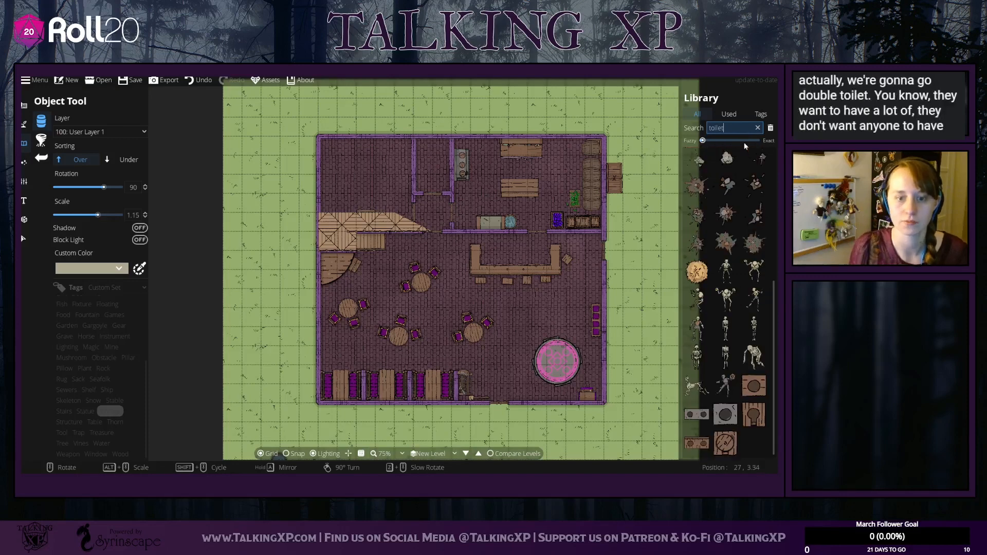
left_click(749, 414)
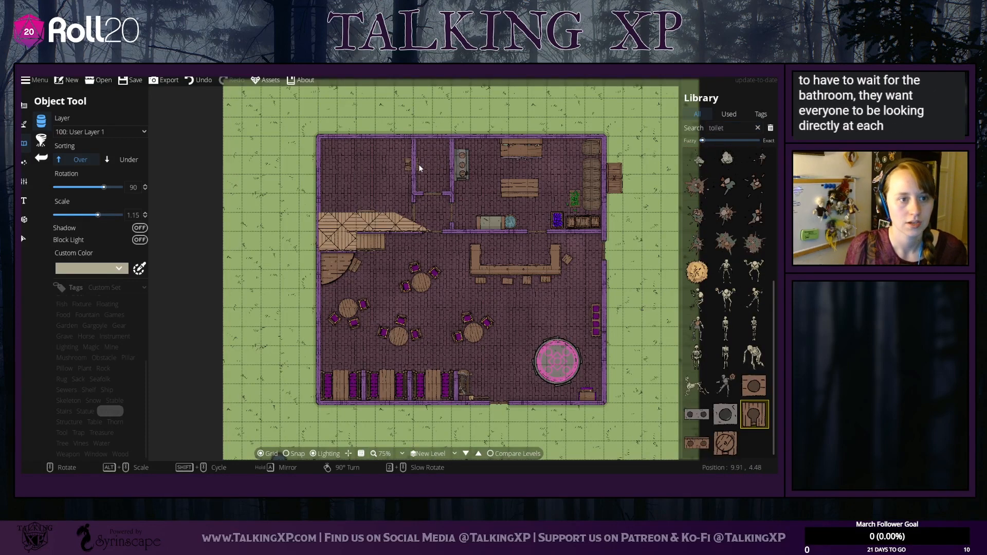
scroll(439, 170, "up", 6)
scroll(439, 169, "up", 1)
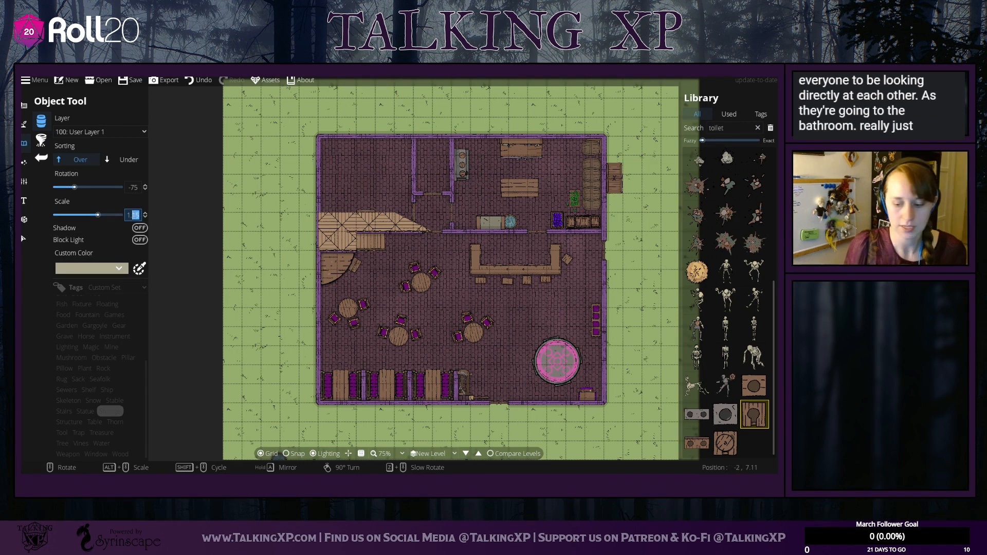
key("Return")
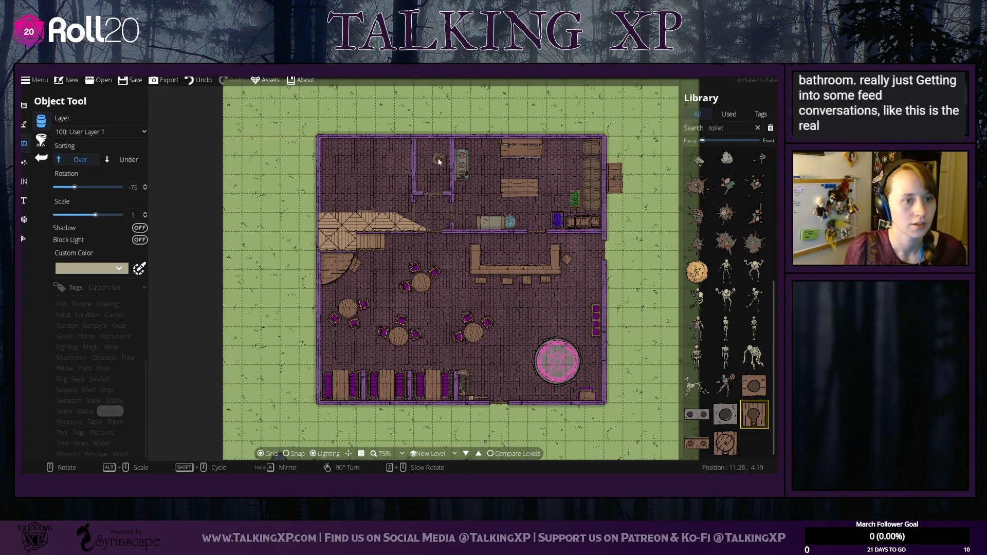
scroll(436, 158, "down", 1)
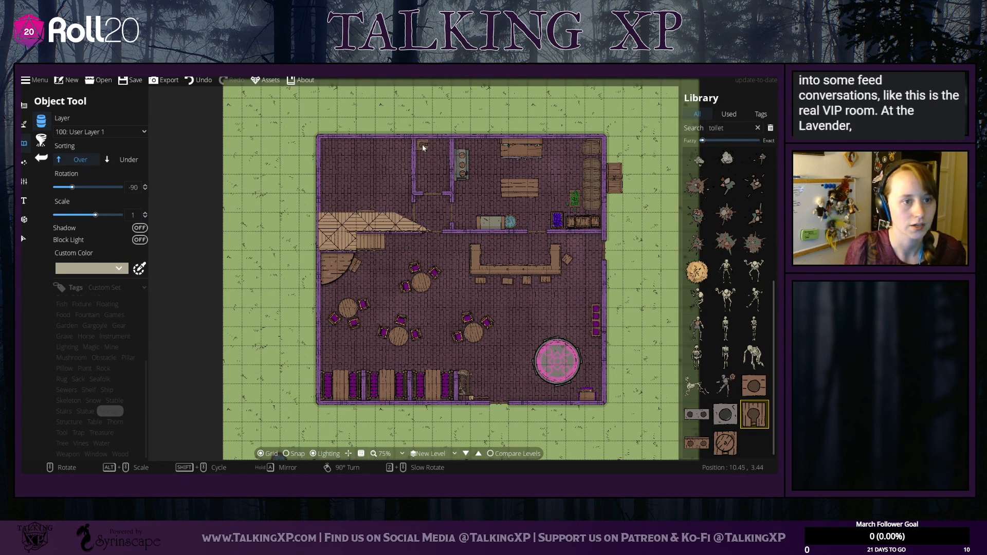
left_click(421, 150)
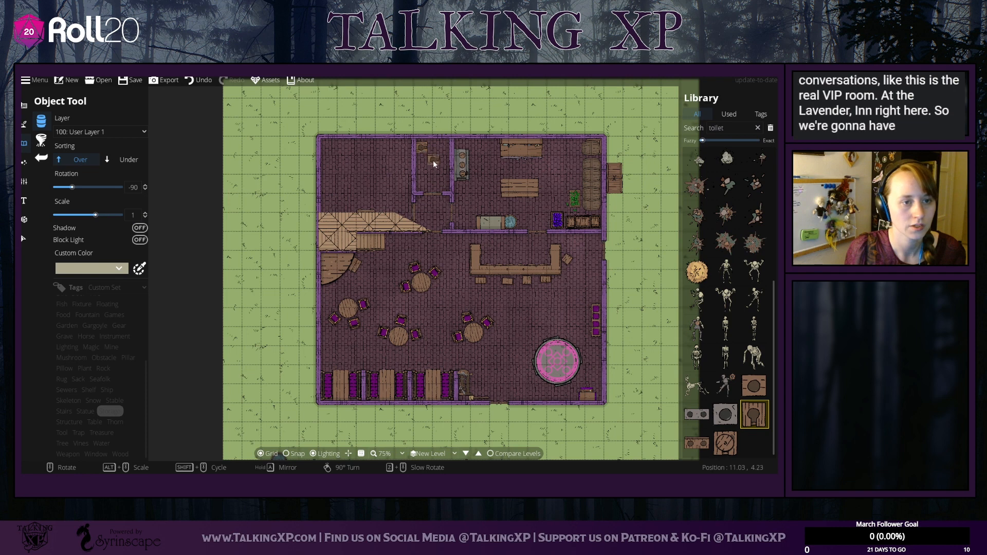
Step: Place a second toilet facing inward on the bathroom's kitchen-side wall, and a third rotated to -90 on the first toilet's wall
scroll(440, 168, "down", 3)
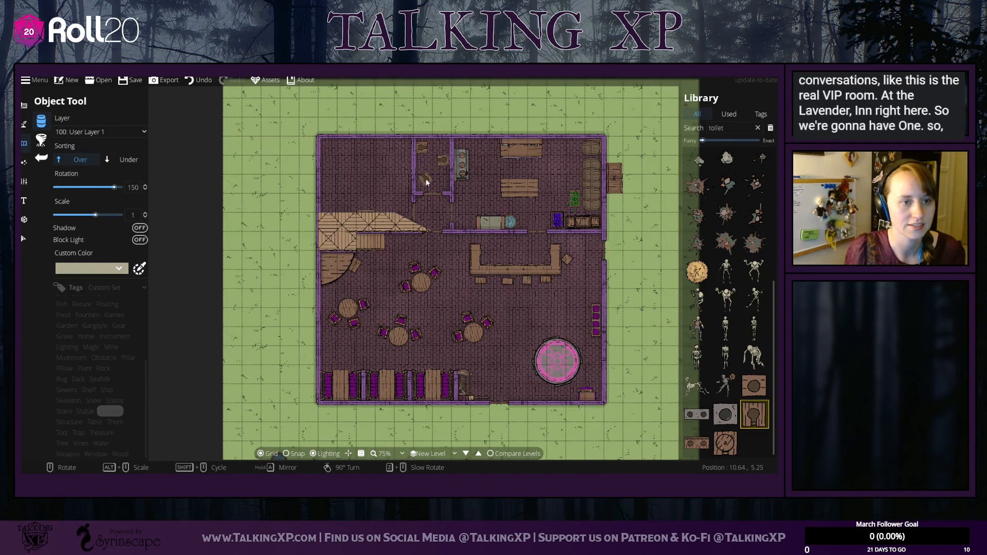
scroll(426, 179, "up", 7)
scroll(426, 180, "down", 1)
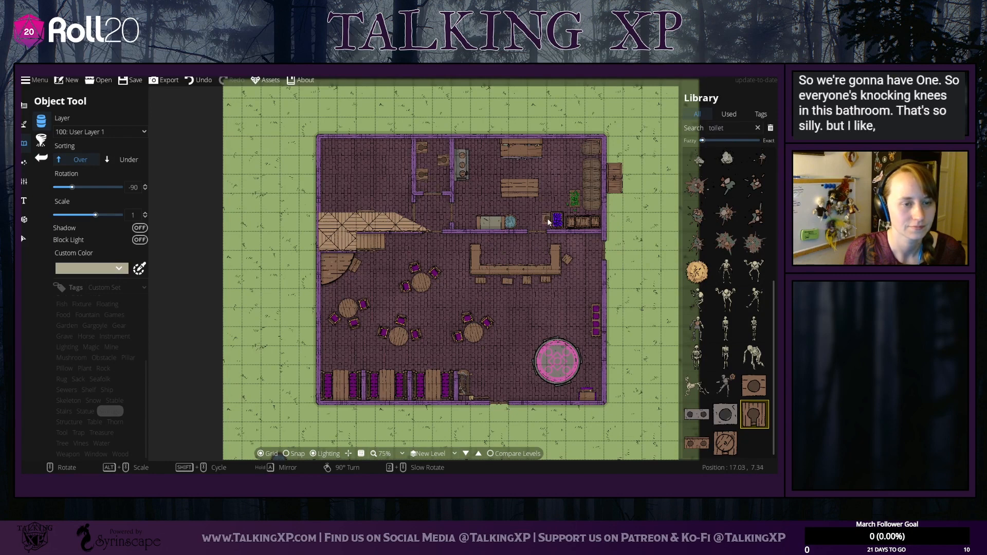
Step: Search the library for "bucket" and place the water bucket in the bathroom corner near the door at scale 1
double_click(735, 128)
type("bucket")
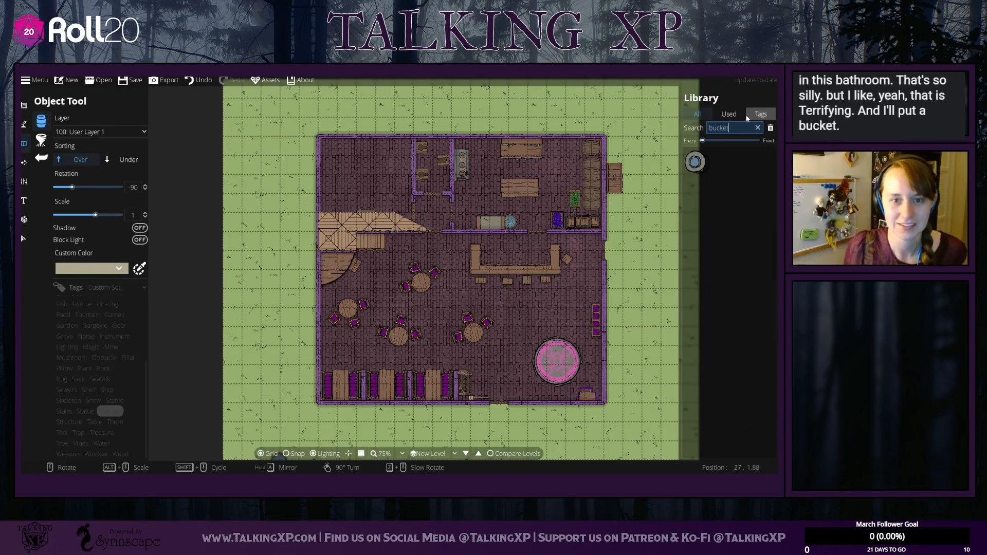
left_click(697, 162)
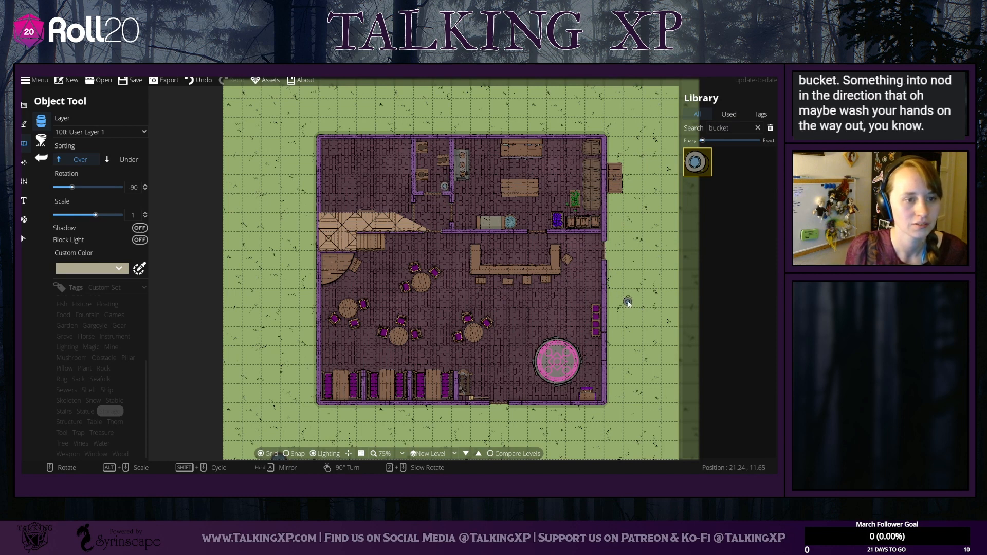
Step: Search the library for "rag", and replace that search with "flag" to find a hand towel stand-in
double_click(717, 127)
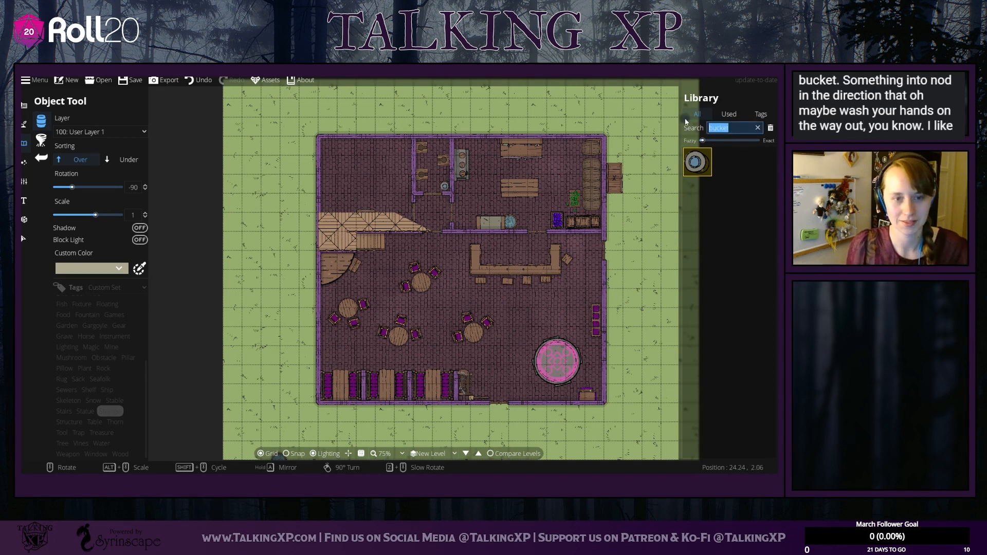
type("rag")
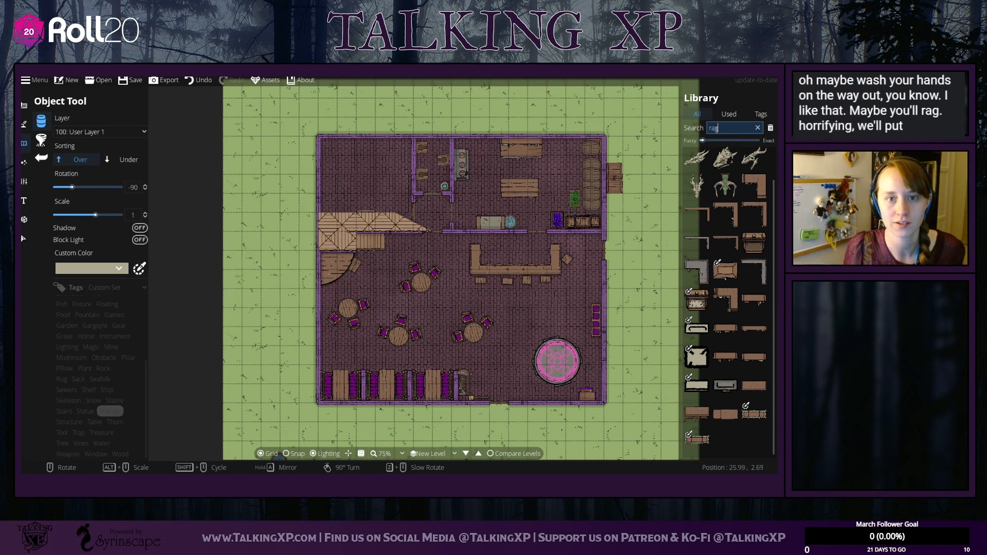
left_click(691, 129)
type("flag")
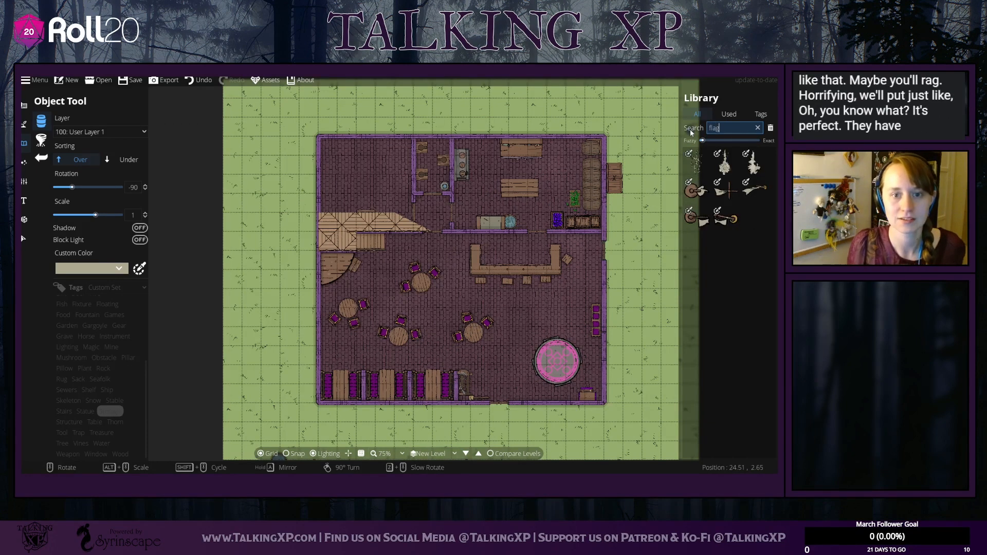
Step: Compare the flag stands in the results and choose Flag Stand 02, the one with the round base
left_click(697, 194)
scroll(440, 178, "up", 3)
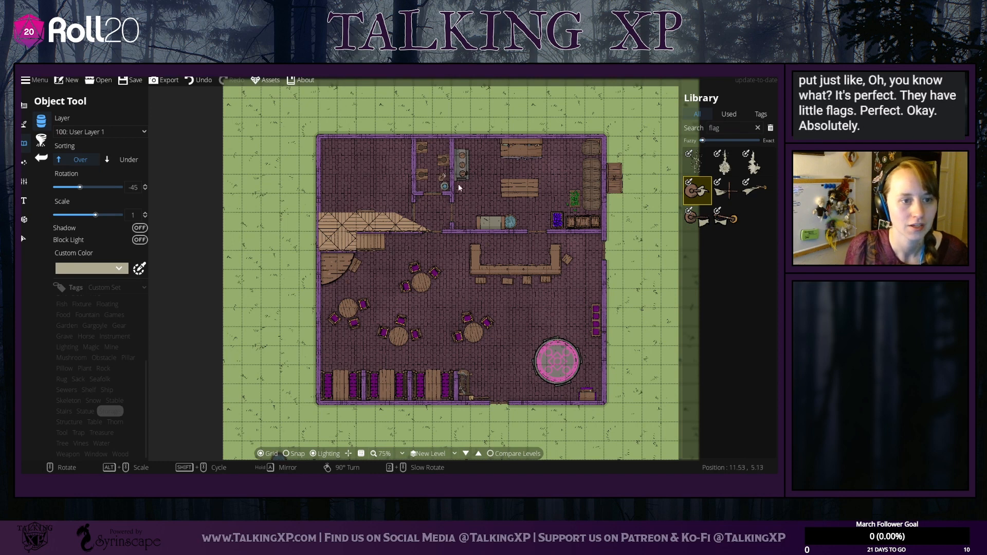
left_click(752, 192)
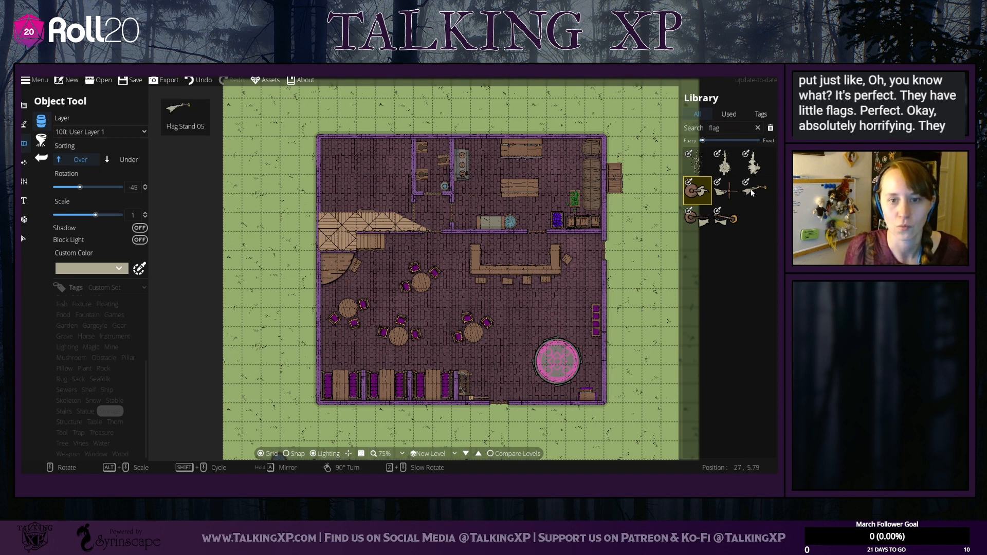
scroll(444, 187, "down", 1)
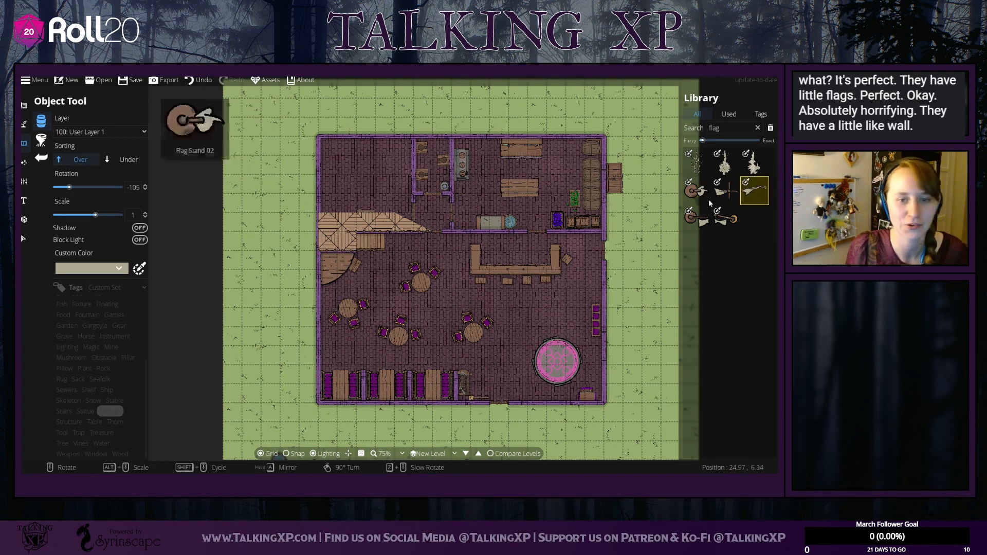
left_click(723, 194)
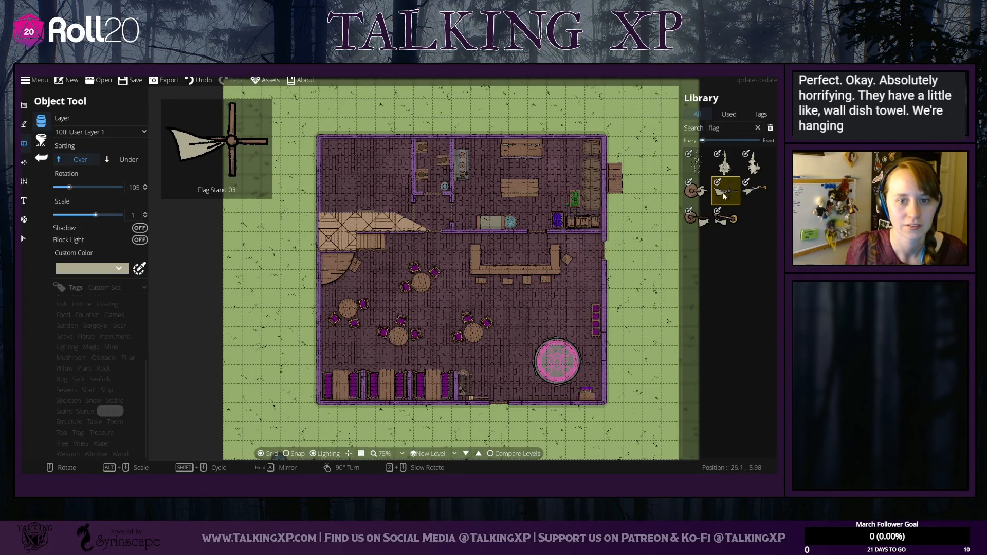
left_click(695, 194)
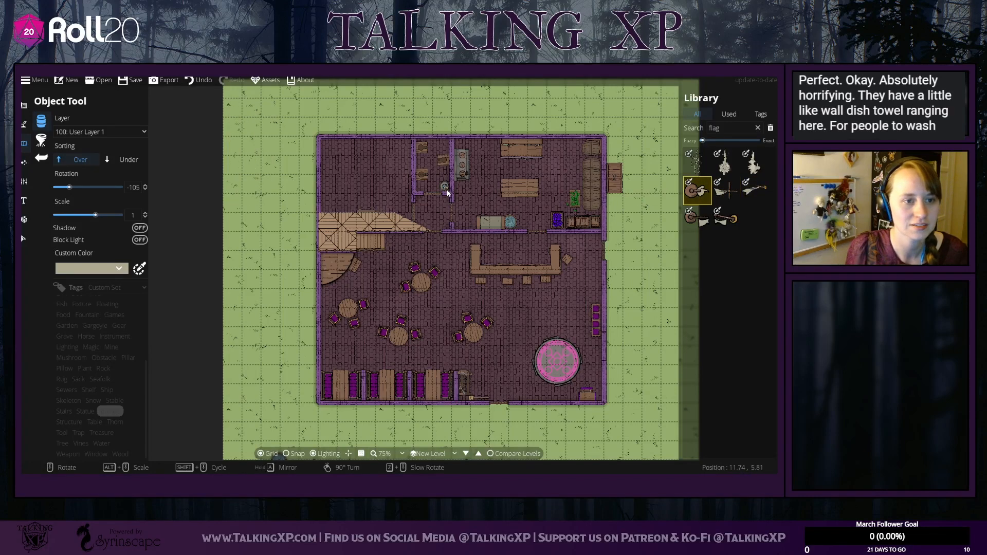
Step: Place Flag Stand 02 at the bathroom bucket as a hand towel, scaled to 1.16 and rotated to -135
scroll(447, 193, "up", 1)
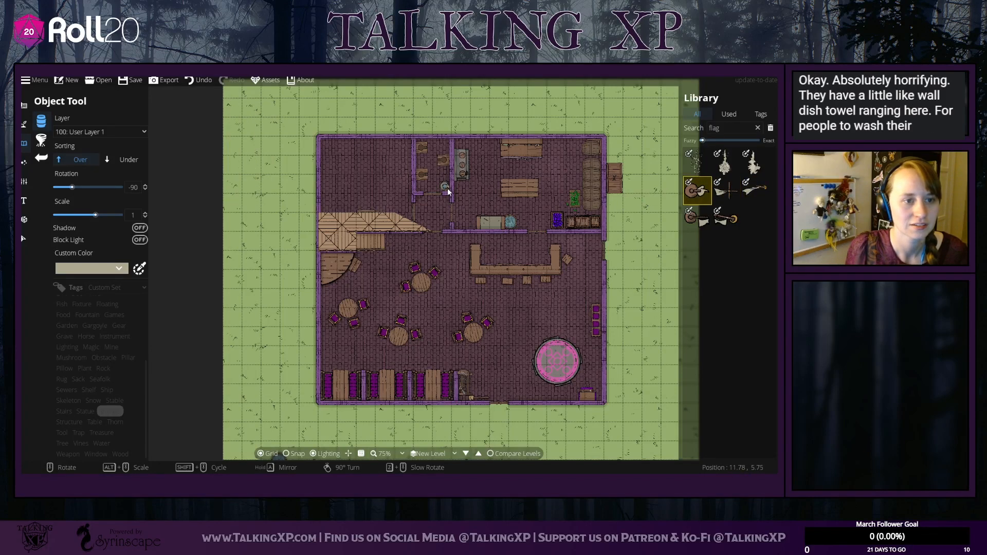
left_click(146, 213)
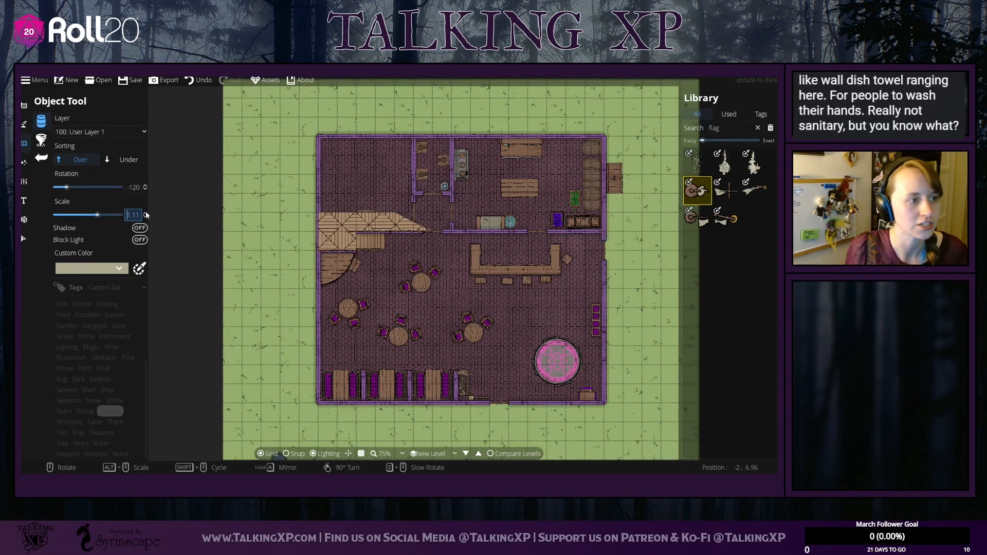
left_click(145, 213)
left_click(145, 212)
left_click(145, 212)
left_click(145, 212)
left_click(144, 212)
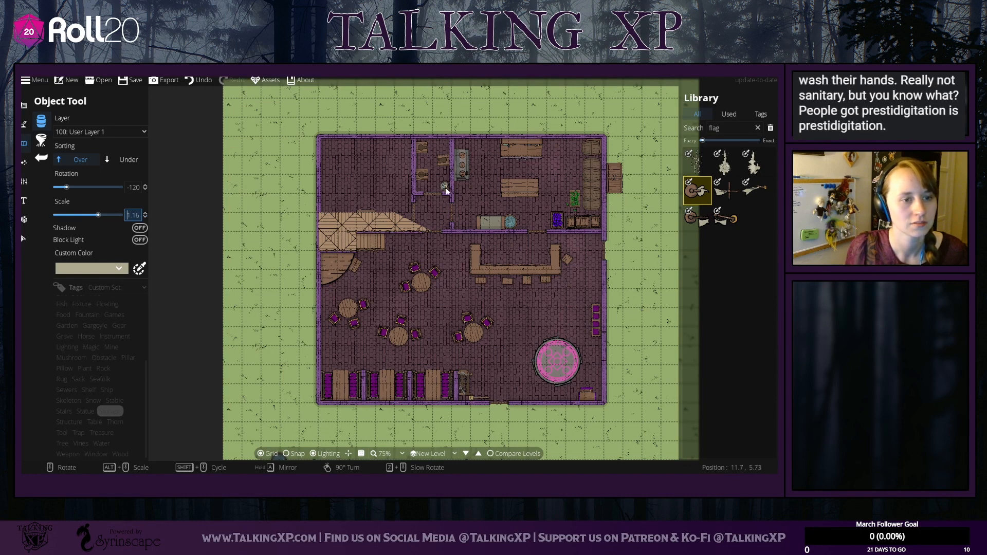
scroll(447, 190, "up", 1)
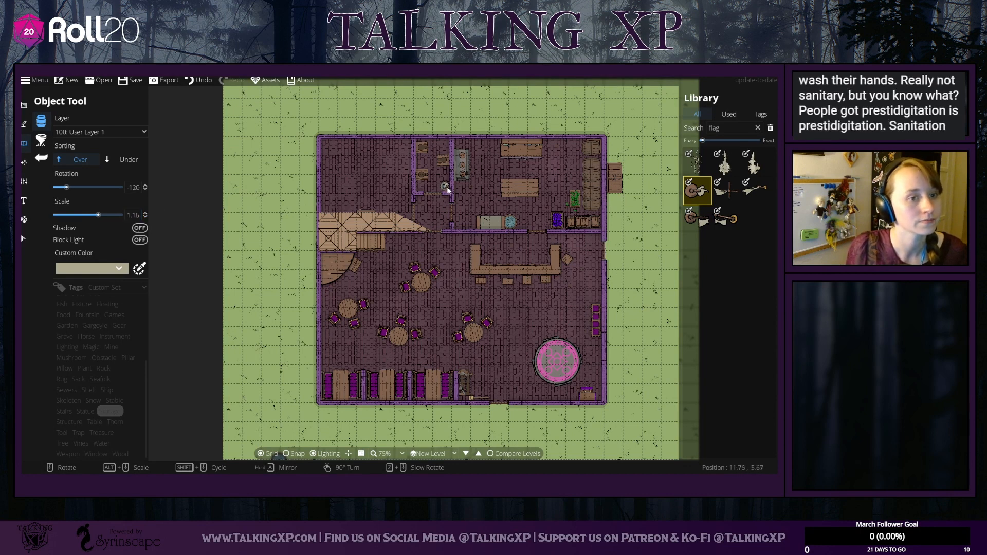
scroll(447, 191, "down", 1)
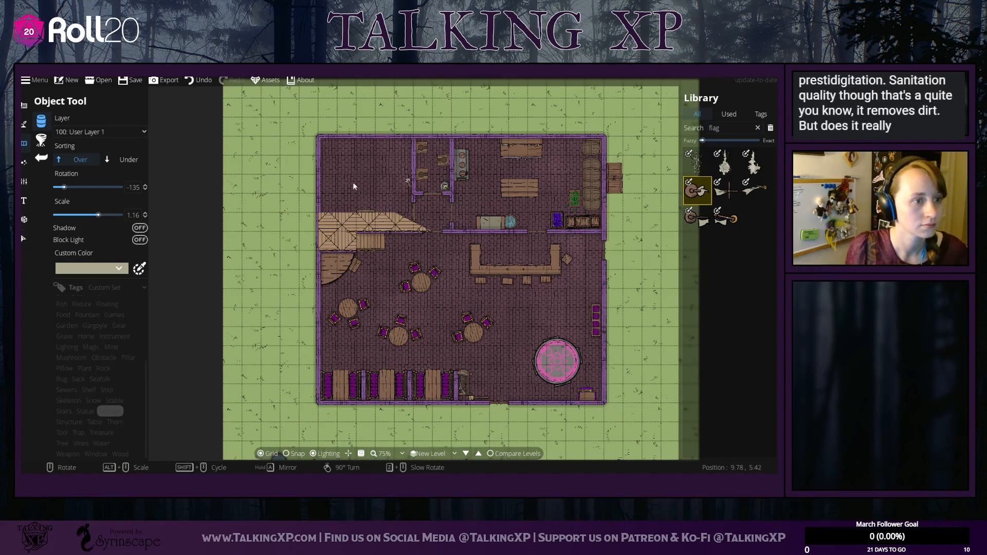
Step: Select the flag stand at the bathroom bucket and adjust how it sits with the bucket
left_click(23, 238)
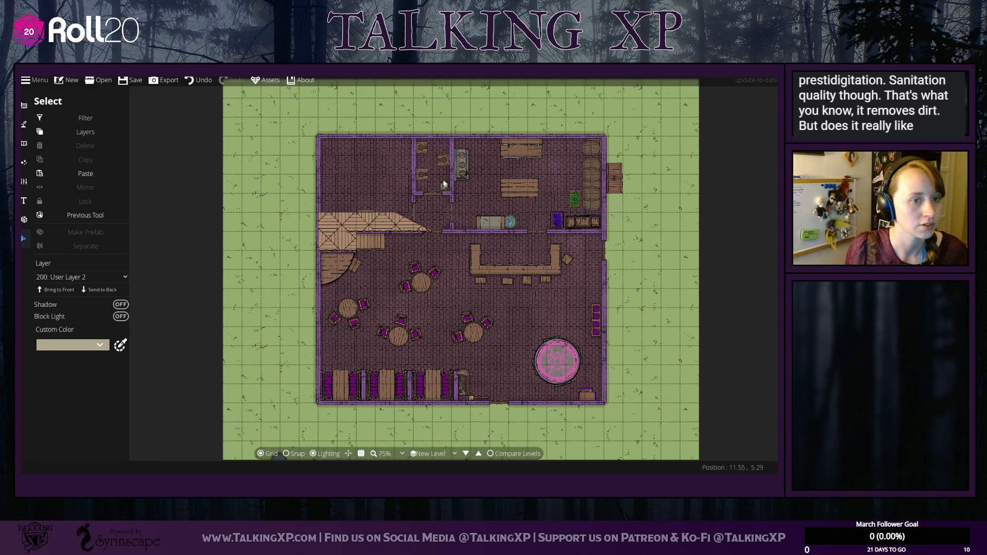
left_click(445, 185)
right_click(446, 184)
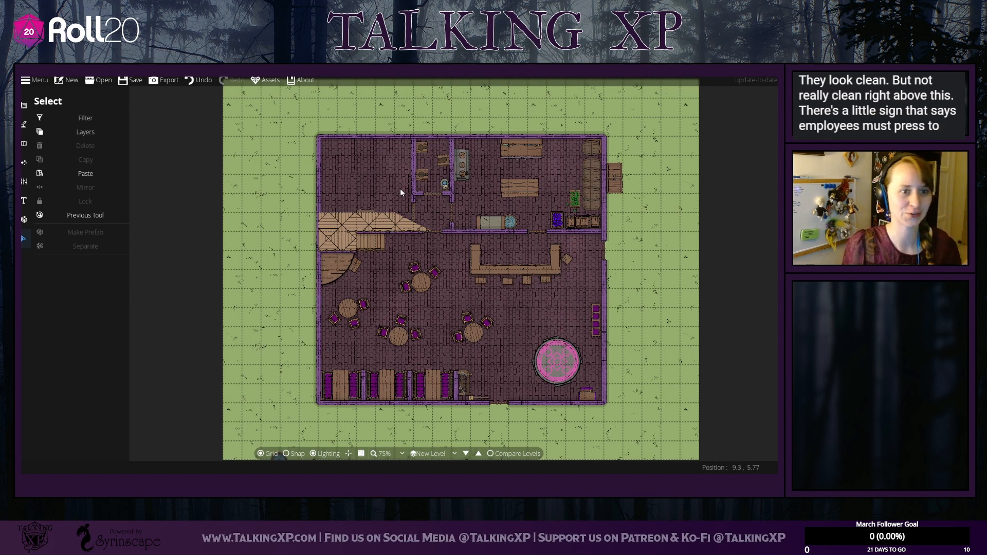
Step: Return to placing objects, search the library for "desk" and choose the plain wooden desk with a chair
left_click(25, 144)
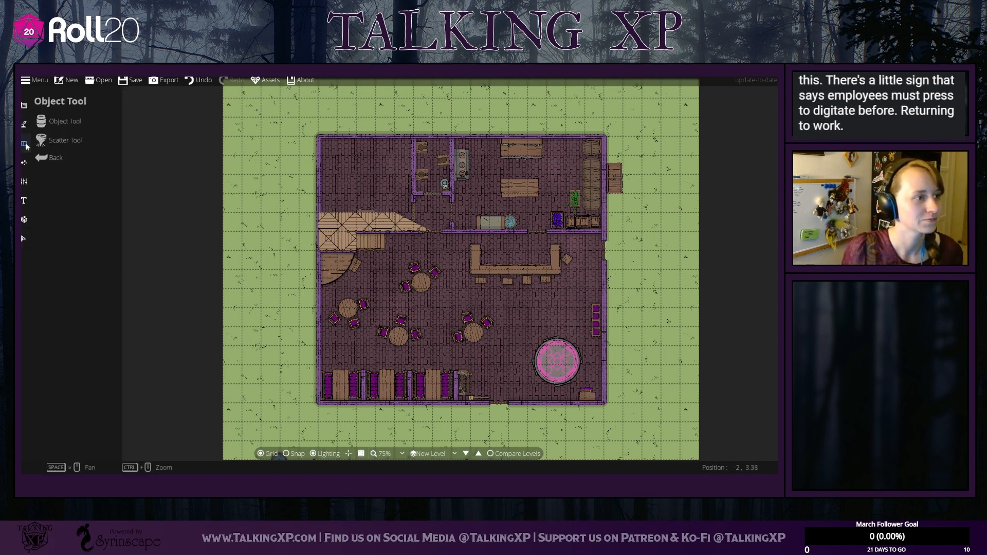
left_click(57, 121)
left_click(694, 129)
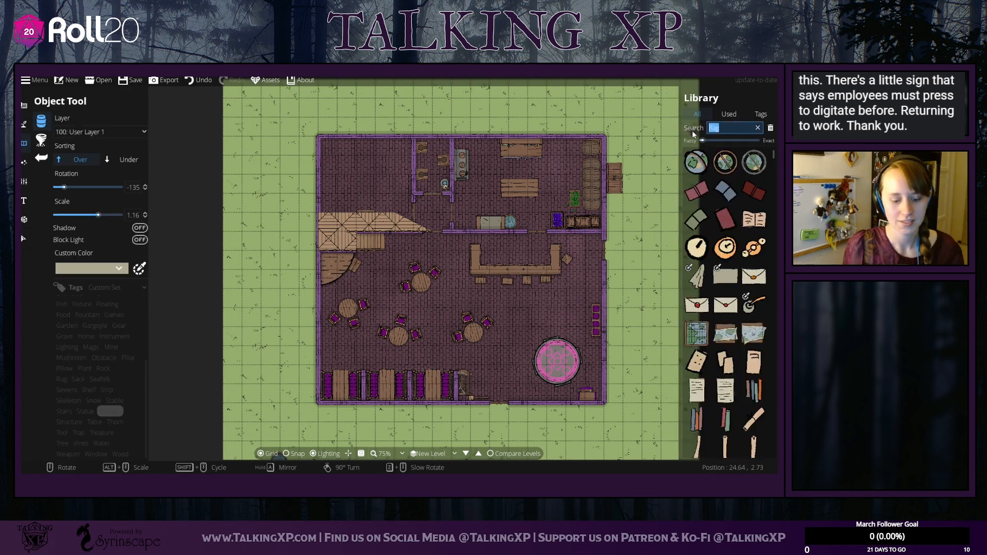
type("desk")
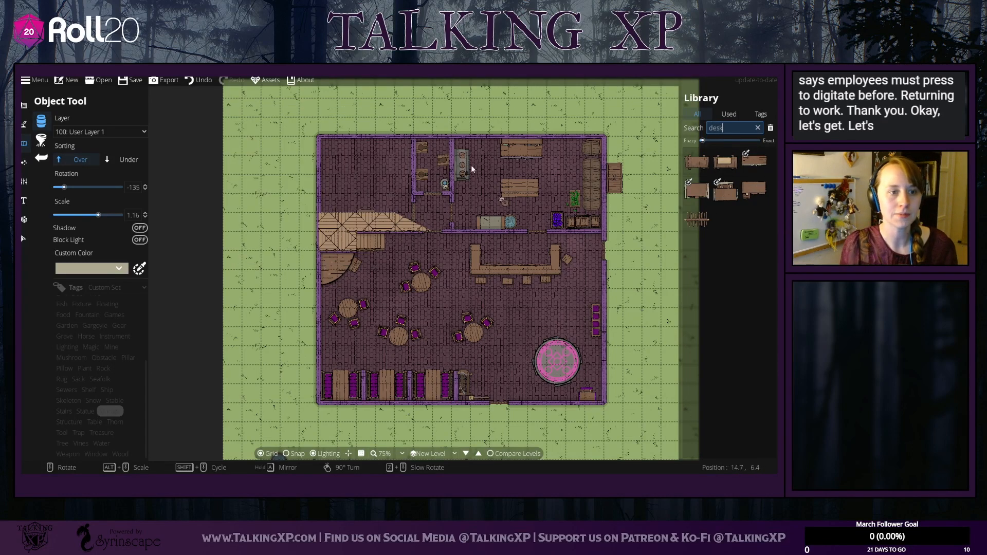
left_click(740, 188)
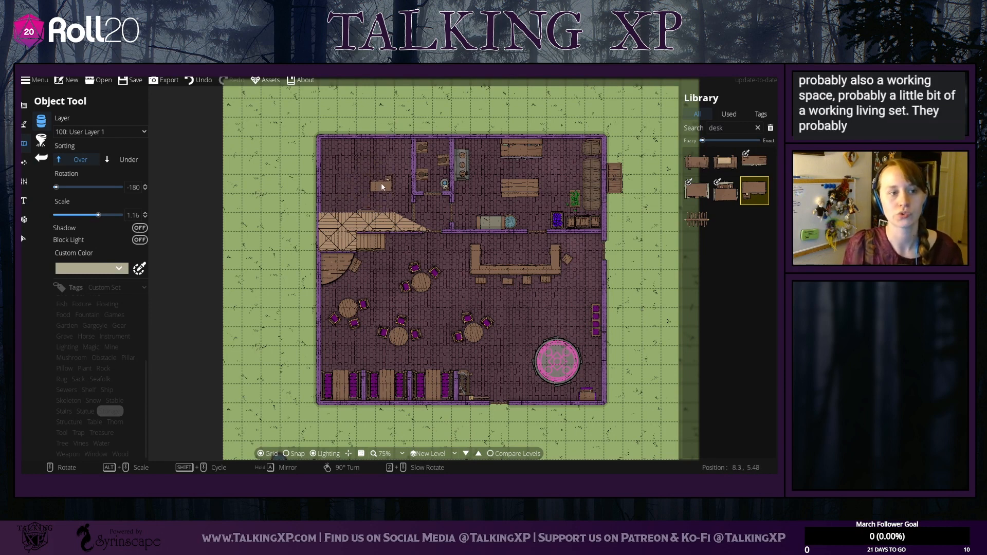
Step: Place the desk in the office near the bathroom wall, rotated to -180 at scale 1.16
scroll(374, 178, "up", 3)
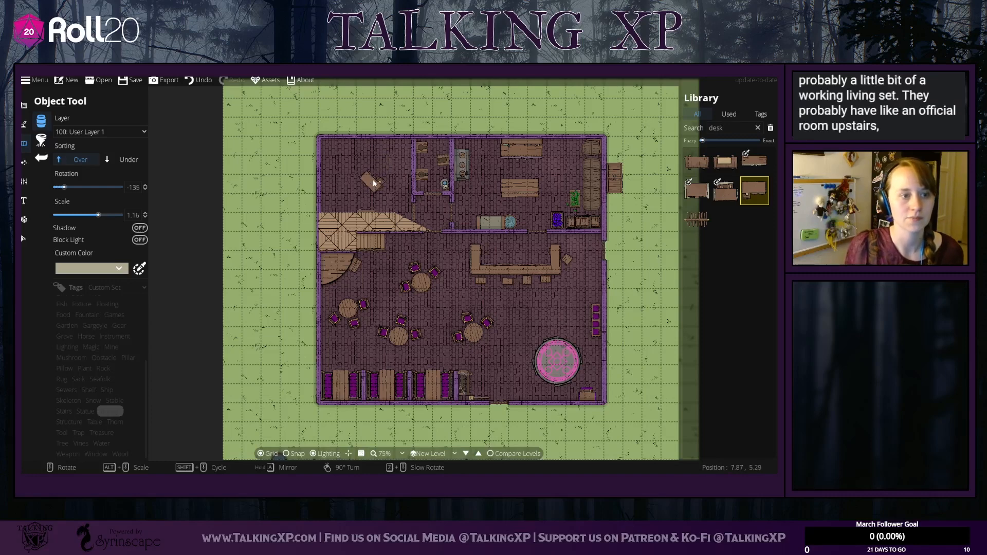
scroll(372, 179, "down", 4)
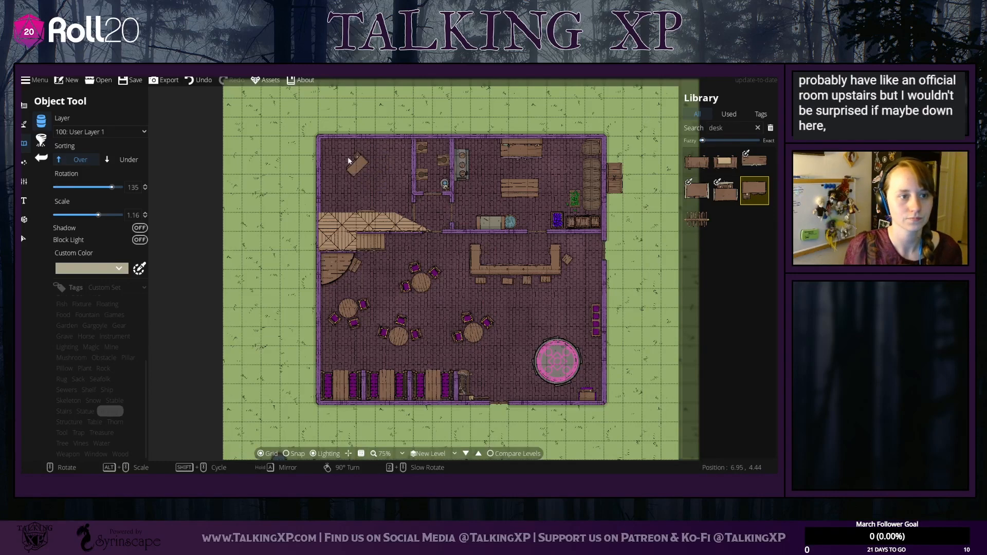
scroll(379, 177, "up", 3)
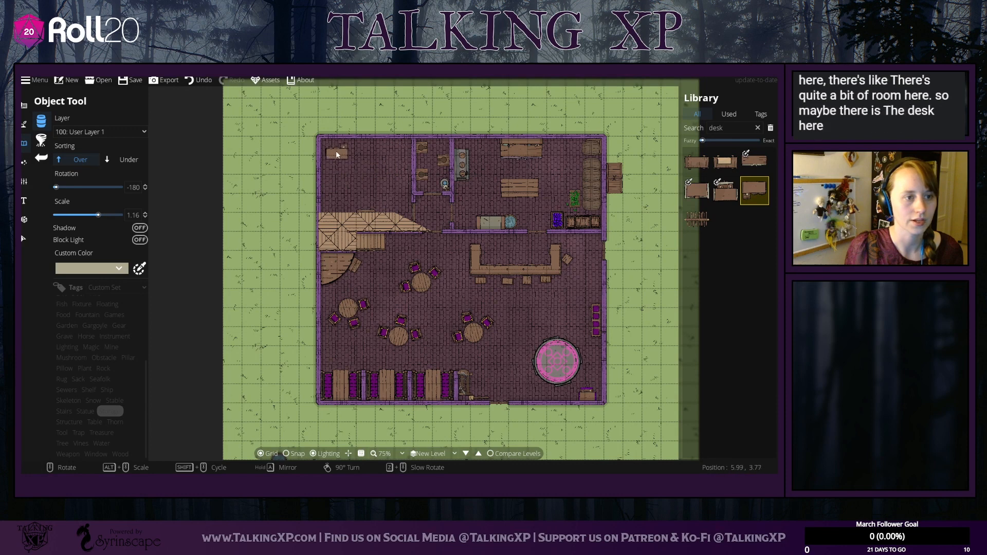
left_click(384, 172)
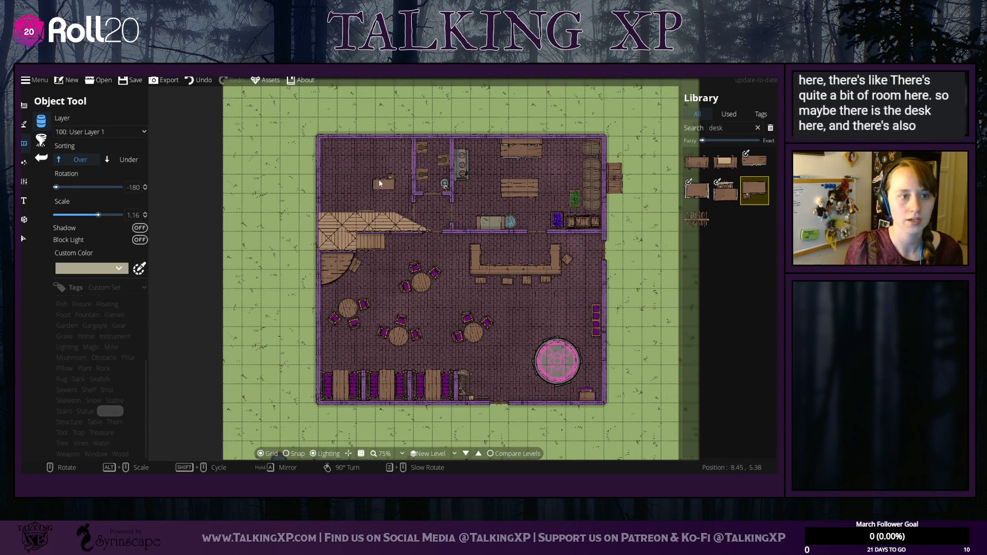
Step: Search the library for "cot", and replace that search with "bed"
left_click(717, 128)
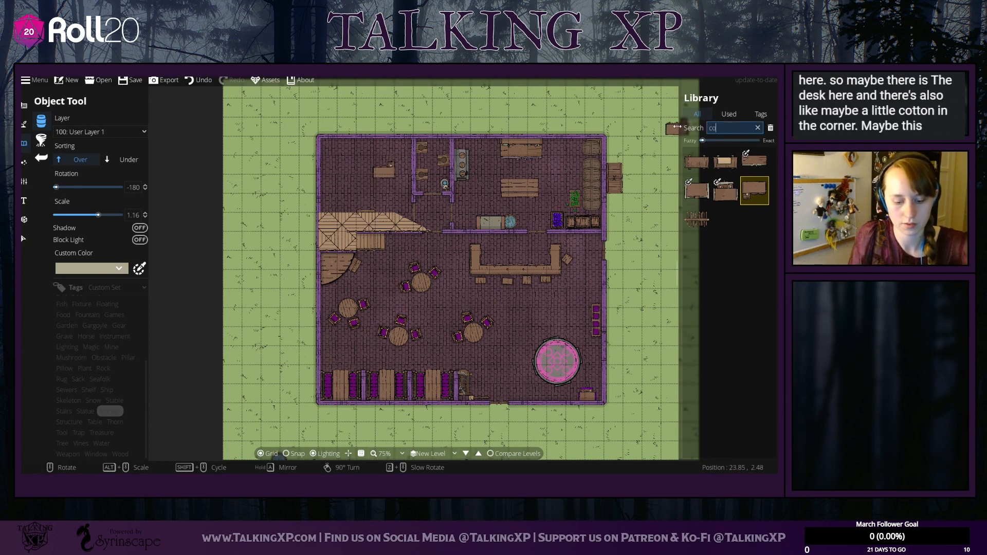
type("cot")
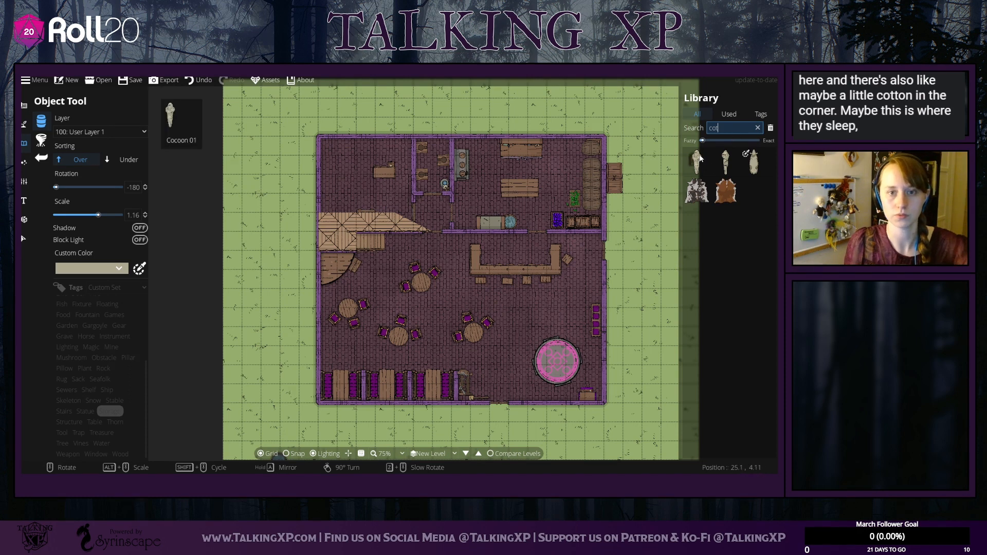
left_click(694, 128)
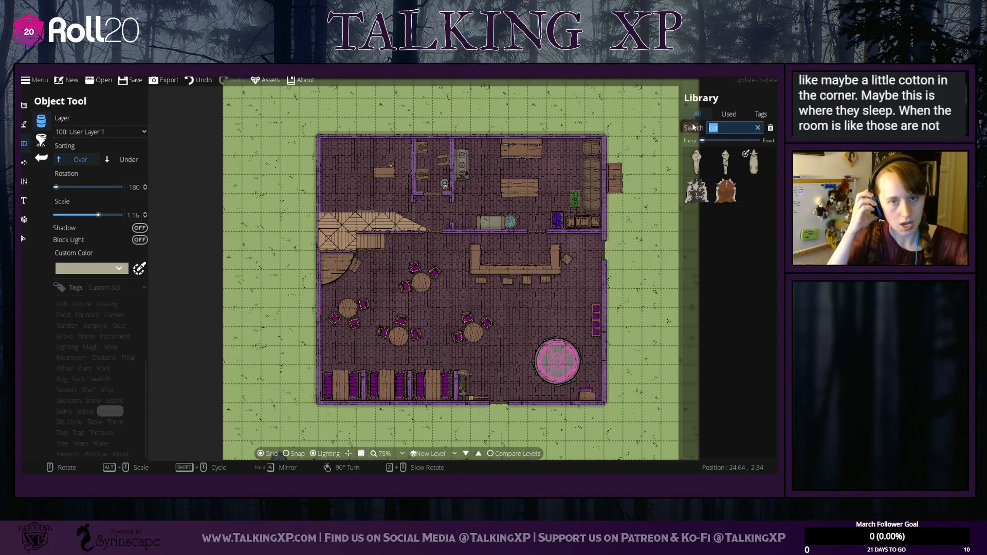
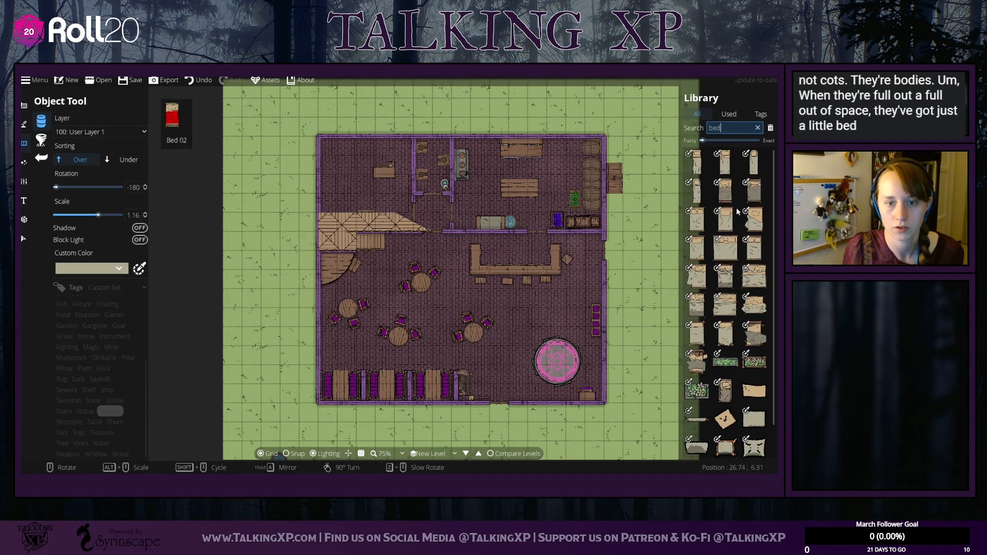
Step: Try the narrow single bed beside the office desk and preview the other beds and the cradle
left_click(754, 161)
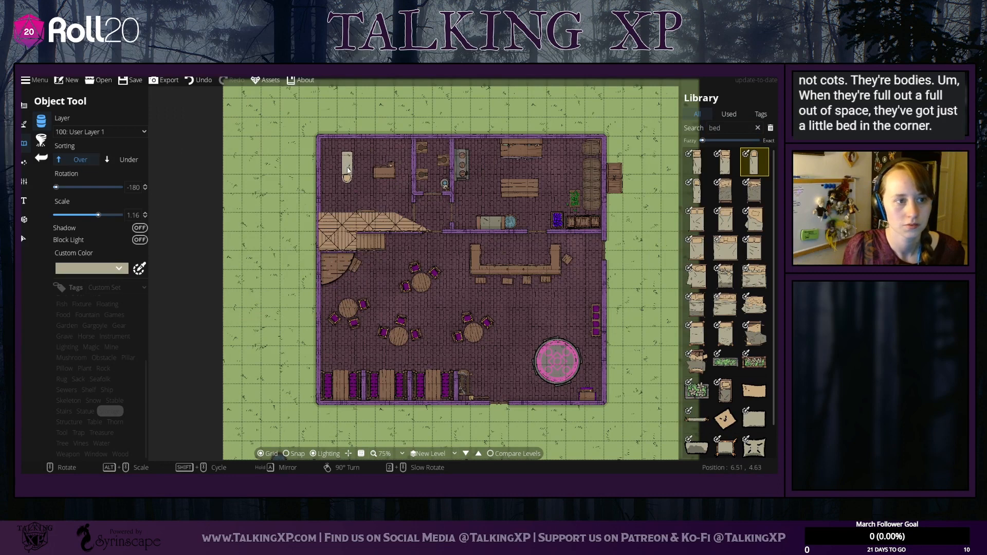
left_click(372, 171)
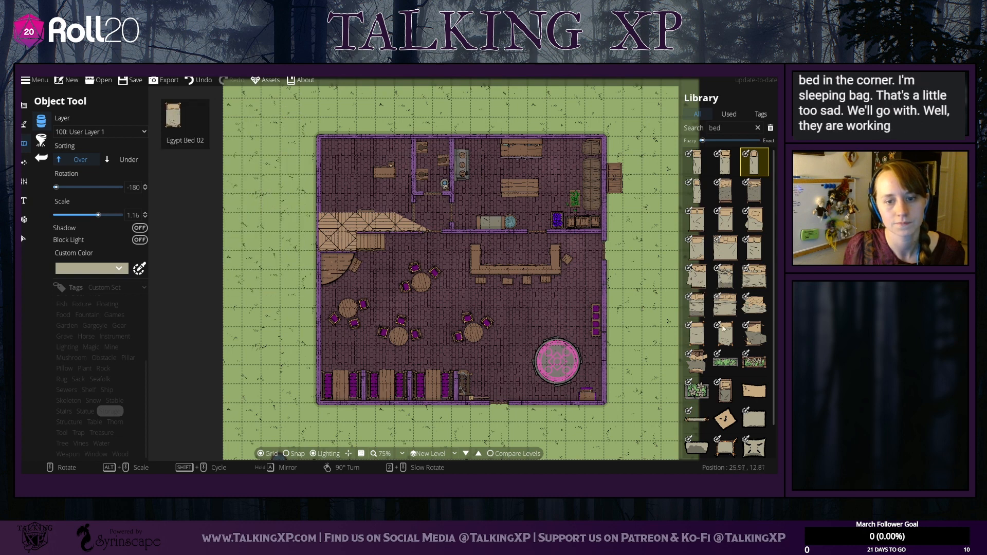
mouse_move(697, 343)
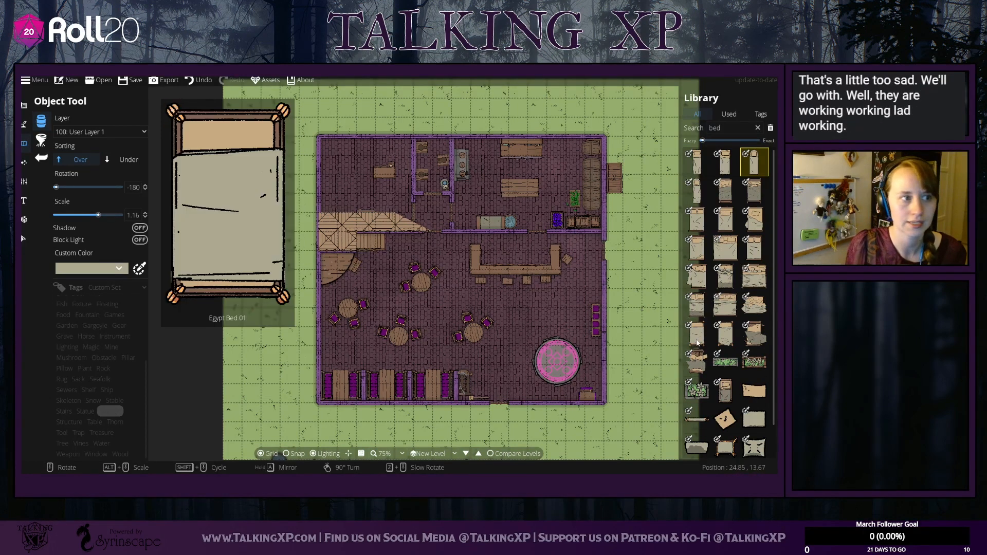
mouse_move(701, 366)
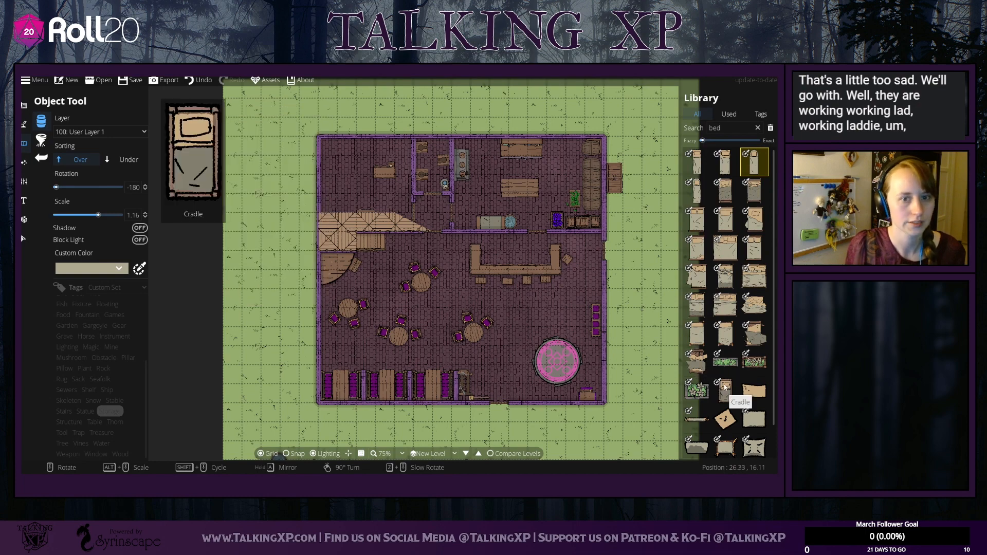
mouse_move(715, 191)
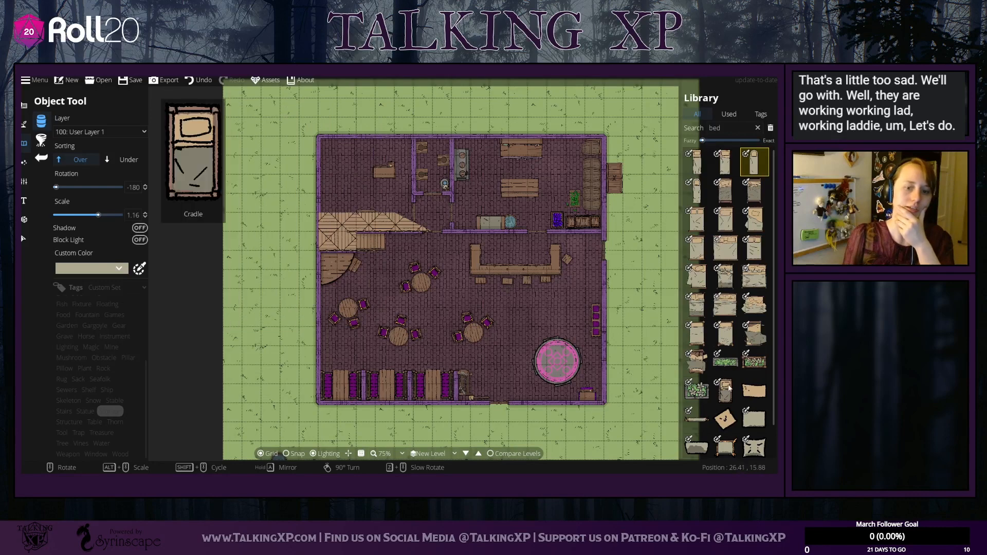
Step: Choose the cradle from the library and set its rotation to -135 and its scale to 1
left_click(730, 388)
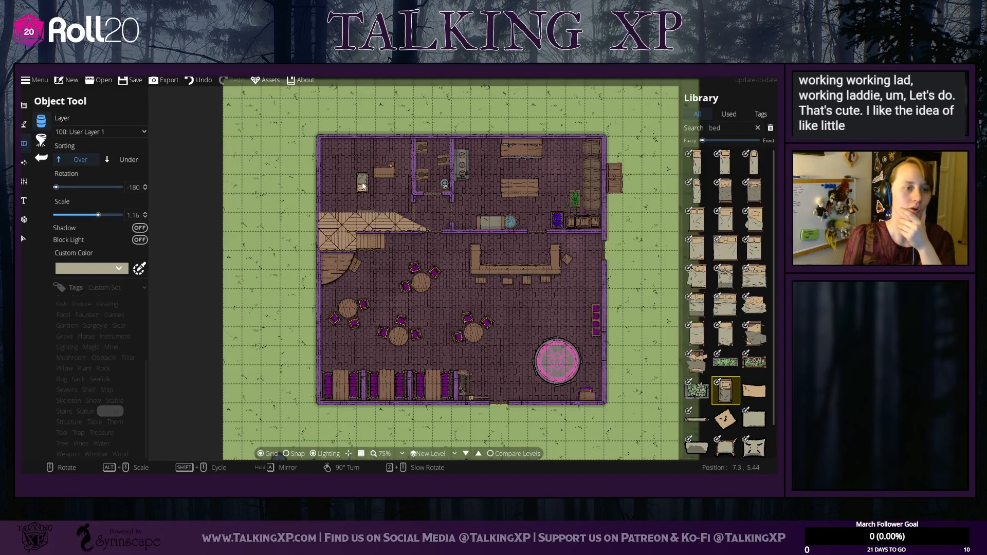
scroll(356, 153, "down", 1)
scroll(359, 157, "up", 2)
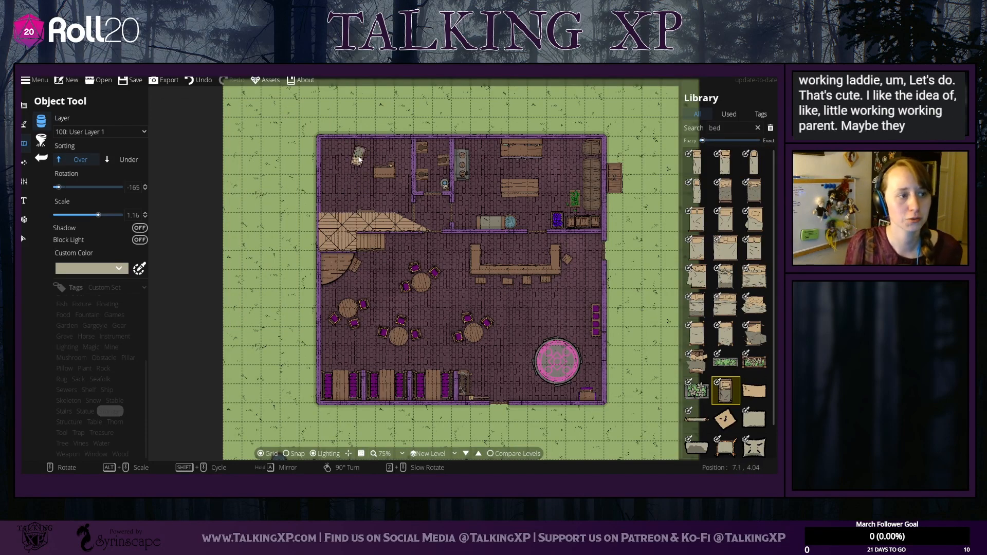
scroll(286, 212, "up", 2)
left_click_drag(137, 213, 131, 213)
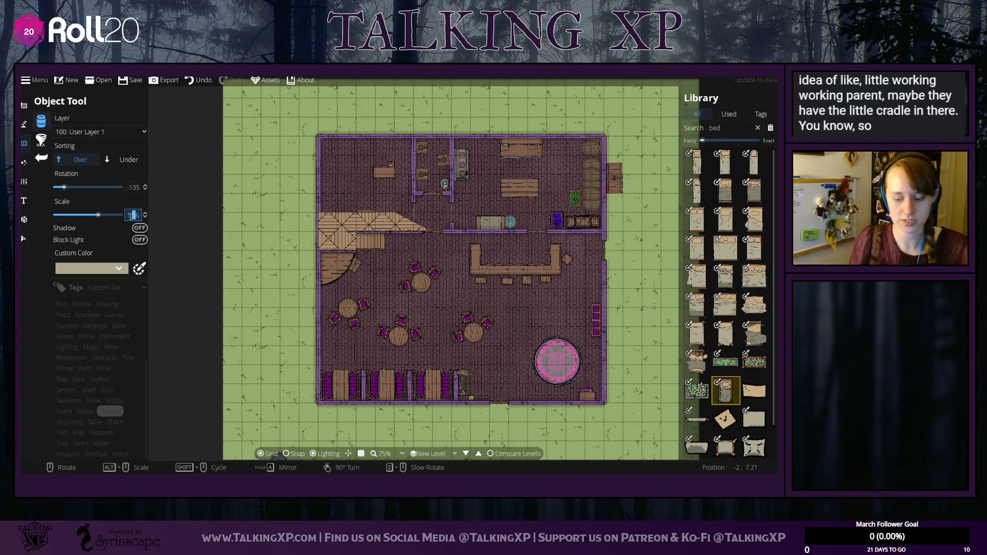
key("BackSpace")
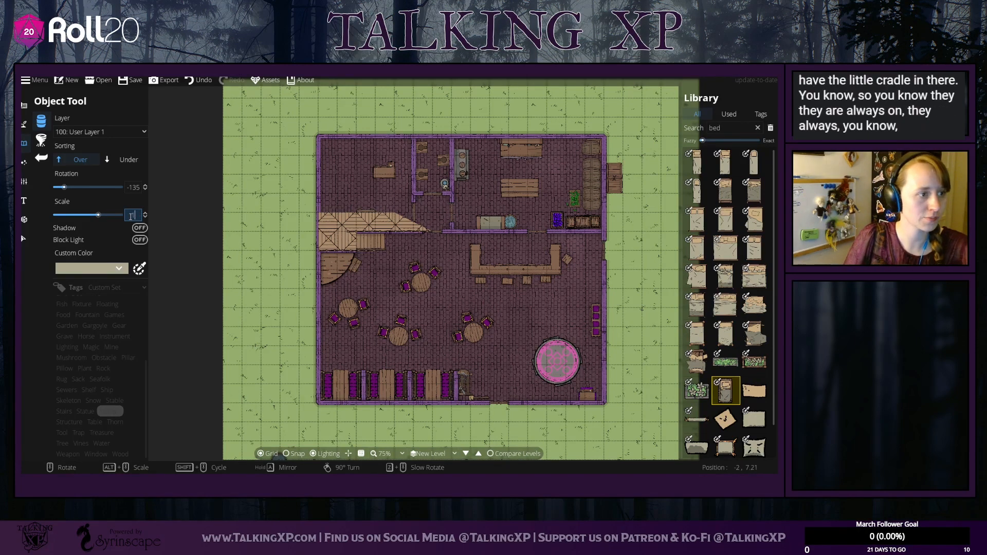
type("1")
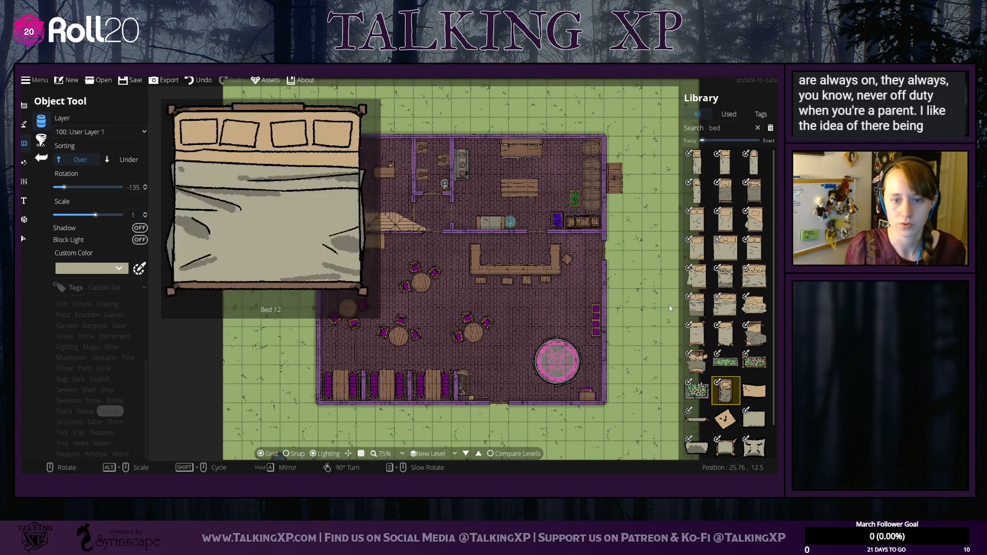
Step: Set the custom colour to pale yellow fef788 and place the cradle in the office, just above the desk
left_click(121, 270)
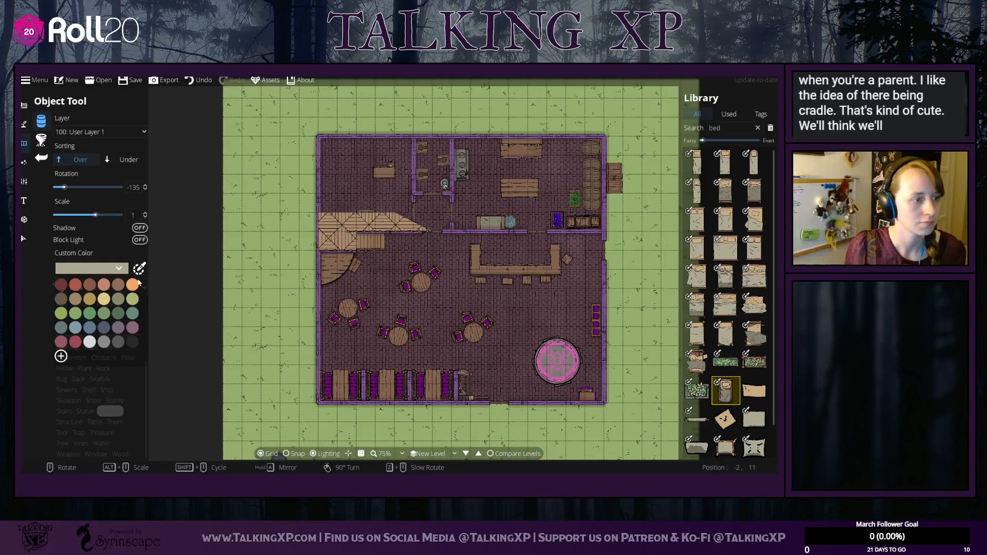
left_click(140, 271)
left_click(166, 296)
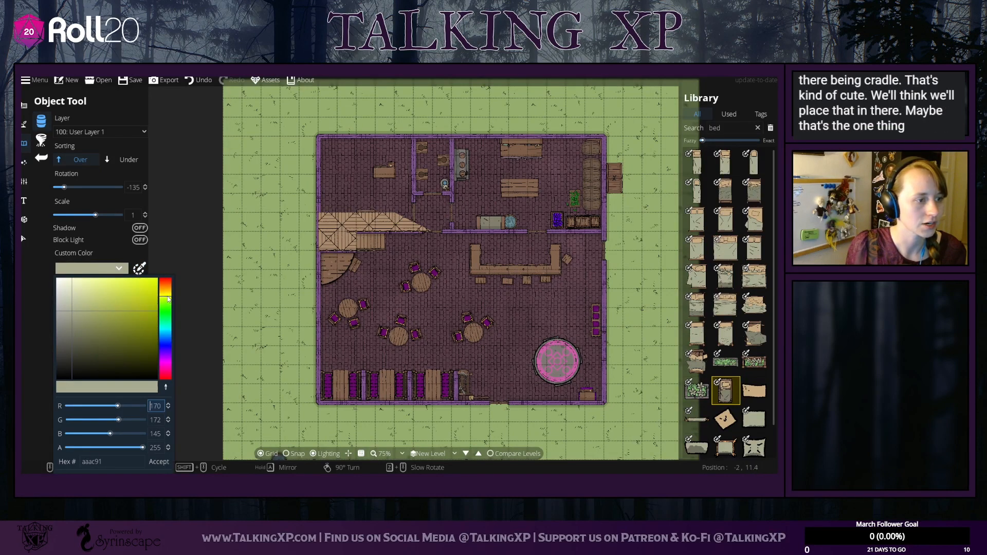
left_click(152, 298)
left_click_drag(151, 296, 119, 280)
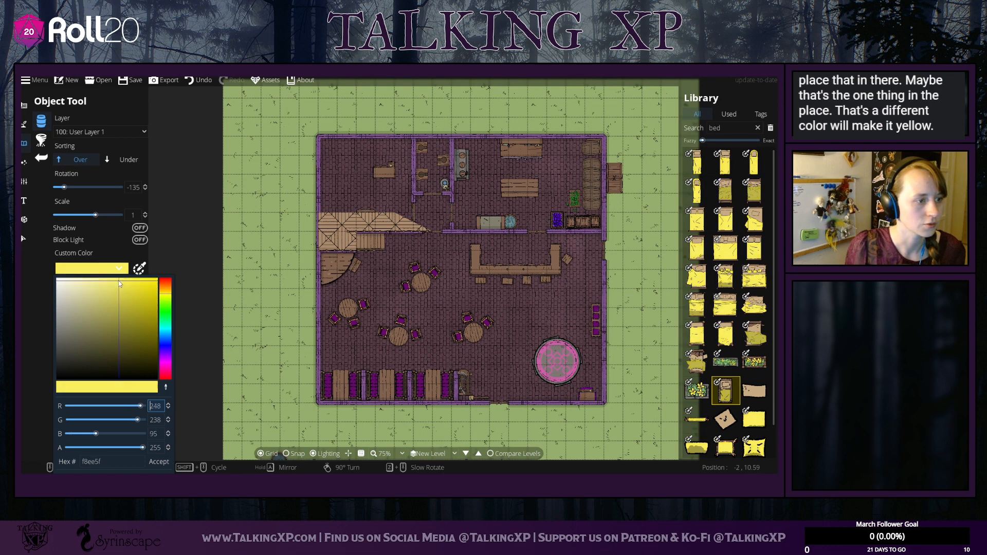
left_click(159, 462)
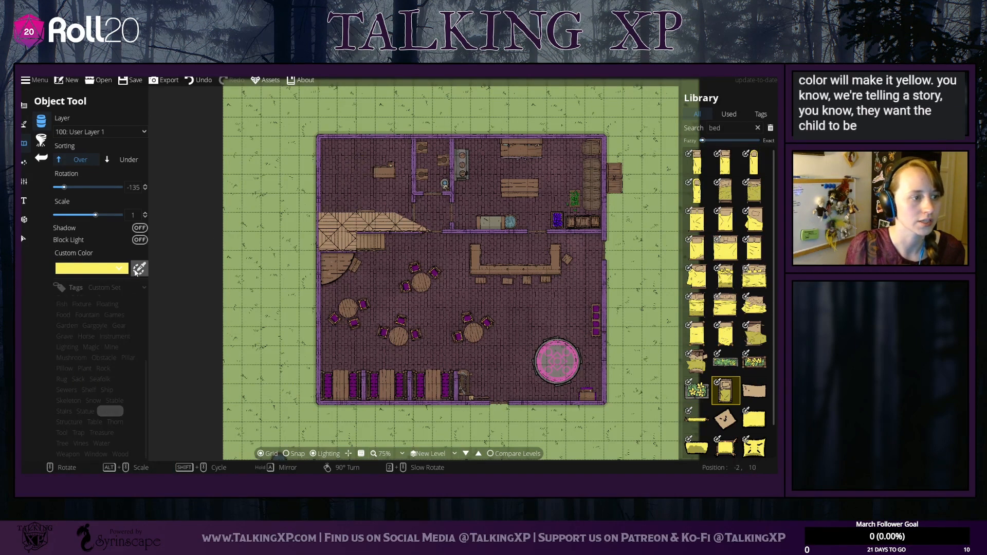
left_click(119, 268)
left_click(118, 269)
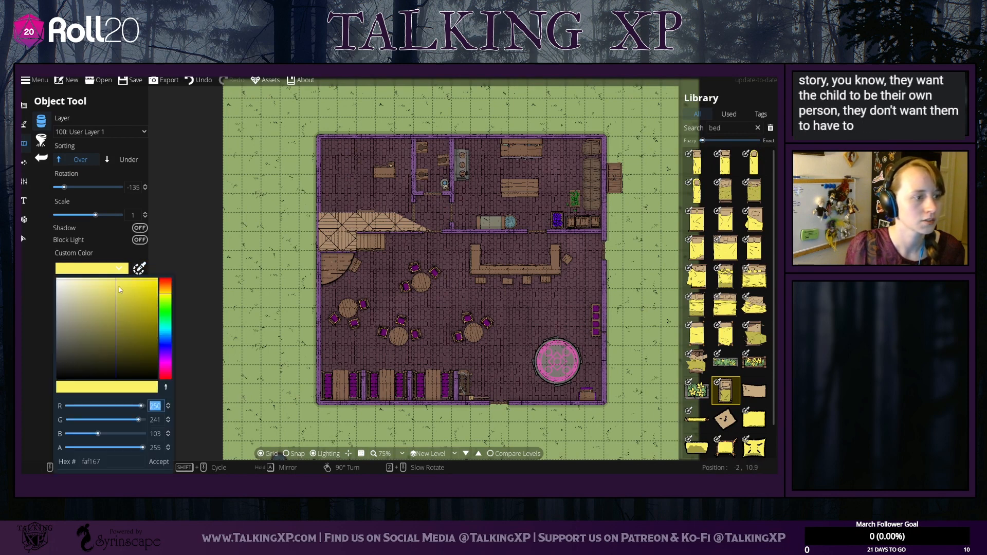
left_click_drag(117, 281, 104, 280)
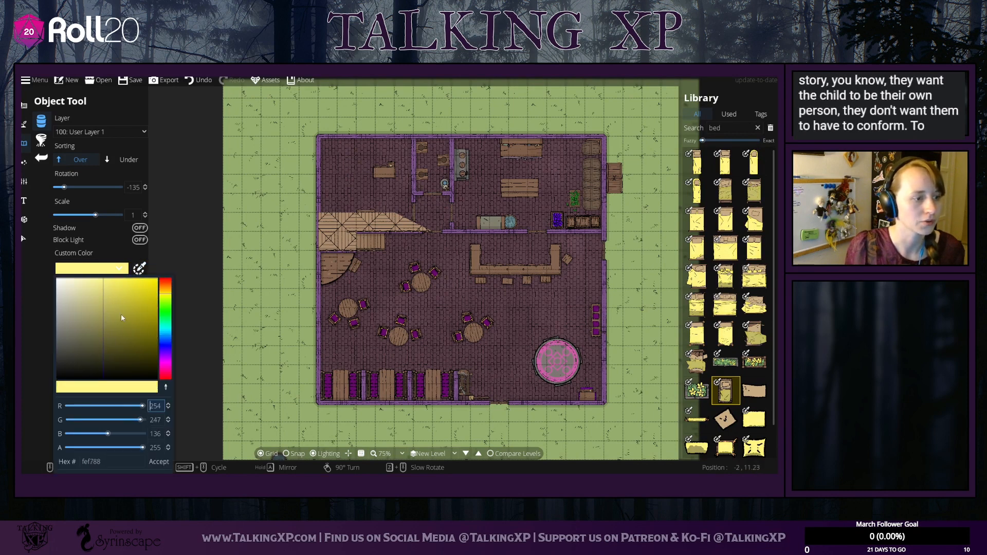
left_click(161, 462)
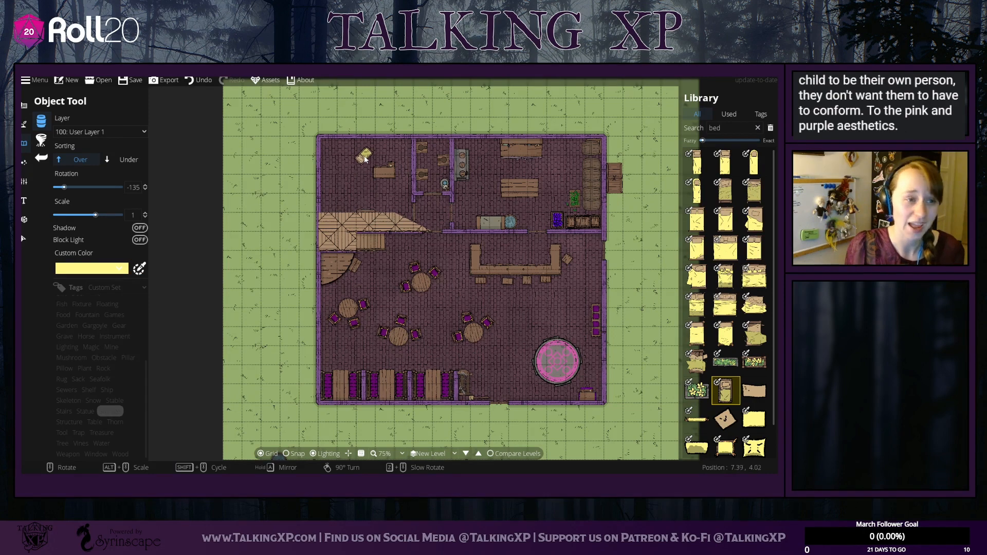
Step: Compare the beds in the library and try the disheveled Bed 05 beside the cradle, turning the rotation to 0
mouse_move(726, 300)
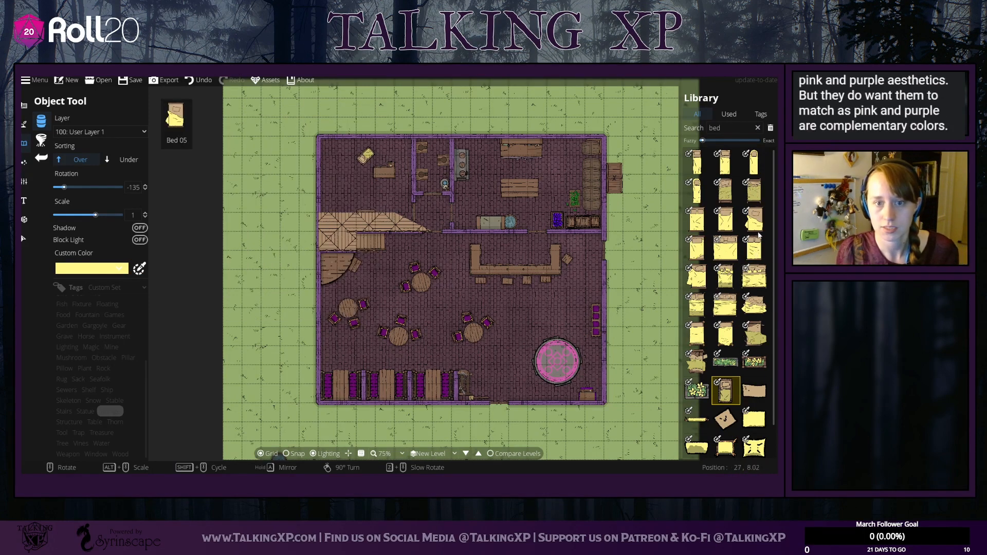
mouse_move(756, 220)
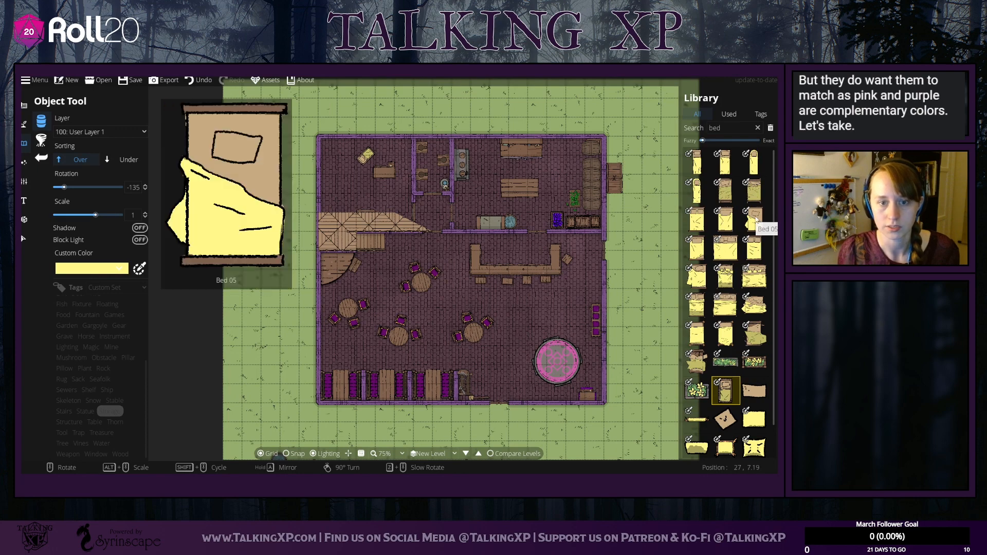
scroll(752, 363, "down", 1)
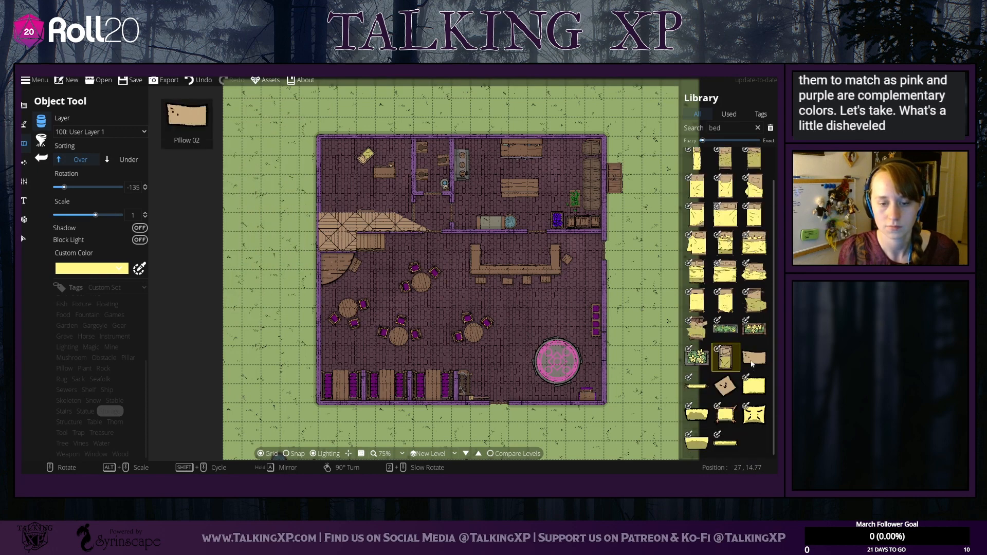
scroll(750, 366, "up", 1)
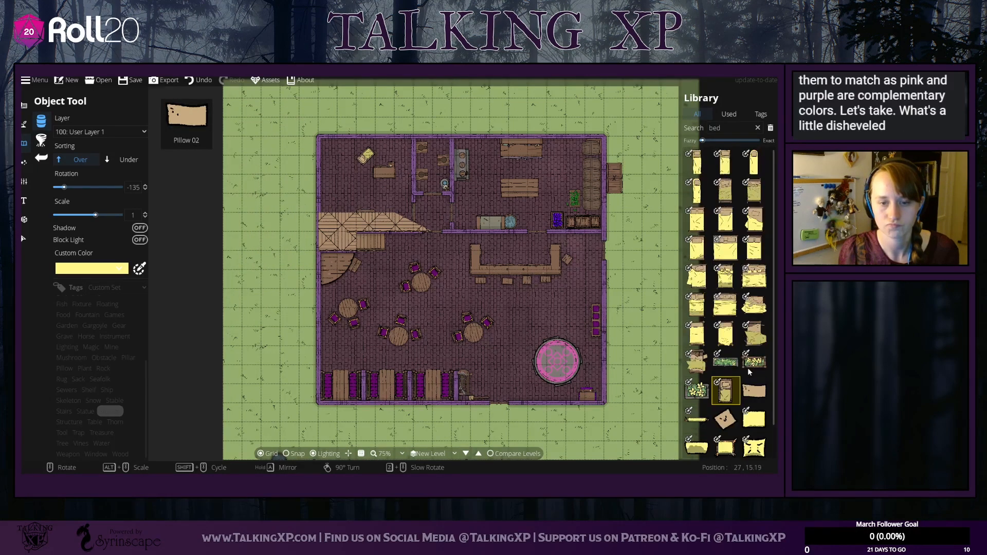
left_click(756, 189)
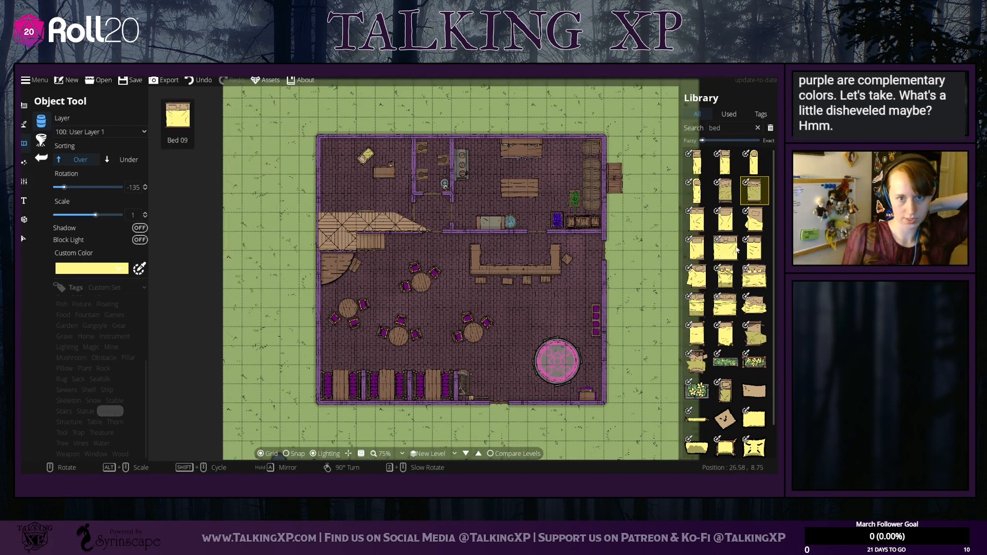
left_click(754, 219)
scroll(349, 162, "down", 2)
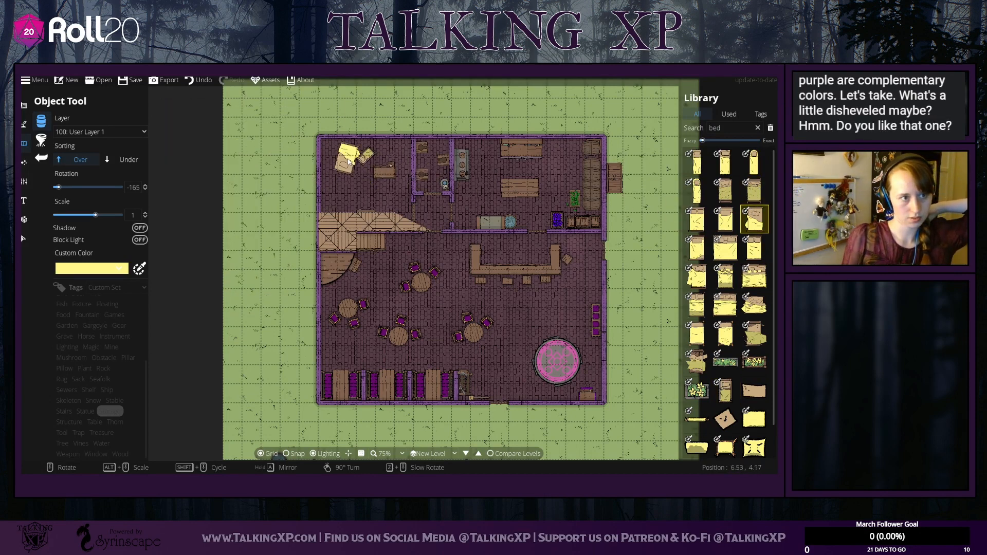
scroll(348, 162, "down", 8)
scroll(349, 162, "down", 2)
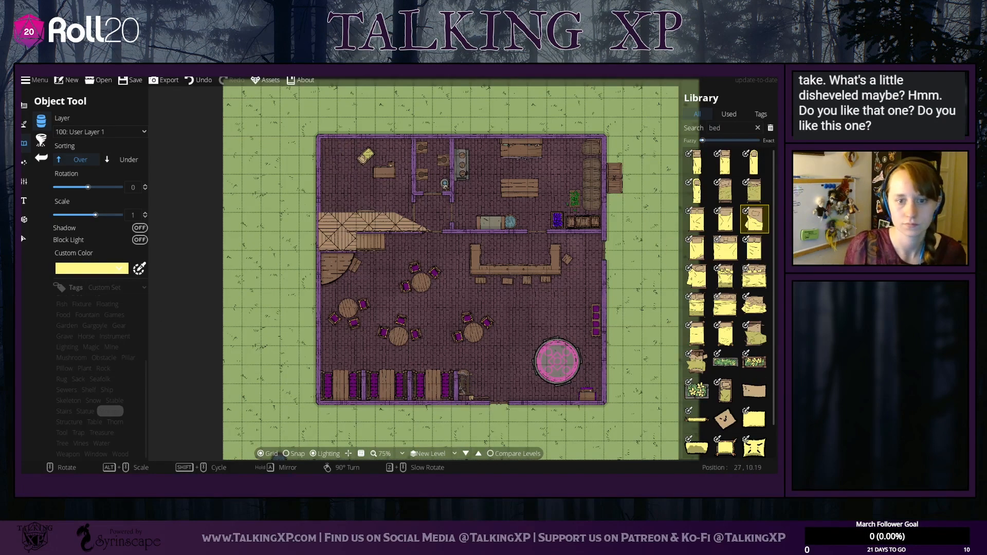
Step: Try the rumpled bed in yellow in the office's outer corner, undo it, and place the bed there in grey instead
left_click(695, 276)
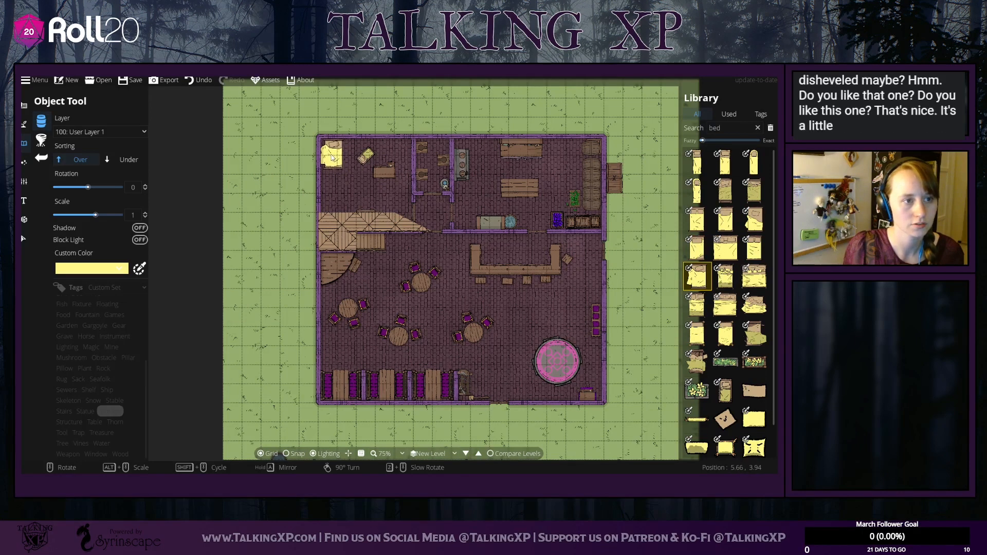
left_click(199, 81)
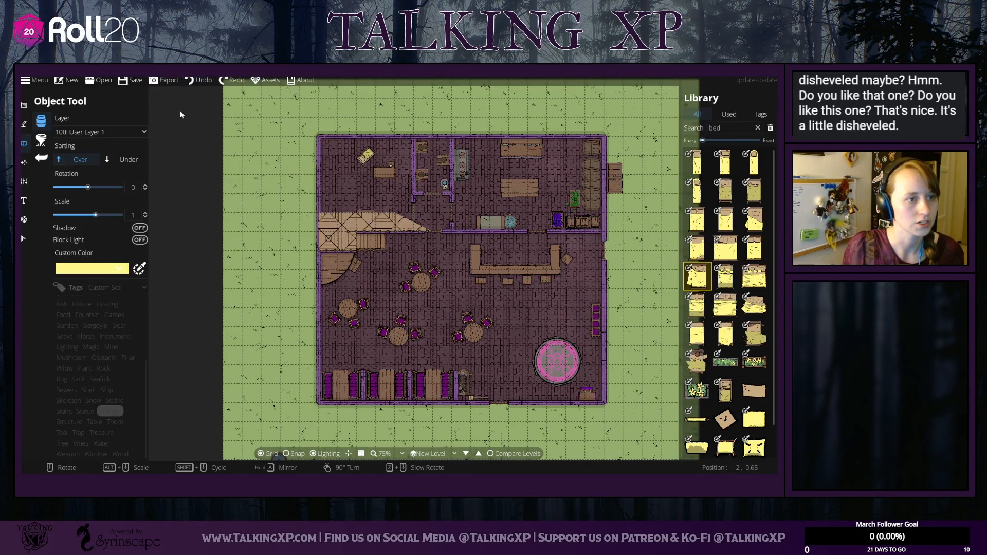
left_click(122, 269)
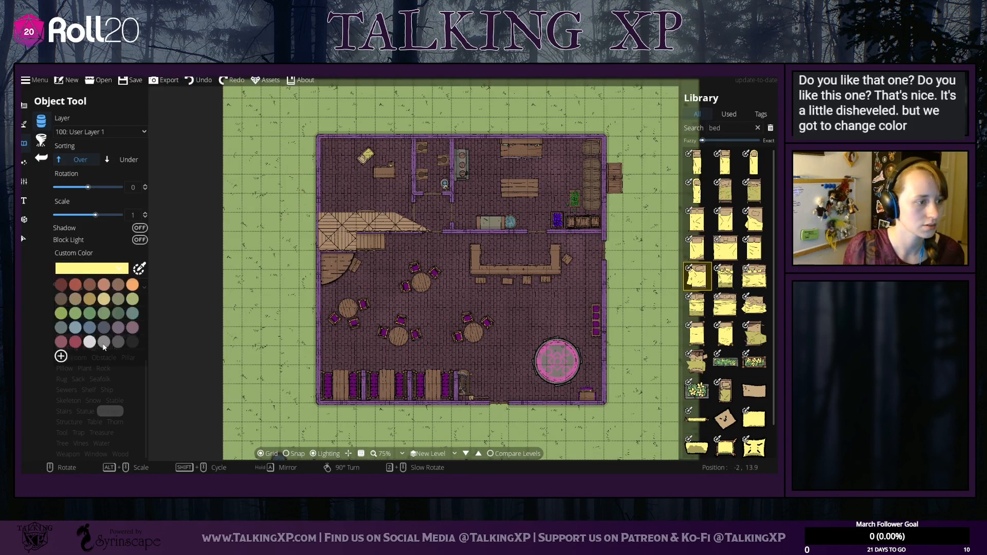
left_click(88, 348)
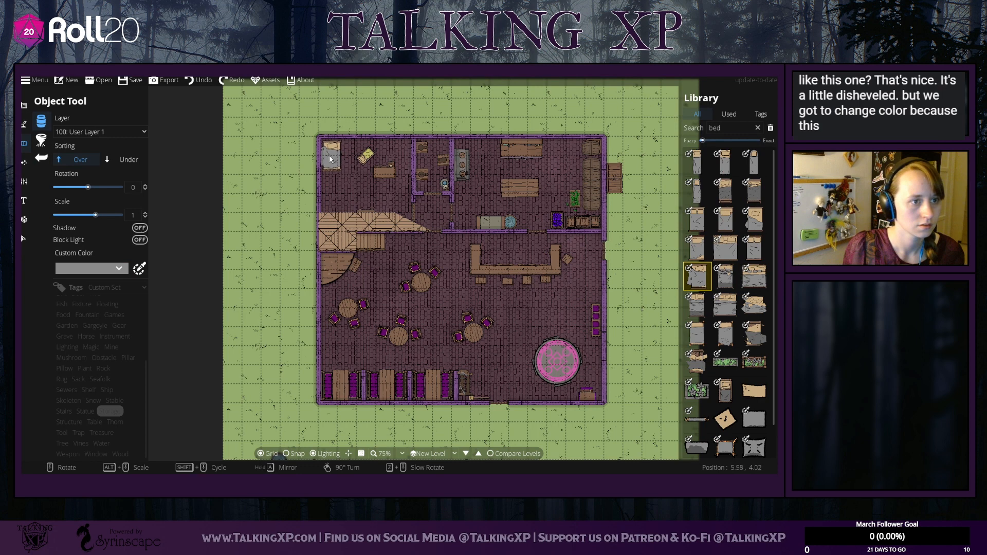
left_click(331, 154)
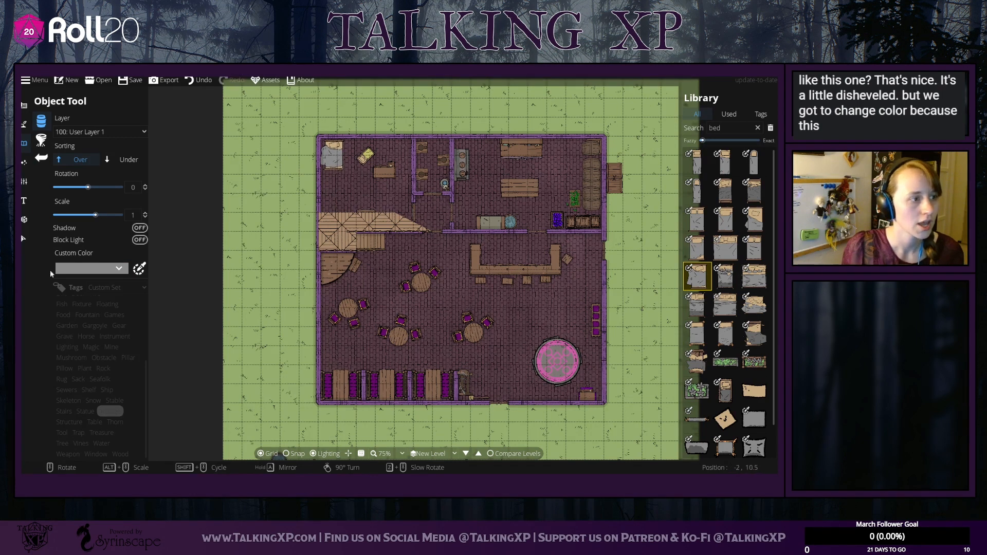
Step: Search the library for "curtain", clear the search and browse the object tags, including Obstacle, for a suitable curtain
left_click(691, 129)
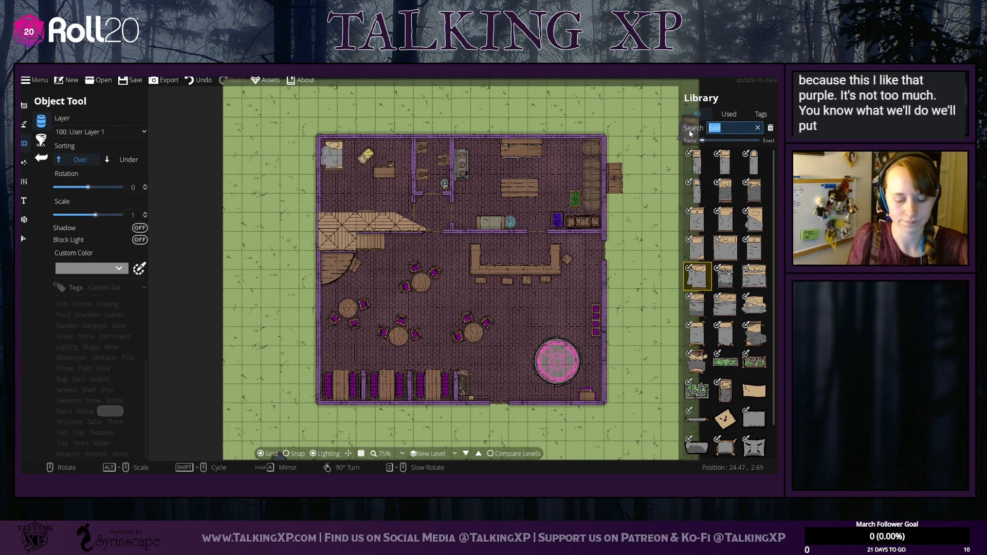
type("curtain")
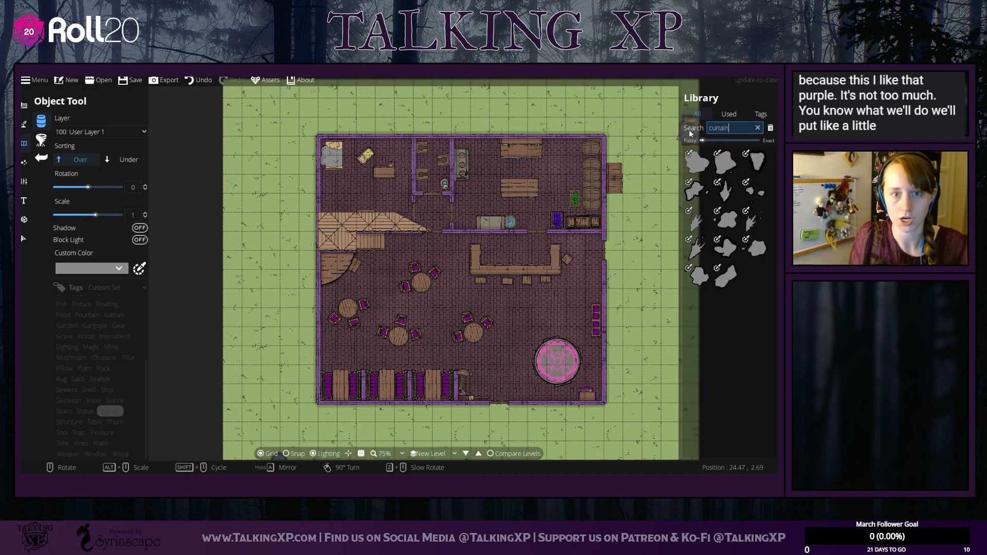
left_click_drag(742, 129, 705, 136)
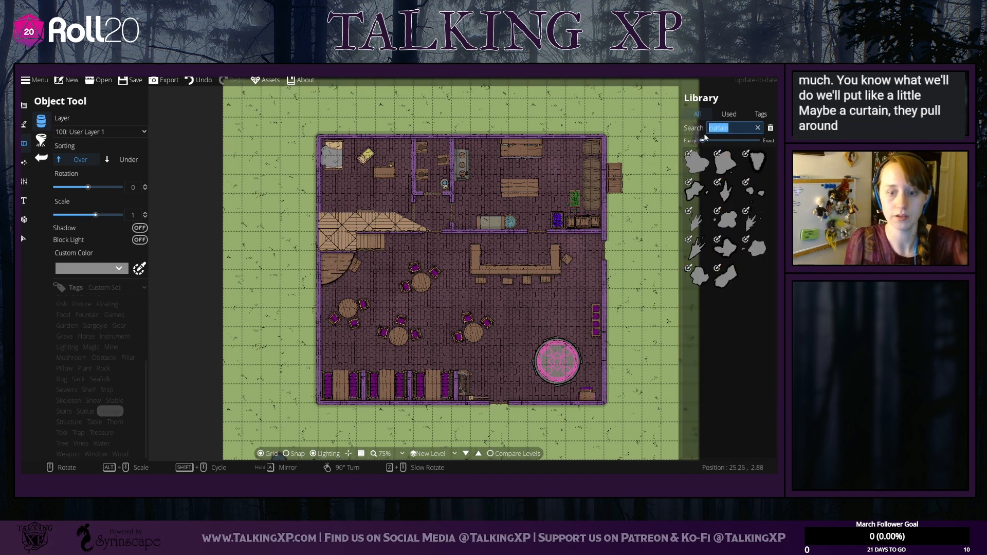
key("BackSpace")
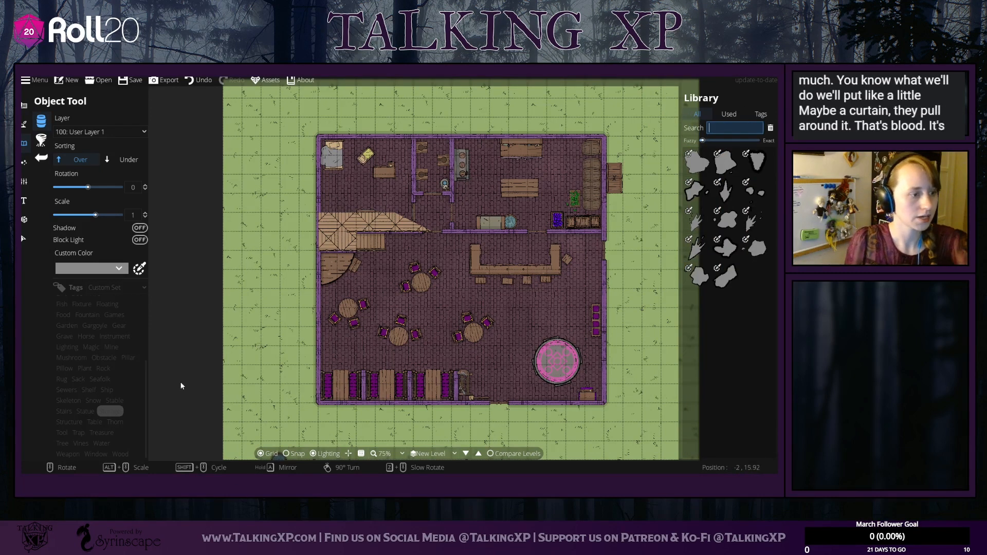
left_click(104, 358)
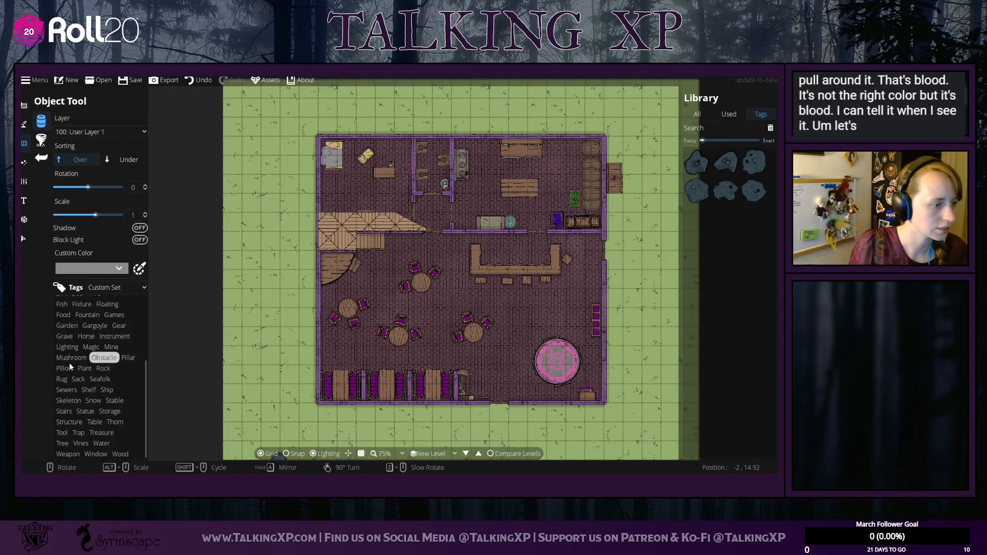
scroll(68, 353, "up", 2)
scroll(68, 353, "up", 3)
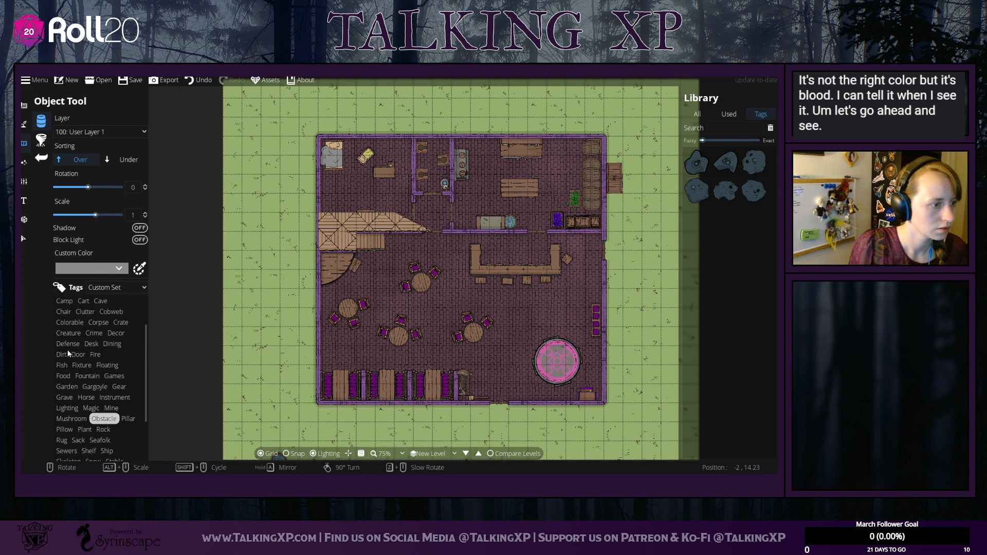
Step: Search the library for "ship" and try out sails as an office curtain, turning the rotation to 90 and the scale to 0.32
left_click(727, 129)
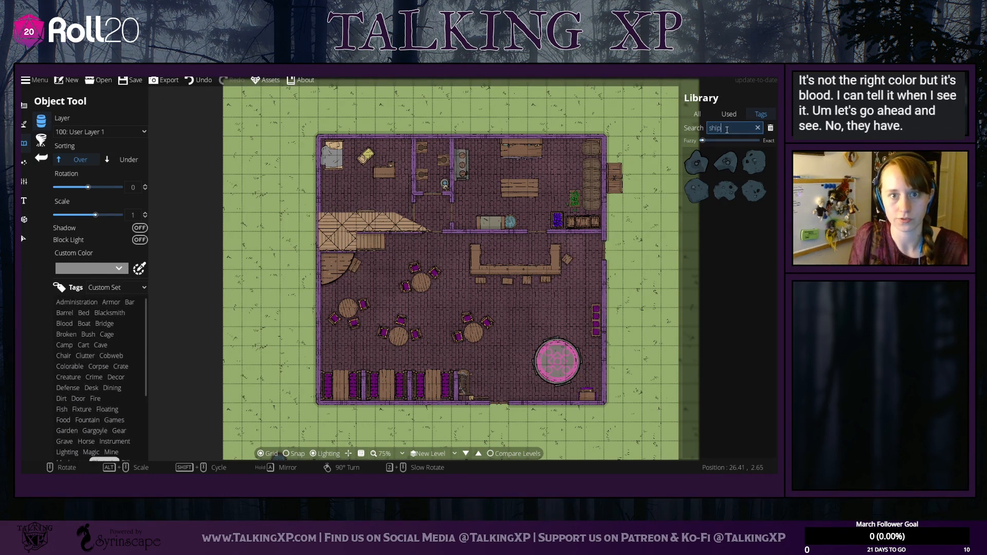
scroll(736, 283, "down", 3)
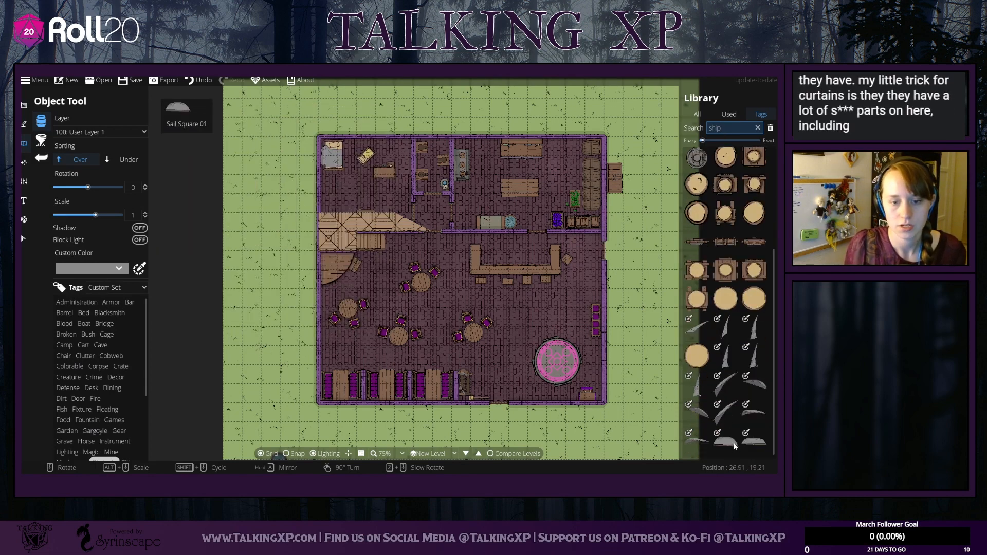
left_click(754, 413)
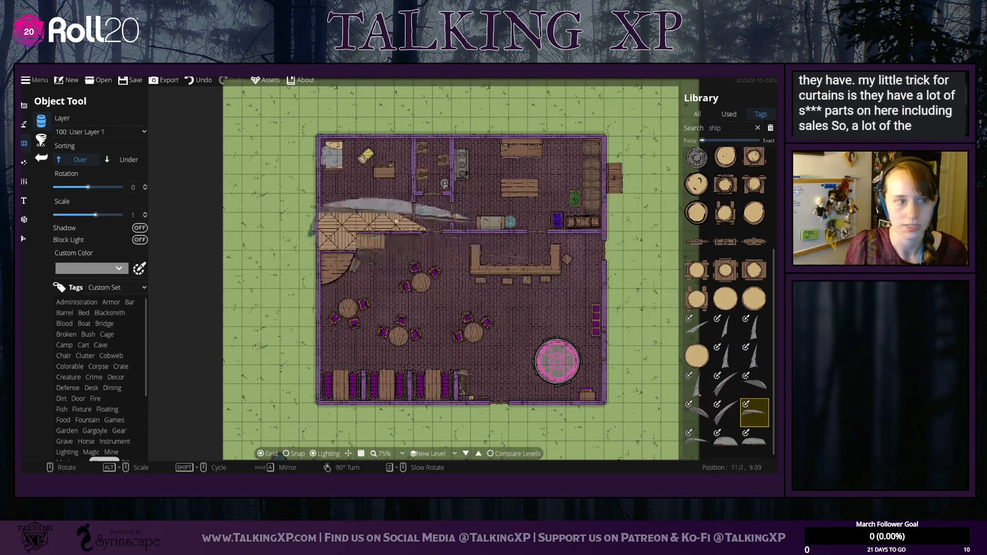
left_click(726, 411)
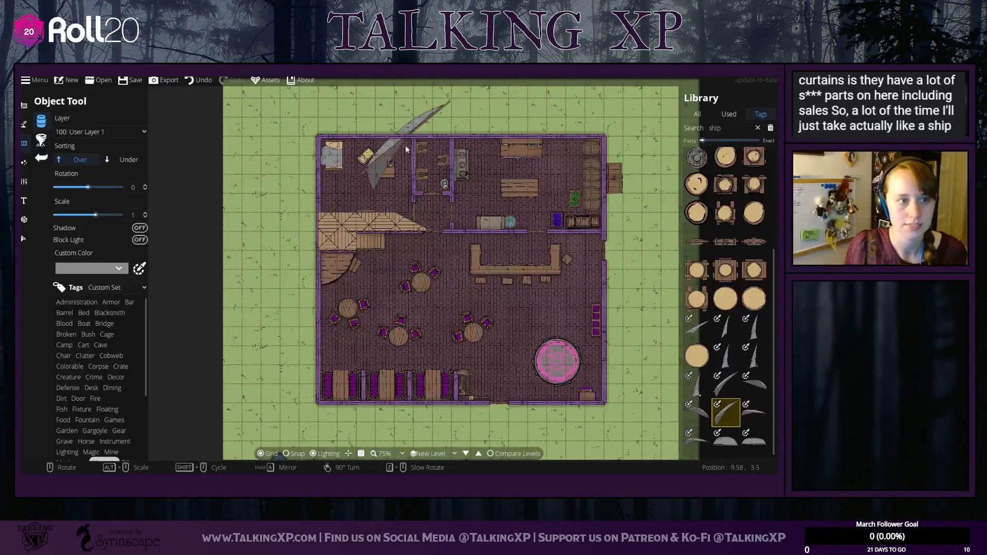
left_click(754, 413)
scroll(373, 204, "down", 7)
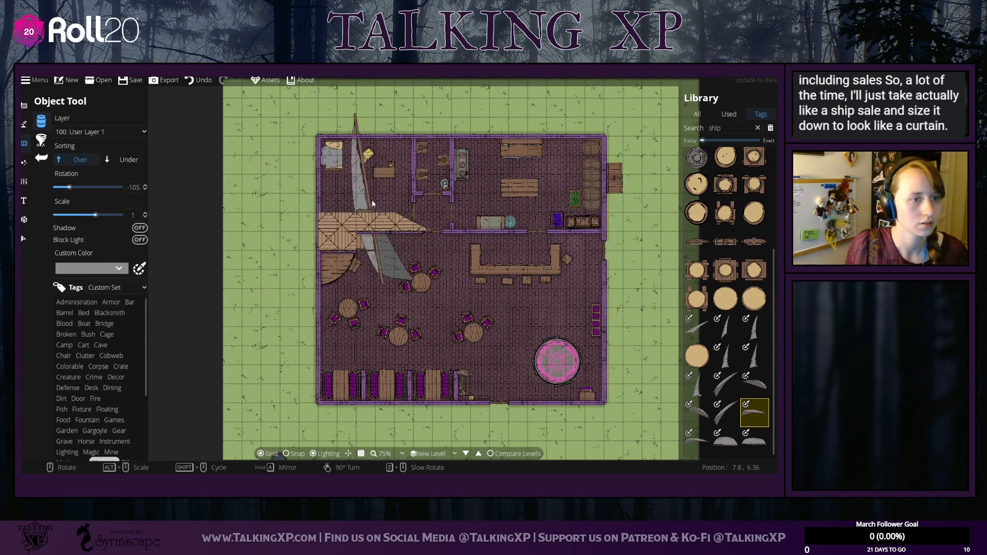
scroll(372, 204, "up", 13)
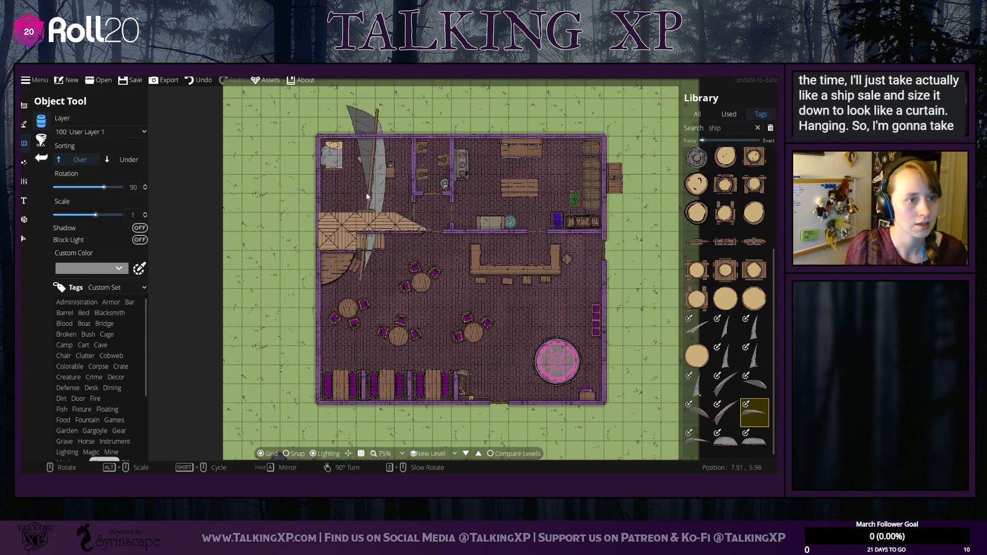
left_click_drag(79, 216, 75, 216)
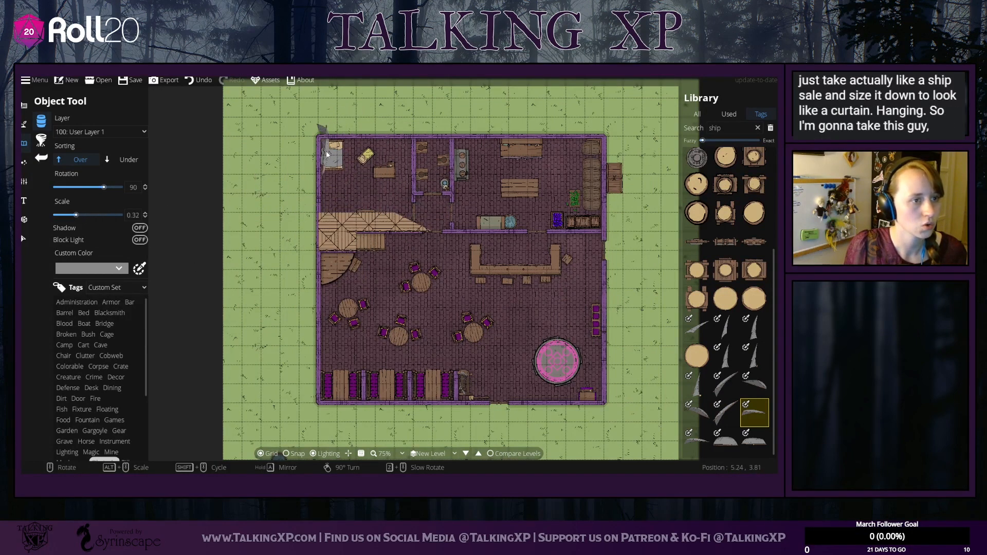
Step: Try two other sail shapes as a privacy curtain beside the office bed, ending at rotation 75 and scale 0.19
left_click(700, 391)
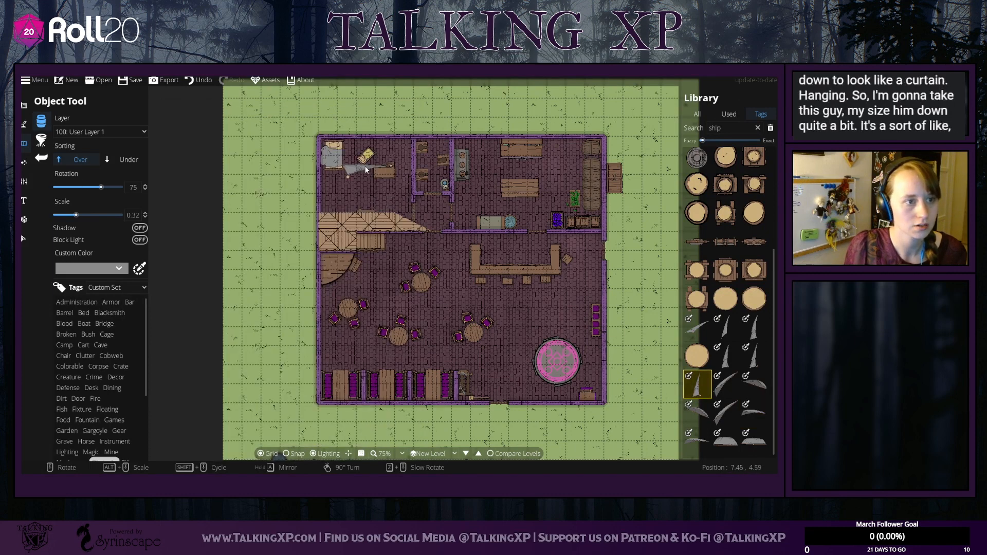
scroll(355, 165, "down", 5)
scroll(350, 163, "up", 3)
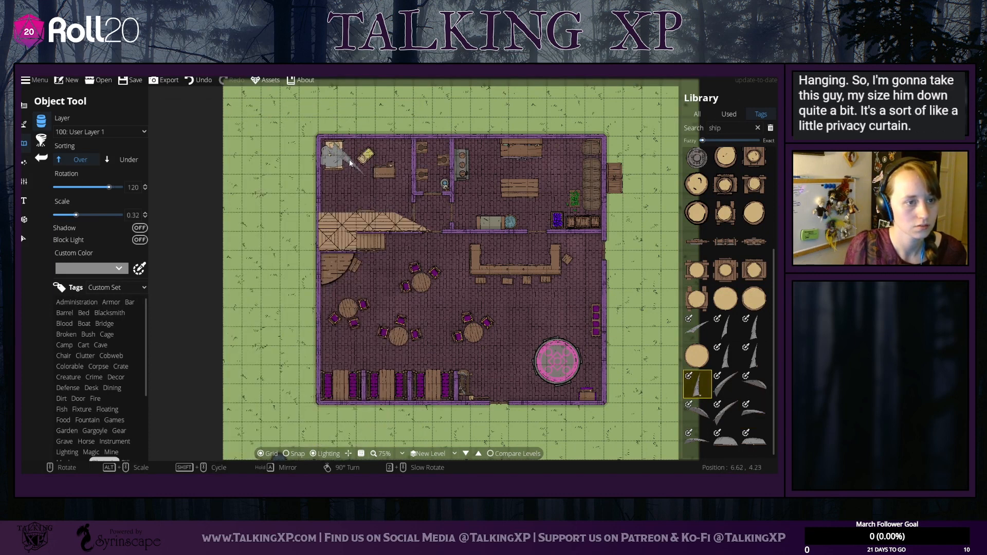
left_click(698, 443)
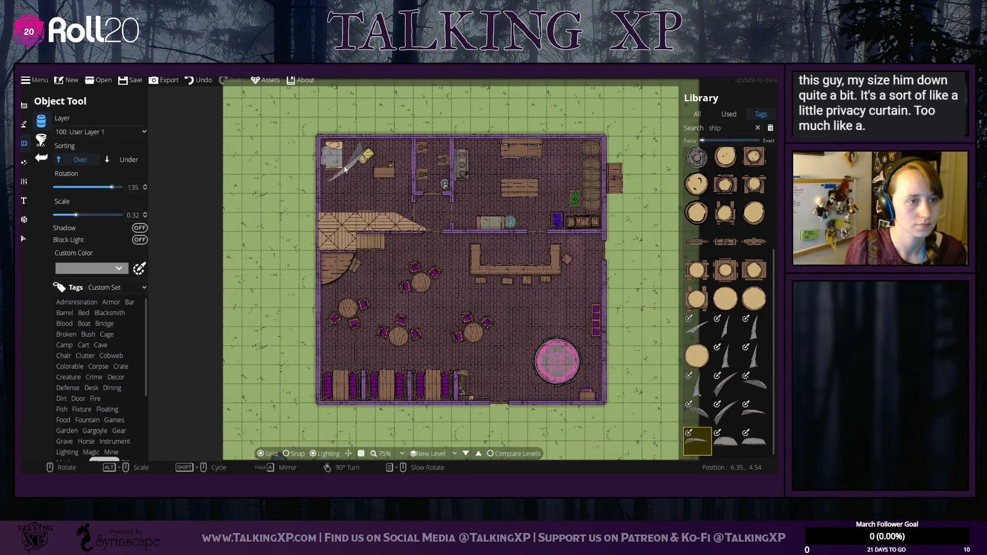
scroll(343, 166, "up", 1)
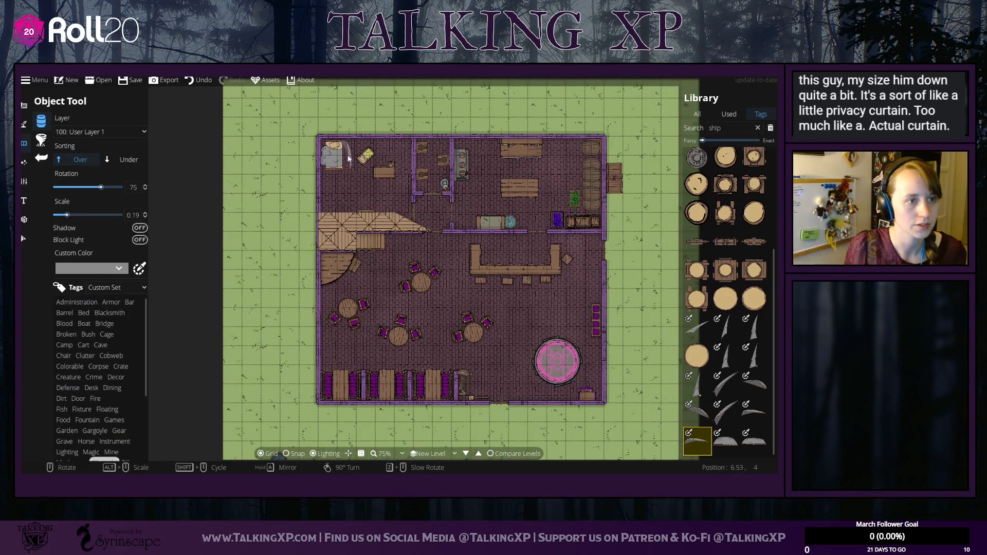
Step: Set the custom colour for the sail to purplish blue 7941dc
left_click(123, 270)
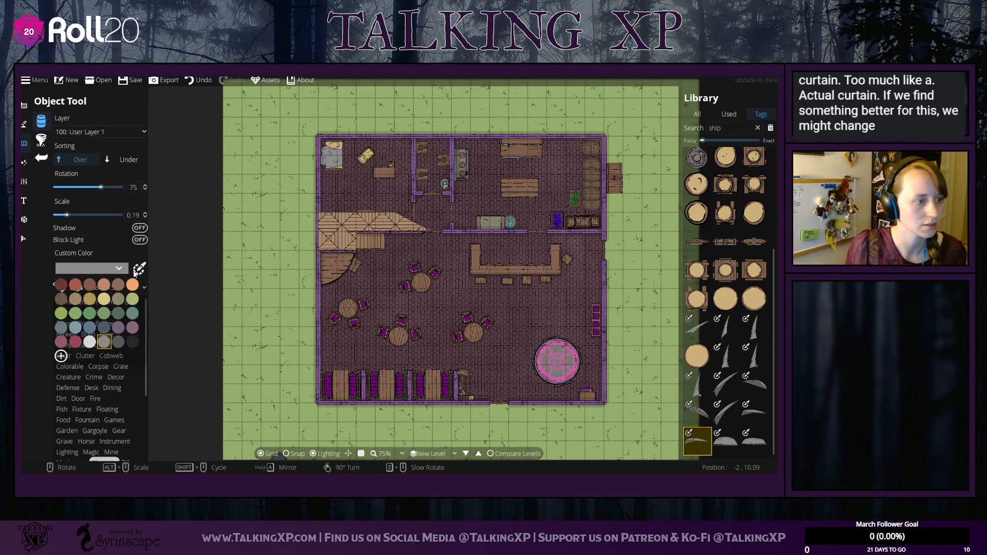
left_click(139, 269)
mouse_move(162, 291)
left_mouse_down()
mouse_move(167, 363)
mouse_move(128, 292)
left_mouse_up()
left_click_drag(167, 353, 167, 355)
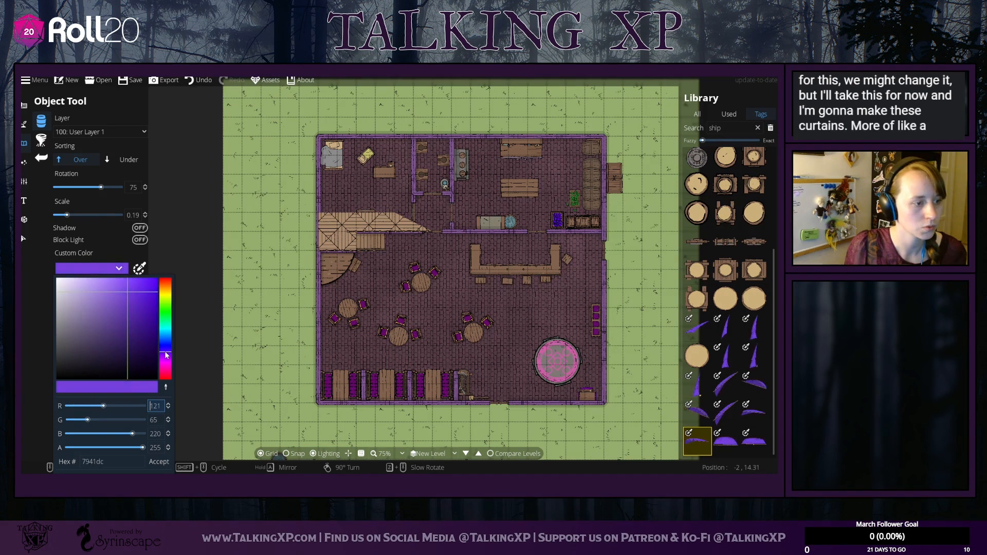
left_click(159, 462)
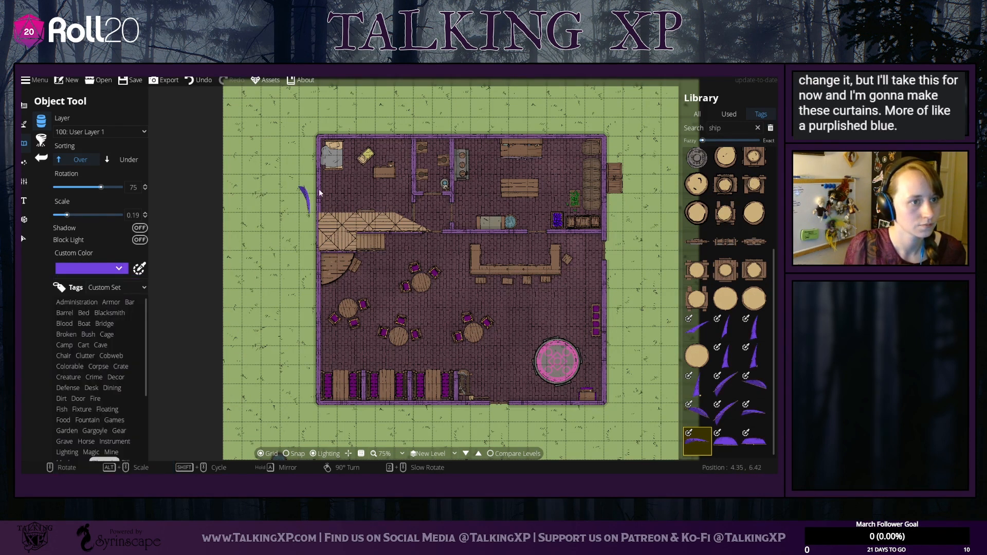
Step: Try the purple sail along the bed's open side at rotations 90 and 105, comparing Under and Over sorting
scroll(347, 161, "up", 4)
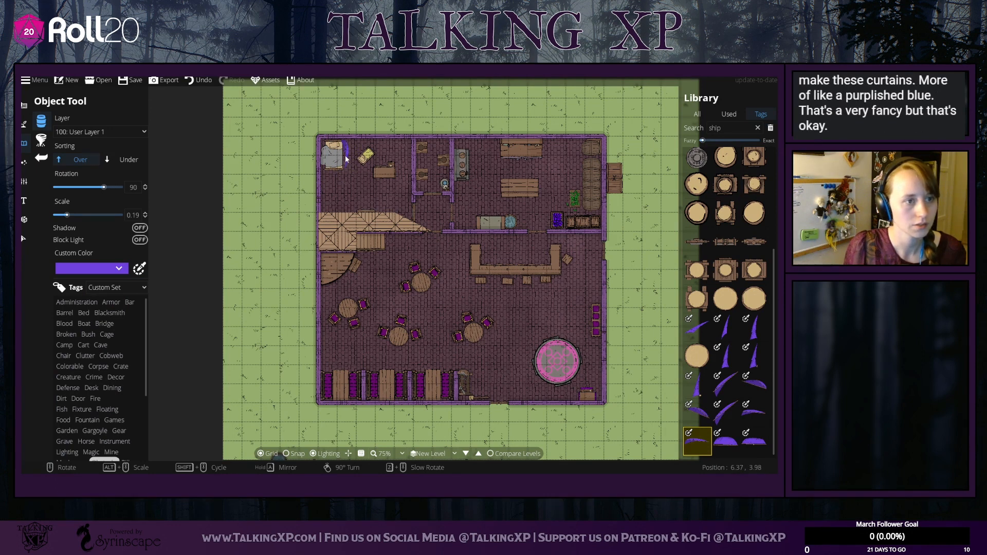
left_click(126, 160)
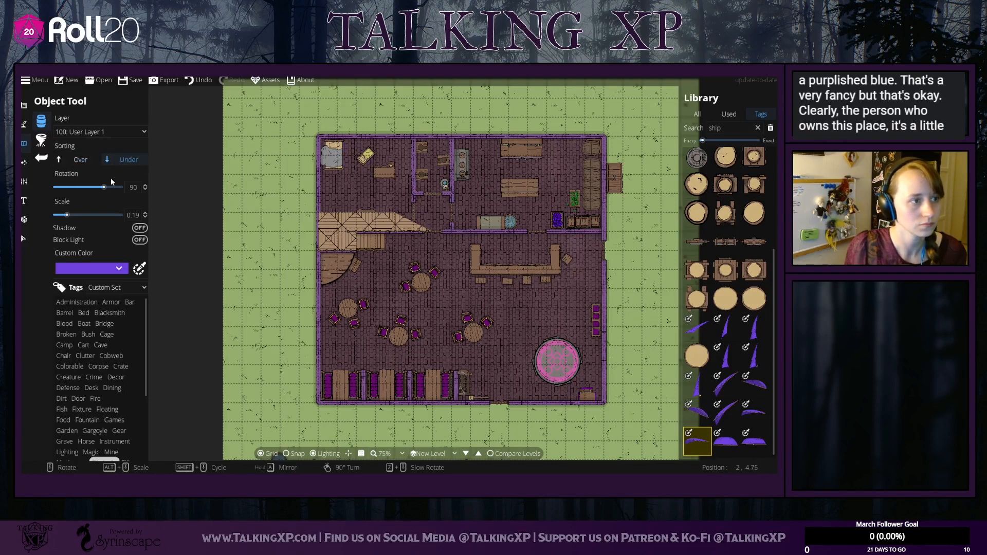
left_click(77, 159)
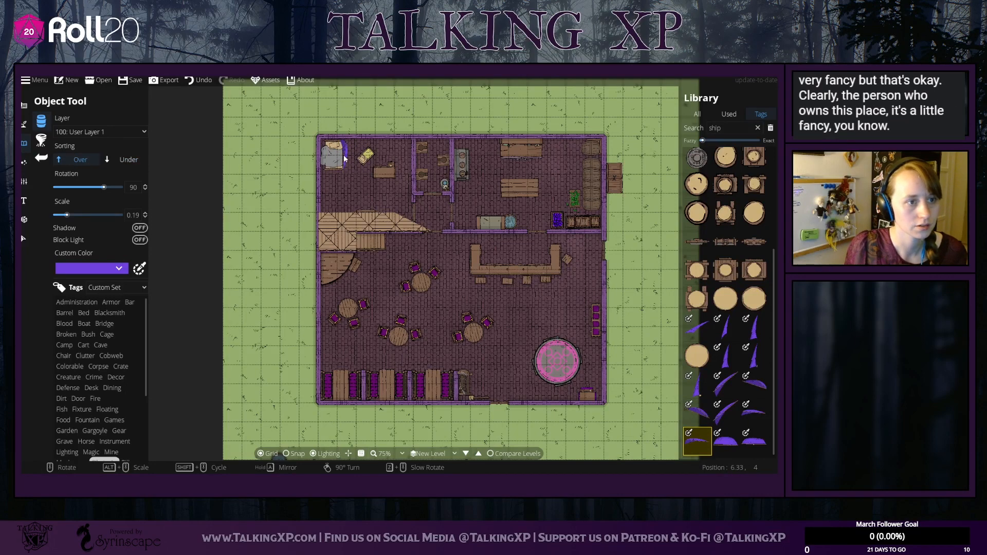
scroll(344, 158, "down", 1)
scroll(346, 159, "down", 1)
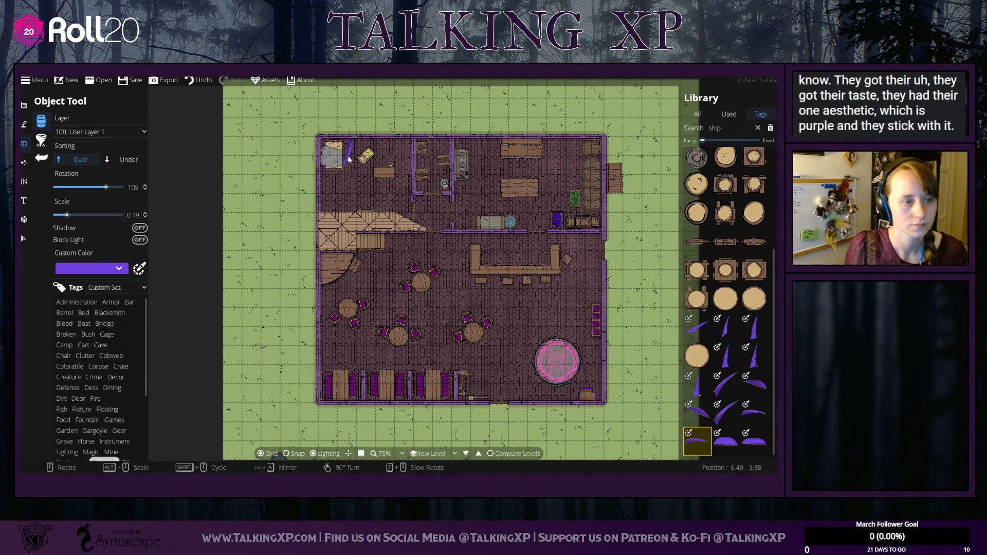
Step: Move the grey bed down along the outer wall so that it sits partly underneath the staircase
left_click(23, 239)
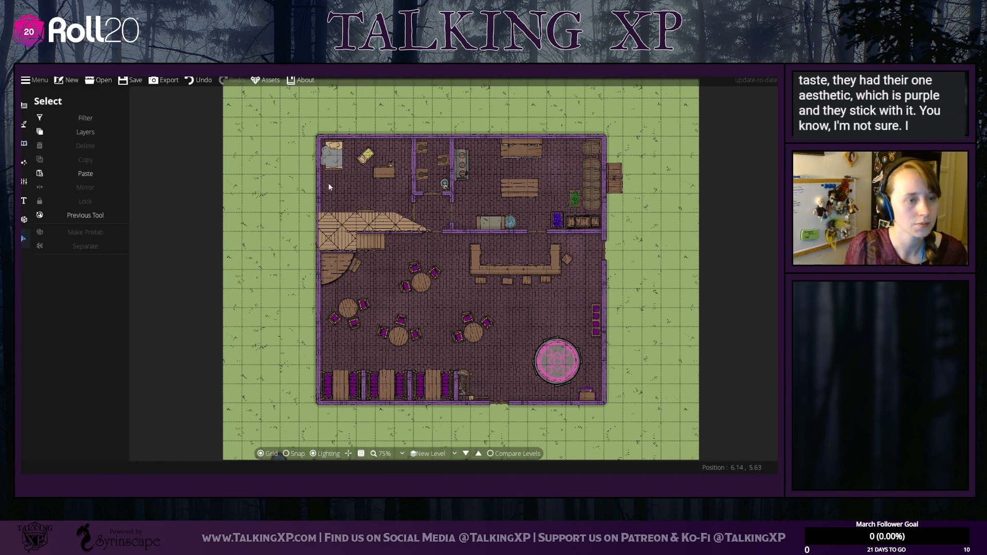
left_click_drag(339, 159, 342, 210)
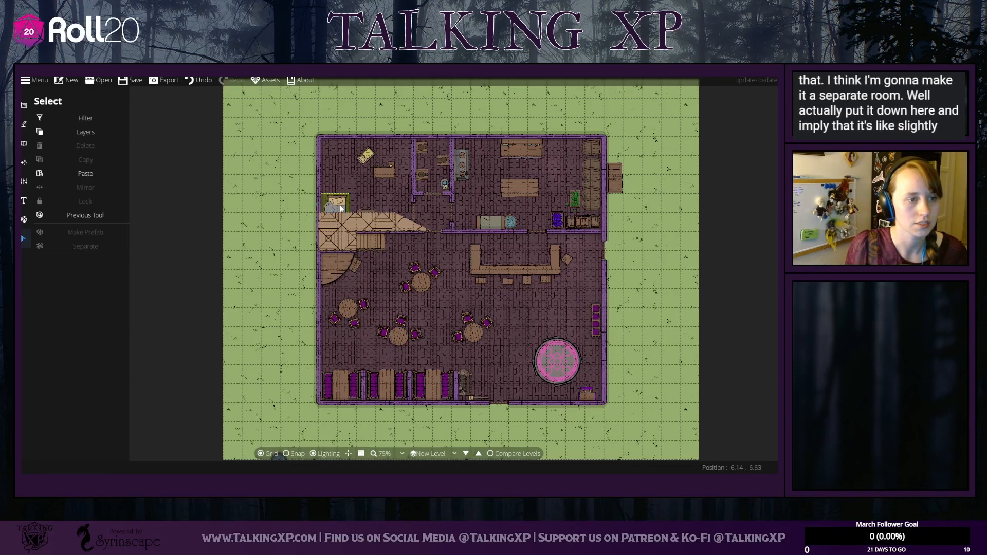
left_click(341, 207)
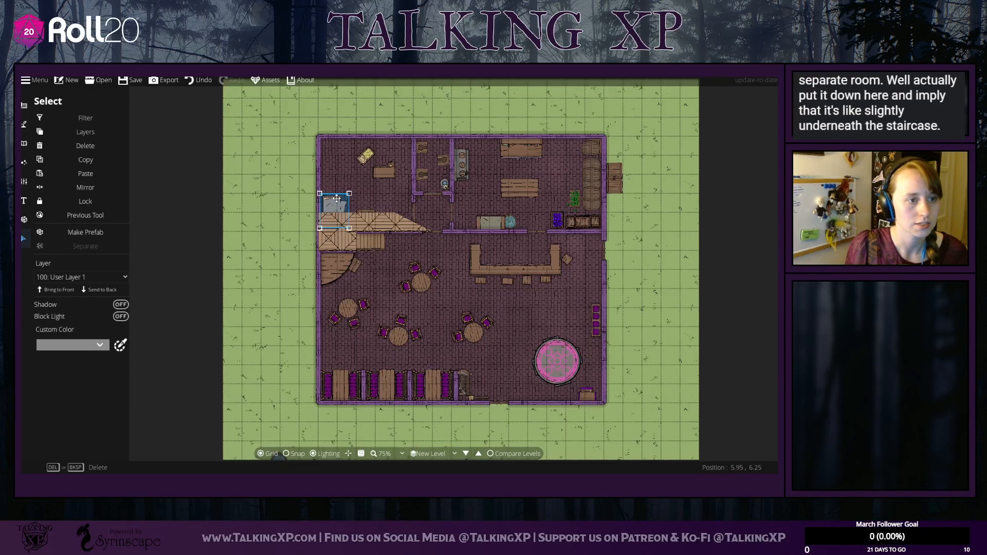
Step: Move the yellow cradle down beside the bed, rotate it upright and tuck it partly under the staircase
left_click(365, 172)
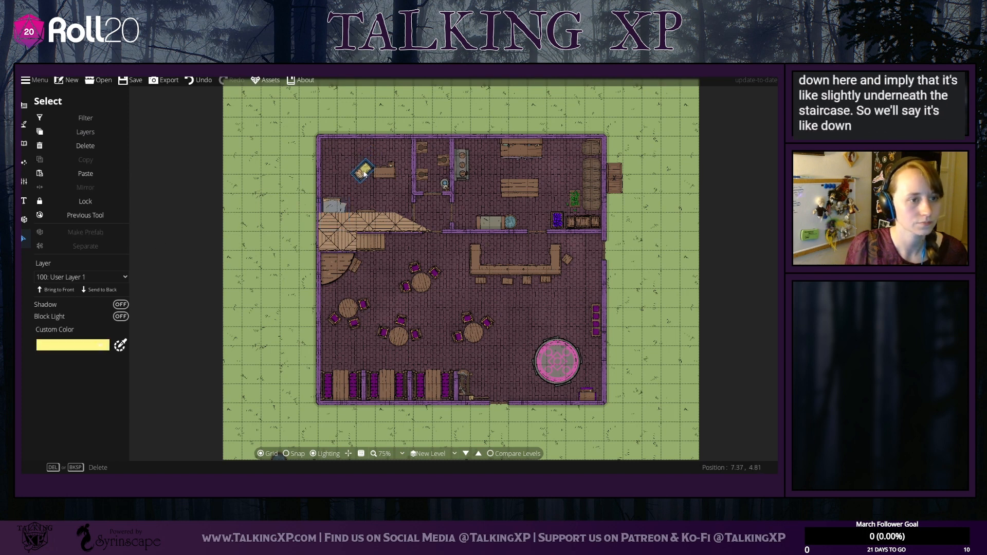
left_click_drag(365, 174, 362, 203)
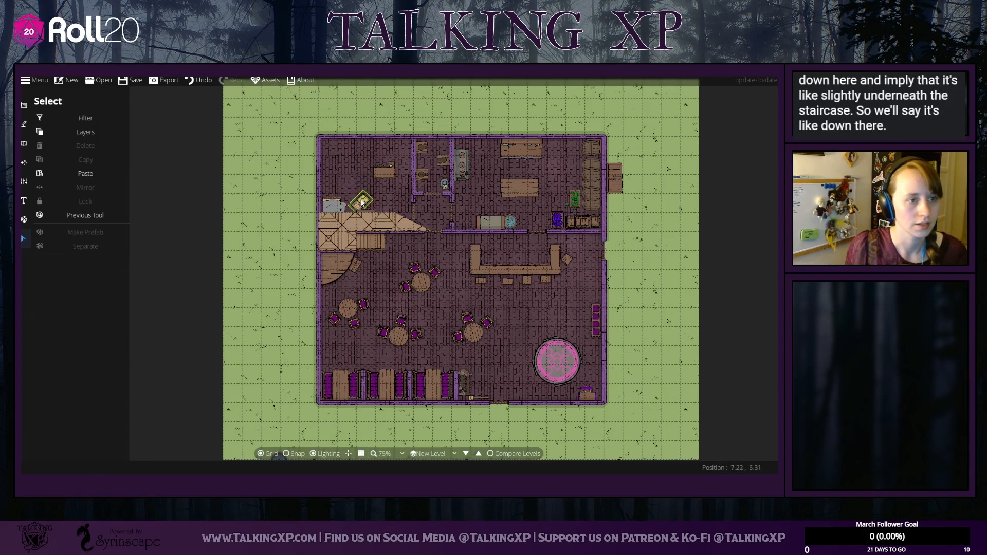
left_click(362, 203)
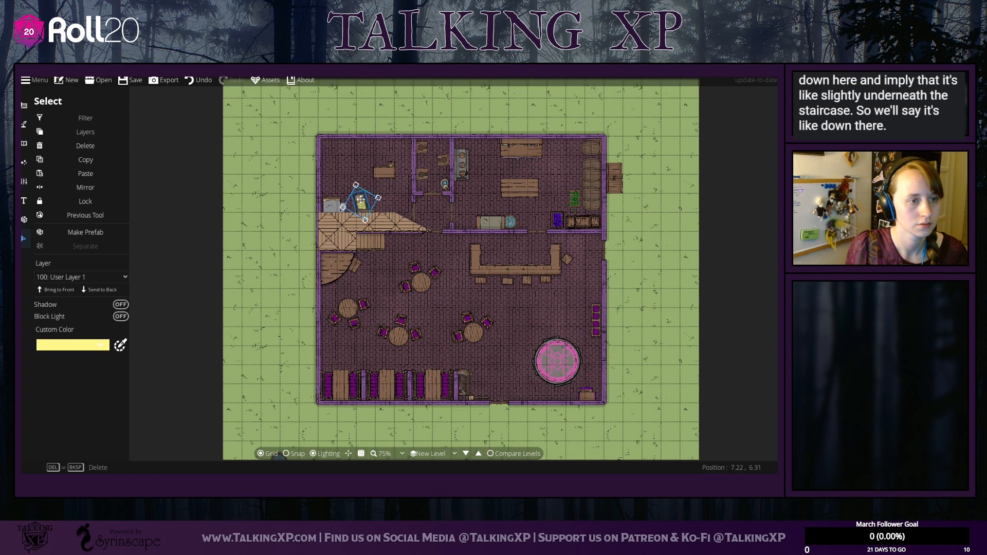
scroll(361, 200, "down", 2)
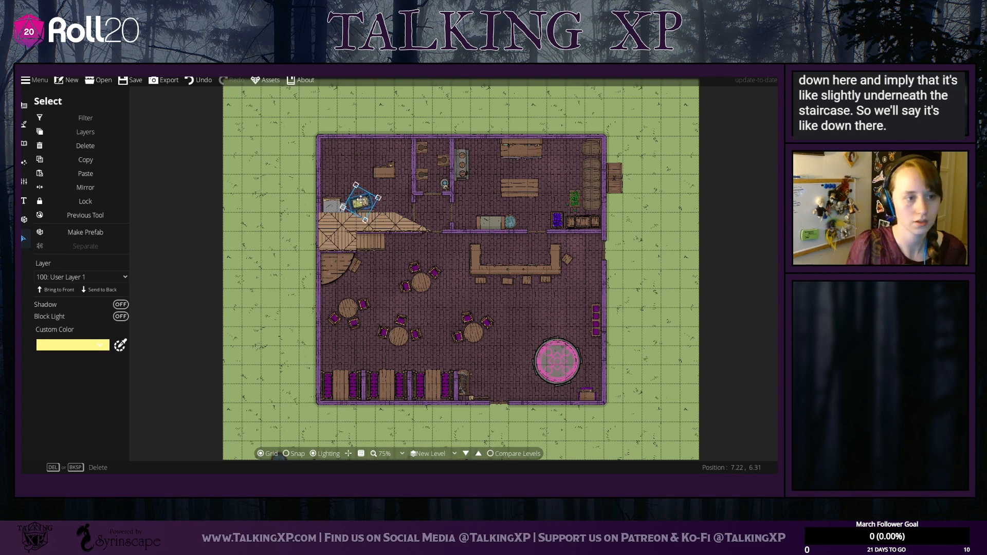
scroll(361, 200, "down", 2)
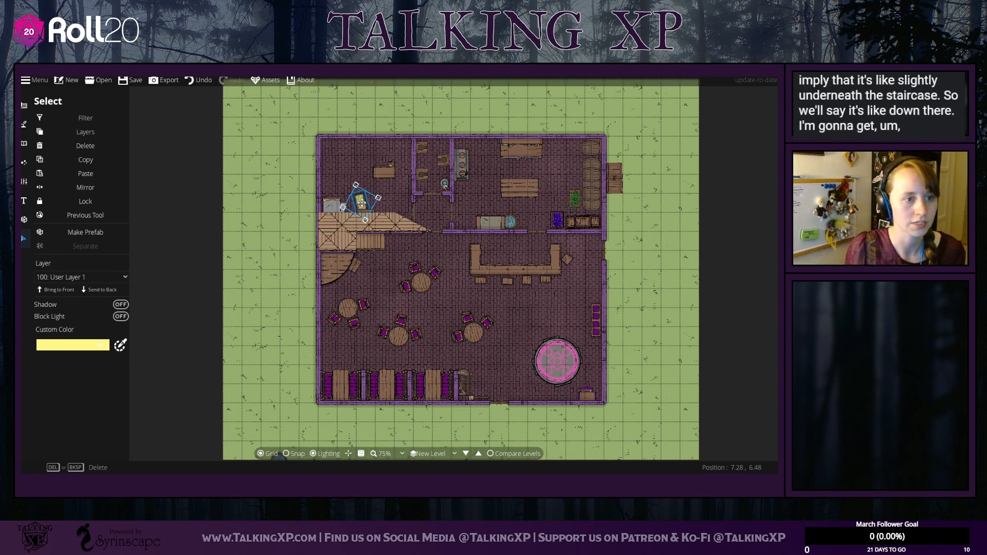
left_click_drag(363, 204, 363, 216)
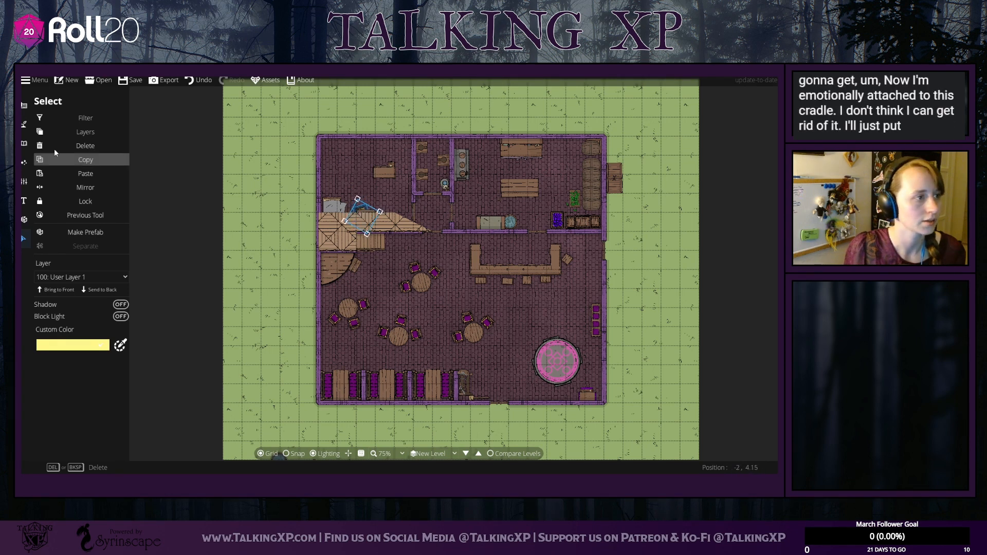
Step: With Snap on, draw a purple wooden wall enclosing the bed and cradle, from the staircase around to the outer wall
left_click(24, 107)
left_click(55, 139)
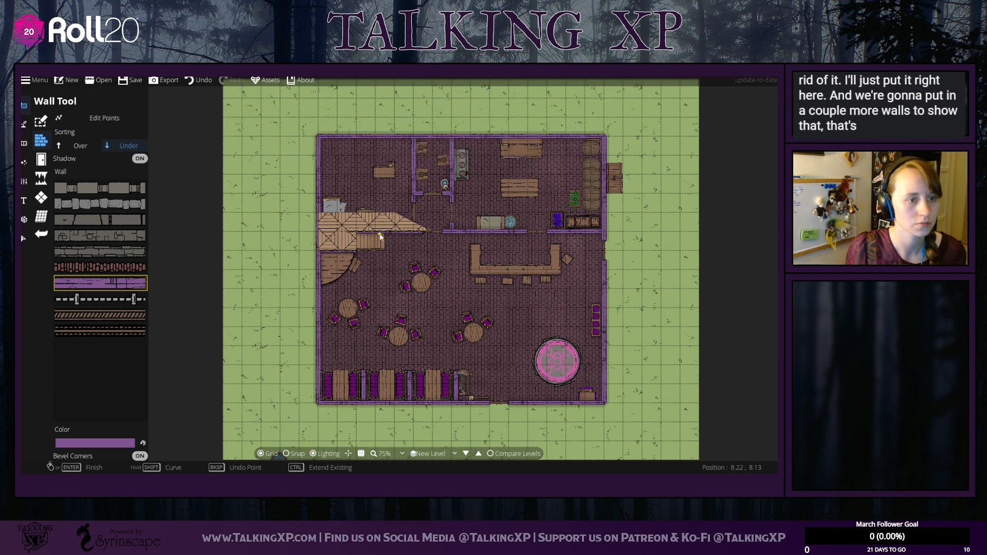
left_click(293, 454)
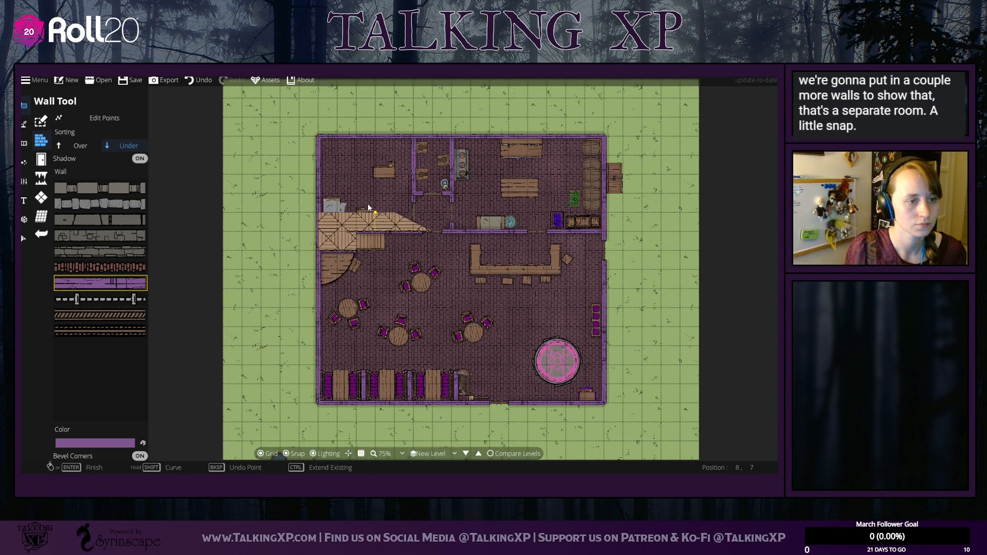
right_click(325, 194)
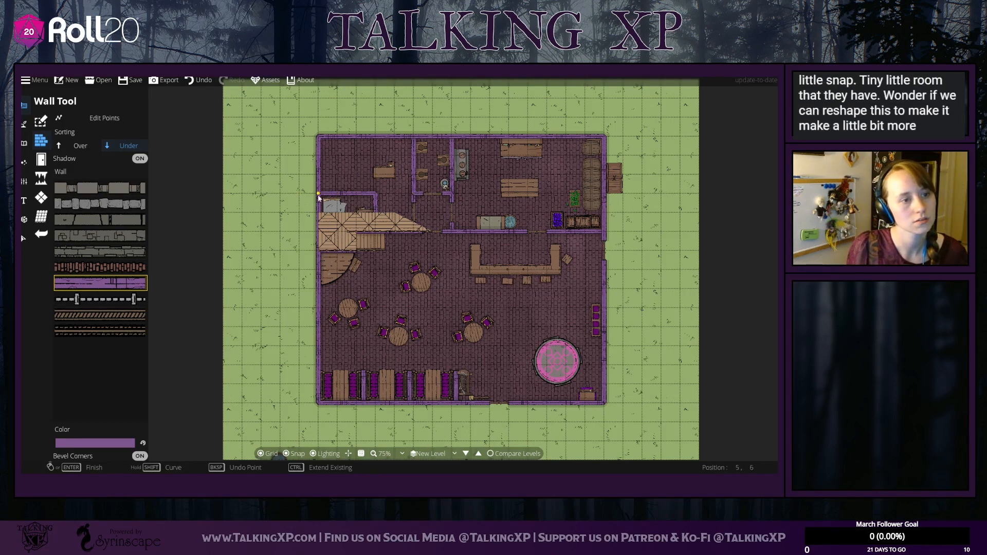
Step: Edit the new wall's points to add a one-square jog beside the desk and extend the small bedroom up to the building's back wall
left_click(87, 121)
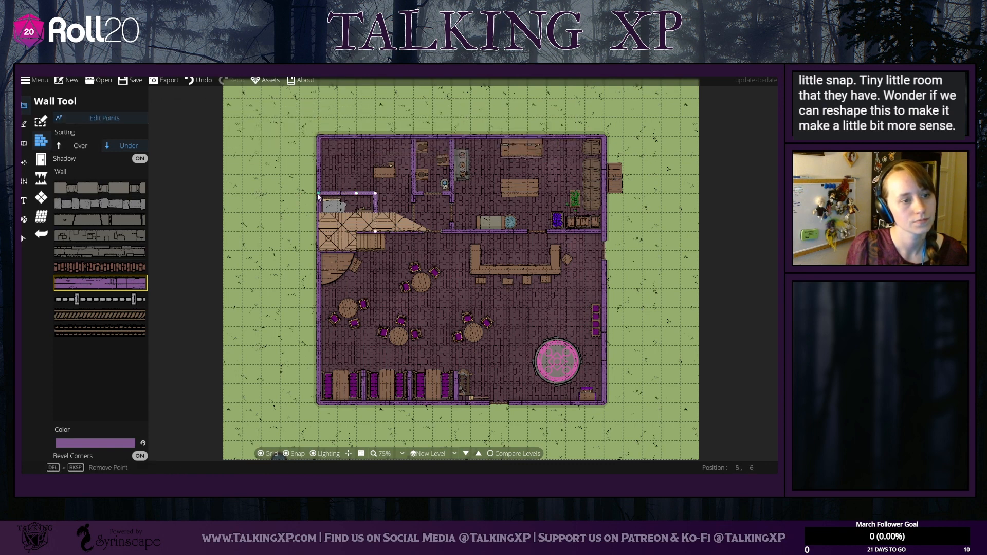
left_click_drag(318, 194, 356, 174)
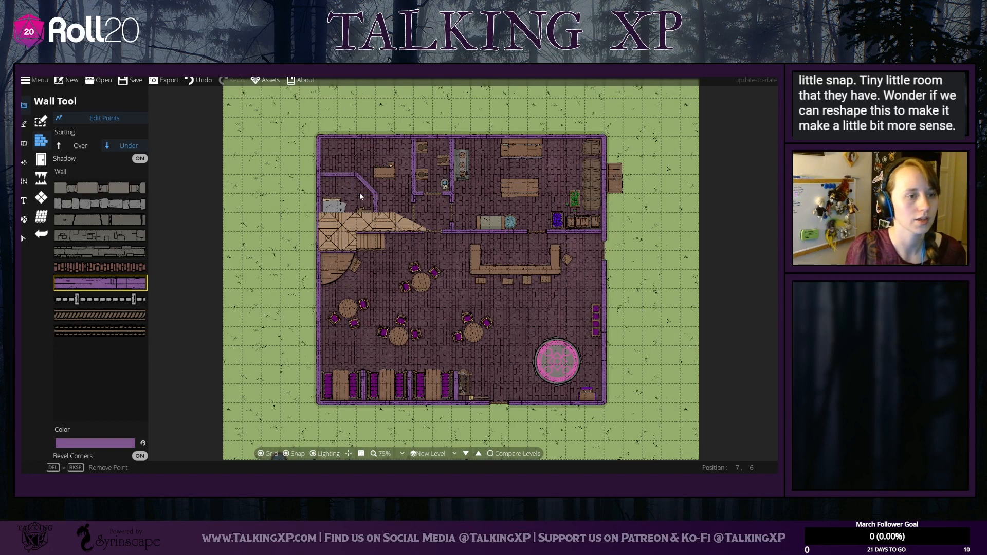
left_click(368, 192)
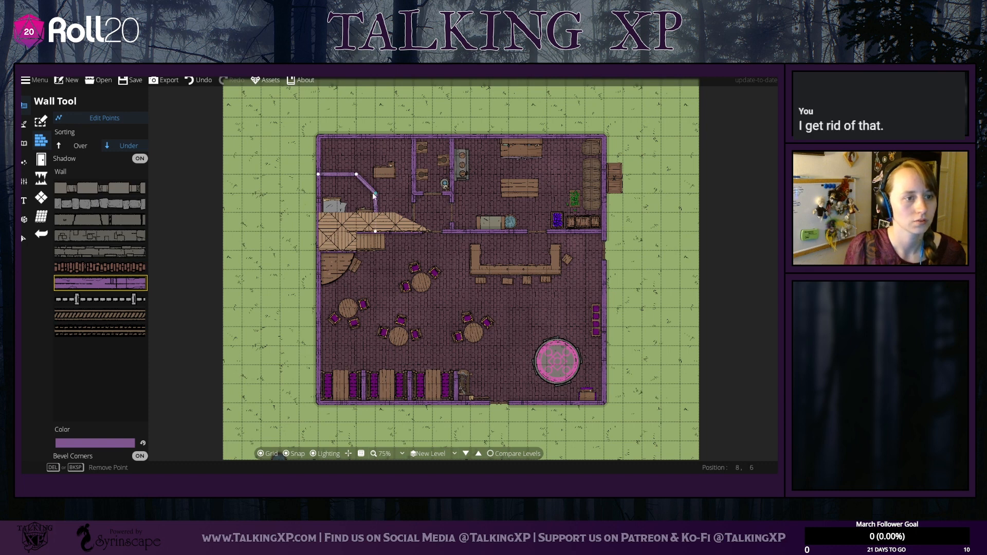
mouse_move(374, 196)
left_mouse_down()
mouse_move(355, 194)
mouse_move(376, 193)
left_mouse_up()
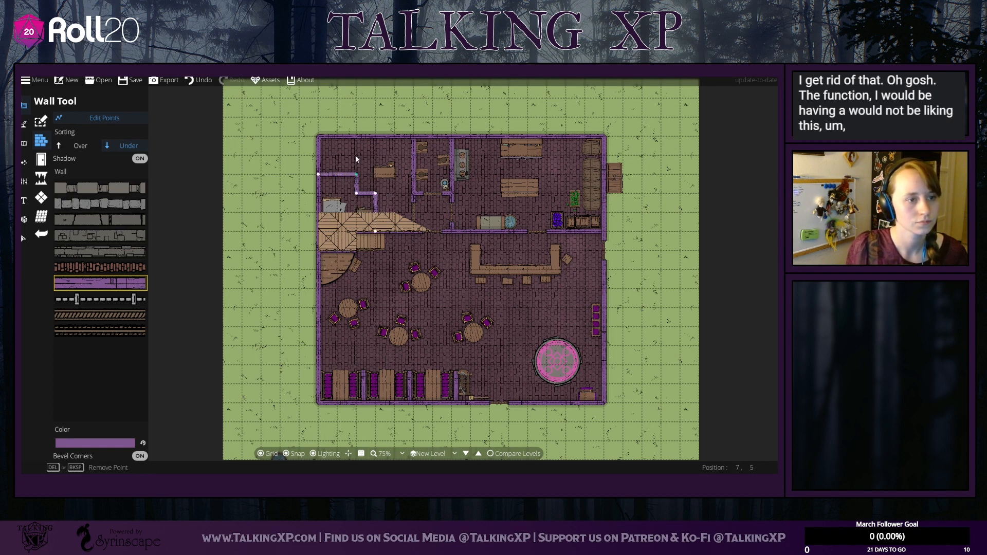
left_click_drag(319, 174, 326, 134)
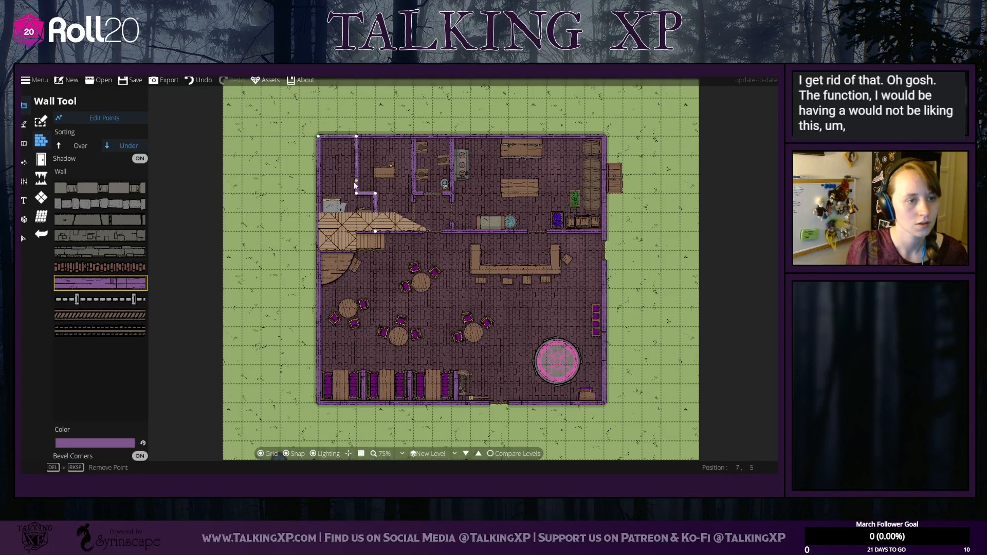
Step: Move the bedroom wall's inner jog point up one square to form a diagonal, and nudge the office desk slightly toward the back wall
left_click_drag(357, 192, 361, 180)
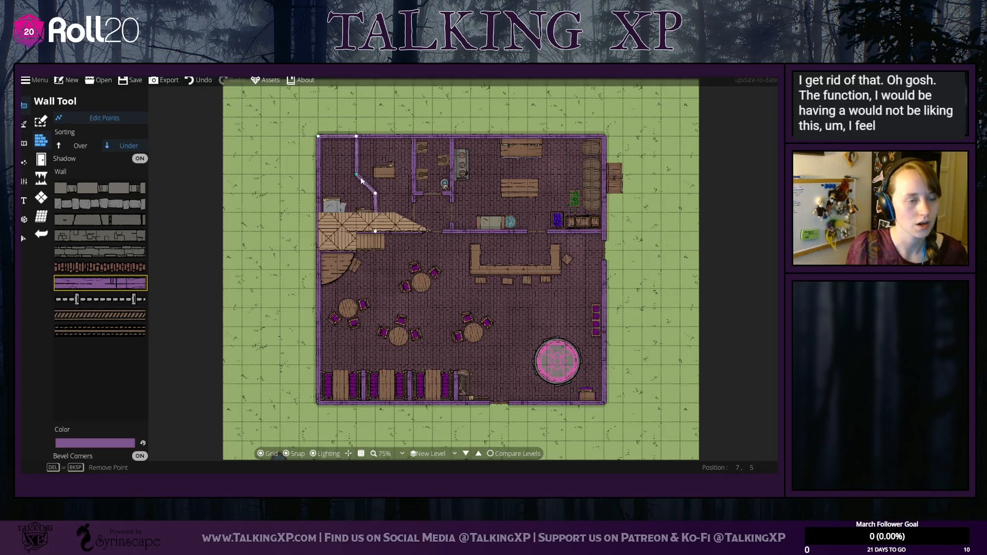
left_click(23, 238)
mouse_move(385, 172)
left_mouse_down()
mouse_move(385, 160)
mouse_move(382, 171)
left_mouse_up()
right_click(381, 172)
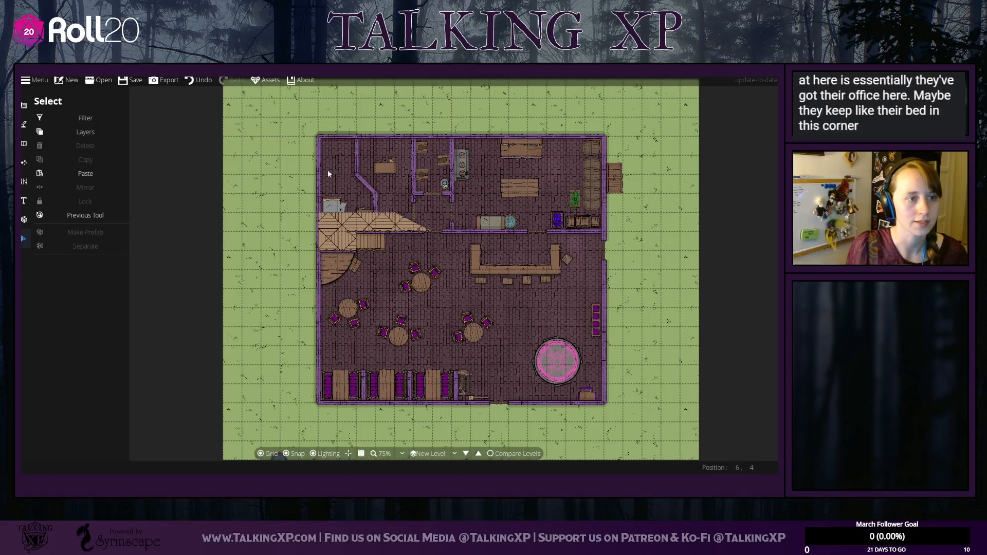
Step: Place a door in the wall between the bedroom and office, right beside the building's back wall
left_click(24, 124)
left_click(50, 161)
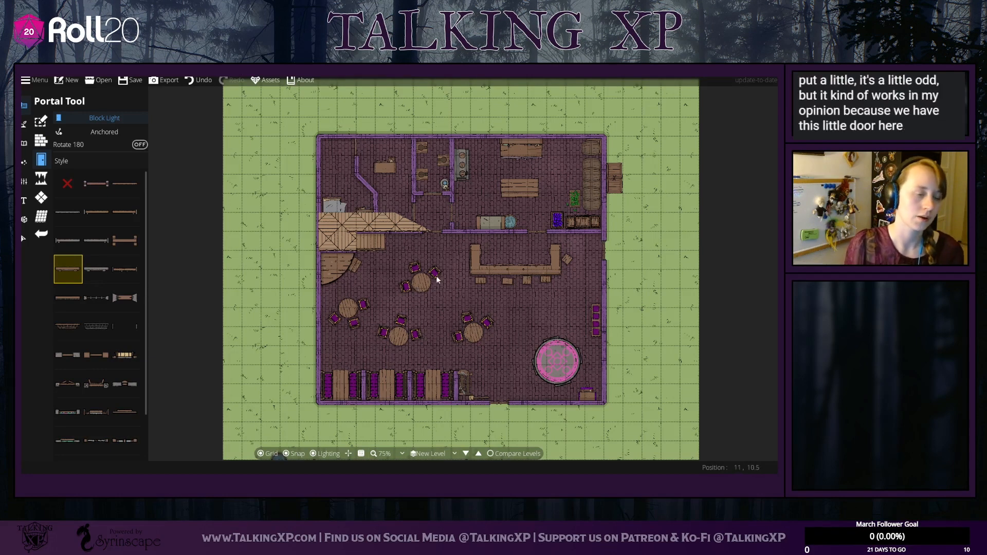
left_click(24, 124)
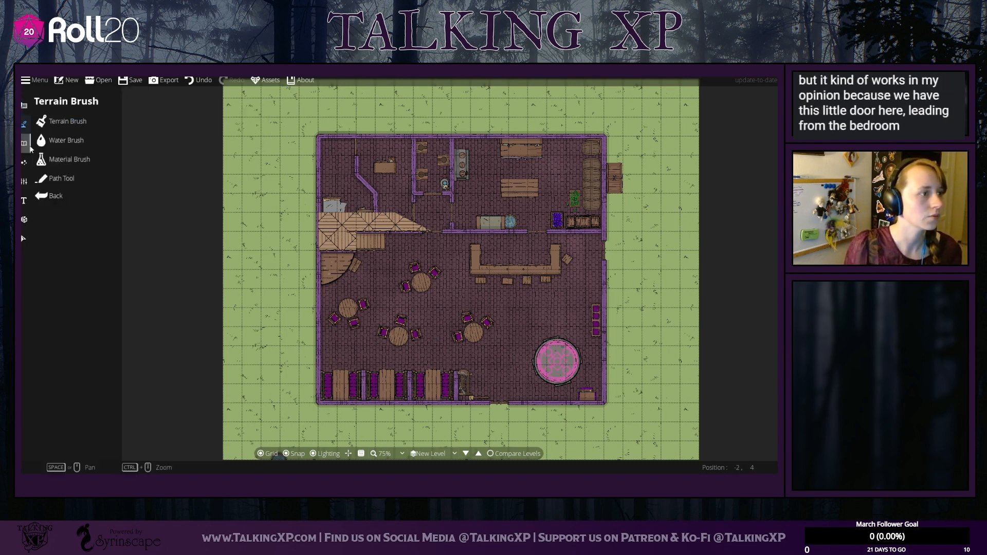
Step: Search the object library for shelf and storage furniture and choose Wardrobe 02
left_click(23, 143)
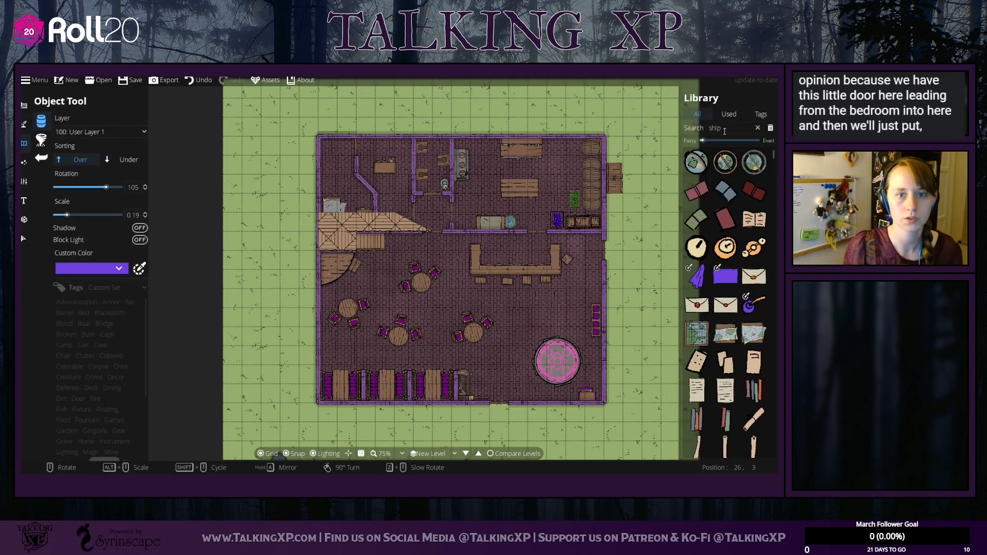
double_click(725, 130)
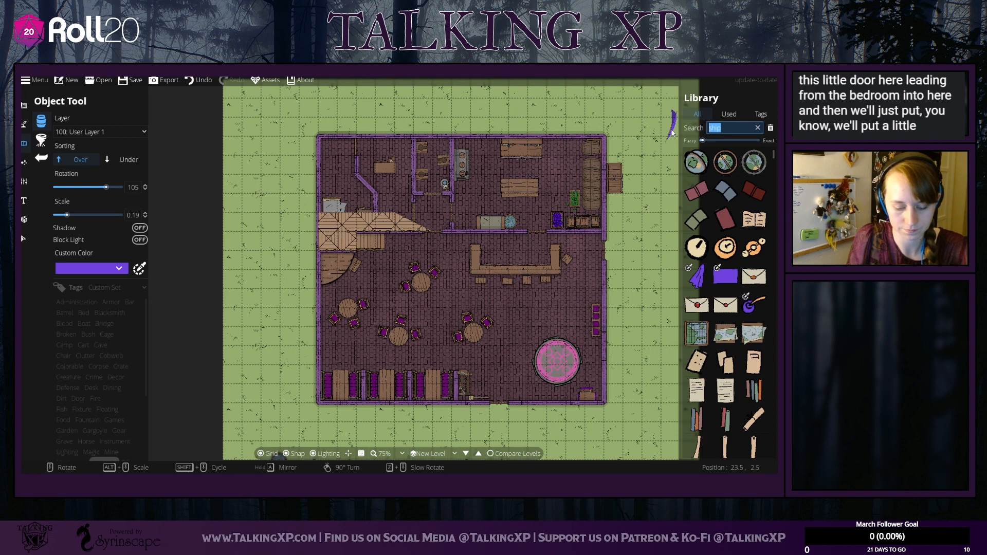
type("shelf")
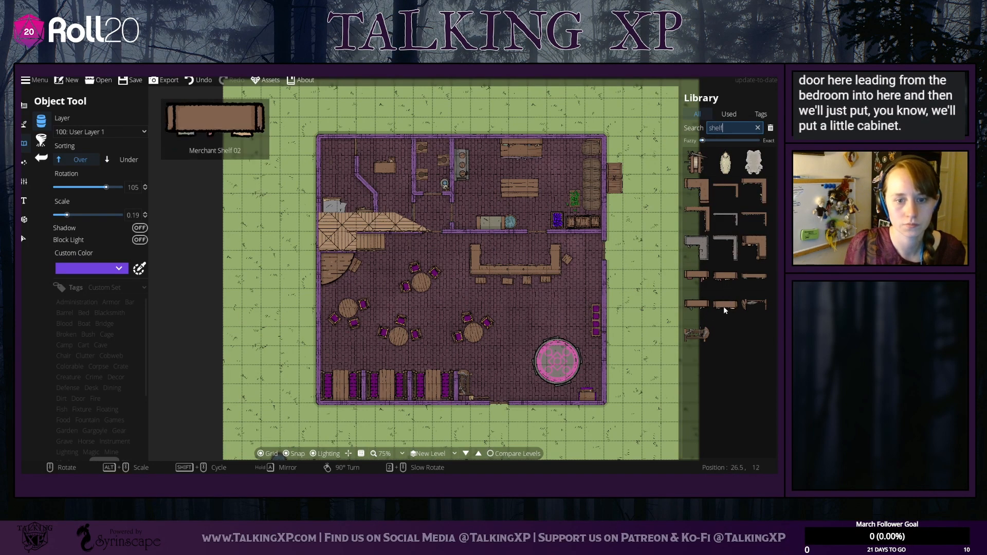
left_click_drag(723, 128, 699, 130)
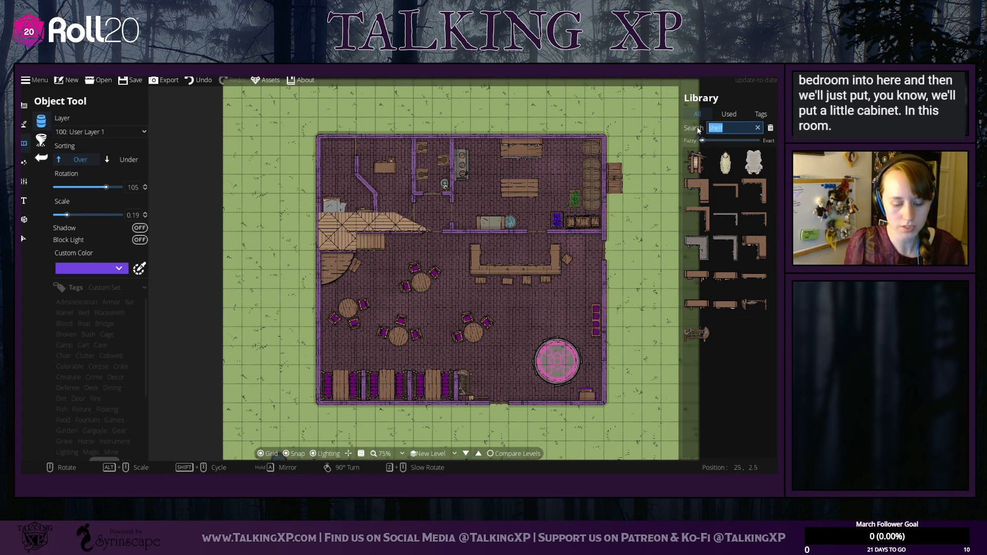
type("cab")
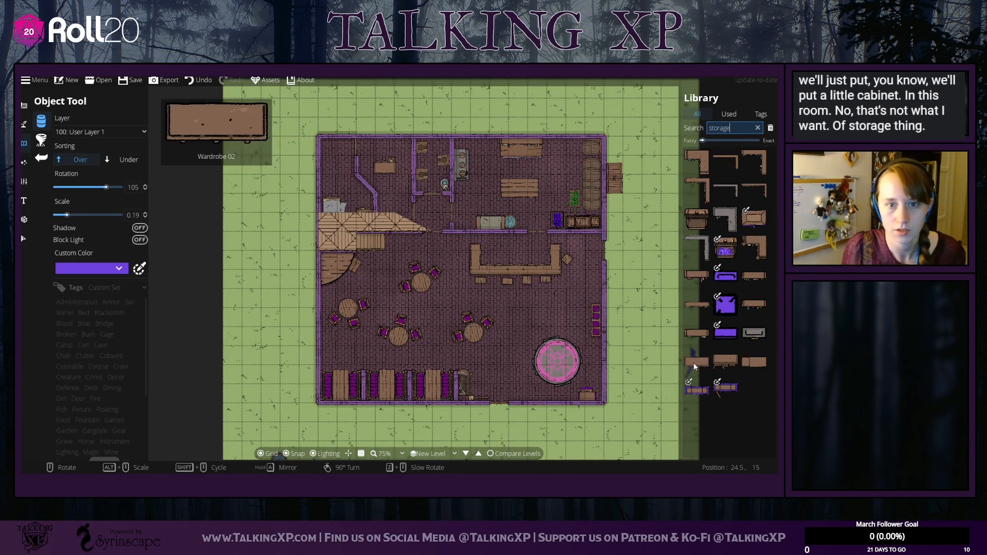
left_click(693, 363)
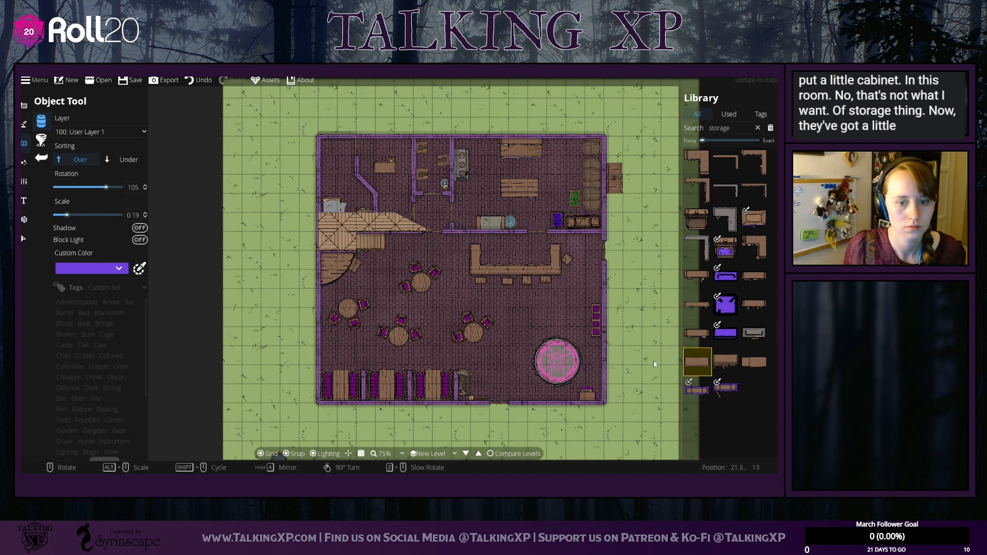
Step: Set the wardrobe's scale to 1, rotate it to -90 and place it with Snap off in the bedroom's back corner along the outer wall
double_click(139, 216)
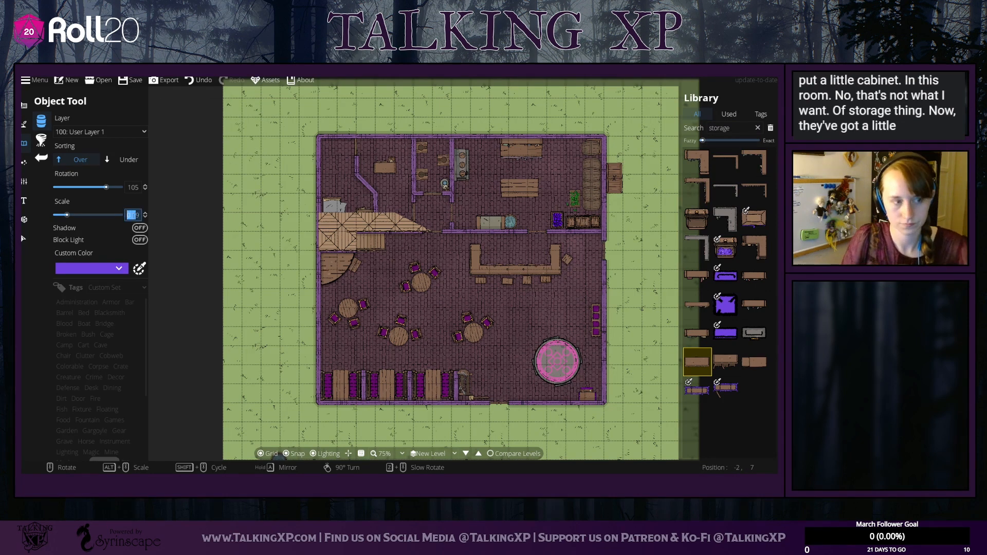
key("Return")
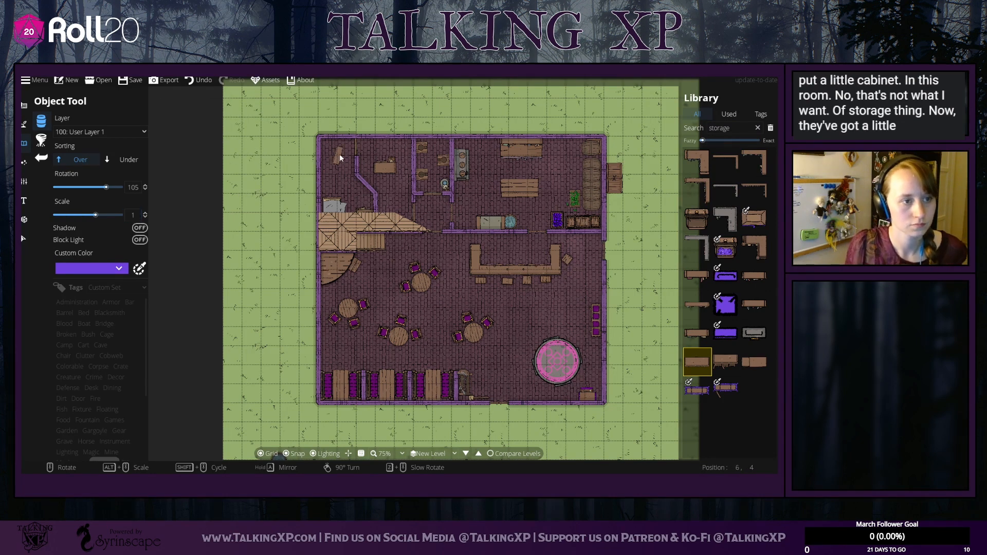
scroll(337, 170, "down", 4)
scroll(337, 172, "down", 7)
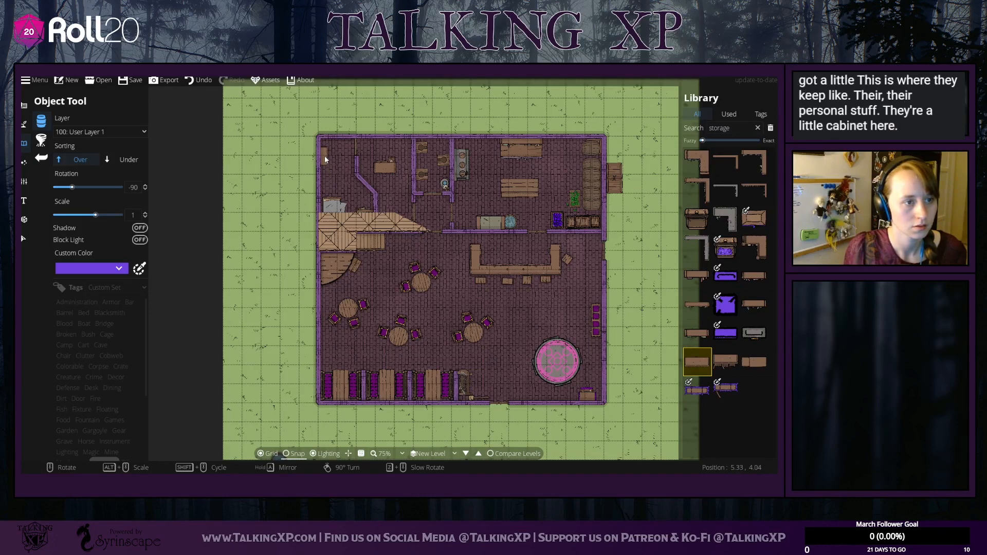
left_click(323, 154)
Step: Replace the library search with "chest" and try out the closed treasure chests
left_click(742, 129)
key("BackSpace")
key("BackSpace")
key("BackSpace")
key("BackSpace")
key("BackSpace")
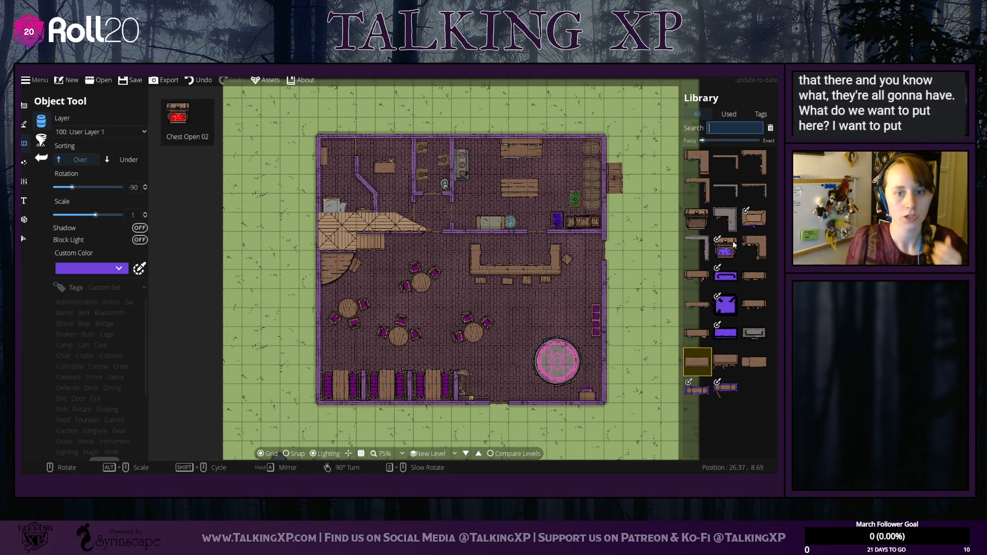
left_click(753, 220)
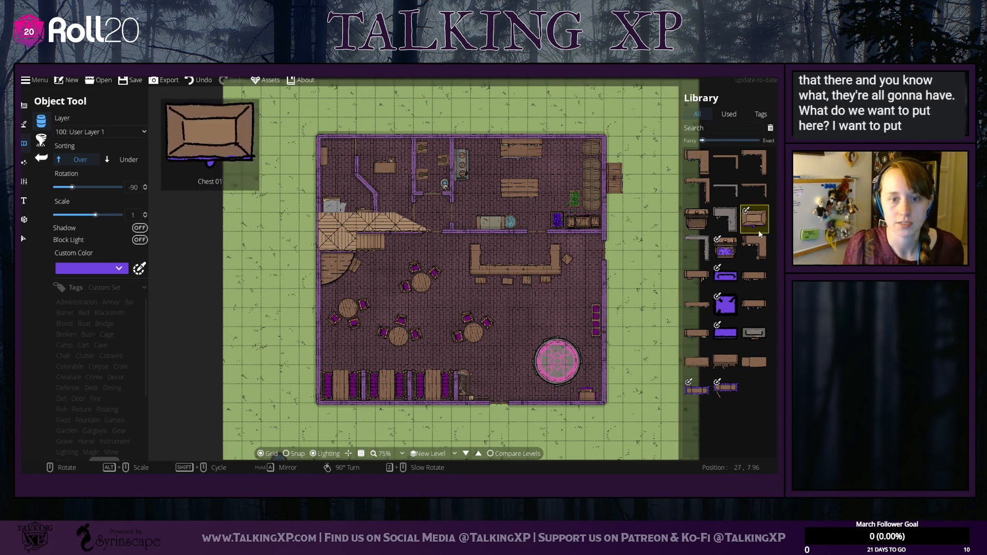
left_click(741, 129)
type("chest")
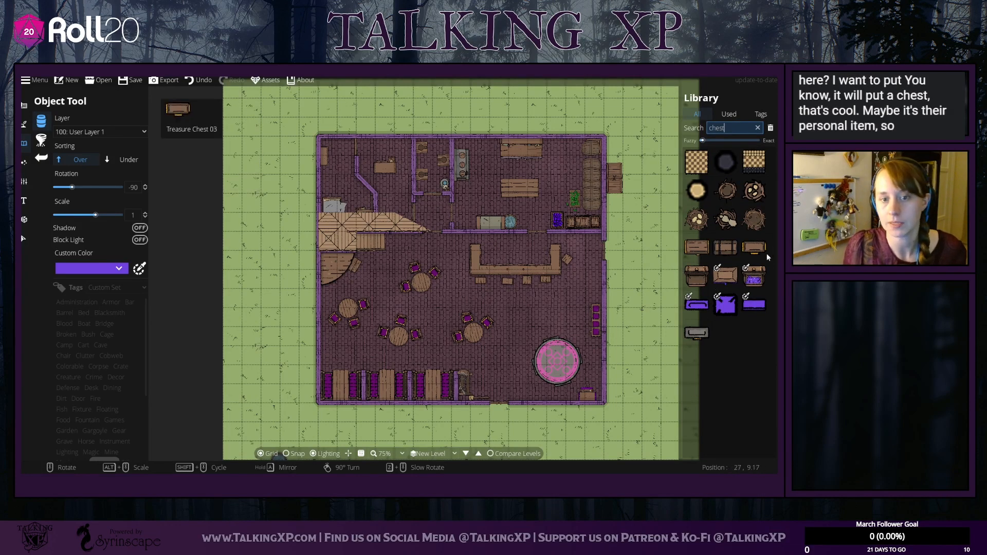
left_click(698, 248)
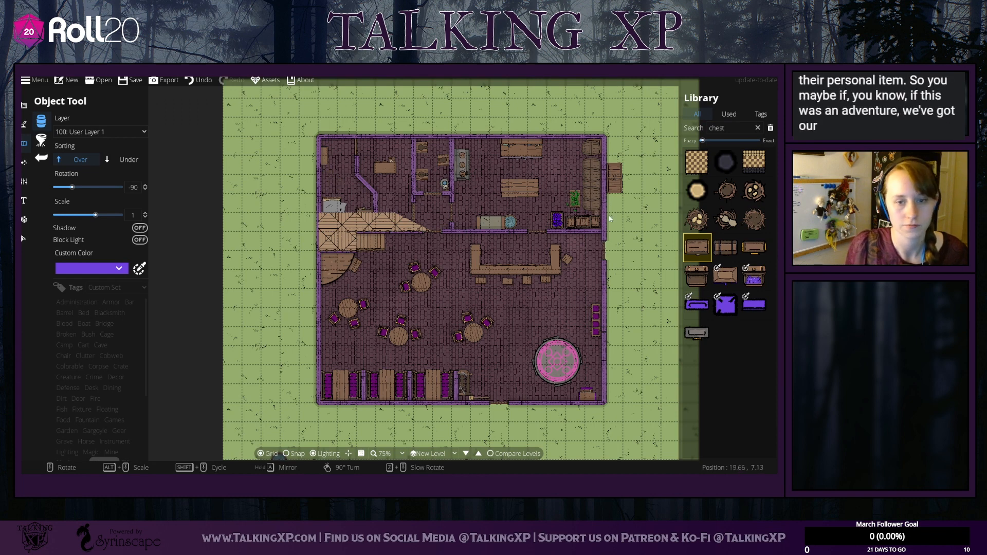
left_click(730, 248)
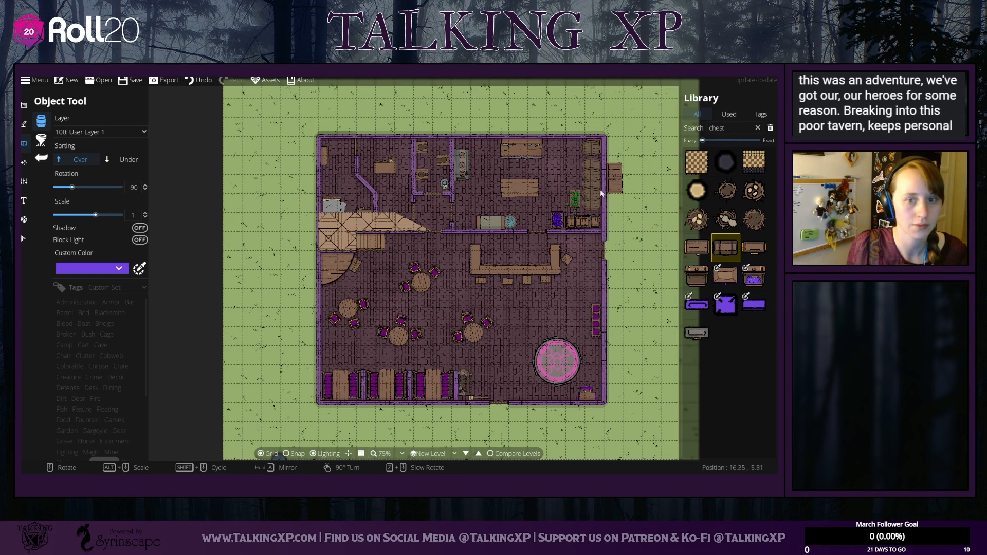
Step: Choose Chest Open 02, rotate it to -120 and set its scale to 0.95
left_click(754, 276)
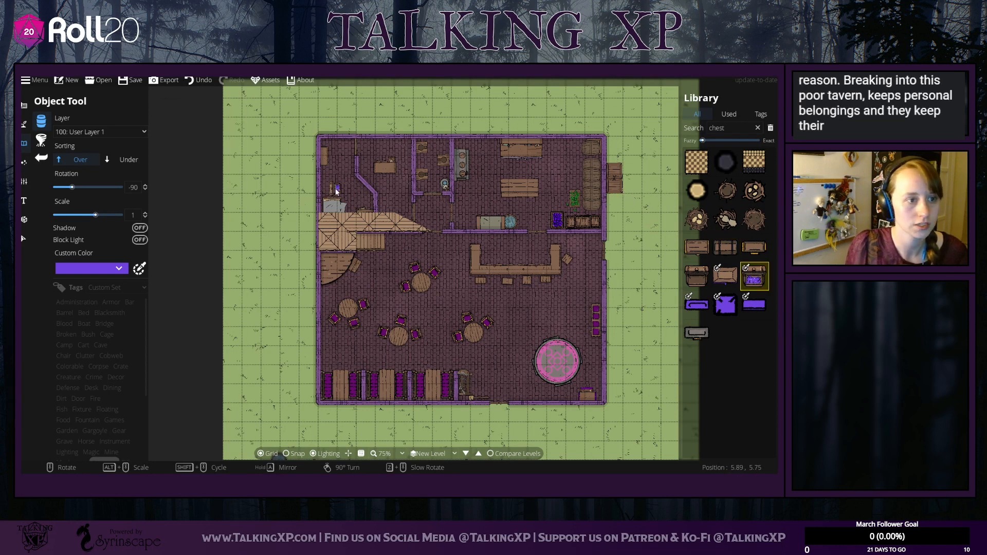
scroll(336, 190, "down", 2)
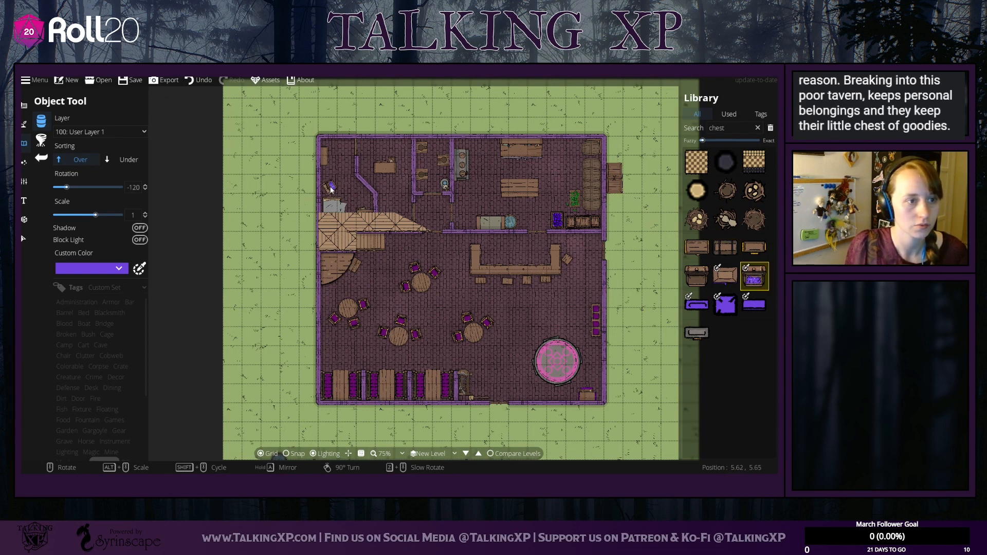
left_click(146, 218)
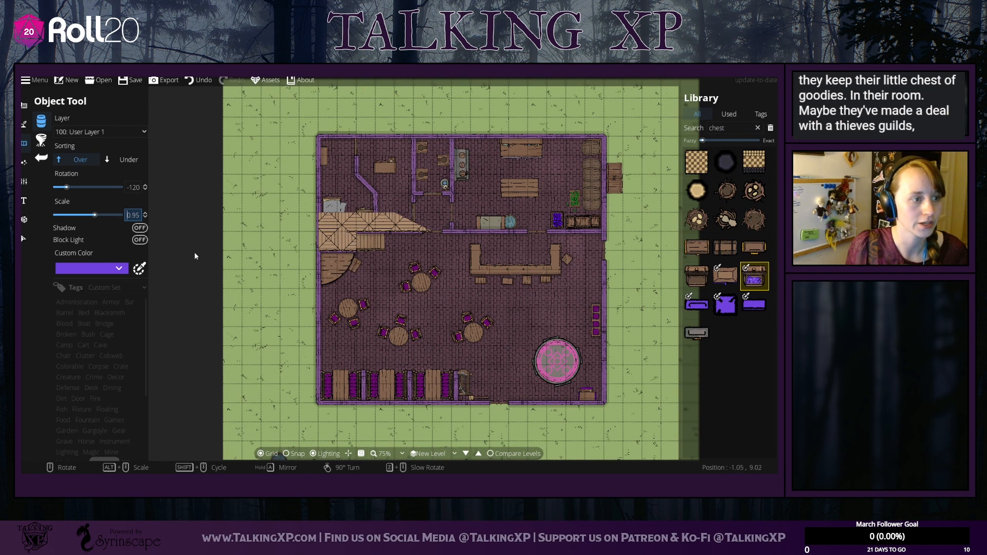
Step: Set the chest's custom color to golden orange (fcc125) and place it against the outer wall just above the bed
left_click(122, 268)
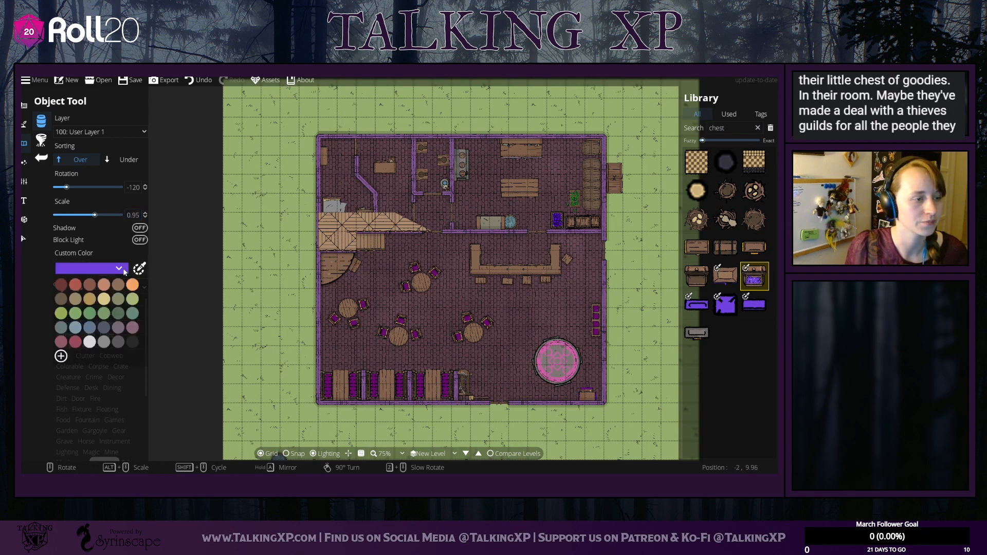
left_click(104, 300)
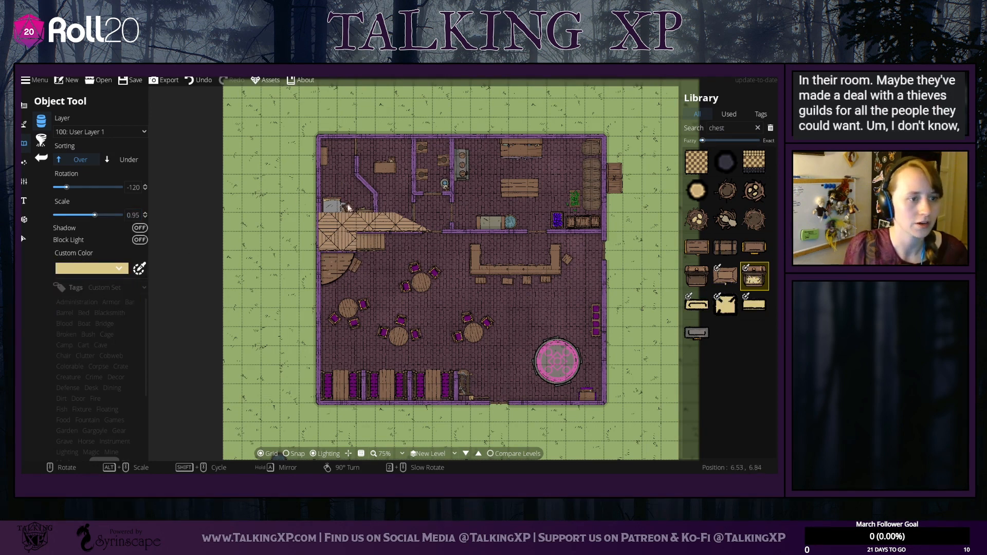
left_click(138, 272)
left_click(143, 284)
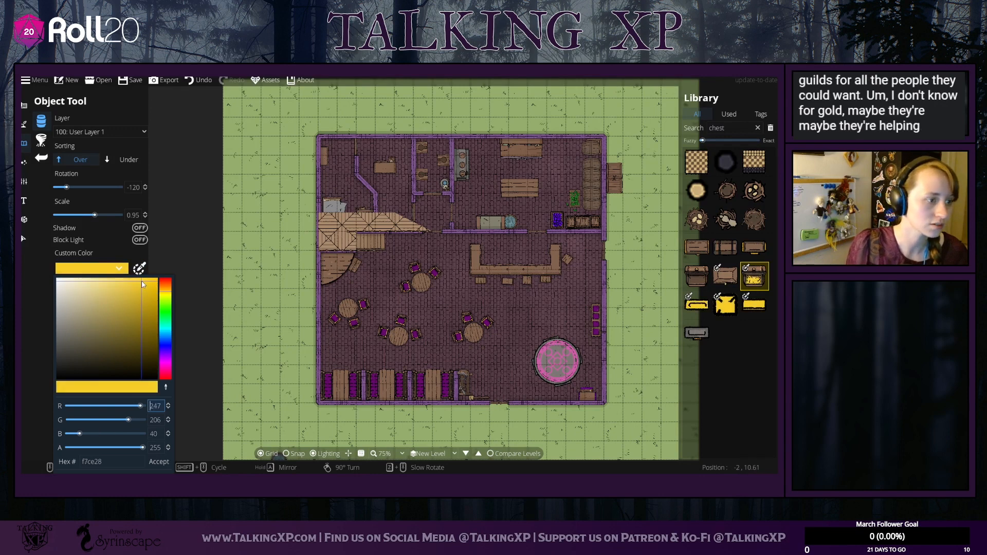
mouse_move(142, 282)
left_mouse_down()
mouse_move(165, 294)
mouse_move(140, 281)
left_mouse_up()
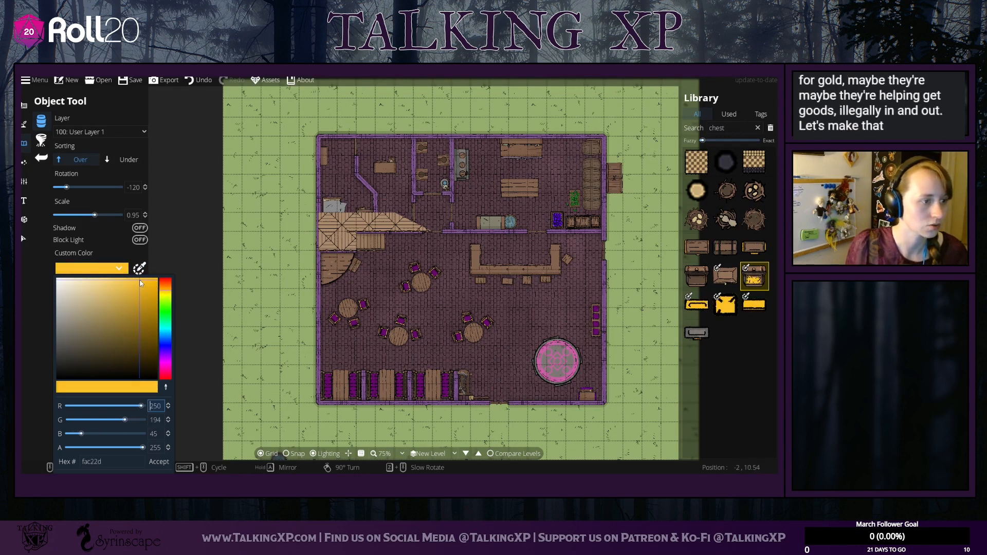
left_click(159, 462)
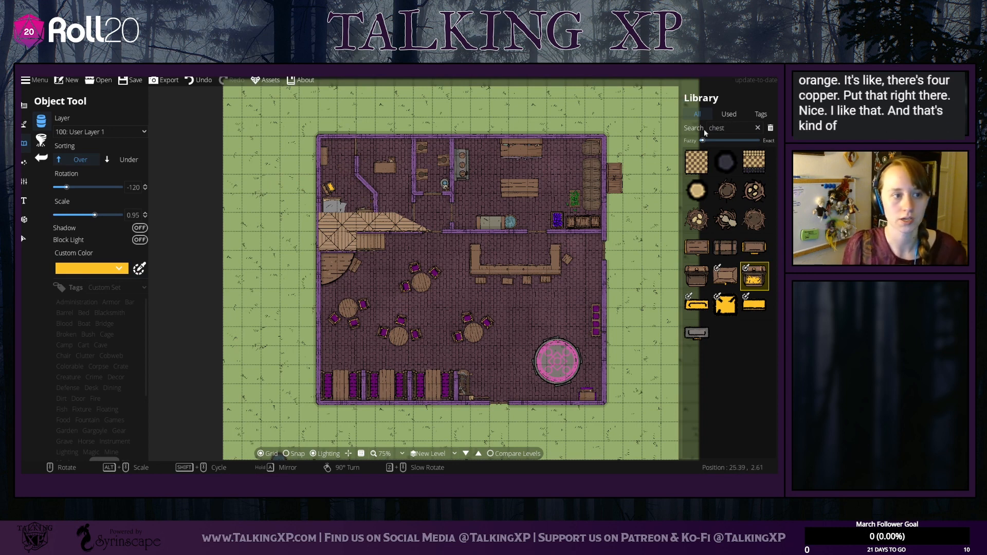
Step: Search the object library for "chair" and choose Egypt Chair 01
mouse_move(711, 155)
left_click_drag(732, 128, 686, 128)
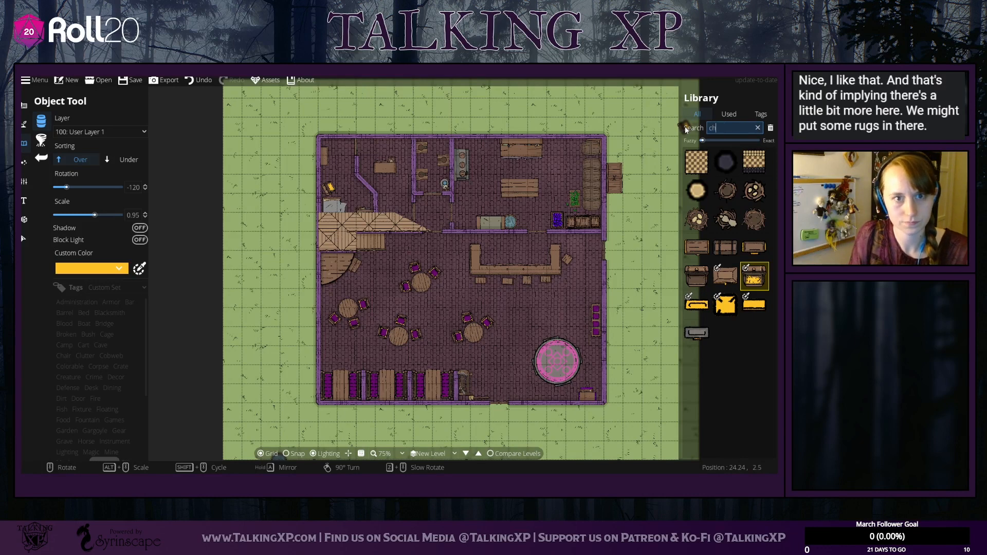
type("chair")
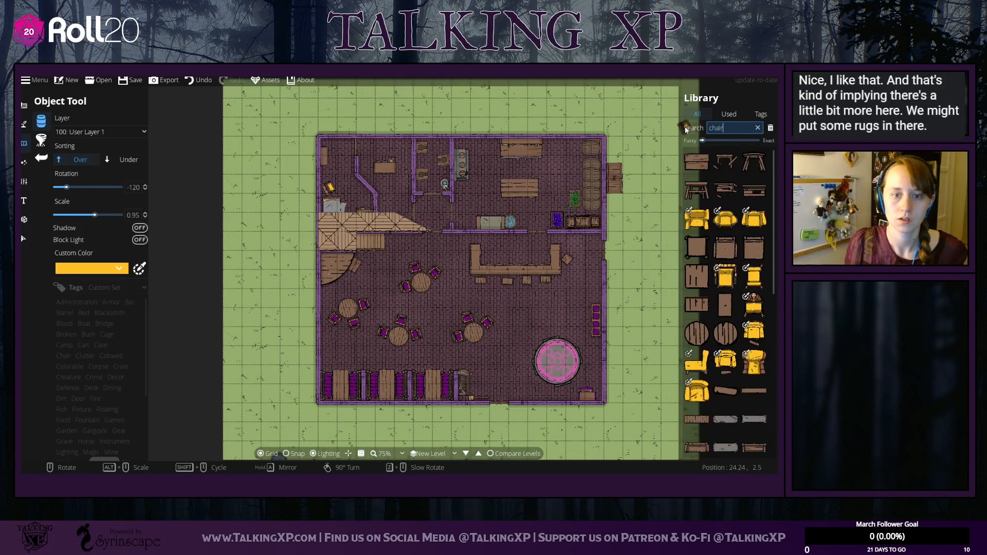
mouse_move(740, 220)
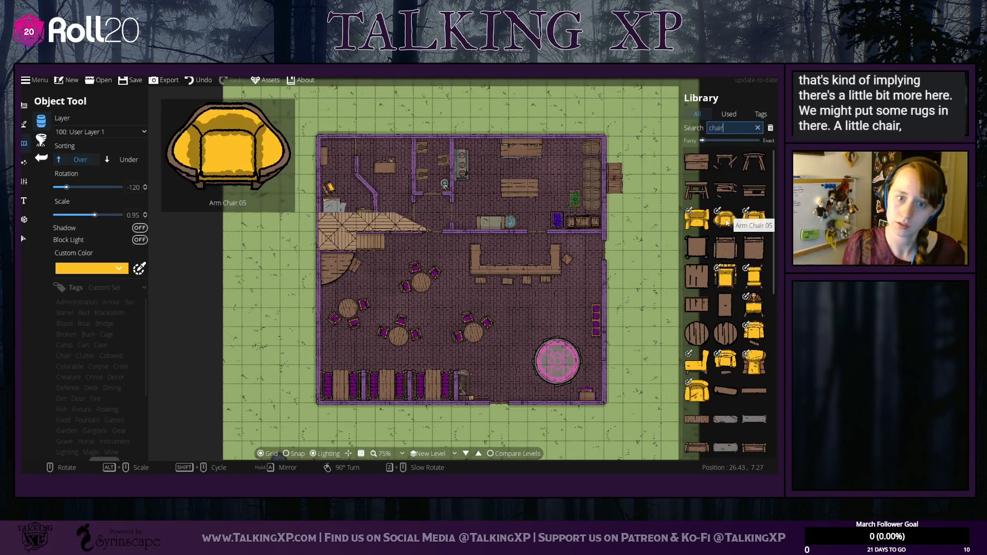
mouse_move(754, 302)
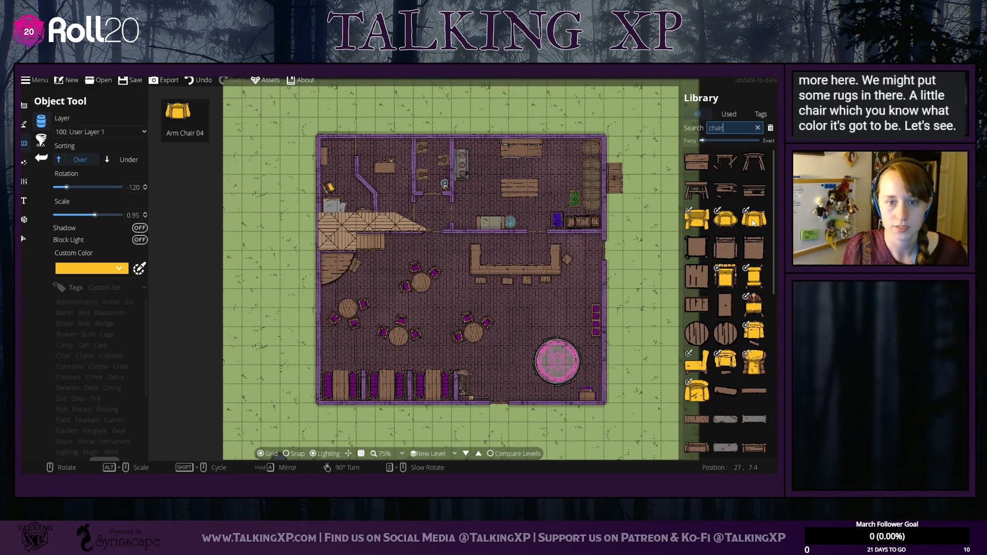
scroll(755, 315, "down", 5)
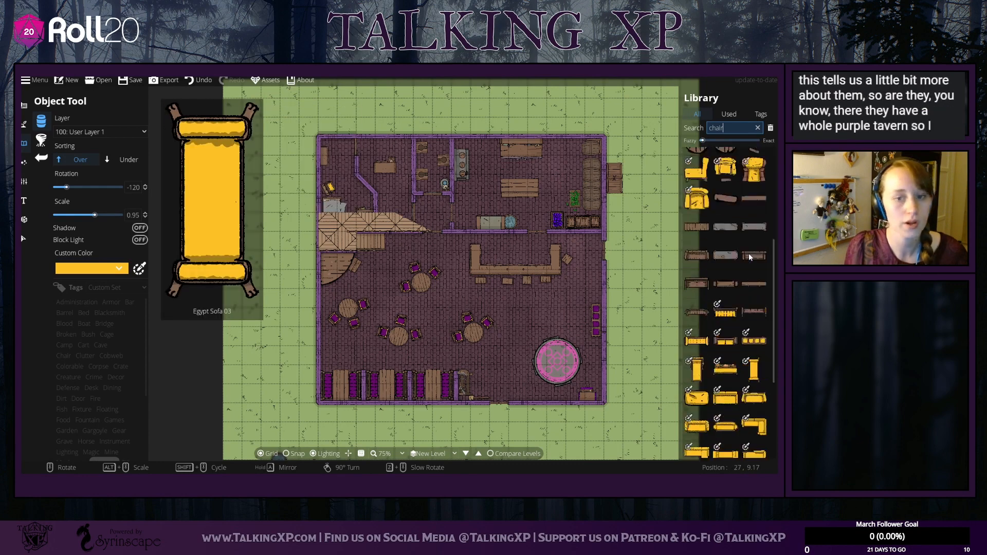
scroll(750, 257, "up", 5)
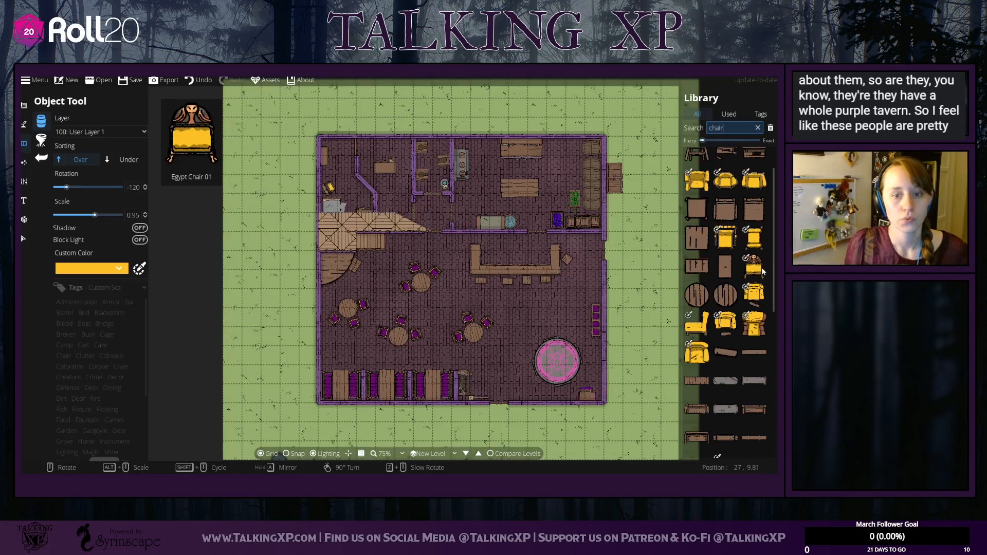
left_click(756, 265)
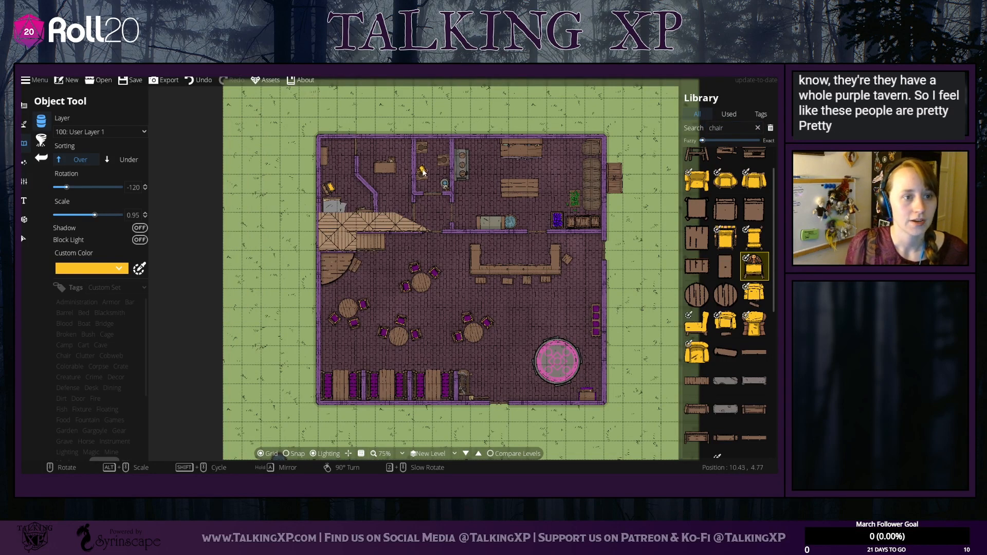
Step: Set the custom color of the Egypt Chair 01 to a deep, rich purple and accept it
left_click(125, 272)
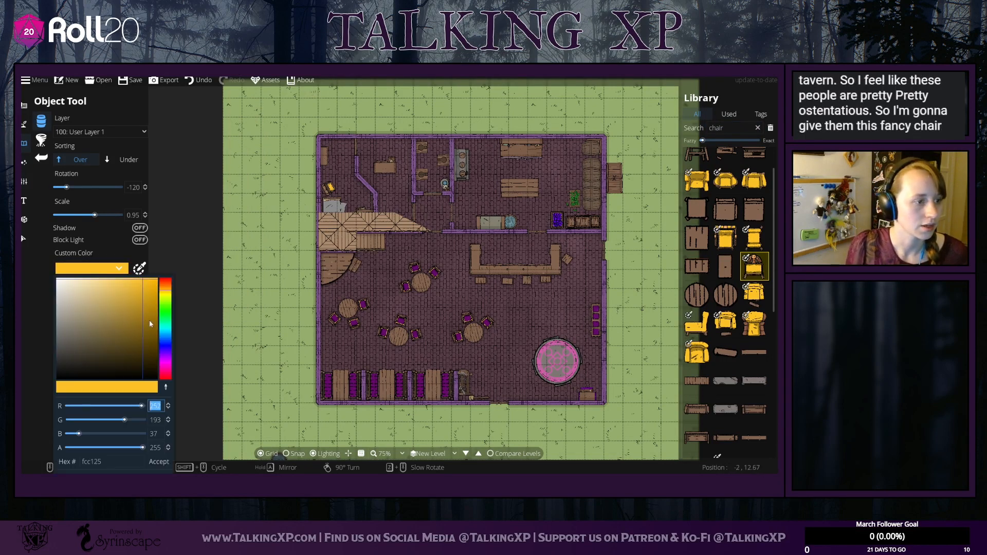
left_click(169, 363)
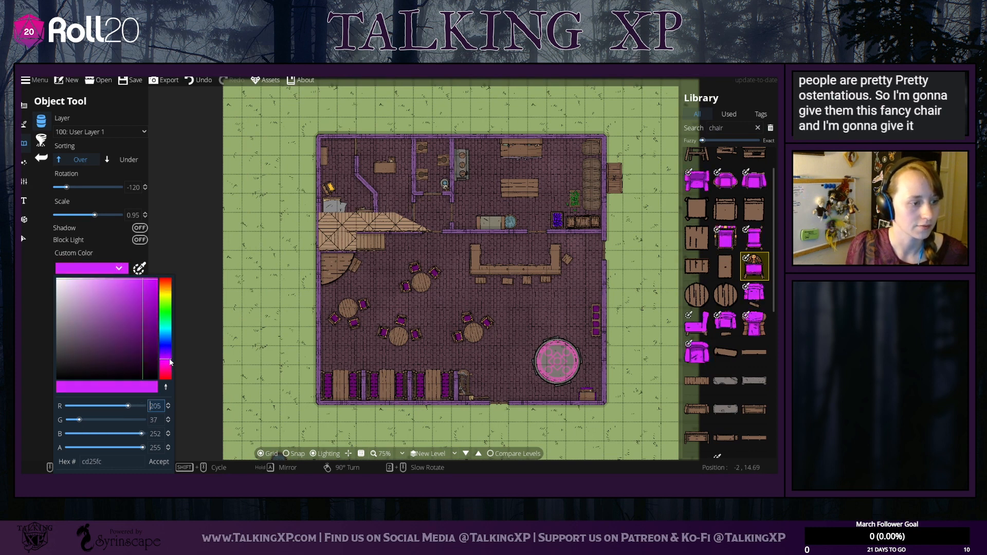
left_click_drag(144, 312, 154, 304)
left_click(159, 462)
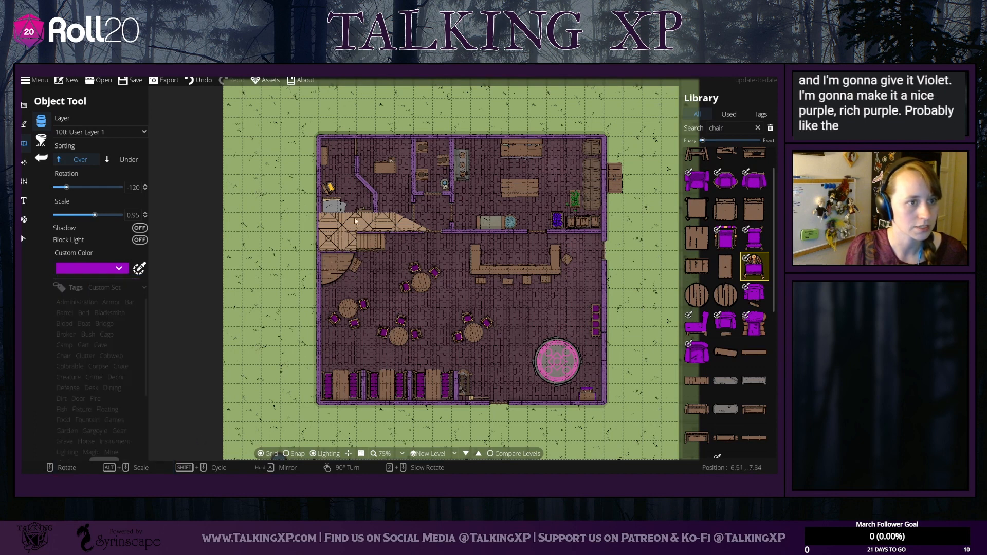
Step: Turn the fancy chair to rotation 0 at scale 1.25, sort it under, and place it tucked behind the office desk
scroll(387, 151, "up", 12)
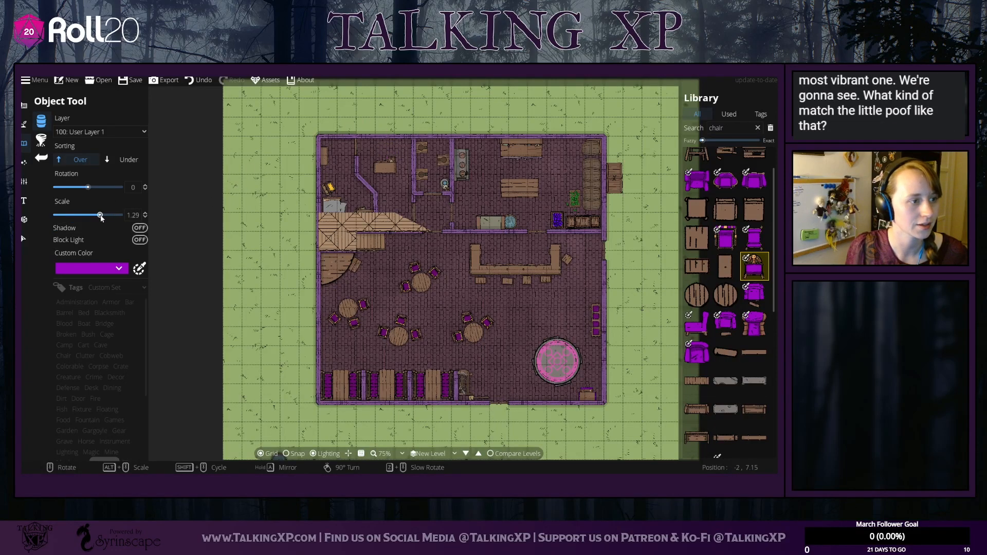
left_click_drag(100, 217, 99, 217)
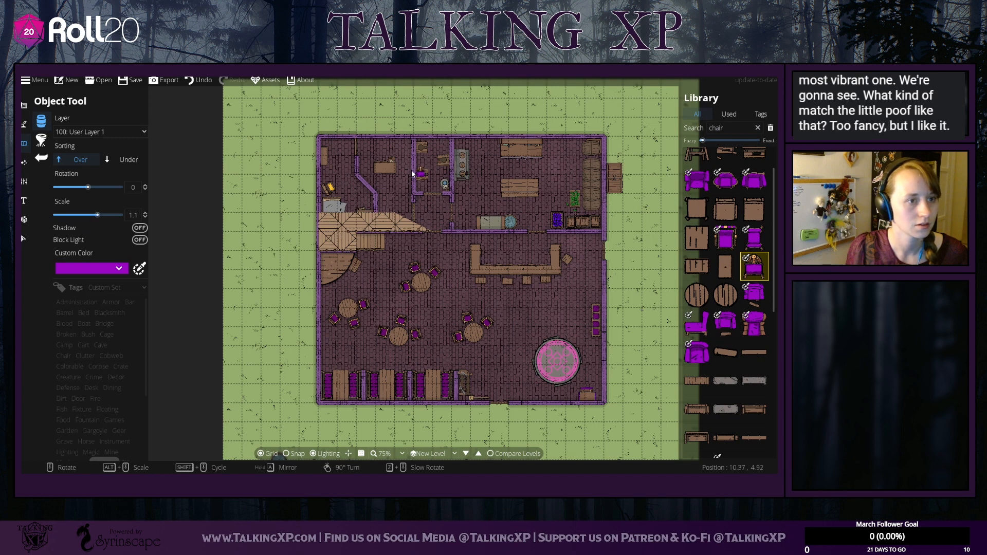
left_click(146, 214)
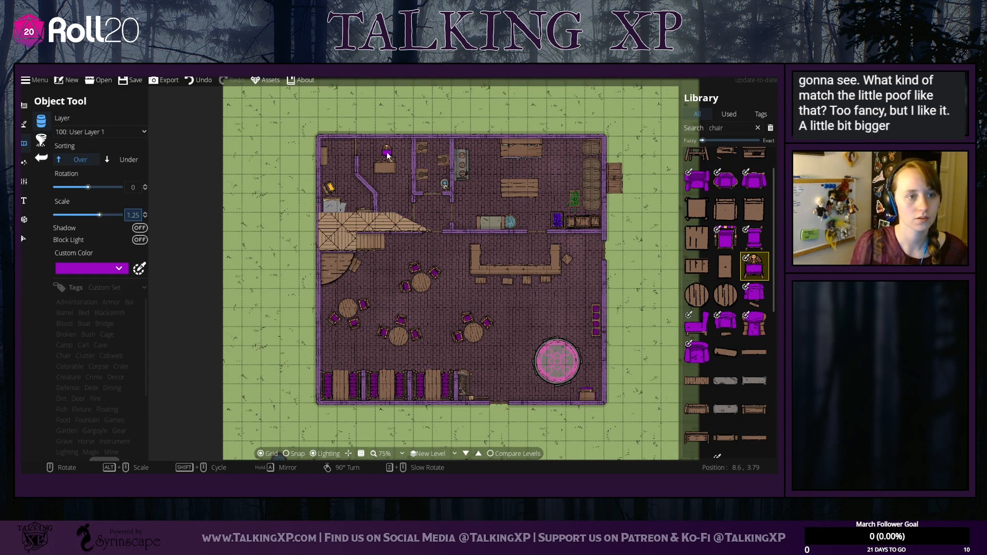
left_click(128, 160)
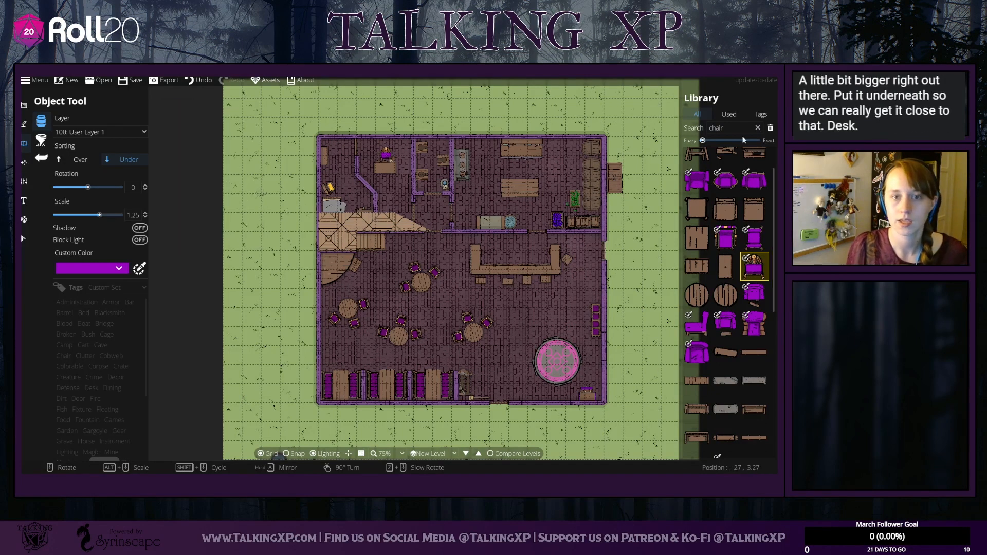
Step: Browse the chair results for a plain visitor's seat and choose the wooden Chair 01
scroll(704, 292, "up", 1)
scroll(711, 286, "down", 4)
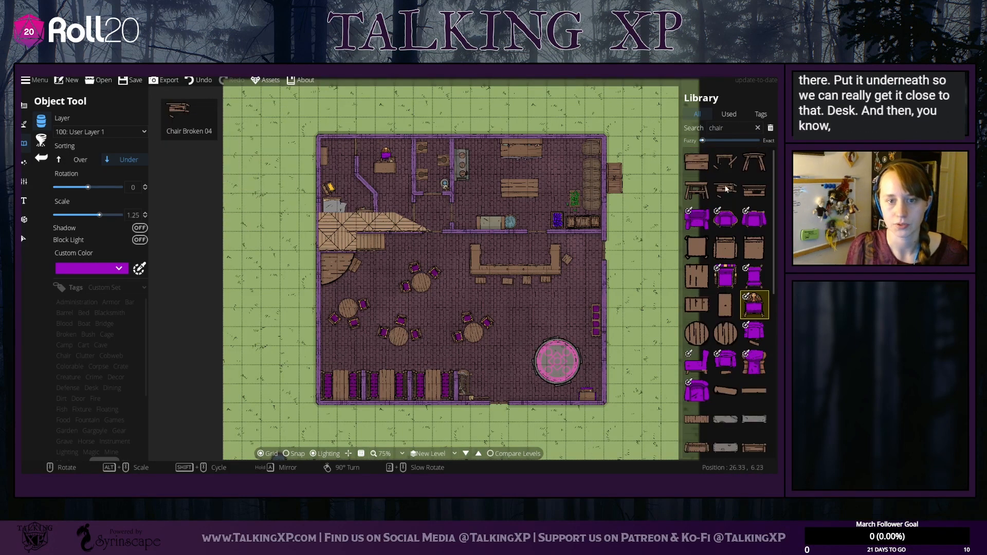
scroll(741, 288, "down", 8)
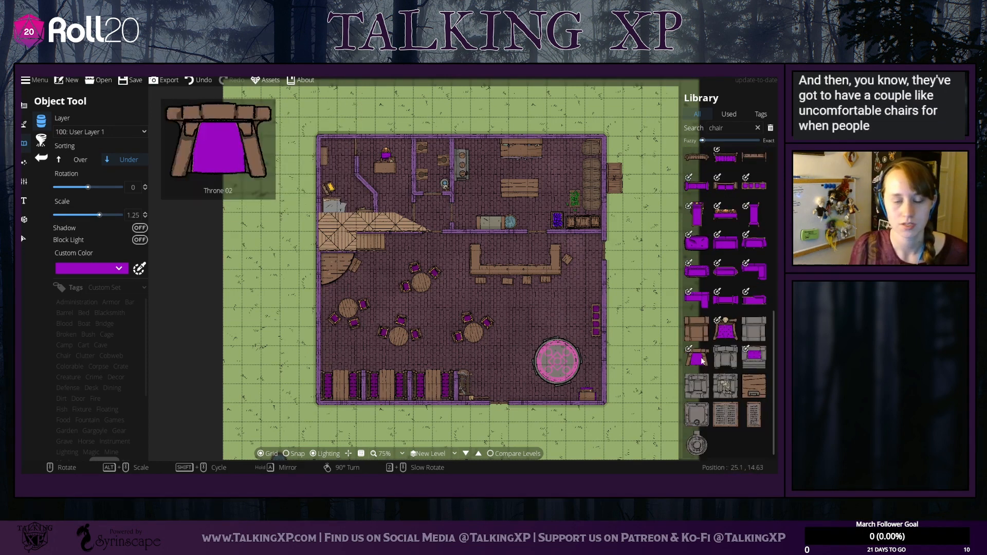
scroll(759, 327, "up", 3)
scroll(758, 325, "up", 7)
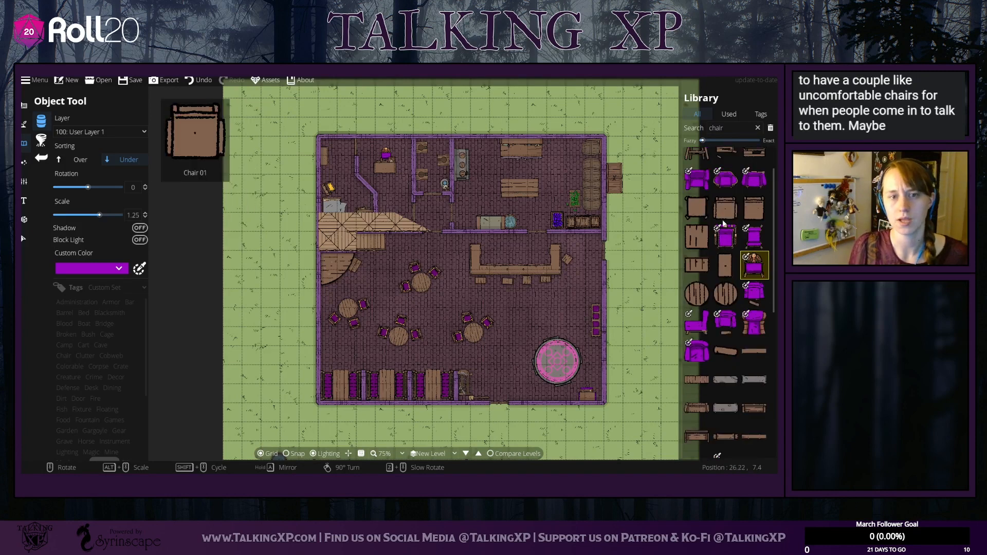
scroll(727, 249, "up", 1)
left_click(727, 251)
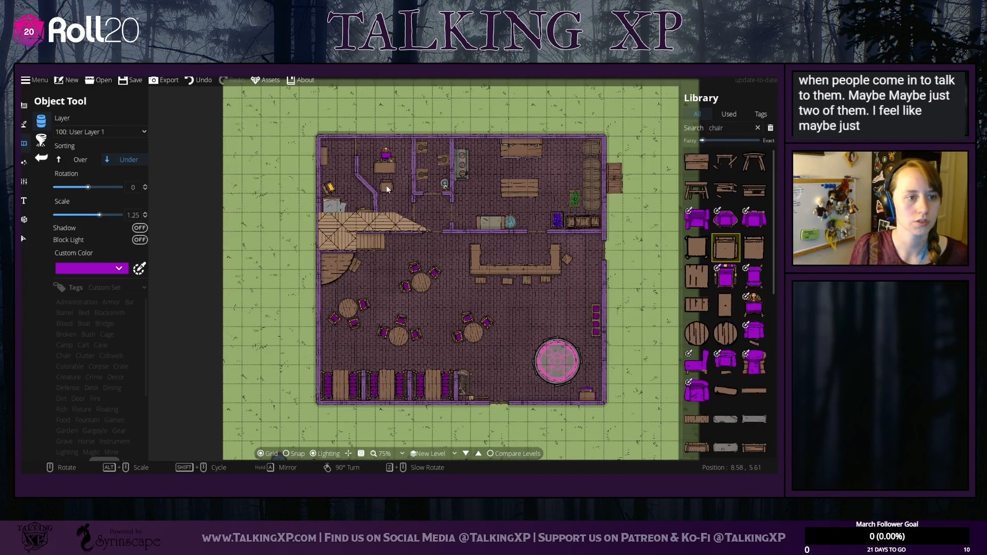
Step: Set the wooden chair's scale to 1 and place it at an angle in front of the office desk
scroll(387, 185, "down", 5)
scroll(387, 186, "down", 3)
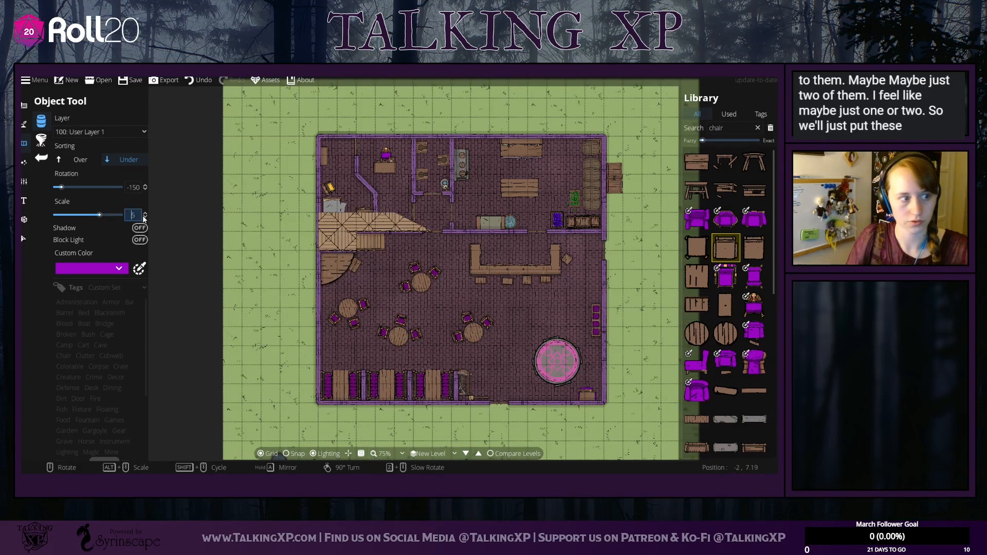
type("1")
key("Return")
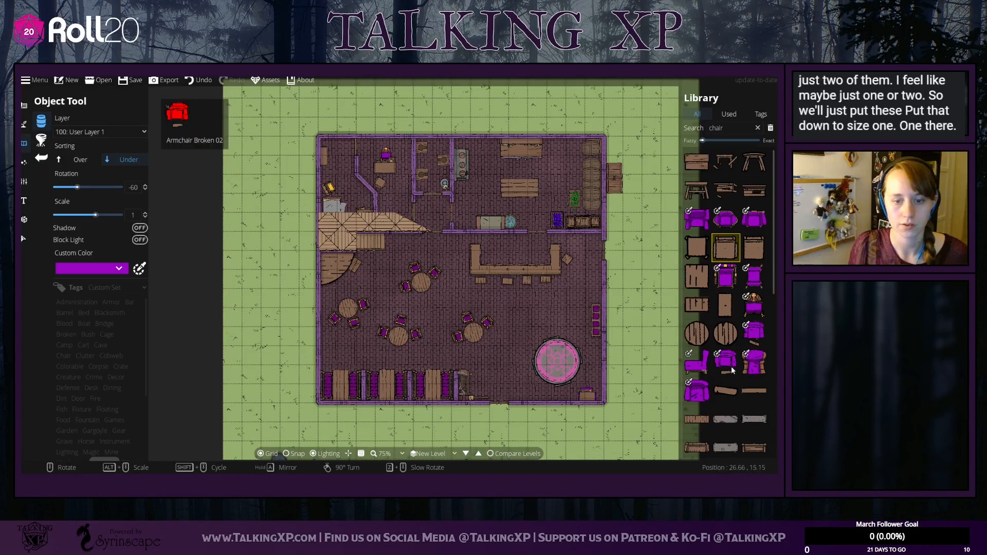
Step: Try out Egypt Sofa 01 against the office's inner wall, rotated to 90 on layer 700: Above Walls
scroll(751, 401, "down", 3)
scroll(750, 401, "down", 3)
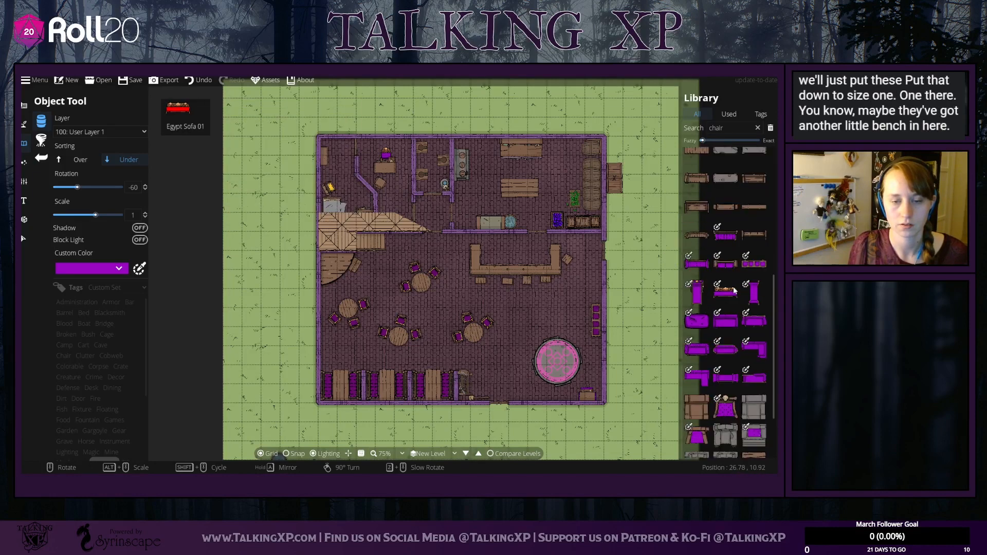
left_click(721, 302)
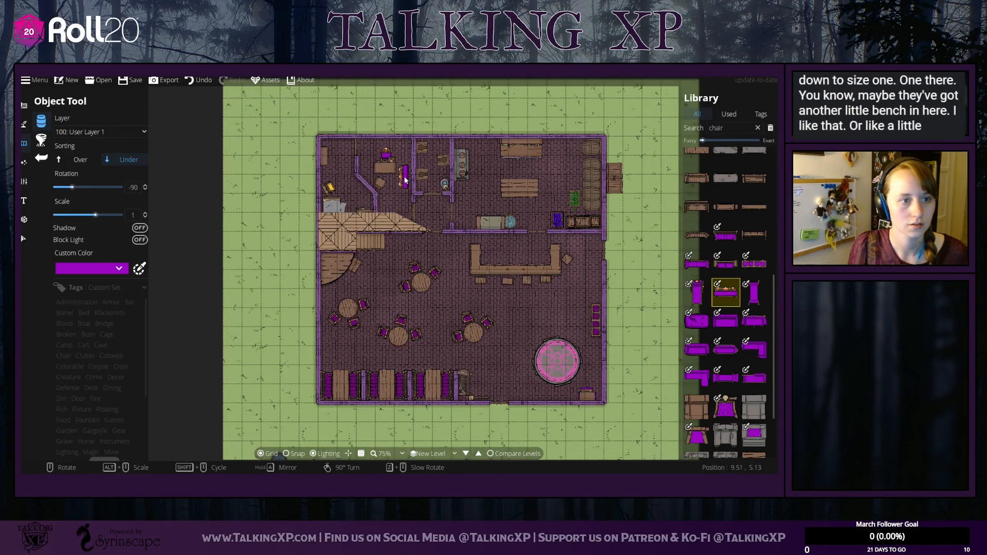
scroll(404, 194, "down", 8)
scroll(404, 193, "down", 6)
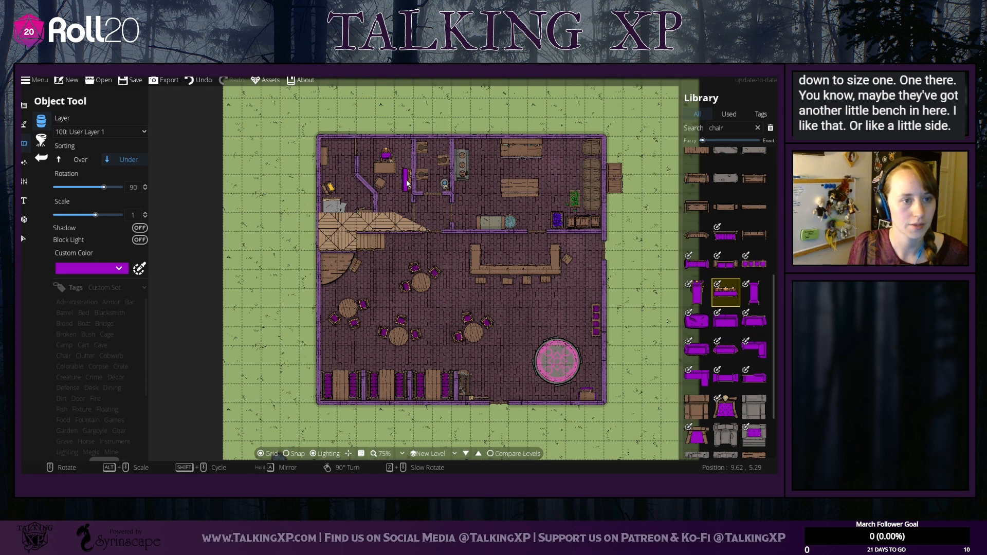
left_click(109, 132)
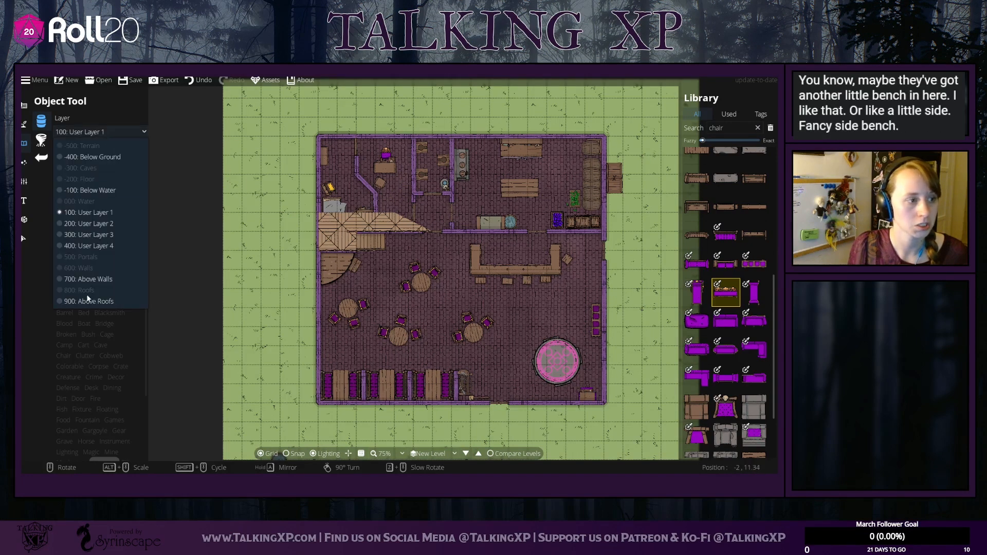
left_click(88, 279)
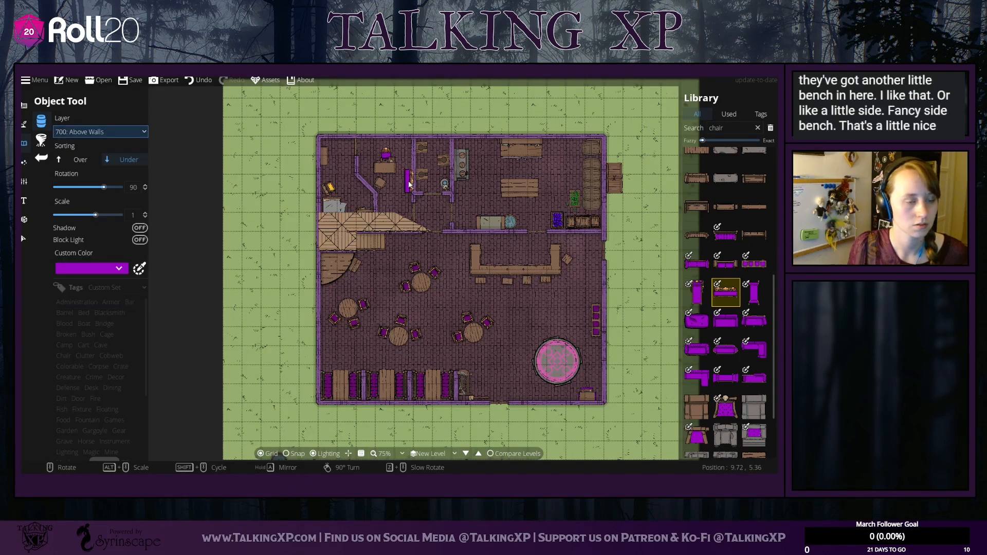
Step: Try two other purple sofas along the same office wall and leave object placement without adding one
left_click(726, 378)
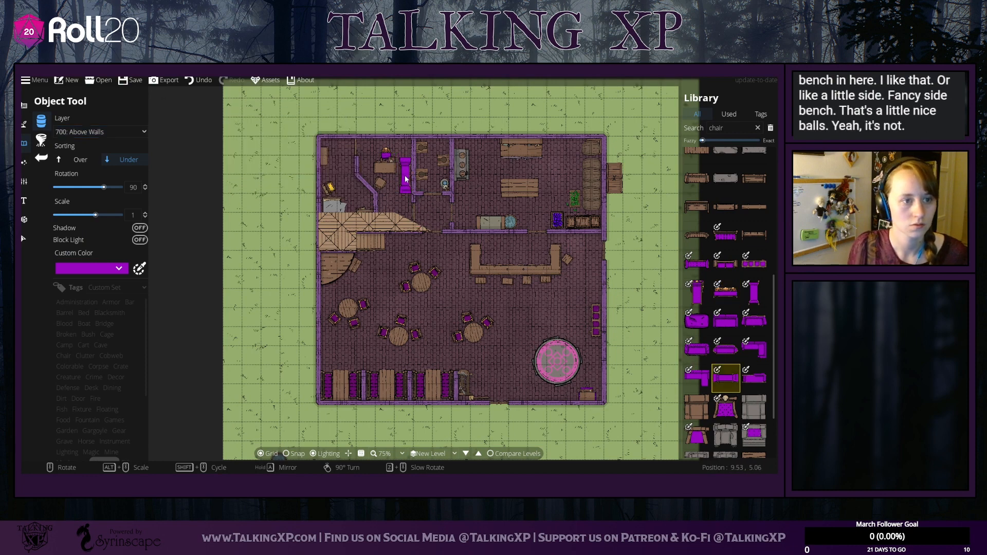
mouse_move(754, 292)
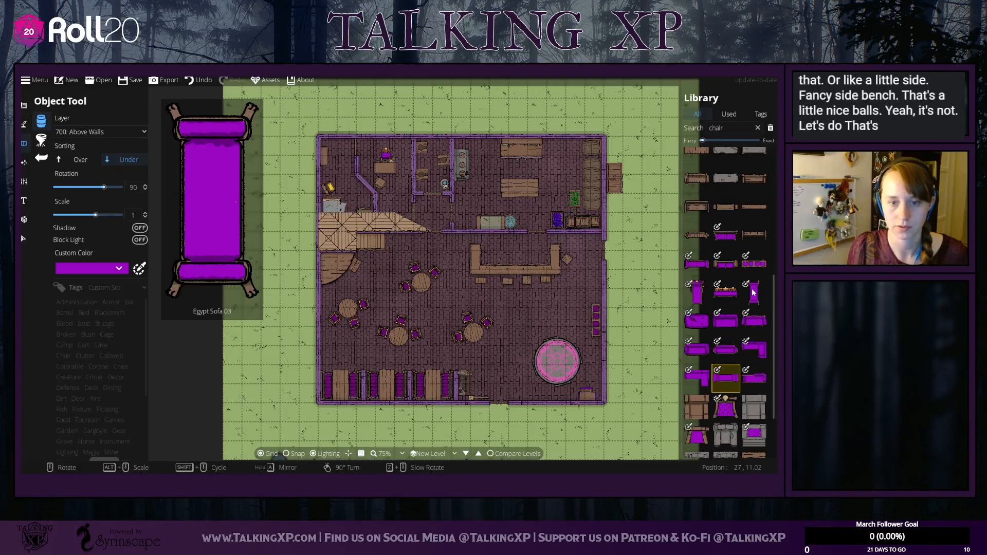
left_click(754, 263)
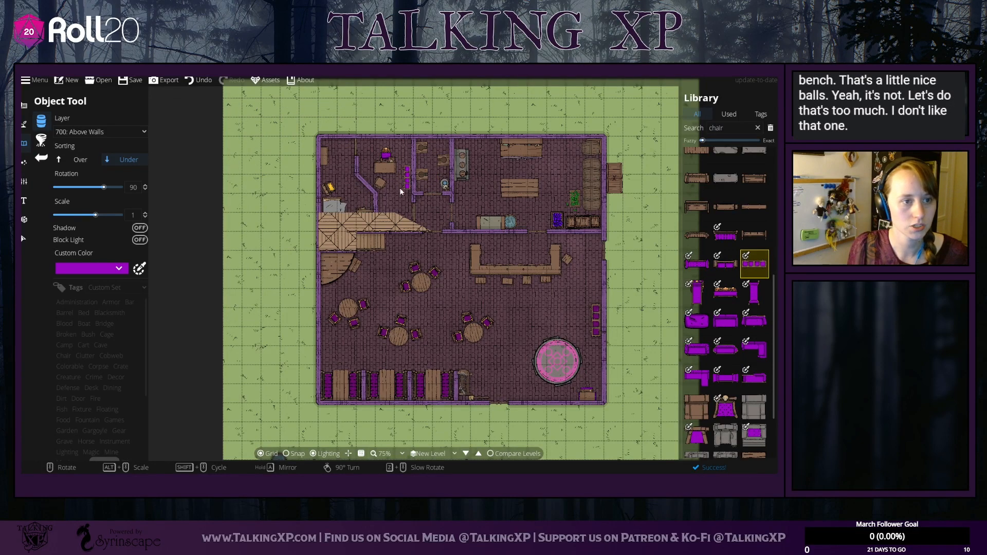
key("Escape")
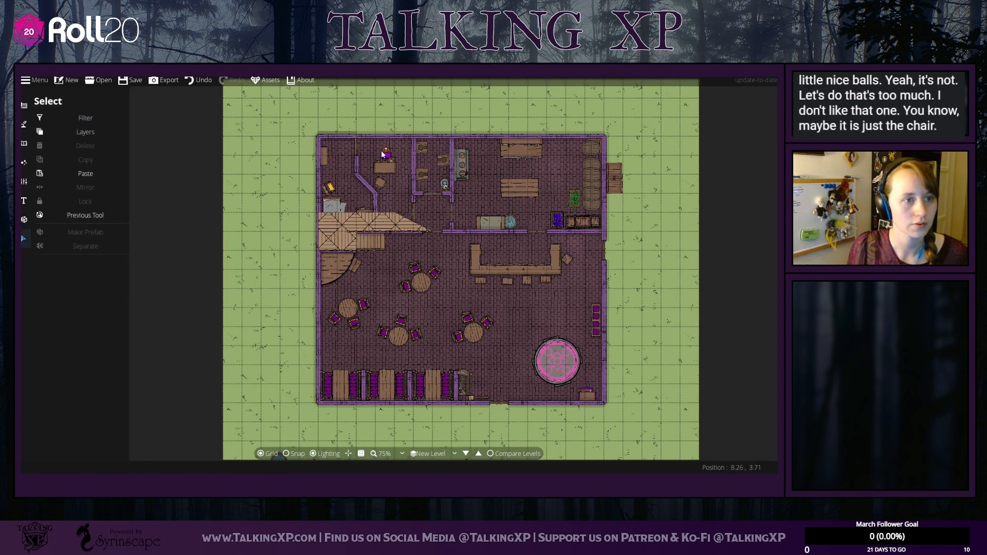
Step: Nudge the purple chair and the desk closer to the outer wall, then adjust the wooden visitor's chair
left_click_drag(384, 154, 381, 163)
right_click(382, 152)
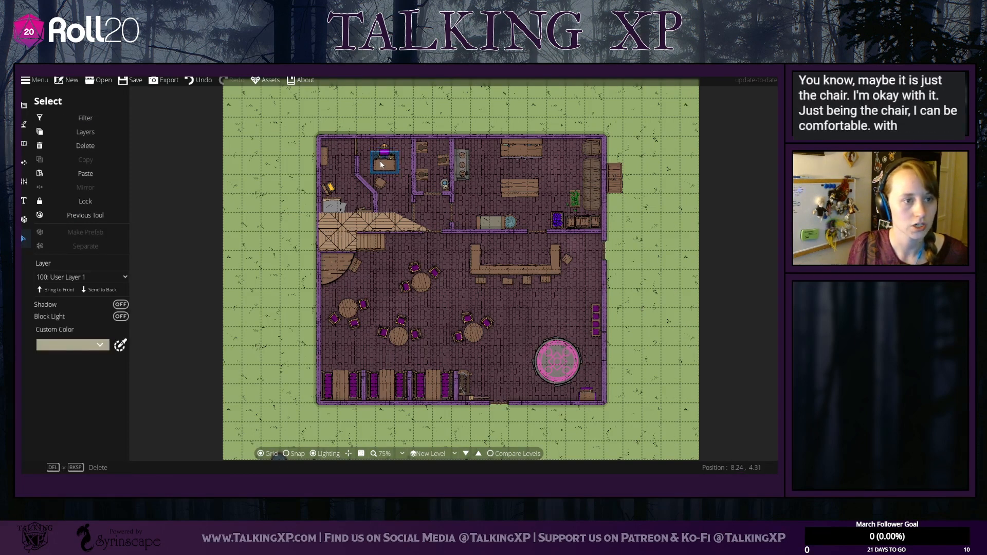
left_click(380, 181)
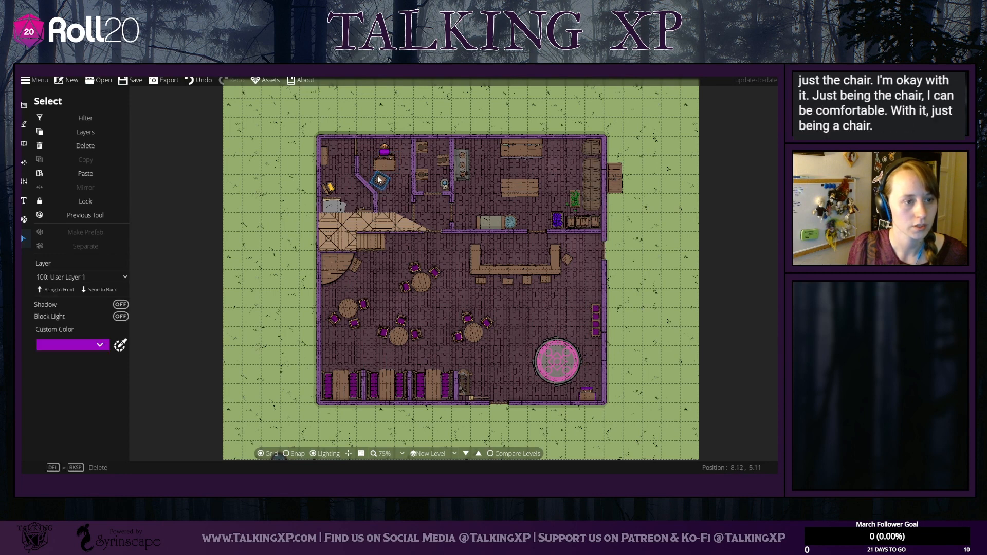
right_click(377, 181)
left_click(95, 135)
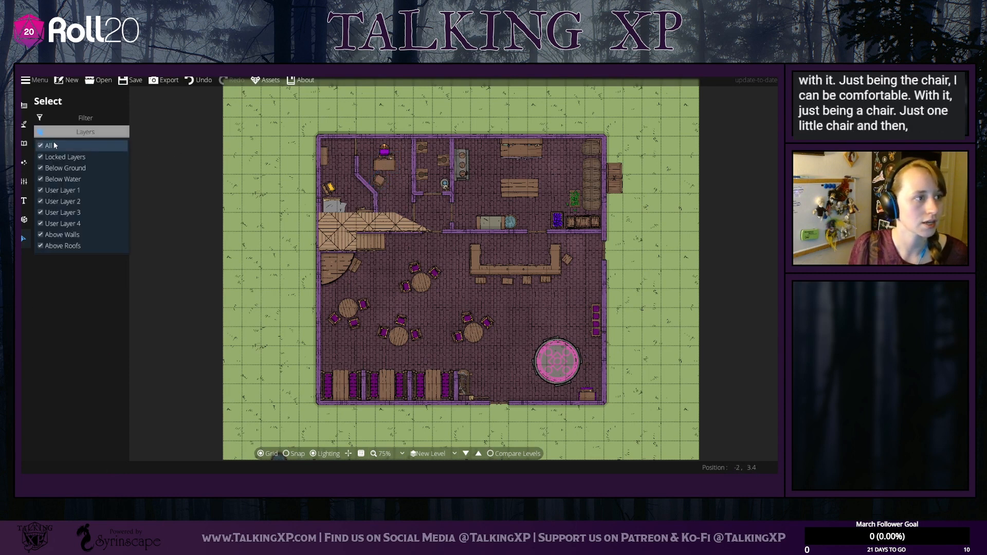
left_click(93, 136)
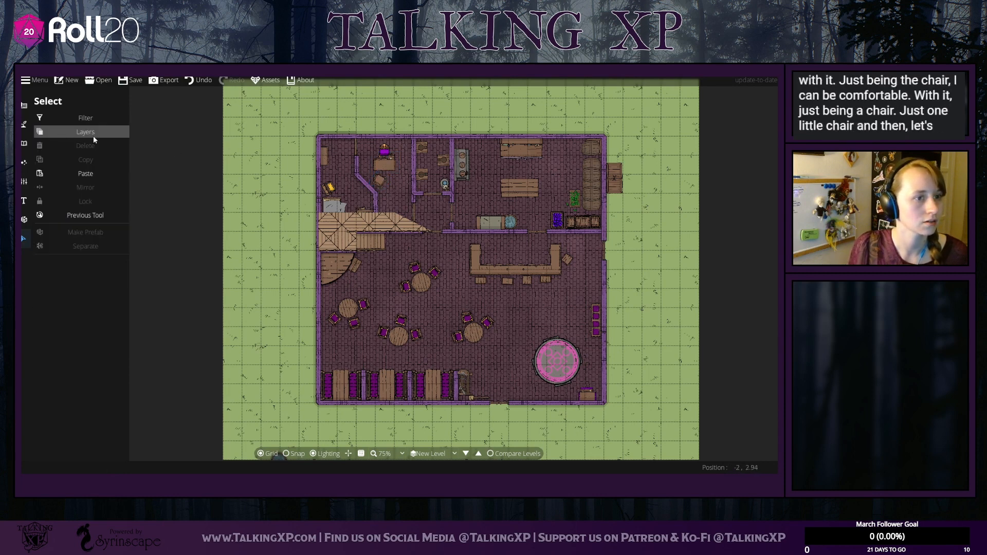
Step: Shift the wooden chair, desk and purple chair slightly away from the outer wall so they line up as a meeting spot
left_click_drag(379, 180, 384, 188)
right_click(384, 189)
left_click(386, 165)
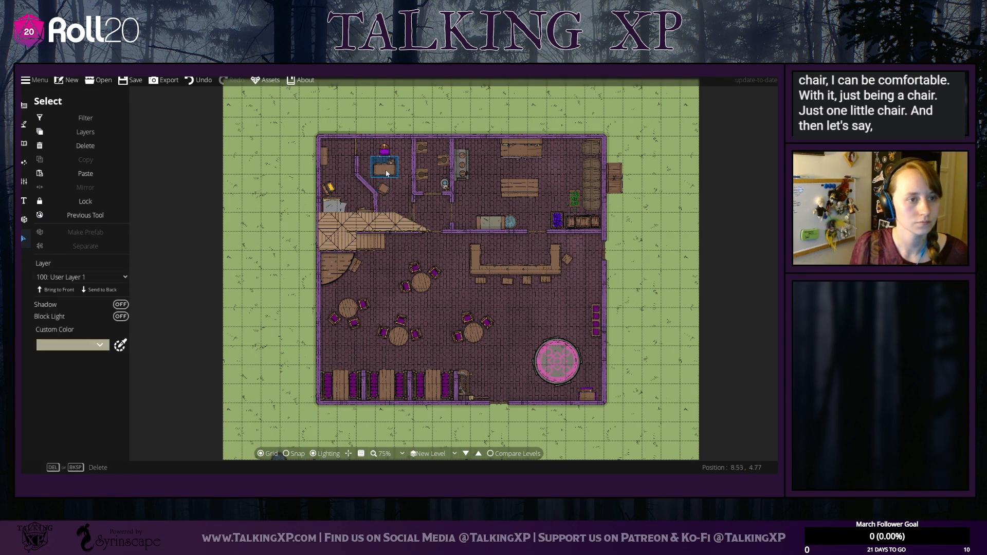
right_click(387, 170)
left_click_drag(384, 150, 386, 157)
right_click(386, 158)
left_click(385, 184)
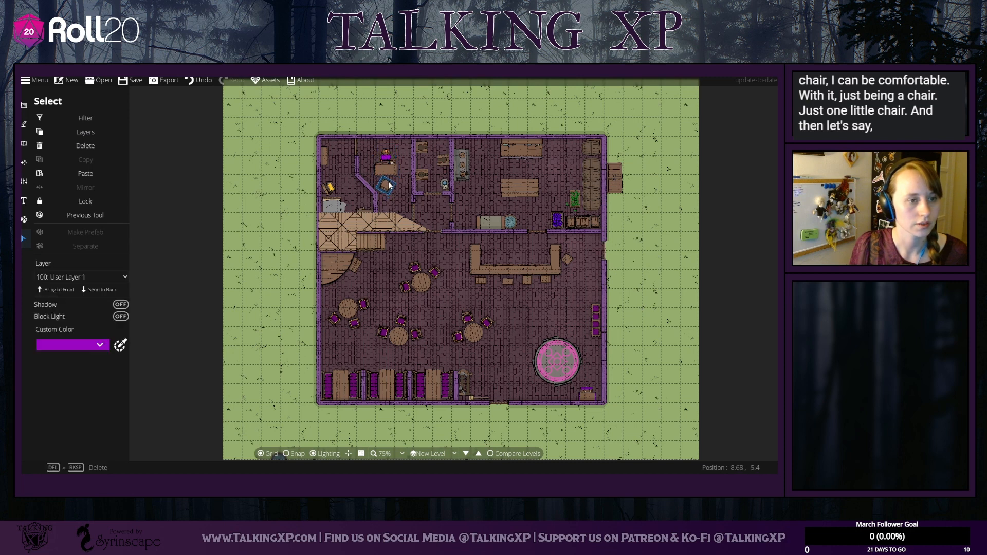
right_click(389, 186)
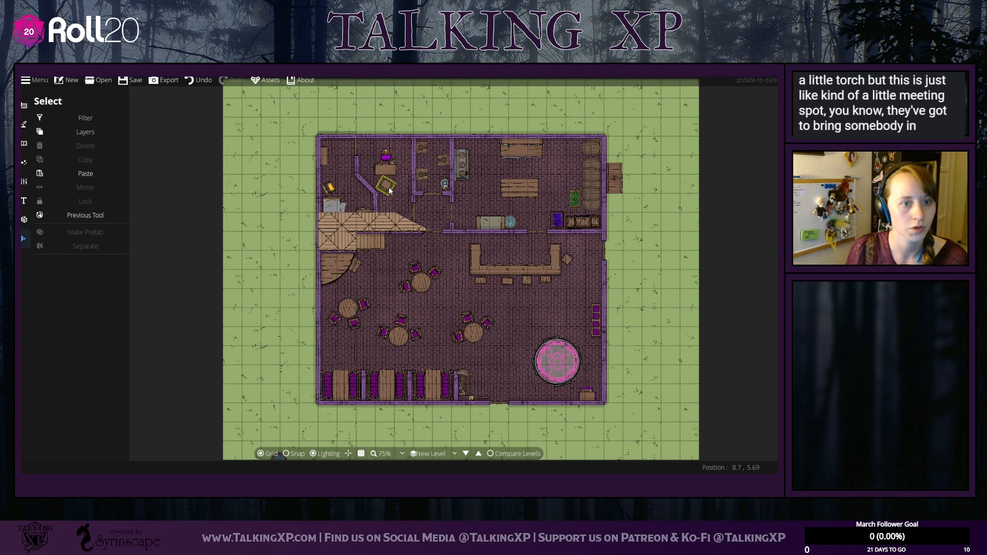
left_click(388, 163)
left_click(392, 150)
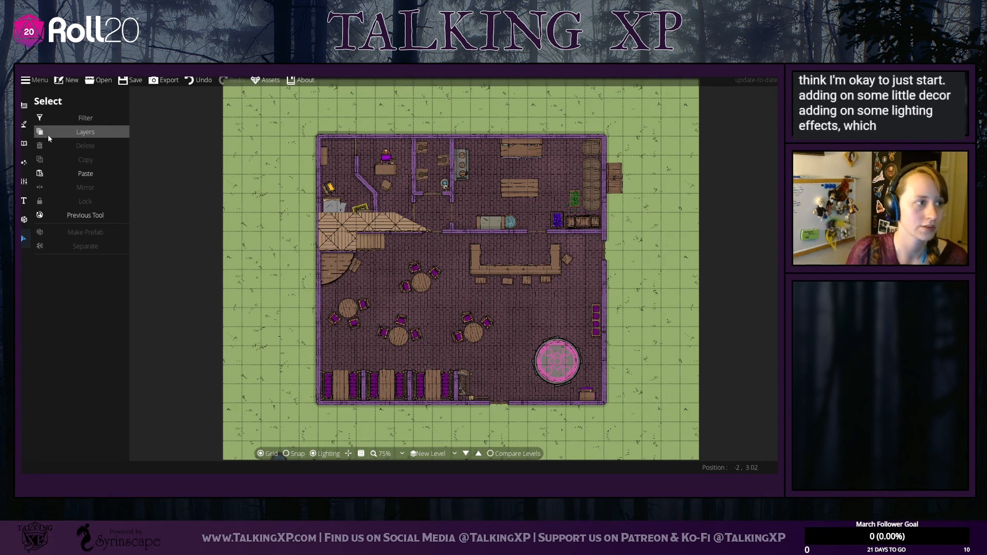
Step: Return to the Object Tool on layer 400: User Layer 4 and search the library for "instrument"
left_click(25, 141)
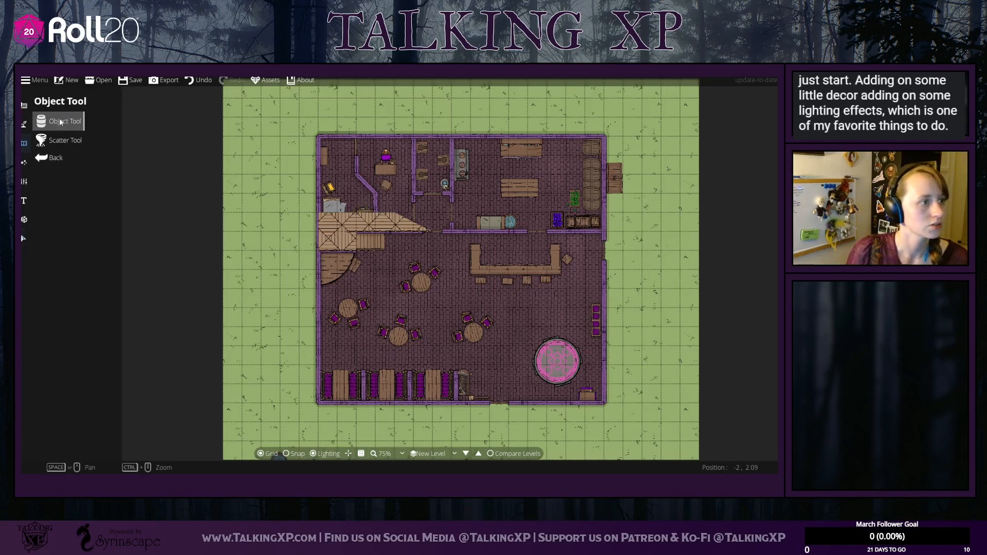
left_click(79, 132)
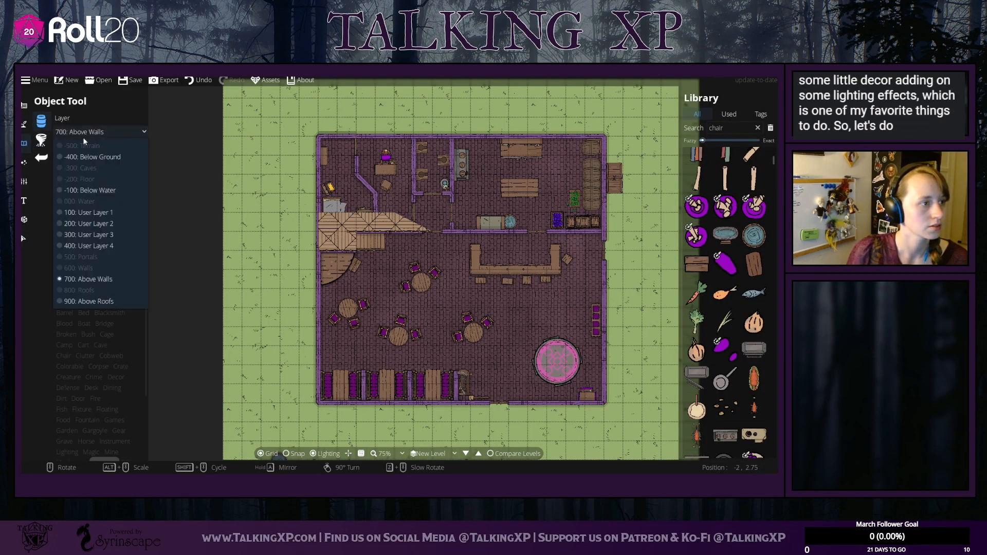
left_click(94, 246)
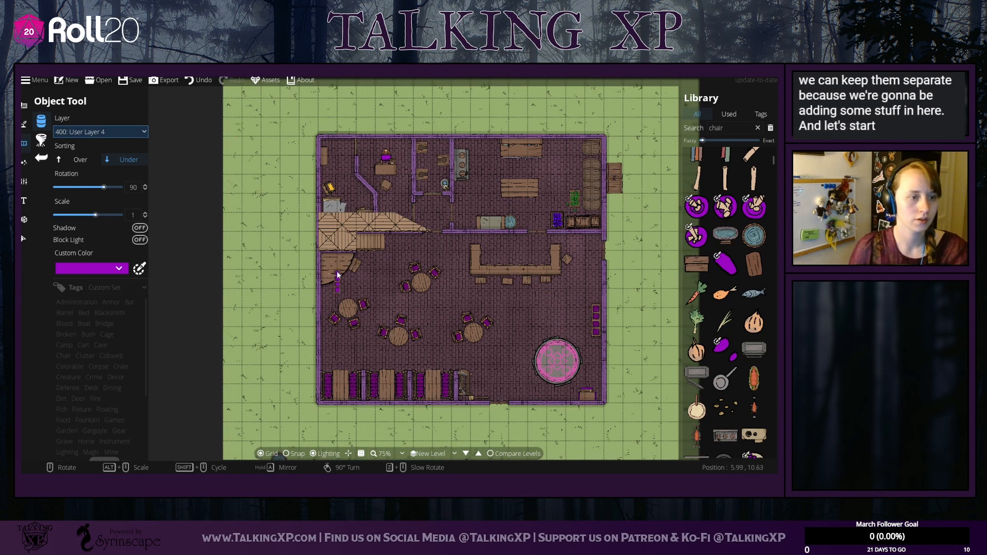
double_click(738, 130)
type("ins")
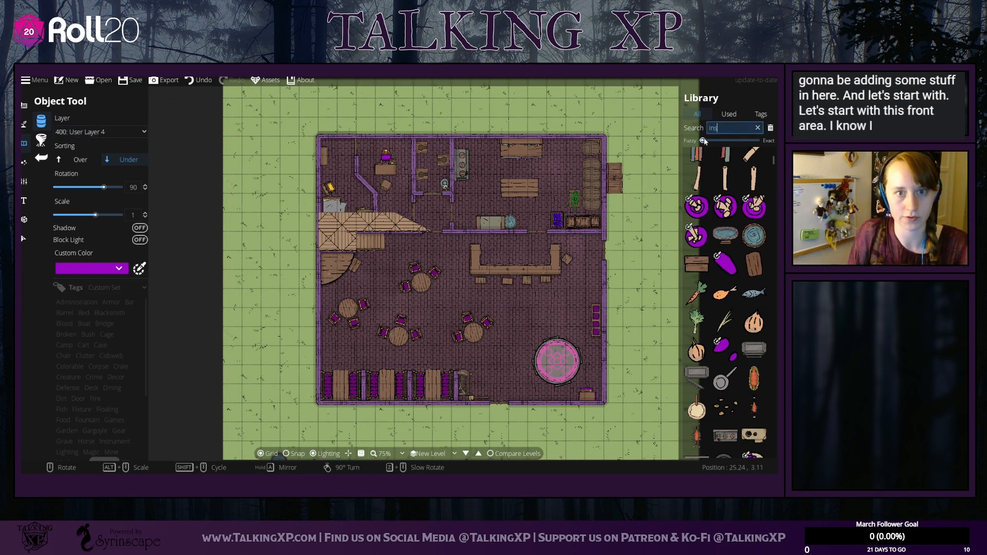
type("trument")
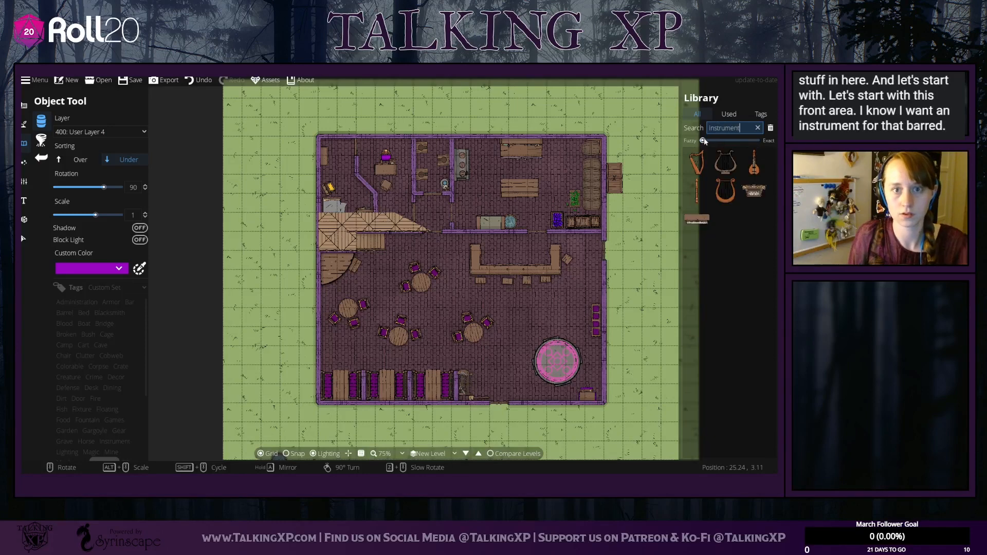
Step: Place the ornate organ, rotated to -90, against the tavern's west wall below the corner stage on layer 900: Above Roofs
left_click(755, 190)
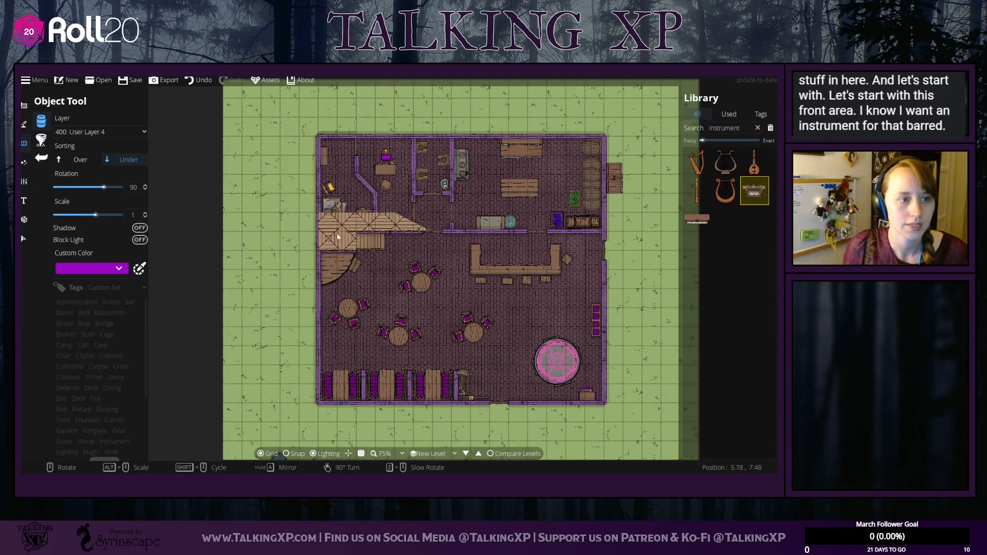
scroll(327, 277, "down", 13)
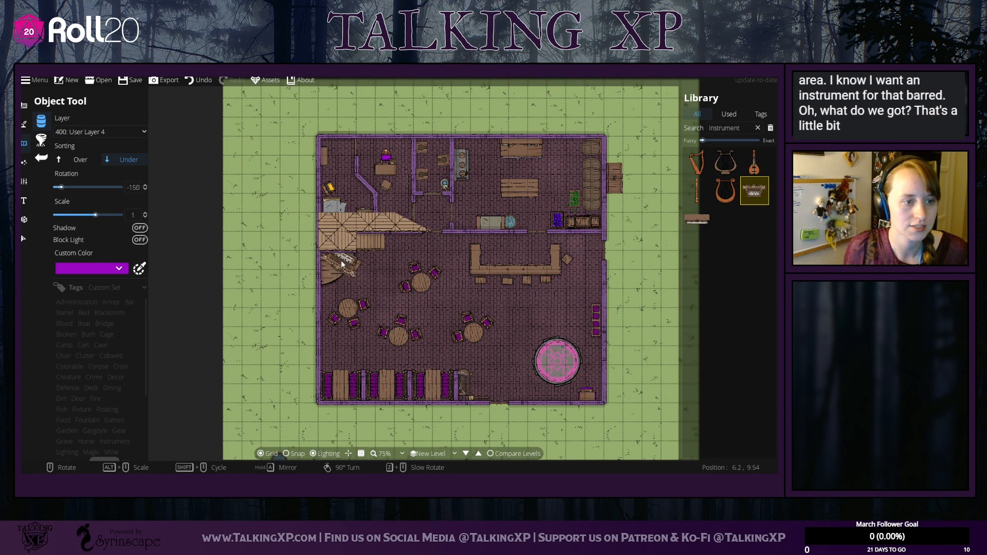
scroll(331, 272, "up", 1)
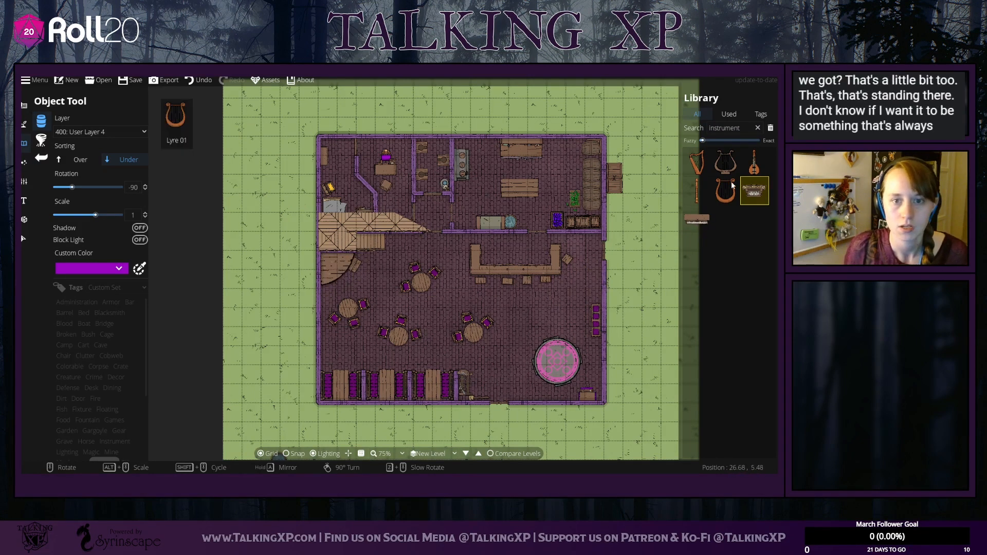
left_click(698, 219)
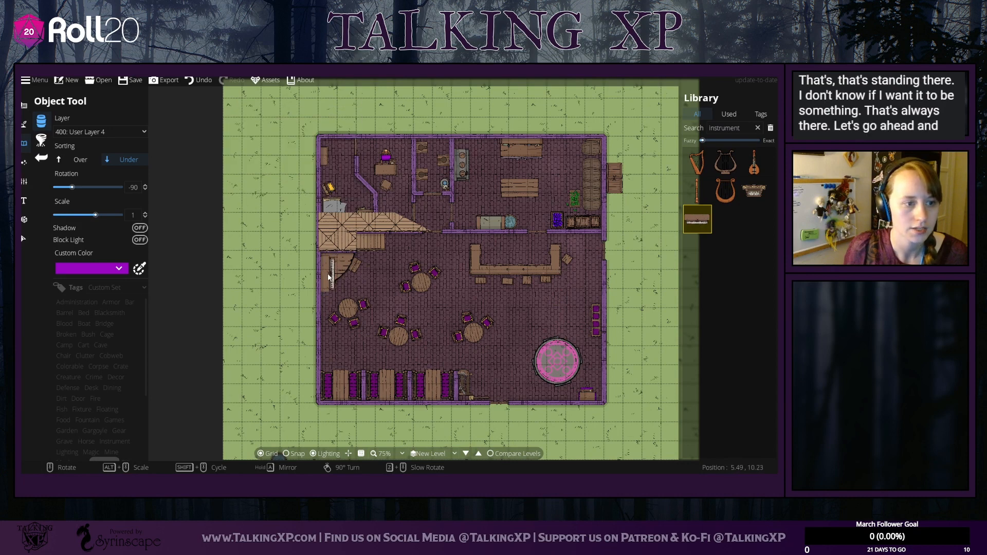
left_click(754, 190)
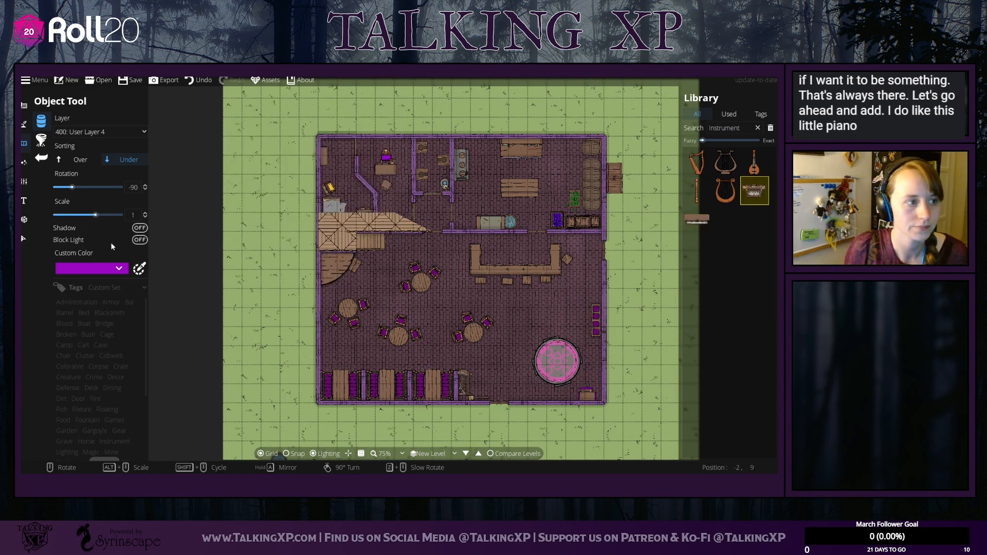
left_click(100, 132)
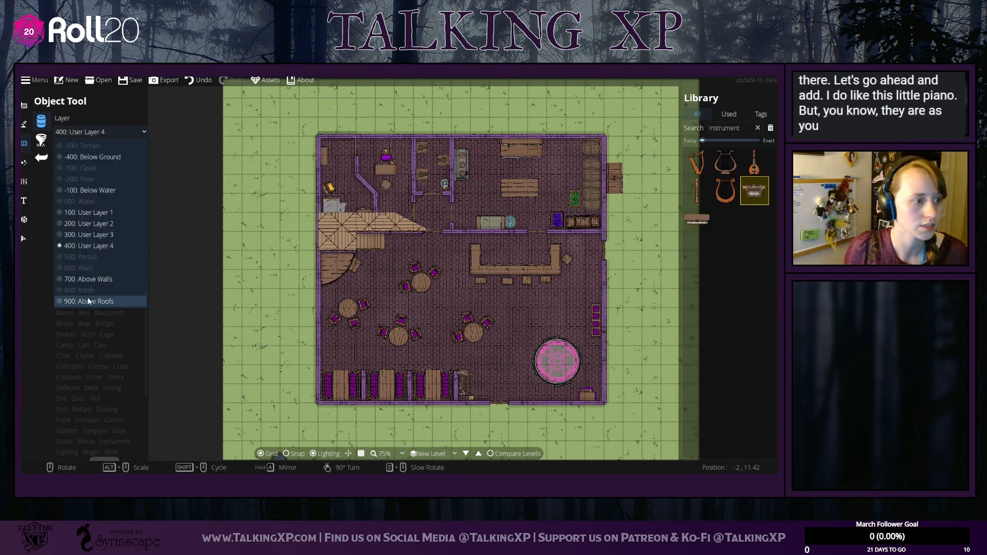
left_click(107, 303)
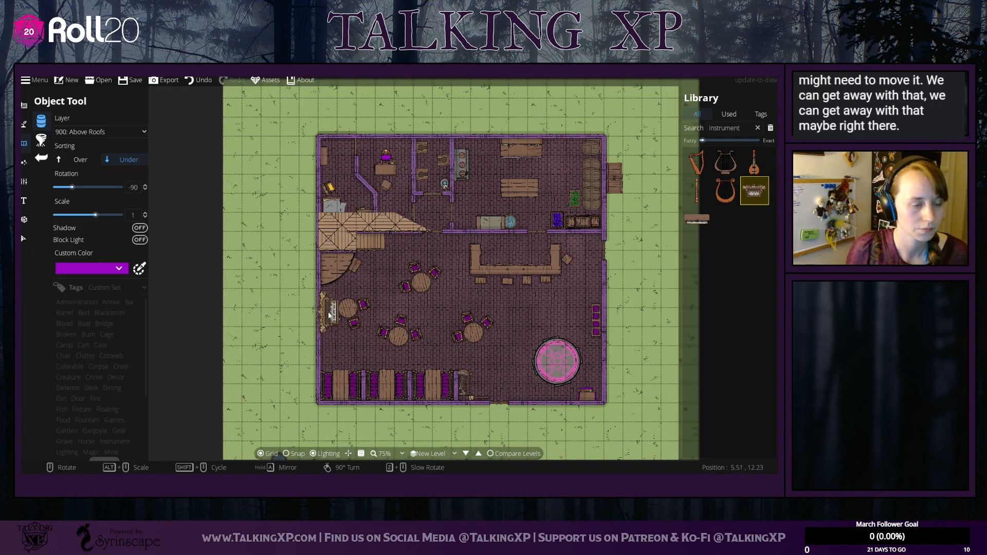
left_click(330, 317)
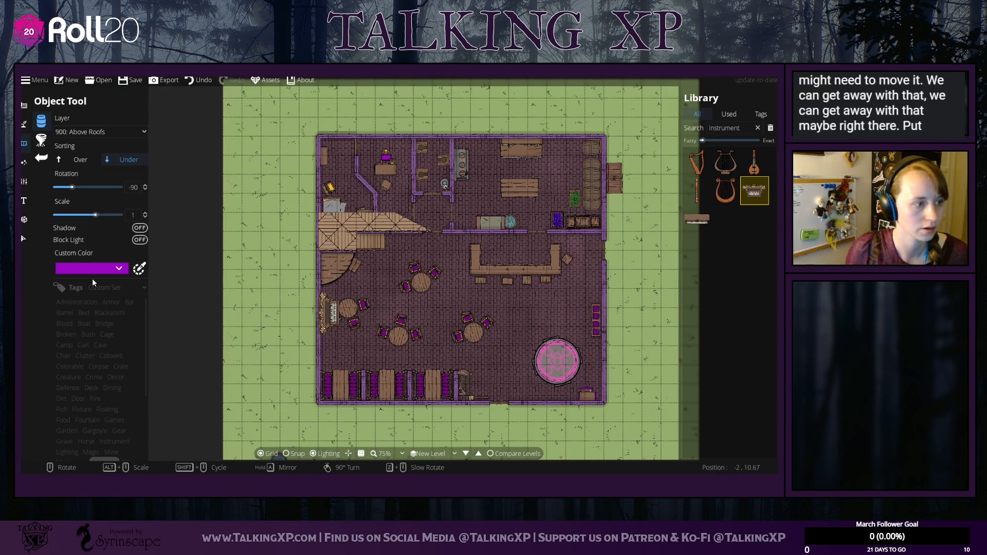
Step: Try moving the round table away from the organ, then undo the moves
left_click(24, 239)
mouse_move(347, 308)
left_mouse_down()
mouse_move(368, 296)
mouse_move(378, 316)
mouse_move(378, 297)
mouse_move(362, 307)
left_mouse_up()
left_click(340, 259)
left_click(198, 81)
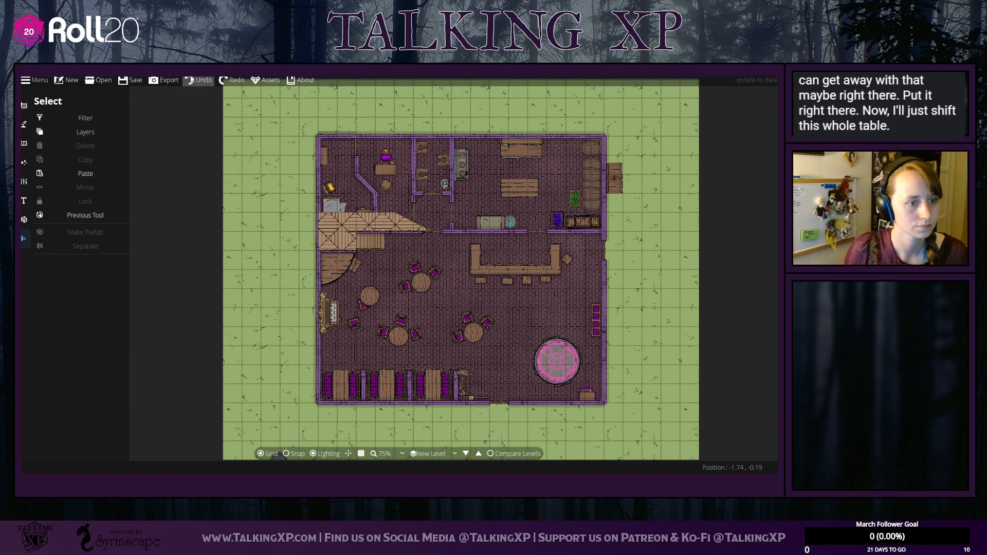
left_click(198, 80)
Step: Clear the seating by the organ: move the round table near the bar, the organ aside, and the three purple chairs onto the grass
left_click_drag(349, 308, 509, 304)
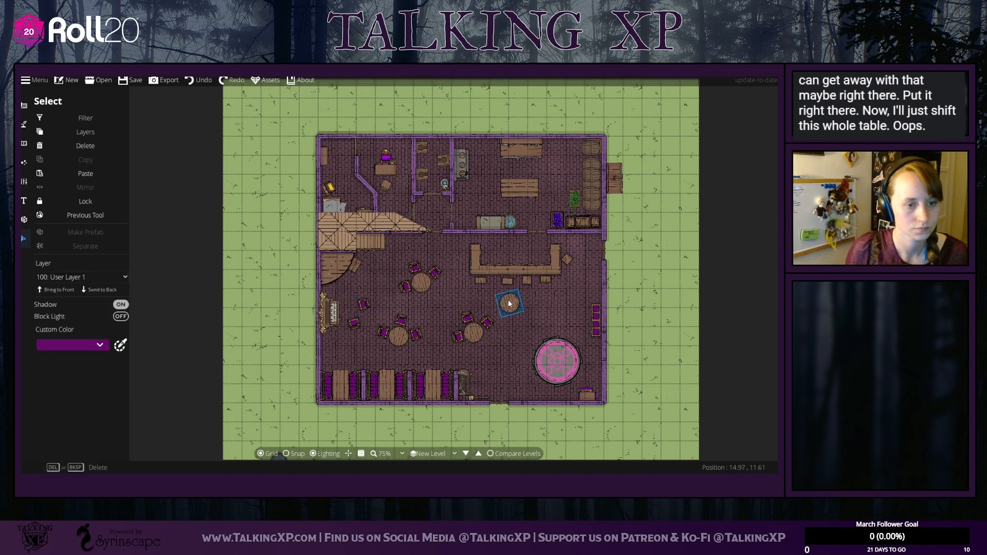
left_click(302, 319)
left_click(322, 318)
left_click_drag(321, 319, 275, 319)
left_click(334, 319)
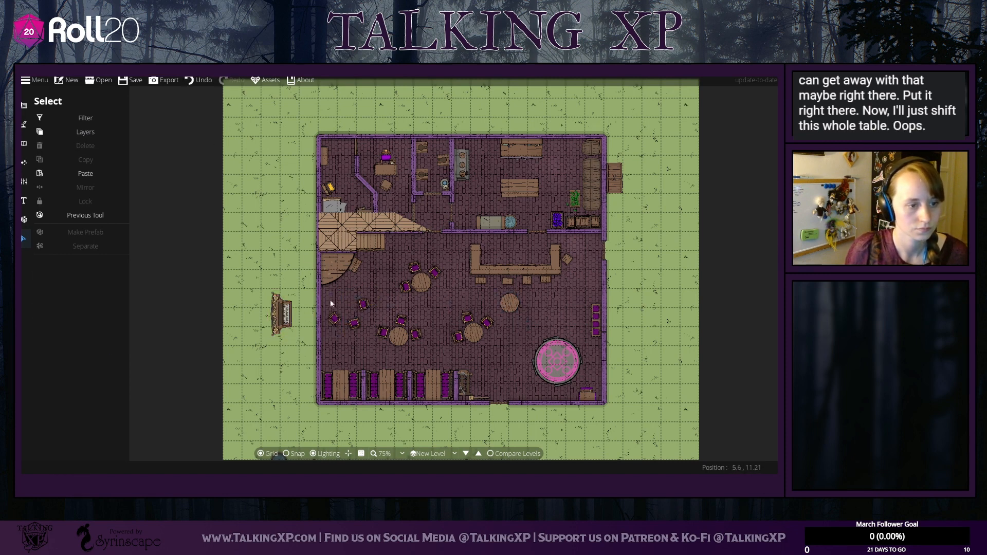
left_click_drag(327, 294, 272, 253)
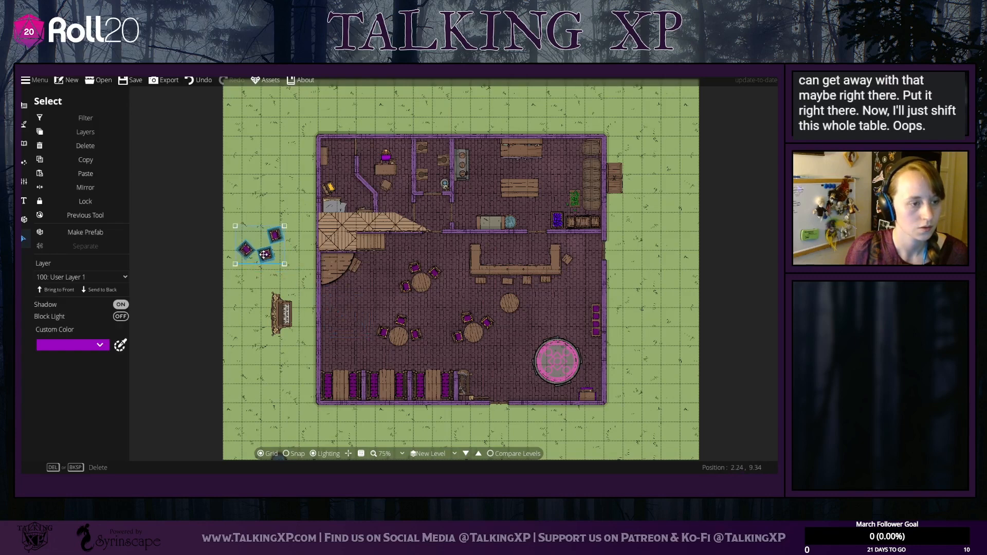
Step: Move the organ from the grass back against the tavern's west wall
left_click(285, 313)
left_click_drag(284, 313, 333, 318)
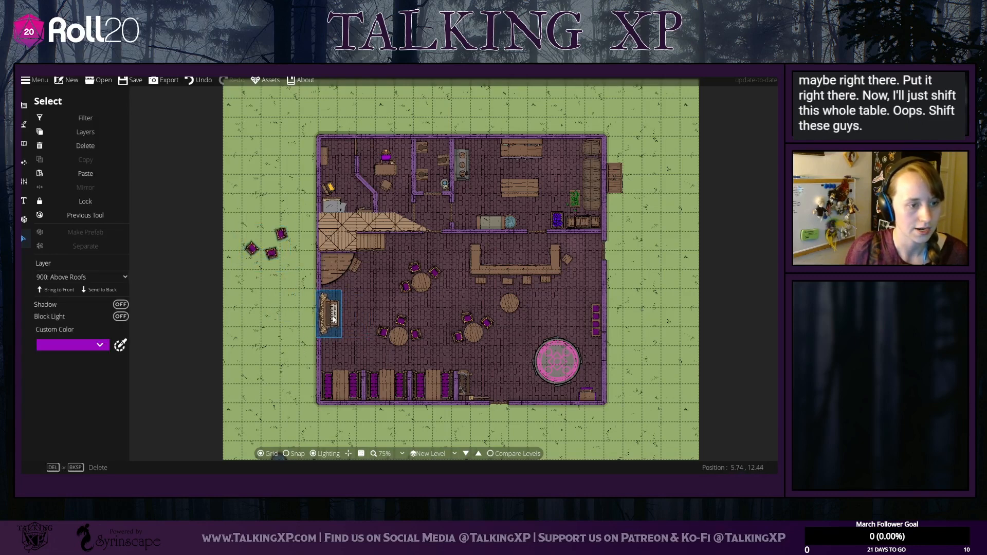
left_click(430, 291)
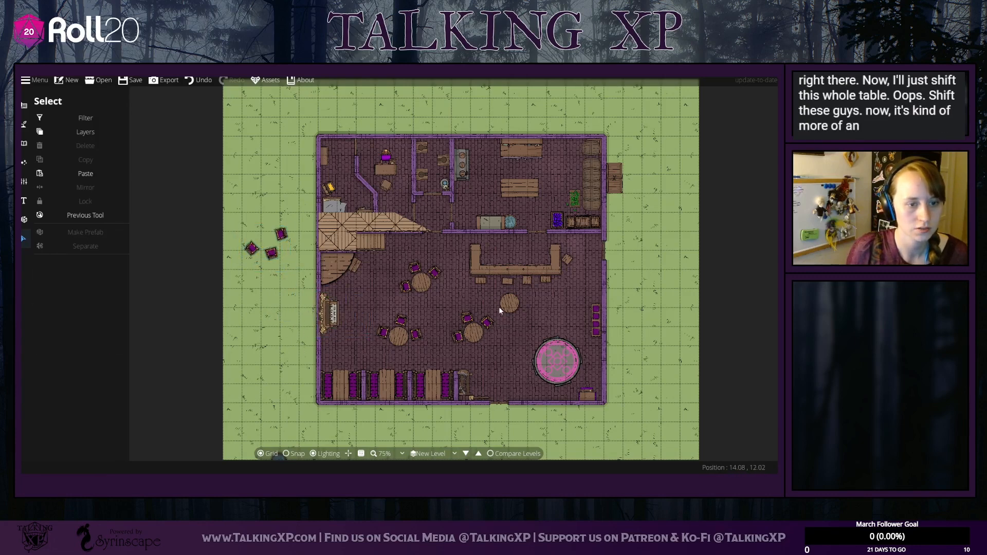
Step: Shift the two lower table-and-chair groups farther east and set the bare round table in the space facing the organ
left_click_drag(374, 307, 415, 342)
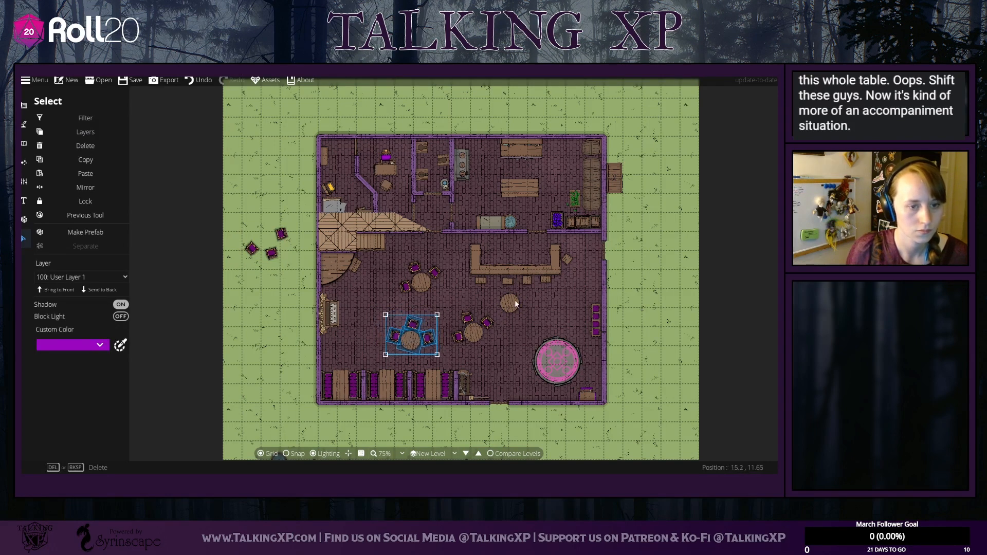
left_click_drag(516, 304, 380, 318)
left_click(487, 302)
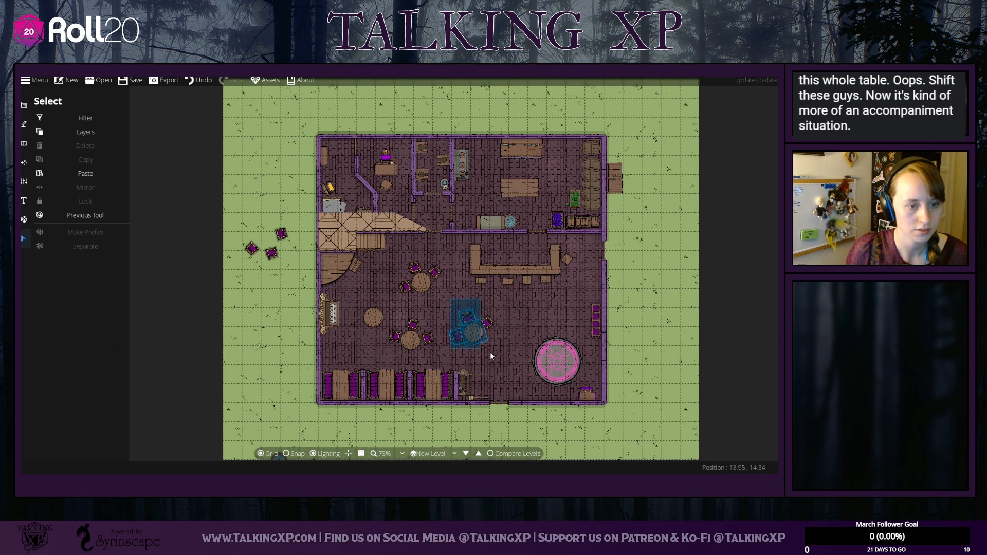
left_click_drag(467, 336, 494, 334)
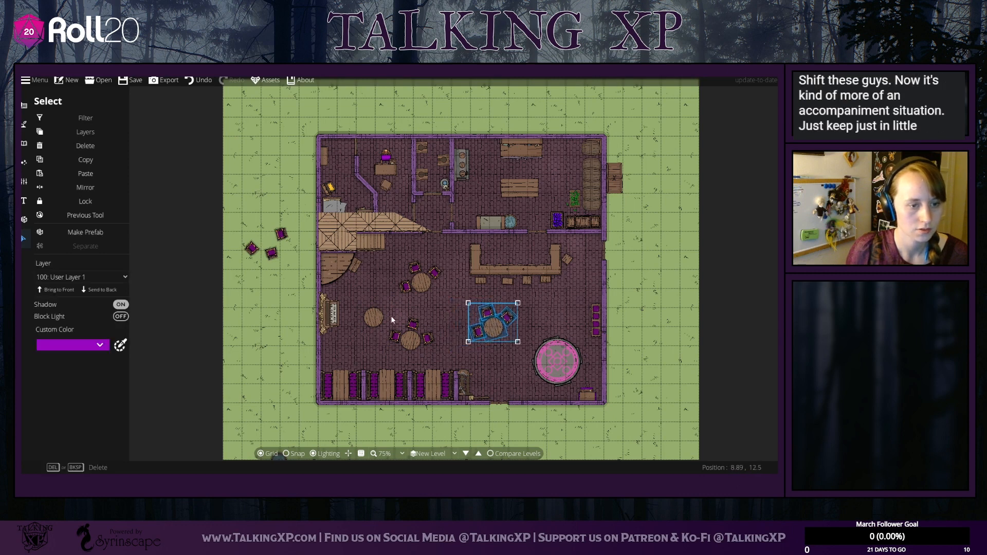
left_click_drag(418, 321, 434, 322)
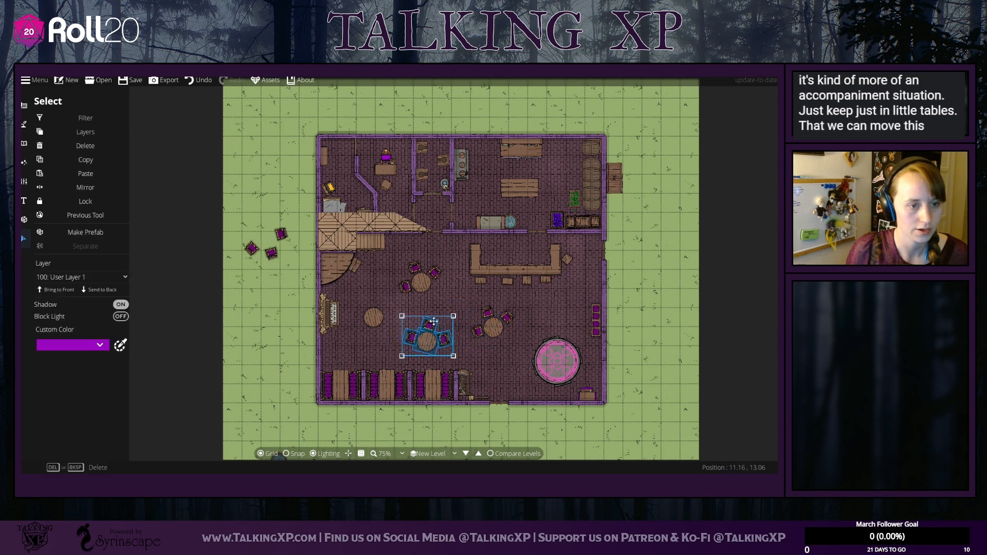
left_click(360, 306)
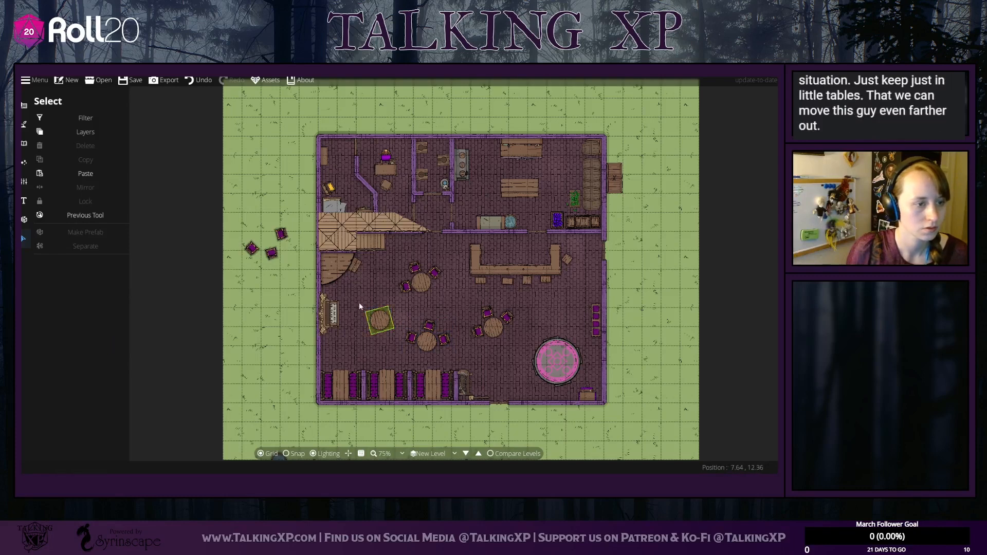
Step: Undo the accidental chair change and move one purple chair from the grass to the round table facing the organ
mouse_move(273, 257)
left_mouse_down()
mouse_move(305, 283)
mouse_move(273, 256)
left_mouse_up()
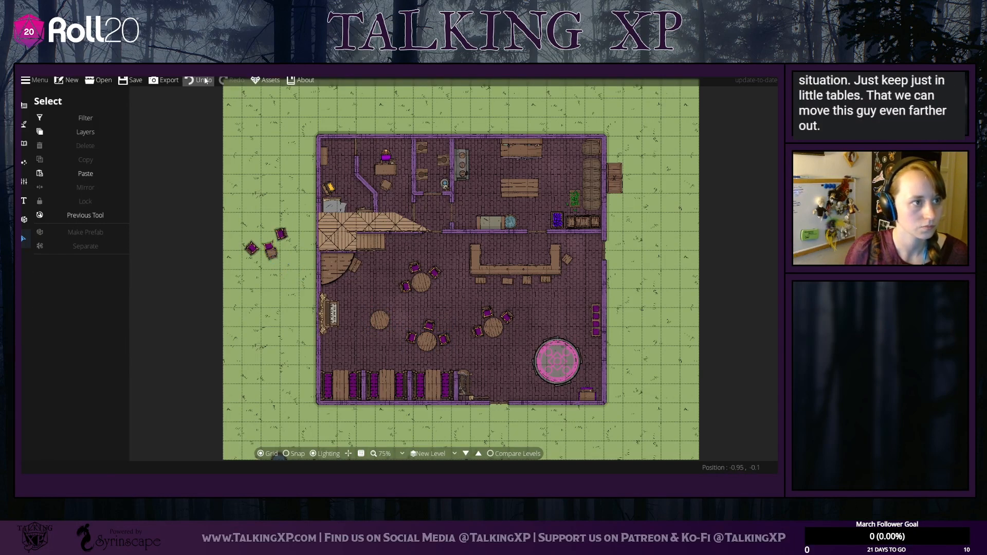
left_click(199, 81)
left_click_drag(225, 224, 367, 329)
Step: Rotate the remaining two purple chairs and move them from the grass to the round table facing the organ
left_click(278, 239)
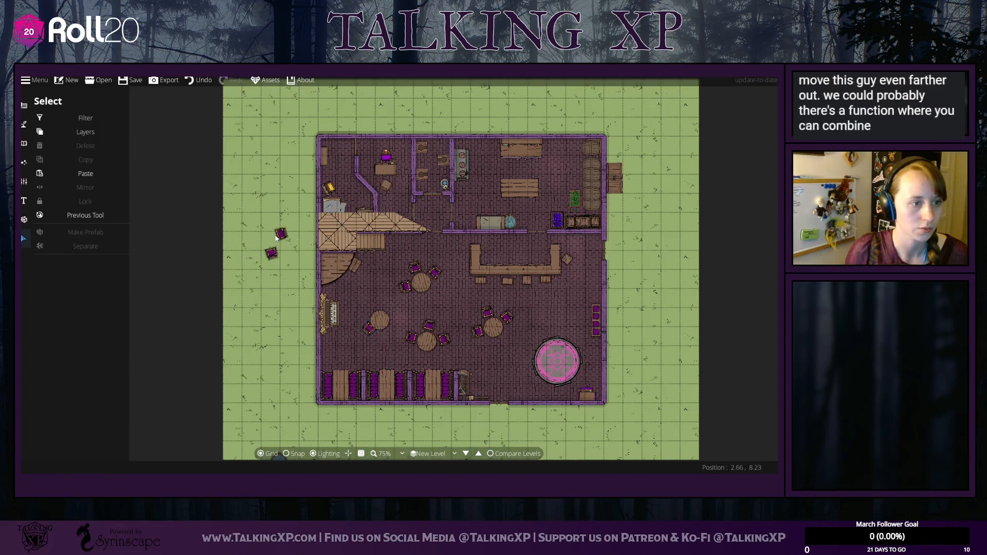
left_click(287, 233)
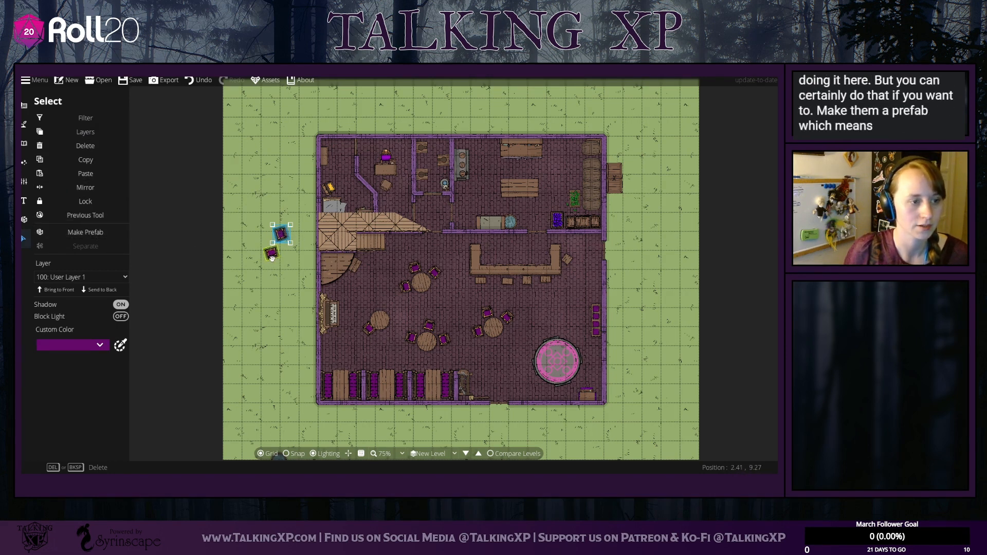
mouse_move(271, 258)
left_mouse_down()
mouse_move(284, 286)
mouse_move(271, 270)
left_mouse_up()
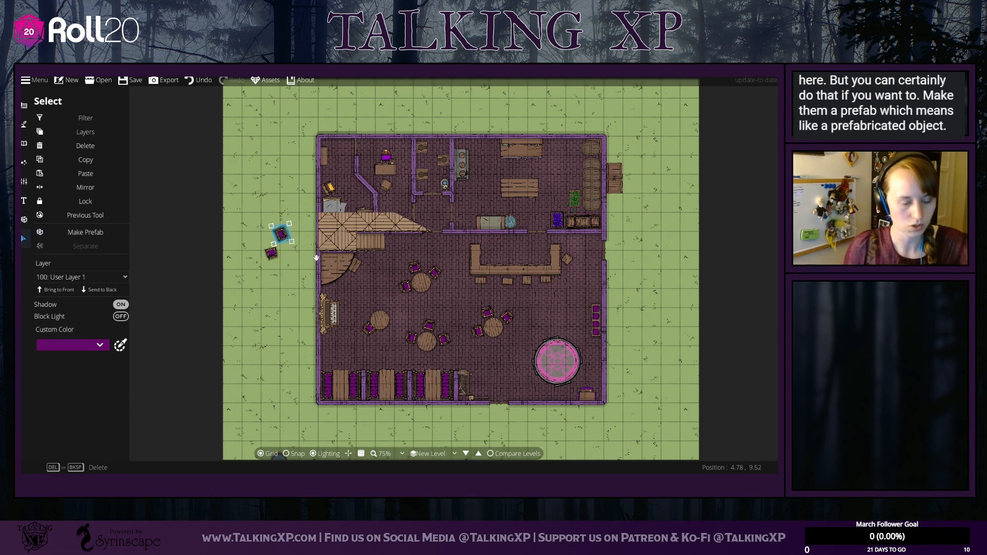
scroll(307, 254, "up", 2)
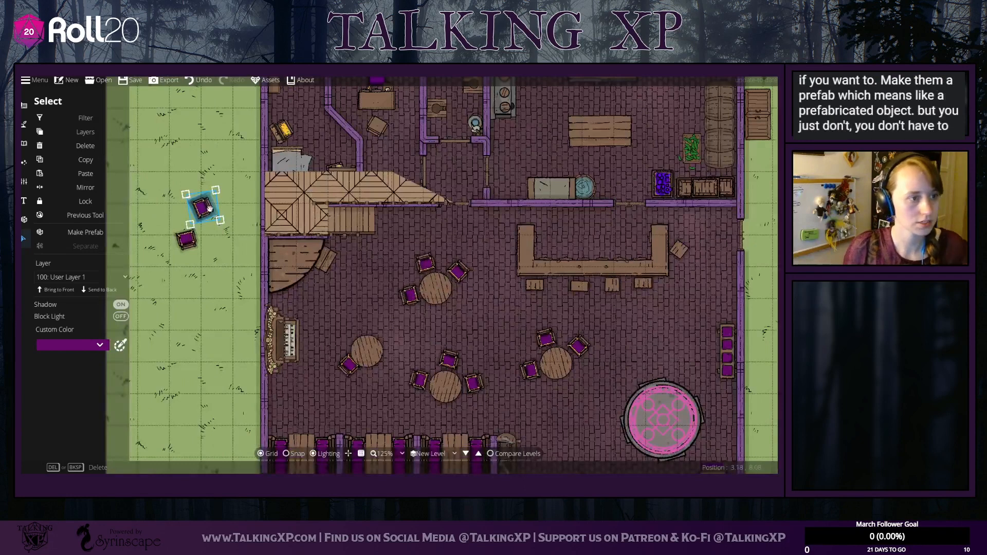
left_click_drag(209, 207, 386, 338)
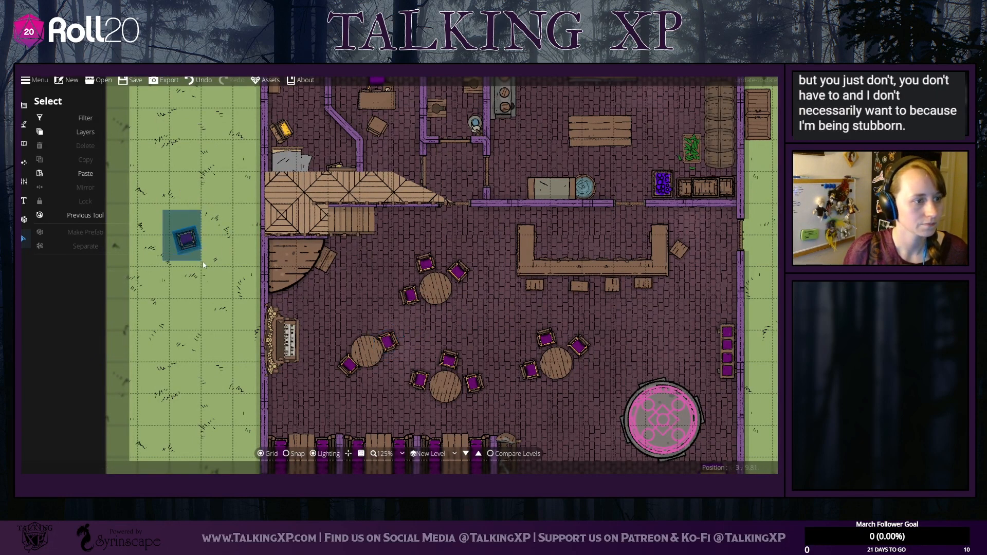
left_click_drag(186, 238, 361, 328)
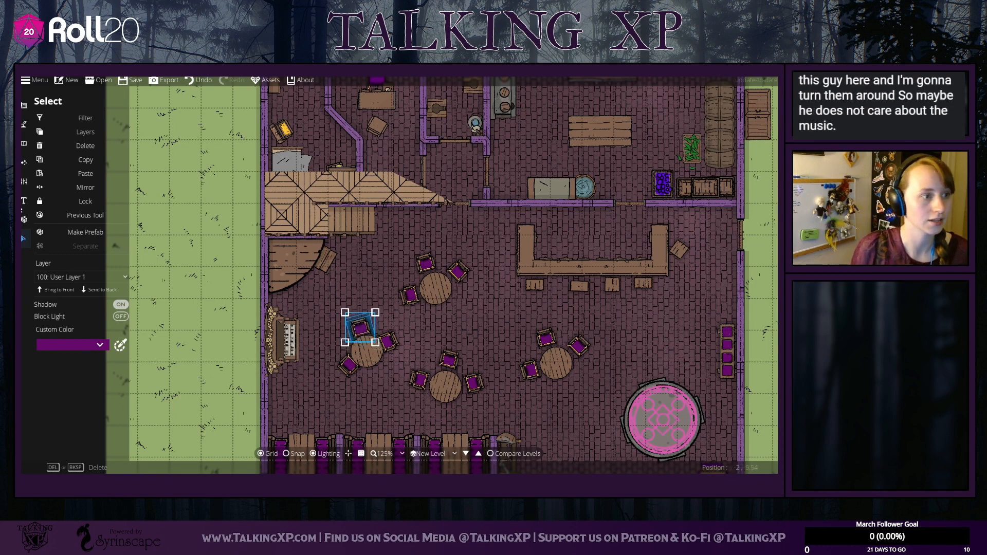
Step: Return to the Object Tool and search the library for "bench"
left_click(24, 144)
left_click_drag(740, 132, 669, 130)
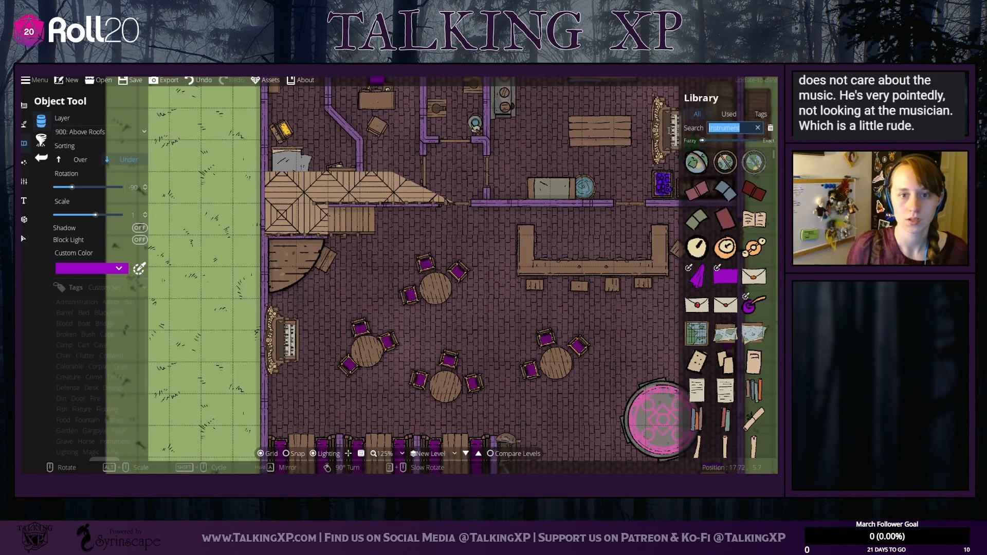
type("dench")
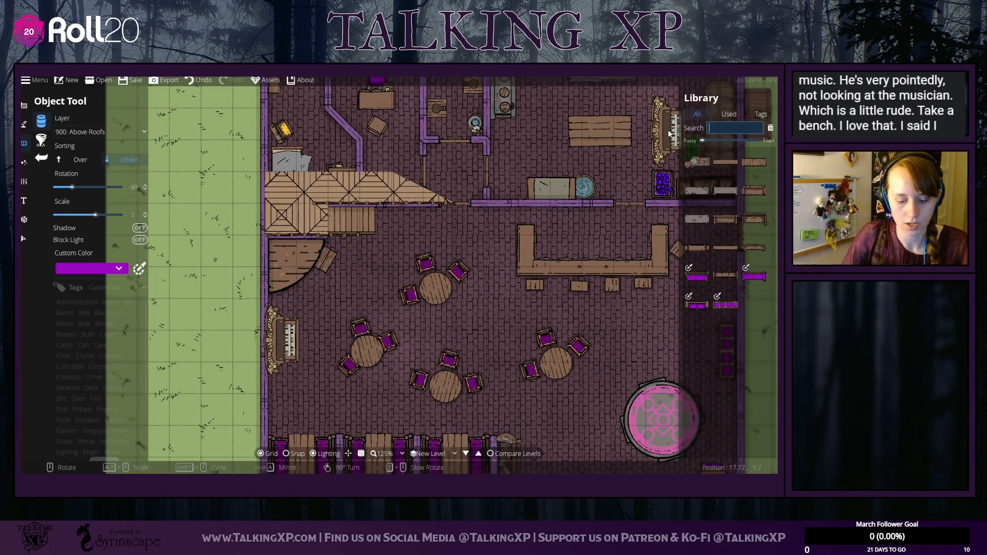
type("be")
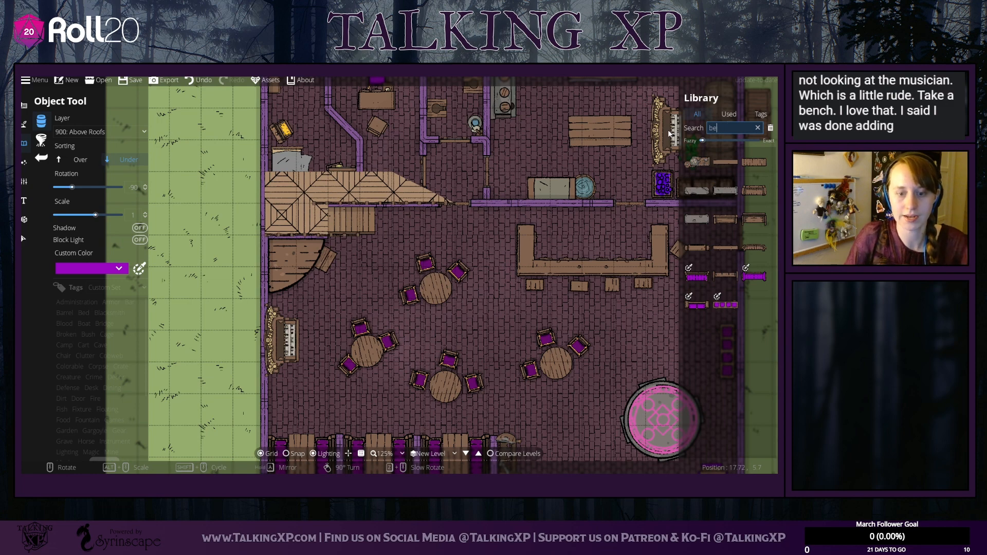
type("cnch")
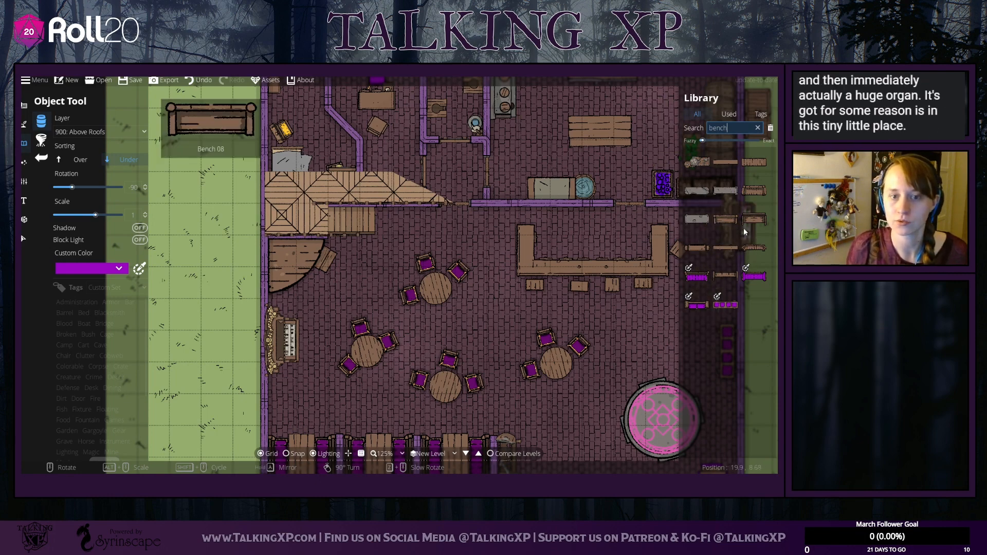
Step: Place a plain wooden bench, scaled to 0.79 and rotated to -90, directly in front of the organ's keyboard
left_click(726, 162)
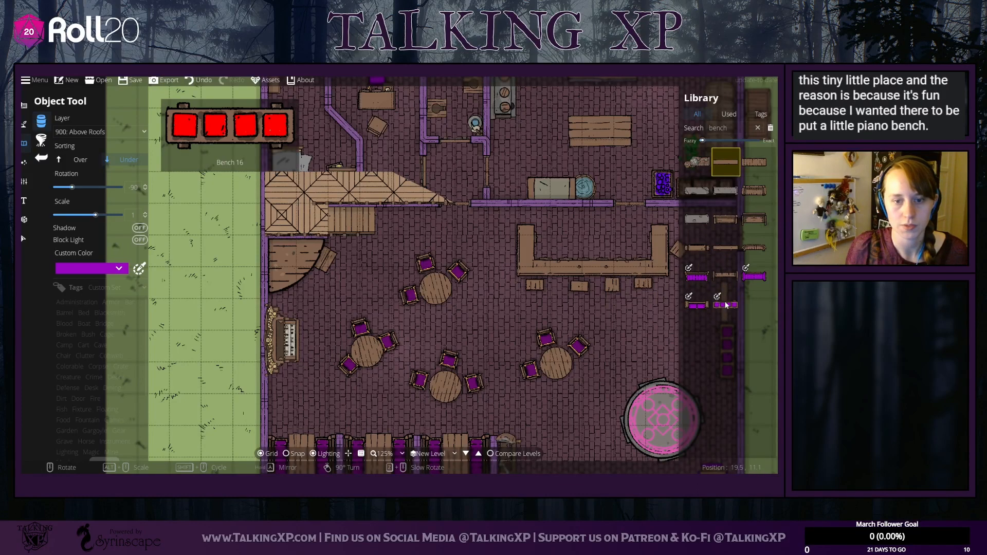
left_click(754, 164)
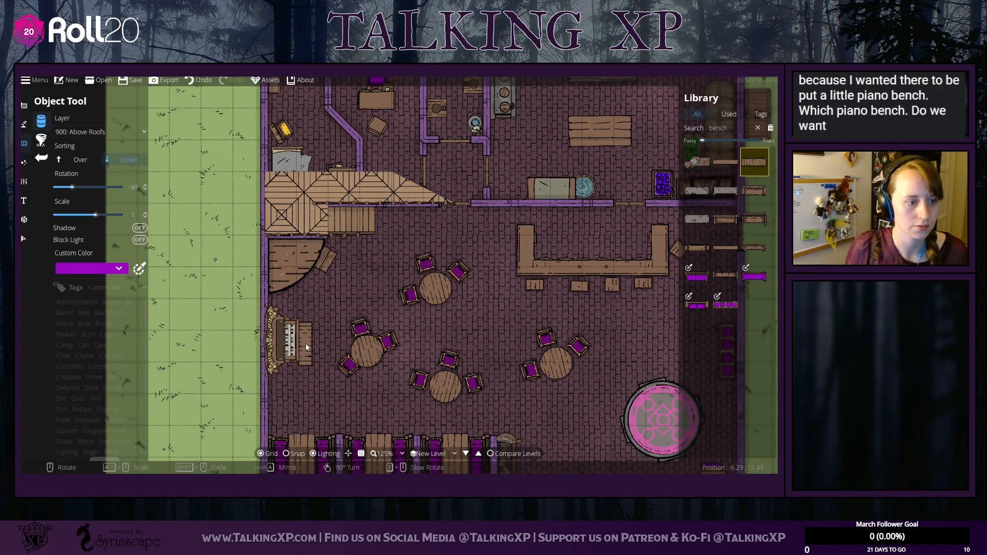
left_click_drag(96, 214, 91, 214)
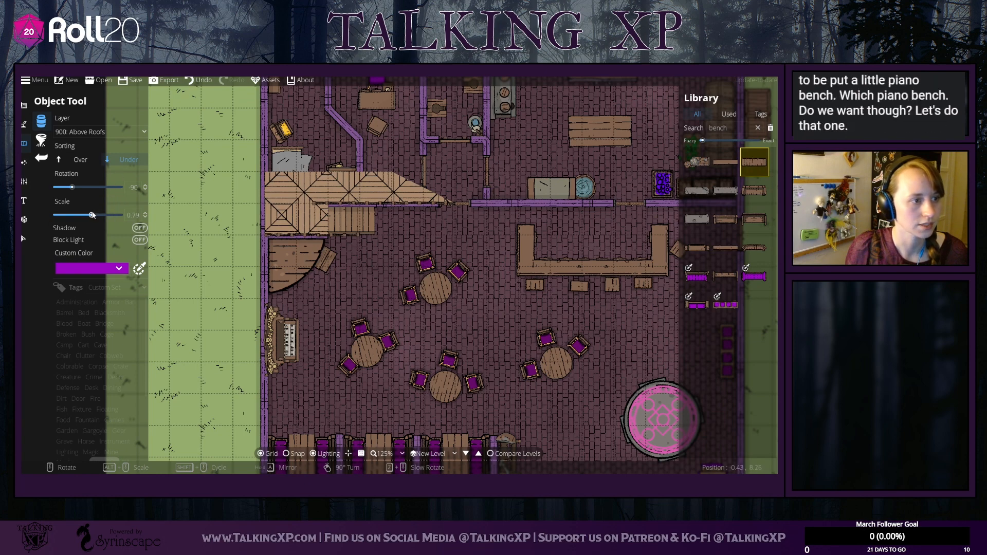
left_click(304, 343)
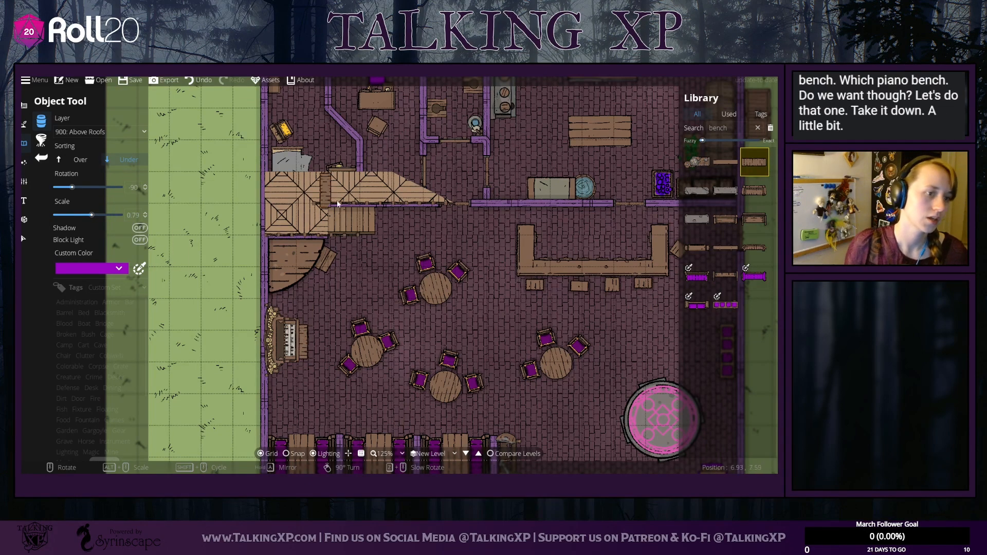
Step: Select the organ and turn on its shadow so it stands out over the bench
left_click(24, 241)
left_click(285, 348)
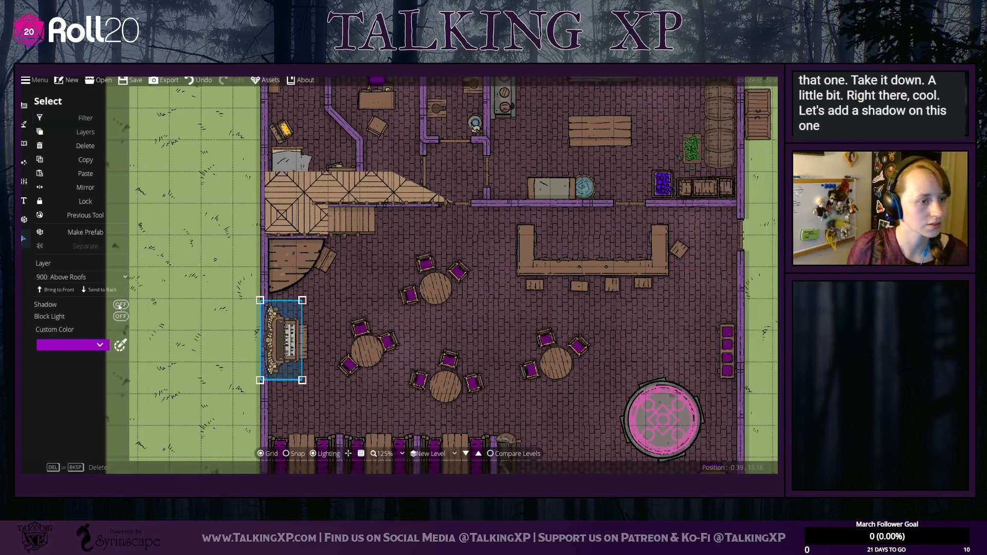
left_click(304, 395)
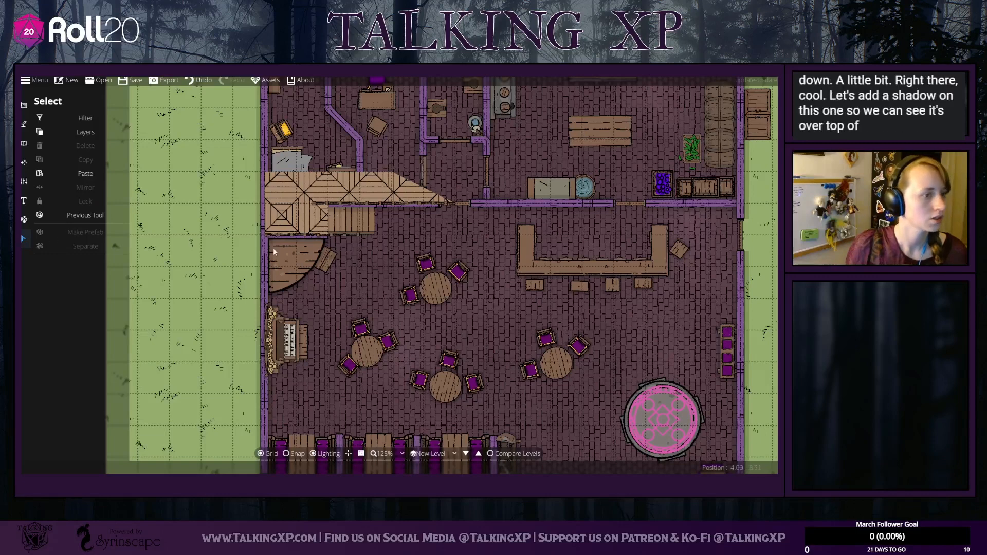
left_click(40, 133)
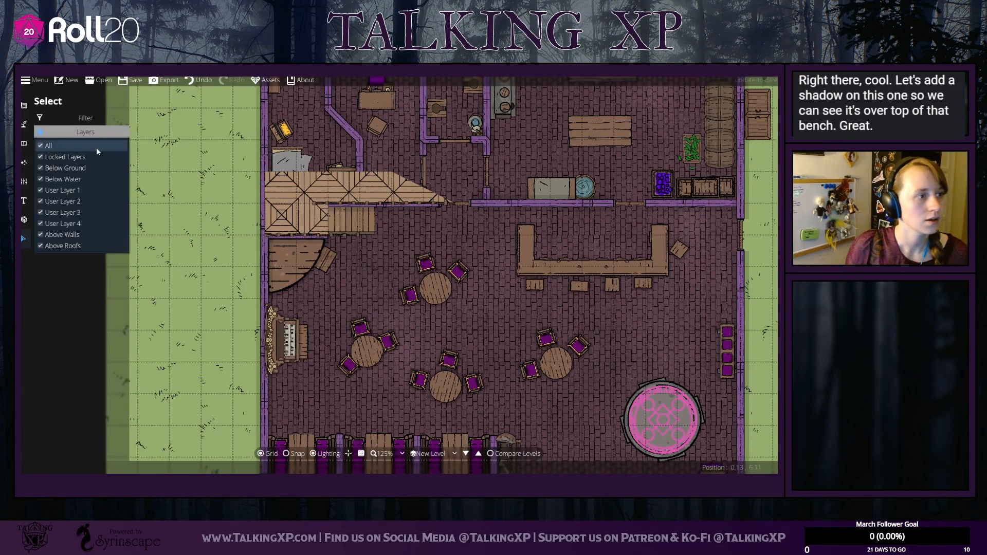
Step: Search the object library for "instrument" and place the lute, rotated to -105, on the quarter-round corner stage
left_click(24, 143)
left_click(66, 126)
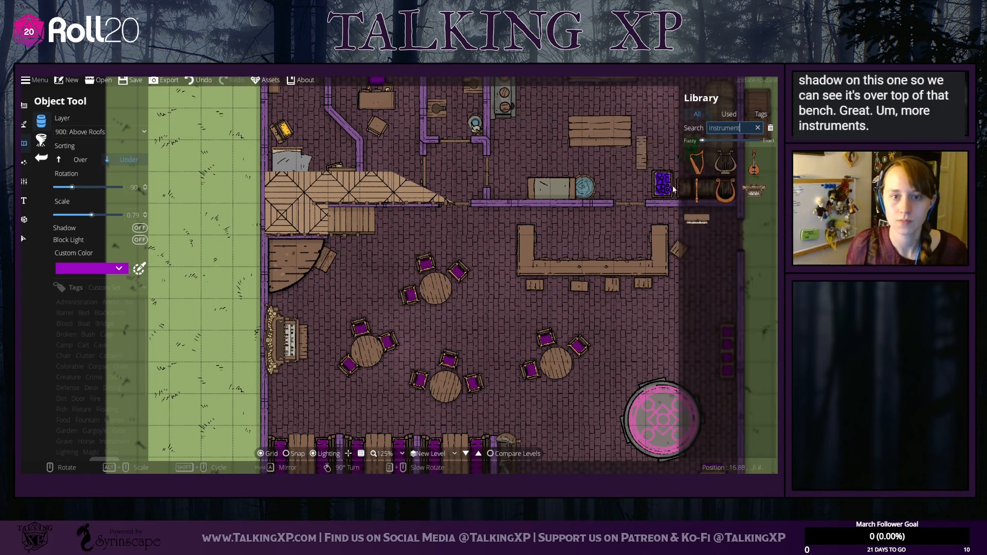
left_click(755, 161)
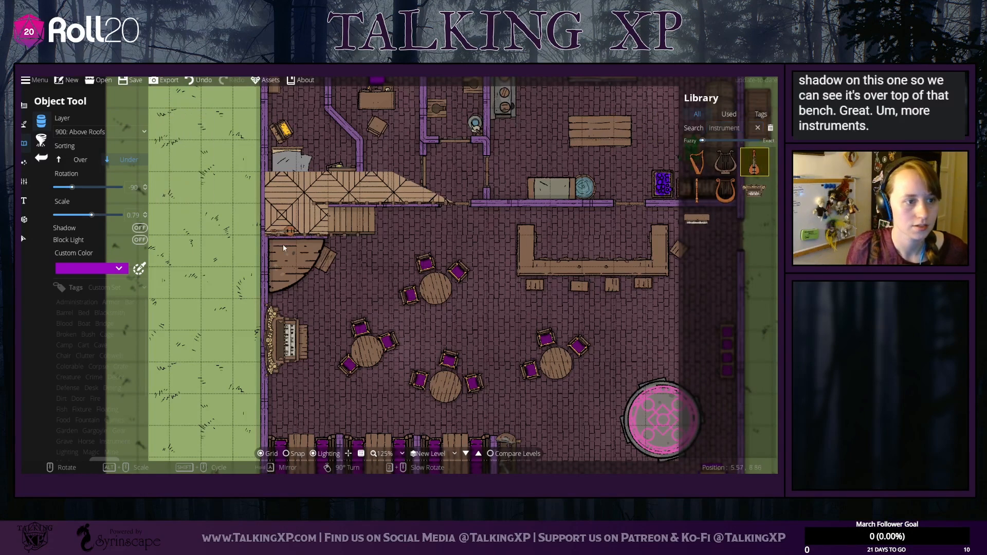
scroll(280, 253, "up", 3)
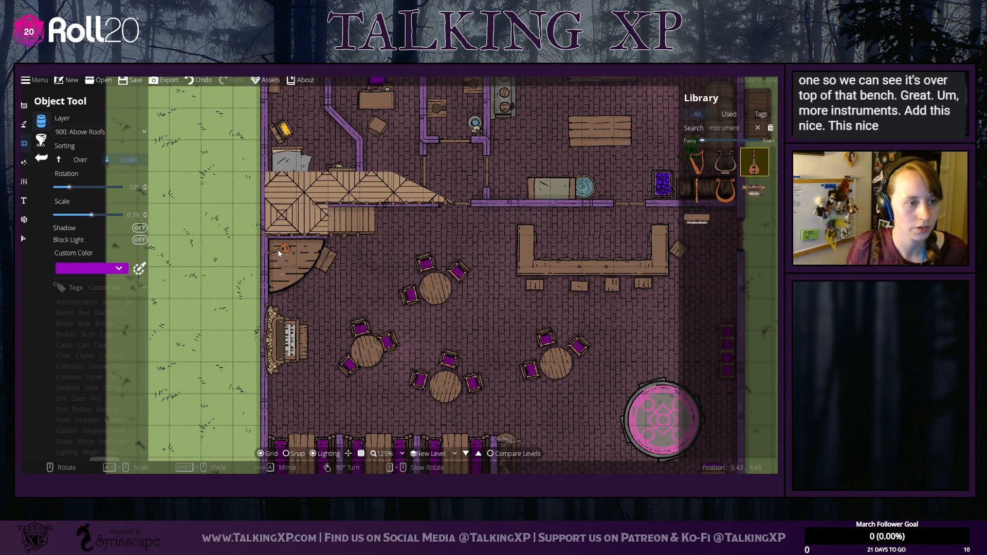
left_click(288, 252)
Step: Search the library for "chair" and place a small square wooden stool beside the lute on the corner stage
double_click(726, 128)
type("c")
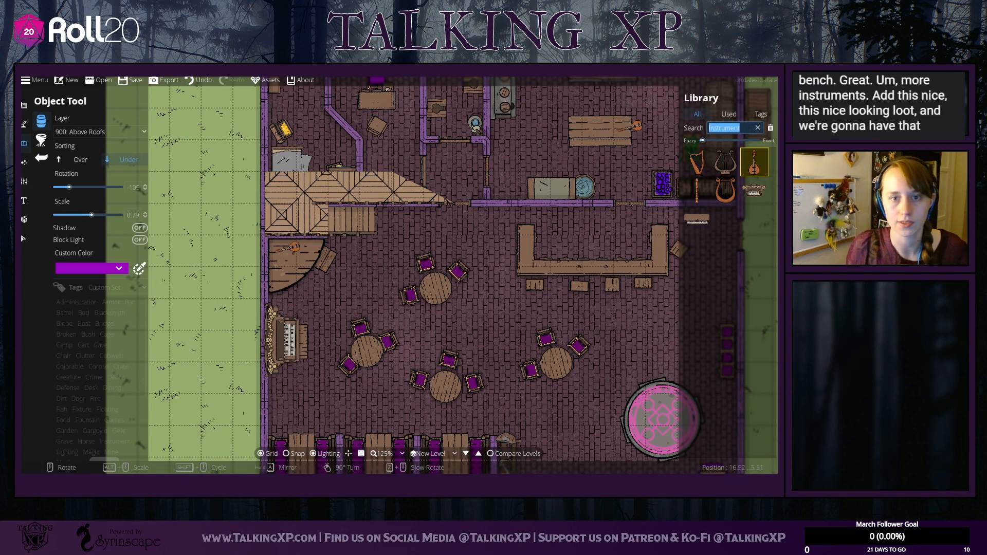
type("hair")
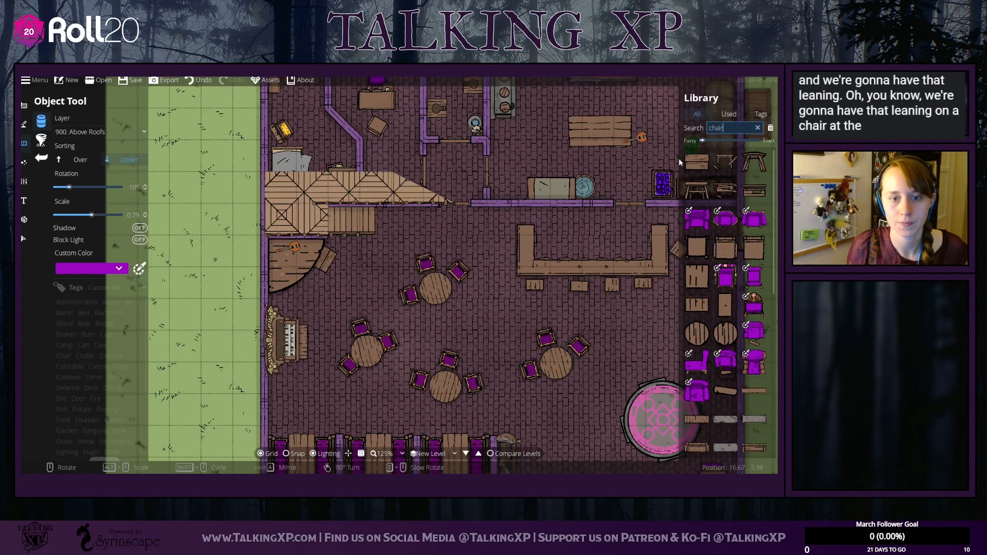
left_click(725, 333)
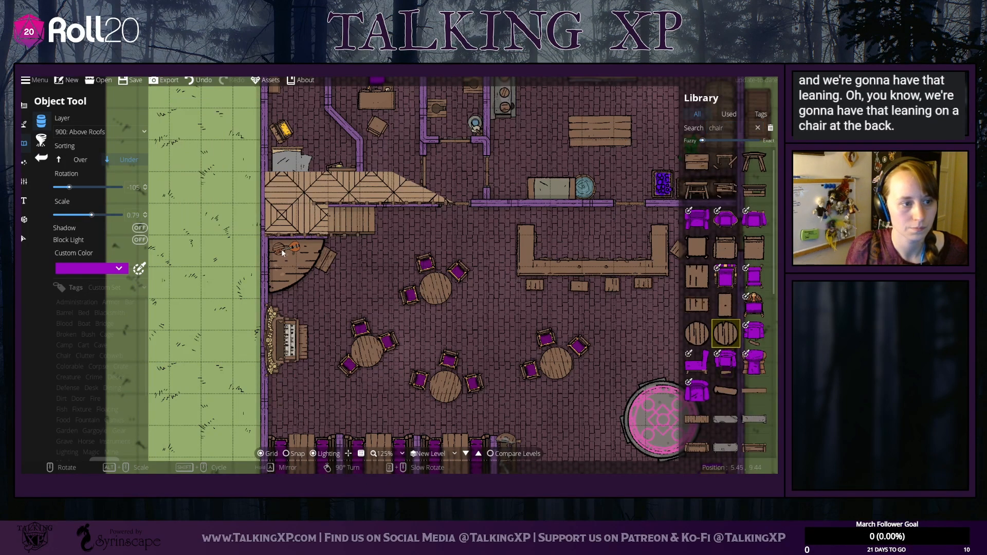
left_click(697, 305)
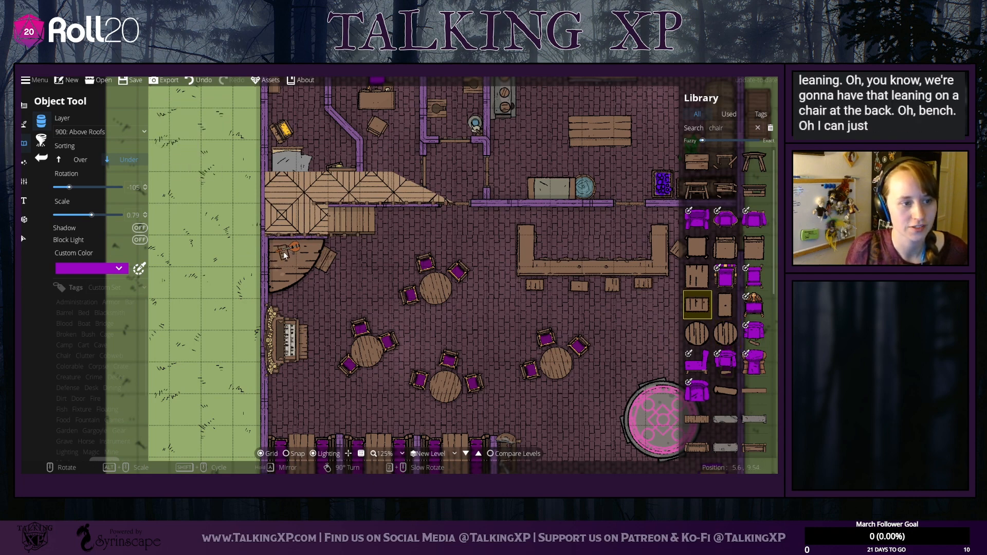
double_click(736, 128)
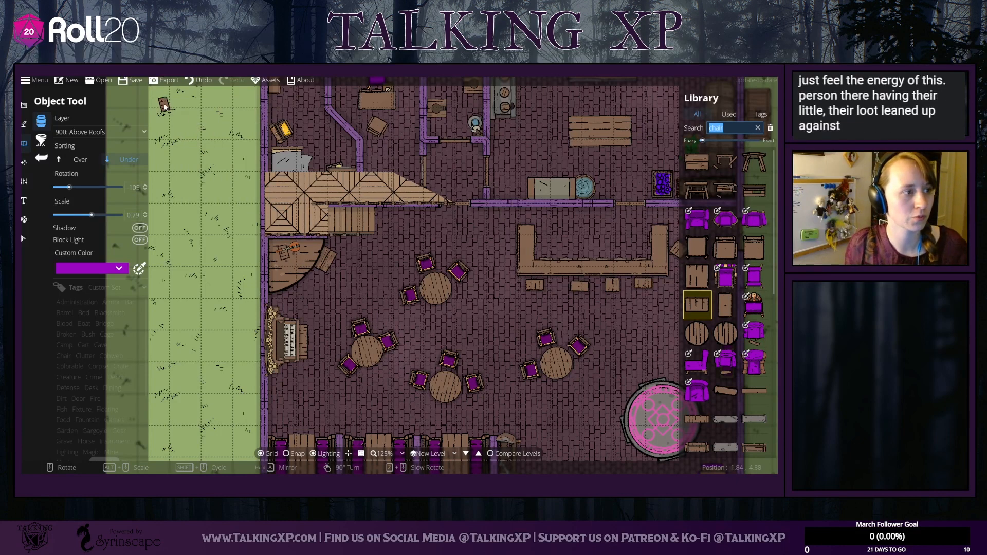
Step: Select the stool on the corner stage and turn on its shadow
left_click(23, 239)
left_click(283, 249)
left_click(284, 249)
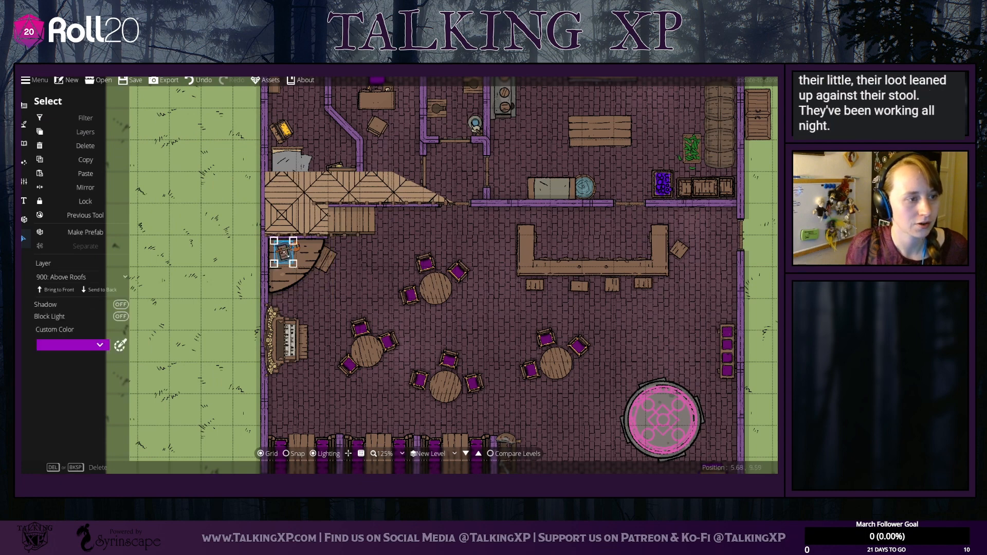
left_click(122, 308)
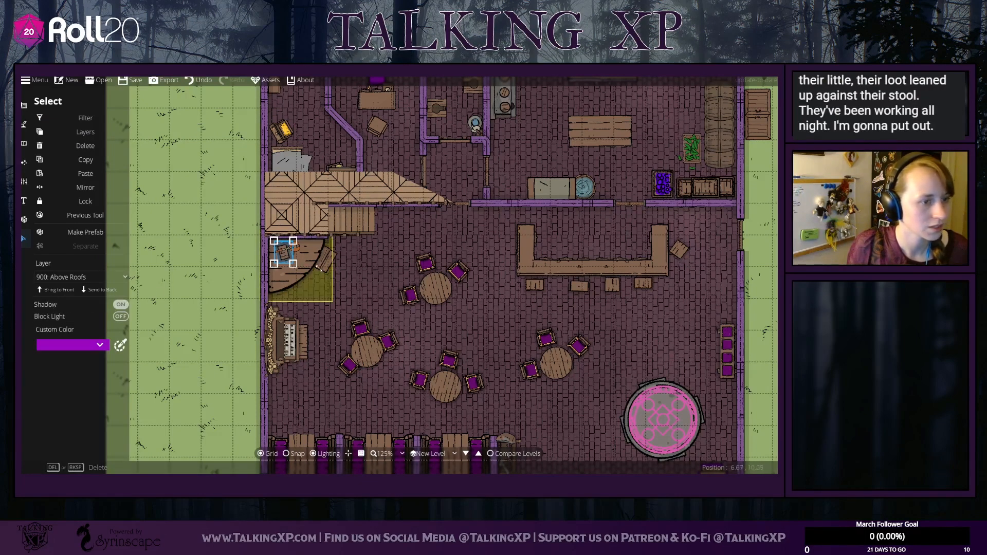
Step: Search the library for "hat", then place the curled-up cat, scaled to 1.02, on the bar's corner and the hat on the corner stage
left_click(23, 144)
left_click(70, 121)
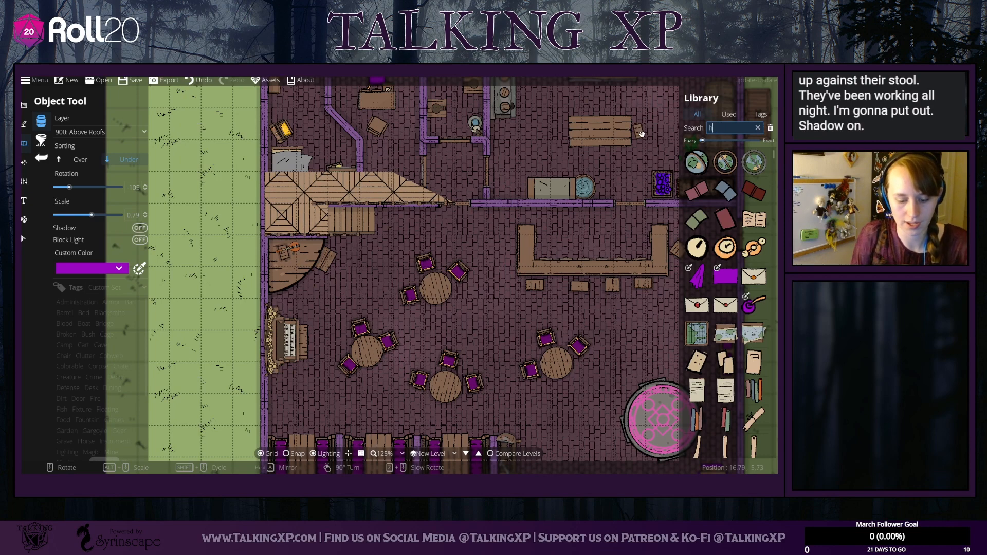
type("at")
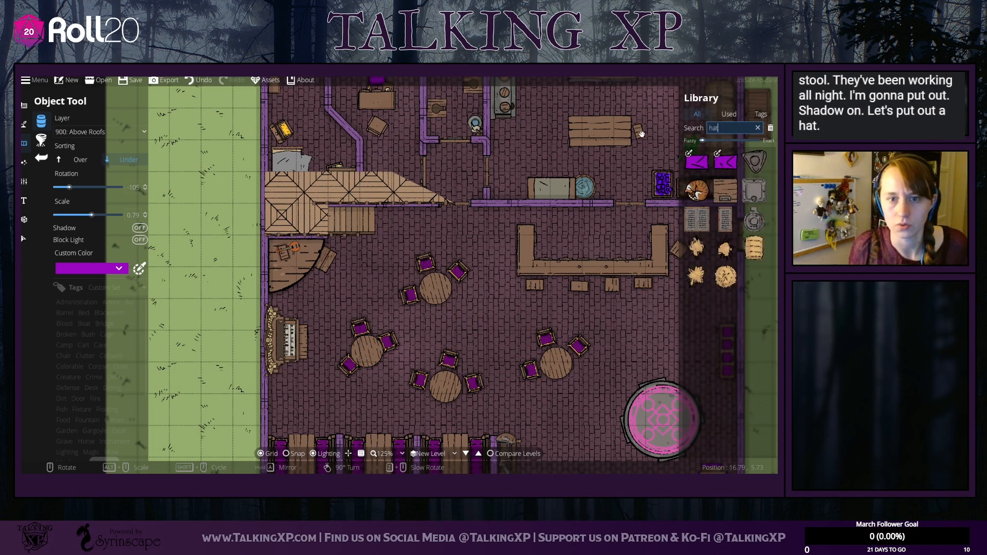
left_click(699, 191)
scroll(529, 268, "down", 2)
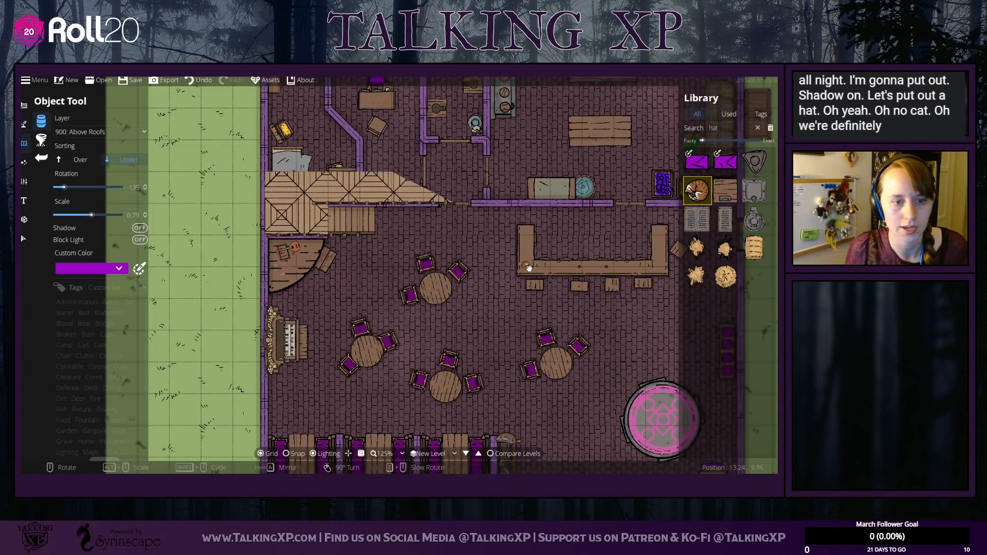
scroll(529, 267, "up", 3)
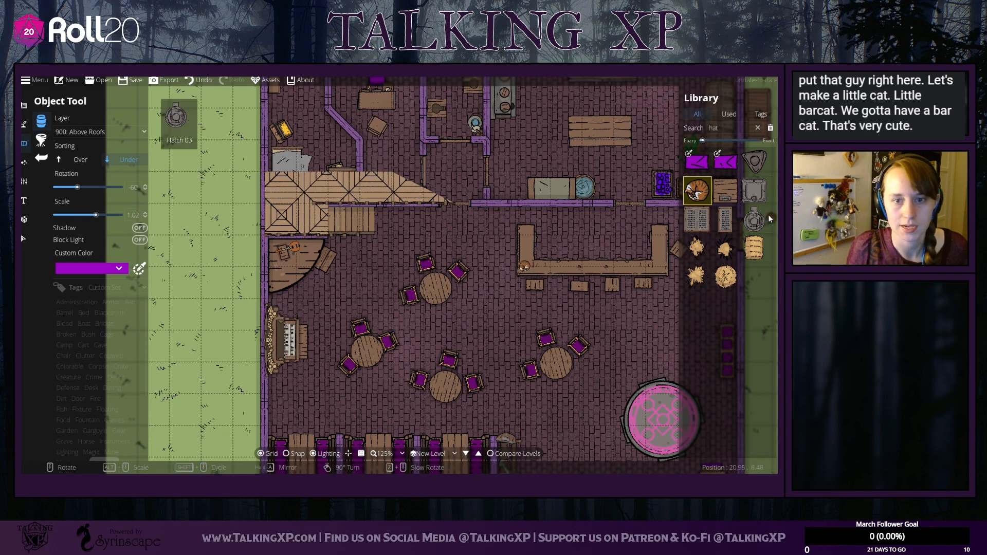
left_click(754, 162)
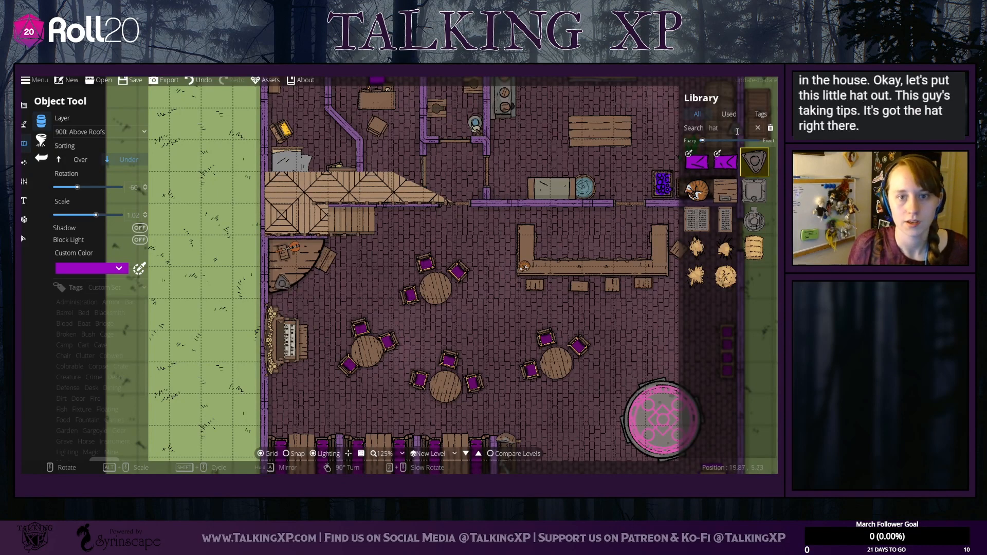
Step: Search the library for "gold", choose a small pile of coins, and set its placement layer to 400: User Layer 4
left_click_drag(734, 128, 650, 132)
type("gol")
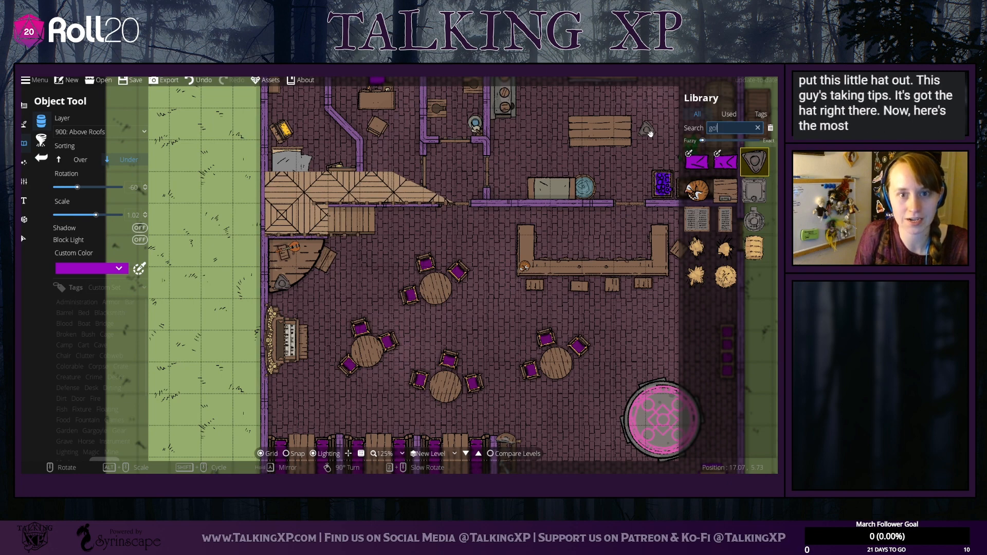
type("d")
left_click(726, 162)
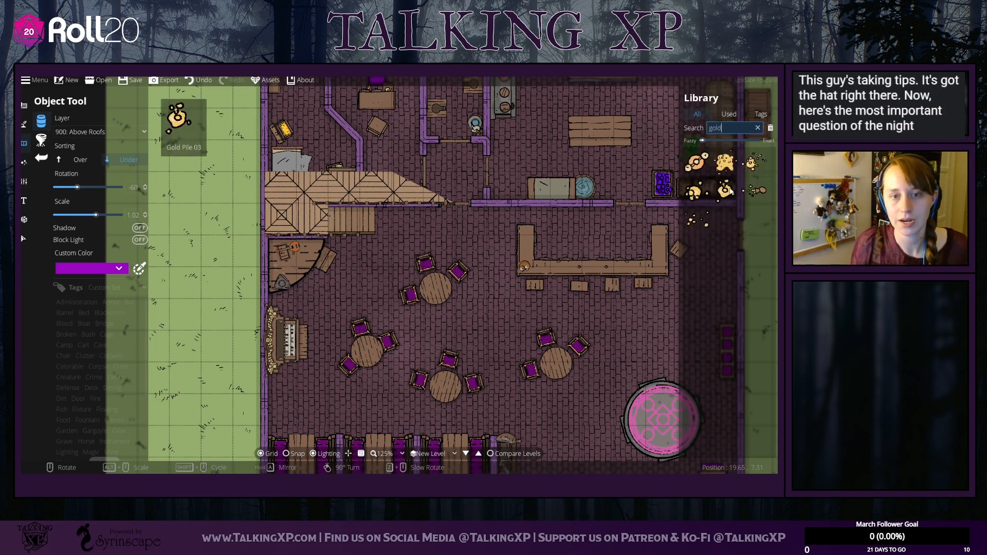
left_click(698, 218)
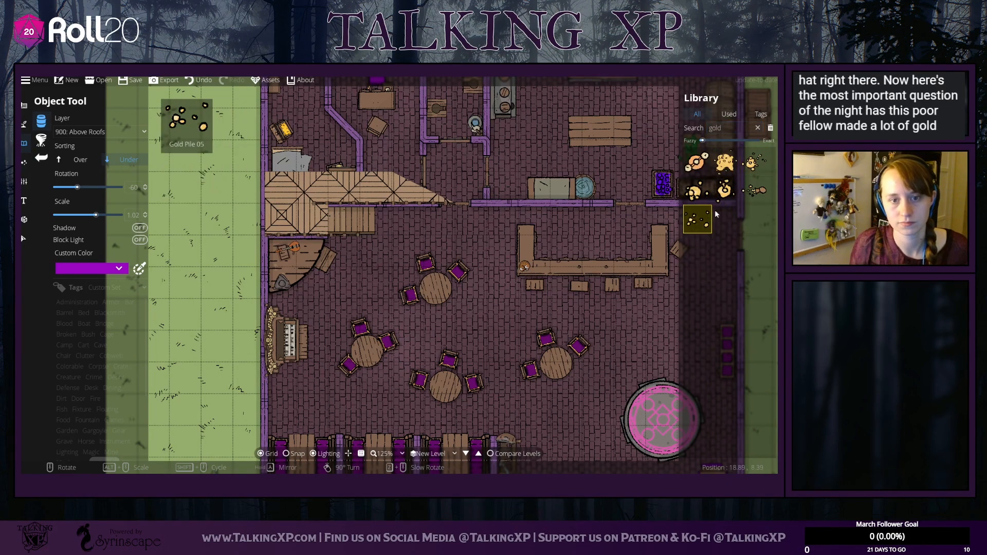
left_click(760, 165)
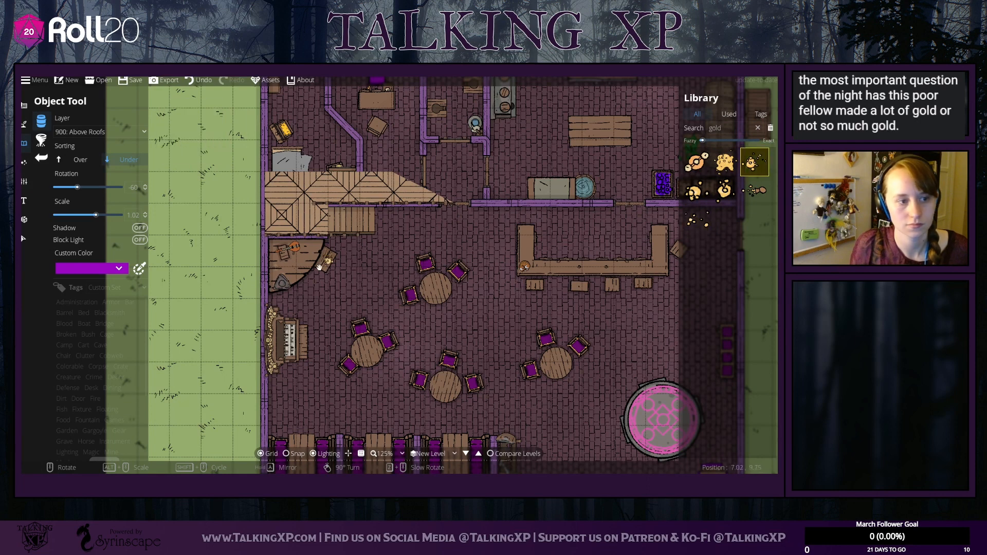
left_click(103, 132)
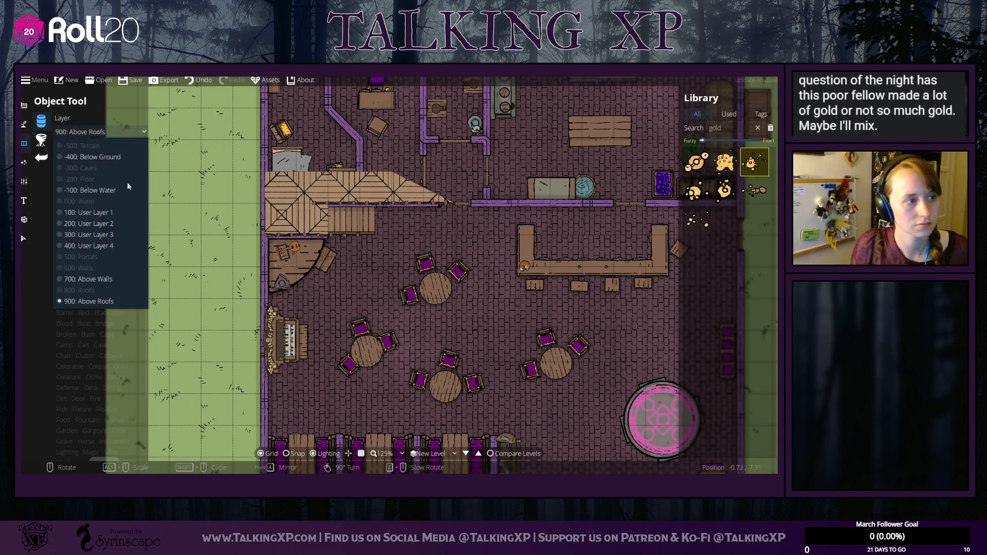
left_click(117, 245)
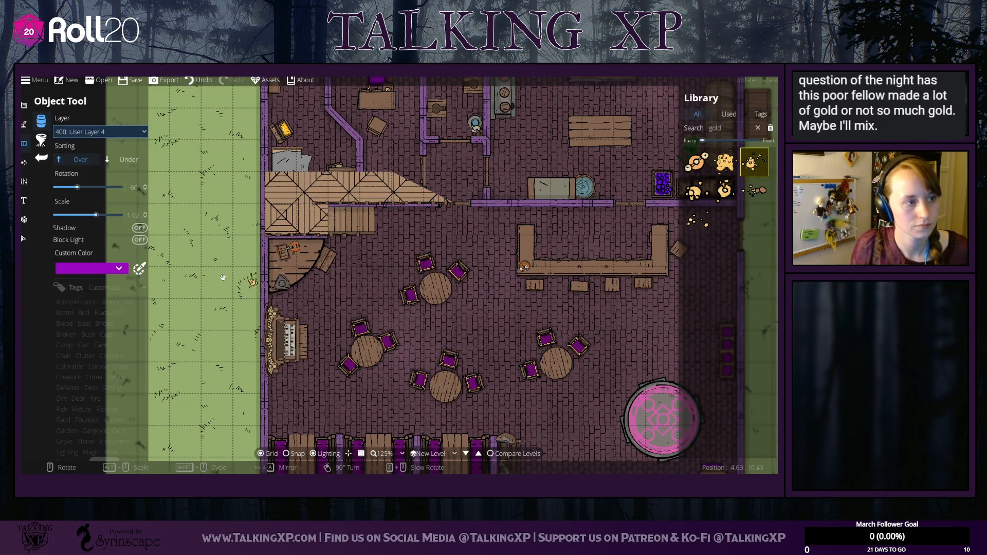
Step: Move the hat on the corner stage to layer 400: User Layer 4
left_click(23, 239)
left_click(278, 290)
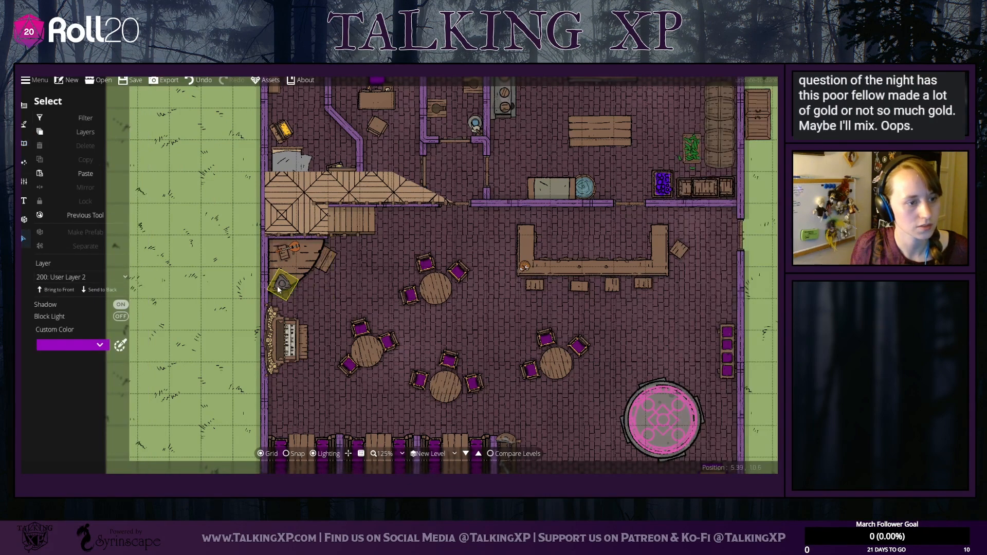
left_click(103, 278)
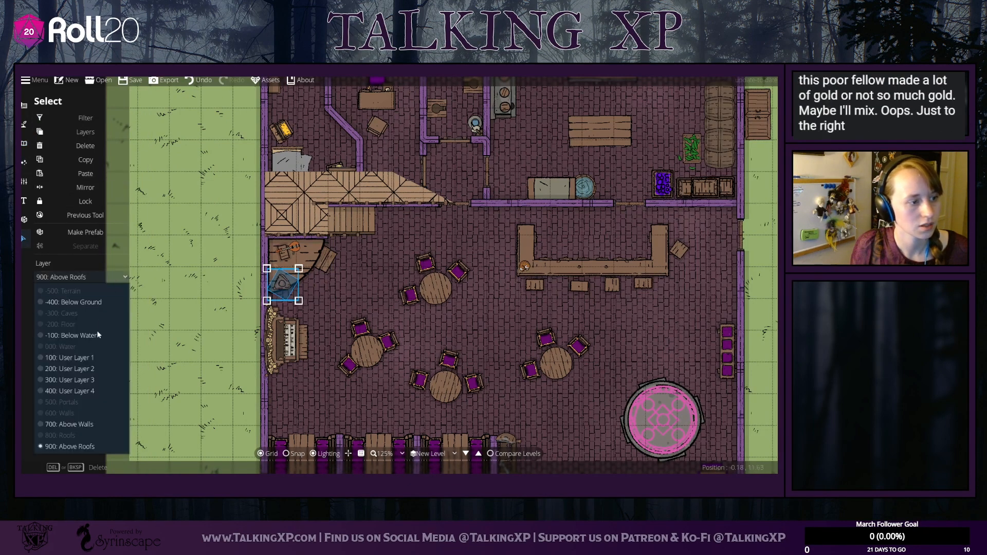
left_click(92, 392)
Step: Return to the Object Tool and place gold coins in the hat on the corner stage
left_click(23, 143)
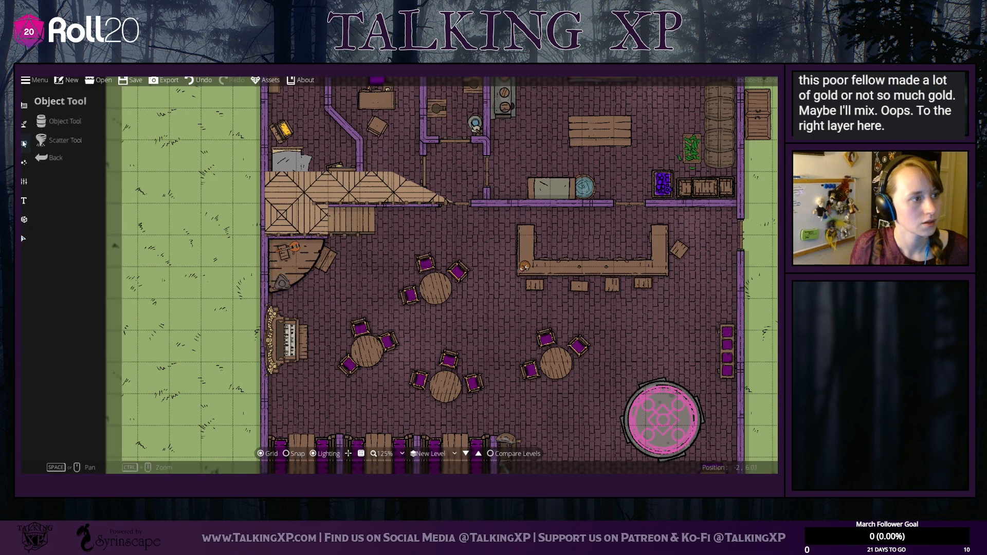
left_click(59, 121)
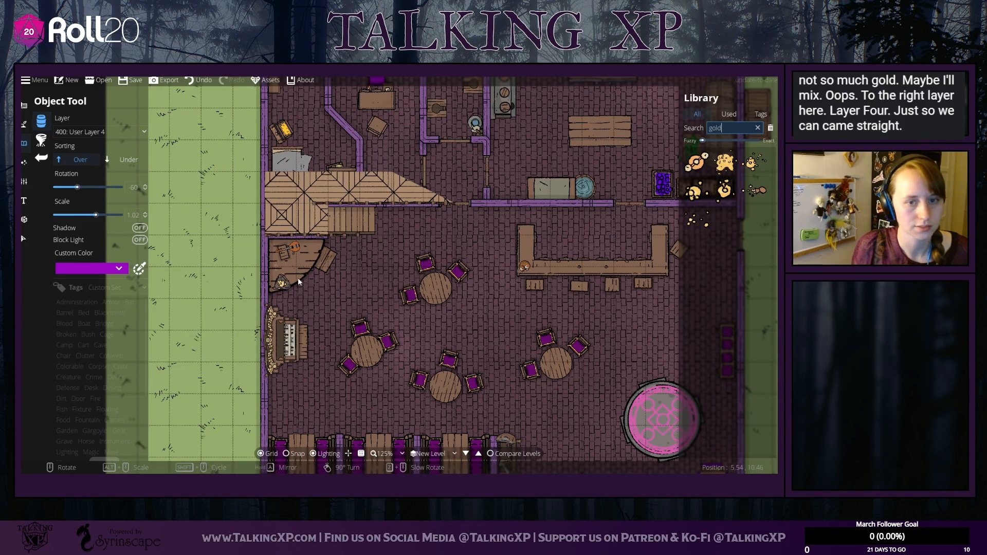
Step: Scatter gold coin objects at varied rotations on the lower end of the curved corner desk beside the stairs
left_click(725, 191)
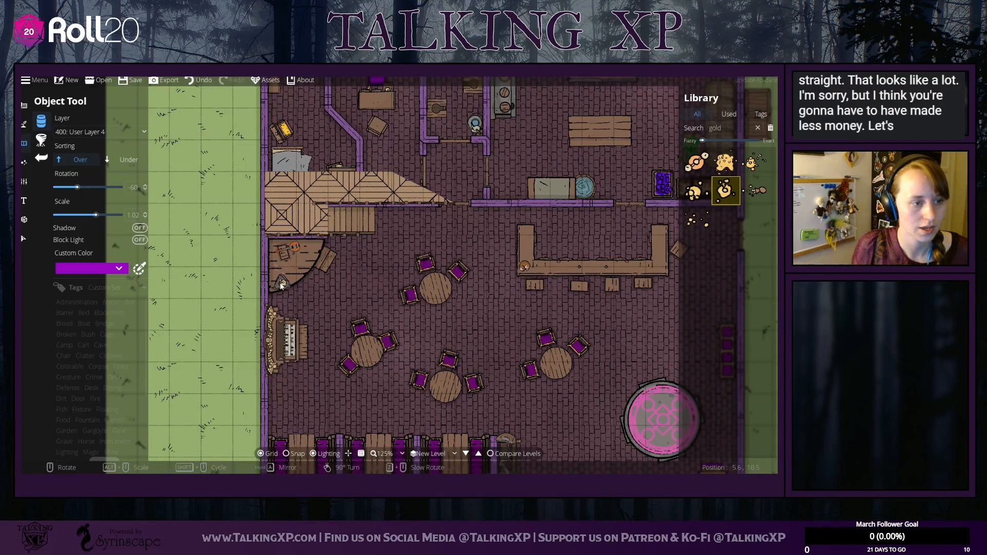
left_click(755, 190)
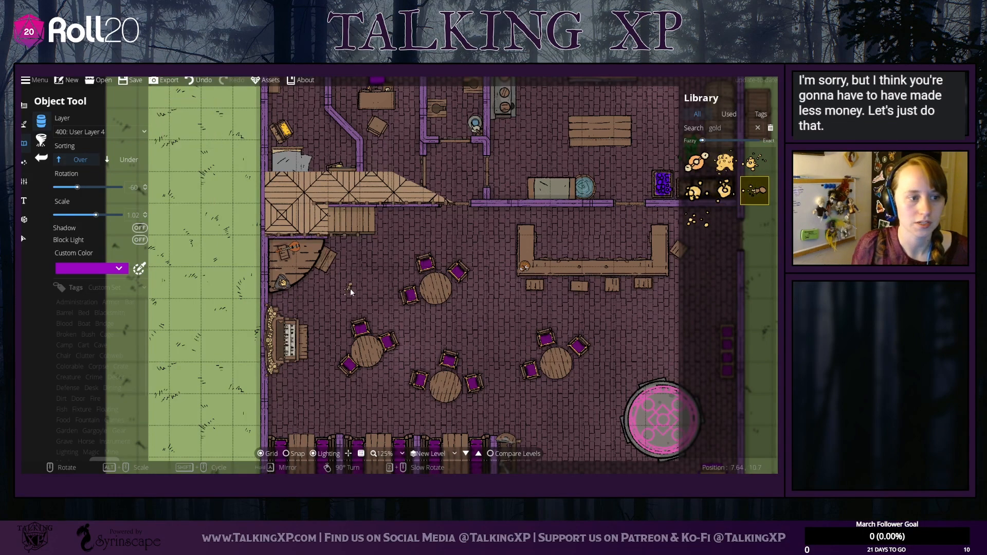
scroll(273, 276, "down", 1)
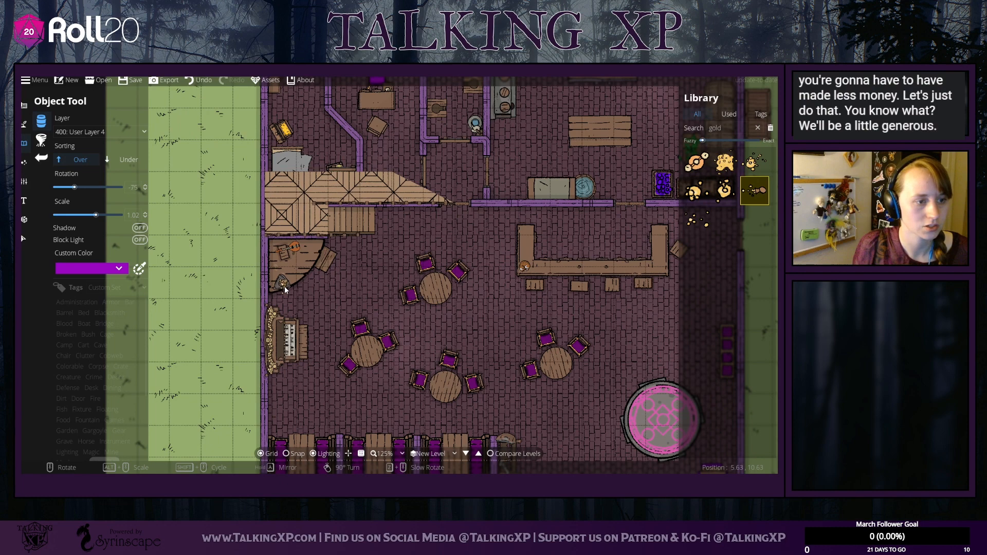
scroll(285, 286, "up", 5)
scroll(294, 280, "up", 3)
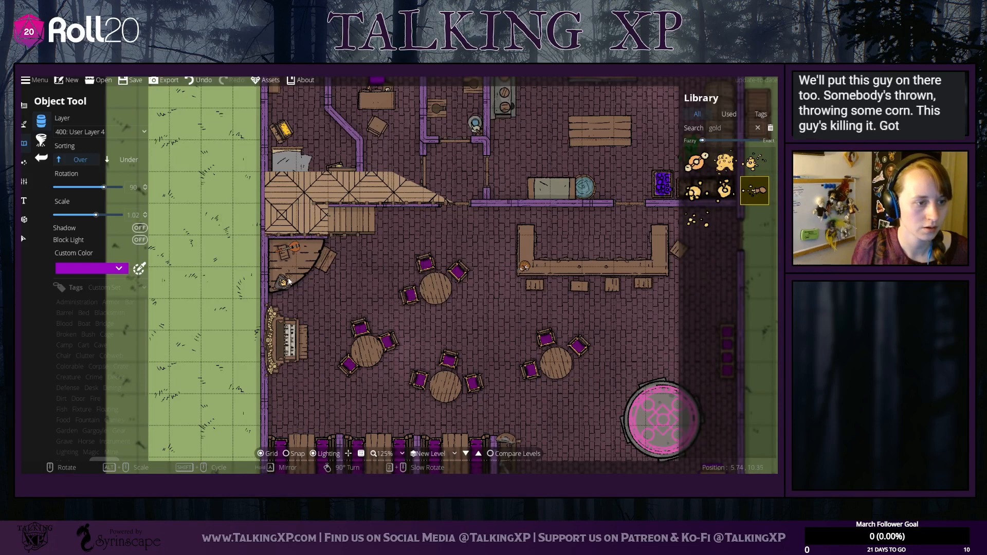
scroll(288, 281, "down", 3)
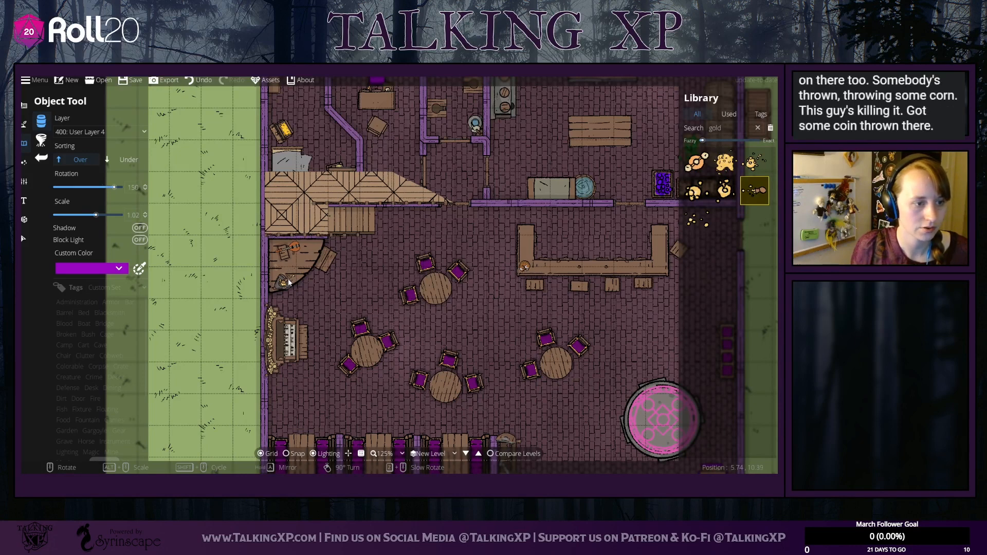
scroll(288, 279, "down", 4)
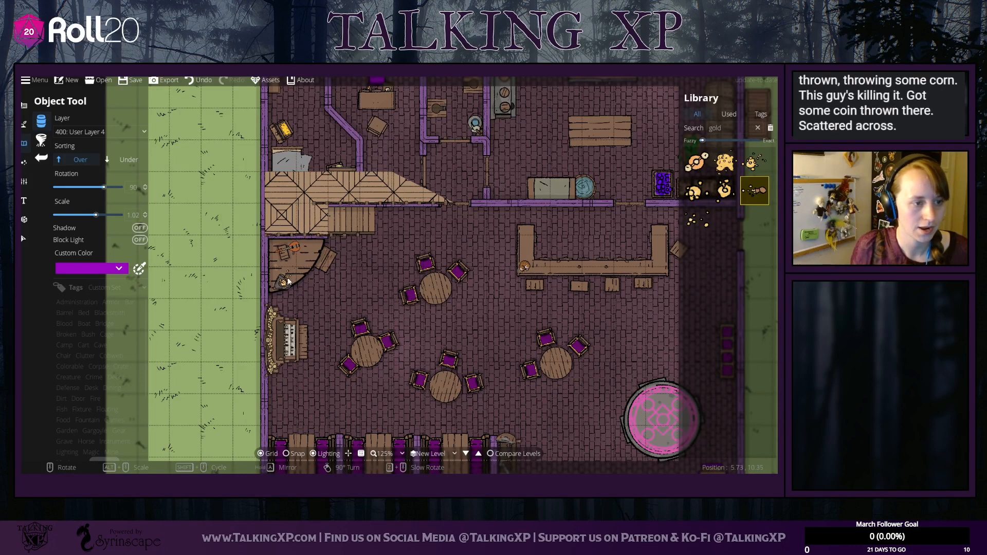
left_click(288, 279)
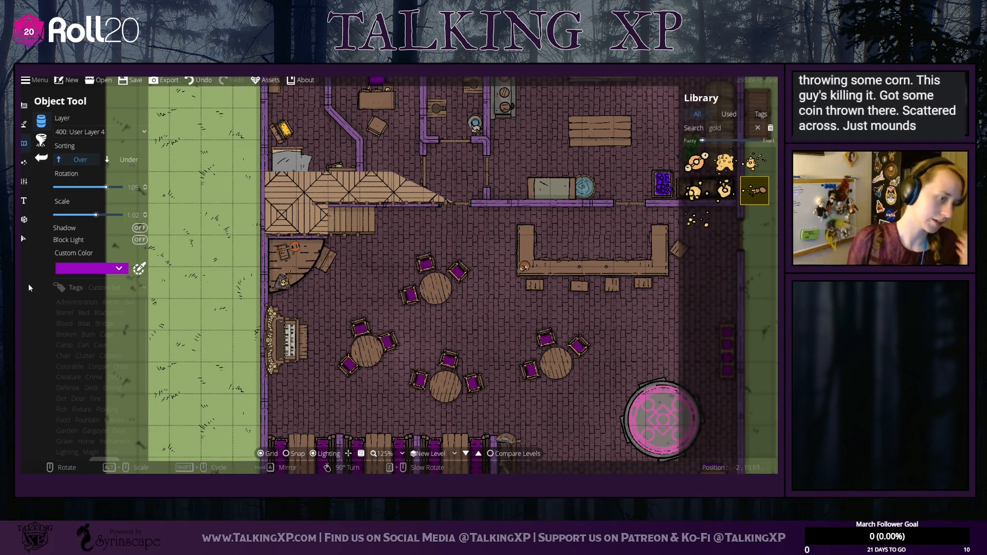
Step: Select the gold coins on the corner desk, delete surplus pieces and shift the remaining coins slightly
left_click(24, 239)
left_click(276, 287)
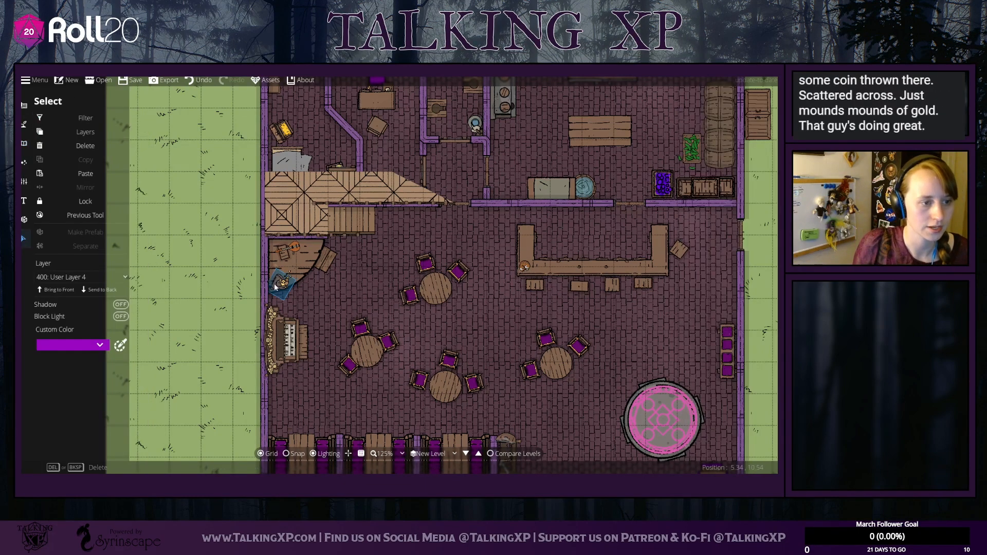
key("Delete")
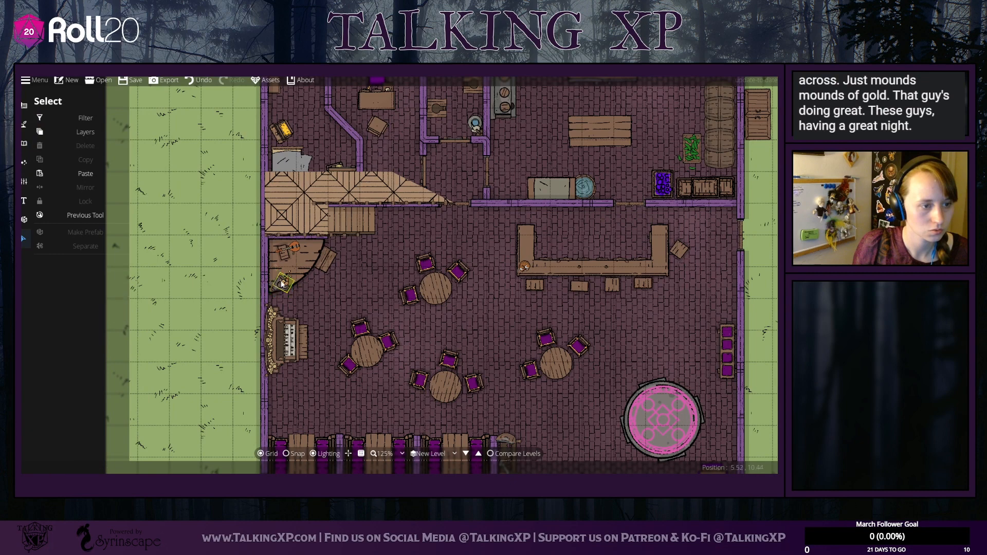
left_click(280, 284)
key("Delete")
left_click(286, 285)
left_click(281, 286)
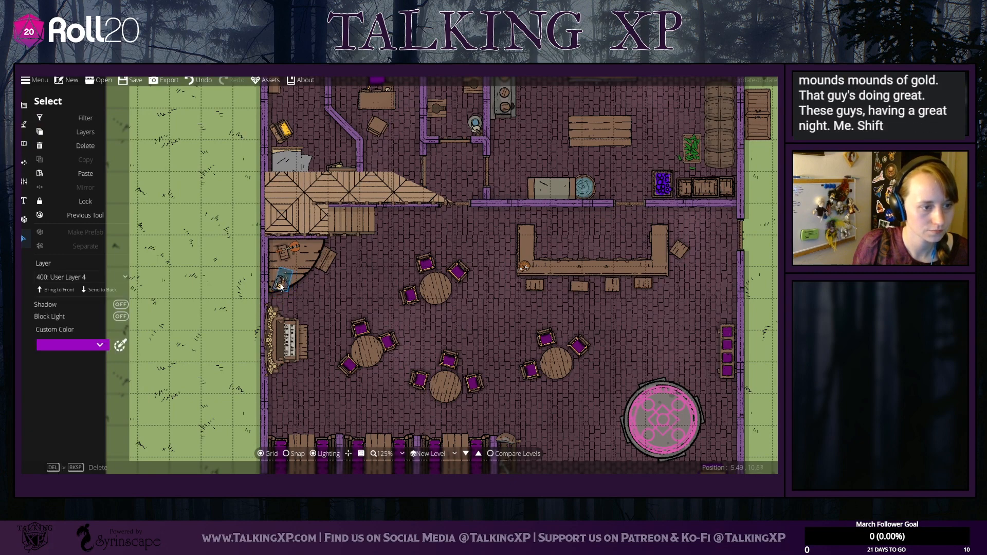
key("Delete")
left_click(280, 288)
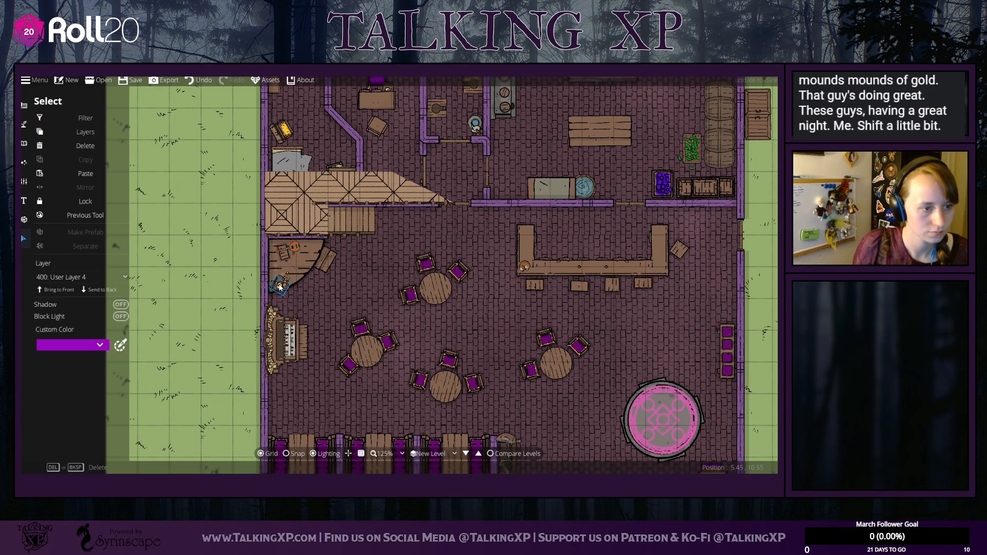
left_click(356, 307)
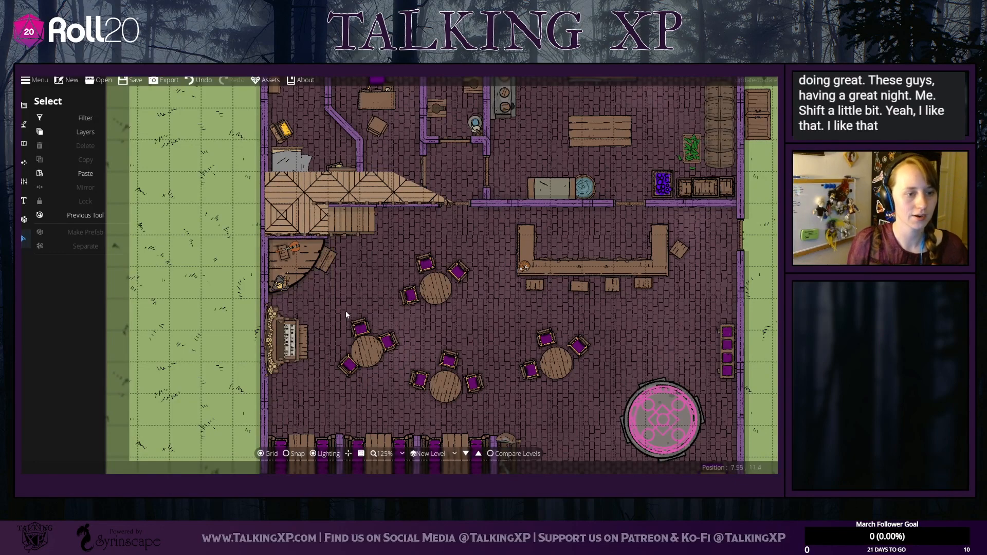
Step: Return to placing objects and search the object library for "card"
left_click_drag(346, 311, 291, 231)
left_click(67, 131)
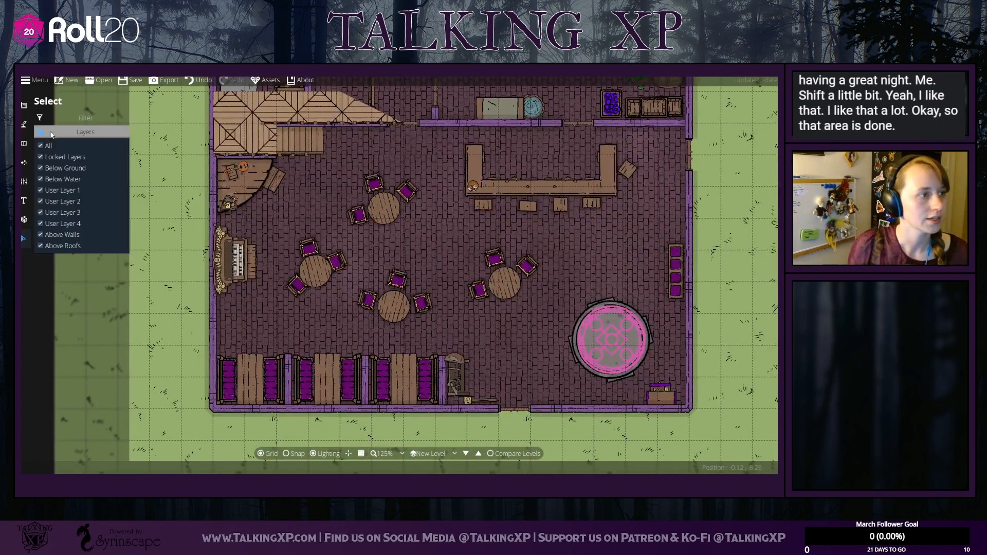
left_click(24, 144)
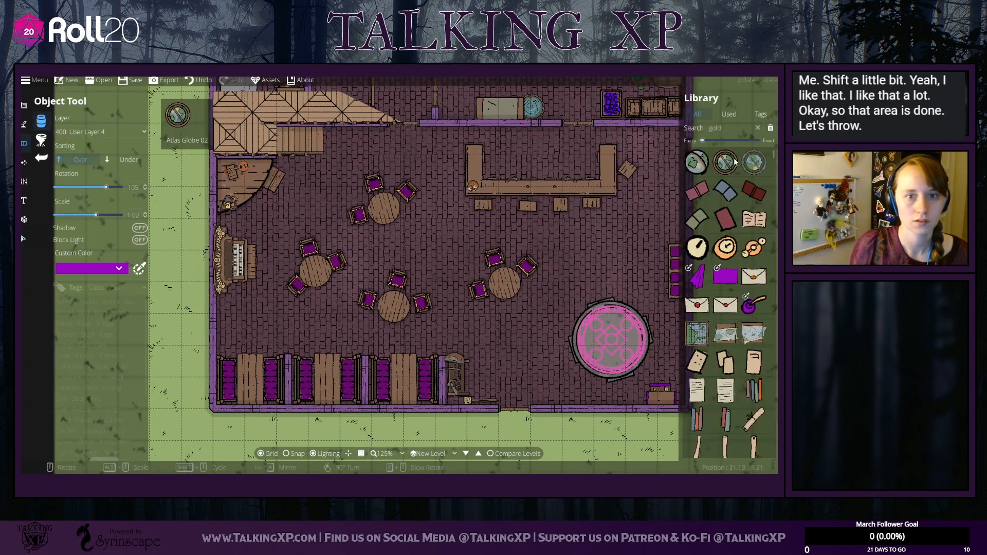
left_click(741, 127)
type("card")
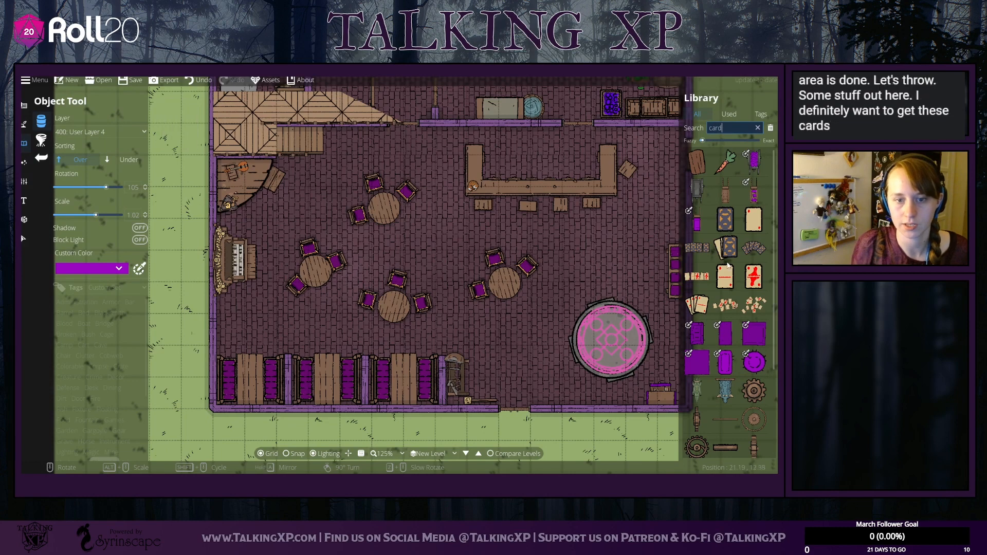
Step: Place a scattered set of playing cards at scale 0.75, rotated 105 degrees, on the leftmost booth table
scroll(728, 268, "down", 1)
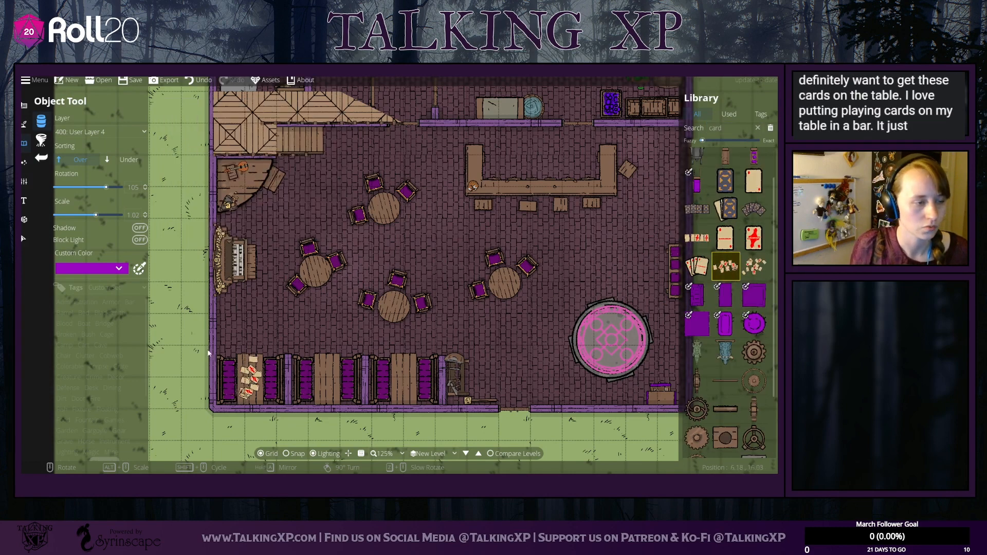
left_click(139, 213)
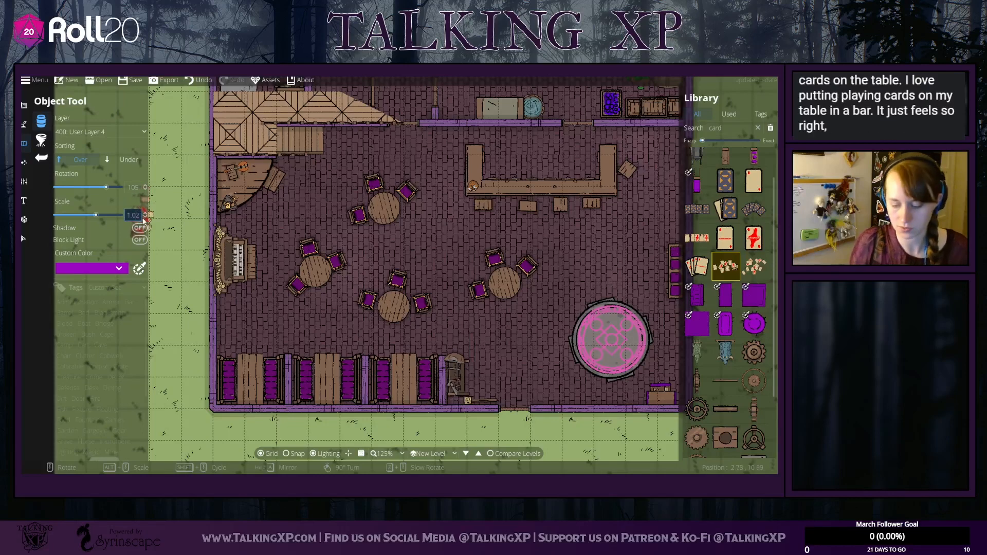
type("1")
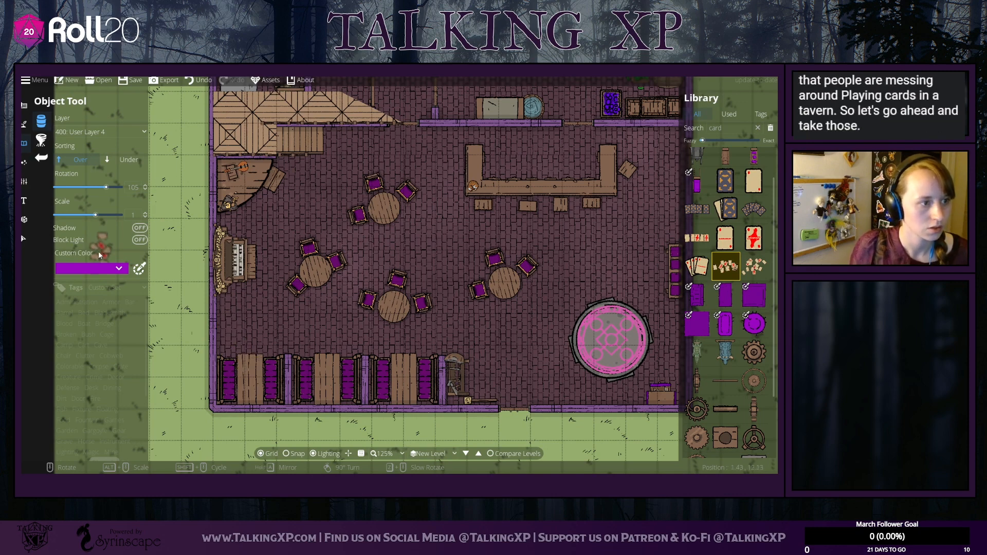
left_click(134, 216)
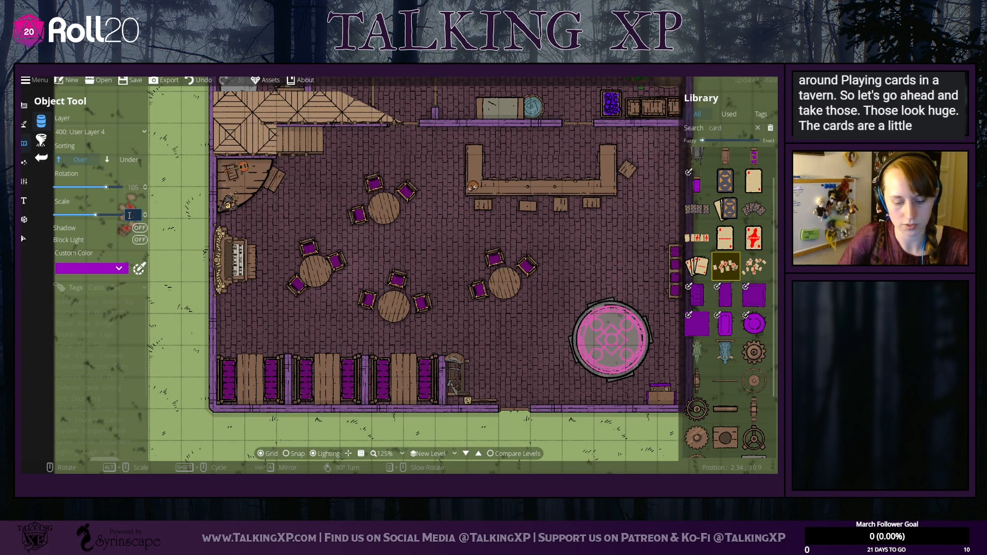
type("0.75")
key("Return")
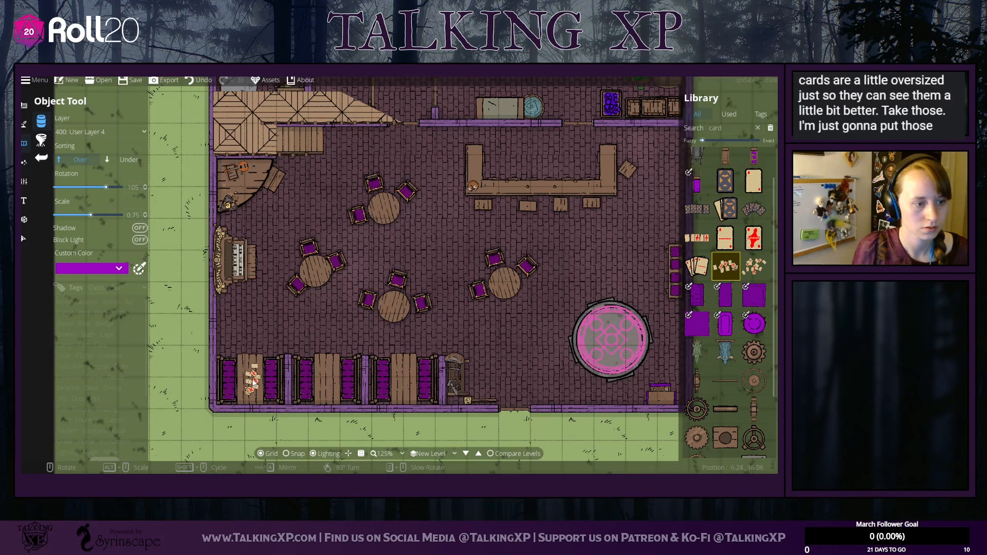
left_click(253, 383)
Step: Add small card hands and single cards, rotated to -60 and -90 degrees, around the scattered cards on the leftmost booth table
left_click(726, 209)
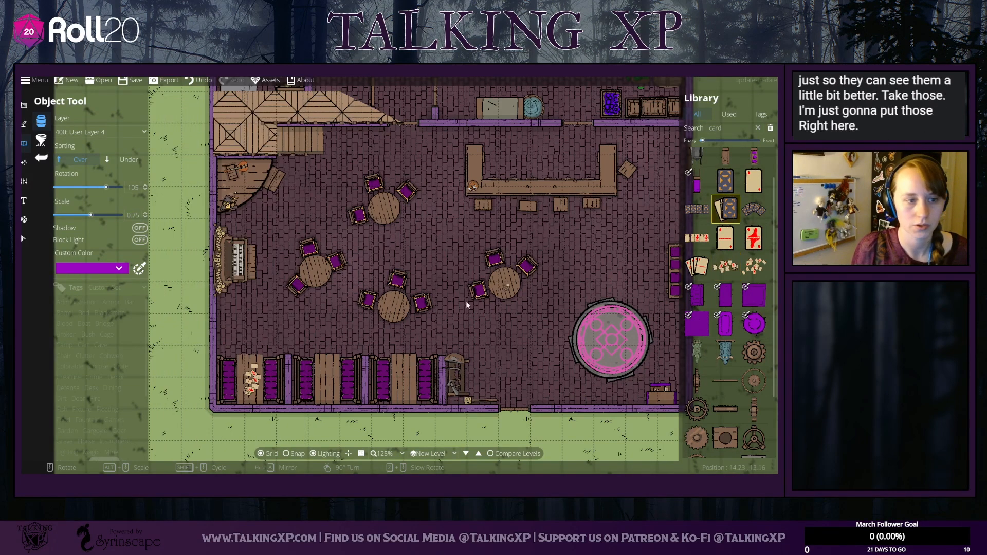
left_click(754, 210)
scroll(267, 402, "down", 15)
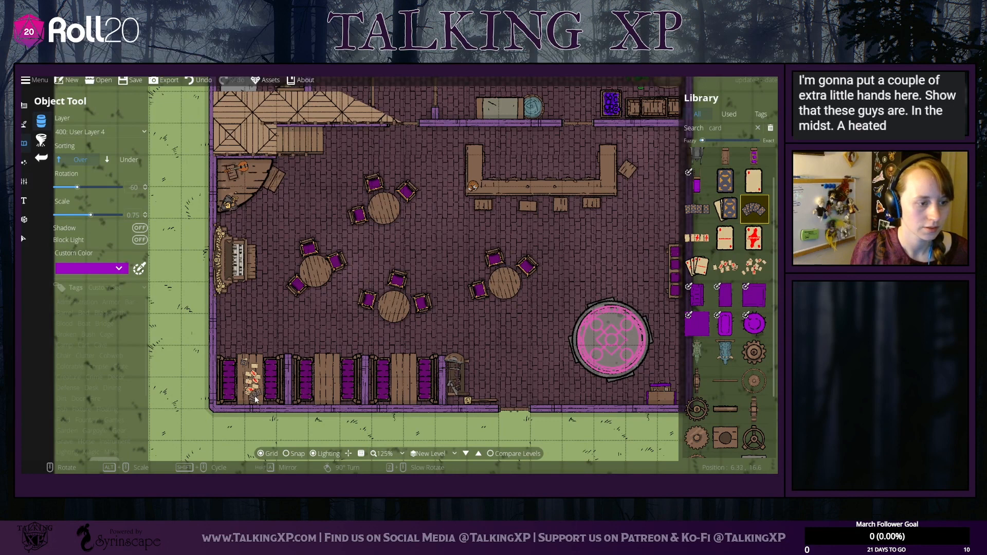
left_click(731, 186)
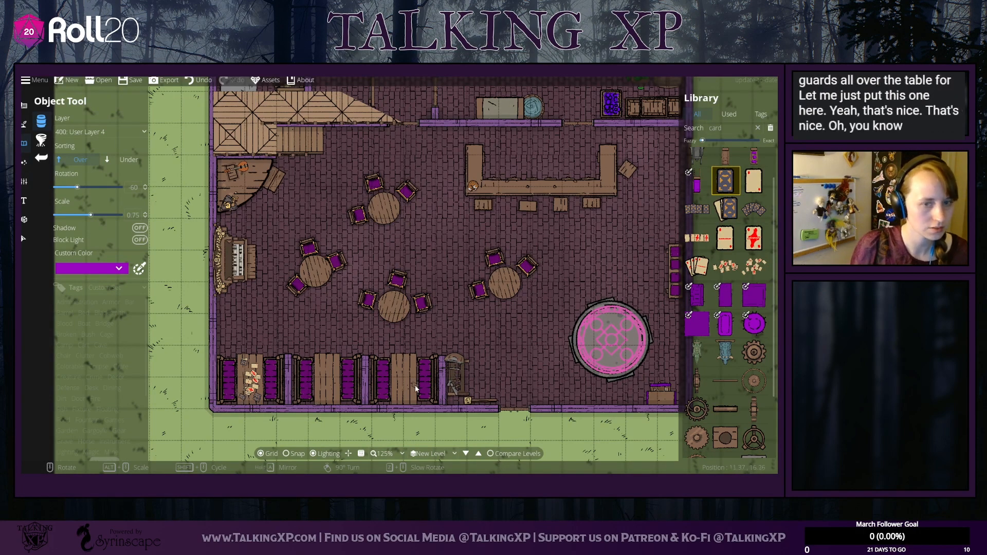
left_click(759, 246)
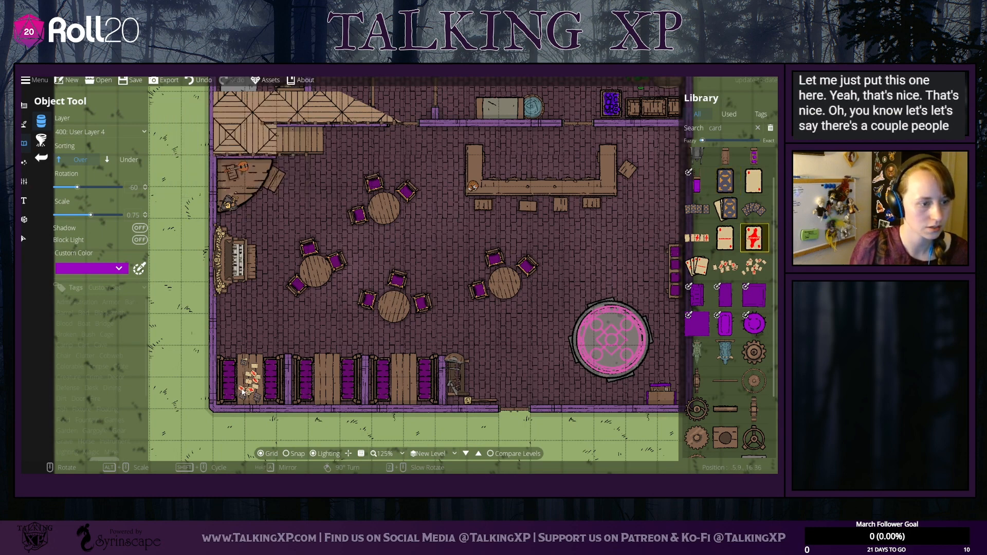
scroll(243, 394, "down", 1)
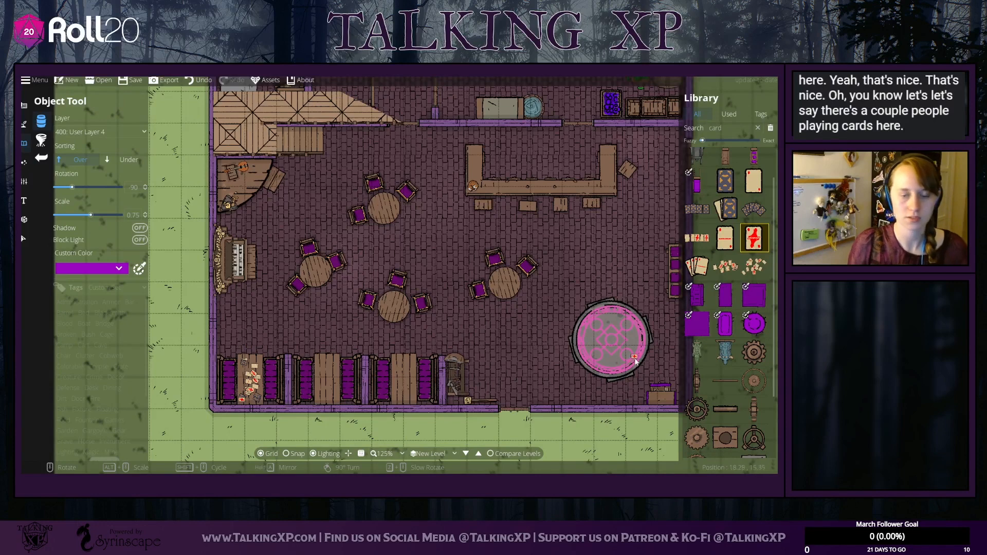
Step: Browse the remaining card results and filter the object library by the Dining tag
mouse_move(745, 172)
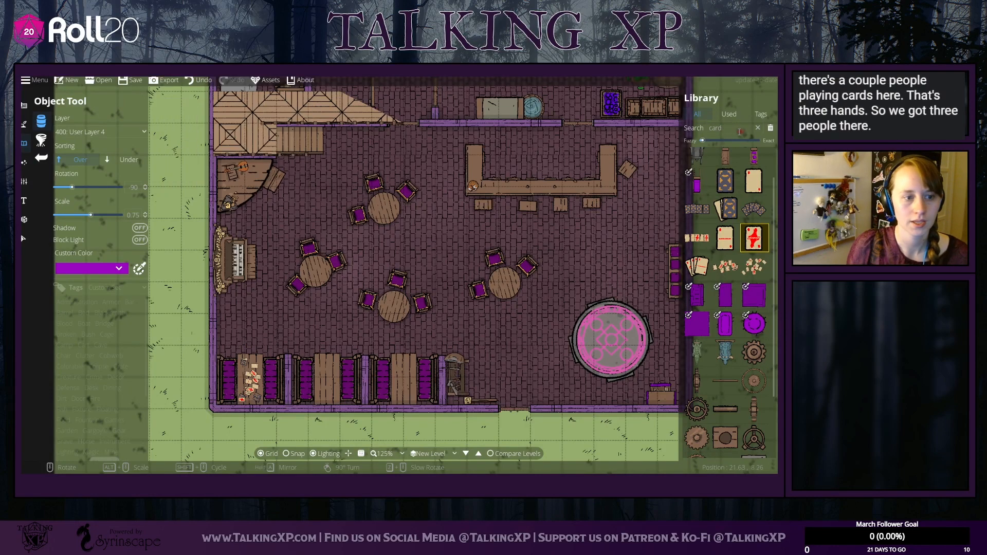
scroll(733, 404, "down", 2)
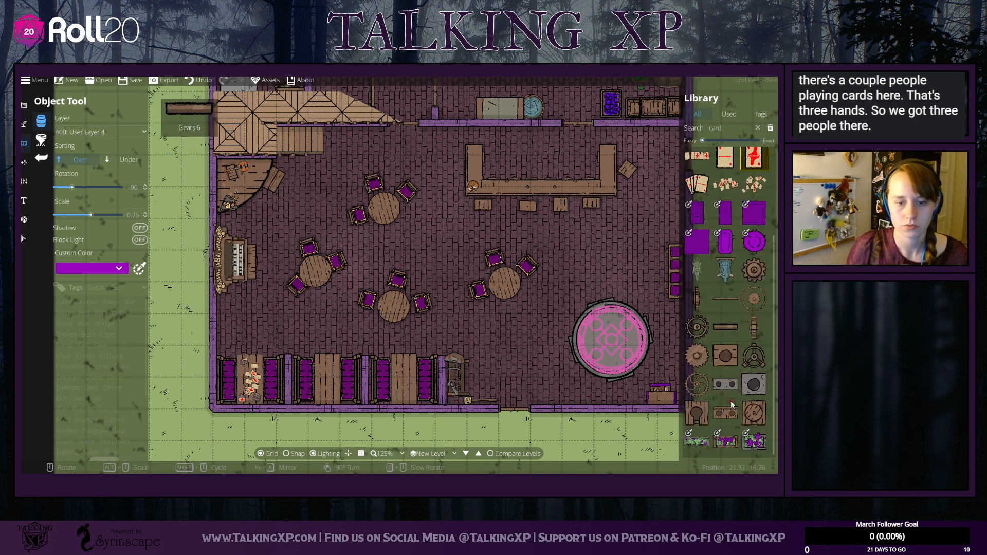
scroll(733, 405, "up", 3)
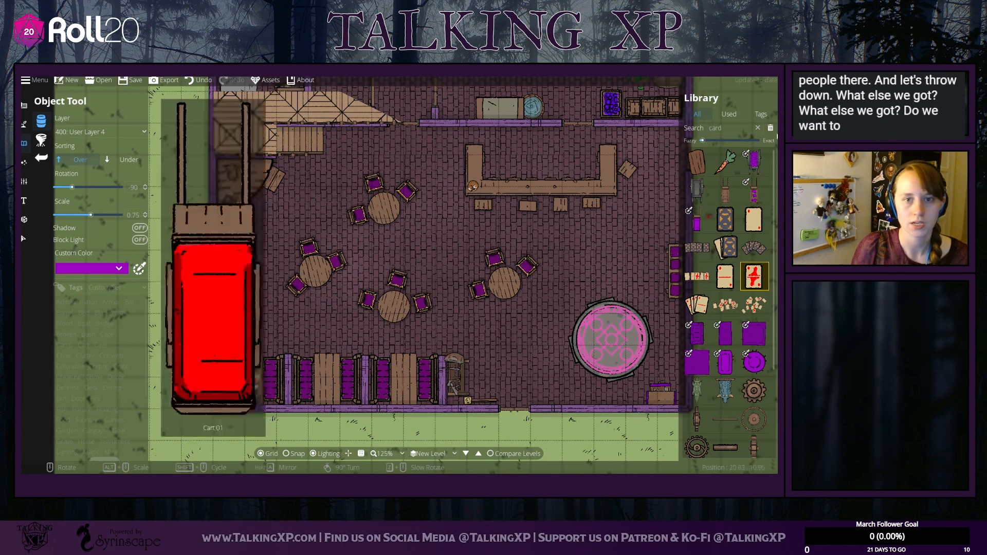
left_click_drag(731, 129, 653, 132)
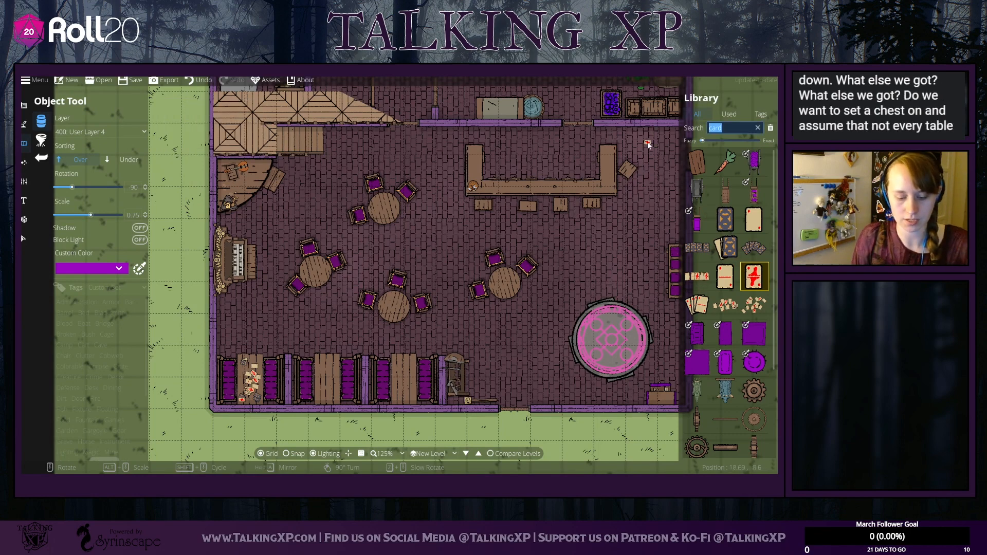
left_click(125, 394)
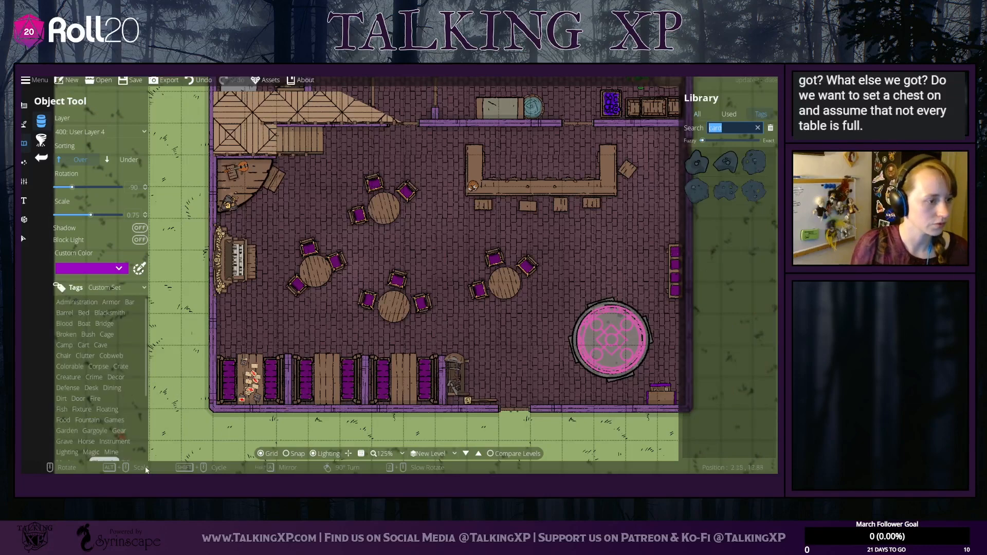
left_click(112, 388)
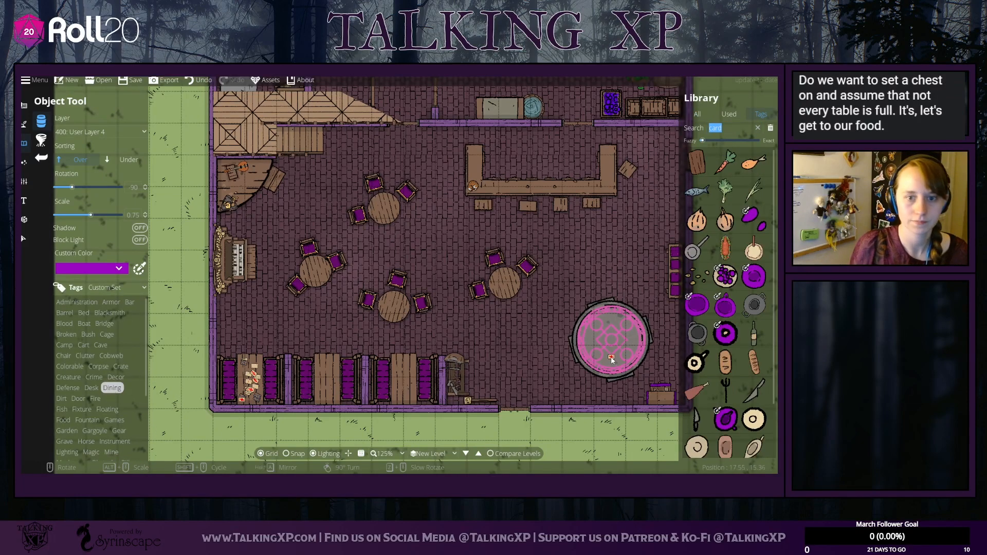
Step: Place the large roast, rotated -90 degrees at a scale of about 1.25, on the middle table in the kitchen
left_click(726, 248)
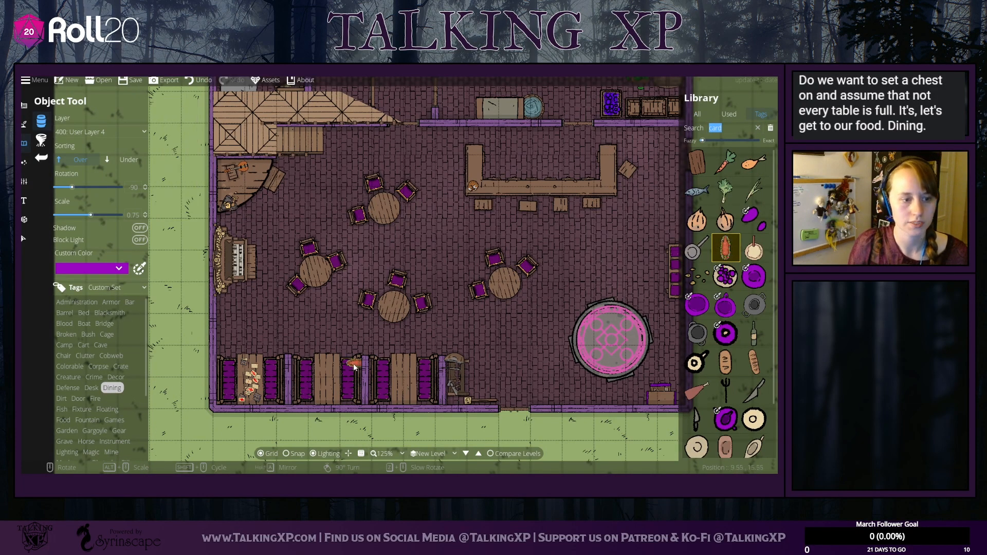
scroll(345, 369, "down", 2)
left_click_drag(630, 209, 540, 359)
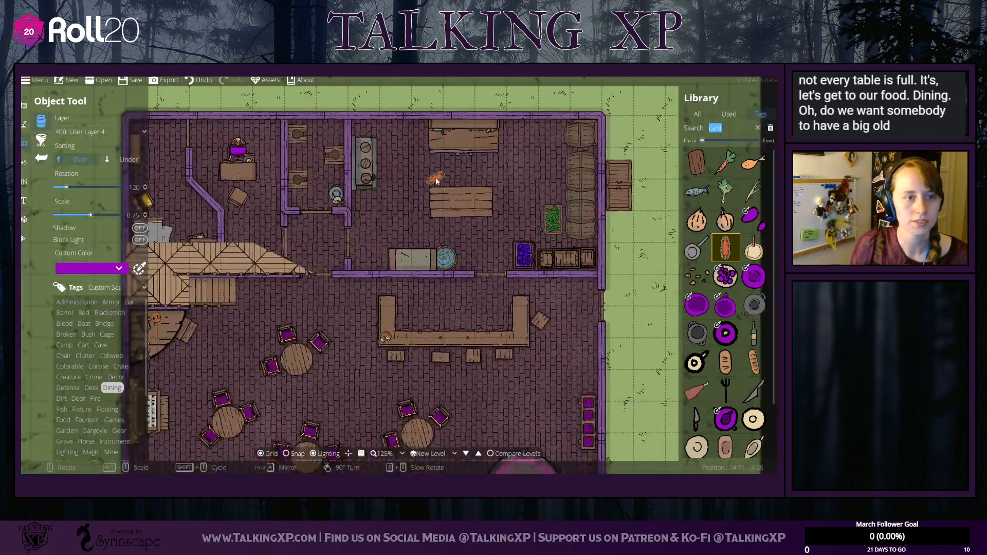
scroll(463, 216, "up", 1)
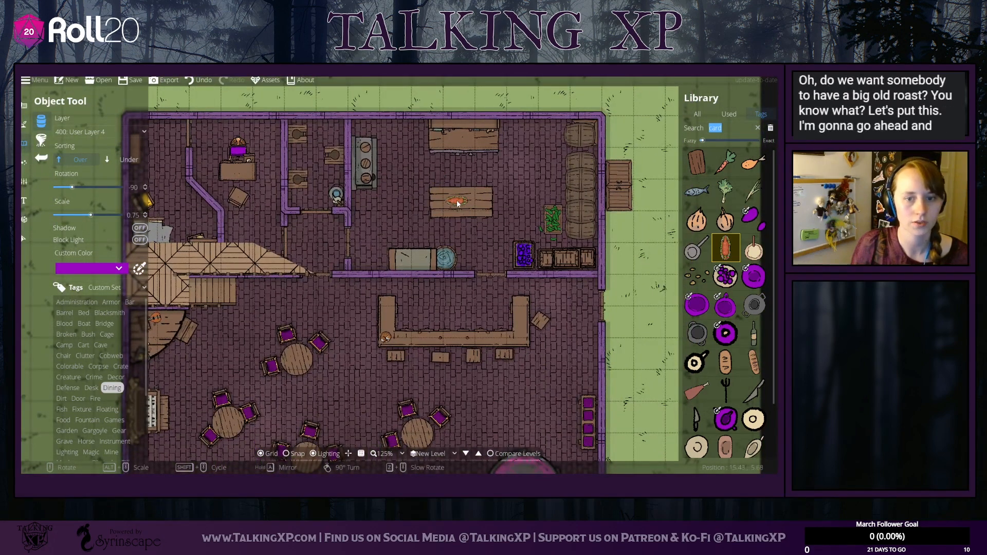
left_click(100, 216)
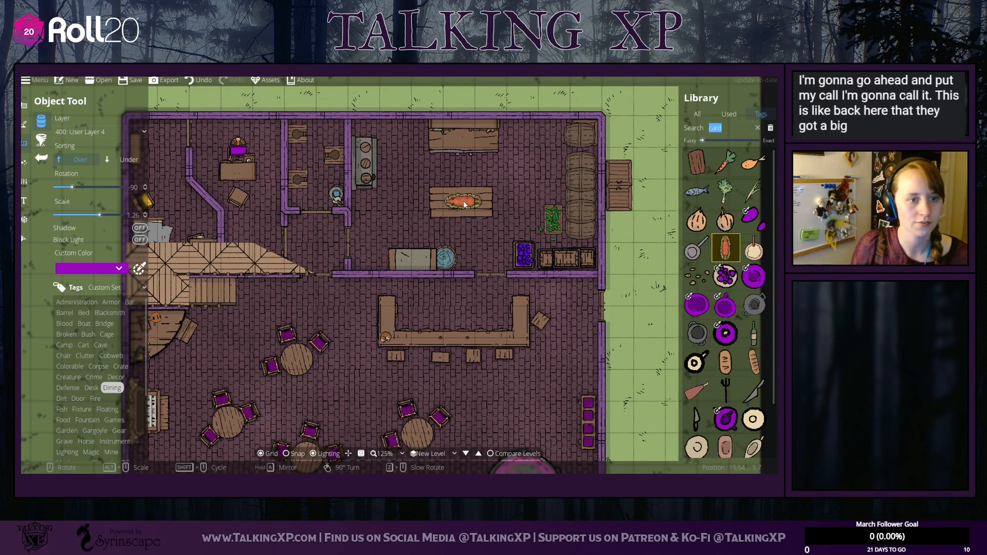
left_click(461, 201)
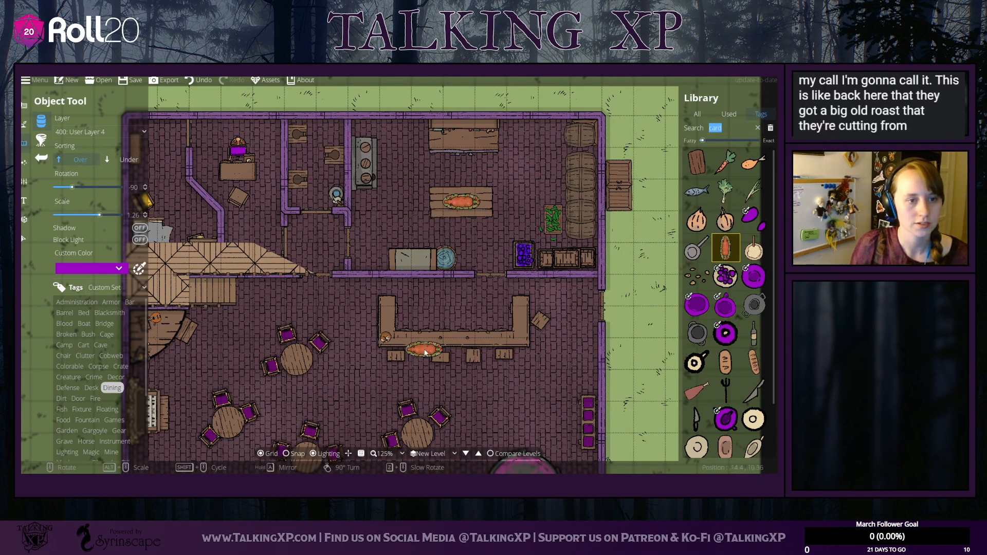
Step: Place a round plate at scale 1 on the left round table and two Plate 01 plates on the lower middle round table
left_click_drag(424, 350, 518, 227)
left_click_drag(448, 307, 466, 275)
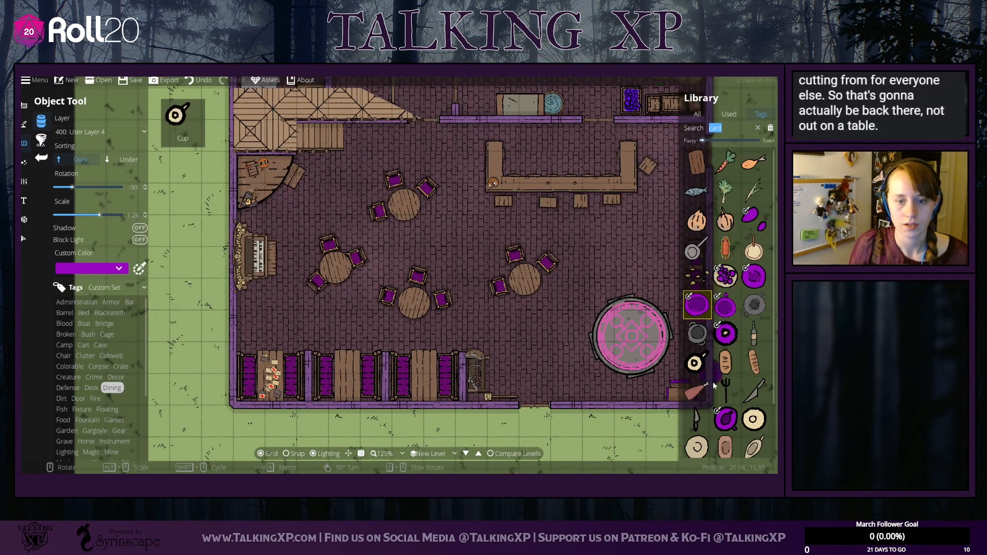
scroll(714, 386, "down", 2)
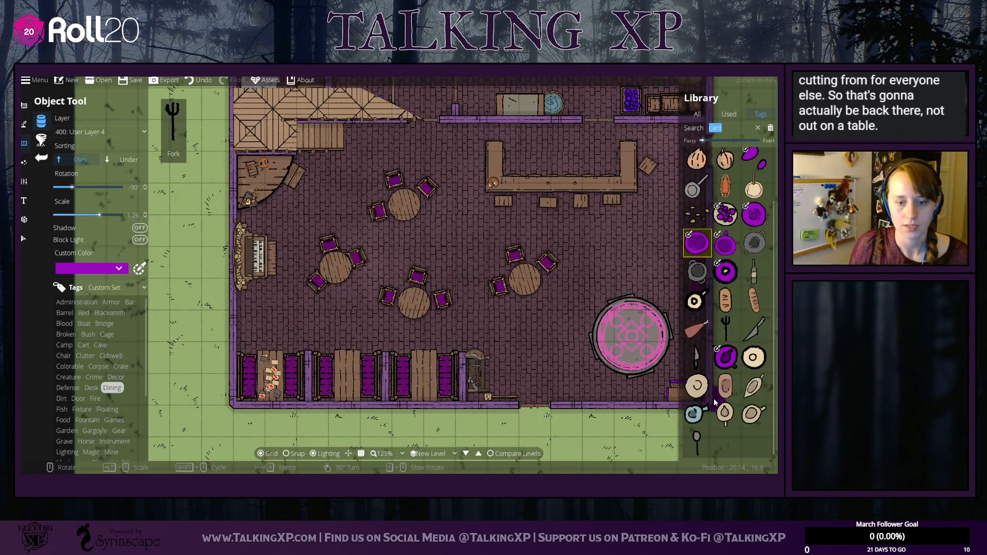
left_click(760, 363)
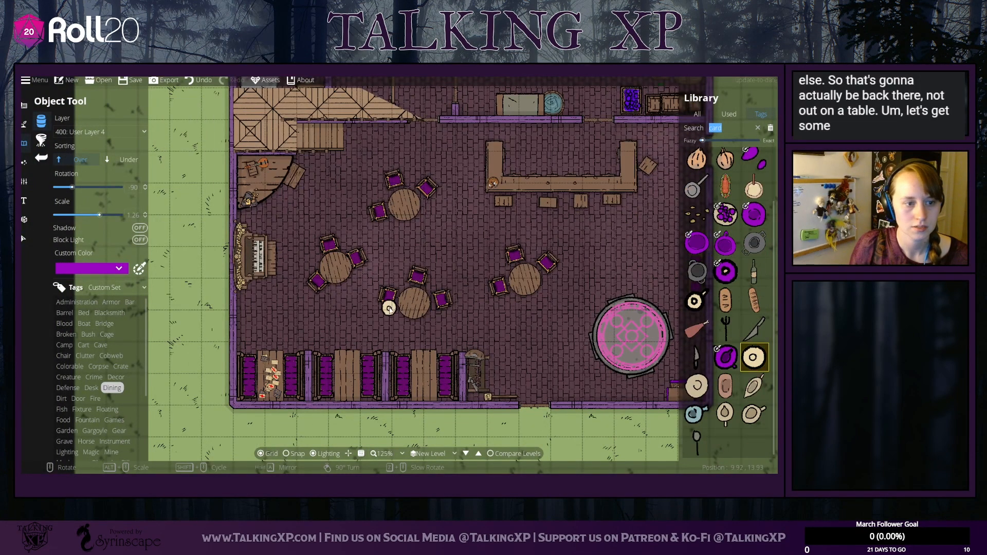
double_click(135, 215)
type("1")
key("Return")
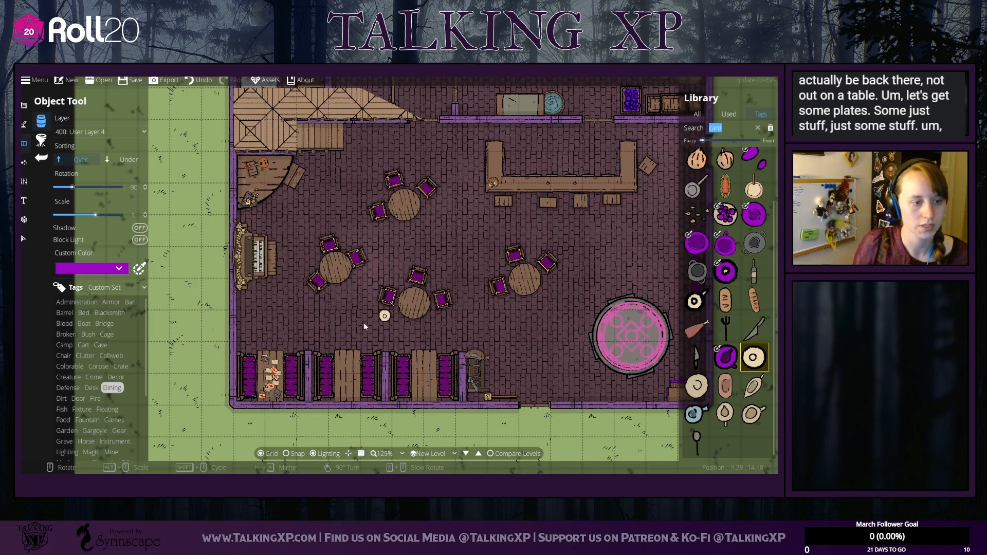
left_click(337, 277)
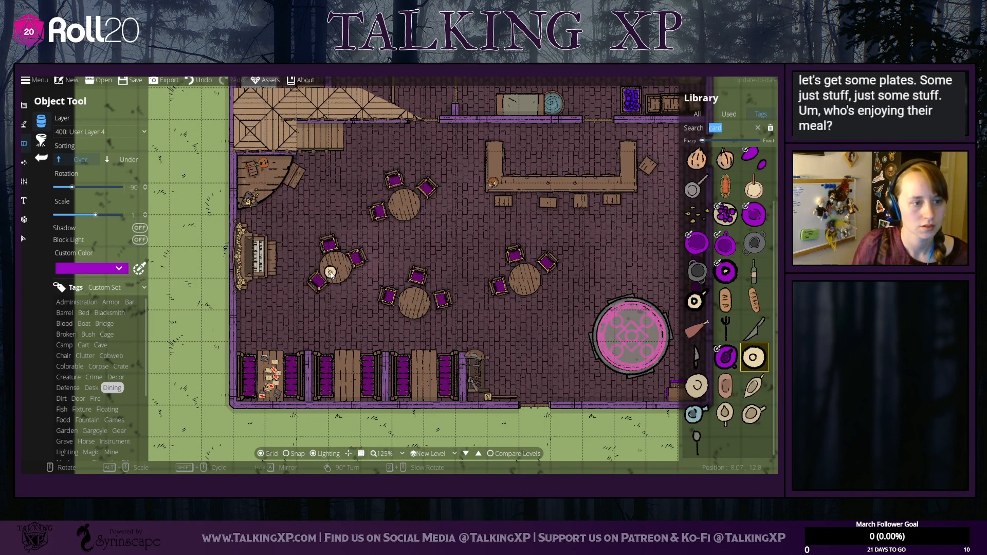
left_click(697, 386)
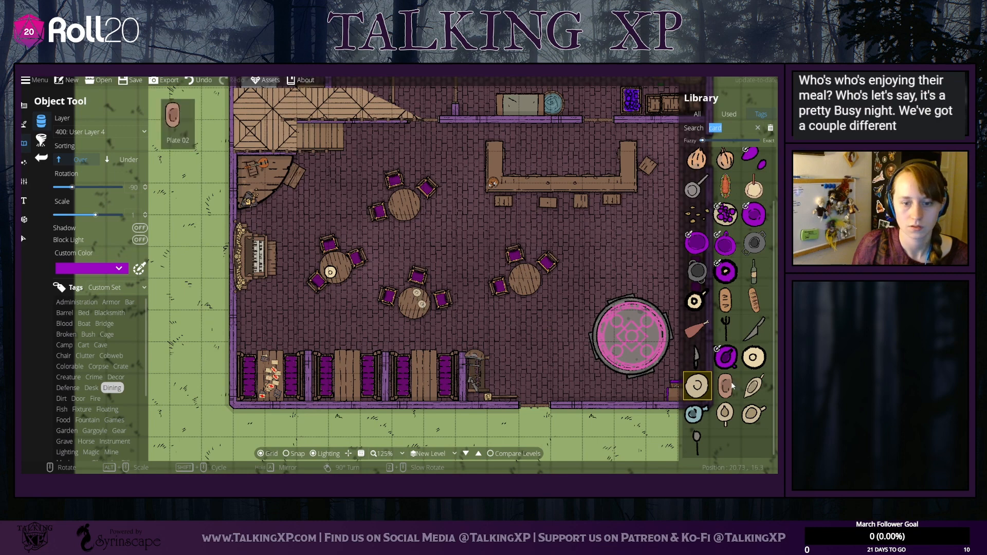
Step: Browse the Dining objects and preview the drumstick, big bowls and plates over the tavern's round tables
left_click(717, 411)
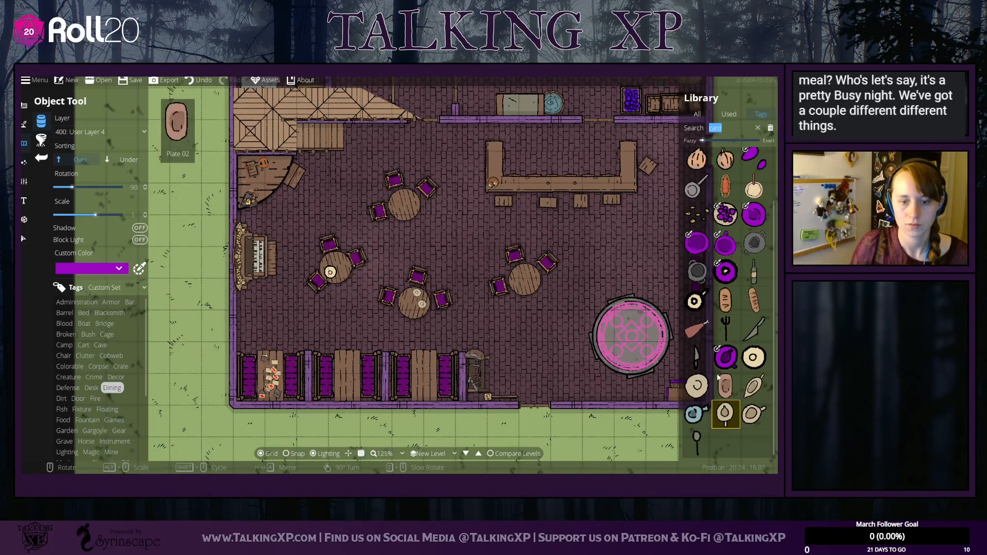
left_click(698, 329)
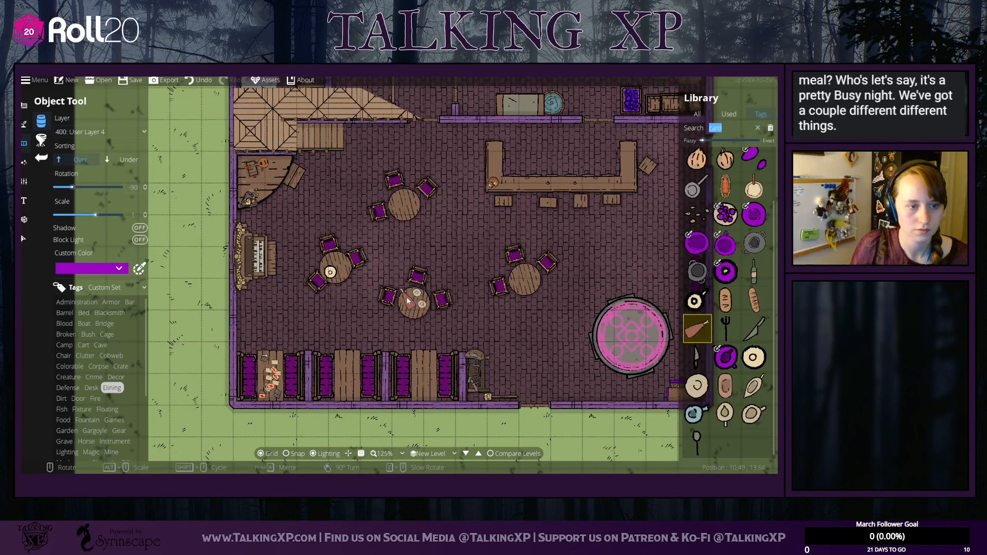
scroll(759, 290, "up", 2)
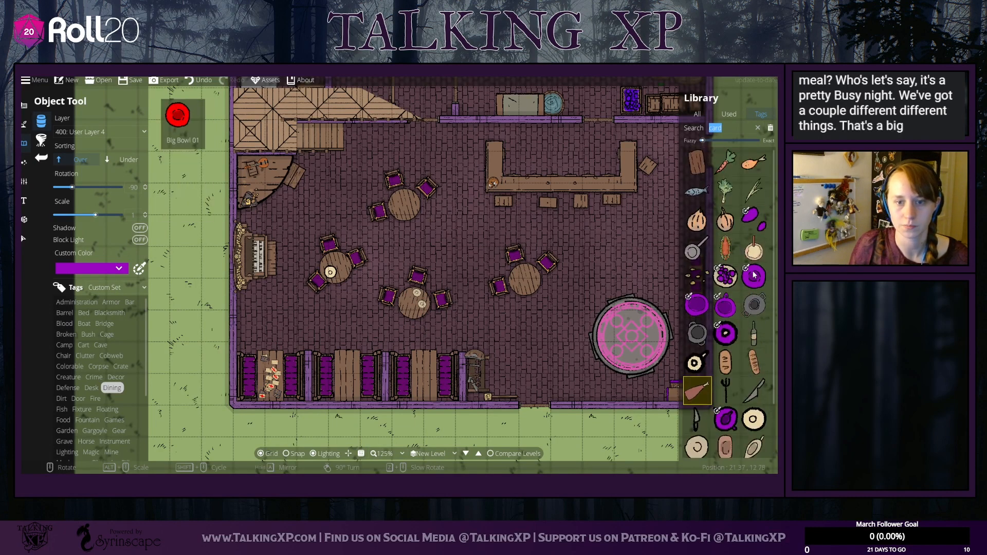
scroll(755, 275, "down", 2)
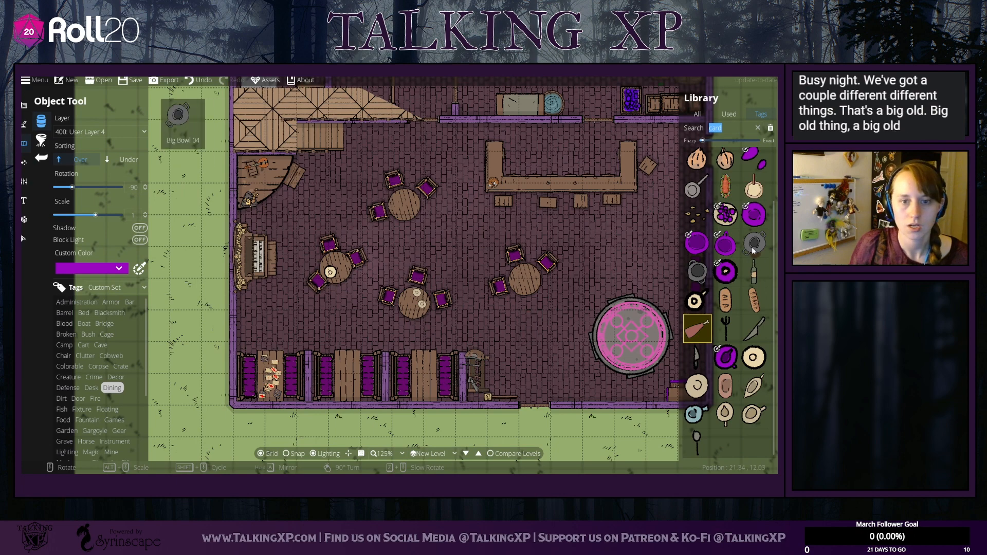
left_click(754, 215)
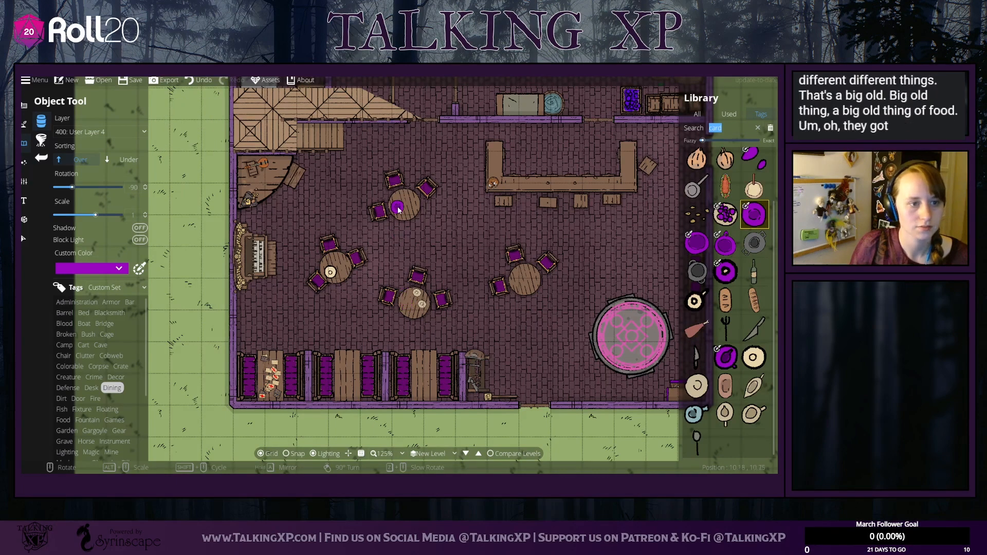
left_click(697, 243)
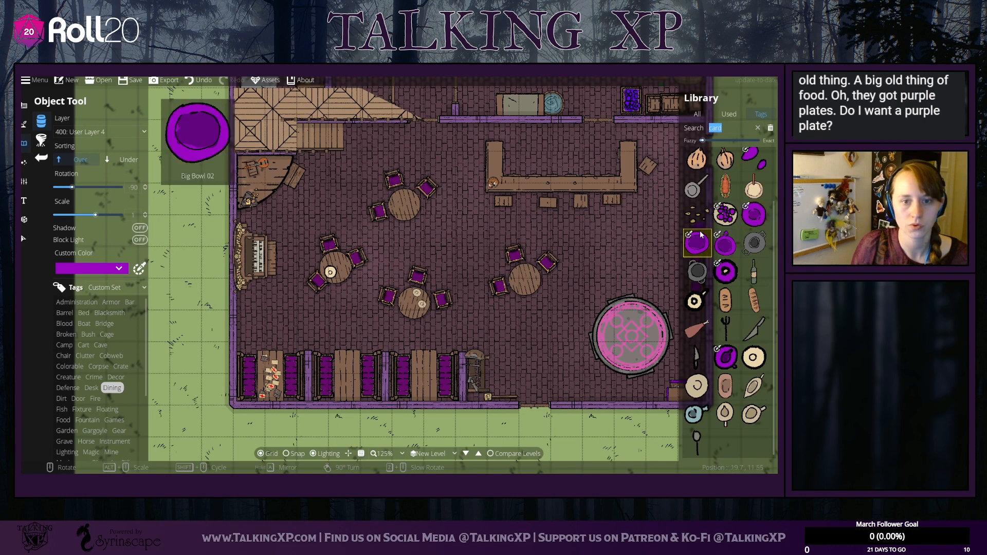
left_click(754, 357)
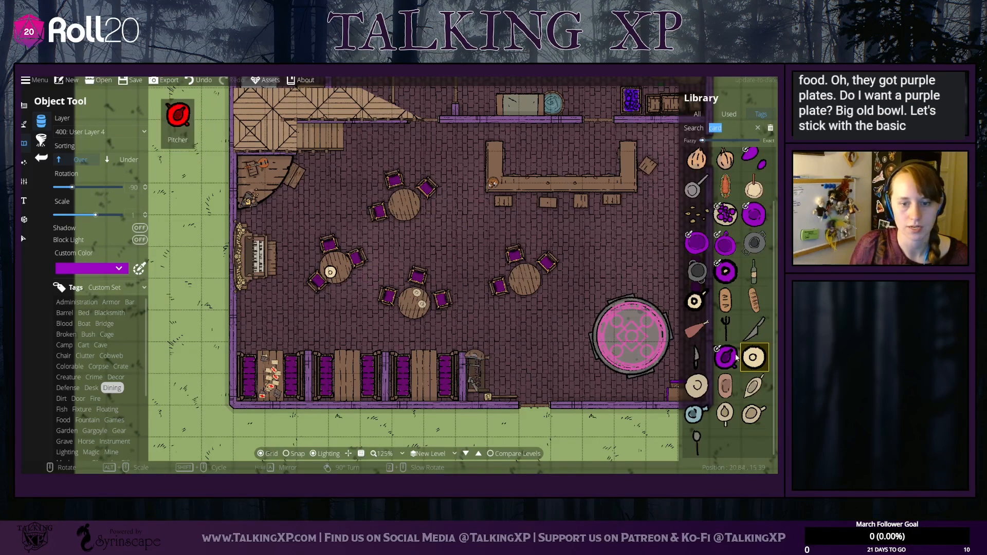
left_click(697, 386)
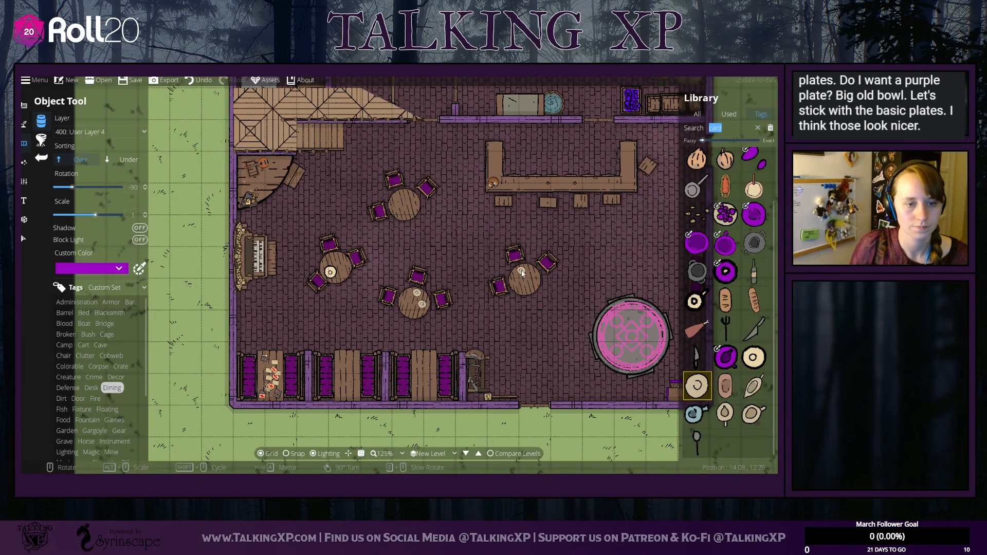
Step: Place a single Plate 01 on the table of the rightmost booth
left_click_drag(525, 270, 512, 275)
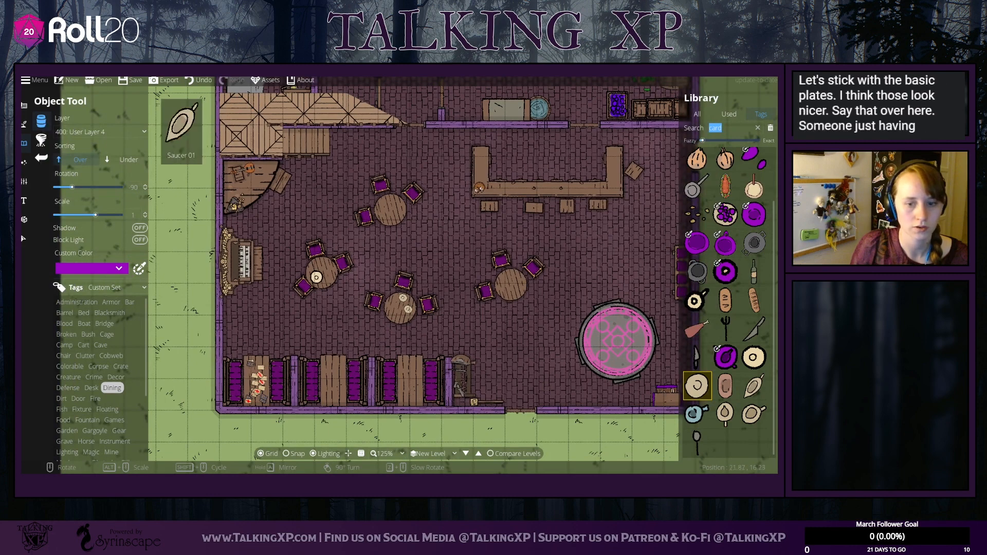
left_click(754, 357)
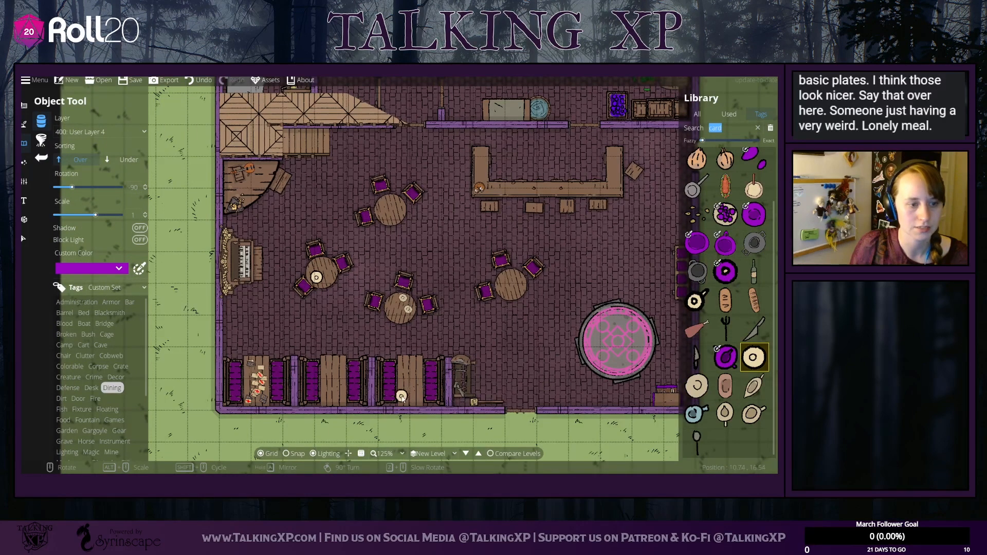
left_click(697, 386)
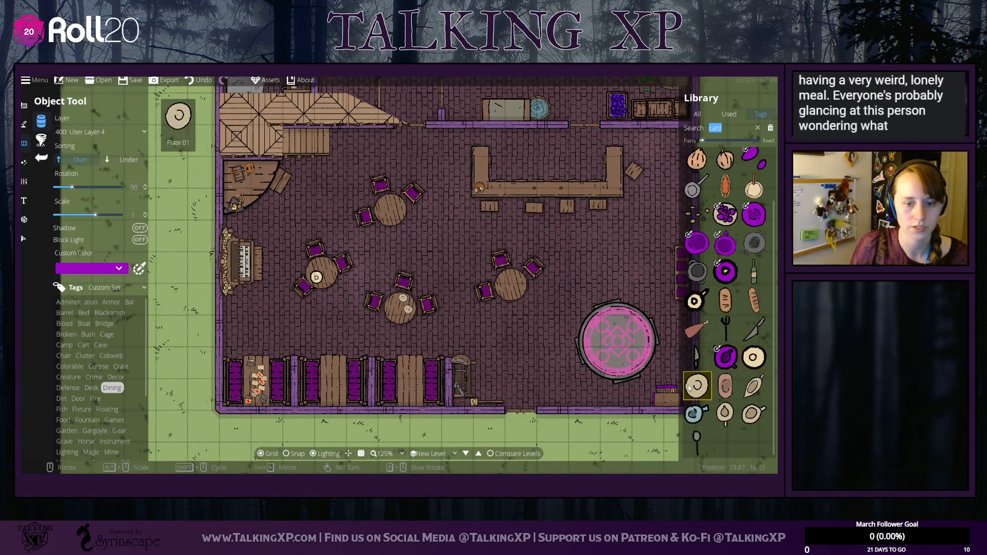
left_click(404, 396)
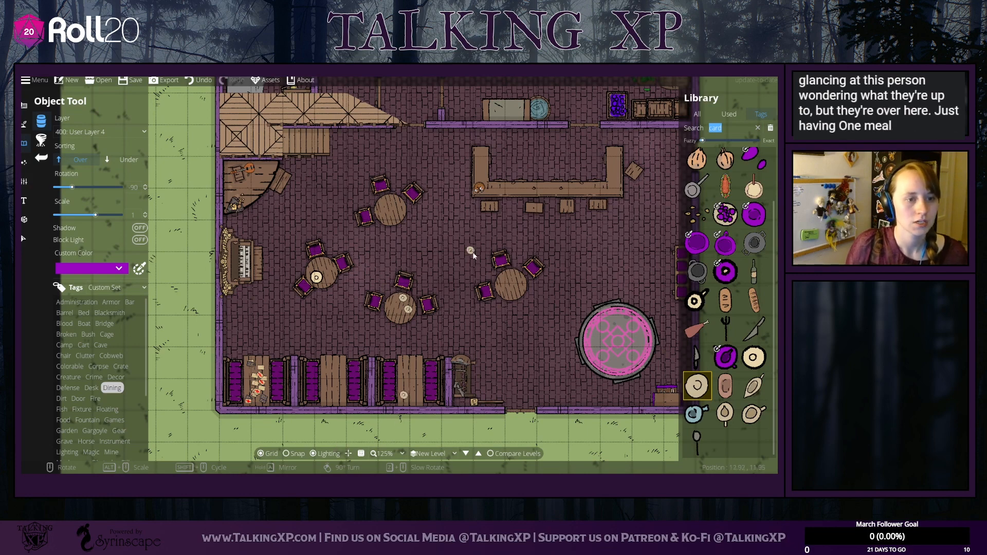
Step: Choose the Pitcher object, set its custom color to reddish brown 9c4312 and rotate it to -120 degrees
scroll(748, 347, "up", 2)
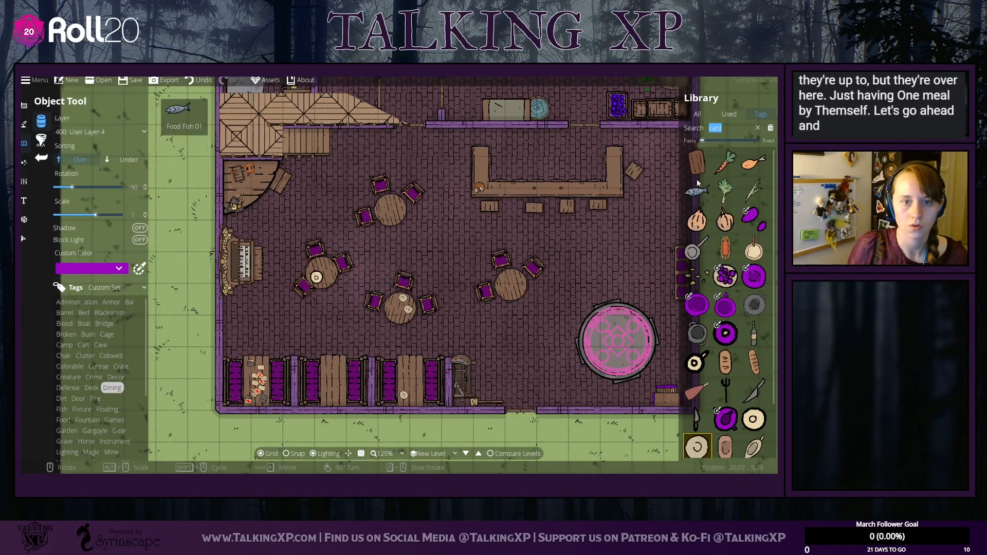
scroll(733, 335, "down", 2)
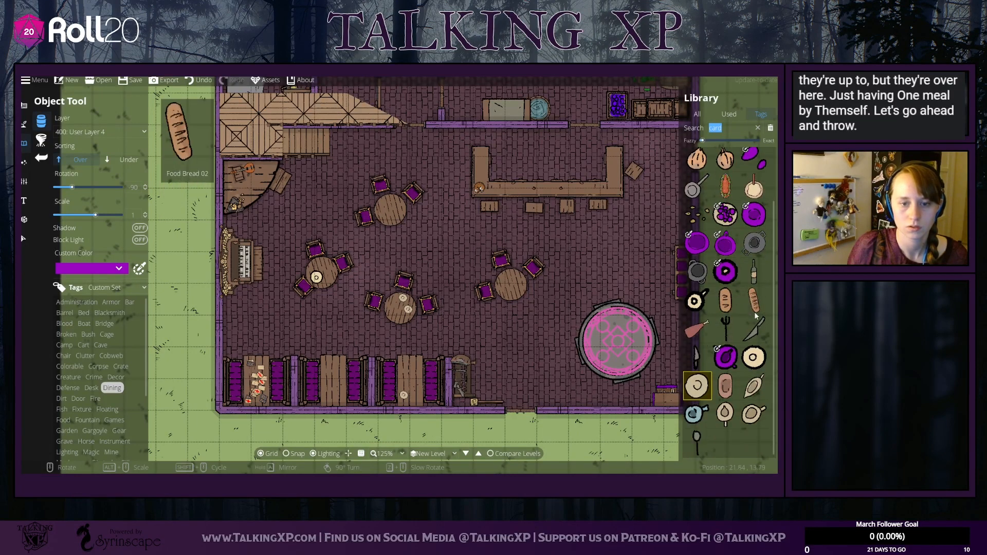
left_click(725, 357)
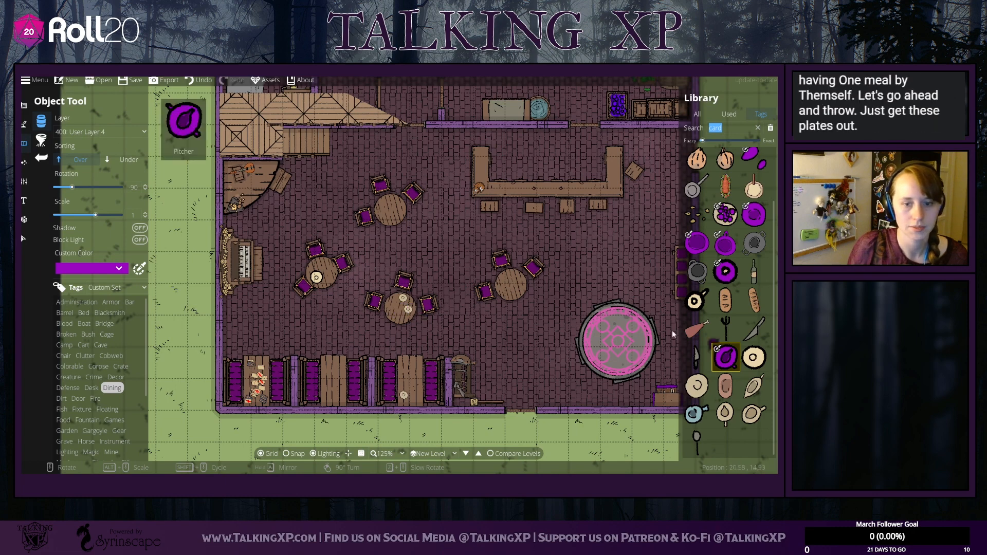
left_click(126, 267)
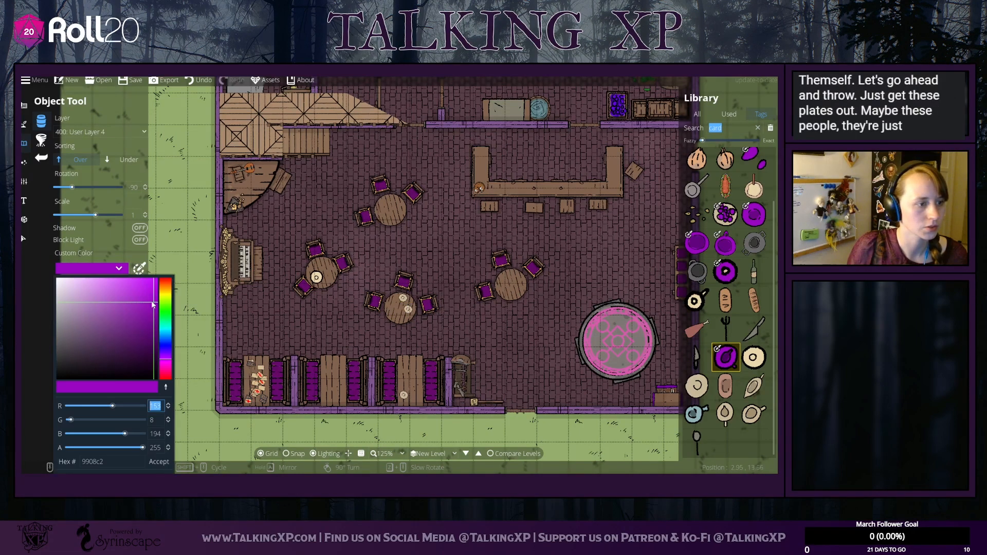
mouse_move(160, 306)
left_mouse_down()
mouse_move(165, 285)
mouse_move(134, 324)
mouse_move(147, 321)
left_mouse_up()
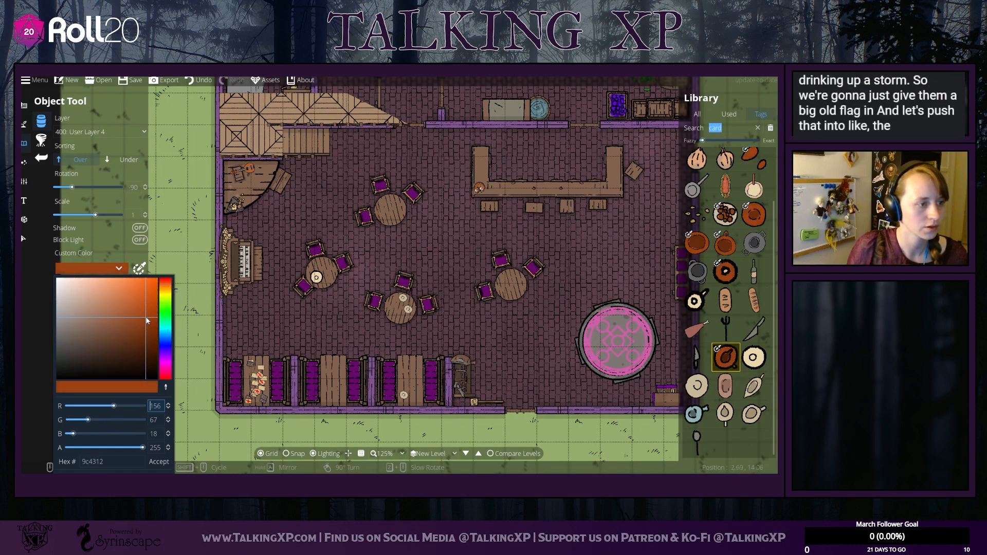
left_click(158, 461)
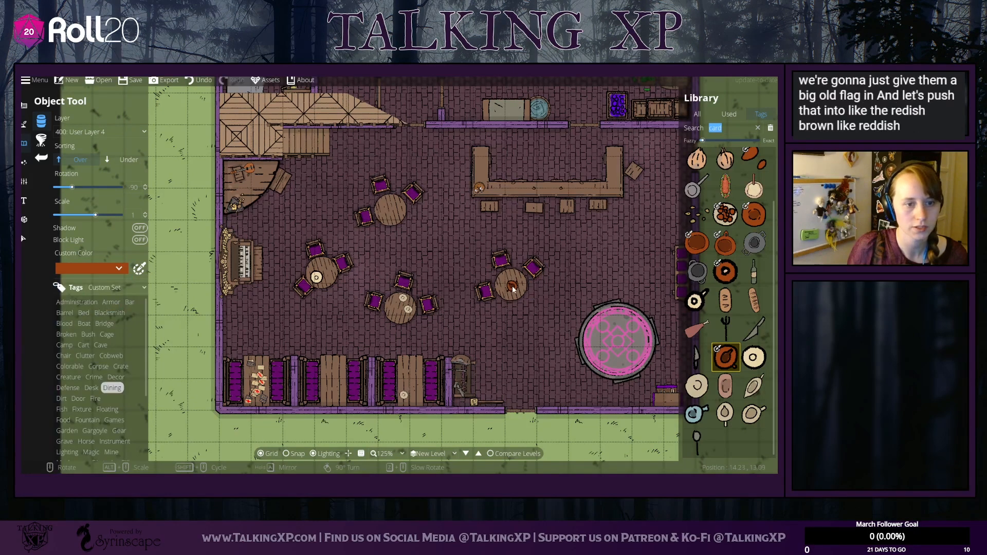
scroll(513, 288, "down", 2)
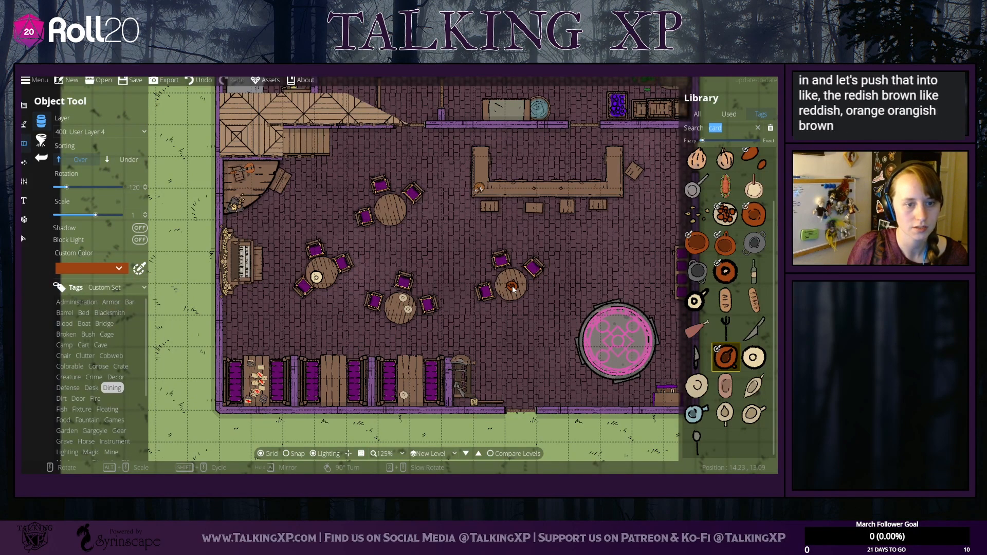
Step: Change the pitcher's custom color to muddy yellow 928a31
left_click(122, 272)
left_click(138, 270)
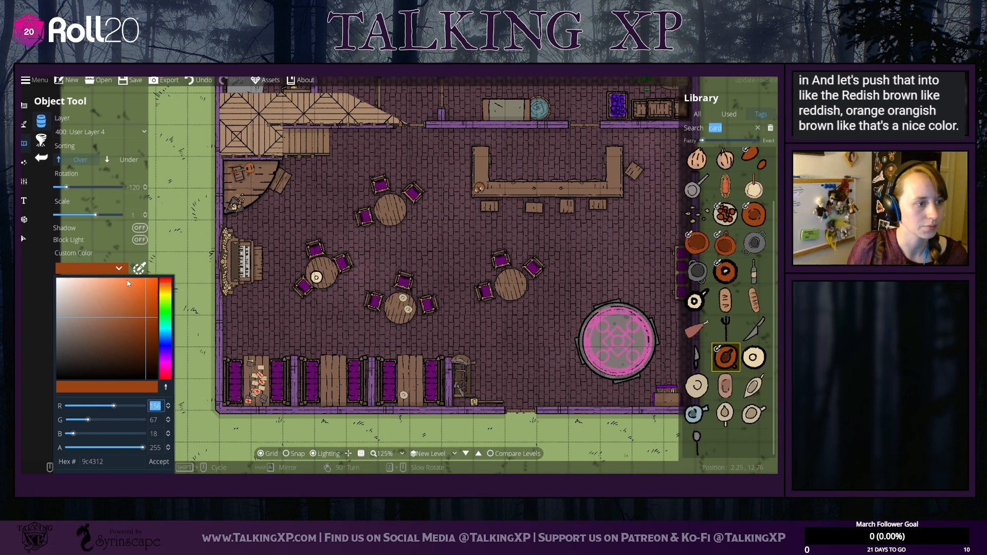
left_click(167, 292)
left_click_drag(167, 292, 123, 322)
left_click_drag(170, 296, 167, 297)
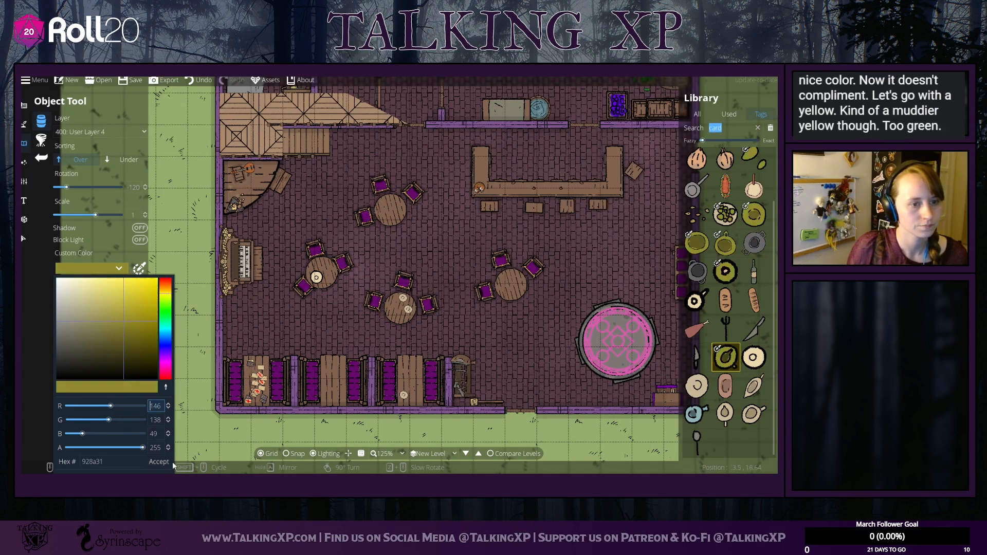
left_click(158, 462)
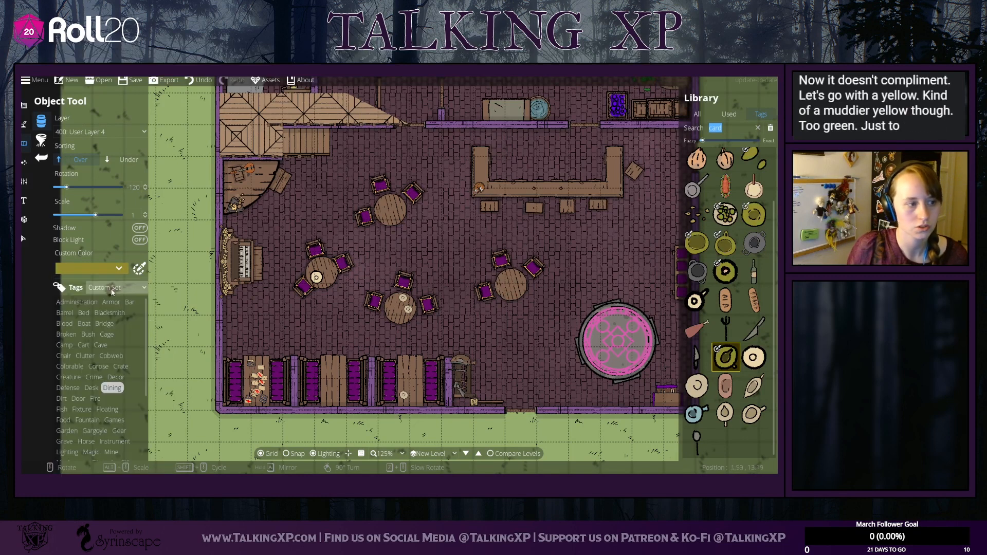
Step: Lighten the custom color to a paler yellow and place the pitcher on the right round table
left_click(90, 269)
left_click(122, 298)
left_click_drag(122, 297, 105, 301)
left_click(158, 462)
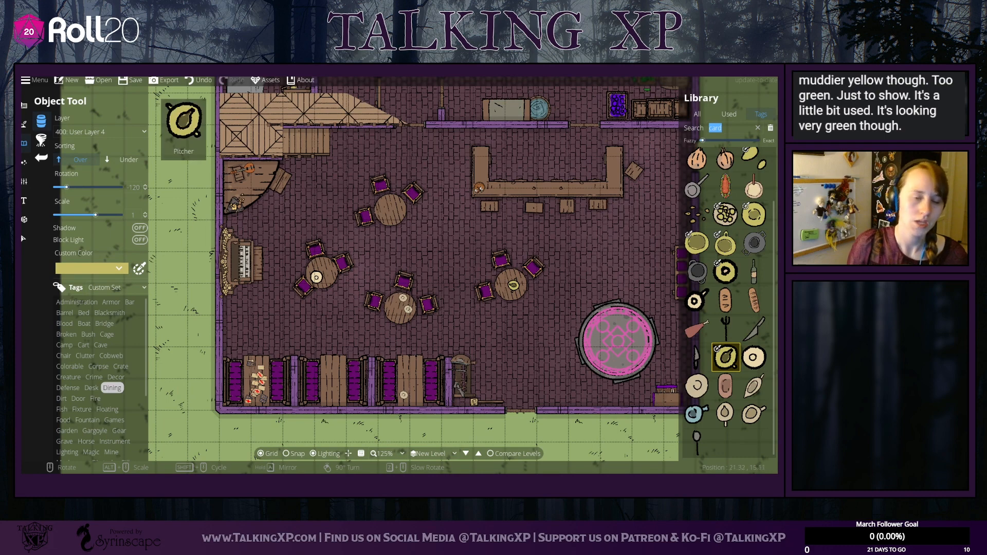
Step: Place a bottle rotated to 60 degrees on the floor below the right round table, using layer 100: User Layer 1
left_click(755, 276)
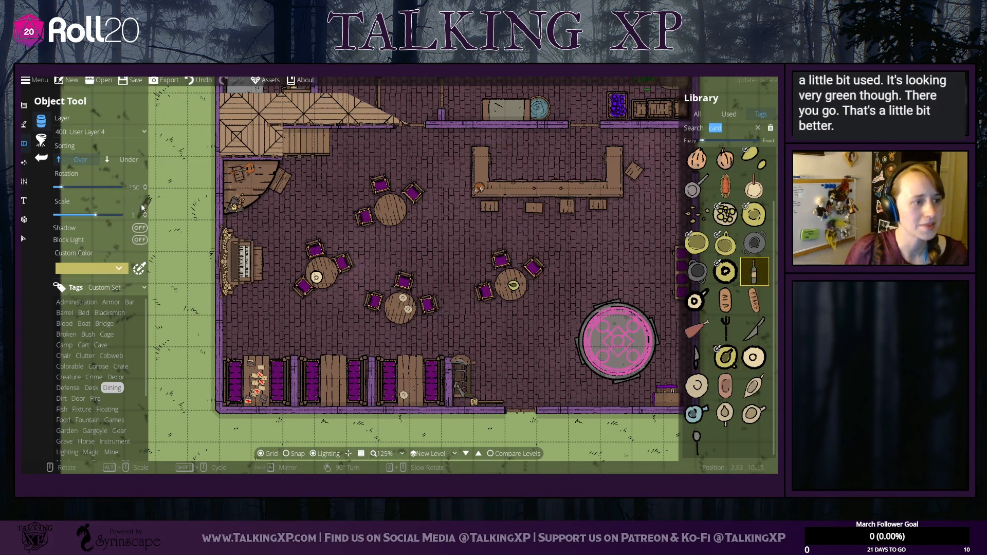
left_click(101, 132)
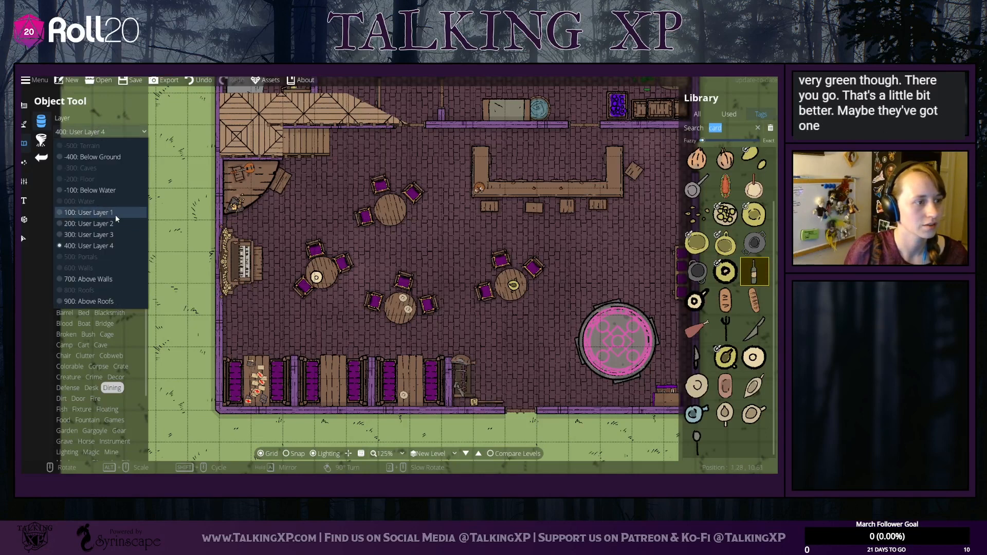
left_click(97, 213)
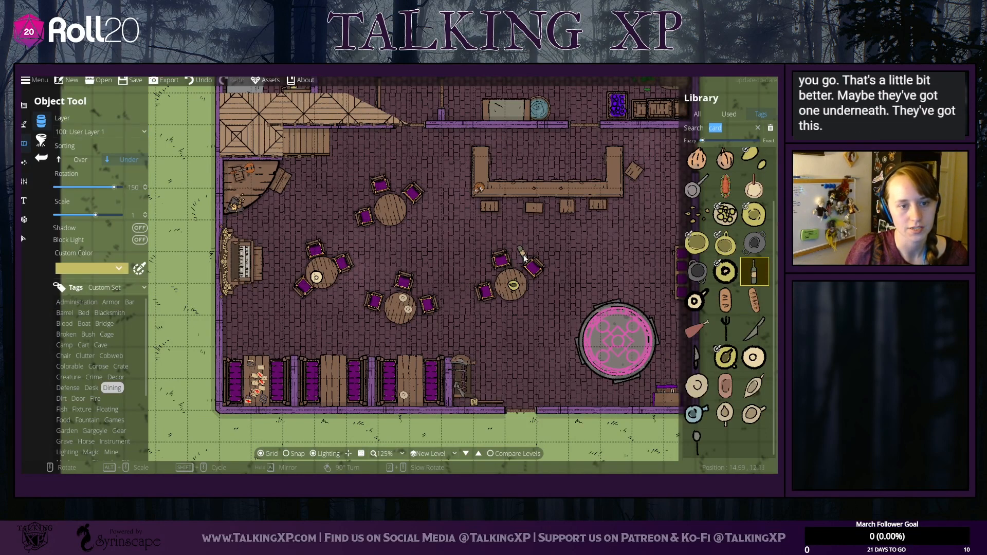
scroll(525, 257, "up", 6)
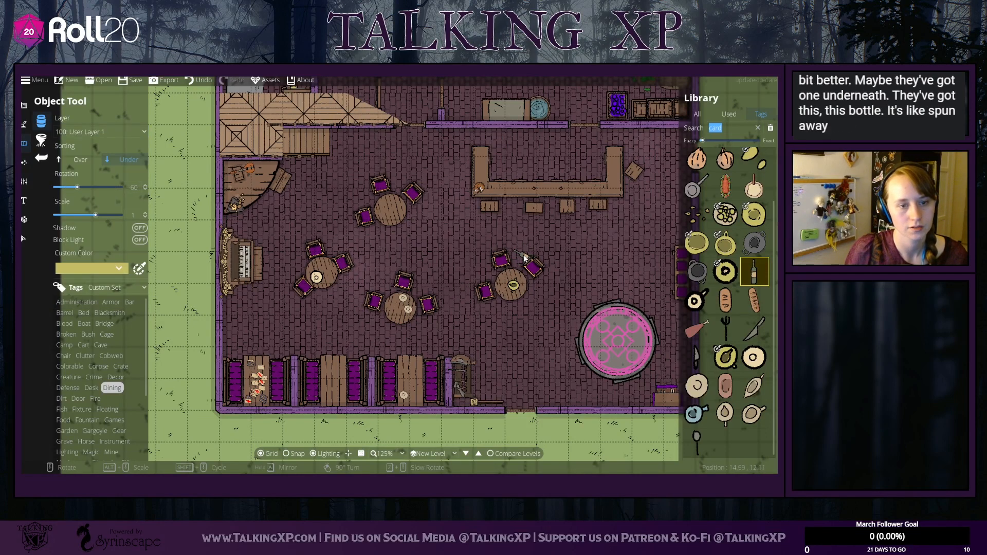
scroll(511, 308, "up", 6)
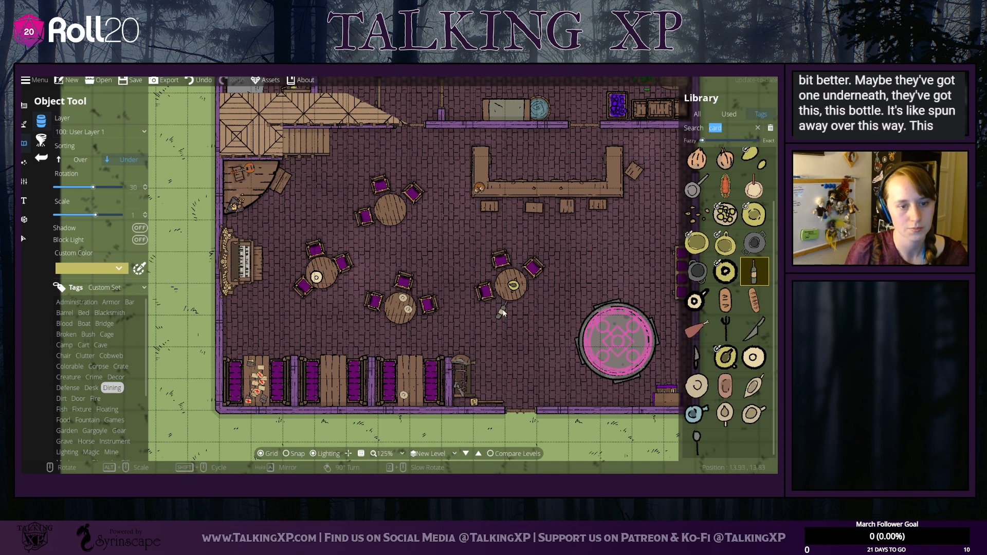
left_click(507, 303)
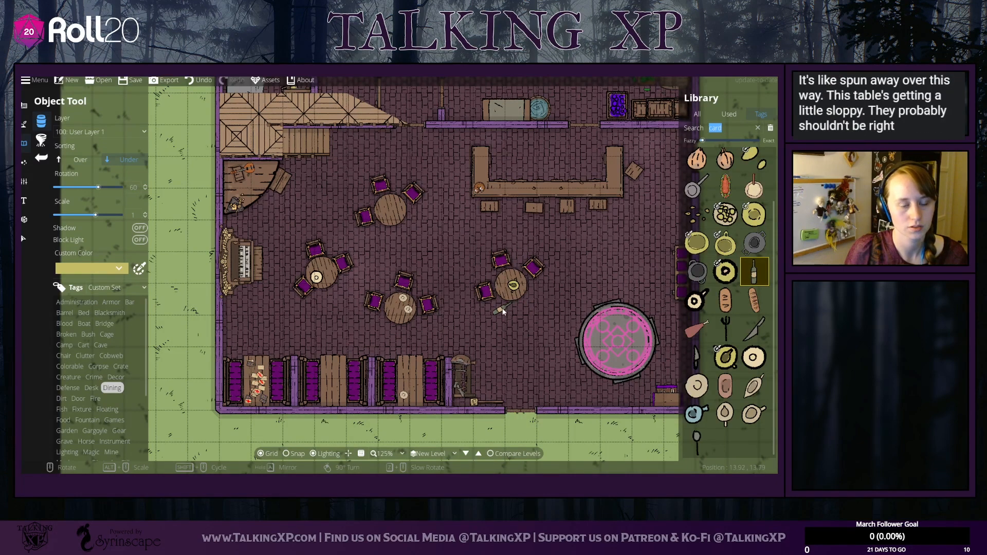
Step: Choose the upright bottle seen from above, set layer 400: User Layer 4 with Over sorting, and place it on the left round table
left_click(726, 273)
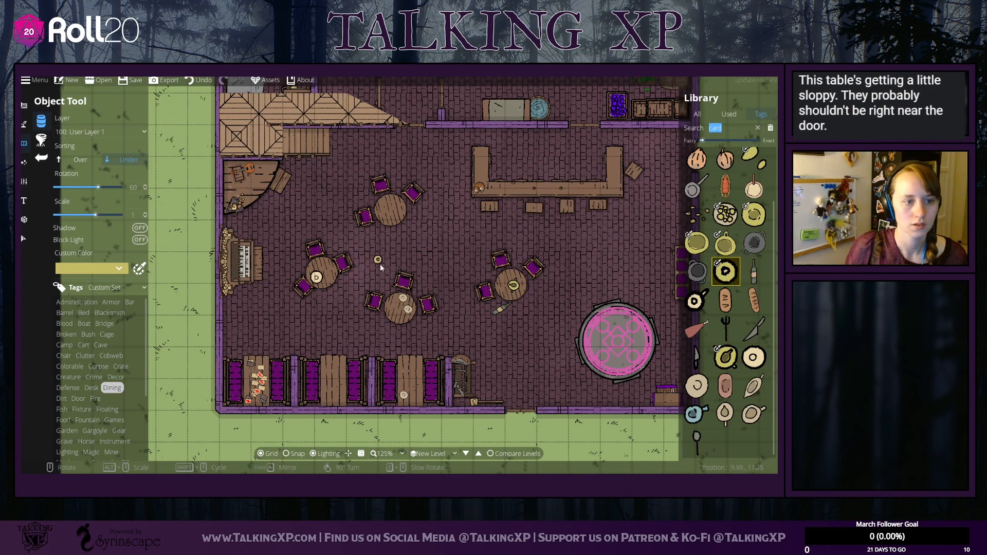
left_click(114, 132)
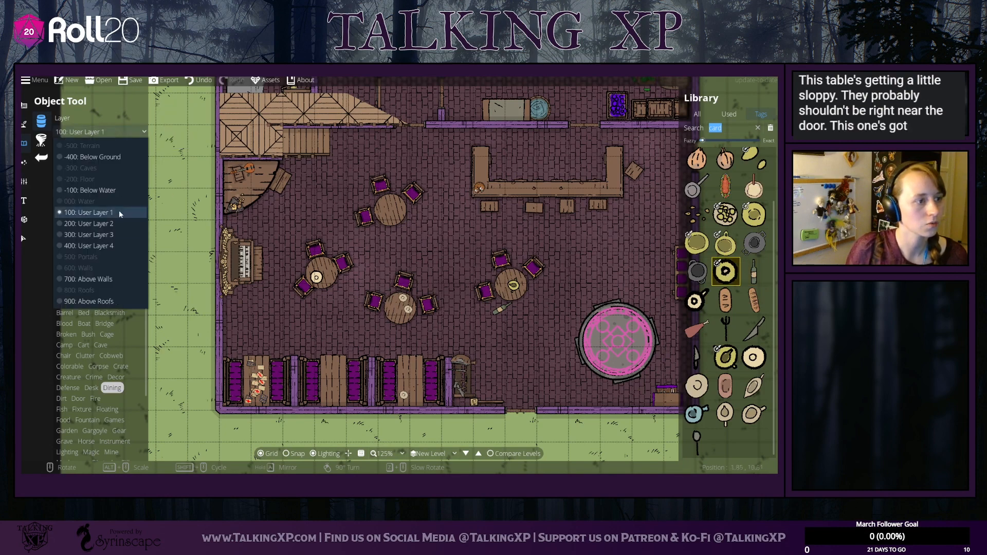
left_click(119, 211)
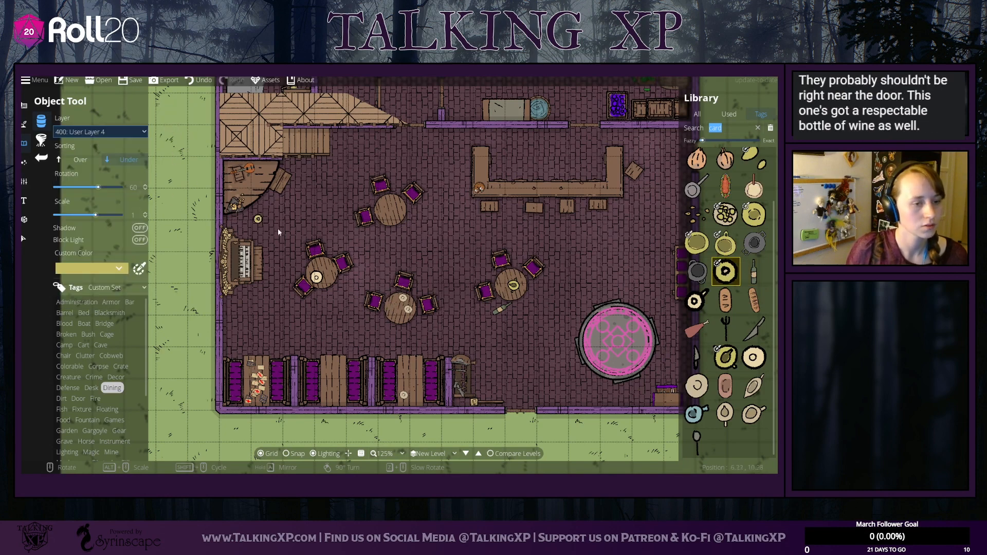
left_click(91, 161)
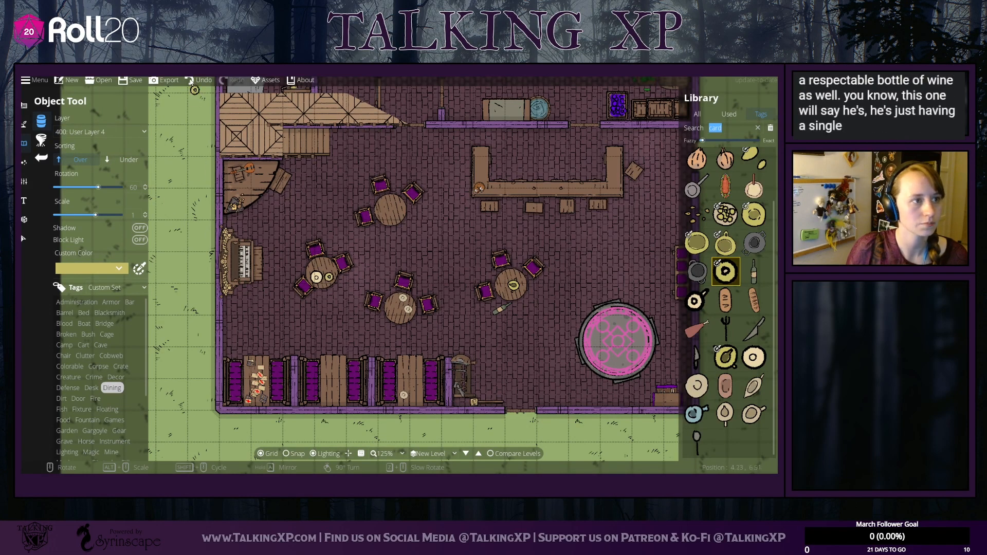
Step: Undo the yellow bottle's placement, set the custom color to dark wine red and place the bottle on the left round table
key("ctrl+z")
left_click(127, 269)
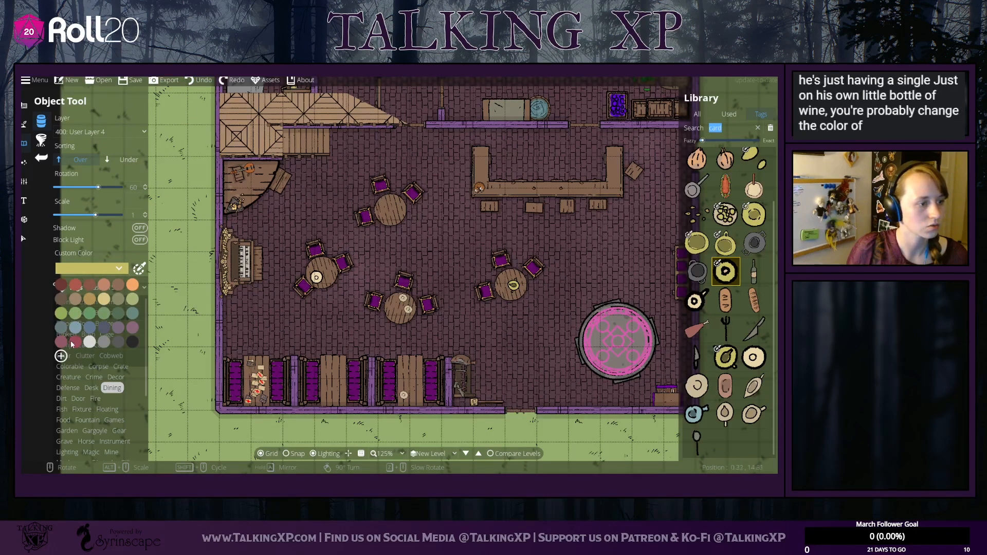
left_click(72, 343)
left_click(154, 268)
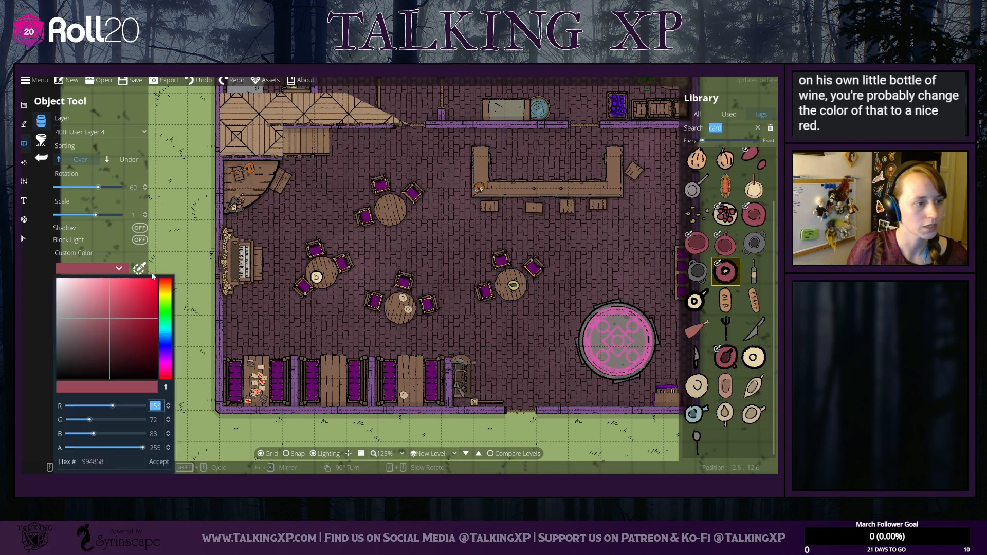
left_click_drag(114, 320, 125, 330)
left_click(160, 462)
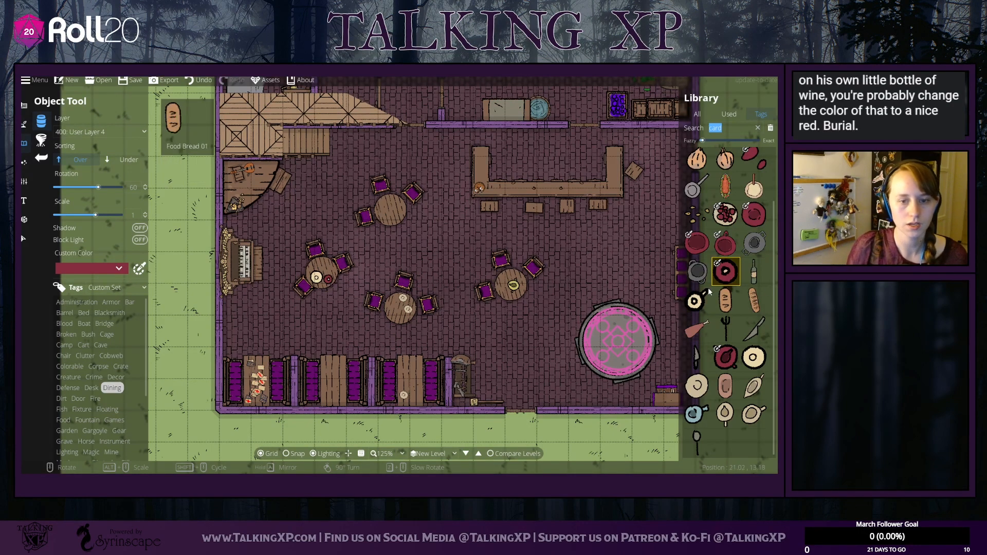
Step: Place small handled cups at different rotations on the lower middle round table
left_click(696, 301)
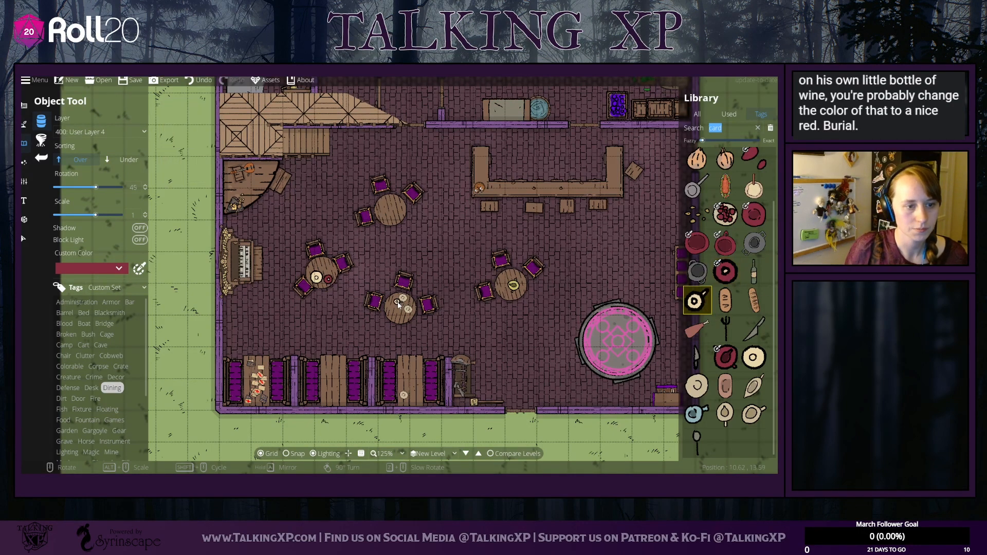
scroll(409, 318, "down", 3)
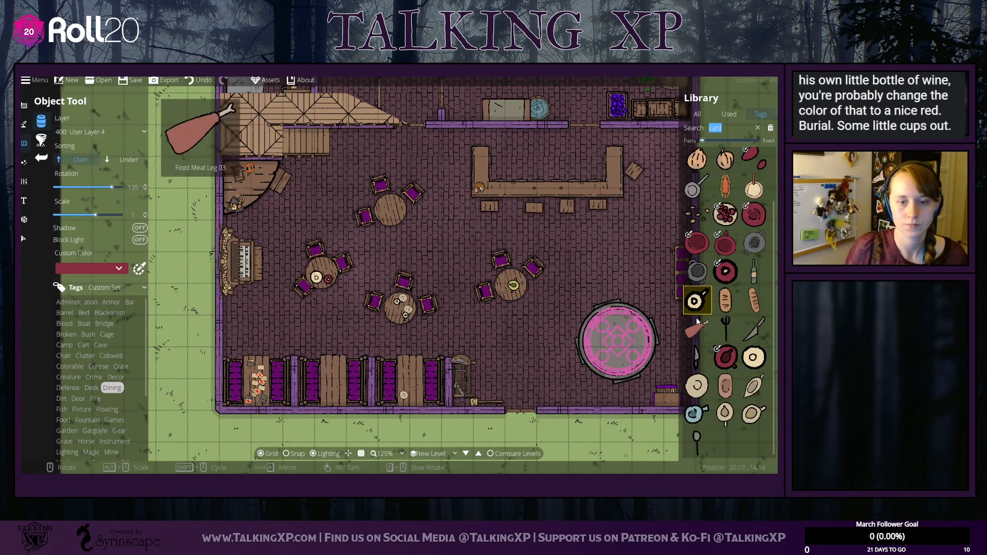
scroll(725, 380, "up", 1)
scroll(718, 405, "down", 1)
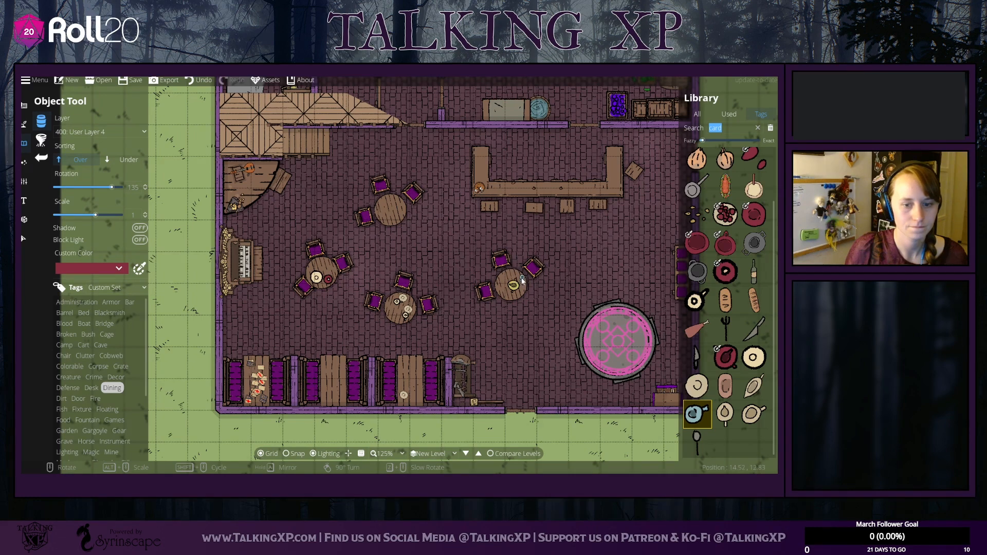
Step: Choose the large stew pot, set its custom color to near-black and its scale to 0.76, and place it on the kitchen stove
left_click(756, 413)
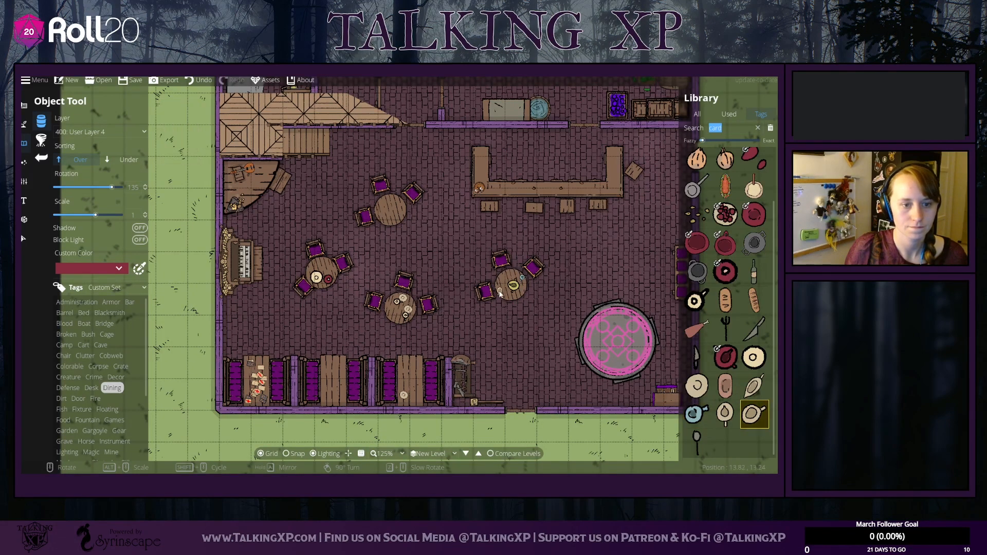
left_click(699, 278)
left_click(720, 251)
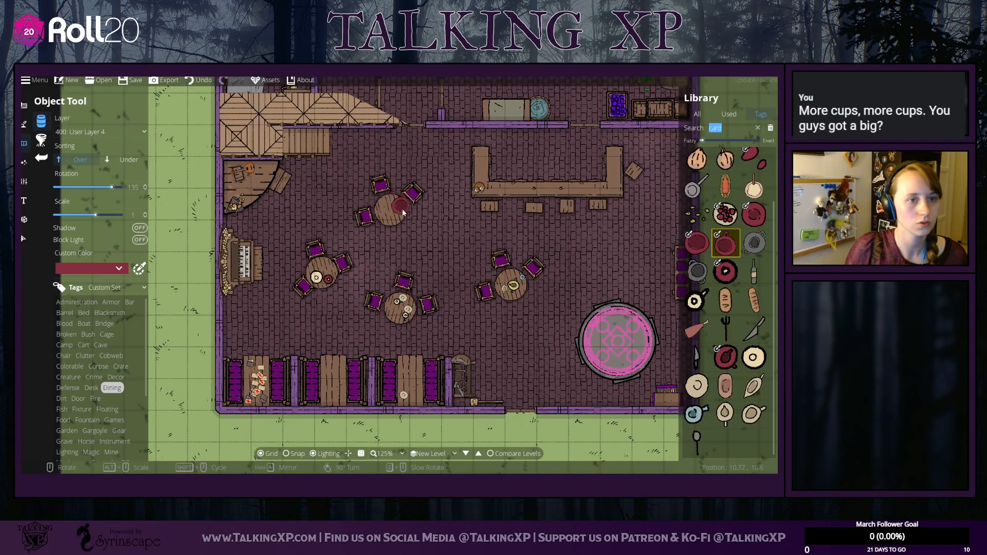
left_click_drag(459, 138, 356, 278)
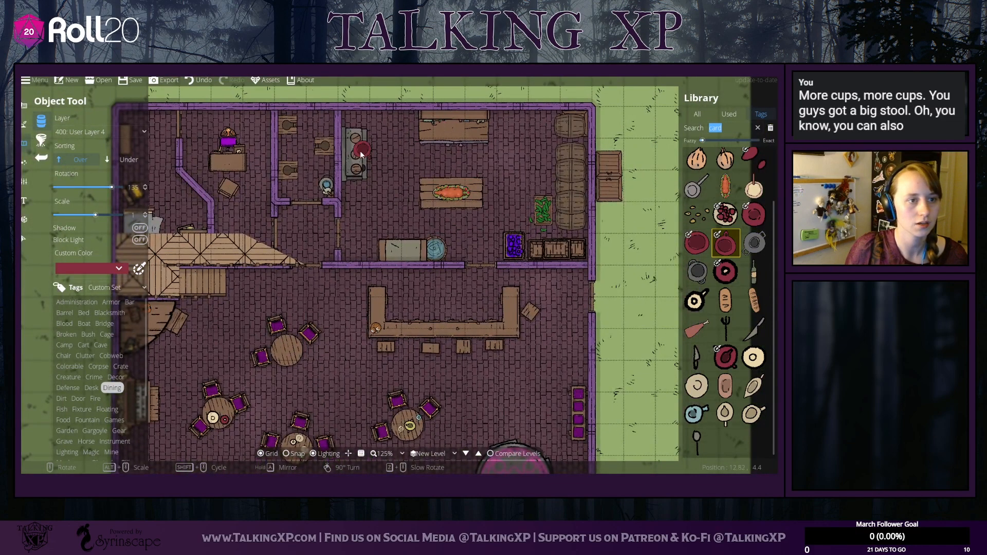
left_click(119, 268)
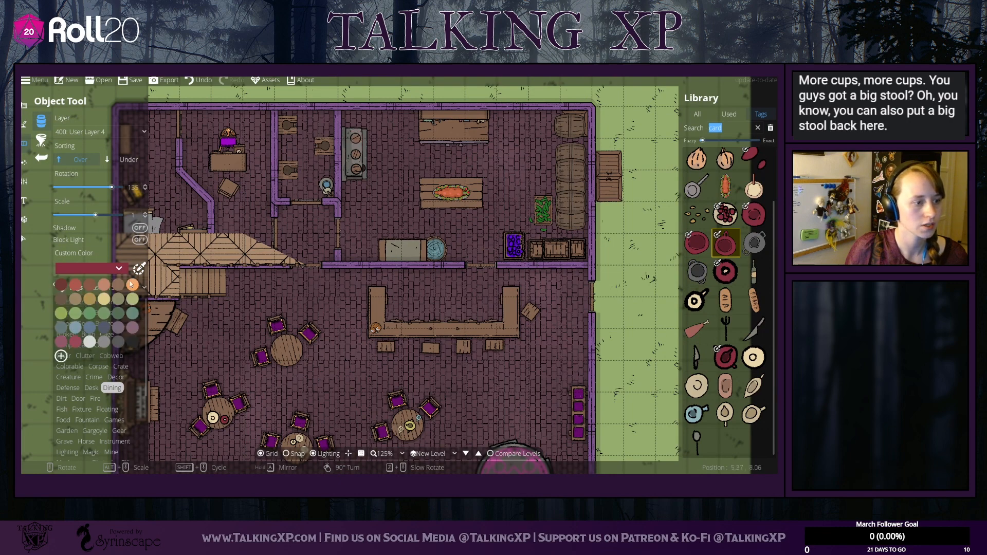
left_click(121, 340)
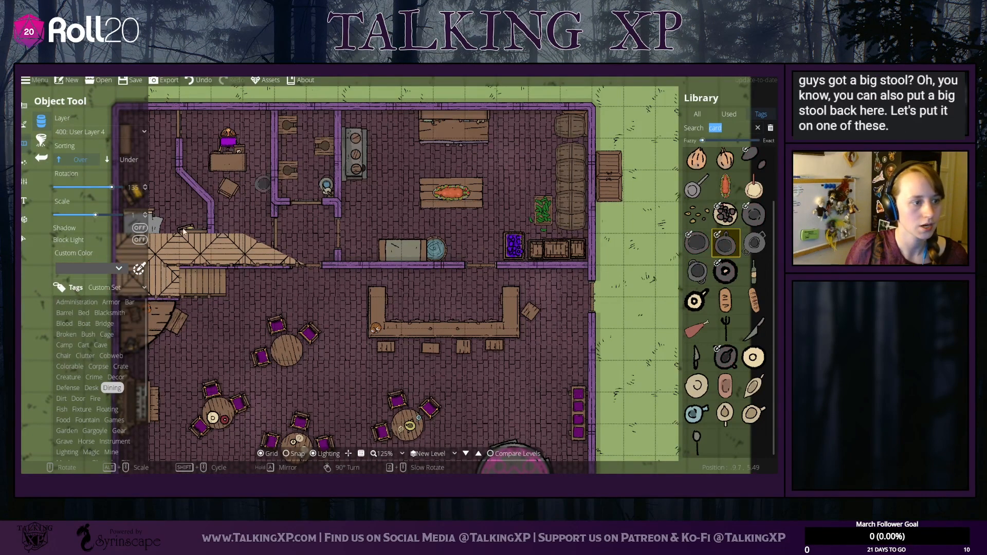
left_click(134, 342)
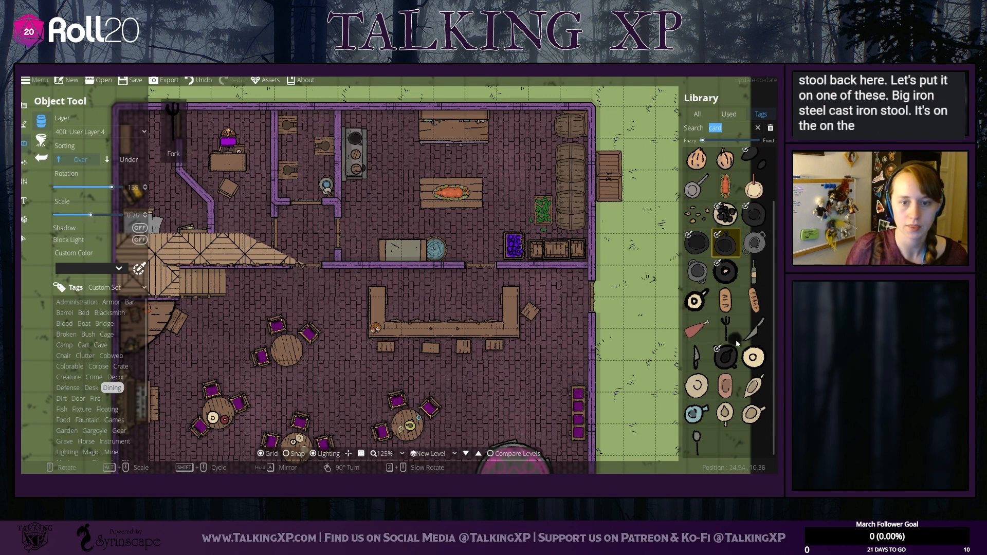
Step: Choose the Berries object and set its custom color to muted red and its scale to 1.03
scroll(745, 284, "up", 2)
left_click(726, 277)
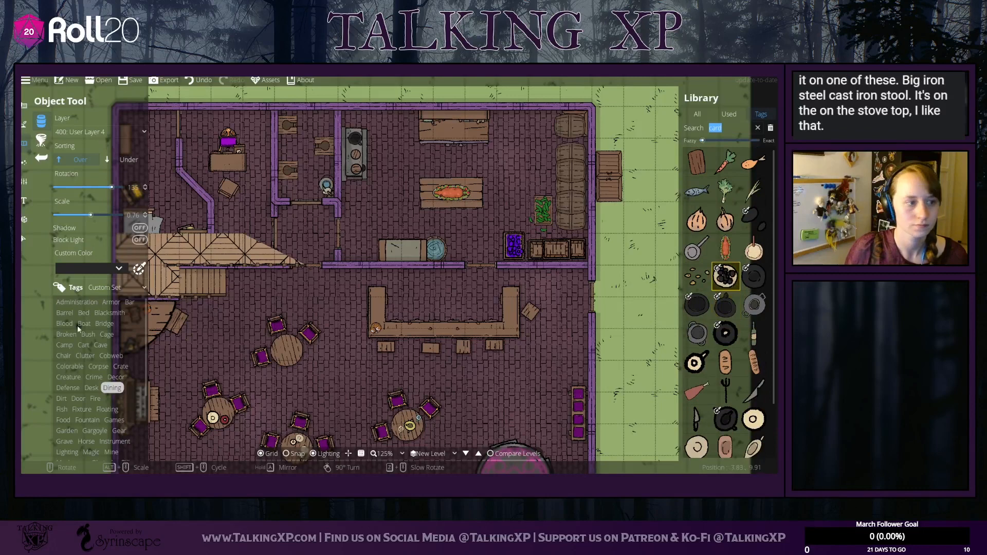
left_click(119, 281)
left_click(121, 327)
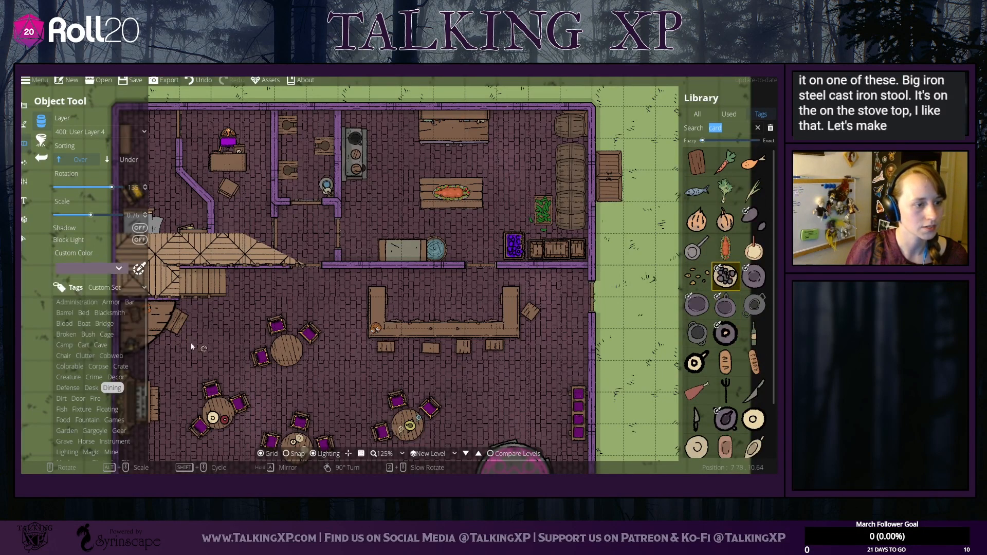
left_click(115, 271)
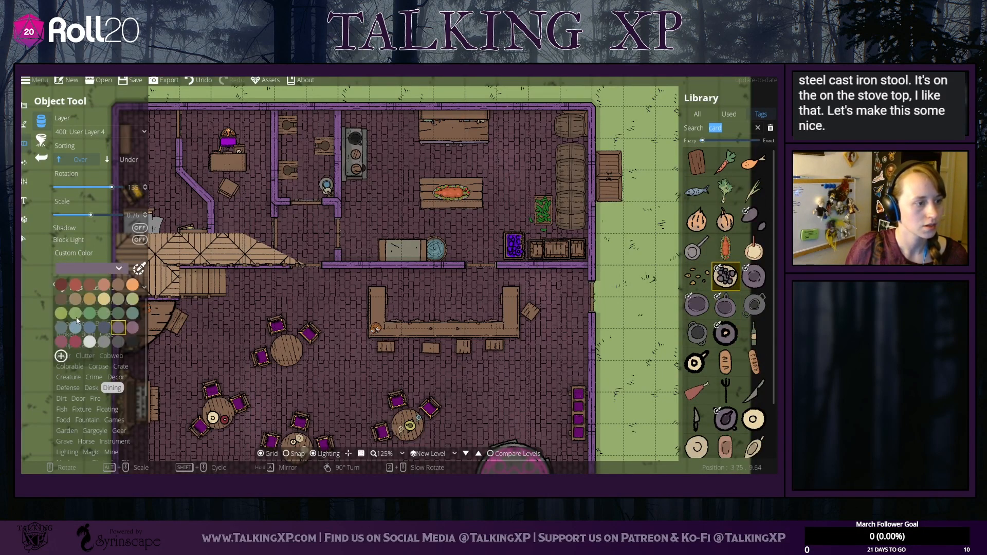
left_click(78, 286)
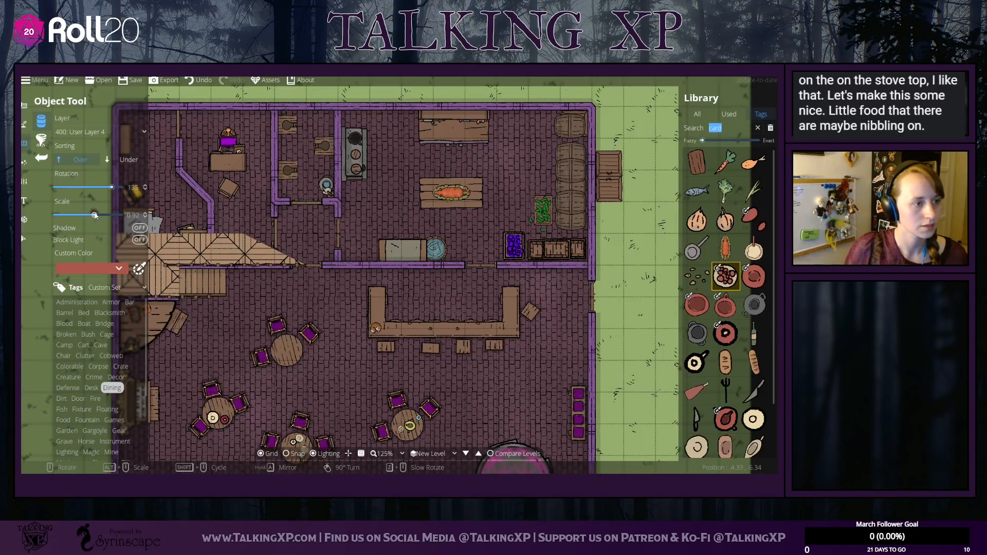
left_click_drag(229, 413, 284, 353)
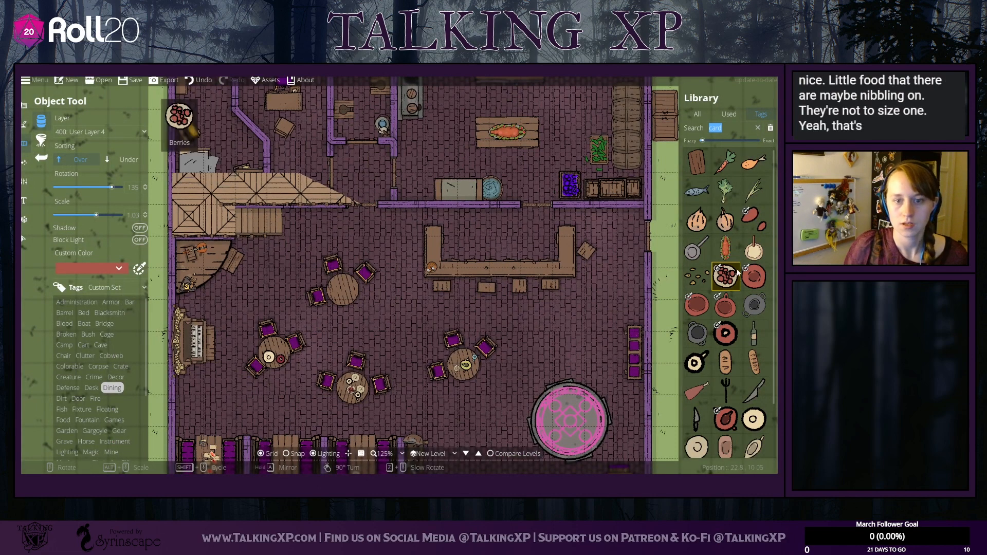
Step: Place a leafy vegetable, Potatoes and Food Leek 05 at scale 0.68 on the upper kitchen table
left_click(726, 191)
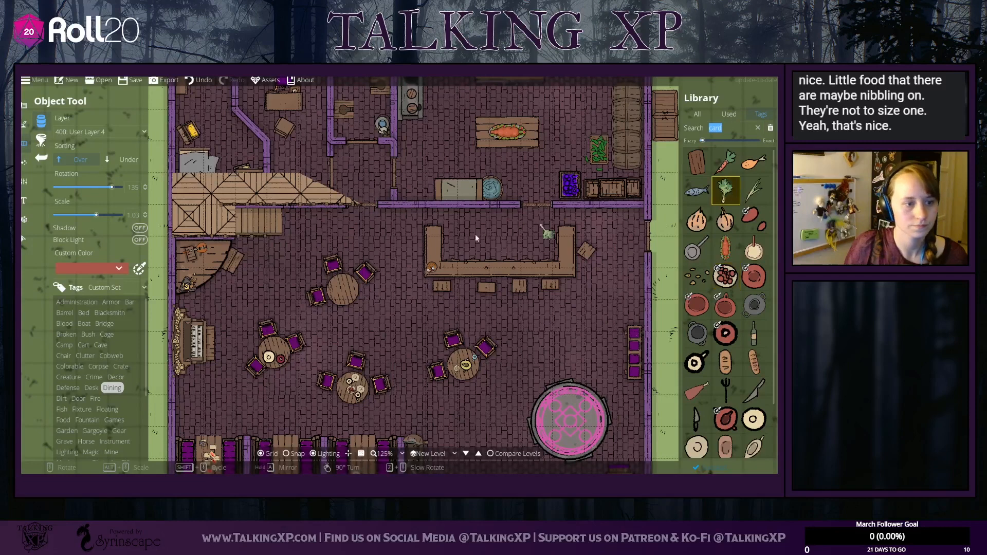
scroll(427, 173, "up", 2)
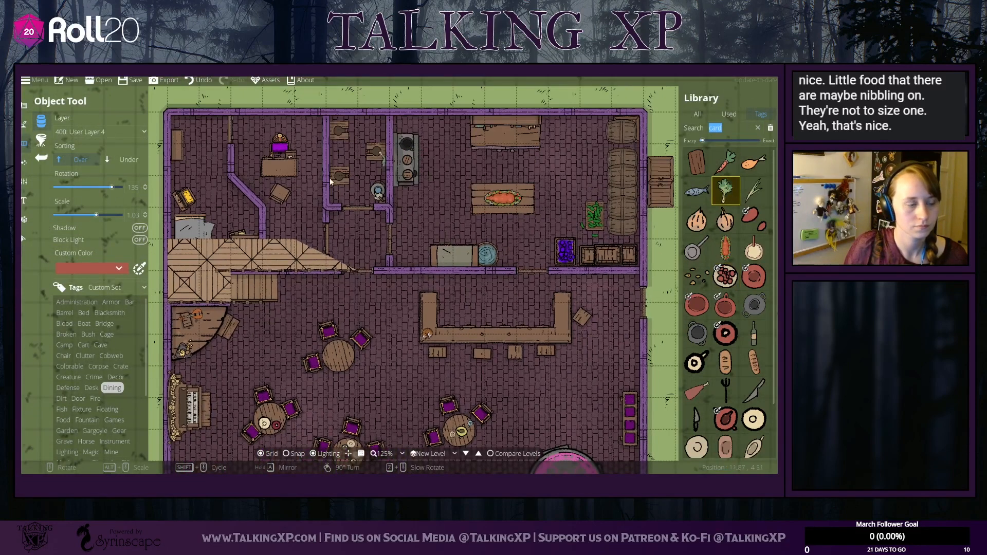
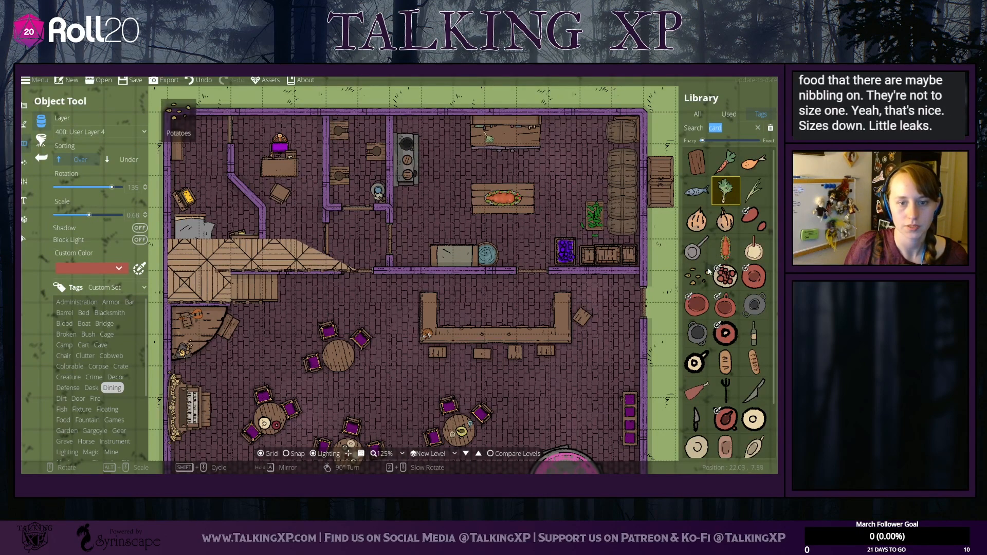
left_click(488, 137)
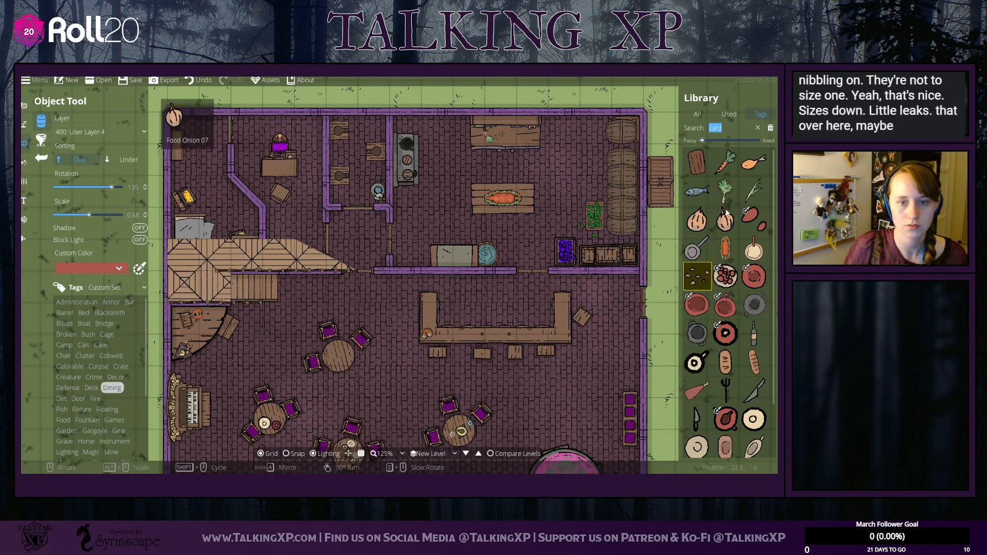
left_click(503, 138)
left_click(501, 135)
left_click(754, 191)
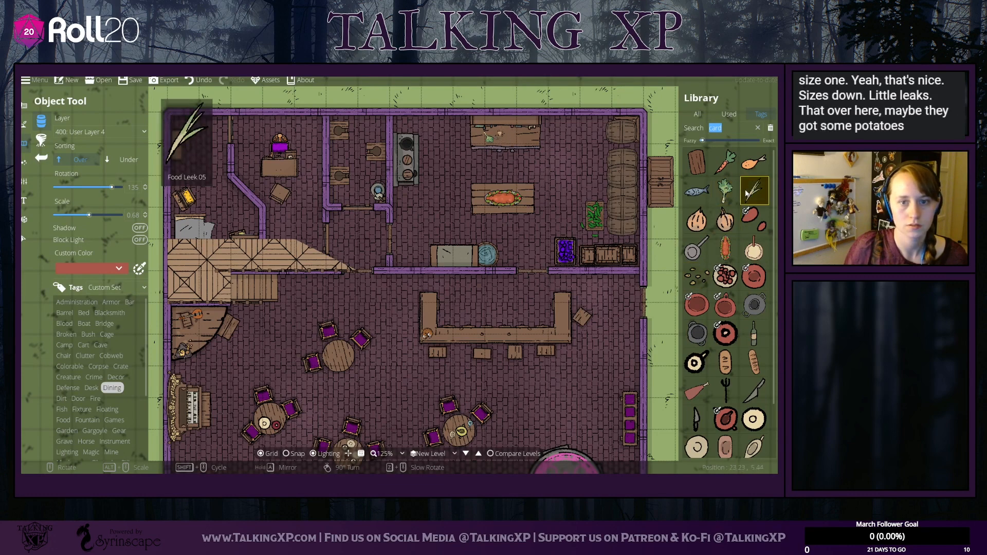
left_click(508, 136)
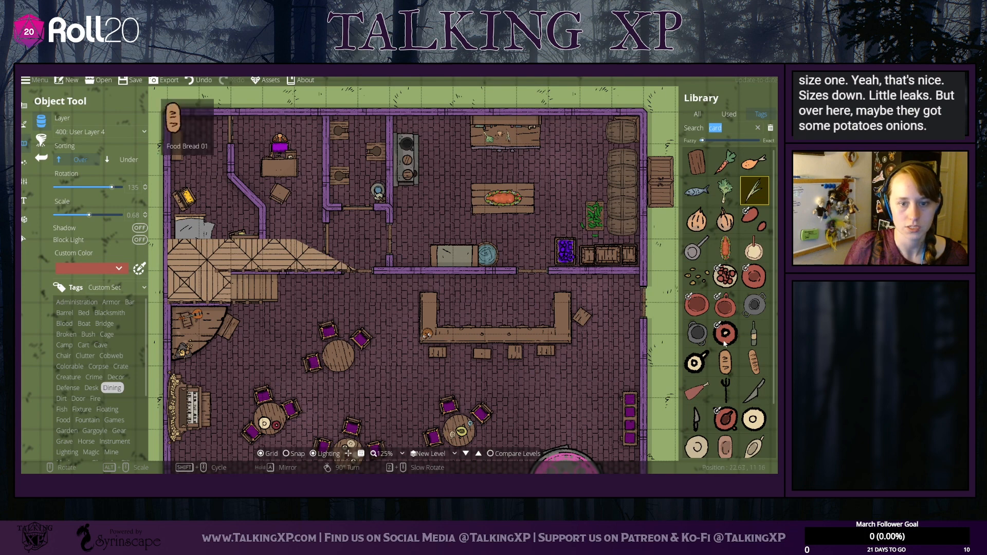
left_click(699, 192)
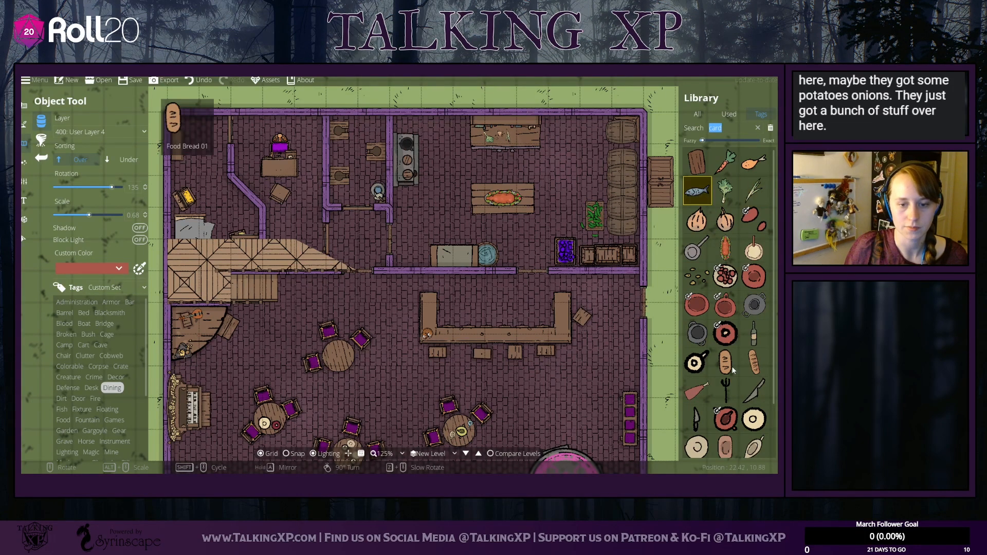
scroll(732, 367, "down", 1)
left_click(705, 388)
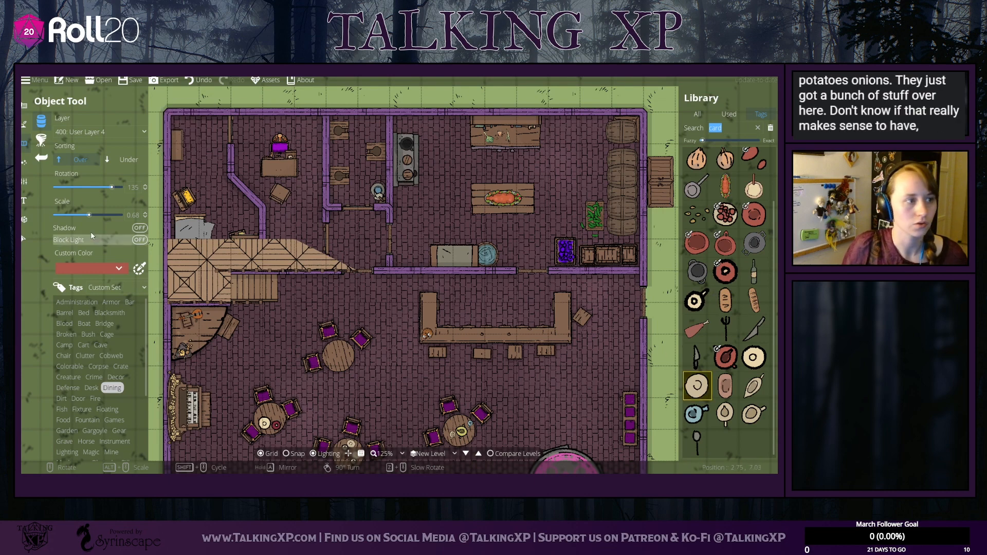
Step: Set up the Scatter Tool with Dining objects and multi-select Big Bowl 01, the small-handled bowl beside it, Big Bowl 05 and the dark-rimmed dish
left_click(41, 140)
left_click(761, 115)
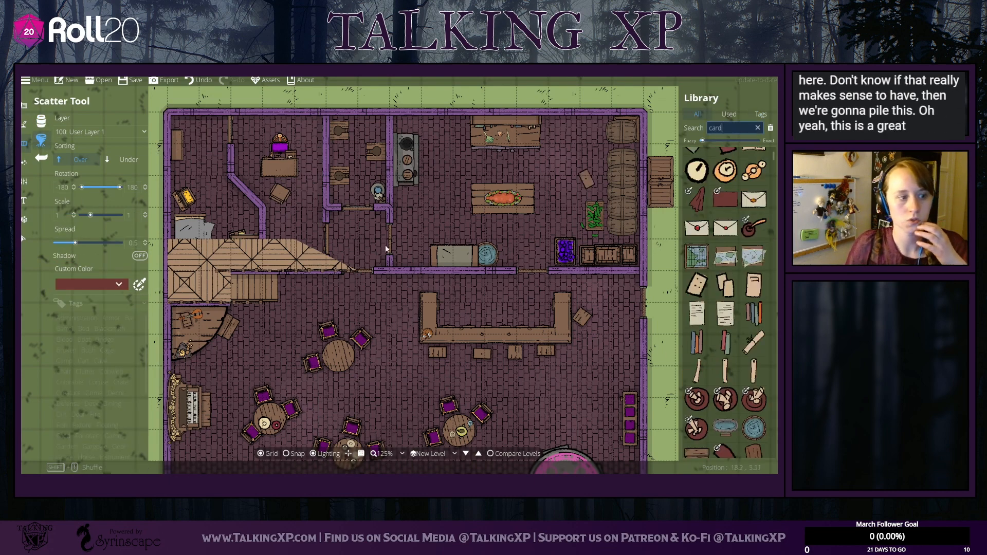
left_click(111, 404)
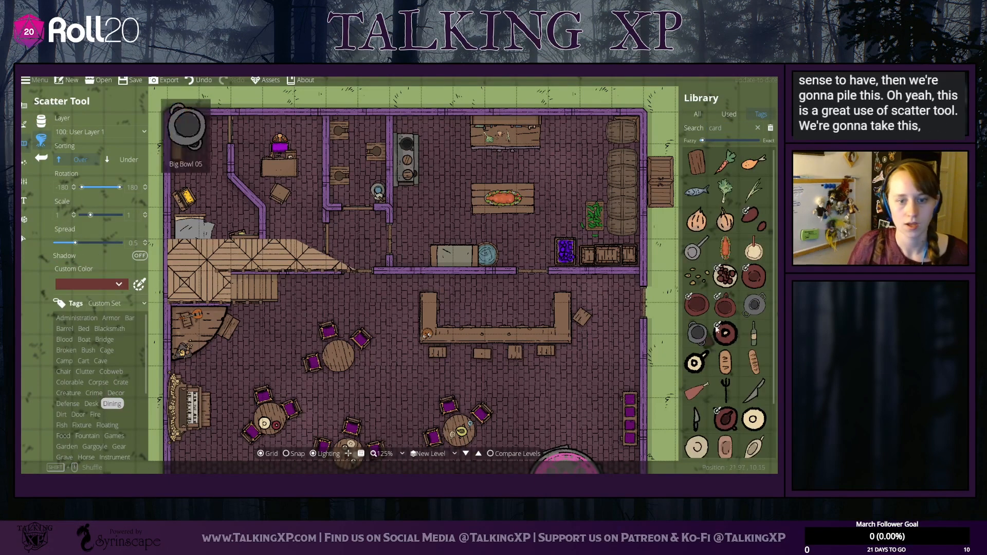
left_click(698, 305)
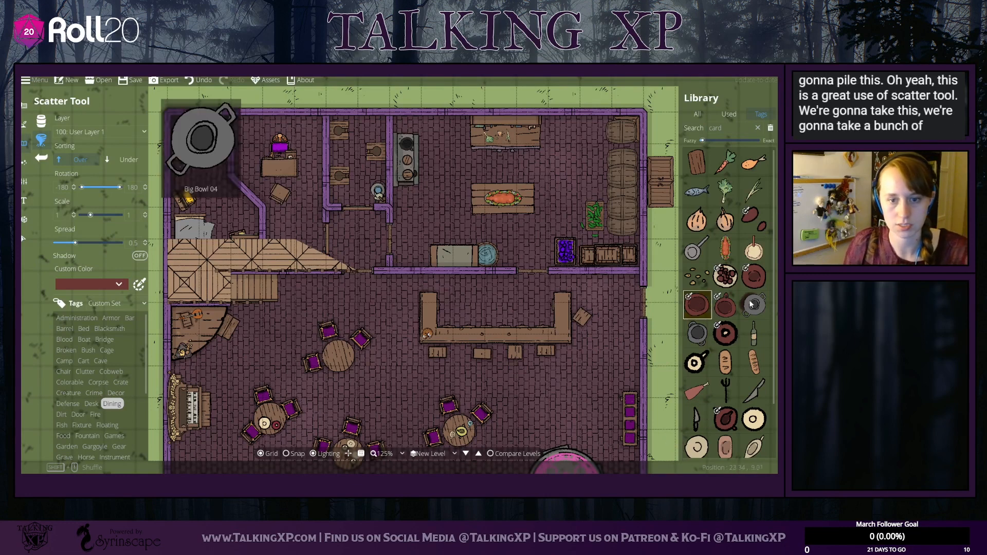
left_click(754, 276)
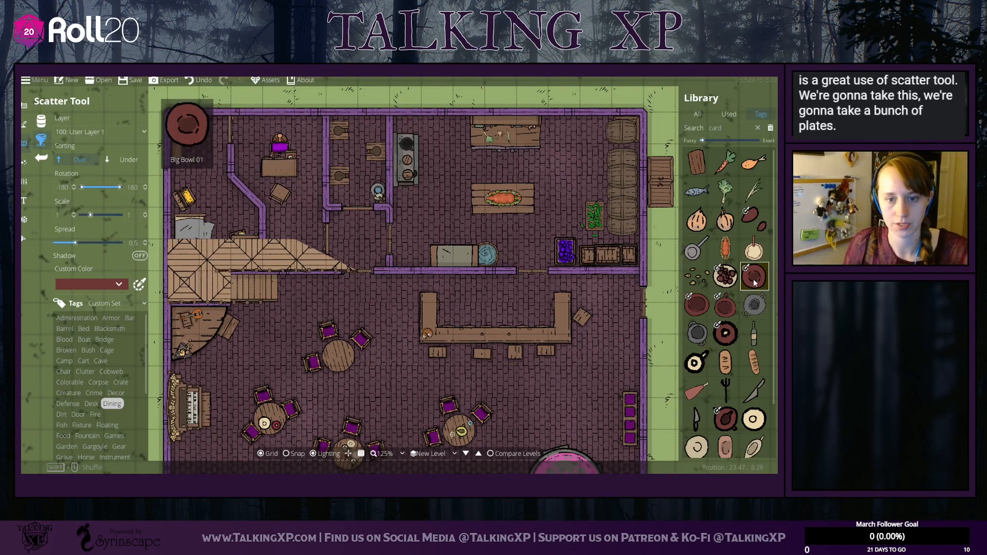
left_click(705, 313, "ctrl")
left_click(709, 335, "ctrl")
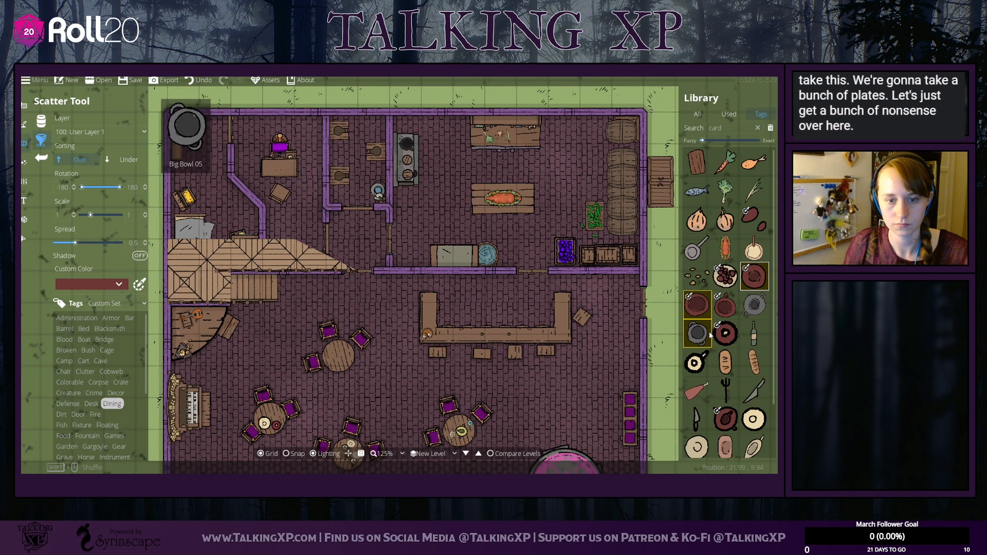
left_click(697, 363, "ctrl")
Step: Extend the scatter selection with the round plates, platters and saucers, including Saucer 02, leaving out the Pitcher
left_click(726, 418, "ctrl")
scroll(717, 396, "down", 2)
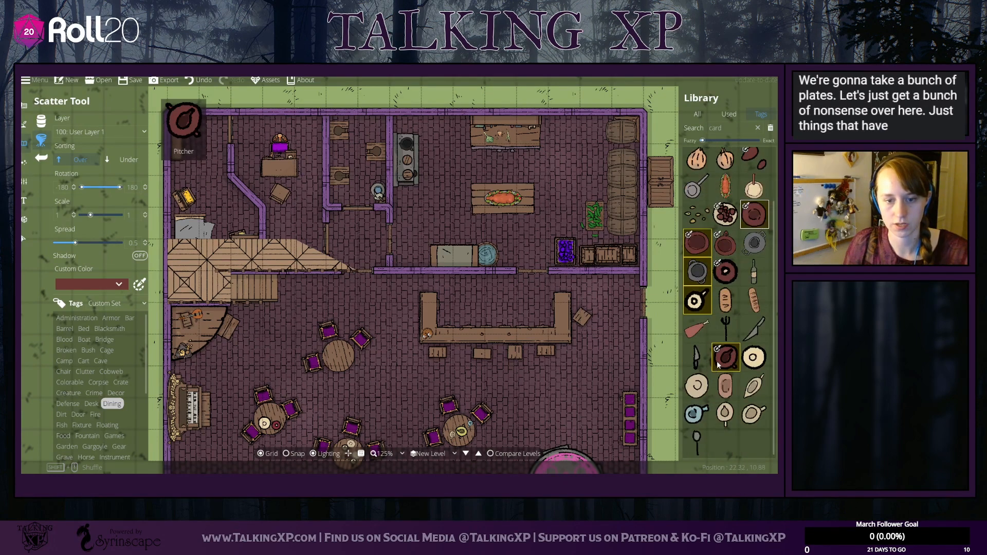
left_click(725, 357, "ctrl")
left_click(697, 386, "ctrl")
left_click(726, 386, "ctrl")
left_click(754, 357, "ctrl")
left_click(726, 414, "ctrl")
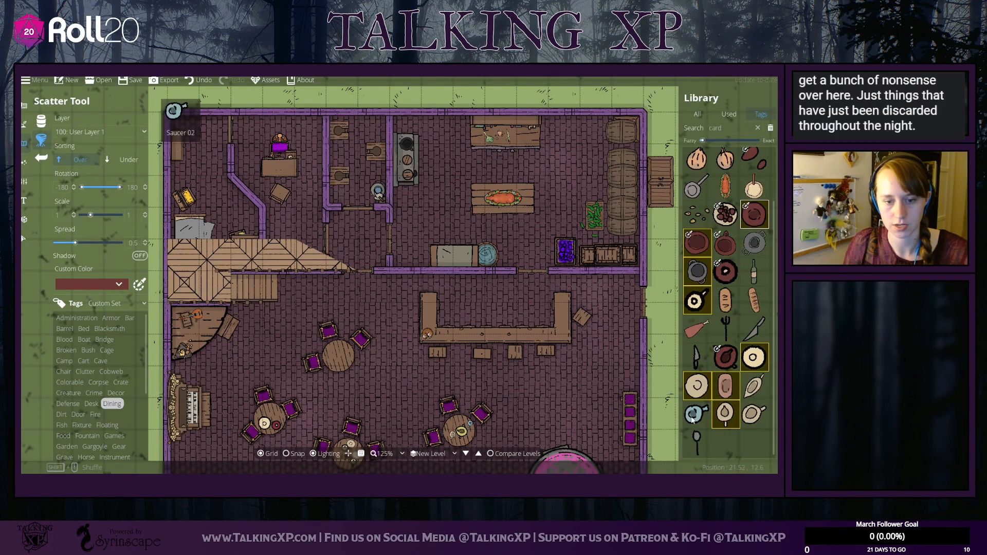
left_click(697, 414, "ctrl")
left_click(754, 414, "ctrl")
left_click(754, 386, "ctrl")
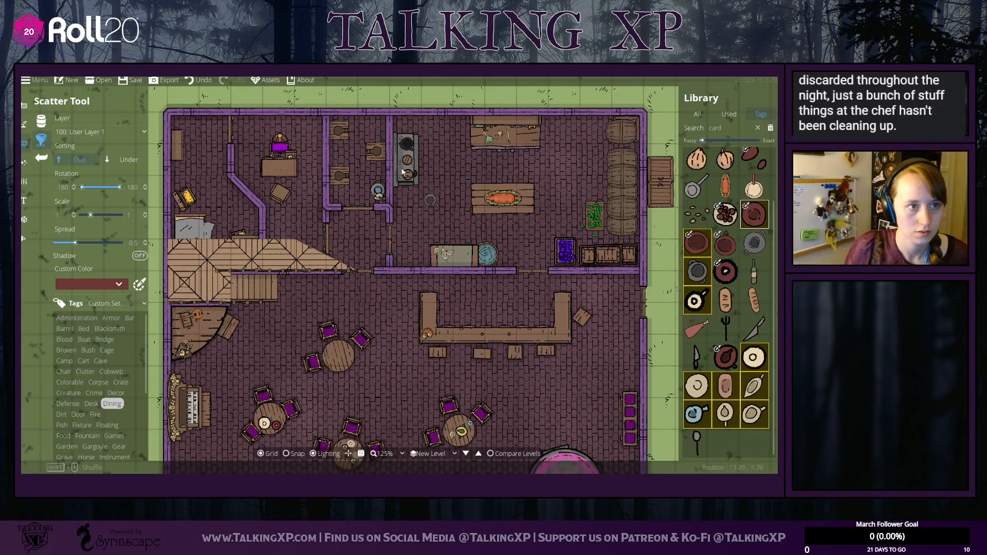
Step: Undo the first scatter and pile dishes on the counter beside the round tub, progressively removing the large bowls and a round plate from the set
left_click(201, 83)
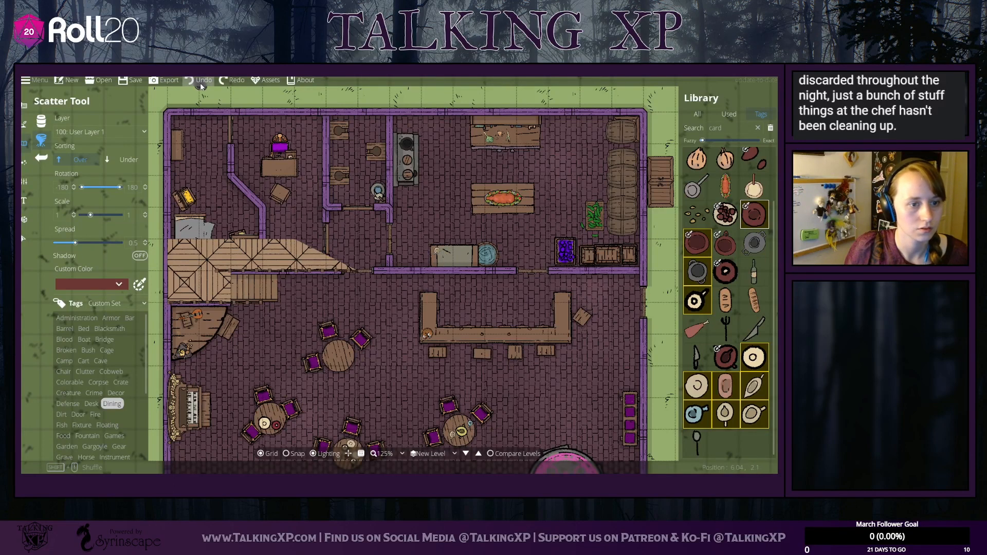
left_click(440, 255)
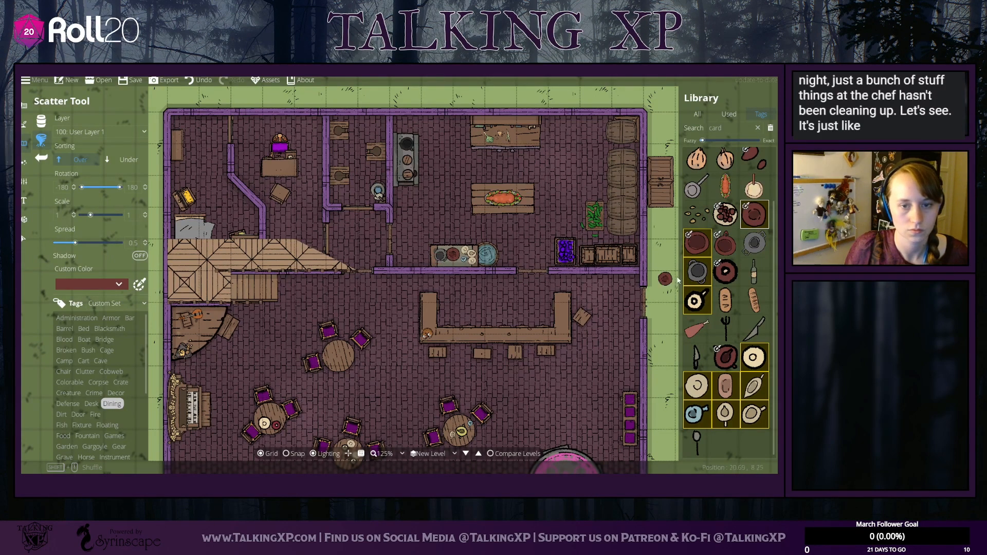
left_click(751, 219, "ctrl")
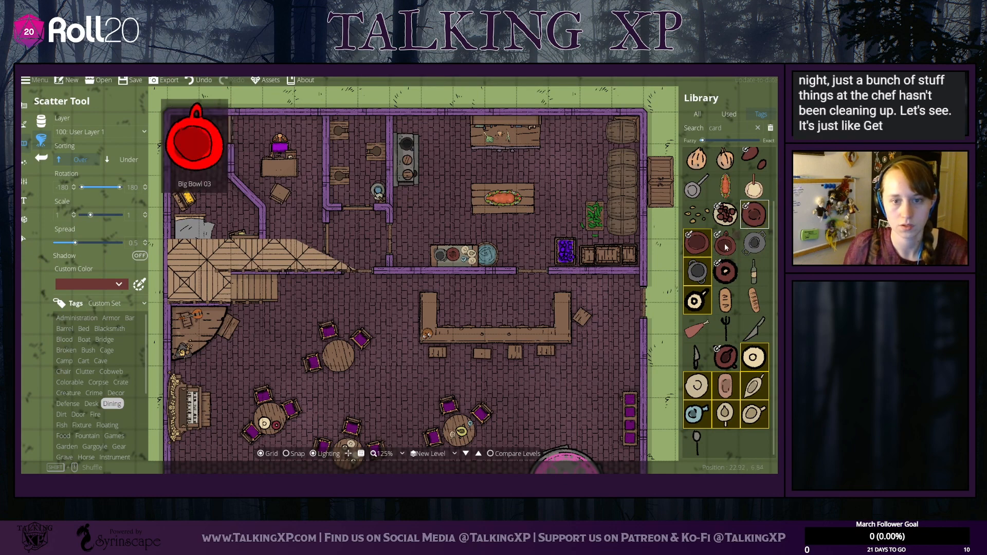
left_click(699, 248, "ctrl")
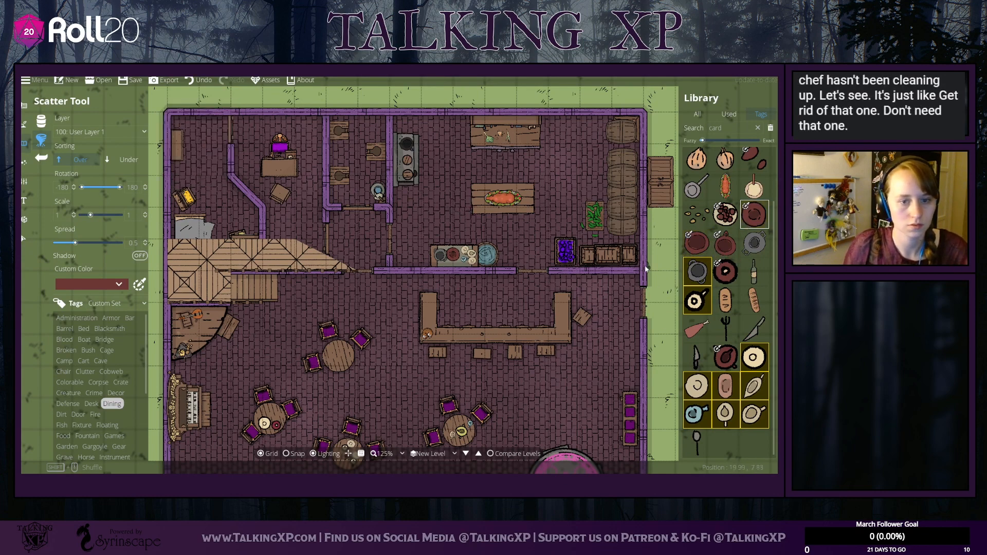
left_click(697, 272, "ctrl")
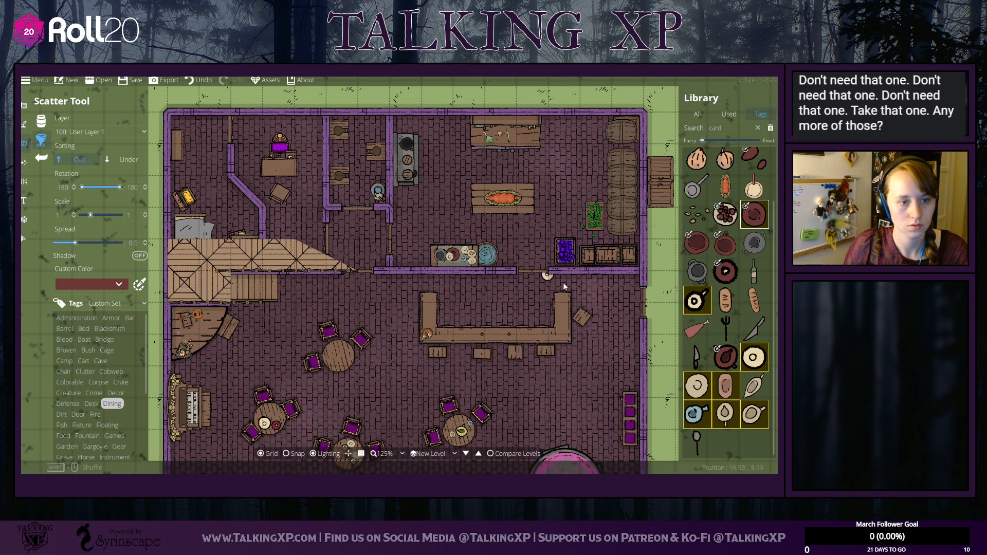
left_click(754, 357, "ctrl")
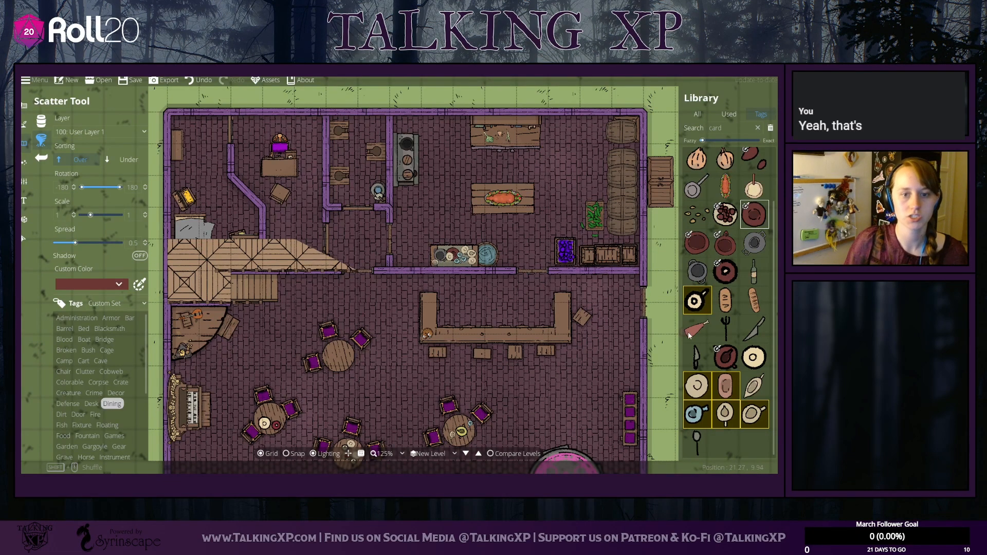
Step: Choose the large carving knife, set the layer to 400: User Layer 4, and place it on the middle kitchen table
left_click(756, 330)
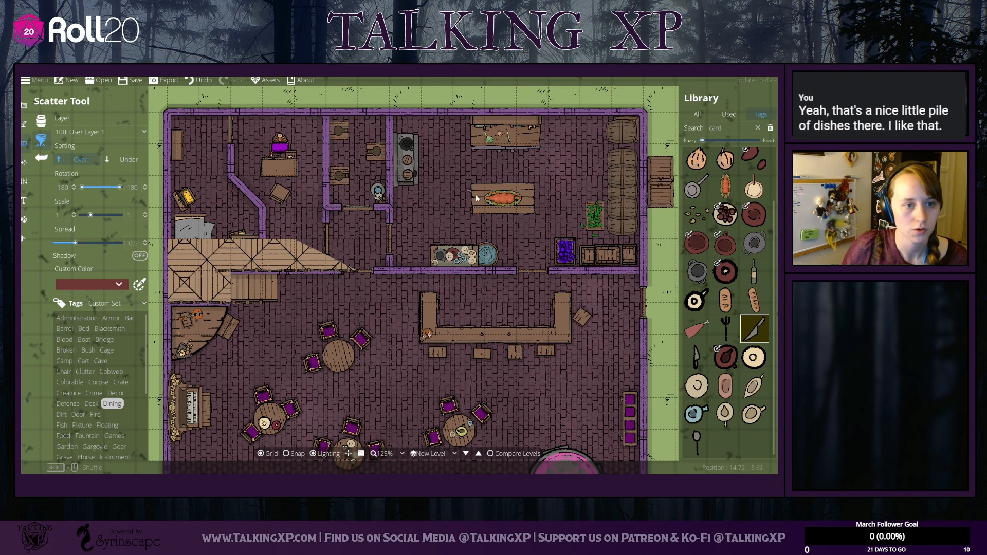
left_click(100, 131)
left_click(95, 253)
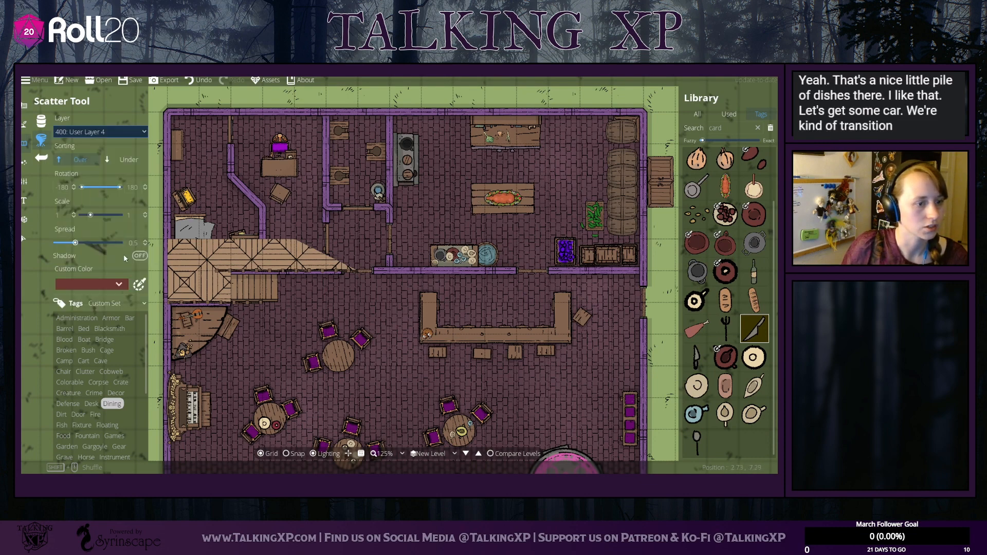
left_click(480, 207)
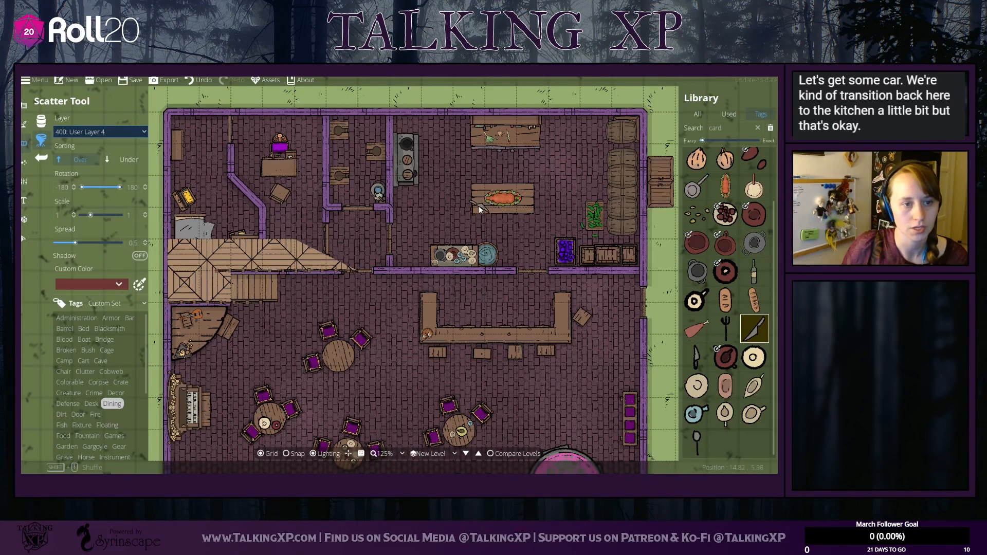
Step: Use the Object Tool to place a cutting board at scale 1.05 and rotation 135 on the upper kitchen table
left_click(43, 121)
left_click(44, 123)
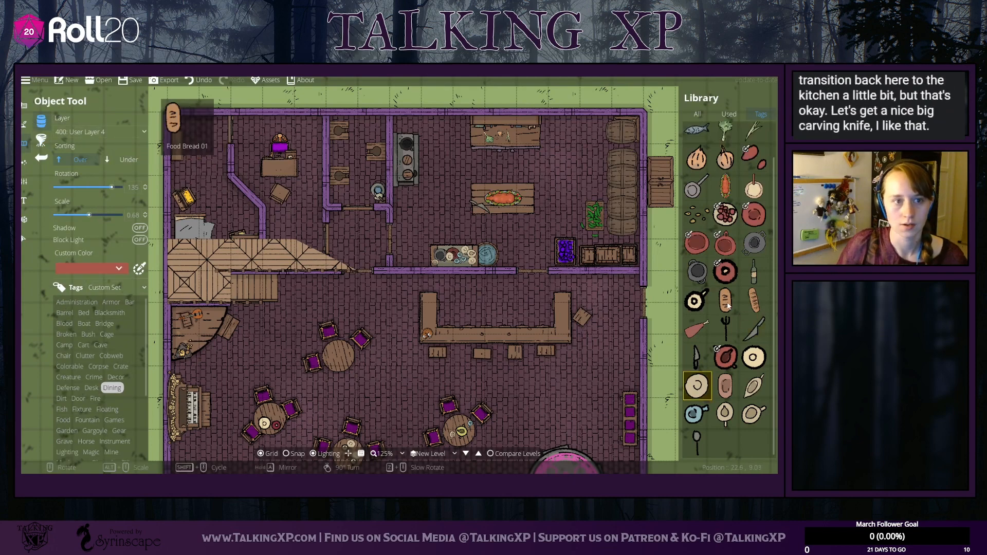
scroll(726, 288, "up", 1)
left_click(697, 136)
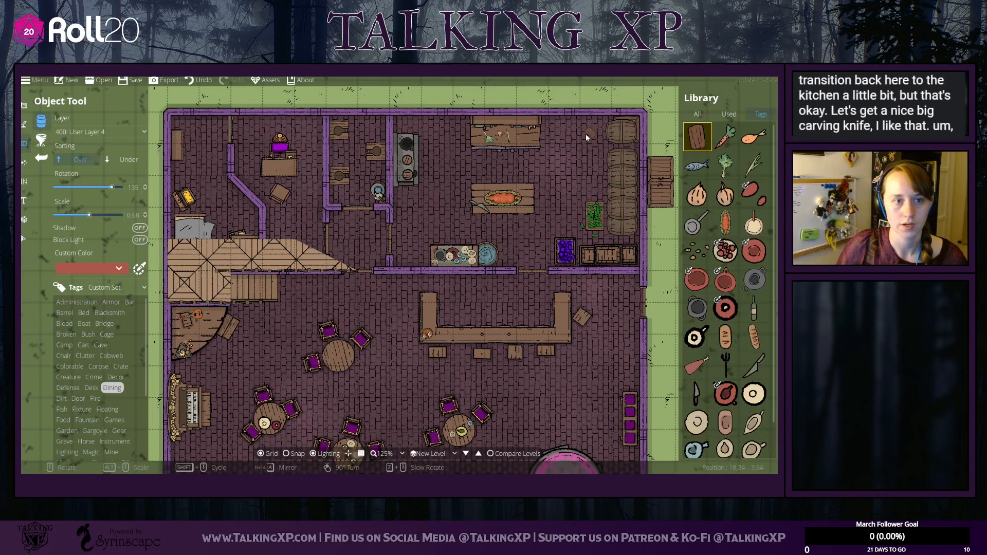
left_click_drag(89, 215, 97, 216)
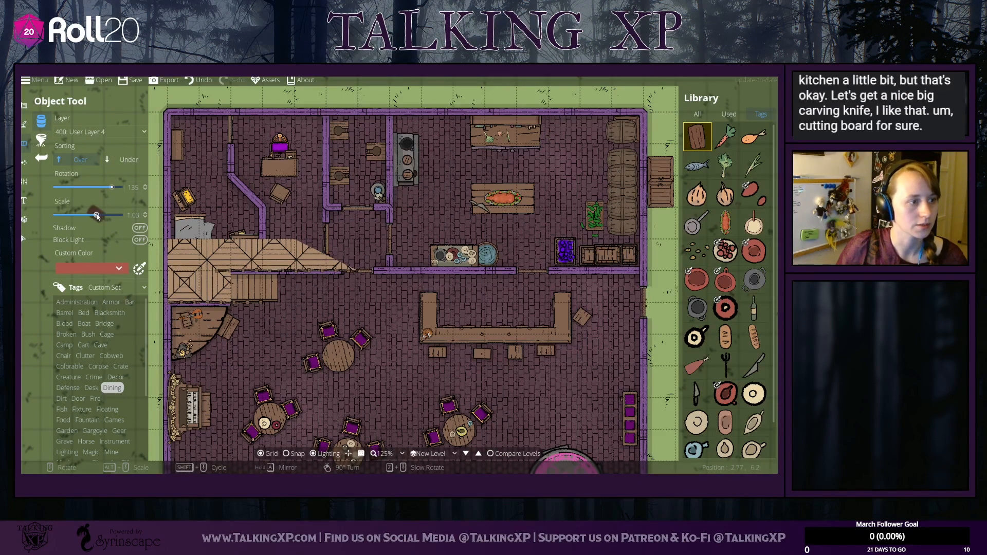
left_click(525, 139)
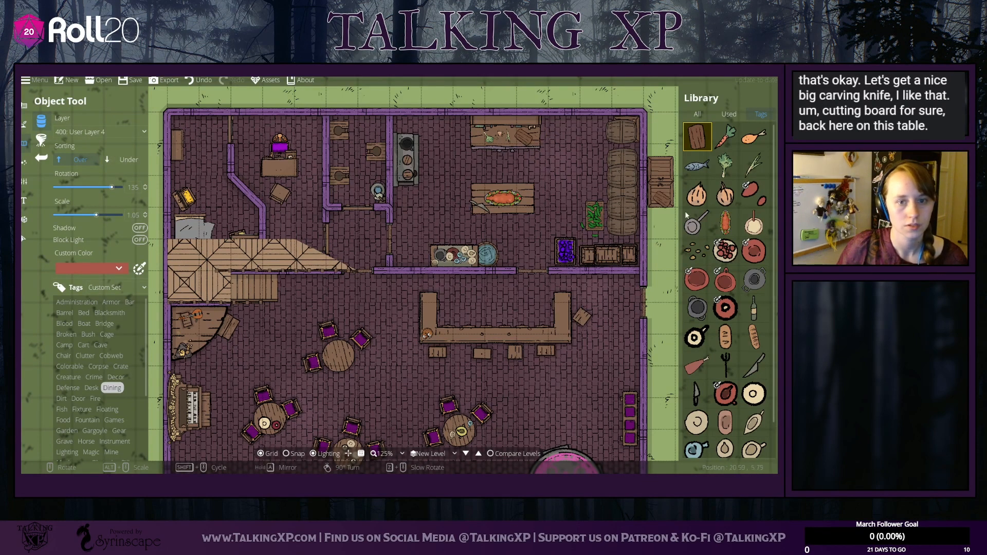
Step: Place the long-handled pan on the kitchen stove at rotation 90 and scale 1.05
left_click(697, 225)
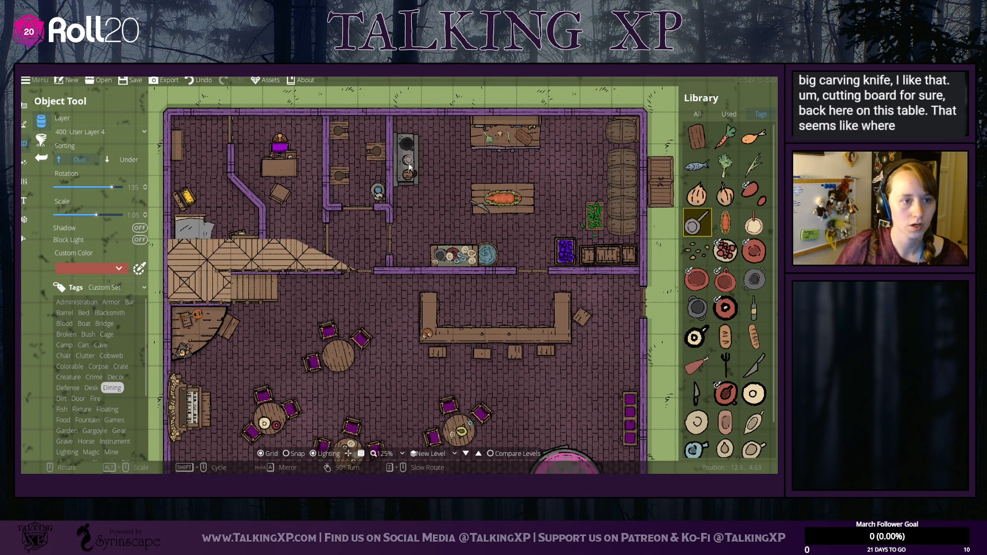
scroll(411, 164, "up", 2)
scroll(410, 166, "up", 3)
scroll(410, 166, "down", 3)
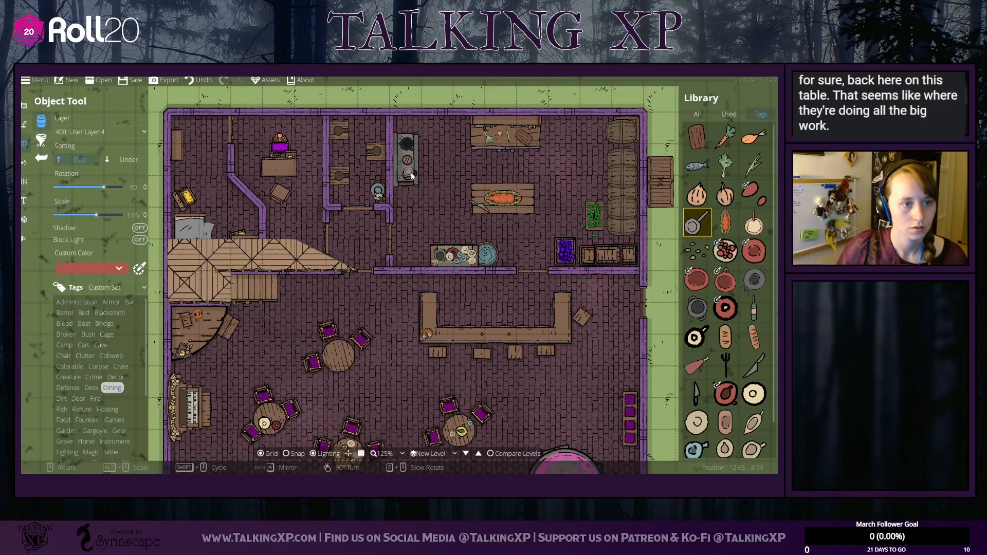
Step: Place the carving fork on the middle kitchen table at rotation 165 and scale 1.23
scroll(743, 340, "down", 1)
left_click(726, 328)
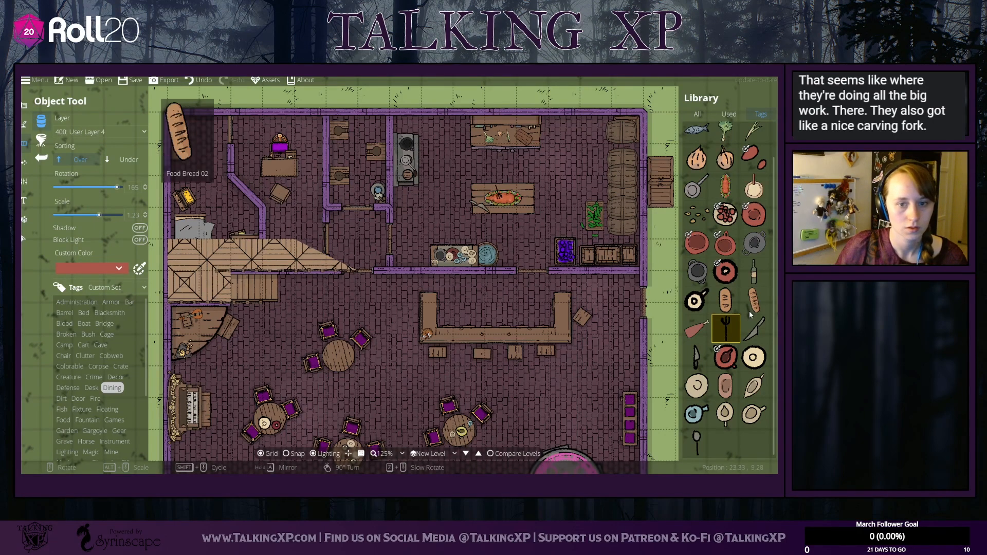
scroll(743, 400, "up", 1)
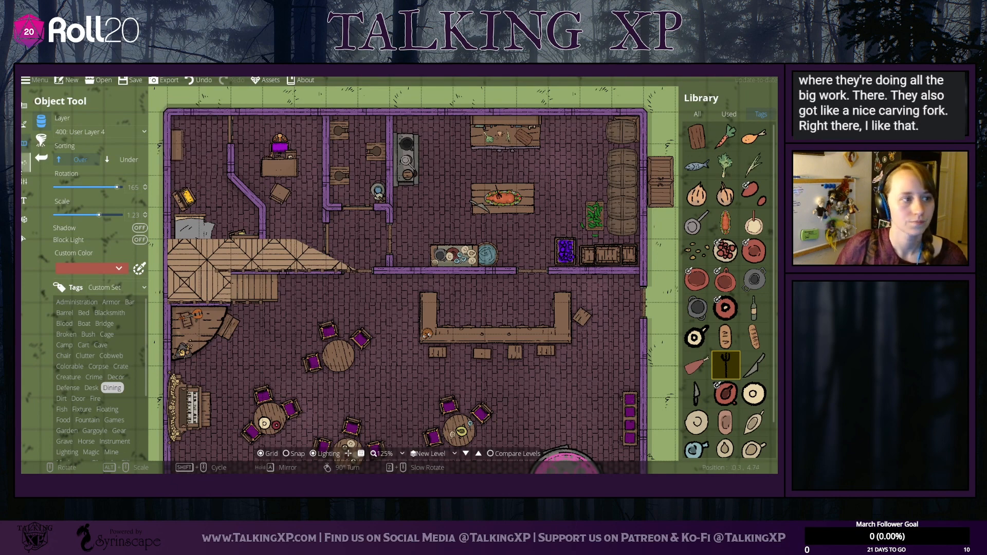
Step: Select the cutting board on the upper kitchen table and send it to the back of its layer
left_click(23, 239)
left_click(507, 138)
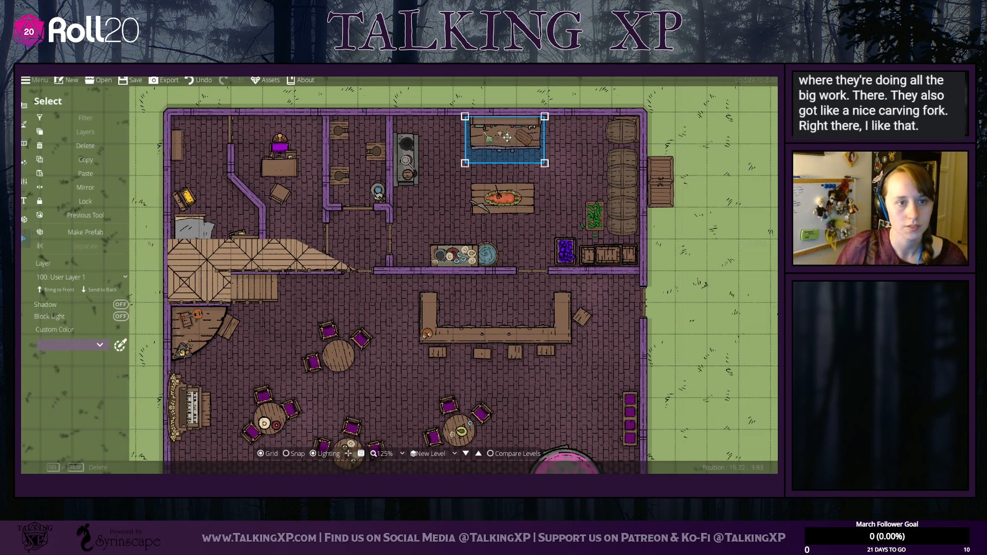
left_click(551, 141)
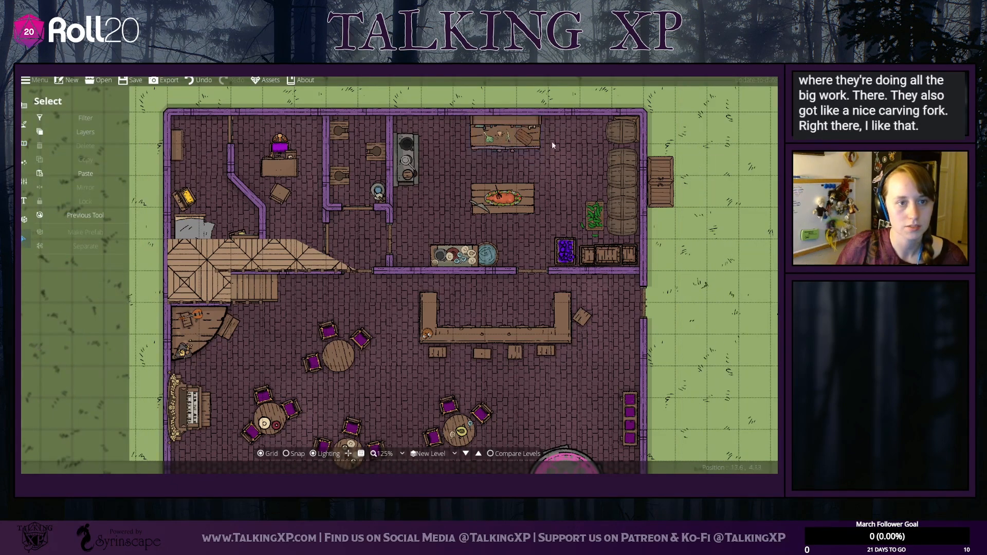
left_click(523, 138)
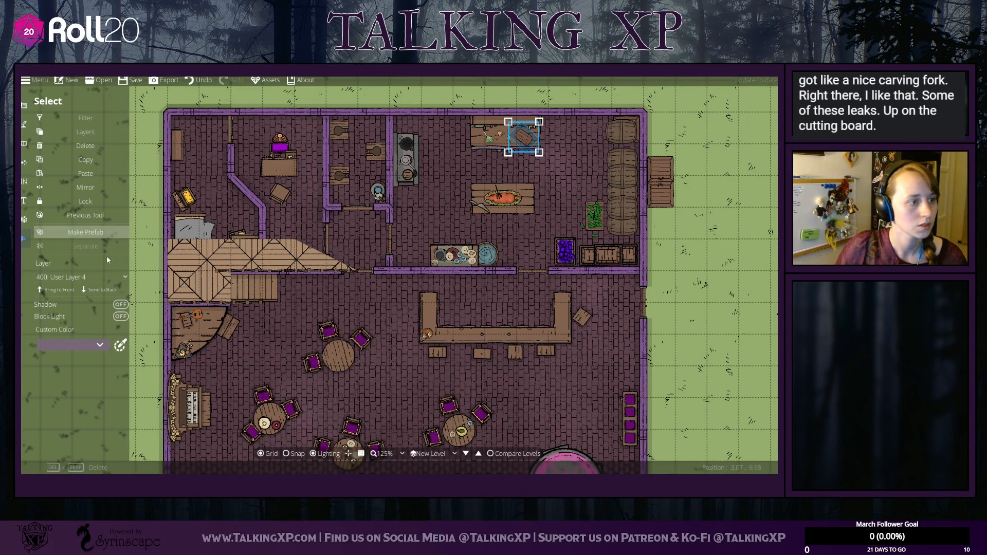
left_click(100, 290)
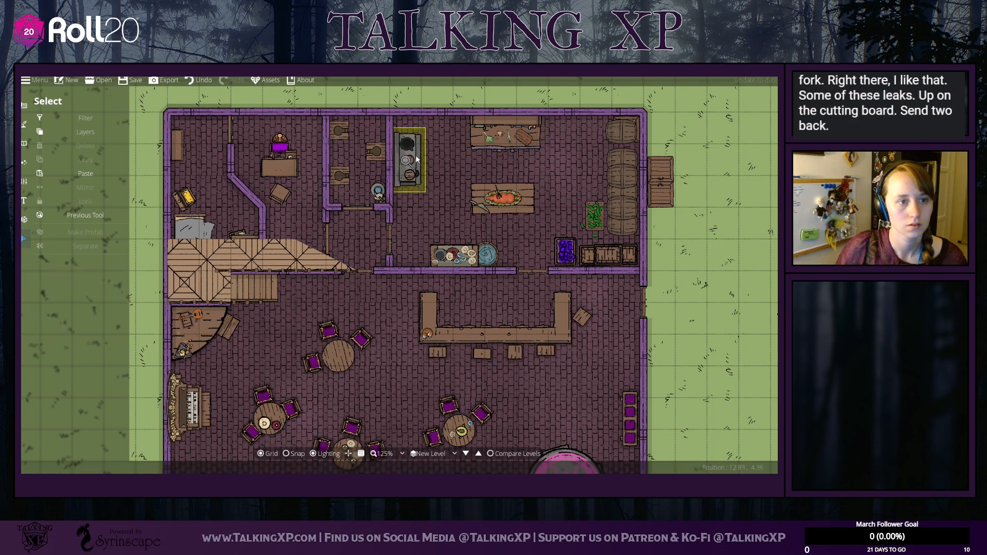
Step: Reposition the leek and the green vegetable around the cutting board on the upper kitchen table
left_click(510, 137)
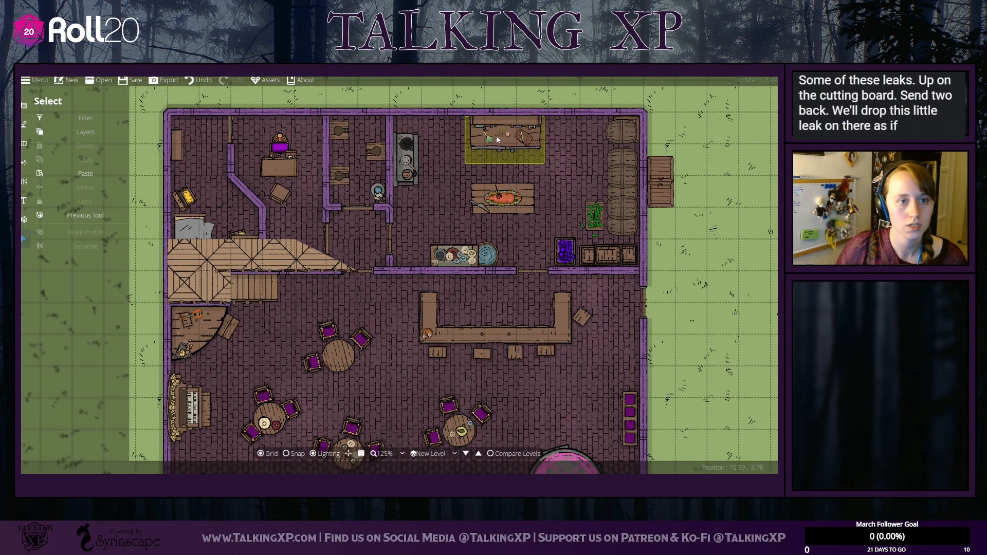
left_click_drag(499, 134, 505, 134)
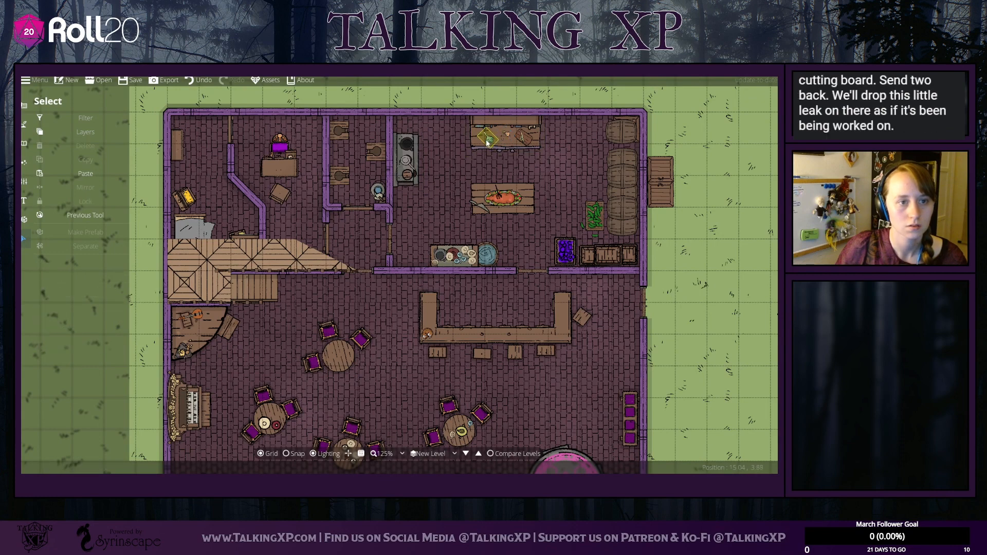
left_click(567, 176)
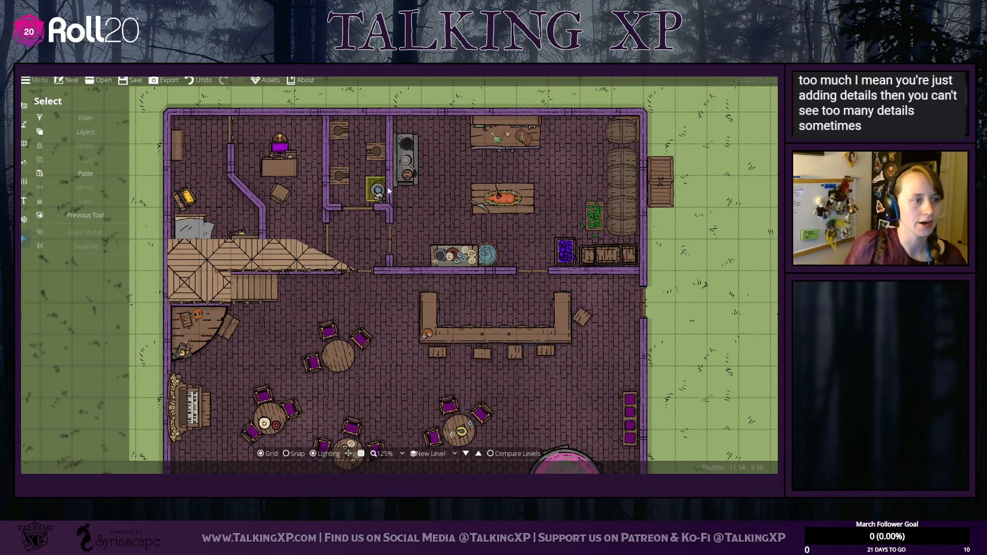
Step: Search the full object library for desk items and look through the custom set's tag list for an office category
left_click(24, 144)
left_click(68, 124)
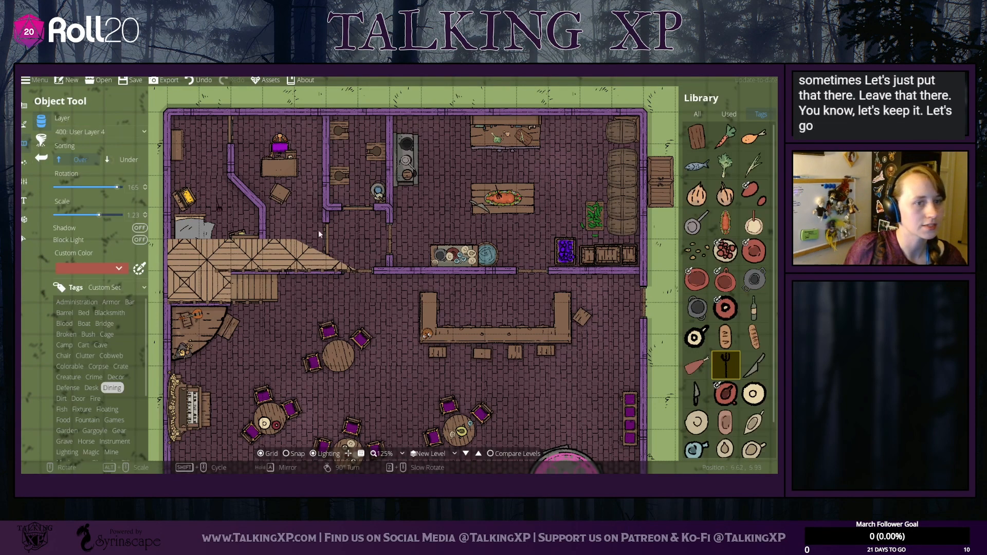
left_click(698, 114)
left_click_drag(730, 129, 650, 145)
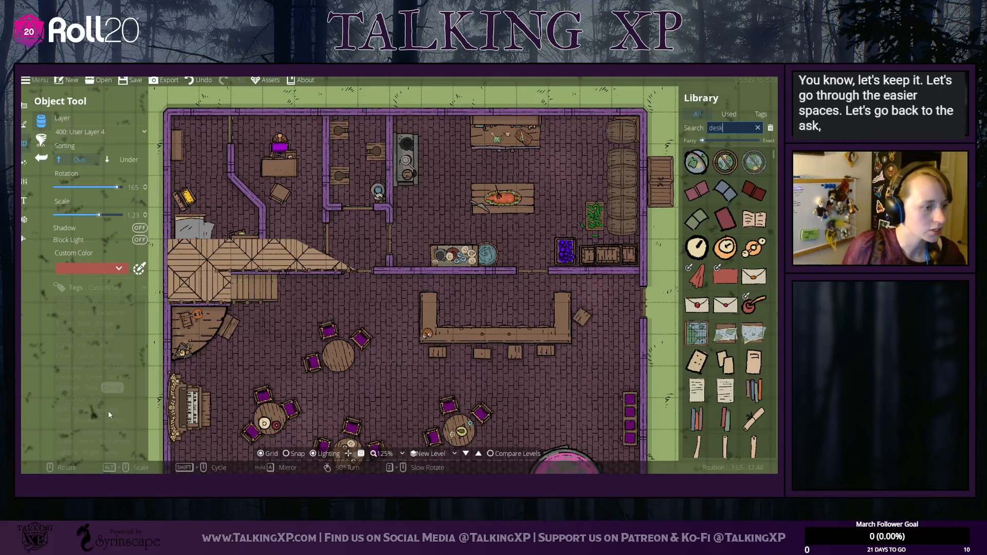
left_click(128, 418)
scroll(128, 417, "down", 5)
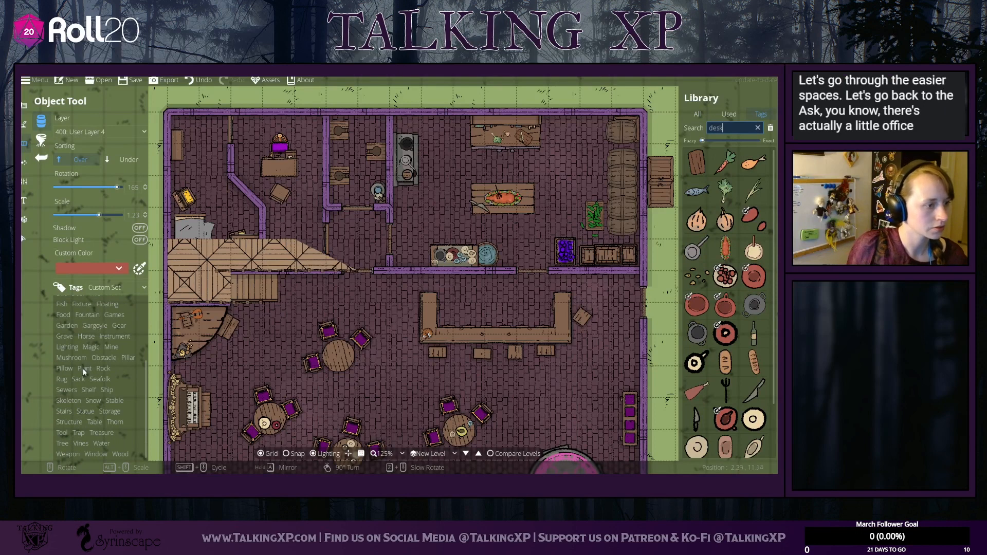
scroll(94, 386, "up", 3)
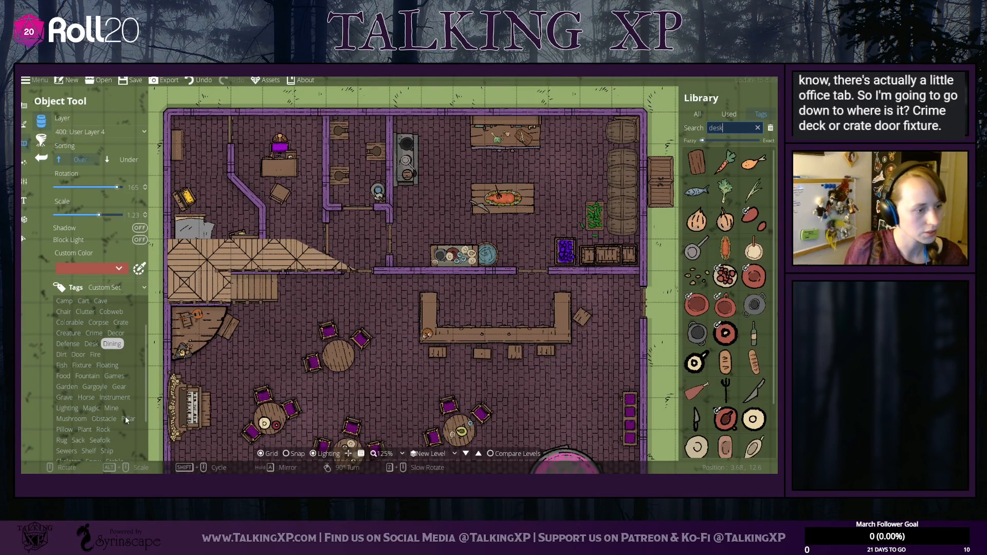
scroll(96, 435, "up", 2)
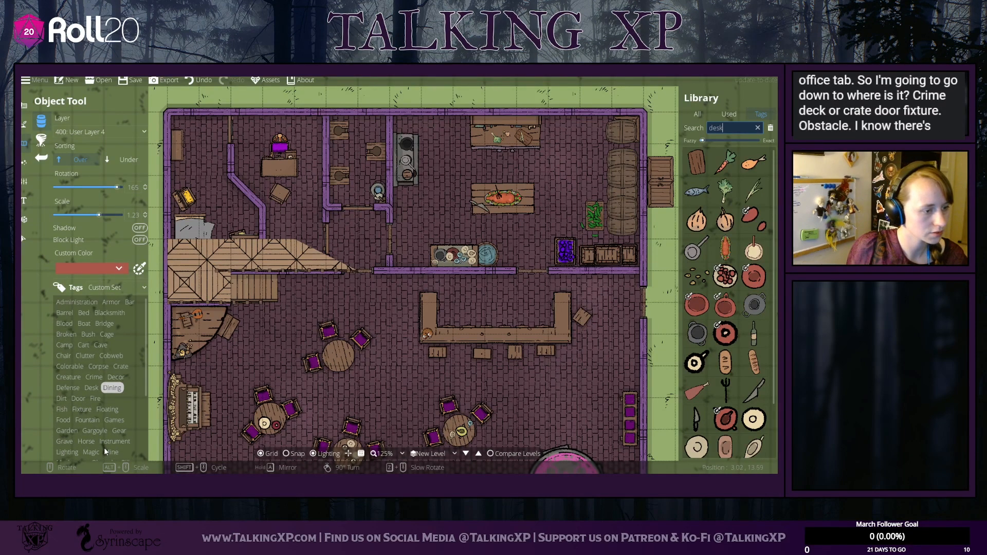
Step: Filter the library by the Clutter tag and place a broken pottery piece on the kitchen floor beside the dish counter
left_click(108, 304)
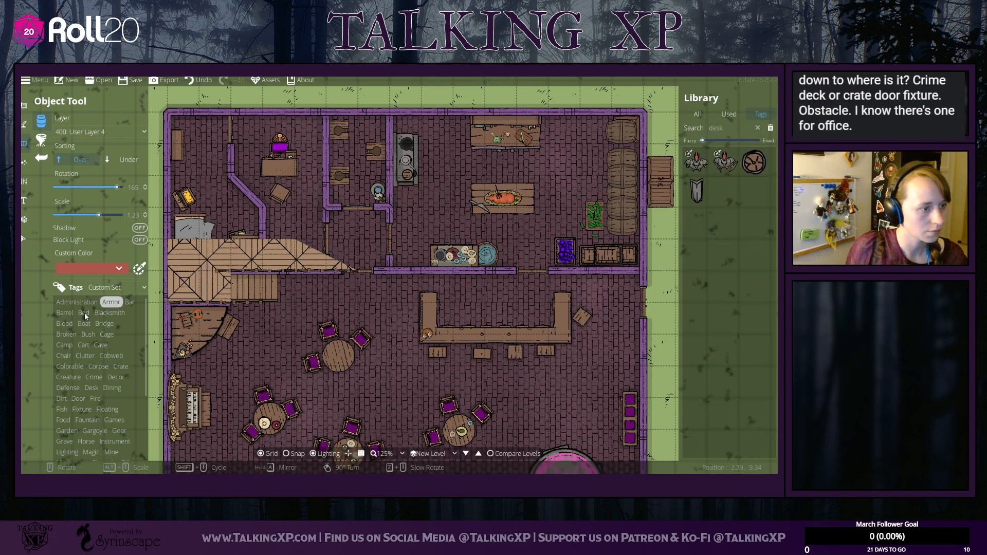
left_click(84, 313)
left_click(83, 324)
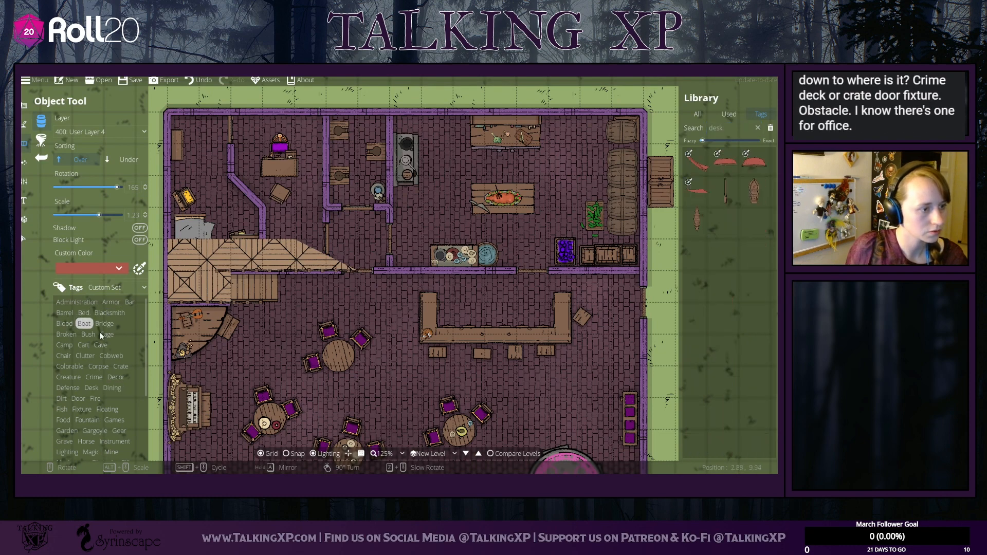
left_click(83, 357)
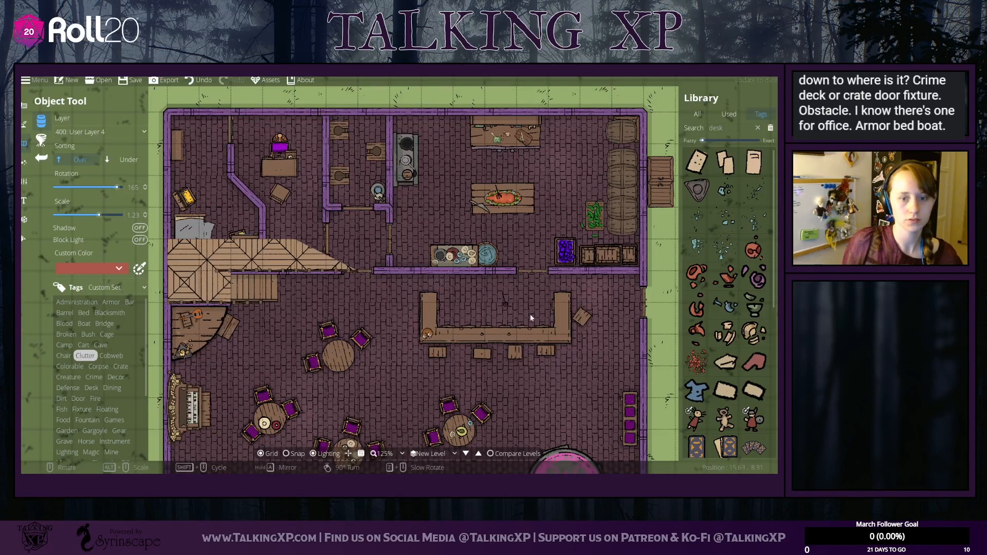
left_click(726, 305)
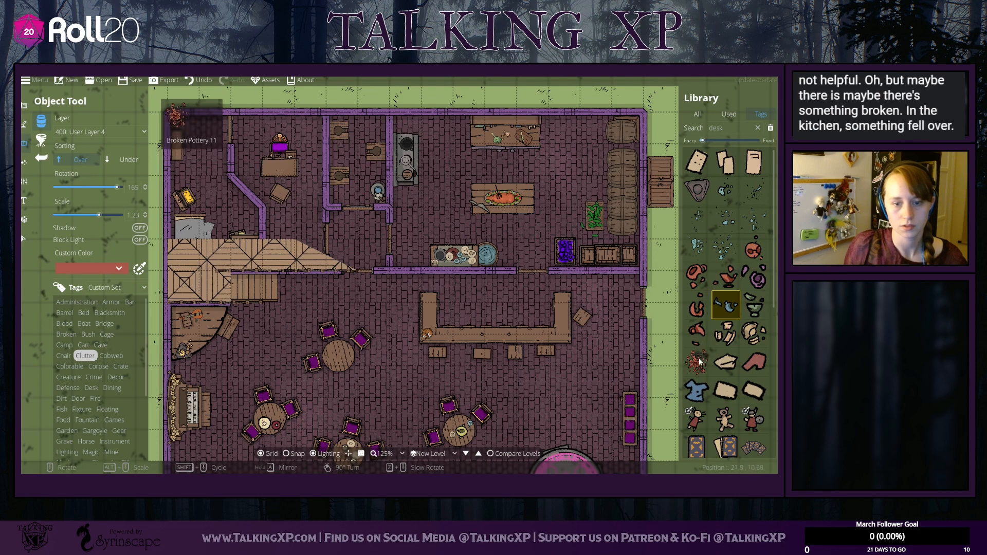
left_click(755, 334)
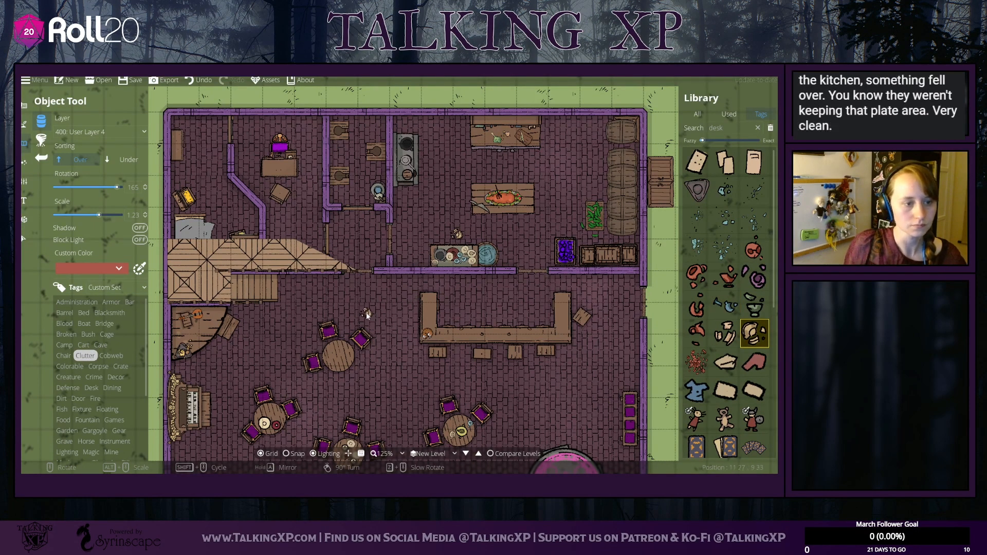
Step: Place the blue broken pottery pieces on the tavern floor beside the round table nearest the pink magic circle, at rotation 165 and scale 1.23
left_click_drag(368, 314, 383, 256)
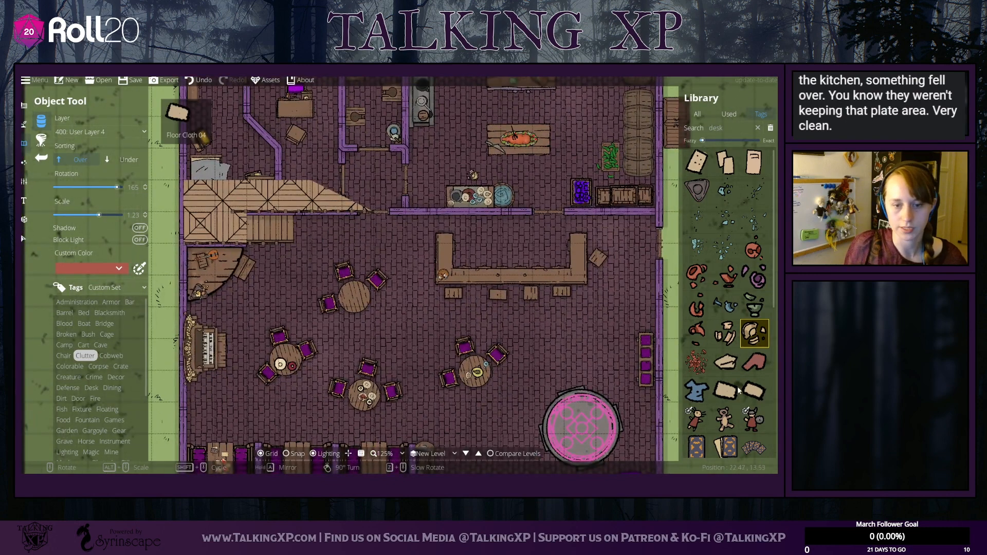
left_click(727, 306)
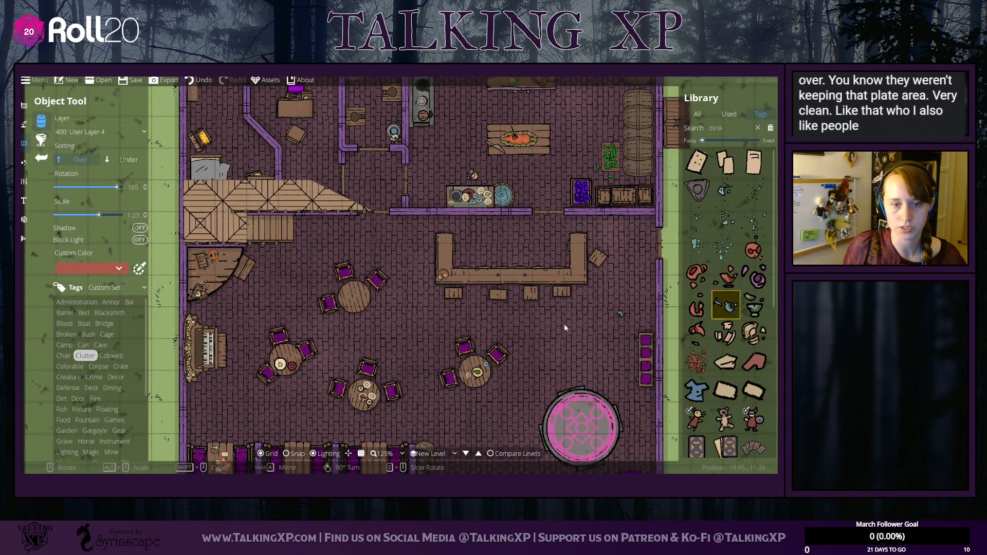
left_click_drag(501, 386, 499, 317)
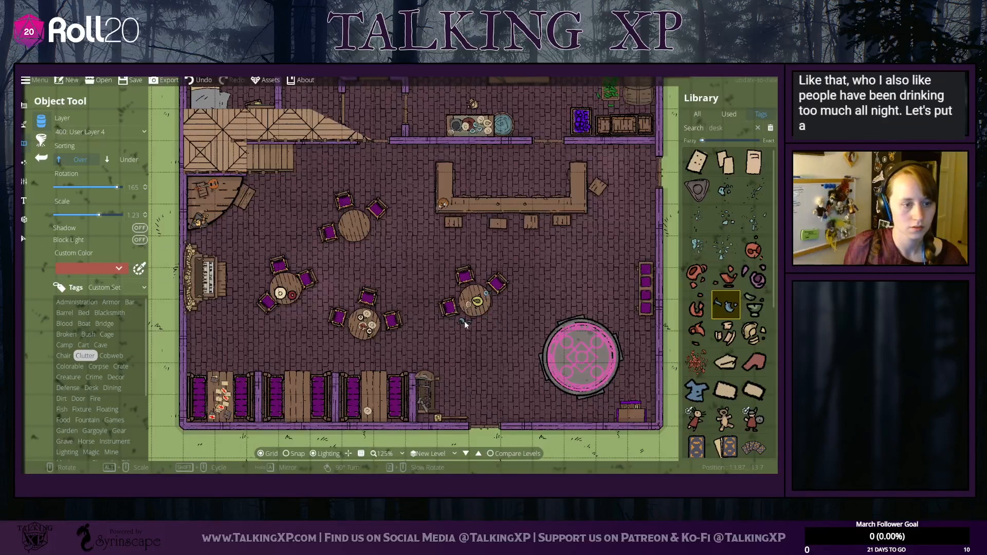
left_click(465, 323)
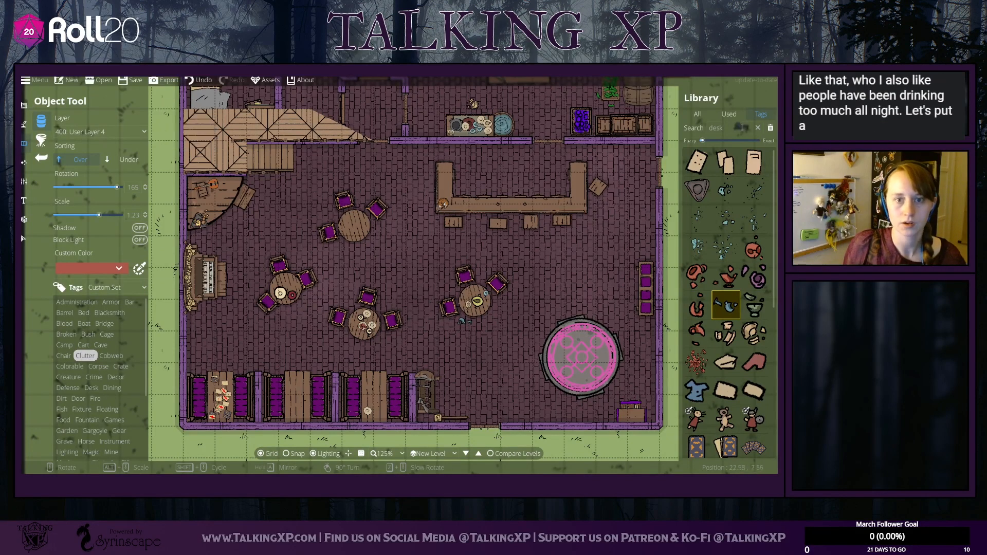
Step: Search the library for wine and bottle, and pick Bottle 01 for the round table near the magic circle
left_click(741, 129)
type("wine")
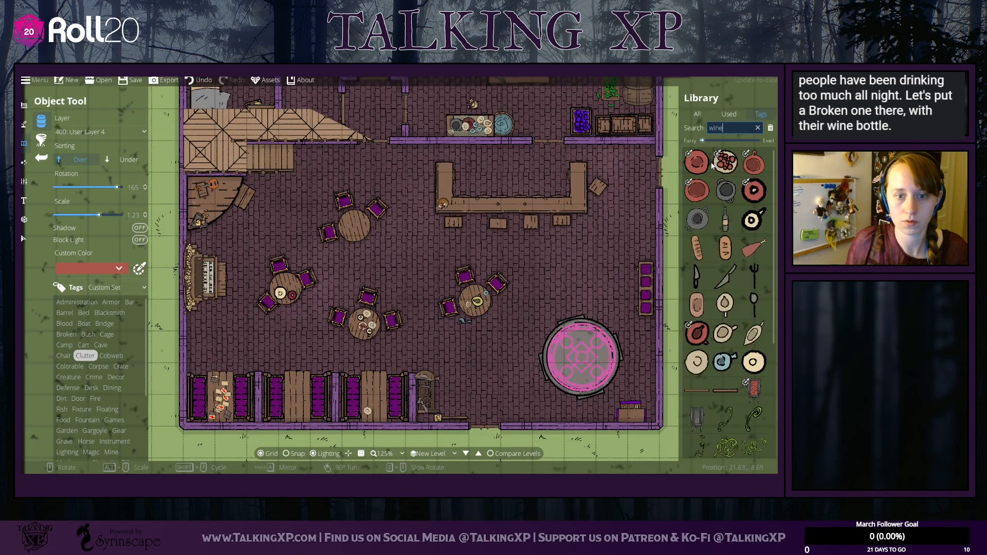
scroll(727, 269, "down", 3)
scroll(728, 273, "up", 5)
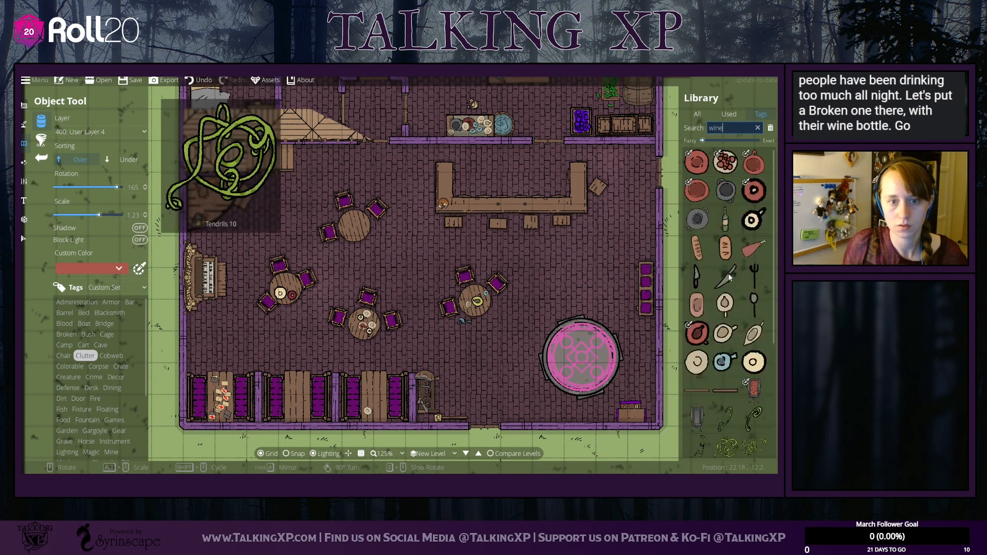
left_click_drag(729, 128, 701, 137)
type("bott")
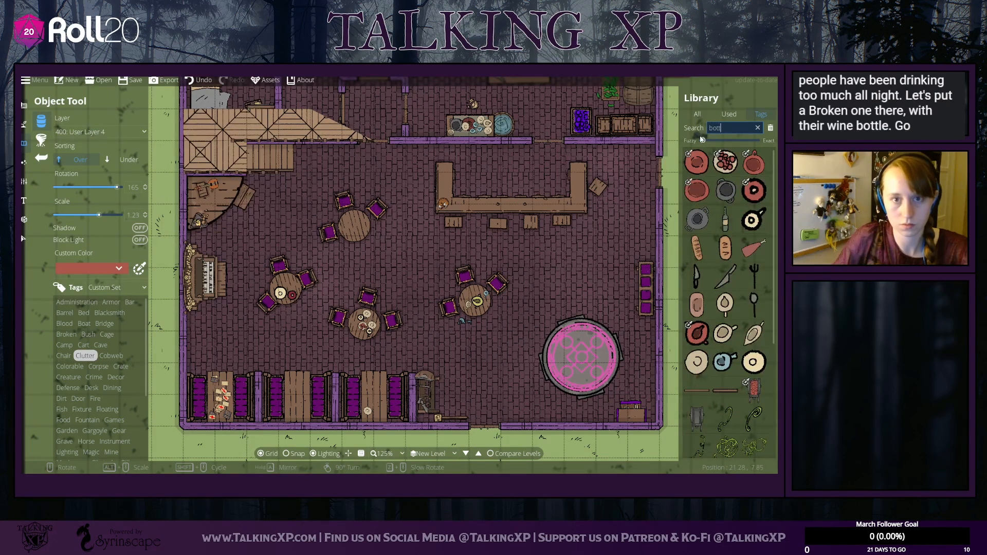
type("le")
left_click(726, 162)
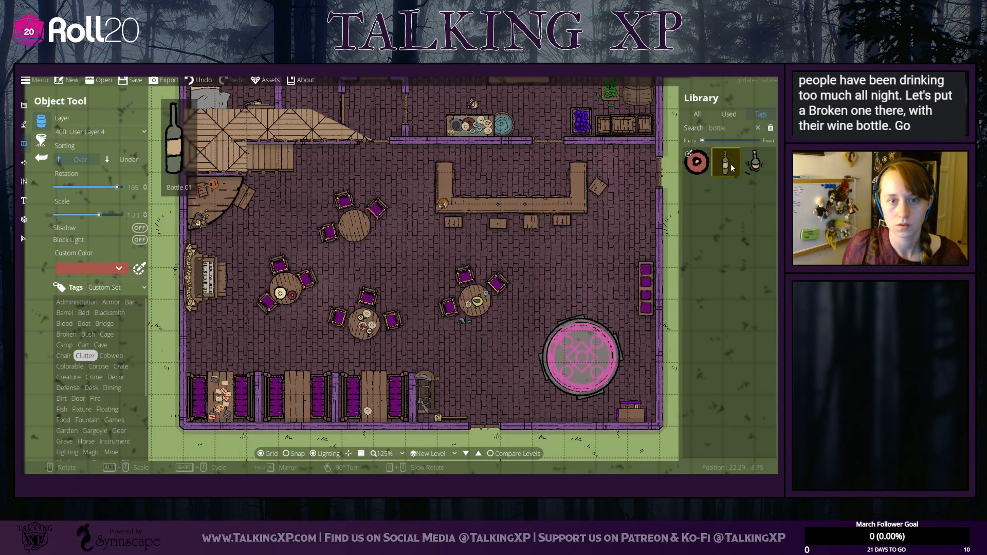
left_click(477, 301)
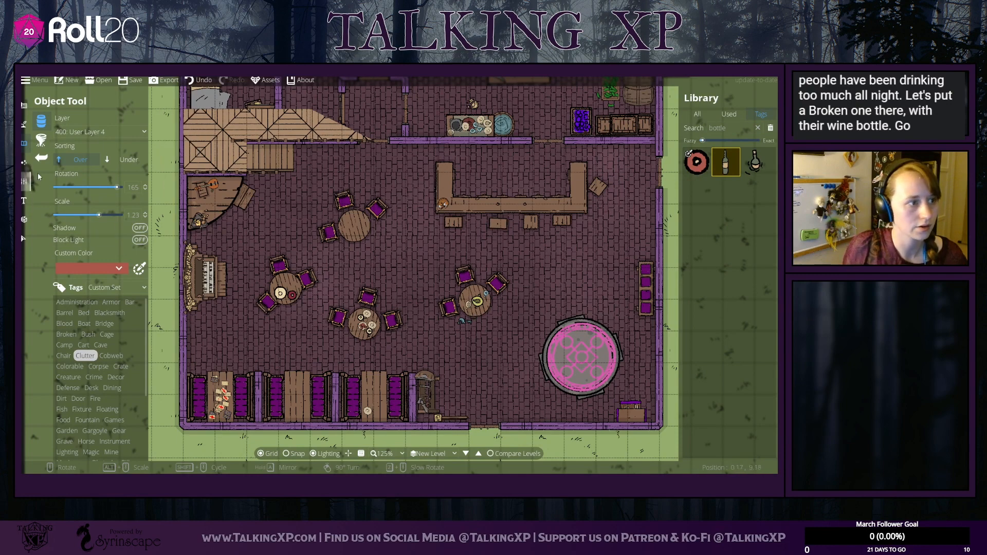
Step: Set the bottle to sort under on layer 100: User Layer 1 and reduce its scale to 1.02
left_click(127, 159)
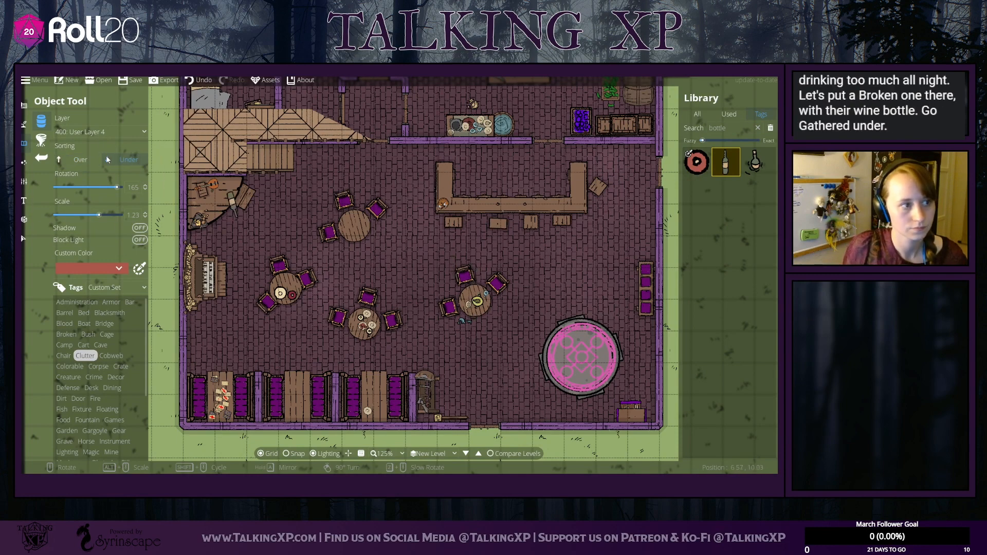
left_click(100, 132)
left_click(95, 213)
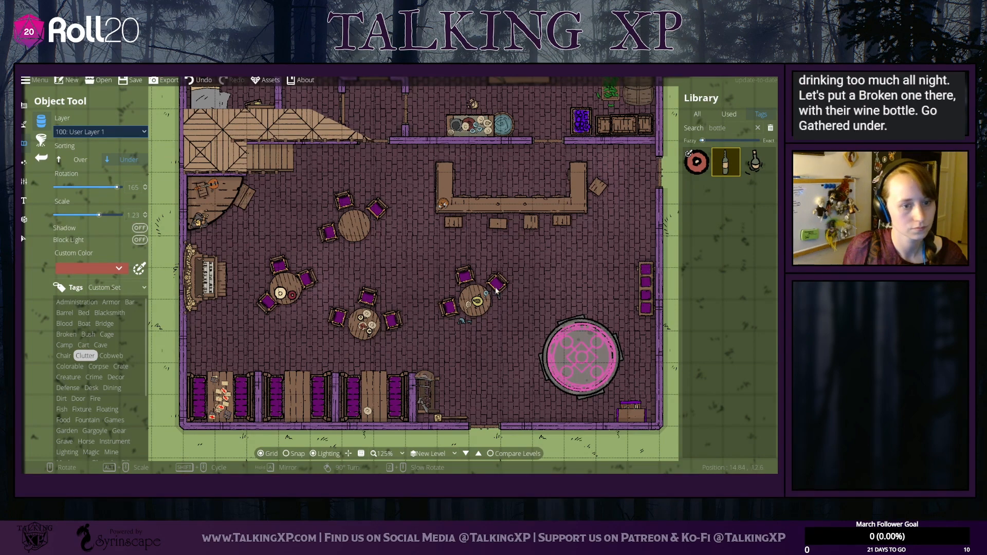
left_click_drag(100, 215, 99, 220)
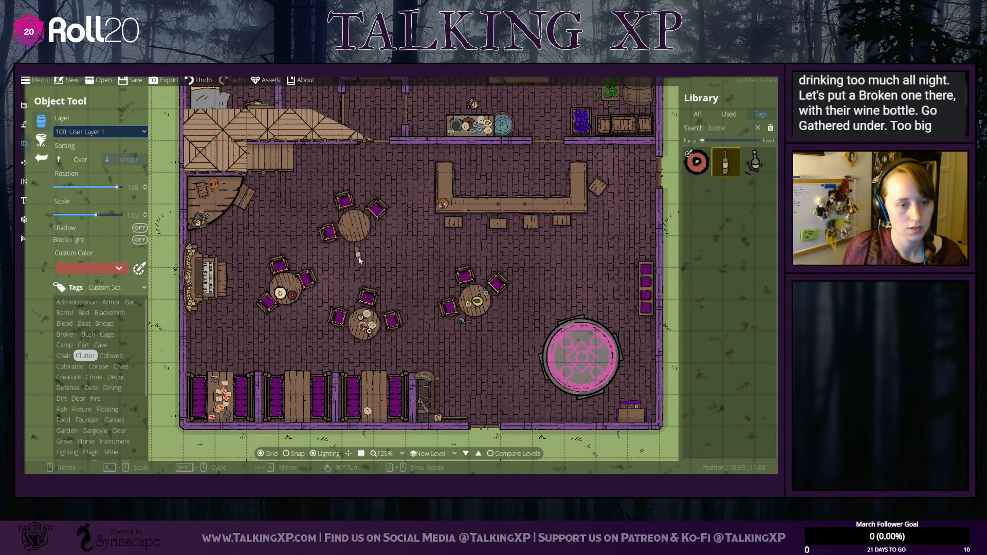
Step: Undo the first bottle placement and place the rotated bottle at scale 0.89 on the upper edge of the round table with the broken pottery
scroll(505, 313, "up", 3)
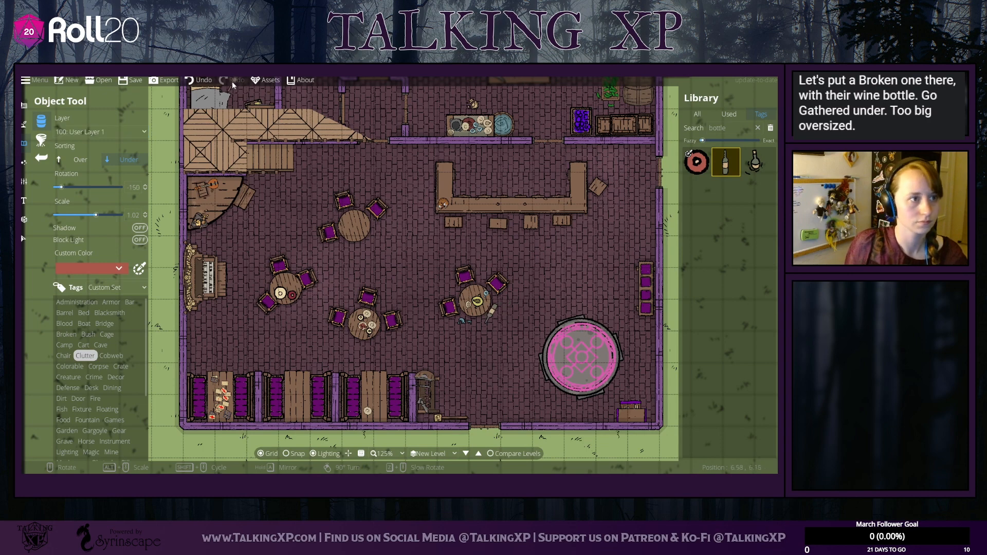
left_click(200, 80)
scroll(484, 277, "down", 3)
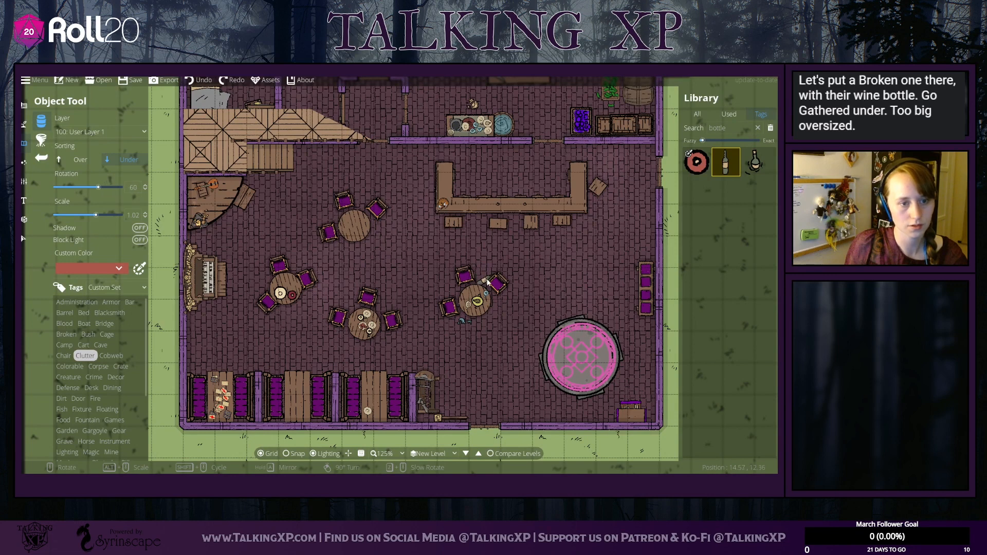
scroll(486, 280, "up", 3)
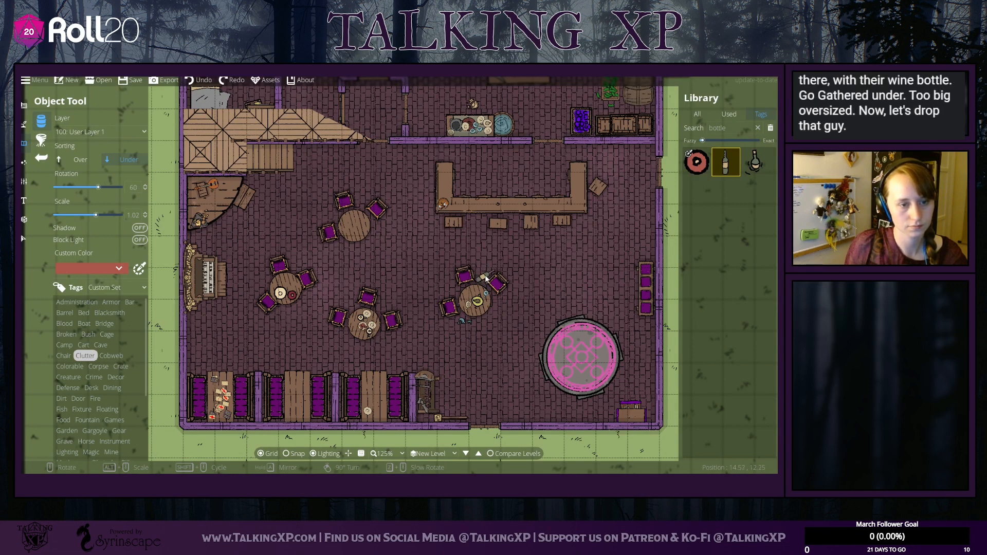
scroll(486, 279, "up", 5)
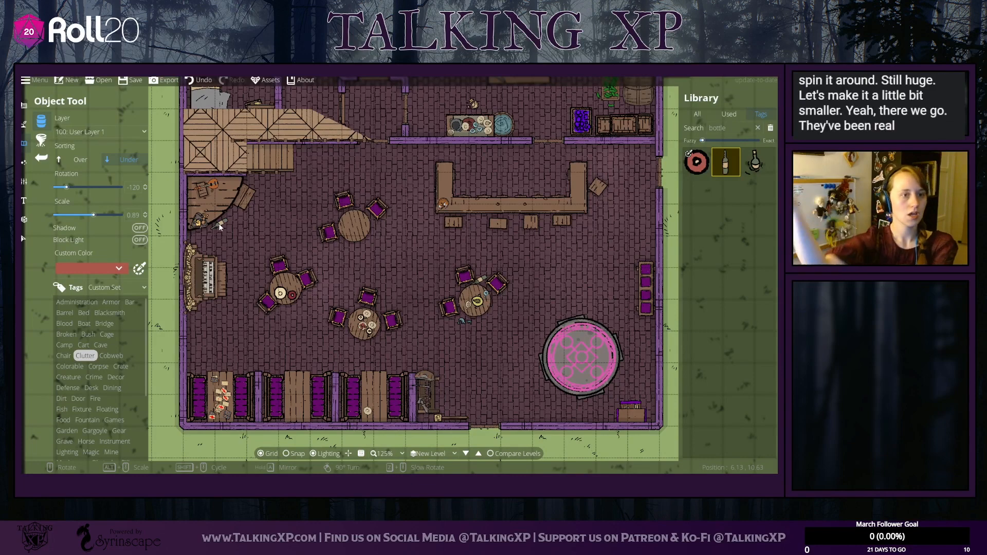
scroll(519, 220, "down", 1)
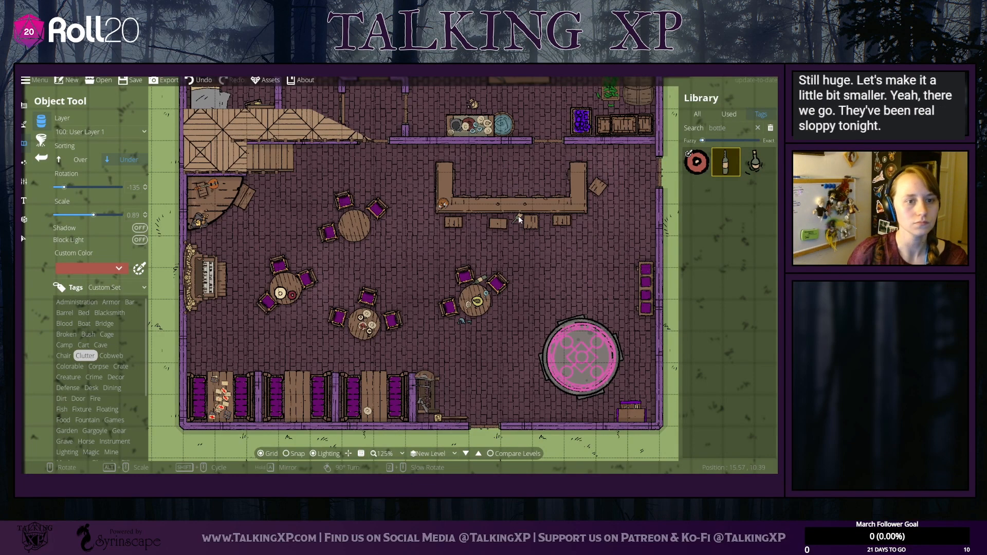
Step: Search the entire object library for a quill for the office desk
left_click_drag(503, 194, 499, 244)
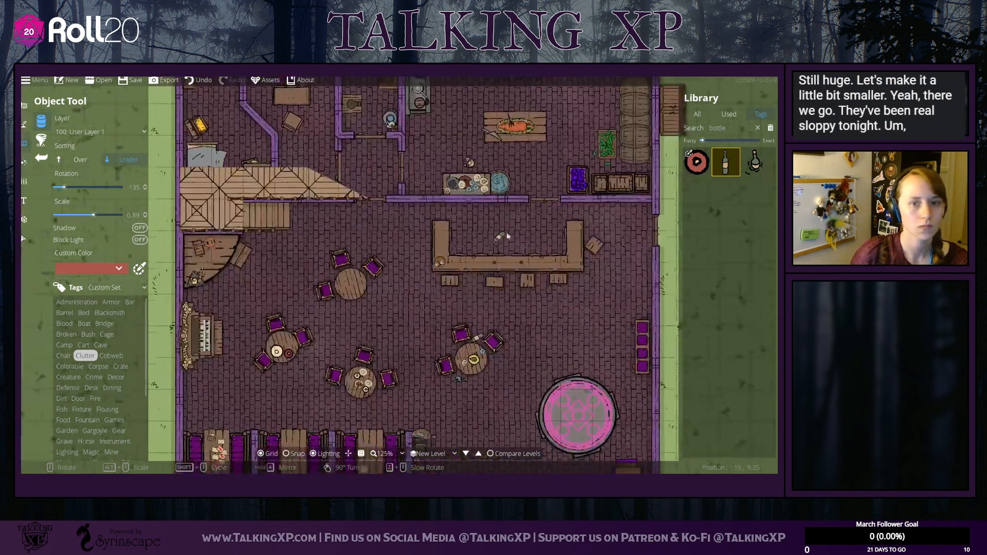
left_click_drag(740, 124, 621, 116)
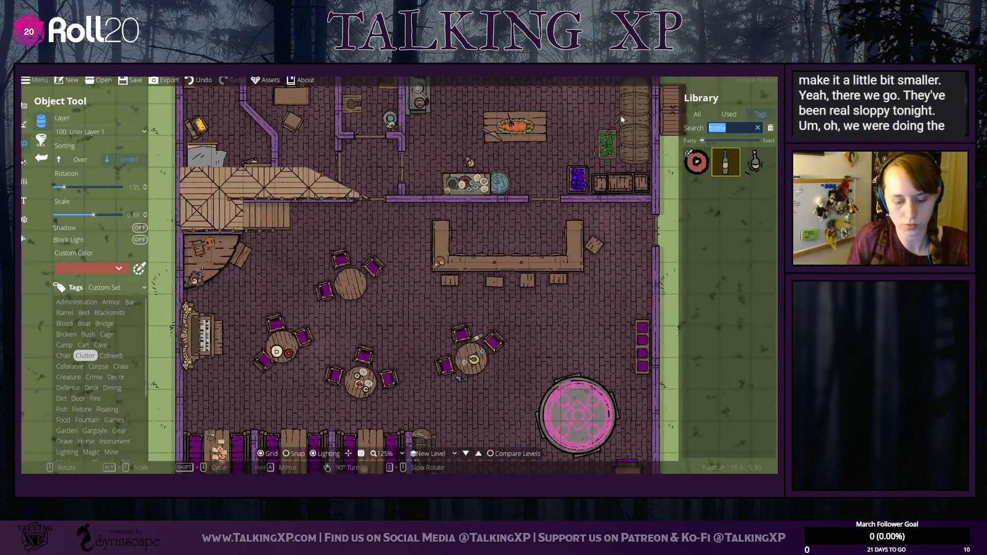
type("quill")
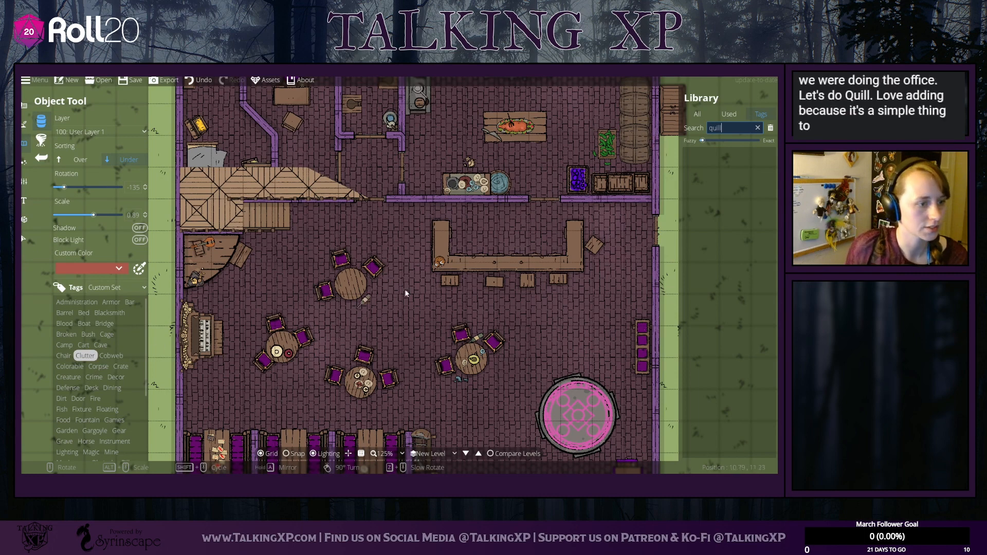
key("Return")
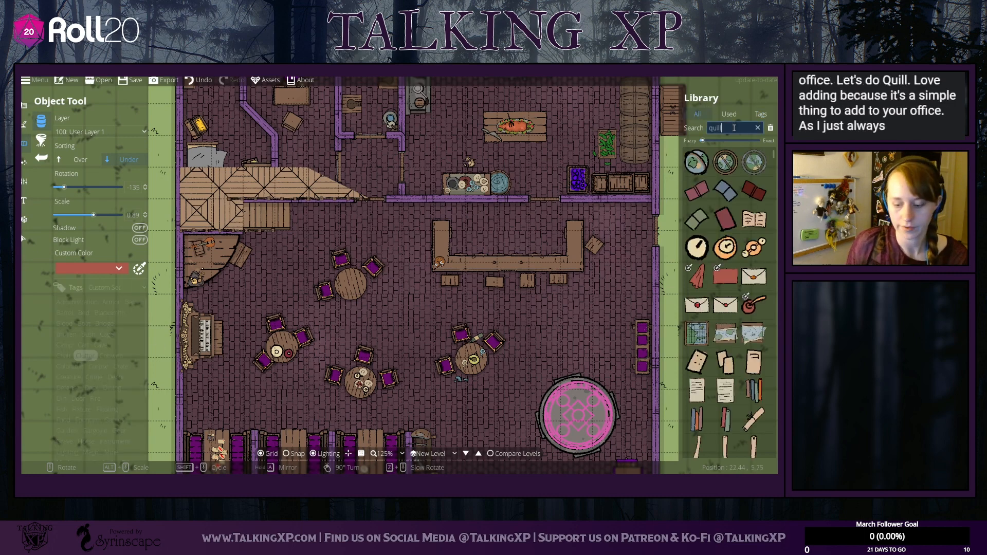
key("Return")
Step: Search the library for ink and place the first ink object on the office desk on layer 400: User Layer 4 at scale 0.89
left_click_drag(734, 128, 681, 133)
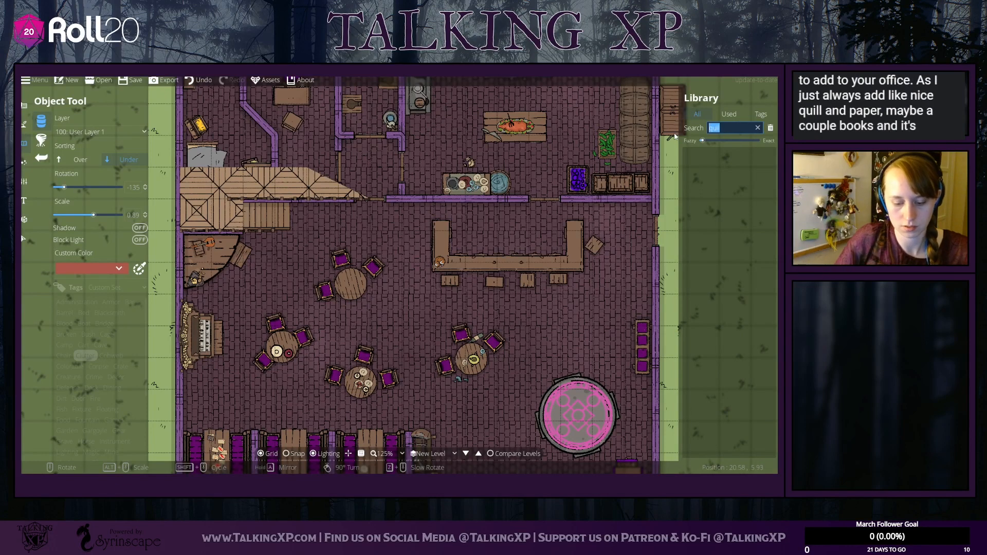
type("p")
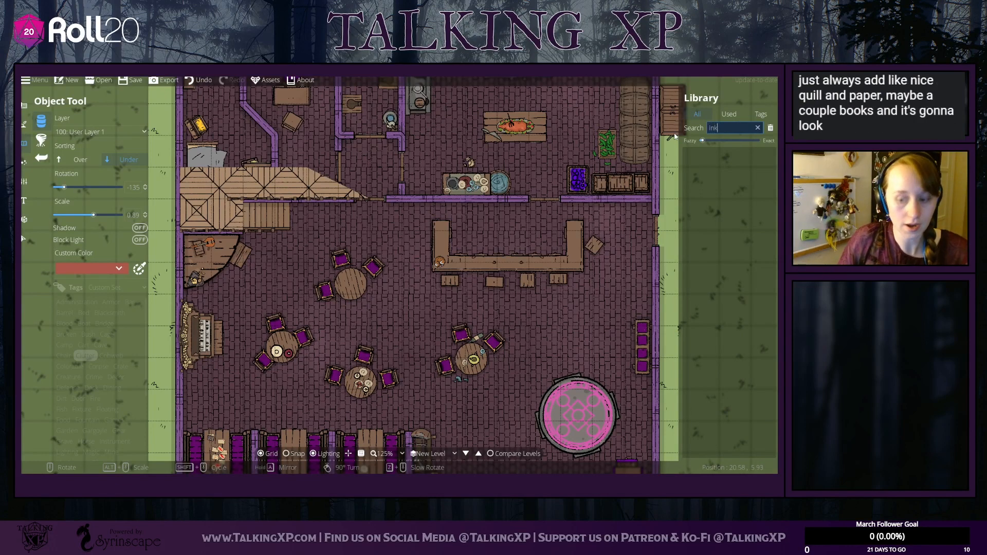
left_click(697, 162)
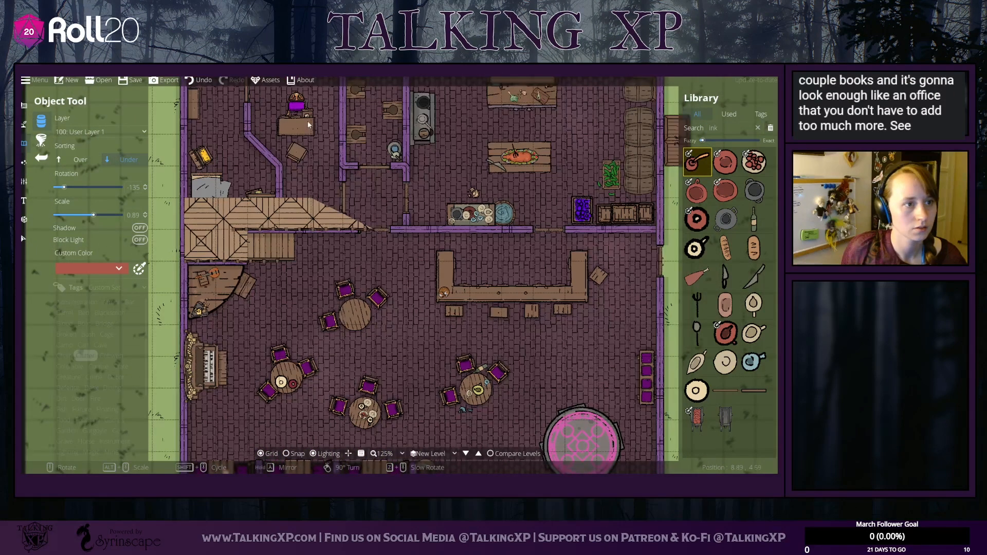
left_click(92, 133)
left_click(106, 247)
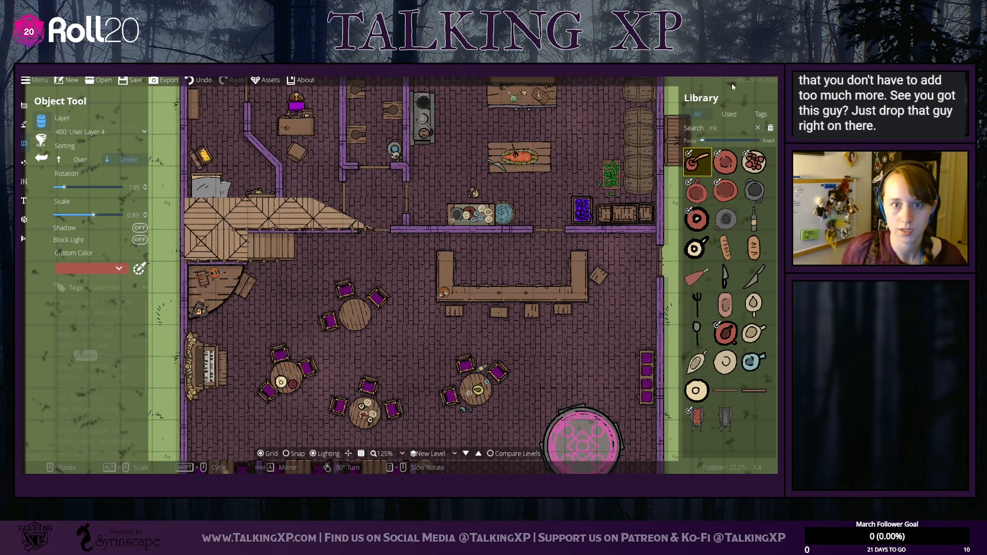
Step: Search the library for paper, undo the previous placement, and place the written sheets on the office desk at rotation -15 and scale 0.89
left_click(717, 128)
type("paper")
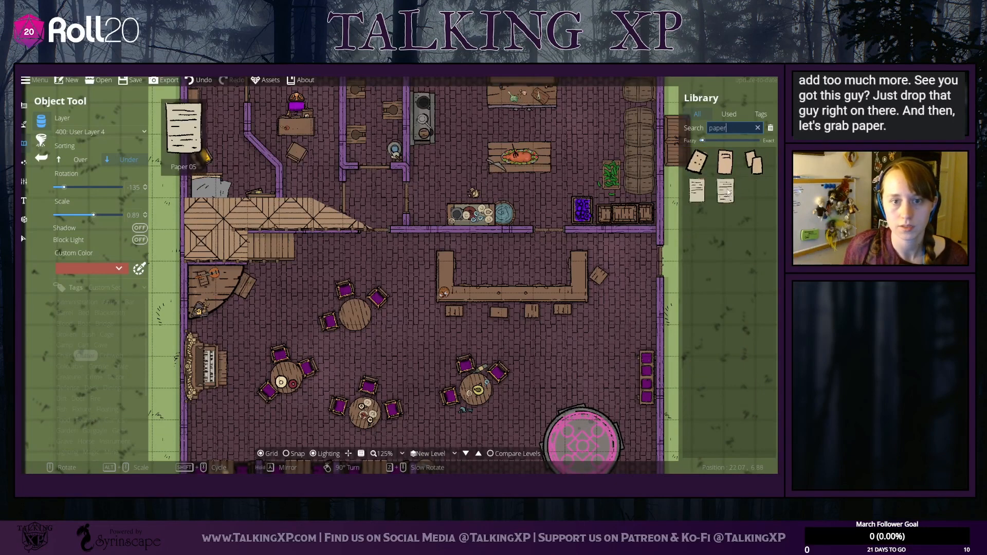
left_click(755, 162)
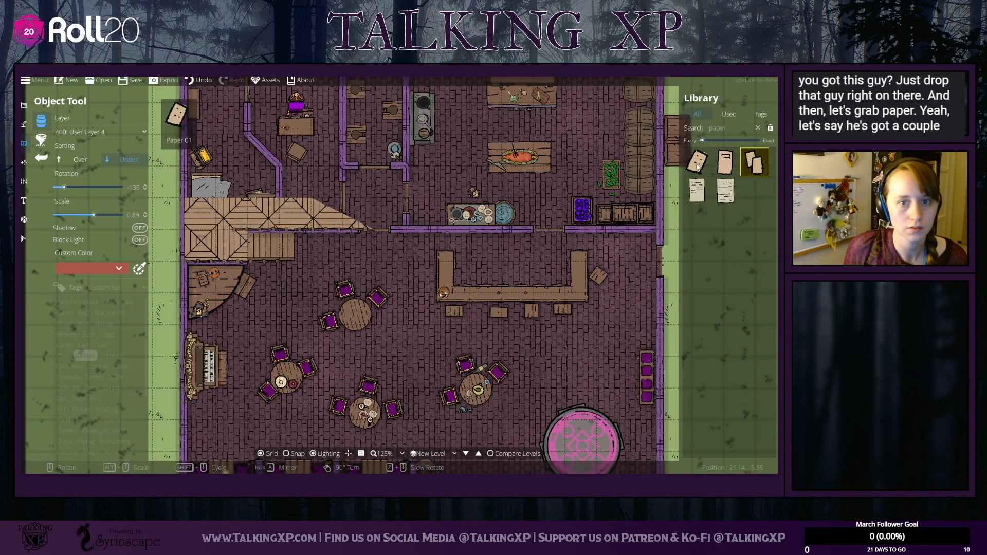
left_click(726, 191)
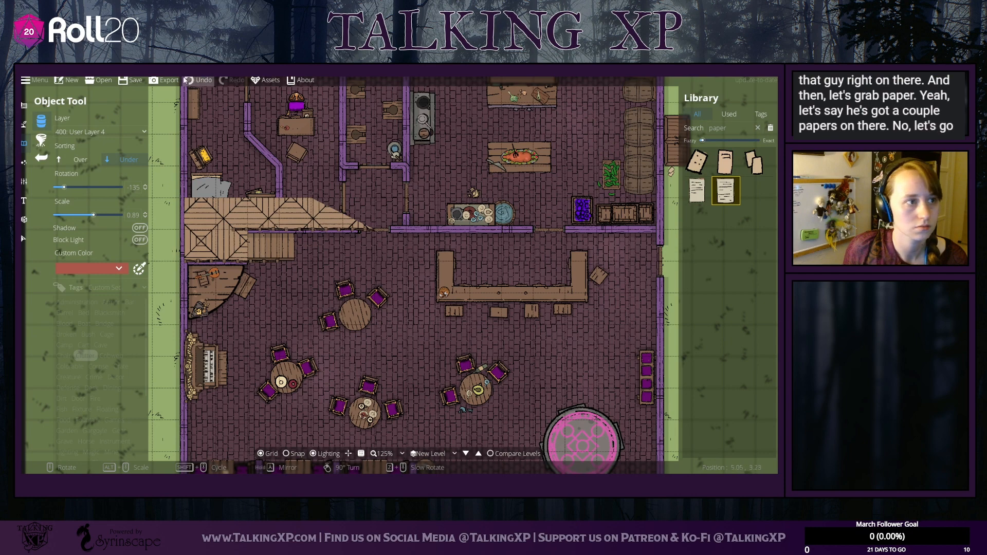
left_click(198, 81)
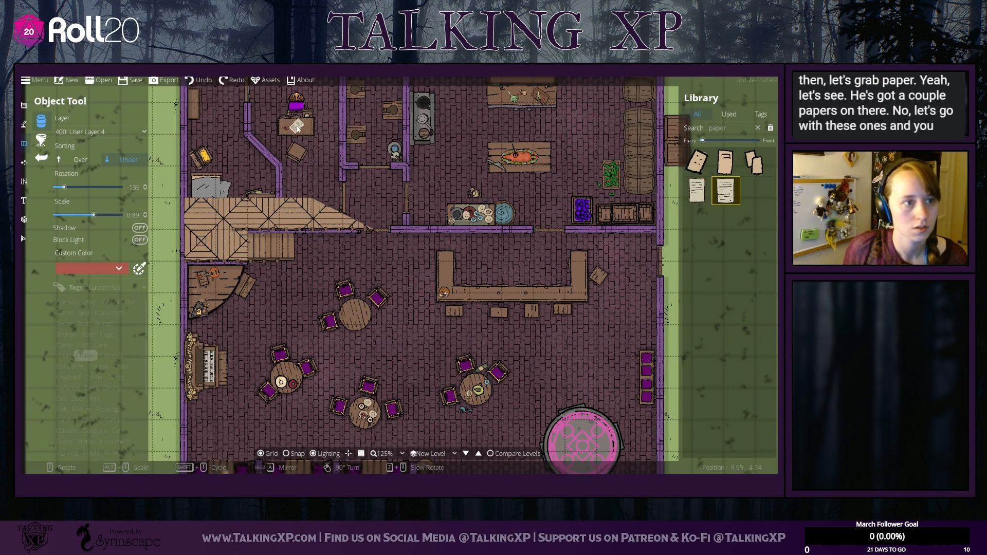
scroll(286, 135, "up", 3)
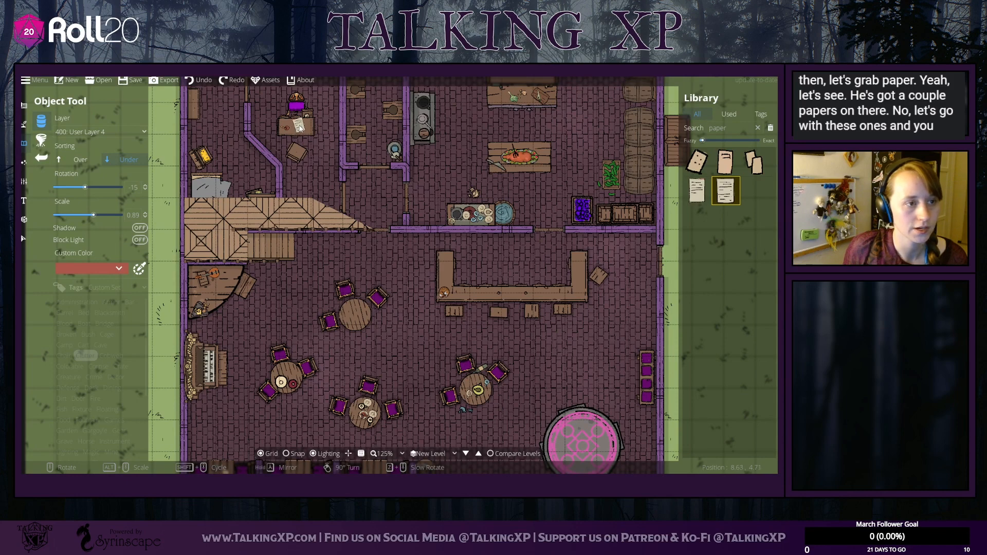
Step: Search the library for a scroll and place it on the office desk's papers at scale 0.57, sorted over
double_click(741, 128)
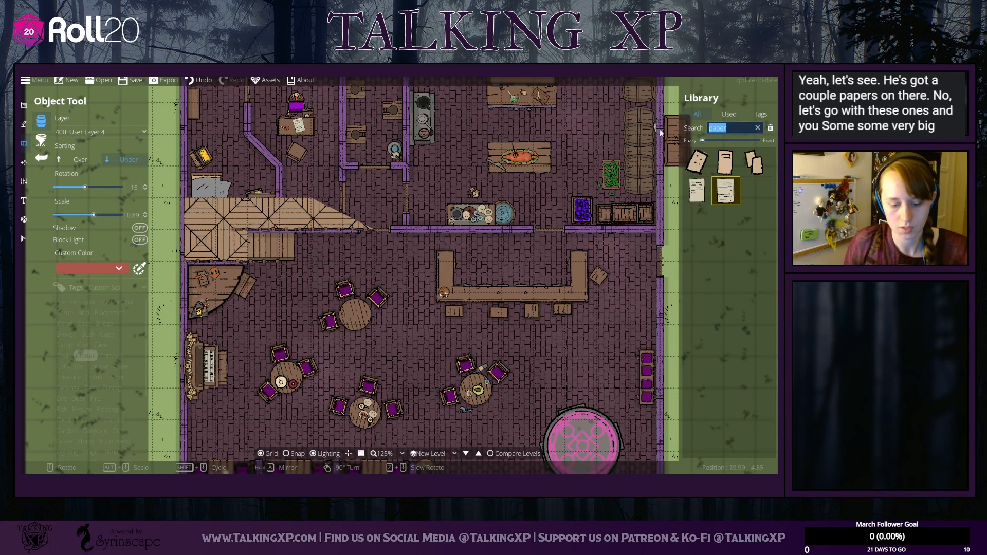
type("scro")
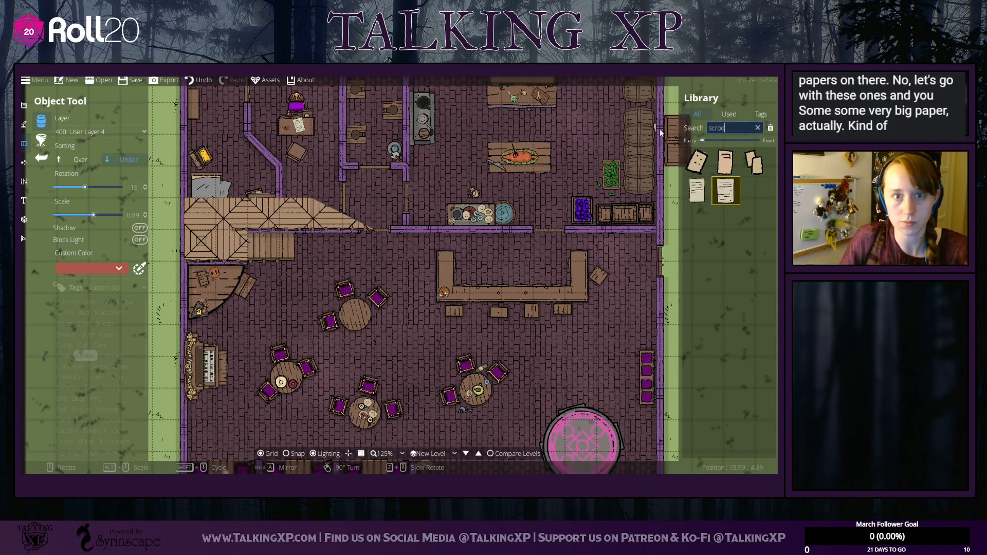
type("ll")
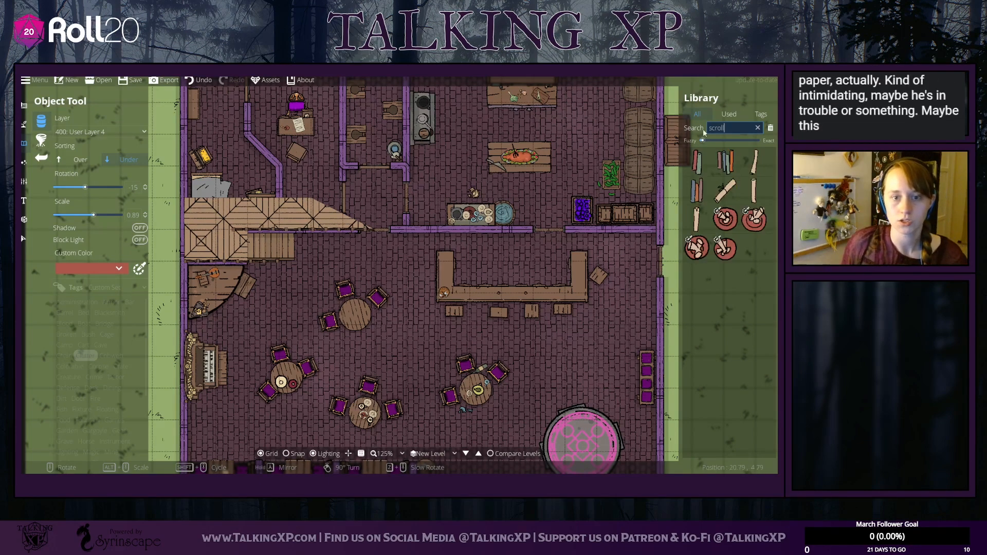
left_click(725, 191)
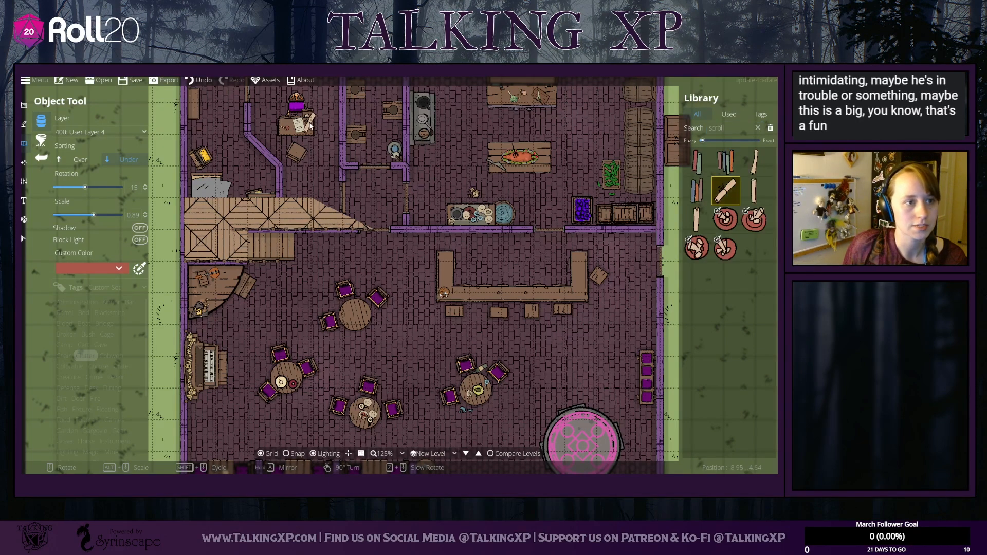
left_click_drag(330, 128, 328, 148)
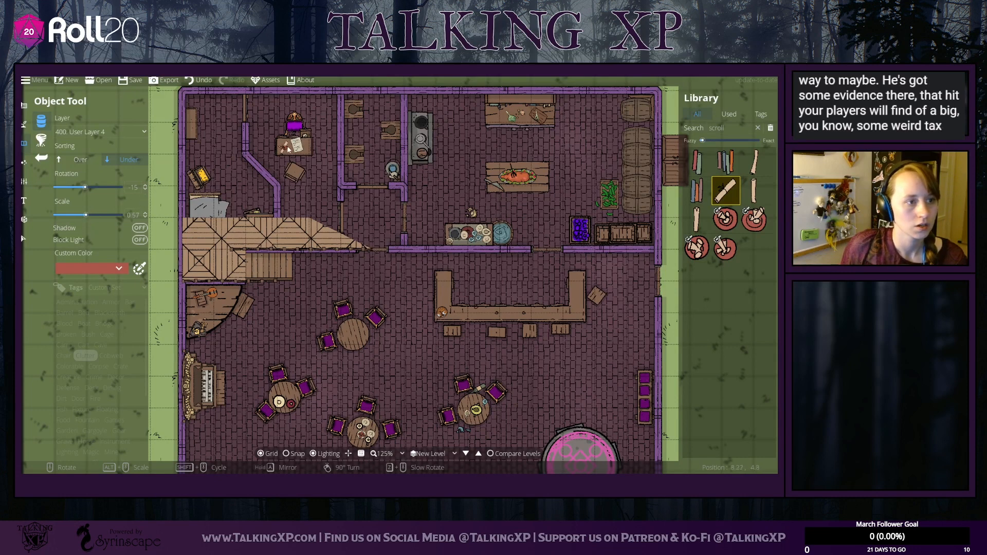
left_click(79, 160)
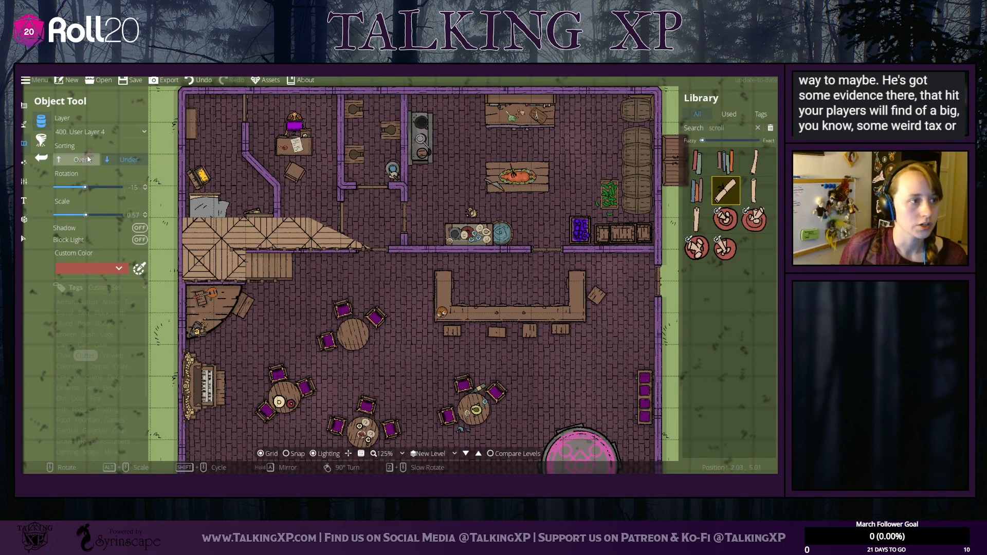
left_click(306, 146)
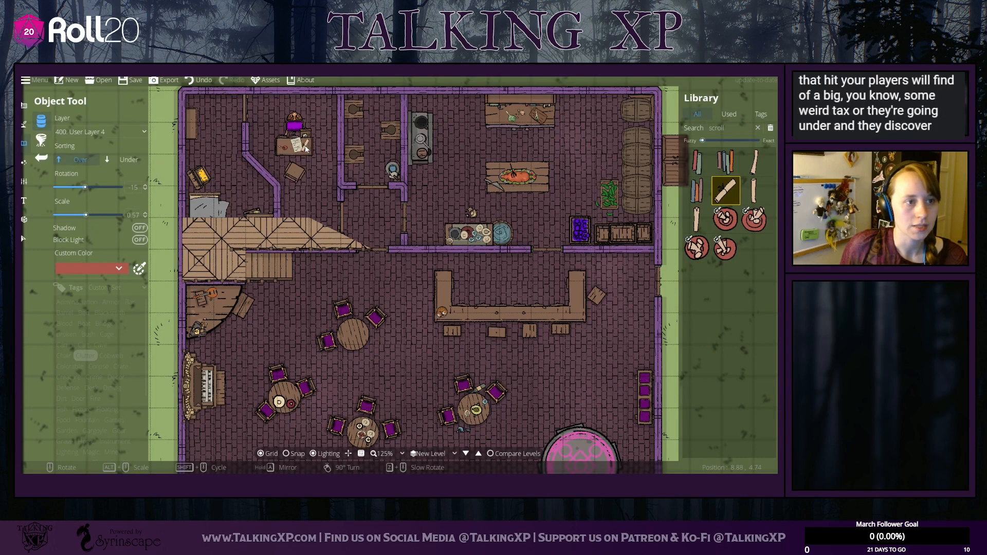
Step: Look over the tavern room's bar, round tables and booths for spots that still need decoration
left_click(726, 249)
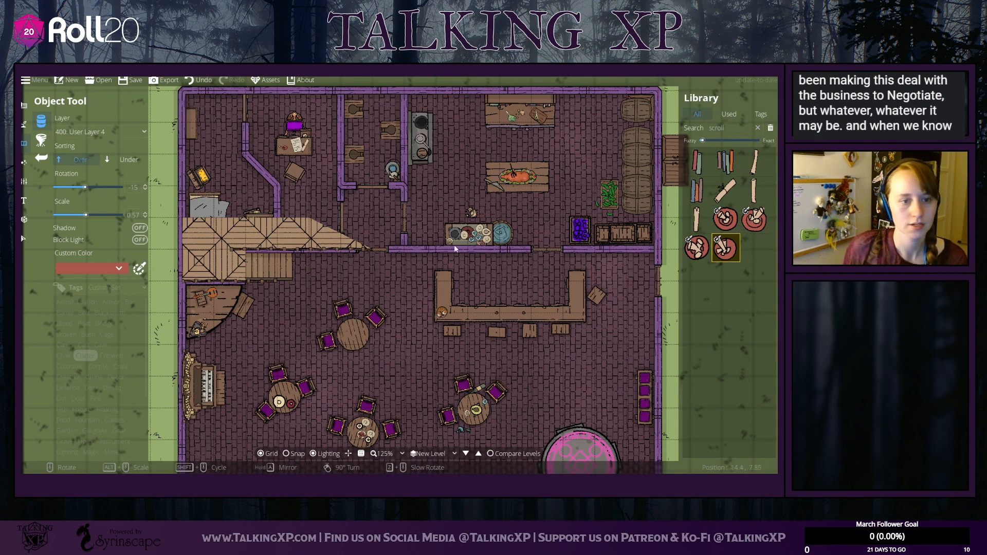
left_click_drag(410, 267, 434, 255)
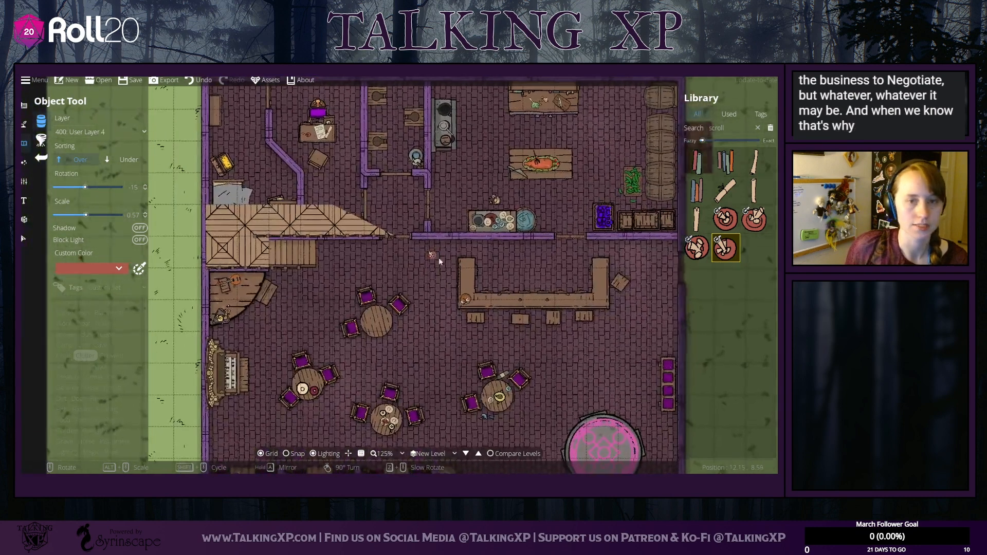
left_click(728, 127)
left_click_drag(728, 128, 677, 134)
left_click_drag(392, 278, 388, 214)
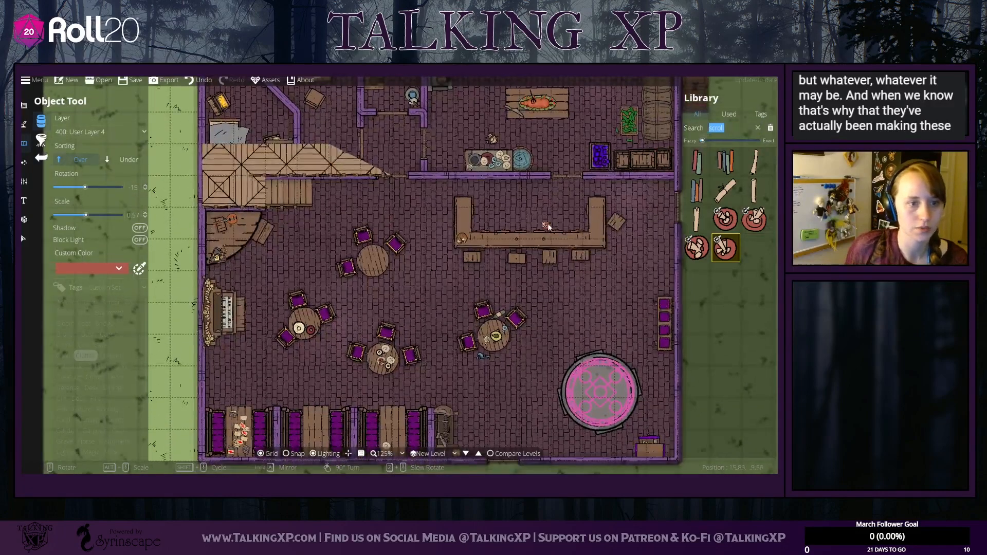
left_click_drag(535, 221, 471, 317)
left_click_drag(535, 361, 578, 253)
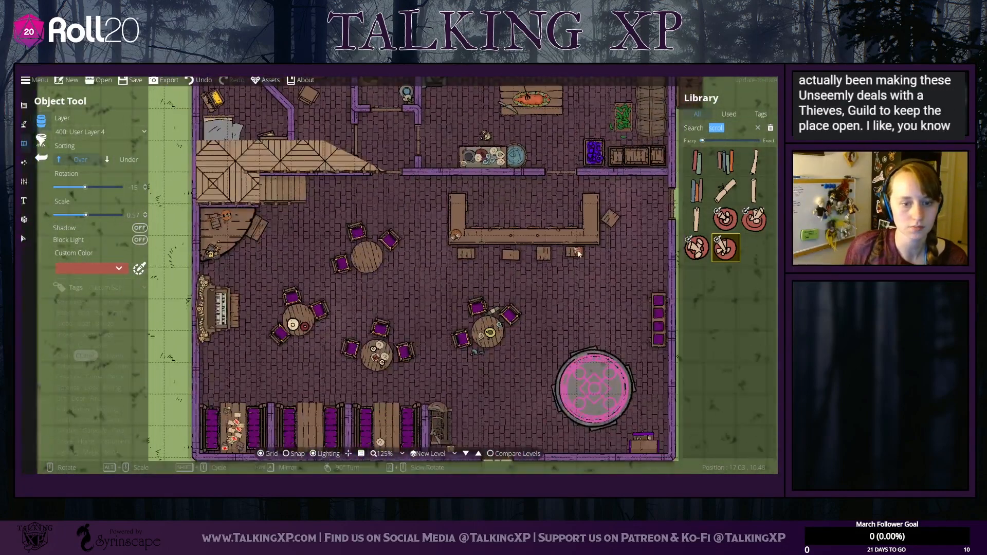
left_click_drag(601, 310, 585, 260)
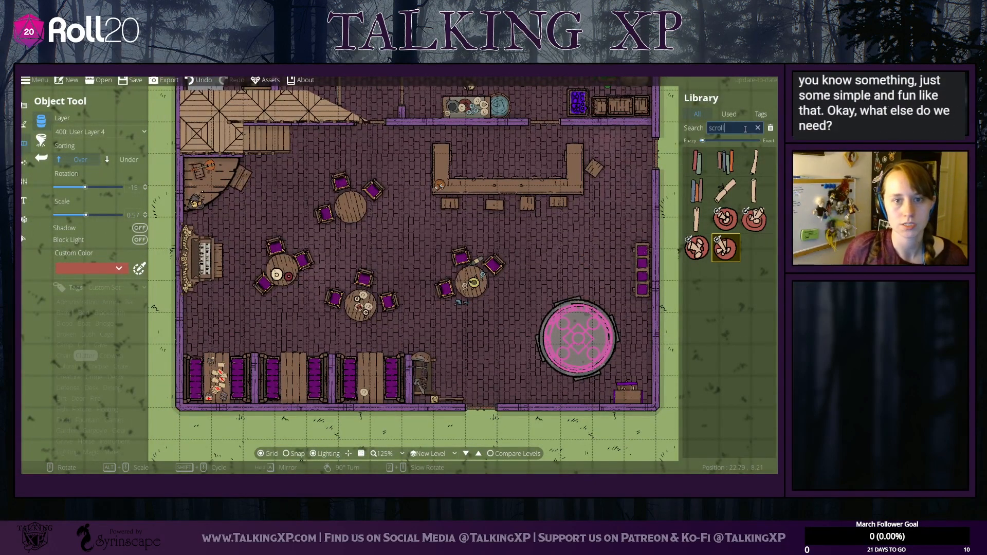
Step: Search the library for a barrel and select a round one for behind the bar
double_click(727, 128)
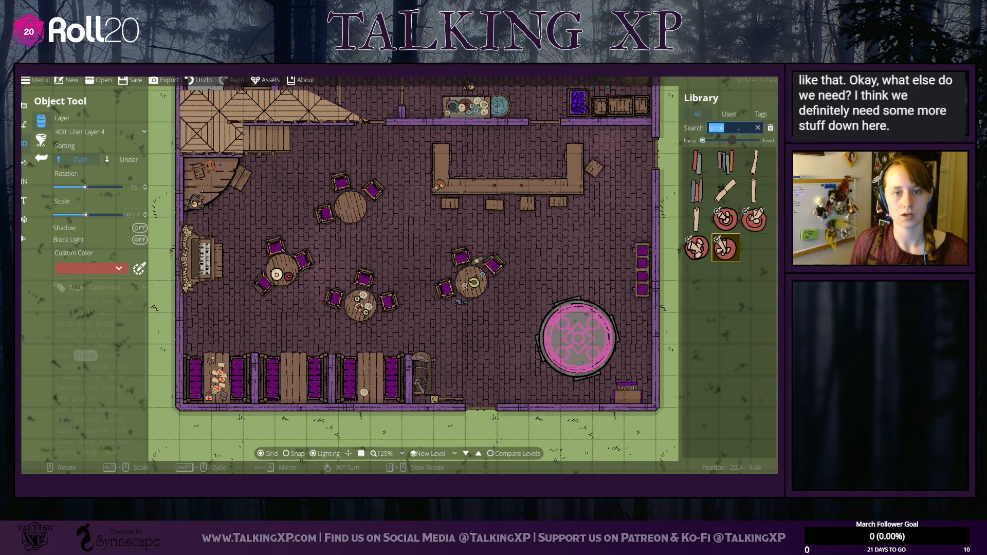
type("bar")
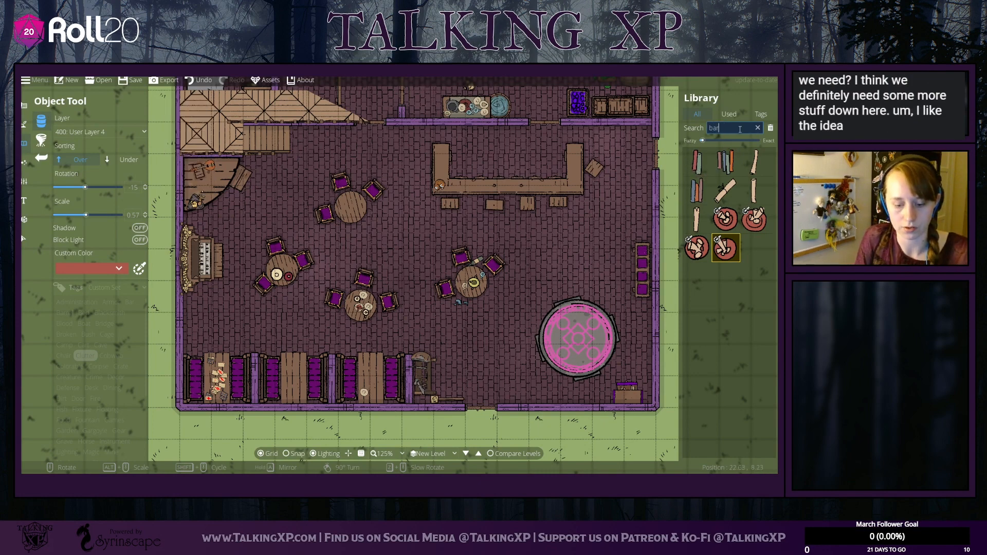
type("rel")
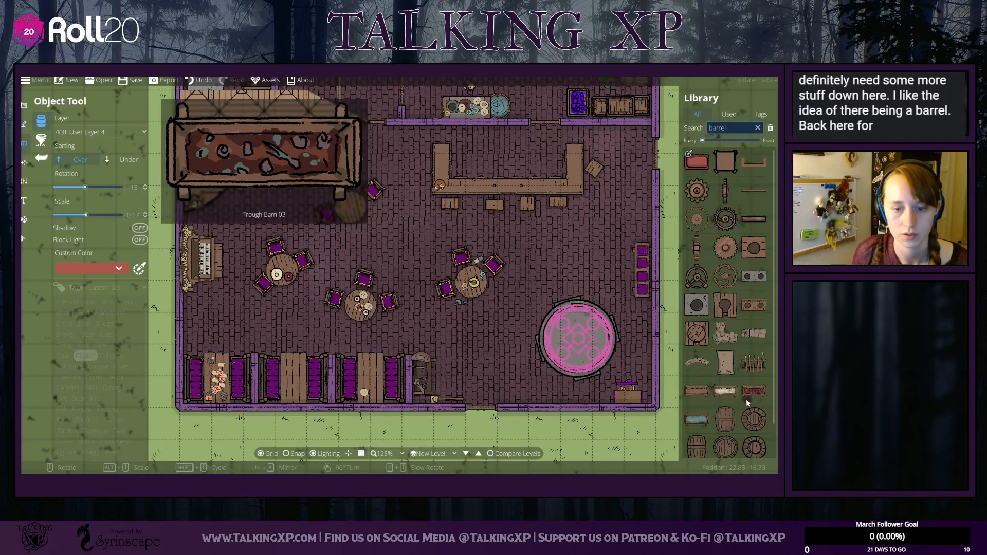
left_click(725, 446)
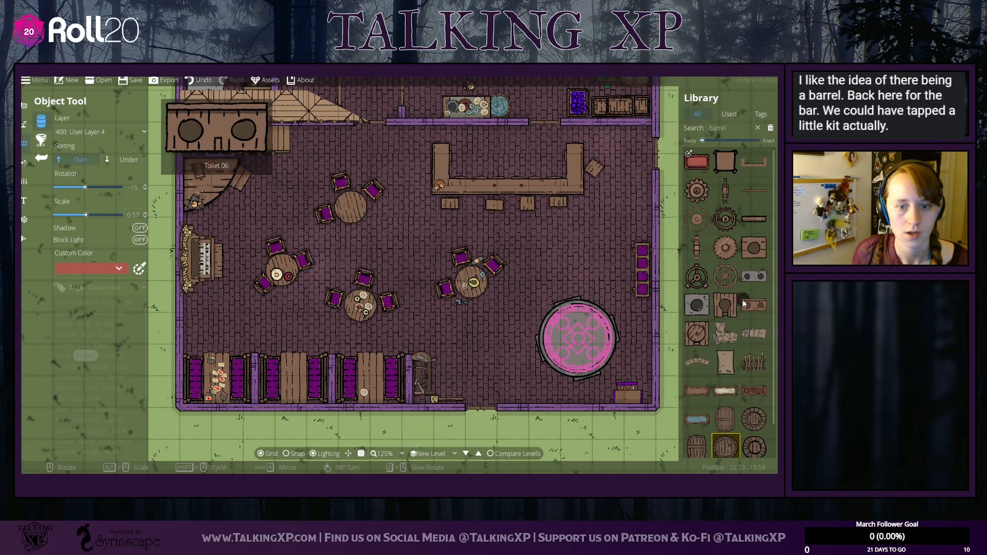
Step: Search the library for a shelf and select a narrow one for the bar's finer whiskeys
left_click(737, 129)
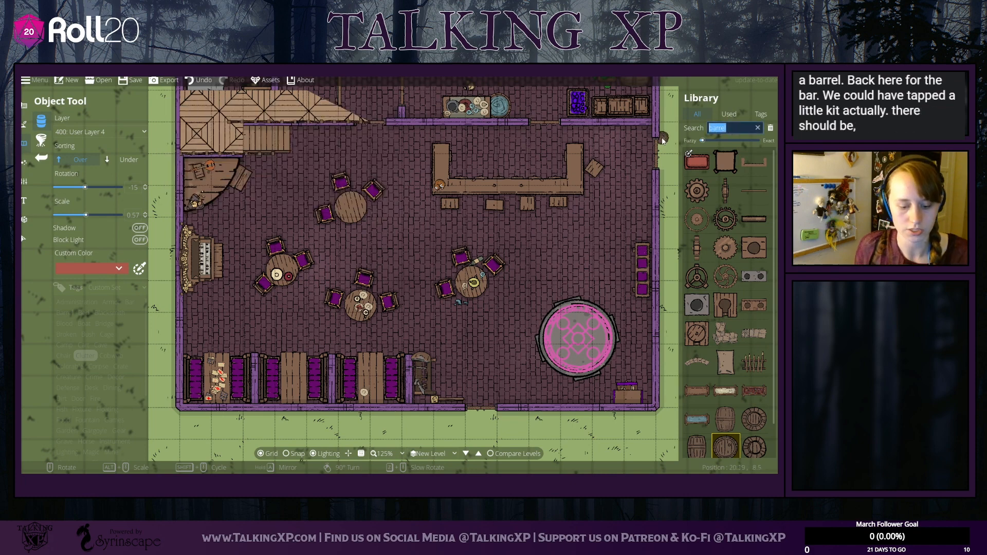
key("ctrl+a")
type("sh")
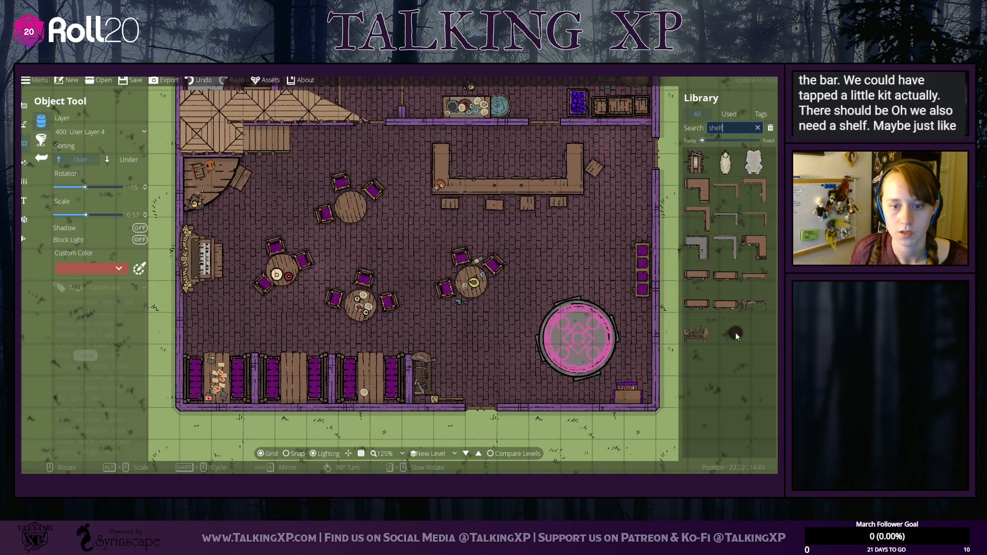
left_click(755, 276)
scroll(488, 135, "down", 1)
scroll(488, 135, "up", 1)
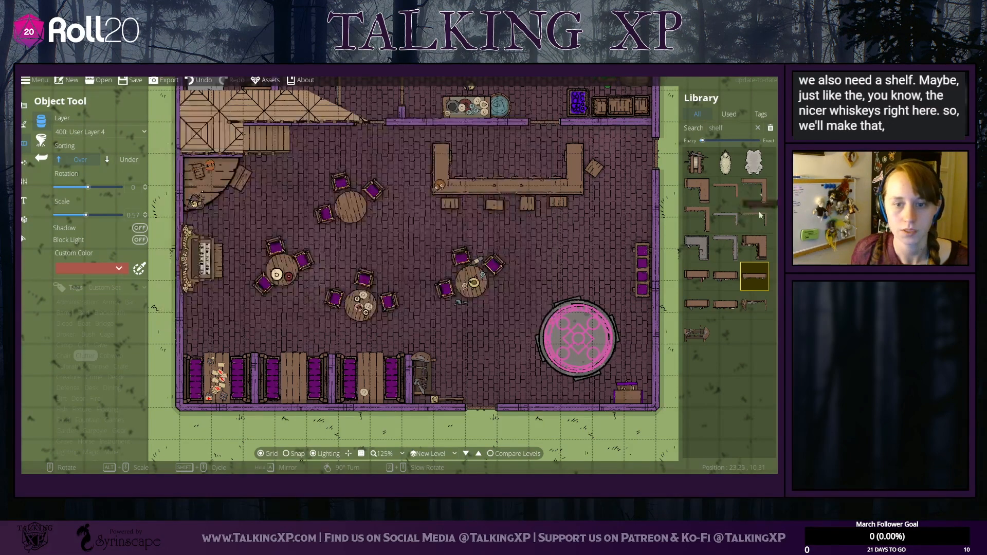
Step: Search the library for a table and place the long skinny one at scale 0.87 against the wall behind the bar
double_click(716, 128)
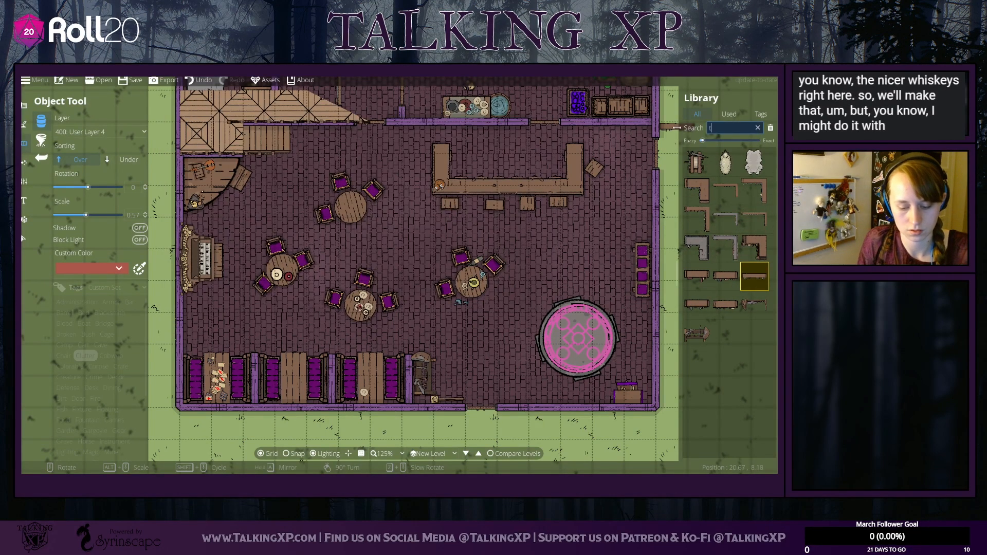
type("table")
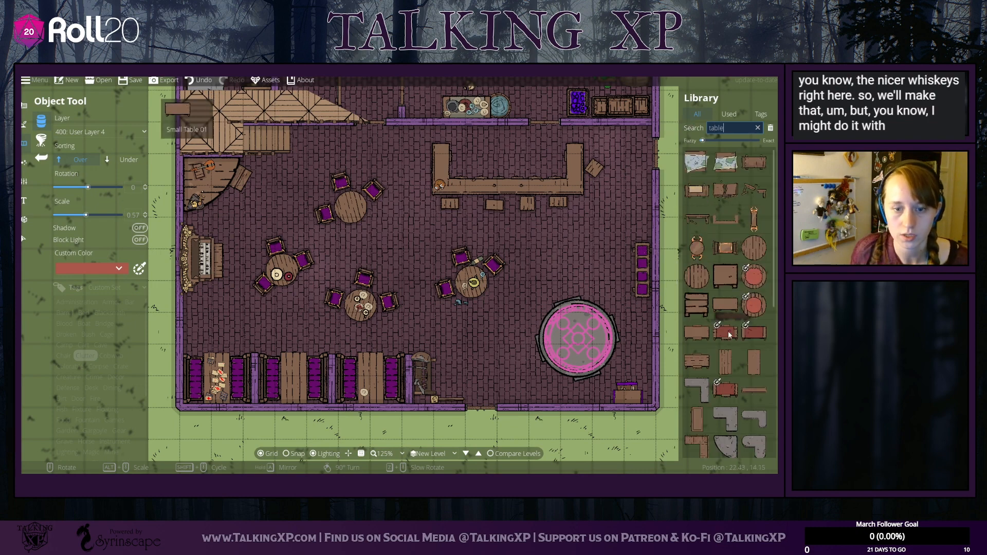
scroll(720, 288, "down", 3)
mouse_move(718, 304)
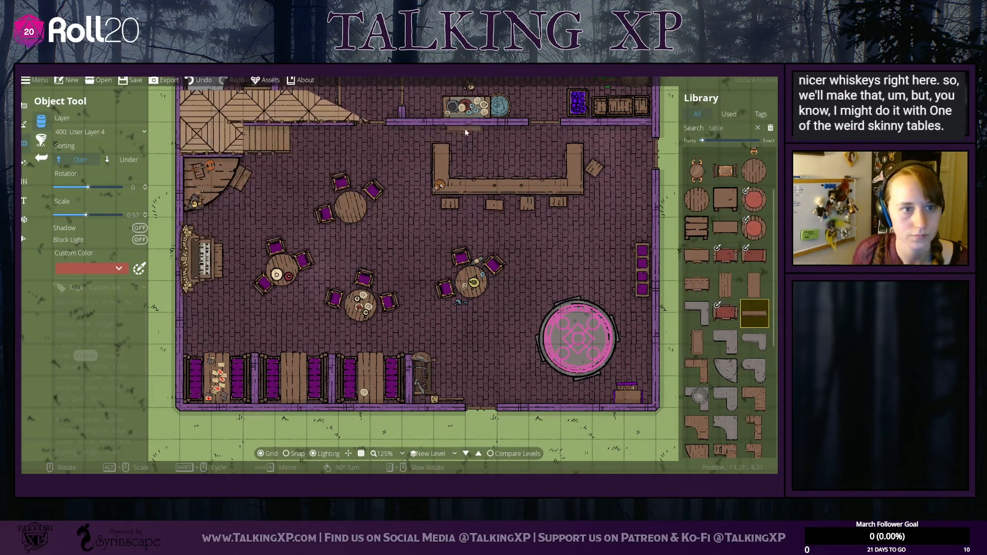
left_click_drag(88, 214, 95, 215)
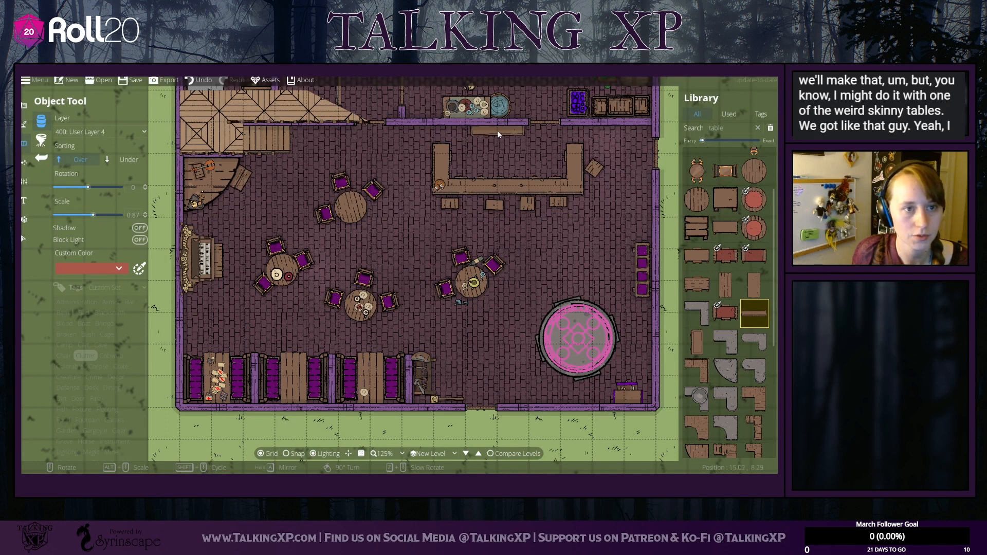
scroll(498, 132, "up", 1)
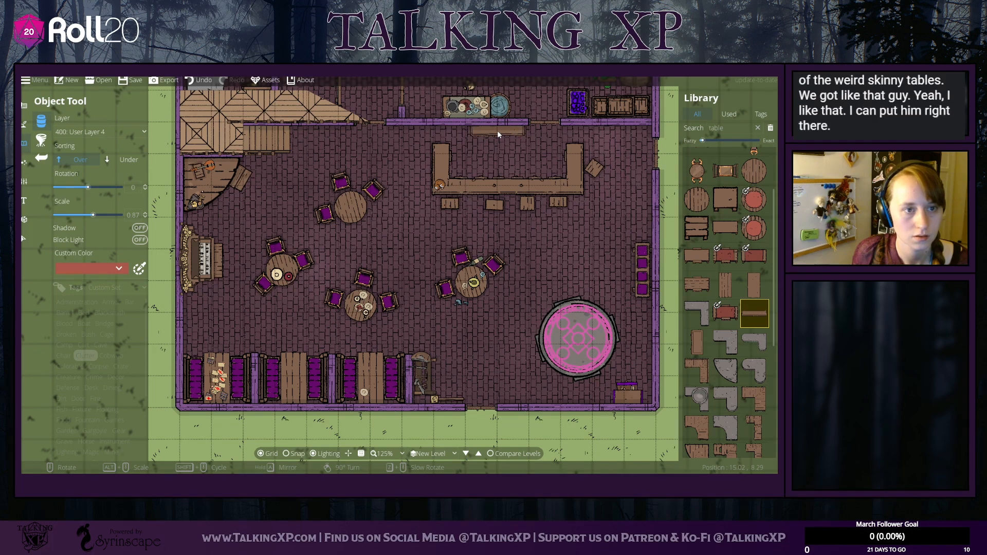
left_click(498, 131)
Step: Search the library for a barrel and place it partly beneath the skinny table behind the bar, sorted under, at rotation 150 and scale 0.87
left_click_drag(726, 128, 672, 130)
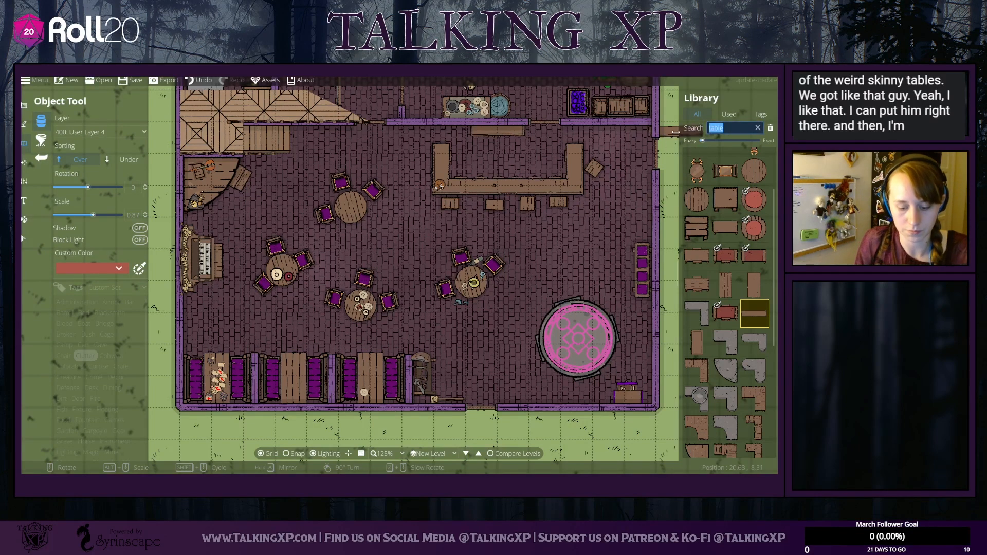
type("barr")
type("le")
key("BackSpace")
key("BackSpace")
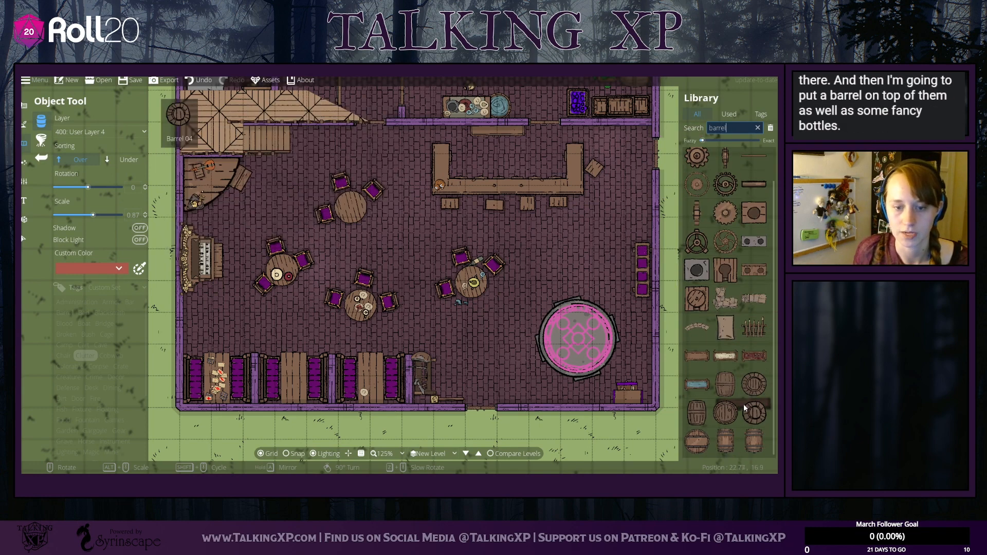
left_click(726, 413)
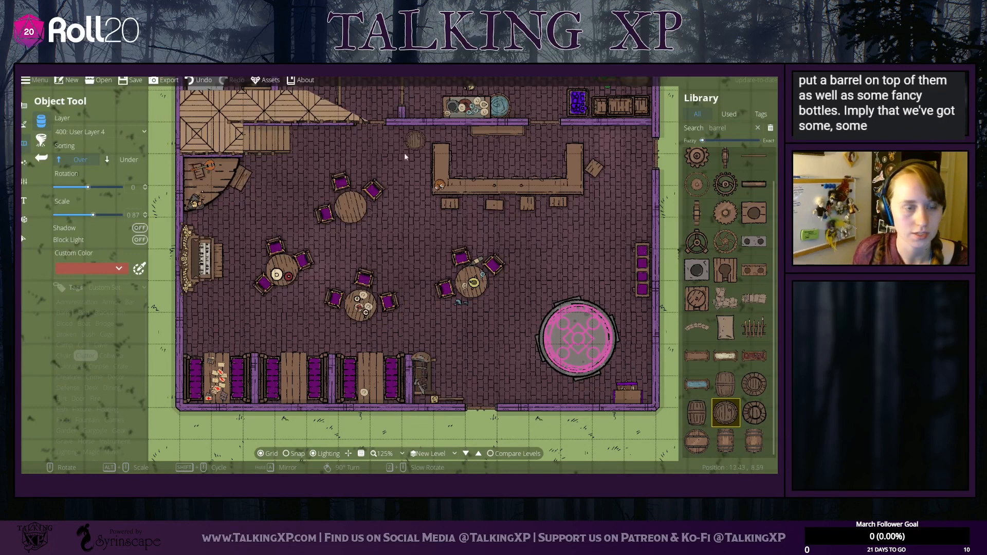
left_click(128, 159)
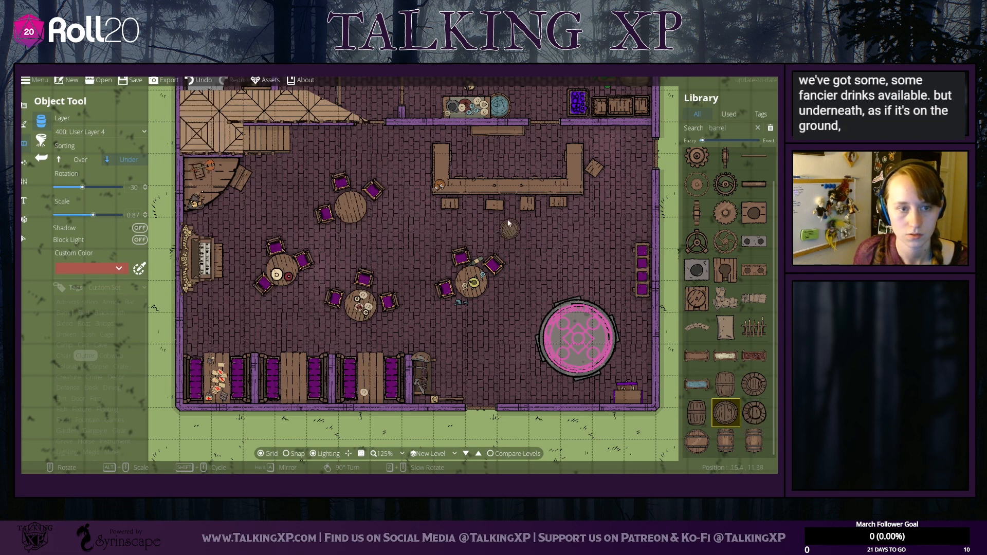
scroll(484, 180, "up", 6)
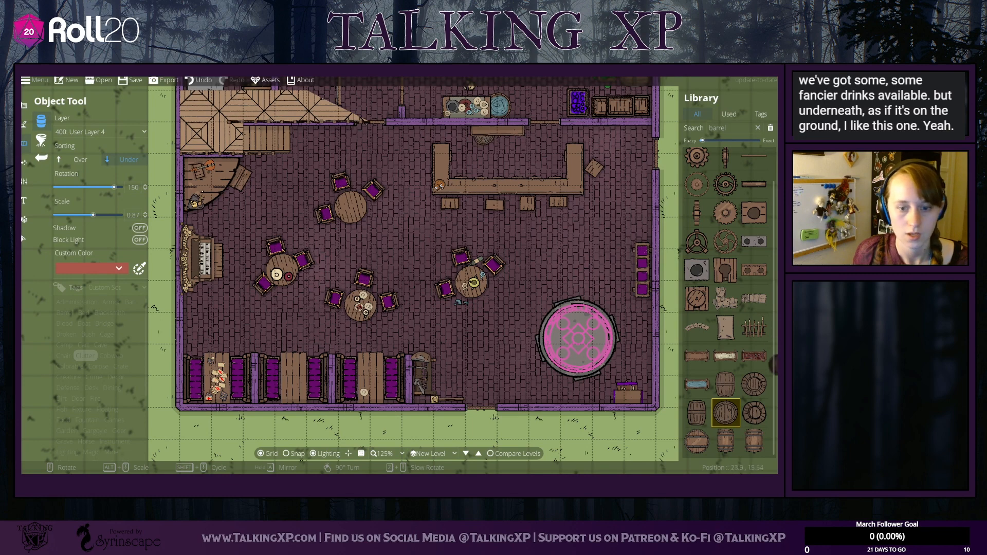
Step: Place the Barrel 04 barrel on top of the skinny table behind the bar, sorted over, at scale 0.67
left_click(754, 413)
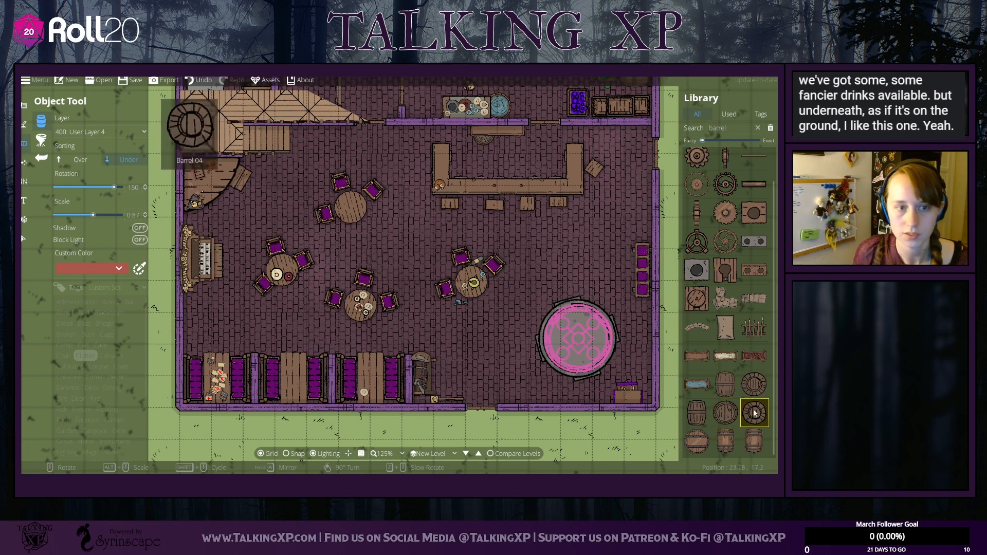
left_click(77, 159)
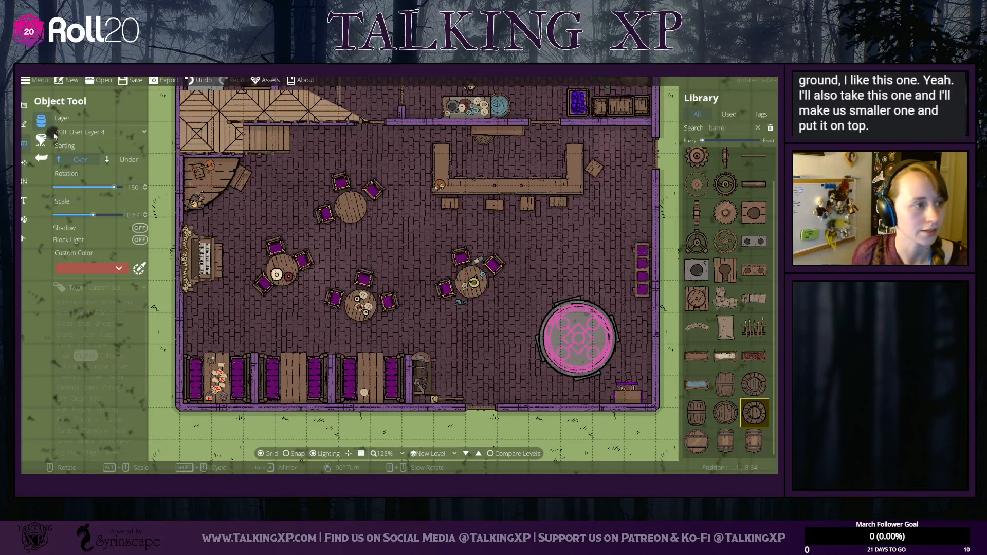
left_click_drag(93, 215, 90, 215)
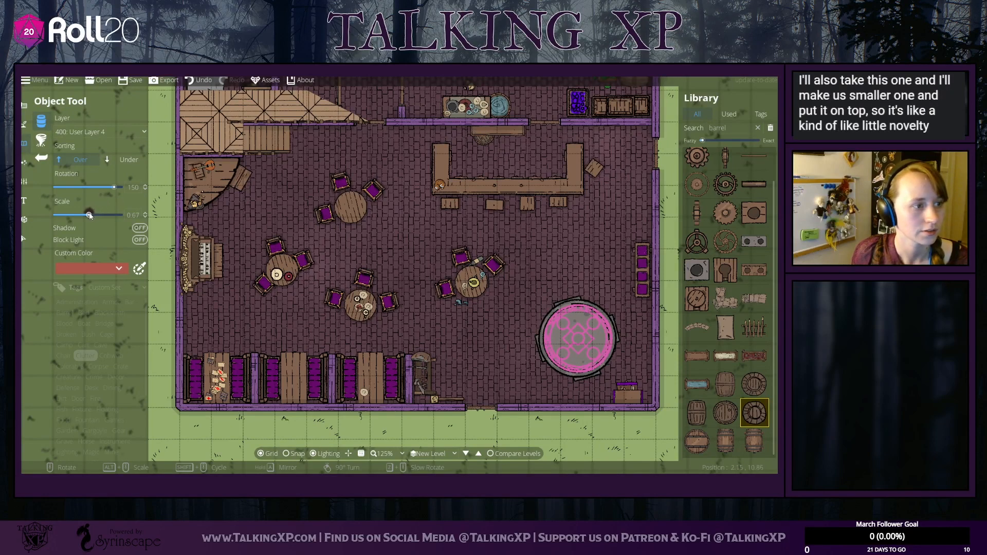
left_click(520, 133)
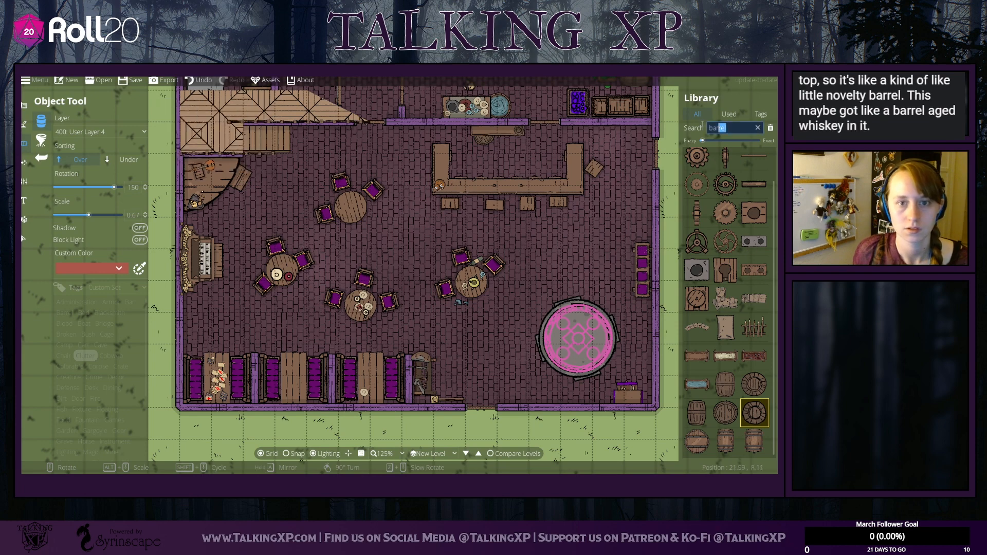
Step: Search the library for a bottle and place a red one on the skinny table behind the bar
left_click_drag(703, 124, 681, 149)
type("bottl")
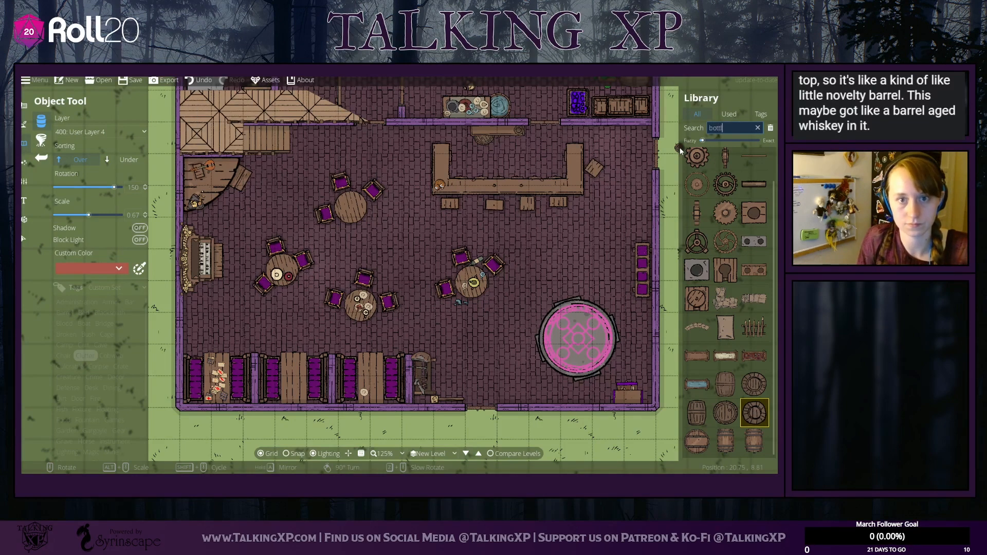
type("e")
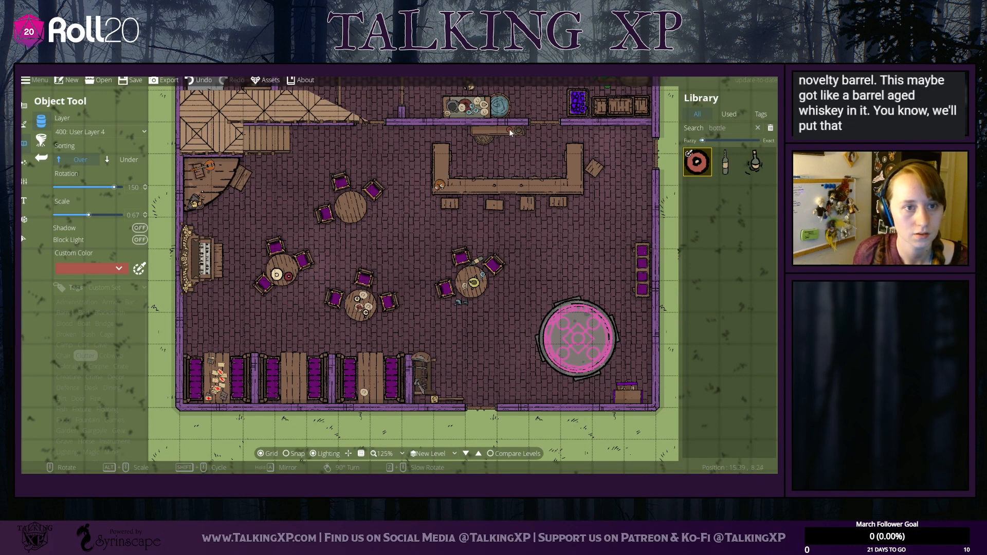
Step: Add a dark green bottle (124b08) and a white bottle beside the red one on the skinny table
left_click(119, 268)
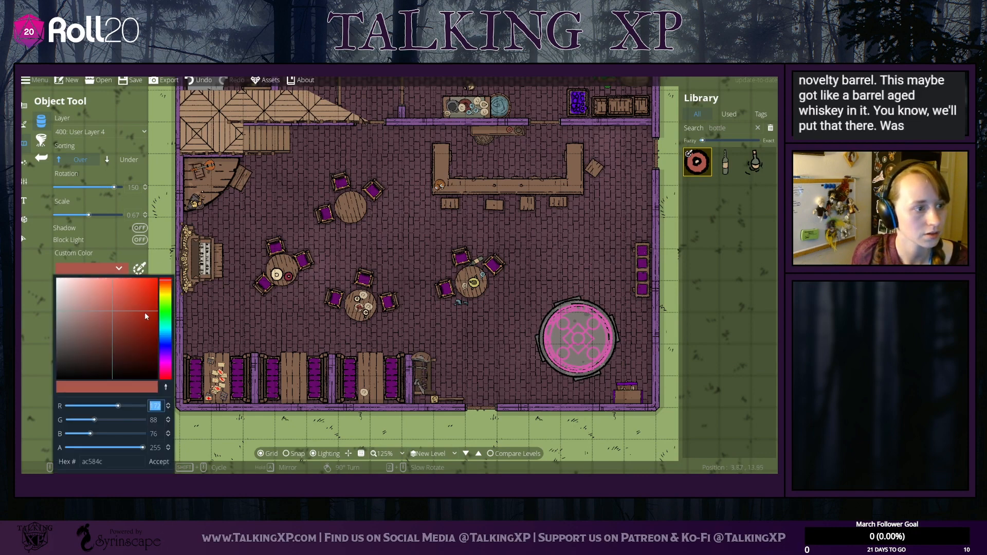
left_click(158, 318)
left_click_drag(164, 319, 148, 353)
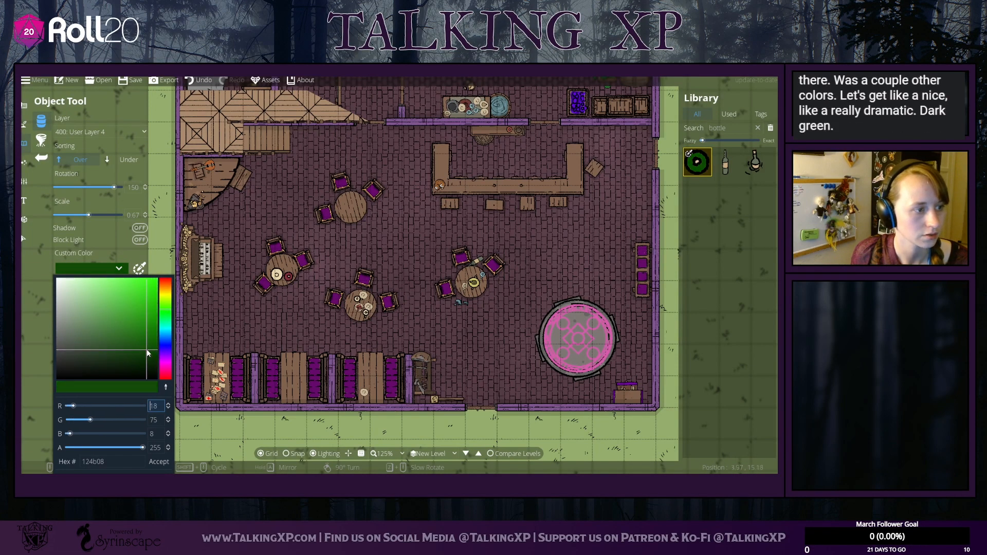
left_click(159, 462)
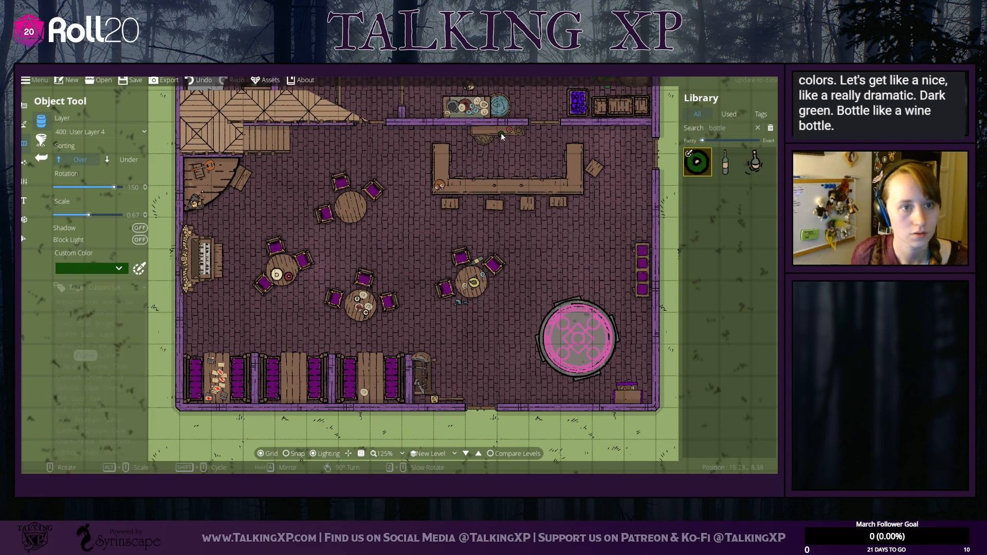
left_click(119, 268)
left_click(91, 343)
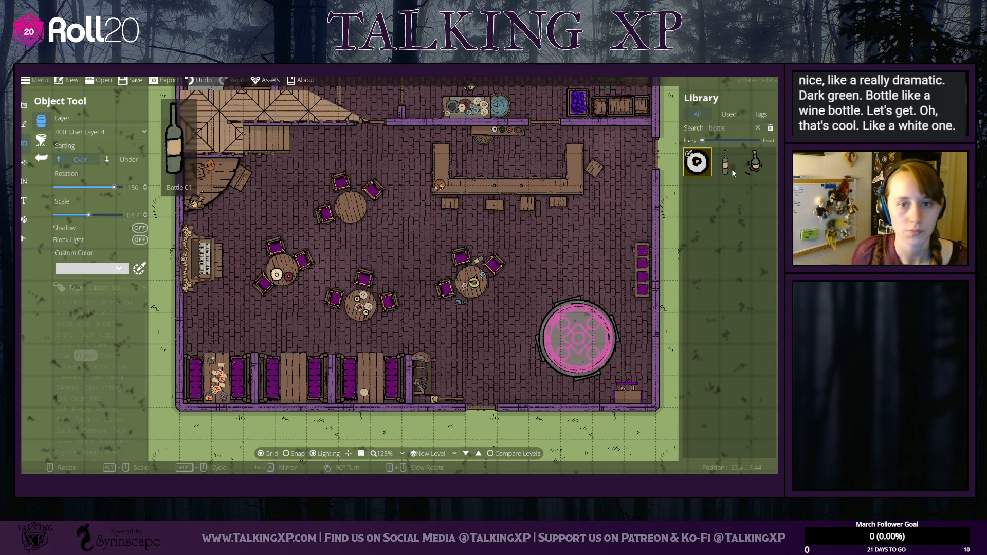
Step: Search the library for a pitcher and place a yellow one (cdb153), scaled up slightly, beside the bottles on the skinny table
double_click(719, 127)
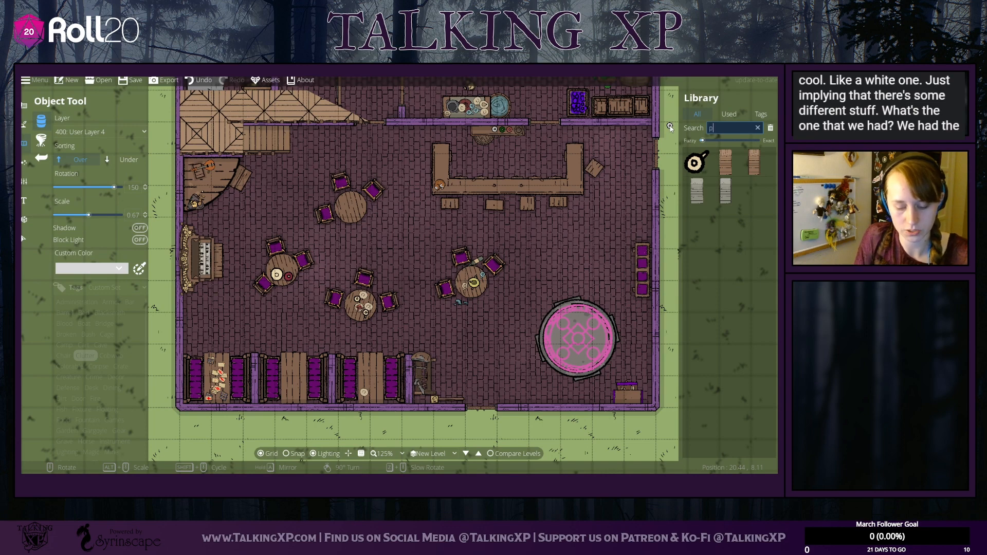
type("her")
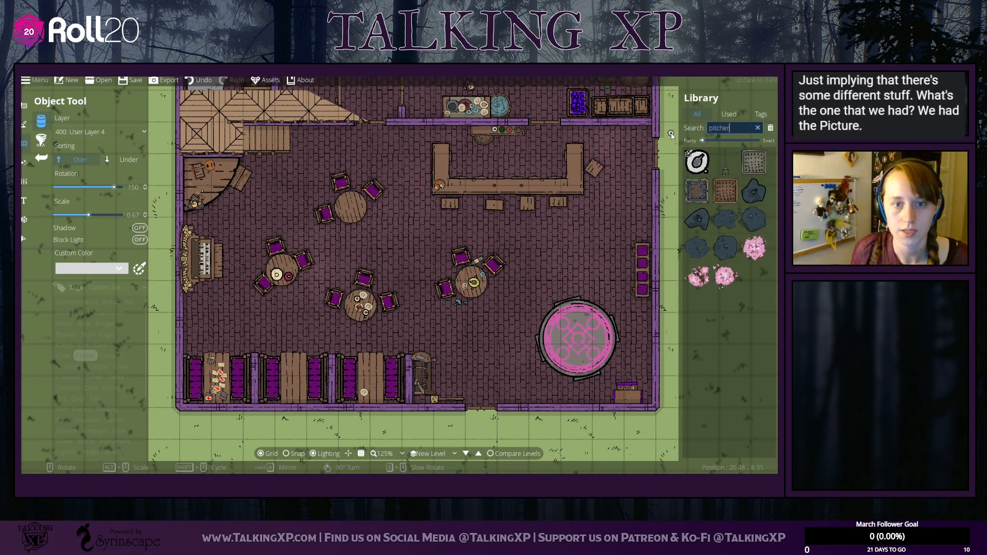
left_click(698, 162)
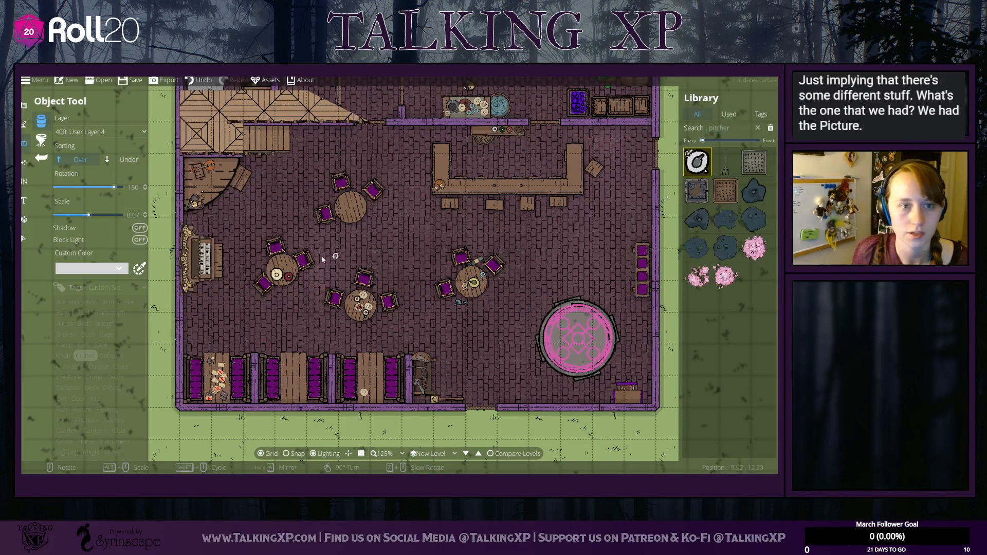
left_click(138, 269)
mouse_move(107, 304)
left_mouse_down()
mouse_move(117, 292)
mouse_move(169, 291)
mouse_move(119, 284)
mouse_move(117, 297)
left_mouse_up()
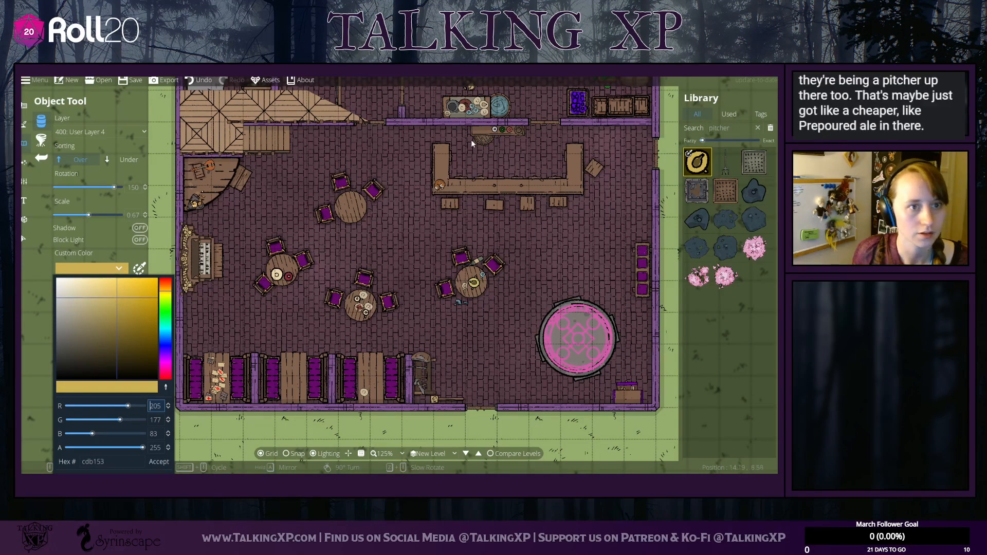
left_click(200, 442)
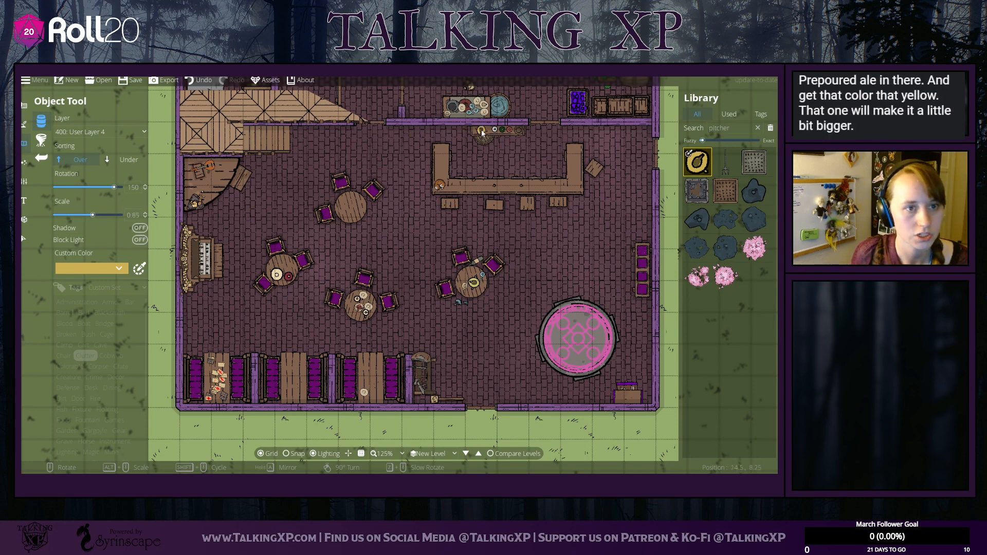
Step: Try to duplicate the red bottle on the skinny table and undo the stray pasted booth pieces
left_click(23, 238)
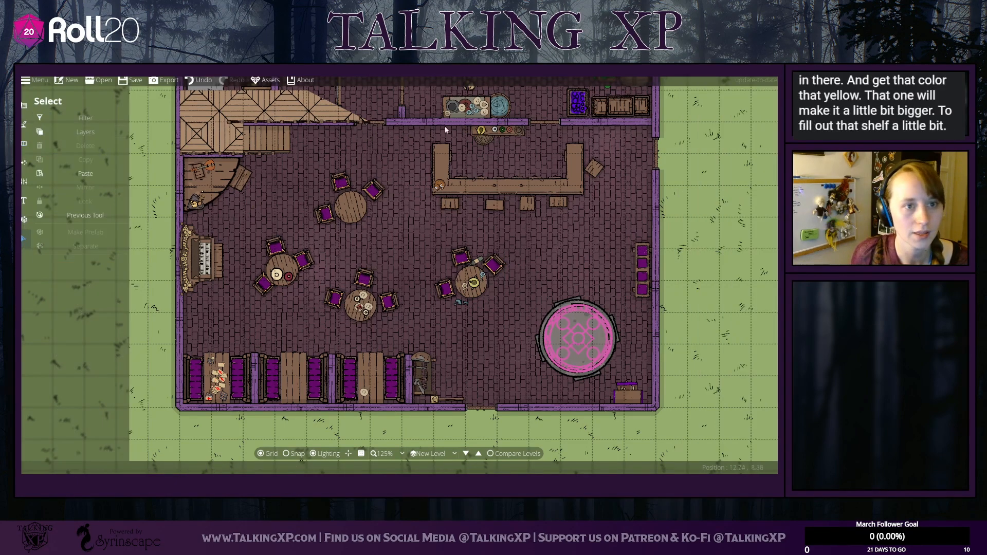
left_click(509, 131)
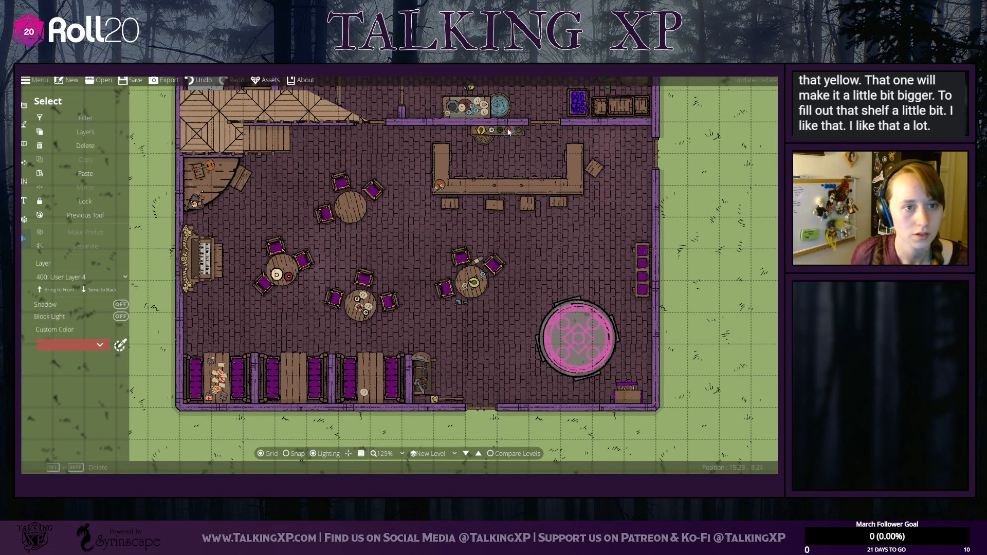
left_click(508, 132)
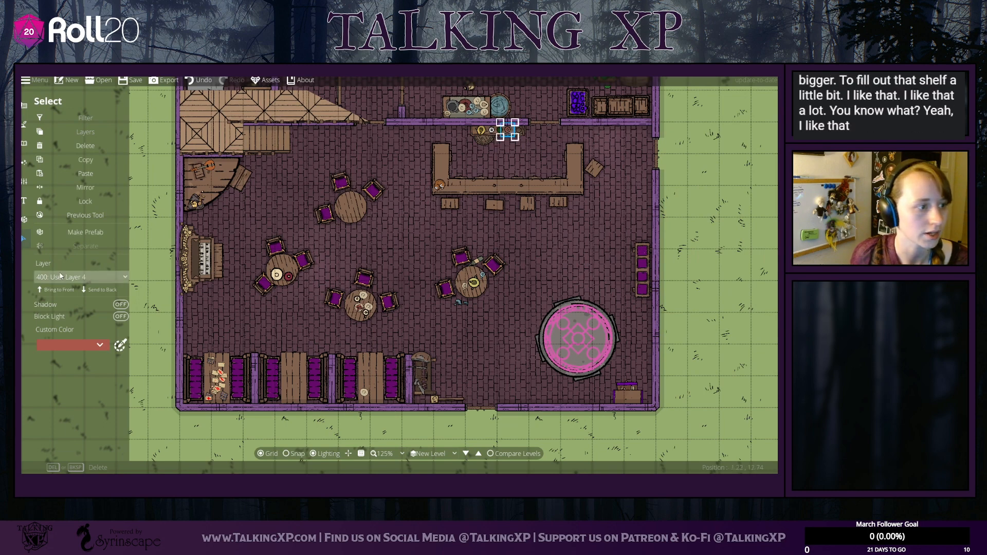
left_click(90, 188)
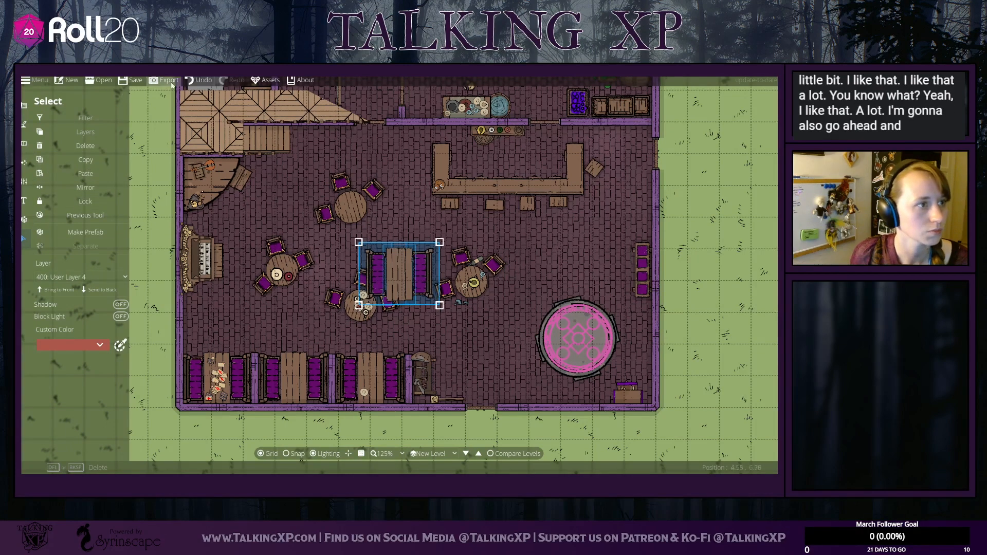
key("ctrl+z")
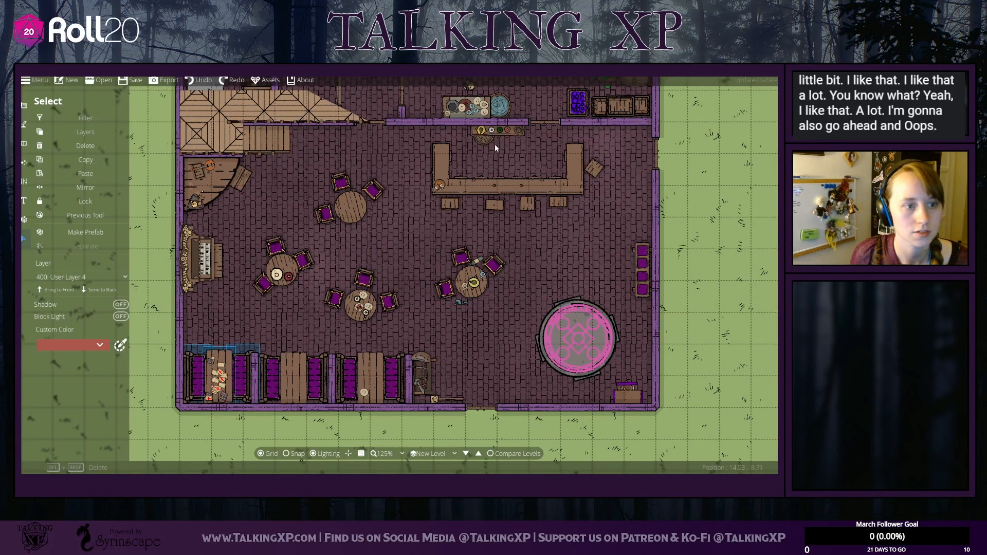
left_click(201, 201)
key("ctrl+v")
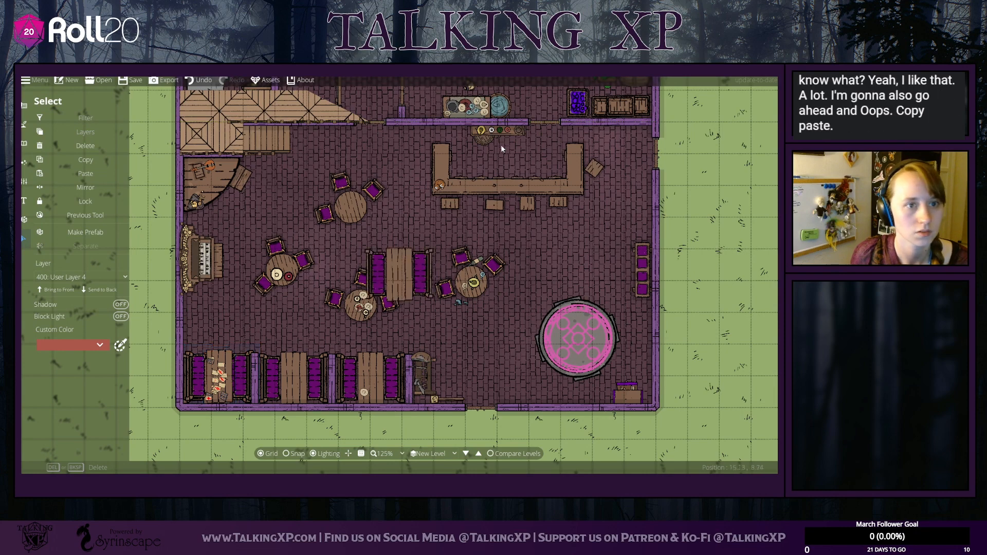
left_click(507, 130)
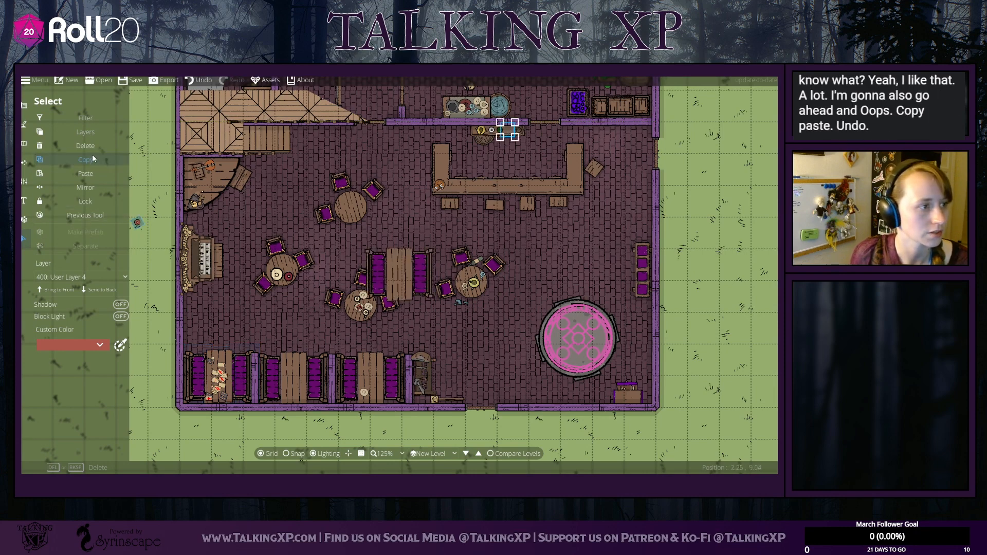
left_click(85, 175)
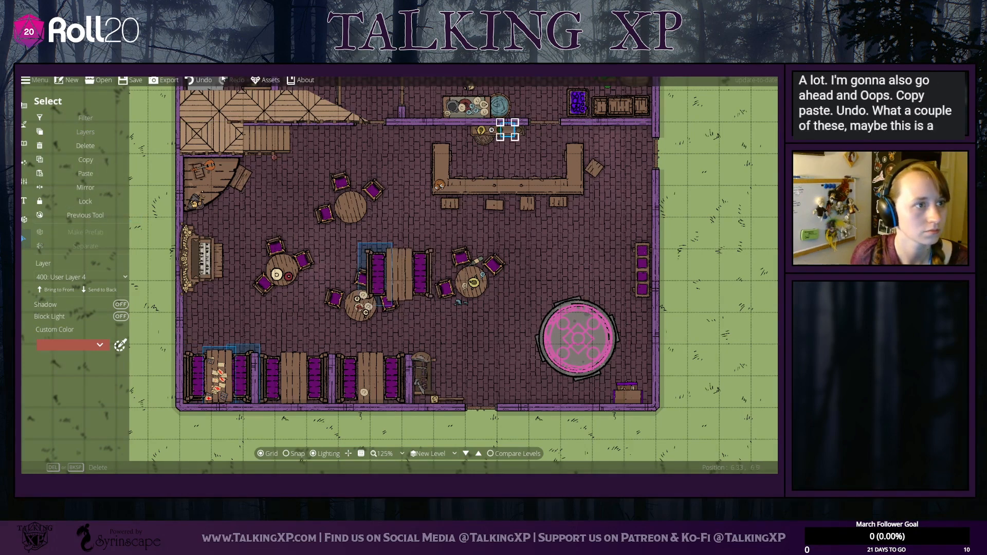
left_click(198, 80)
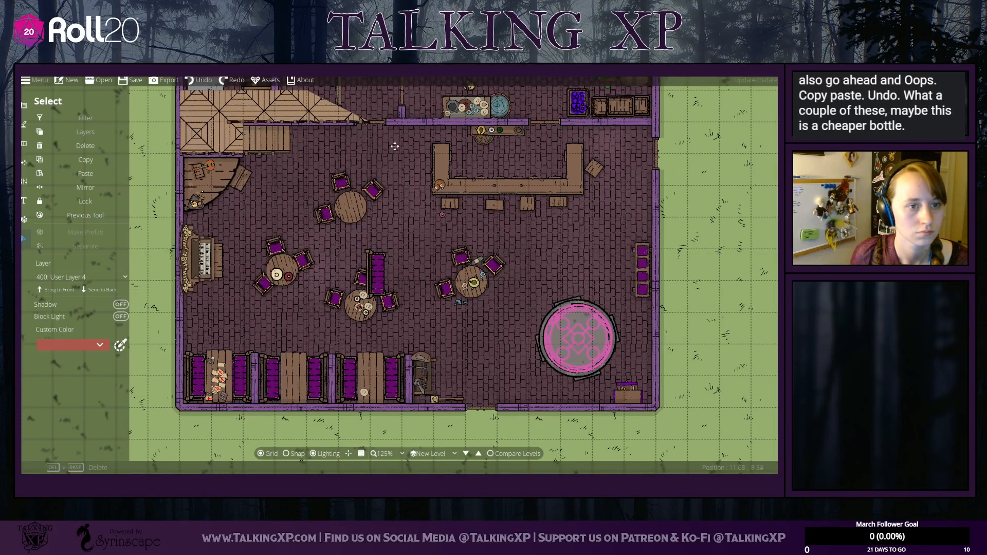
Step: Move a pasted copy of the red bottle from the open floor onto the skinny table behind the bar
left_click(494, 203)
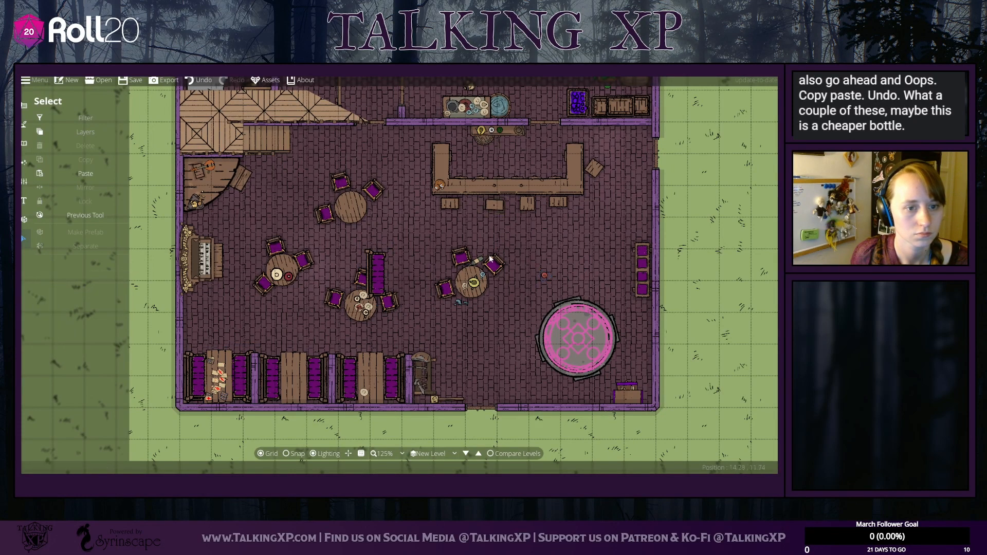
left_click(529, 207)
left_click_drag(547, 276, 508, 131)
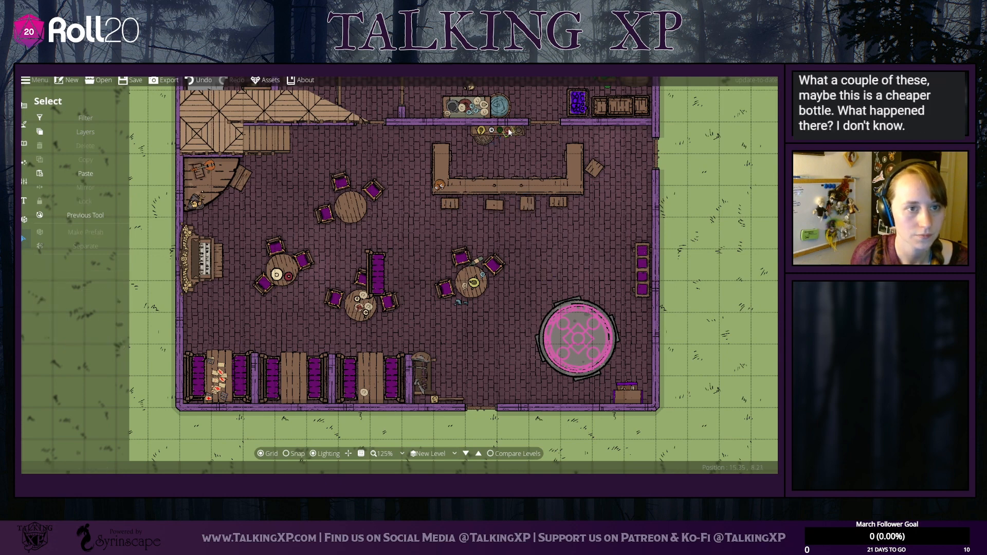
Step: Paste another copy of the red bottle onto the tavern floor and select it
left_click(95, 173)
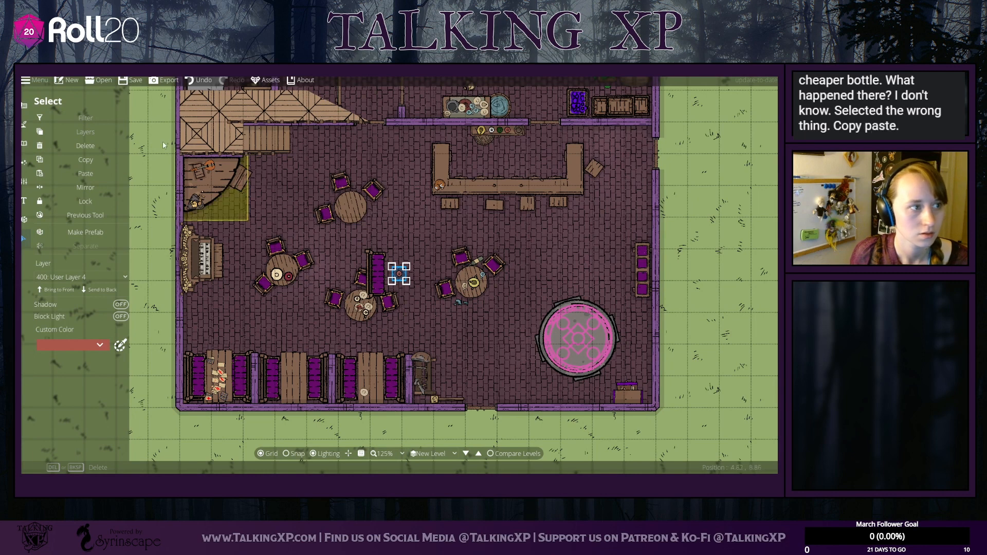
left_click(525, 277)
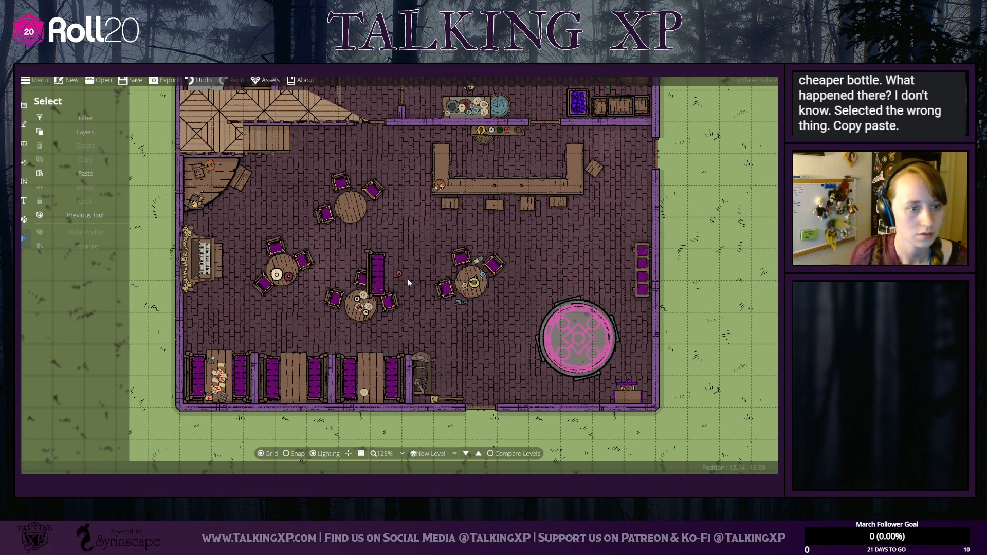
left_click(399, 273)
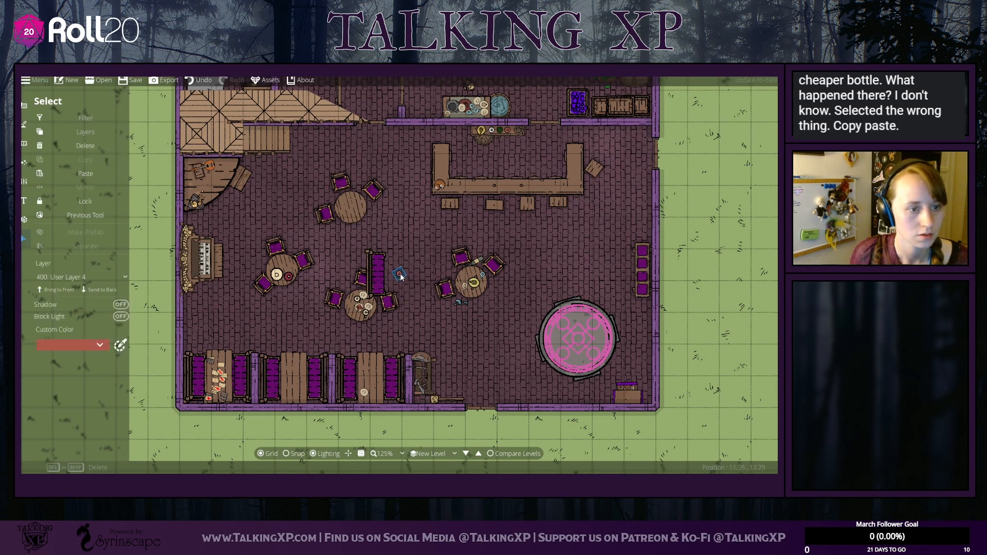
Step: Shift the pitcher and the white and green bottles along the skinny table, and bring a red bottle up beside them
left_click(478, 130)
left_click(487, 132)
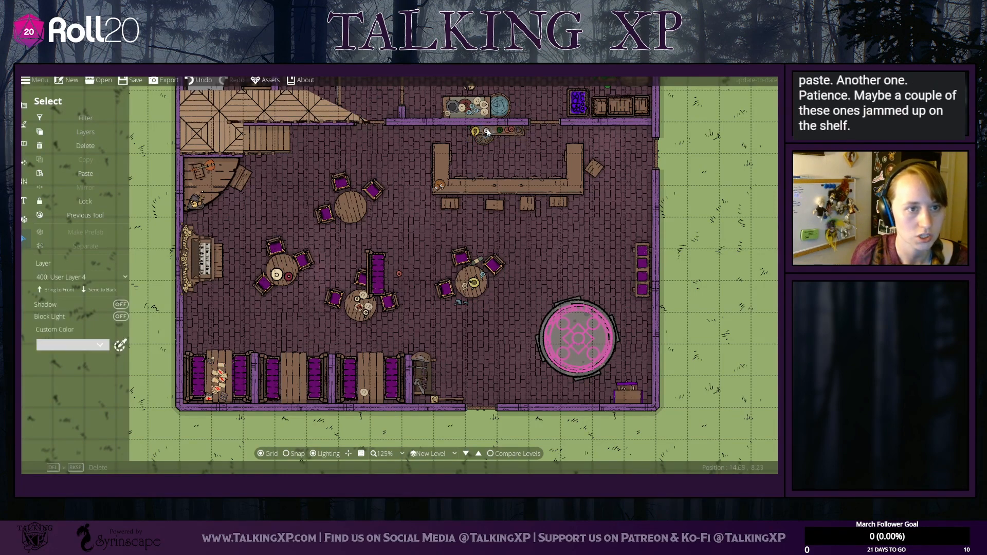
left_click(493, 131)
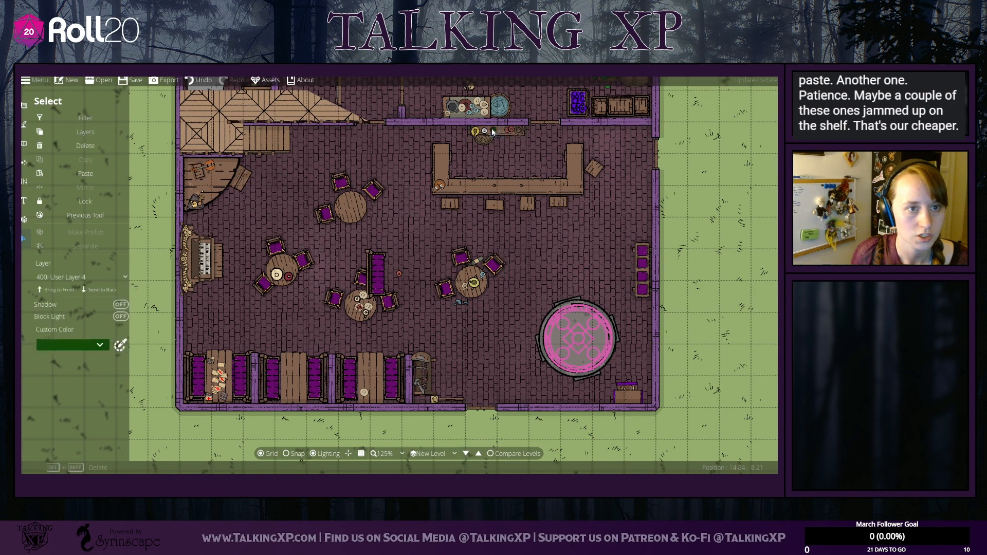
left_click_drag(506, 130, 499, 131)
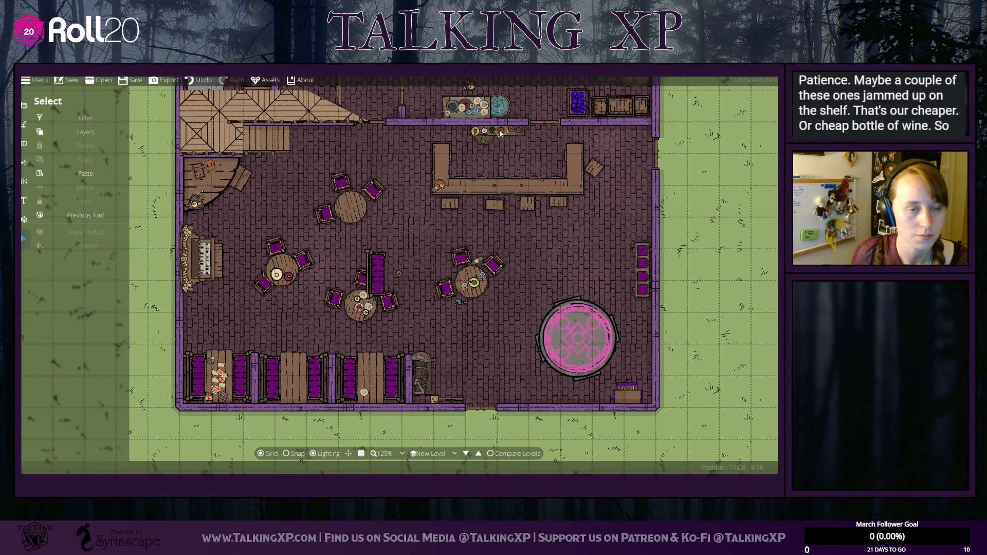
Step: Move the remaining pasted red bottle from the tavern floor onto the skinny table with the other red bottles
left_click(508, 129)
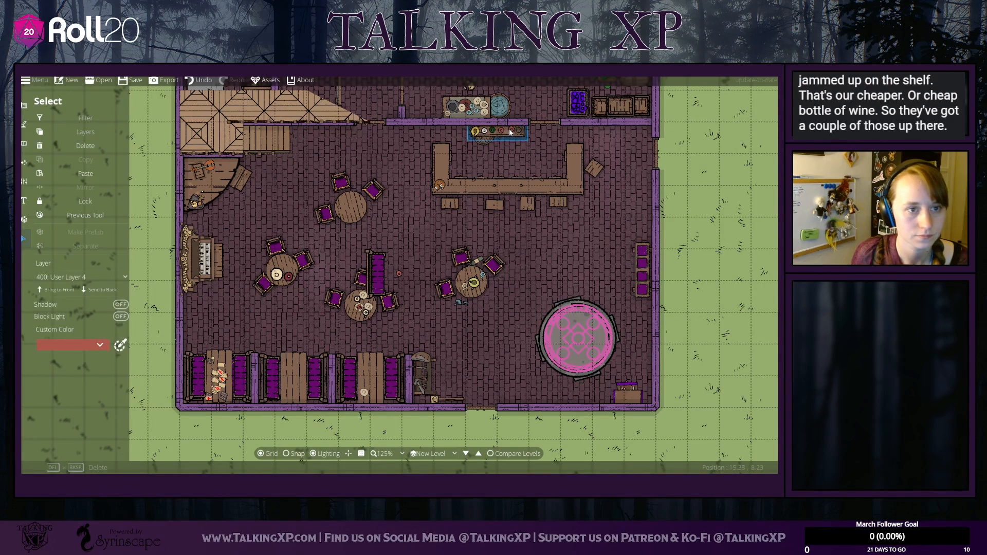
left_click(531, 144)
left_click(509, 131)
left_click(502, 149)
left_click(400, 274)
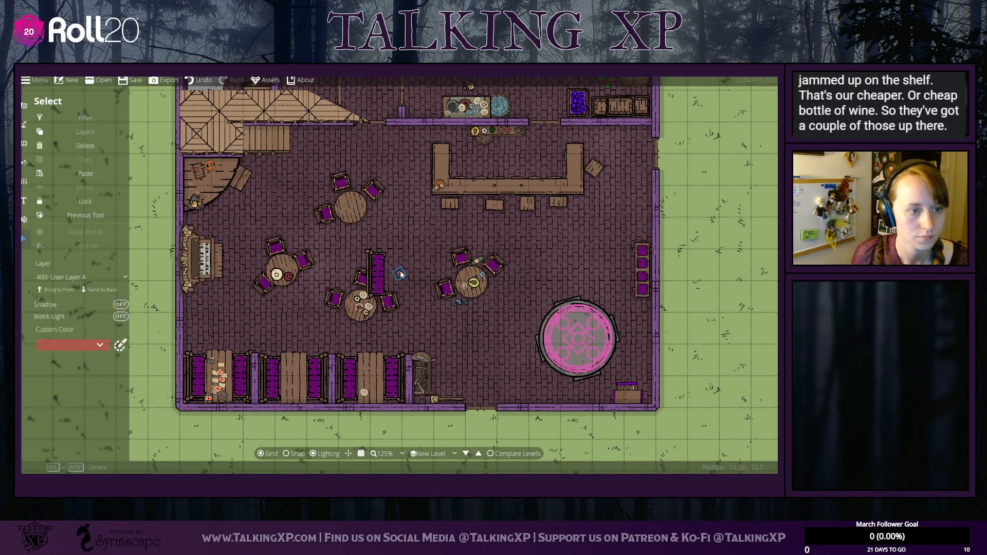
left_click(513, 132)
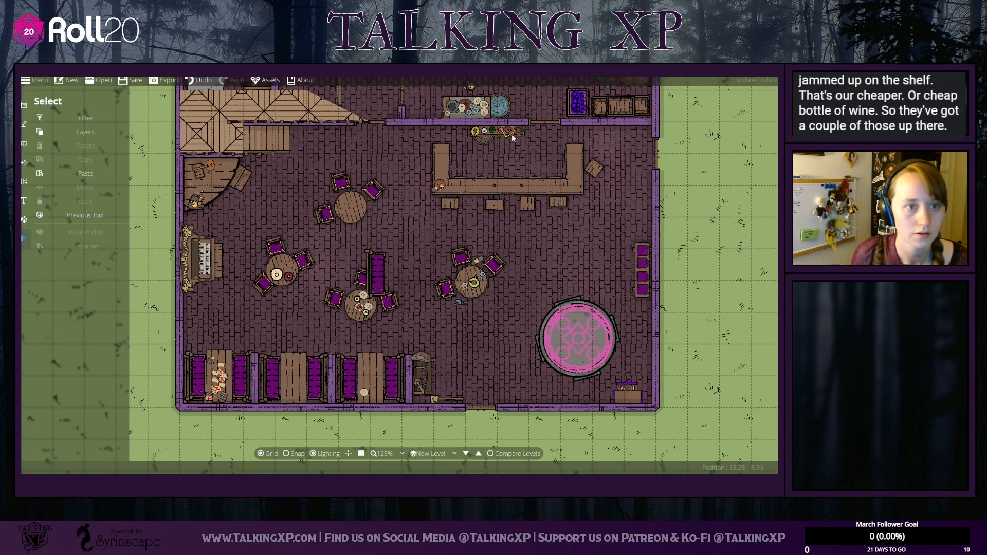
Step: Adjust the position of the red bottles among the items on the skinny table behind the bar
left_click(506, 129)
left_click(505, 127)
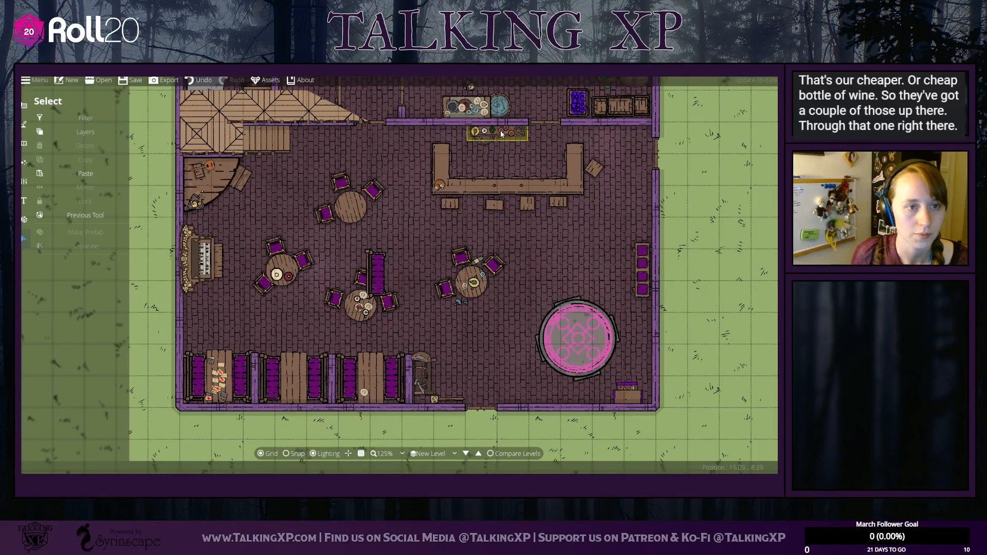
left_click(499, 129)
left_click(510, 131)
left_click(510, 131)
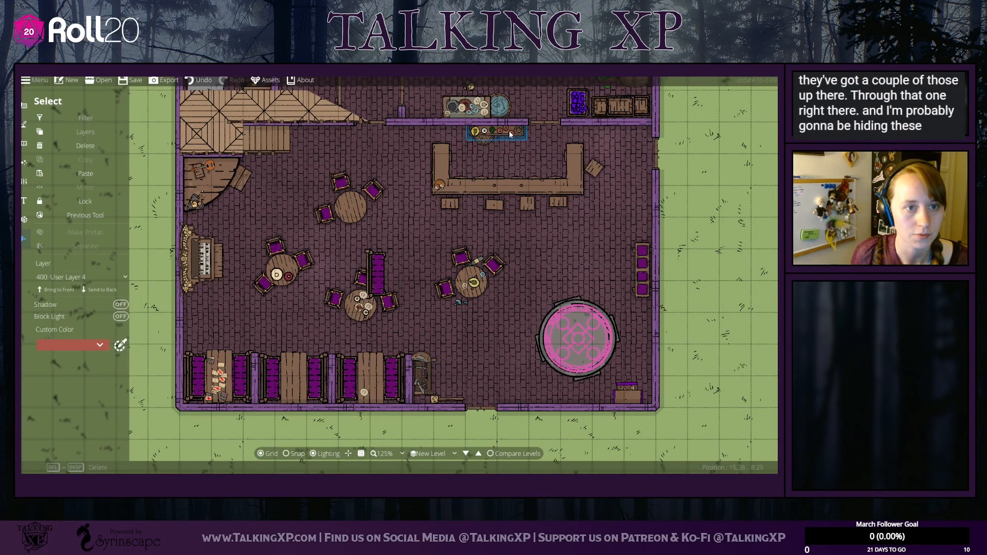
left_click(526, 148)
left_click(511, 134)
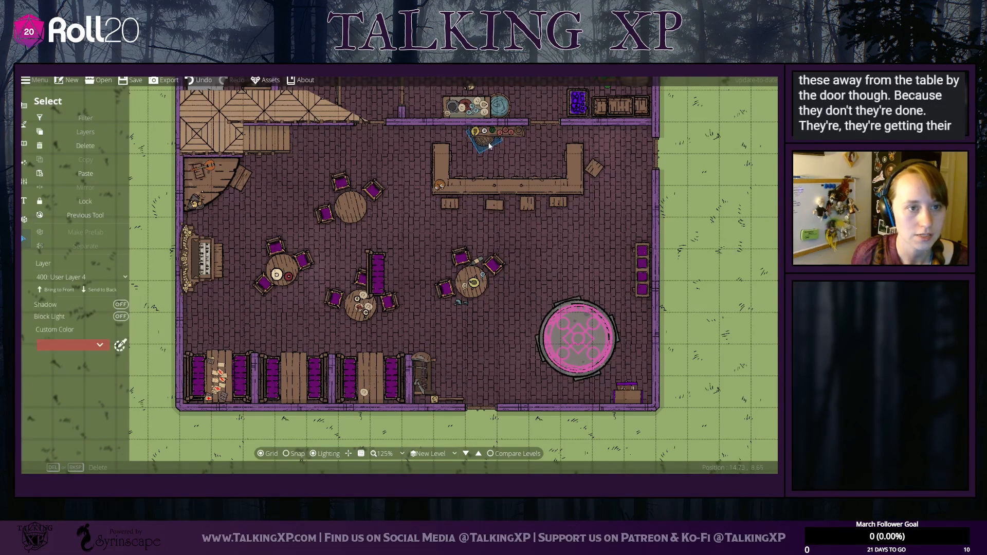
Step: Delete the stray purple bench standing above the round table in the middle of the tavern floor
left_click(377, 267)
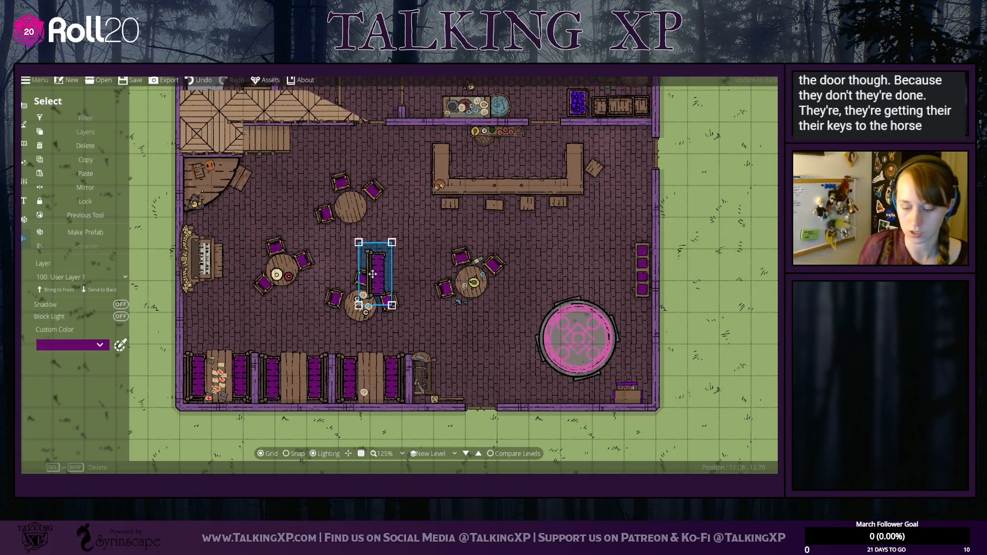
key("Delete")
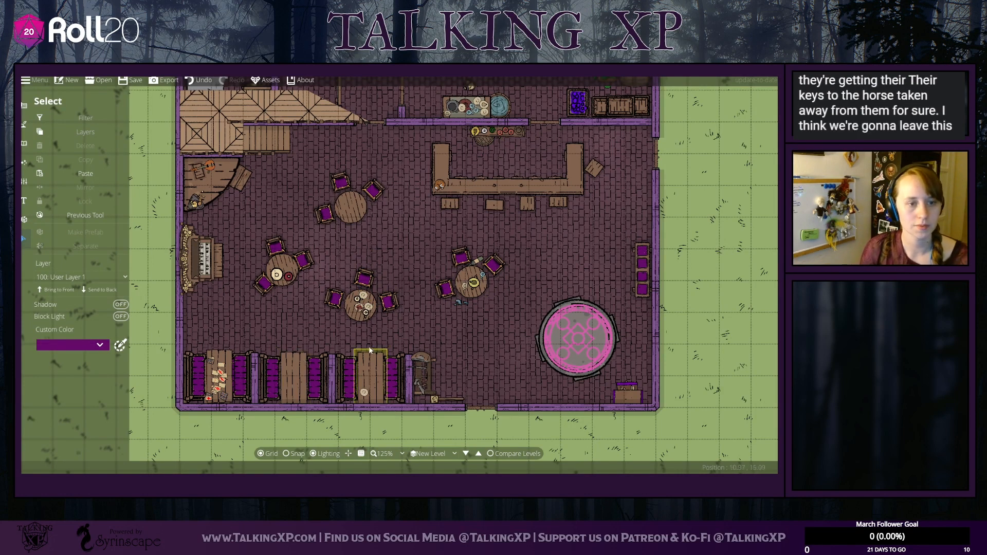
left_click(62, 132)
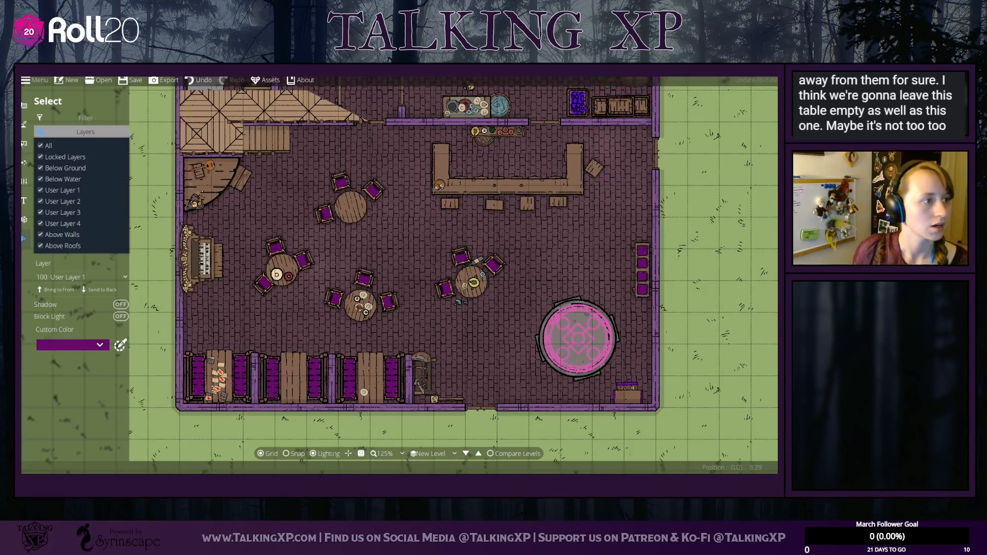
Step: Pick the folded cloth object from the library as a dish rag for the bar counter
left_click(24, 144)
left_click(24, 144)
left_click(48, 121)
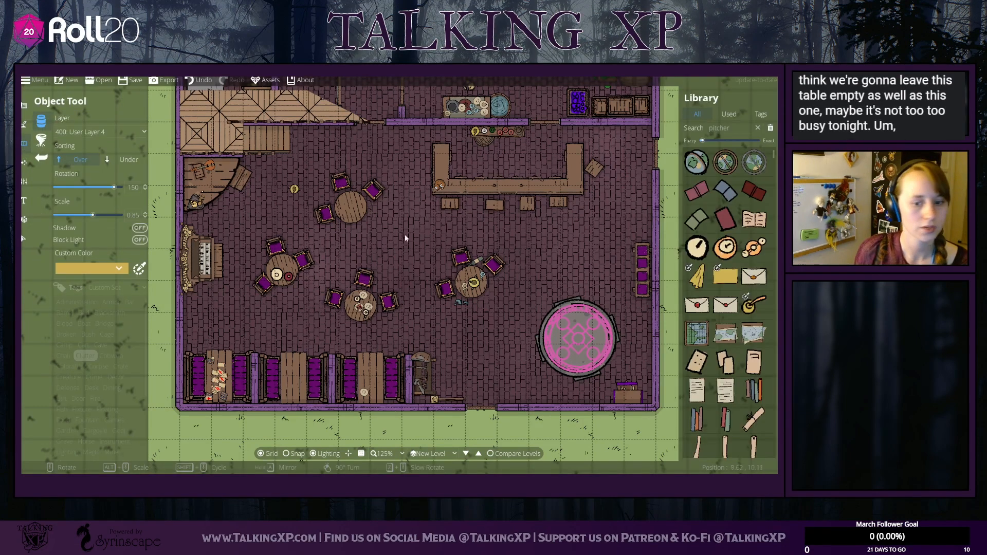
double_click(731, 128)
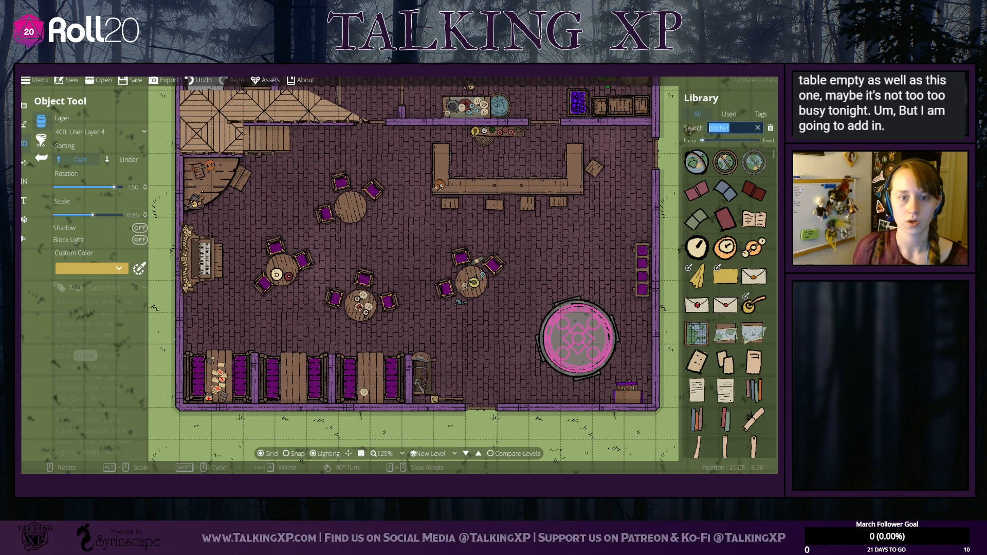
left_click(703, 279)
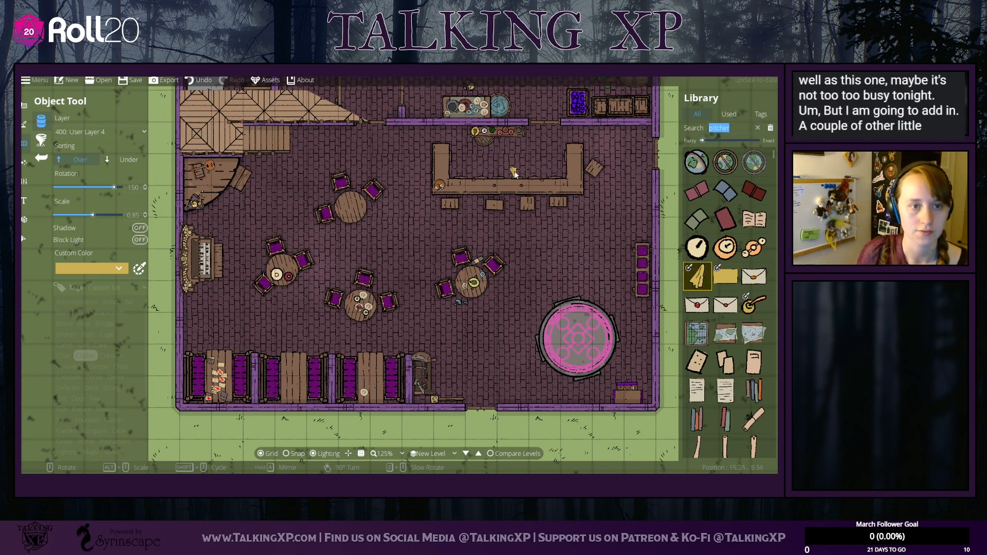
left_click_drag(513, 169, 474, 239)
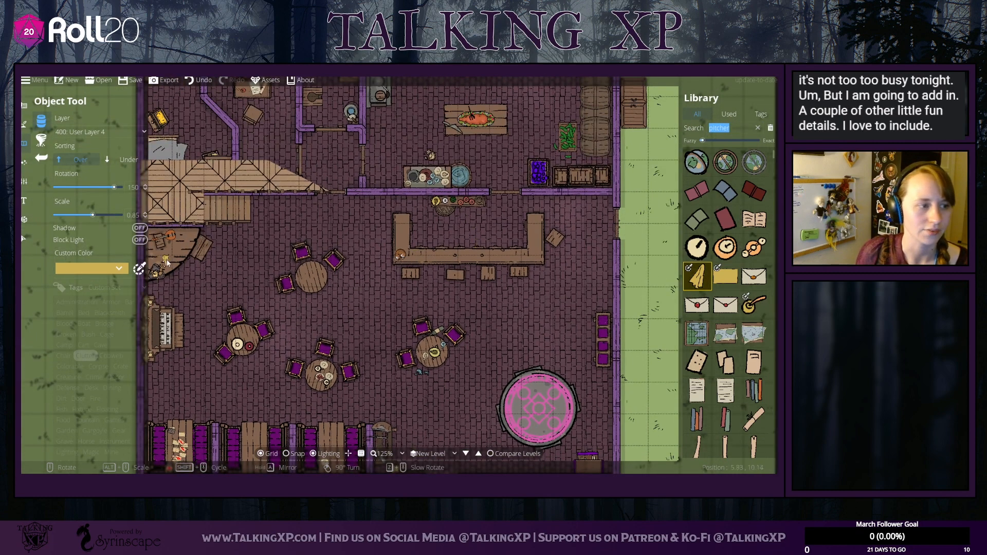
Step: Try a brown and a grey custom color for the folded cloth
left_click(119, 267)
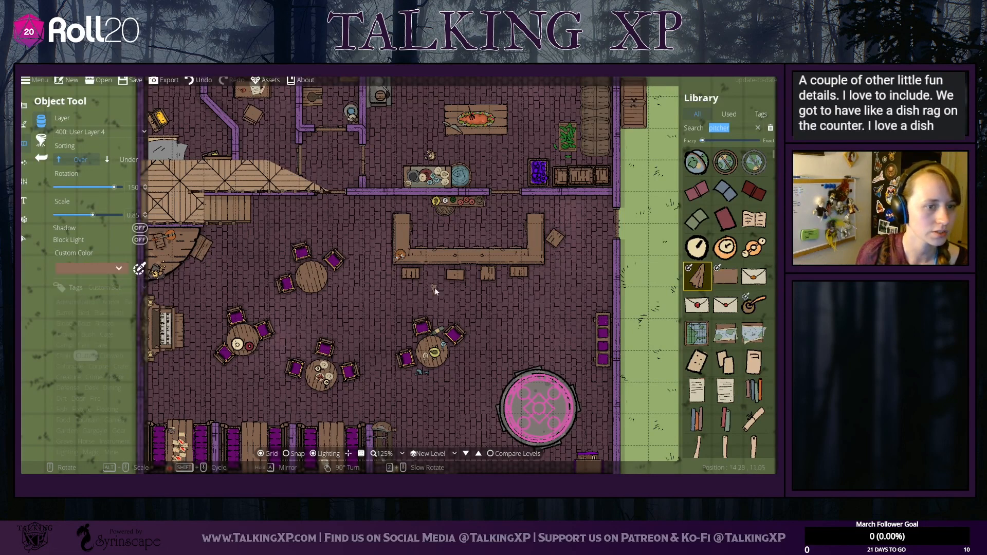
left_click(119, 284)
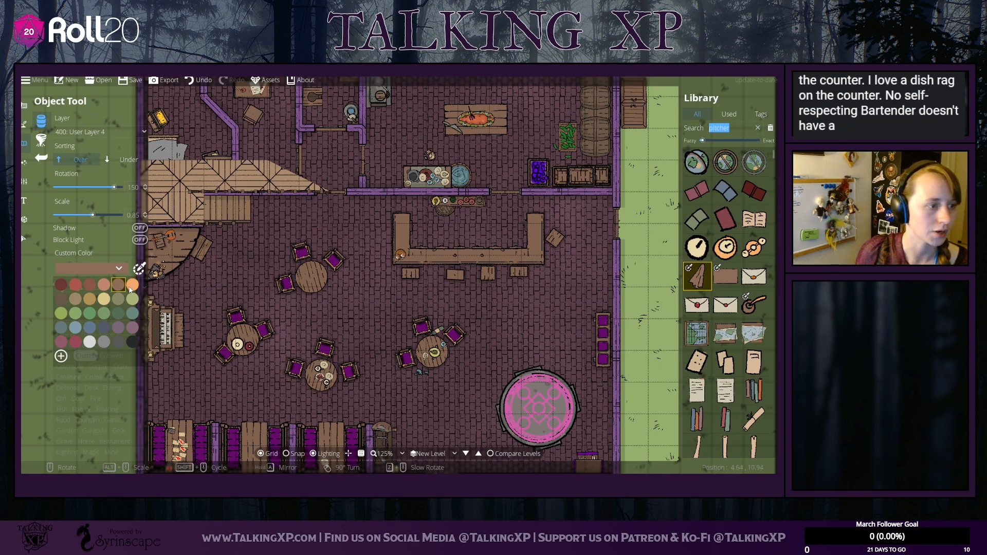
left_click(89, 341)
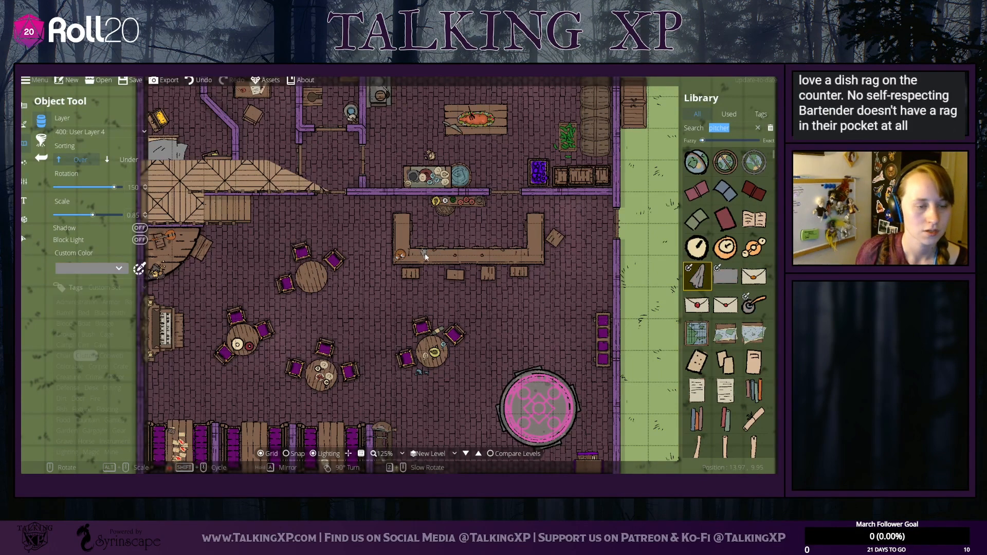
Step: Mix a pale orange-tan custom color for the folded cloth and place it on the bar counter
left_click(129, 269)
left_click(166, 292)
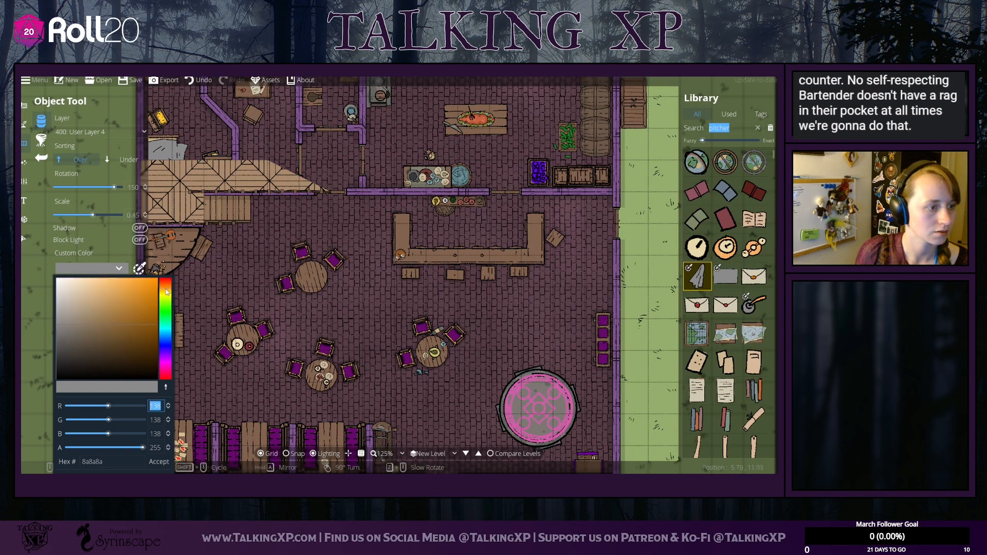
mouse_move(93, 312)
left_mouse_down()
mouse_move(79, 291)
mouse_move(91, 299)
left_mouse_up()
left_click(163, 466)
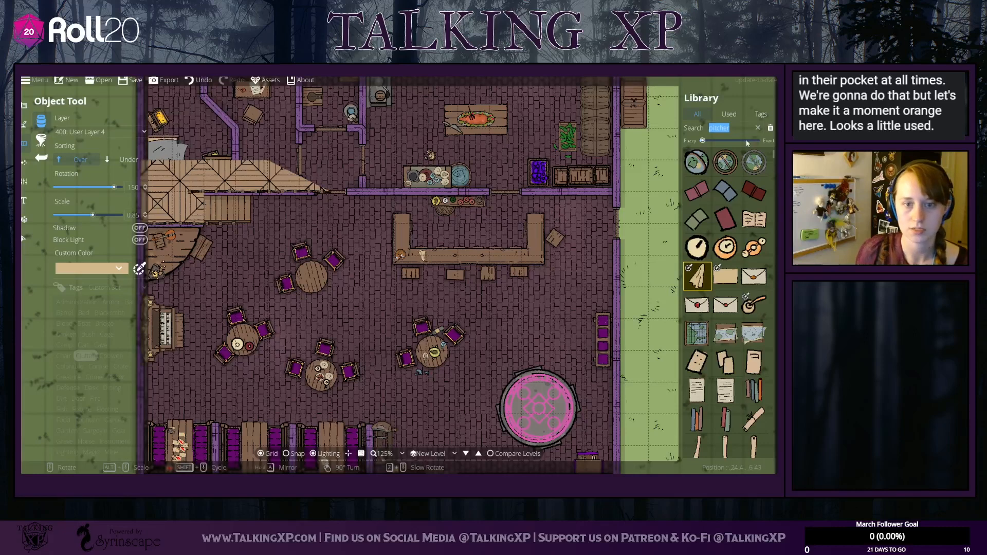
Step: Place small candles on the curved corner desk below the staircase
left_click(729, 246)
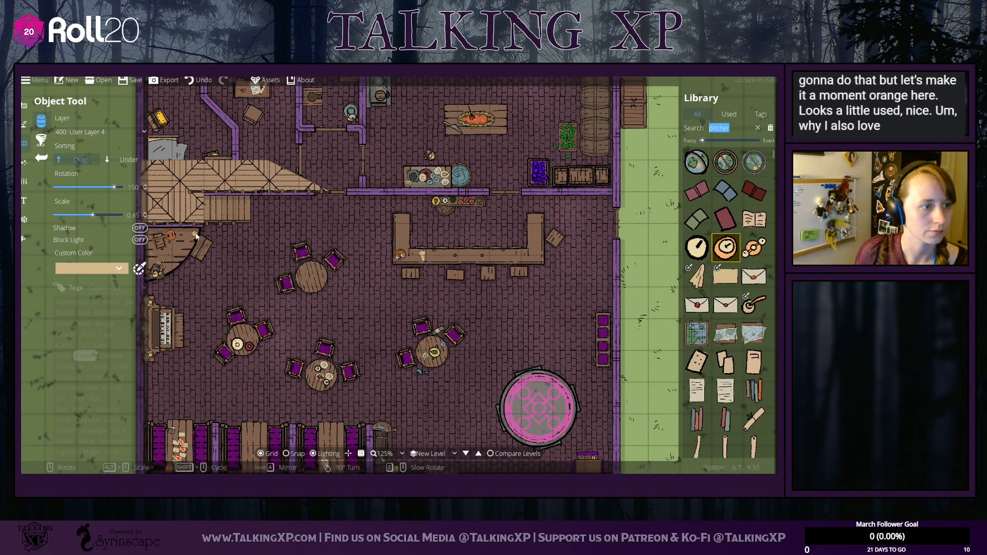
left_click(196, 235)
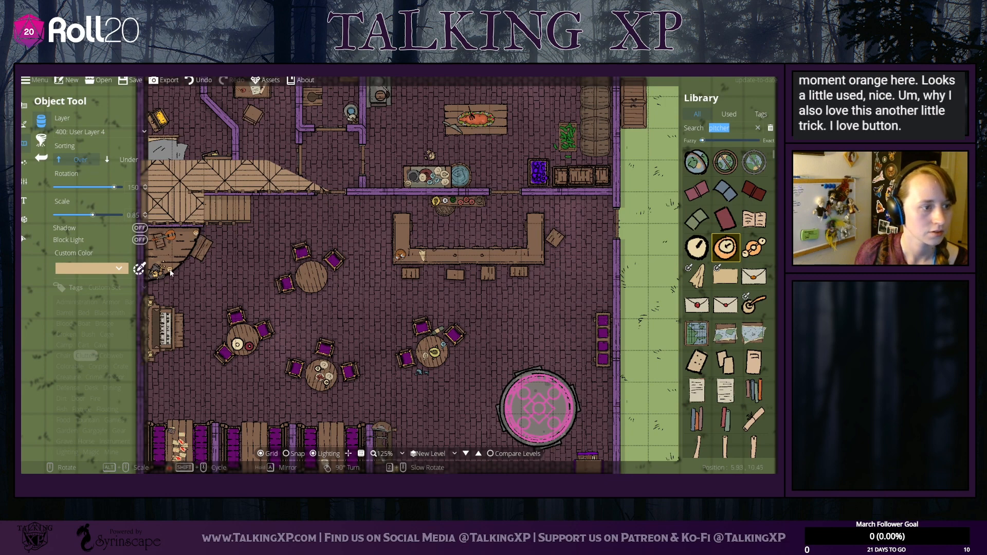
left_click(697, 248)
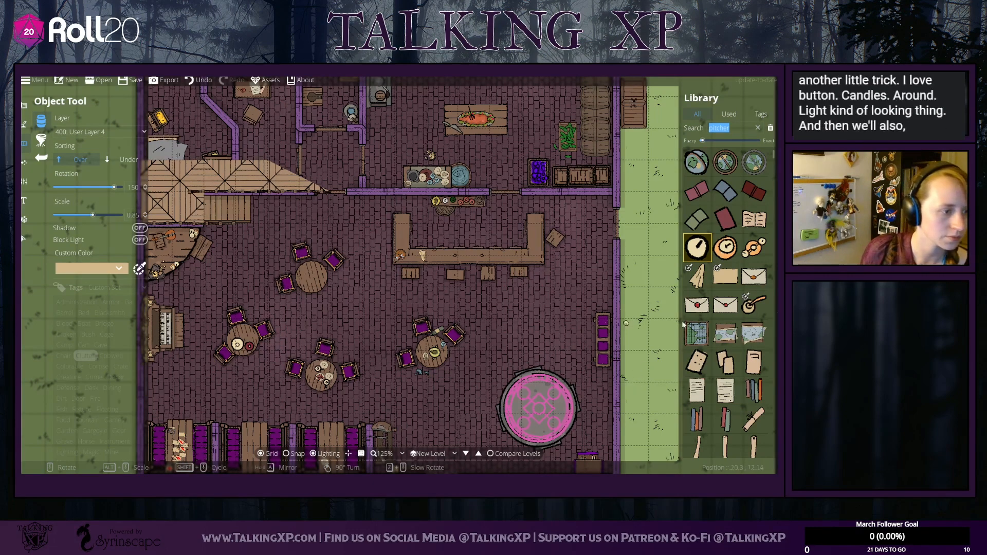
Step: Place a candelabra on the piano on layer 900: Above Roofs, at scale 0.62 and rotation 150
left_click(754, 248)
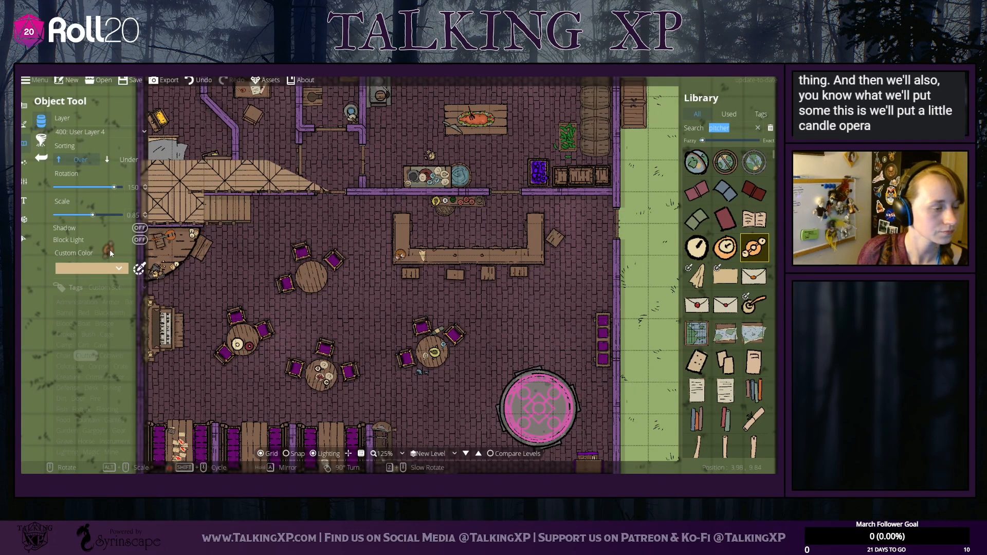
left_click(100, 132)
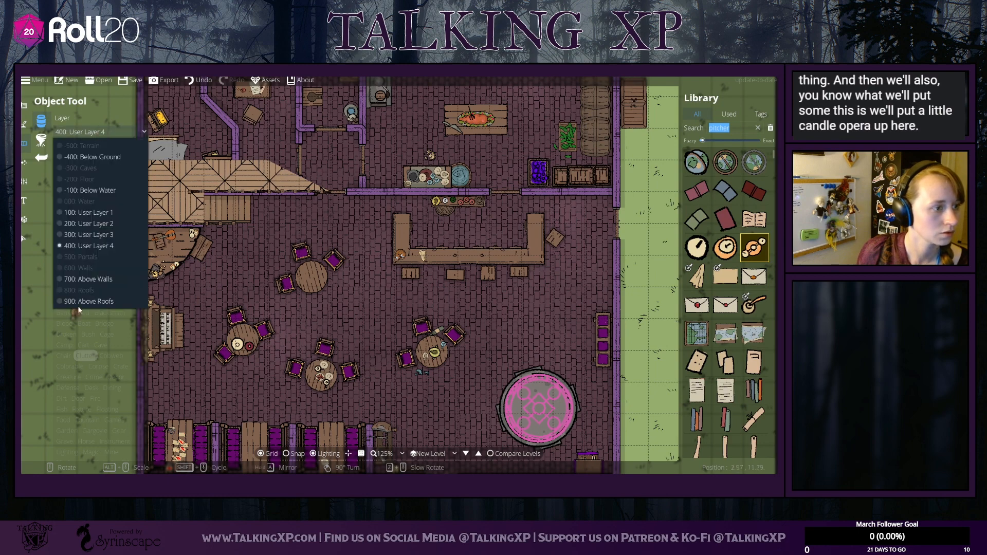
left_click(82, 278)
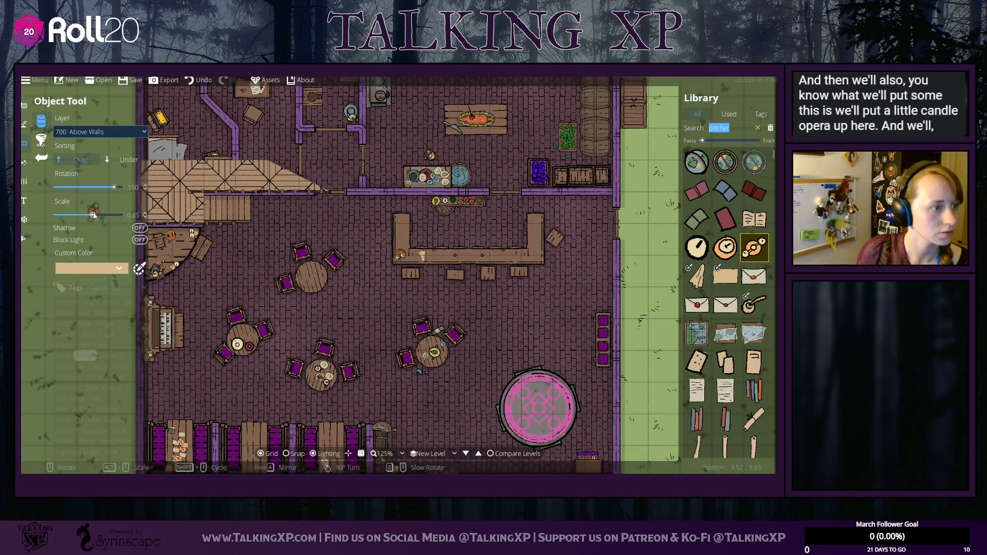
left_click(88, 133)
left_click(89, 302)
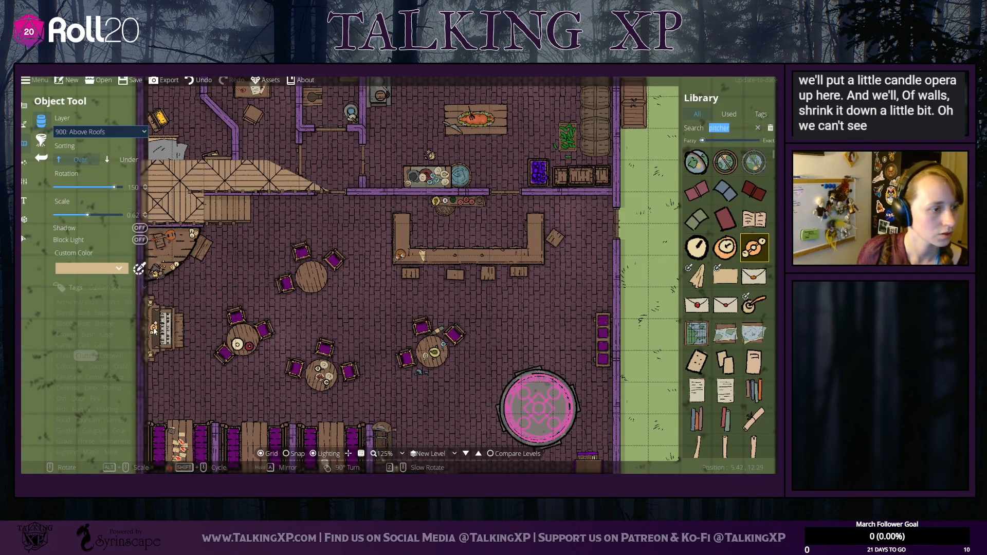
scroll(154, 330, "down", 1)
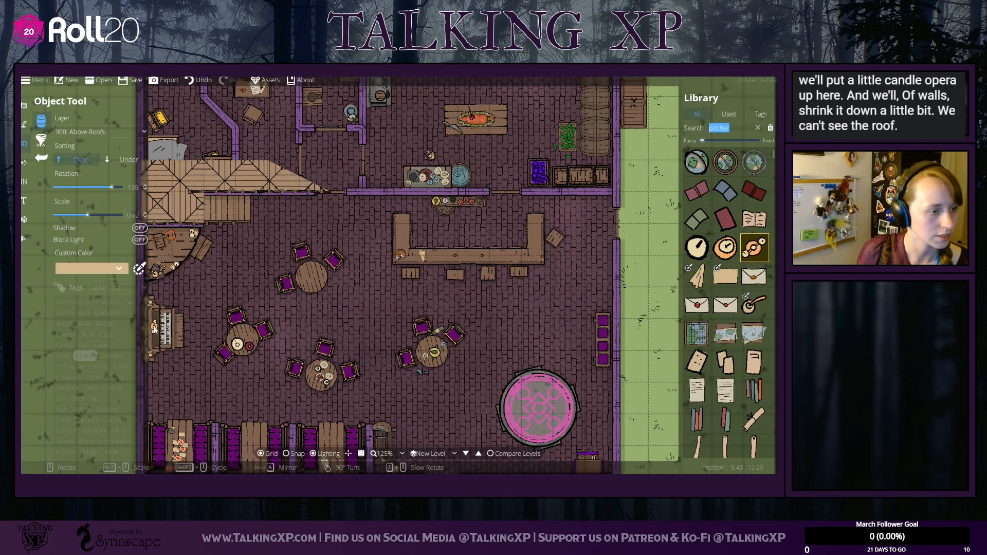
scroll(154, 316, "up", 1)
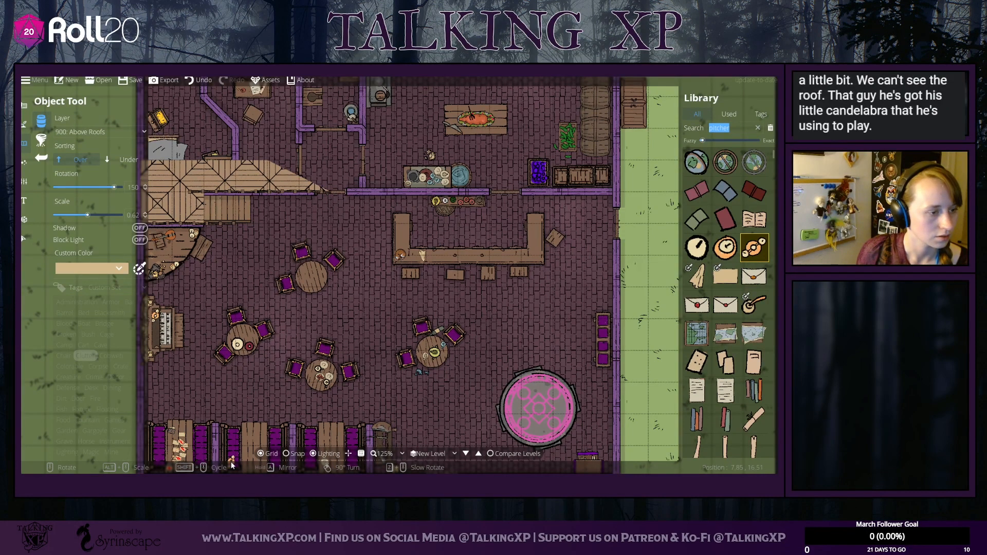
scroll(743, 359, "down", 1)
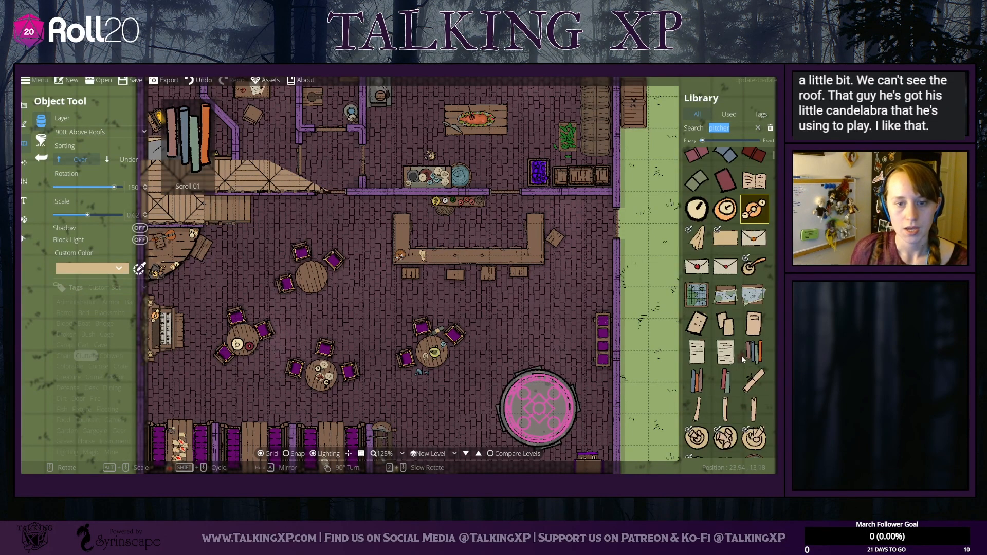
scroll(743, 360, "down", 8)
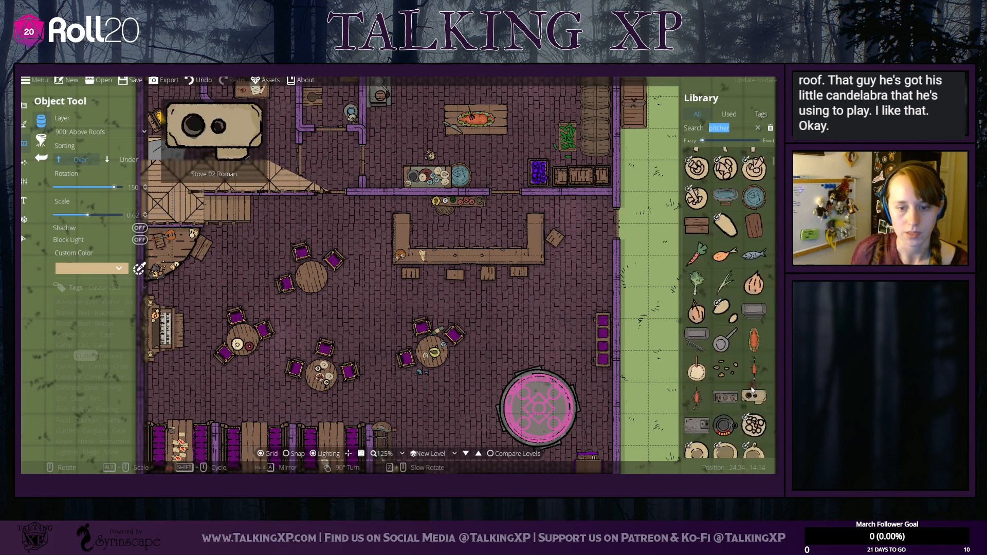
scroll(753, 392, "down", 4)
left_click(754, 253)
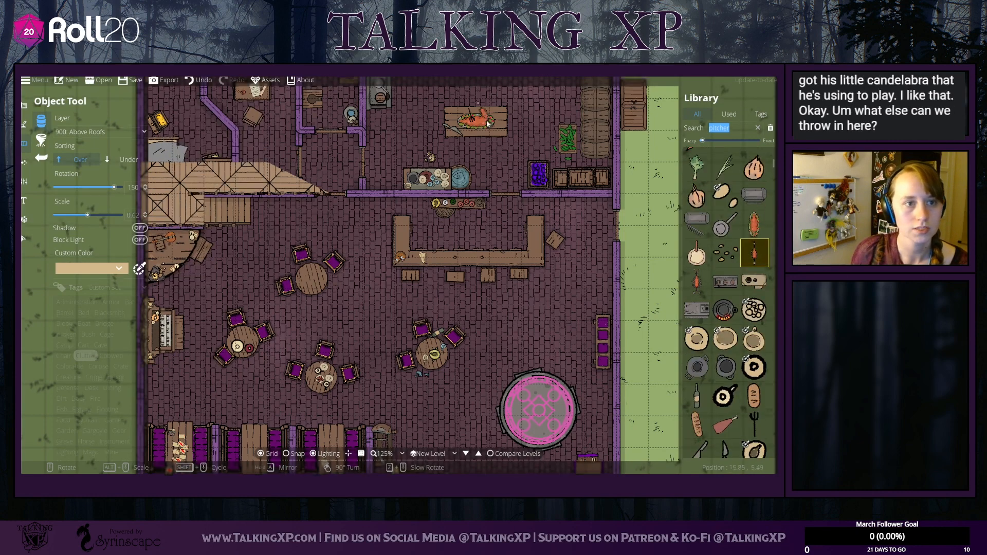
left_click_drag(487, 124, 481, 176)
scroll(401, 143, "down", 2)
scroll(401, 143, "up", 3)
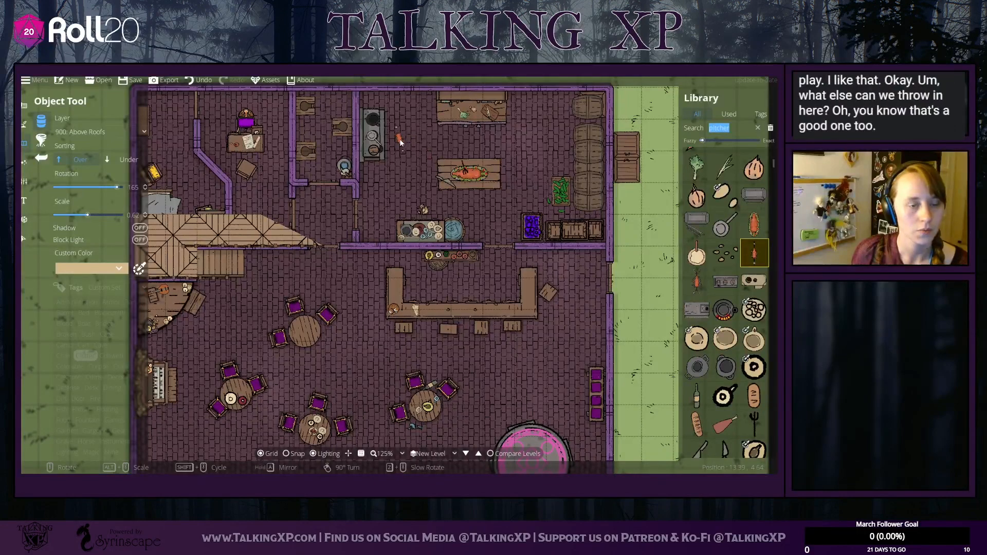
scroll(422, 157, "down", 1)
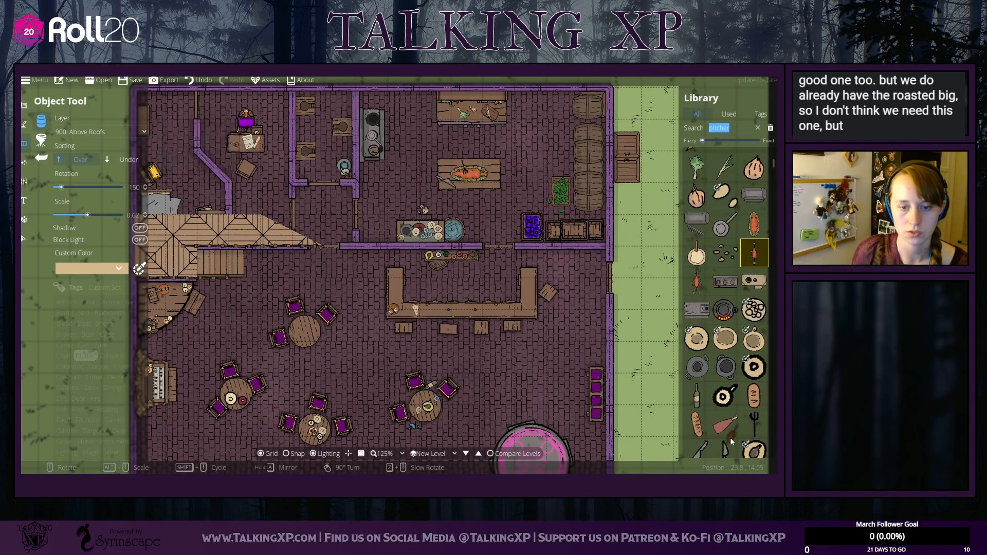
Step: Place the meat leg on a plate at the round table nearest the piano, at scale 0.48 and rotation 30
left_click(725, 424)
left_click_drag(383, 406, 404, 288)
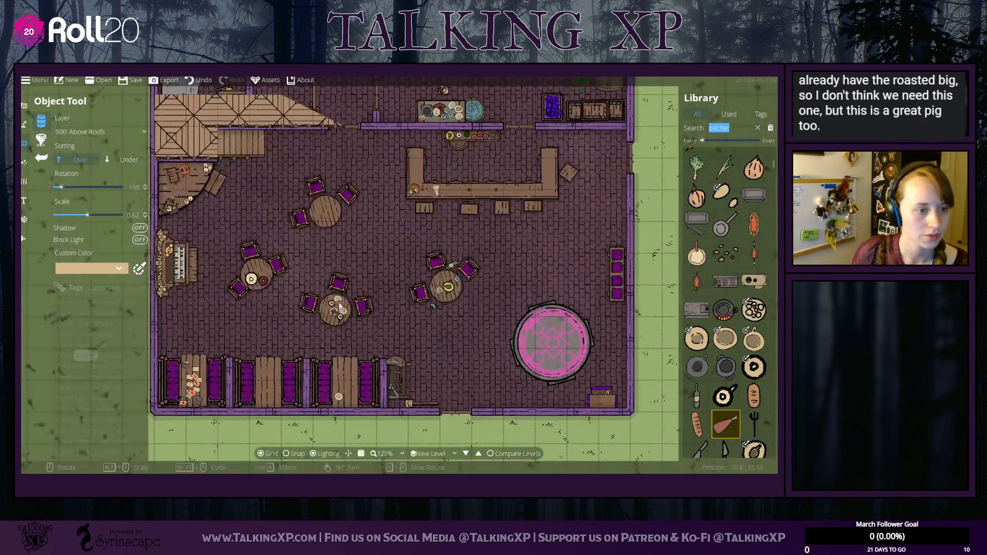
left_click_drag(87, 215, 83, 215)
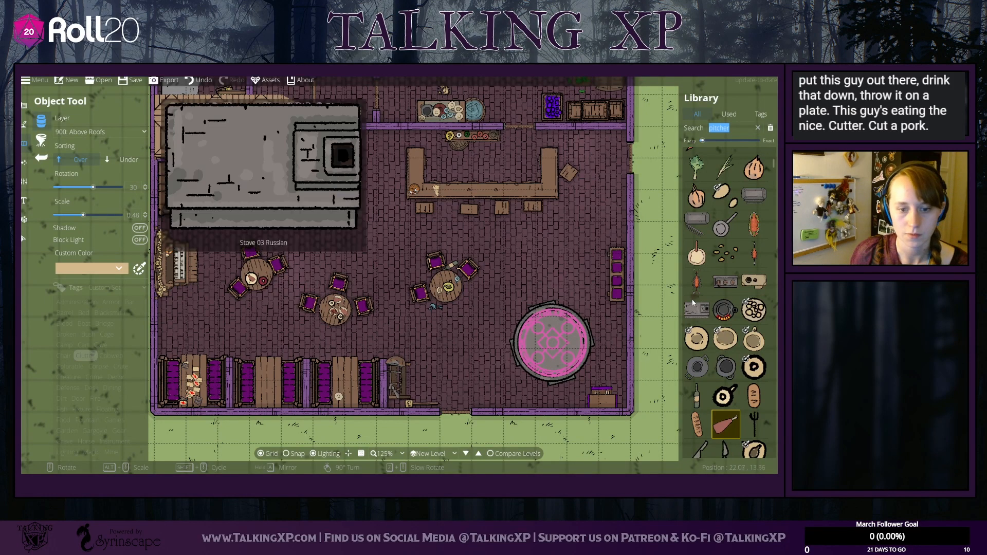
Step: Place a long bread loaf on the round table above the booths and Food Bread 01 at the piano table, both at scale 0.87
left_click(697, 424)
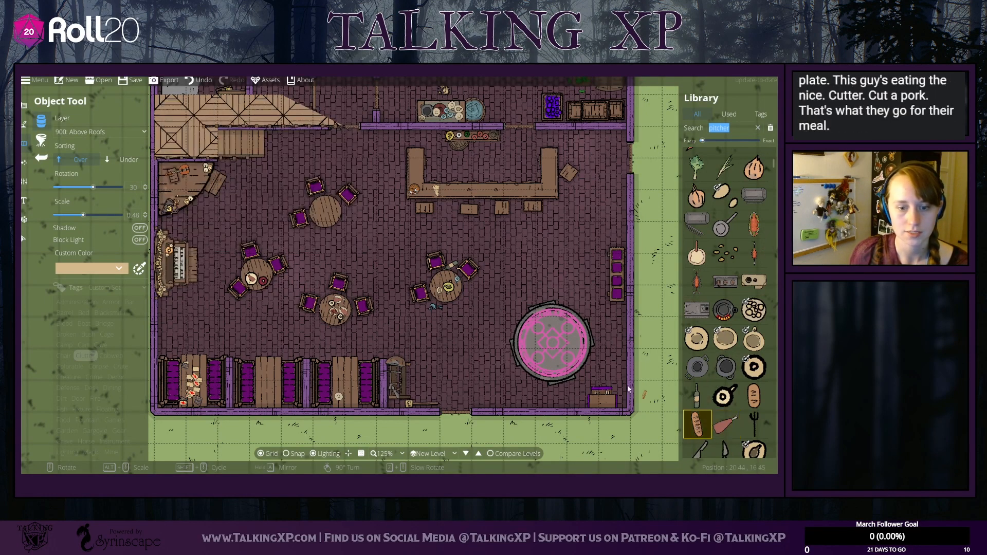
scroll(309, 315, "down", 4)
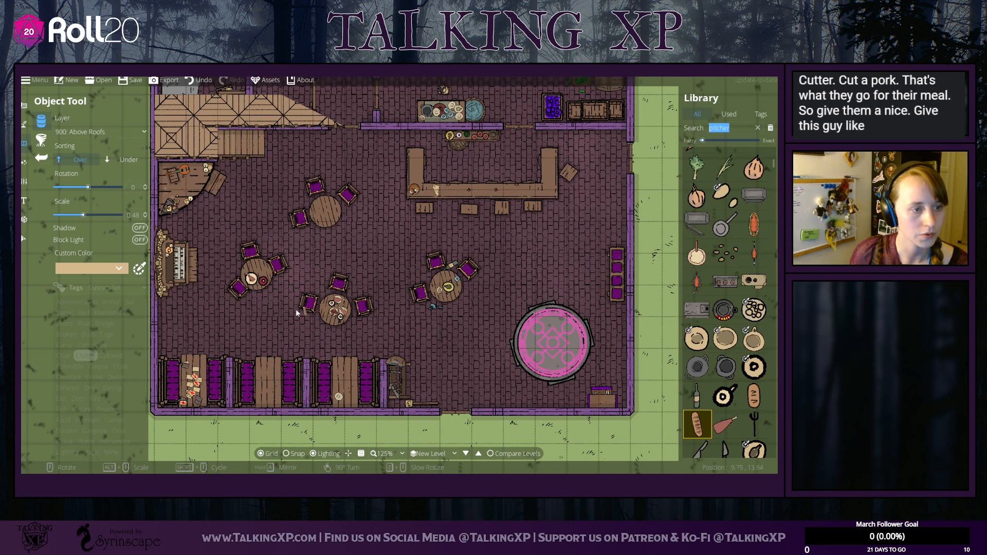
left_click_drag(88, 215, 97, 215)
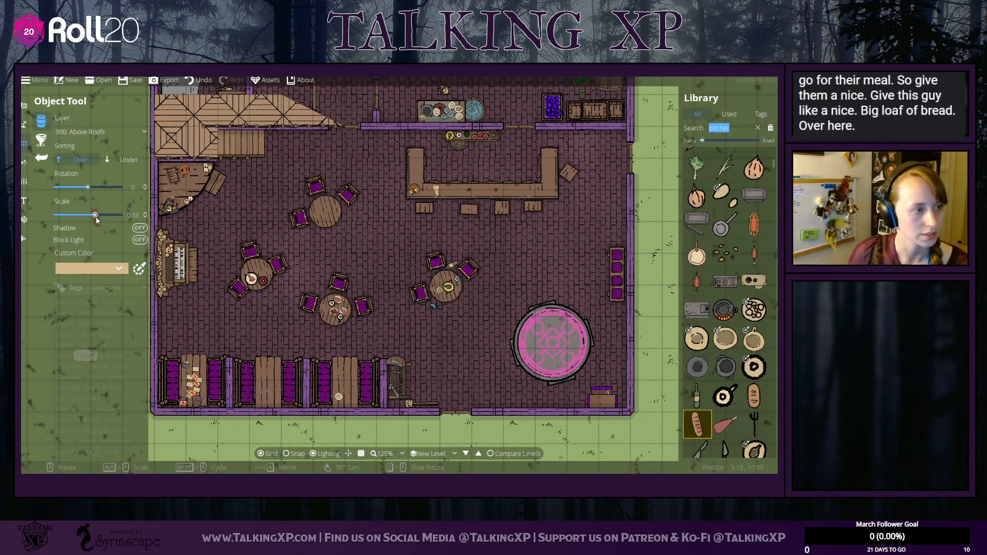
left_click_drag(95, 216, 93, 216)
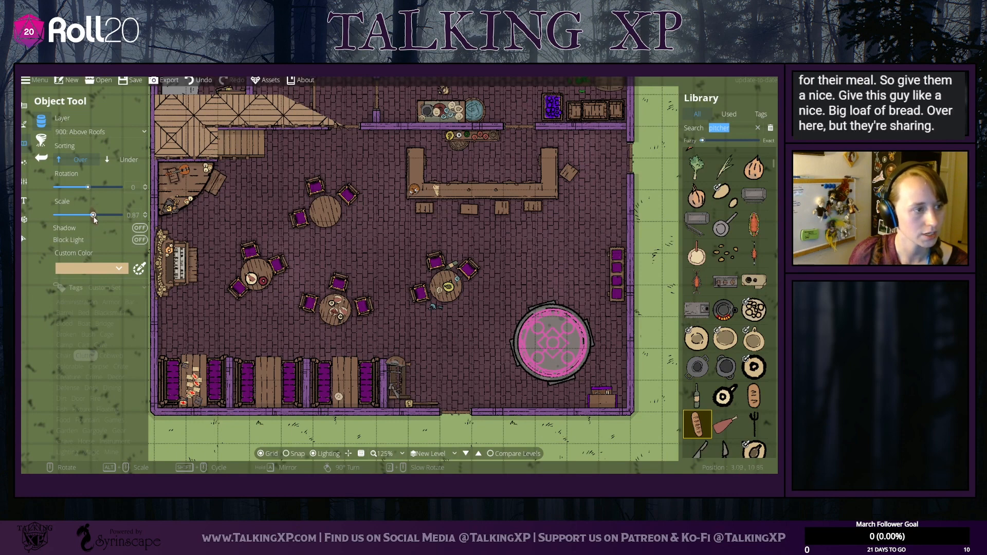
left_click(326, 315)
left_click(753, 398)
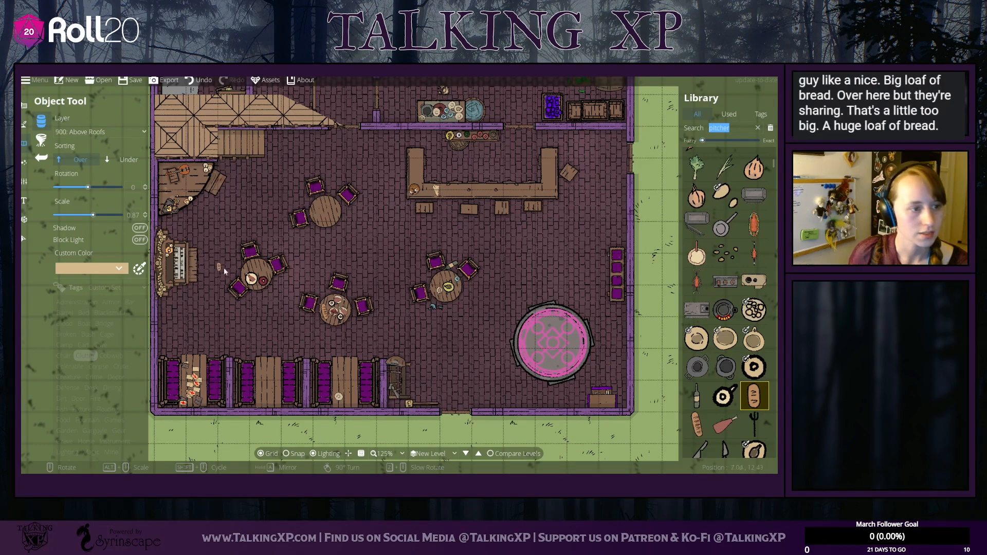
left_click(252, 276)
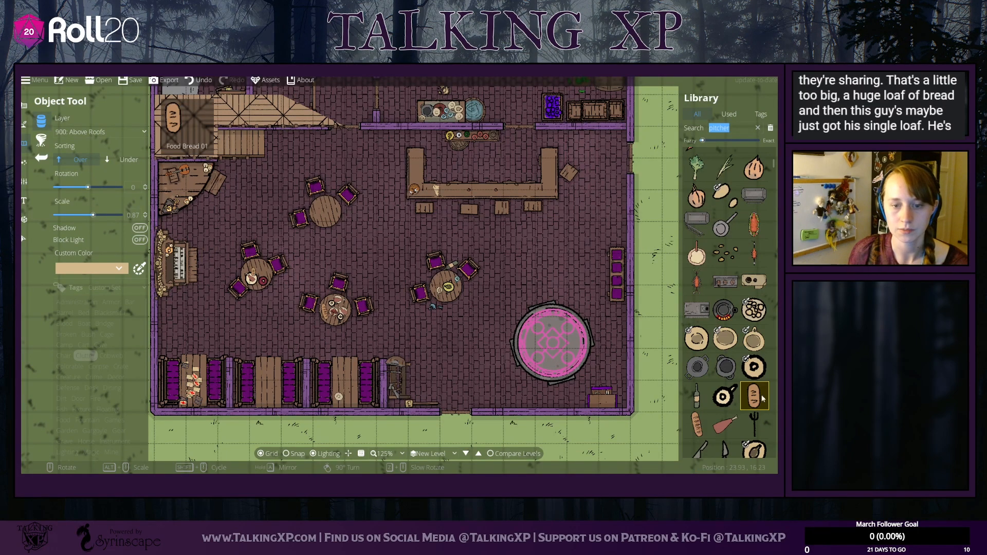
Step: Filter the library to the Food tag and place a fork at the round table nearest the piano, at rotation 45
scroll(736, 291, "up", 3)
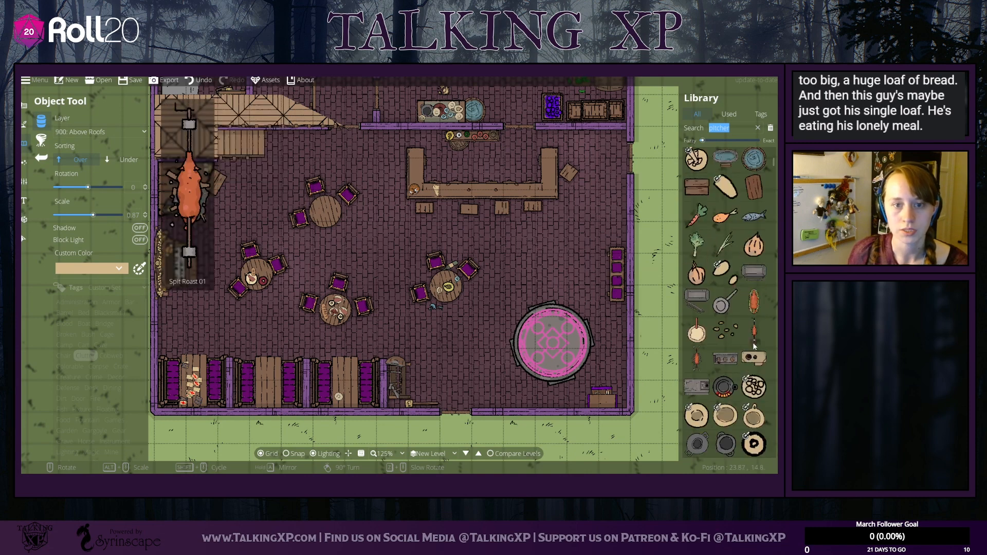
scroll(739, 240, "down", 1)
left_click(726, 179)
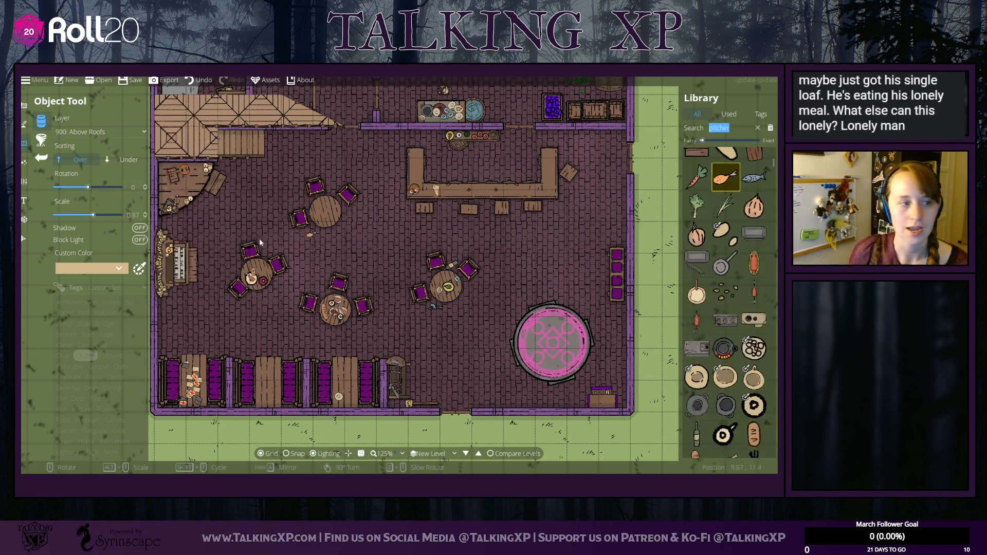
scroll(736, 308, "down", 6)
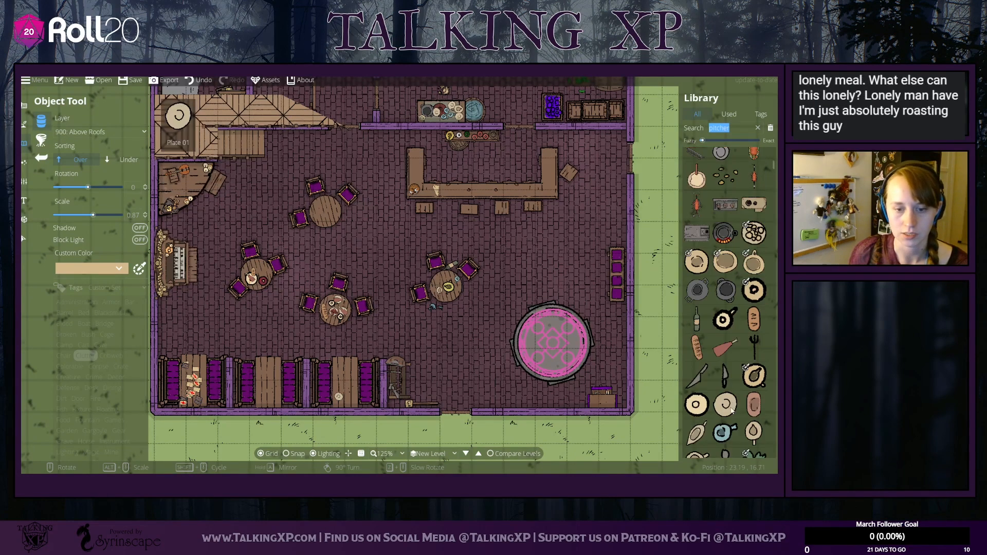
scroll(740, 404, "down", 5)
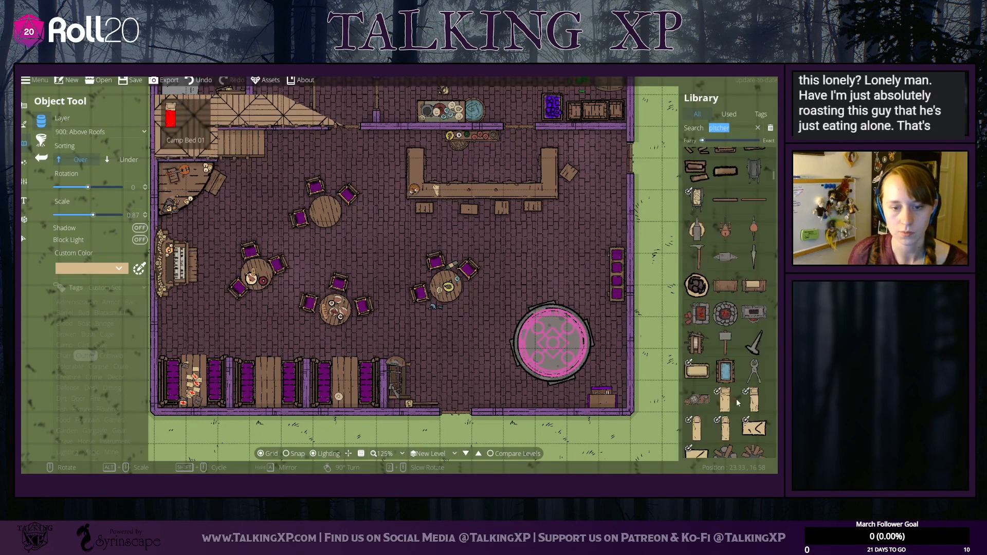
scroll(741, 360, "down", 2)
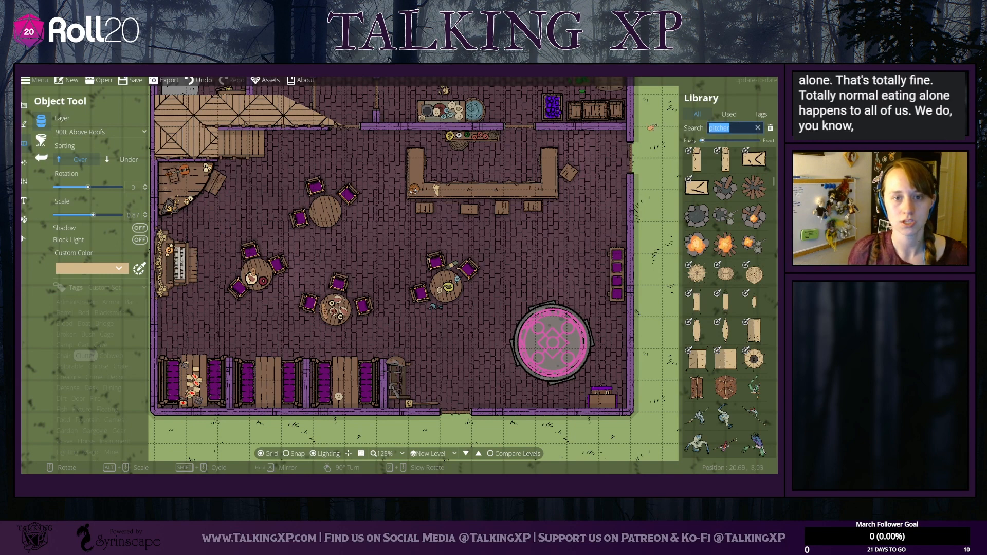
left_click(77, 407)
left_click(63, 420)
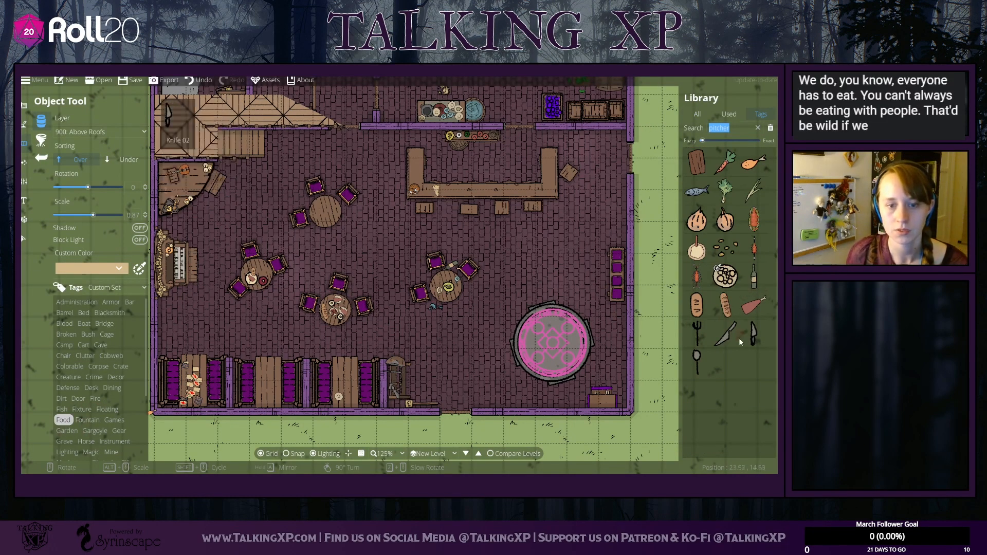
left_click(695, 333)
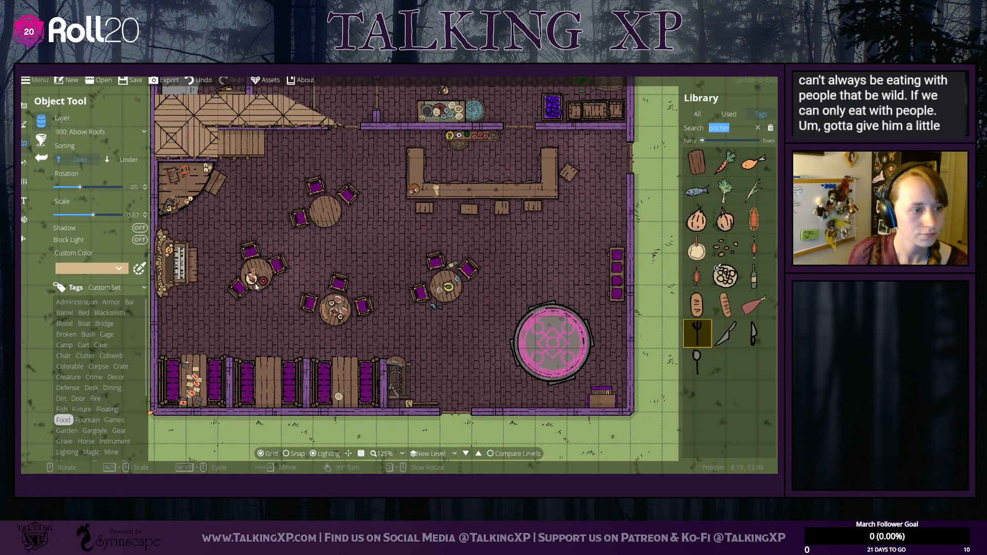
scroll(255, 286, "up", 4)
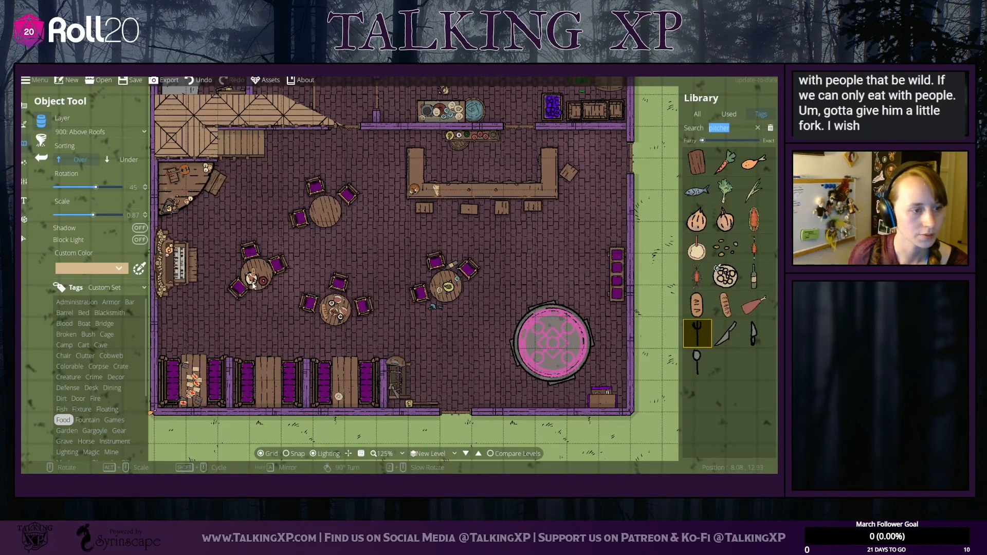
Step: Place a spoon by the shared plate on the round table above the booths, at scale 0.69 and rotation -165
left_click(697, 361)
scroll(333, 315, "up", 3)
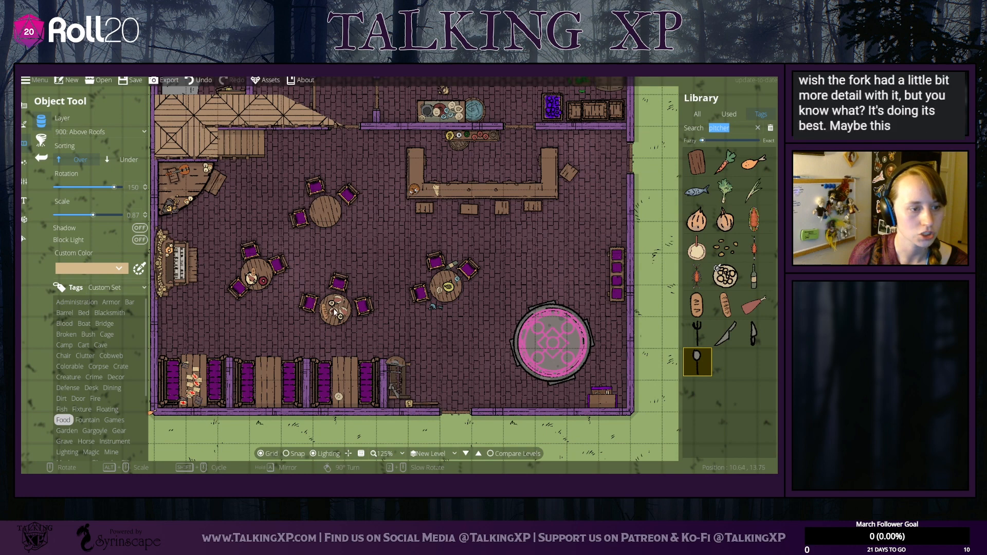
scroll(334, 311, "up", 3)
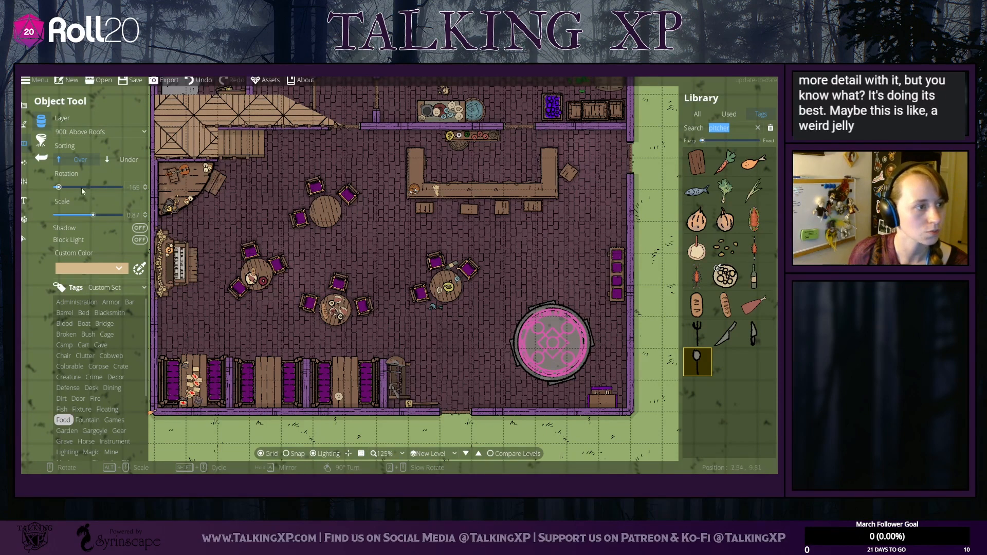
left_click_drag(92, 215, 89, 215)
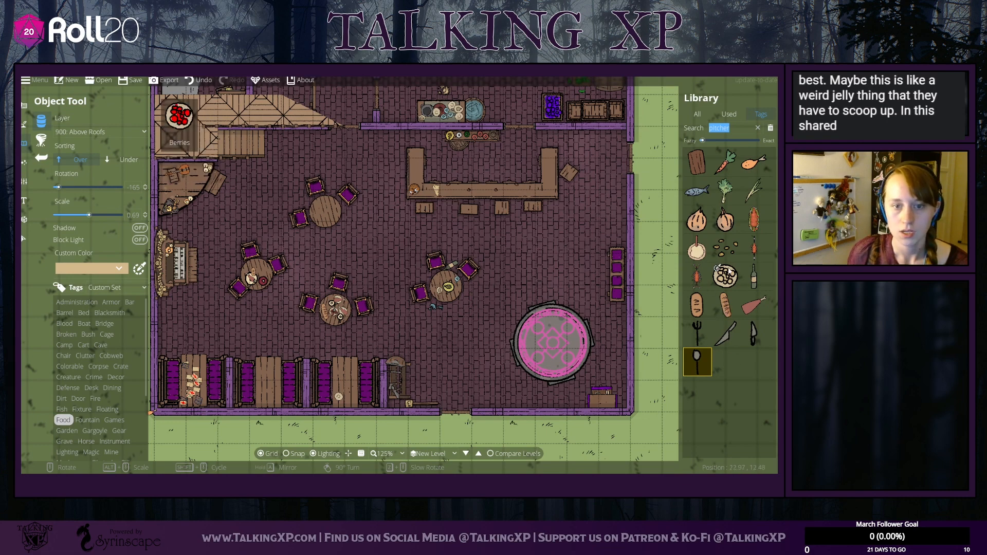
Step: Place a carrot on the plate at the round table nearest the piano, at scale 0.69 and rotation -75
left_click(725, 161)
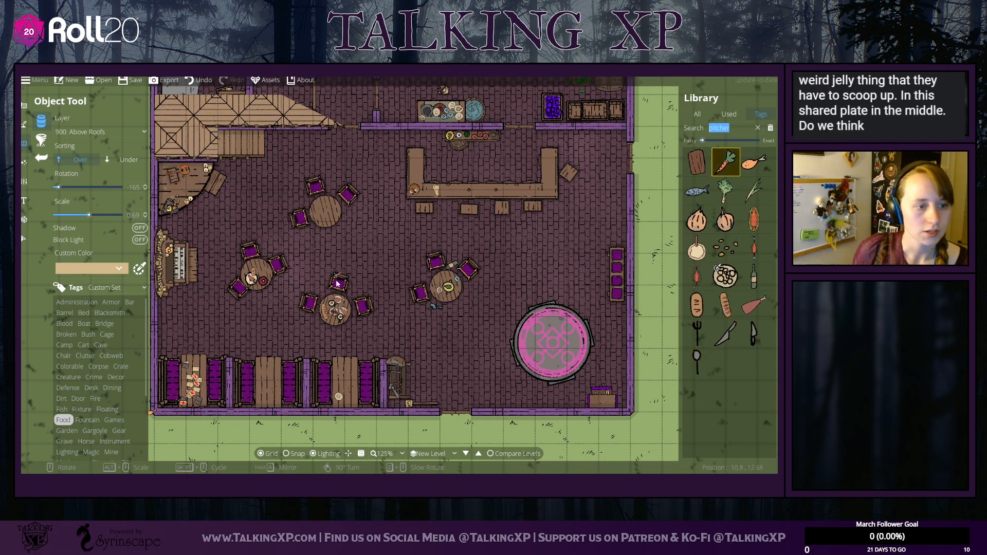
scroll(253, 280, "up", 6)
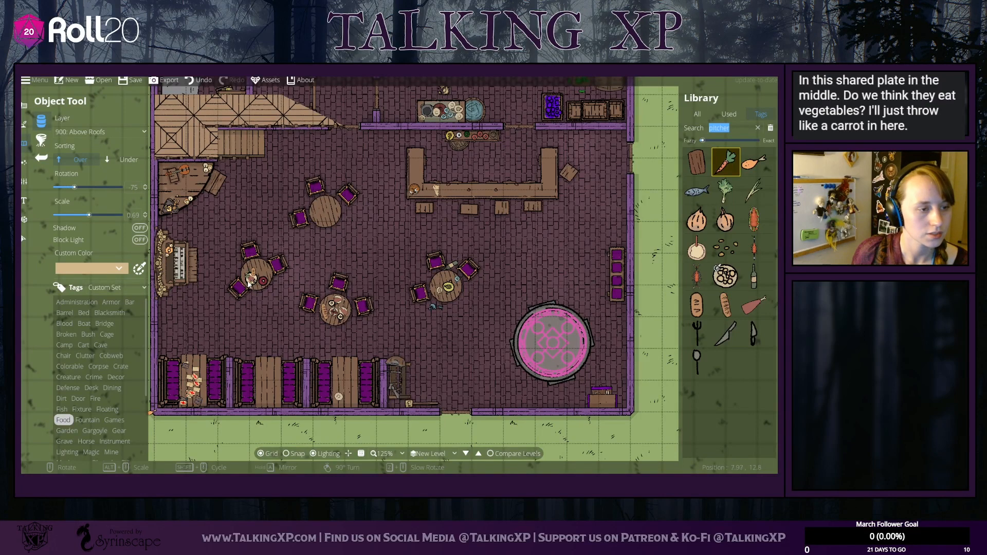
left_click(250, 278)
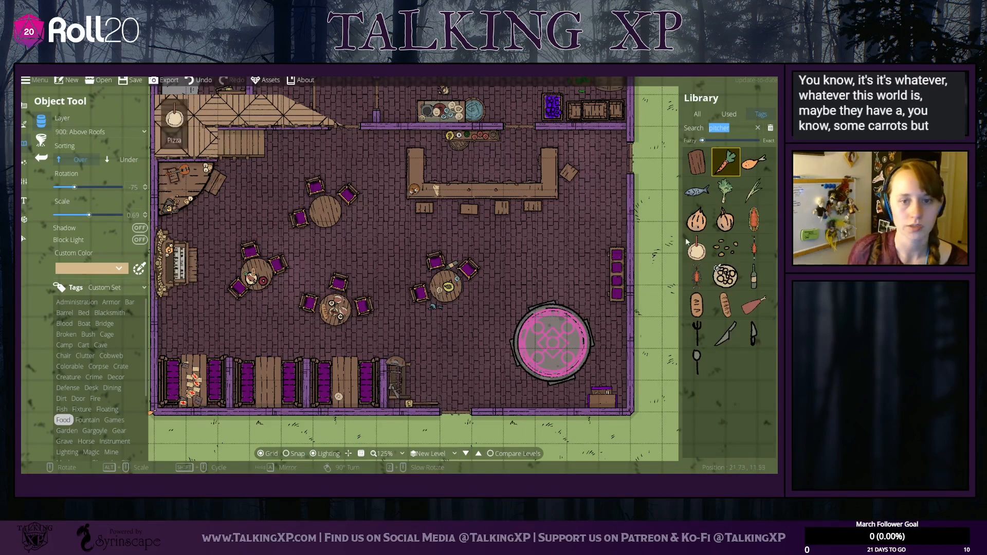
Step: Search the library for blood and check the objects tagged Floating for a floor splatter
left_click(712, 127)
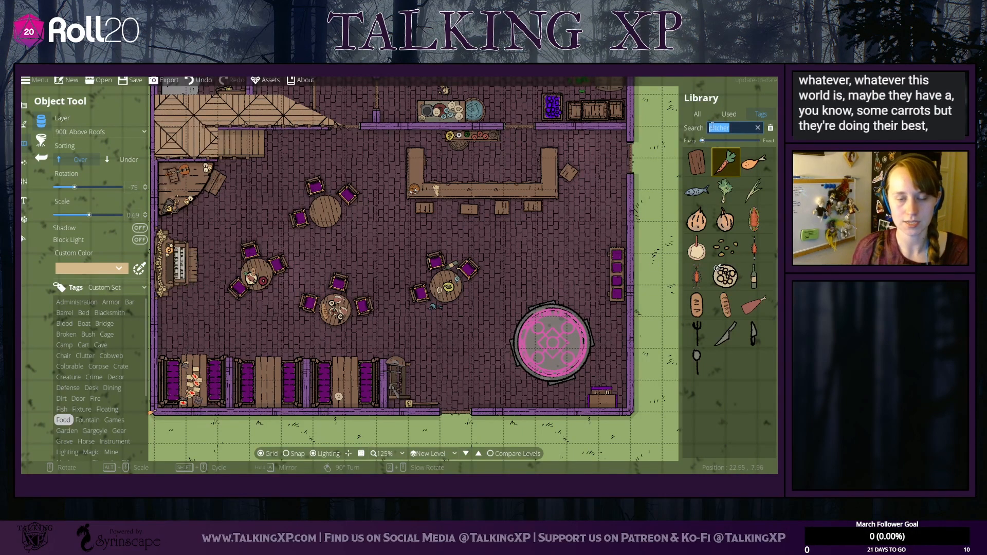
type("blood")
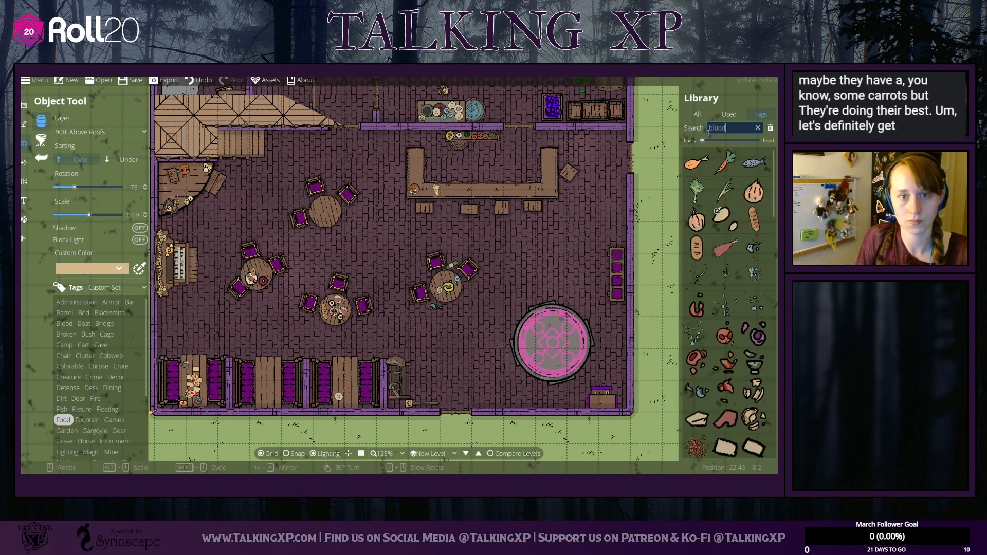
left_click(106, 411)
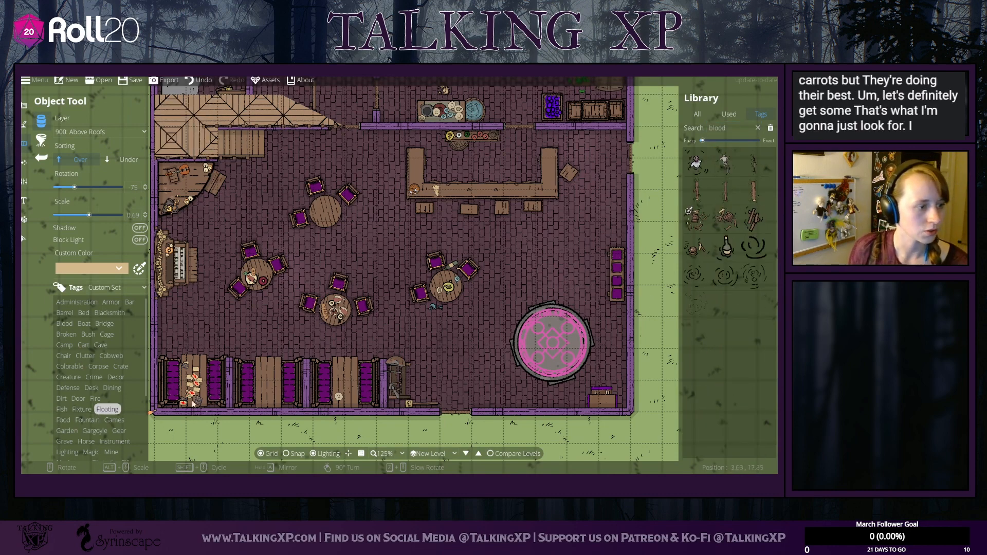
left_click(741, 127)
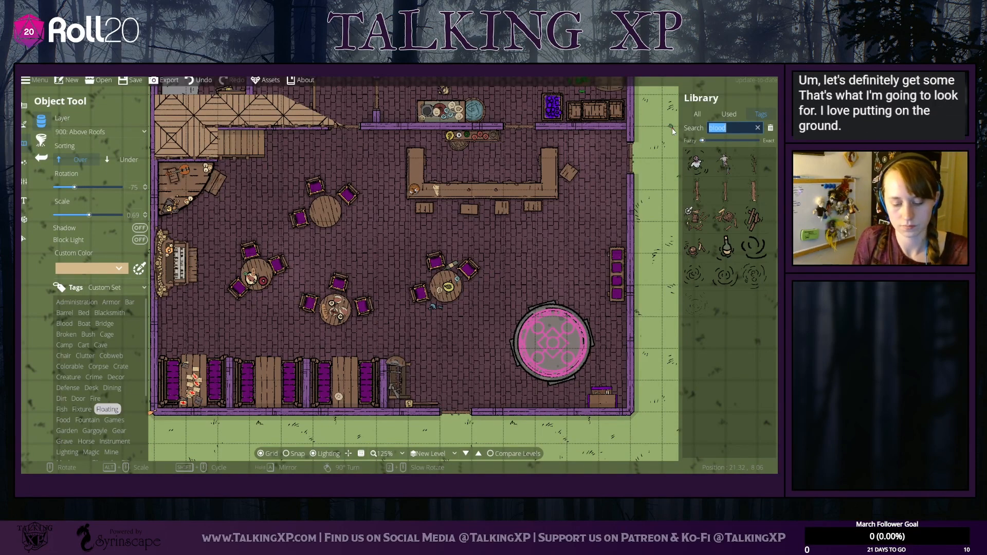
type("ink")
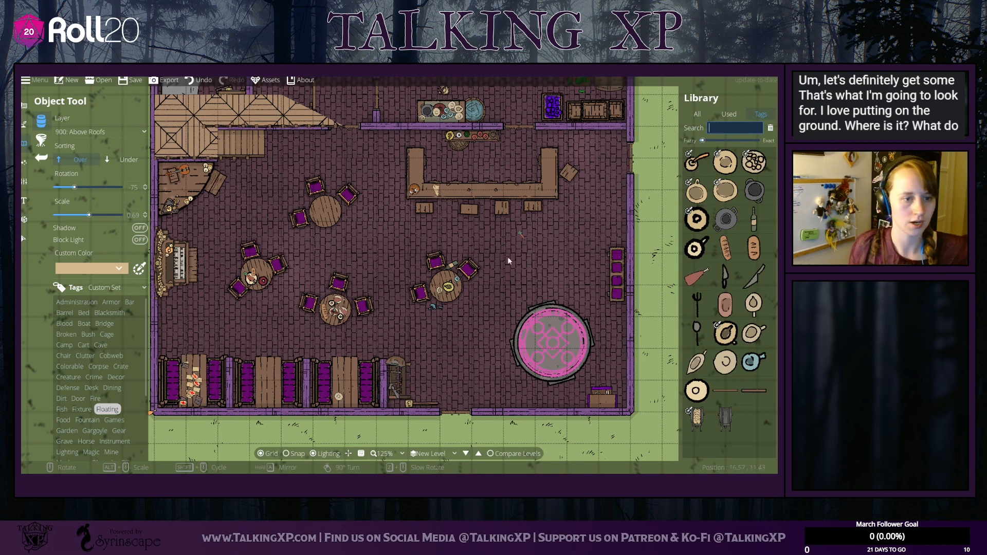
Step: Apply the Water tag set and examine its objects for a colorable liquid splatter
scroll(120, 370, "down", 2)
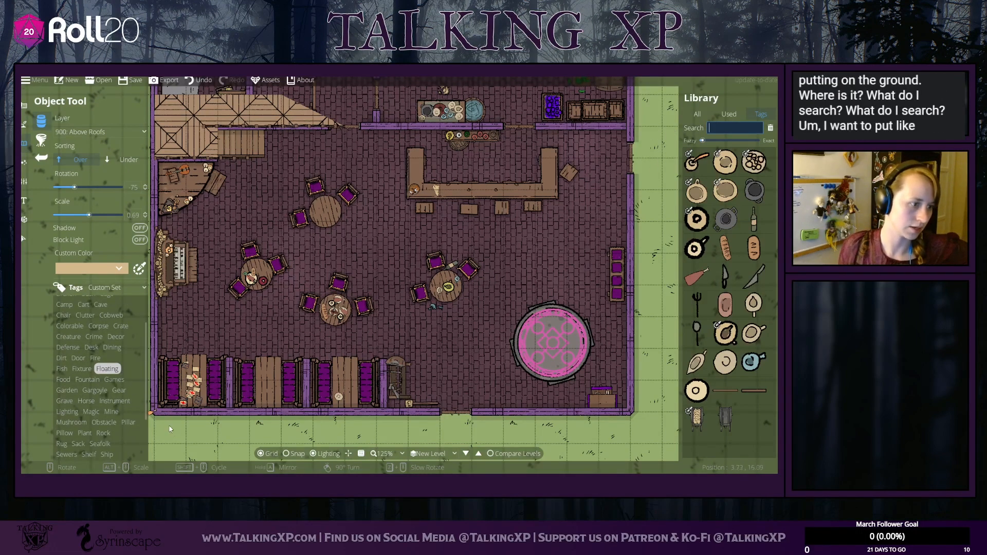
scroll(134, 421, "down", 3)
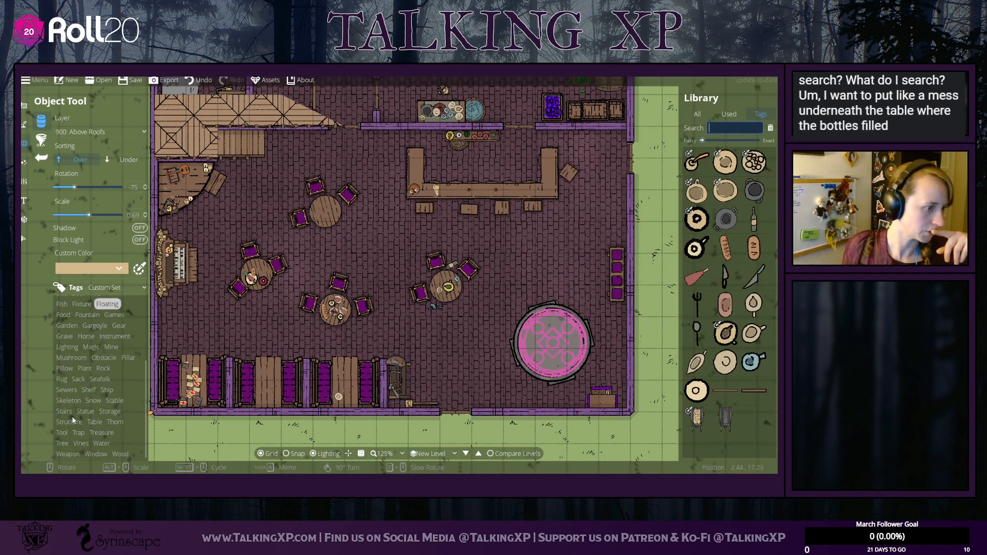
left_click(110, 288)
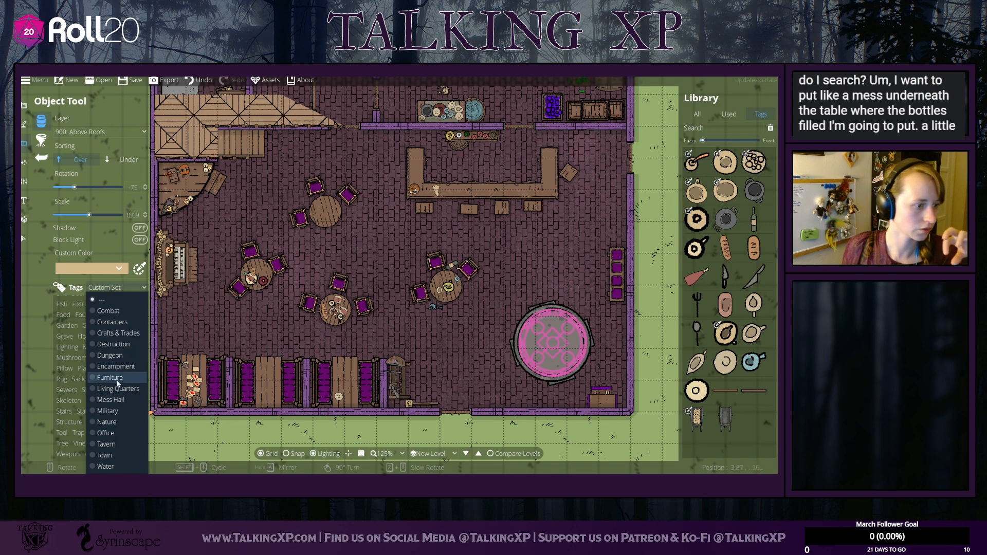
left_click(107, 466)
scroll(719, 339, "down", 10)
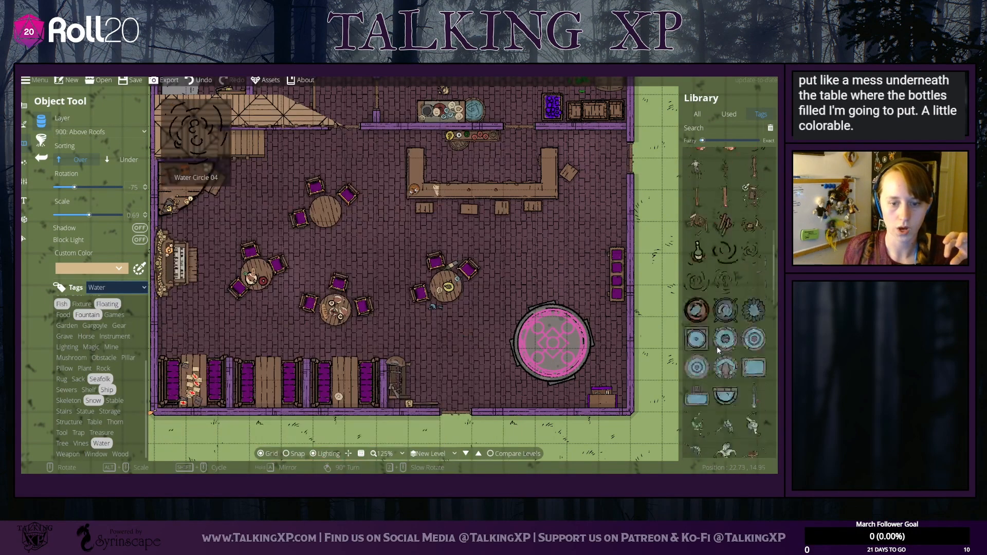
scroll(719, 350, "down", 8)
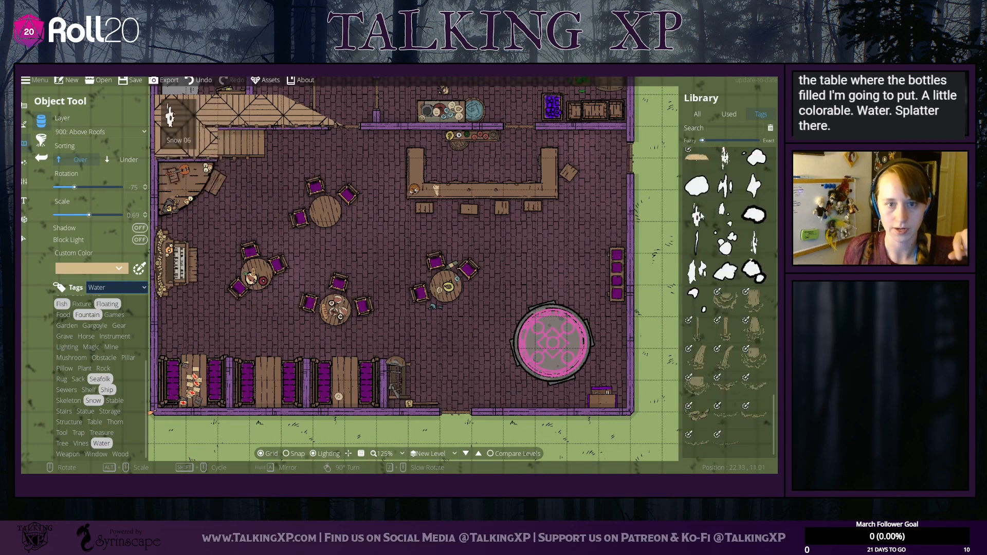
left_click(697, 185)
scroll(742, 392, "up", 10)
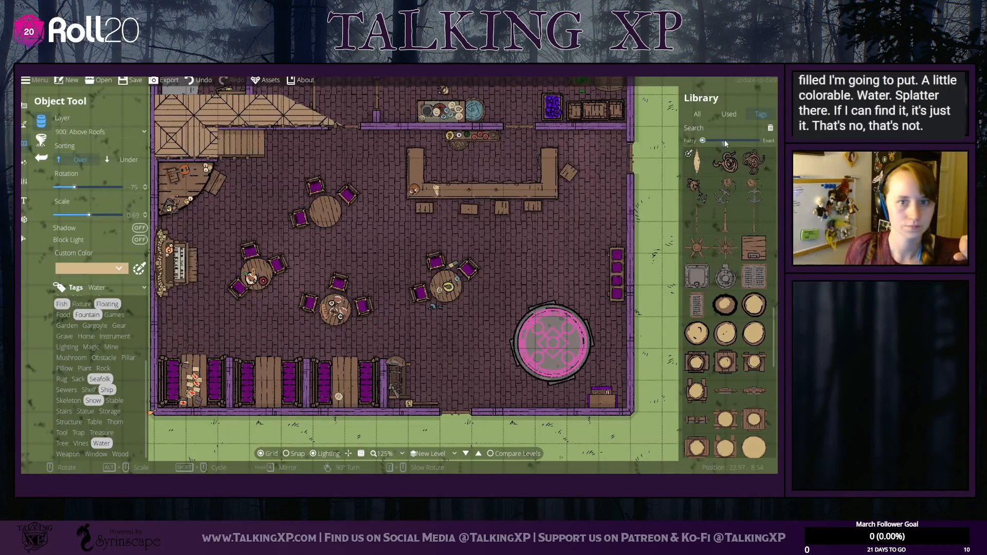
Step: Search the library for spill and check the results and the objects tagged Structure for a liquid stain
left_click(735, 126)
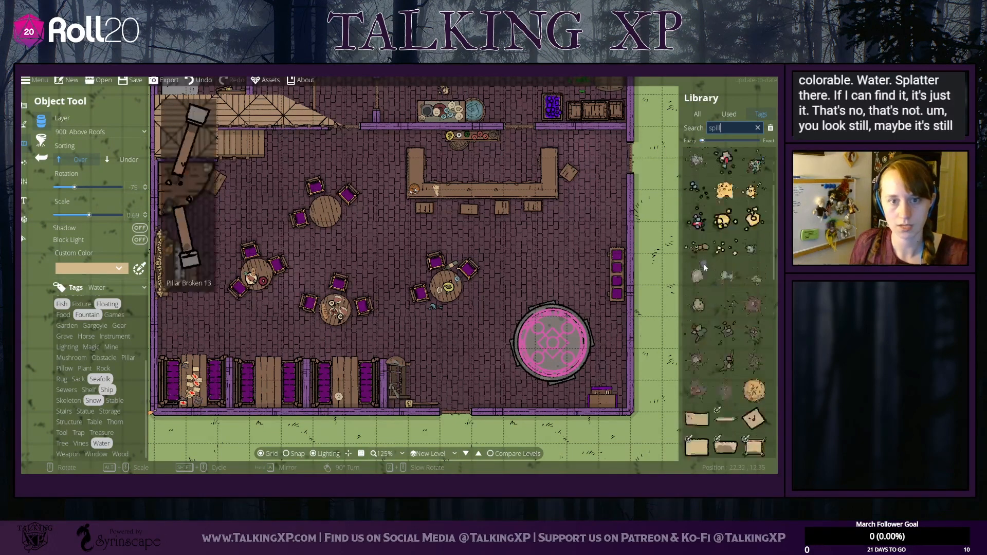
scroll(704, 265, "down", 10)
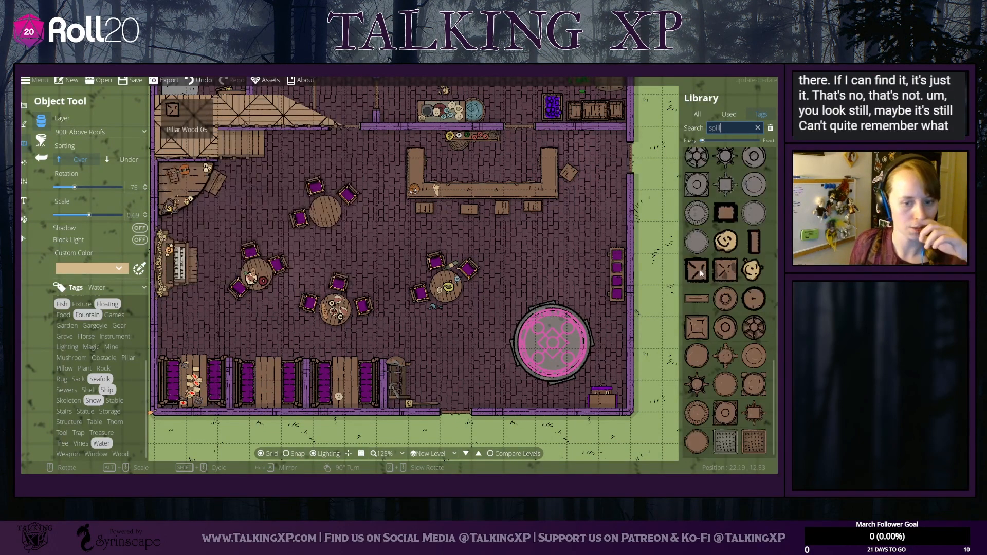
left_click(81, 421)
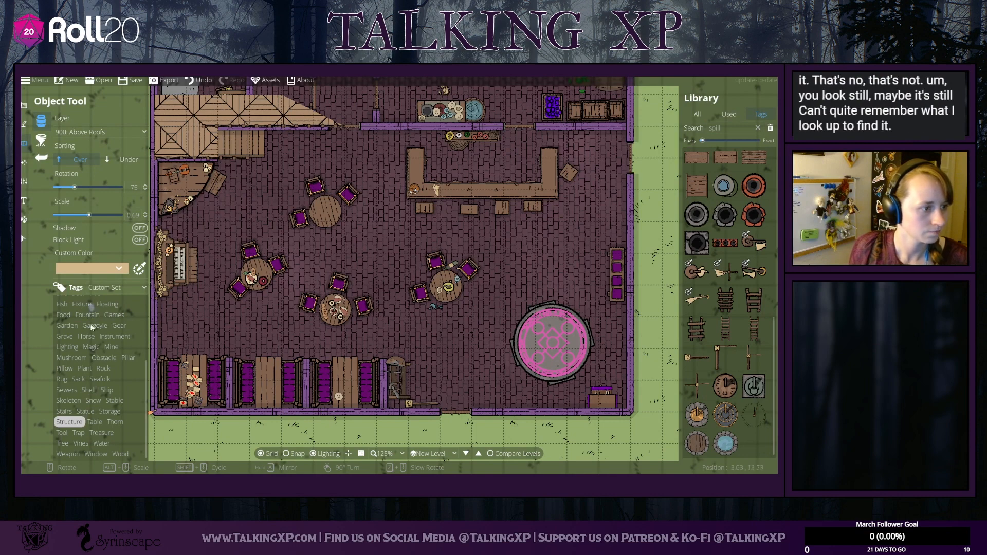
Step: Filter the library to the Colorable tag and choose the solid blob-shaped liquid stain
scroll(90, 352, "up", 2)
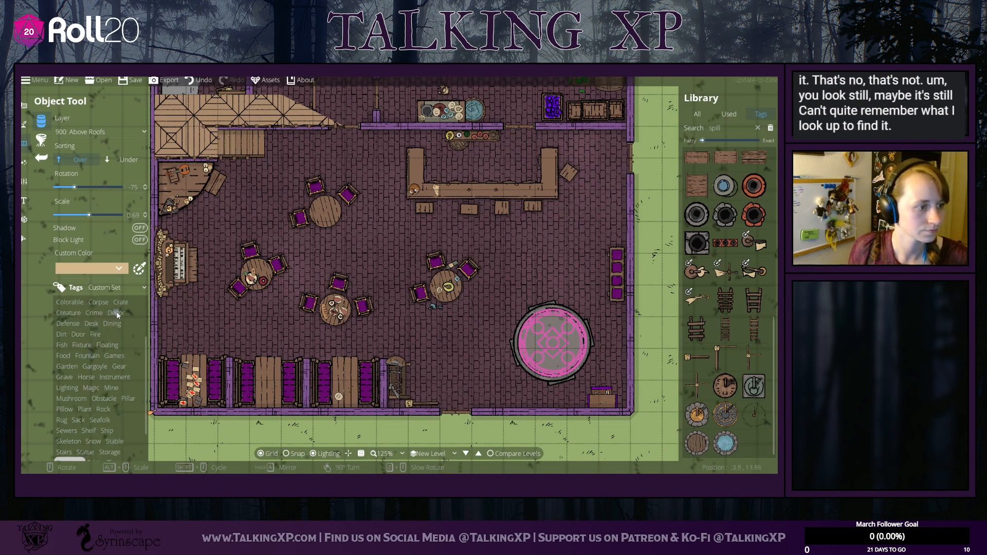
left_click(77, 303)
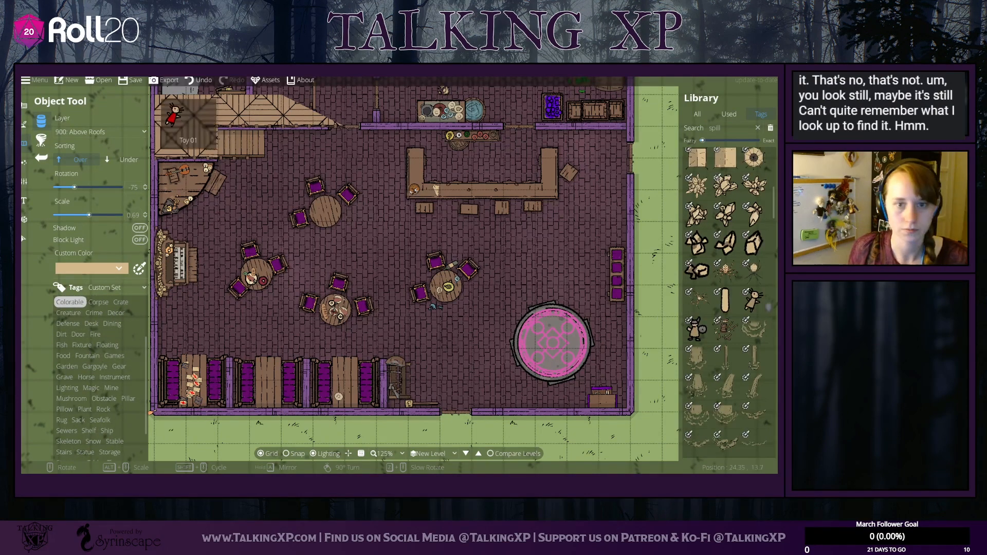
scroll(744, 280, "down", 2)
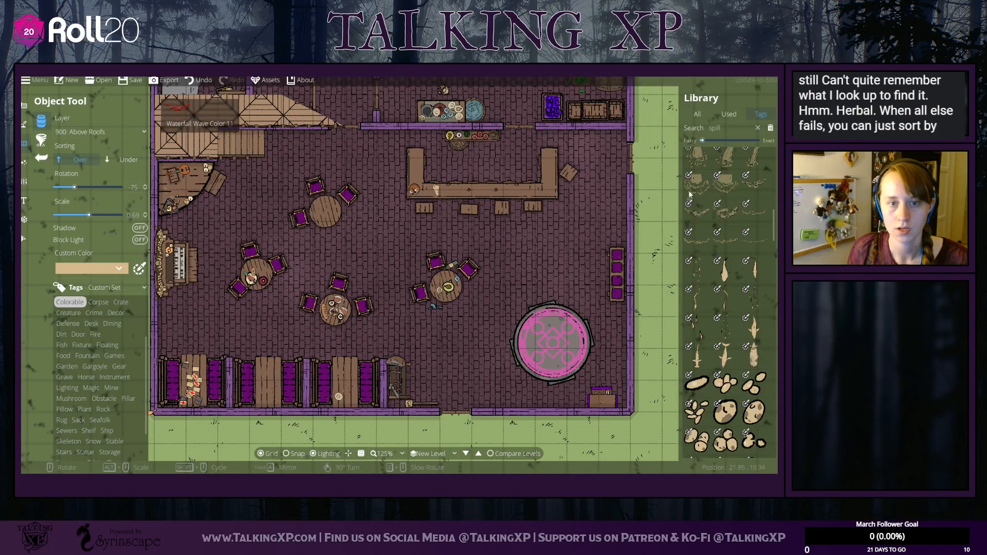
scroll(741, 368, "down", 5)
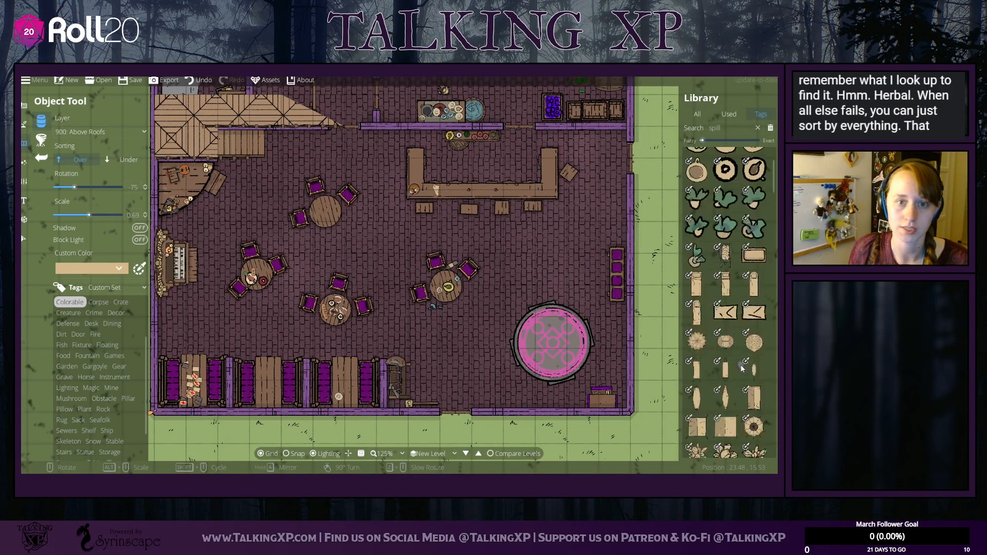
scroll(741, 351, "down", 5)
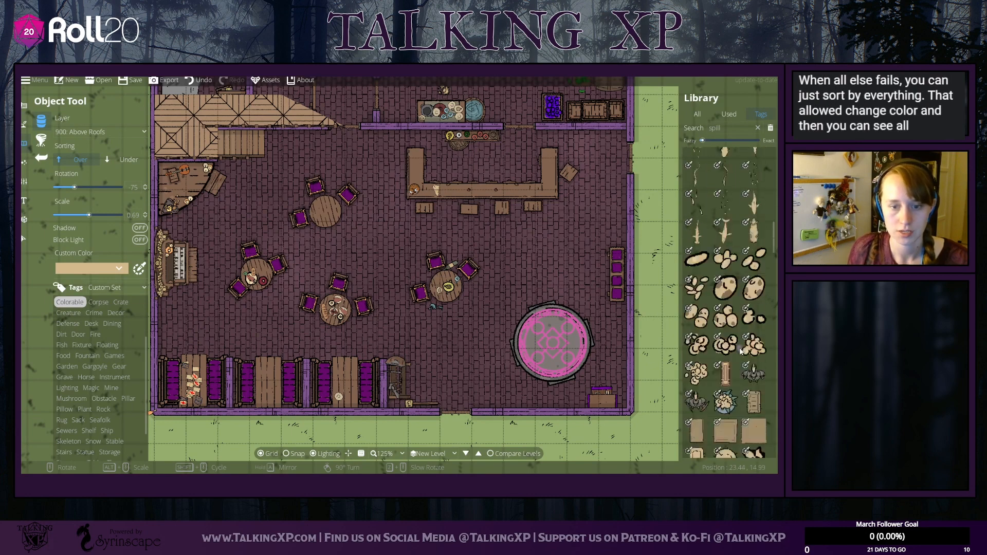
scroll(741, 351, "down", 8)
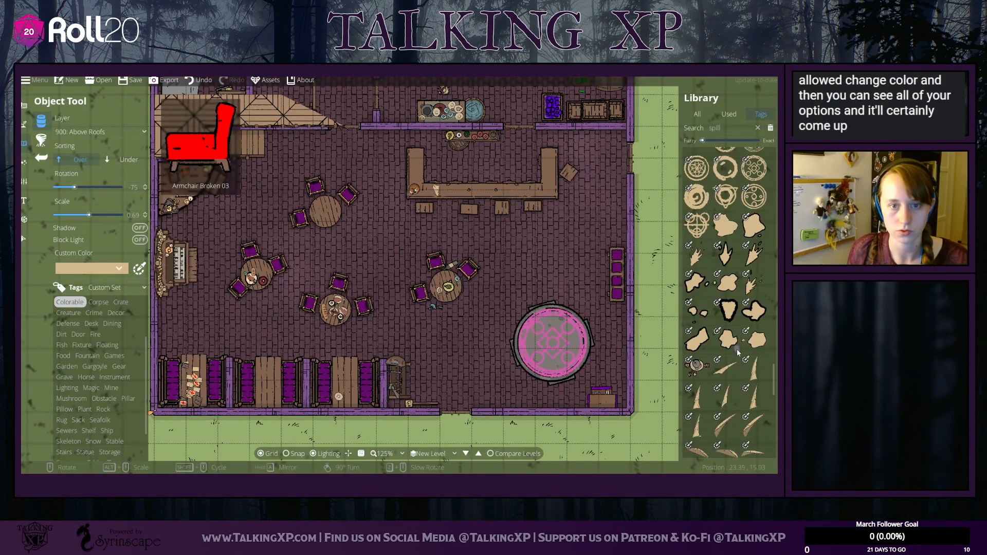
left_click(726, 225)
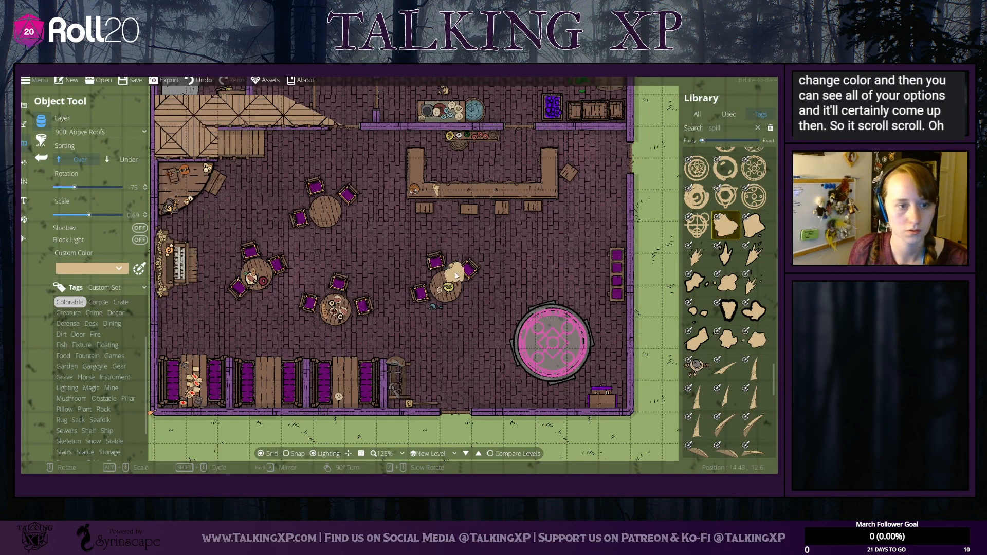
Step: Set the stain's custom color to wine red, hex 900f0f
left_click(118, 268)
left_click_drag(167, 288, 167, 385)
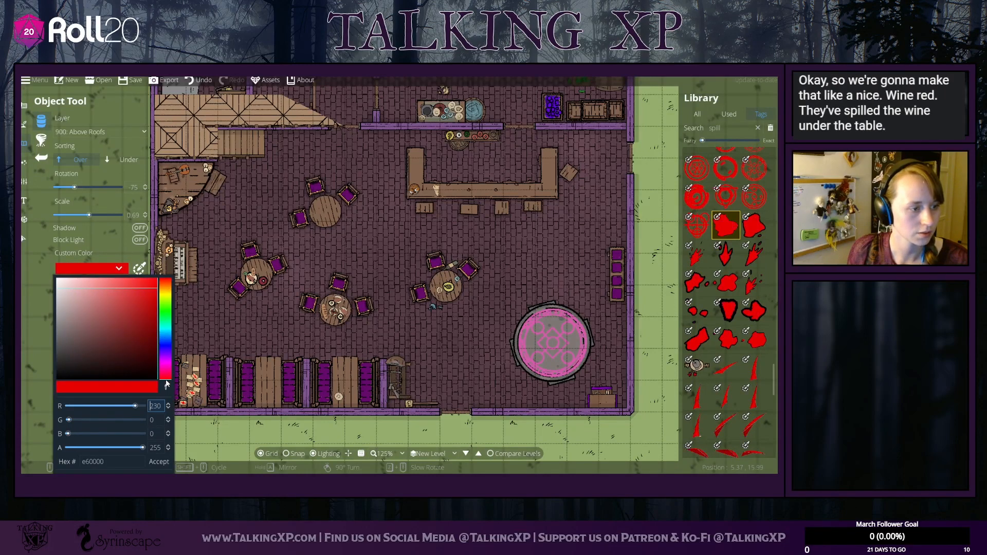
left_click_drag(152, 307, 148, 322)
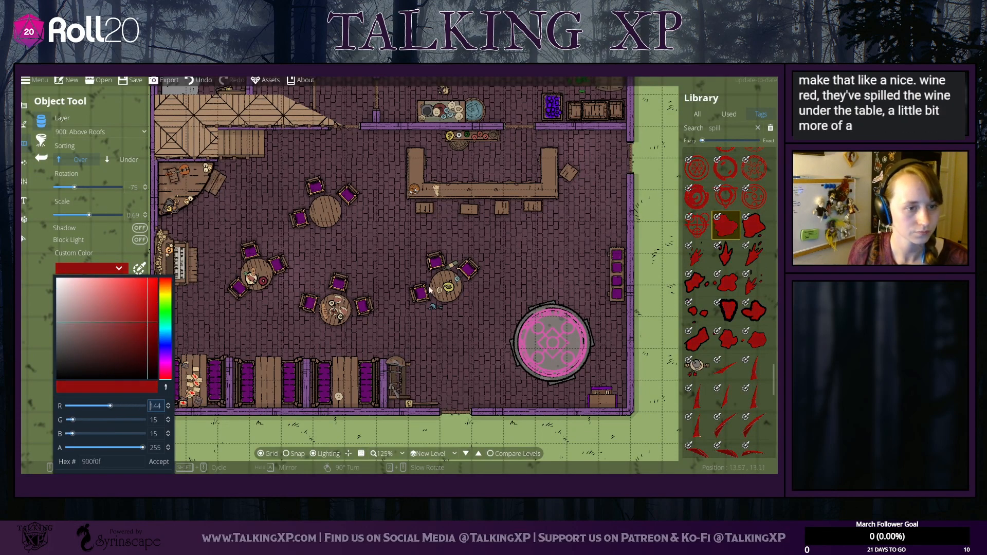
mouse_move(166, 383)
left_mouse_down()
mouse_move(169, 352)
mouse_move(167, 386)
left_mouse_up()
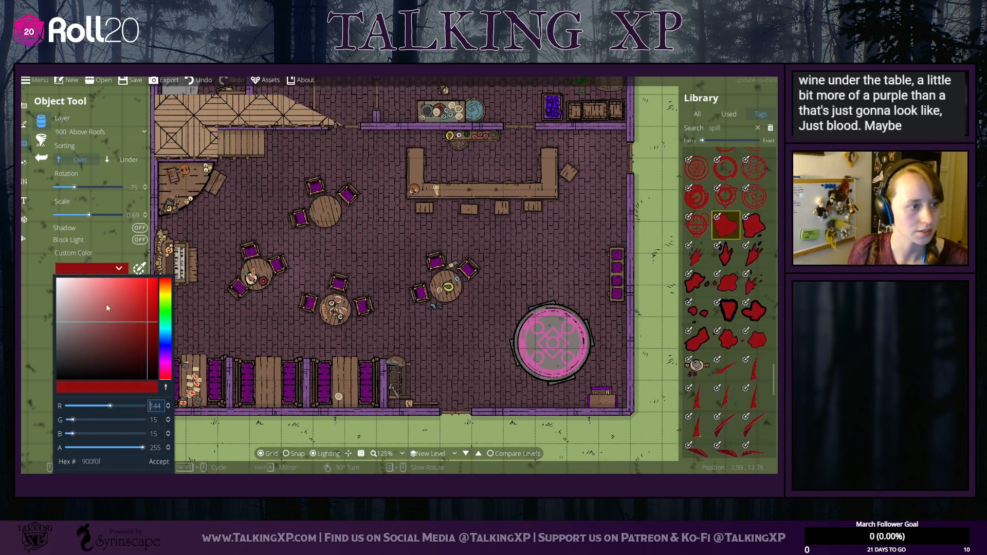
left_click(159, 462)
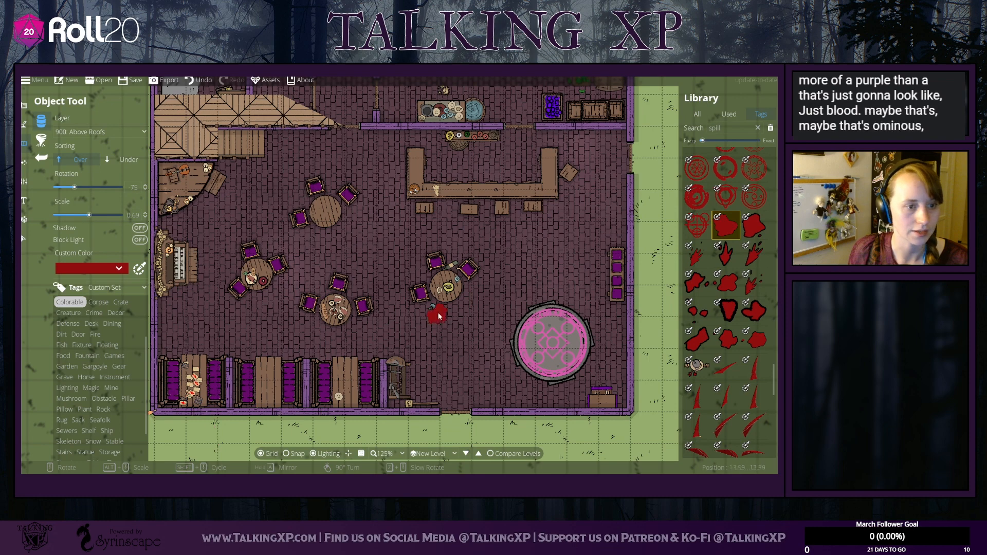
Step: Place the red stain with Under sorting on layer 100: User Layer 1, spilling out from the round table nearest the large pink circle
left_click(112, 161)
left_click(117, 132)
left_click(100, 213)
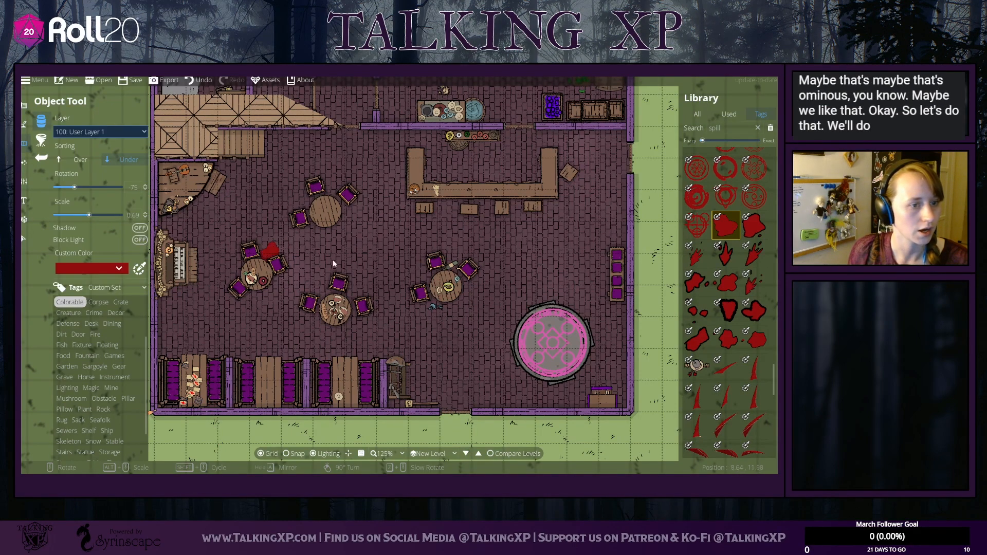
left_click(449, 271)
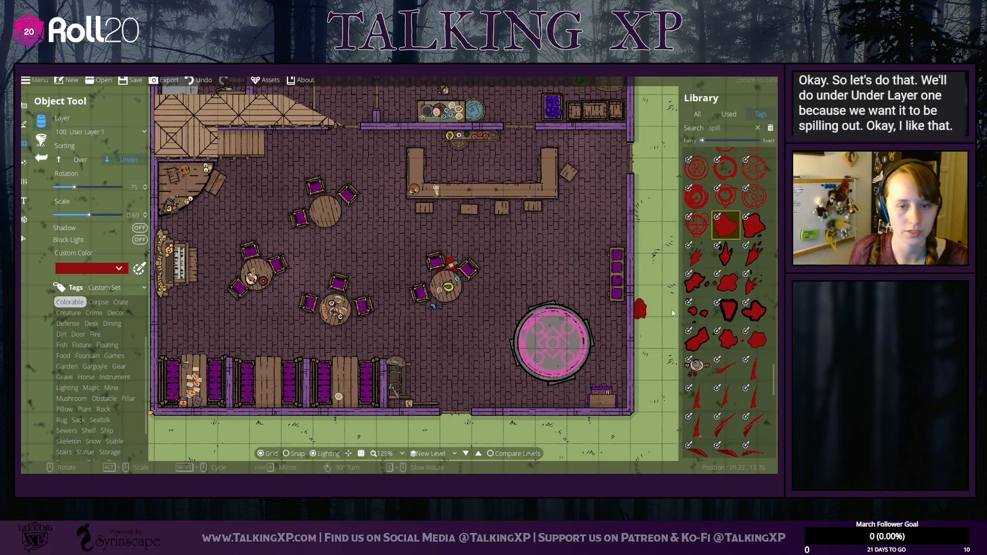
Step: Add a red streaky splatter between the two left chairs of the same table, at rotation -135 and scale 0.5
left_click(698, 253)
scroll(417, 272, "up", 1)
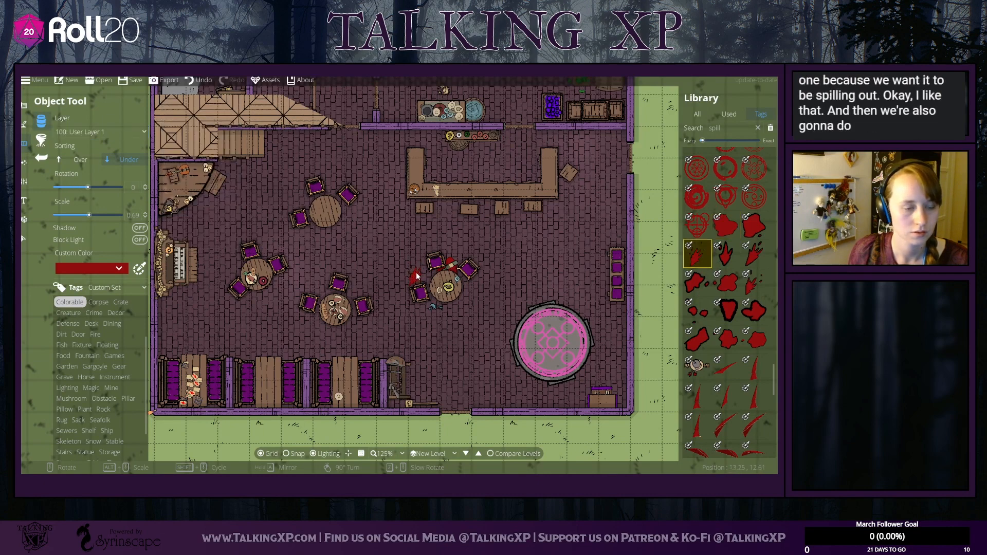
scroll(417, 276, "down", 4)
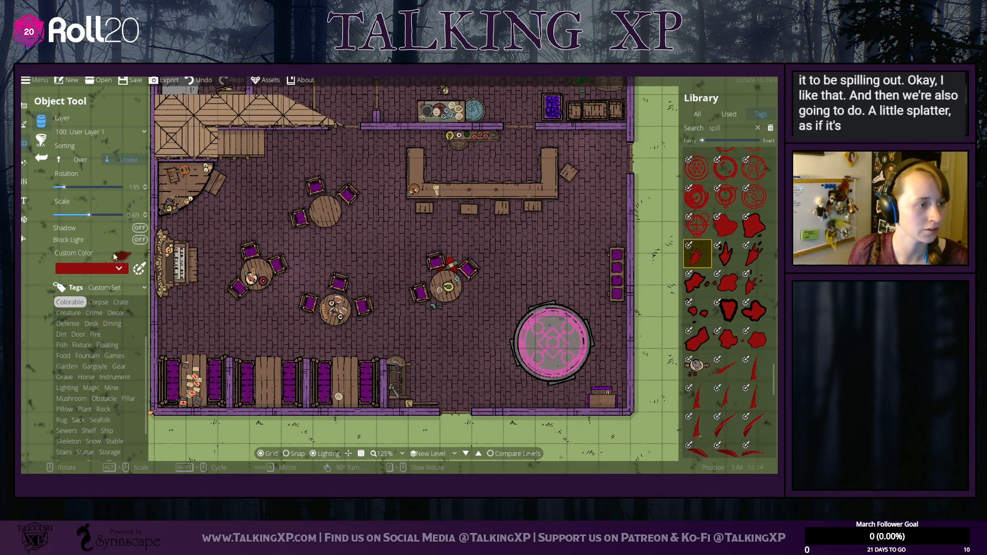
left_click_drag(89, 215, 85, 216)
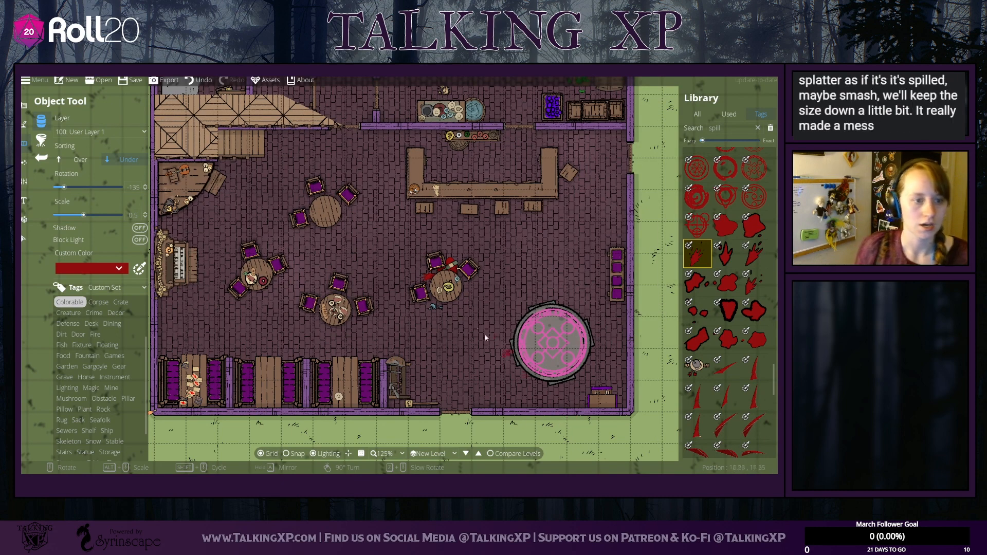
Step: Choose the splatter with scattered droplets and try it in blue, hex 0b43a3
left_click(750, 279)
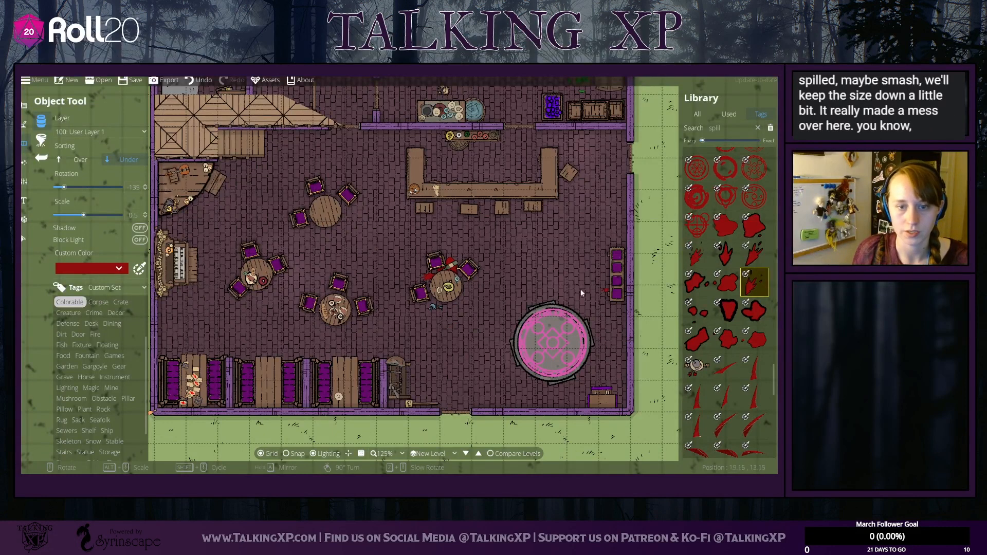
left_click(118, 268)
left_click(139, 272)
left_click(139, 271)
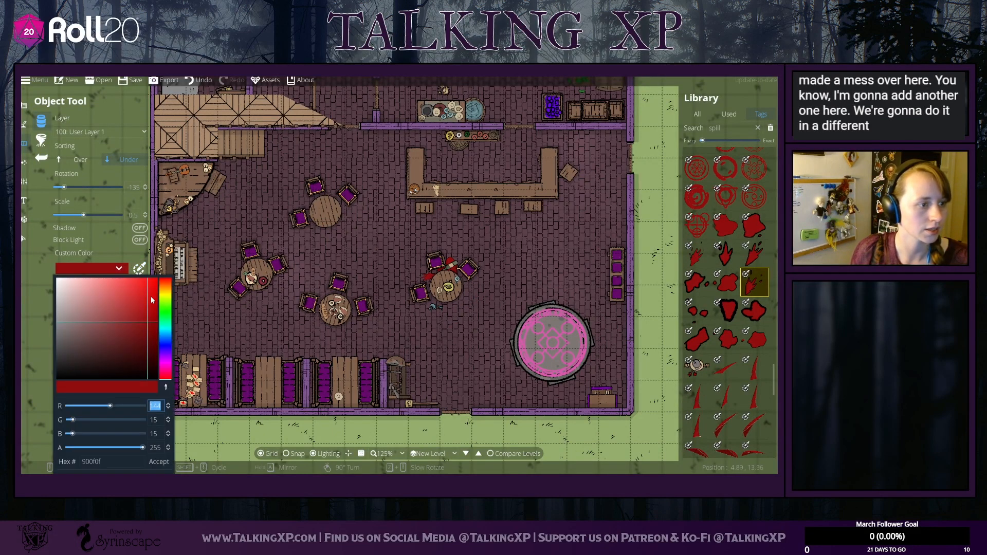
mouse_move(165, 311)
left_mouse_down()
mouse_move(171, 343)
mouse_move(152, 318)
left_mouse_up()
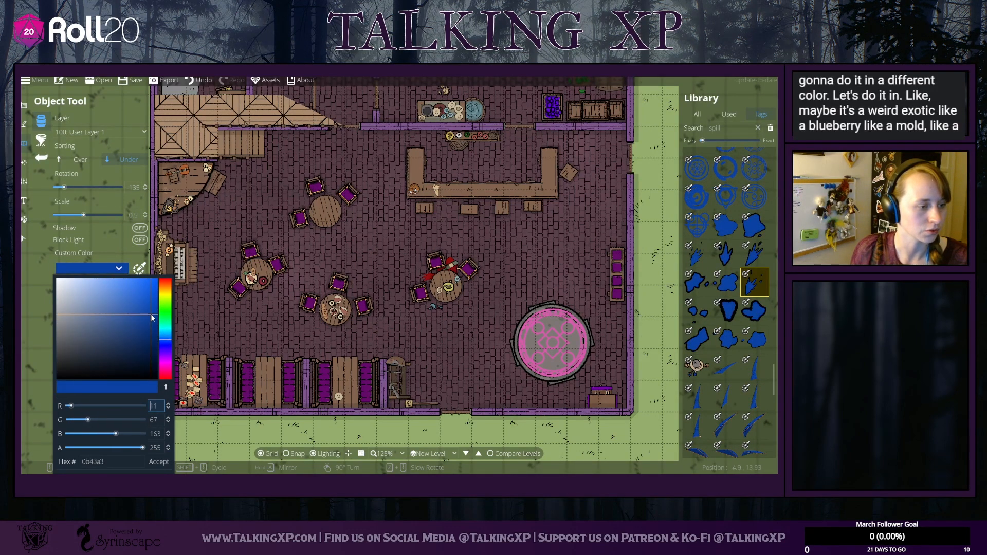
left_click(159, 463)
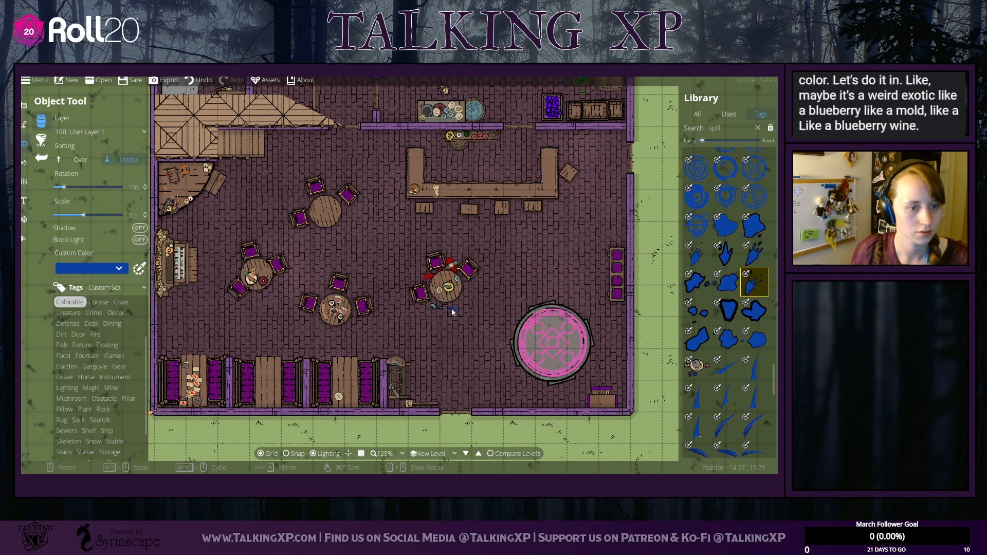
Step: Change the droplet splatter's color to a dark orange-brown and rotate it to 90
left_click(123, 273)
left_click(140, 269)
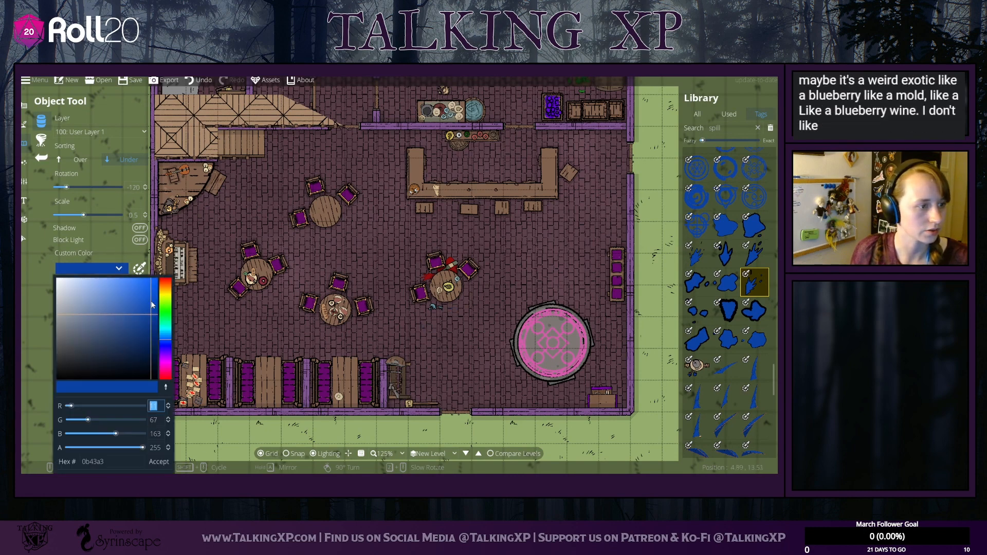
left_click_drag(166, 355, 166, 290)
left_click(153, 324)
left_click(151, 322)
left_click_drag(151, 324, 157, 342)
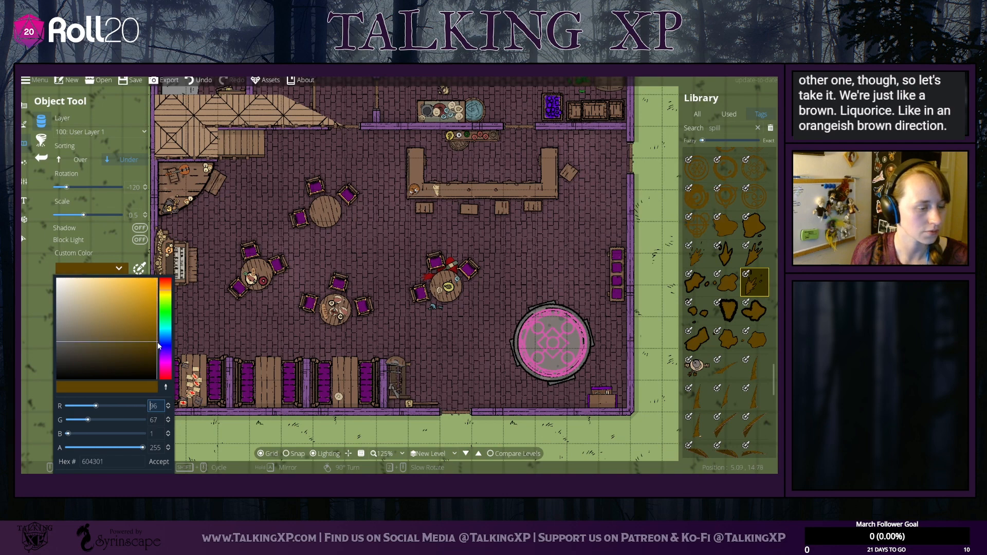
left_click(406, 344)
scroll(456, 310, "up", 3)
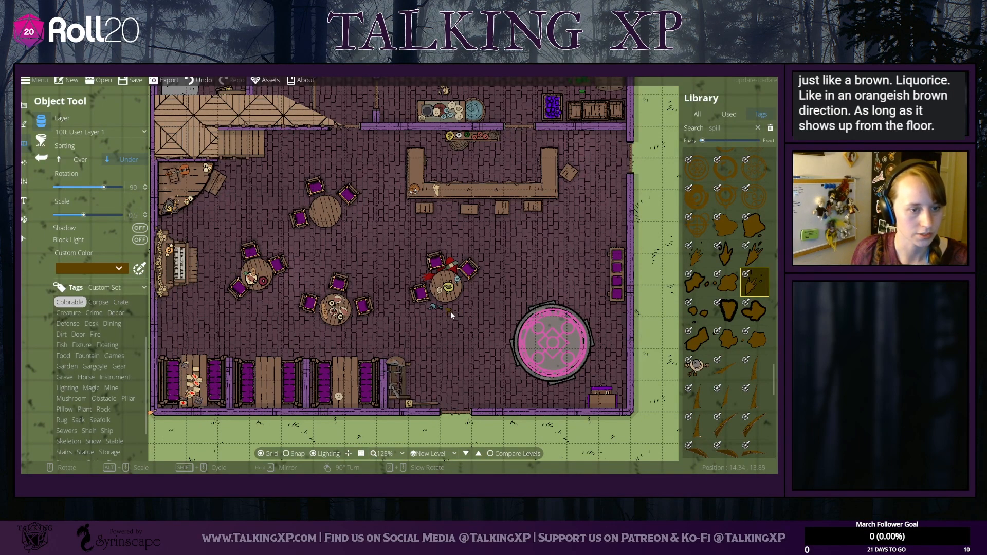
Step: Brighten the splatter's custom color to brown, hex 775300
left_click(119, 268)
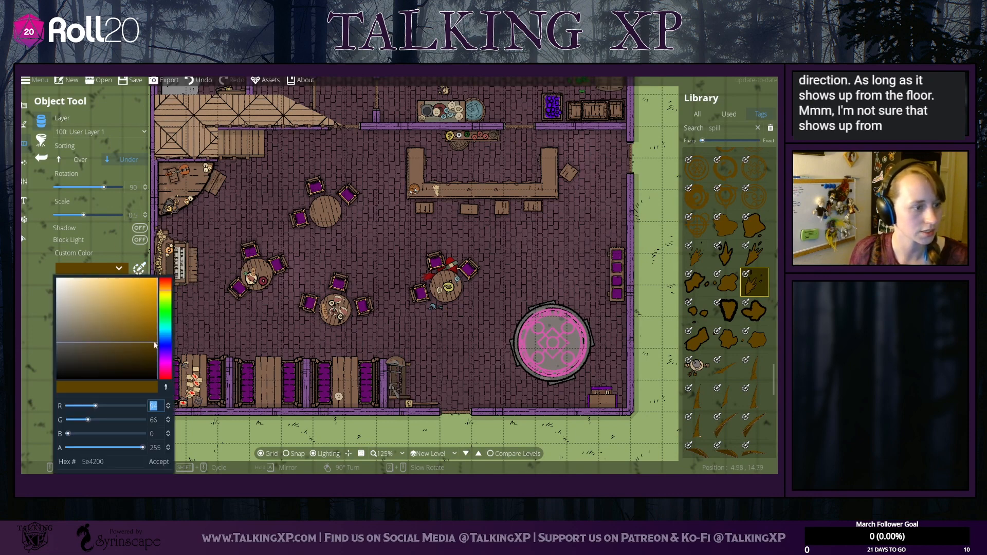
left_click_drag(155, 346, 158, 332)
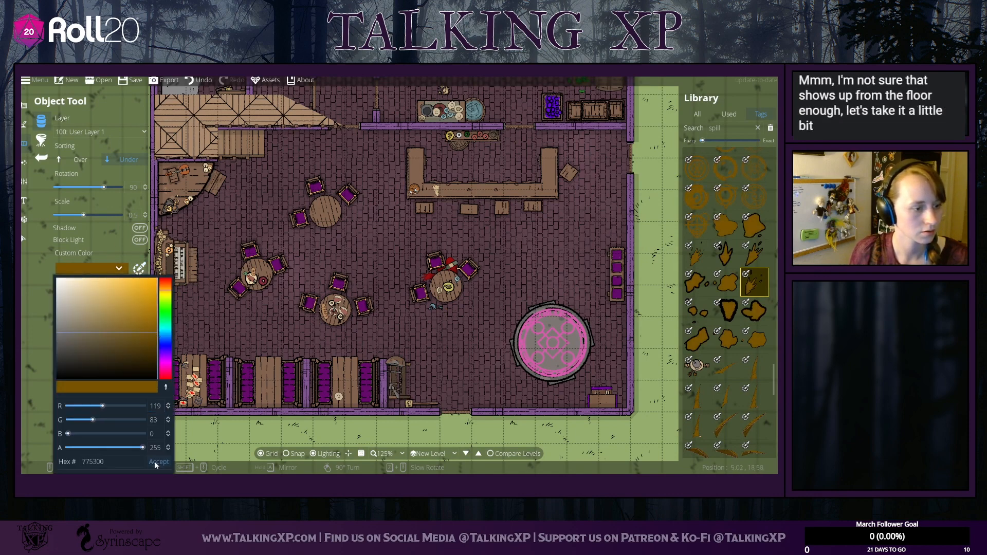
left_click(157, 462)
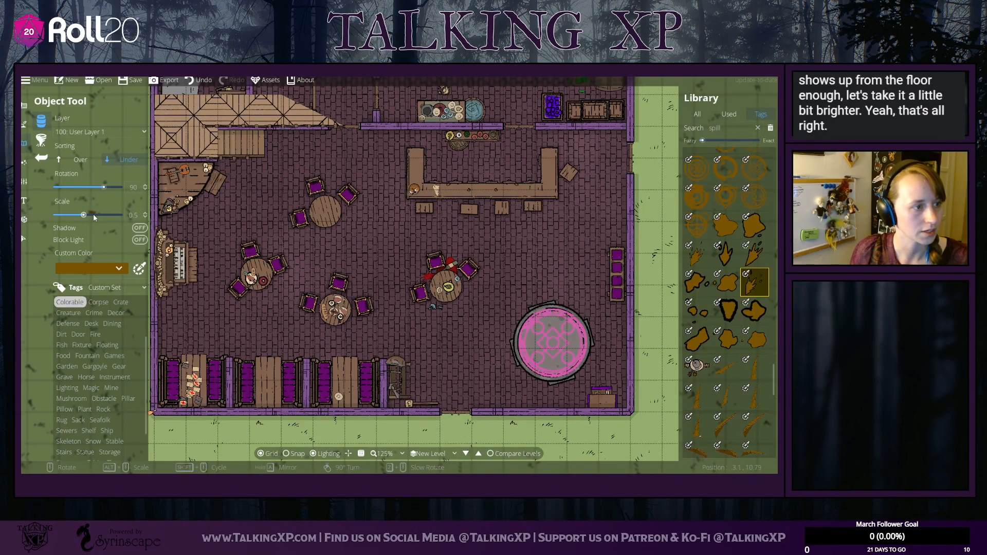
Step: Place the brown splatter at scale 0.65 on the floor below the round table, and switch to Blood Water Stain 07
left_click_drag(84, 215, 88, 215)
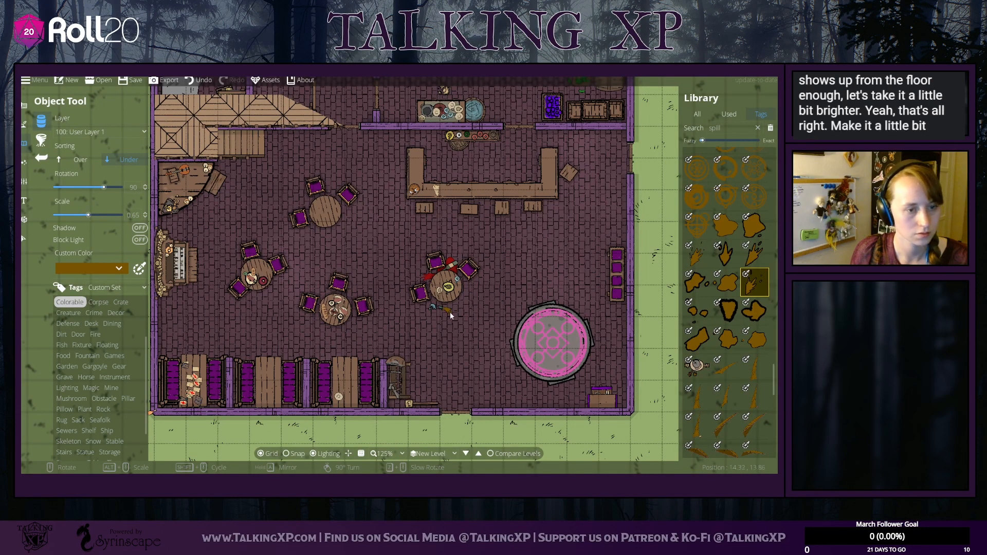
left_click(451, 312)
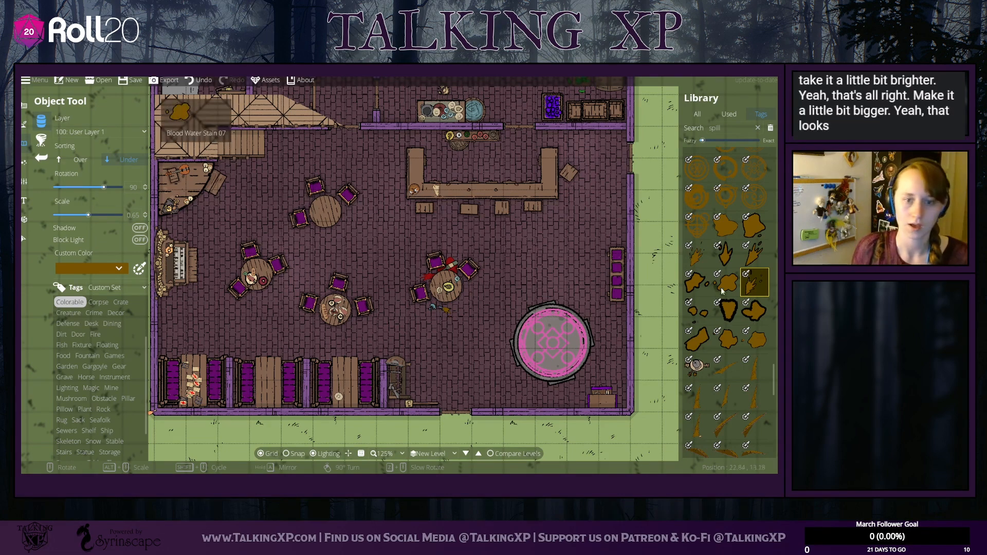
scroll(439, 298, "up", 1, "shift")
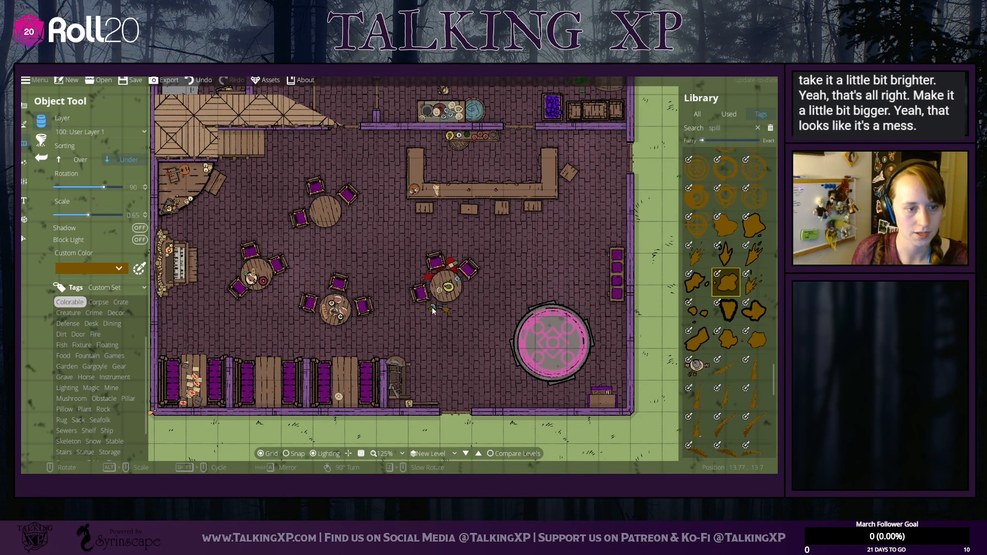
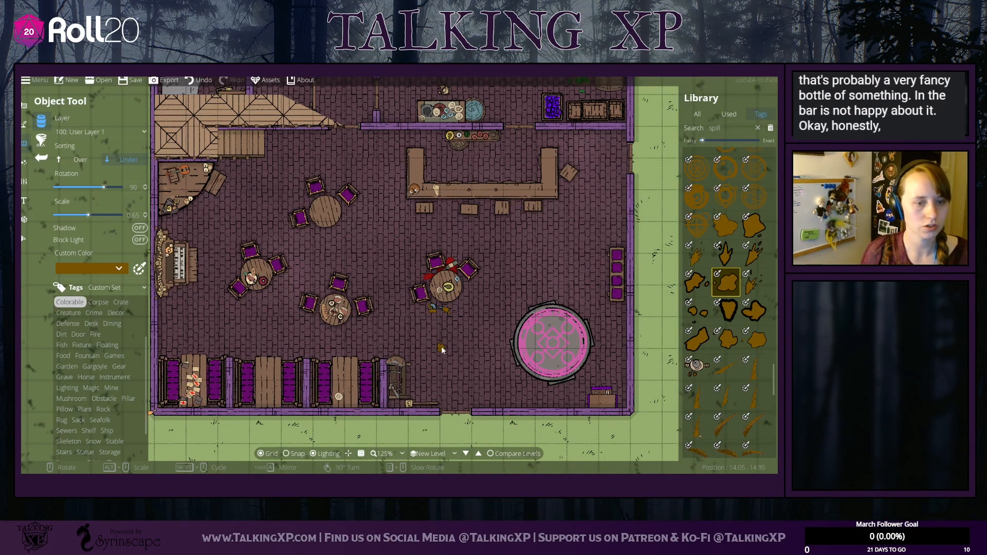
Step: Find the cup in the object library and set its layer to 400: User Layer 4
left_click_drag(728, 126, 695, 129)
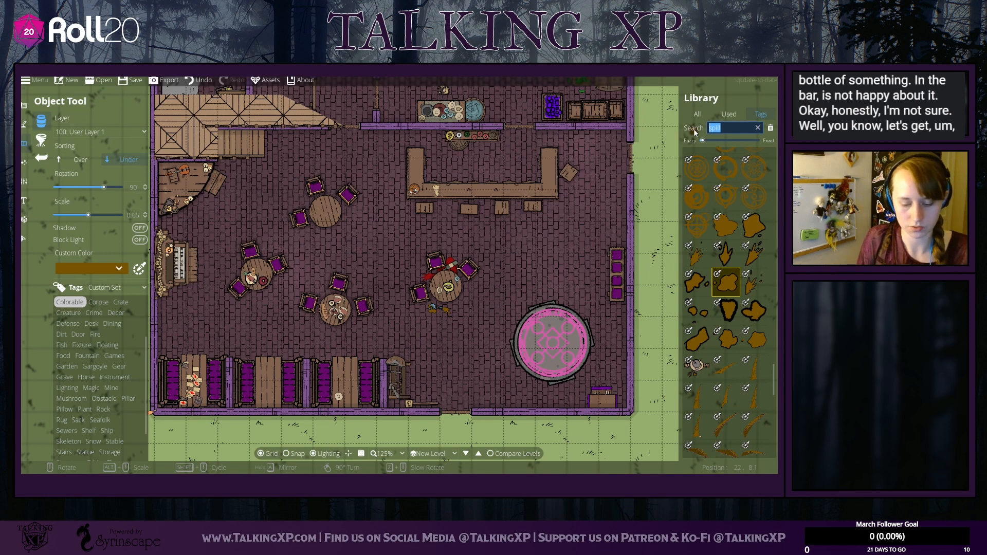
type("bottl")
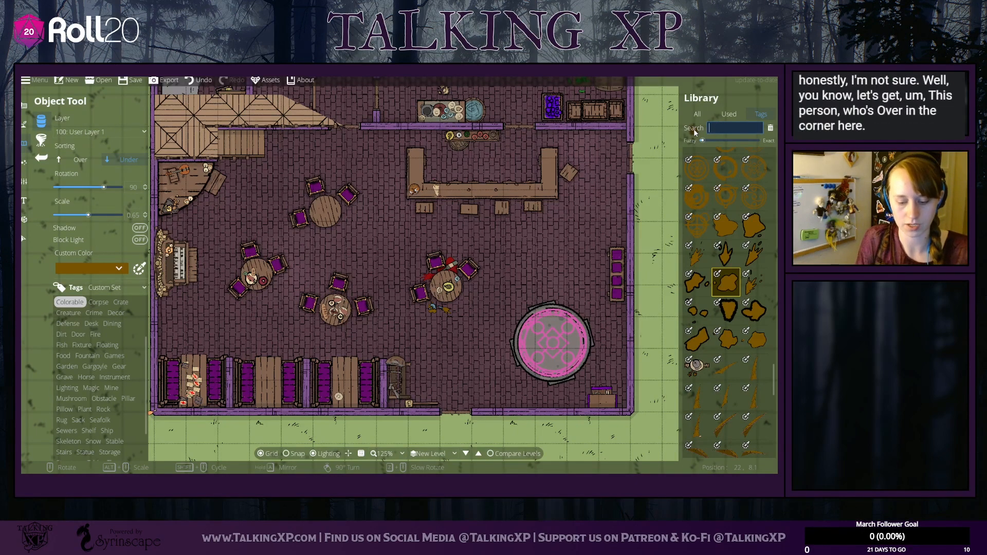
type("cup")
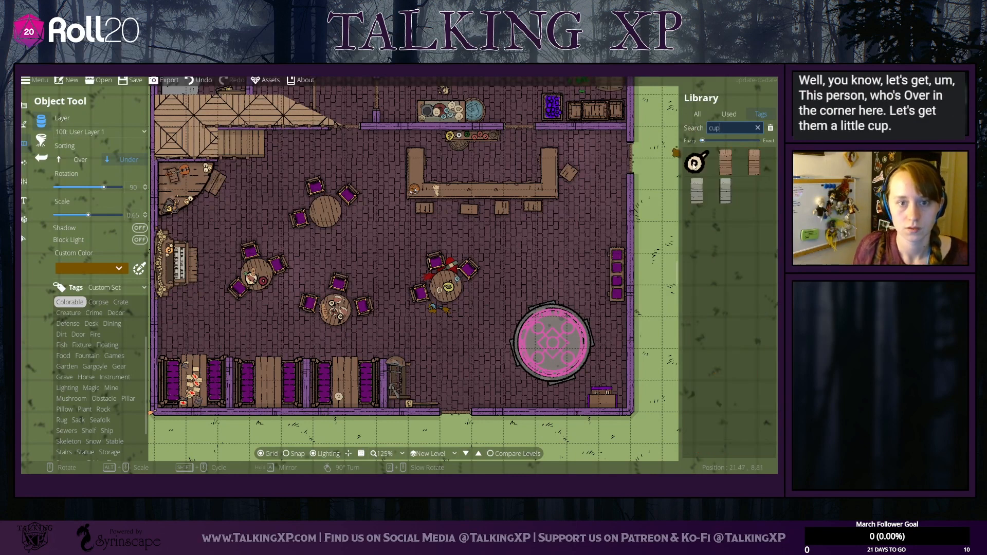
left_click(698, 162)
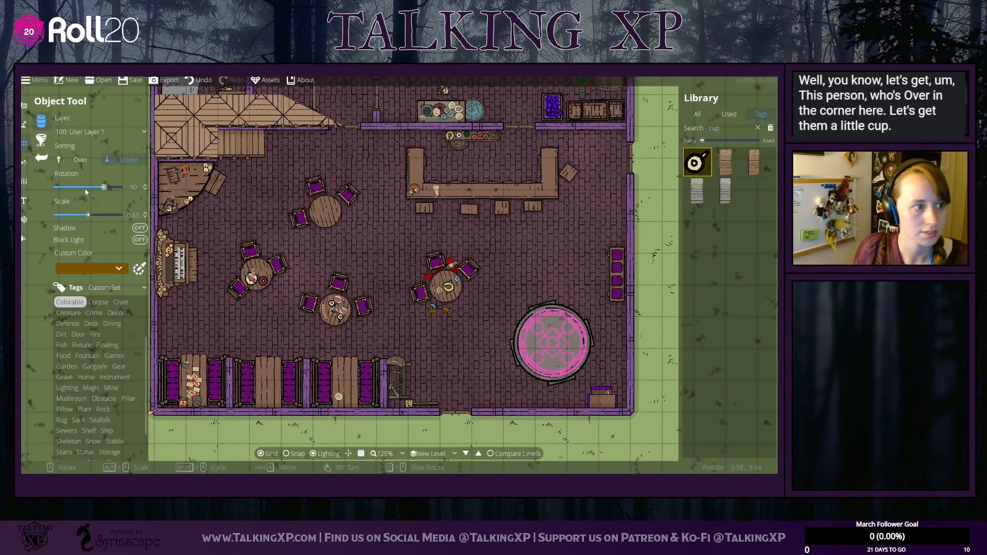
left_click(94, 132)
left_click(77, 246)
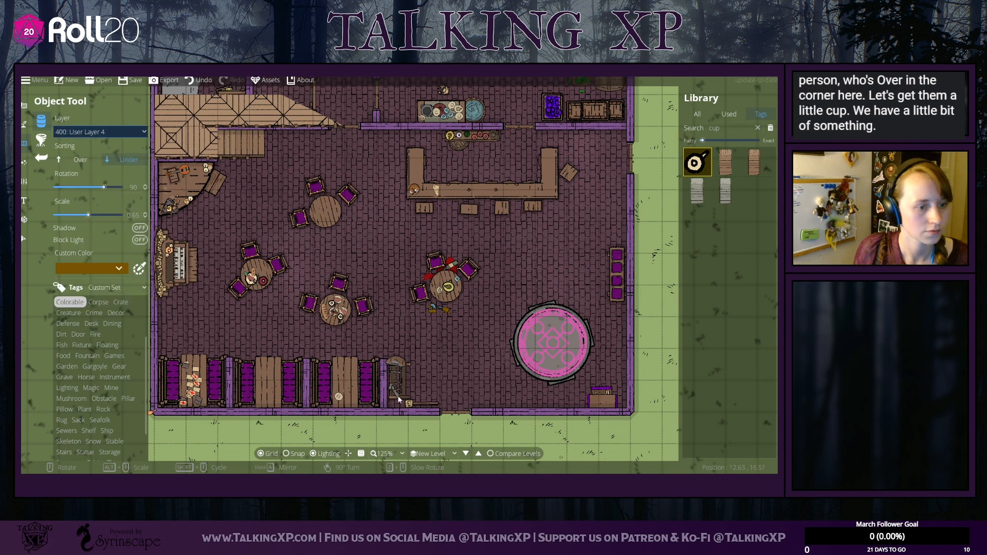
Step: Place the cup on the table of the easternmost booth along the tavern's south wall and remove the plate there
scroll(339, 391, "up", 1)
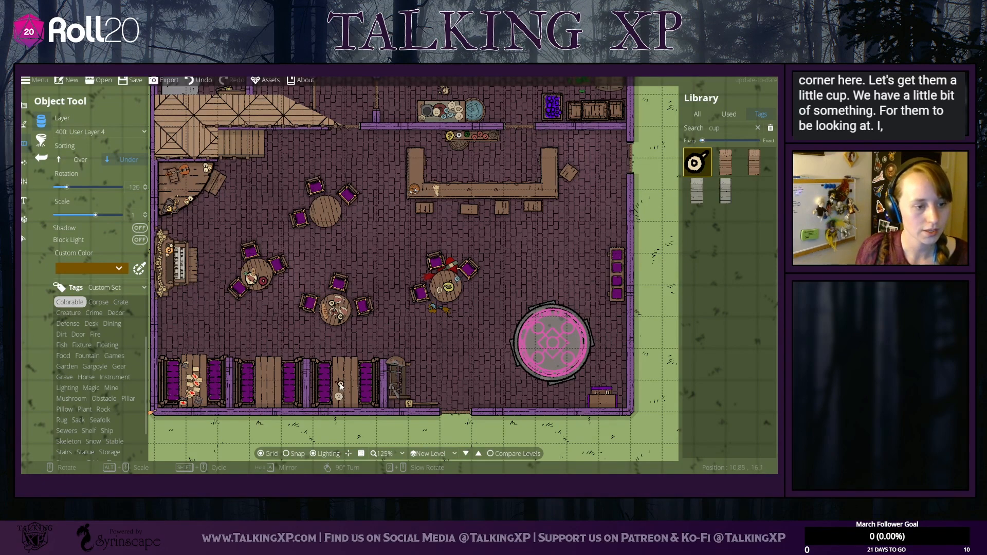
scroll(341, 387, "up", 1)
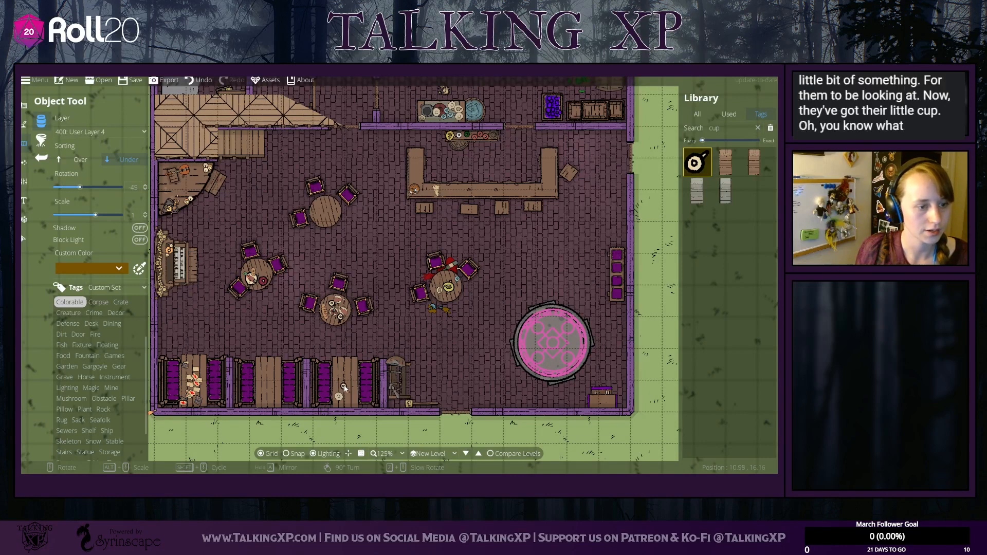
left_click(24, 239)
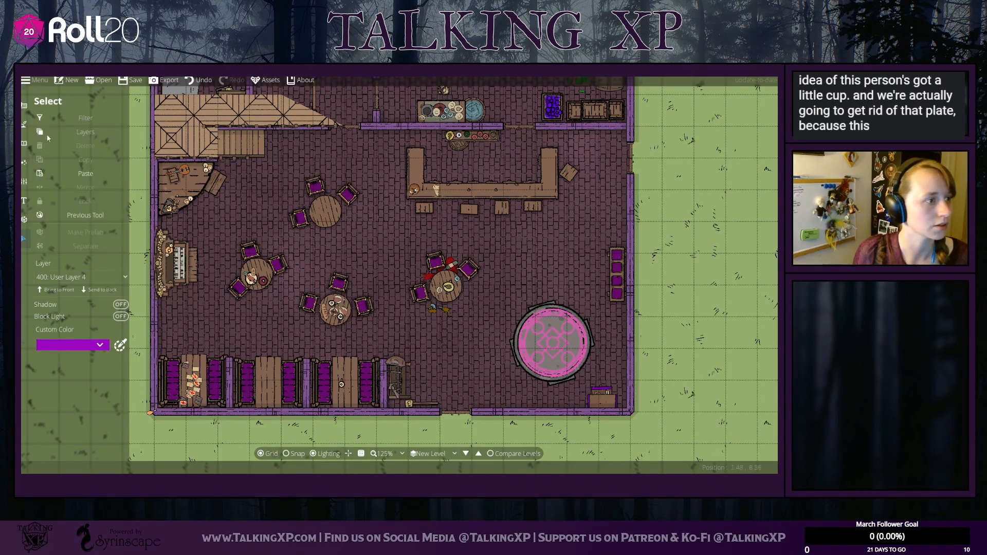
Step: Search the full object library for book and place the open book at rotation -90 on the booth table beside the cup
left_click(24, 143)
left_click(51, 122)
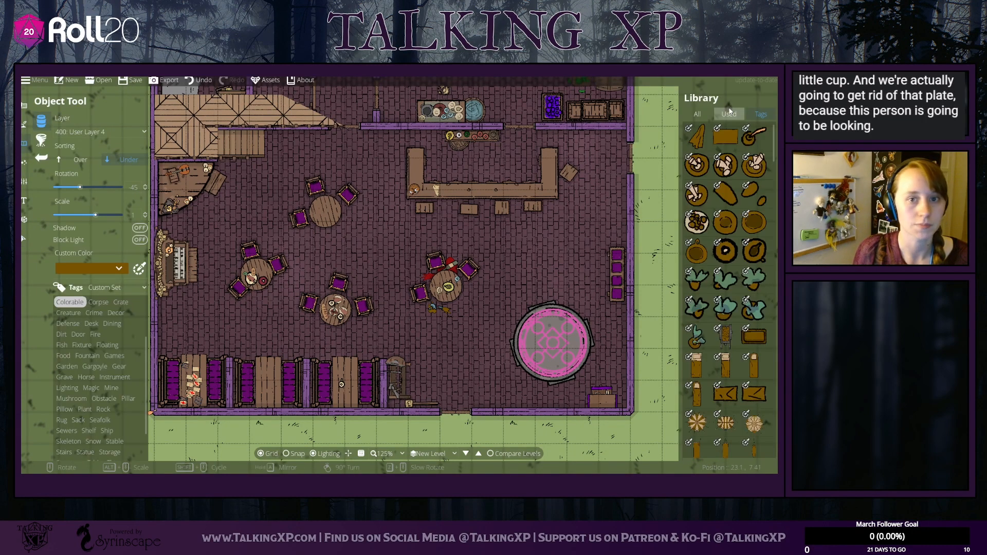
left_click(699, 113)
double_click(737, 130)
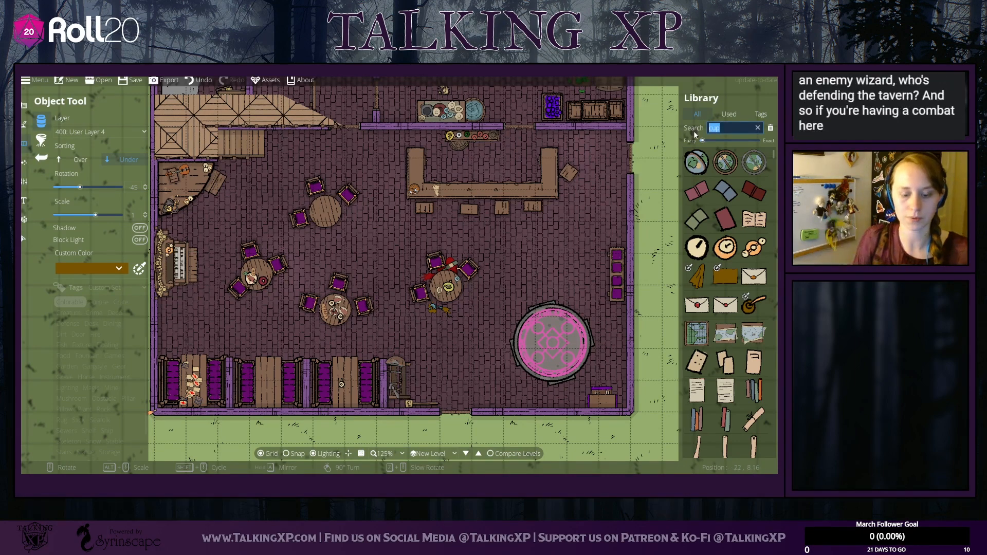
type("book")
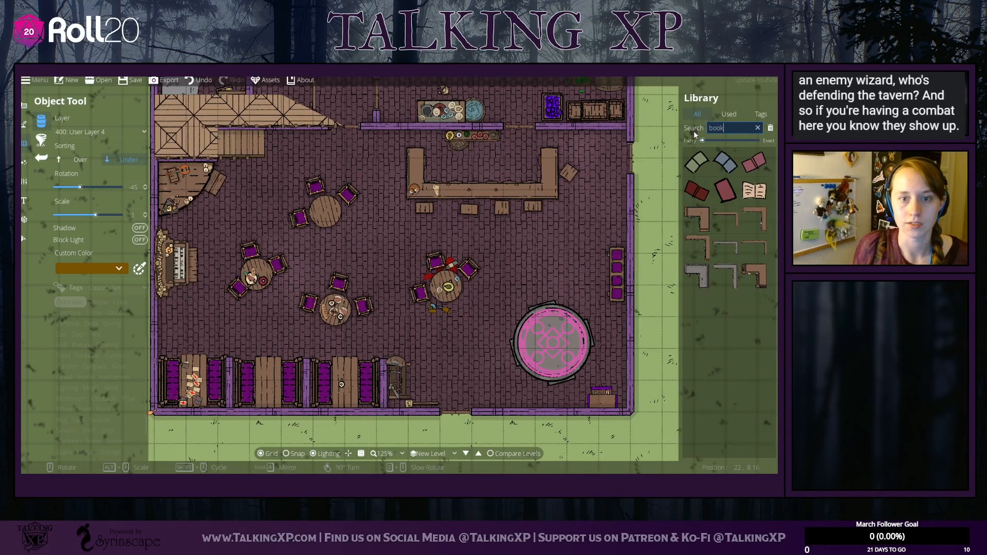
left_click(755, 191)
scroll(347, 403, "up", 2)
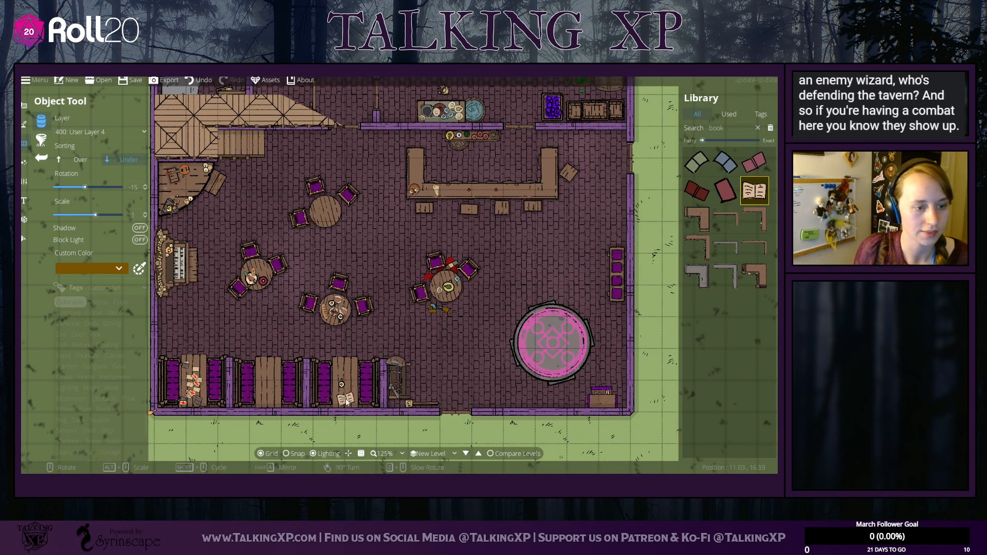
scroll(349, 399, "down", 8)
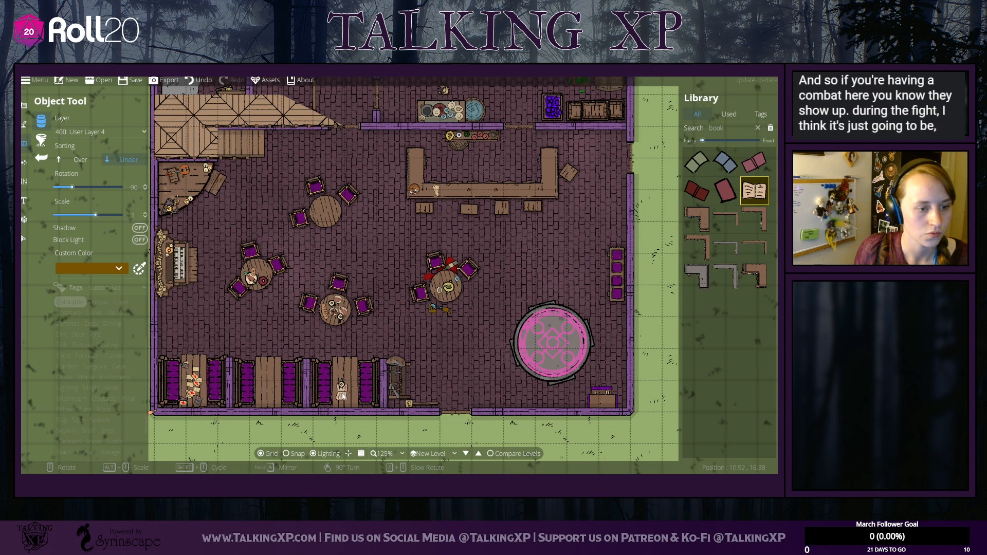
left_click(342, 397)
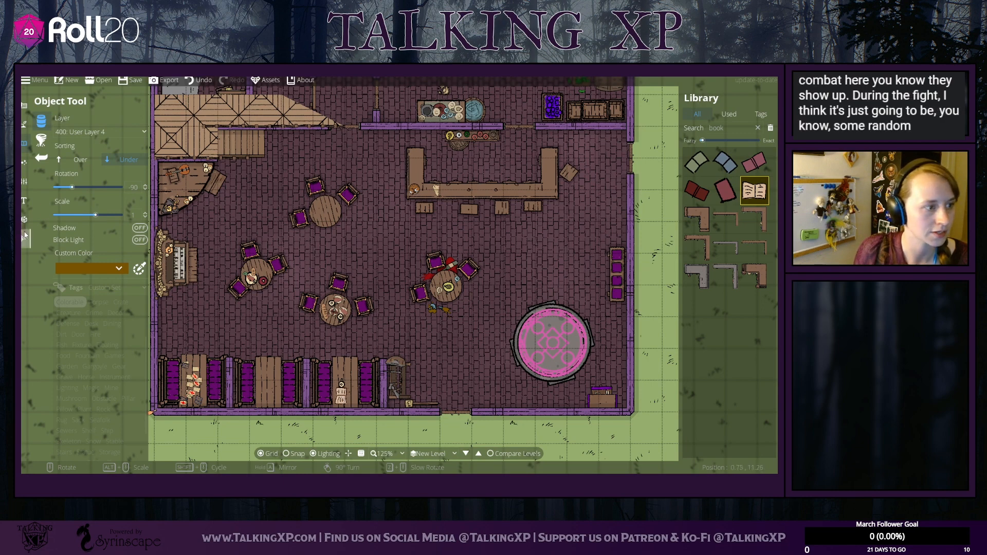
left_click(24, 238)
left_click(343, 384)
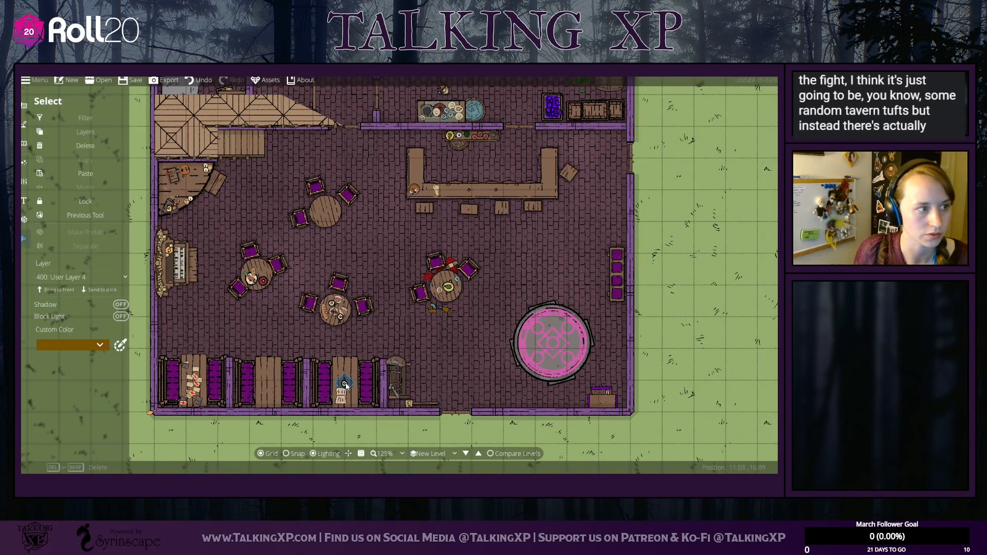
Step: Search the object library for magic and look through the items, including the mushrooms, for something to decorate the wizard's table
left_click(24, 126)
left_click(41, 122)
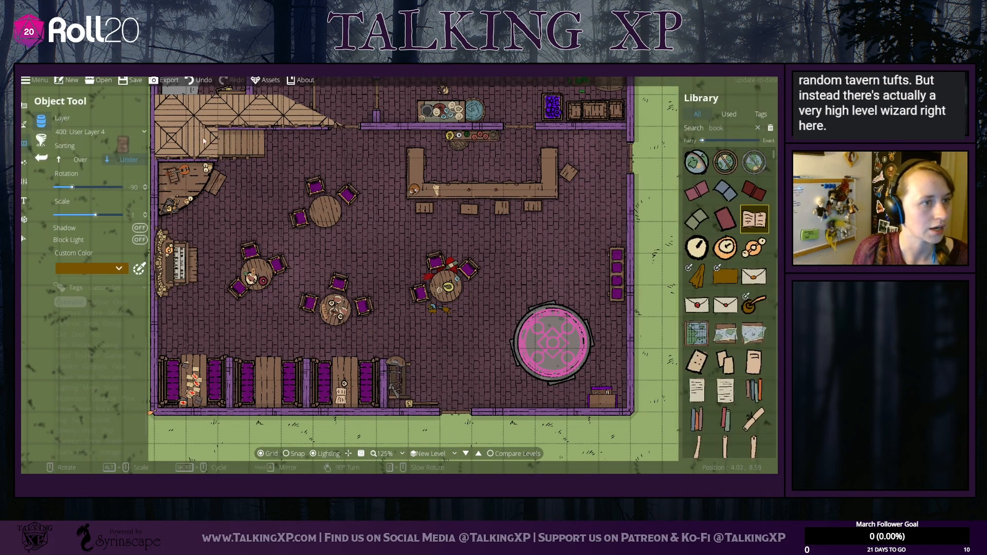
left_click_drag(733, 128, 697, 125)
type("magic")
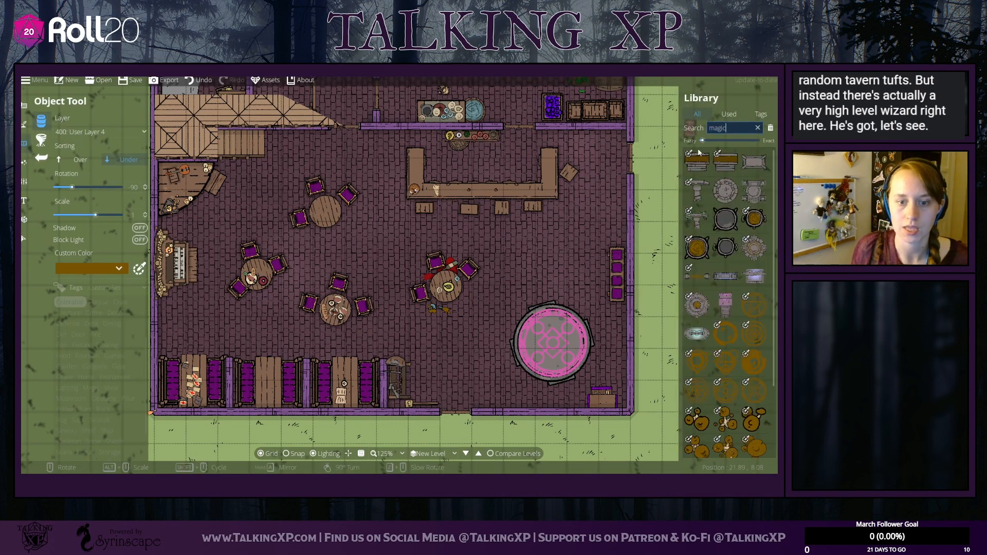
scroll(745, 308, "down", 3)
scroll(739, 370, "up", 3)
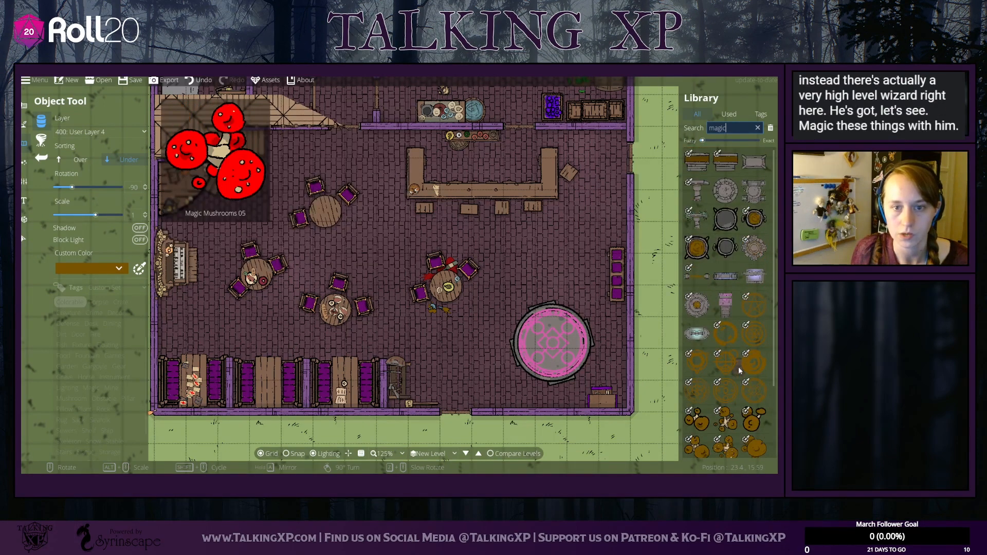
scroll(738, 367, "down", 3)
left_click(726, 414)
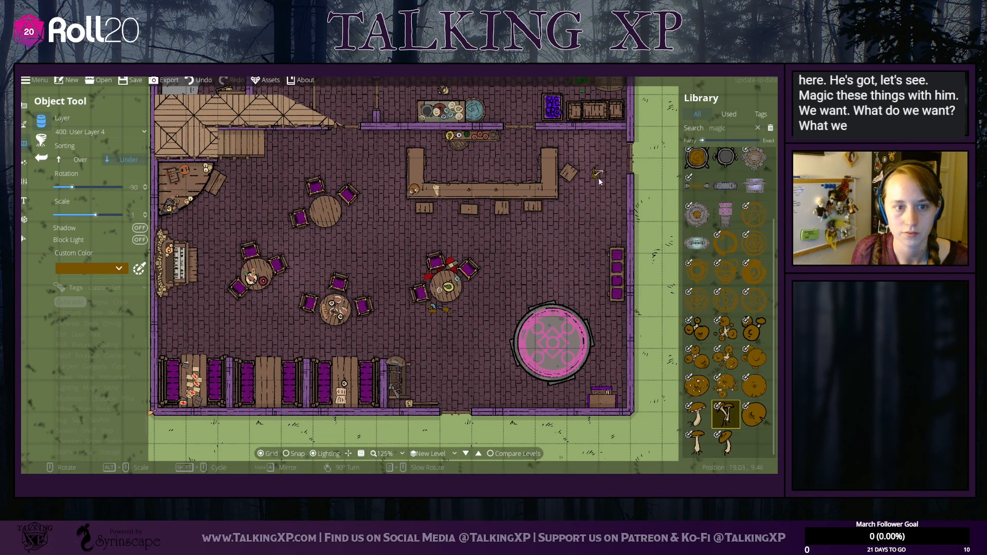
left_click_drag(599, 181, 574, 315)
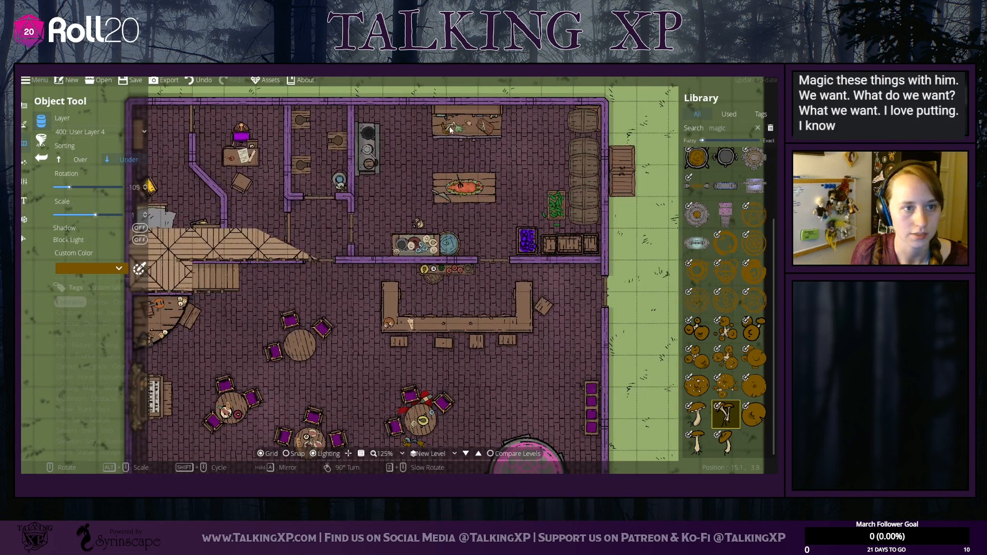
scroll(724, 310, "up", 3)
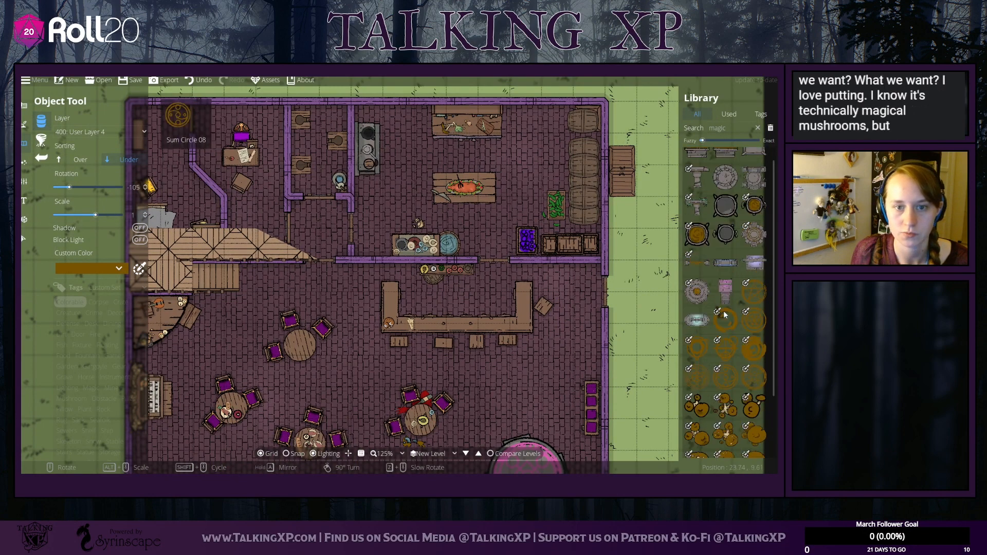
scroll(724, 311, "down", 3)
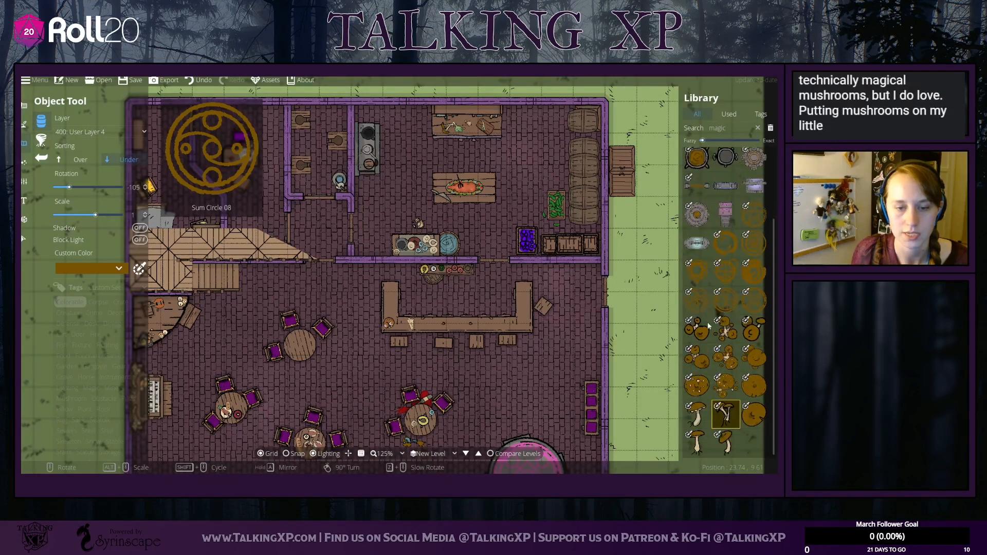
left_click_drag(508, 362, 540, 219)
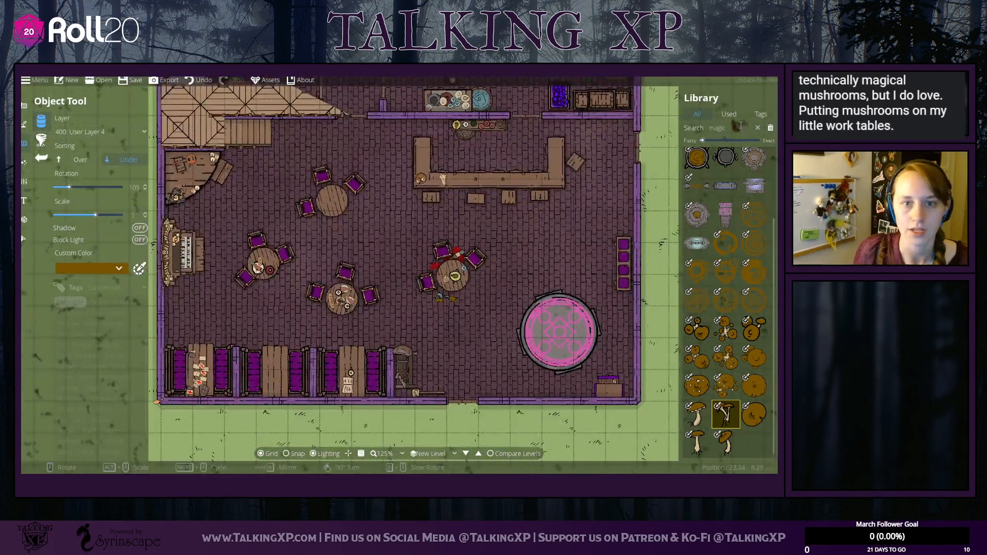
Step: Search the library for wand and place the candle by the open book, sorted over, at rotation -60 and scale 0.57
double_click(723, 129)
type("wand")
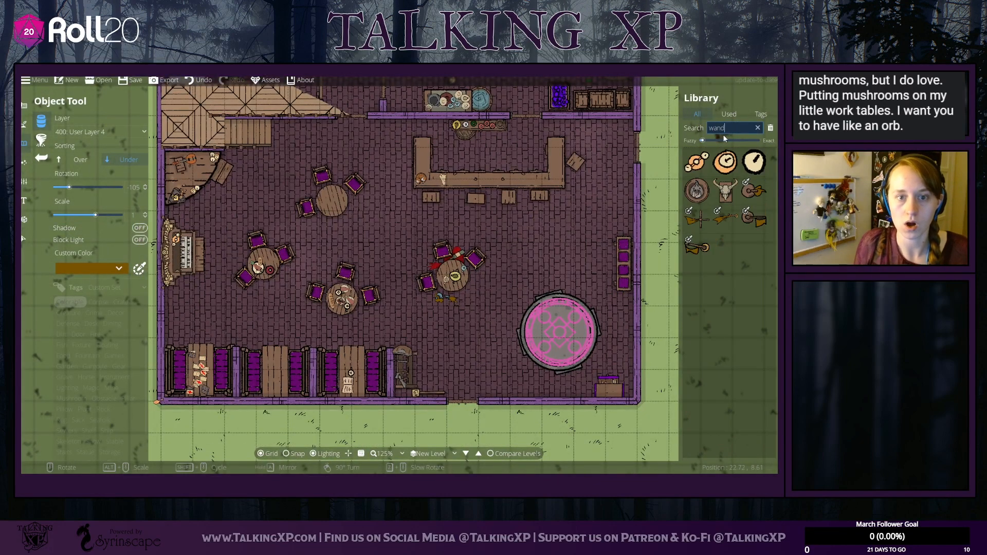
left_click(709, 163)
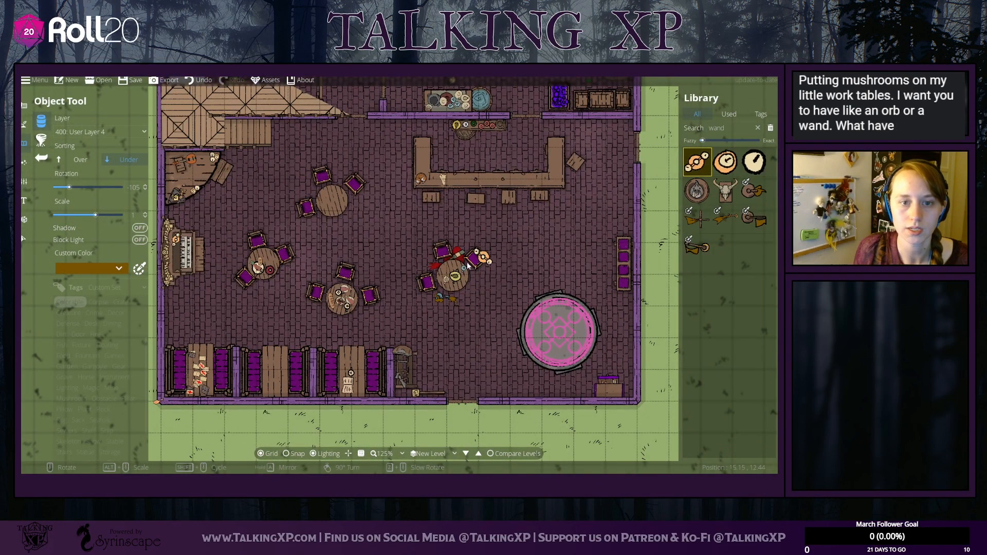
scroll(356, 381, "up", 5)
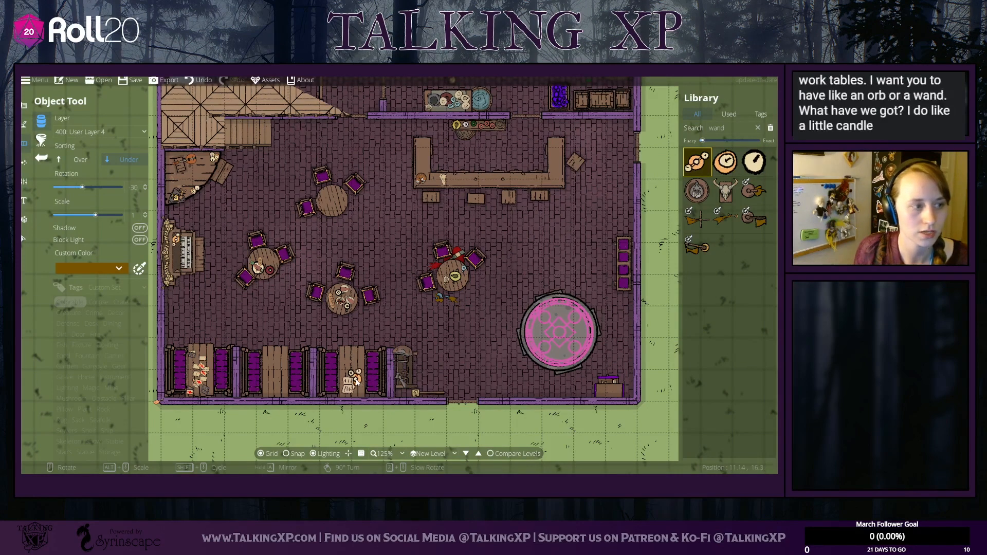
left_click(81, 160)
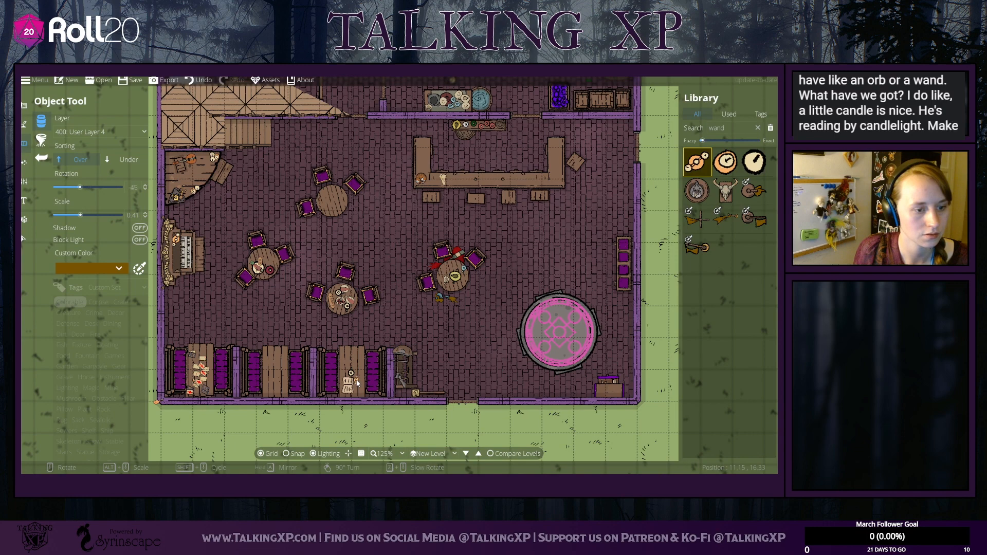
scroll(358, 384, "down", 1)
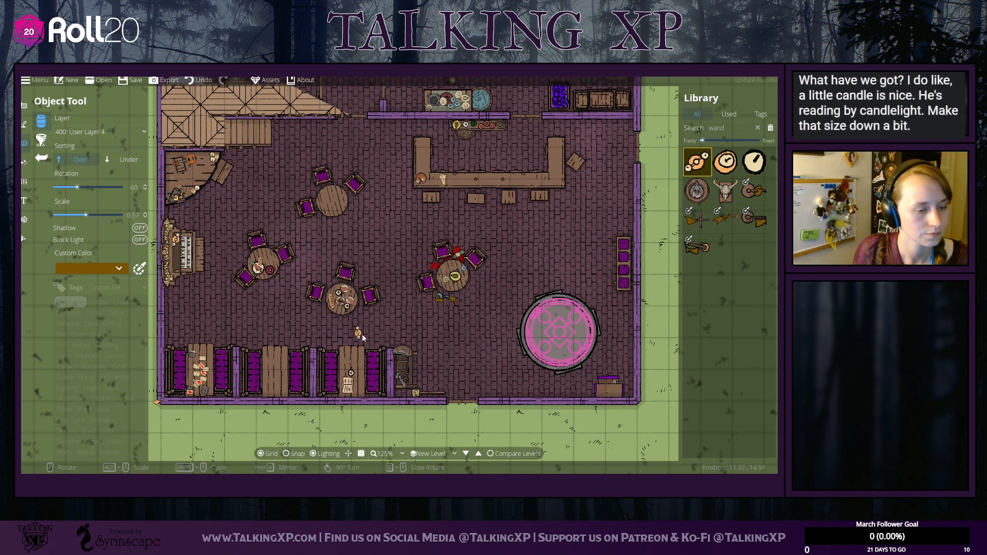
Step: Look for crystals in the object library and choose a cave crystal cluster from the Cave tag
left_click(712, 127)
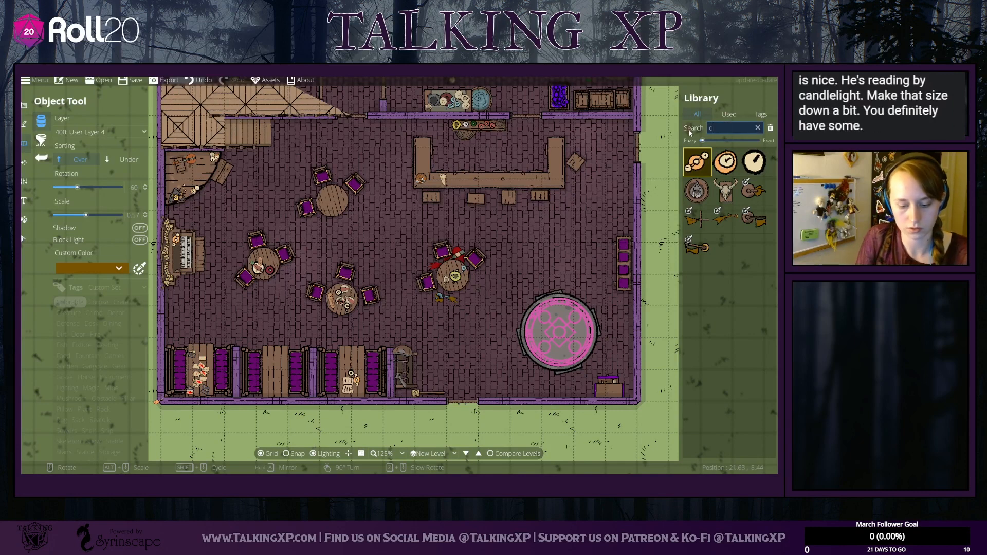
type("rock")
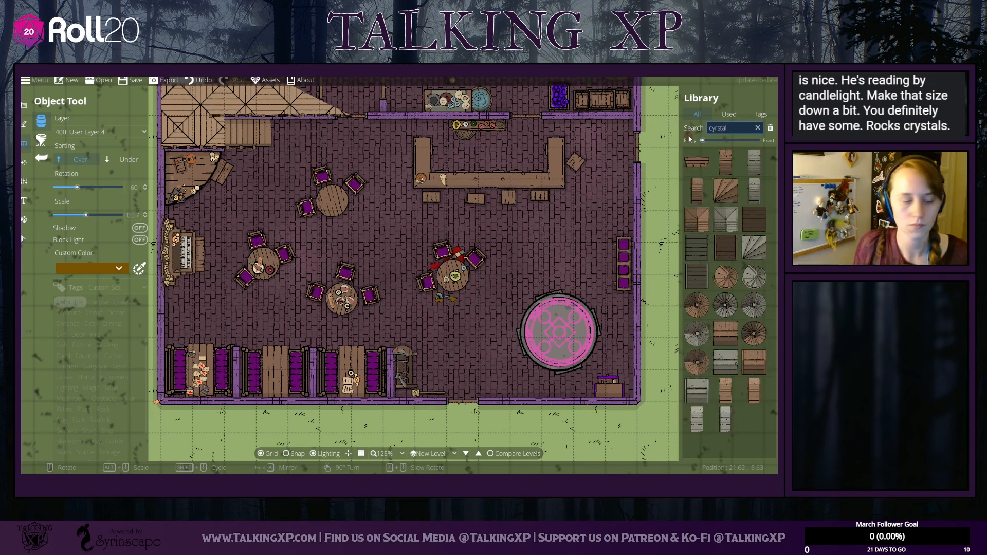
scroll(96, 391, "up", 2)
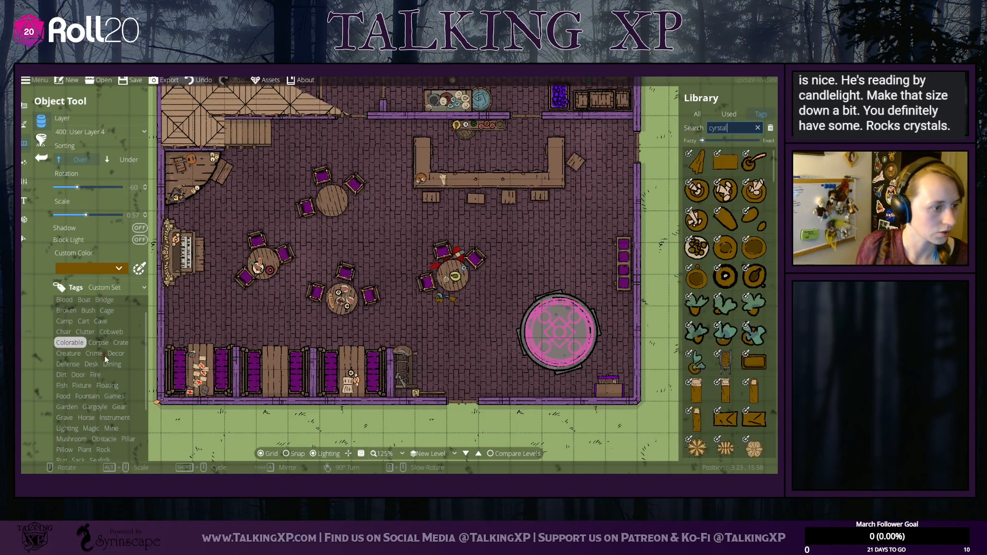
left_click(94, 322)
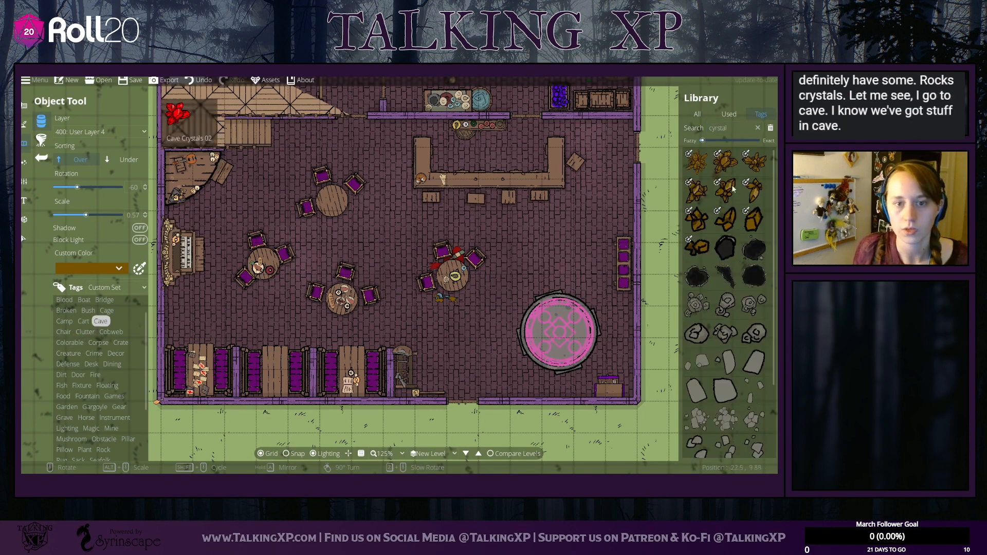
scroll(736, 290, "down", 3)
scroll(742, 381, "up", 3)
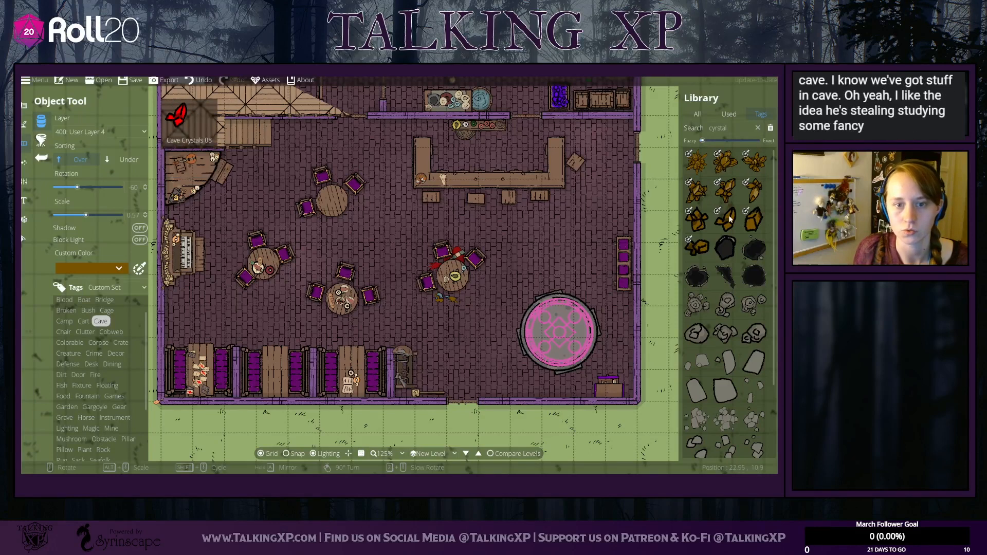
left_click(697, 219)
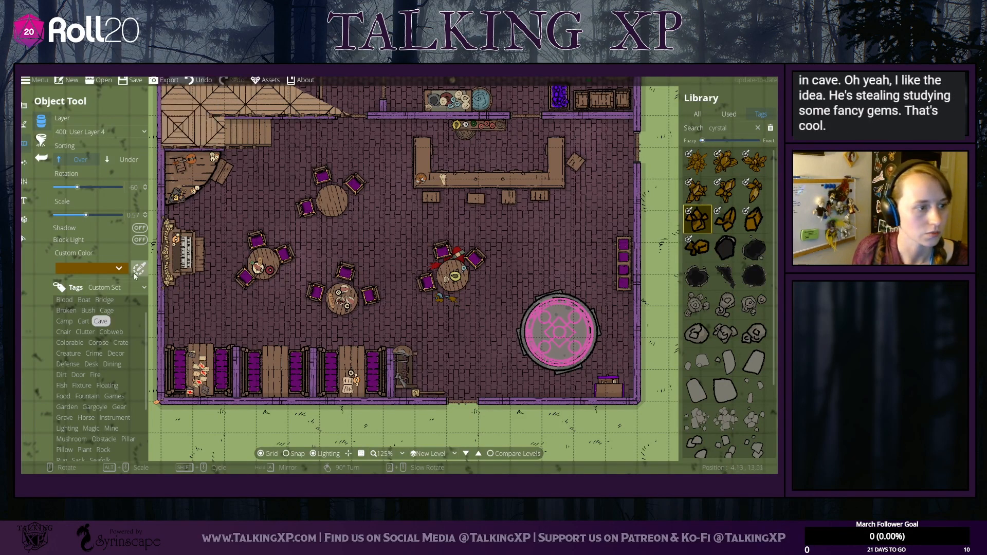
Step: Set the crystals' custom color to bright green 57f03c and place a small crystal cluster beside the open book on the booth table
left_click(119, 269)
mouse_move(166, 299)
left_mouse_down()
mouse_move(166, 310)
mouse_move(133, 287)
left_mouse_up()
left_click(140, 285)
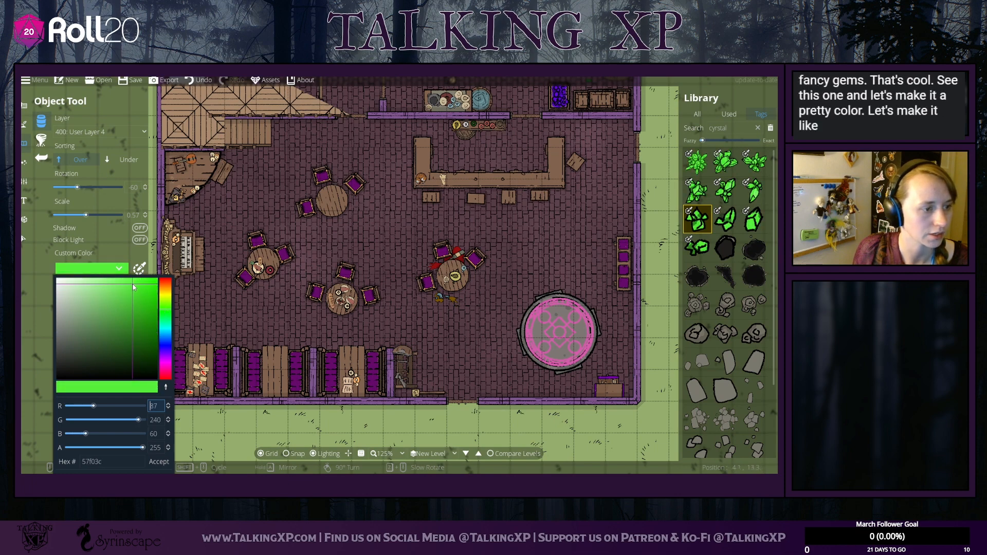
left_click(163, 461)
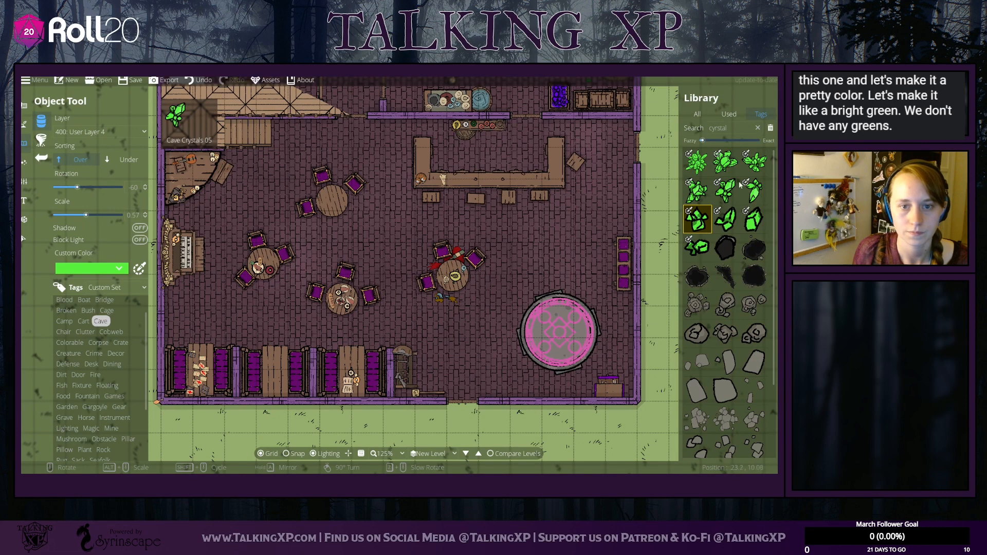
left_click(725, 190)
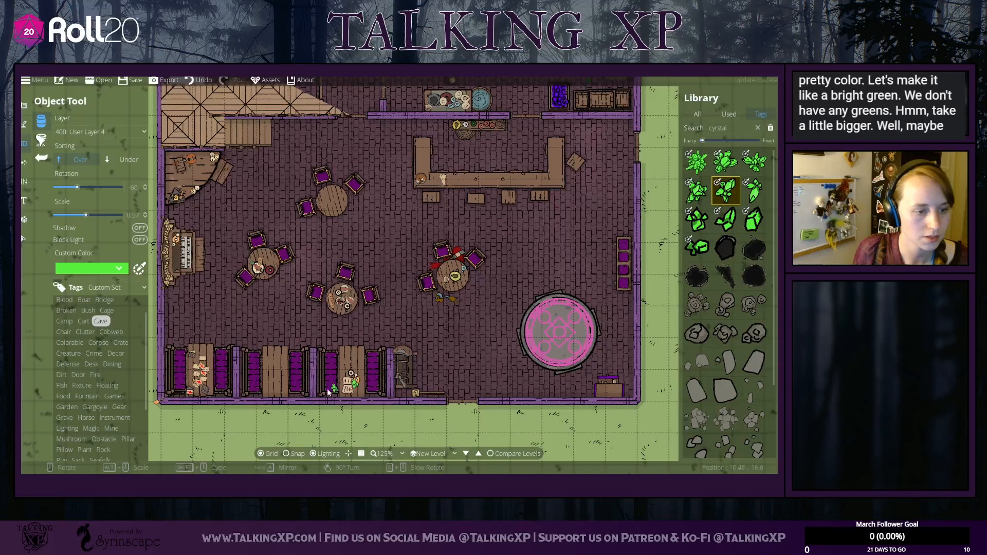
Step: Select the candle beside the open book on the booth table and delete it
left_click(23, 240)
left_click(355, 384)
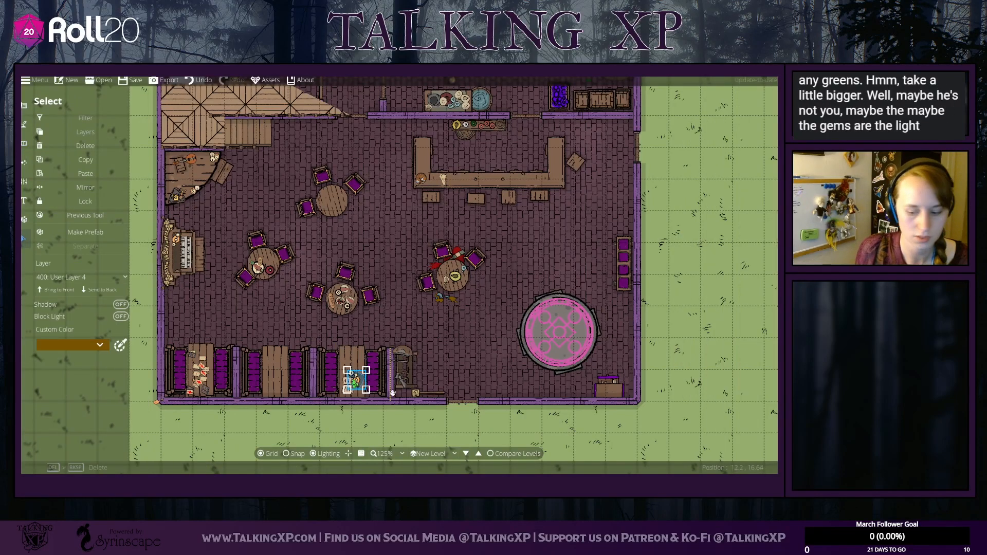
left_click(355, 387)
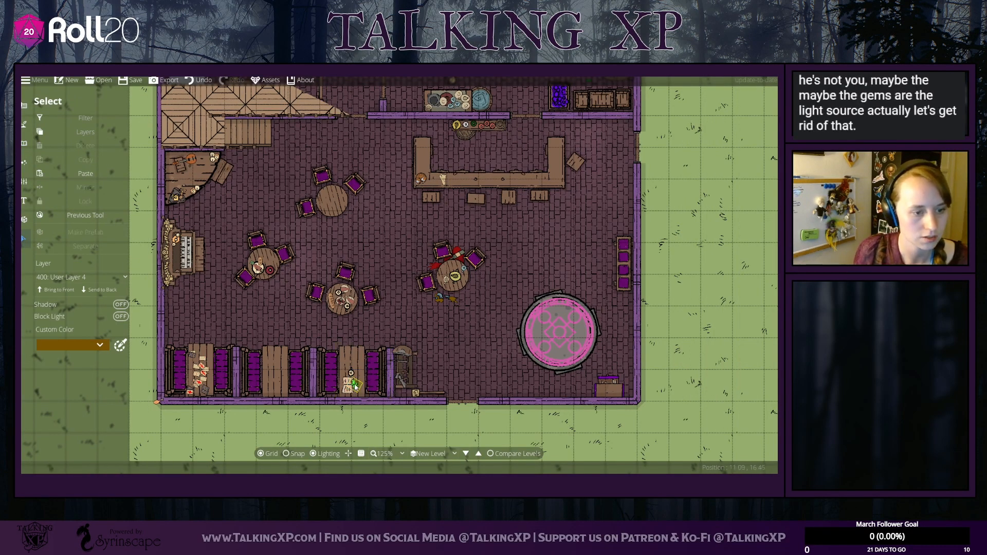
key("Delete")
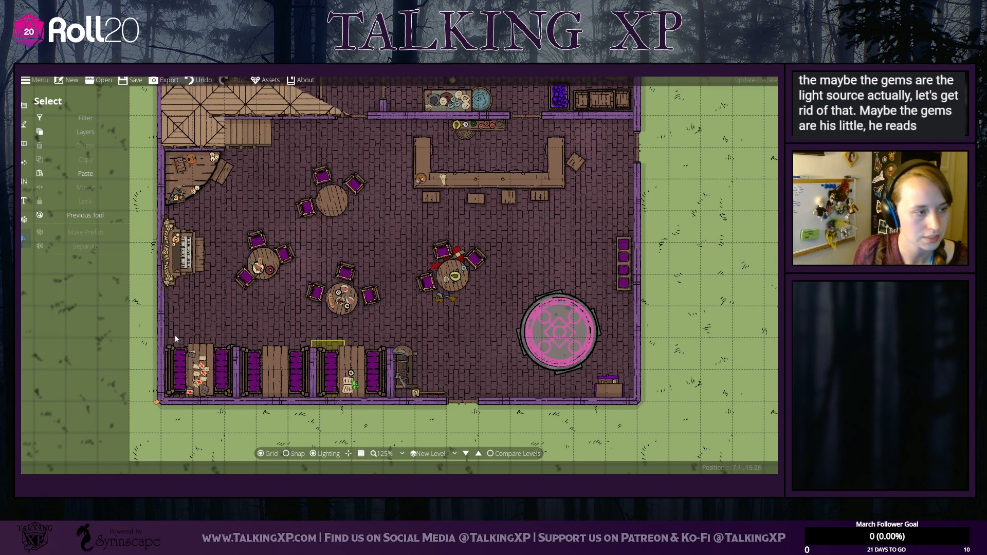
Step: Return to the Object Tool, look through the Rock objects, and filter the library by the Sack tag
left_click(67, 133)
left_click(22, 146)
left_click(22, 146)
left_click(45, 122)
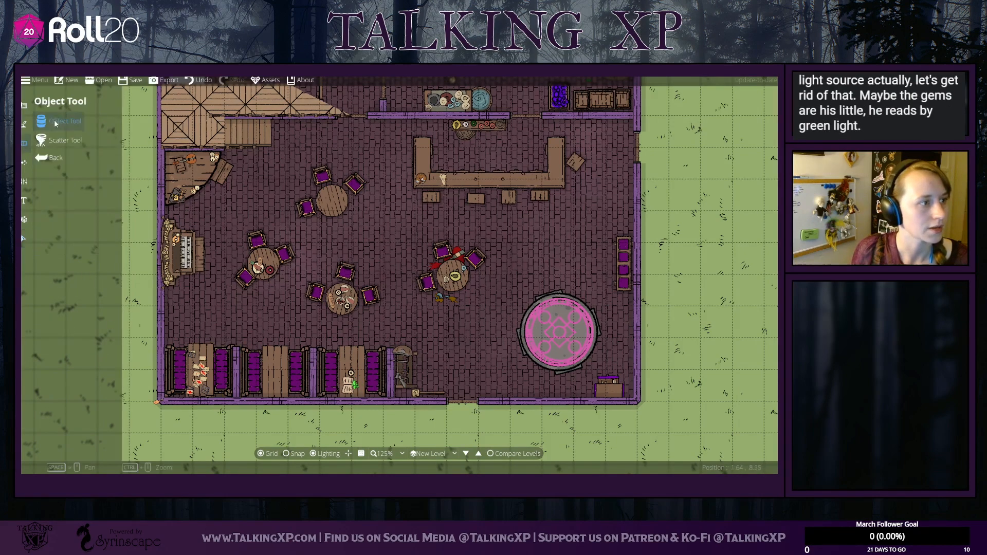
scroll(110, 386, "down", 1)
scroll(110, 385, "down", 2)
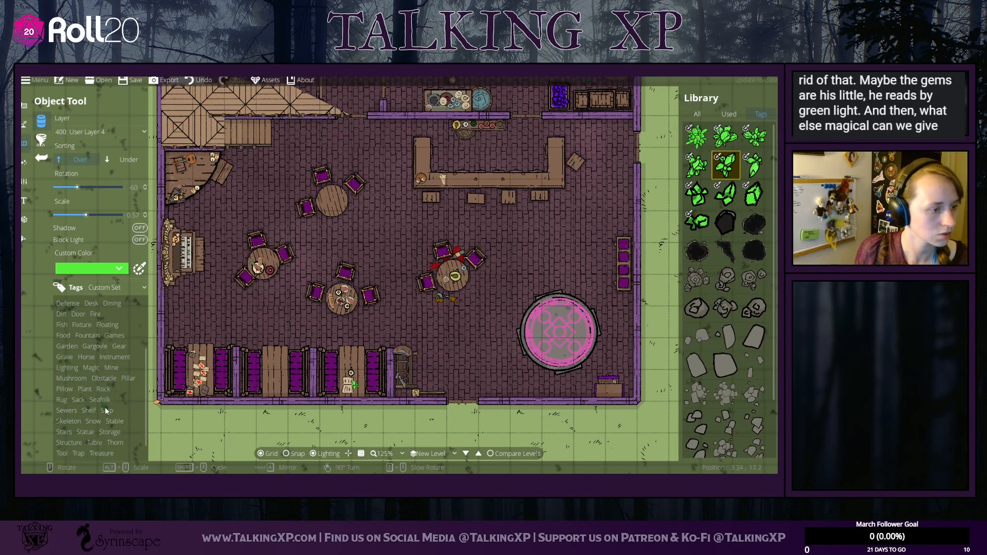
scroll(108, 416, "down", 1)
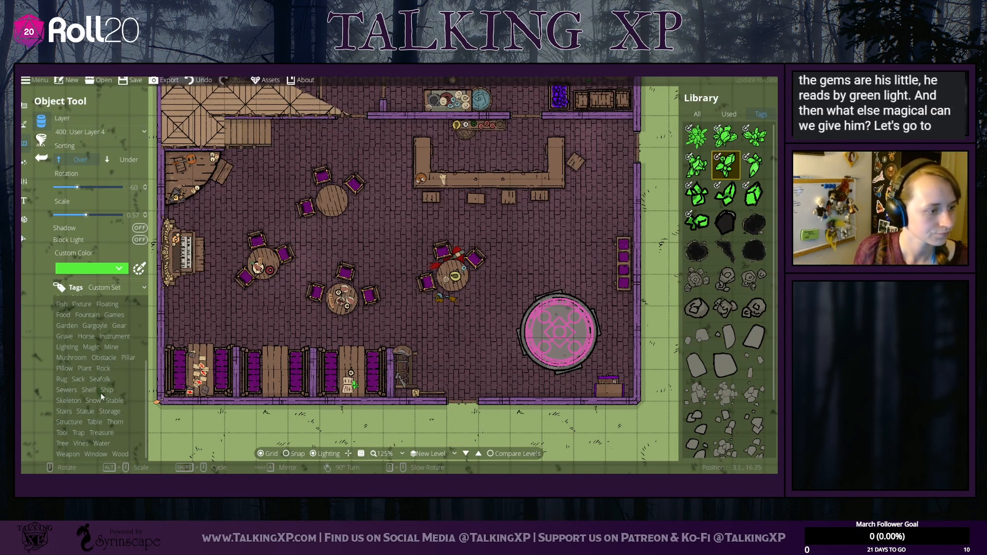
left_click(104, 369)
left_click(100, 380)
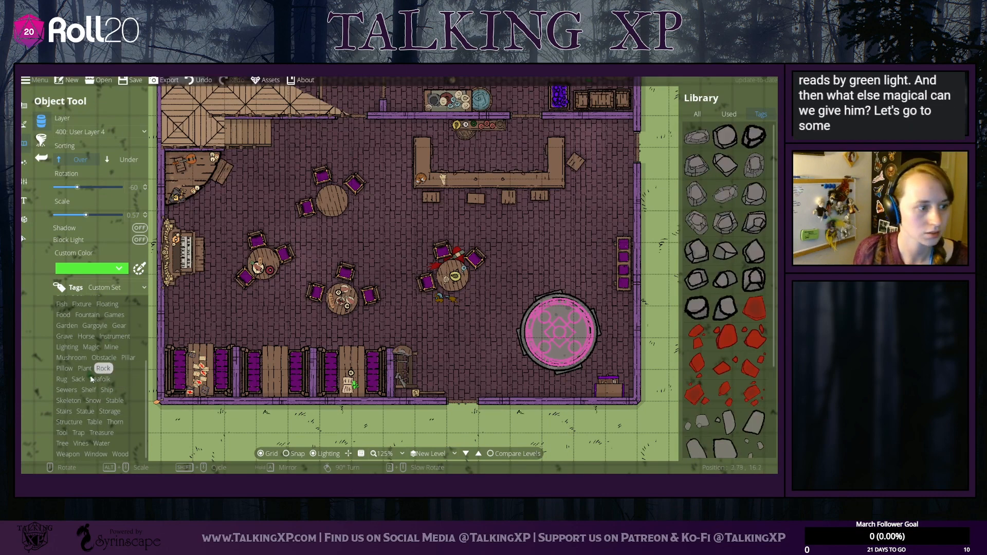
left_click(79, 379)
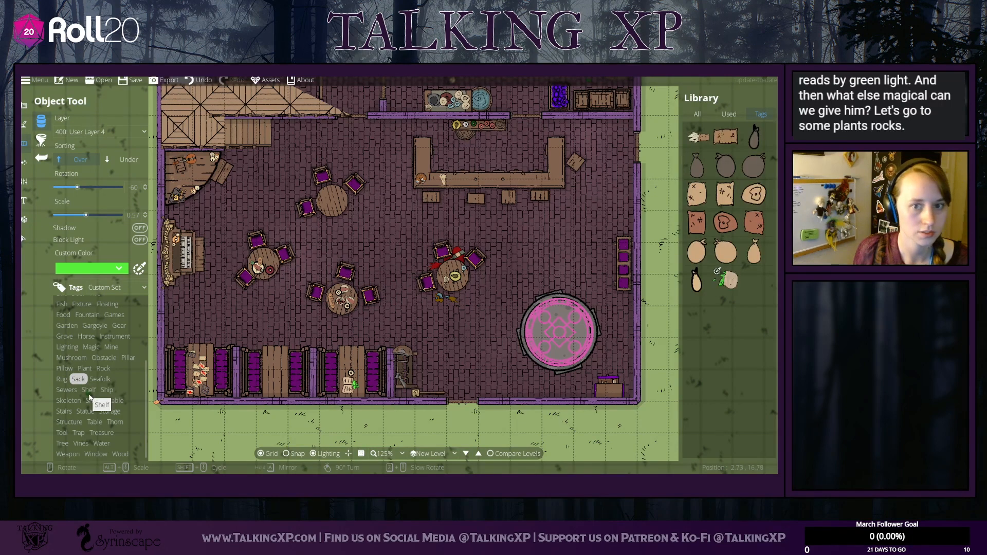
Step: Fill the open crates in the kitchen's pantry corner with different light and reddish sacks, turning some to rotation -165
left_click_drag(535, 273, 522, 360)
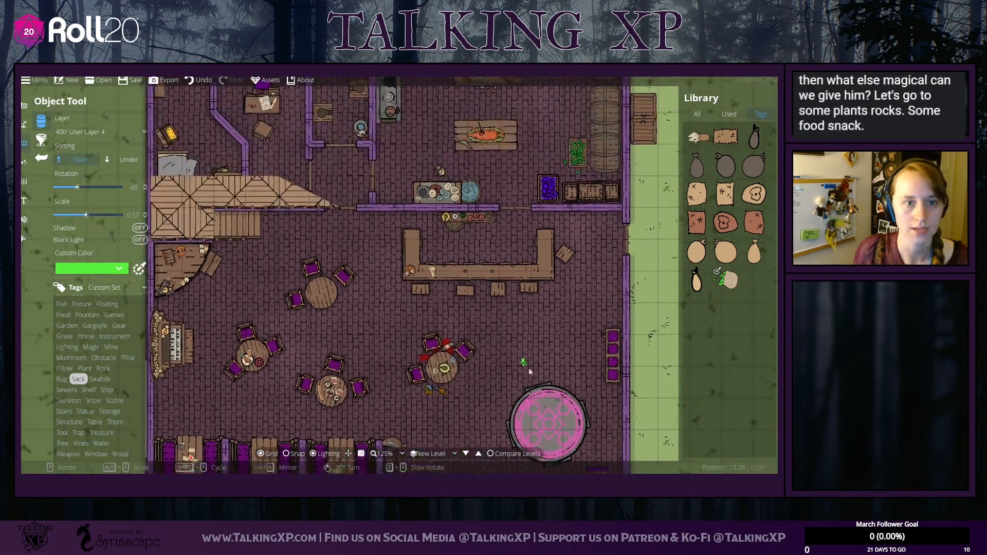
left_click_drag(523, 289, 515, 362)
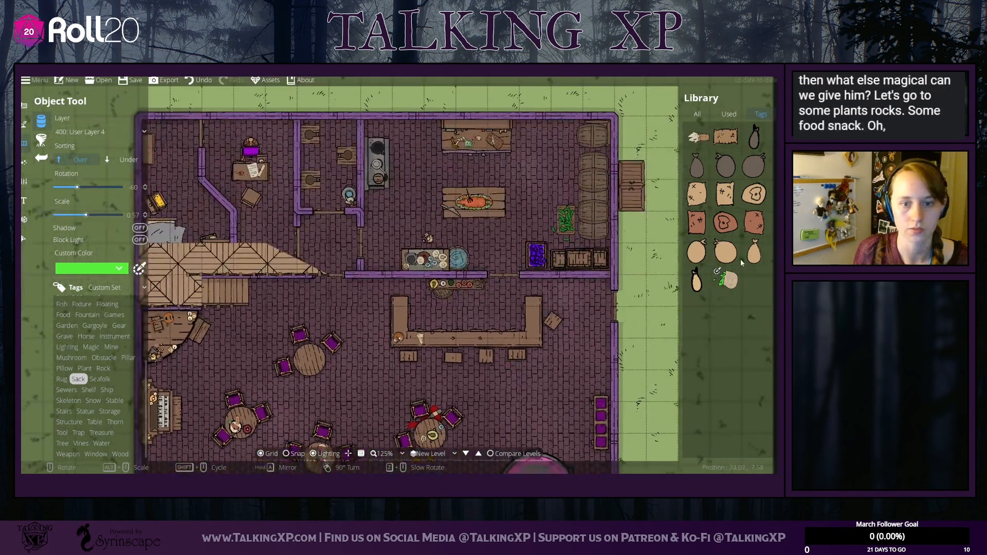
left_click(583, 256)
left_click(701, 222)
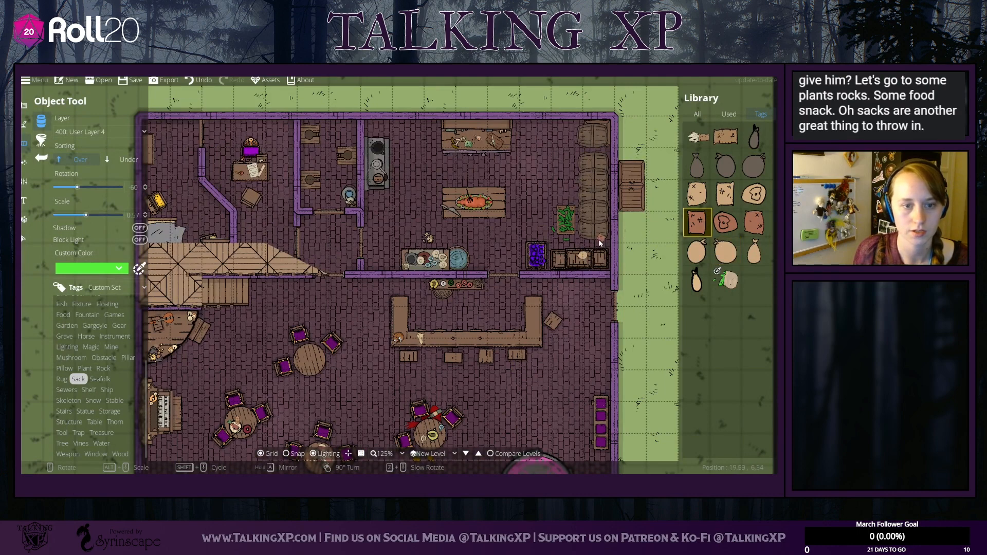
scroll(574, 263, "down", 3)
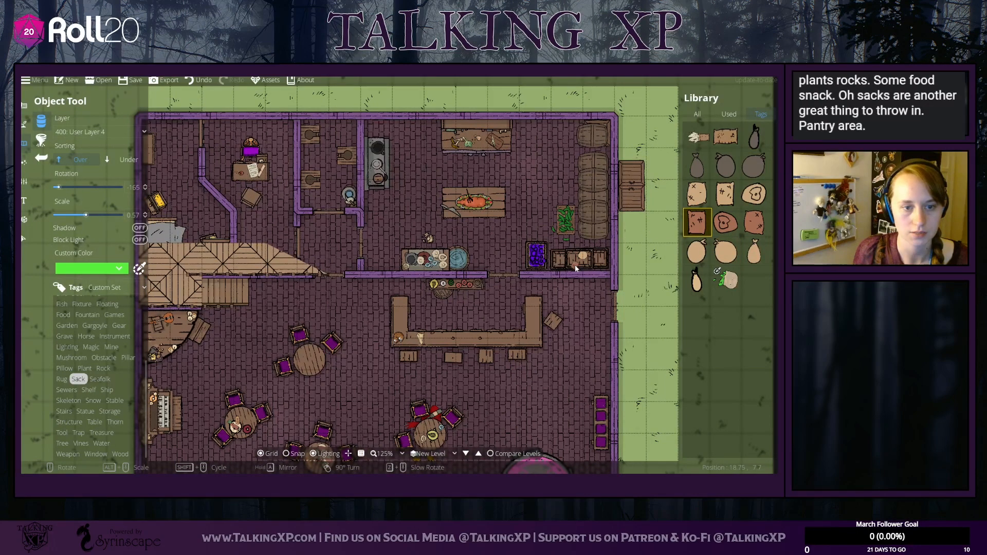
left_click(562, 260)
left_click(754, 223)
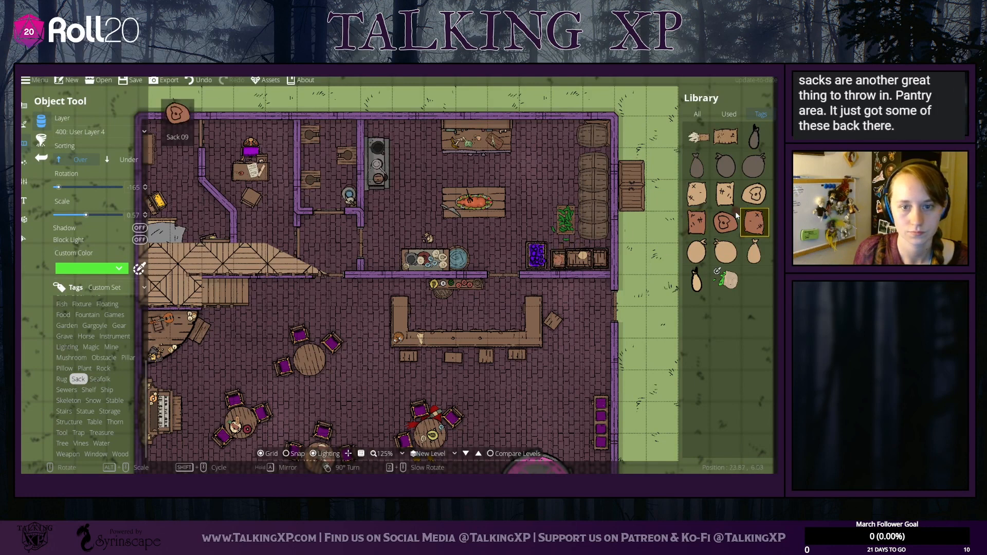
scroll(560, 246, "up", 1, "shift")
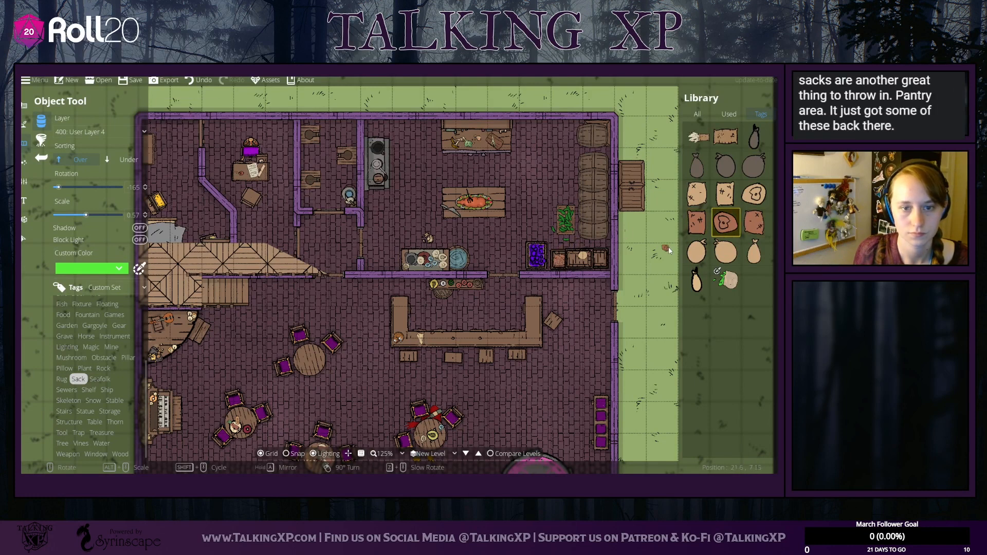
left_click(699, 198)
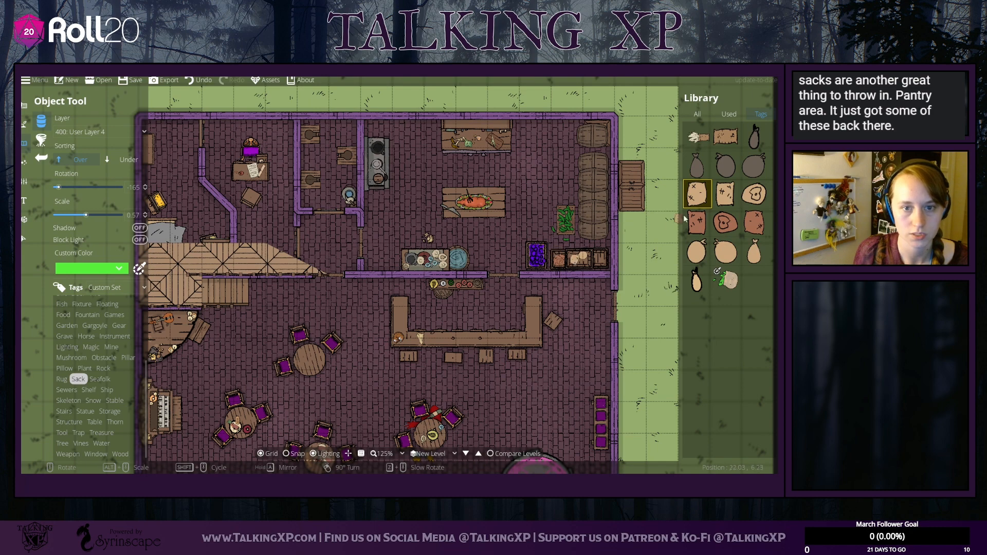
left_click(724, 198)
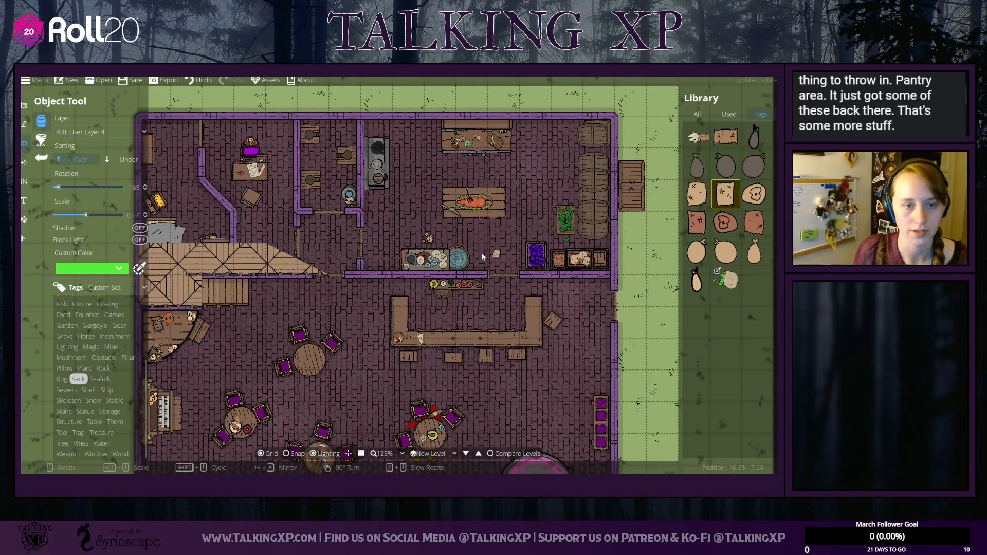
Step: Choose the spilled sack object from the Sack tag
left_click_drag(475, 283, 522, 145)
left_click_drag(503, 318, 515, 244)
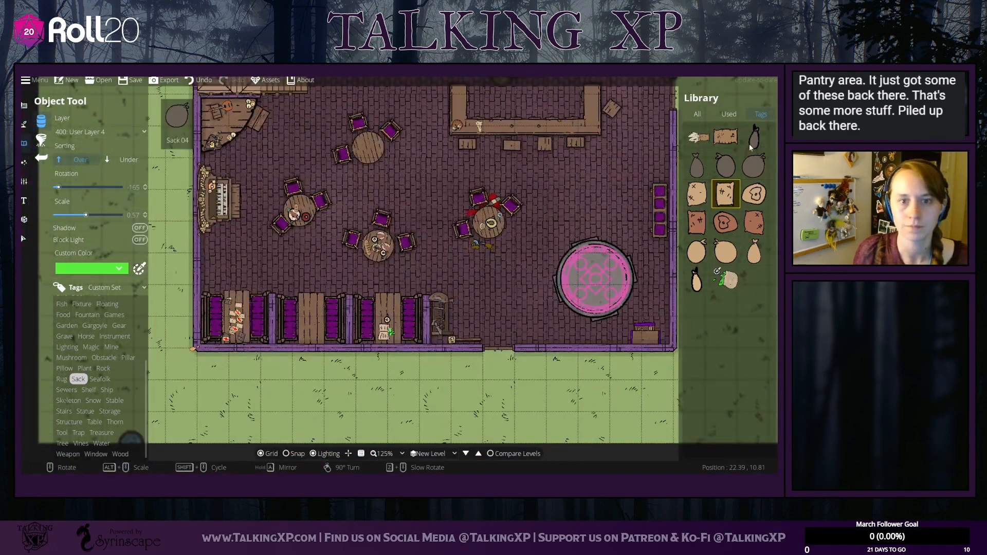
left_click(698, 136)
Step: Try the spilled sack at rotation 30 beside the kitchen's crate of greens and undo the placement
left_click_drag(599, 185, 583, 255)
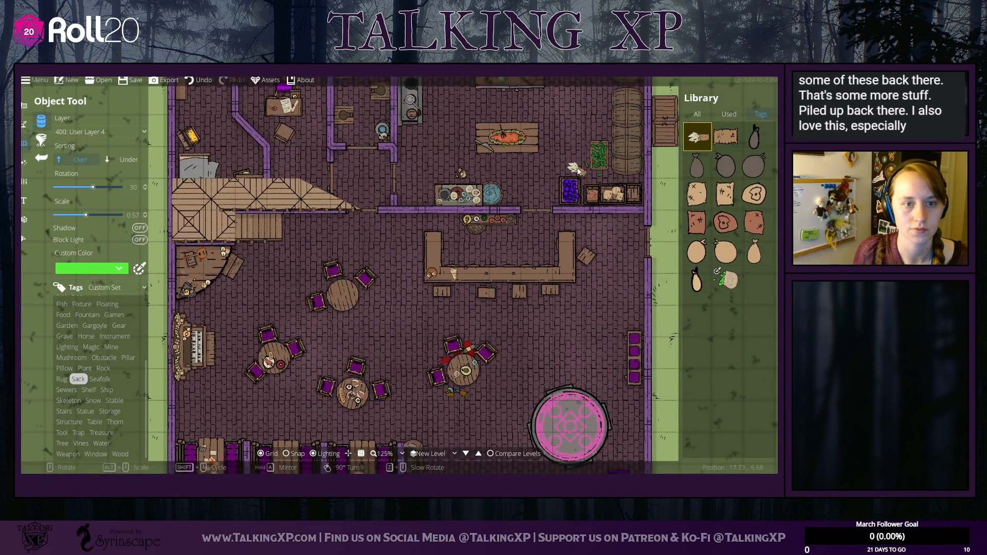
left_click_drag(482, 337, 602, 208)
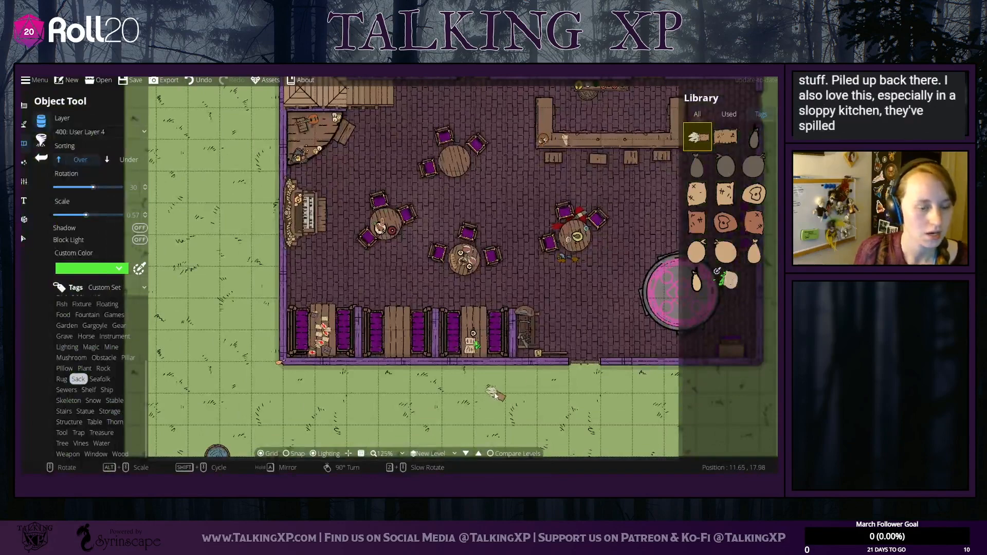
left_click_drag(558, 232, 417, 481)
key("ctrl+z")
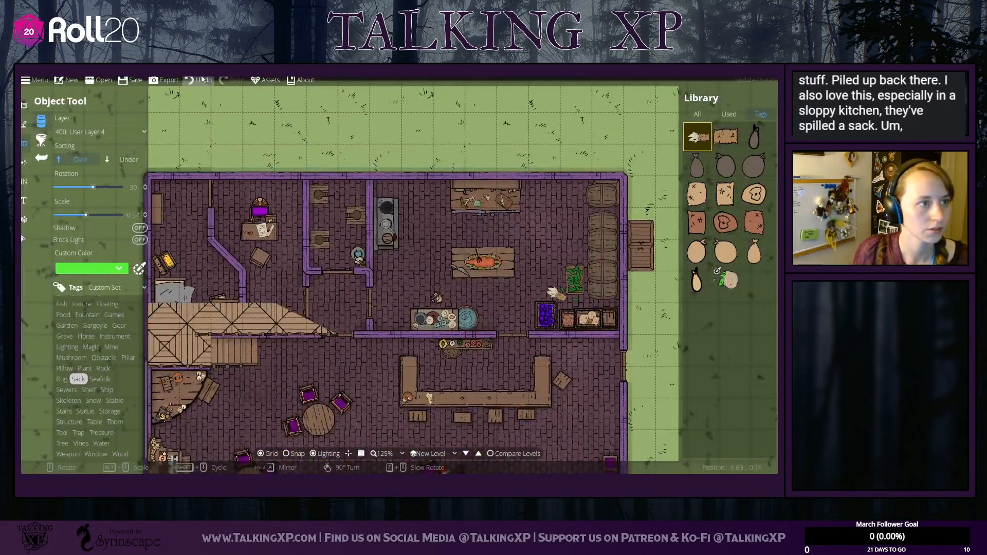
Step: Enlarge the spilled sack to scale 1.03 and position it at rotation -105 beside the kitchen worktable against the outer wall
scroll(537, 199, "down", 5)
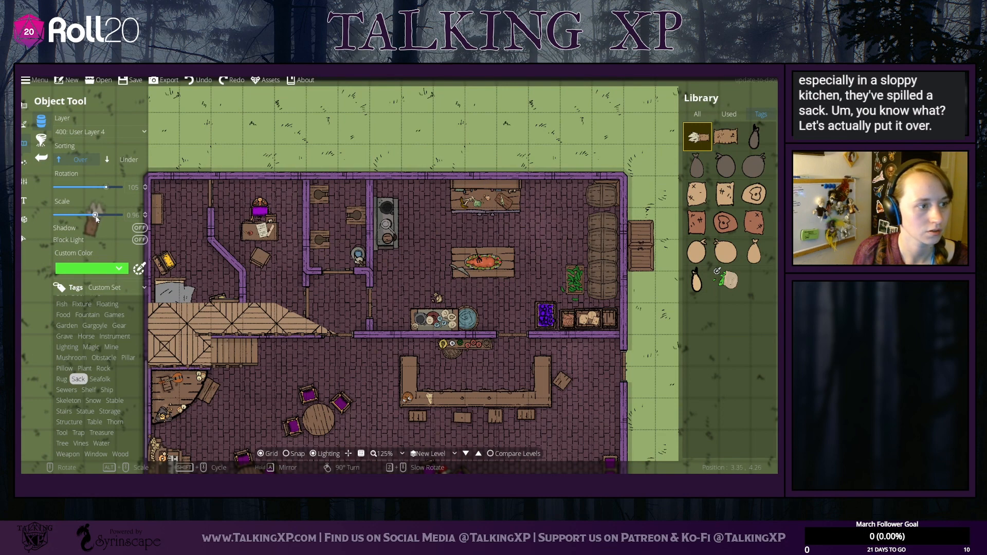
left_click_drag(96, 218, 96, 216)
scroll(442, 202, "up", 3)
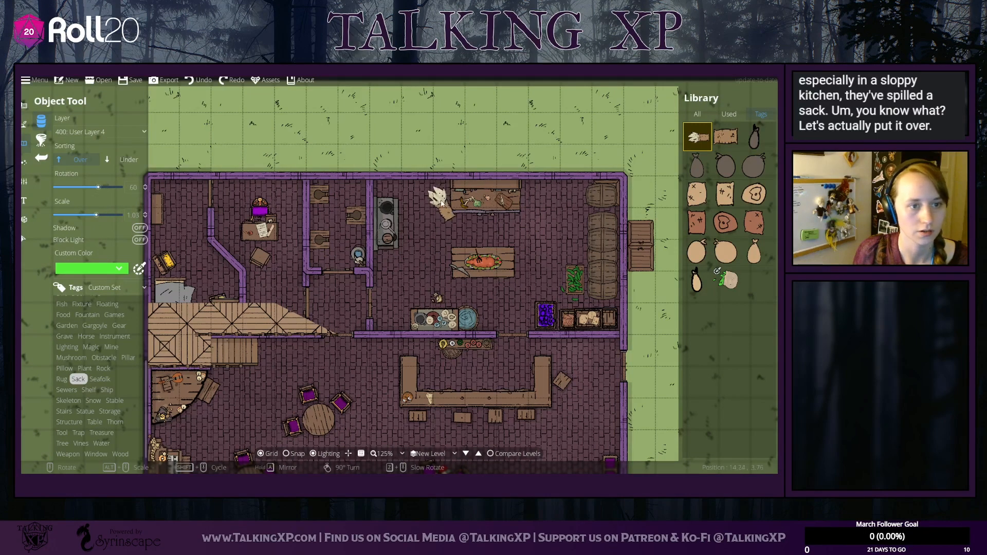
scroll(441, 202, "up", 7)
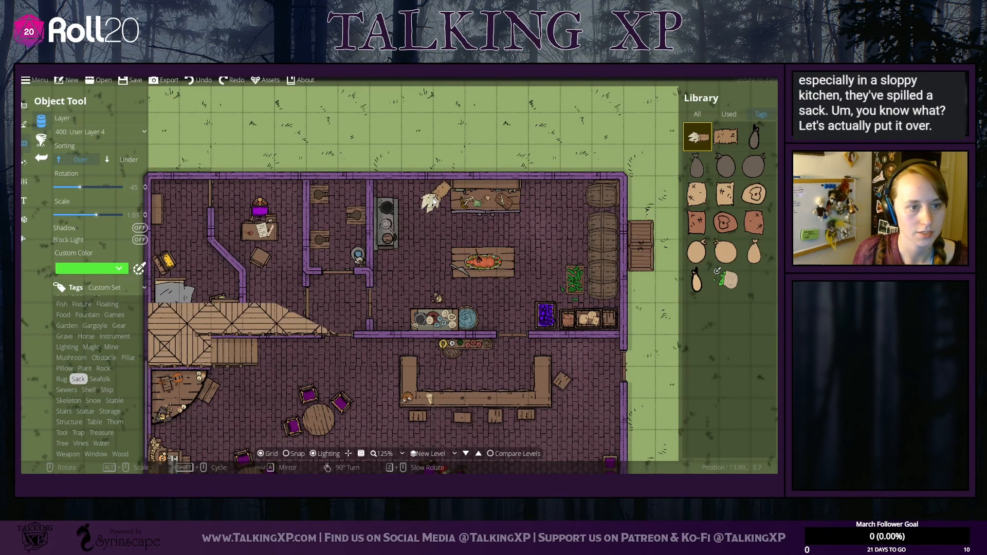
scroll(434, 203, "up", 1)
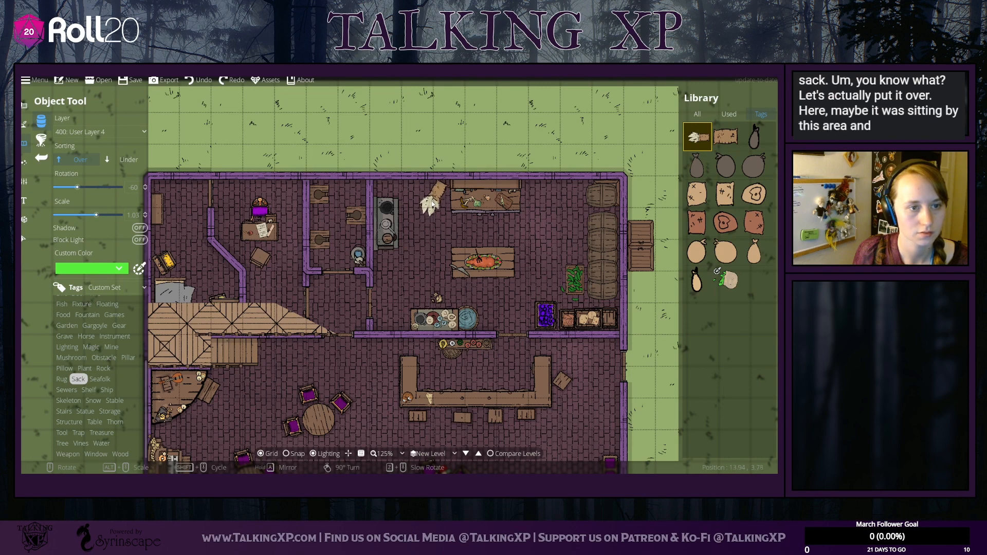
scroll(432, 204, "up", 1)
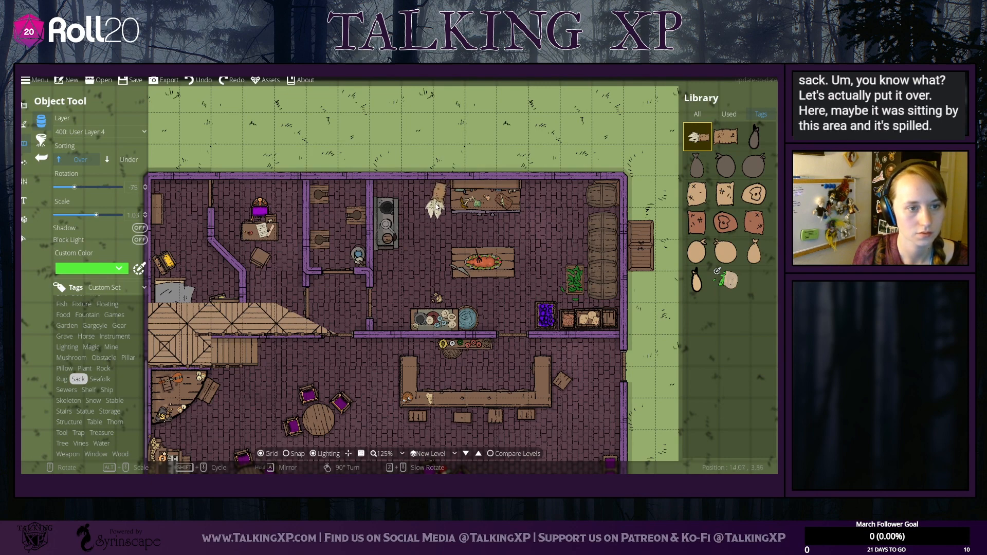
scroll(532, 208, "down", 3)
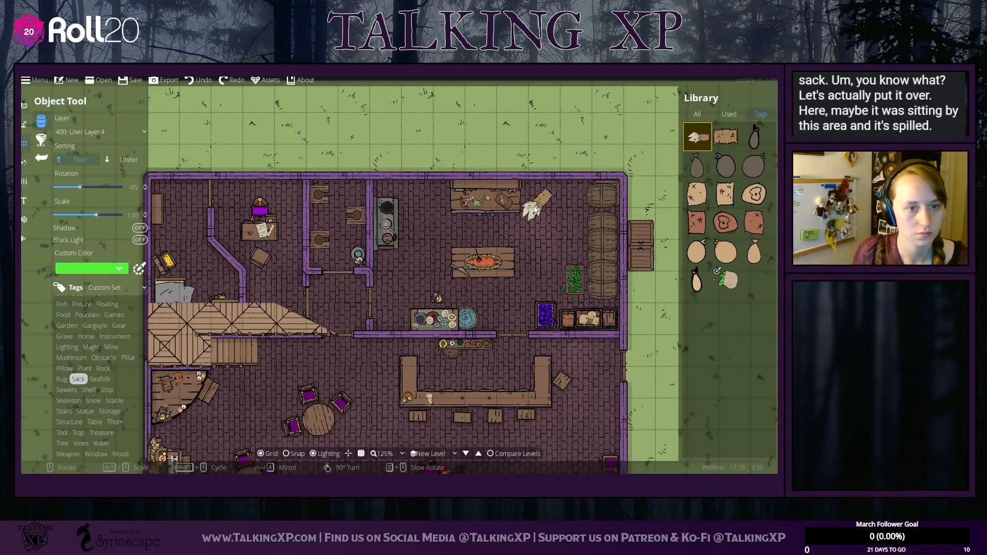
scroll(535, 208, "up", 5)
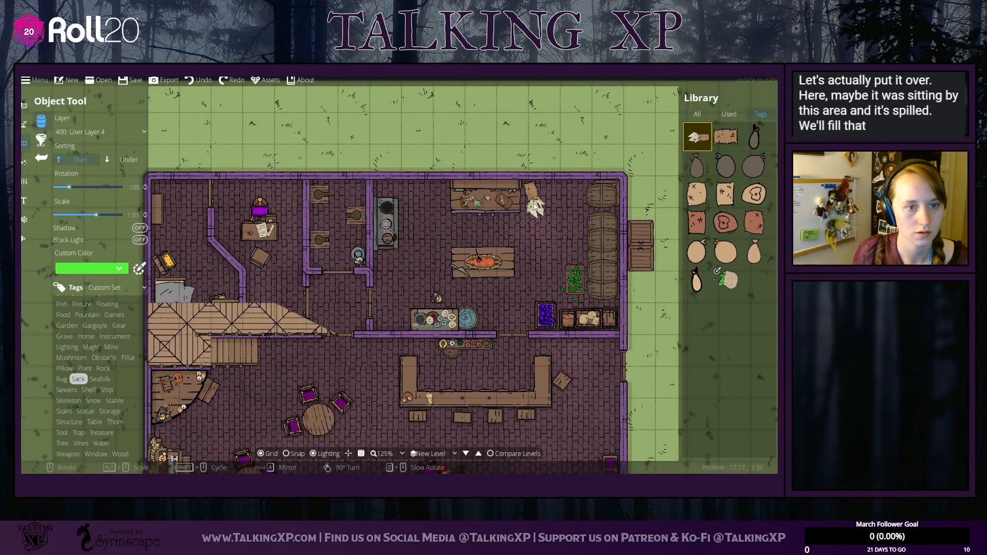
Step: Browse the full object library for a small, unusual prop to set on the booth table
left_click_drag(509, 290, 570, 225)
left_click_drag(547, 302, 556, 150)
scroll(529, 352, "down", 1)
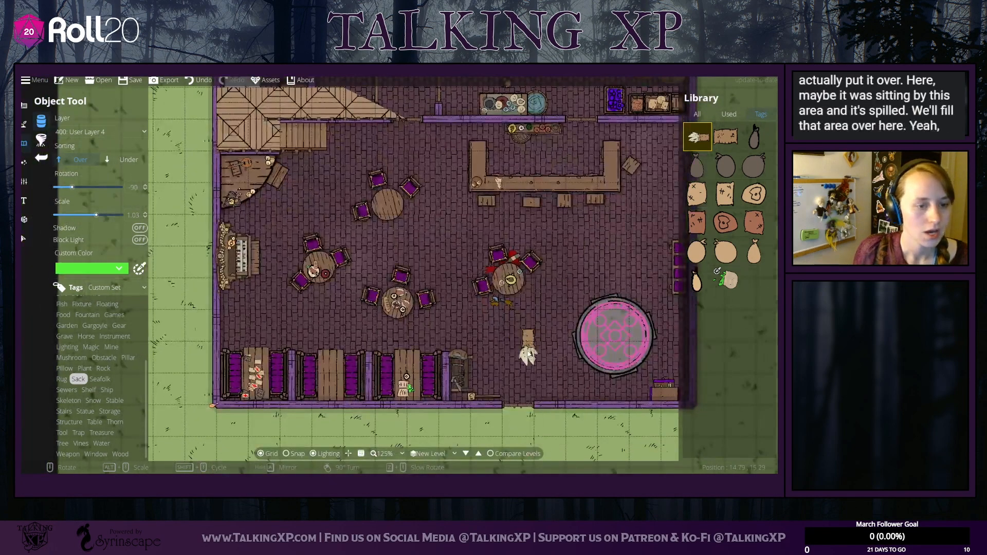
left_click_drag(529, 352, 556, 285)
left_click(698, 113)
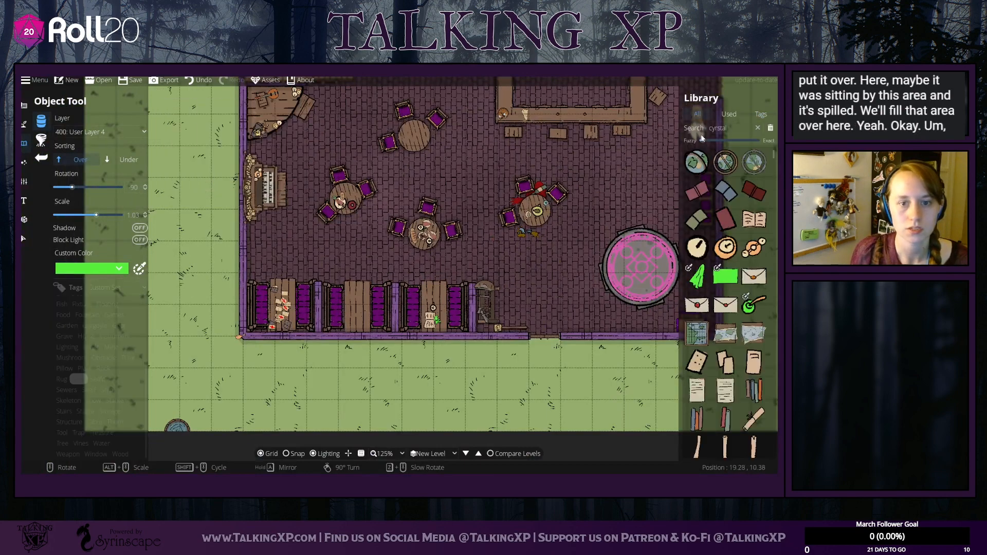
scroll(736, 321, "down", 5)
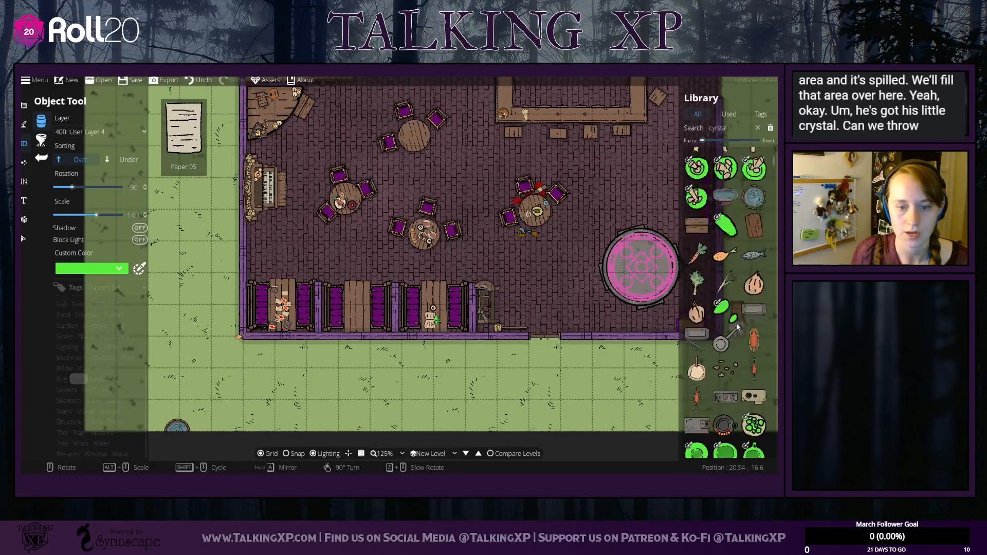
scroll(737, 327, "down", 5)
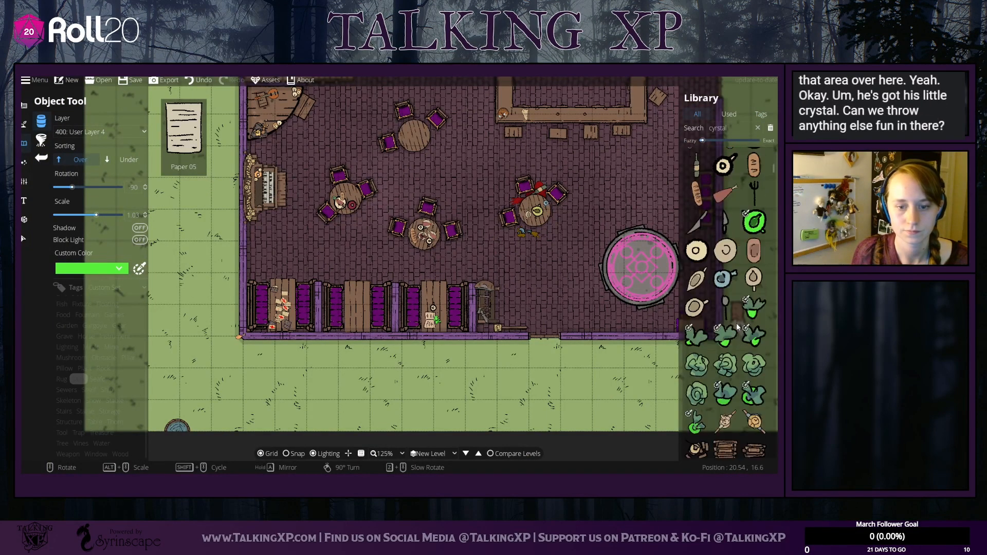
scroll(737, 328, "down", 2)
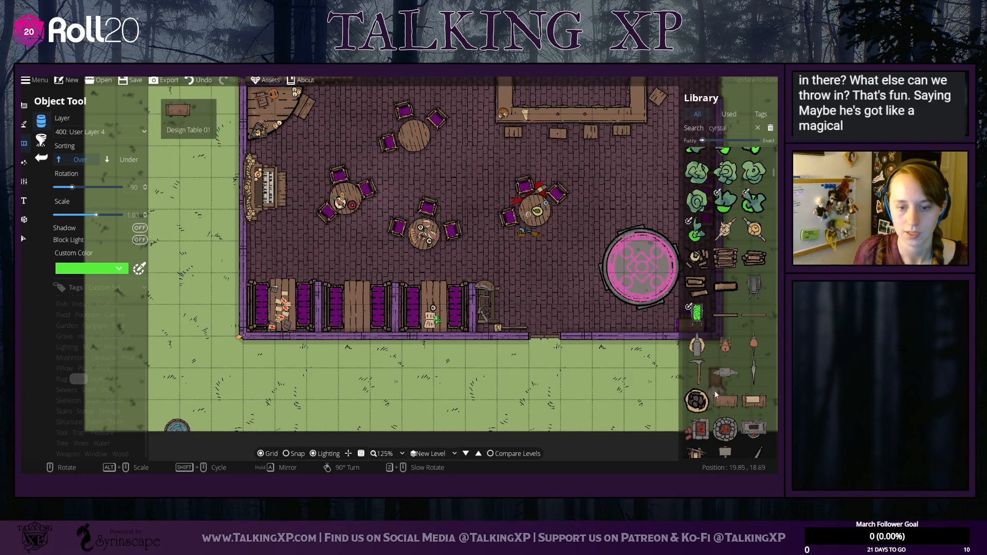
scroll(725, 422, "down", 3)
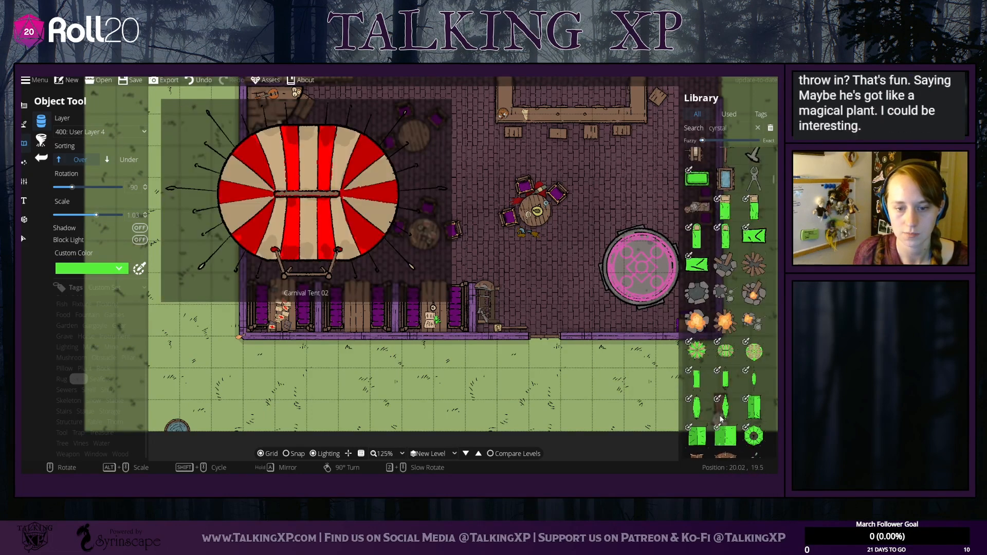
scroll(722, 420, "down", 5)
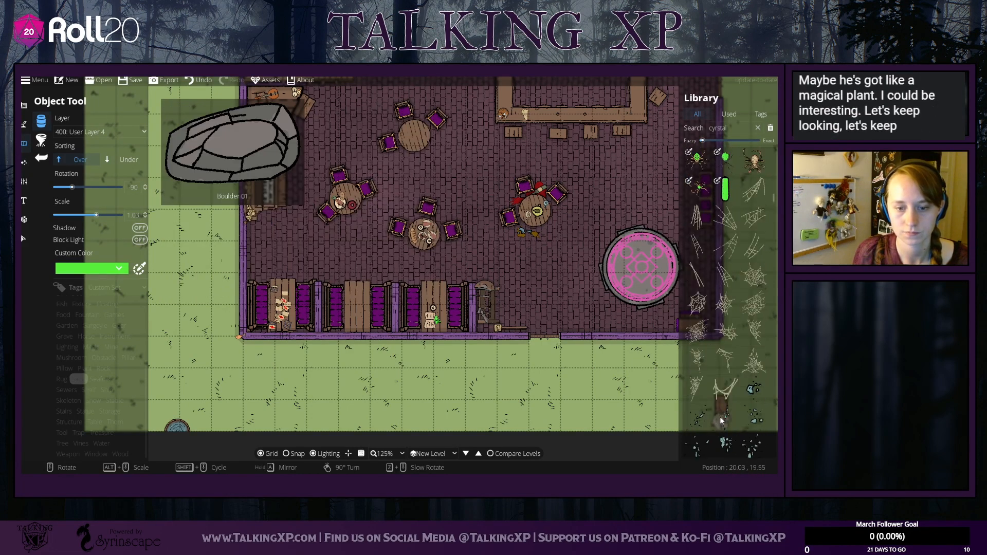
scroll(721, 421, "up", 2)
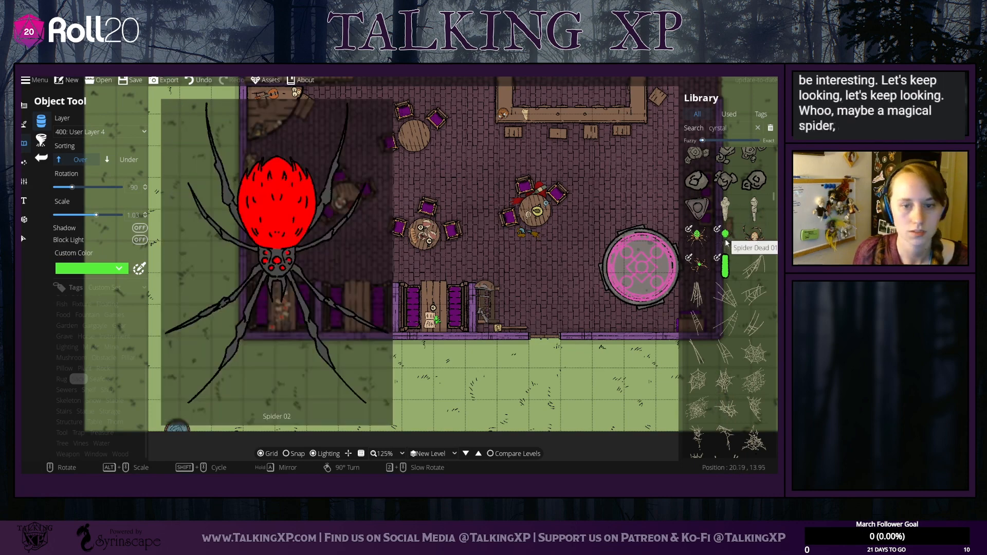
left_click(698, 237)
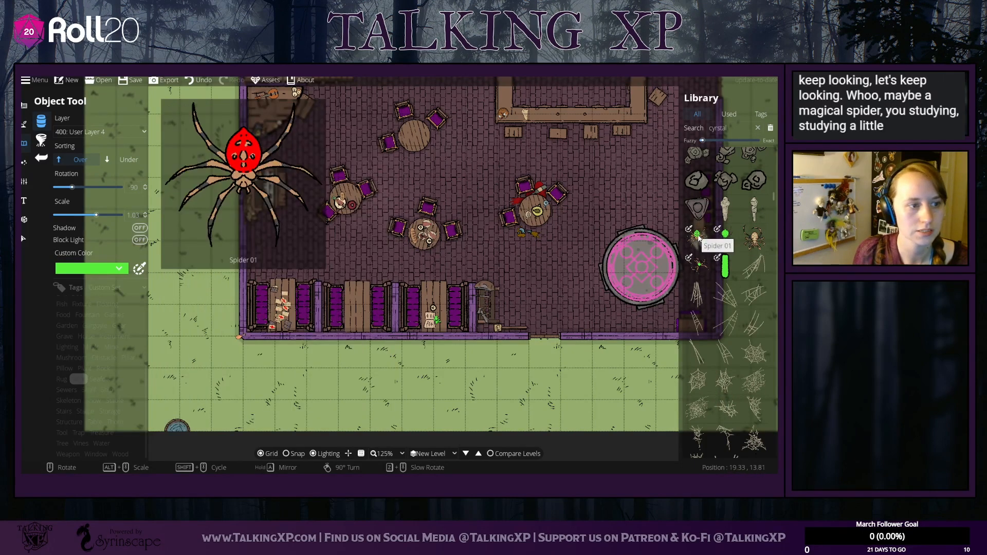
left_click(697, 265)
left_click(726, 237)
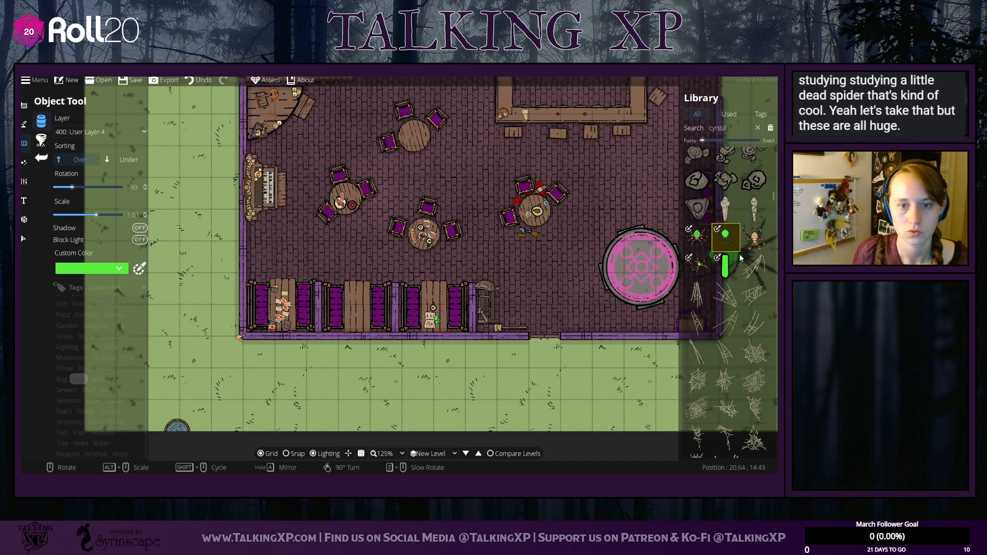
Step: Pick the Toy 01 doll from the object library and rotate it over the booth table with the papers
scroll(745, 341, "down", 10)
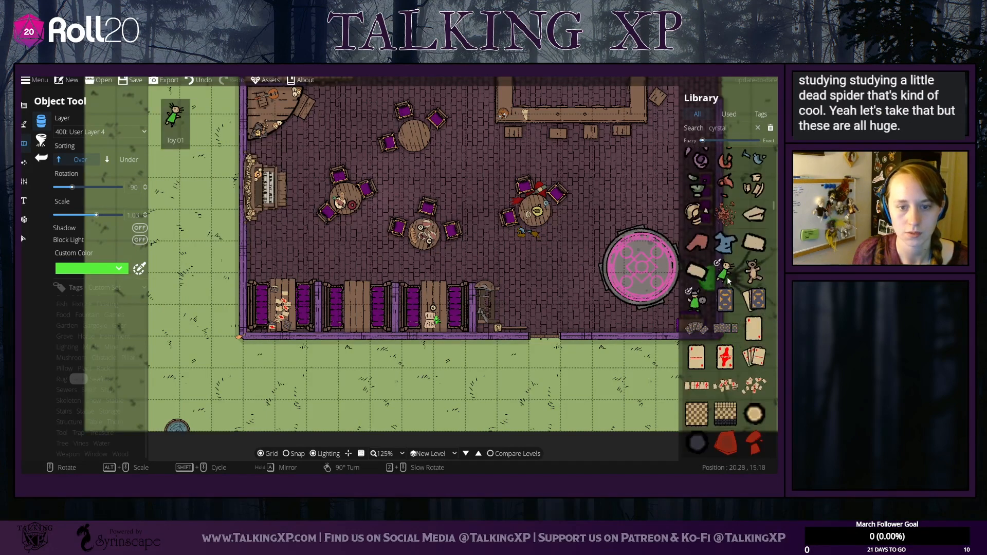
left_click(697, 300)
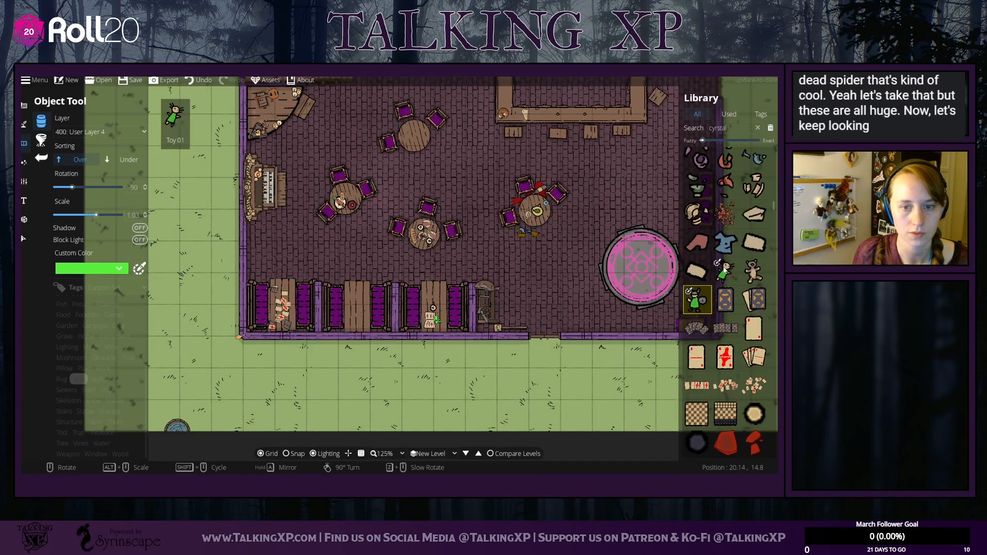
left_click(726, 272)
scroll(431, 315, "down", 3)
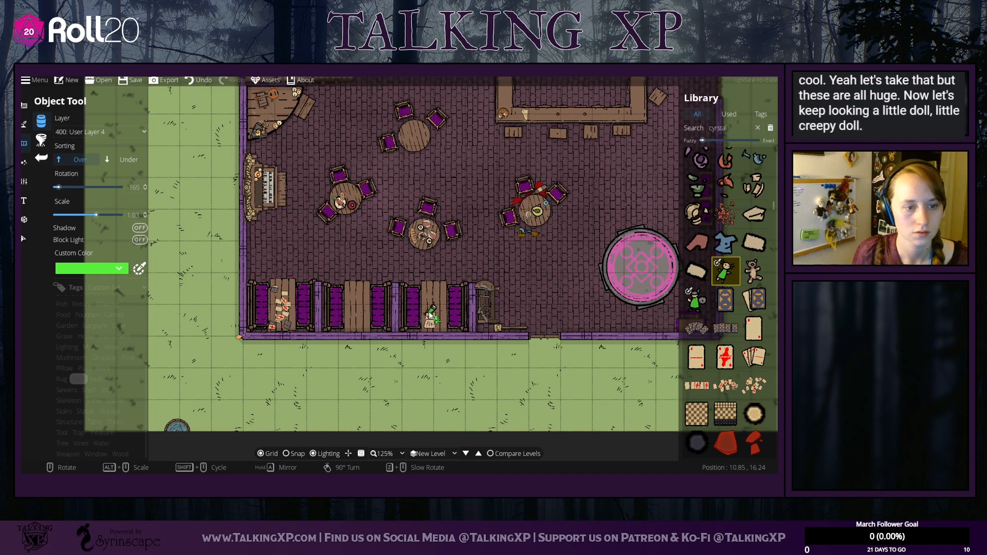
scroll(431, 315, "up", 3)
Step: Set the doll's custom color to blue 0489bc, shrink it and place it on the booth table beside the papers
left_click(124, 269)
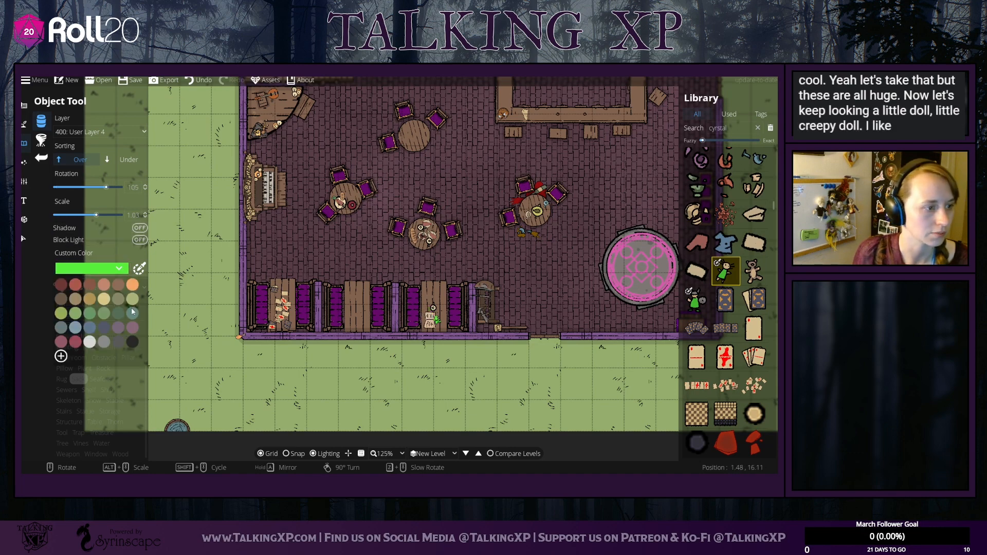
left_click(139, 268)
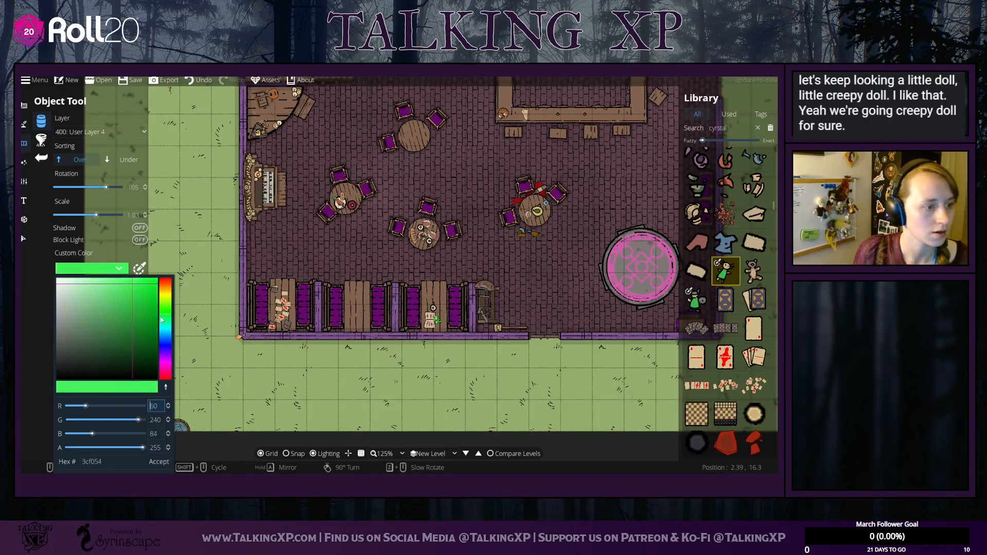
mouse_move(165, 315)
left_mouse_down()
mouse_move(168, 356)
mouse_move(166, 334)
left_mouse_up()
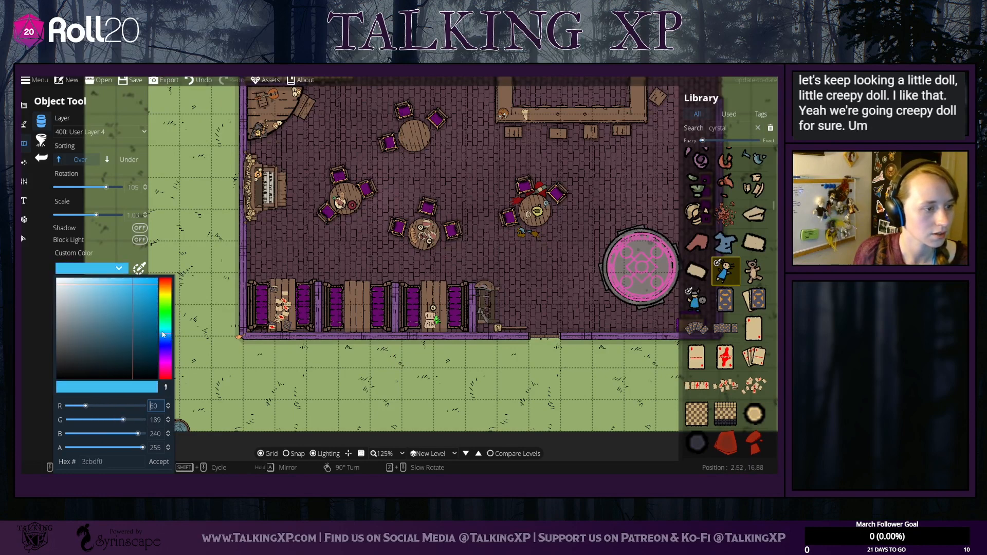
mouse_move(140, 302)
left_mouse_down()
mouse_move(154, 282)
mouse_move(157, 308)
left_mouse_up()
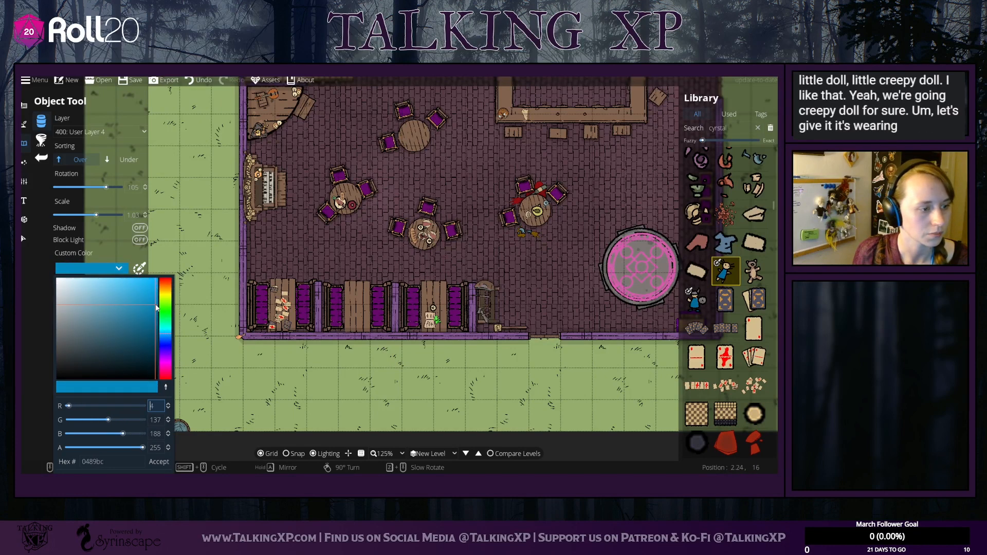
left_click(159, 461)
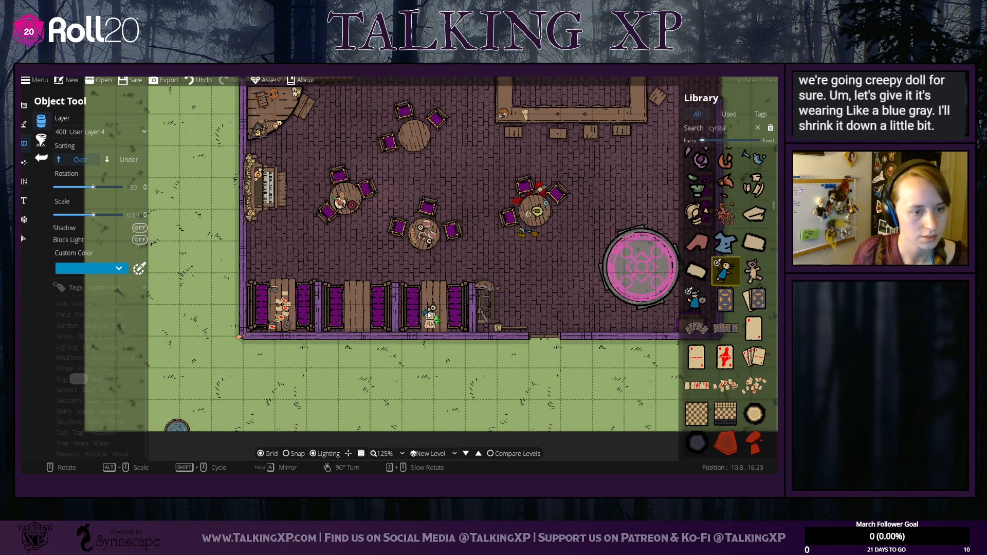
Step: Move the mug on the booth table slightly aside from the doll
left_click(23, 239)
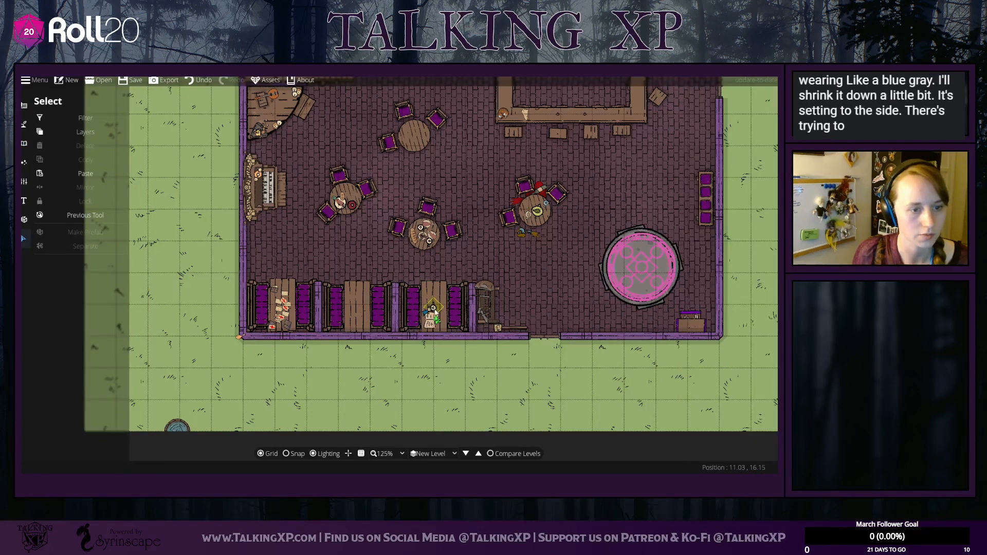
left_click(438, 307)
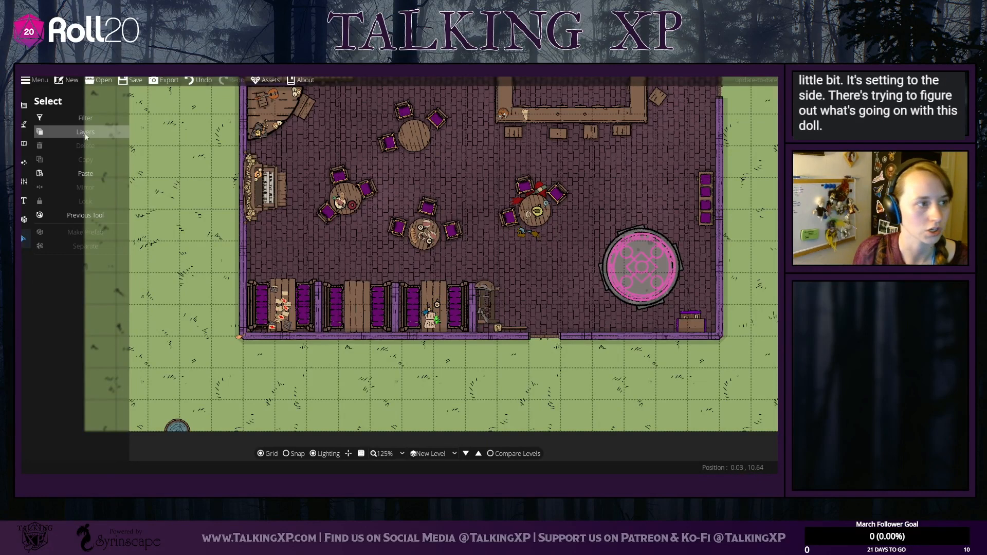
left_click(24, 124)
Step: Search the object library for "chest" and place a scaled-down open chest on the booth table next to the doll
left_click(23, 144)
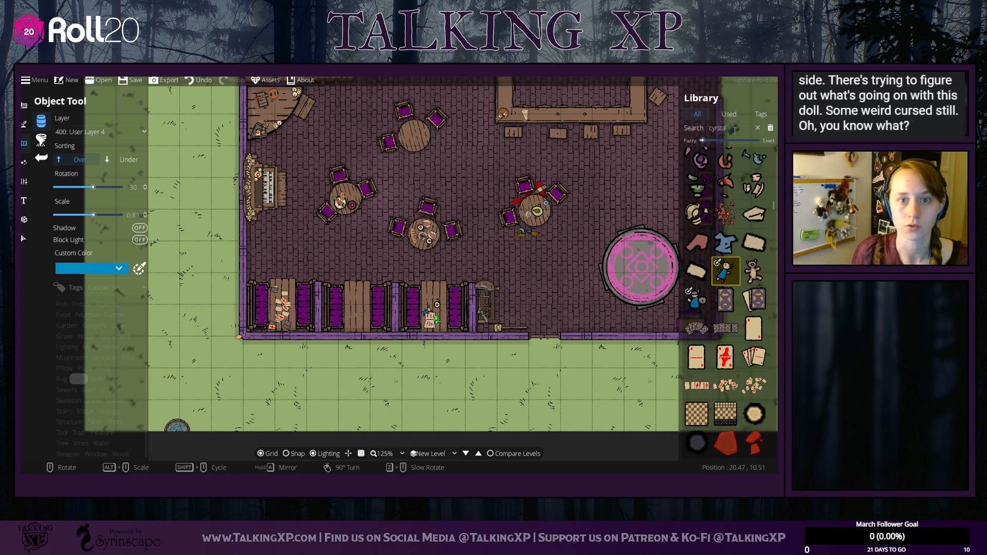
left_click_drag(735, 129, 676, 128)
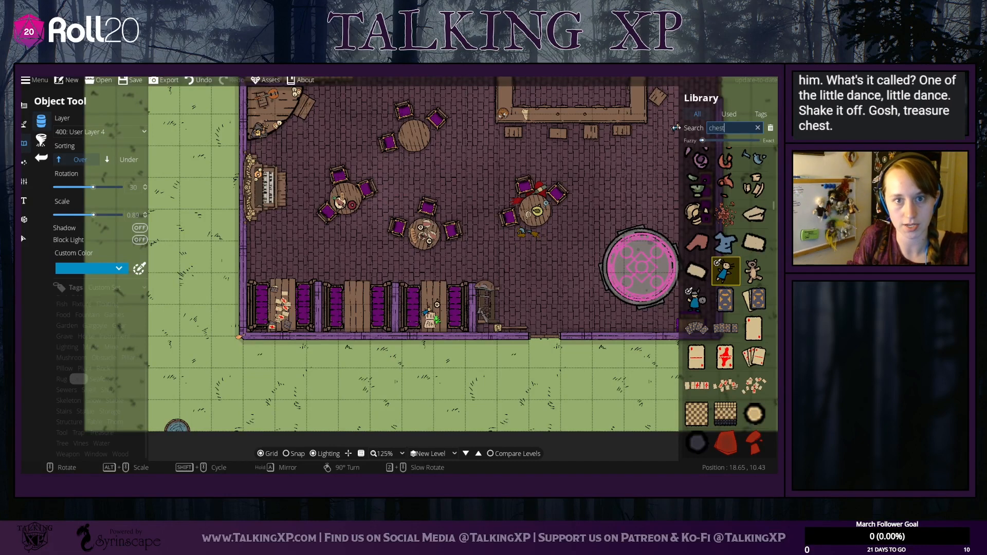
type("st")
left_click(698, 286)
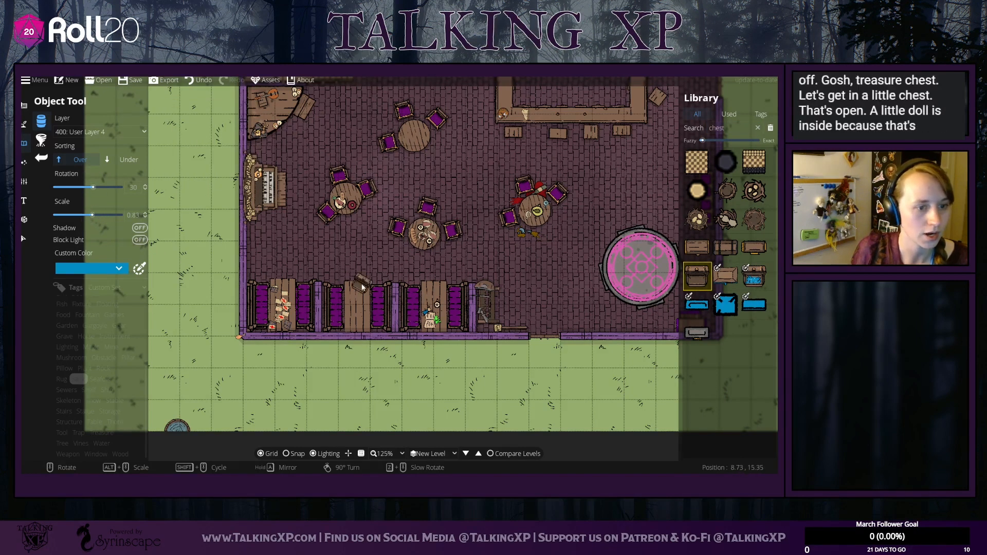
mouse_move(85, 221)
left_mouse_down()
mouse_move(96, 222)
mouse_move(88, 221)
left_mouse_up()
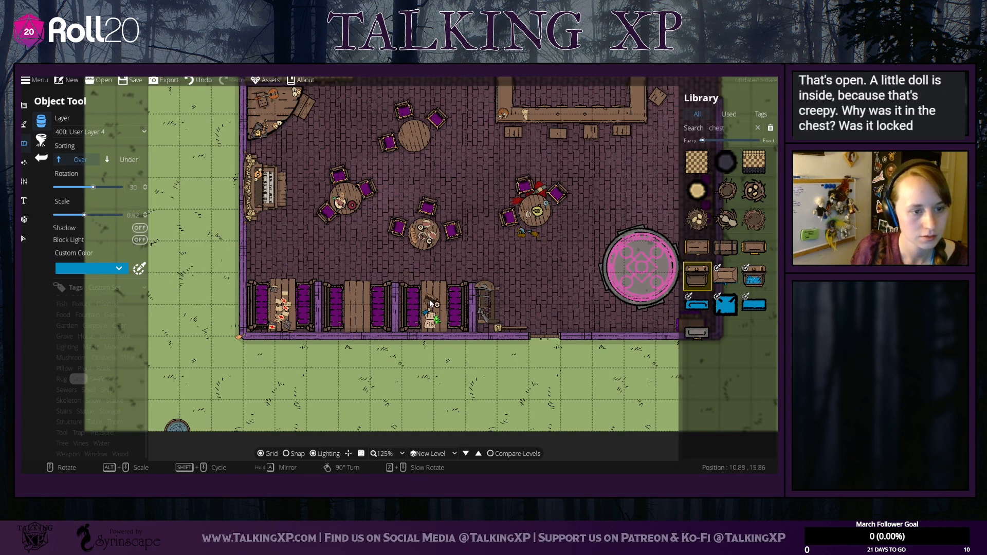
Step: Move the mug further away from the chest on the booth table
left_click(23, 238)
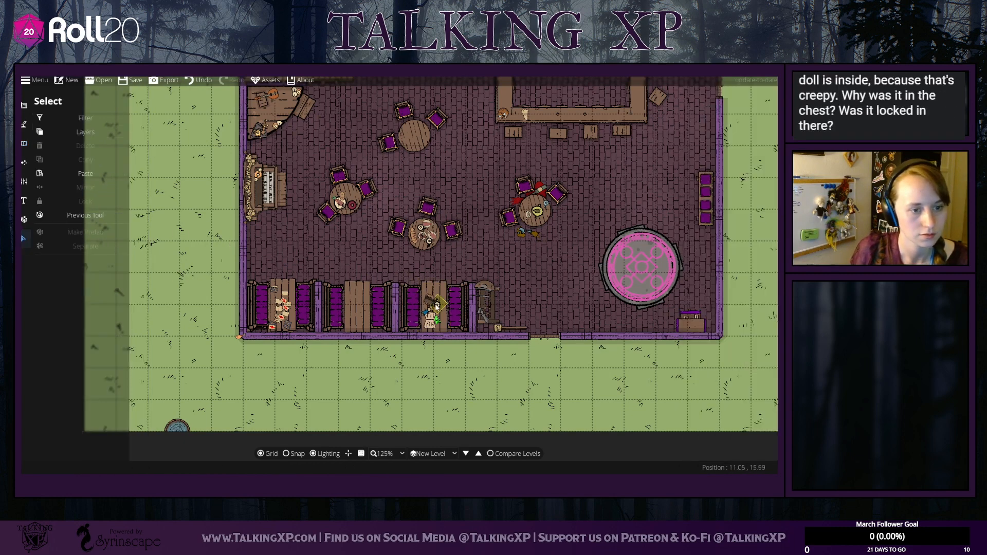
left_click(437, 307)
left_click(562, 313)
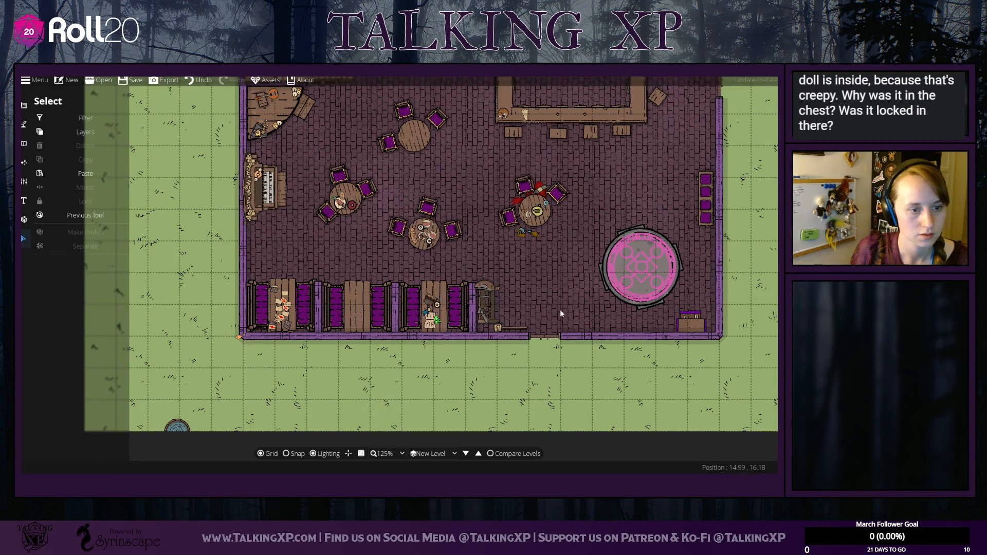
left_click_drag(439, 308, 443, 314)
left_click(447, 315)
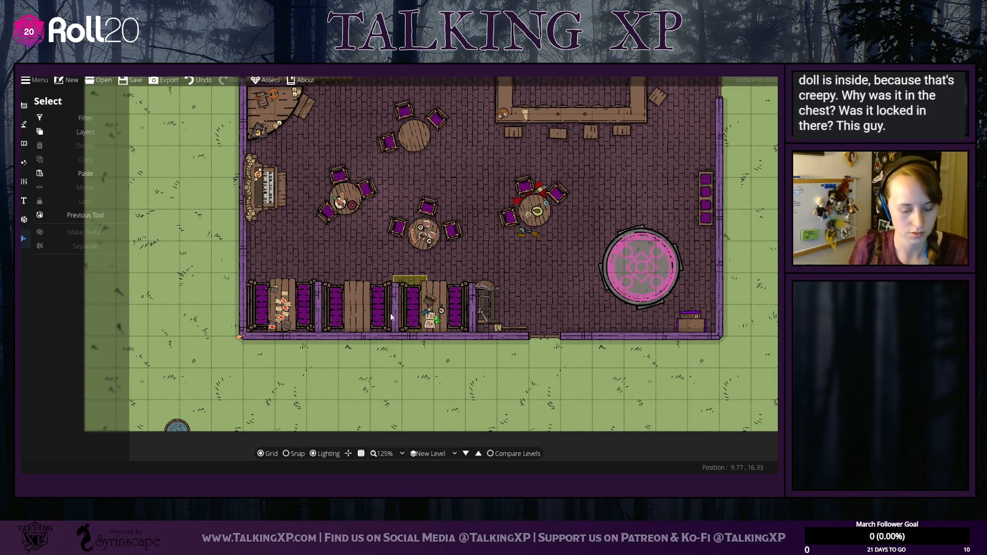
Step: Rotate and shrink the blue doll, and move it into the open chest on the booth table
scroll(391, 317, "down", 2)
scroll(490, 338, "up", 6)
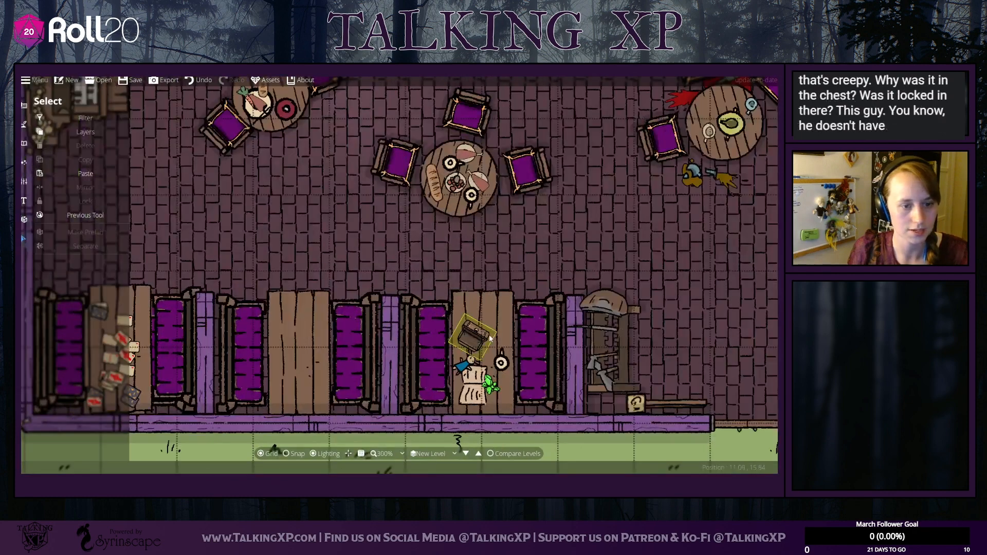
left_click(468, 326)
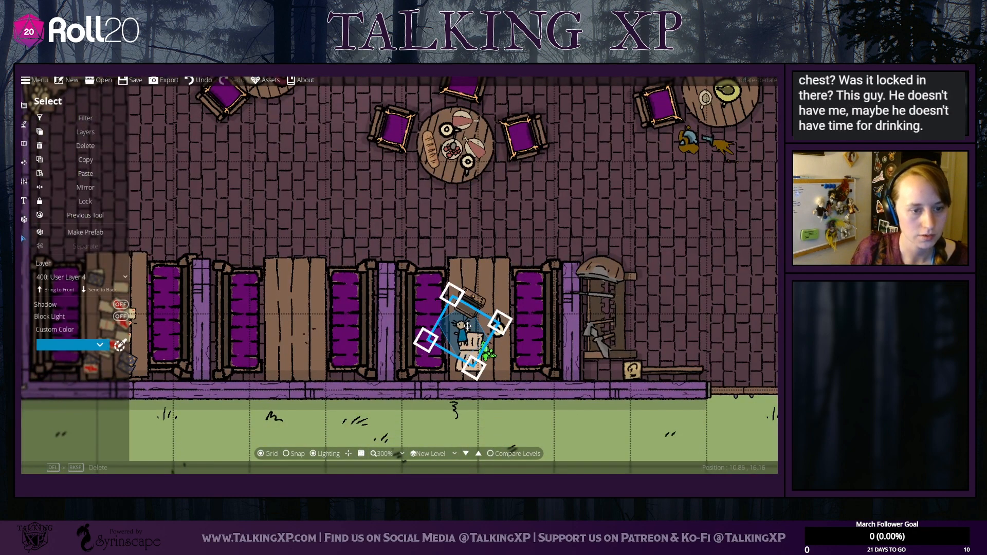
scroll(468, 326, "down", 10)
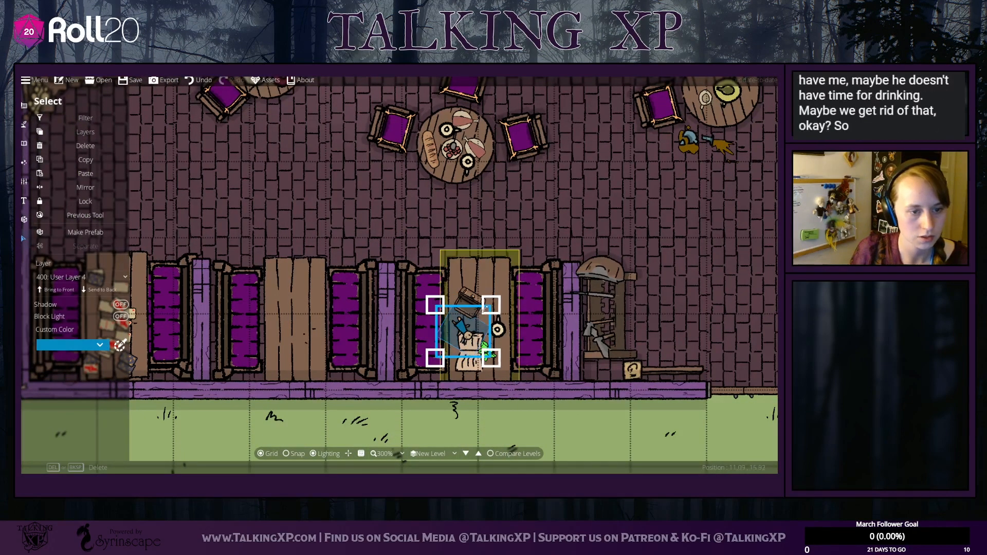
left_click_drag(455, 324, 467, 311)
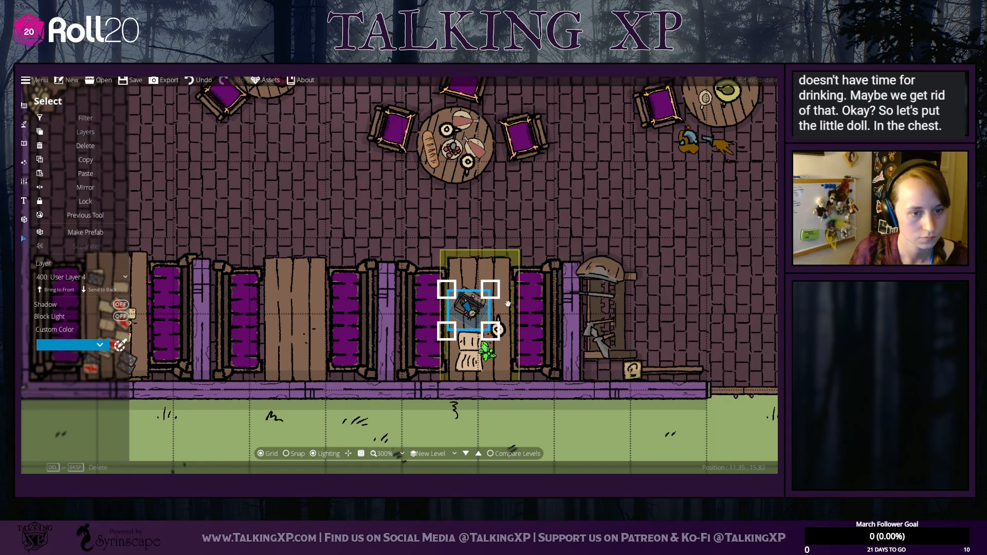
Step: Adjust how the blue doll sits inside the open chest on the booth table
left_click(440, 246)
left_click(477, 302)
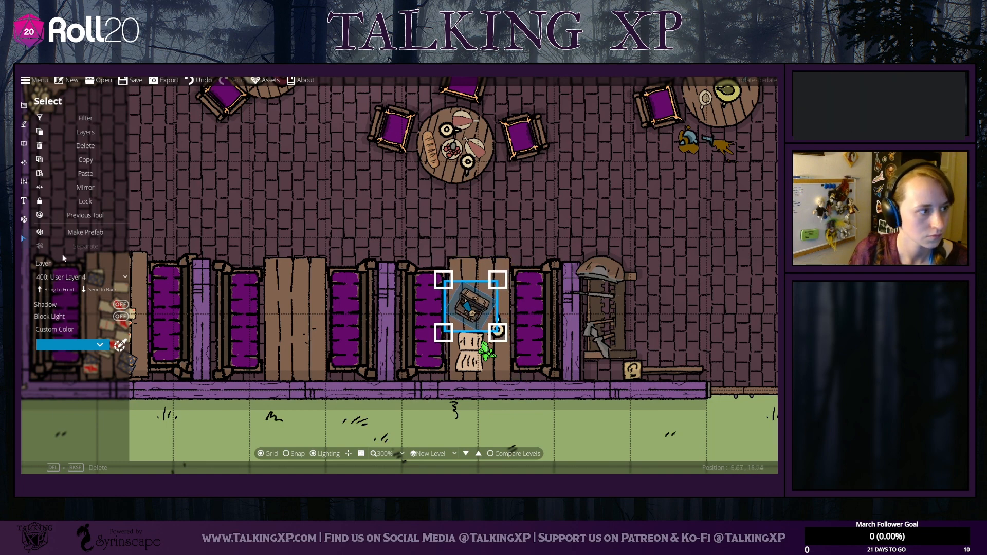
left_click(678, 223)
left_click(474, 309)
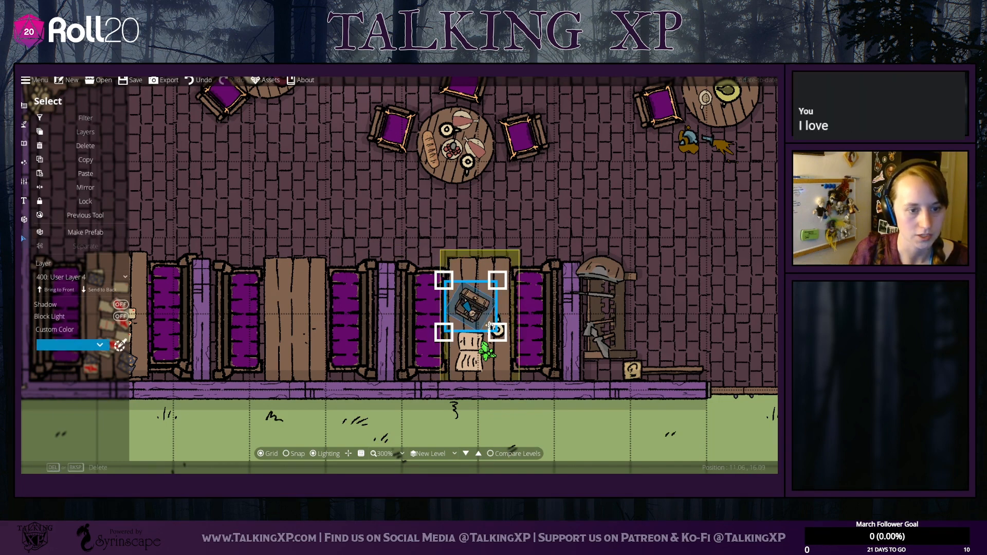
left_click_drag(498, 333, 474, 324)
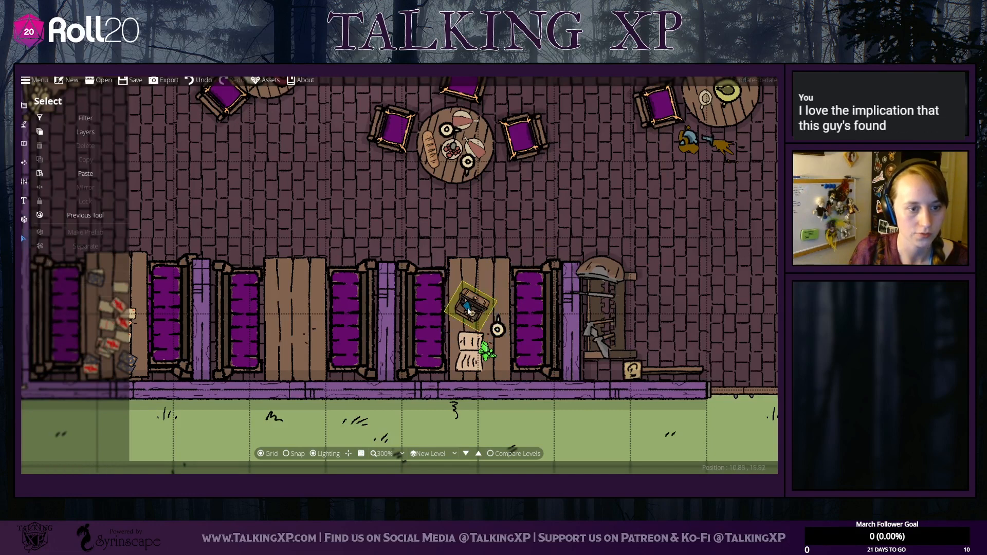
Step: Reposition the open chest together with the blue doll on the booth table, keeping the doll inside and both just above the open book
left_click_drag(472, 309, 477, 294)
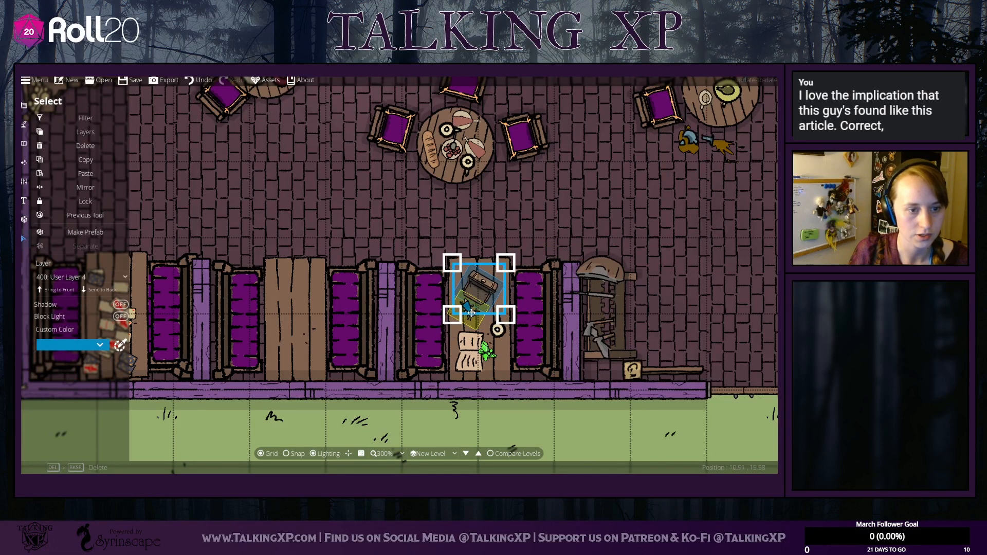
left_click(635, 214)
left_click(468, 311)
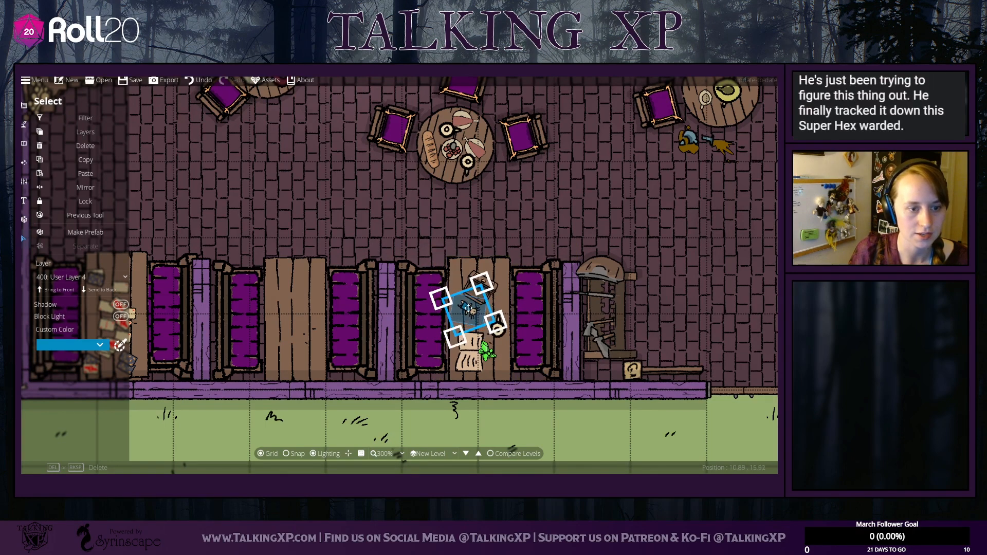
left_click_drag(477, 294, 478, 293)
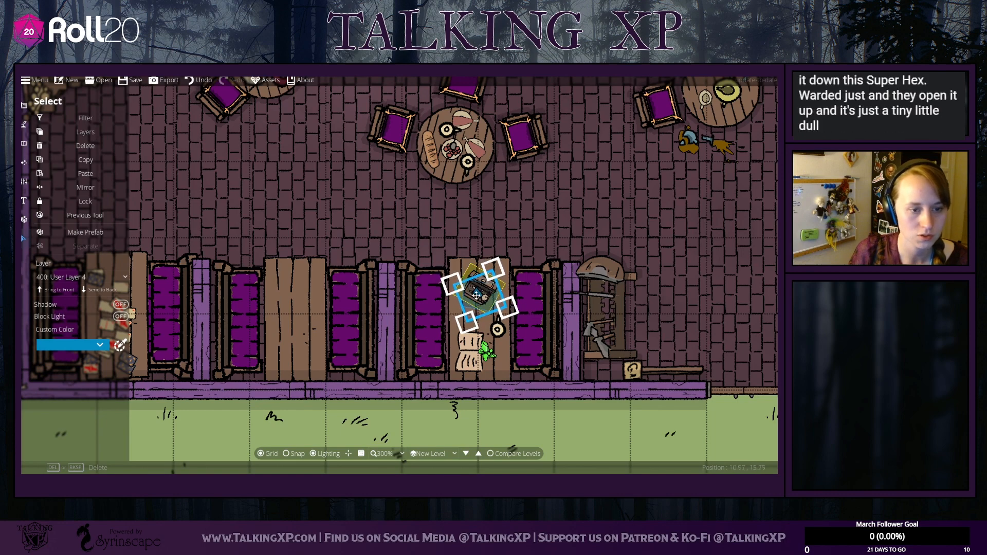
left_click(588, 237)
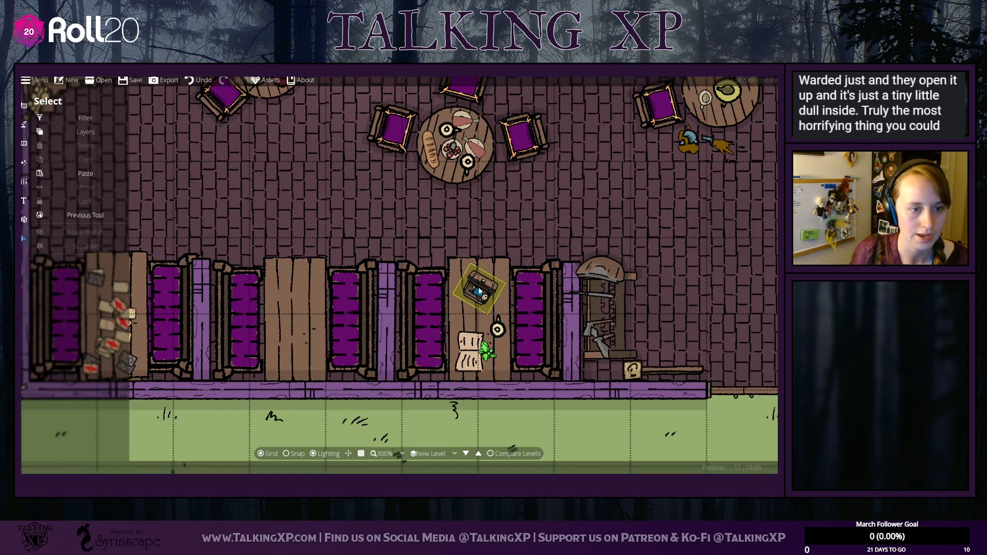
left_click(479, 301)
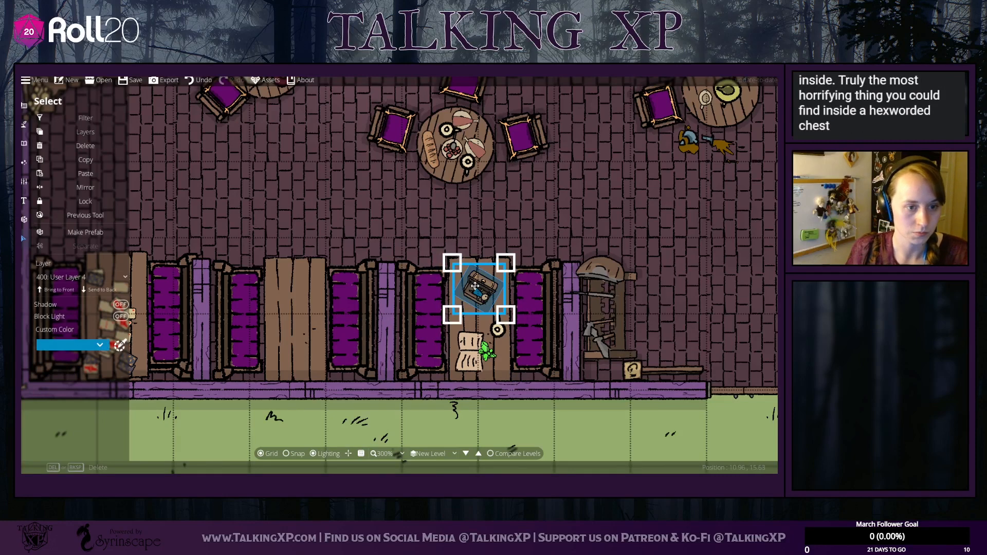
left_click_drag(475, 286, 477, 319)
left_click(445, 290)
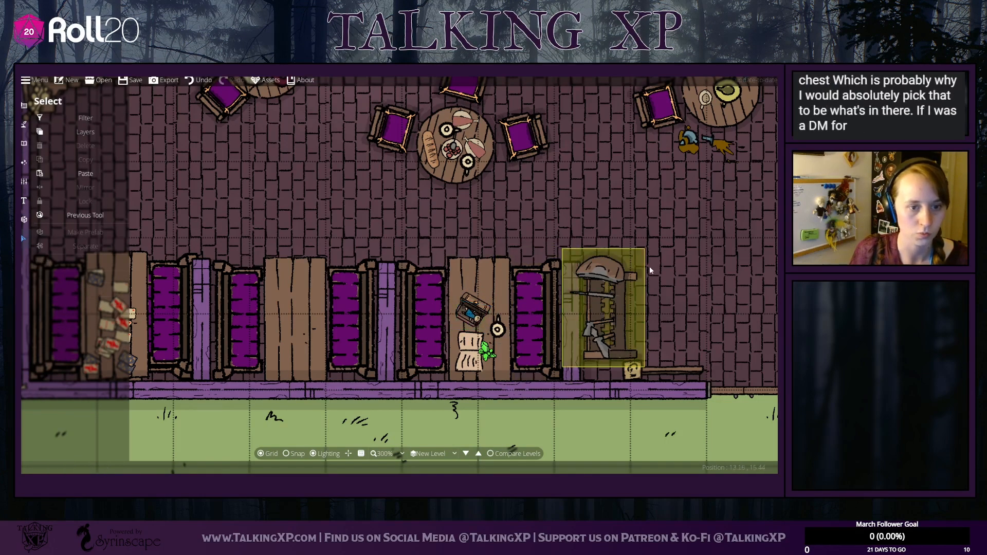
Step: Rearrange the booth table with the open book directly below the chest and the mug near the table's lower end
left_click(496, 330)
left_click_drag(497, 329, 461, 347)
left_click(635, 241)
right_click(463, 348)
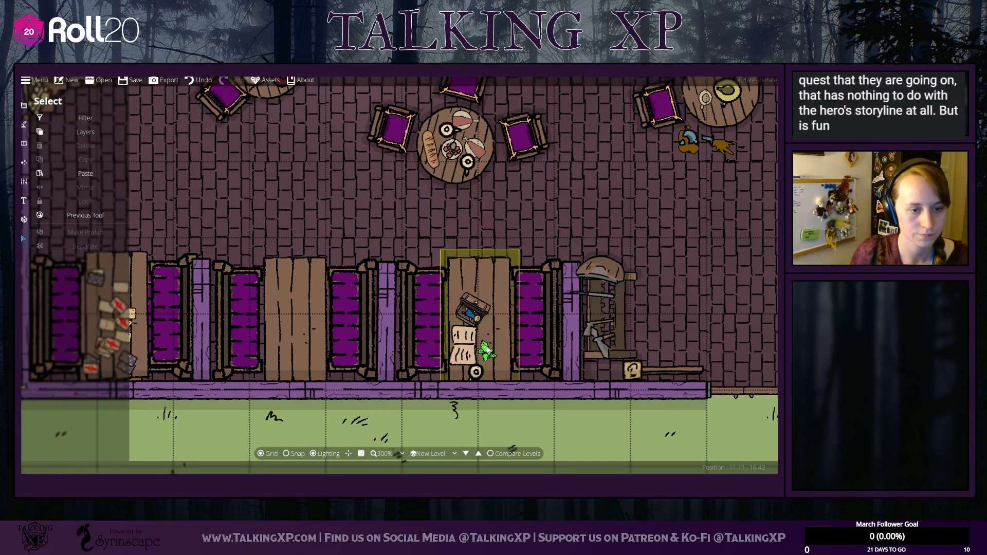
left_click(487, 351)
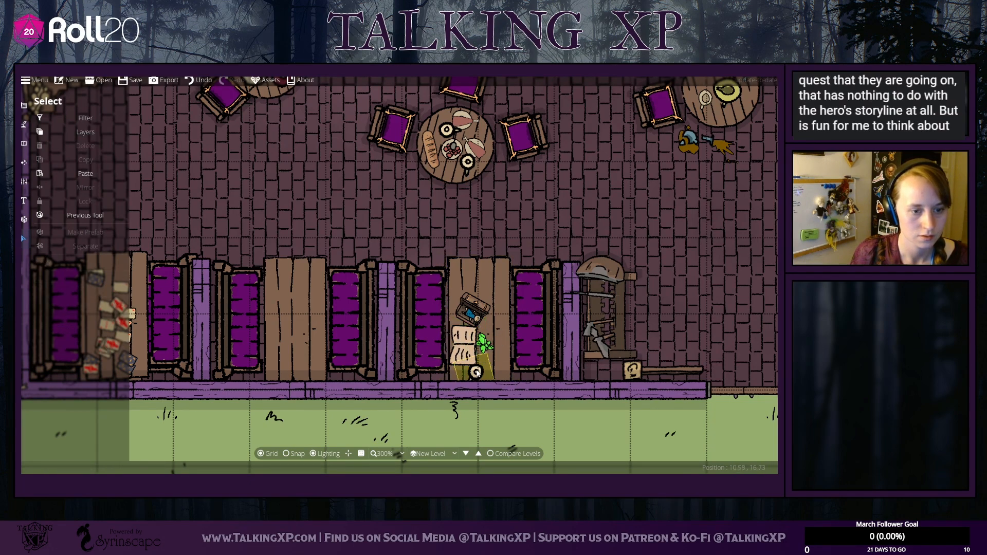
left_click_drag(475, 372, 486, 364)
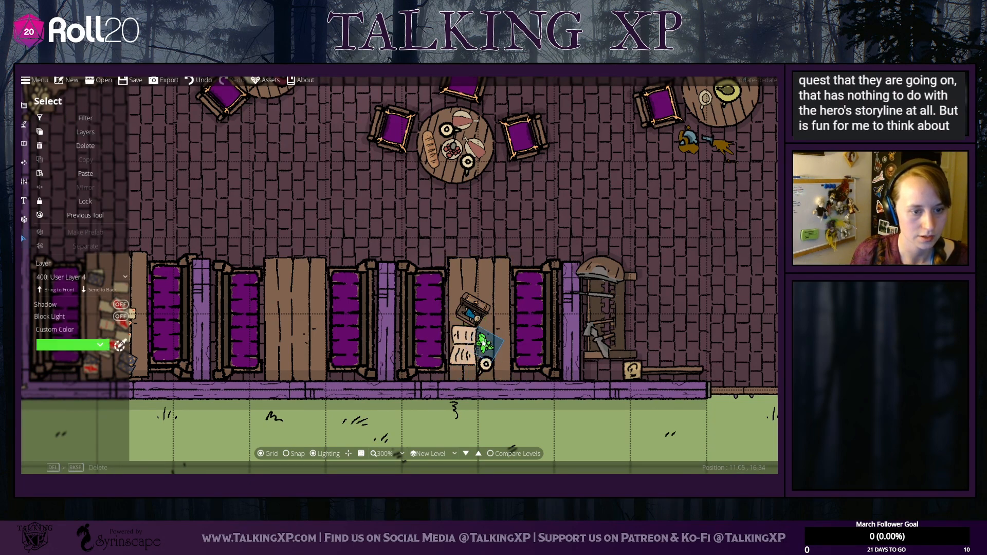
Step: Rotate the small green object on the booth table and place it between the open book and the mug
left_click(485, 340)
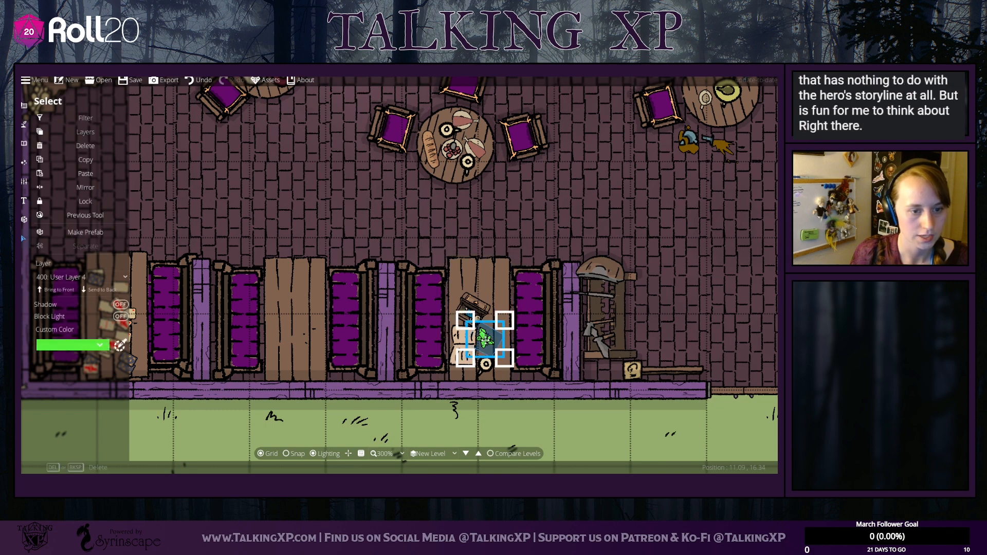
scroll(486, 340, "down", 4)
left_click_drag(486, 340, 484, 340)
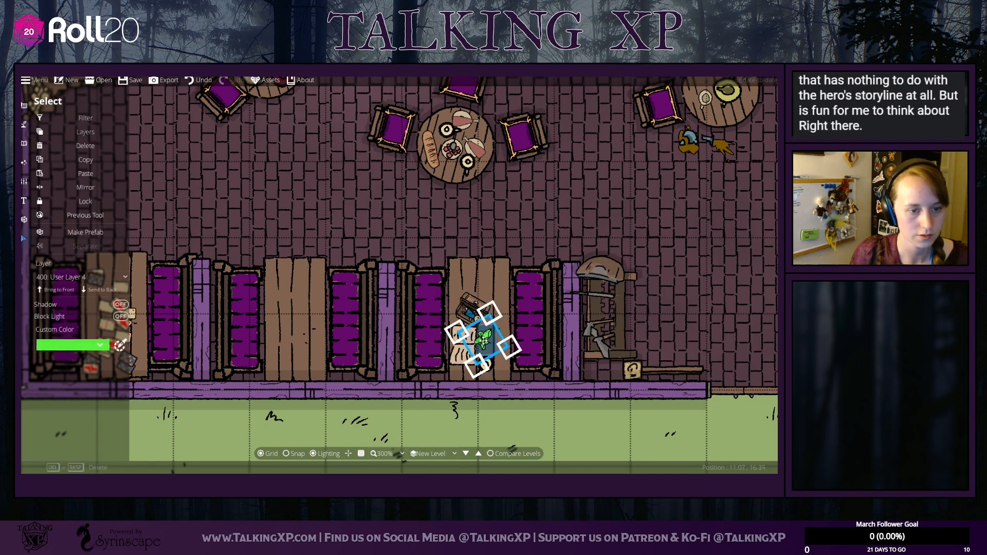
left_click(589, 215)
Step: Search the object library for "cup", select the cup and set the object scale to 1
left_click_drag(568, 213, 569, 201)
scroll(461, 353, "down", 3)
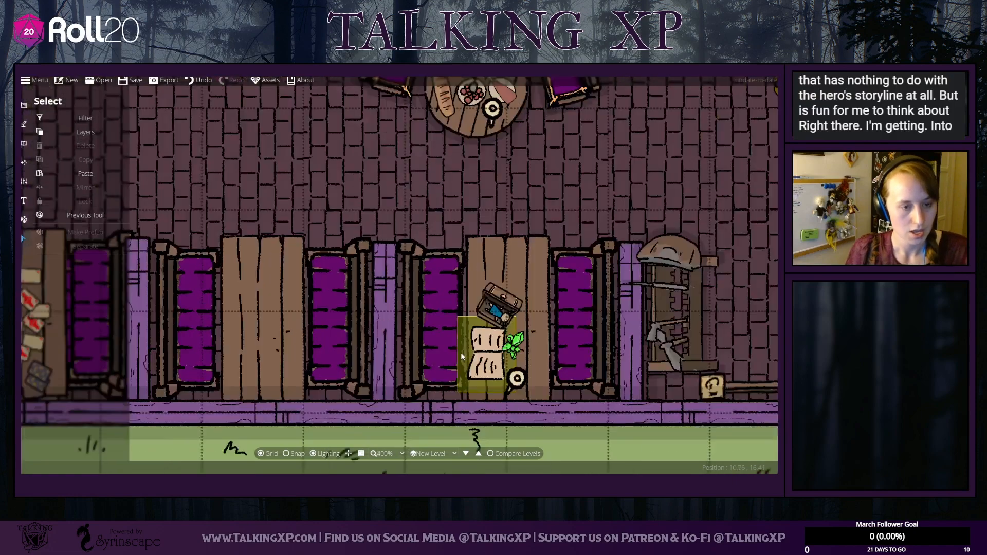
scroll(462, 356, "down", 2)
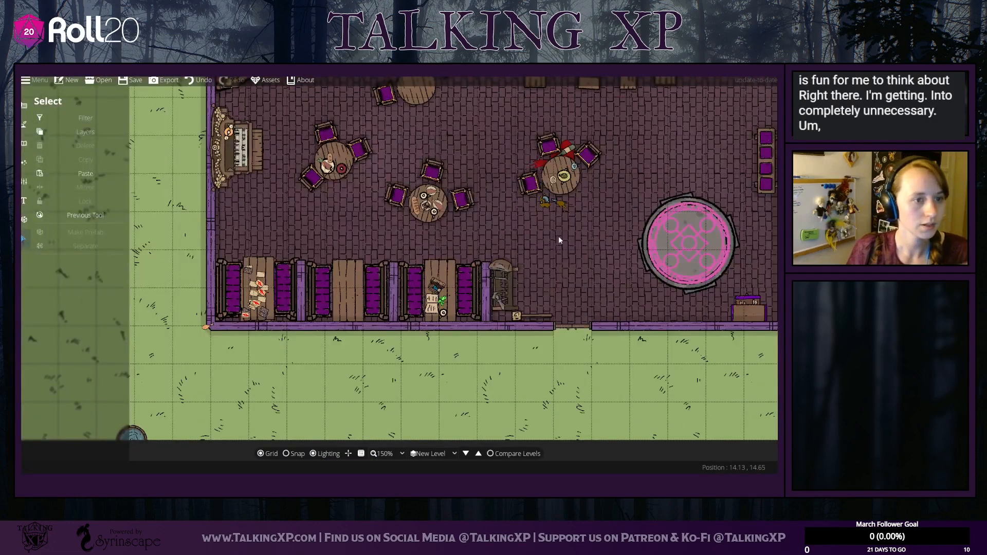
left_click_drag(558, 236, 515, 386)
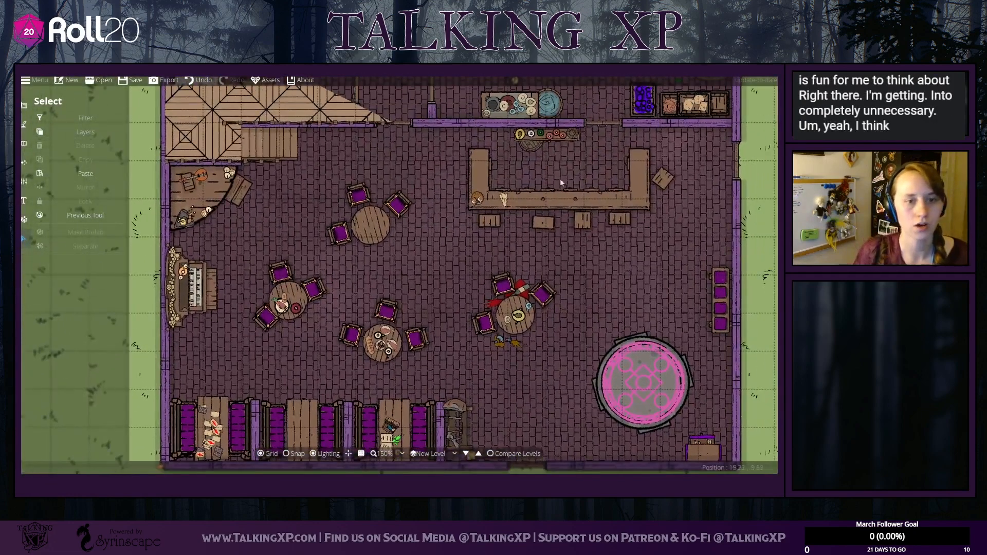
left_click_drag(672, 233, 591, 272)
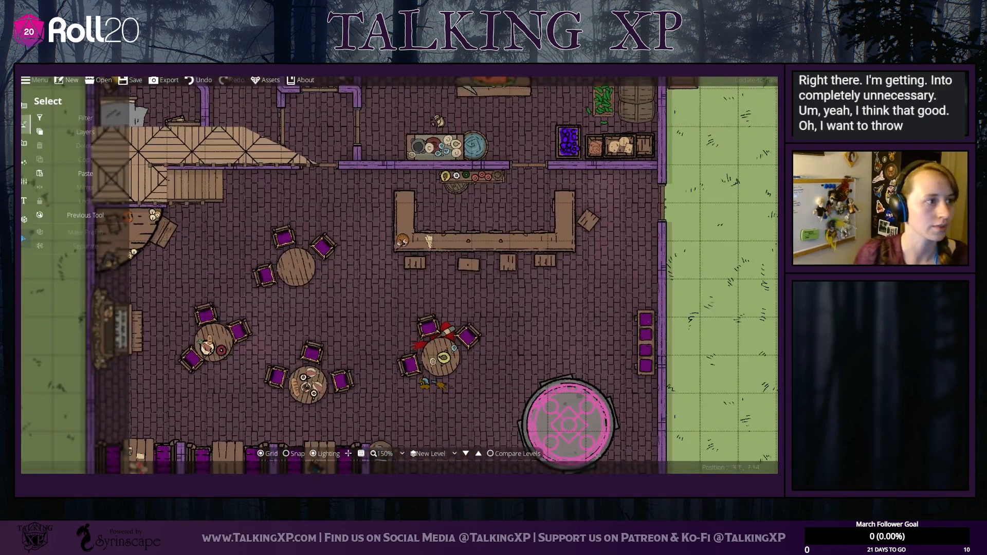
left_click(23, 144)
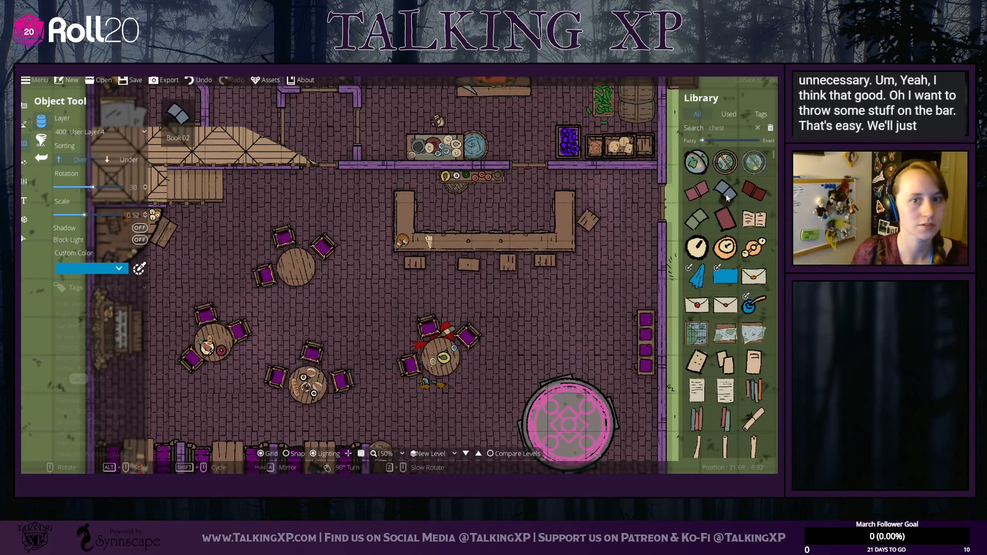
double_click(731, 127)
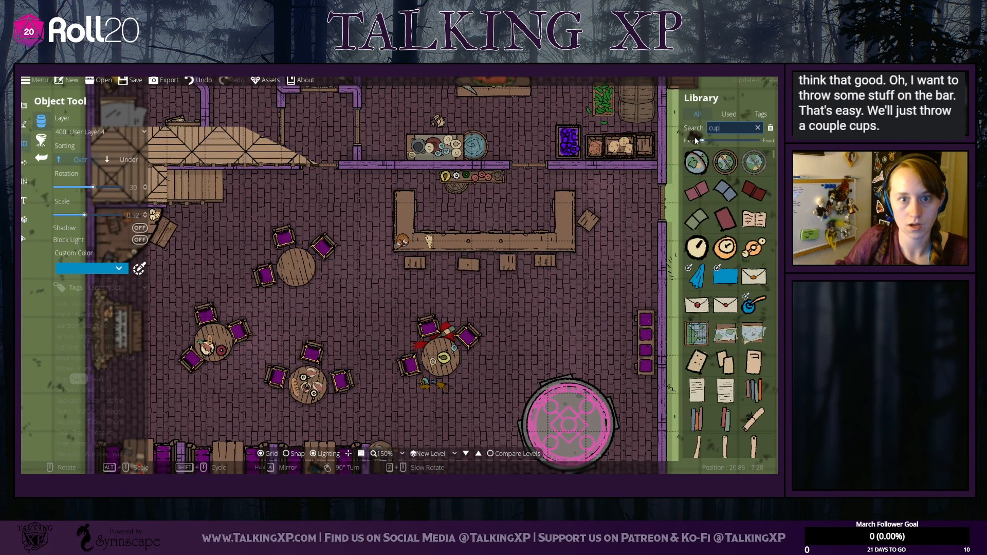
left_click(700, 166)
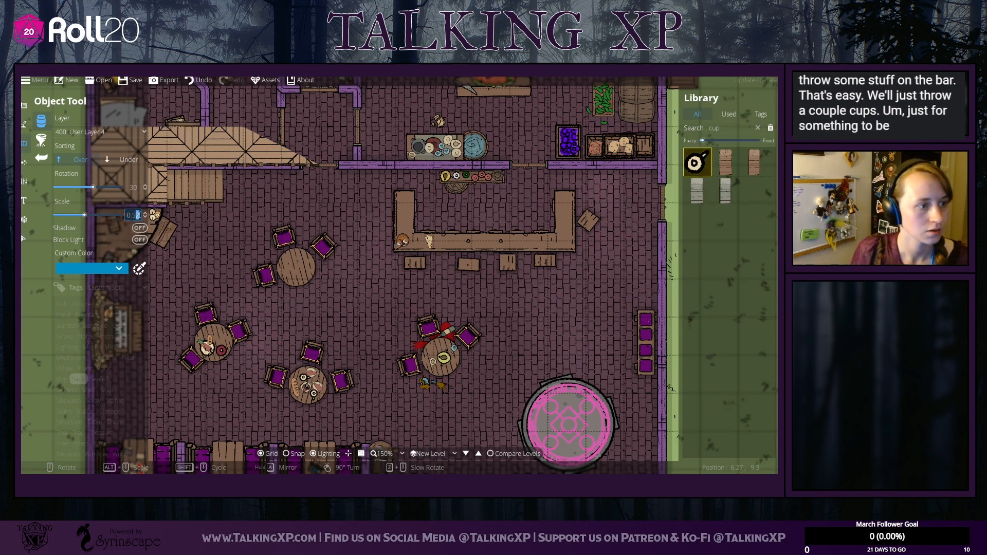
type("1")
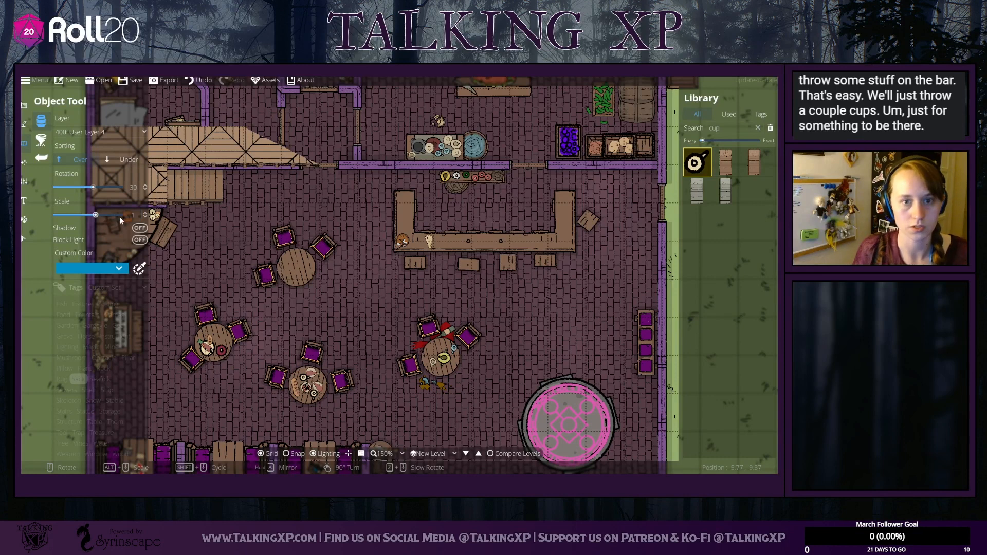
Step: Filter the object library by the Dining tag and place two different small cups along the front of the bar counter
left_click(78, 379)
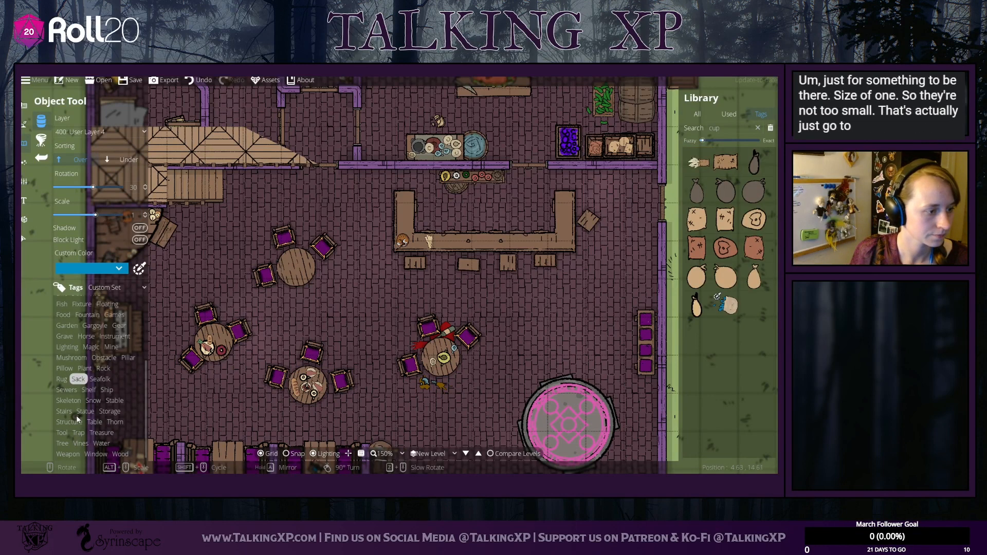
scroll(77, 368, "up", 3)
left_click(105, 342)
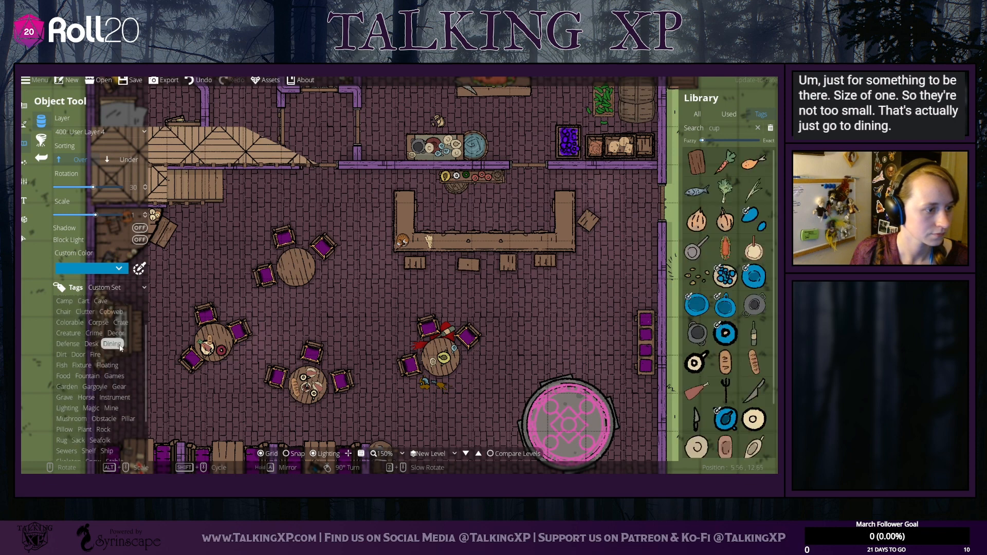
scroll(734, 338, "down", 1)
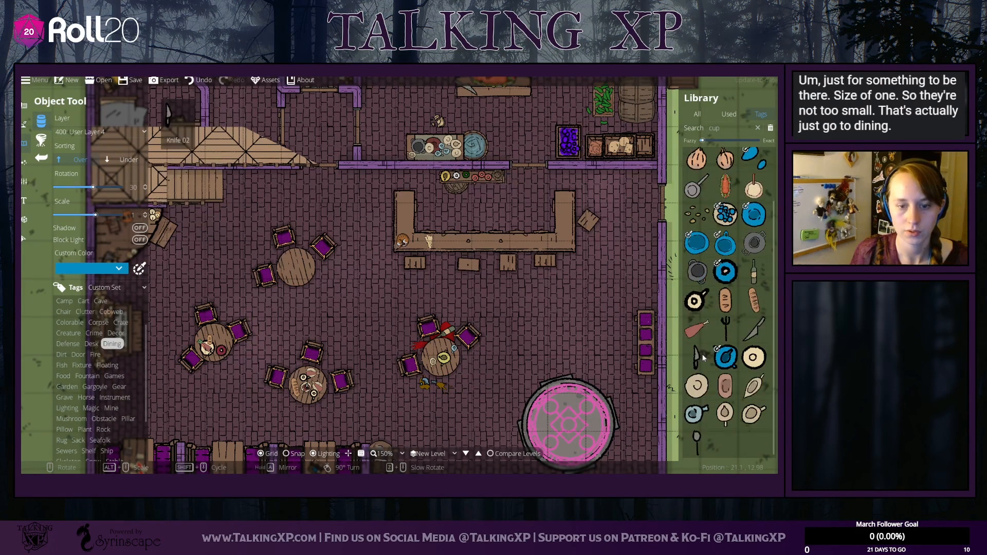
left_click(698, 414)
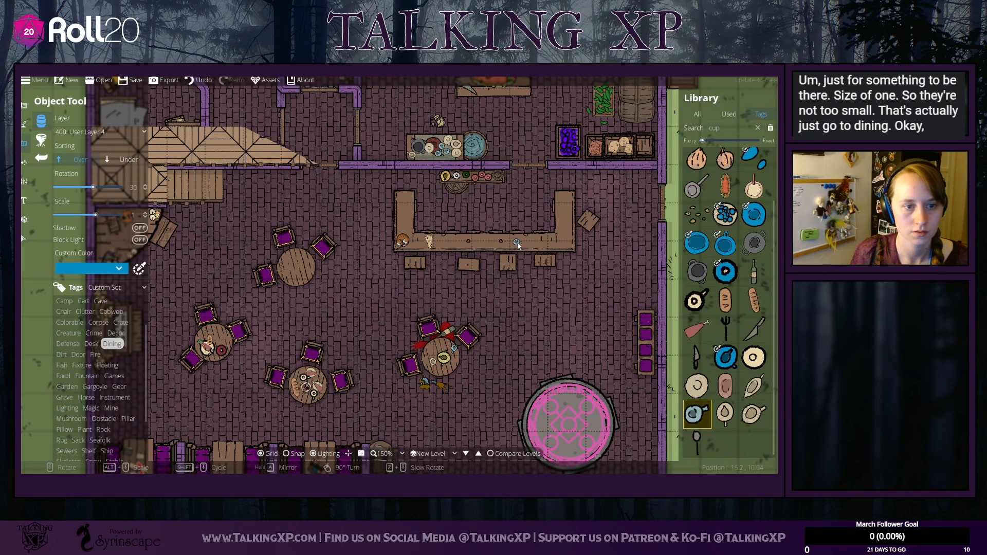
left_click(518, 246)
left_click(754, 416)
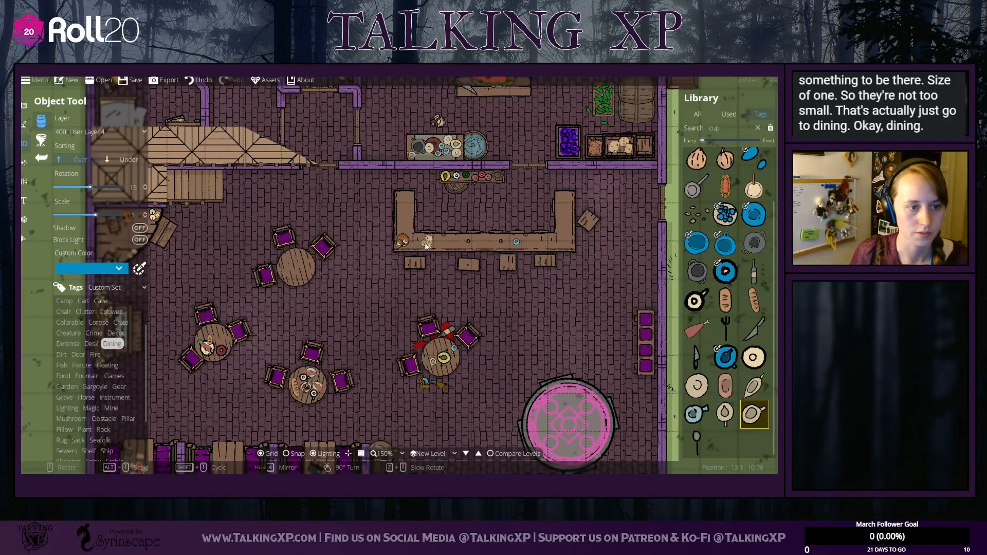
Step: Move the small cream-coloured object from the bar's front counter onto its right-hand side section
left_click(24, 239)
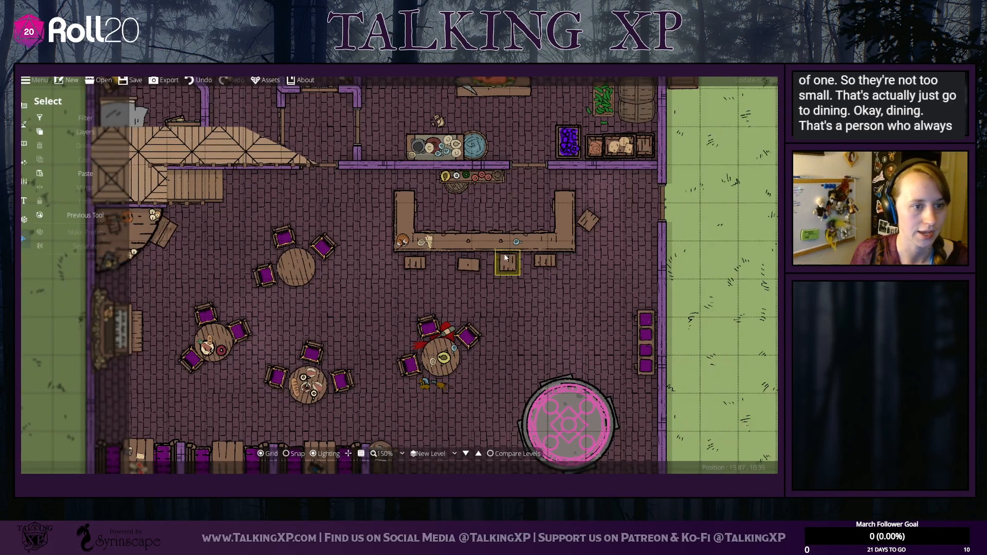
left_click(429, 242)
left_click_drag(429, 243, 563, 220)
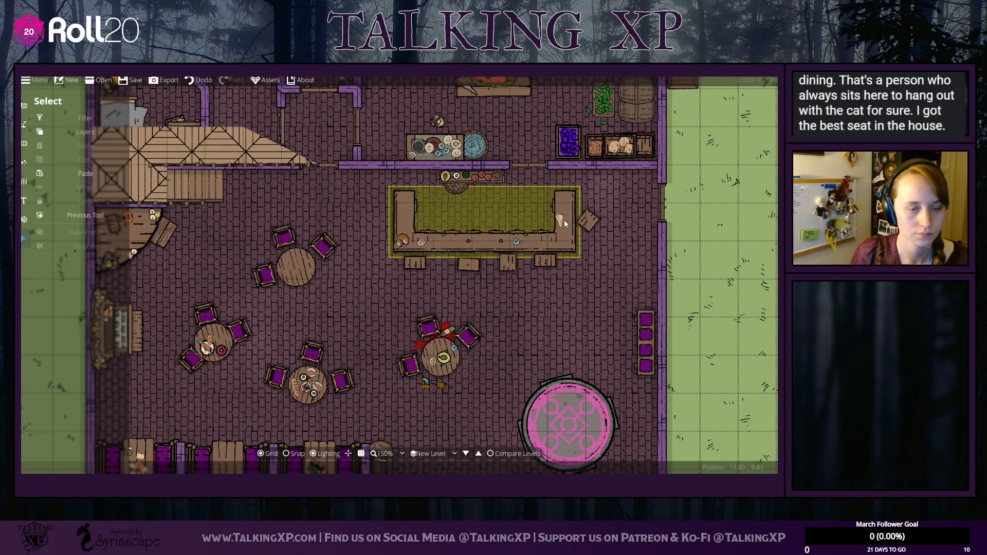
Step: Try placing a round plate from the Dining objects on the bar counter, and undo the placement
left_click(41, 133)
left_click(26, 142)
left_click(26, 141)
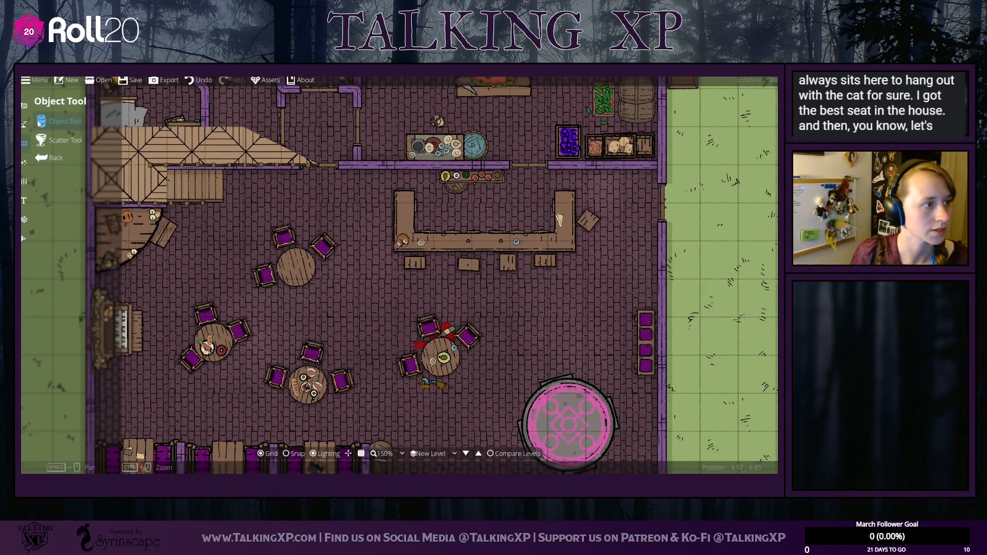
left_click(698, 385)
left_click(483, 244)
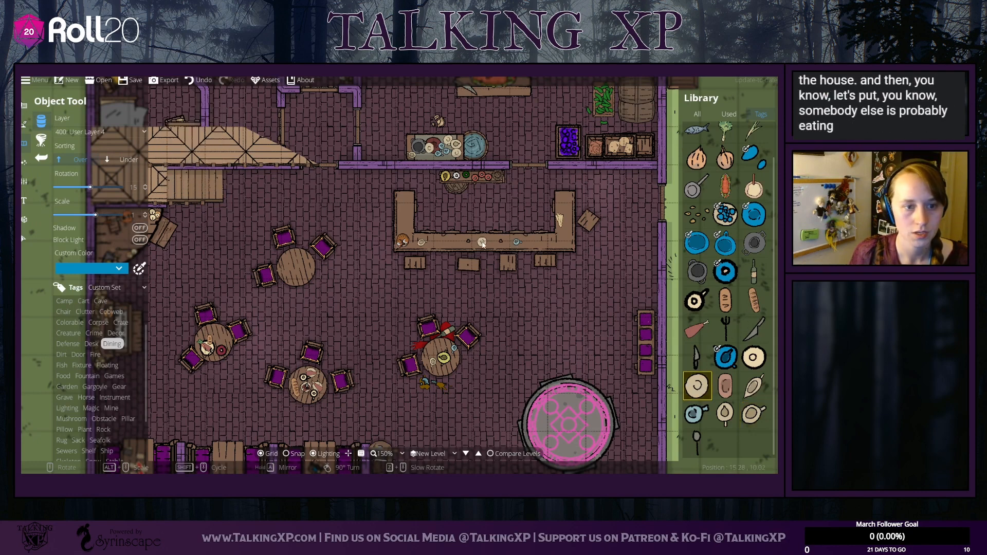
left_click(508, 247)
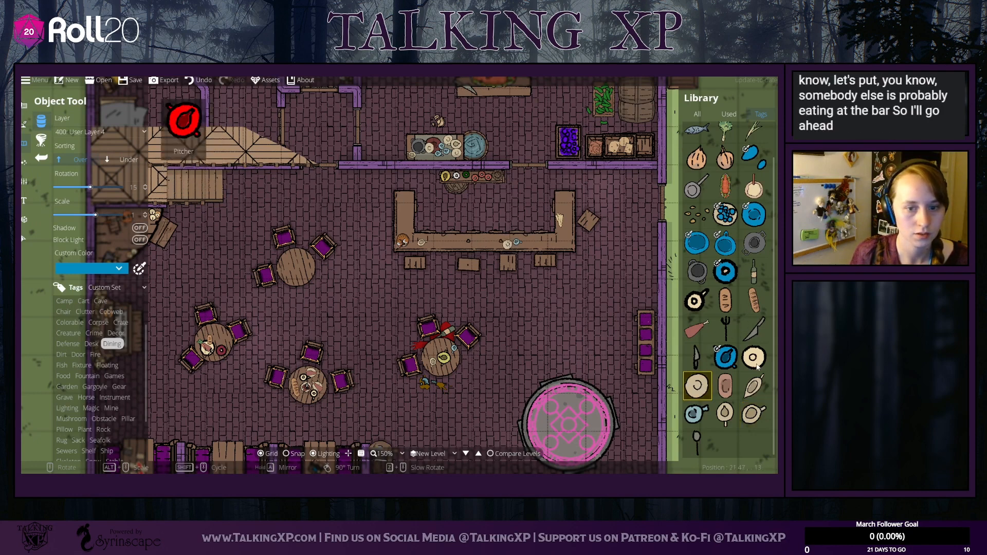
left_click(698, 331)
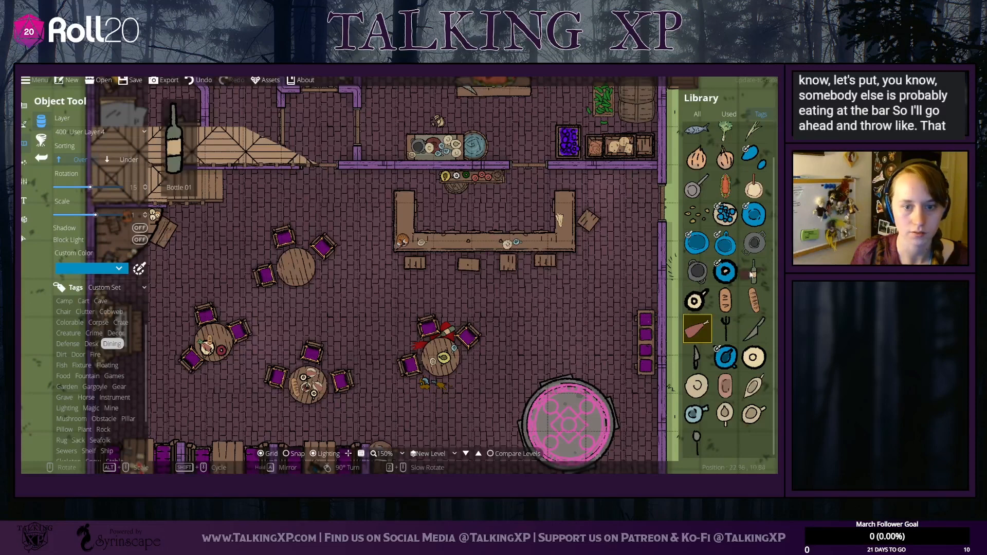
left_click(200, 80)
Step: Recolour the dish of small round snacks light orange and place it with a loaf of bread on the bar's front counter
left_click(725, 214)
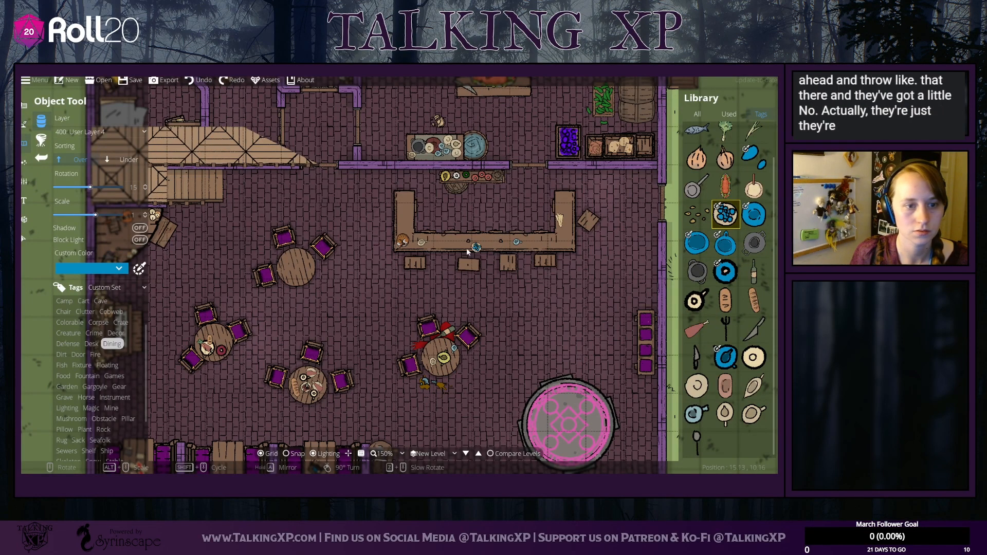
left_click(127, 270)
left_click(121, 291)
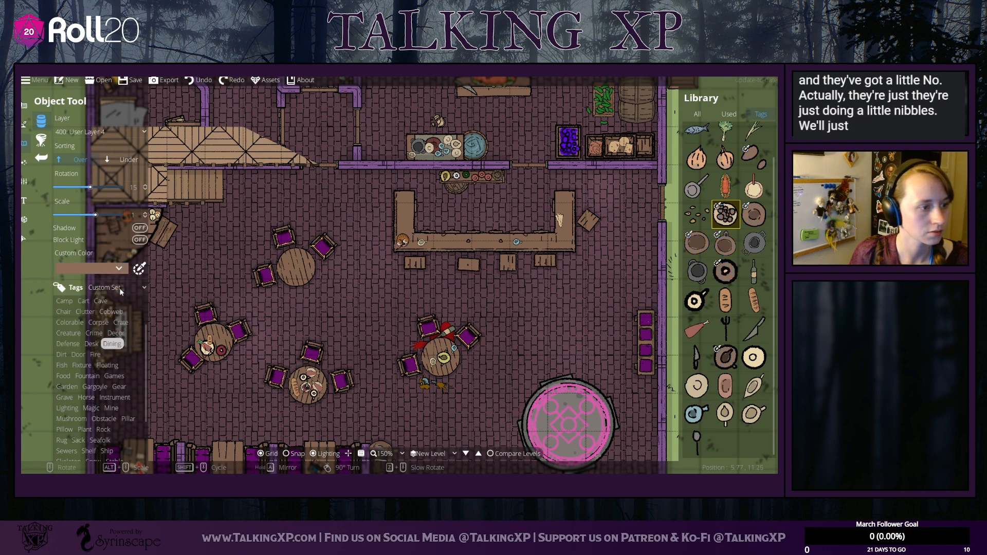
left_click(127, 268)
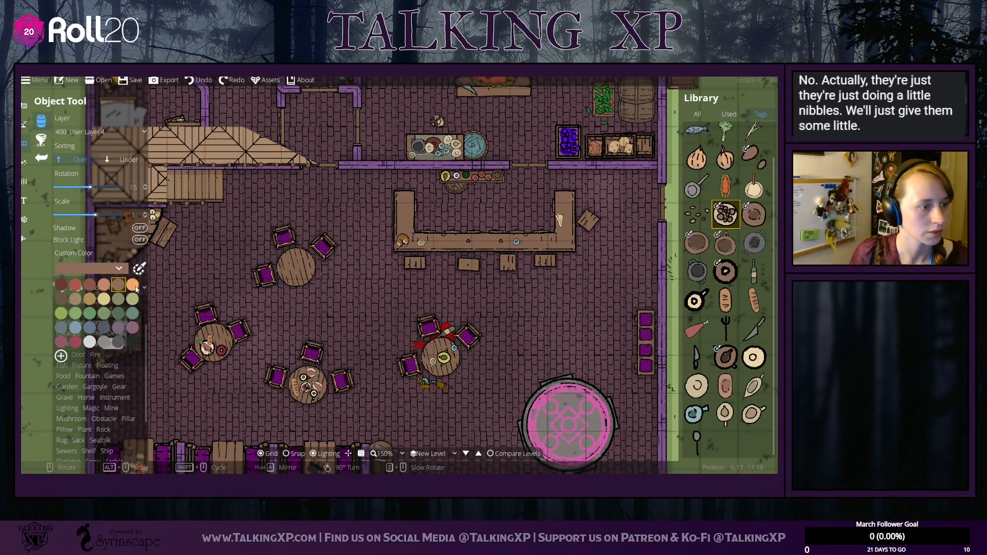
left_click(135, 289)
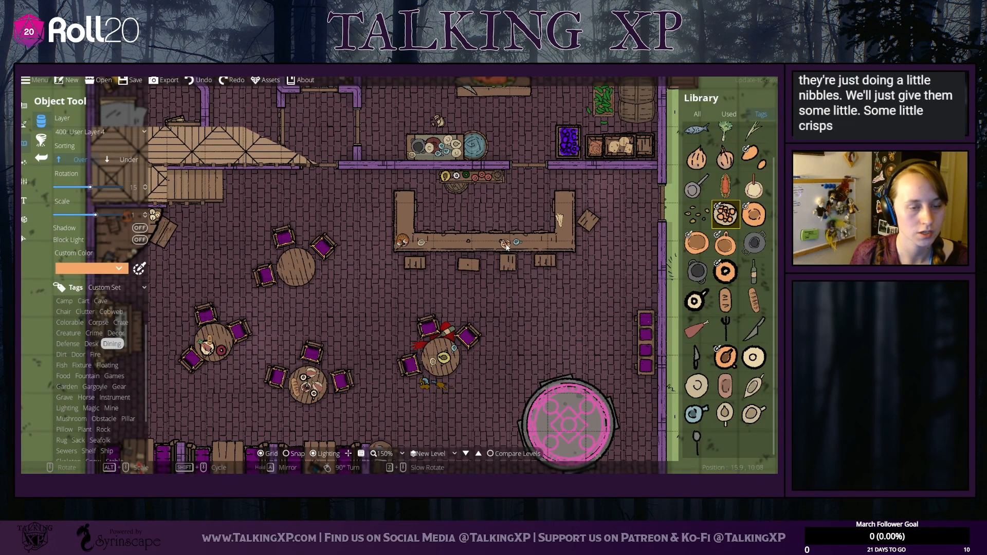
left_click(508, 246)
left_click(720, 301)
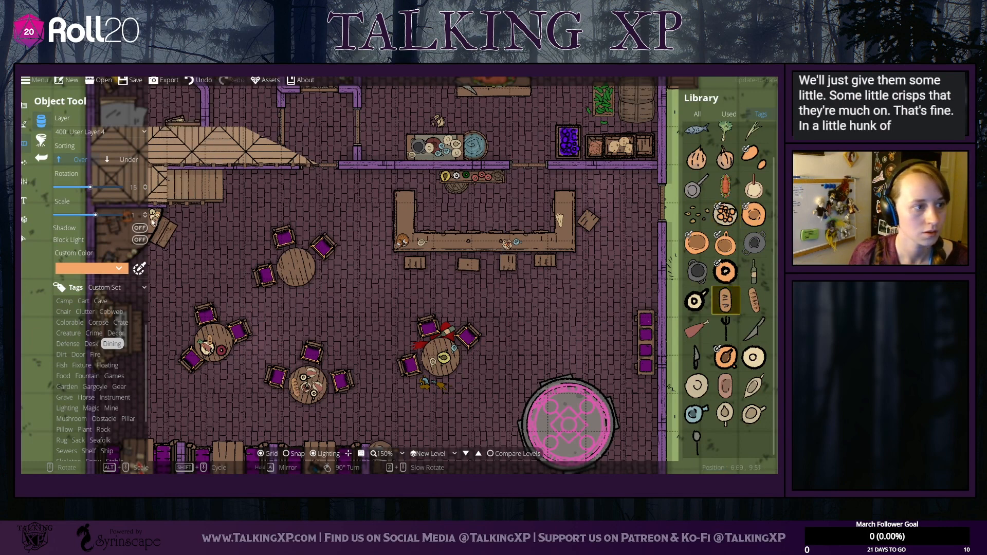
left_click(430, 252)
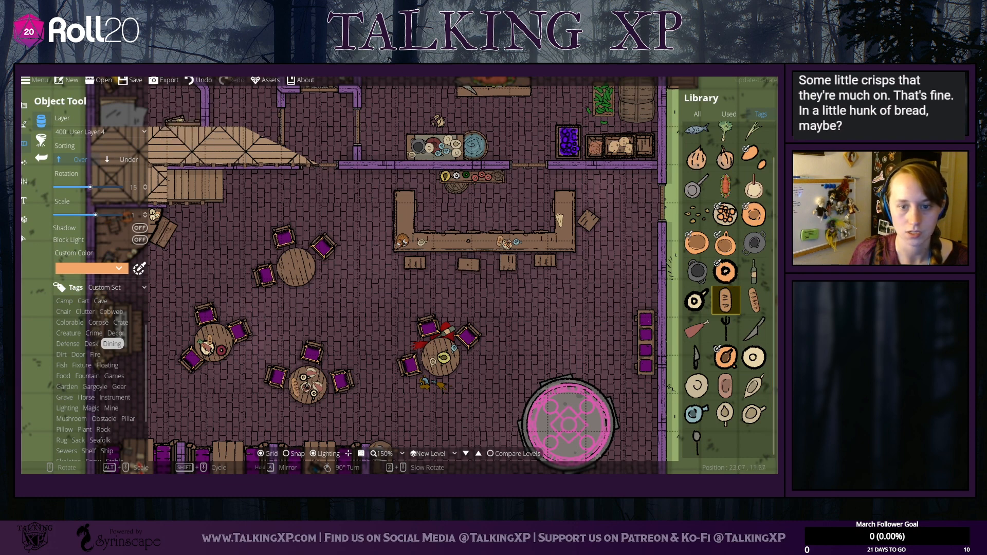
Step: Search the full object library for "pen"
mouse_move(745, 278)
left_mouse_down()
mouse_move(744, 321)
mouse_move(738, 288)
left_mouse_up()
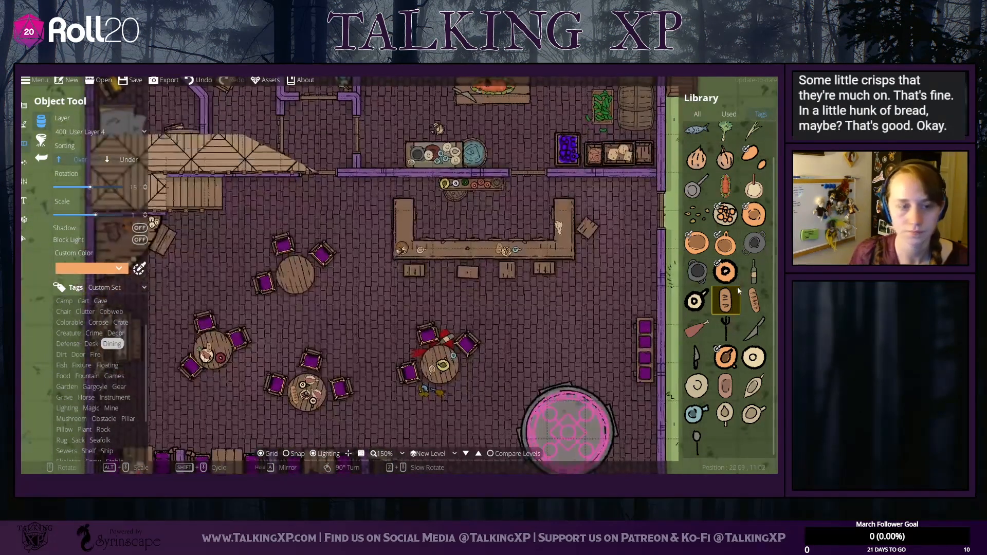
left_click_drag(592, 325, 618, 286)
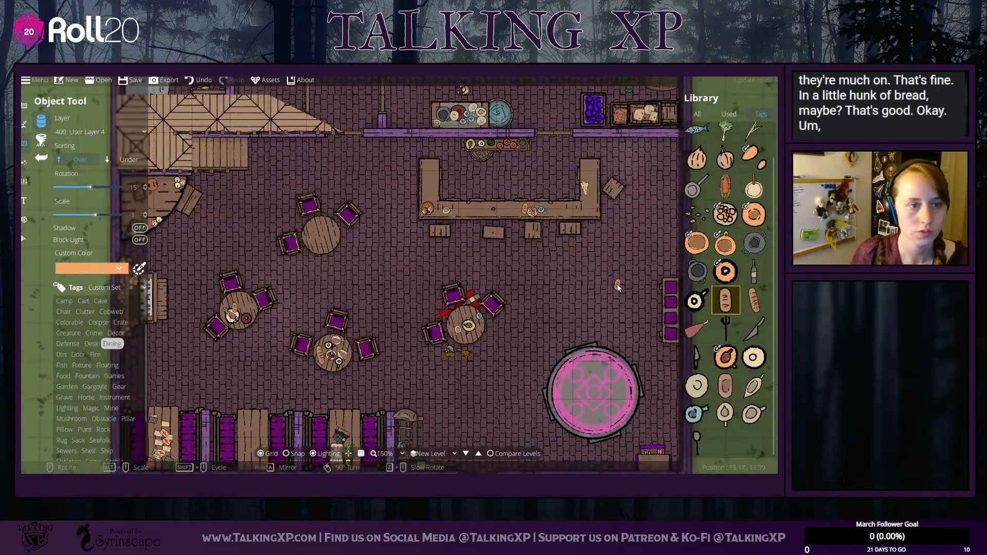
scroll(755, 283, "up", 1)
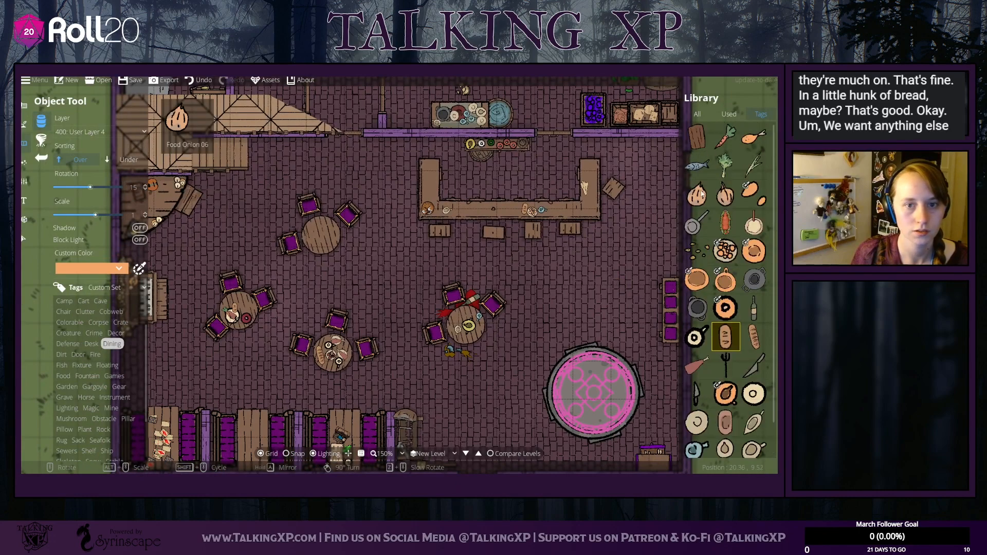
left_click_drag(599, 330, 645, 378)
left_click_drag(538, 302, 312, 135)
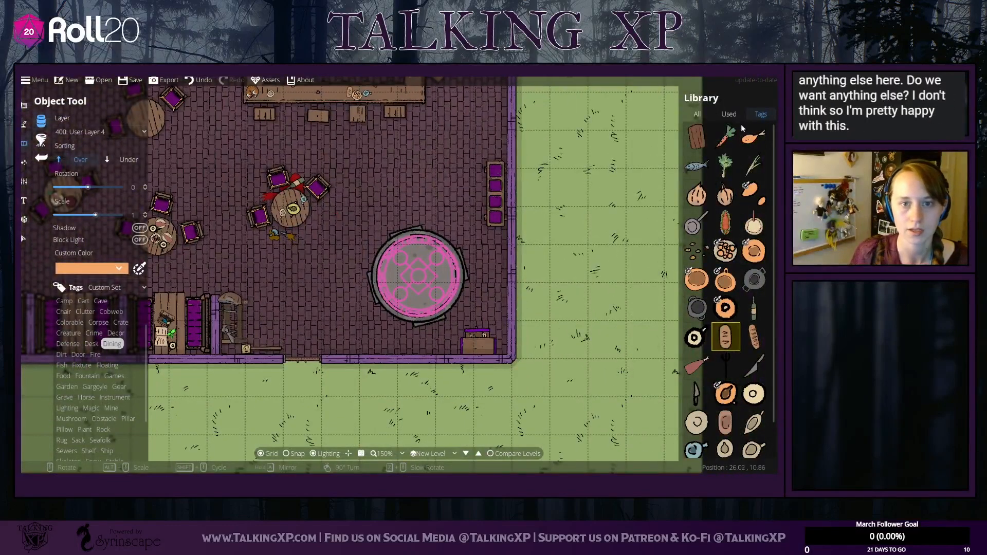
left_click(697, 113)
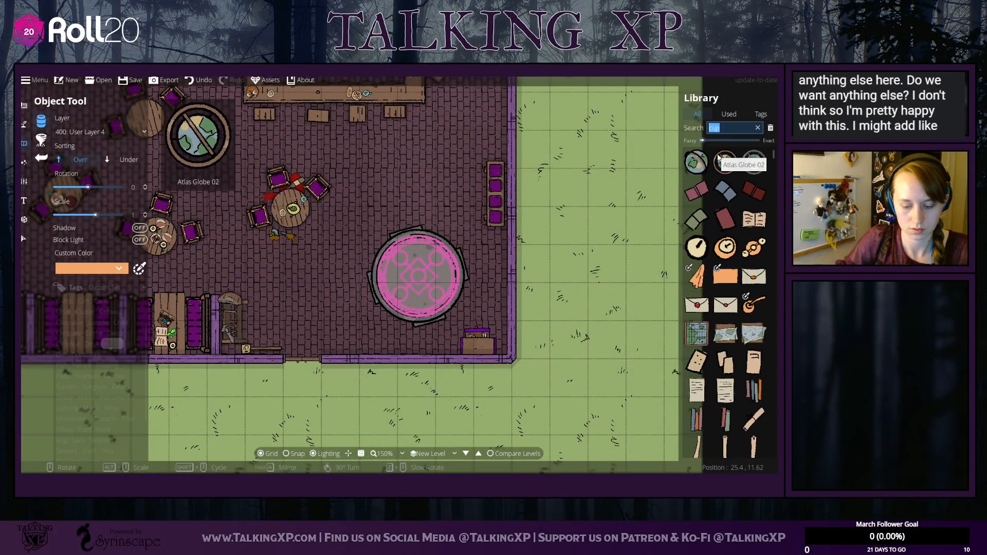
type("pen")
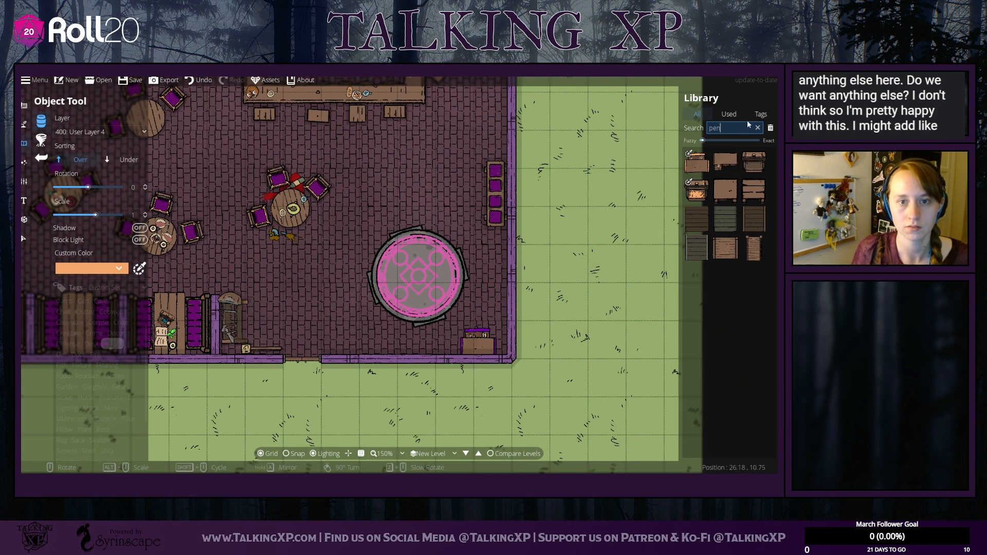
Step: Search the library for "ink", recolour the ink and quill object muted purple-grey, and place it on the desk below the large pink circle
left_click_drag(726, 126, 697, 128)
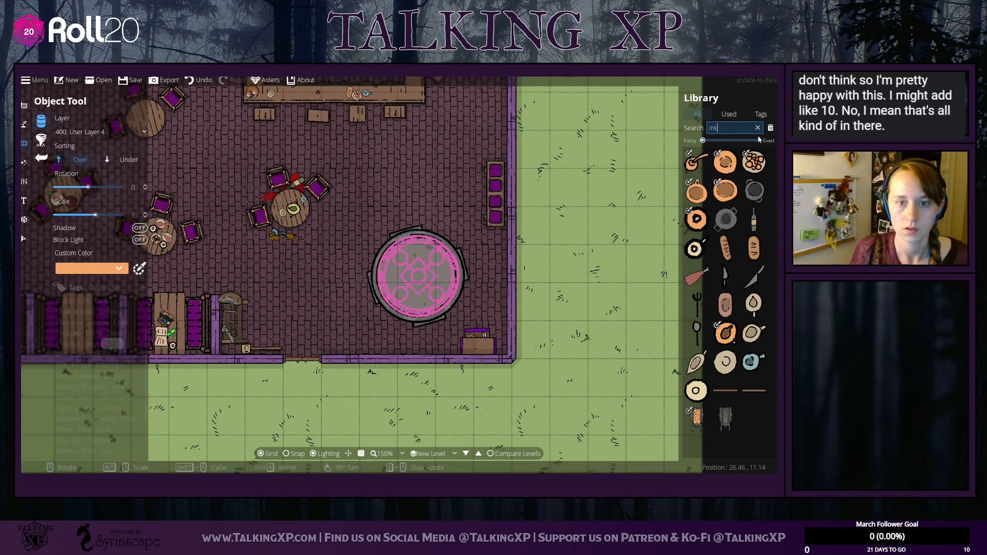
left_click(697, 162)
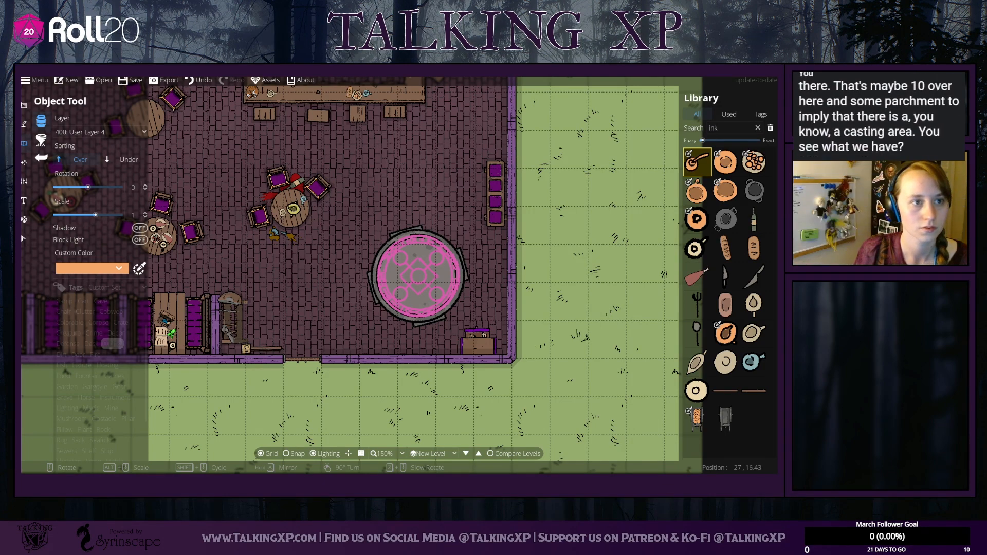
left_click_drag(419, 201, 511, 213)
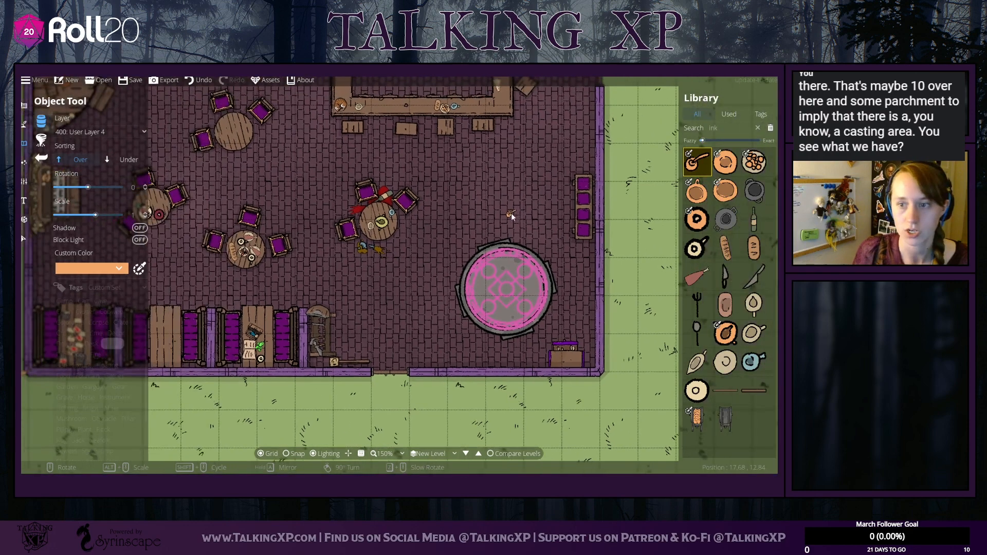
mouse_move(754, 302)
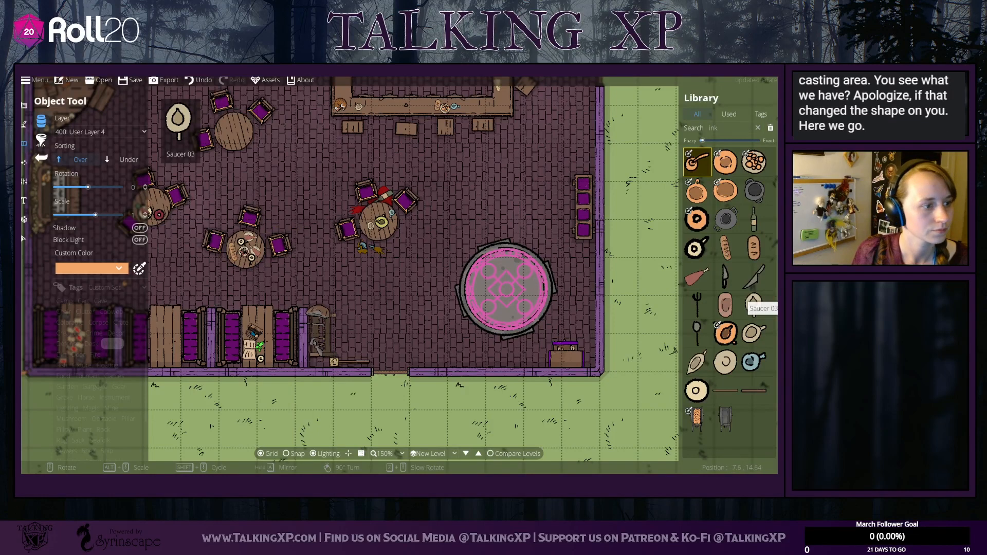
left_click(119, 268)
left_click(123, 331)
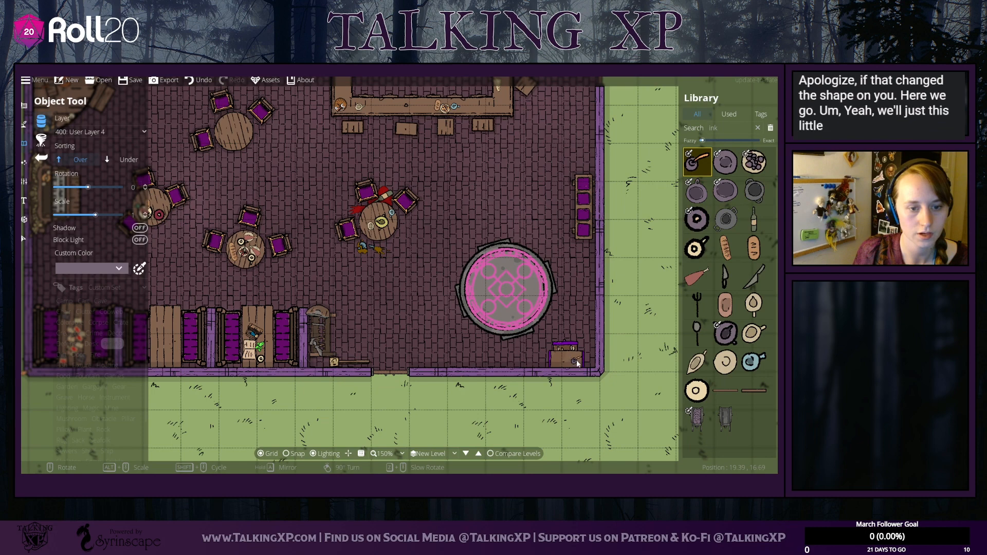
Step: Search the library for "paper", scale down the sheet with writing and place it on the desk beside the ink
left_click(731, 127)
key("BackSpace")
key("BackSpace")
key("BackSpace")
type("paper")
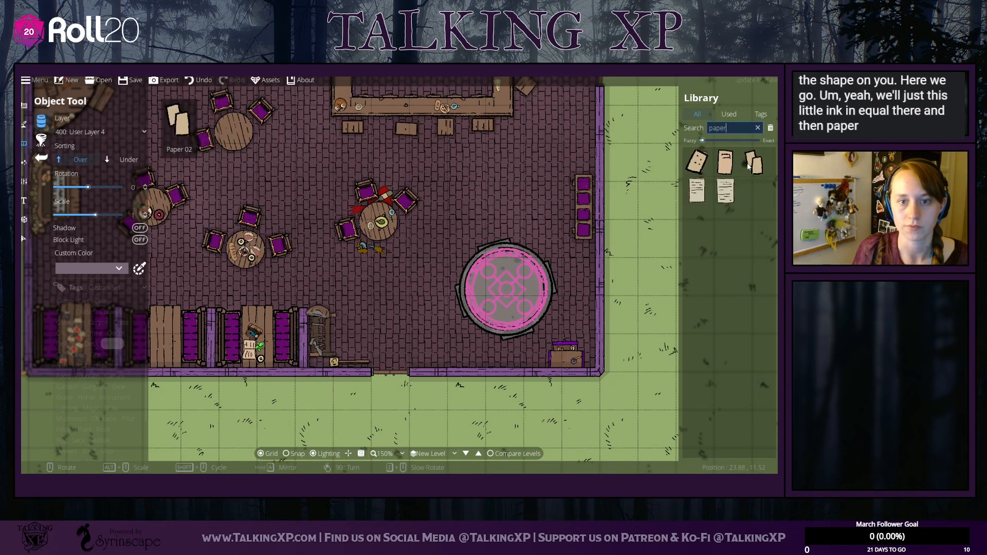
left_click(726, 191)
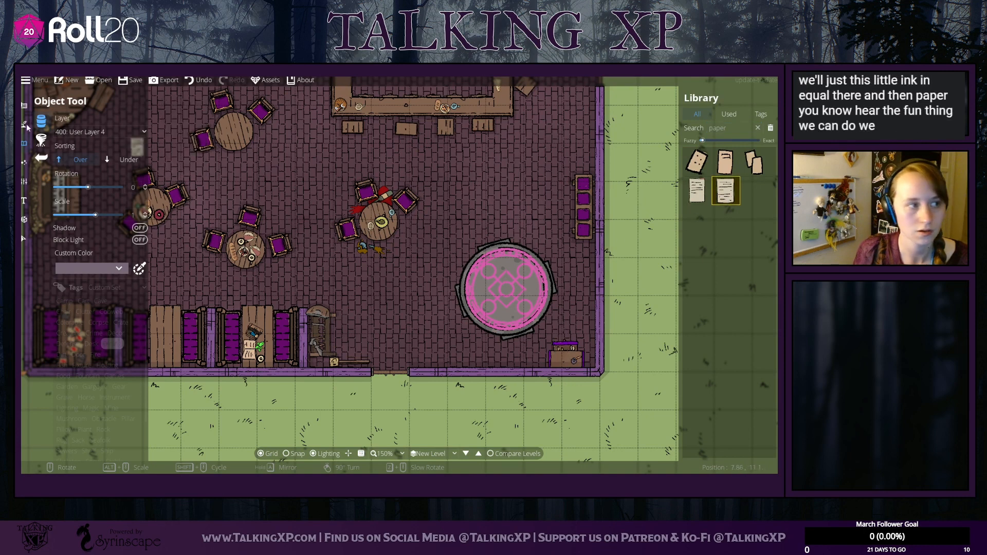
left_click_drag(95, 215, 91, 215)
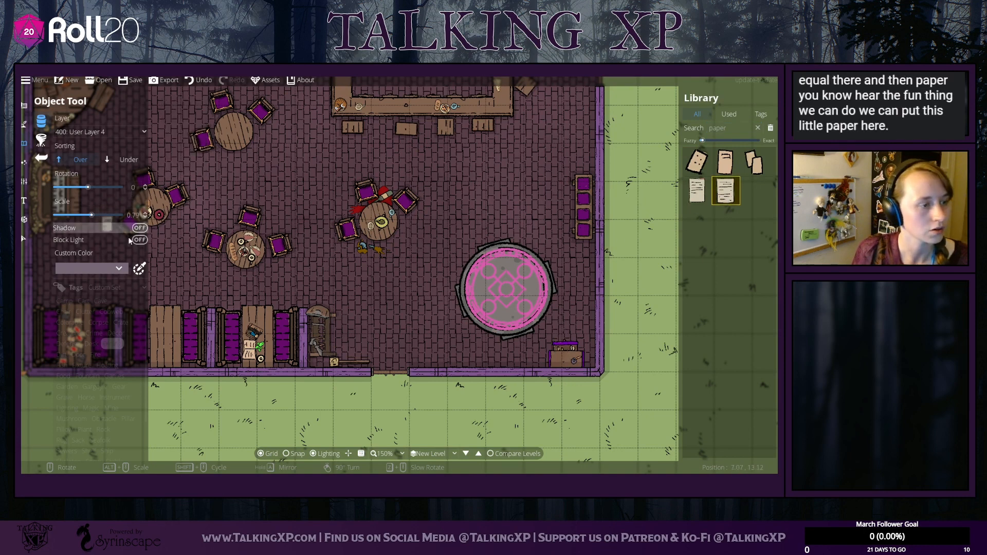
left_click(562, 361)
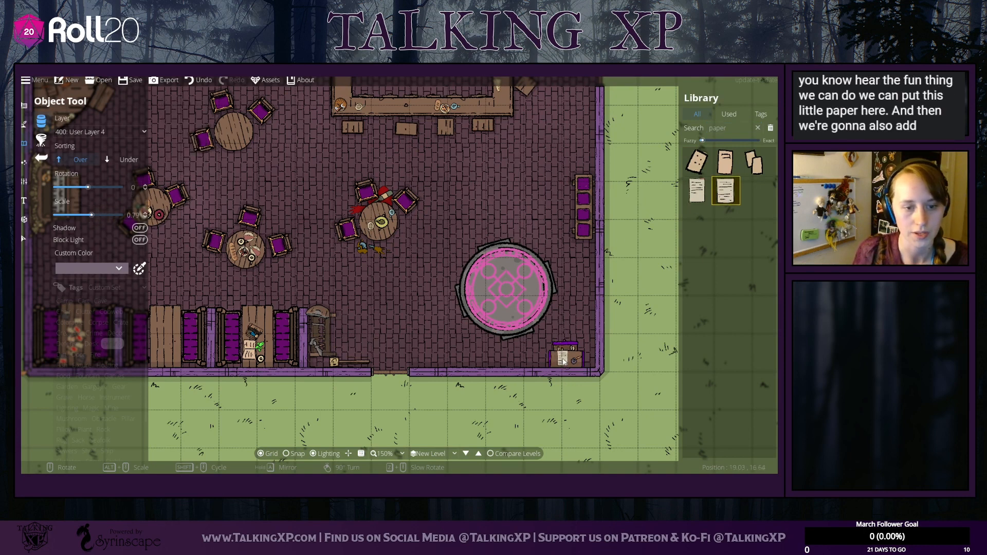
left_click(564, 362)
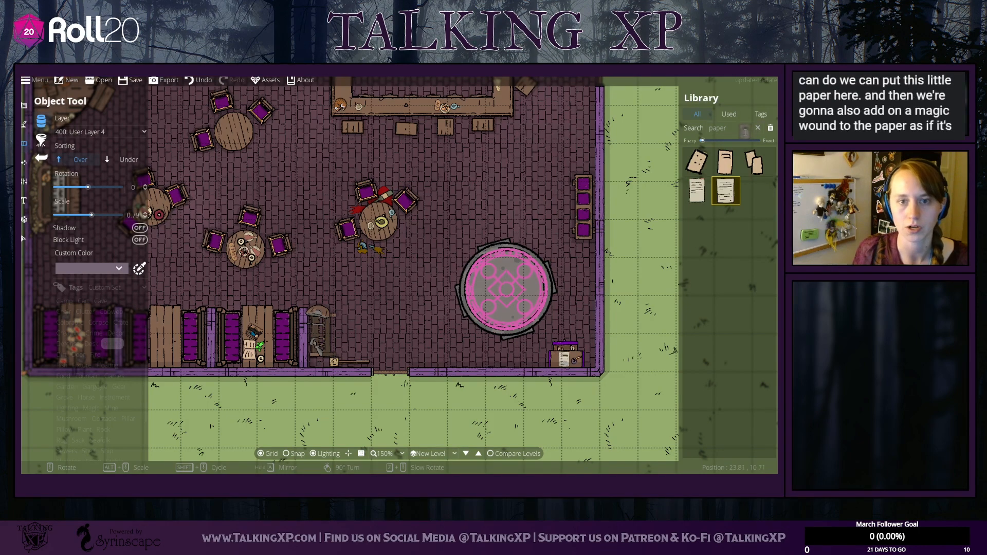
Step: Search the library for "magic", select a summoning circle and scale it down to fit the paper
left_click(689, 127)
type("magic")
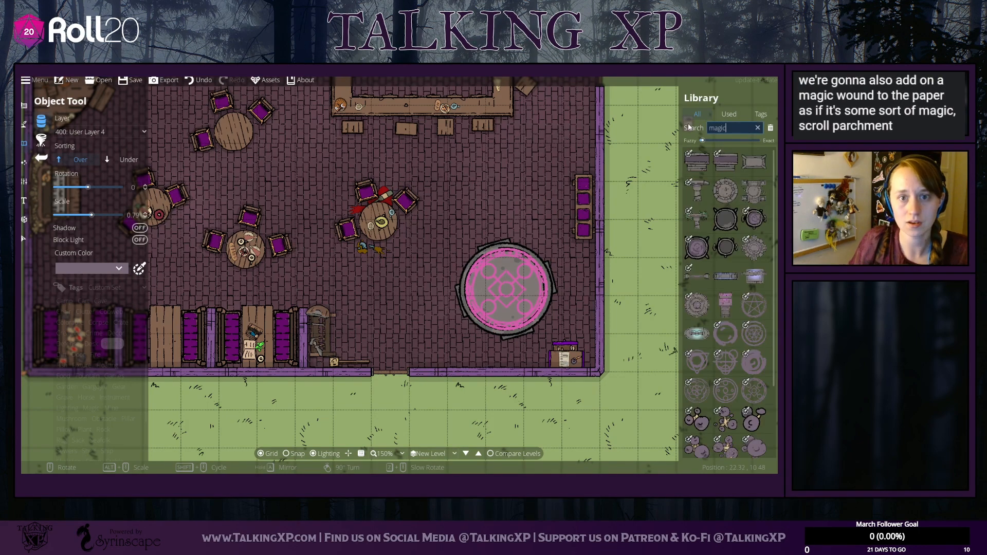
left_click(700, 359)
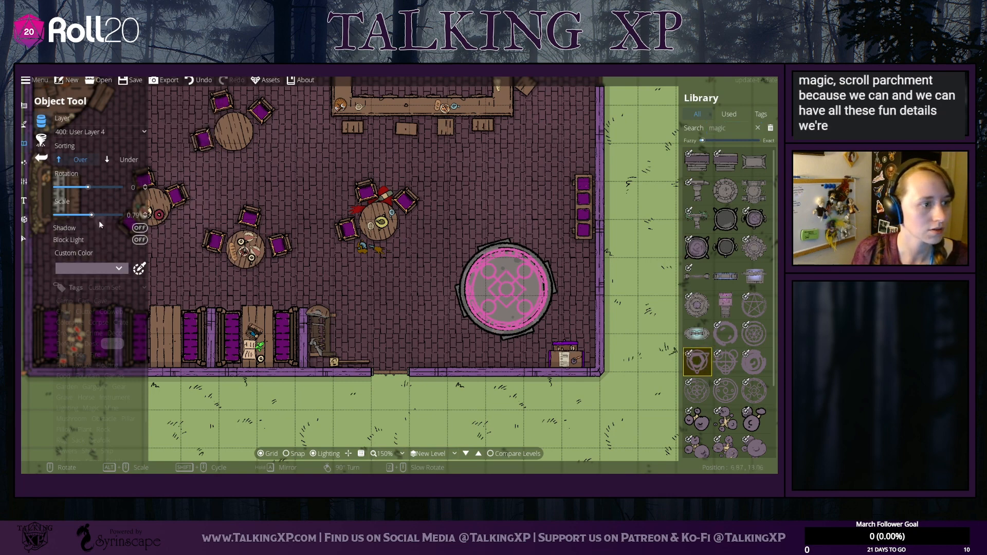
left_click_drag(92, 215, 87, 215)
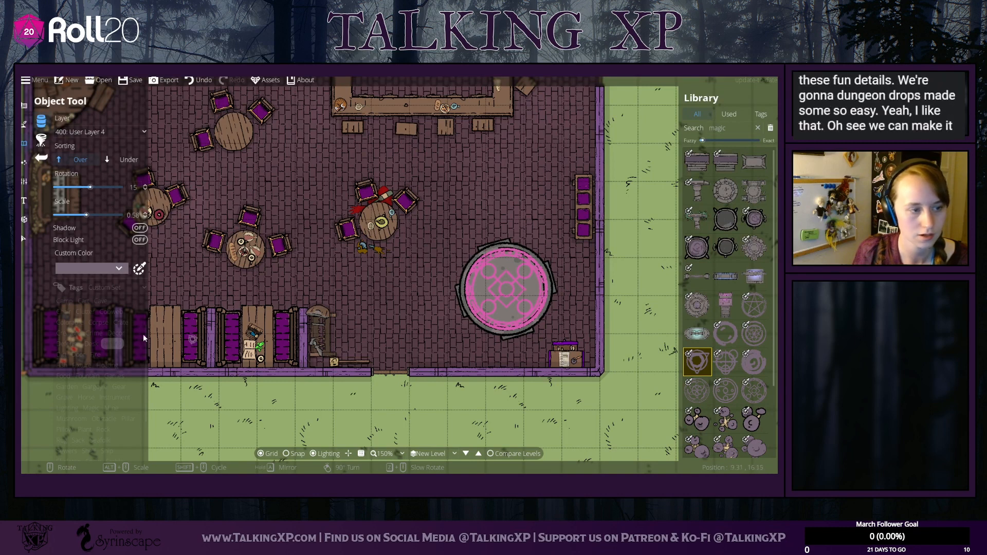
Step: Try a bright green custom colour for the summoning circle and preview another circle design over the paper
left_click(123, 272)
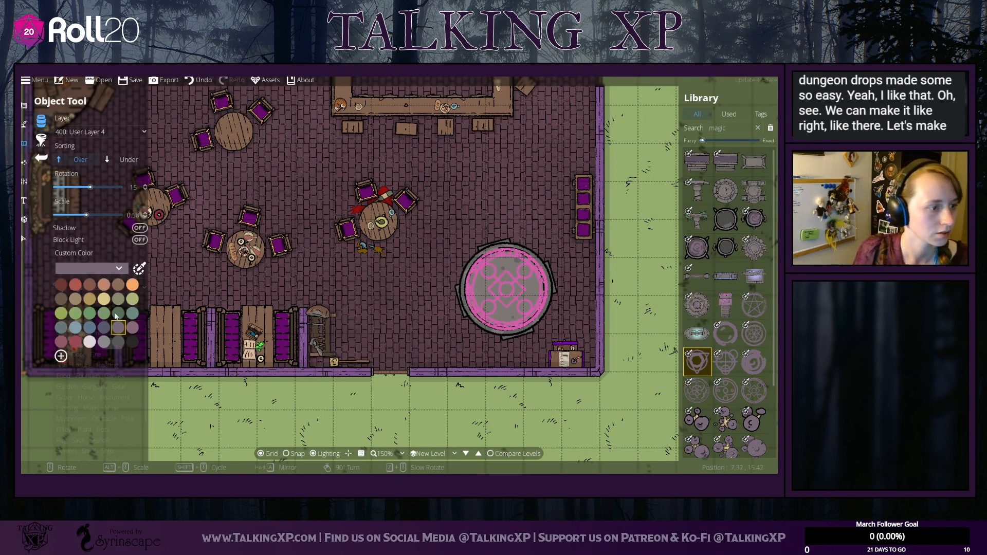
left_click(63, 314)
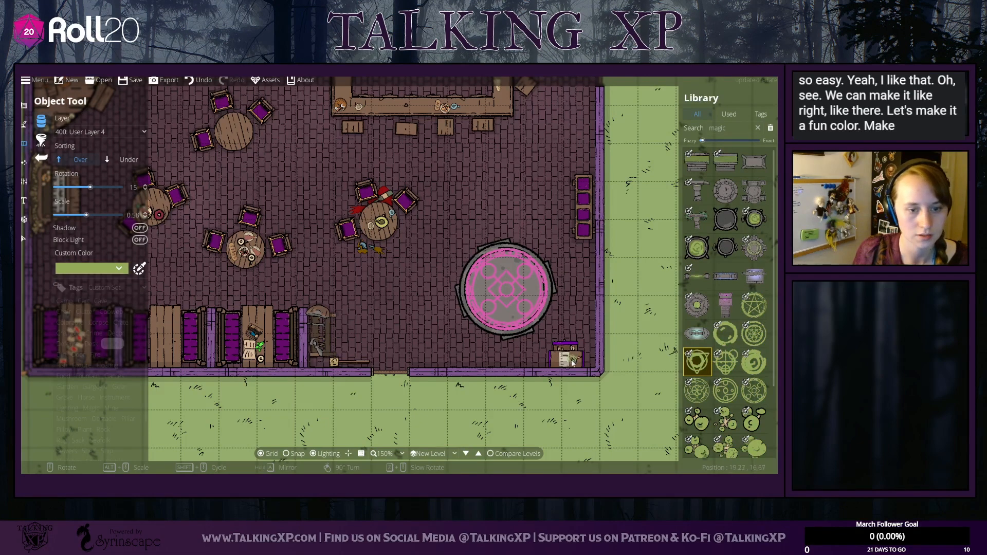
left_click(139, 268)
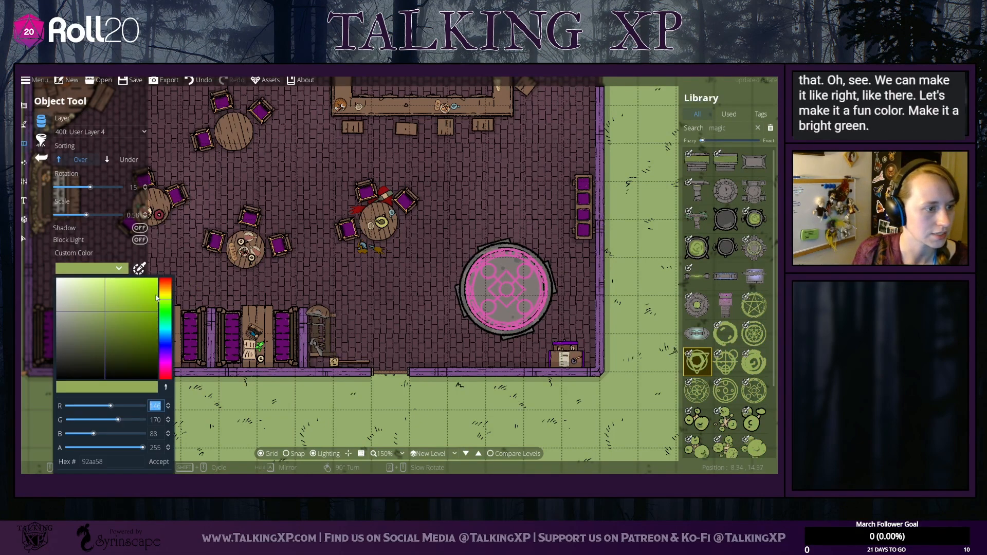
left_click(166, 312)
left_click_drag(148, 303, 143, 284)
left_click(159, 461)
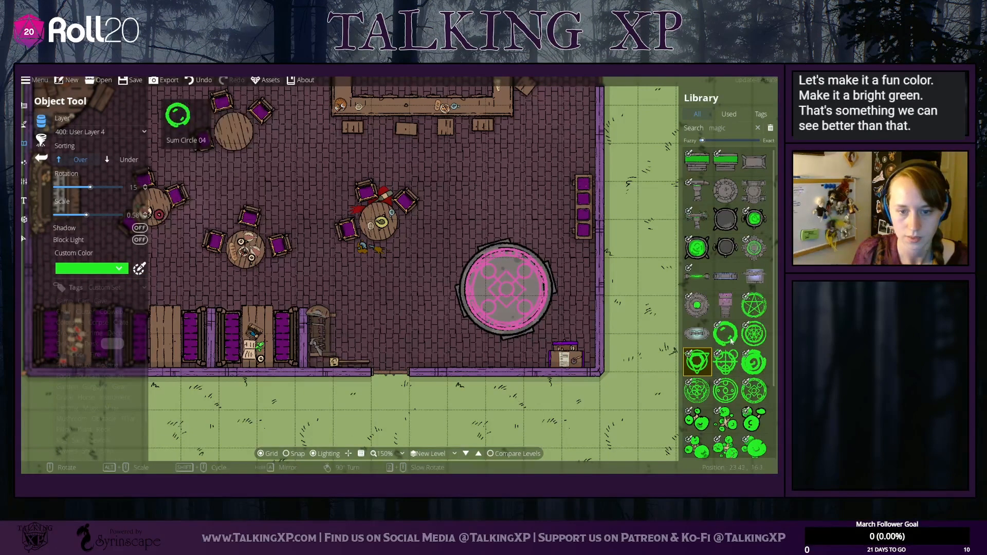
mouse_move(735, 337)
left_click(726, 361)
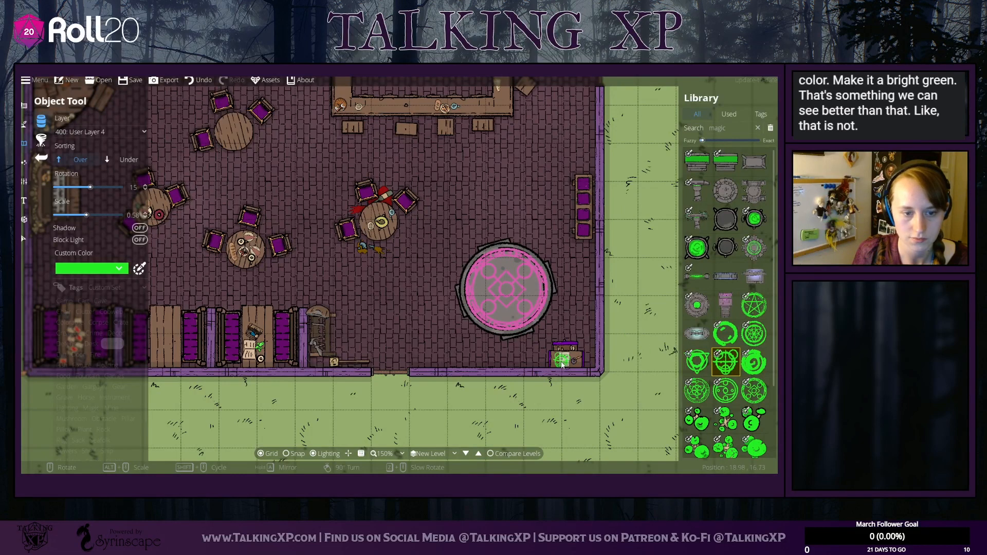
left_click(697, 362)
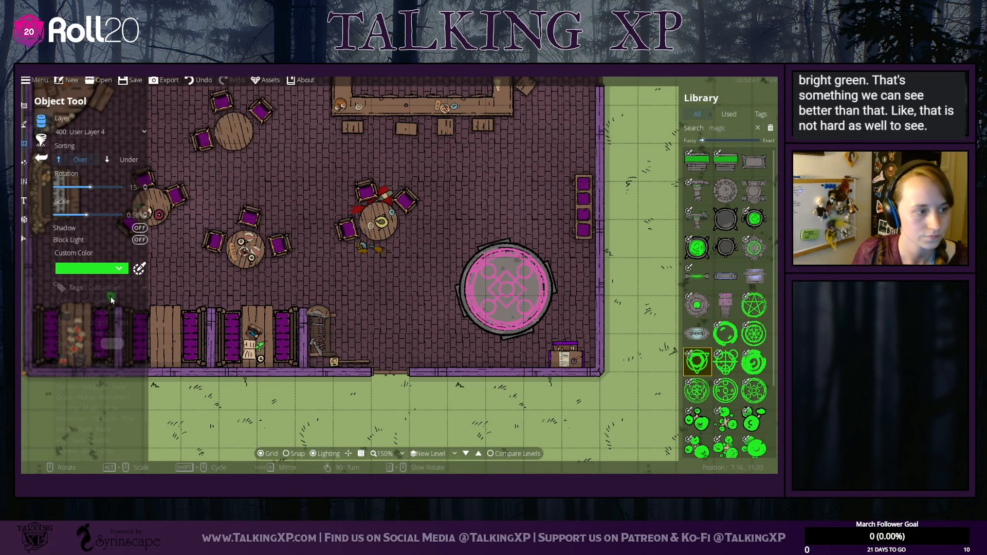
Step: Set the summoning circle's custom colour to bright electric blue, scale it down slightly and place it on the desk's paper
left_click(120, 271)
left_click(139, 270)
left_click_drag(153, 288, 171, 346)
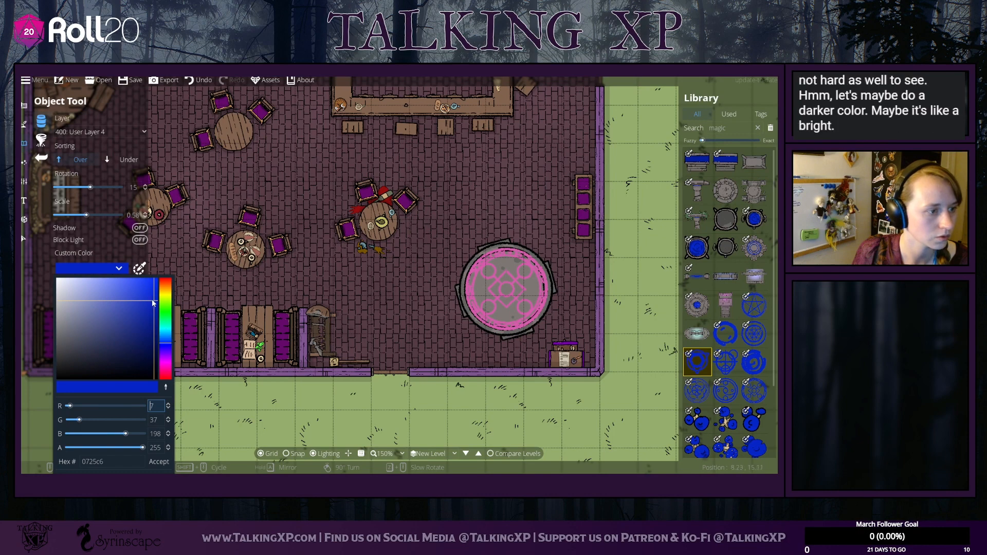
left_click_drag(152, 300, 159, 275)
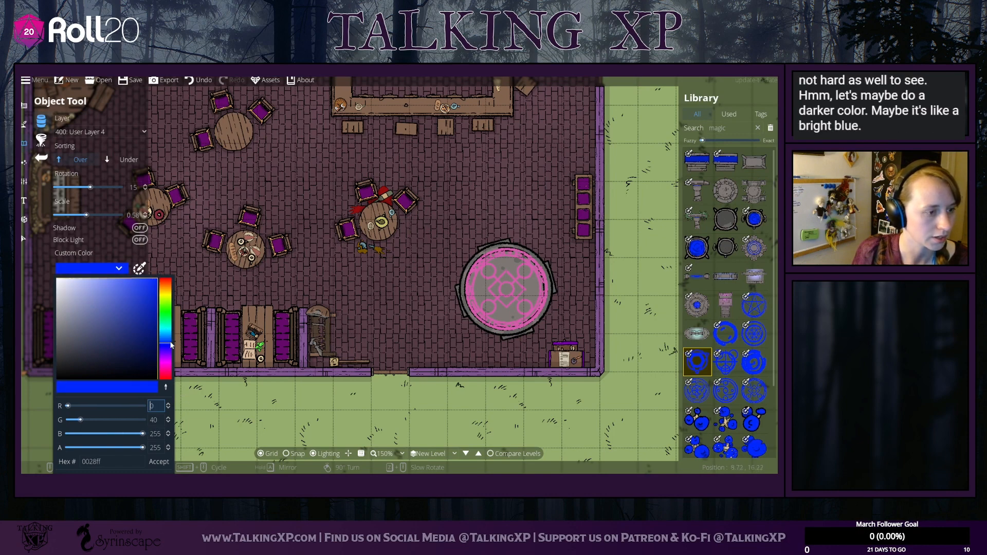
left_click(159, 462)
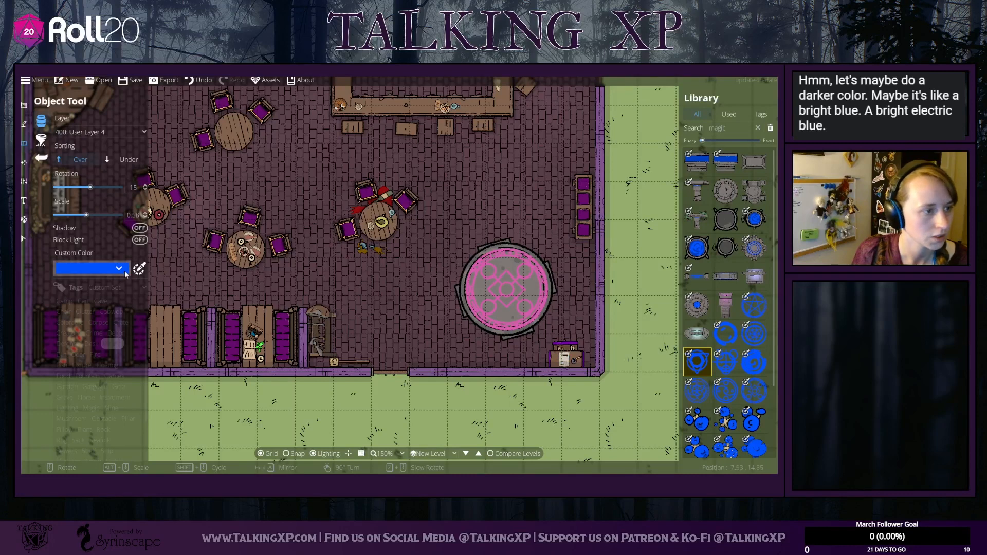
left_click_drag(88, 216, 86, 217)
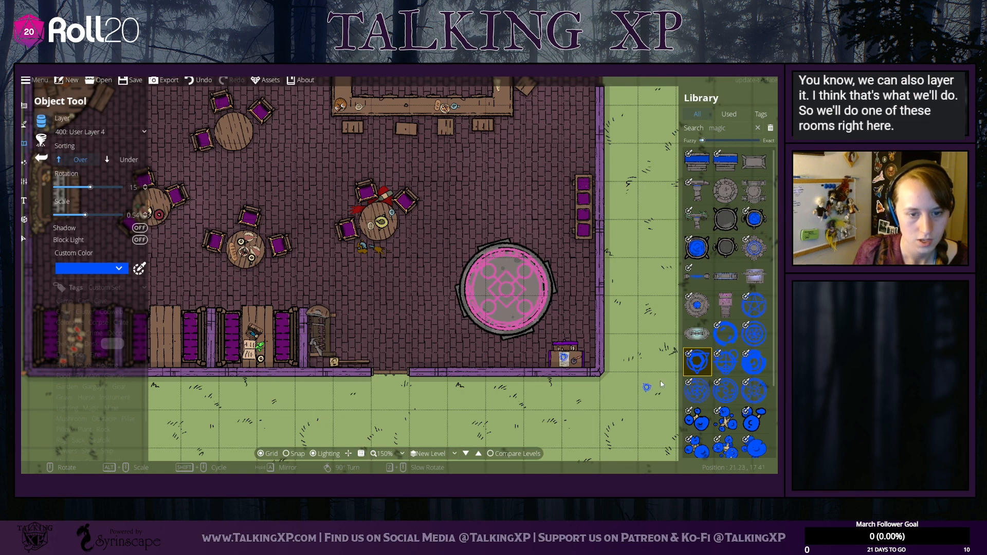
Step: Select a different summoning circle design and set its custom colour to bright green (2cff00)
left_click(721, 347)
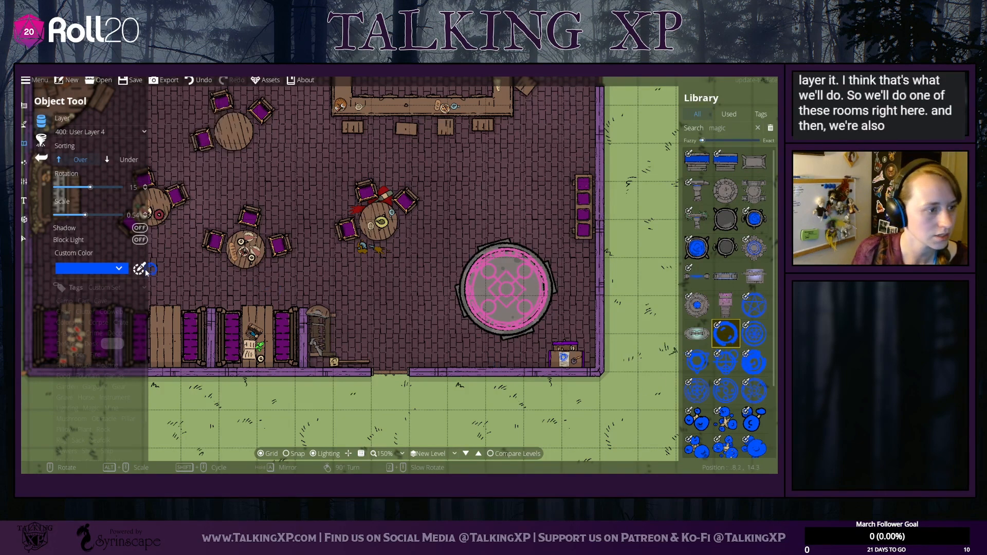
left_click(120, 268)
left_click(159, 308)
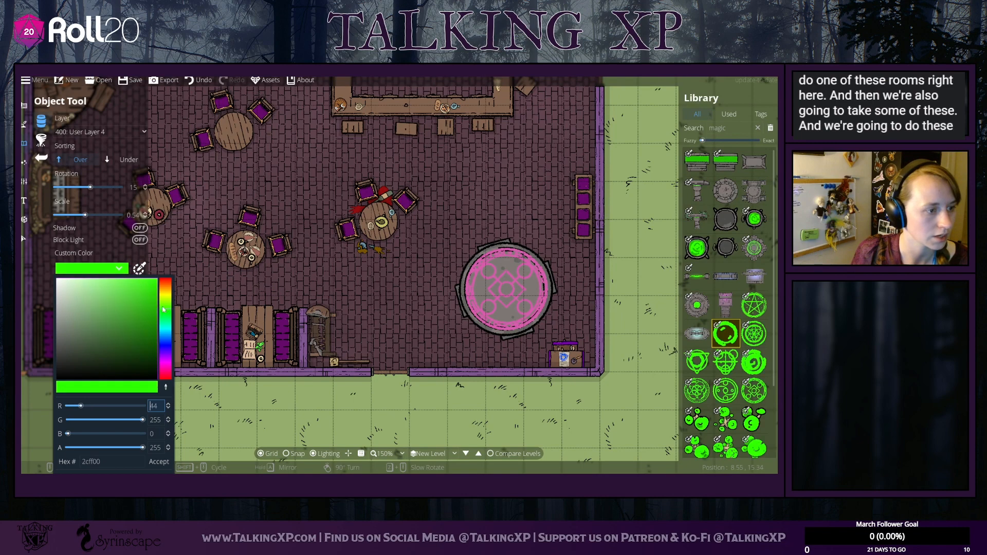
left_click(162, 463)
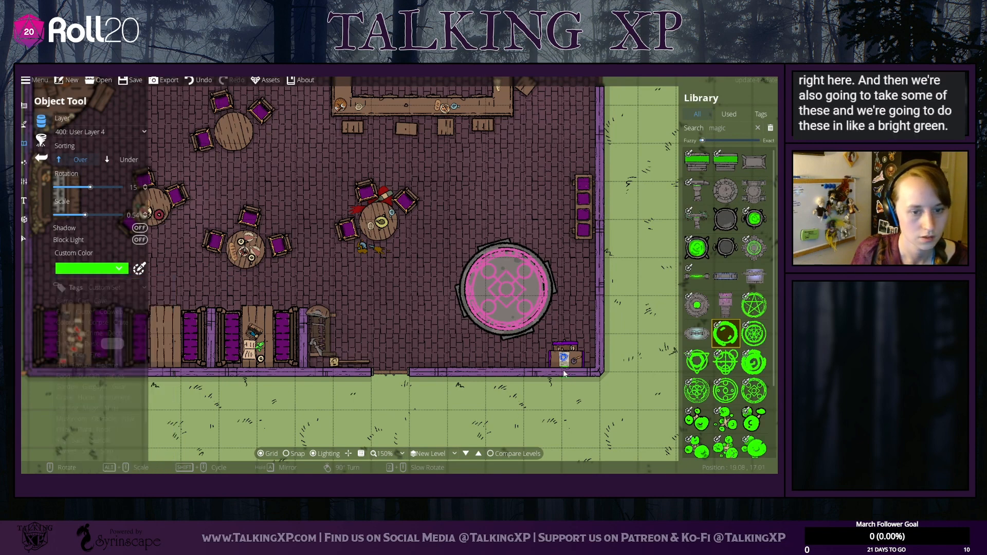
Step: Layer the green circle over the blue one on the desk's paper, scaling it down in stages to 0.14
scroll(549, 360, "down", 5)
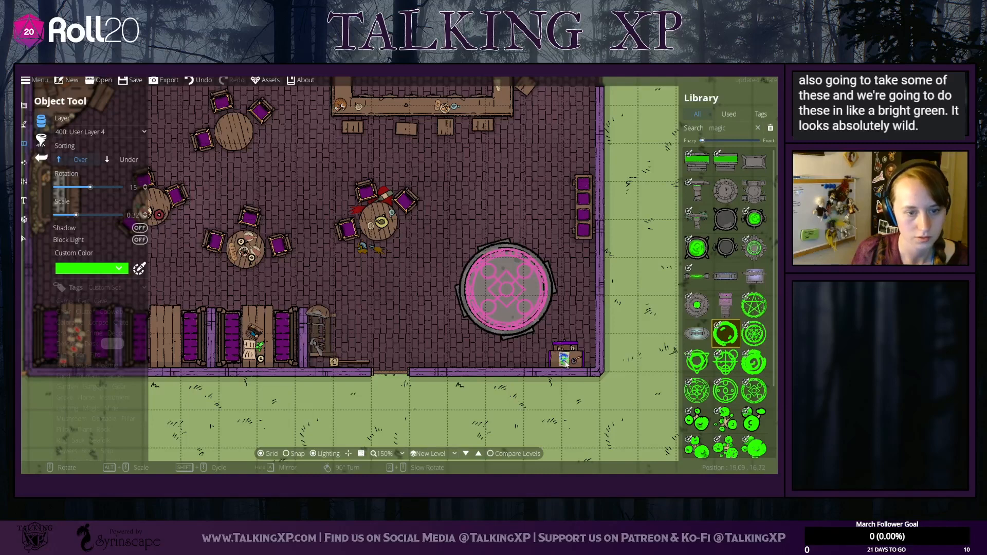
left_click_drag(76, 215, 70, 215)
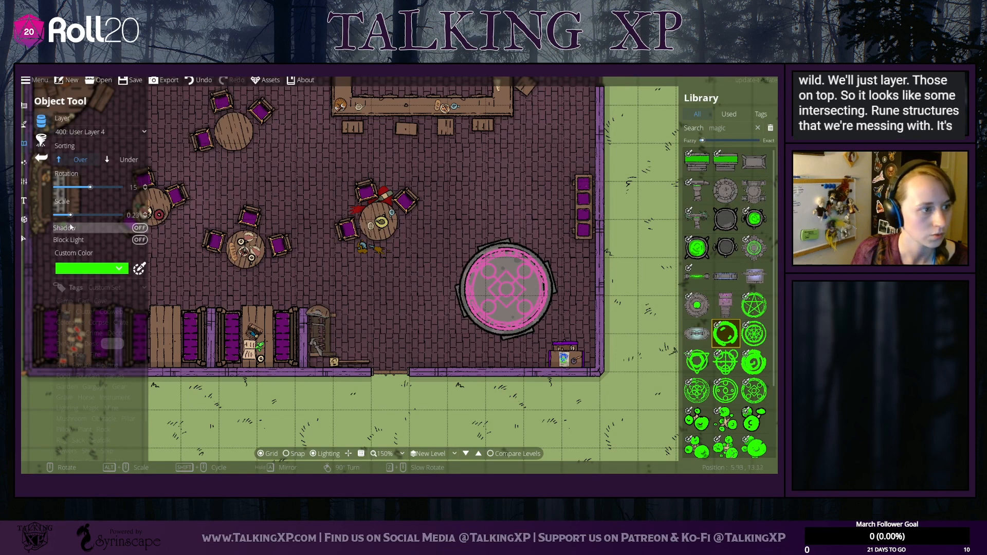
left_click_drag(67, 216, 63, 217)
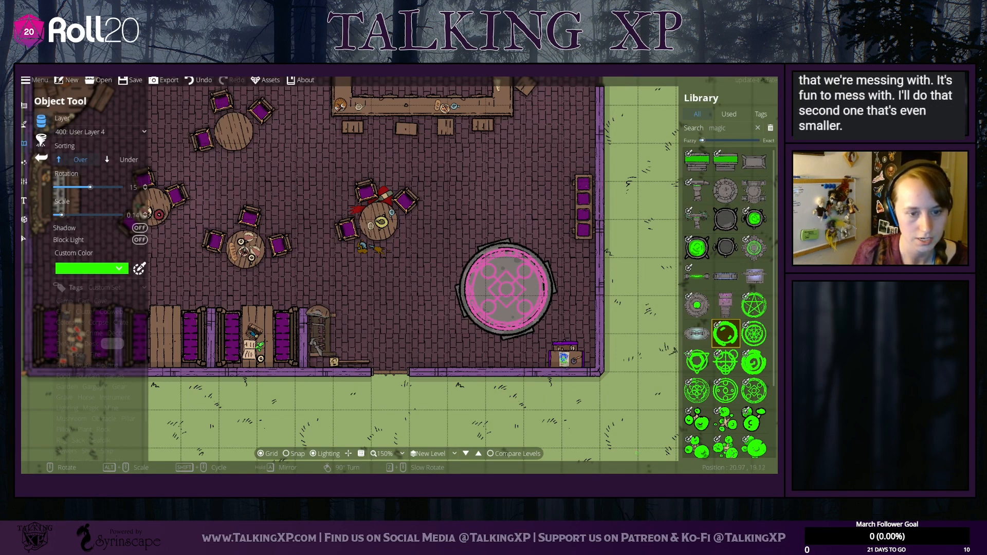
Step: Select and delete the stray object on the grass at the map's lower edge
left_click_drag(500, 333, 474, 376)
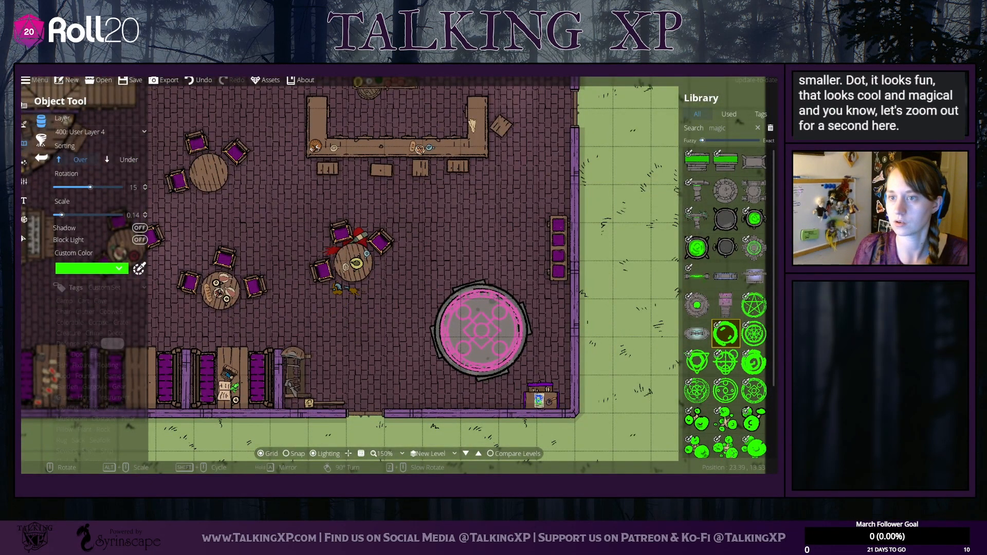
scroll(332, 249, "down", 4)
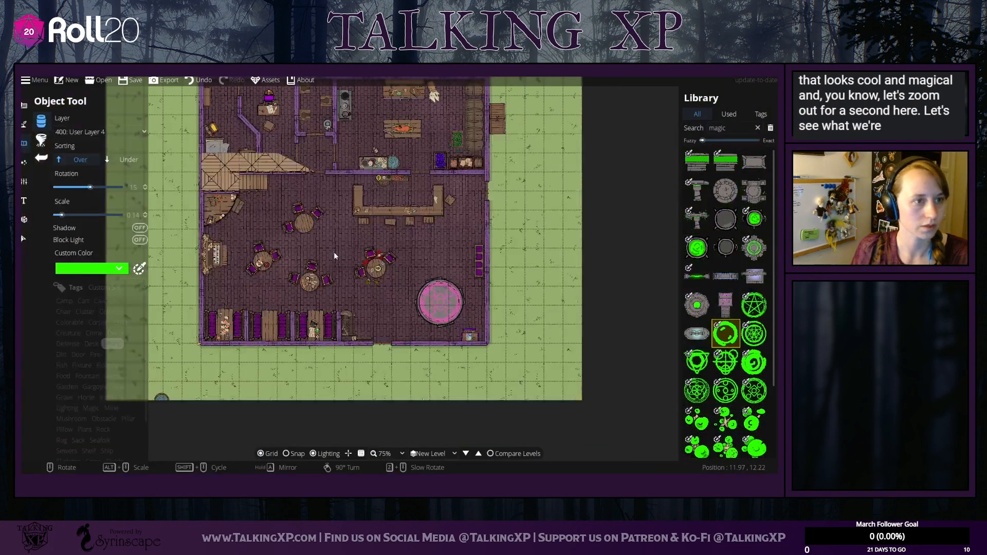
scroll(334, 253, "down", 2)
scroll(430, 226, "up", 1)
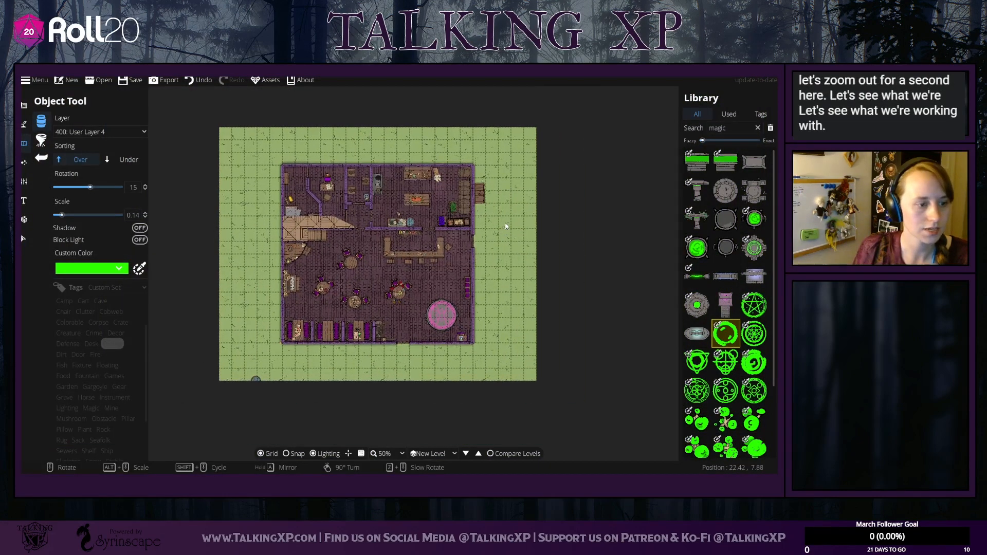
left_click(23, 239)
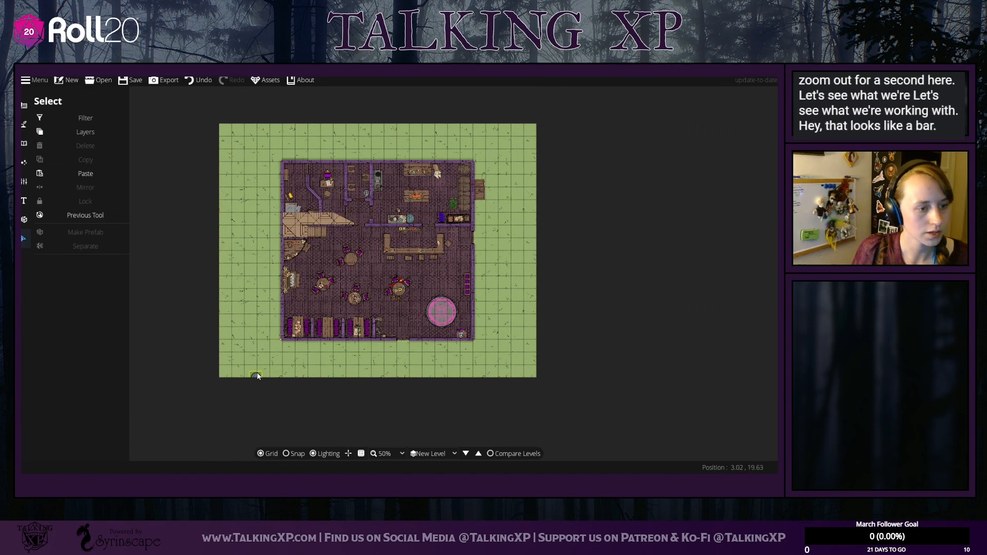
left_click(257, 375)
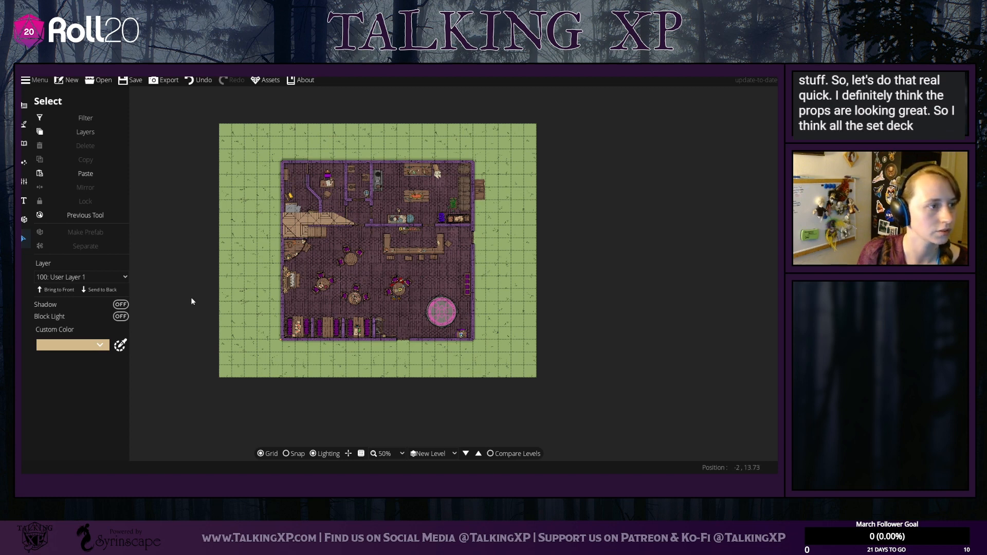
Step: Set up the Terrain Brush with Terrain Dirt in place of gravel and a brush size of 3
left_click(24, 124)
left_click(67, 122)
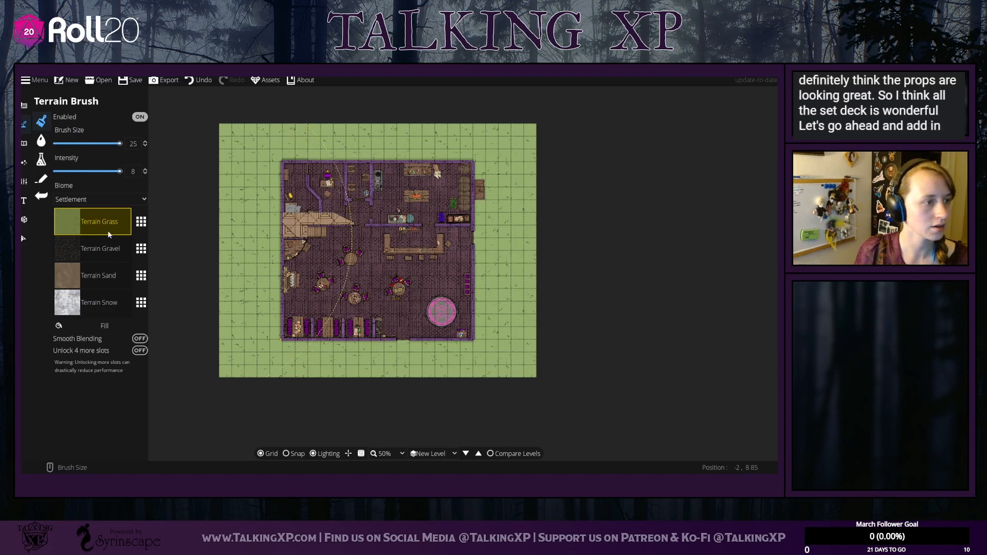
left_click(141, 249)
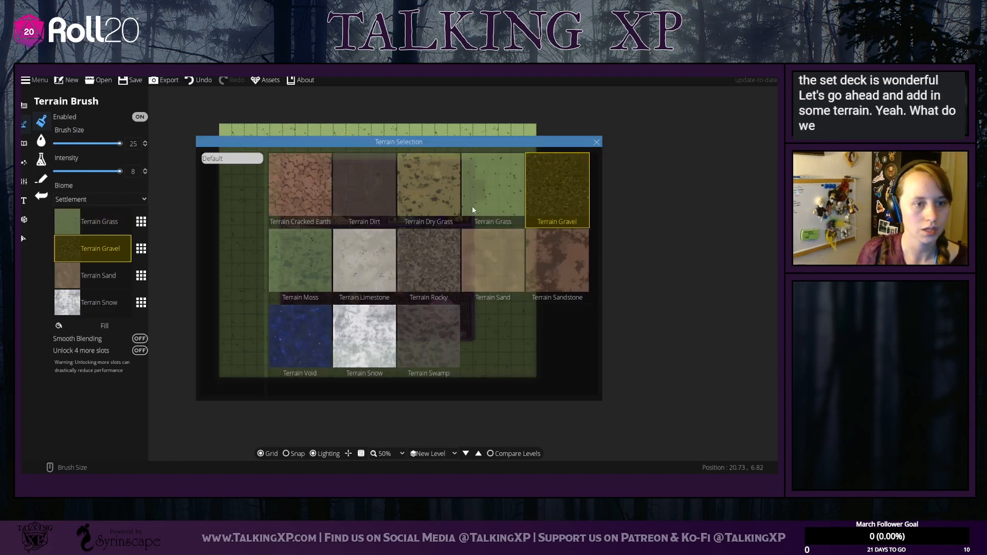
left_click(383, 216)
left_click_drag(83, 144, 61, 145)
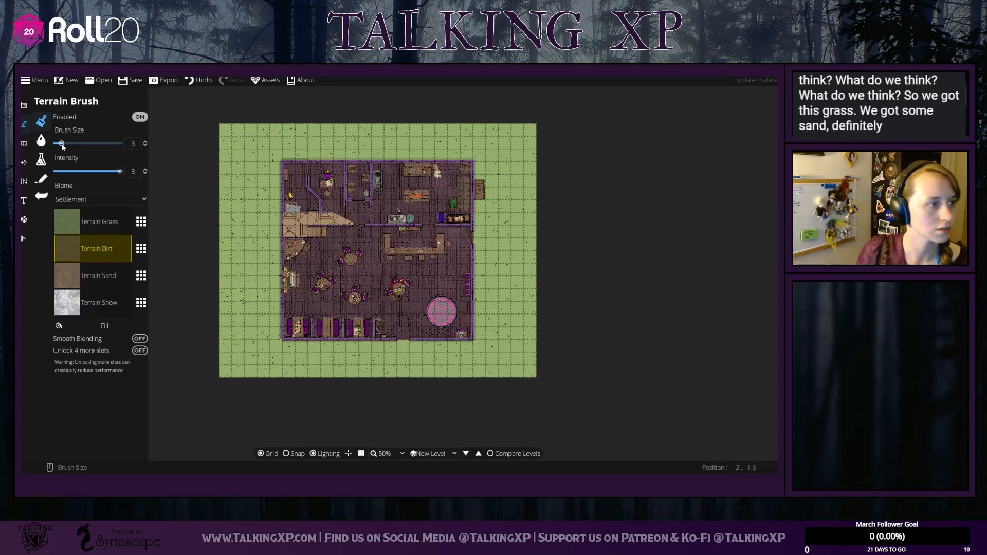
Step: Paint a dirt path from the front door around the tavern's east side to the side entrances, widening it to the map's edge
mouse_move(405, 353)
left_mouse_down()
mouse_move(398, 367)
mouse_move(415, 418)
mouse_move(410, 369)
mouse_move(419, 397)
mouse_move(363, 402)
mouse_move(393, 381)
mouse_move(381, 377)
mouse_move(428, 384)
mouse_move(403, 404)
left_mouse_up()
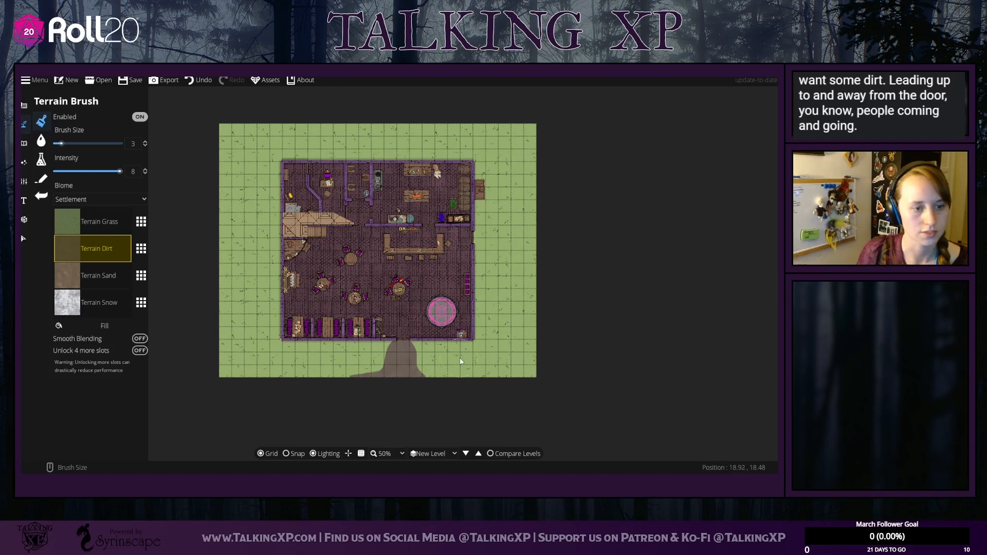
mouse_move(411, 374)
left_mouse_down()
mouse_move(483, 377)
mouse_move(504, 366)
mouse_move(520, 272)
left_mouse_up()
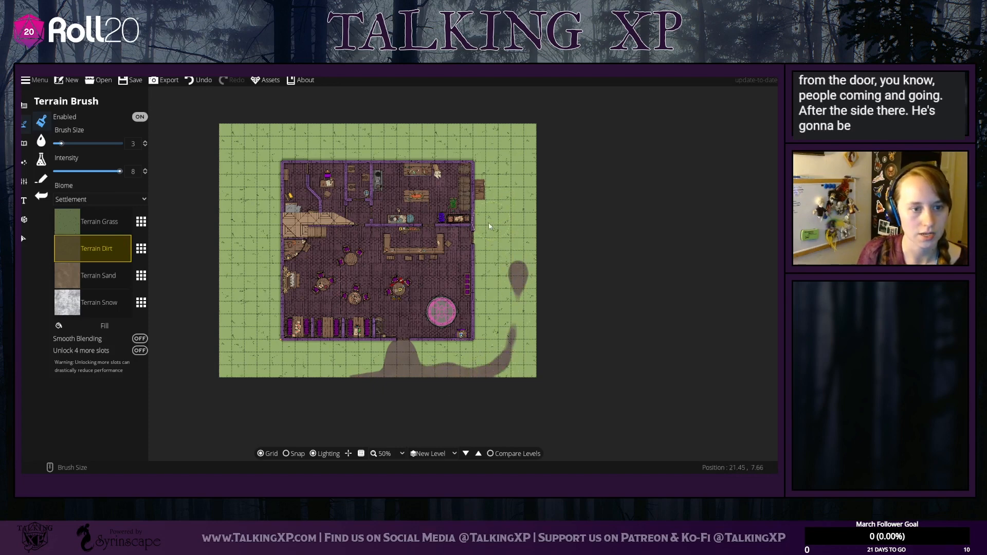
mouse_move(472, 227)
left_mouse_down()
mouse_move(506, 301)
mouse_move(497, 366)
left_mouse_up()
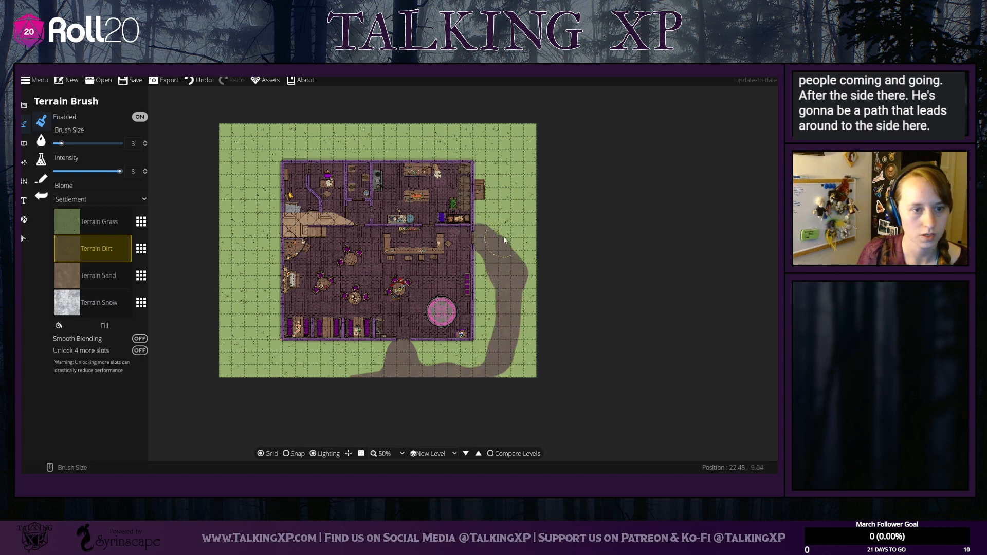
mouse_move(504, 240)
left_mouse_down()
mouse_move(486, 188)
mouse_move(521, 264)
mouse_move(506, 180)
mouse_move(524, 322)
mouse_move(517, 379)
mouse_move(496, 385)
mouse_move(533, 379)
mouse_move(535, 299)
mouse_move(538, 355)
left_mouse_up()
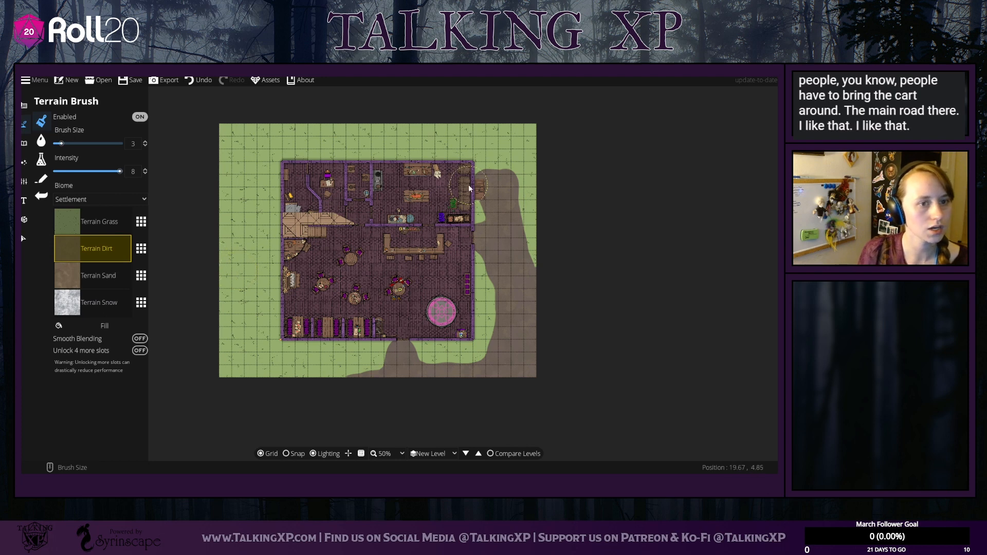
left_click_drag(501, 186, 518, 241)
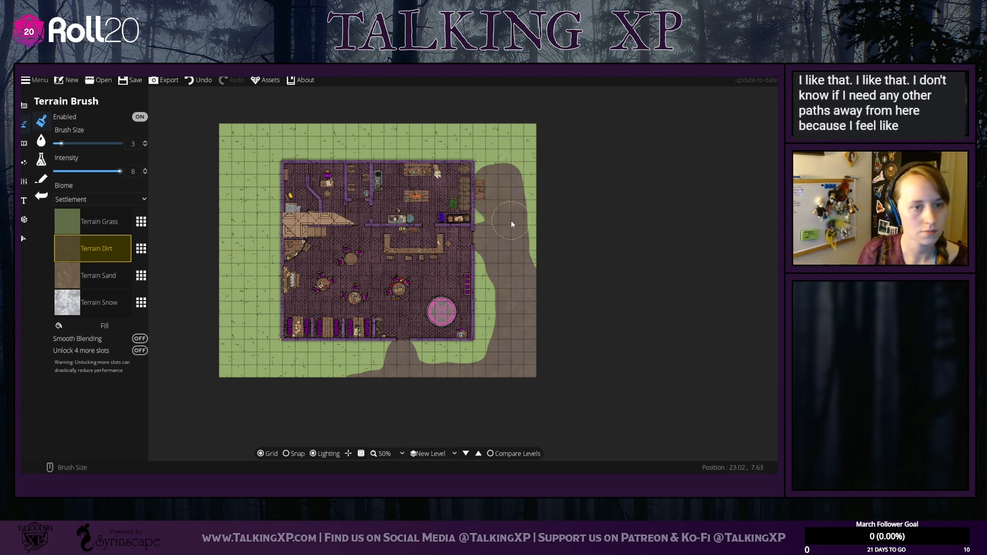
left_click_drag(512, 221, 536, 277)
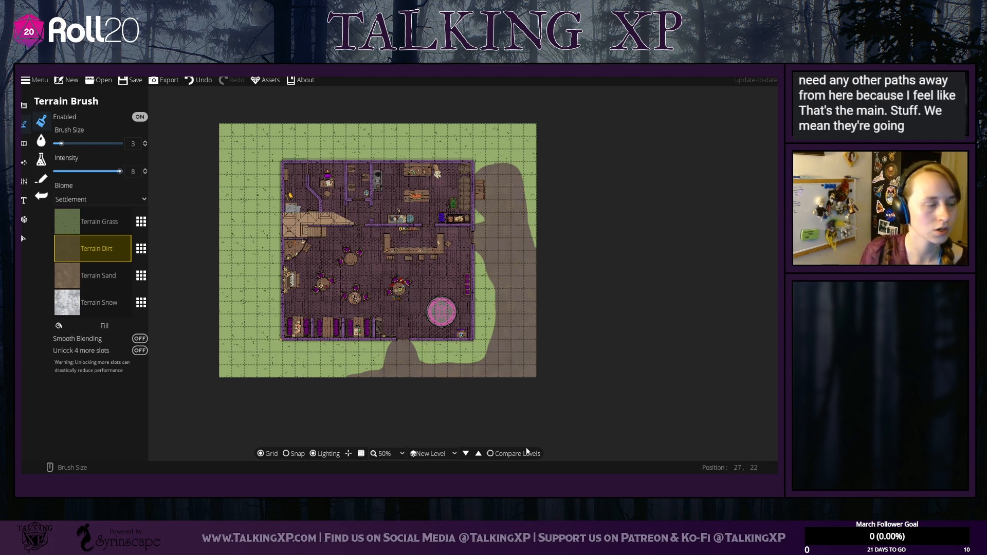
Step: Switch from the terrain brush to the Object Tool for adding exterior props
left_click(141, 276)
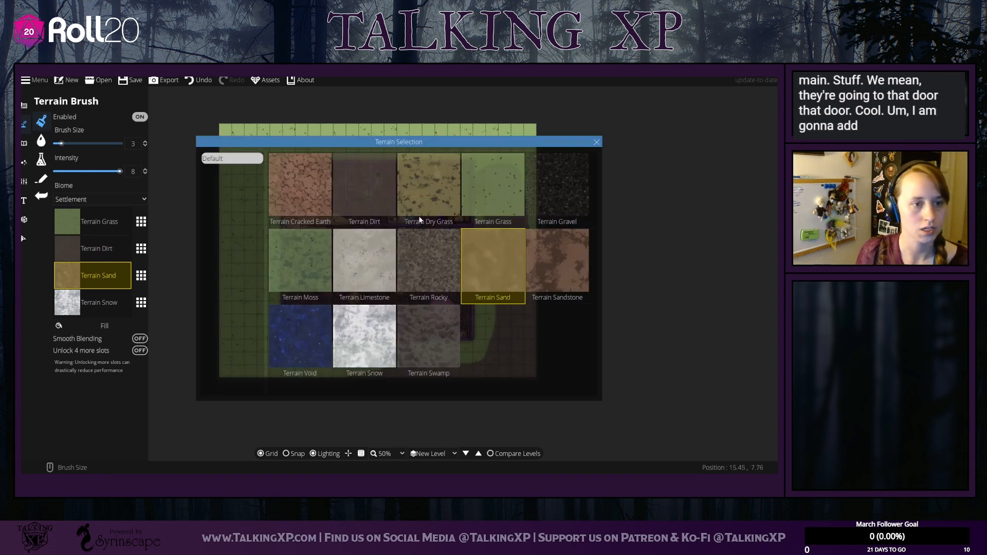
left_click(24, 143)
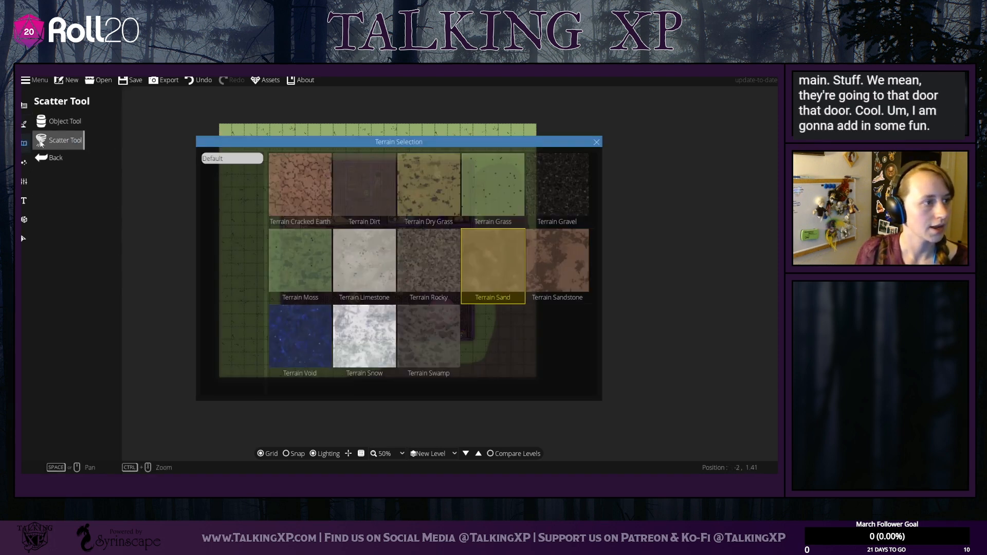
left_click(69, 123)
Step: Search the library for "plant" and clear the search
double_click(717, 128)
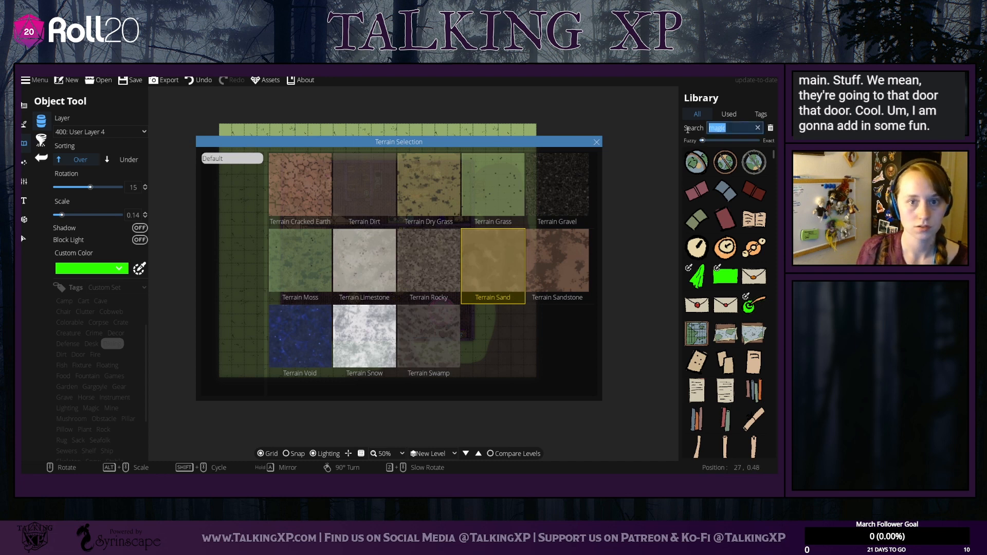
type("panit")
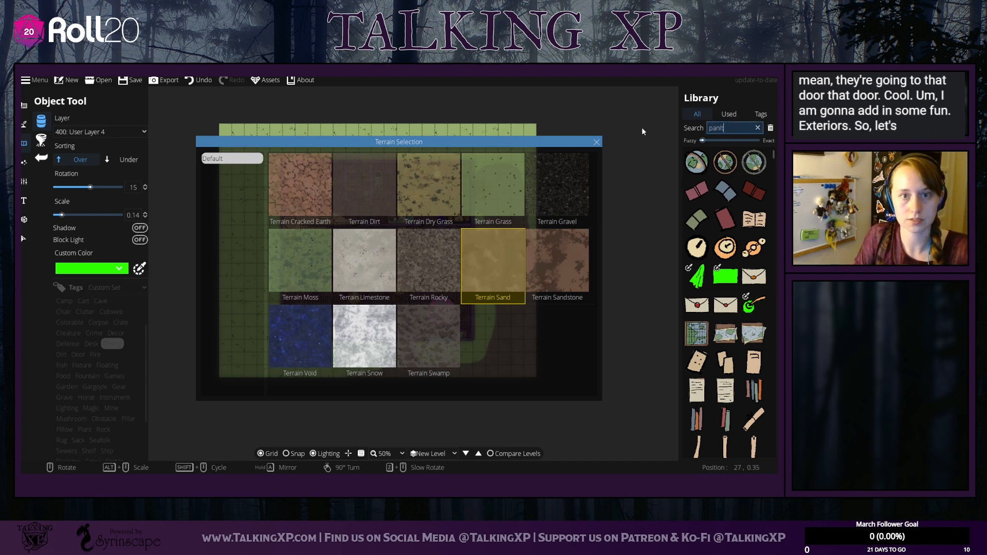
key("BackSpace")
key("BackSpace")
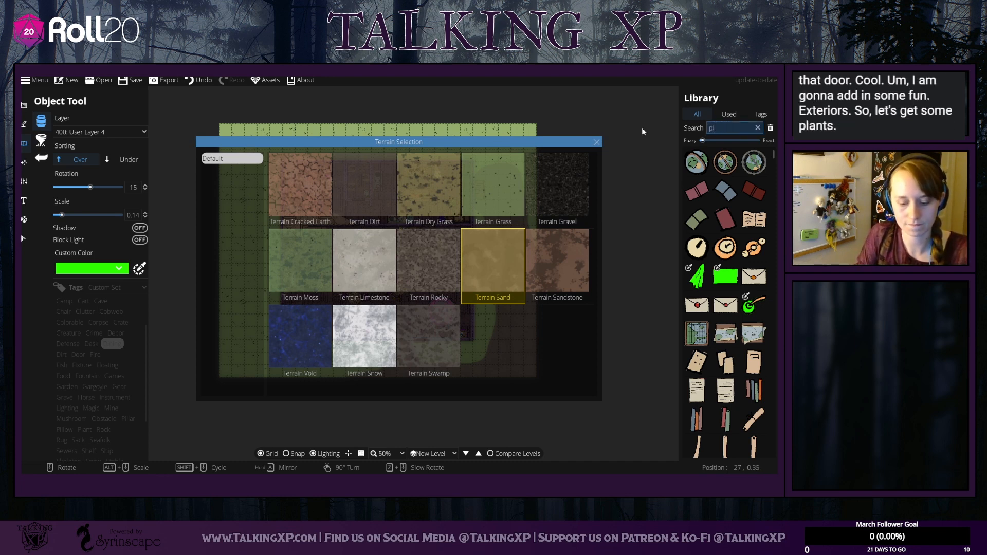
type("plant")
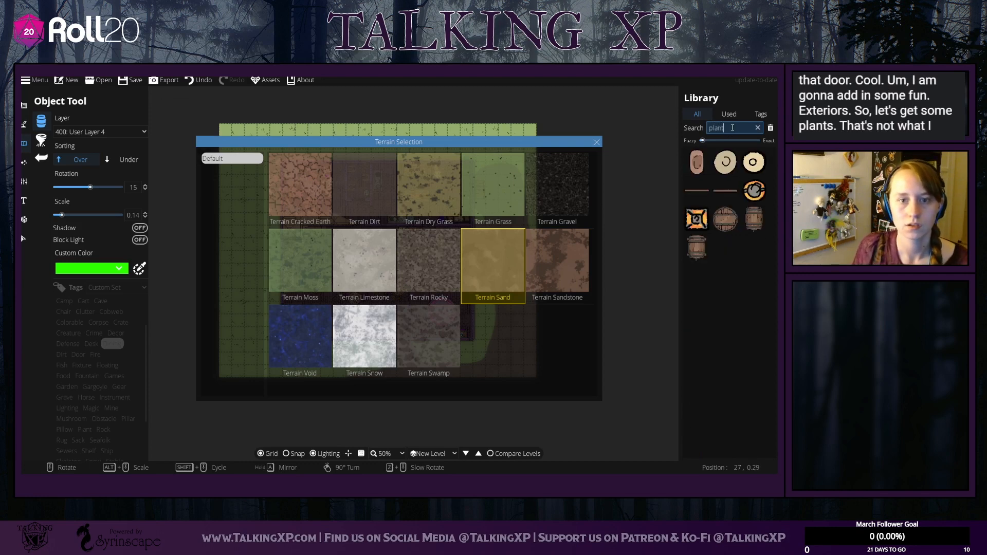
left_click(757, 129)
Step: Dismiss the terrain selection, filter the library by the Plant tag and select a narrow rectangular flower bed
left_click(596, 141)
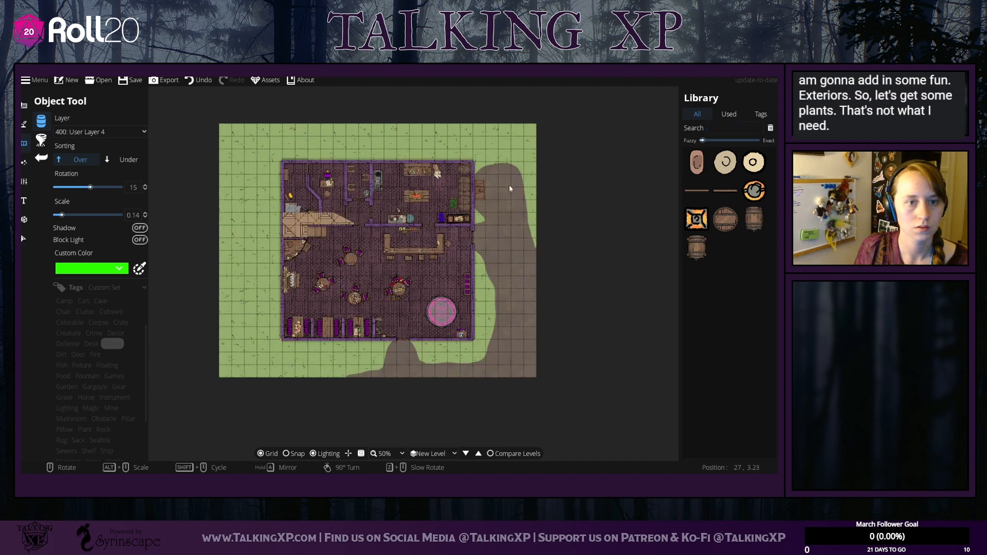
left_click(84, 430)
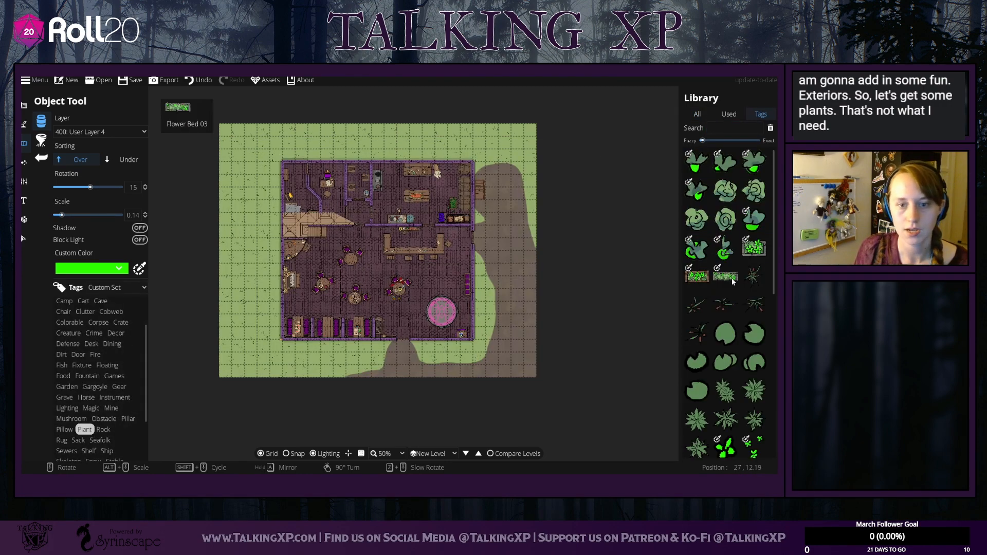
left_click(695, 281)
Step: Set the flower bed's custom colour to purple (8b00ff)
left_click(138, 266)
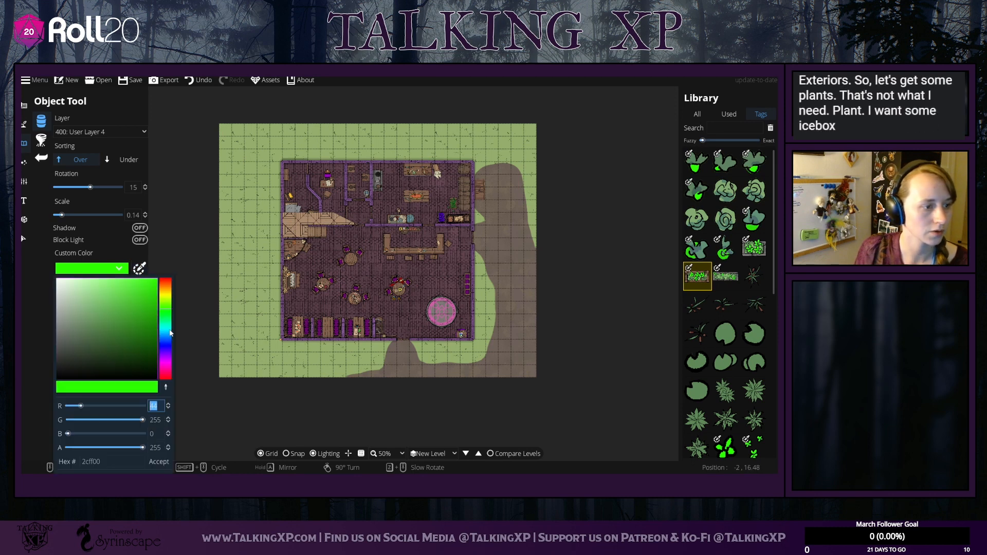
mouse_move(170, 333)
left_mouse_down()
mouse_move(166, 366)
mouse_move(166, 356)
left_mouse_up()
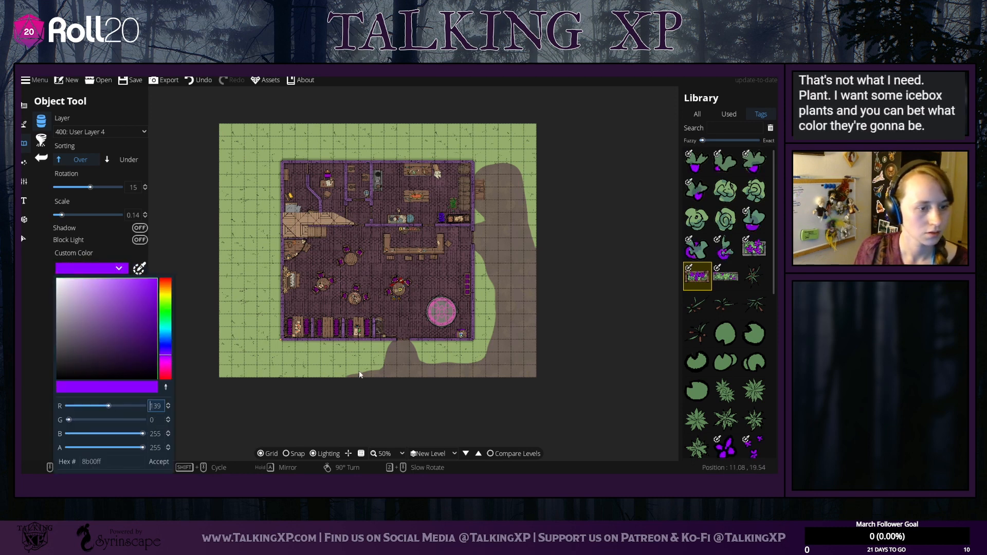
left_click(159, 462)
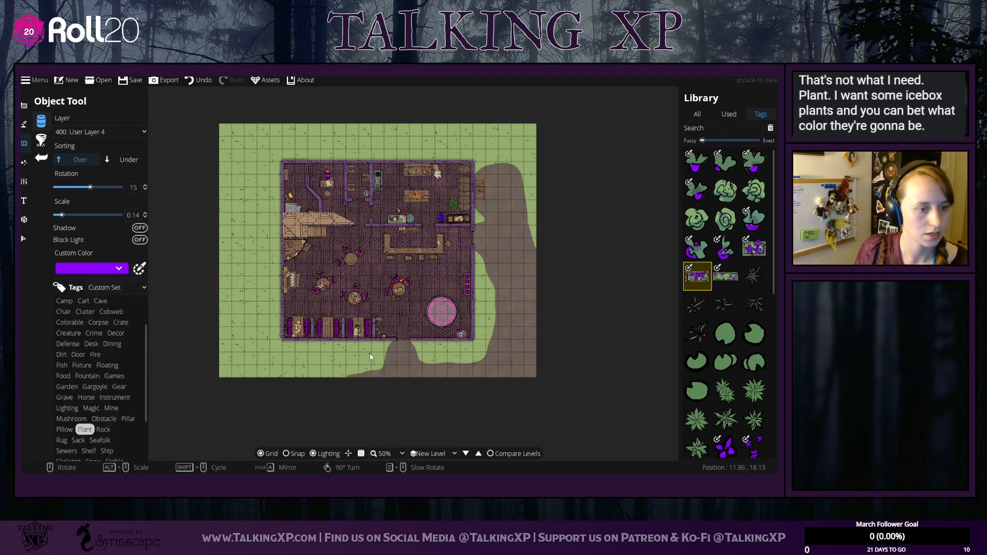
Step: Scale the flower bed to 1.29, rotate it to -90 and place it outside on the west side of the front door
left_click(95, 215)
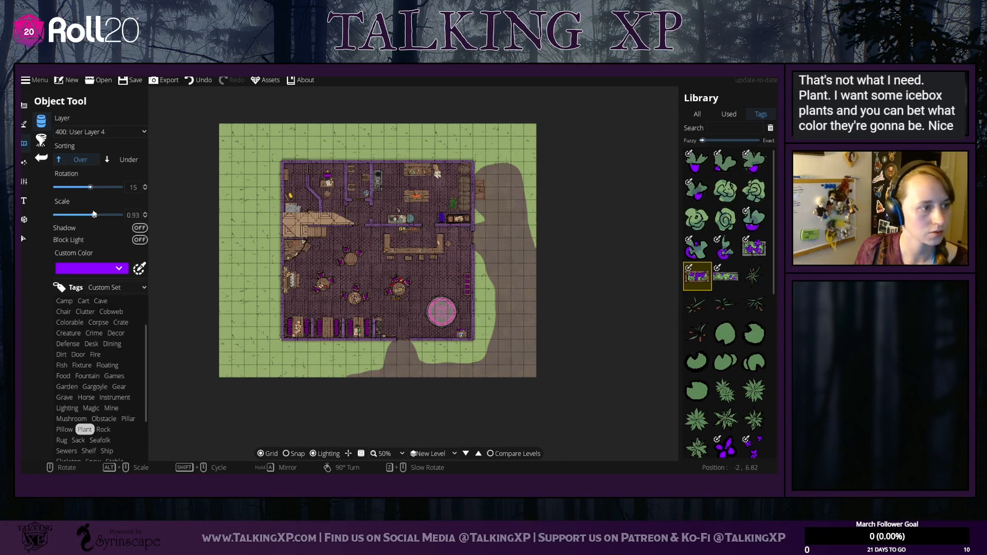
left_click_drag(94, 214, 99, 215)
scroll(380, 355, "down", 4)
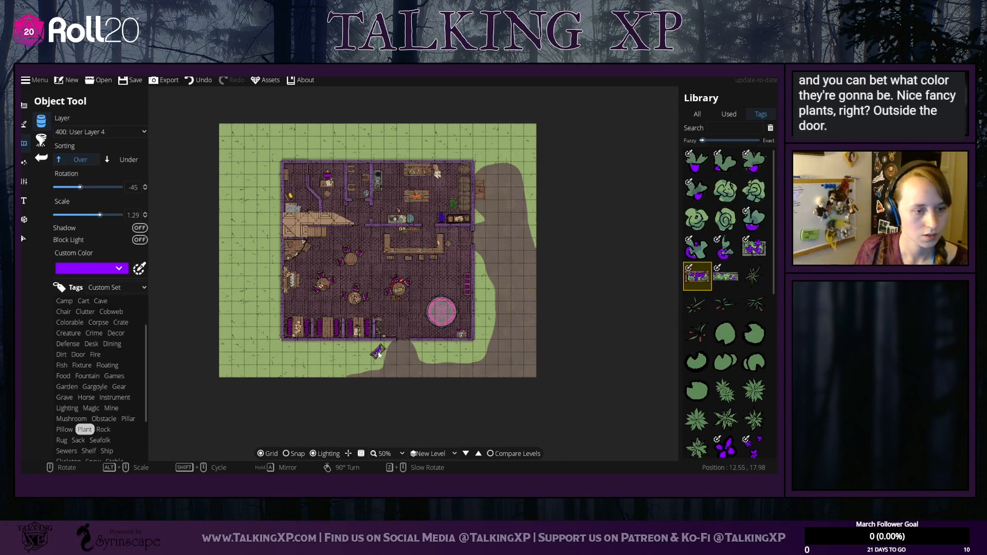
scroll(381, 354, "down", 3)
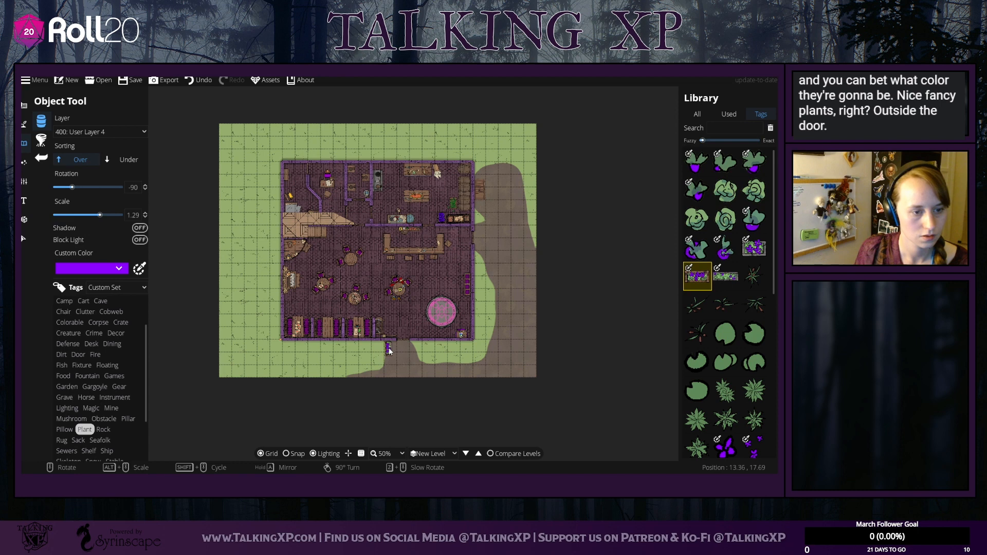
left_click(389, 352)
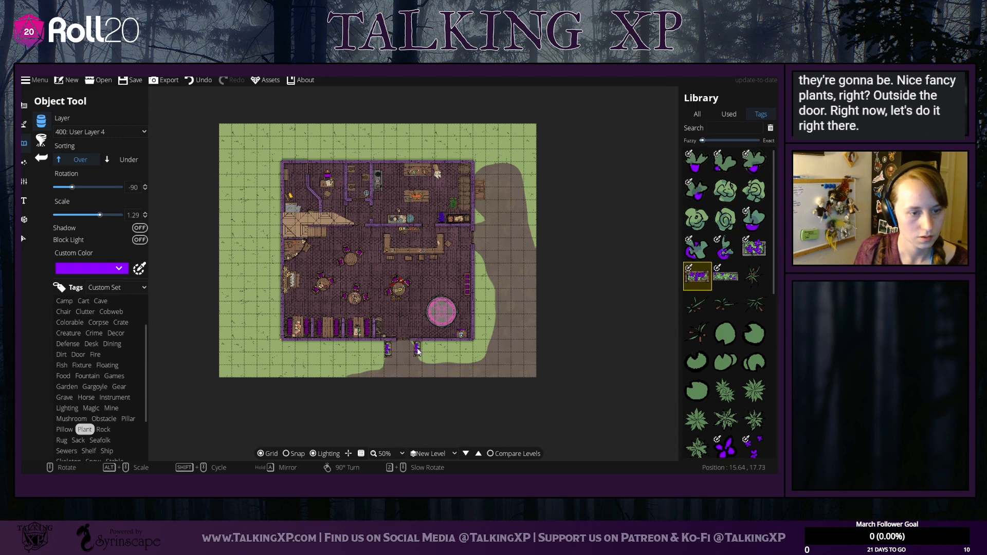
Step: Rotate the flower bed to 90 and place it outside on the east side of the front door
scroll(417, 352, "down", 12)
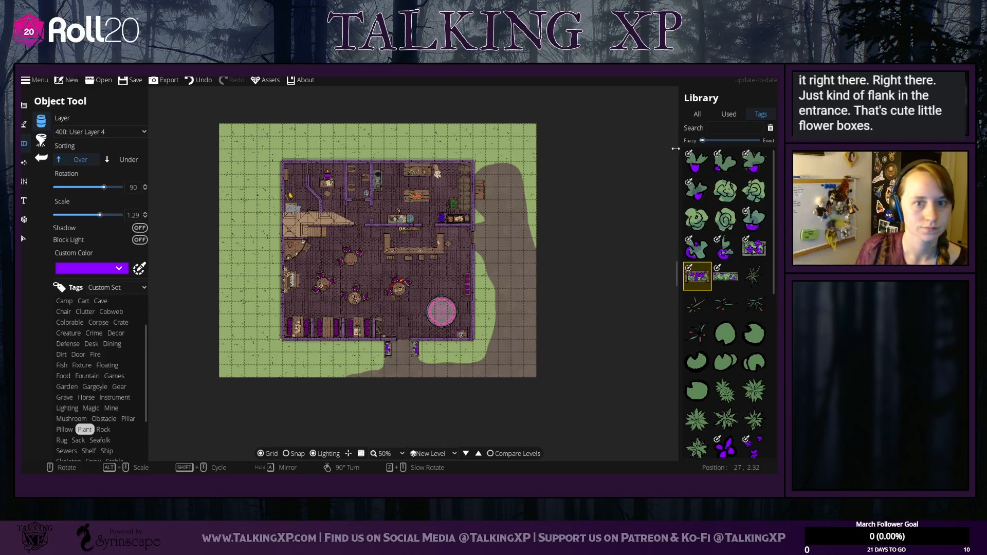
Step: Search the library for "horse" and place the brown Horse 03, rotated to 45, at the map's south edge west of the front door
left_click(744, 127)
type("hor")
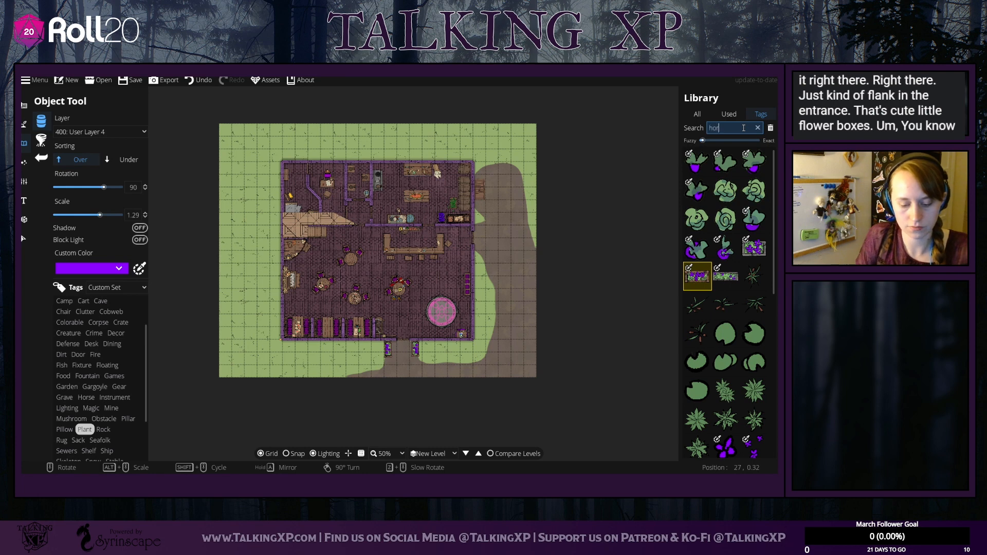
type("se")
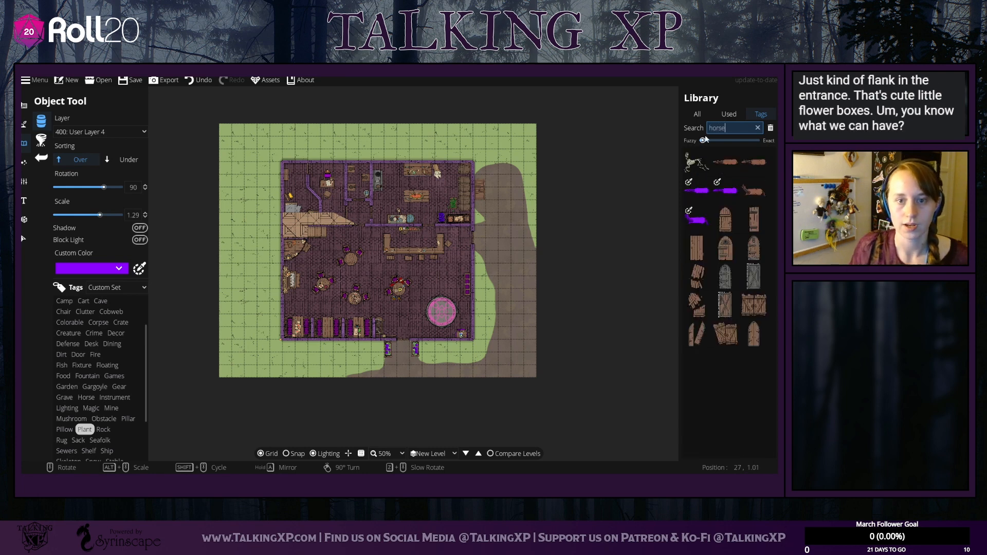
left_click(754, 192)
scroll(347, 376, "down", 3)
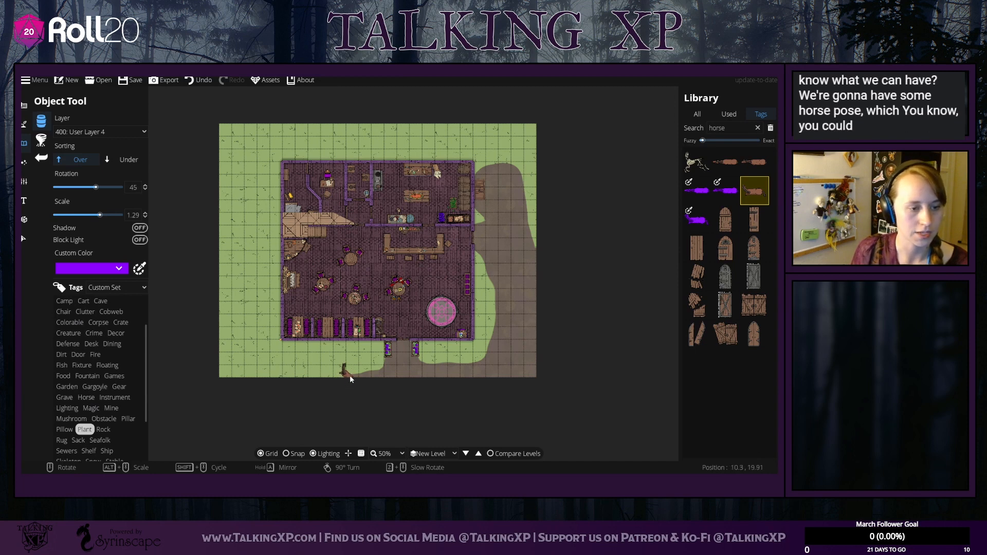
left_click(361, 381)
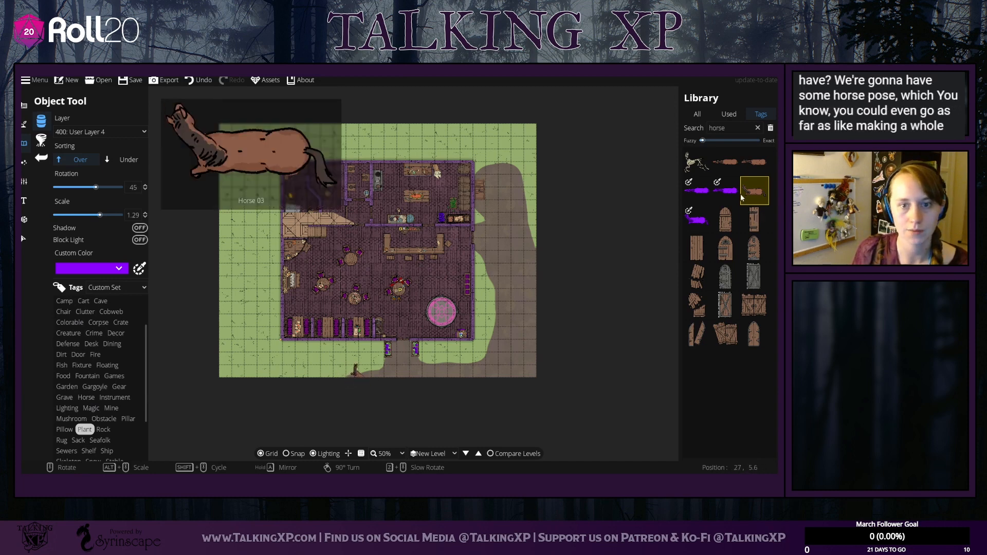
Step: Select a recolourable horse, set its custom colour to gray (6f6d71) and place it just west of the brown horse
left_click(755, 162)
left_click(733, 192)
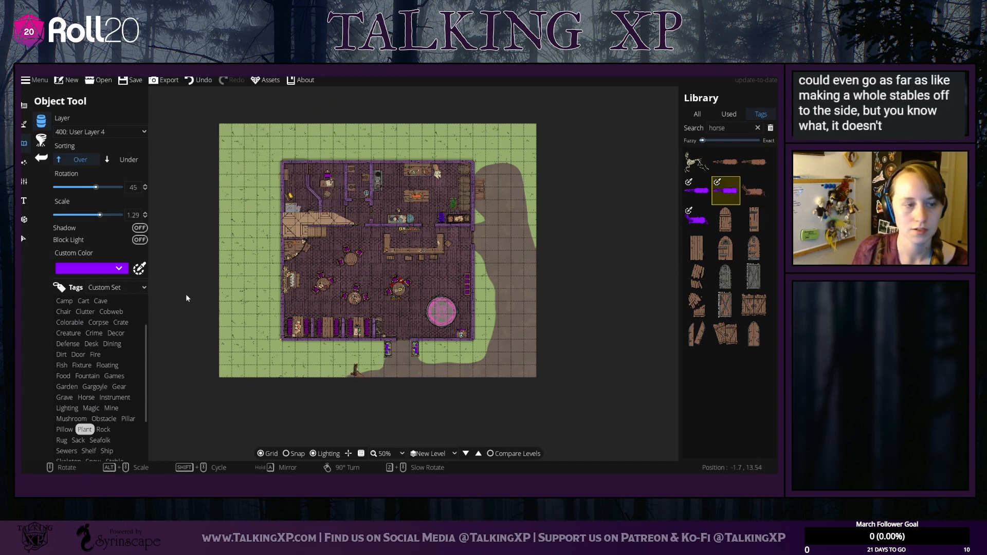
left_click(119, 268)
left_click(105, 300)
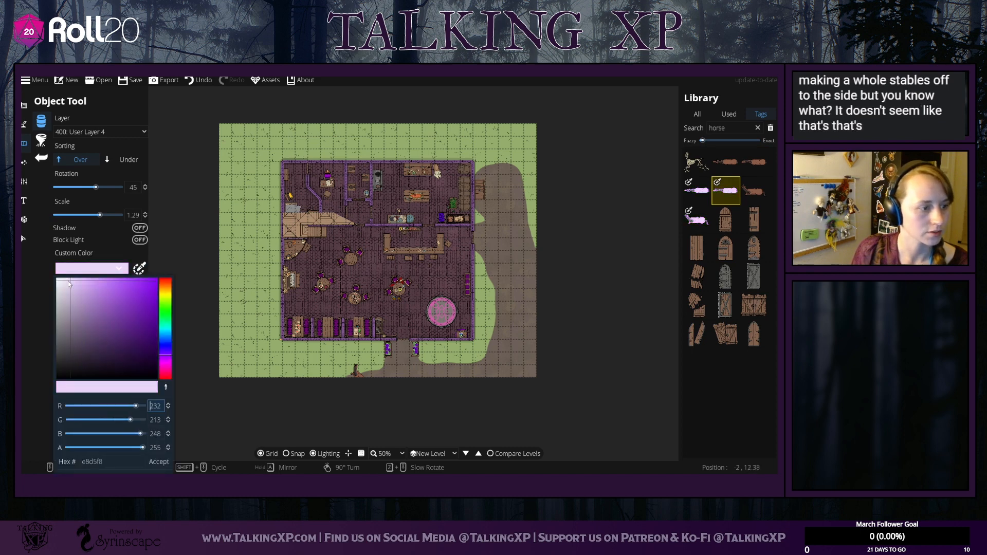
left_click(60, 338)
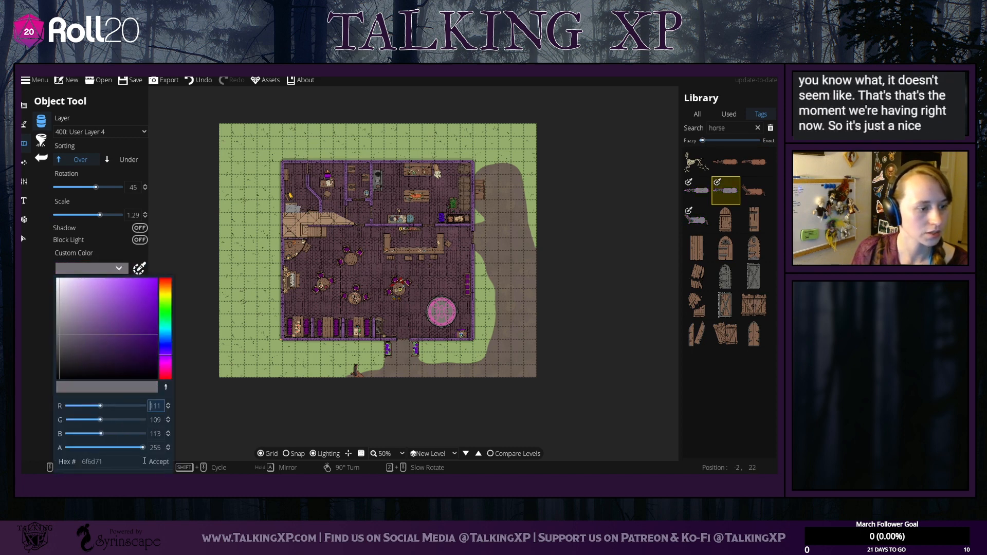
left_click(236, 467)
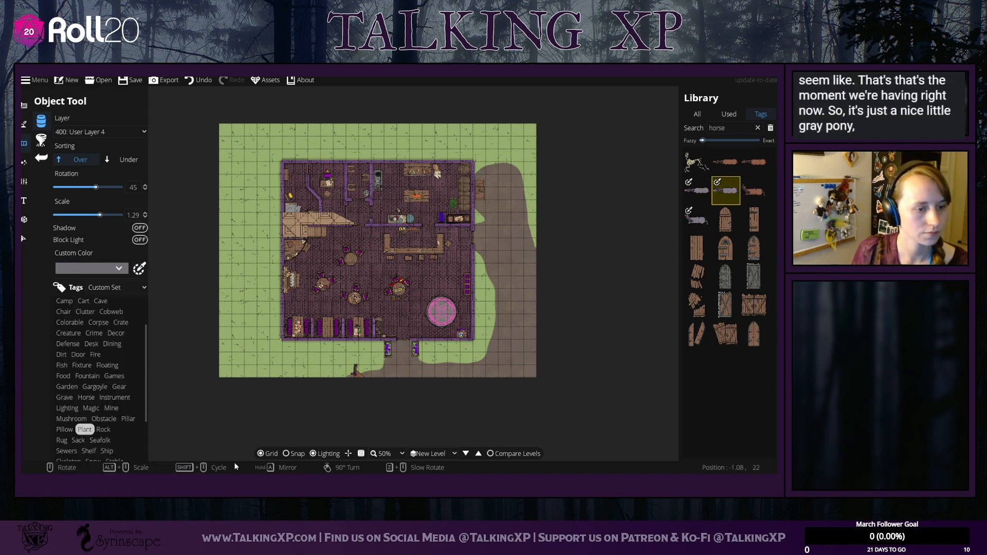
left_click(342, 377)
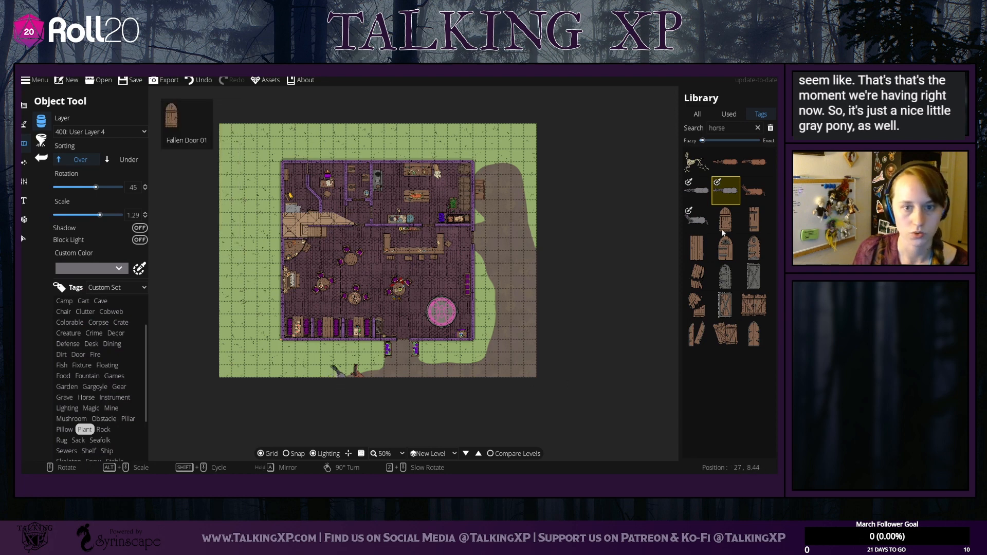
Step: Select Horse 06, set its custom colour to white and place it just west of the gray horse
mouse_move(706, 192)
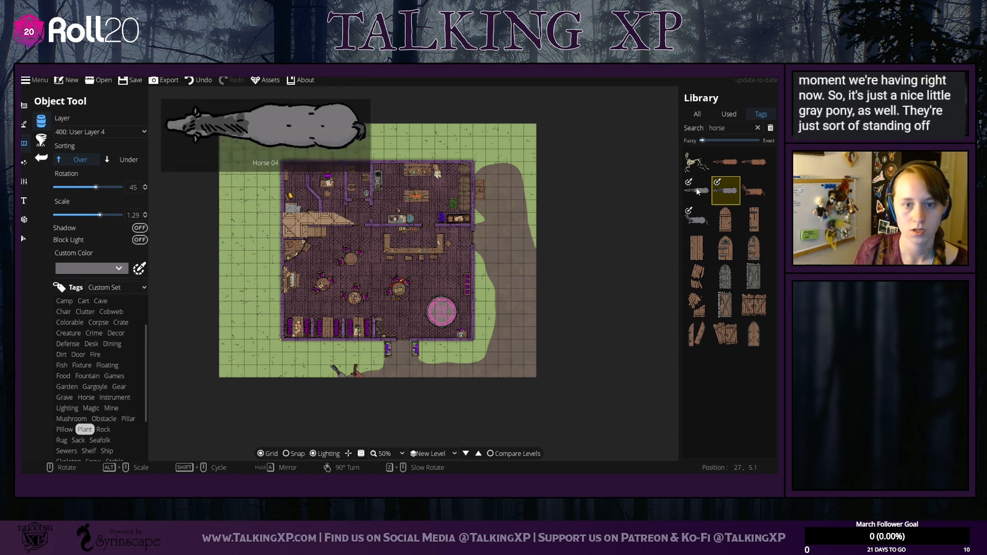
left_click(699, 191)
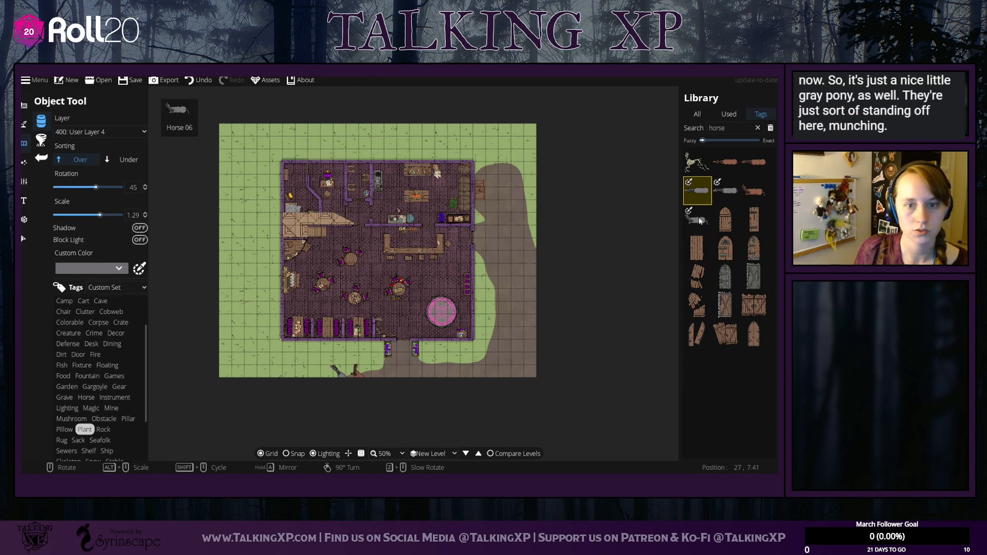
left_click(757, 165)
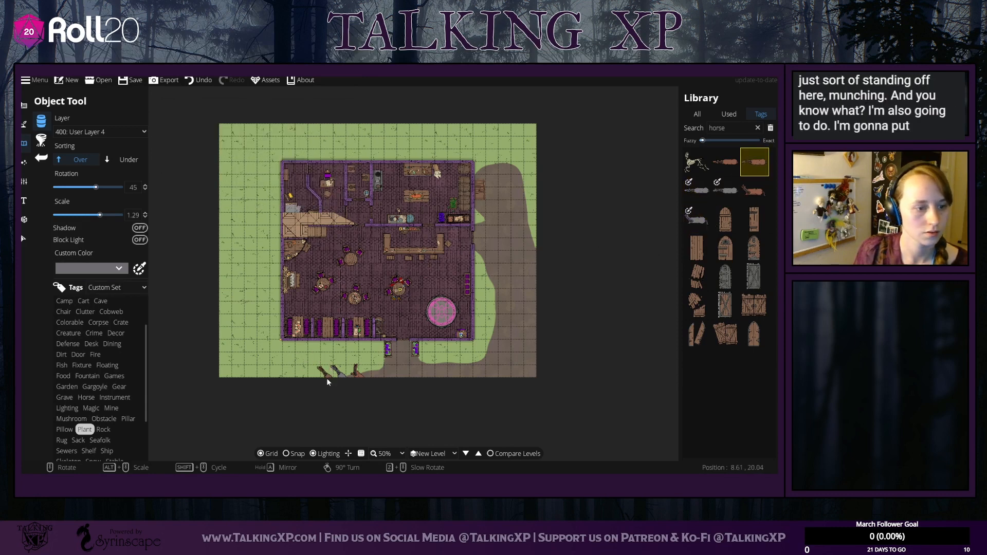
left_click(697, 217)
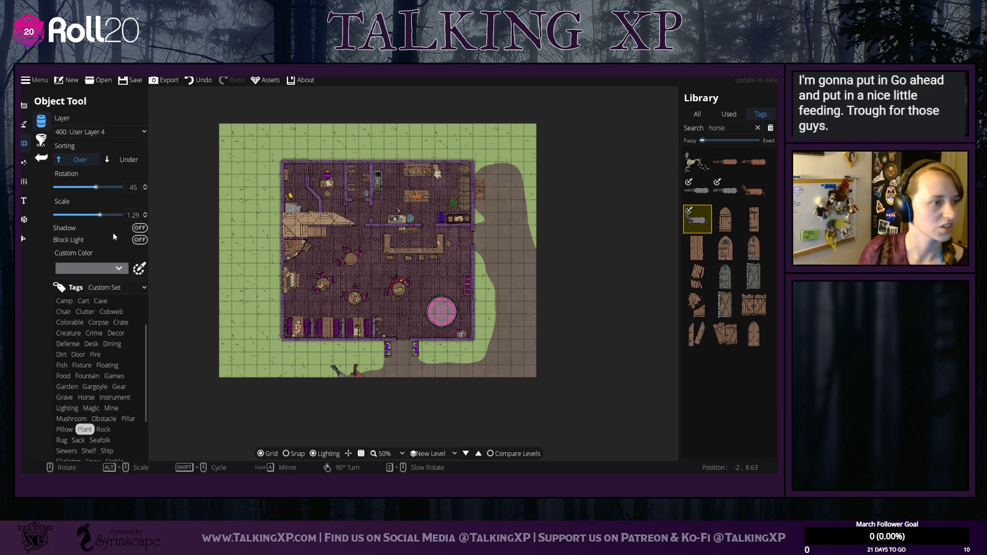
left_click(115, 269)
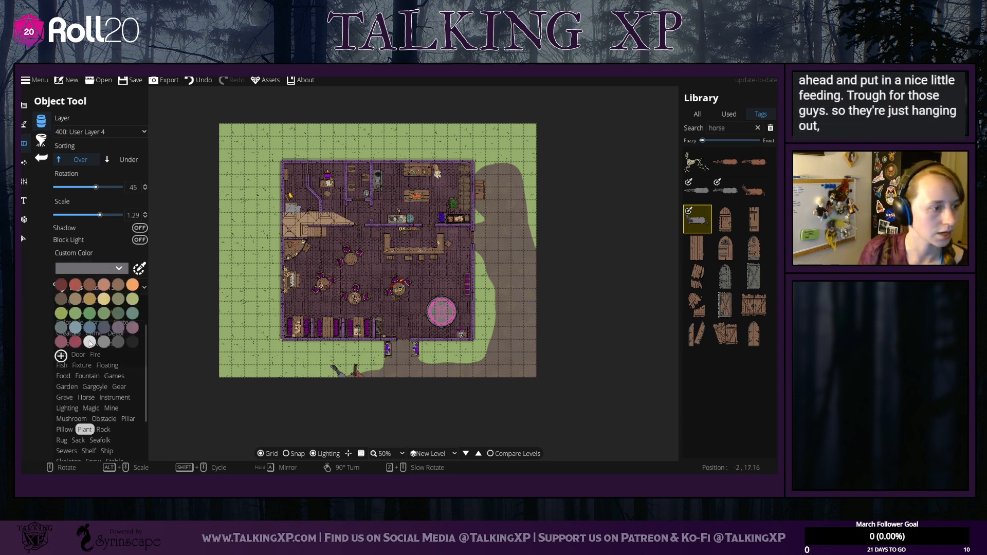
left_click(91, 342)
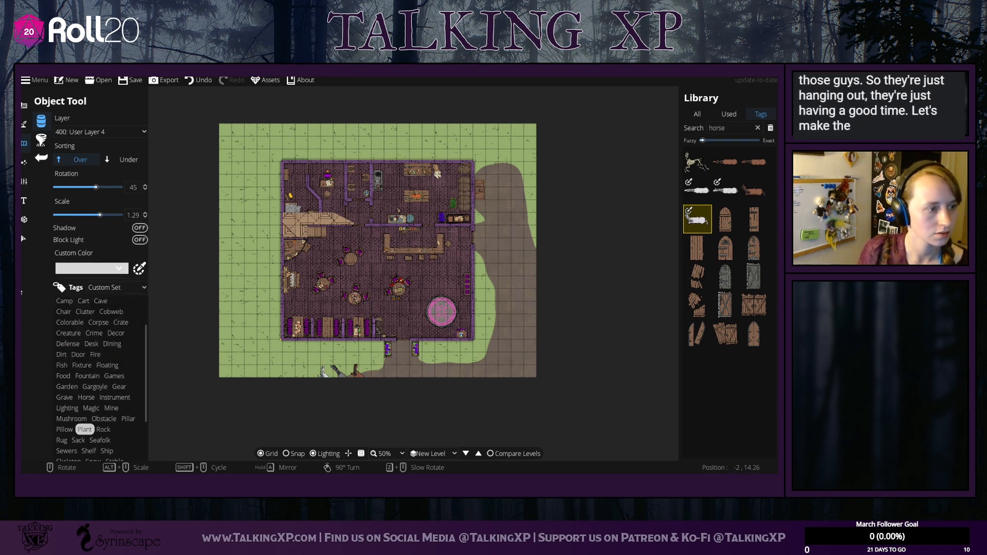
Step: Move the brown horse slightly northwest, further onto the map
left_click(24, 239)
left_click_drag(358, 376, 354, 372)
left_click(173, 248)
Step: Return to placing objects and search the whole library for "trough"
left_click(24, 144)
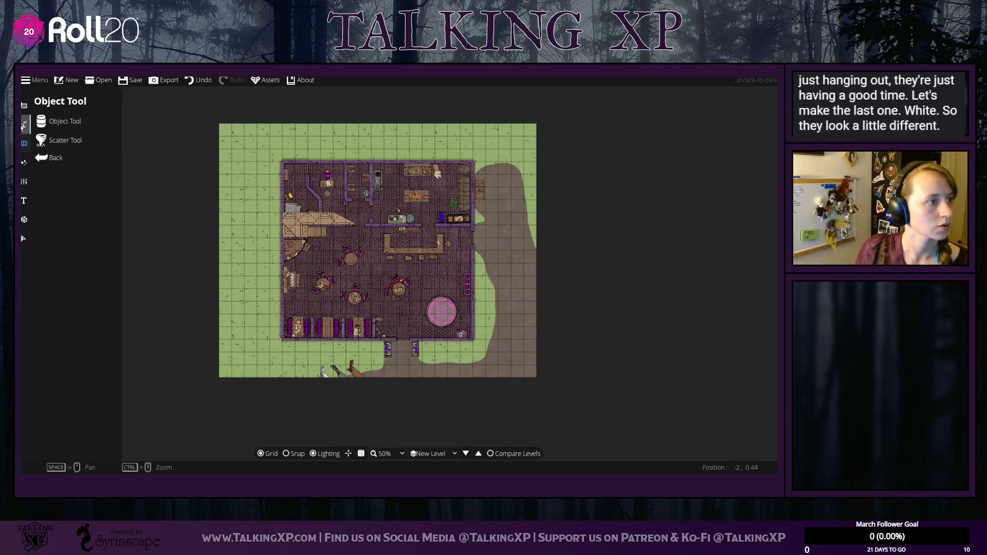
left_click(703, 115)
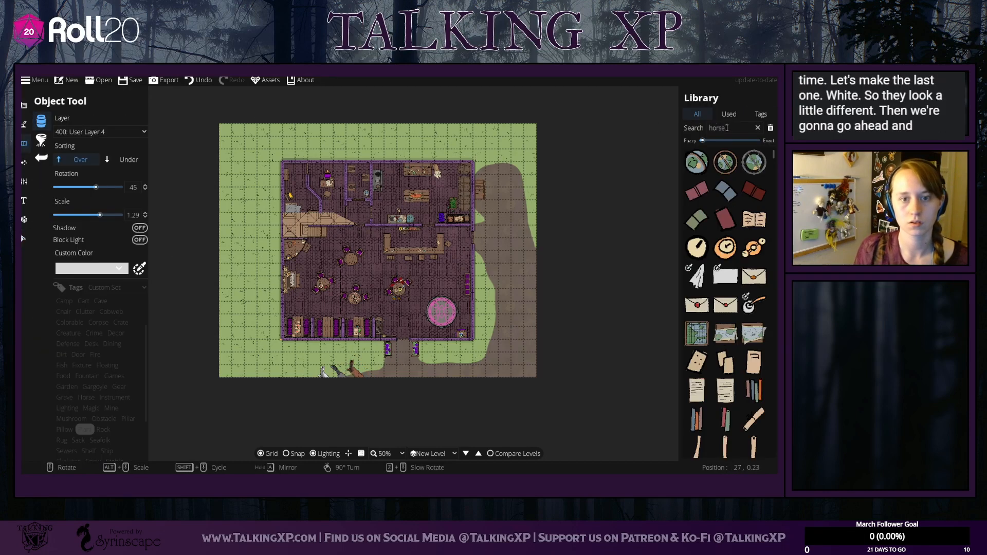
double_click(733, 129)
key("BackSpace")
type("trou")
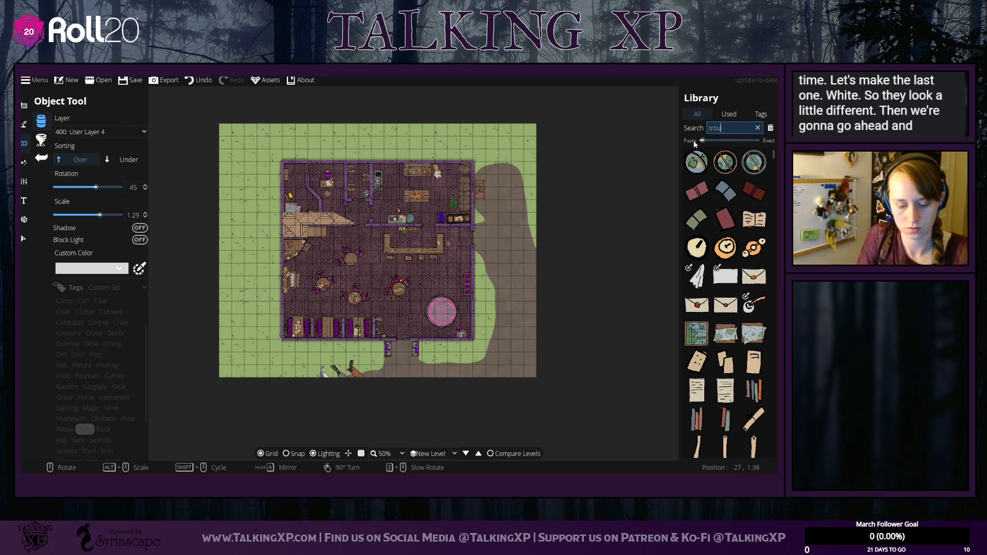
type("gh")
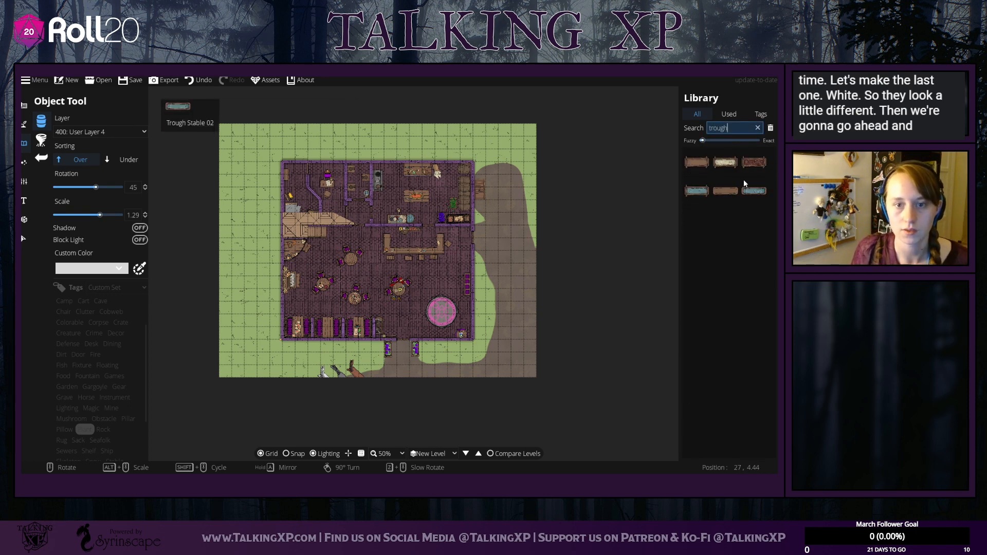
Step: Place a water-filled trough in front of the horses, sorted Under them and rotated to 165
left_click(755, 190)
scroll(347, 370, "up", 2)
scroll(347, 370, "up", 5)
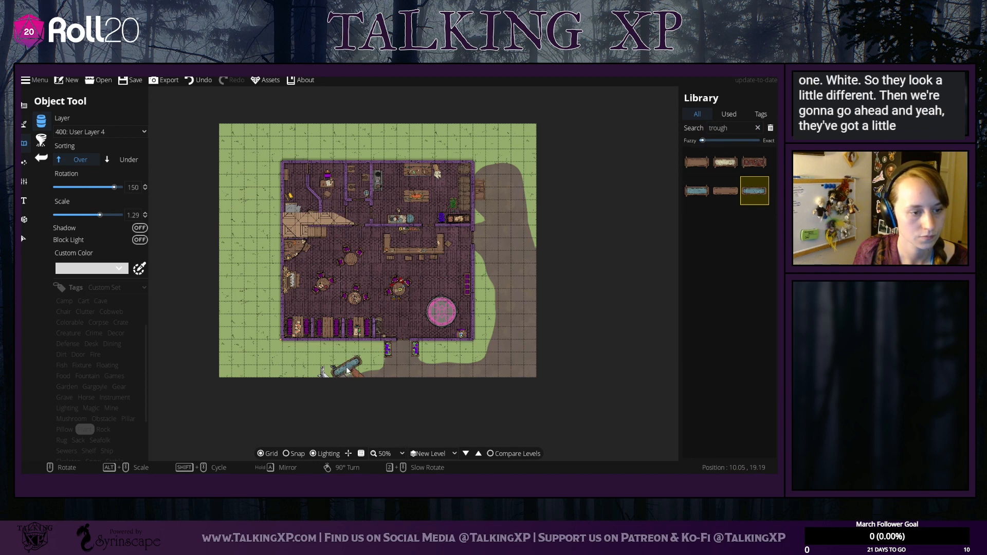
left_click(126, 160)
scroll(328, 374, "up", 1)
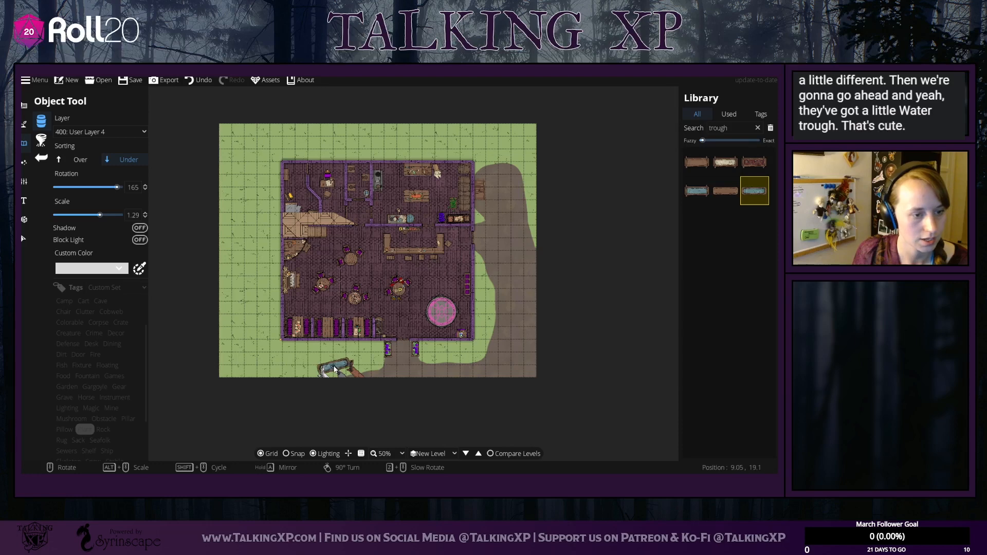
left_click(330, 366)
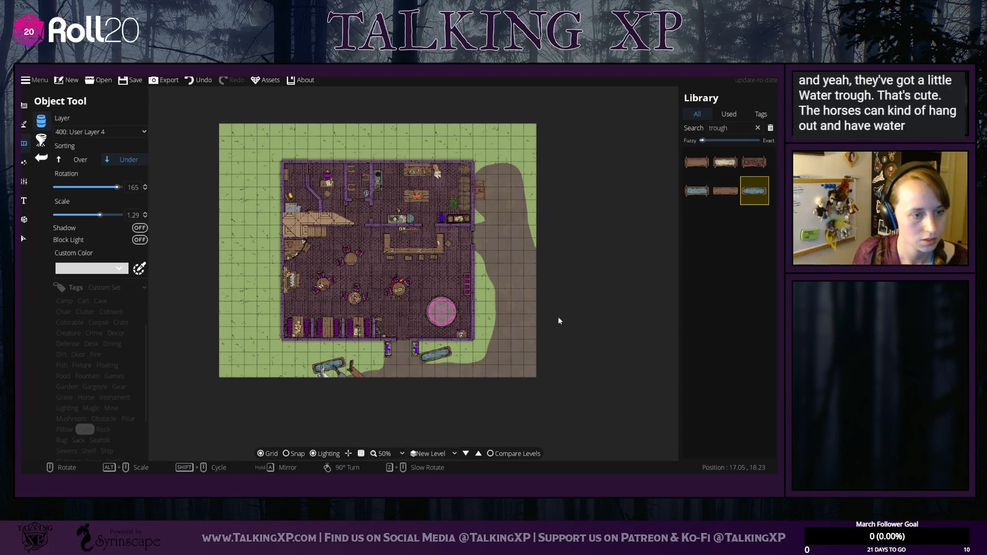
double_click(721, 128)
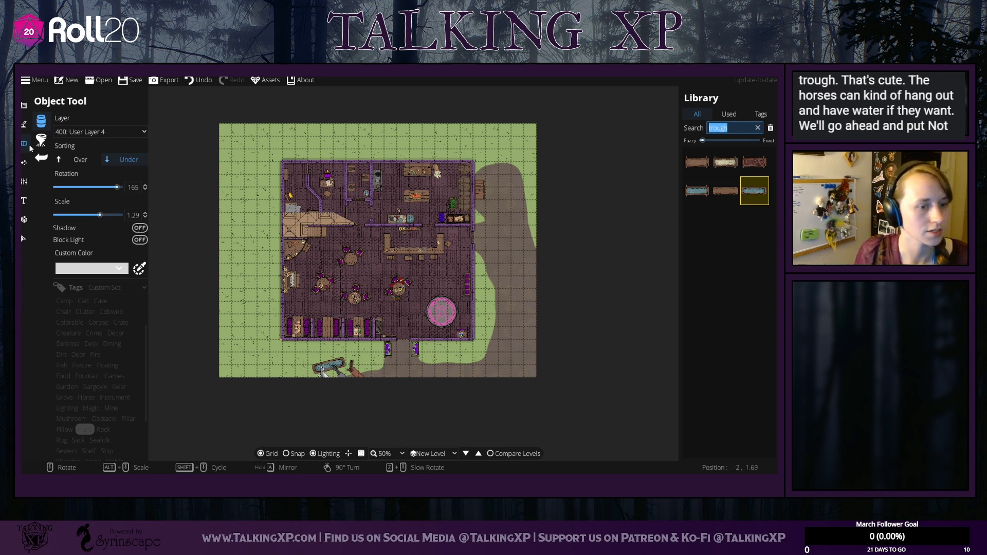
left_click(24, 124)
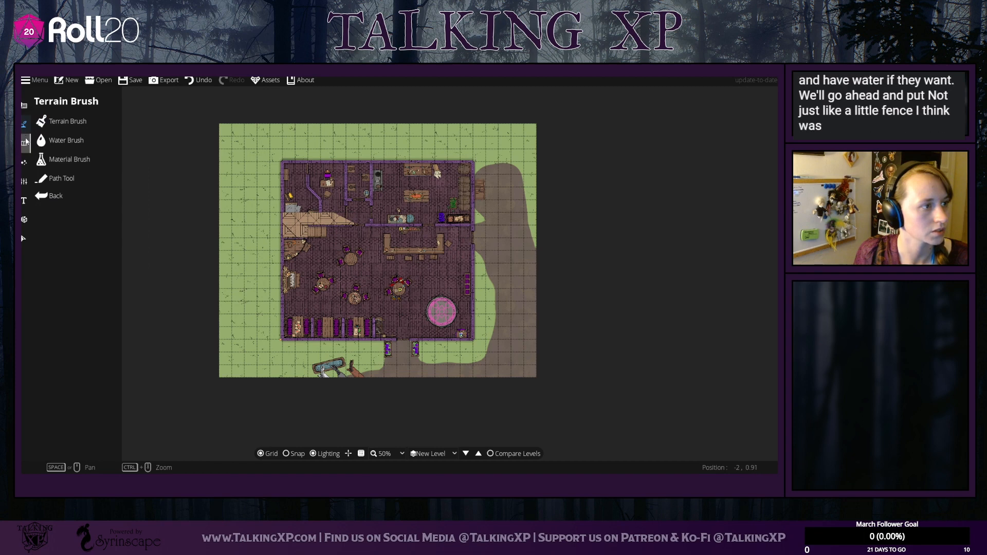
left_click(25, 143)
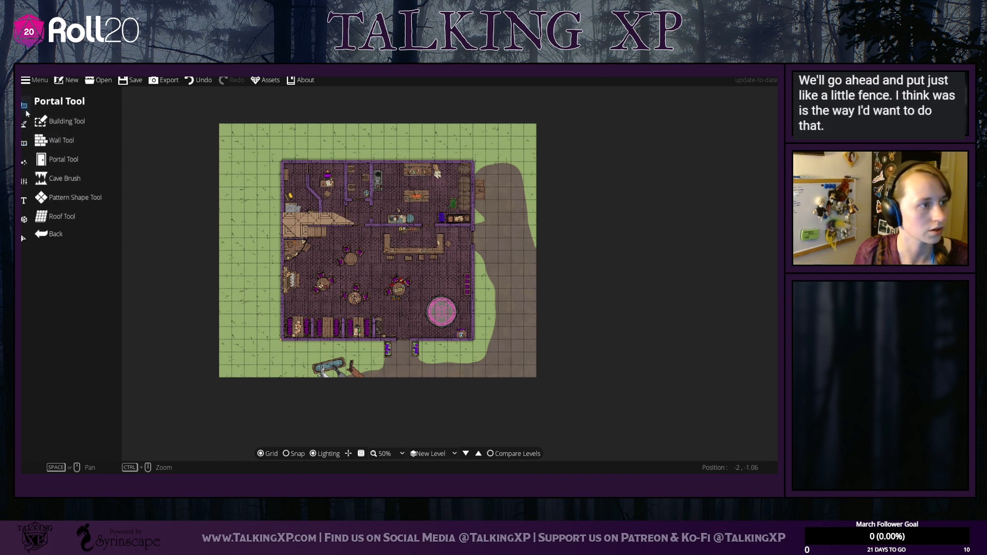
Step: Paint Terrain Dirt around the horses and trough and westward along the south edge, using brush size 3 and intensity 8
left_click(24, 124)
left_click(56, 134)
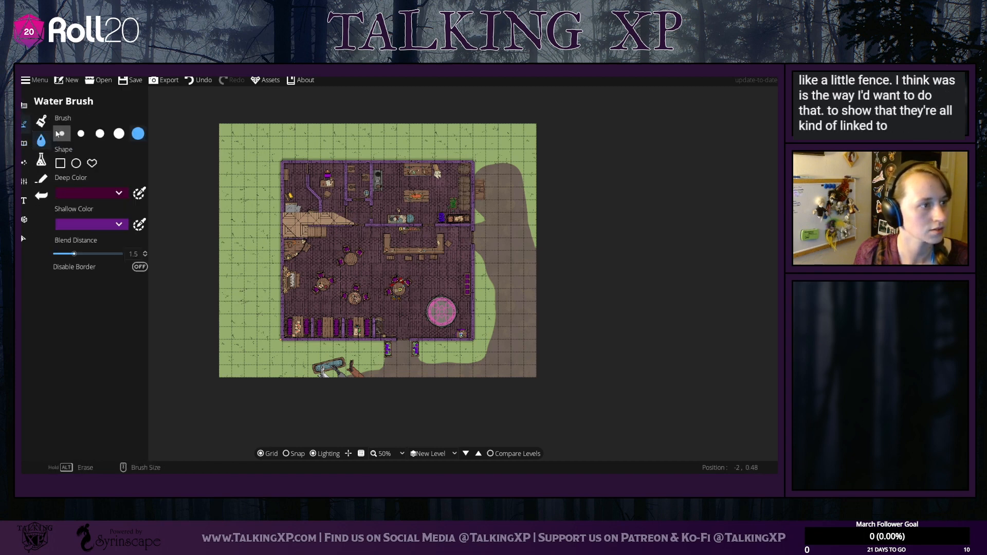
left_click(42, 121)
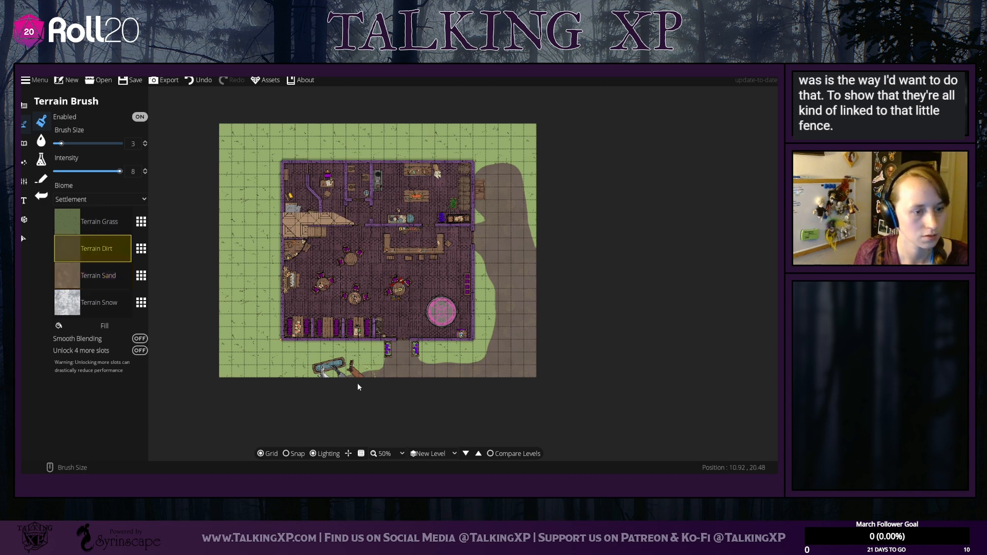
mouse_move(340, 377)
left_mouse_down()
mouse_move(309, 383)
mouse_move(329, 370)
mouse_move(346, 378)
mouse_move(342, 371)
mouse_move(307, 390)
mouse_move(317, 395)
mouse_move(324, 377)
mouse_move(355, 379)
mouse_move(318, 364)
mouse_move(310, 390)
mouse_move(320, 366)
mouse_move(347, 366)
mouse_move(343, 357)
mouse_move(317, 356)
mouse_move(300, 385)
mouse_move(309, 416)
mouse_move(354, 364)
mouse_move(273, 388)
mouse_move(314, 366)
mouse_move(248, 395)
left_mouse_up()
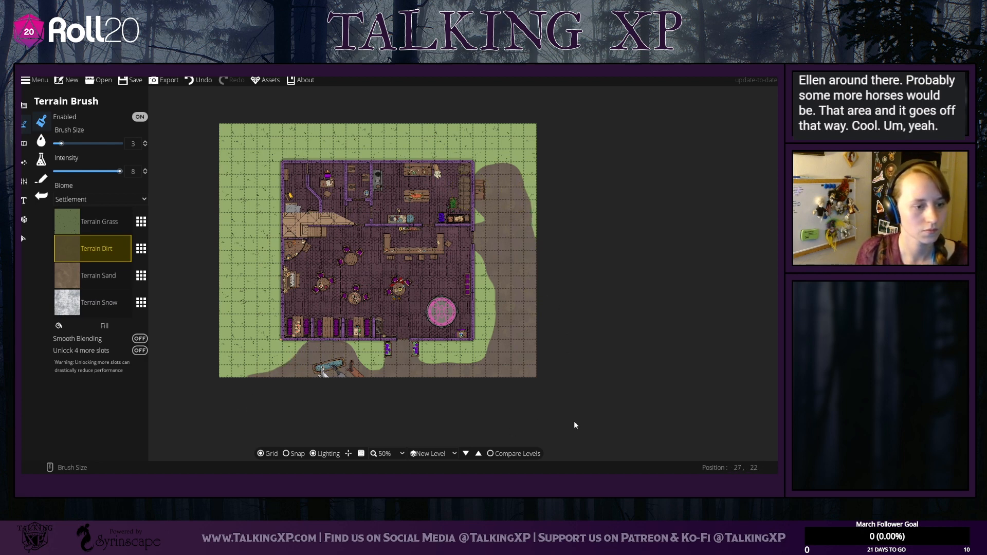
Step: Move the brown horse to the north side of the water trough and rotate it to stand across from the other horses
left_click(24, 238)
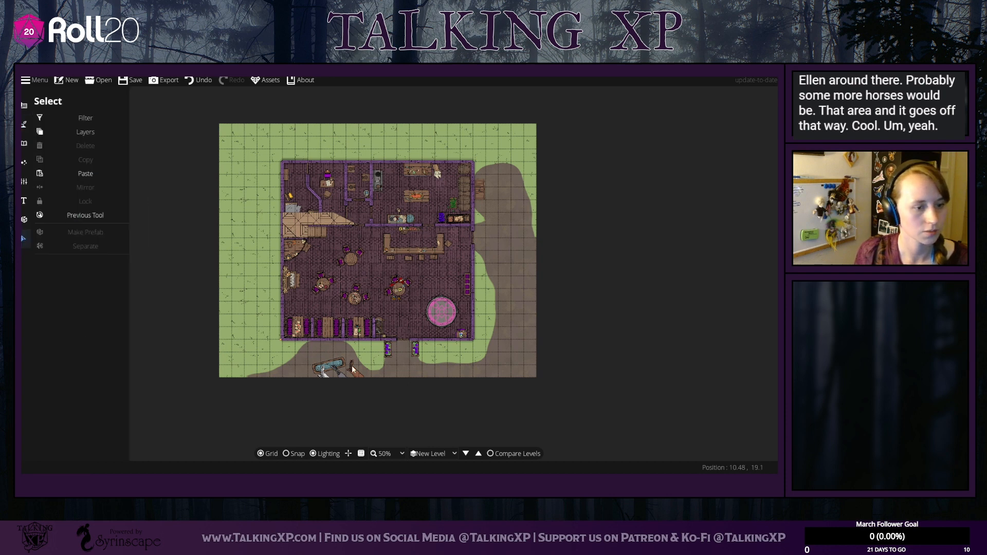
left_click(356, 371)
left_click_drag(356, 372, 328, 352)
scroll(296, 365, "down", 2)
left_click(440, 396)
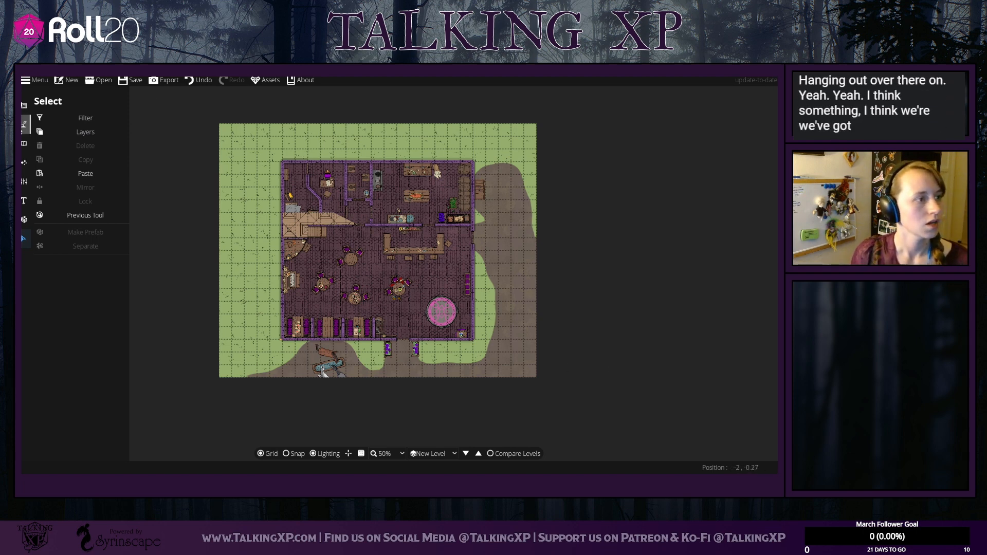
Step: Place light-allowing windows along the tavern's outer walls with the Portal Tool, with snapping turned on
left_click(24, 124)
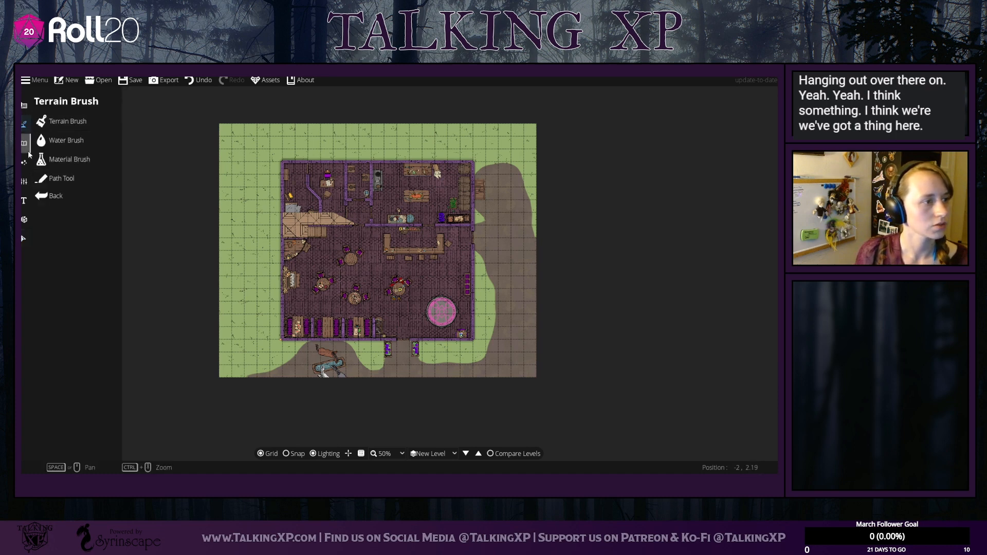
left_click(26, 148)
left_click(24, 105)
left_click(51, 161)
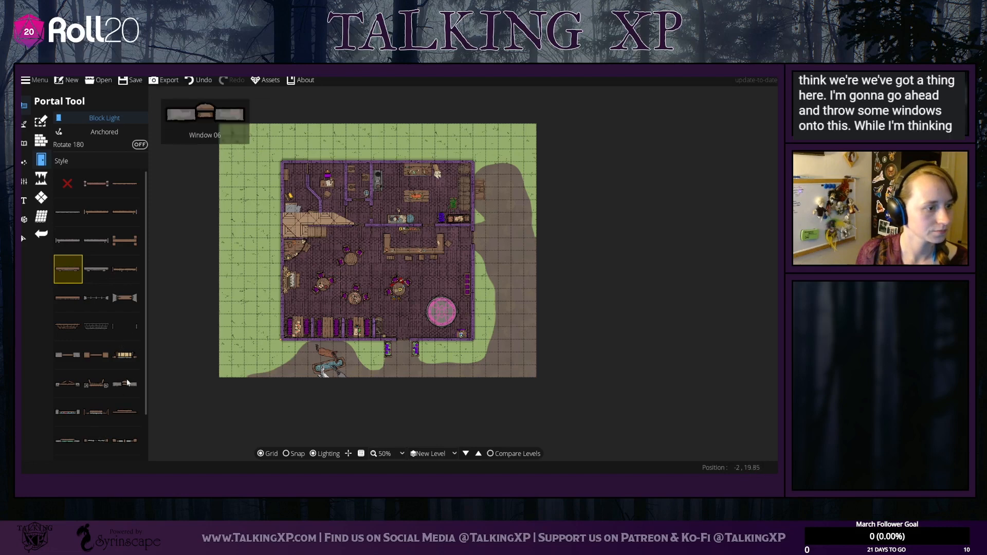
left_click(96, 440)
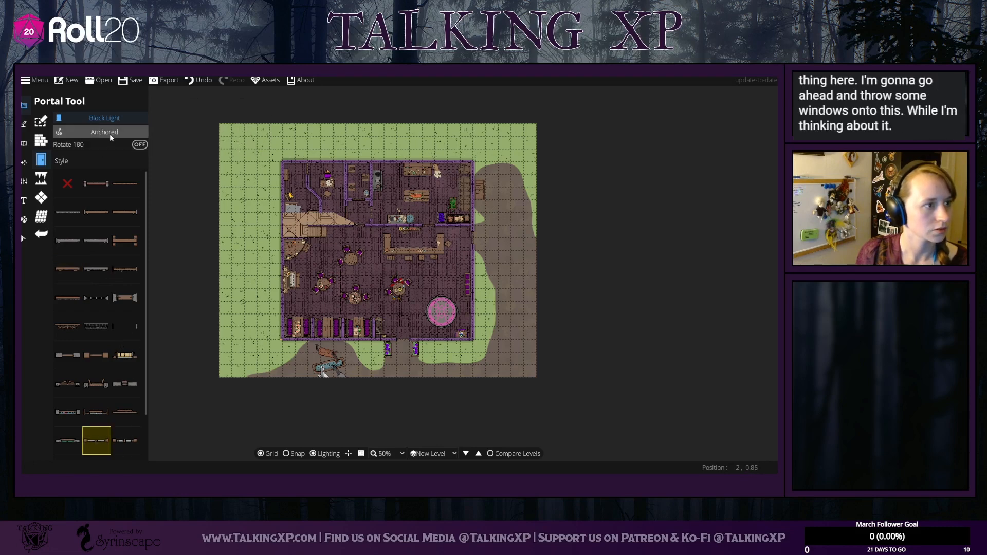
left_click(108, 116)
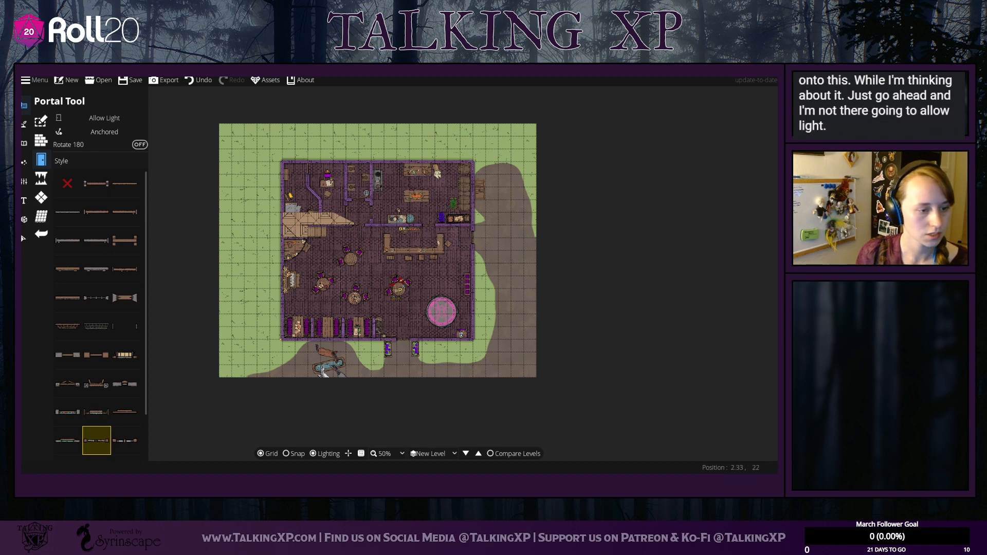
left_click(291, 456)
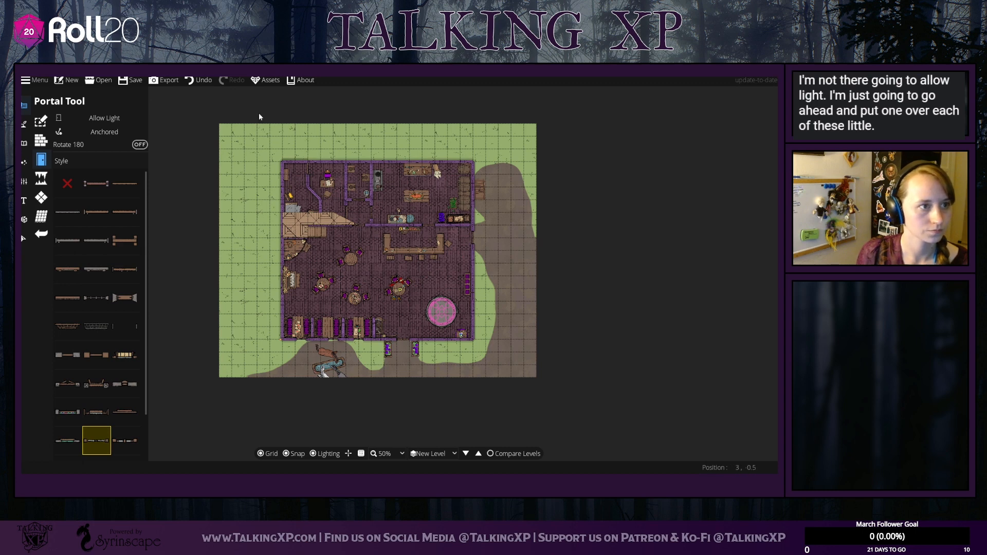
left_click(200, 81)
left_click(296, 343)
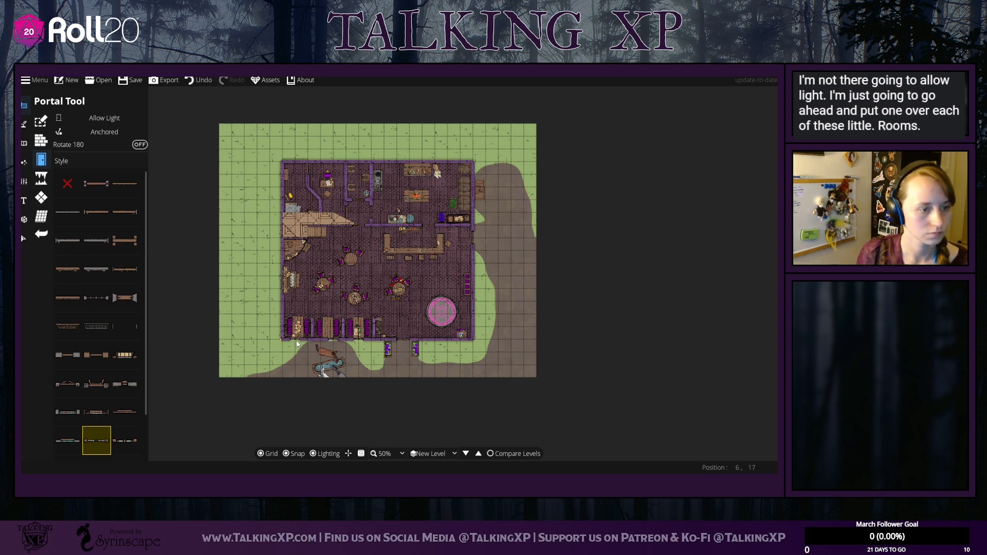
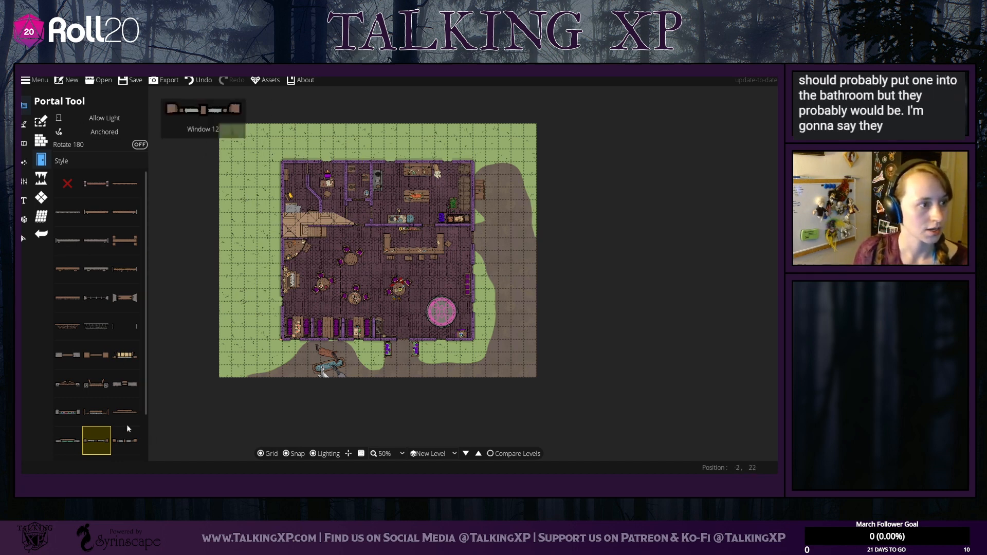
Step: Return to placing objects and filter the library by the Decor tag
left_click(23, 145)
double_click(742, 127)
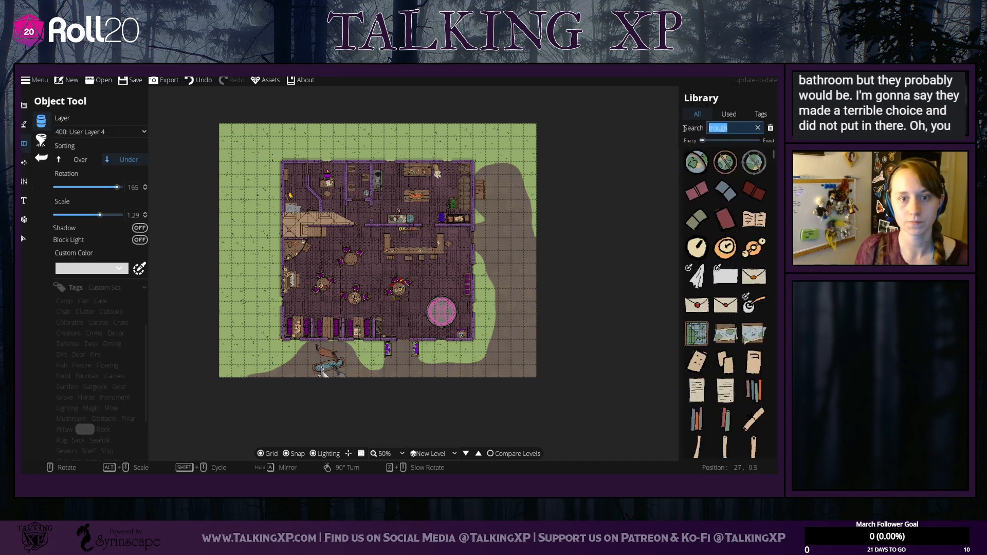
left_click(114, 338)
left_click(116, 333)
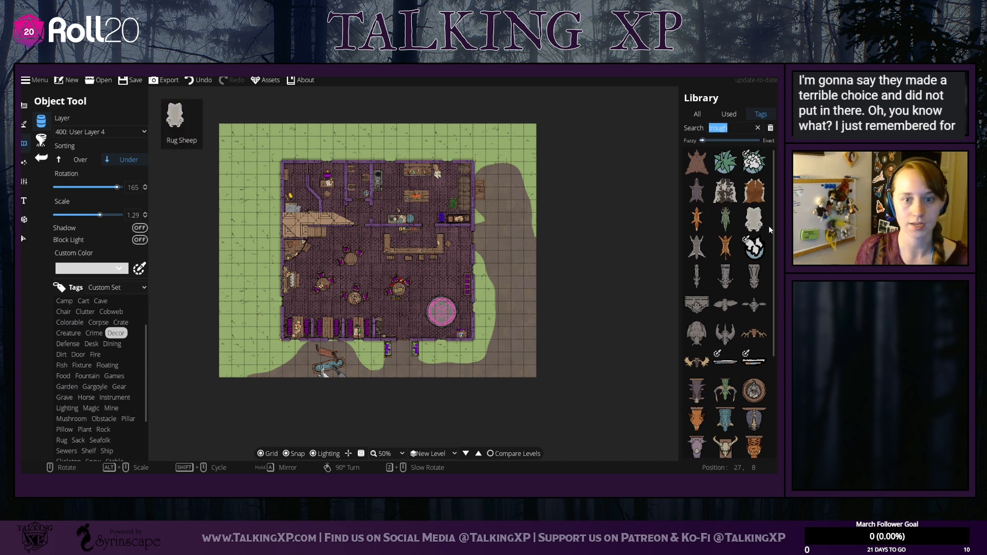
Step: Place the black-and-white cow rug beneath the bed area in the west room, on User Layer 1 with rotation -30
left_click(755, 218)
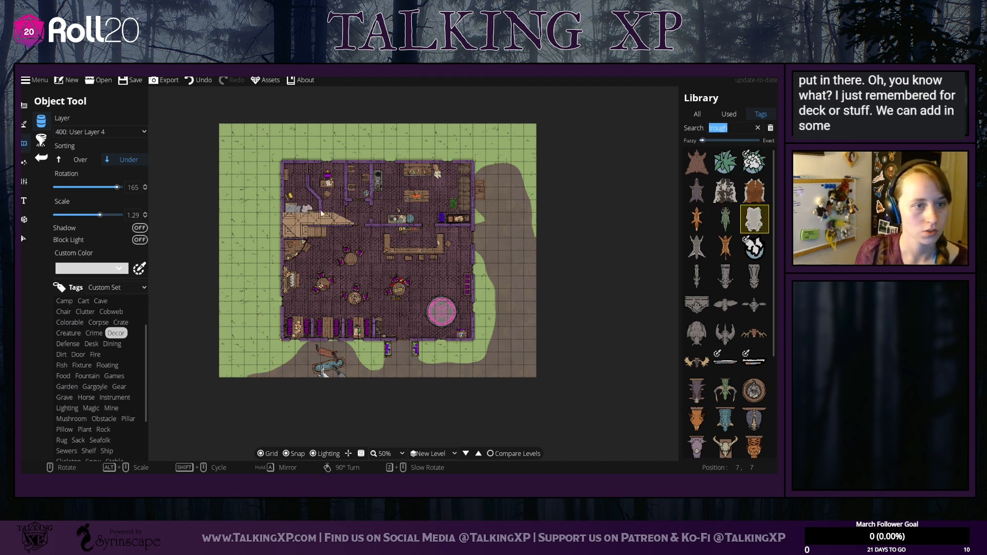
left_click(755, 190)
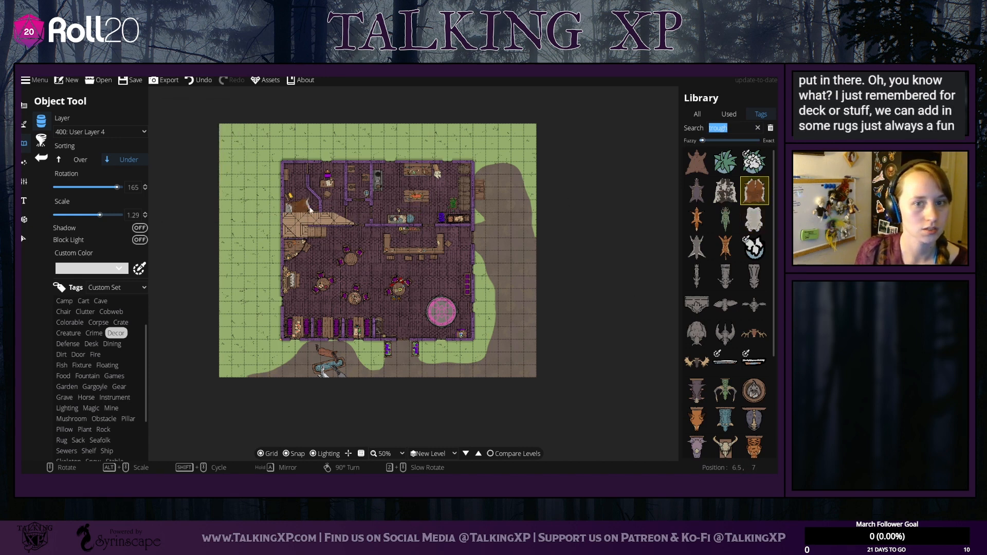
left_click(727, 196)
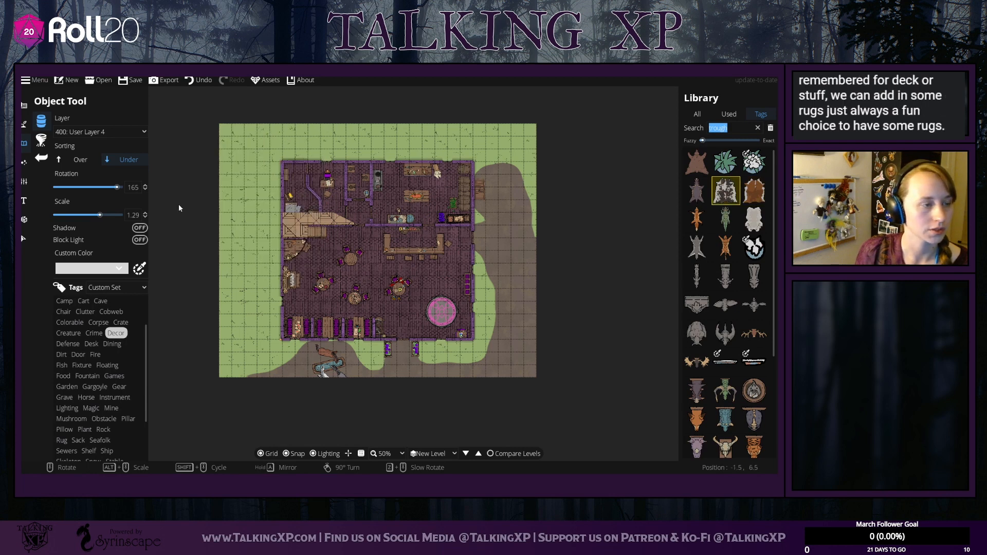
left_click(100, 132)
left_click(92, 212)
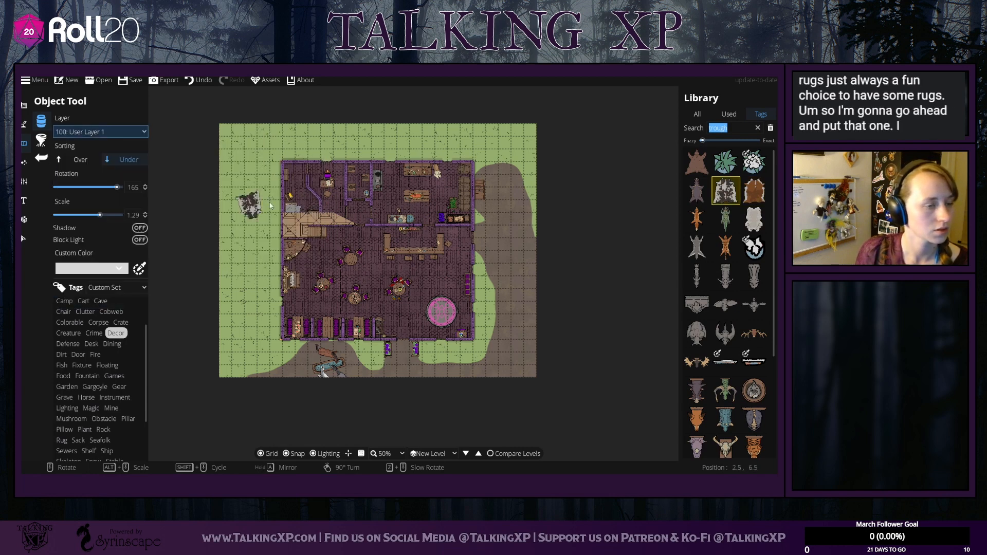
scroll(305, 212, "down", 13)
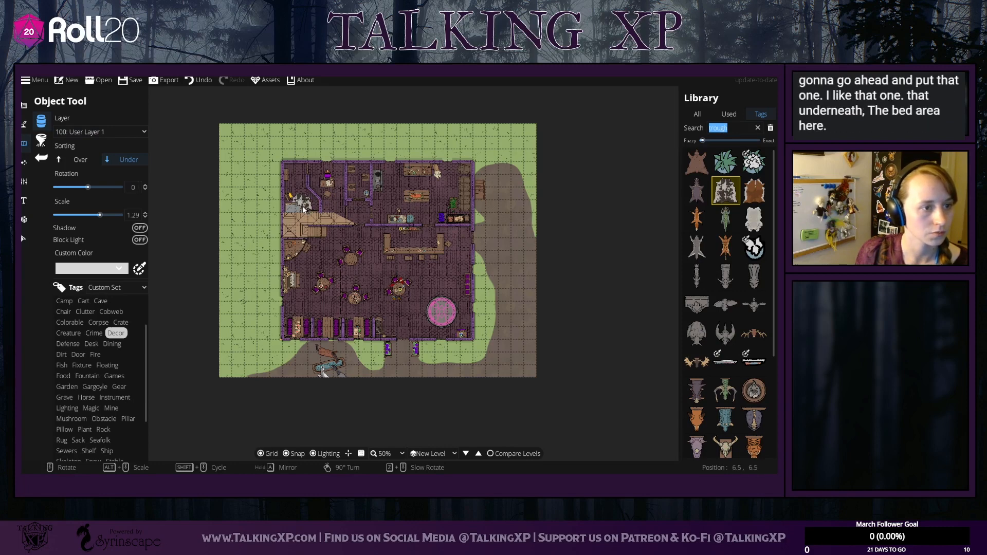
scroll(305, 209, "down", 1)
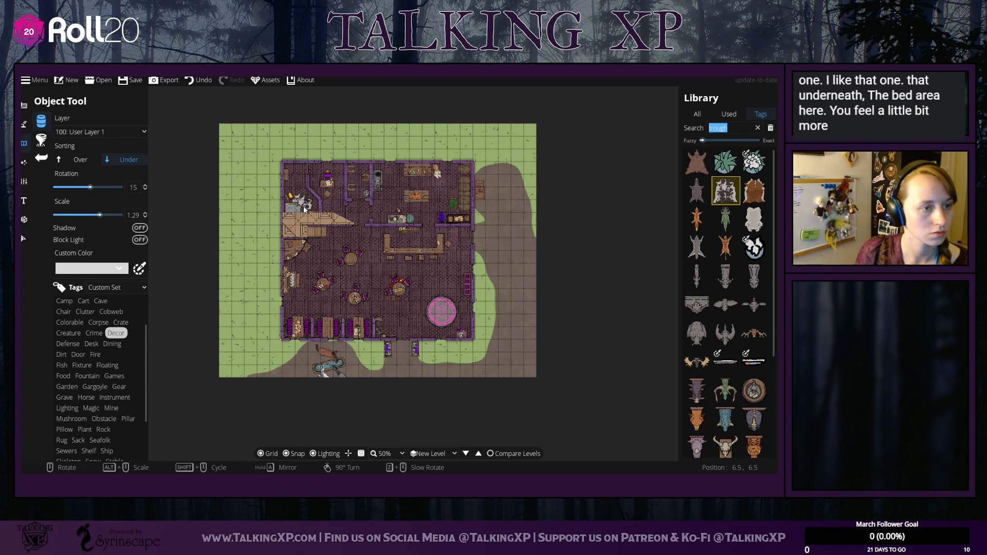
scroll(304, 209, "down", 2)
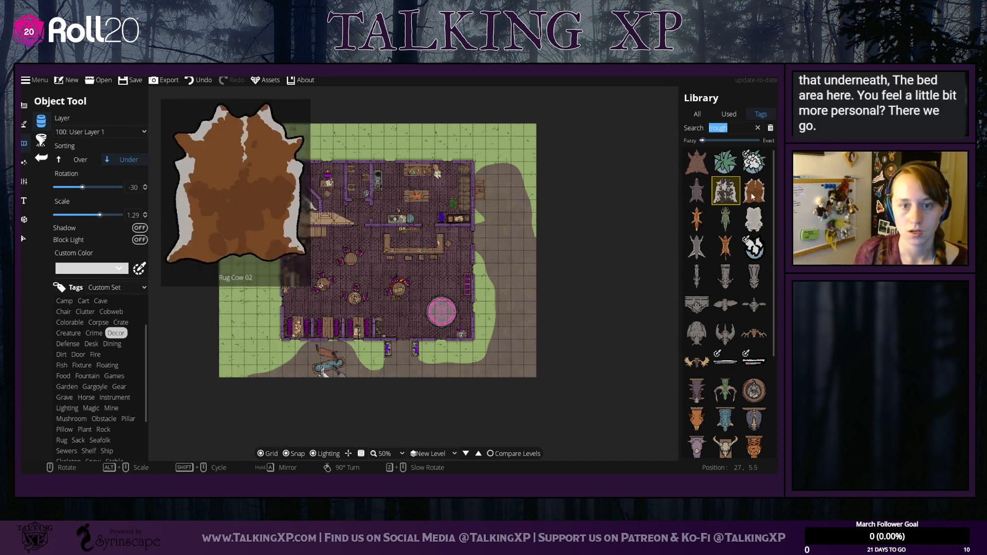
Step: Place a second black-and-white cow rug beneath the furniture in the room next to the bedroom, with snapping off and rotation -180
left_click(698, 162)
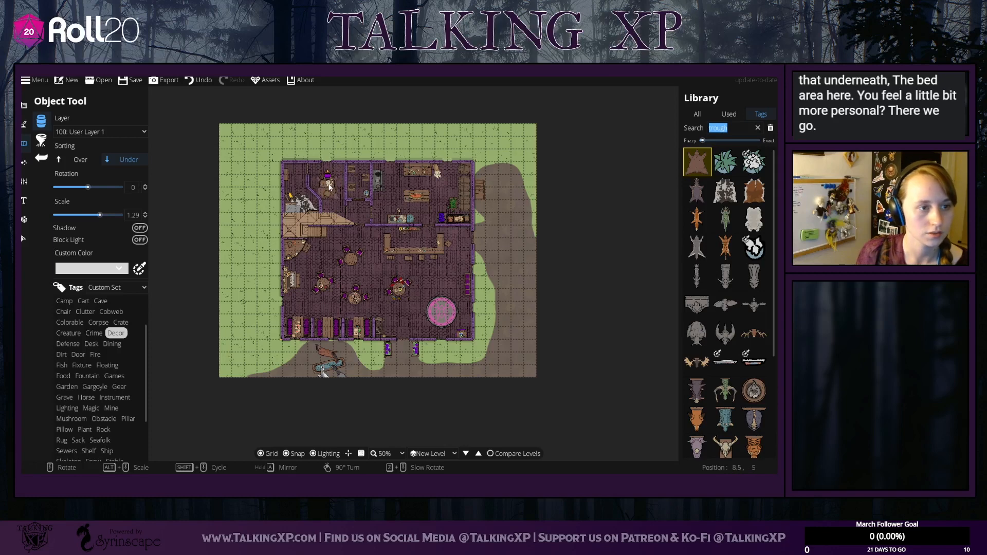
left_click(755, 218)
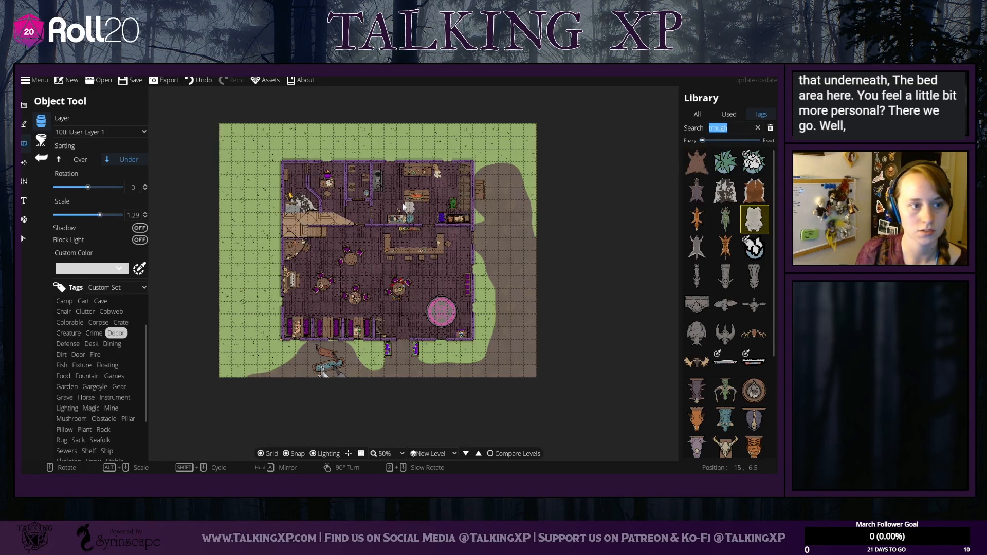
left_click(754, 190)
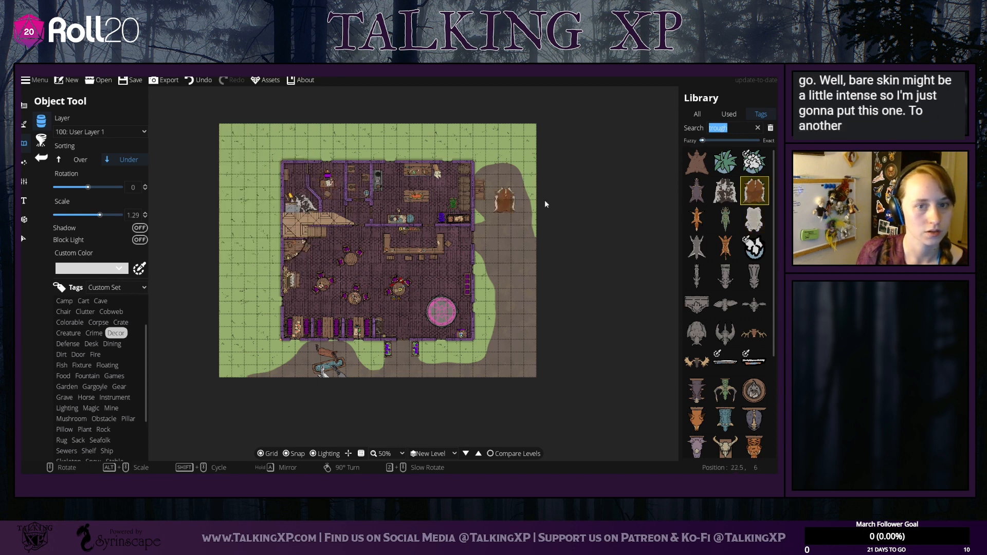
left_click(725, 190)
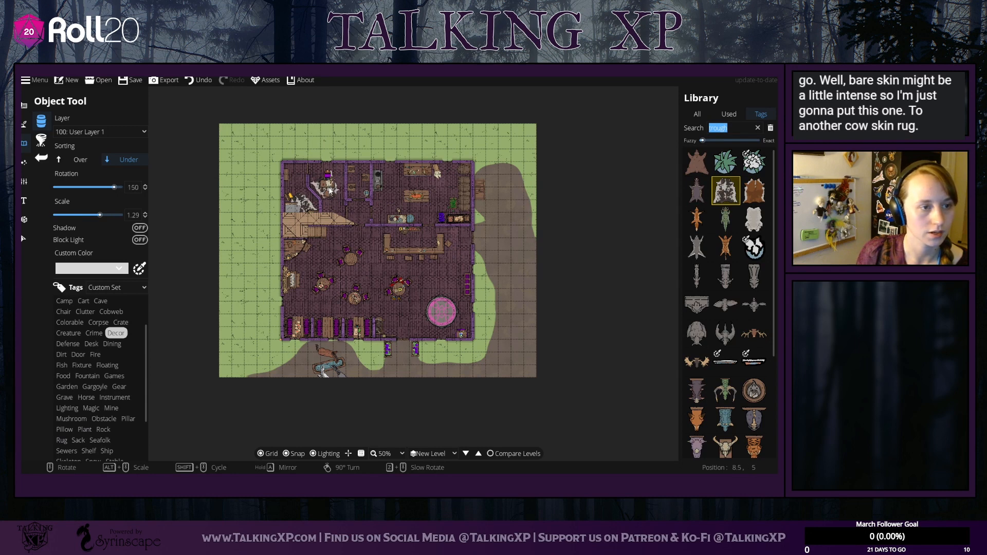
left_click(295, 454)
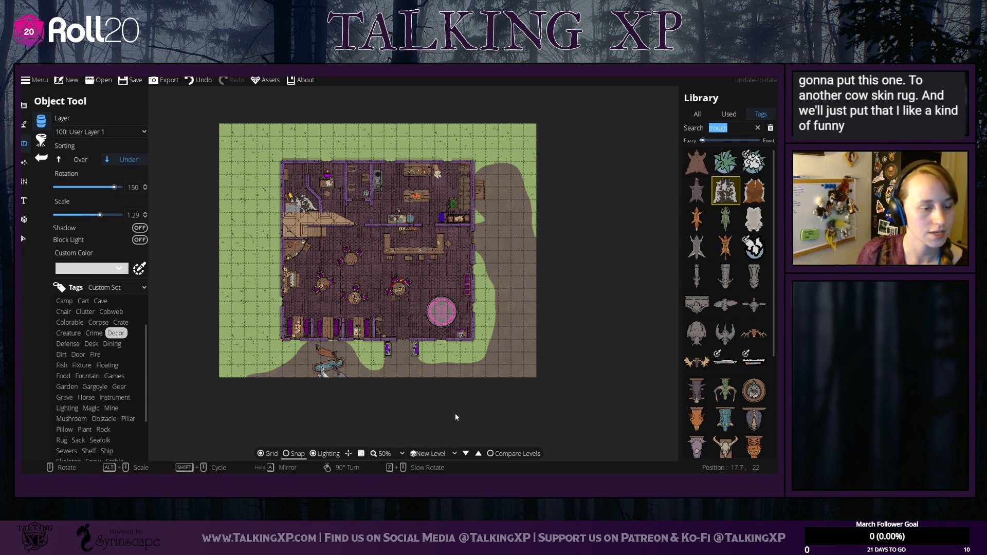
scroll(329, 188, "down", 3)
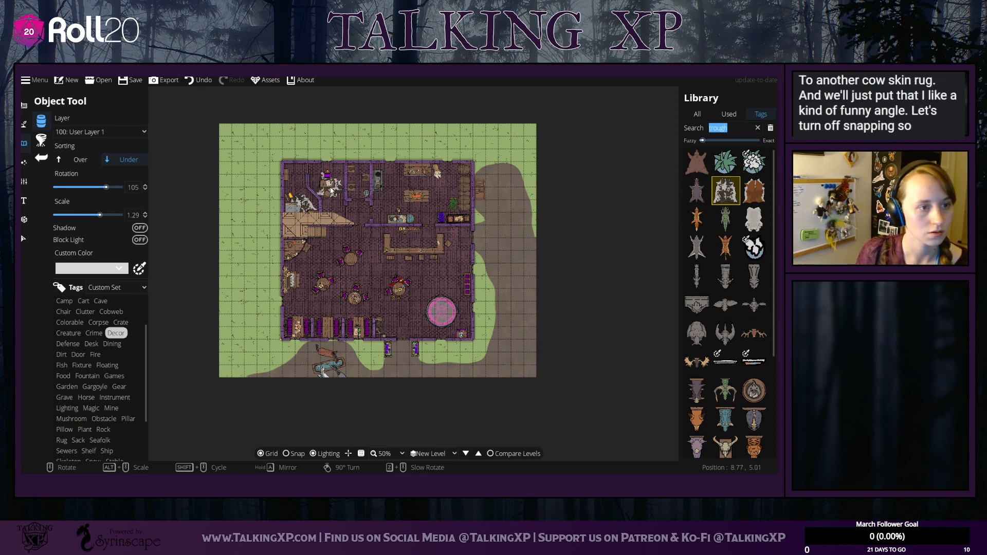
right_click(332, 191)
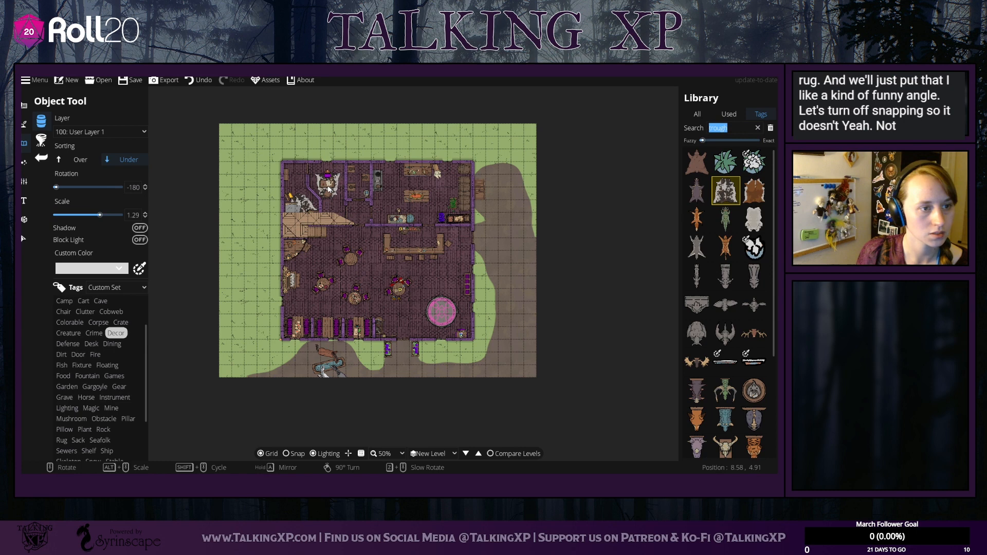
scroll(330, 190, "up", 10)
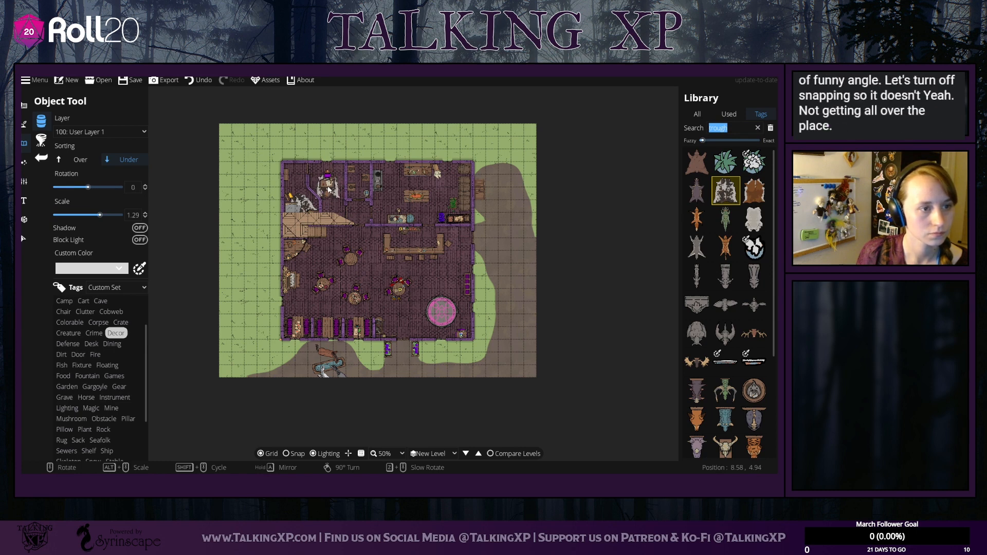
scroll(329, 190, "up", 11)
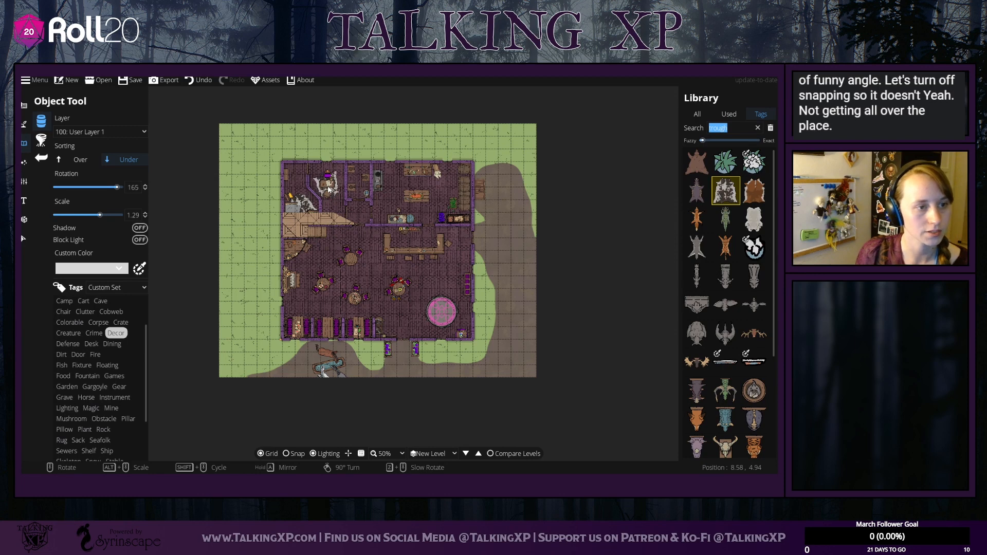
scroll(329, 189, "up", 1)
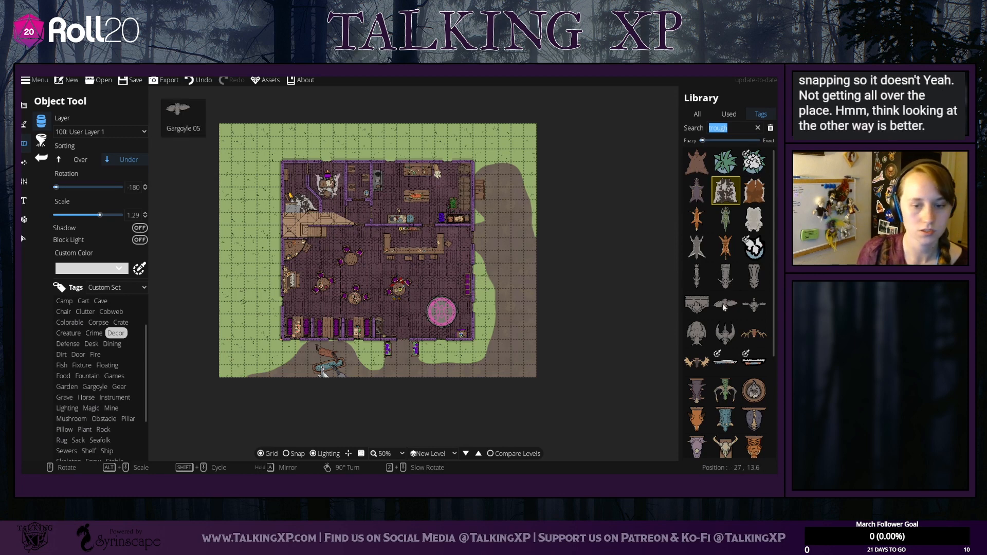
Step: Choose a colorable hanging flag from the Decor objects as the front sign and set its custom color to purple 9100ff
mouse_move(724, 404)
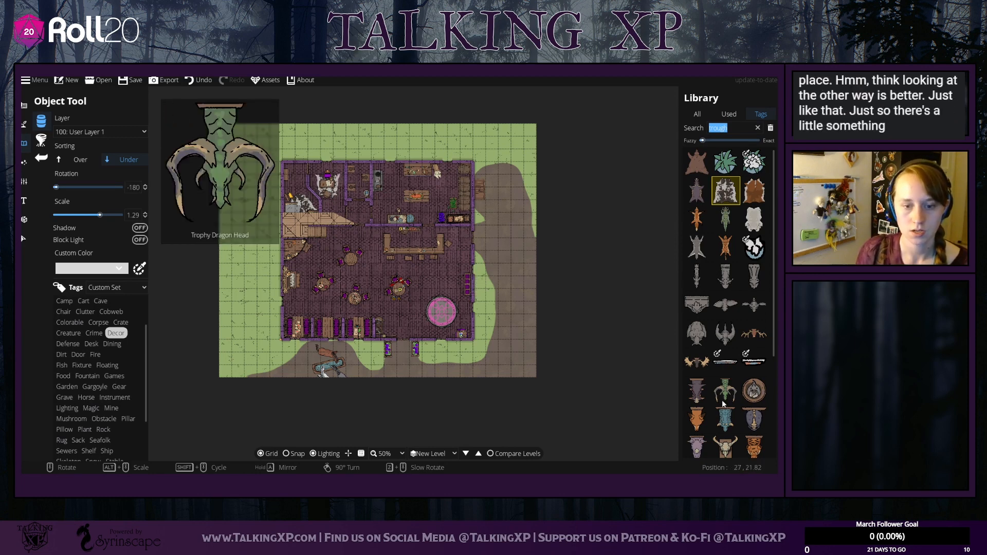
scroll(725, 404, "down", 2)
mouse_move(752, 287)
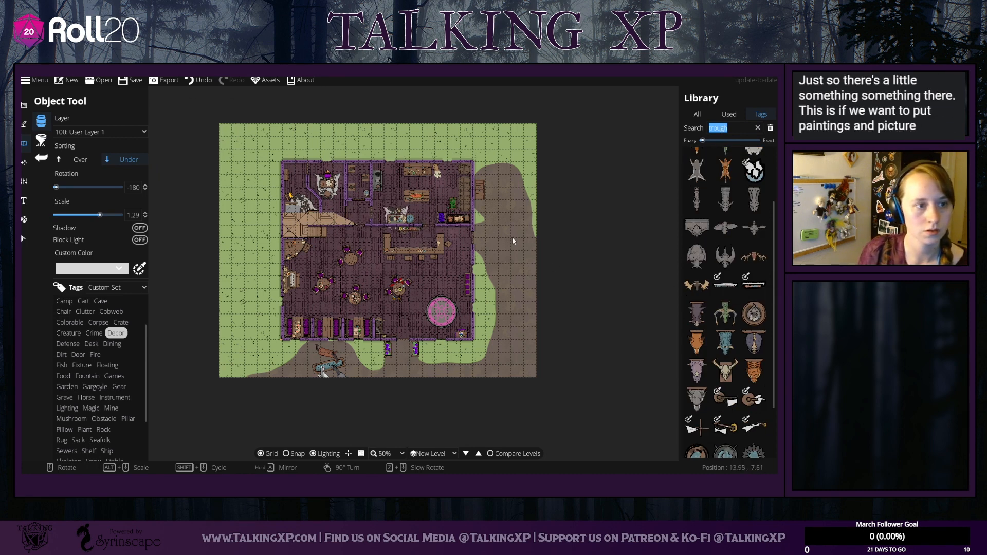
scroll(742, 386, "down", 2)
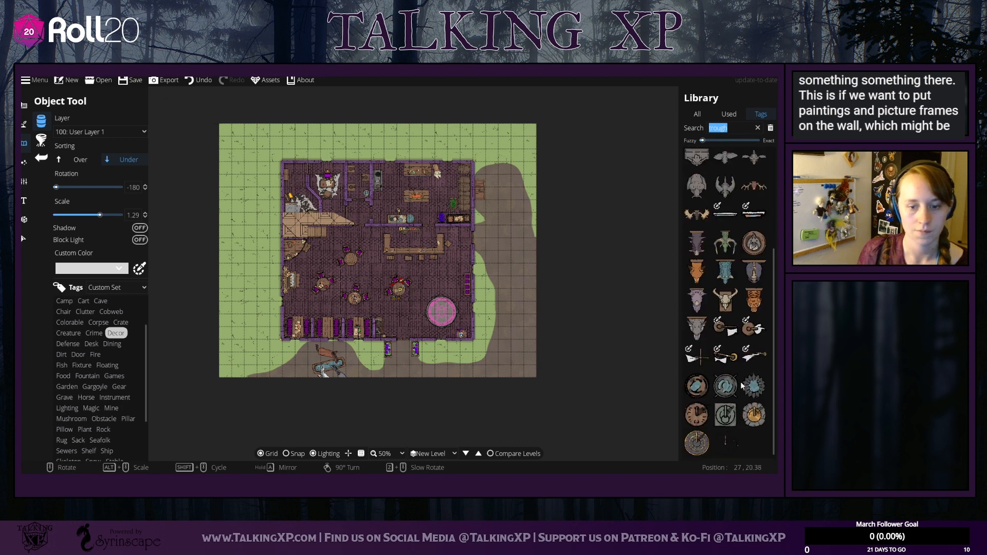
mouse_move(756, 329)
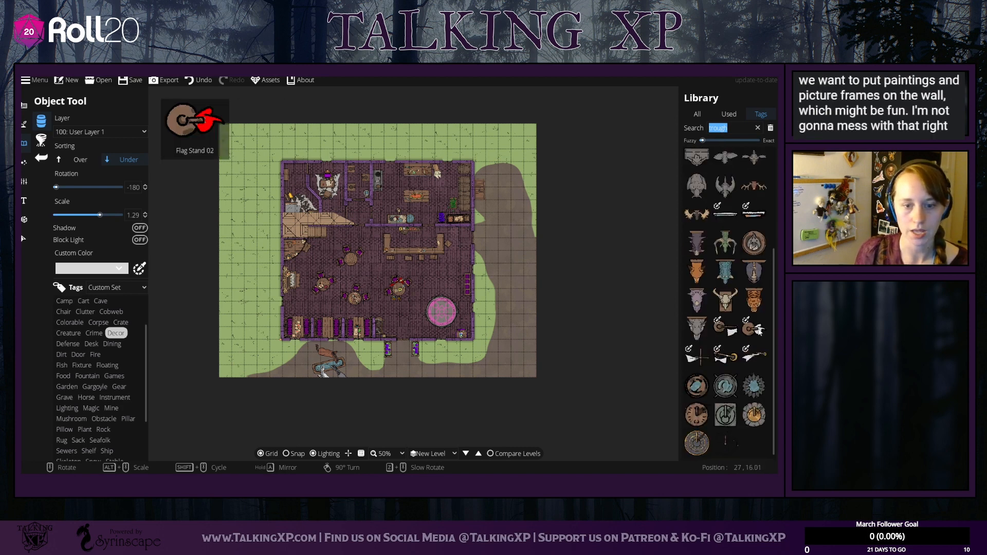
left_click(726, 357)
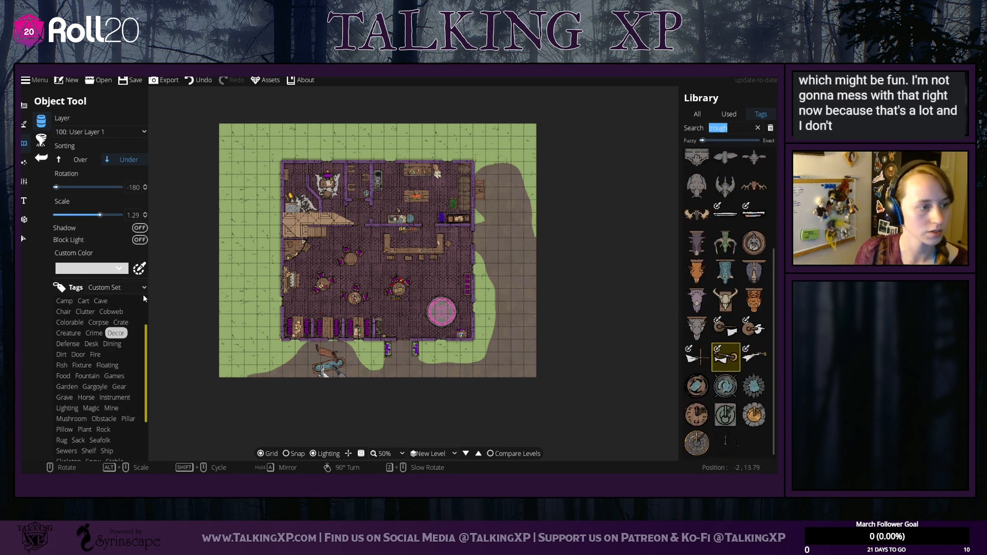
left_click(92, 269)
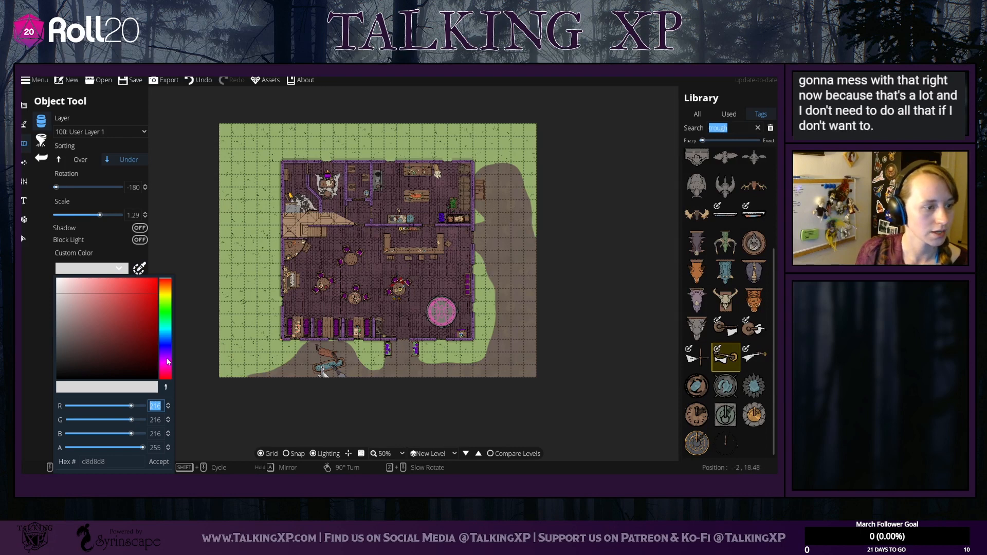
left_click(167, 353)
left_click_drag(151, 290, 161, 278)
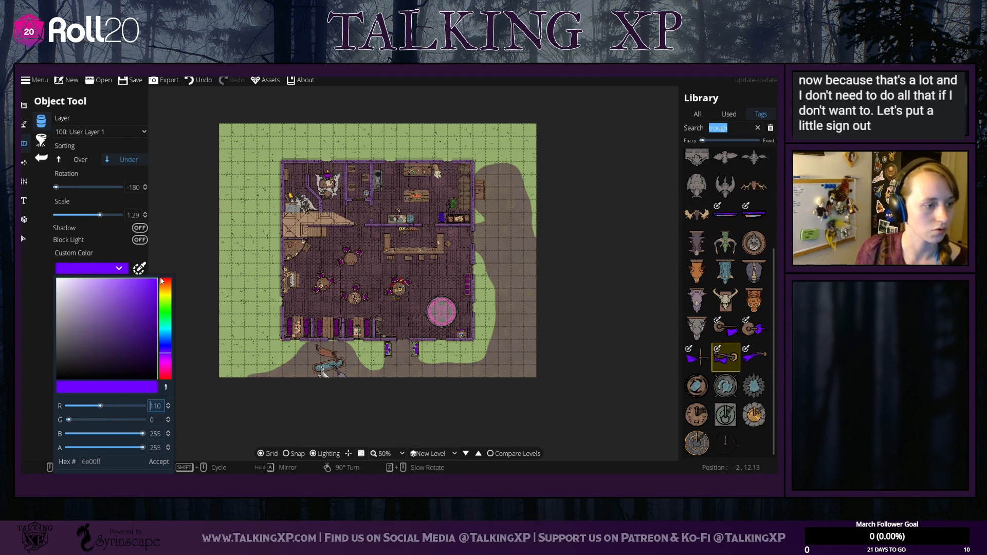
left_click(167, 355)
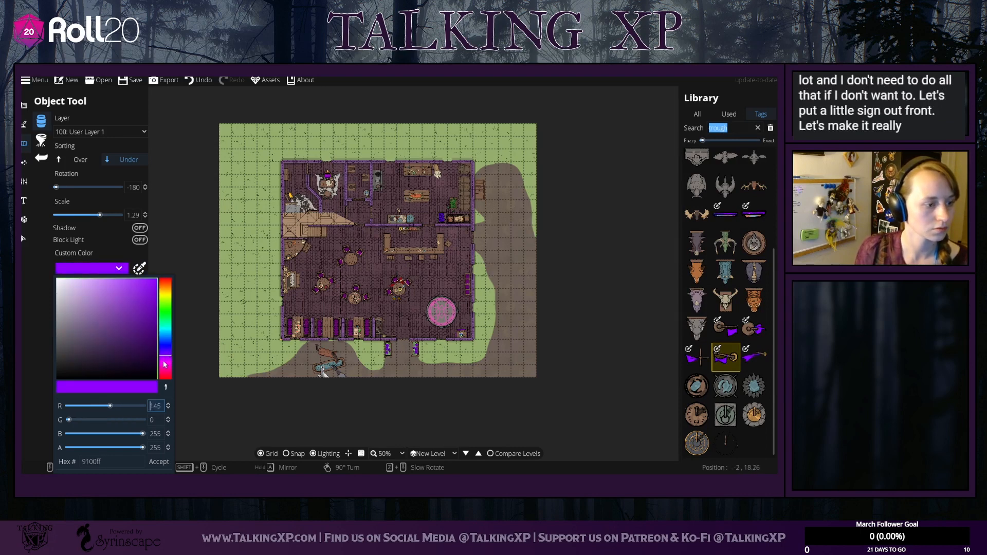
left_click(158, 461)
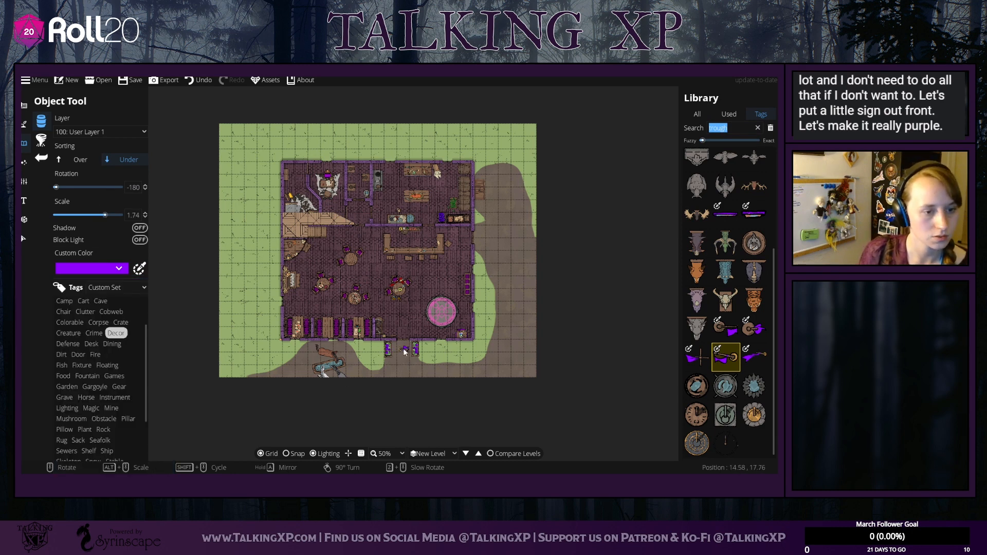
Step: Place a different purple hanging flag by the front door on layer 900: Above Roofs, sorted Over with rotation -30
scroll(404, 352, "down", 2)
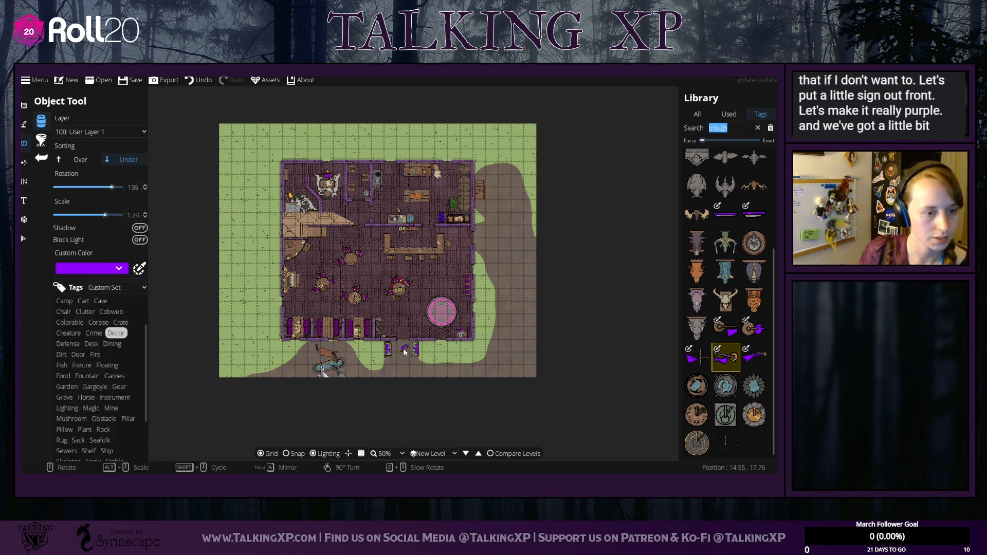
left_click(759, 362)
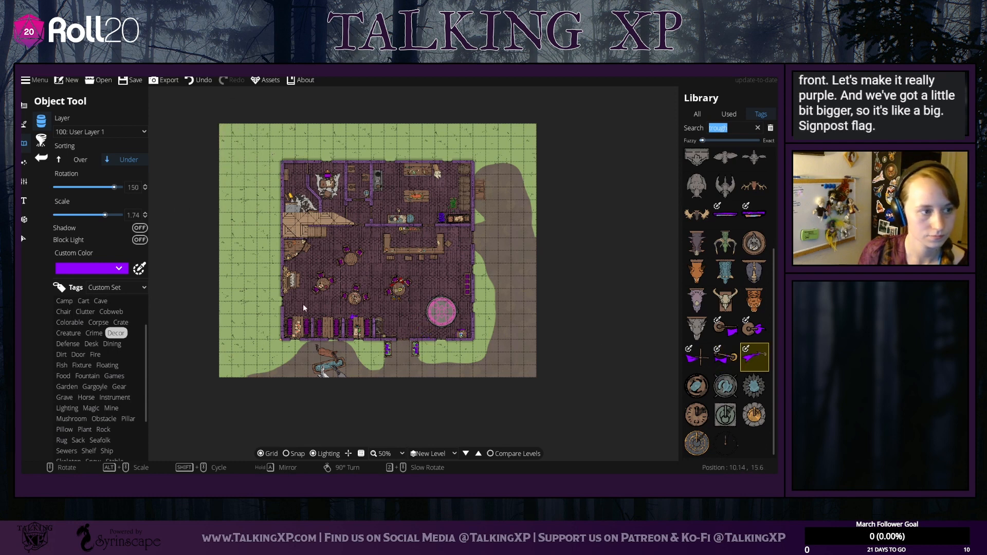
left_click(98, 159)
left_click(118, 131)
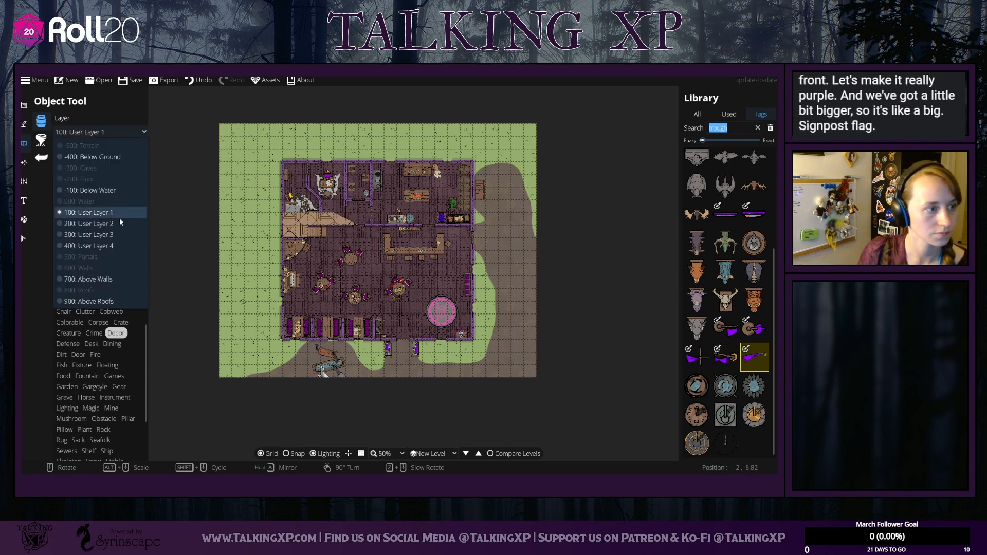
left_click(114, 243)
scroll(401, 350, "down", 3)
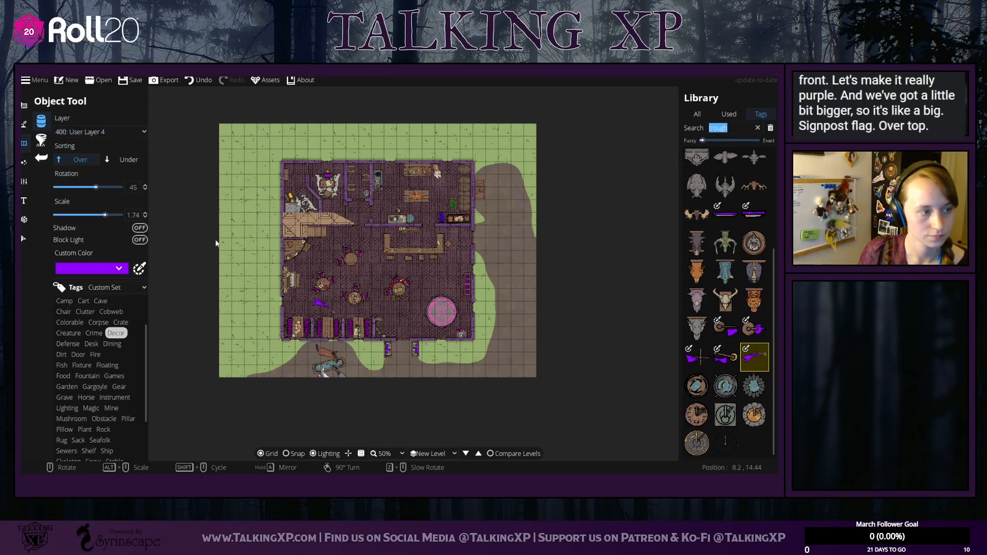
left_click(106, 132)
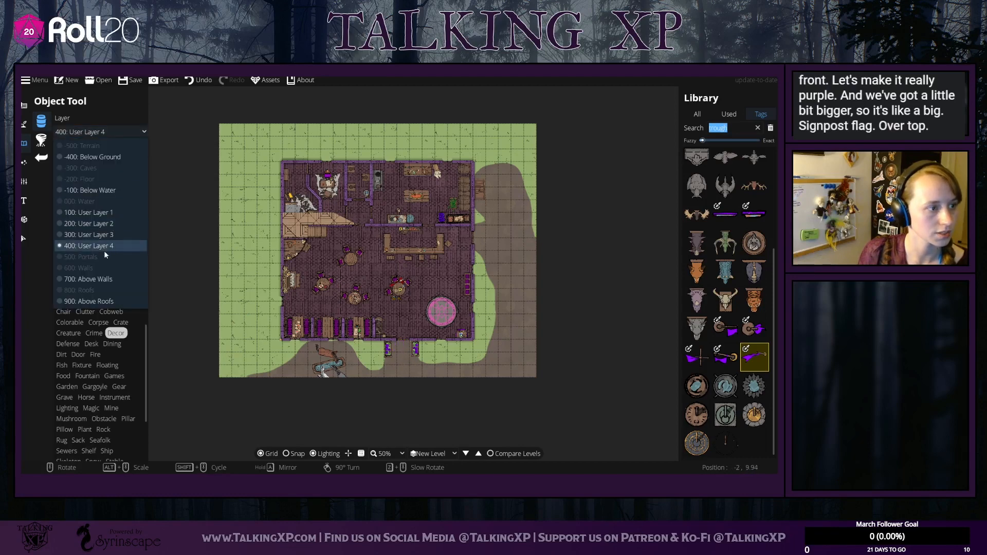
left_click(110, 303)
scroll(411, 353, "down", 2)
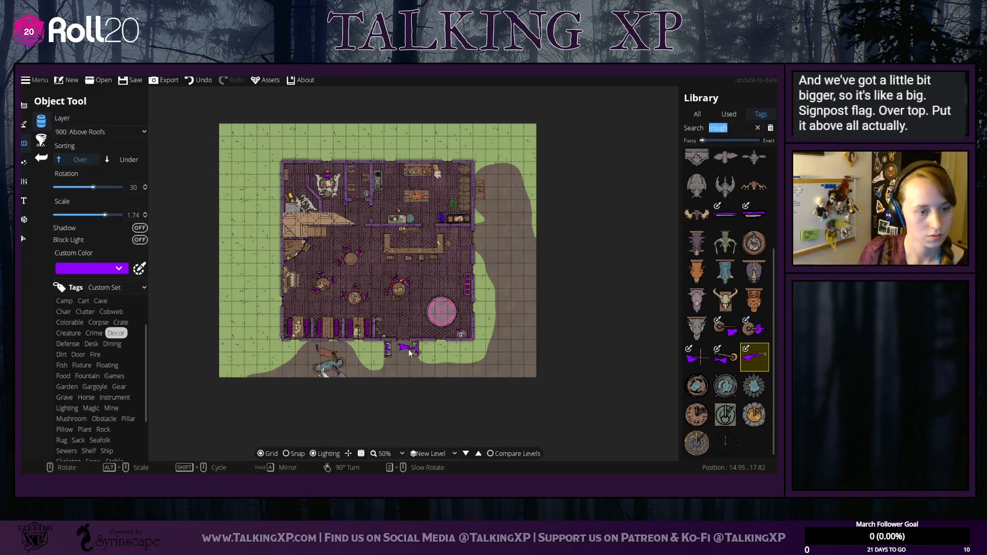
scroll(396, 353, "down", 2)
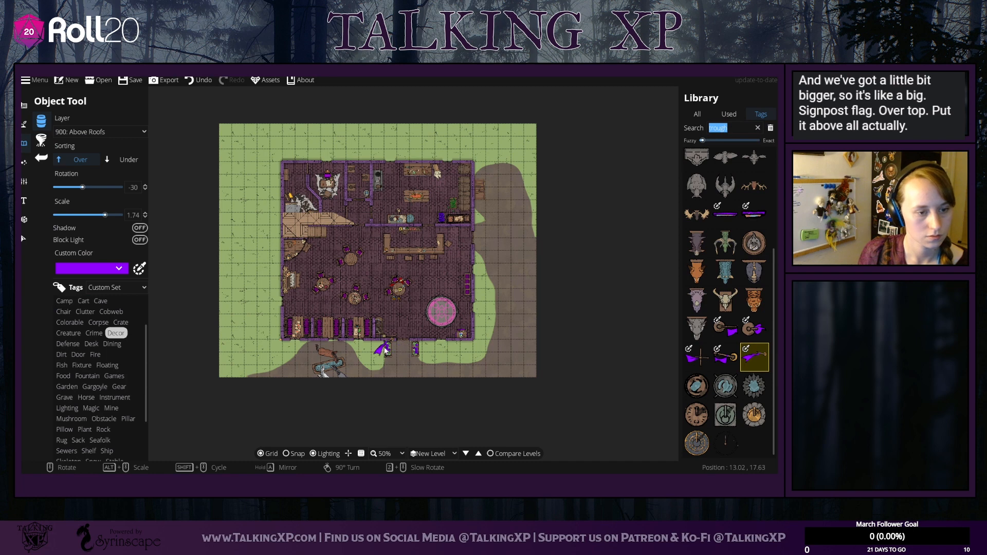
left_click(384, 350)
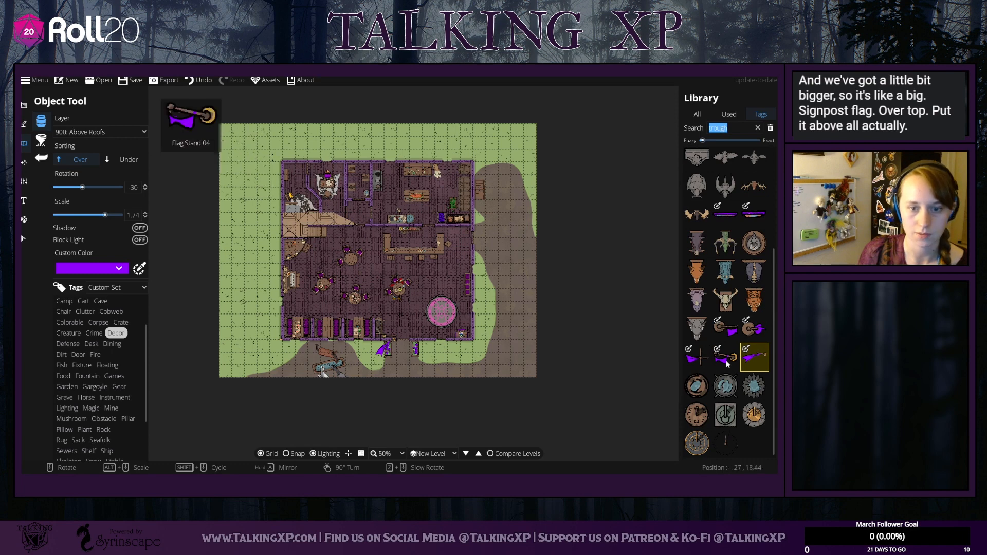
Step: Darken the map's ambient light to dark grey 454545
left_click_drag(540, 357, 509, 364)
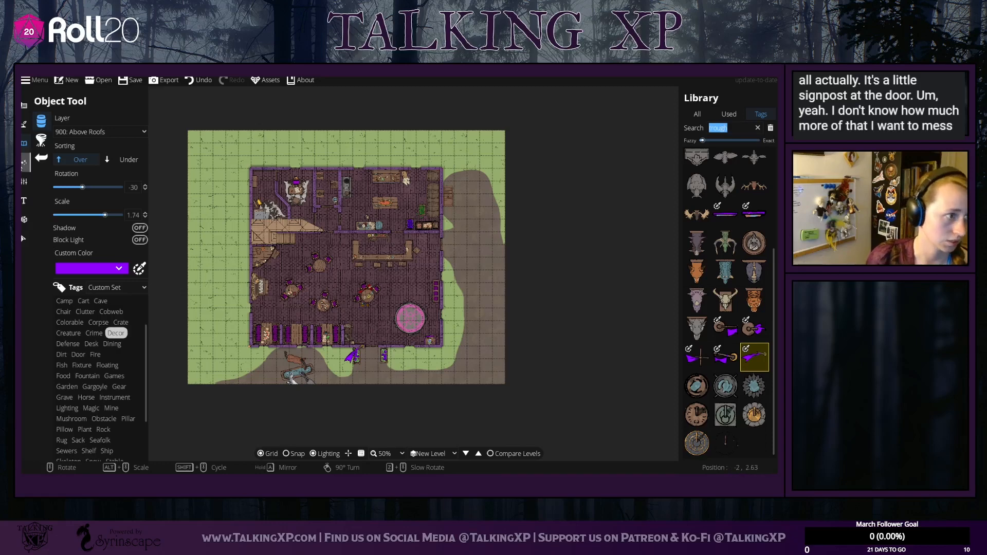
left_click(24, 162)
left_click(64, 141)
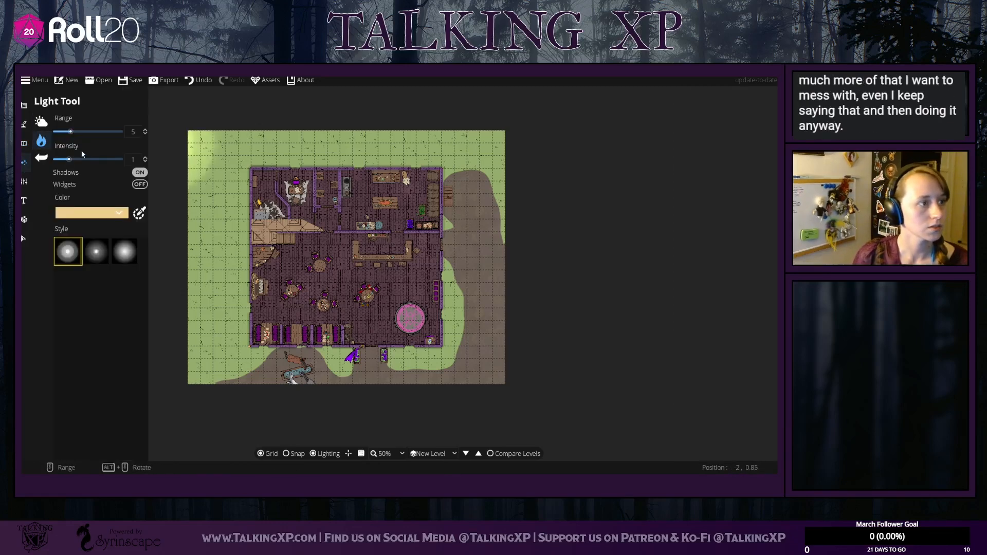
left_click(41, 121)
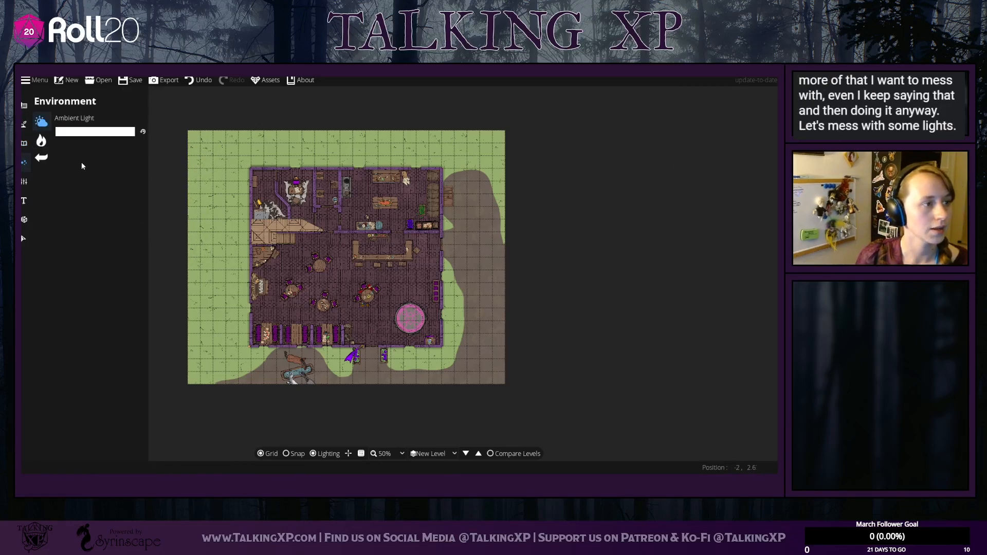
left_click(101, 130)
mouse_move(101, 134)
left_mouse_down()
mouse_move(29, 131)
mouse_move(24, 171)
mouse_move(21, 151)
left_mouse_up()
left_click(115, 262)
Step: Configure a new light with range 20, intensity 0.5, the softest broad glow style and sunset orange color ffaf5a
left_click(24, 163)
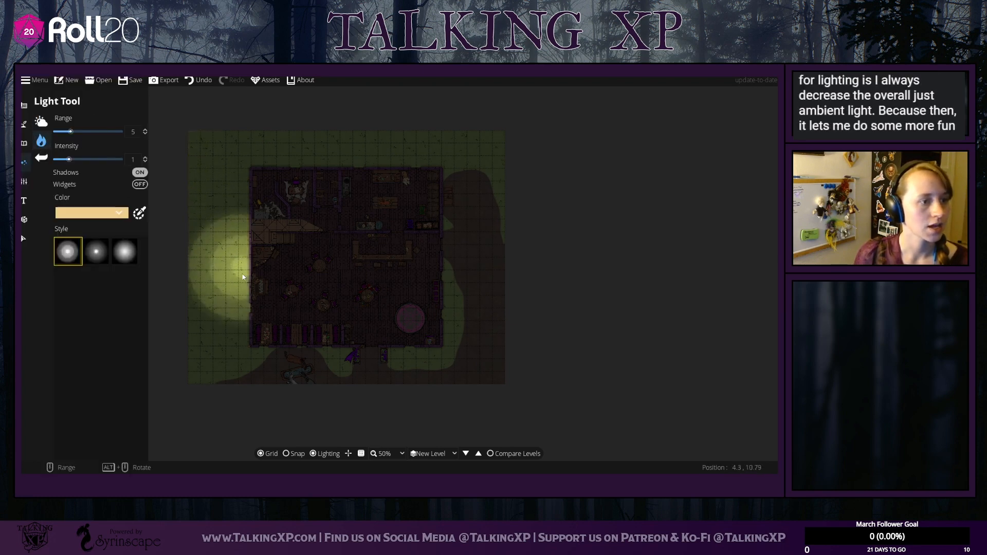
left_click(121, 262)
left_click_drag(70, 132, 120, 131)
left_click_drag(69, 159, 56, 159)
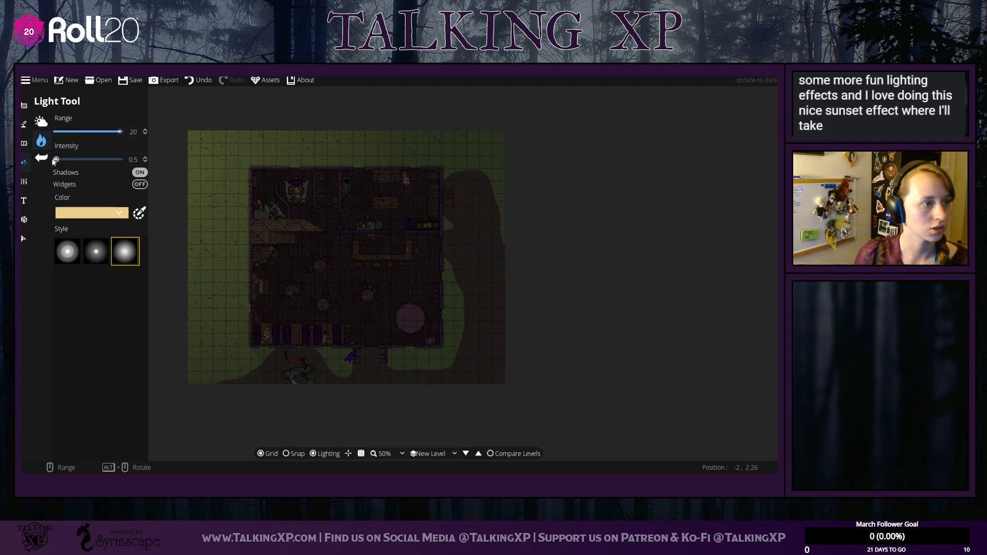
left_click(136, 215)
left_click(133, 172)
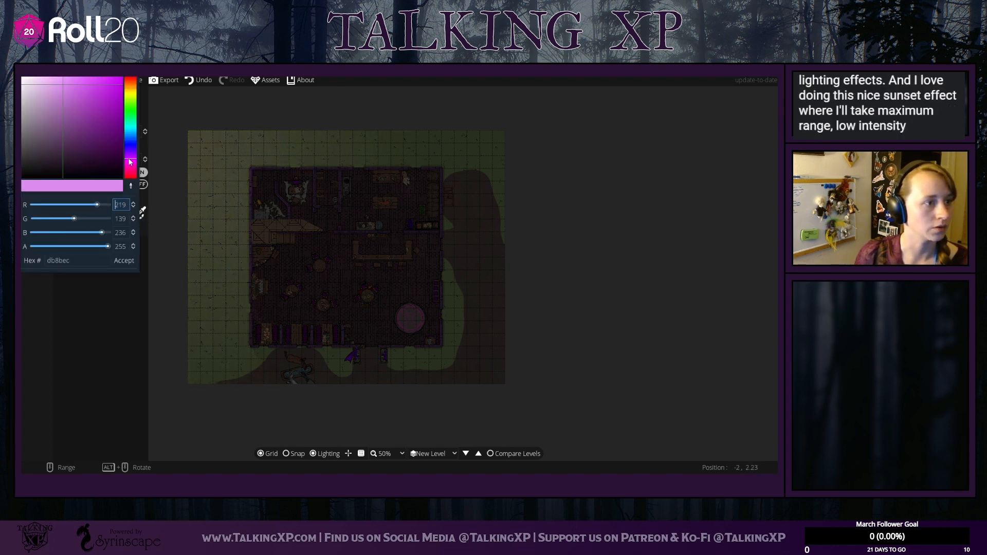
left_click_drag(130, 169, 87, 78)
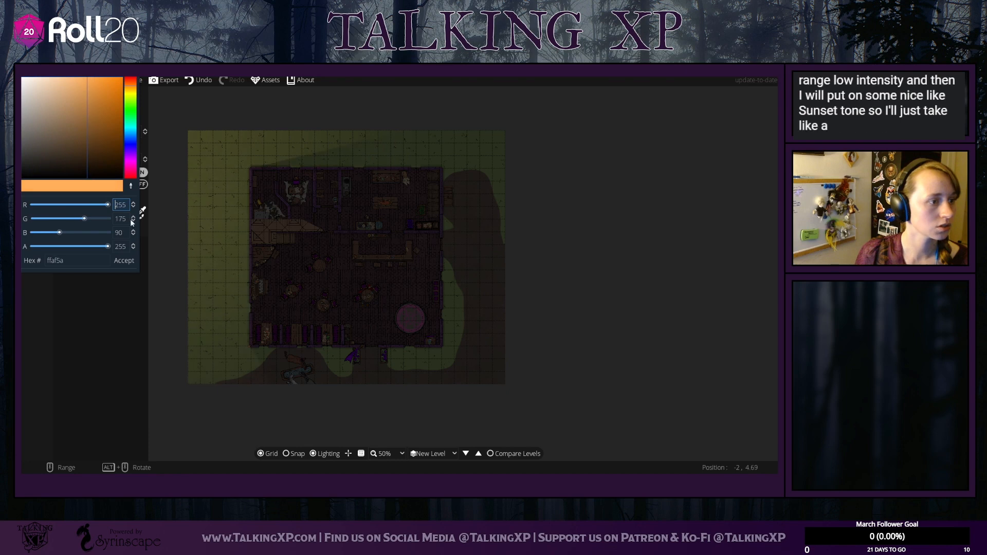
left_click(124, 261)
Step: Place two orange sunset lights outside the map's east edge, one near the north end and one near the south end
left_click_drag(499, 317, 498, 258)
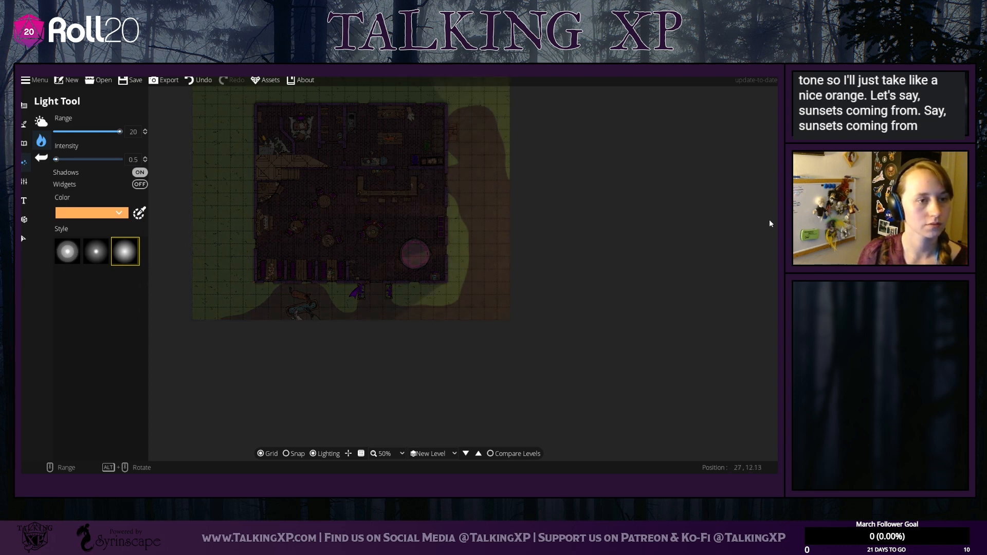
left_click_drag(727, 224, 684, 208)
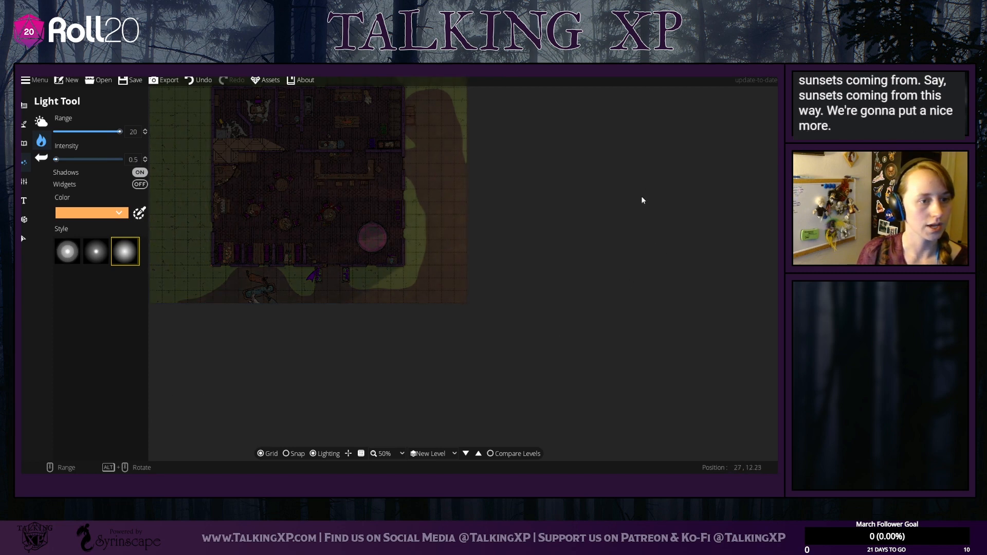
left_click_drag(637, 158, 627, 206)
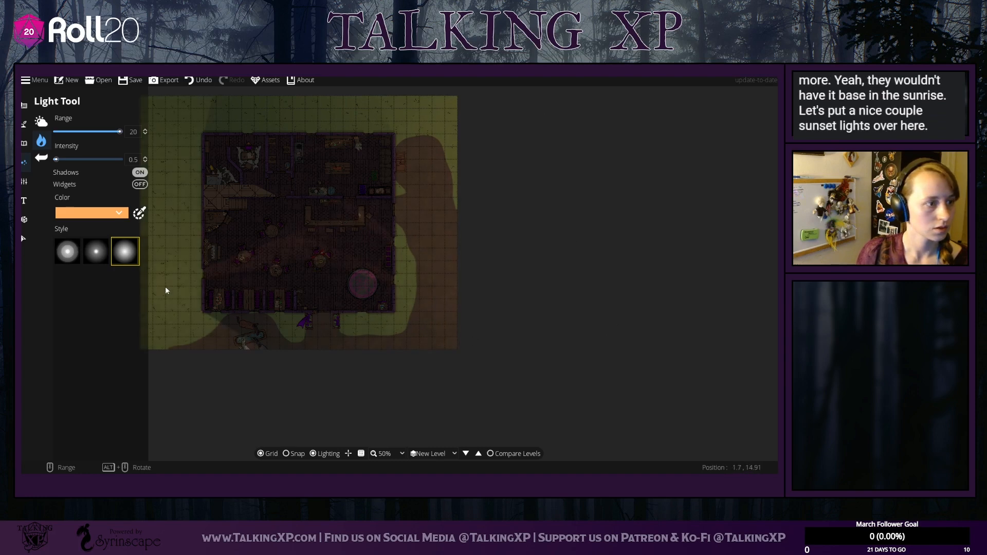
Step: Change the light color to a muted blue-purple, 8380dc
left_click_drag(165, 286, 282, 222)
left_click(140, 218)
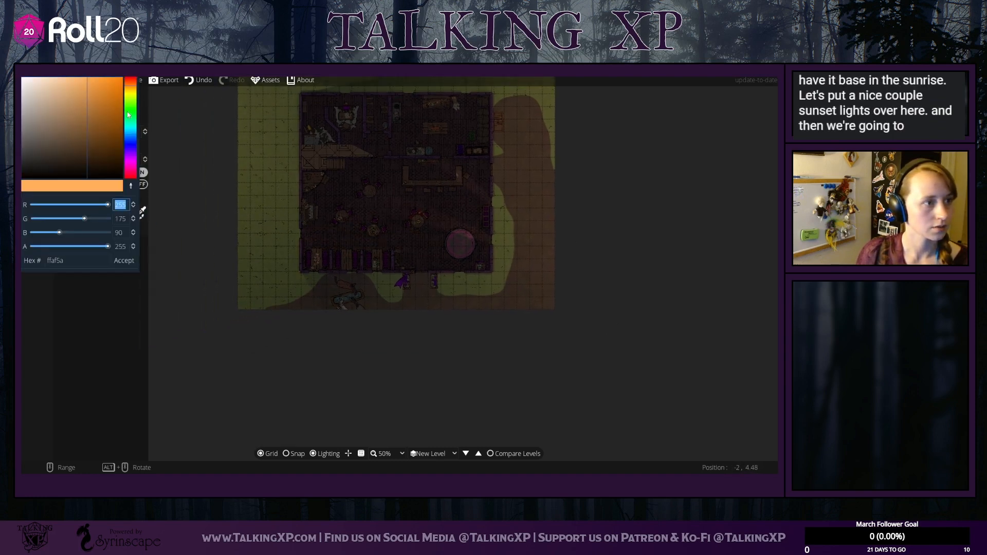
left_click_drag(132, 87, 137, 153)
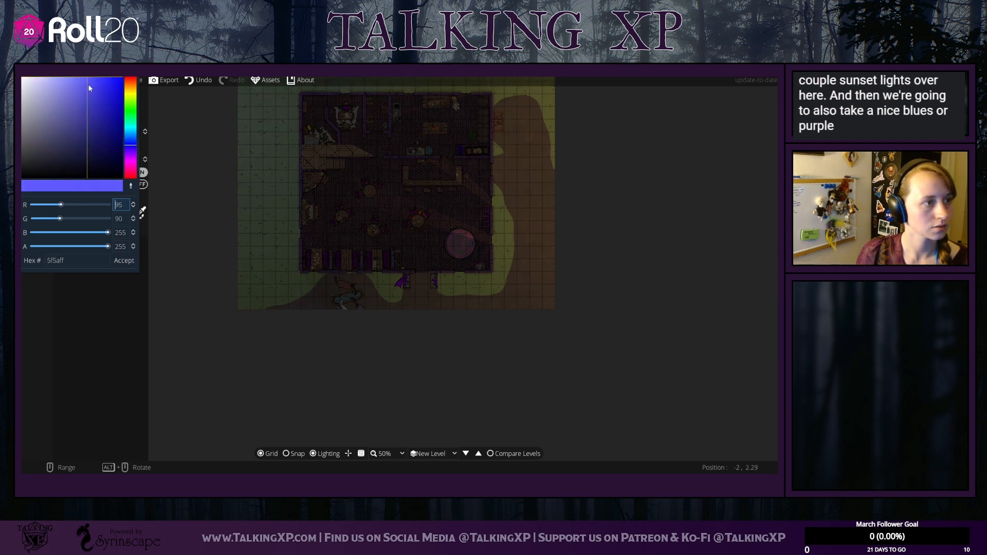
left_click_drag(88, 78, 63, 90)
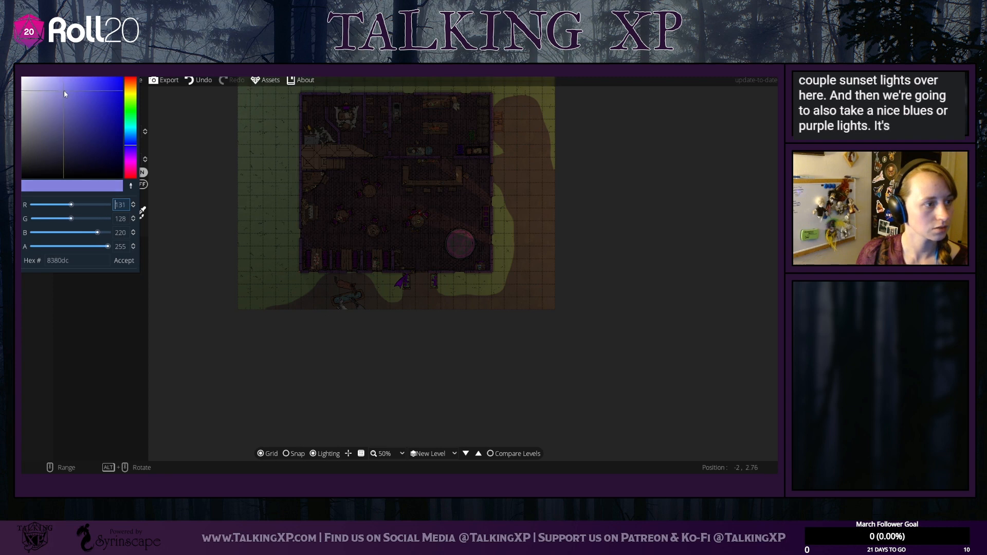
left_click(132, 262)
Step: Place two blue-purple moonlight sources outside the map's west edge, one near the north end and one near the south end
left_click_drag(230, 226, 339, 228)
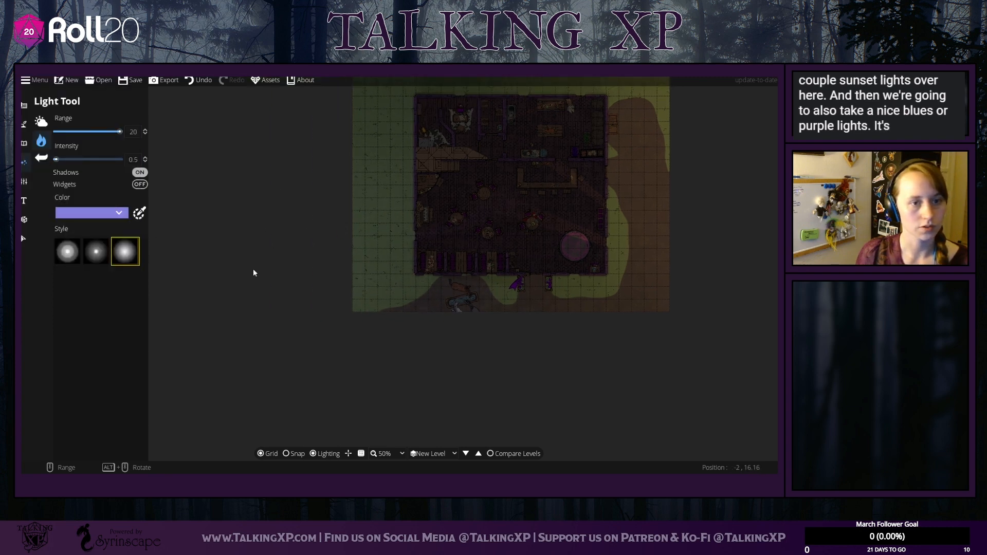
left_click_drag(227, 263, 200, 291)
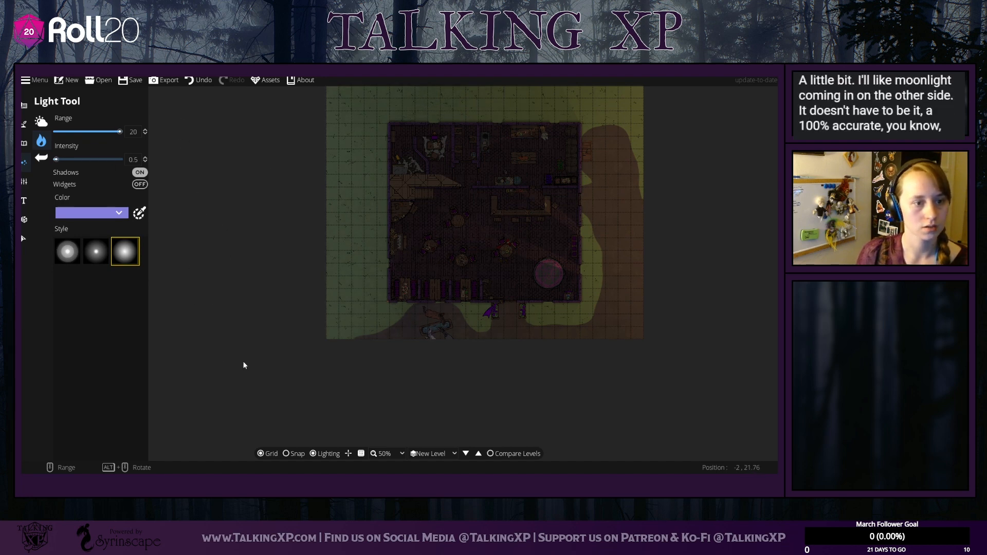
left_click_drag(241, 358, 205, 290)
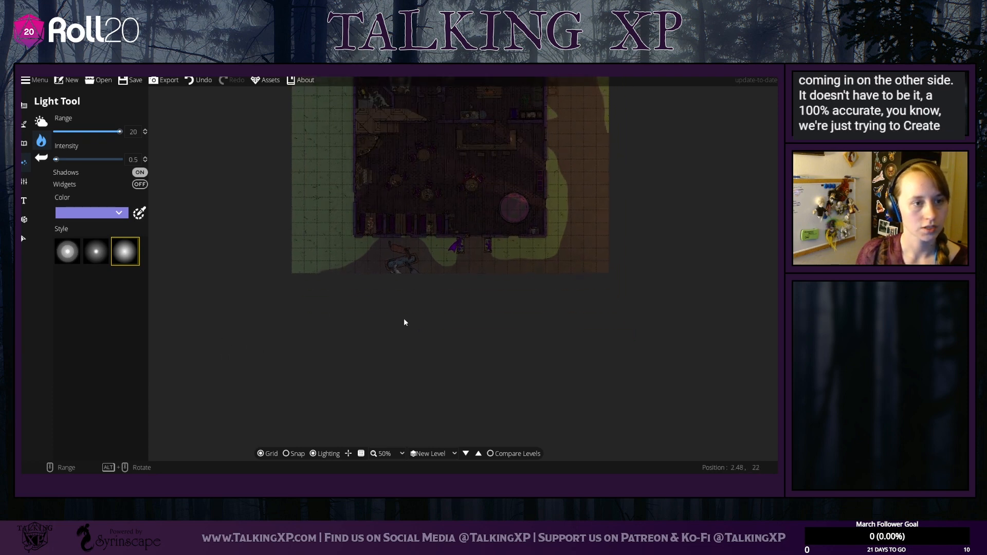
left_click_drag(662, 302, 610, 360)
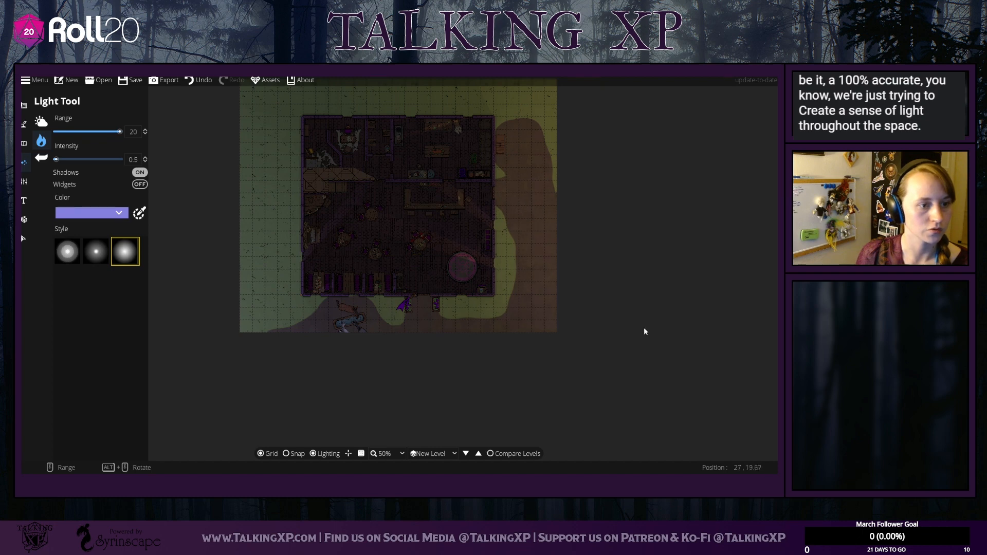
Step: Move the two orange lights on the east side farther out, one southeast and the other up beyond the northeast corner
left_click_drag(645, 327, 697, 412)
left_click(24, 239)
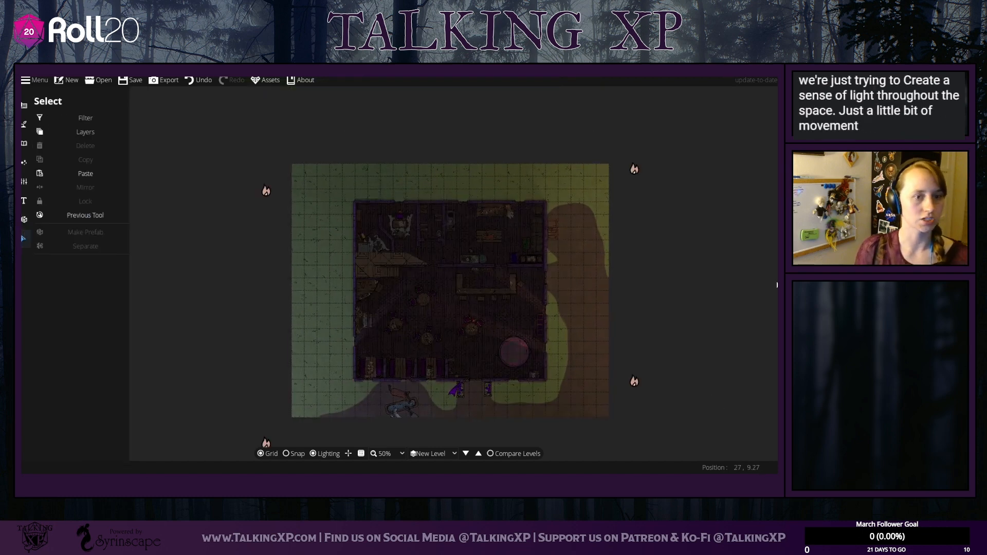
left_click_drag(740, 292, 702, 191)
left_click_drag(595, 282, 614, 316)
left_click(613, 284)
left_click_drag(636, 208, 636, 297)
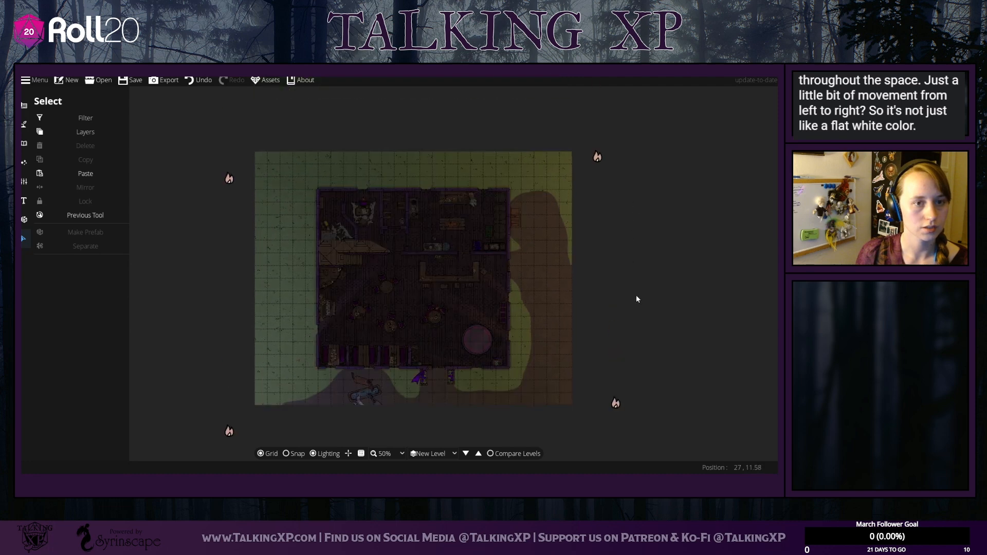
left_click(599, 155)
left_click_drag(599, 156, 578, 92)
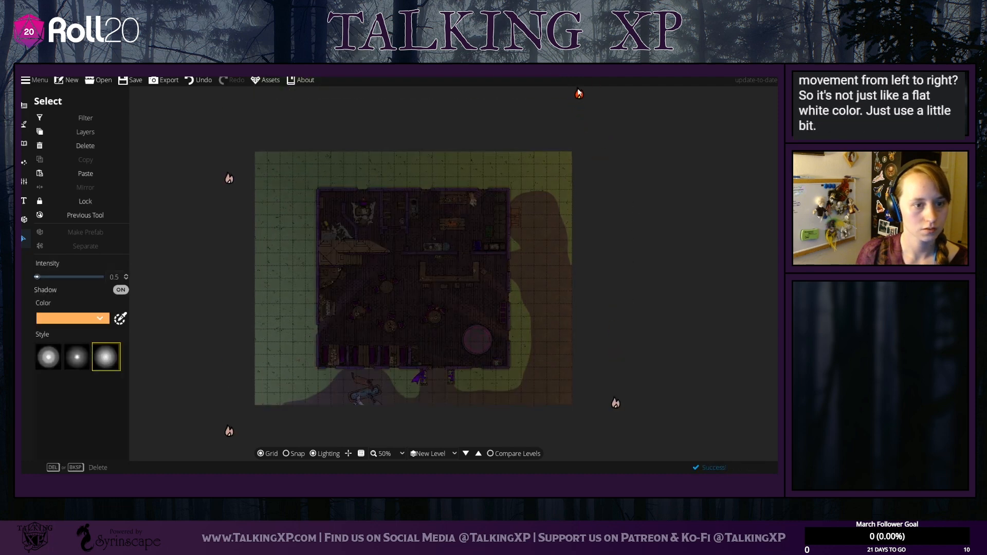
left_click(647, 237)
Step: Move the two blue-purple lights on the west side slightly farther out from the map's corners
left_click_drag(597, 285, 632, 227)
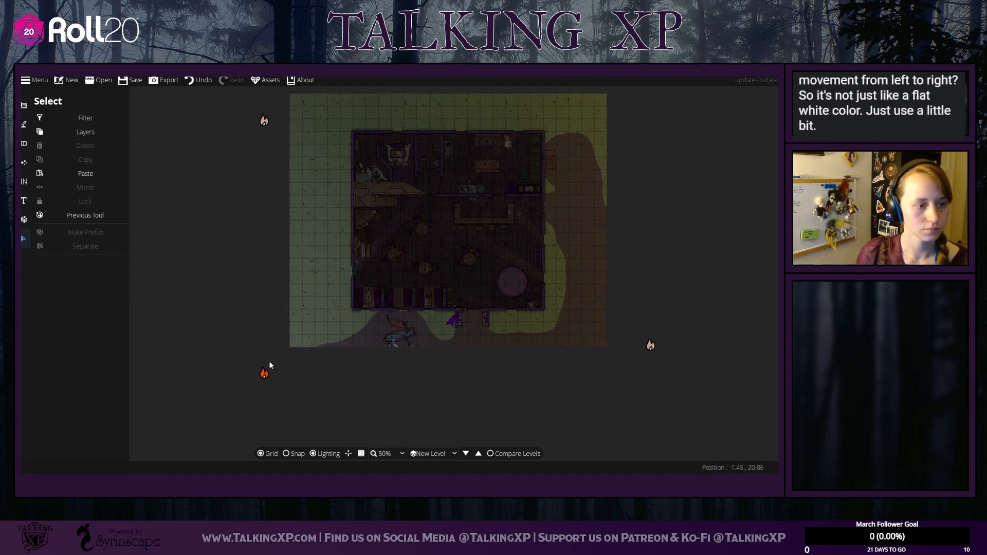
left_click_drag(265, 371, 247, 379)
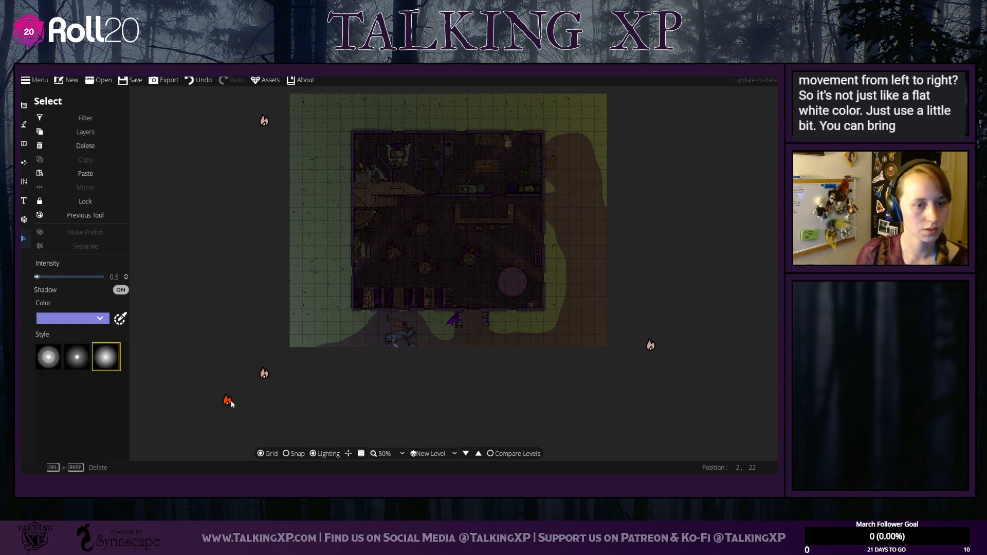
left_click(230, 213)
left_click_drag(324, 258, 382, 337)
left_click(319, 203)
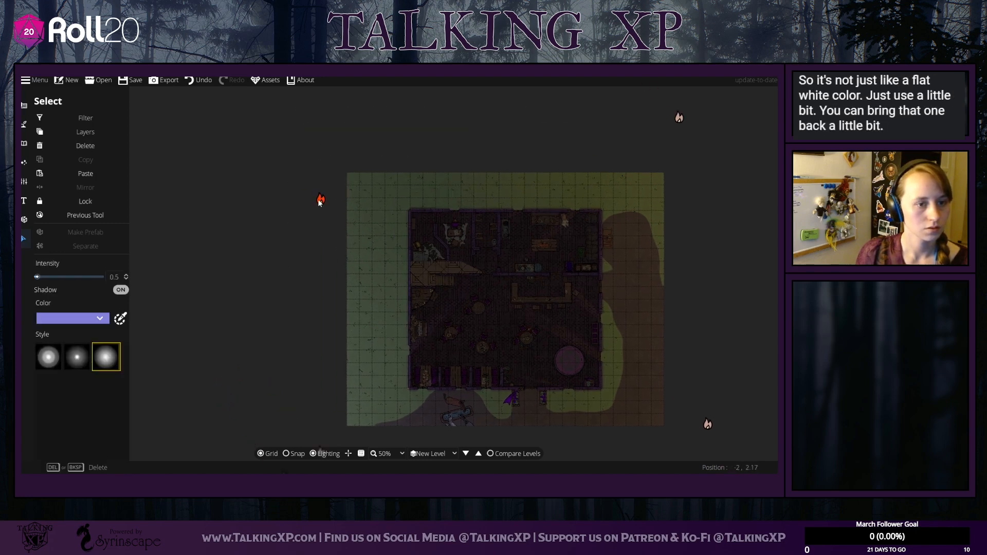
left_click(500, 220)
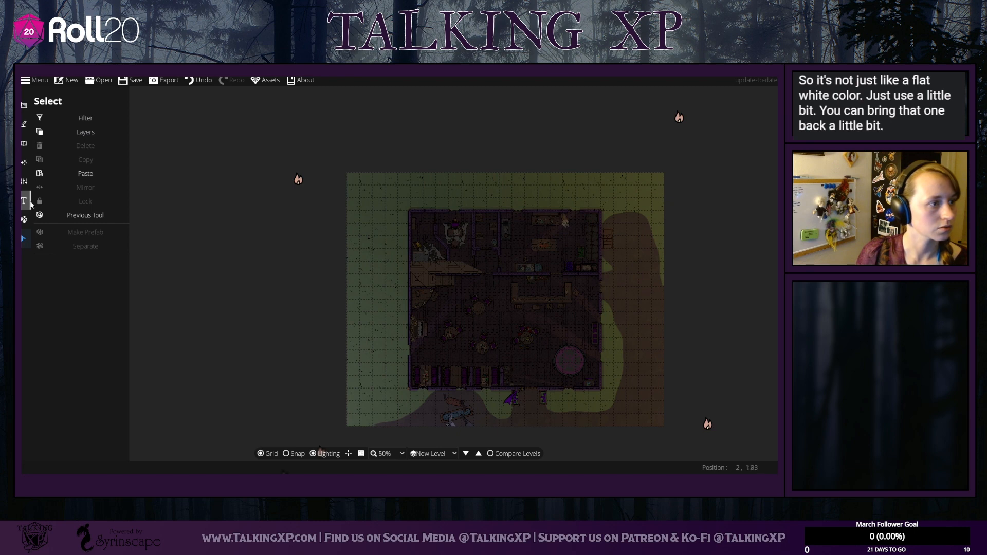
Step: Change the environment's ambient light to a dim, muted orange-brown evening tint
left_click(25, 181)
left_click(24, 162)
left_click(67, 123)
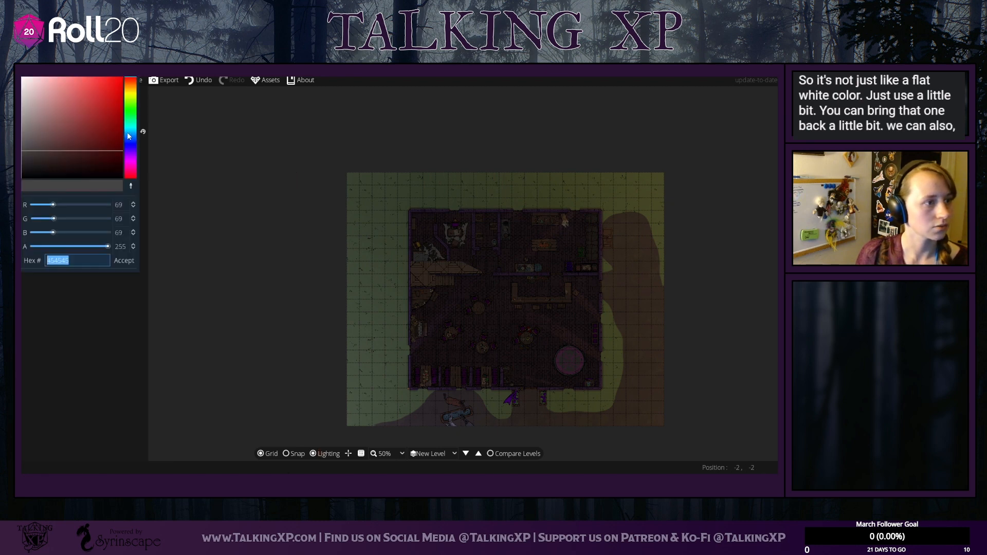
left_click_drag(22, 143, 21, 138)
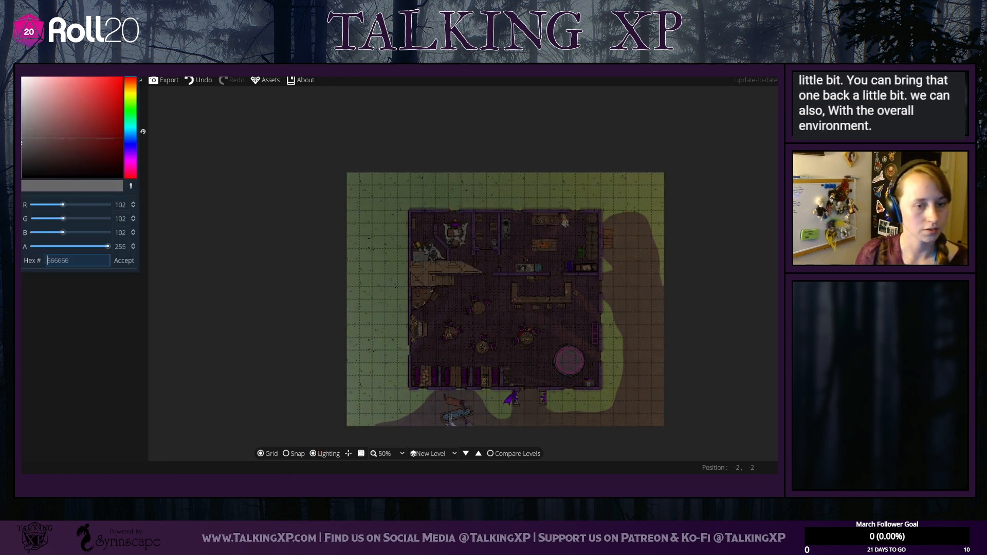
left_click_drag(128, 83, 129, 90)
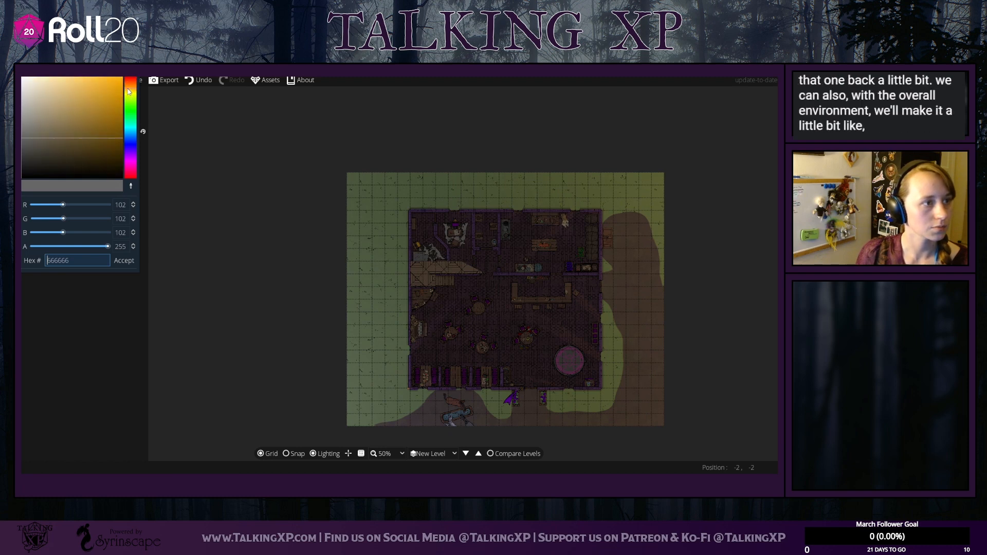
left_click(67, 117)
left_click_drag(69, 121, 44, 151)
left_click(141, 258)
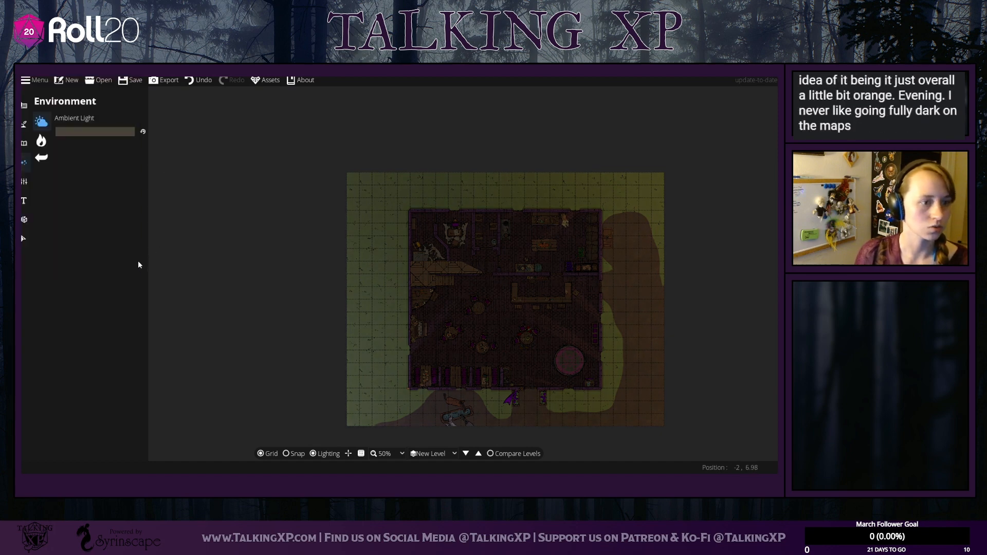
Step: Place a pink light, color f069ff, on the round sigil with range 1.1 and intensity 0.8
left_click_drag(261, 277, 253, 210)
left_click(44, 142)
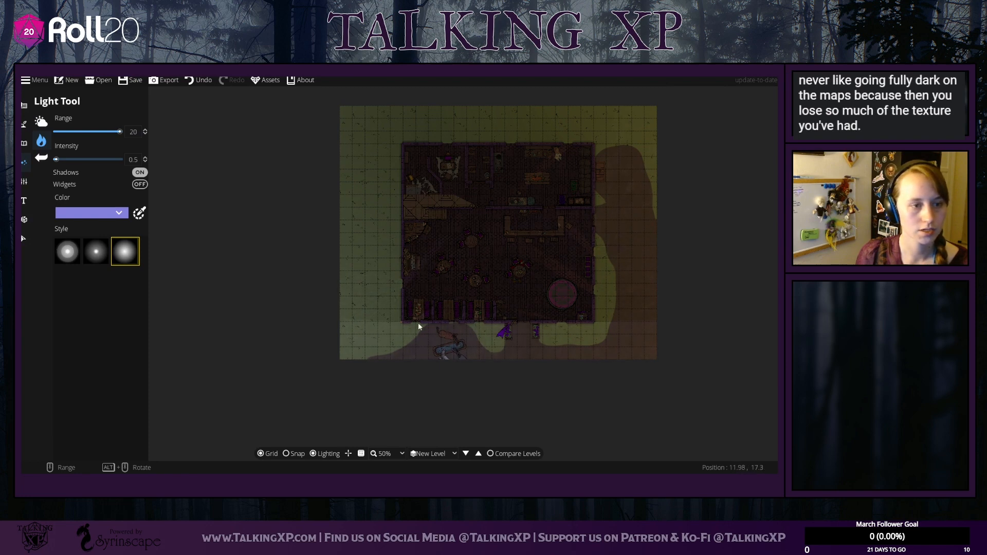
left_click(129, 213)
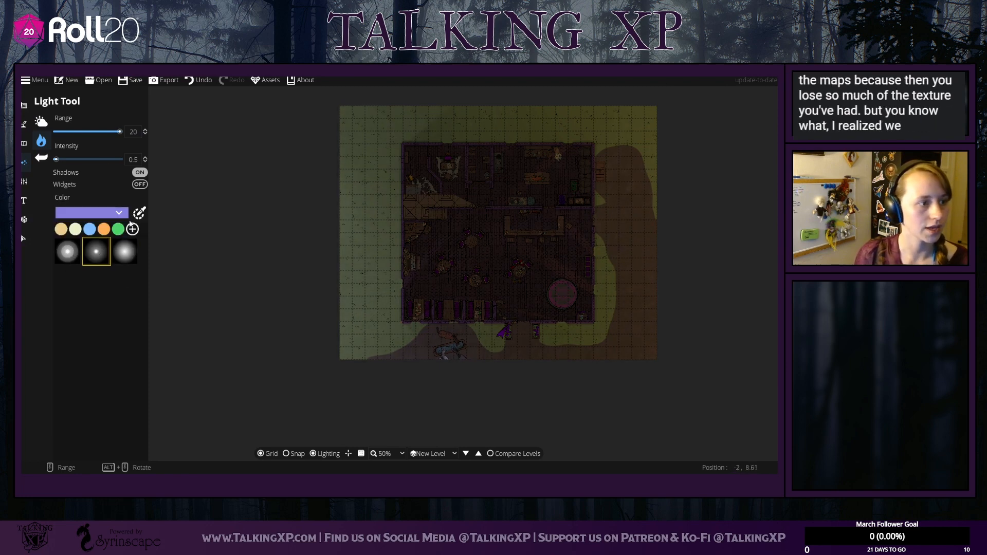
left_click(138, 213)
left_click_drag(168, 237, 167, 308)
left_click_drag(132, 243, 117, 226)
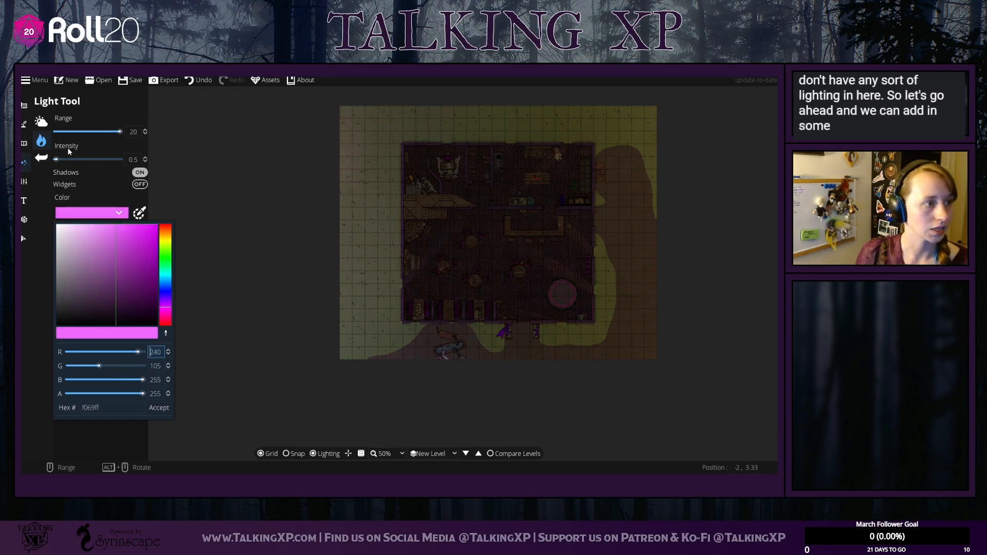
left_click_drag(108, 132, 60, 131)
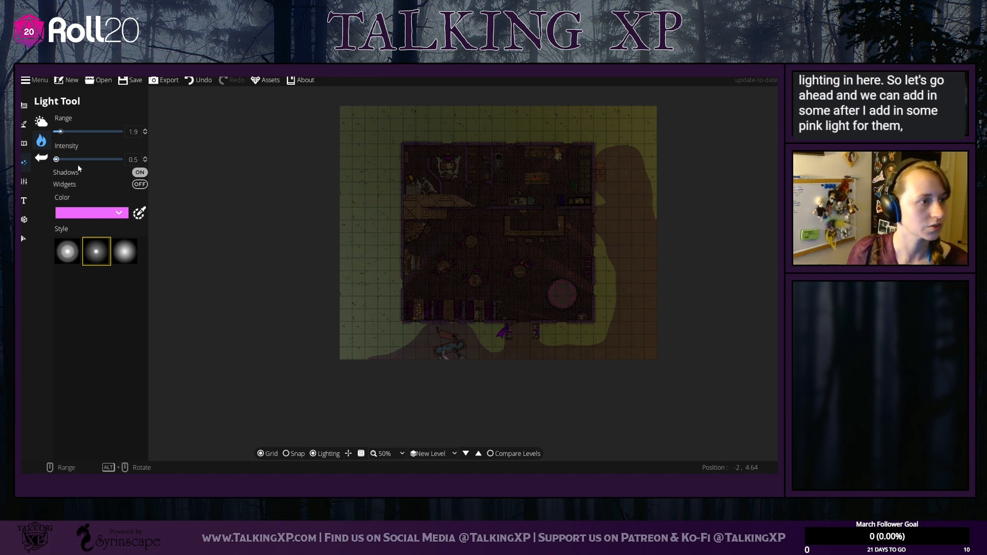
left_click_drag(66, 159, 69, 160)
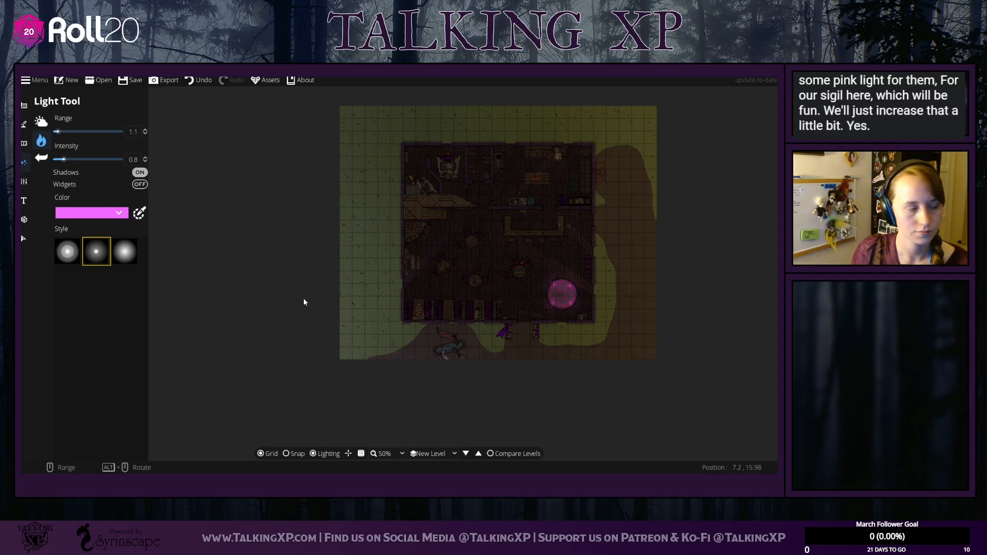
Step: Change the light color to green, a2ff69, and place a small light on the little table in the tavern's southeast corner
left_click(125, 216)
left_click(127, 235)
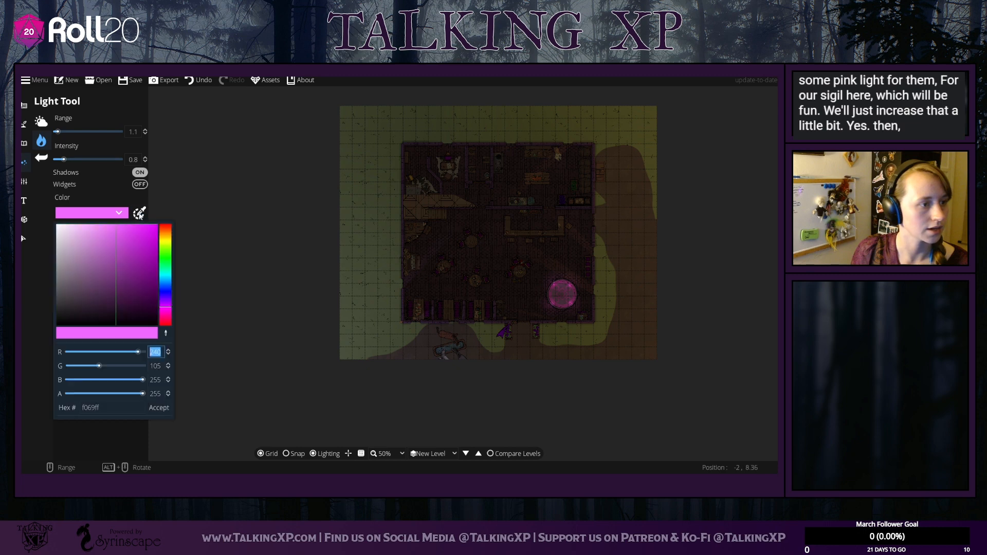
left_click(169, 252)
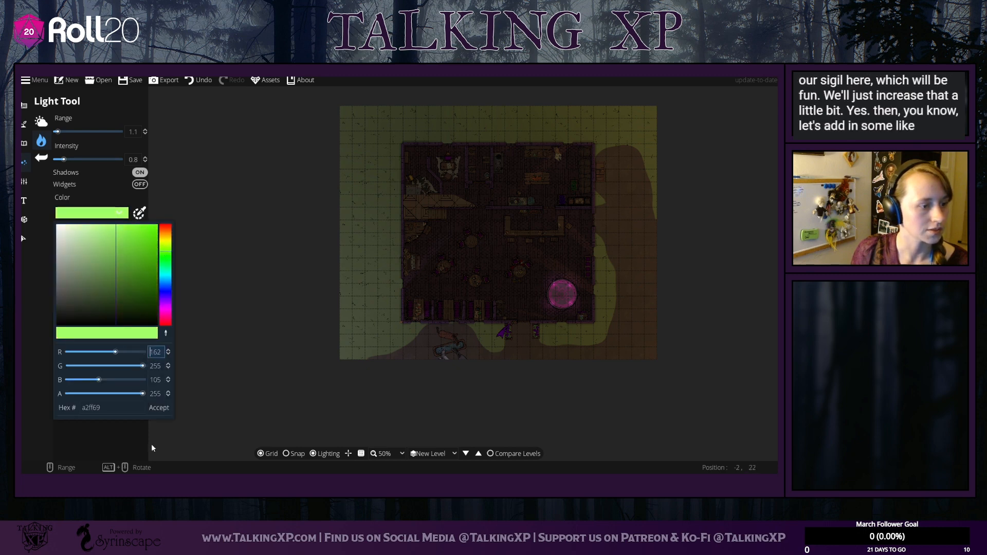
left_click(157, 408)
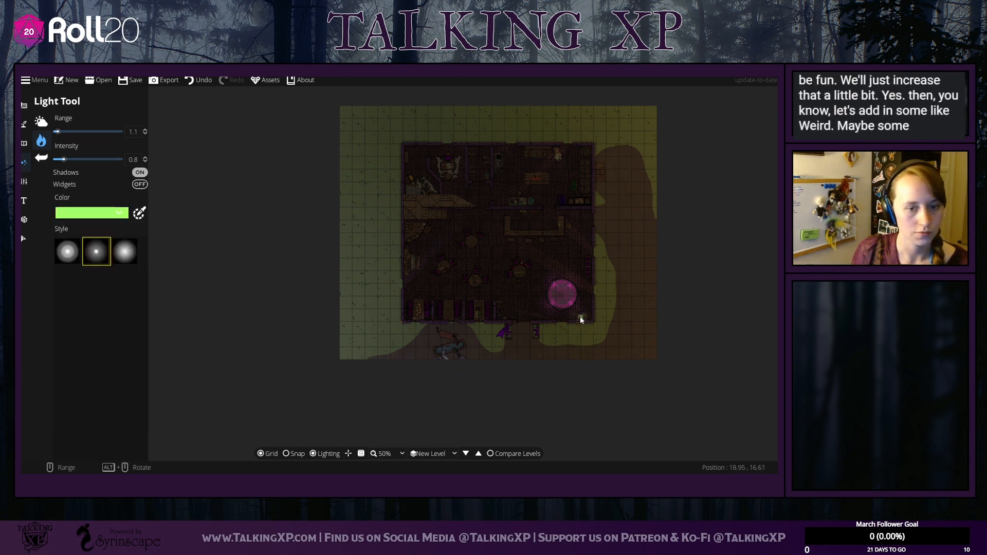
Step: Add a yellow light, color ffef69, over the sigil with range 4.5 and intensity 0.7
left_click(118, 213)
mouse_move(170, 251)
left_mouse_down()
mouse_move(170, 232)
mouse_move(166, 324)
mouse_move(170, 234)
mouse_move(172, 245)
left_mouse_up()
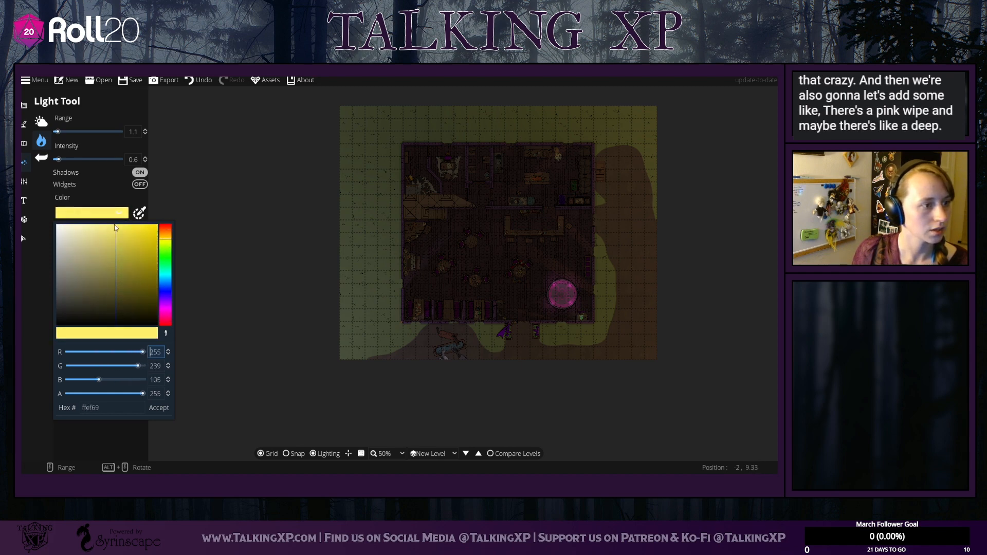
left_click(158, 409)
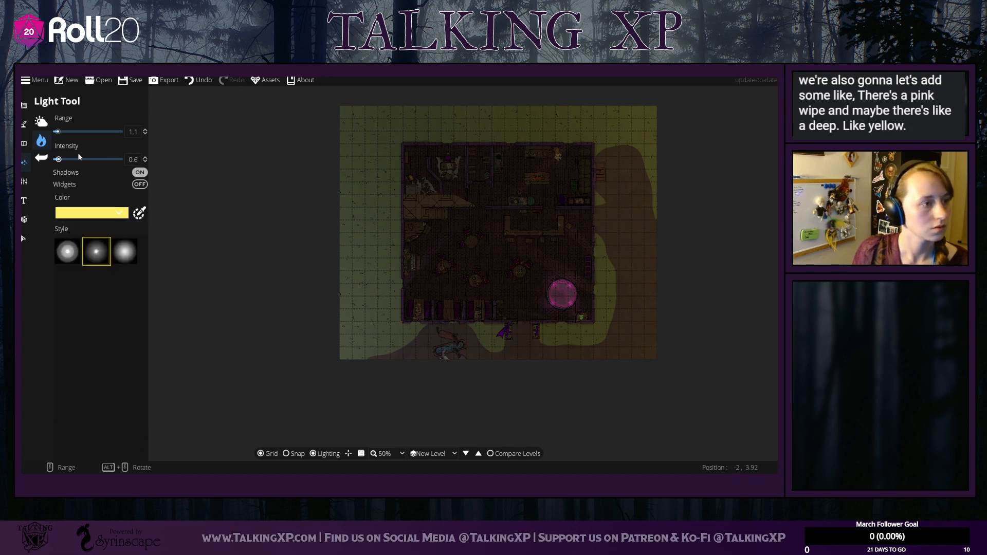
left_click(60, 159)
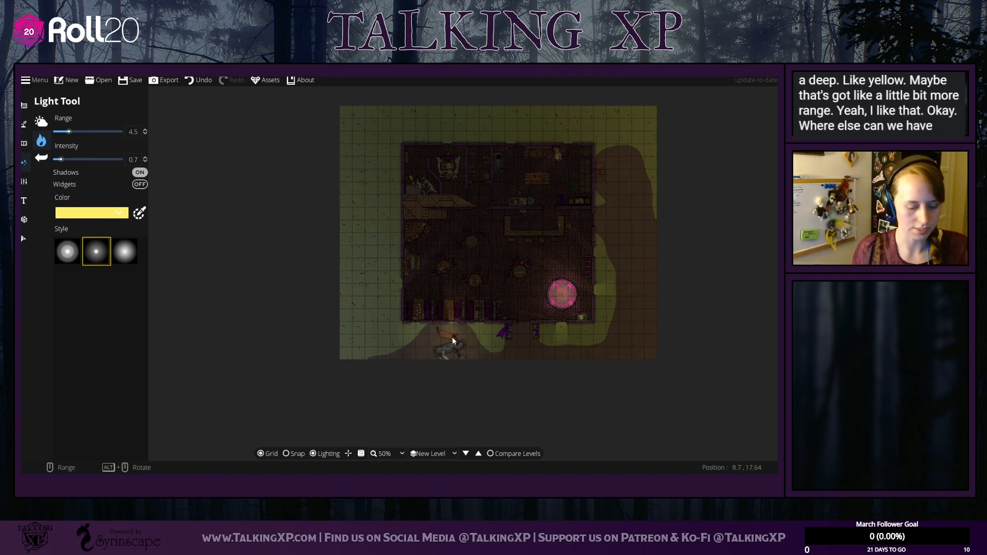
Step: Place orange candlelights with range 2.3 on the curved desk and piano by the west wall, the first at intensity 1, the rest at 0.7
scroll(426, 227, "up", 4)
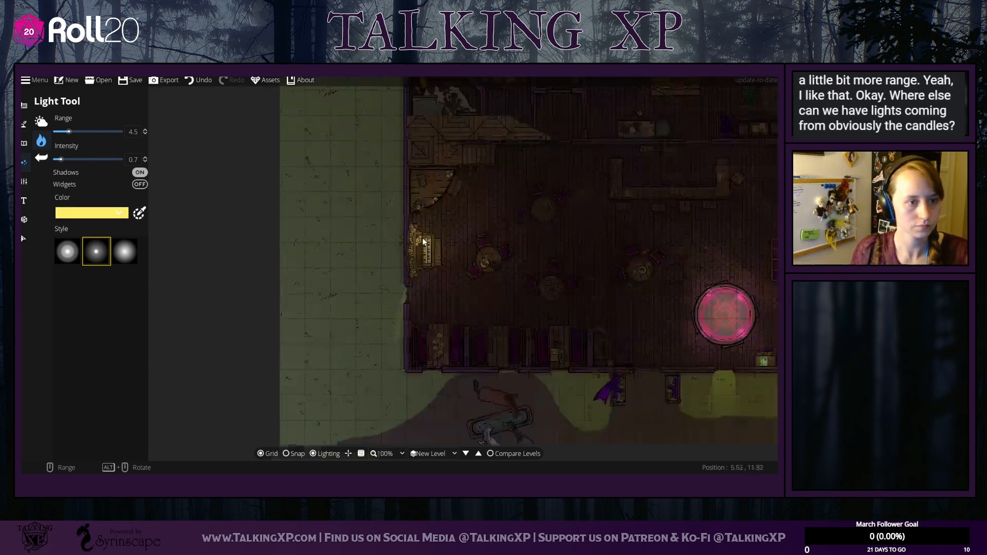
left_click(103, 212)
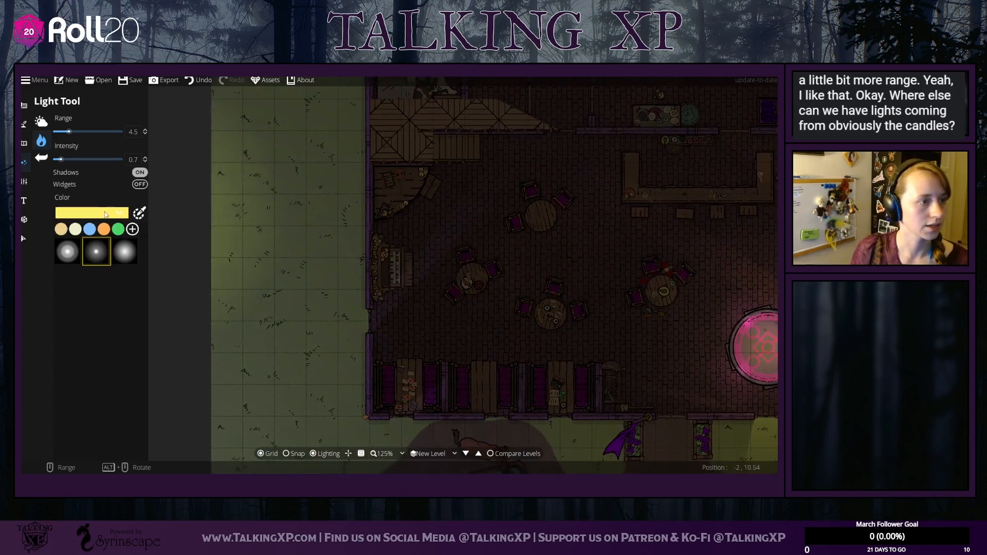
left_click(103, 231)
left_click_drag(68, 132, 61, 132)
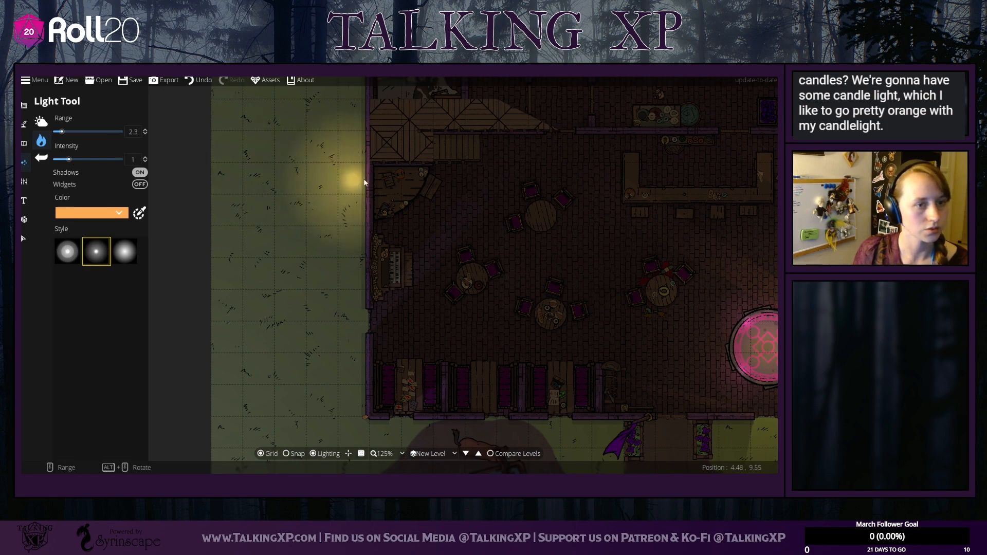
left_click(423, 174)
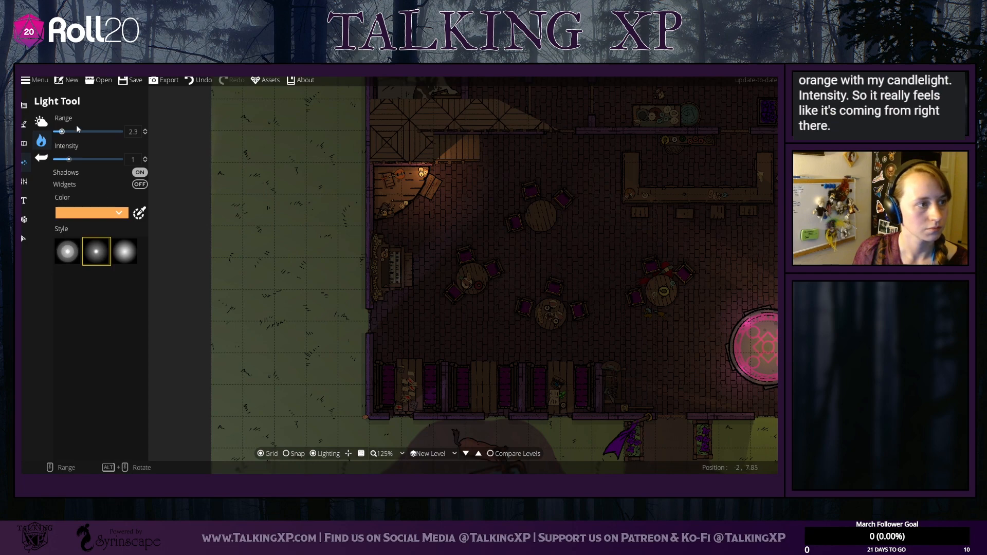
left_click_drag(63, 160, 60, 159)
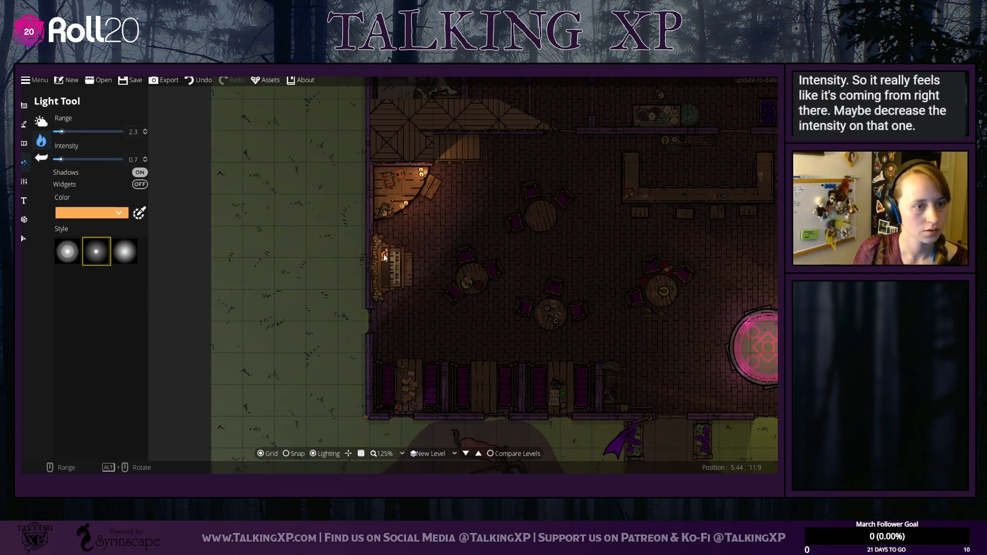
Step: Place a green light, color 80ff58, with range 2.3 and intensity 0.7 on the wizard's booth table along the south wall
left_click_drag(533, 350, 467, 335)
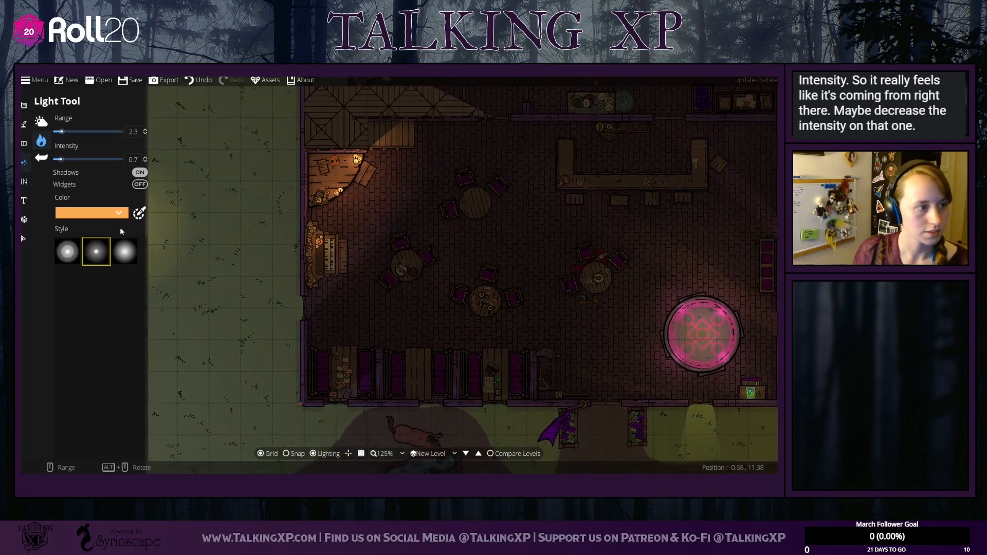
left_click(126, 218)
left_click(164, 252)
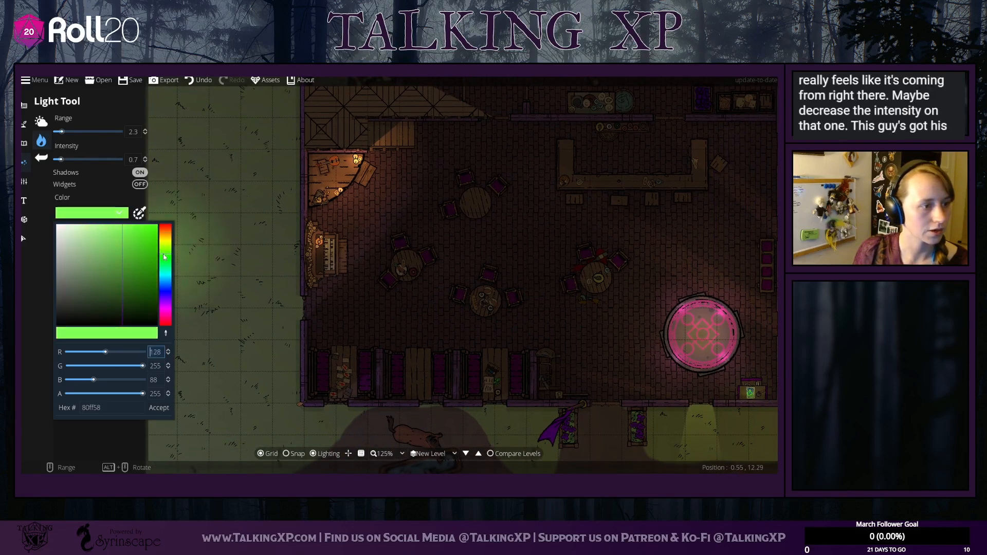
left_click(158, 407)
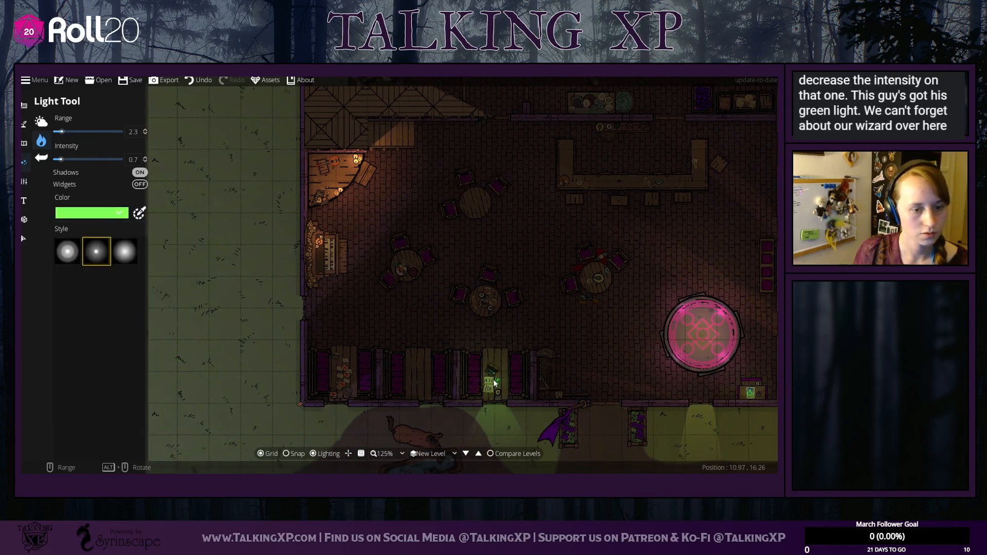
left_click(495, 381)
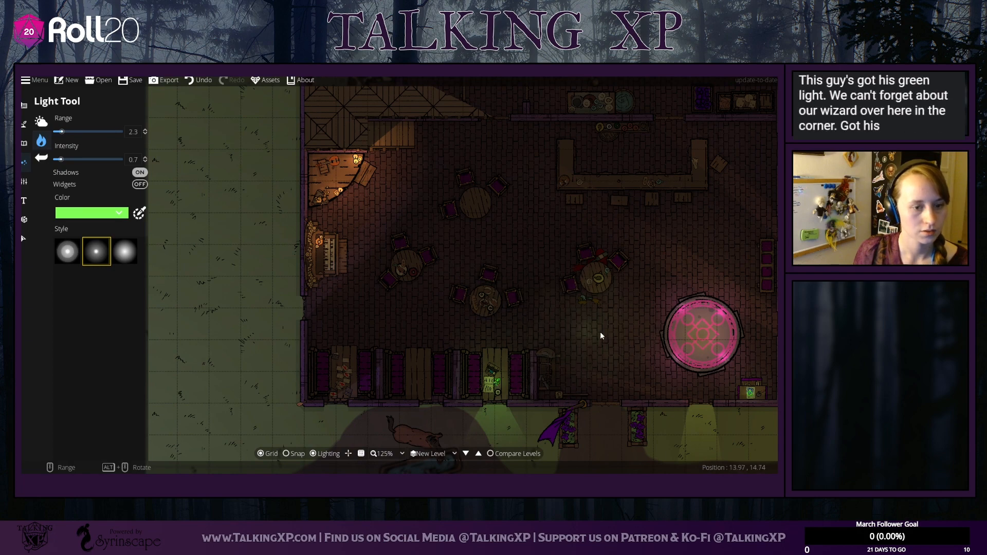
Step: Show the light widgets over the northern rooms and hide them again
left_click_drag(601, 332, 323, 290)
left_click_drag(311, 236, 494, 288)
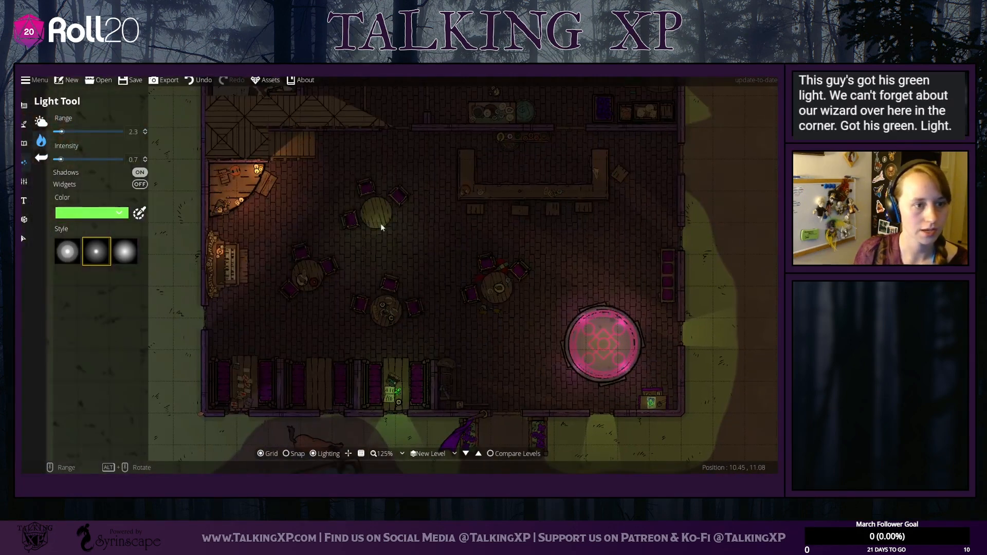
left_click_drag(422, 250, 381, 386)
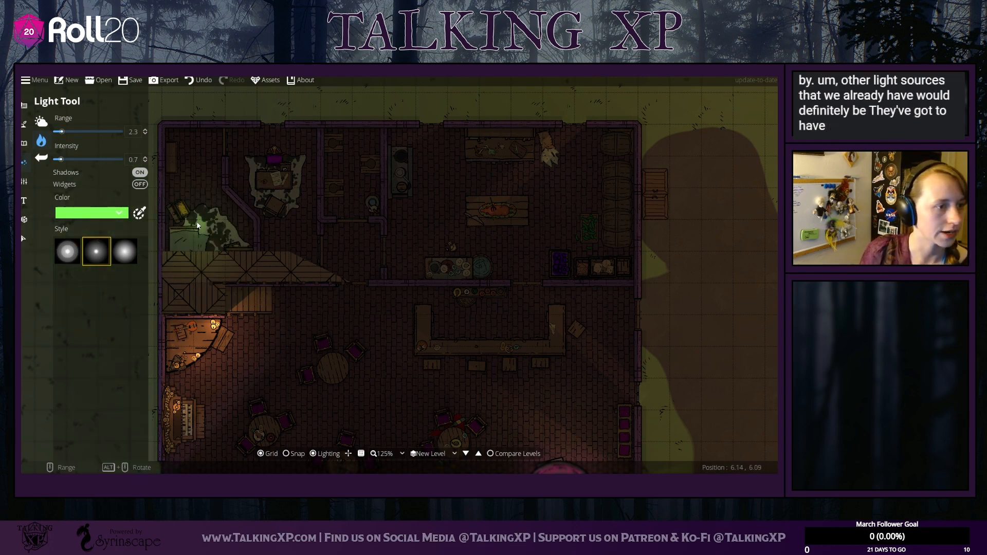
left_click(144, 218)
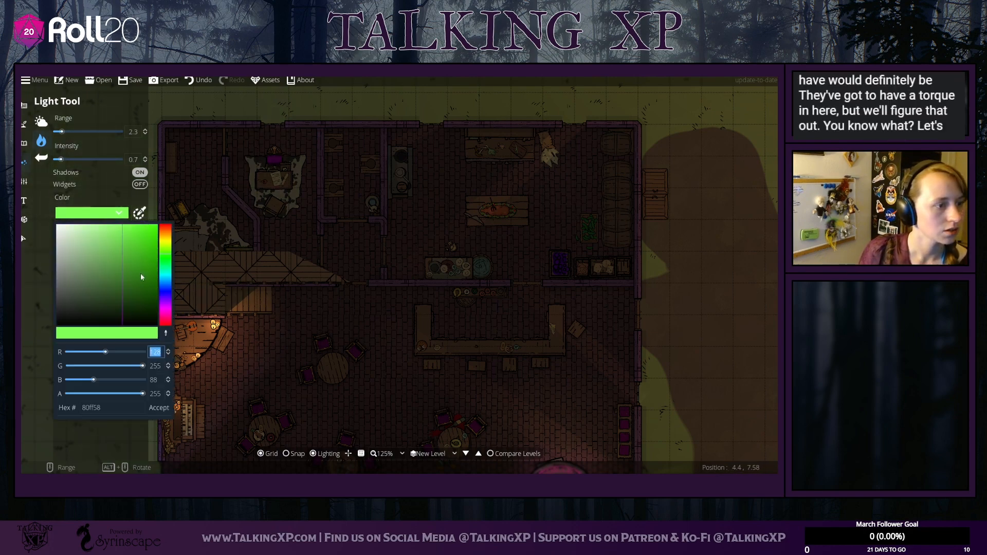
left_click(110, 186)
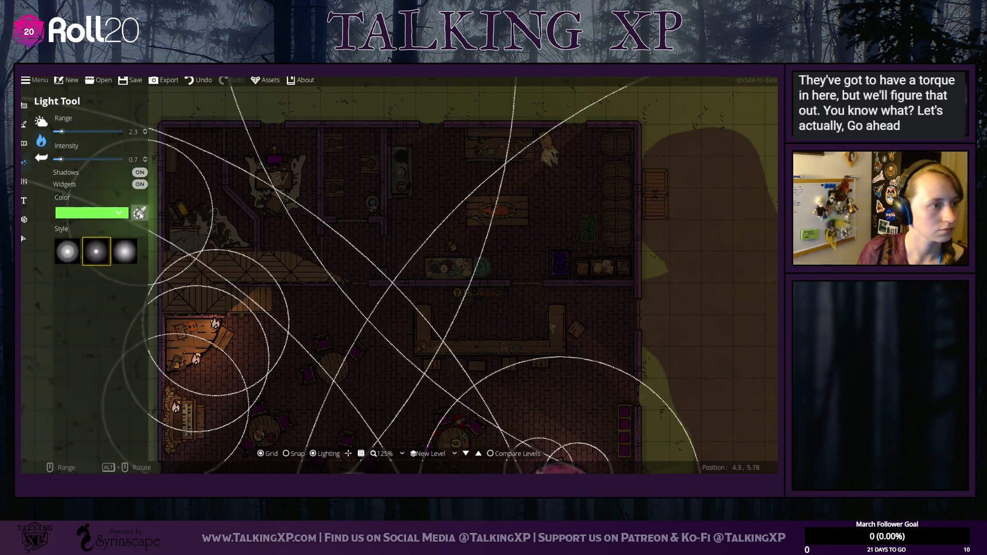
left_click(140, 184)
Step: Place a reddish-orange fire light with range 2.5 and intensity 0.9 on the stove along the kitchen's west wall
left_click(128, 214)
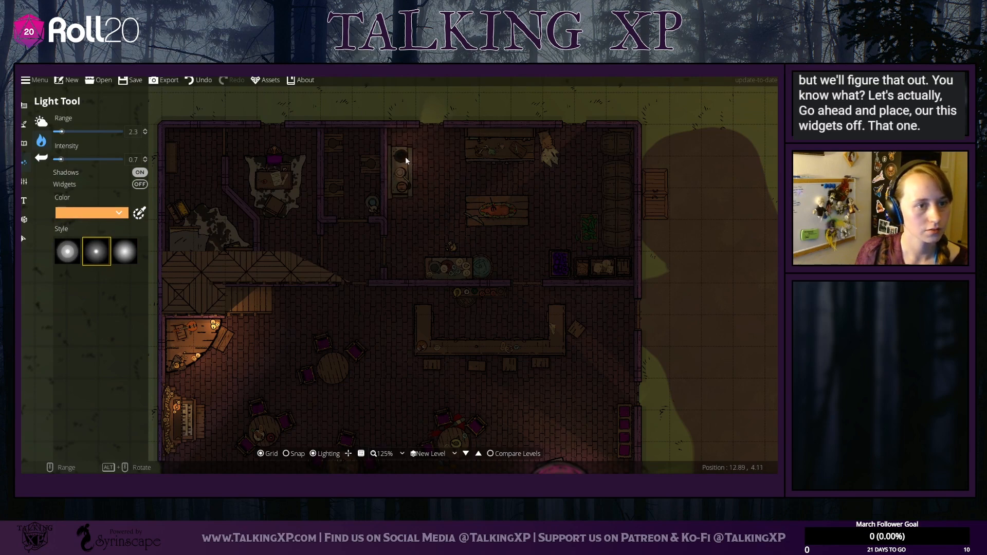
left_click(119, 212)
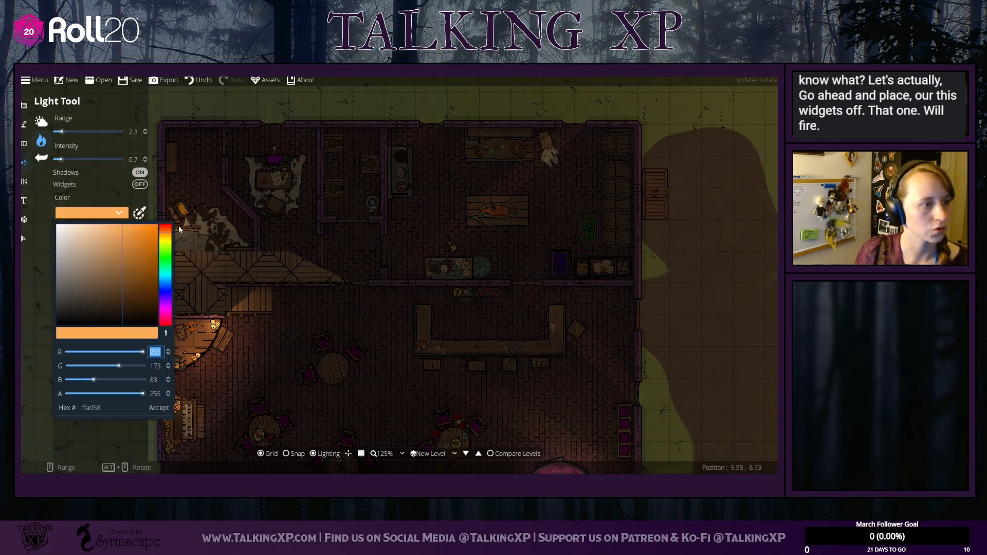
left_click_drag(163, 231, 163, 228)
left_click(159, 408)
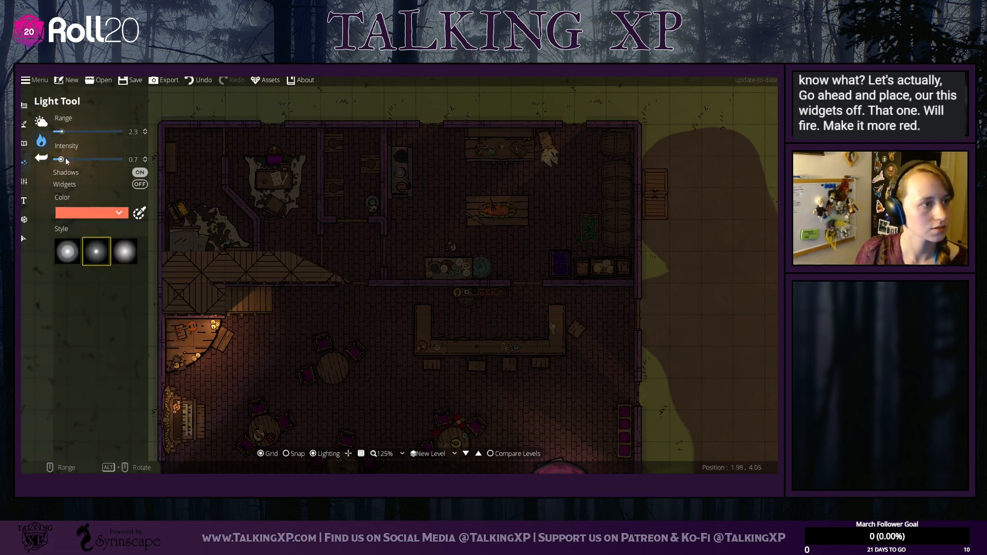
left_click_drag(64, 159, 66, 160)
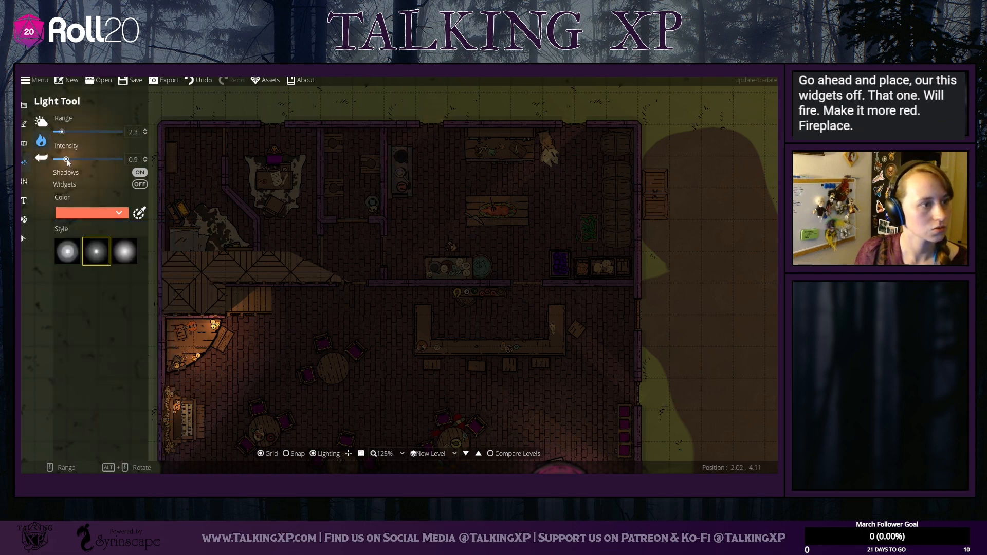
left_click(67, 133)
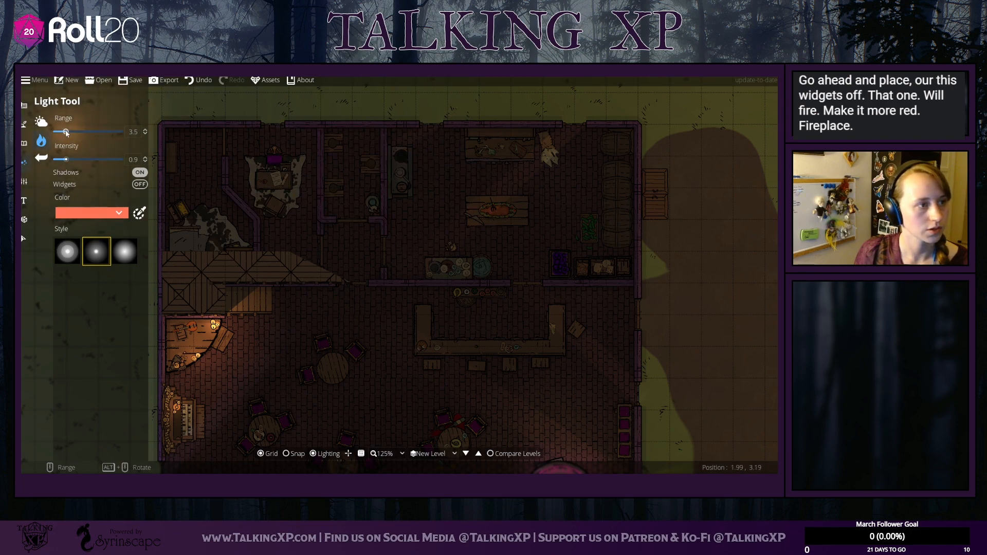
left_click_drag(67, 132, 62, 133)
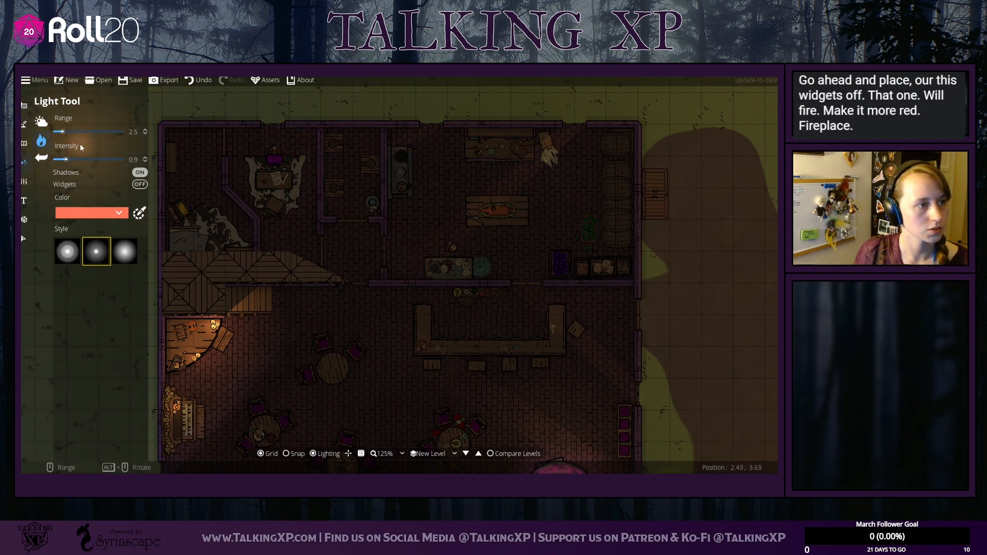
left_click(402, 156)
left_click_drag(395, 358, 483, 184)
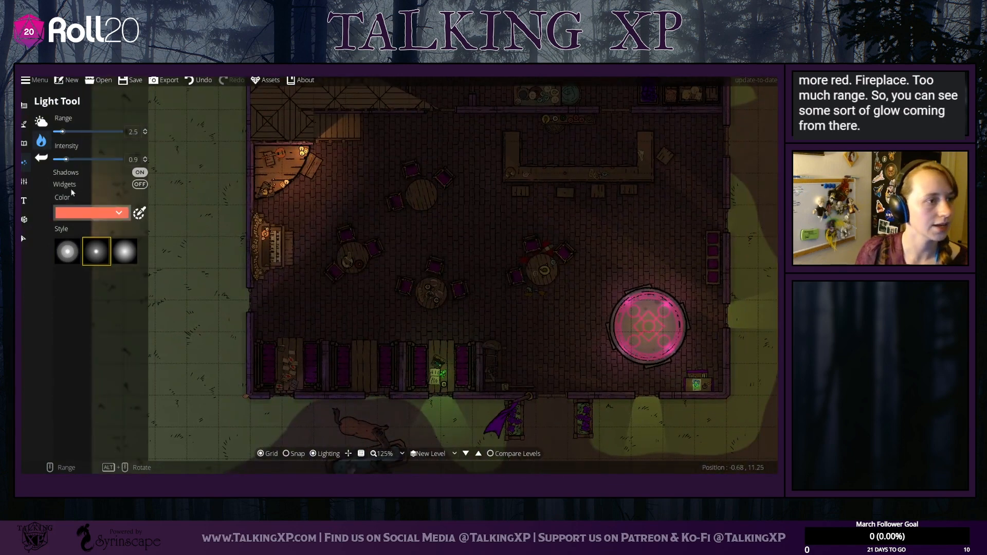
Step: Set the light's range to 4.2 and intensity to 1, checking the existing lights' widgets before hiding them again
left_click_drag(63, 131, 75, 131)
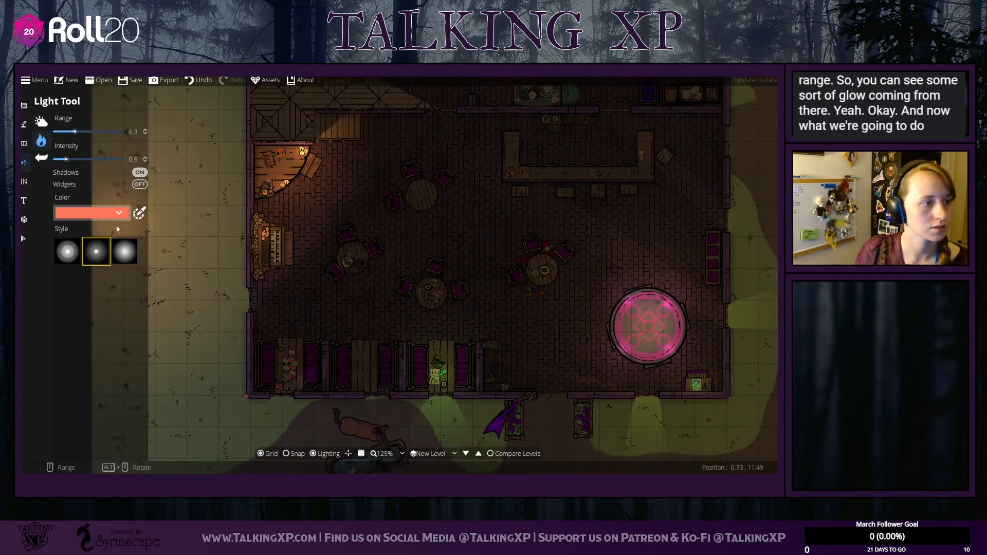
left_click(125, 252)
left_click(140, 184)
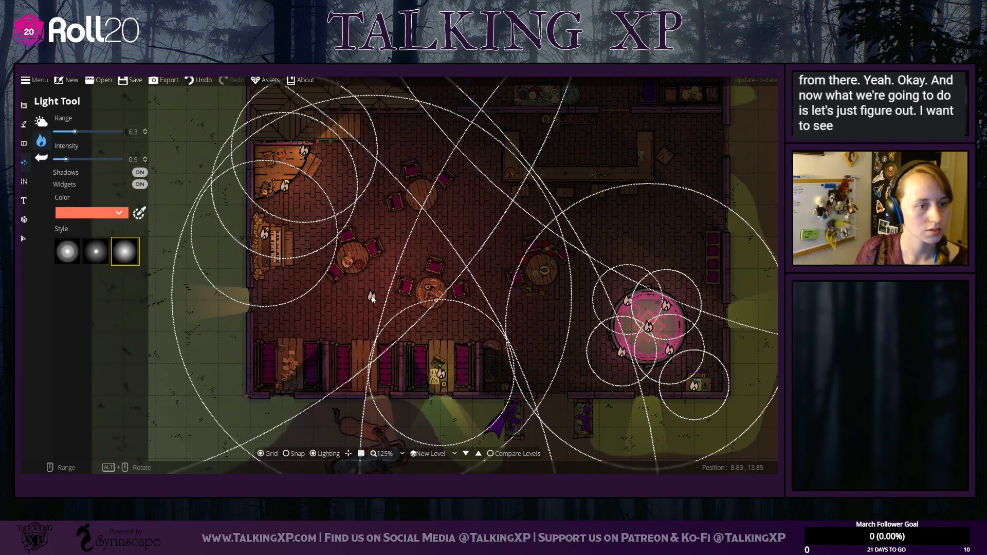
left_click(200, 244)
left_click_drag(75, 132, 69, 160)
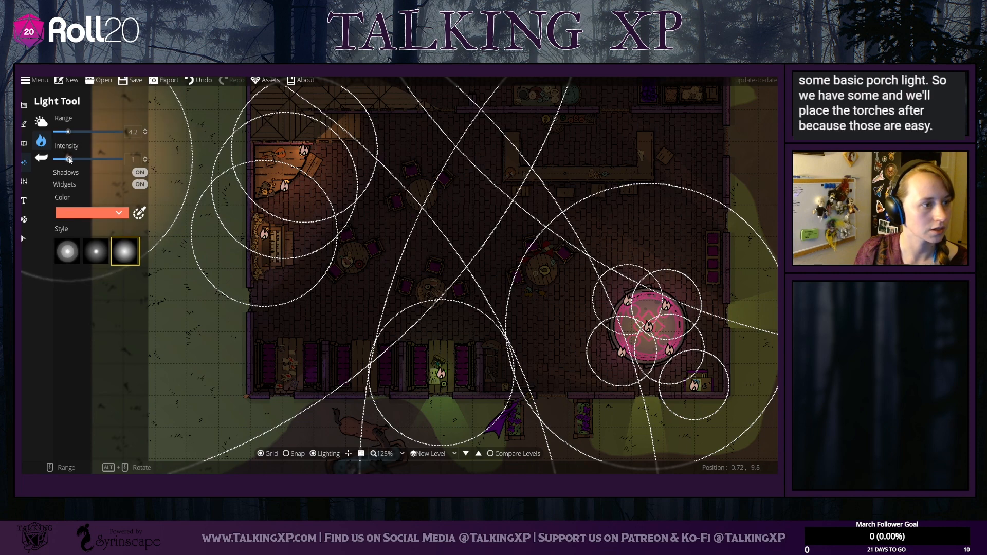
left_click(139, 184)
Step: Change the light color to yellow-orange ffc258 and place torchlights with the small bright-core style along the booths by the south wall
left_click_drag(490, 272, 444, 283)
left_click(126, 213)
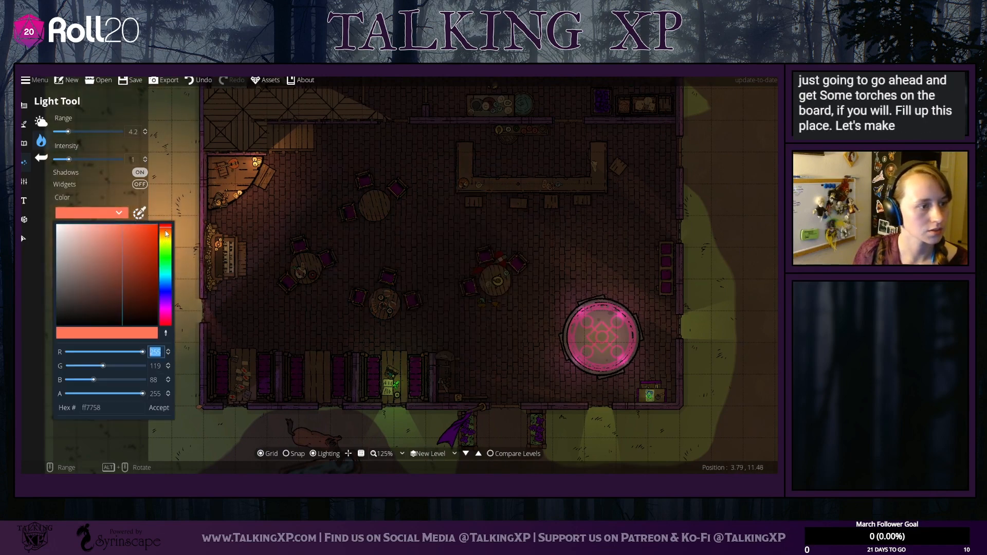
left_click(166, 239)
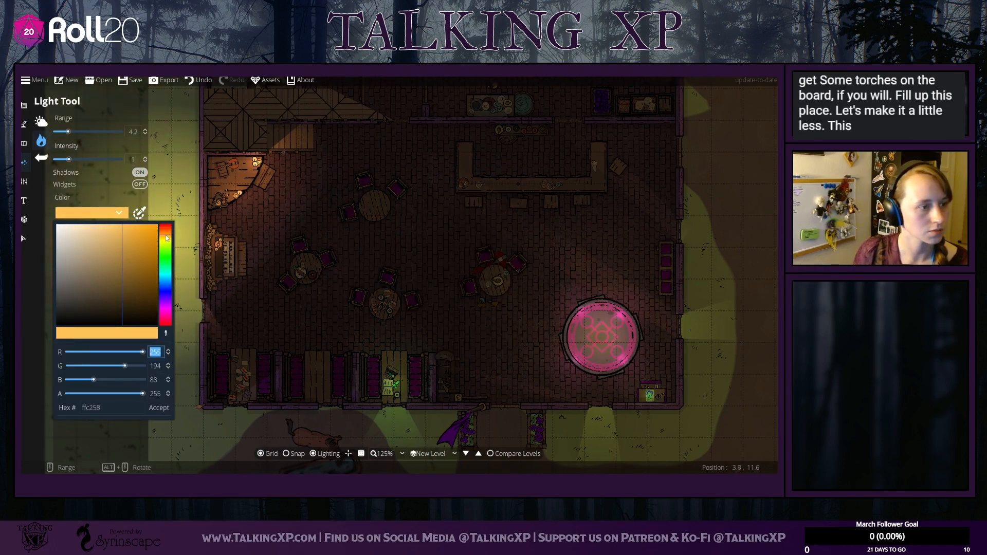
left_click(159, 408)
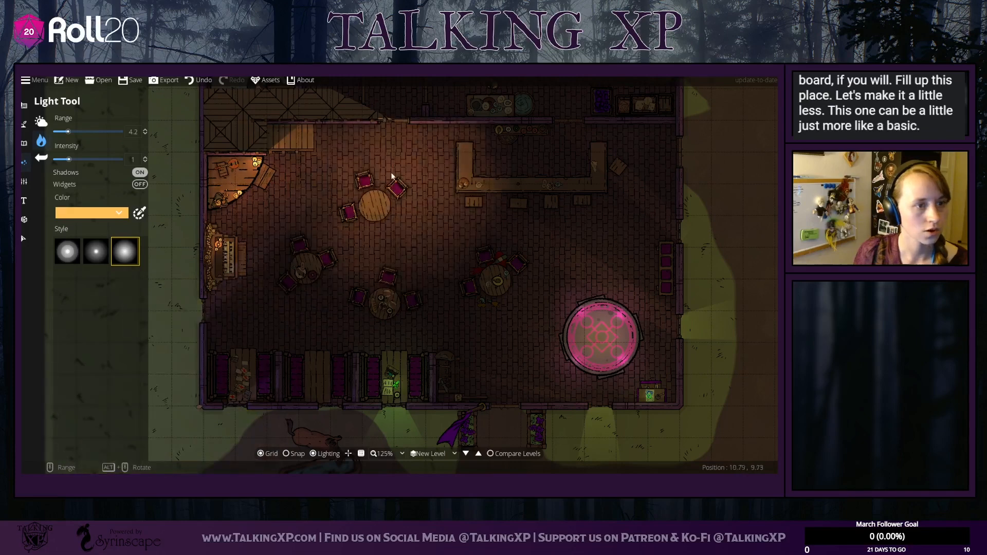
left_click_drag(547, 163, 506, 172)
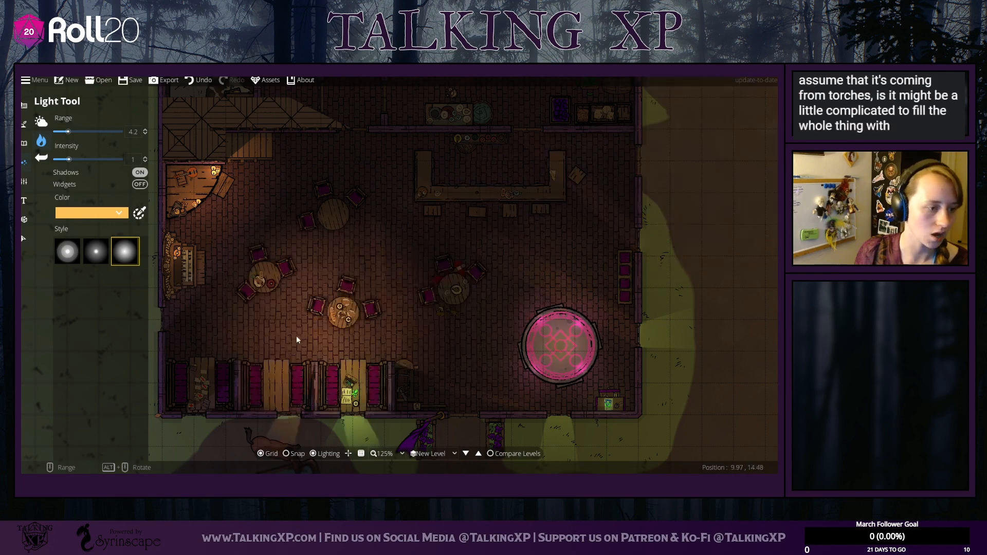
left_click(96, 252)
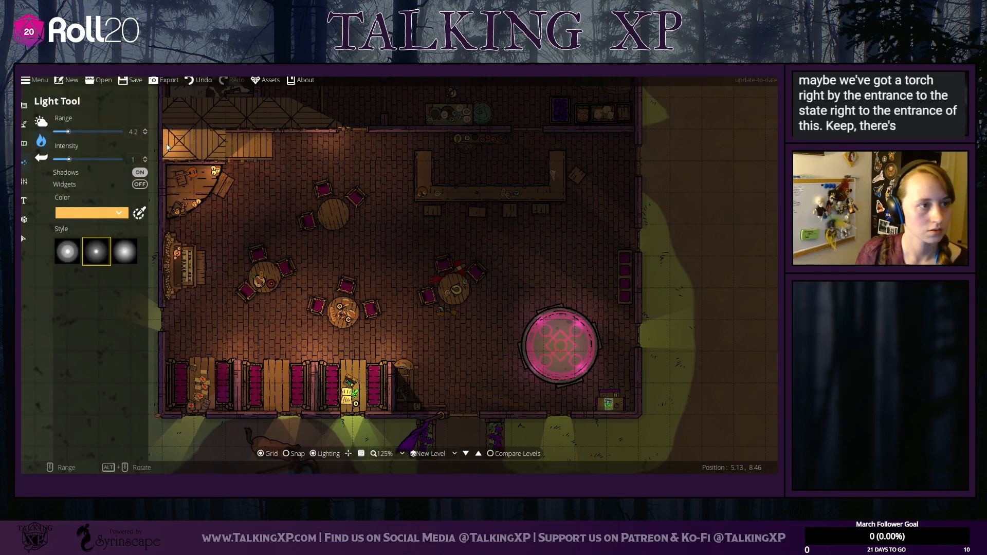
Step: Shorten the main room's north wall by moving its west end point inward along the staircase
left_click_drag(166, 145, 193, 175)
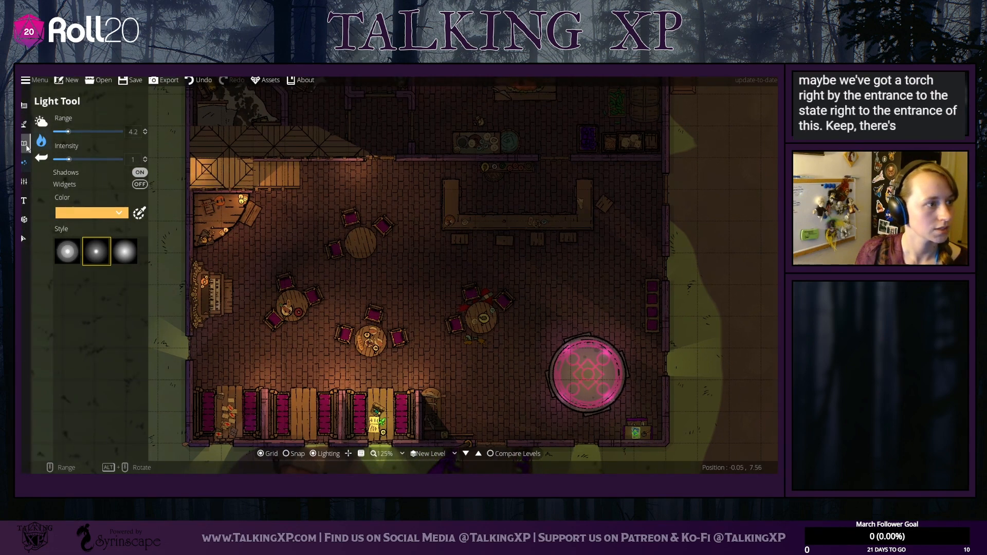
left_click(61, 147)
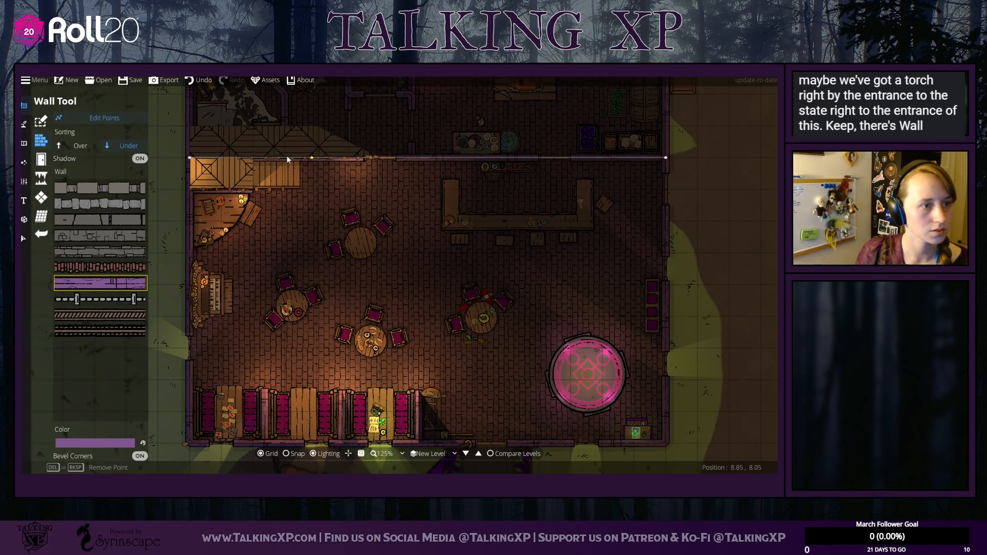
left_click_drag(189, 159, 253, 160)
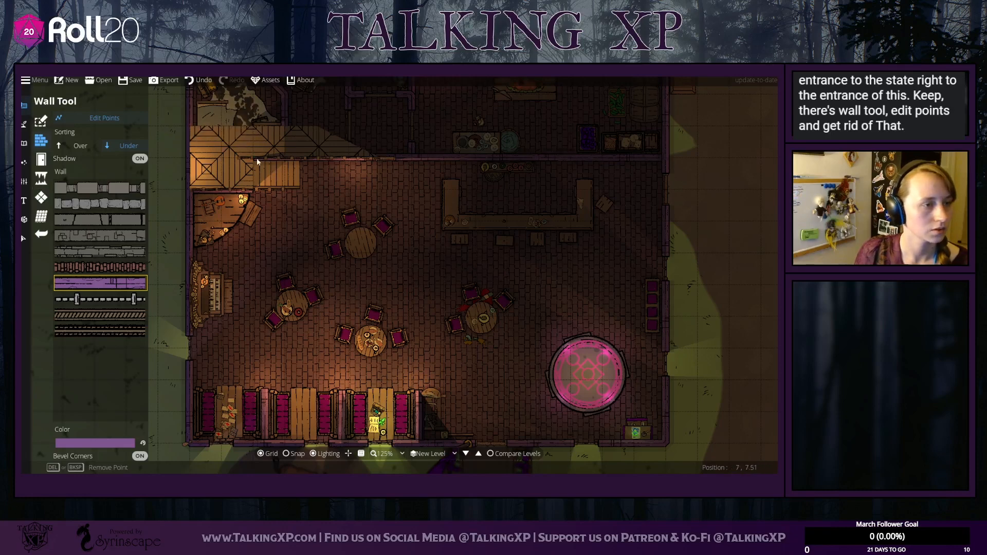
mouse_move(350, 248)
left_mouse_down()
mouse_move(295, 256)
mouse_move(351, 243)
left_mouse_up()
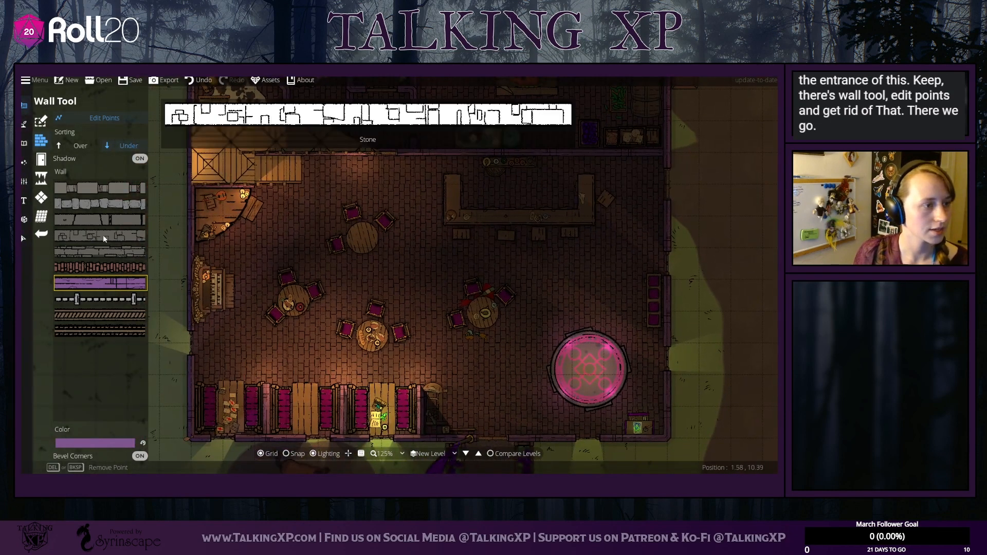
Step: Place more ffc258 torchlights with range 4.2 and intensity 1 in the room's east half, including on the north wall beside the bar
left_click(24, 162)
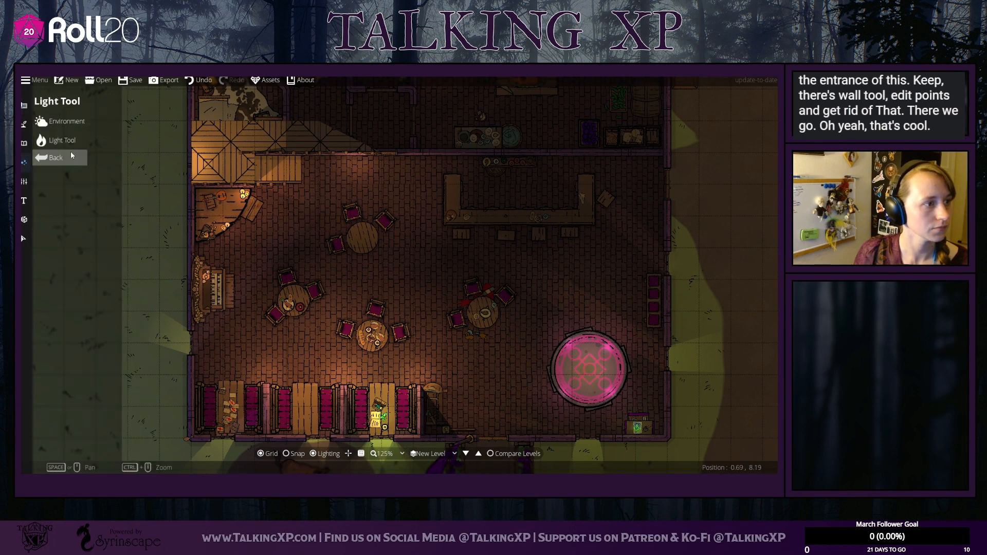
left_click(41, 140)
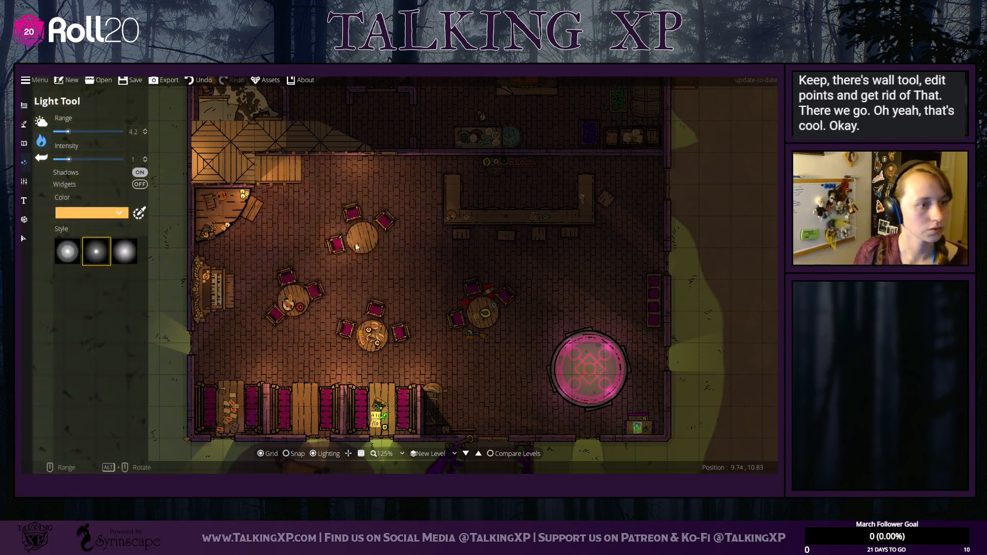
left_click_drag(610, 266, 536, 241)
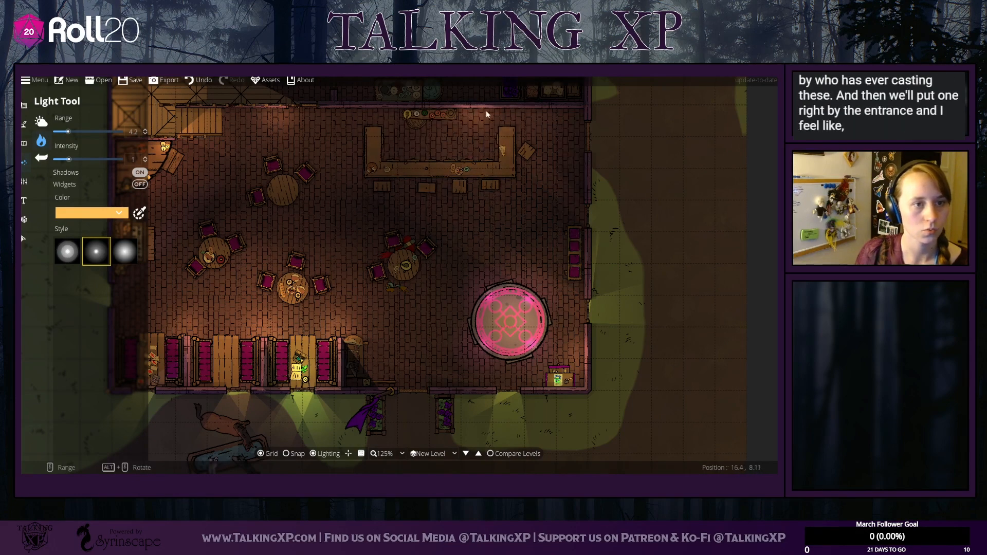
left_click_drag(483, 143, 479, 187)
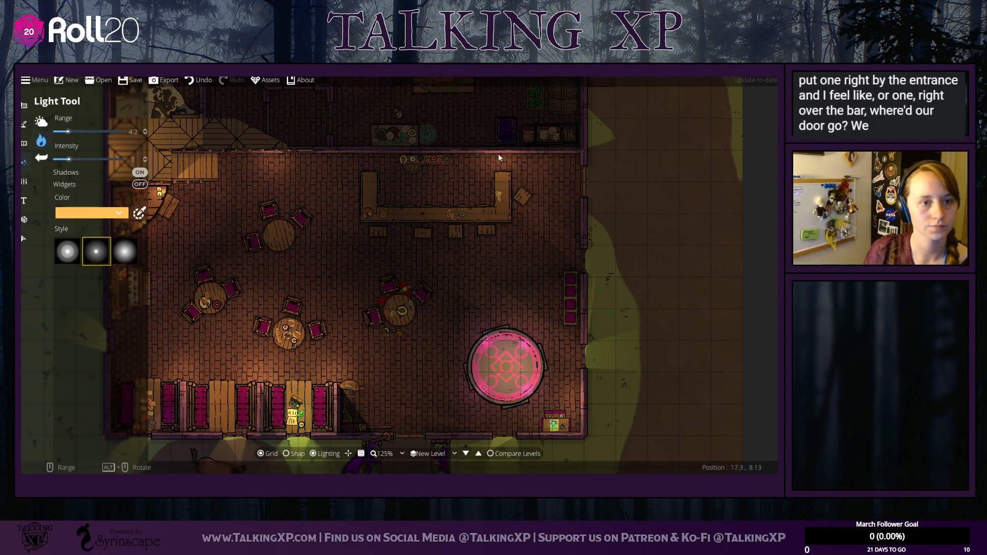
left_click(539, 157)
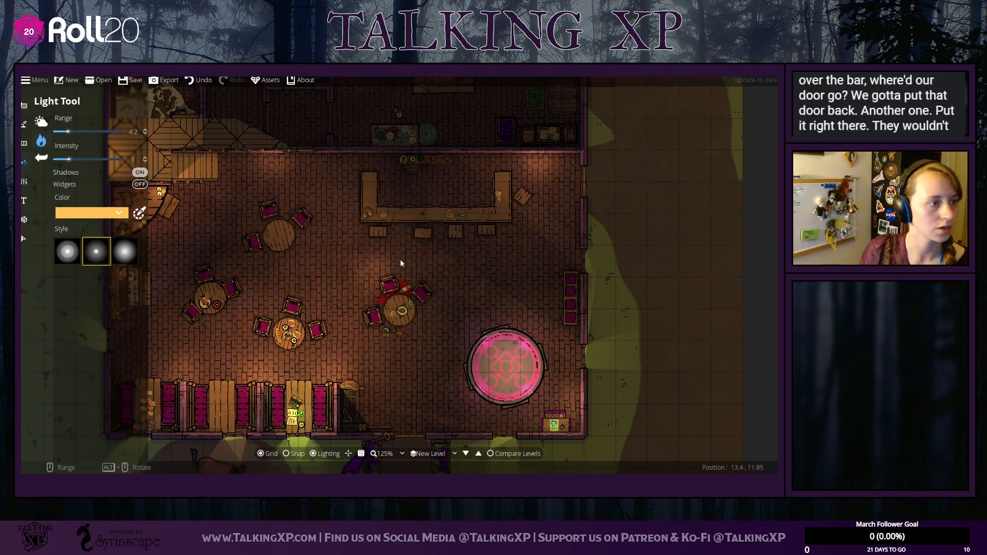
left_click_drag(400, 259, 462, 224)
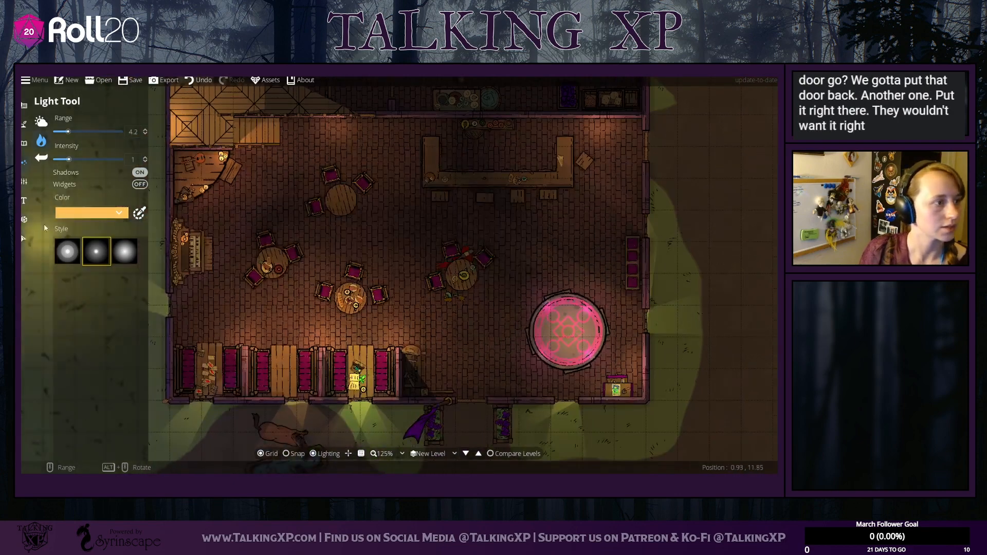
Step: Search the object library for "torch" and choose the lit wall torch
left_click(24, 144)
left_click(56, 122)
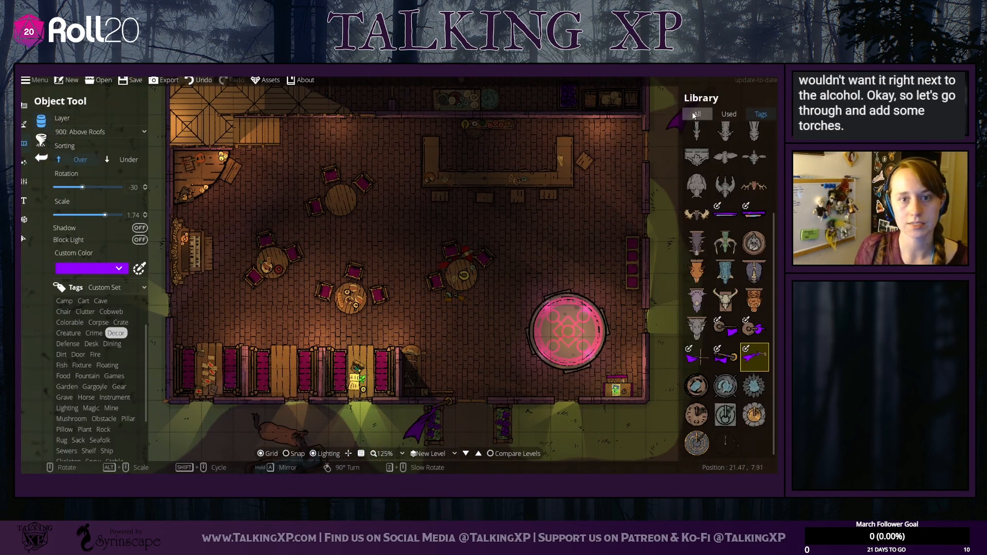
double_click(727, 127)
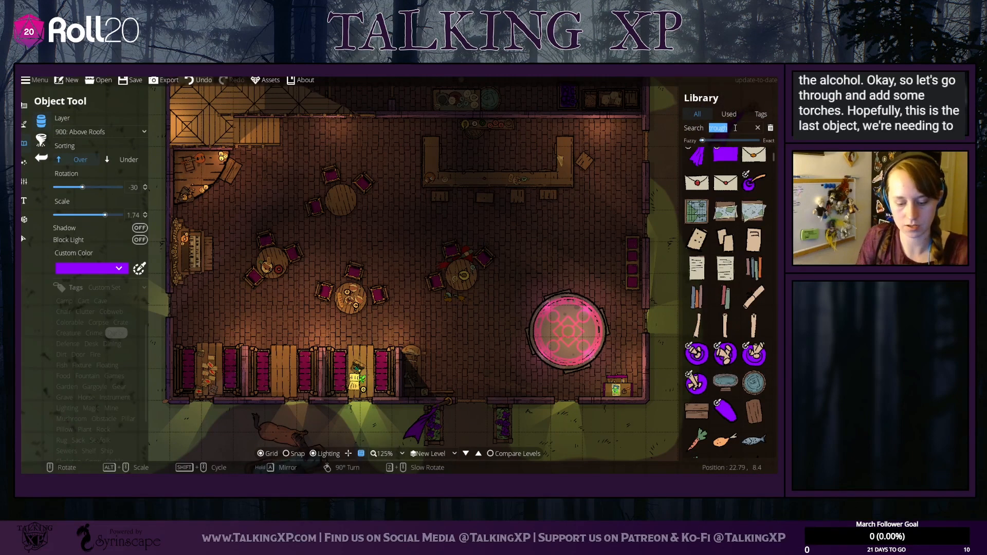
key("c")
key("Escape")
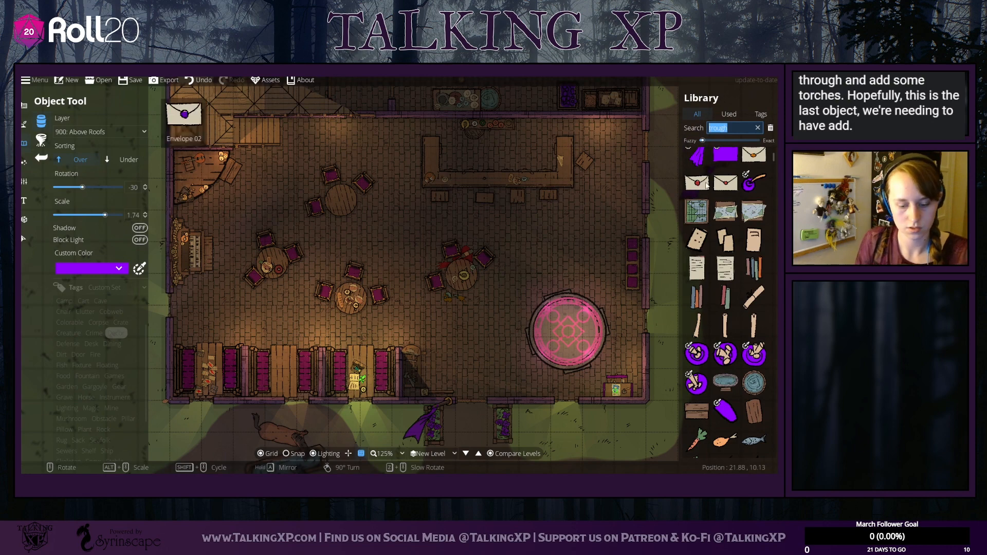
type("torch")
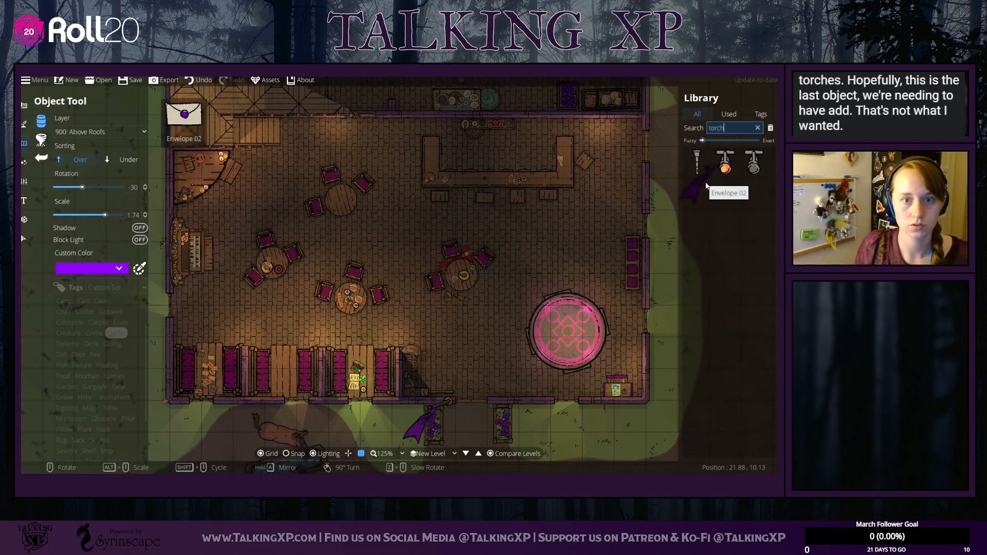
left_click(726, 162)
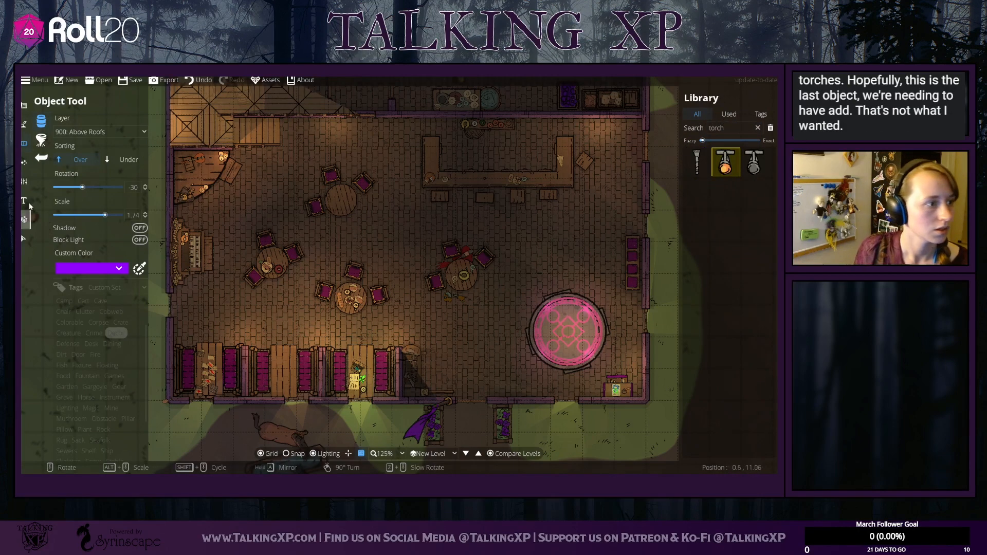
Step: Darken the environment's ambient light to a near-black brown, hex 131009
left_click(24, 162)
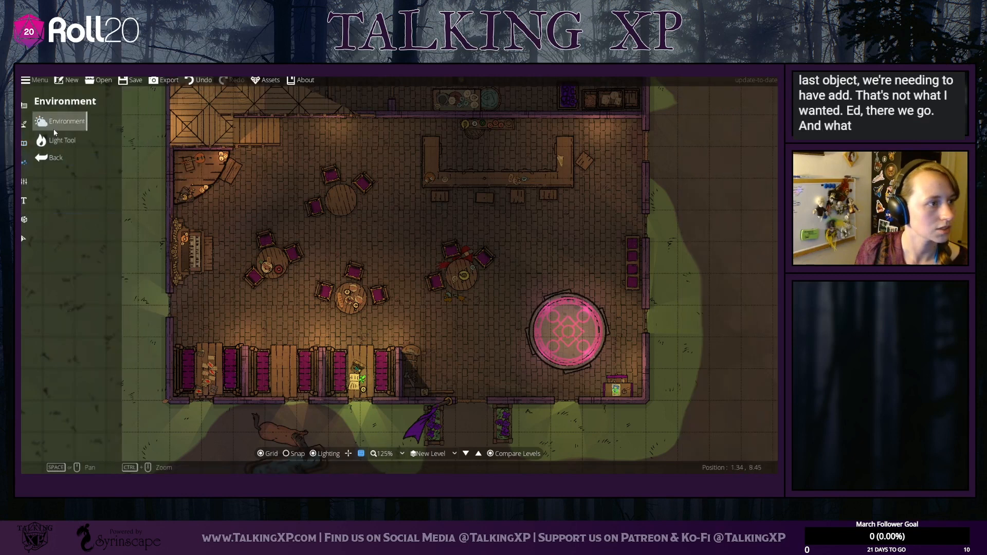
left_click(54, 129)
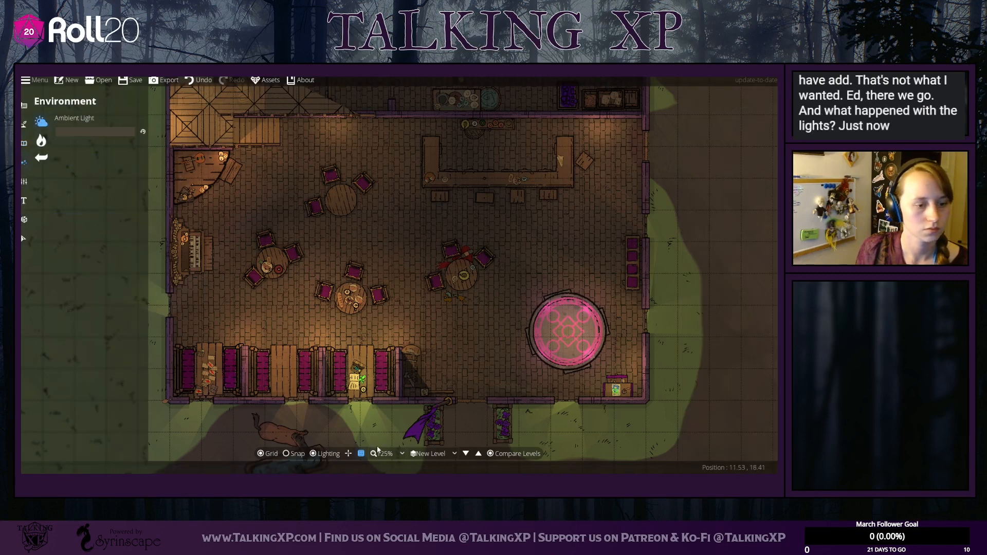
left_click(42, 140)
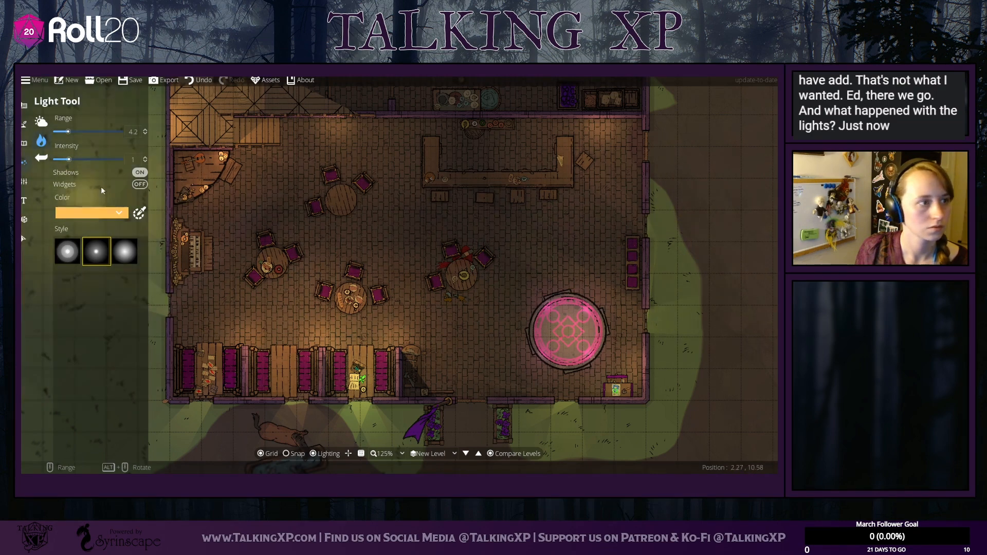
left_click(41, 122)
left_click(85, 133)
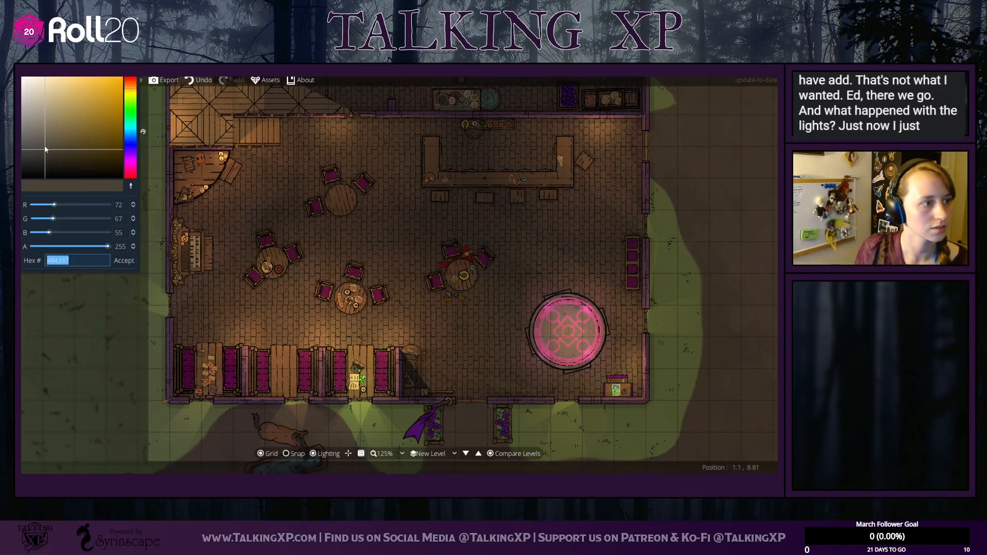
mouse_move(46, 149)
left_mouse_down()
mouse_move(26, 164)
mouse_move(22, 194)
mouse_move(34, 144)
mouse_move(98, 126)
mouse_move(21, 185)
mouse_move(22, 163)
mouse_move(36, 151)
mouse_move(70, 174)
left_mouse_up()
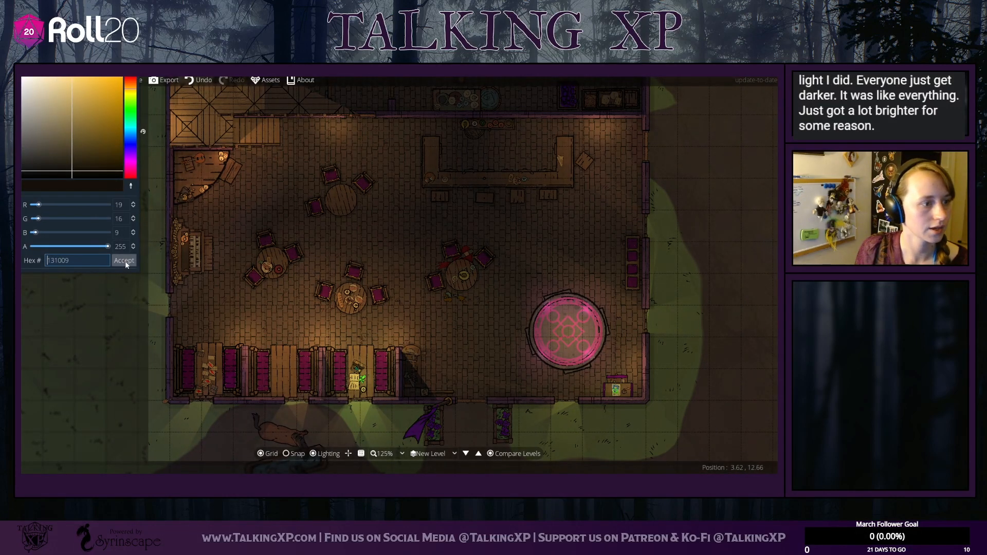
left_click(424, 134)
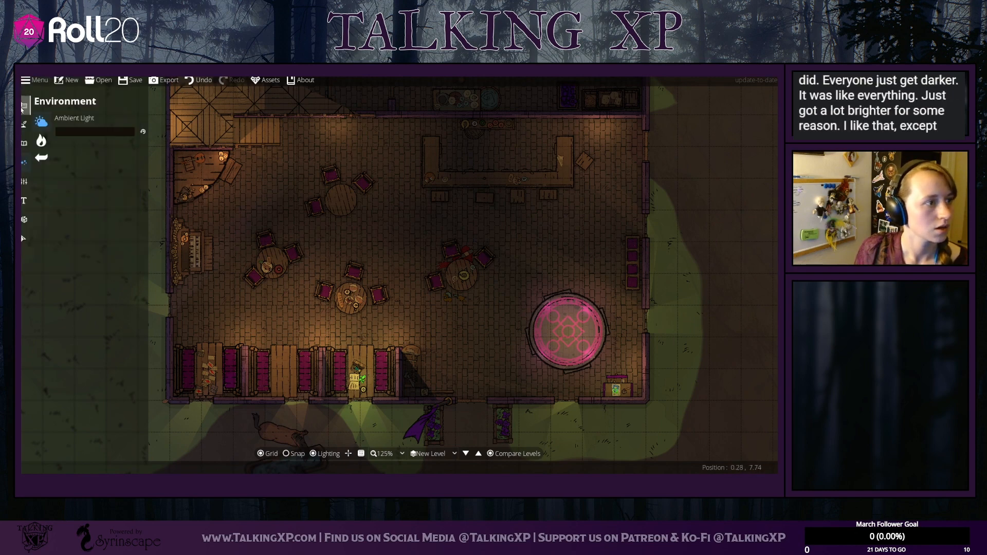
Step: Place the lit torch at scale 1 and rotation 0 on layer 400: User Layer 4, against the north wall just east of the stairs
left_click(25, 145)
left_click(26, 149)
left_click(62, 122)
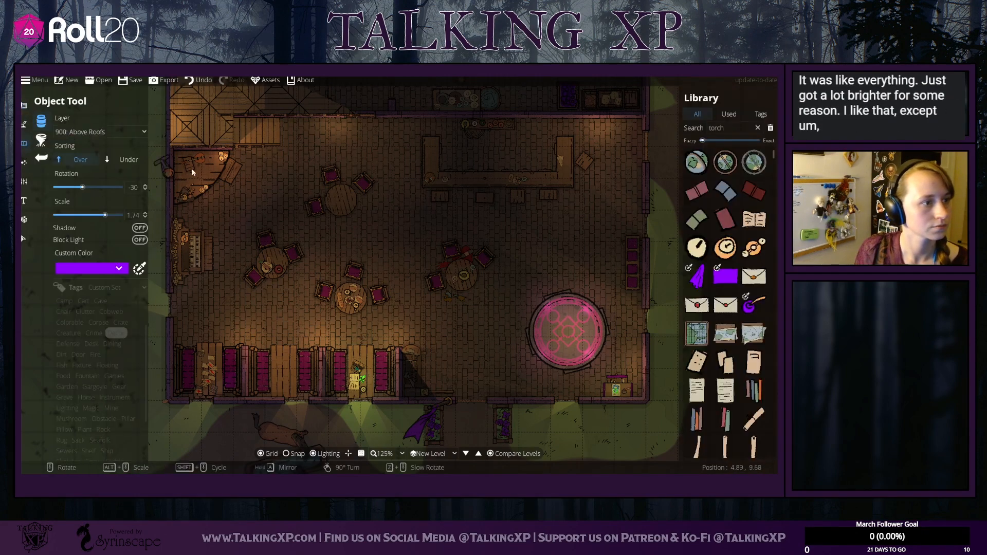
scroll(300, 146, "down", 2)
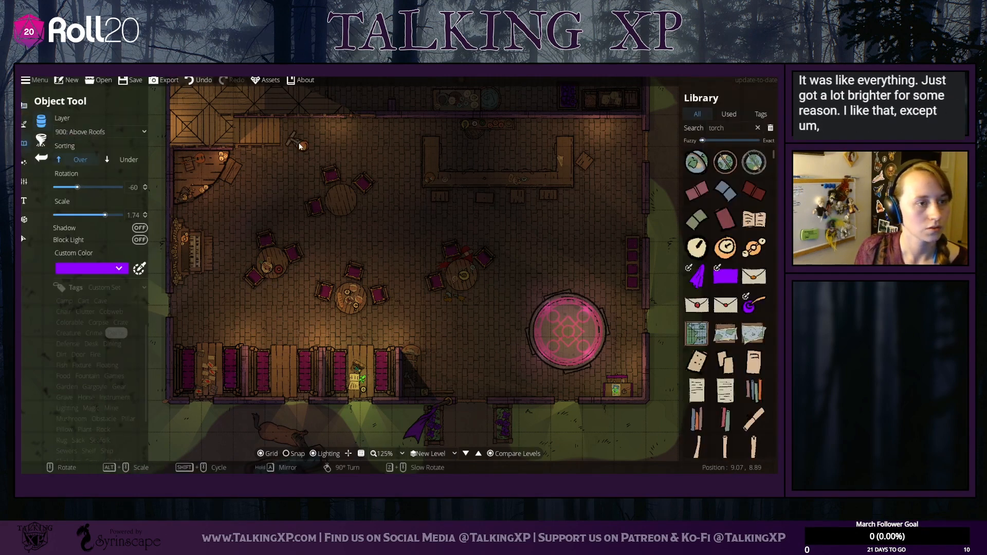
left_click(133, 215)
type("1")
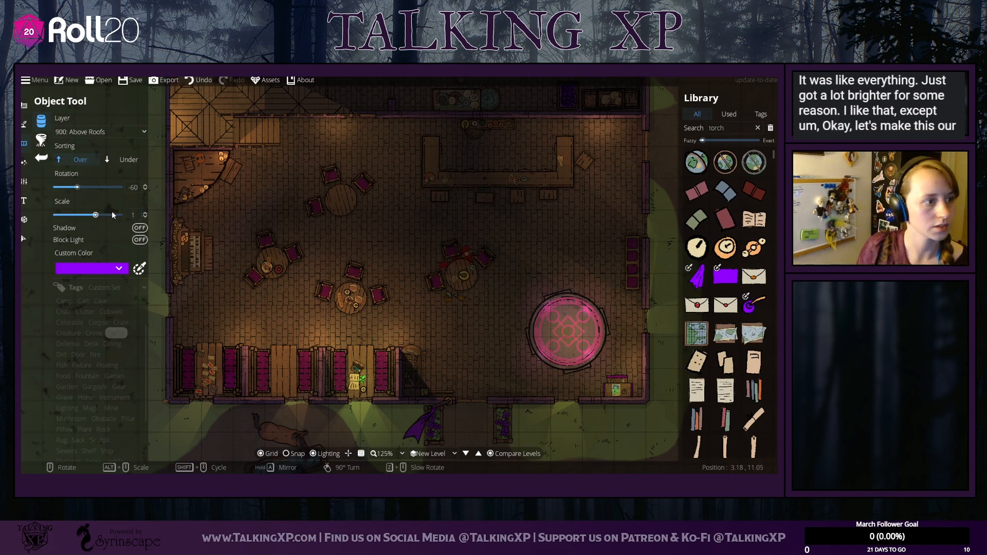
scroll(313, 141, "up", 4)
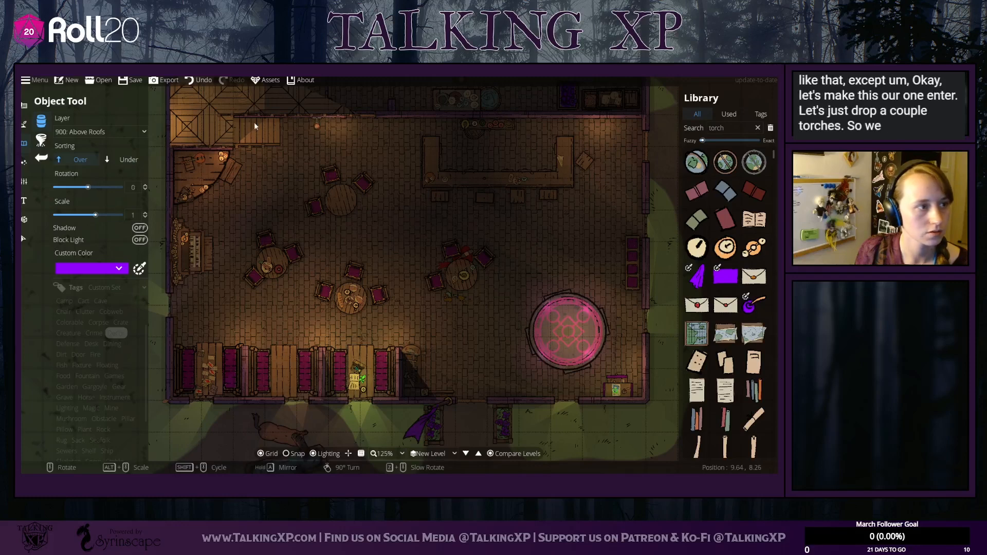
left_click(98, 133)
left_click(88, 246)
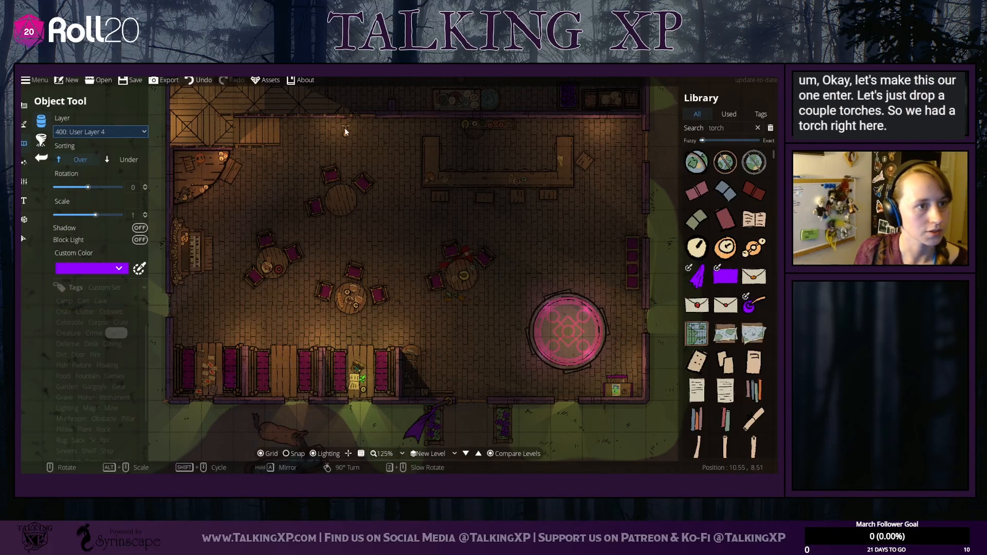
left_click(335, 127)
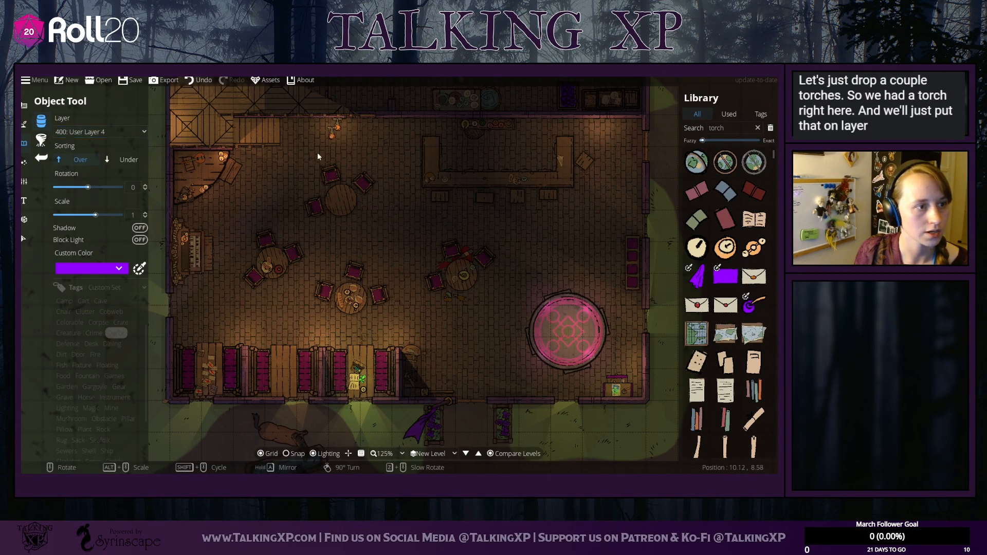
Step: Place lit torches rotated to -180 on the ends of the three booth partitions, plus a turned torch in the tavern's southeast corner
scroll(241, 341, "down", 5)
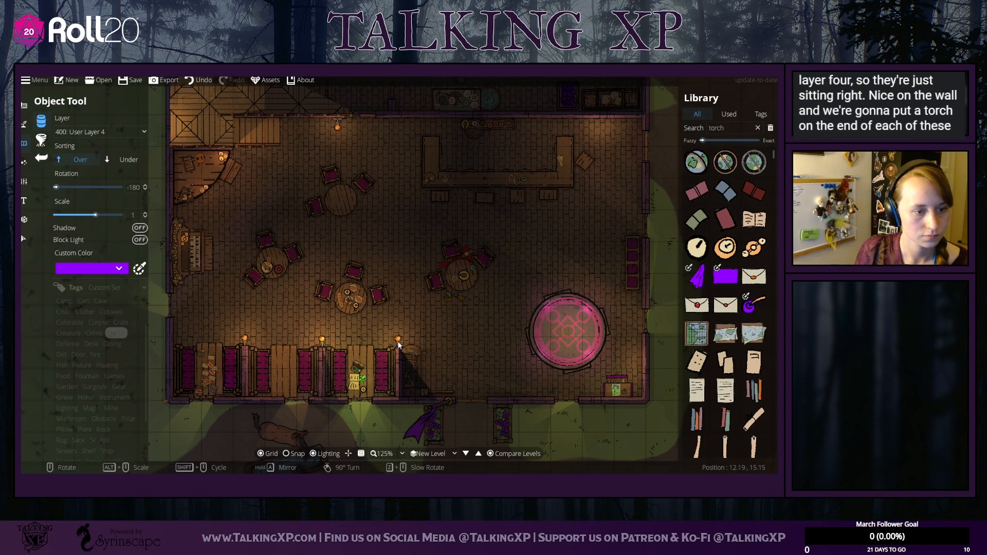
left_click_drag(535, 336, 488, 335)
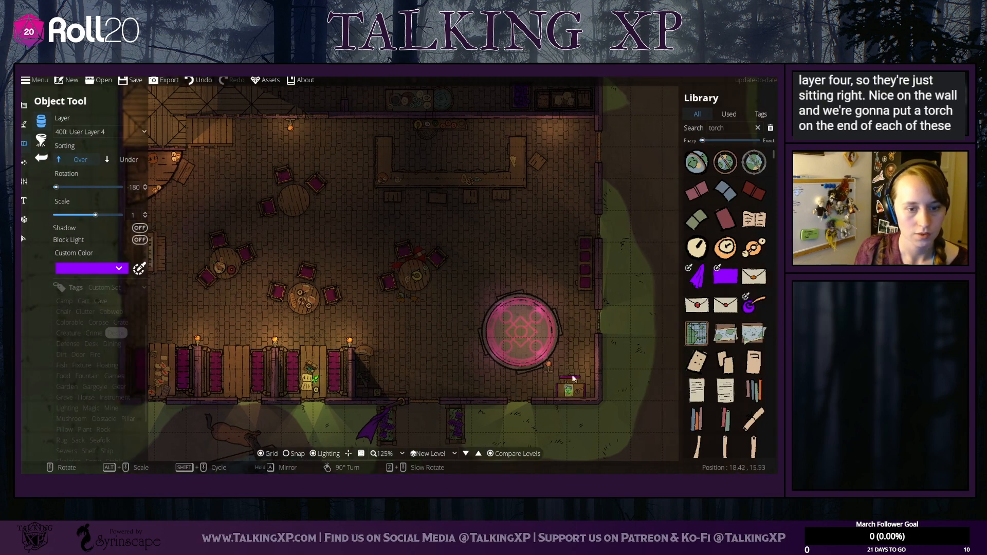
scroll(593, 374, "up", 6)
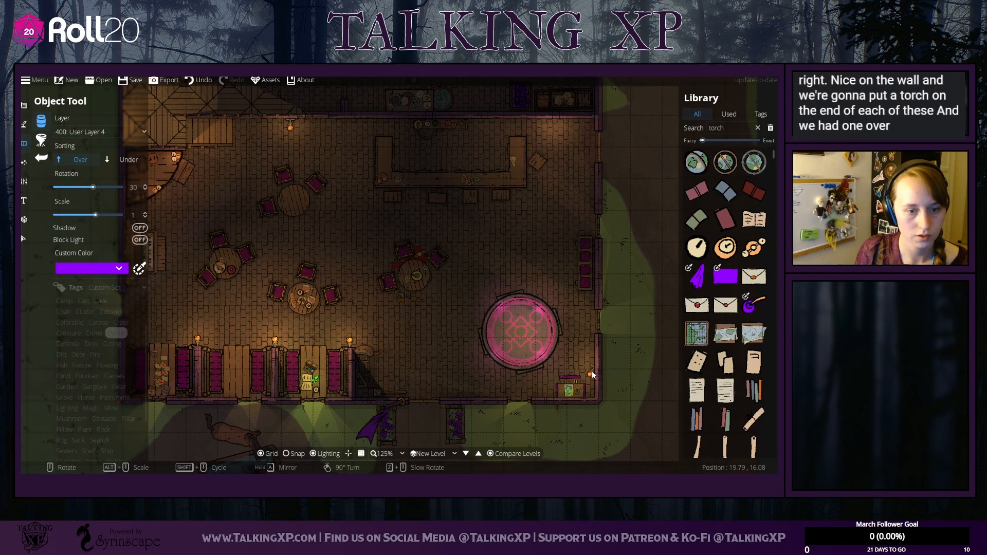
scroll(593, 374, "up", 1)
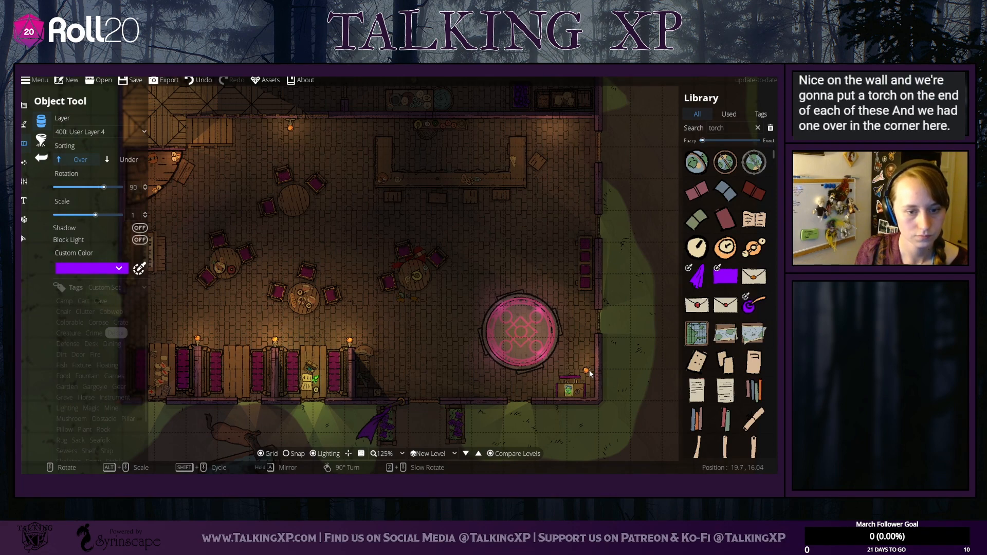
Step: Place another lit torch at rotation 0 against the north wall just east of the bar
left_click_drag(549, 172, 547, 202)
scroll(552, 177, "up", 13)
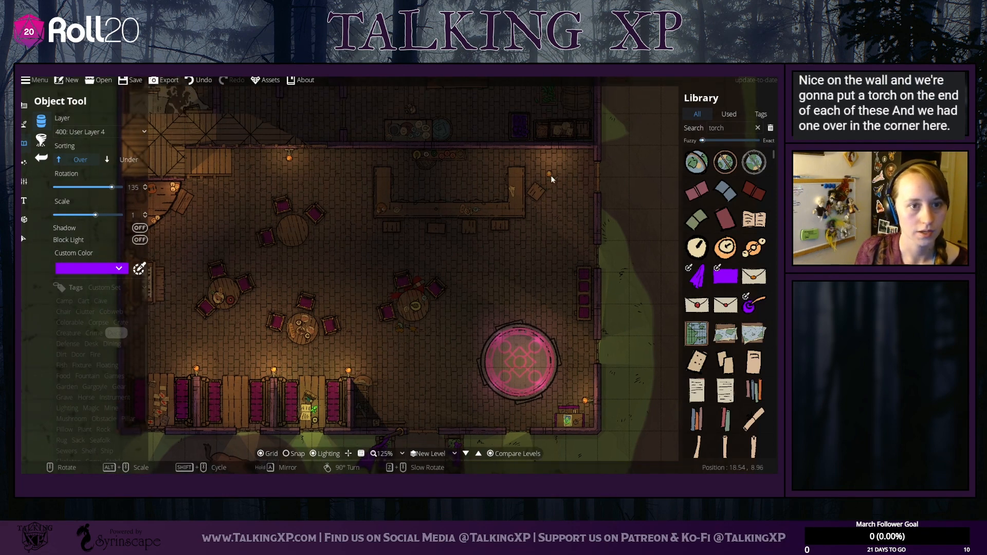
scroll(551, 179, "up", 3)
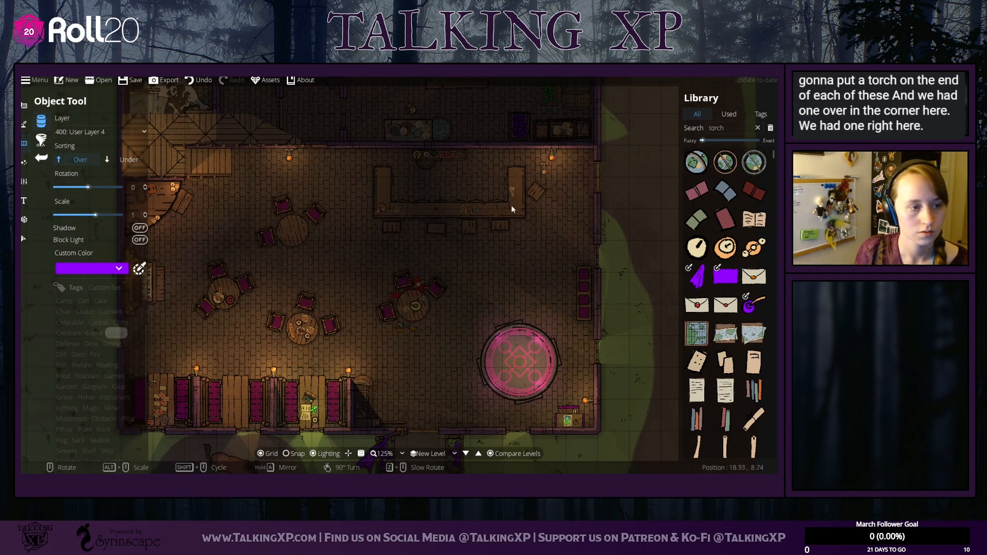
Step: Place lit torches at rotation 90 on the east walls of the office and of the small room to its west
left_click_drag(311, 324, 362, 325)
left_click_drag(321, 125, 332, 292)
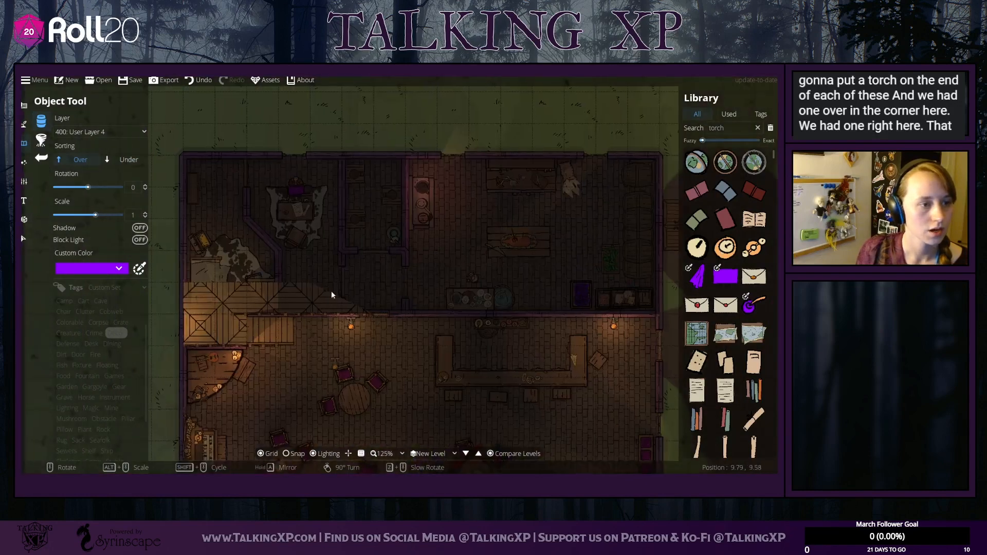
scroll(328, 252, "down", 3)
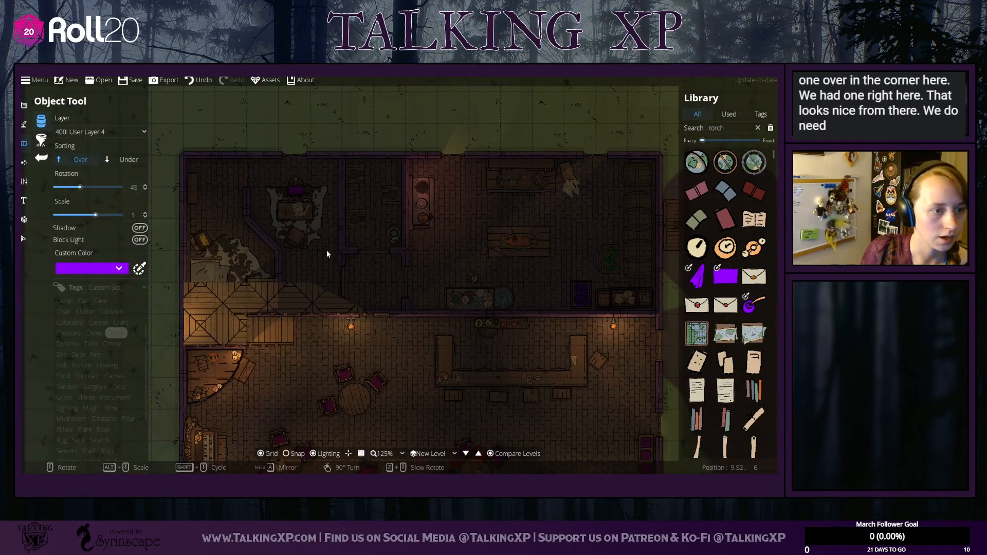
scroll(334, 218, "up", 1)
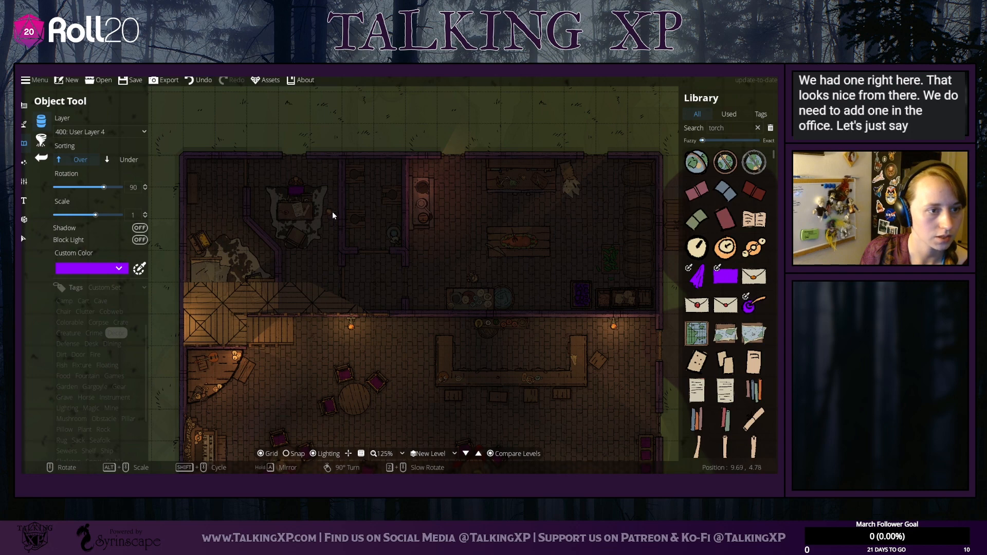
left_click(332, 211)
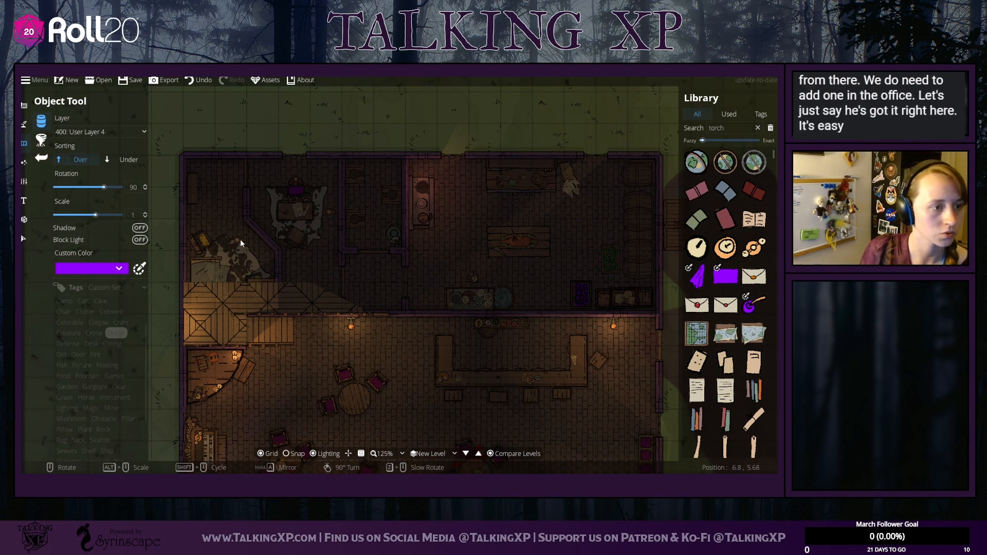
scroll(239, 224, "up", 1)
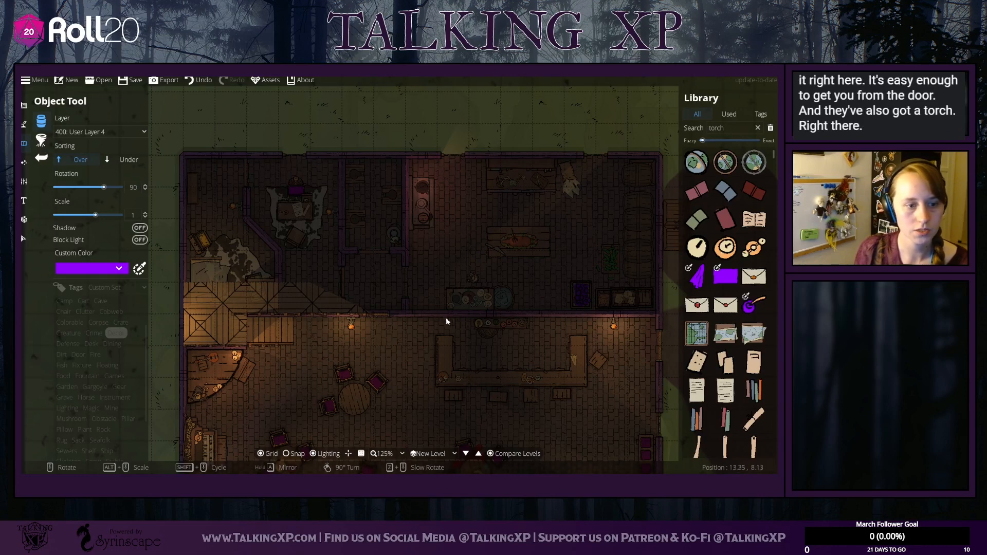
Step: Place a lit torch rotated to -180 against the kitchen's south wall, just east of the dish counter
left_click_drag(517, 181, 461, 189)
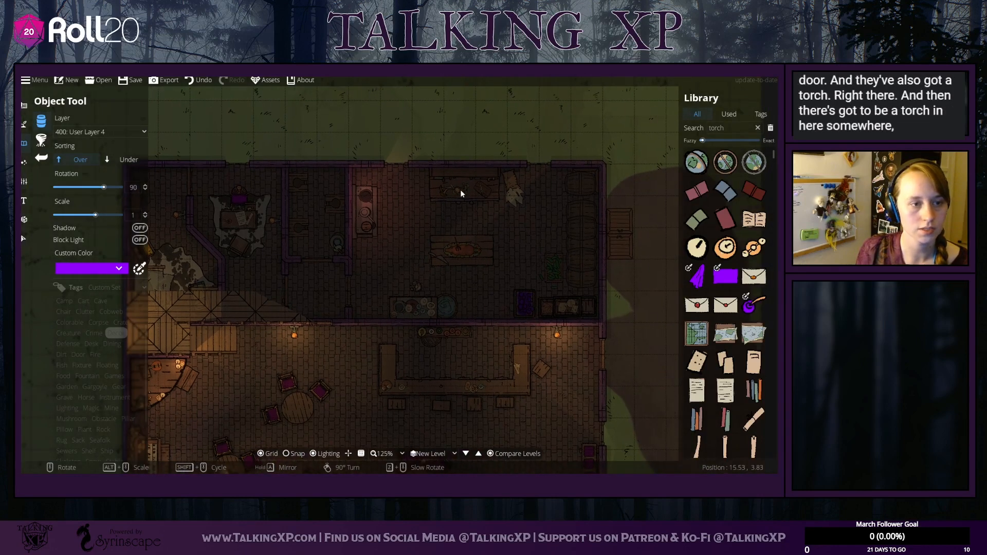
scroll(494, 306, "down", 3)
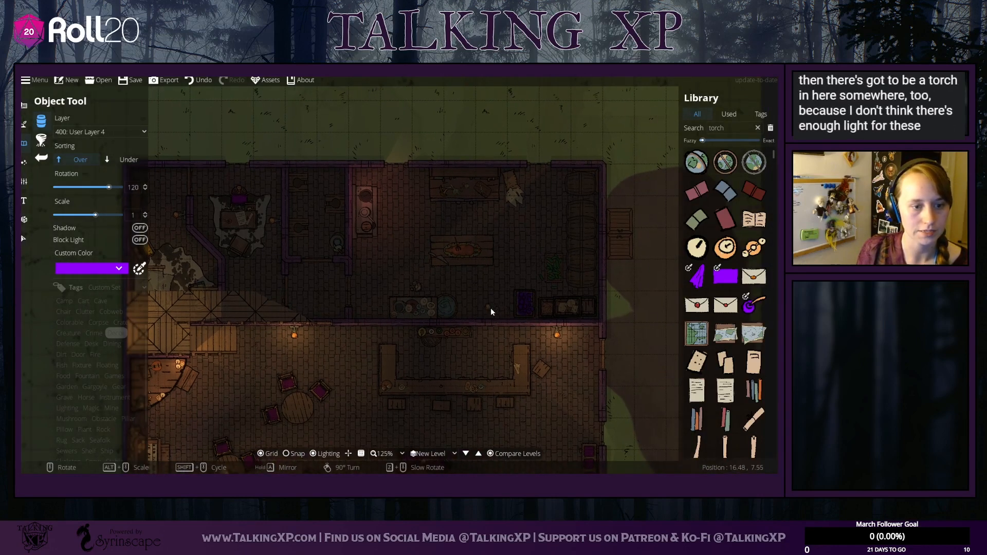
scroll(491, 308, "up", 4)
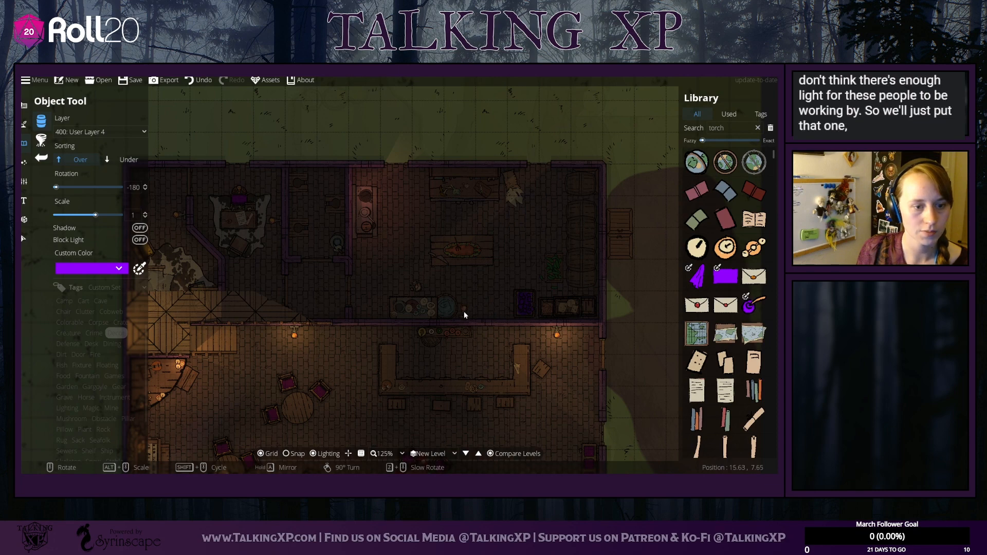
Step: Add ffc258 torchlights with range 4.2 and intensity 1 over the new torches in the office, the room west of it and the kitchen
left_click(24, 162)
left_click(46, 129)
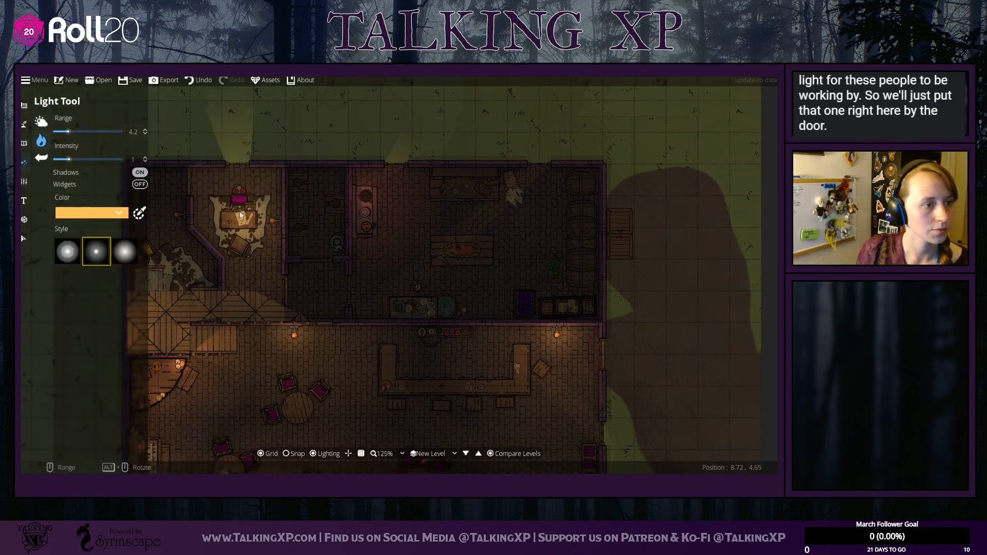
left_click(176, 217)
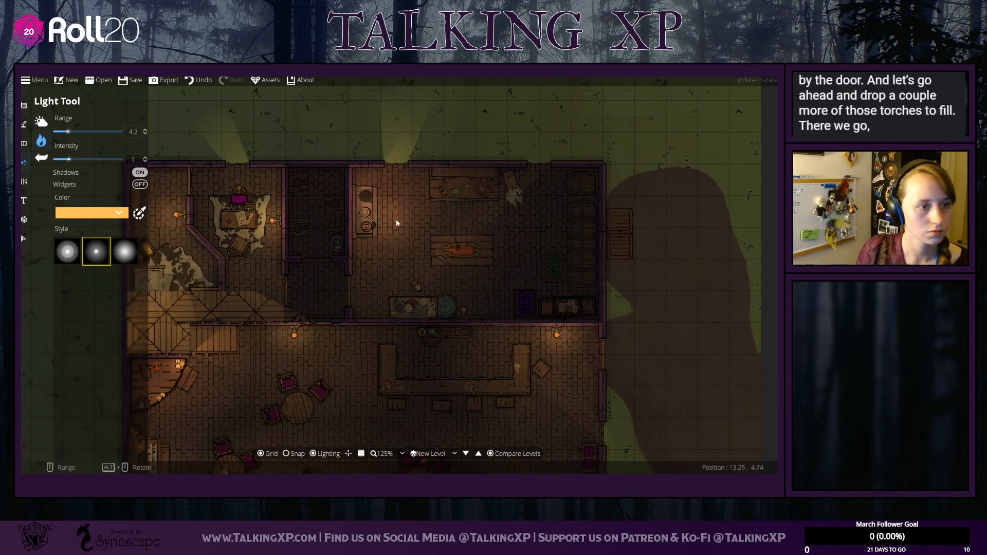
left_click(464, 311)
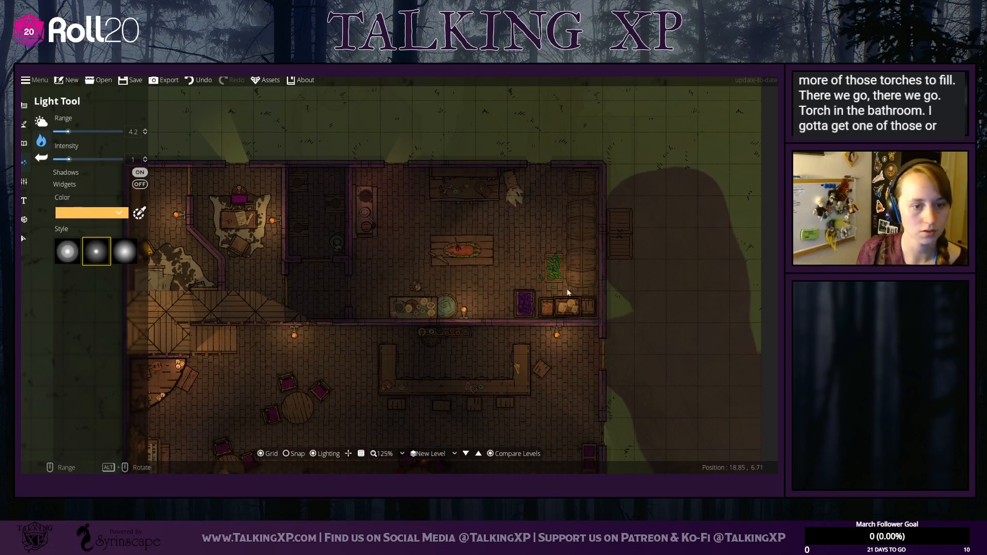
Step: Search the object library for "stove" and place the round stove with glowing coals at rotation 45 in the bathroom's north end
left_click_drag(734, 204, 785, 137)
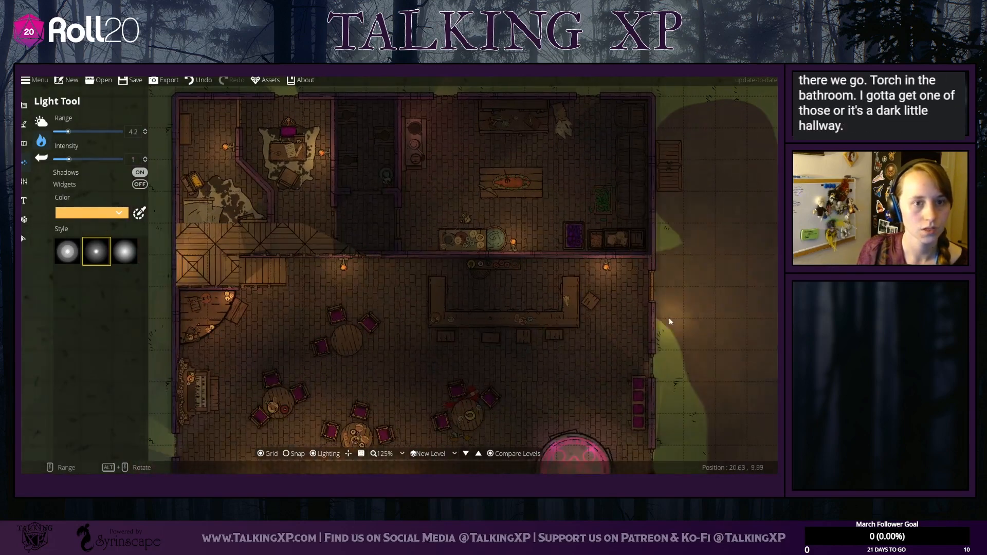
left_click_drag(347, 166, 455, 201)
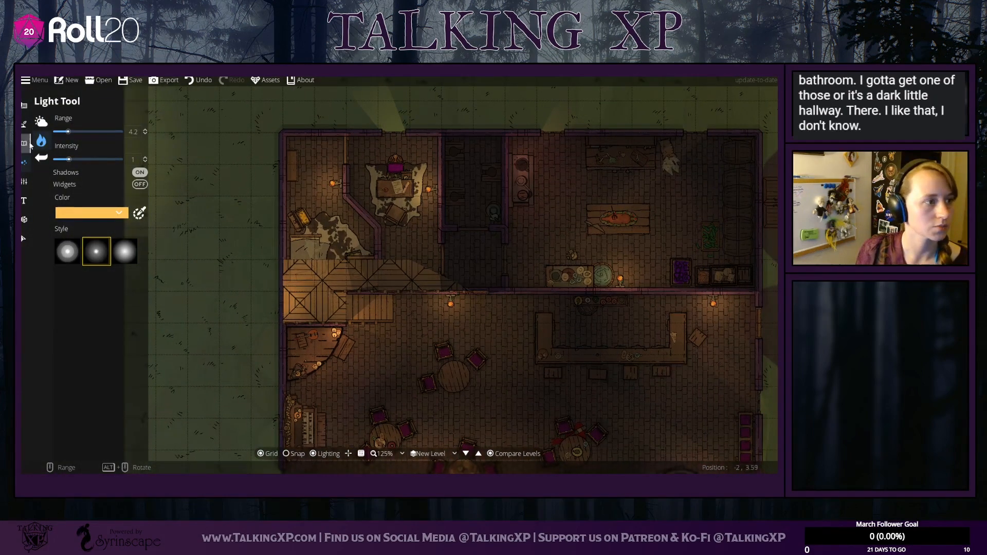
left_click(24, 125)
left_click(23, 105)
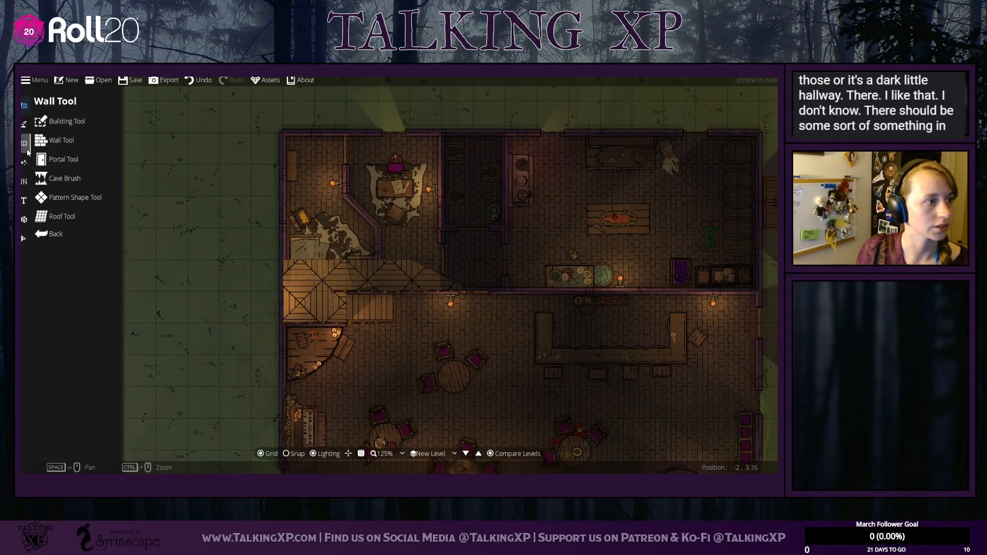
left_click(25, 162)
left_click(24, 144)
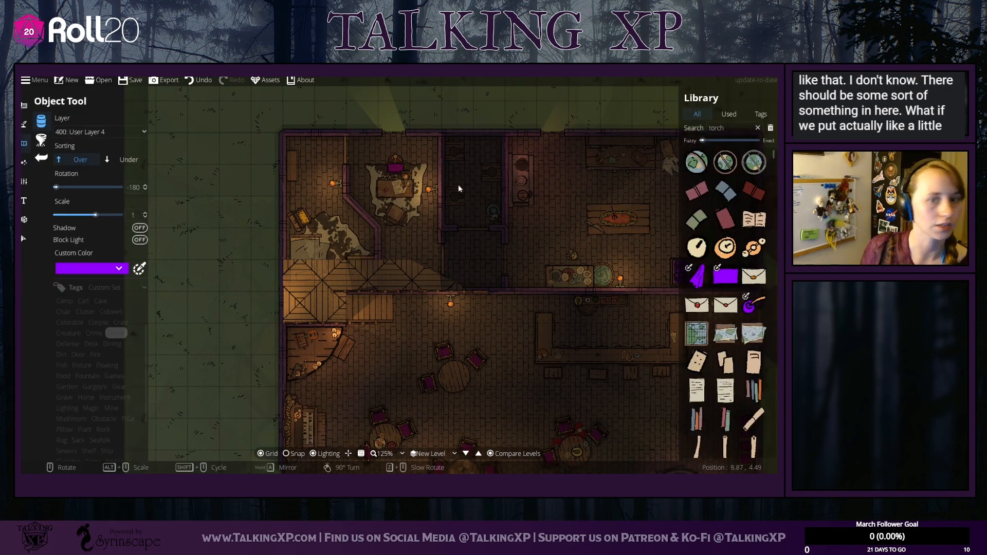
left_click(730, 128)
type("st")
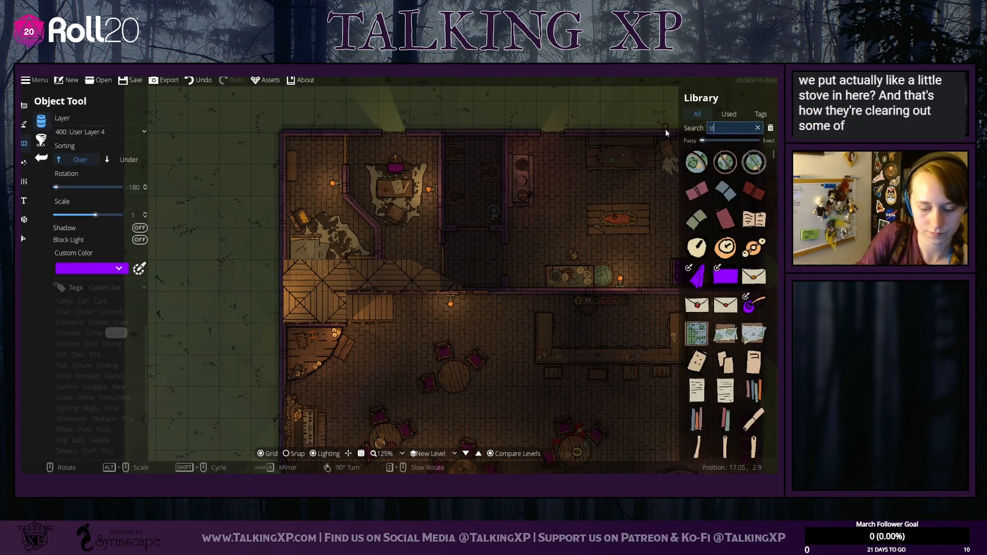
type("ove")
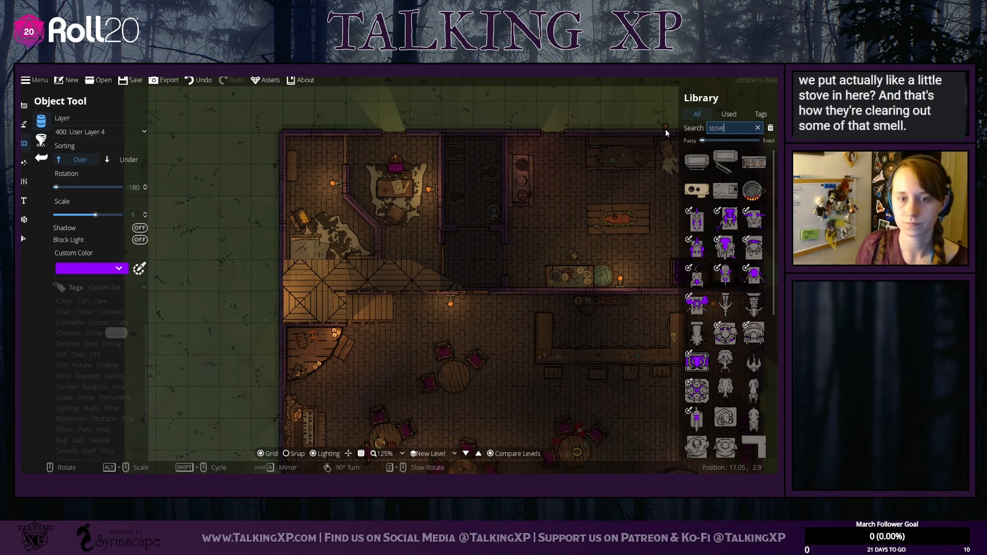
left_click(753, 191)
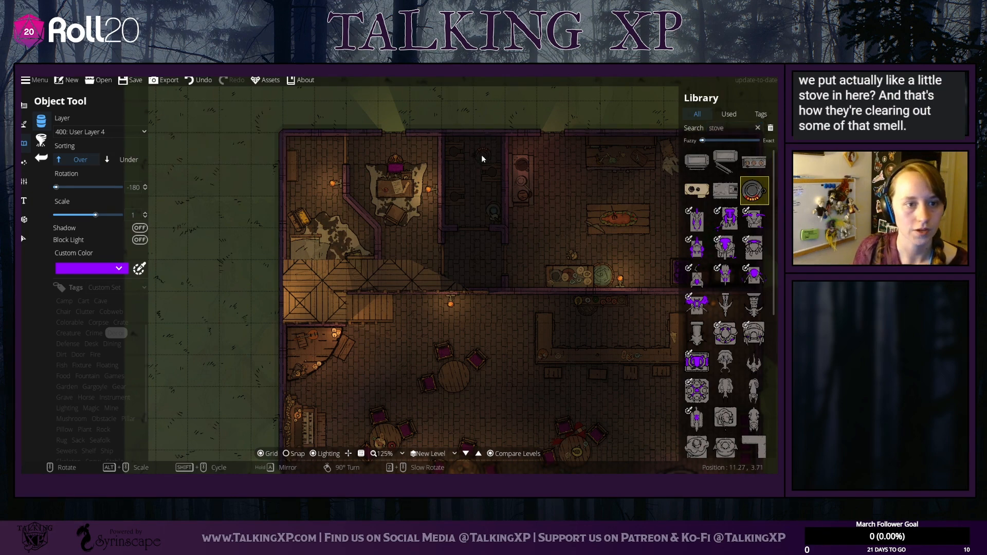
scroll(482, 154, "down", 1)
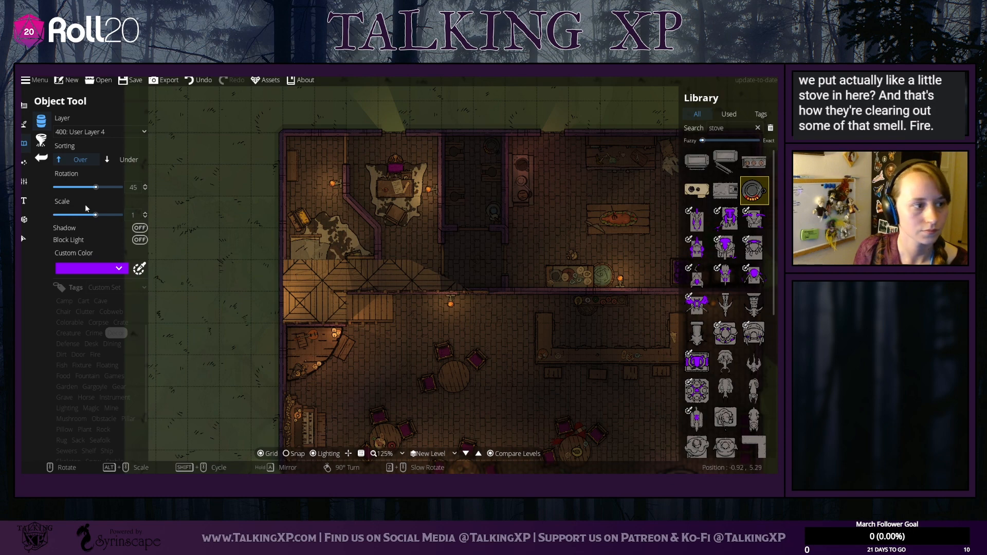
Step: Place a red ff6458 light with range 2.6 and intensity 1 over the bathroom stove
left_click(24, 162)
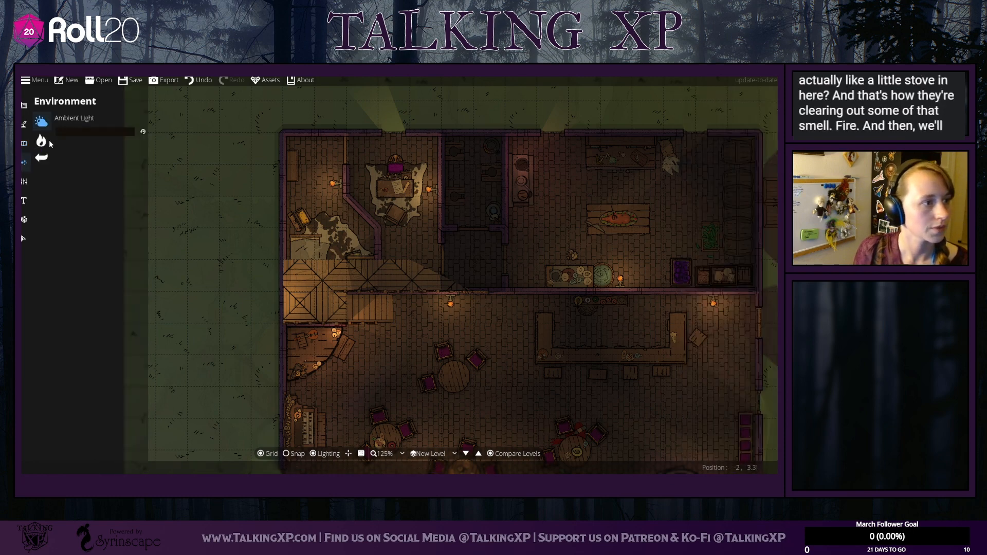
left_click(50, 143)
left_click(92, 213)
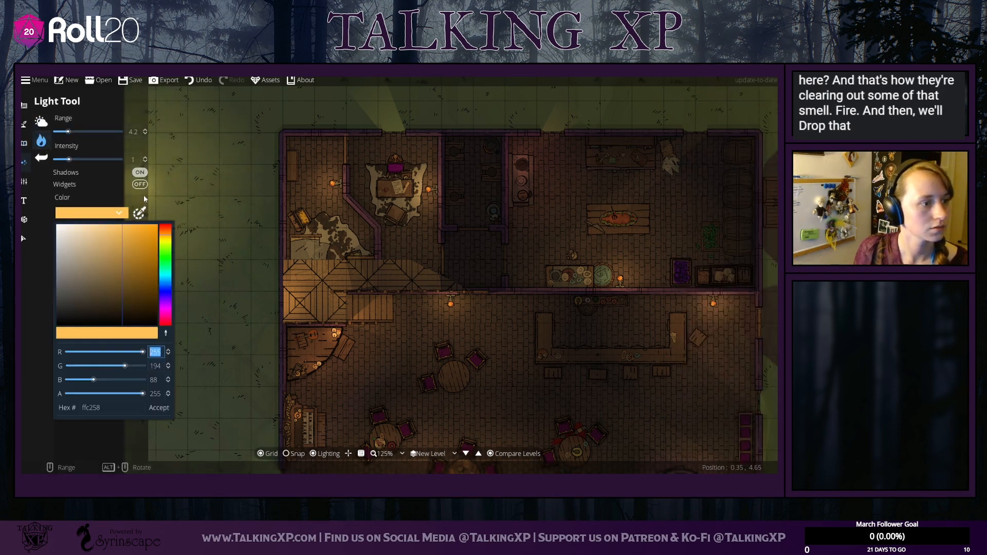
left_click_drag(166, 227, 166, 225)
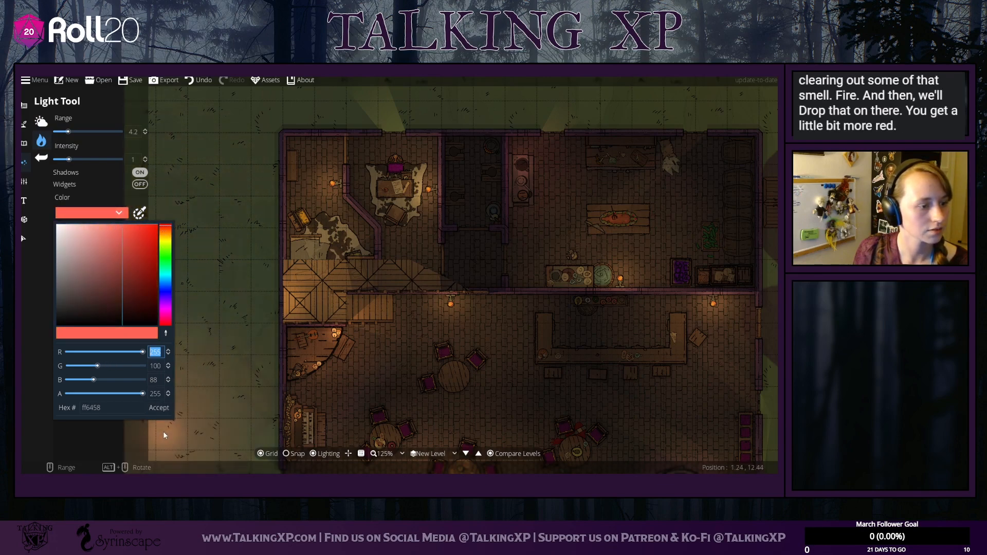
left_click(159, 407)
left_click_drag(66, 130, 63, 131)
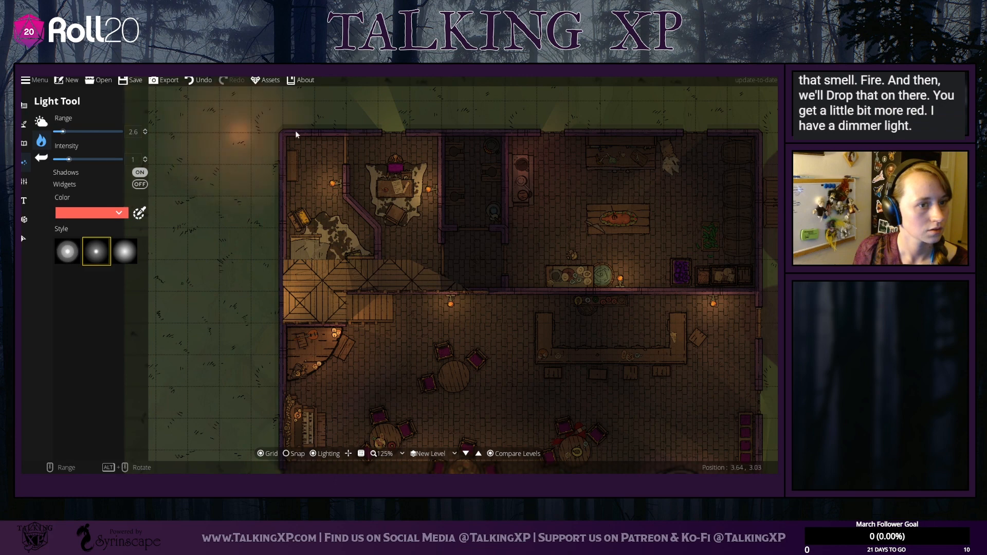
left_click(489, 150)
Step: Reshape the wooden floor pattern at the stairs by pulling its pointed east end back and moving its northeast corner farther west
left_click_drag(517, 389, 462, 330)
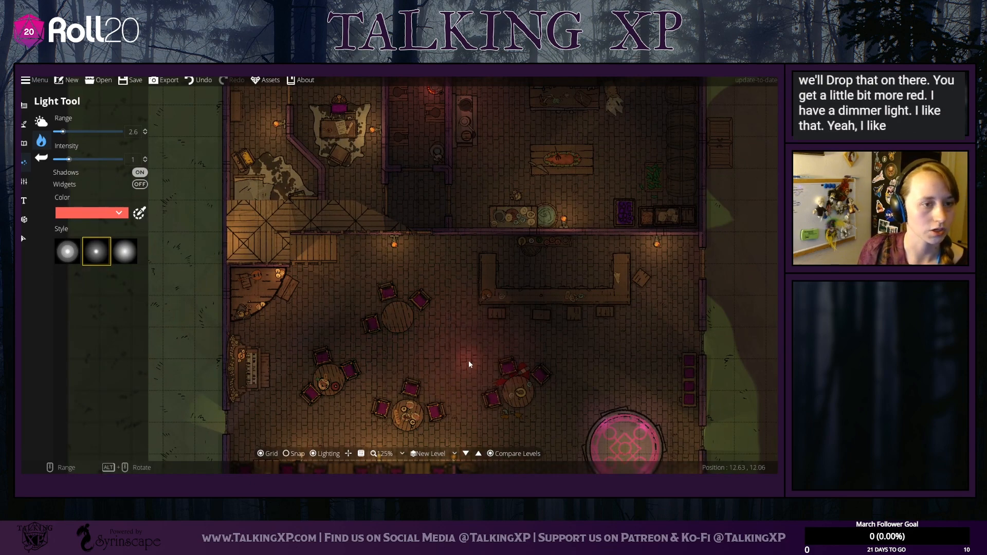
left_click_drag(473, 356, 491, 306)
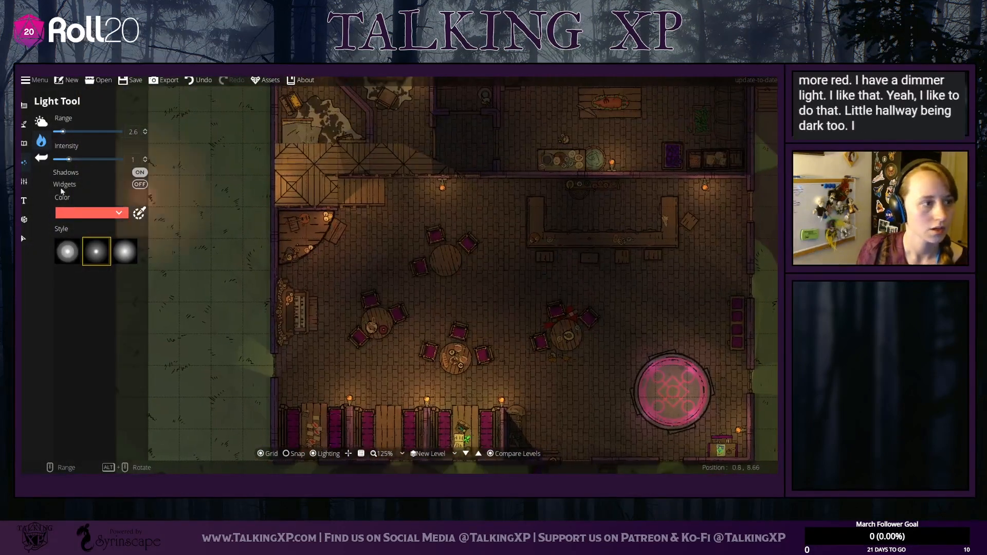
left_click(24, 239)
left_click(345, 163)
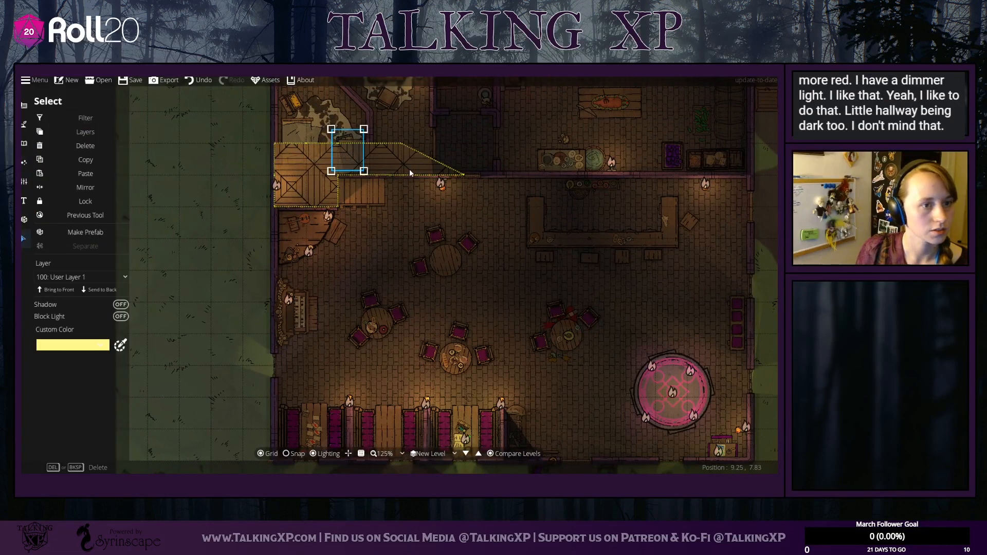
left_click(308, 165)
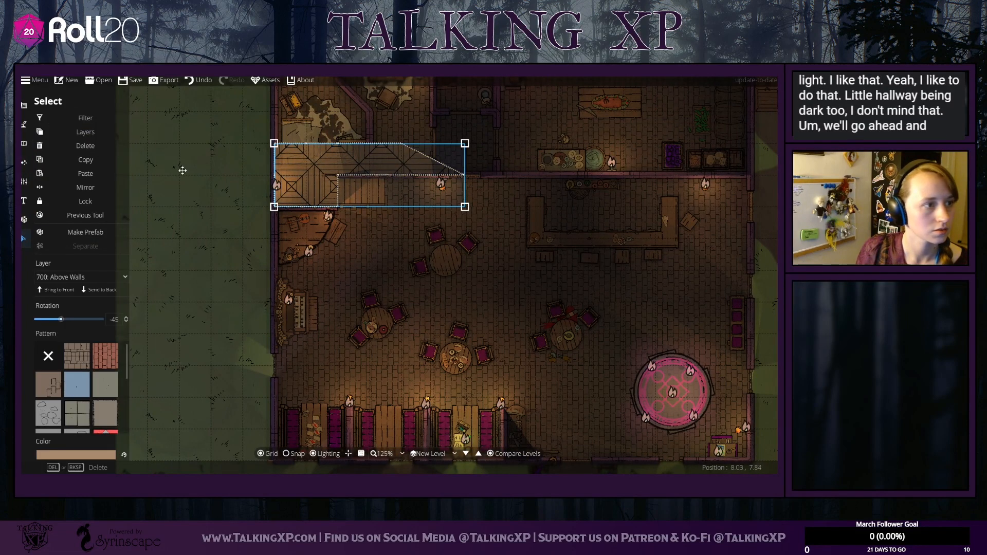
left_click(24, 124)
left_click(59, 160)
left_click(67, 198)
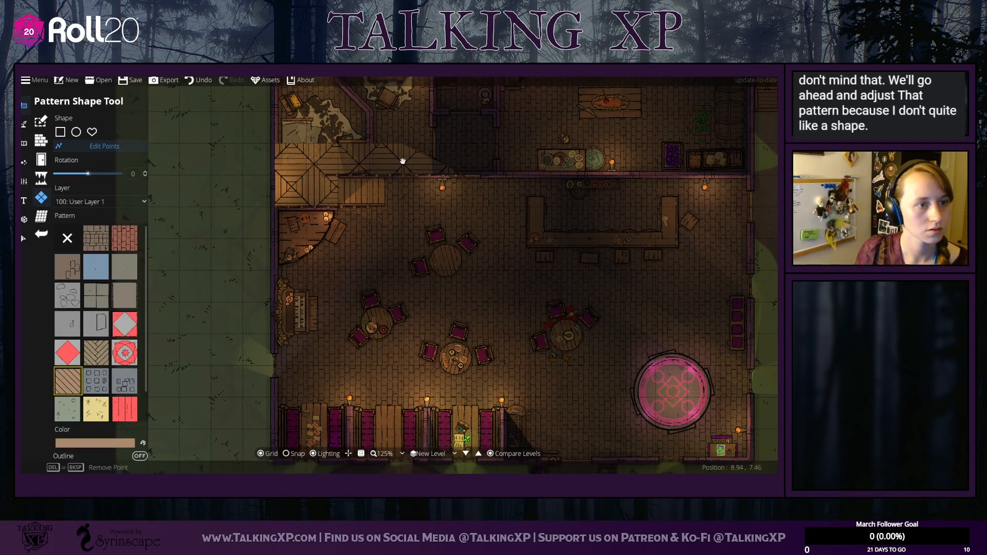
left_click(447, 168)
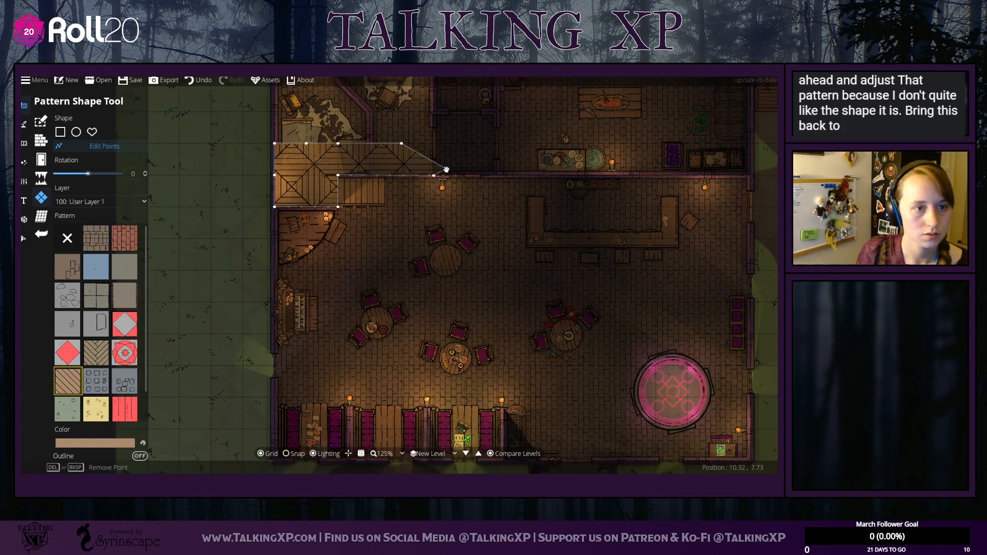
left_click_drag(446, 168, 431, 162)
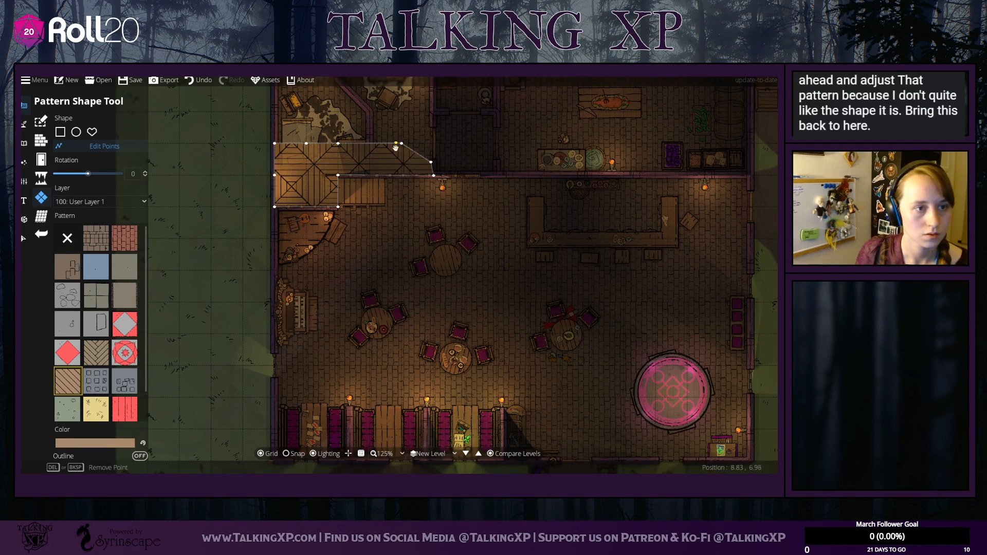
left_click(368, 142)
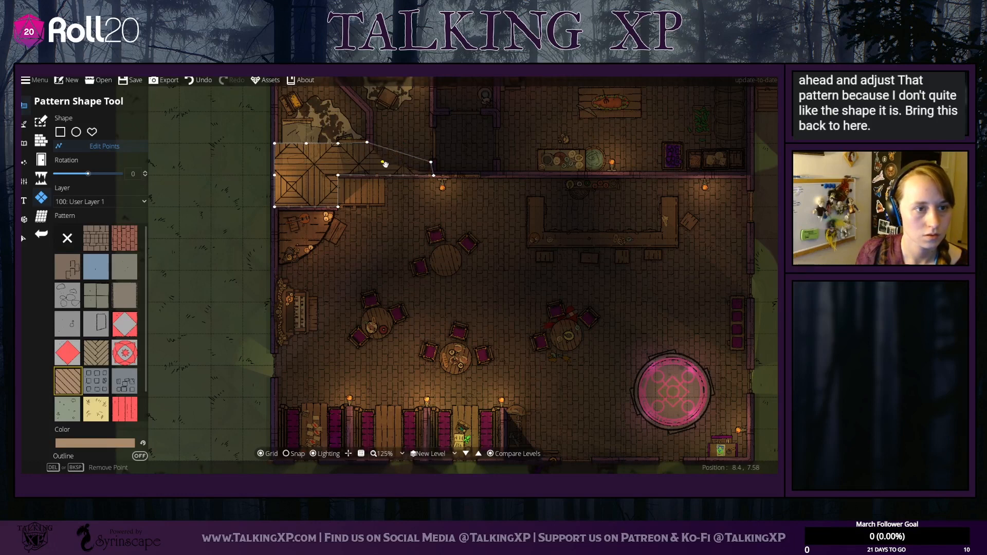
Step: Review the lit tavern from the back rooms to the main entrance, finishing with the whole map at 75% zoom
left_click_drag(463, 159, 474, 281)
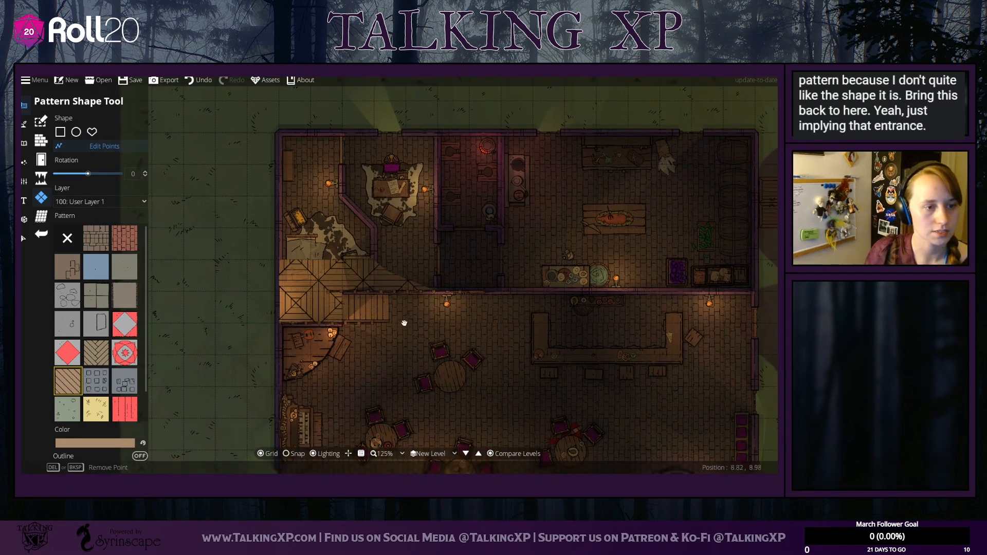
left_click_drag(559, 295, 503, 244)
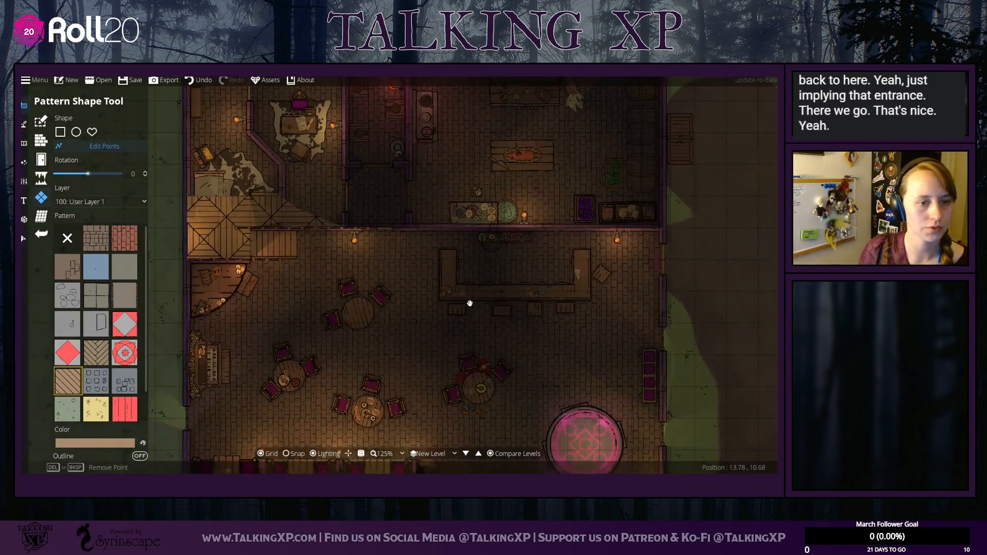
left_click_drag(469, 309, 492, 220)
left_click_drag(547, 369, 485, 444)
left_click_drag(537, 329, 580, 281)
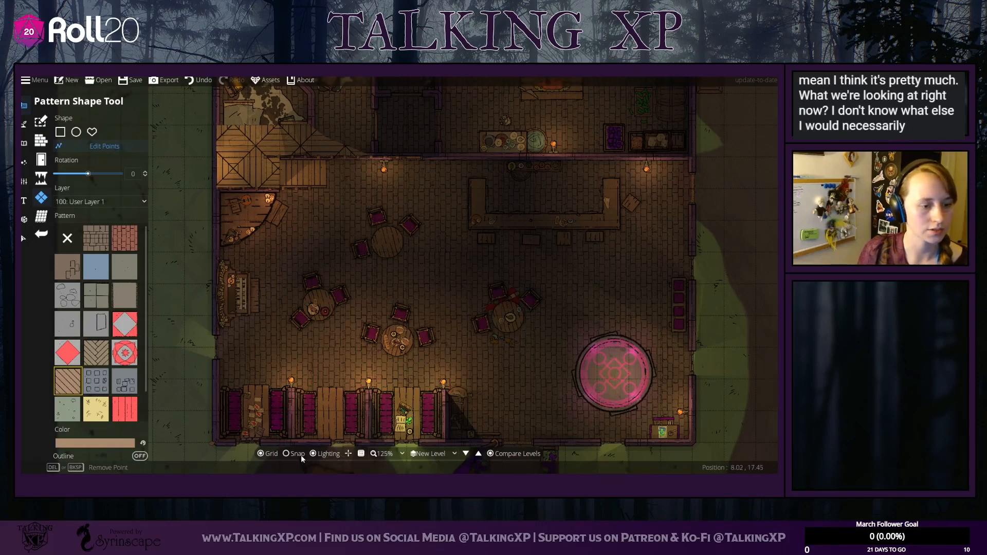
left_click(400, 456)
left_click(396, 389)
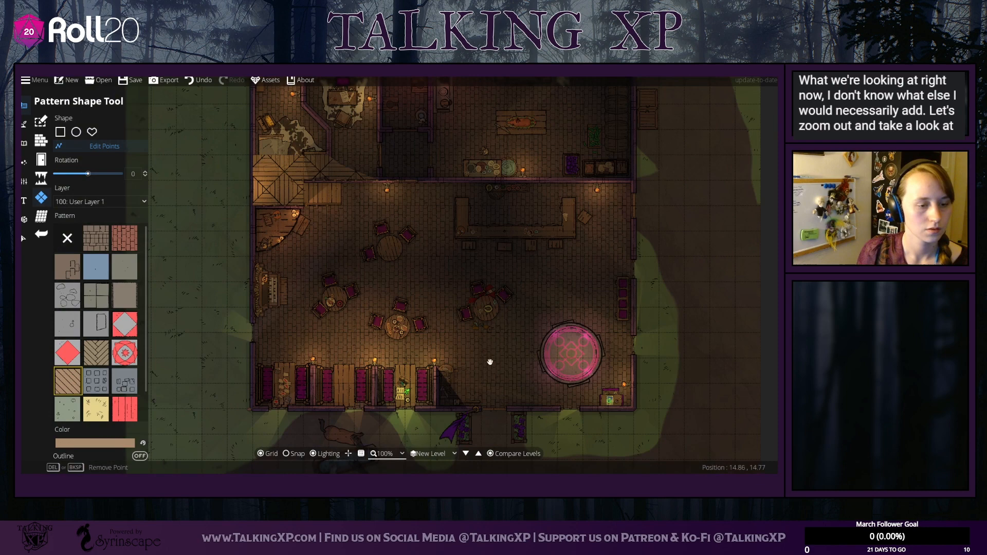
left_click(386, 454)
left_click(390, 401)
left_click_drag(609, 295, 605, 325)
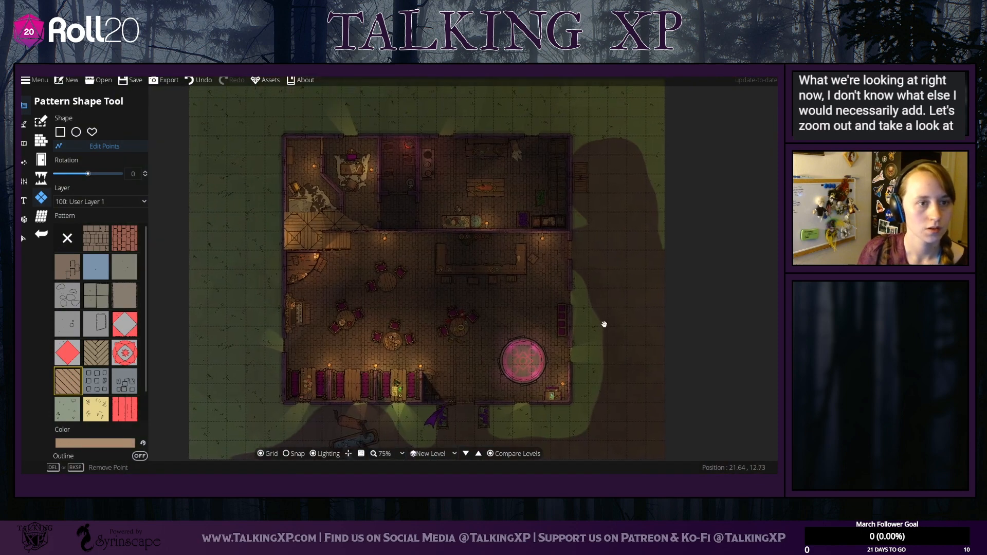
left_click_drag(671, 332, 666, 309)
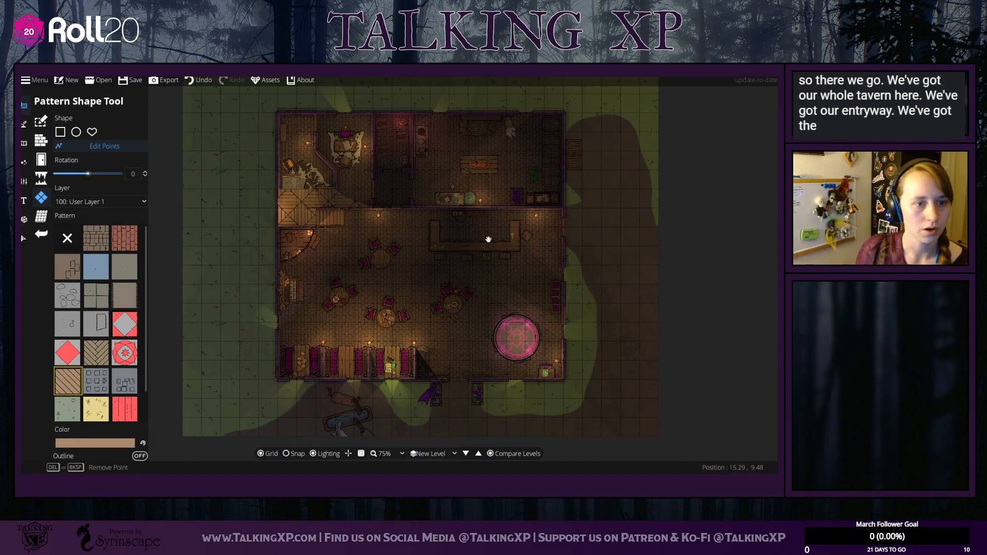
Step: Place a door in the wall between the kitchen and the bar, switching the portal's light setting to Block Light
left_click(41, 140)
left_click(41, 160)
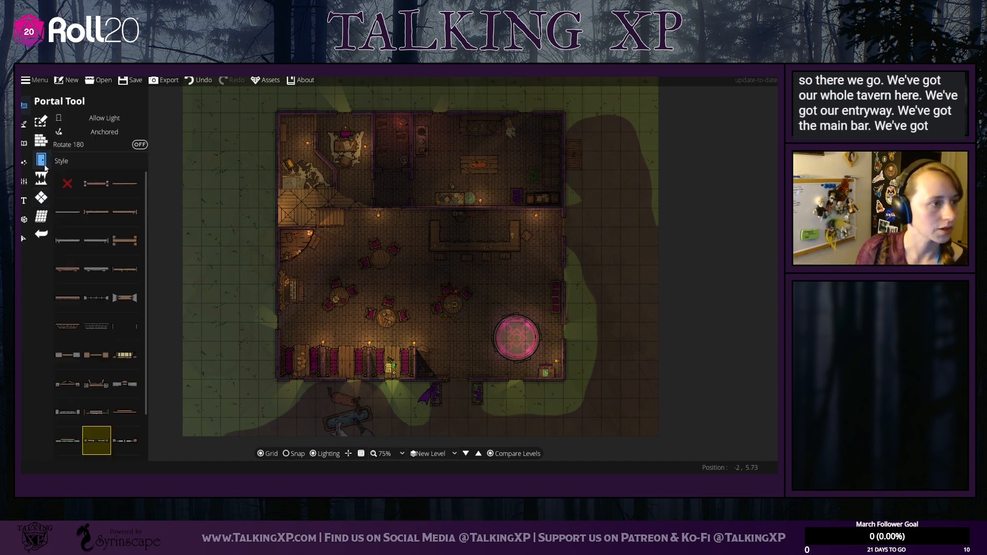
left_click(125, 269)
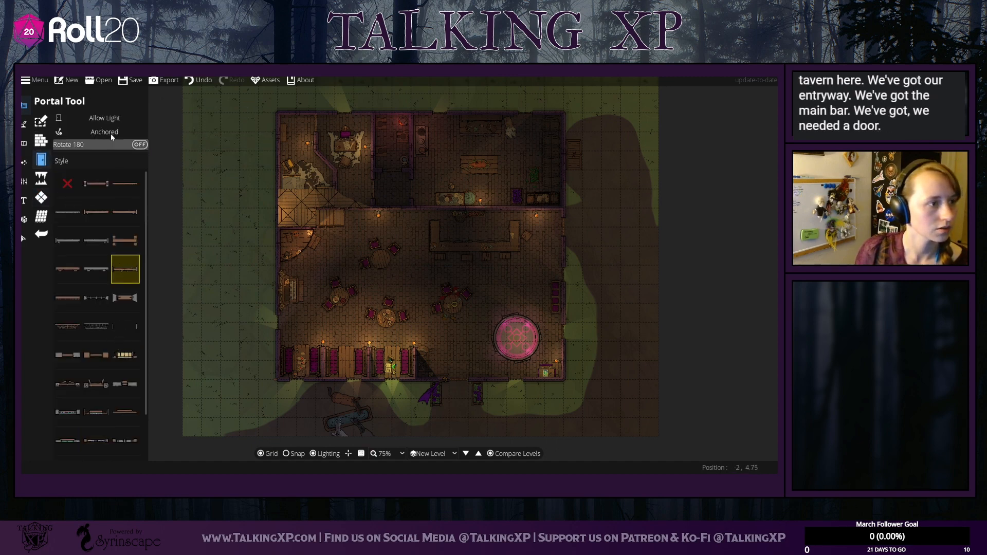
left_click(59, 117)
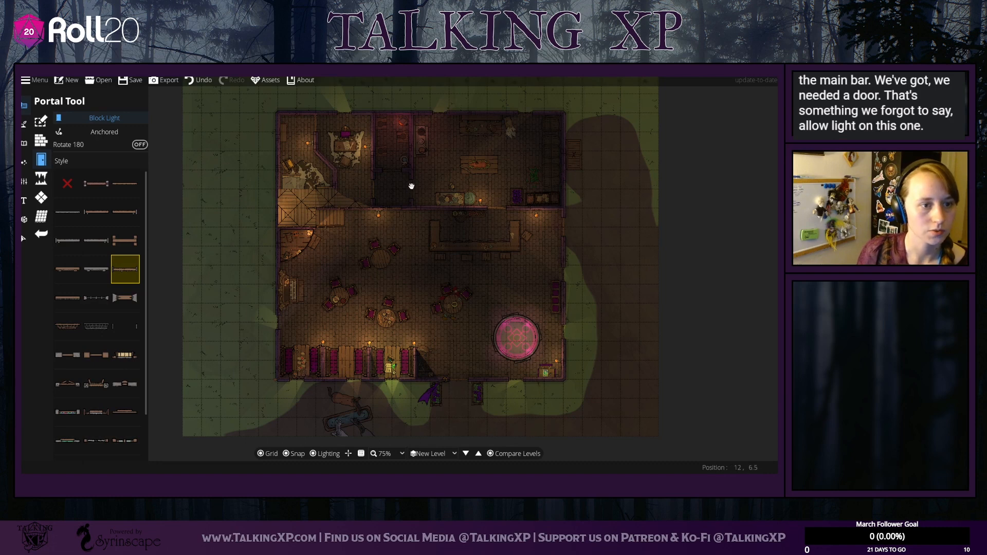
Step: Set the existing door between the small hallway and the kitchen to Allow Light
left_click(23, 238)
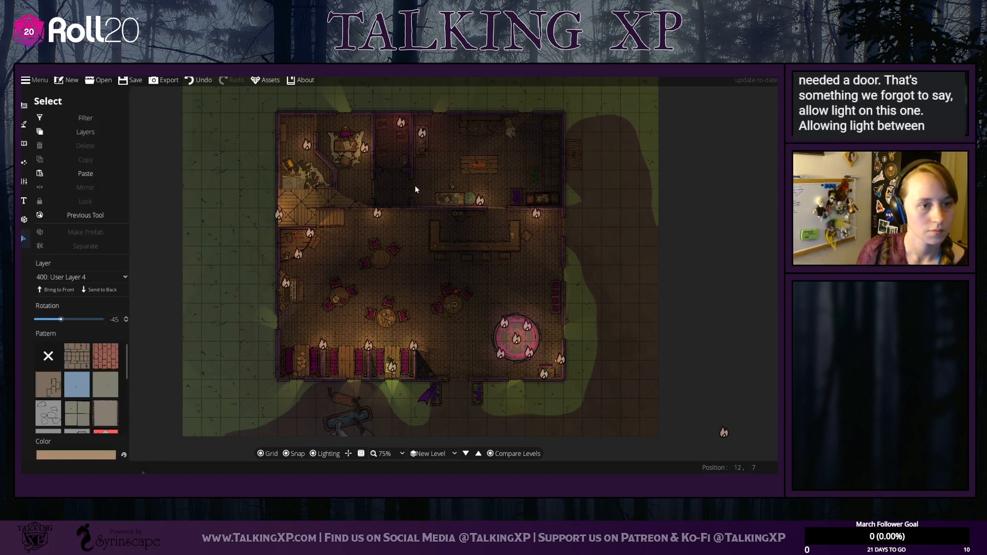
left_click(414, 189)
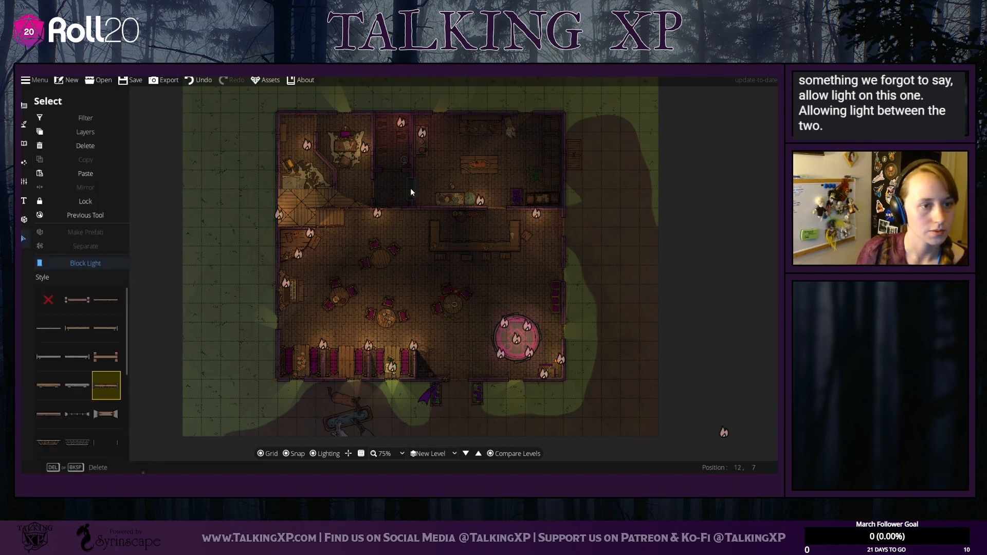
left_click(79, 260)
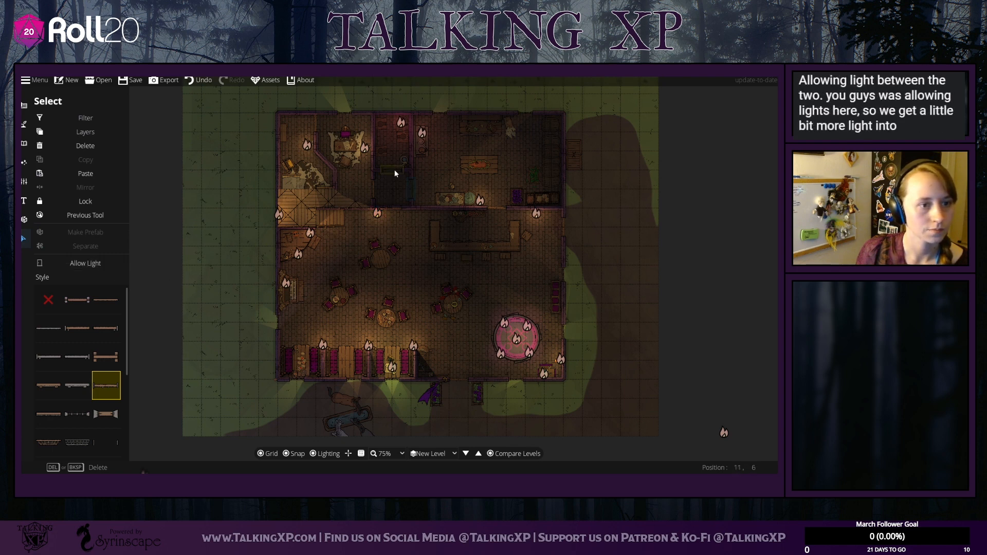
Step: Try to reach the hallway's south door for selection by excluding lights from the selection filter
left_click(378, 212)
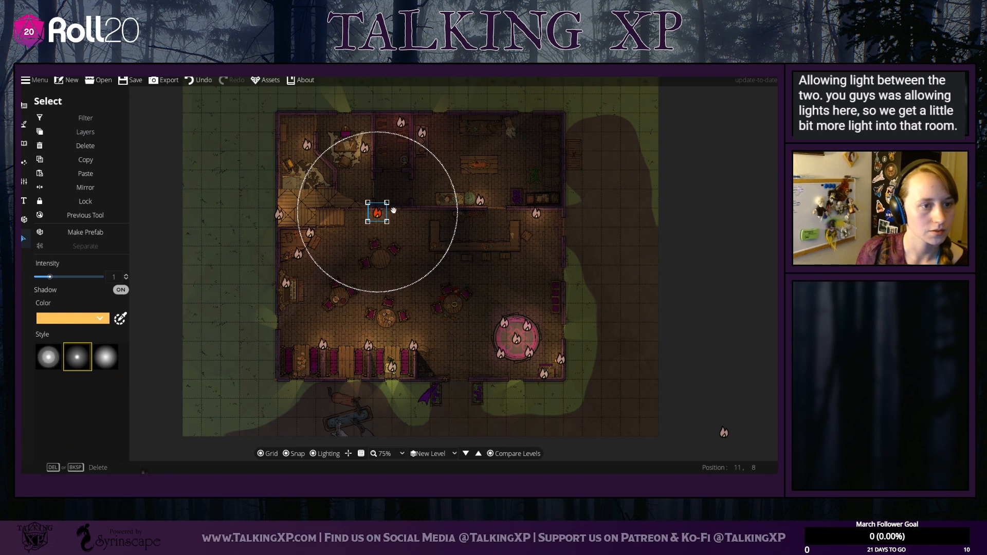
left_click(394, 212)
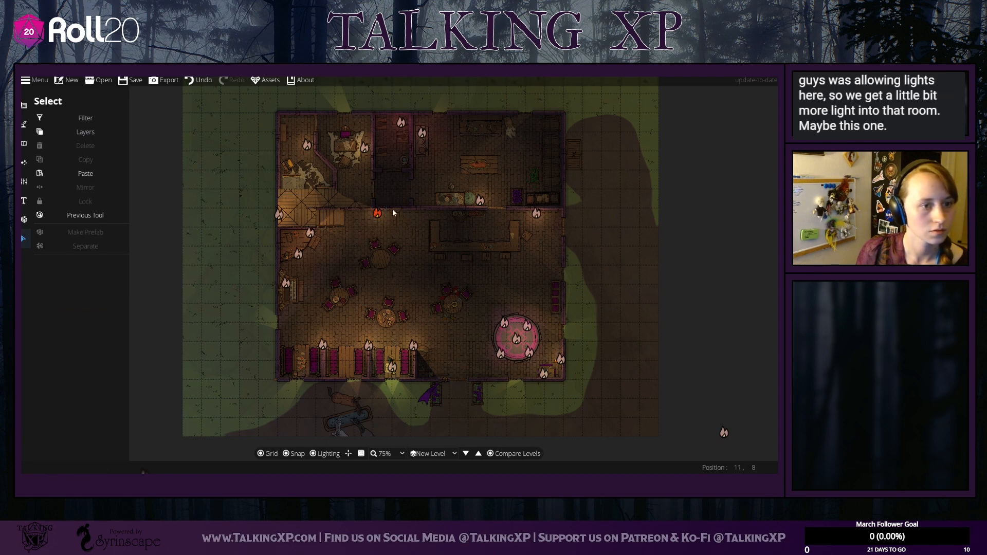
left_click(84, 118)
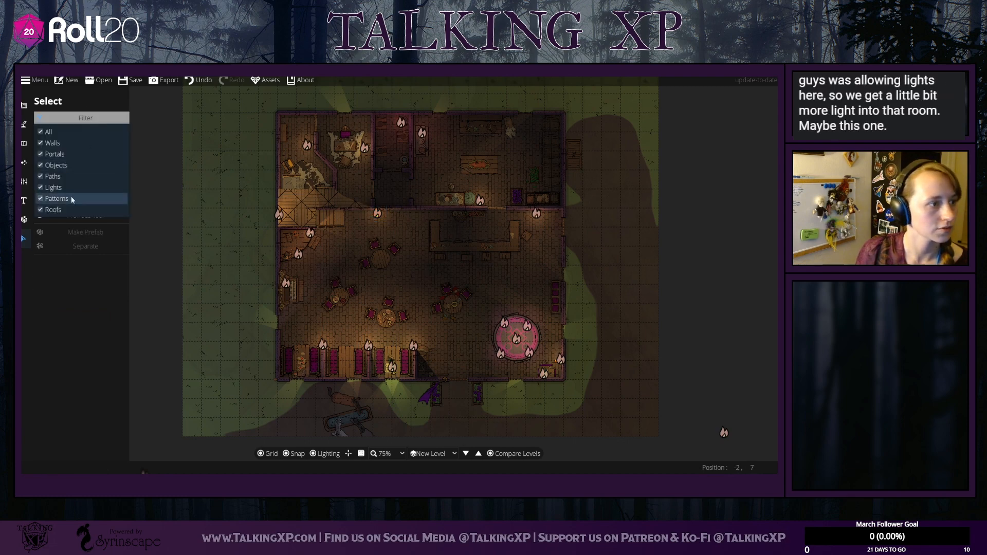
left_click(51, 187)
left_click(194, 234)
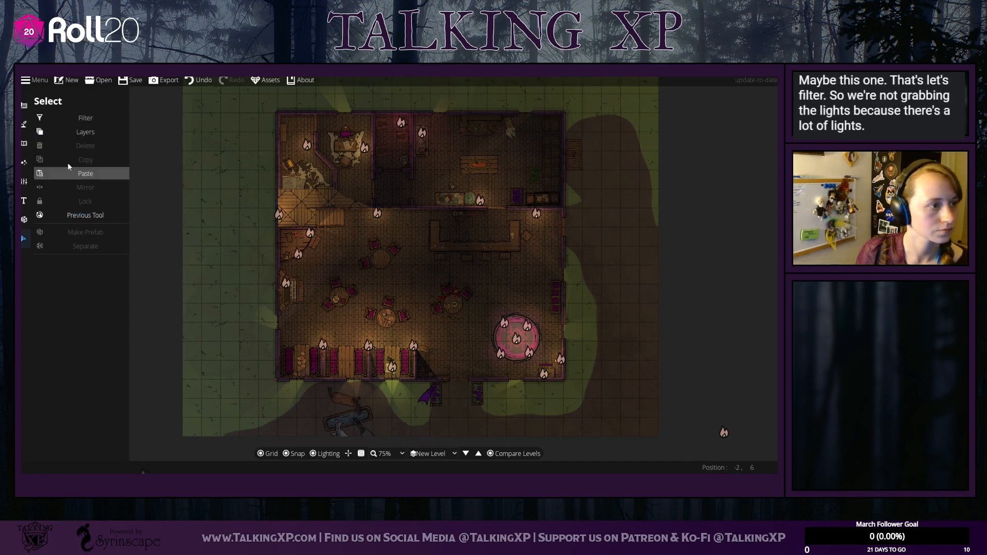
Step: Use the Portal tool to place a door set to Allow Light in the small hallway's south wall
left_click(25, 106)
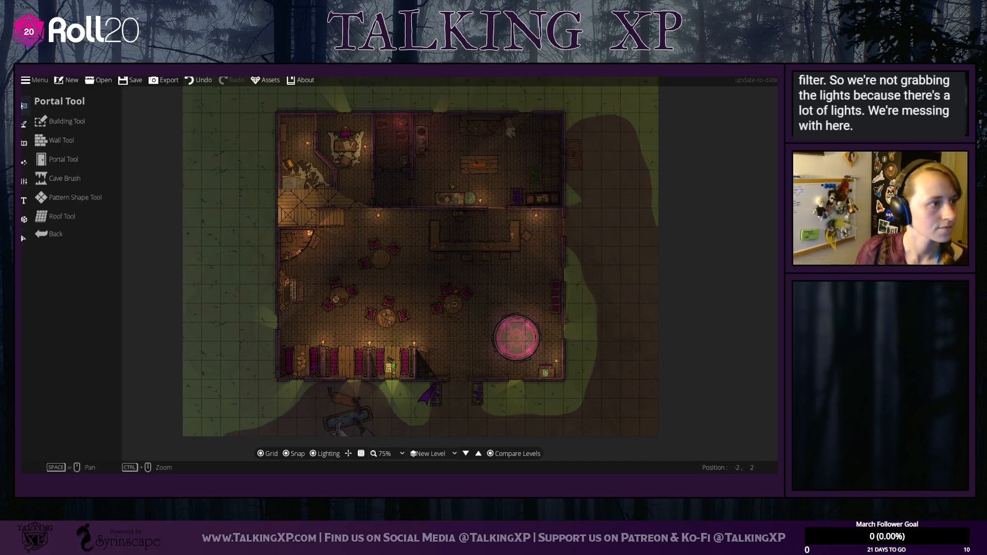
left_click(55, 160)
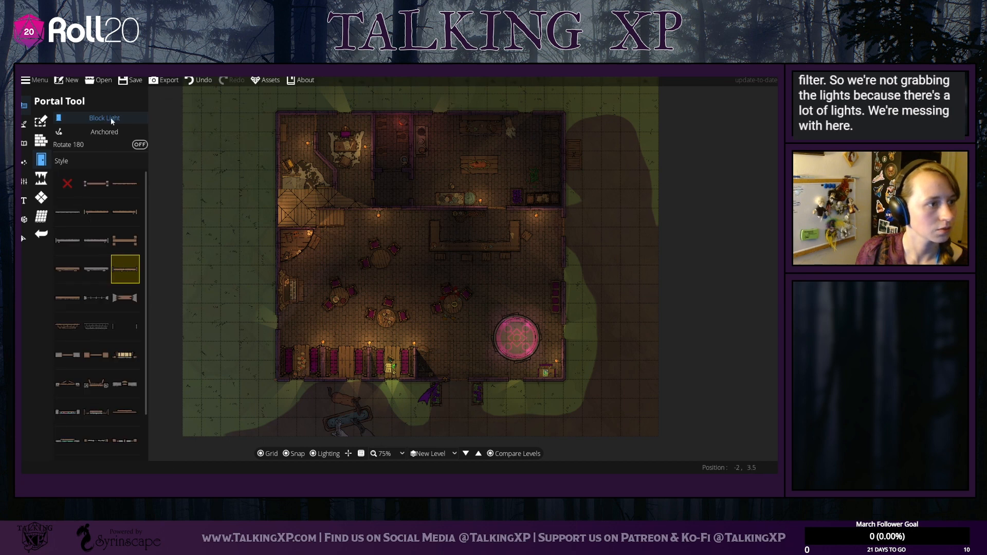
left_click(393, 210)
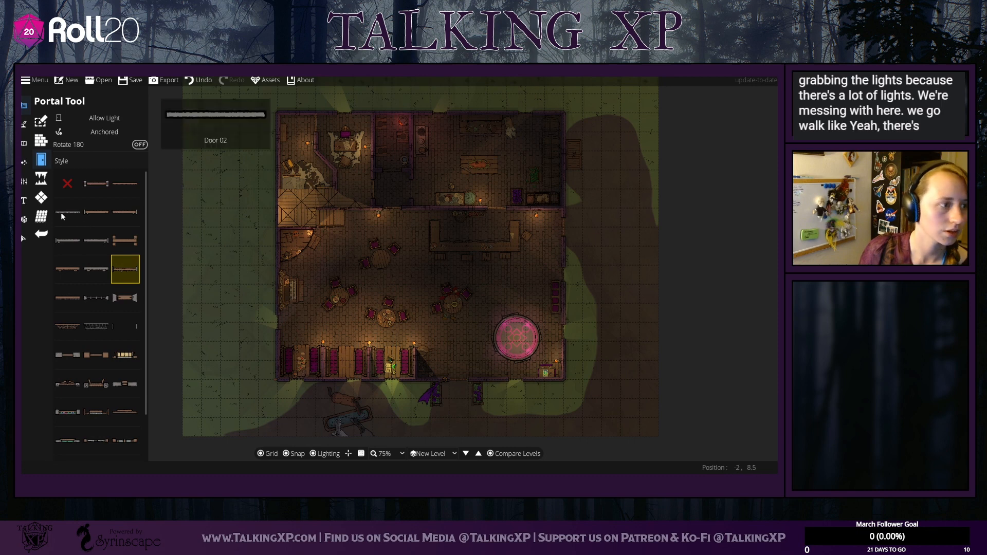
Step: Restrict the selection filter to lights and nudge the torchlight just south of the small hallway slightly away from the wall
left_click(23, 238)
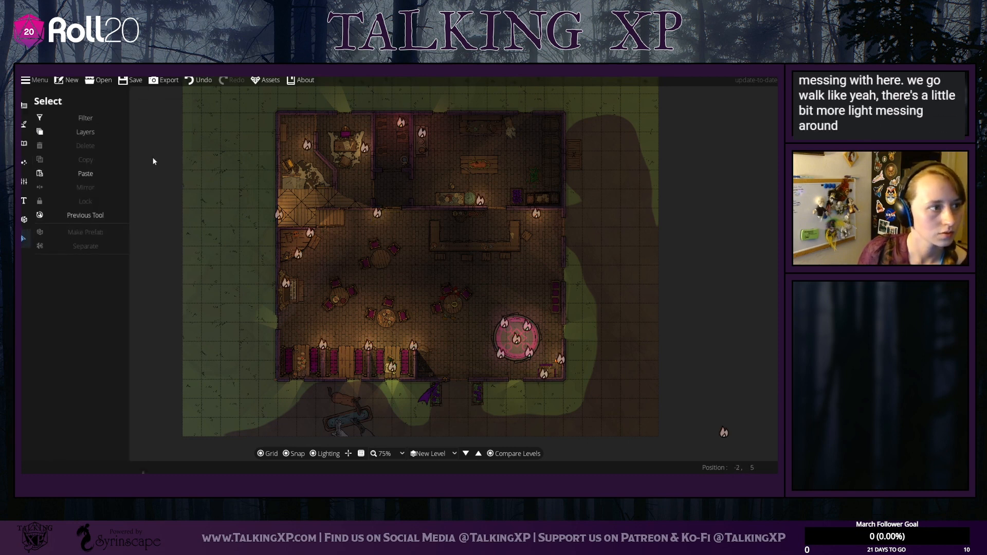
left_click(92, 136)
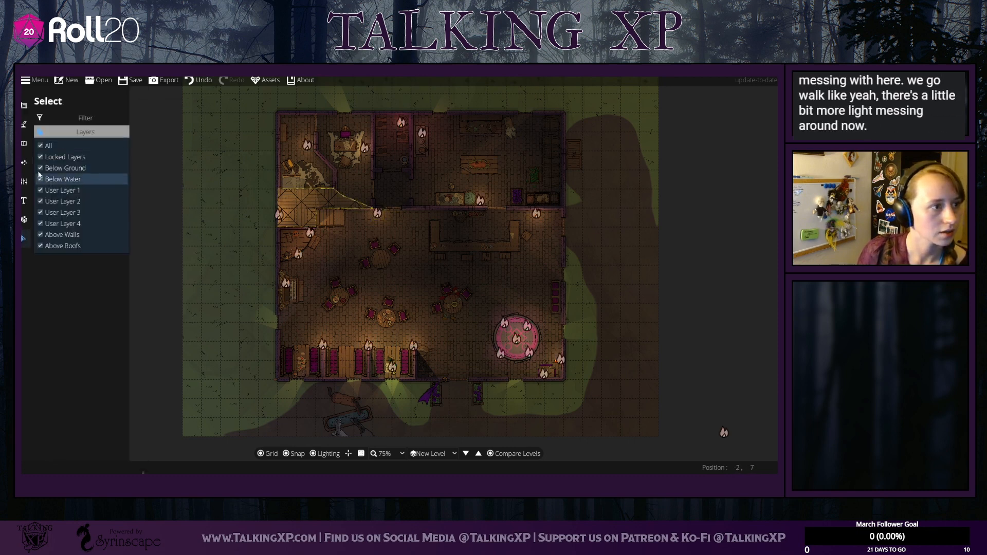
left_click(56, 120)
left_click(69, 122)
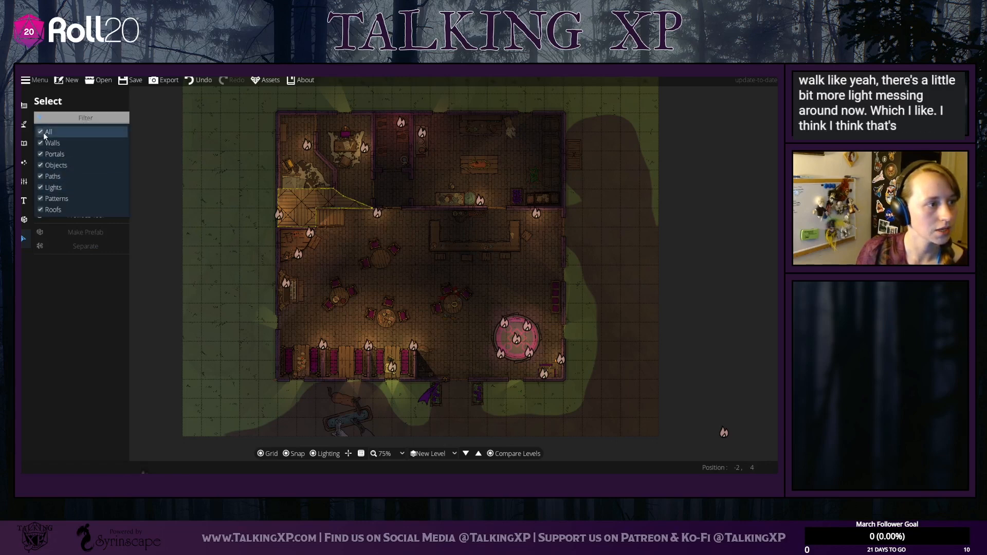
left_click(45, 133)
left_click(51, 187)
left_click(377, 216)
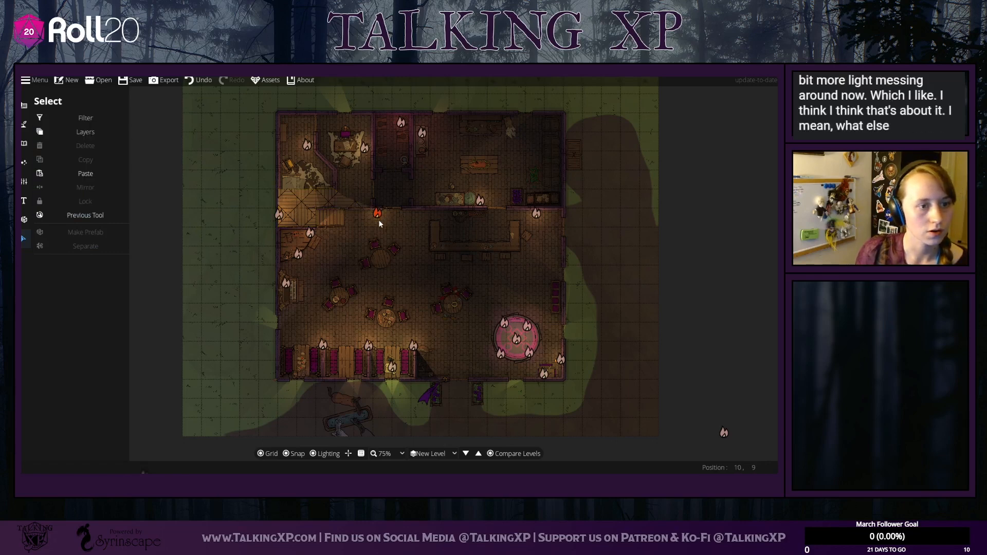
left_click(379, 218)
mouse_move(380, 214)
left_mouse_down()
mouse_move(393, 212)
mouse_move(378, 219)
left_mouse_up()
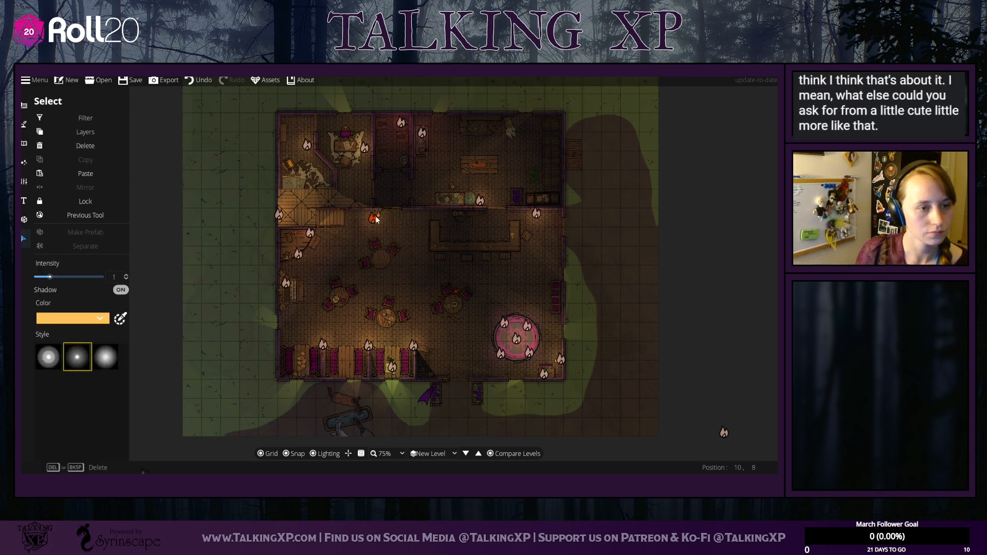
Step: Open the export options for a PNG of the map, turn the grid off and show the available grid presets
left_click(360, 372)
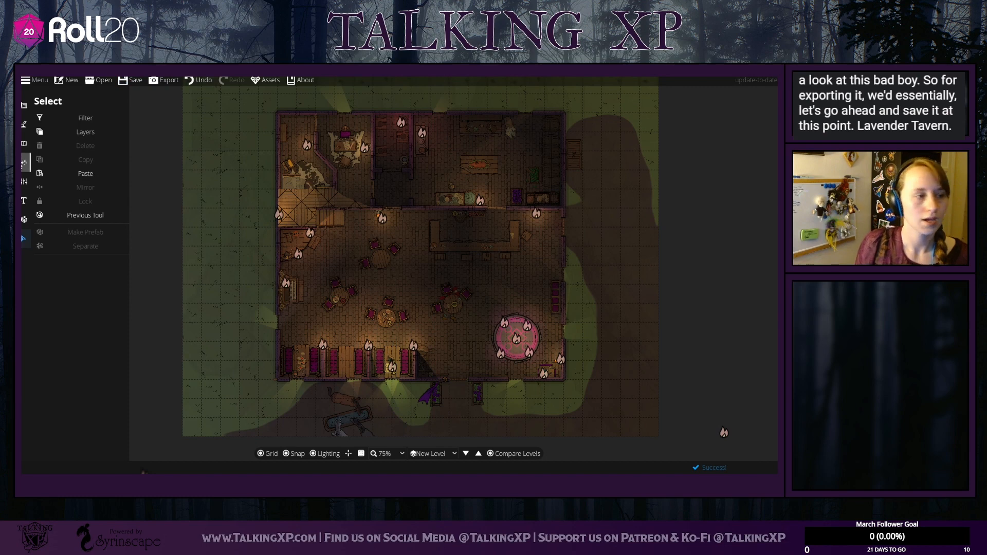
left_click(171, 82)
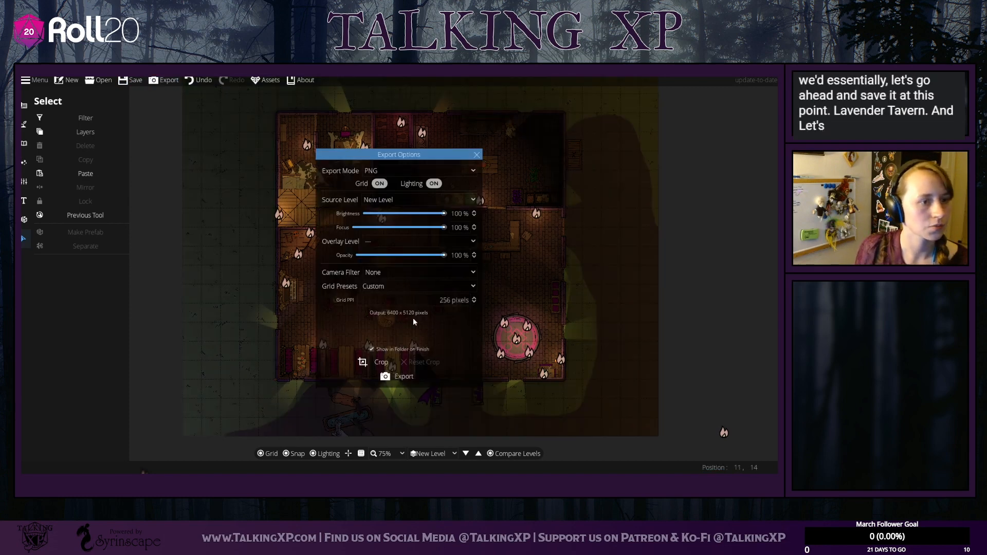
left_click(380, 184)
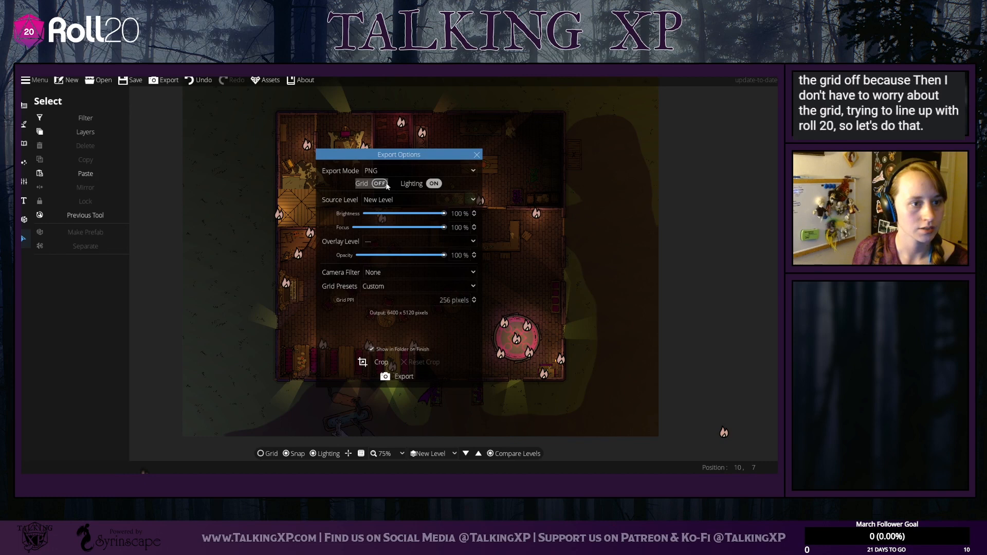
left_click(408, 285)
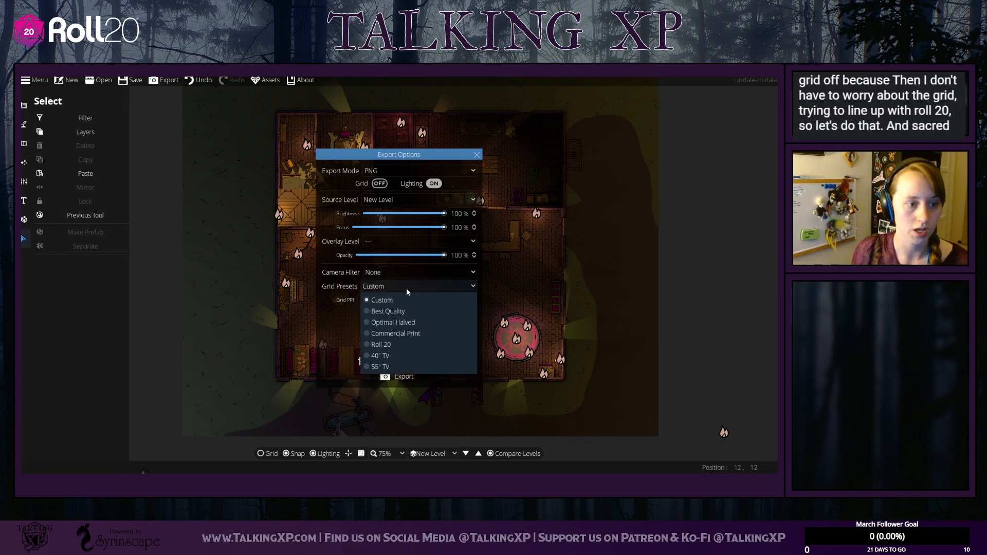
Step: Preview the Sepia and Printer-Friendly camera filters, return the filter to None and close the export options
left_click(405, 275)
left_click(405, 275)
left_click(390, 311)
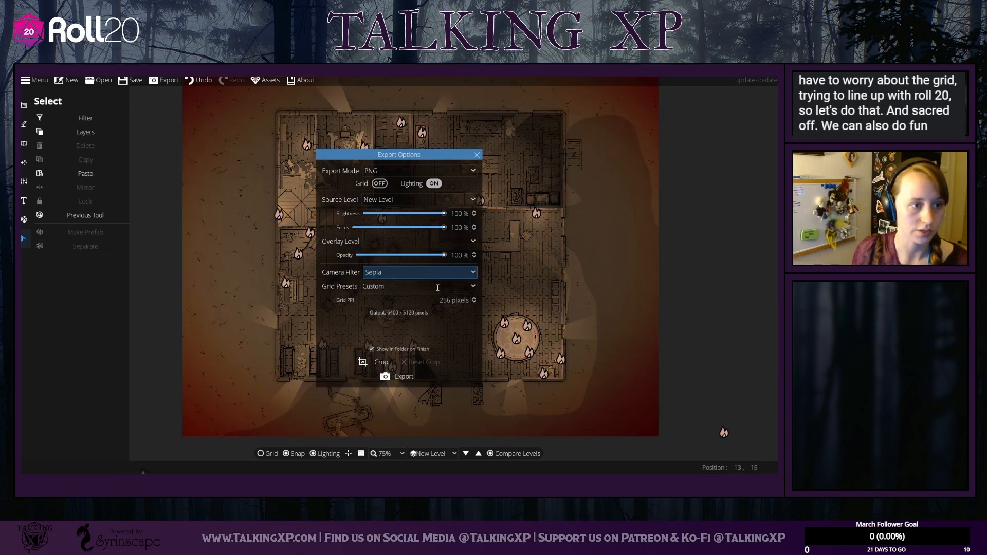
left_click(395, 272)
left_click(396, 297)
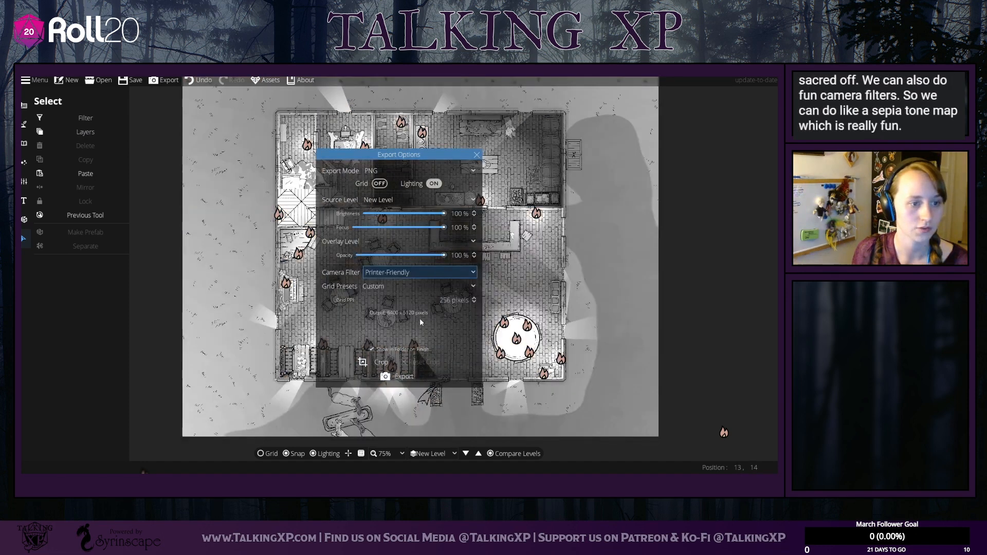
left_click(391, 286)
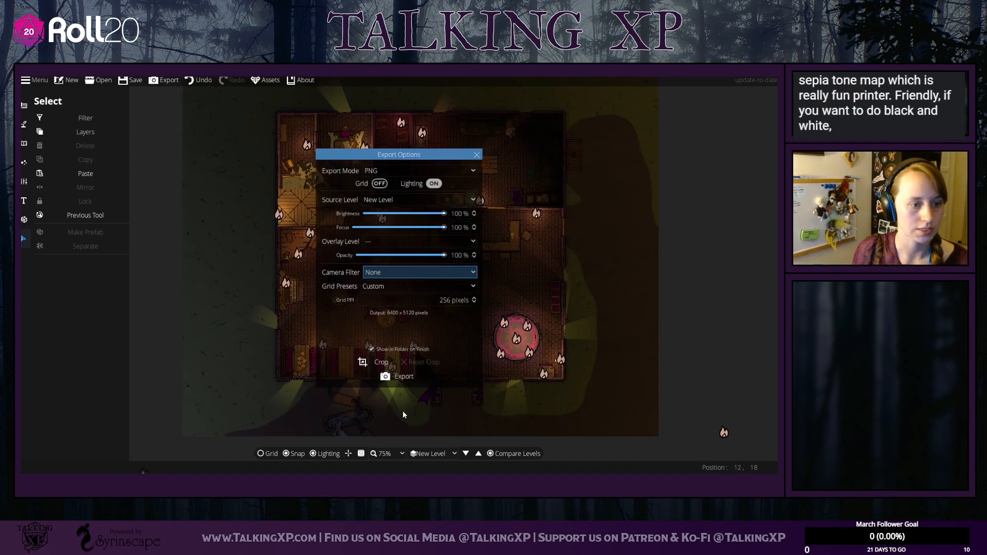
left_click(391, 379)
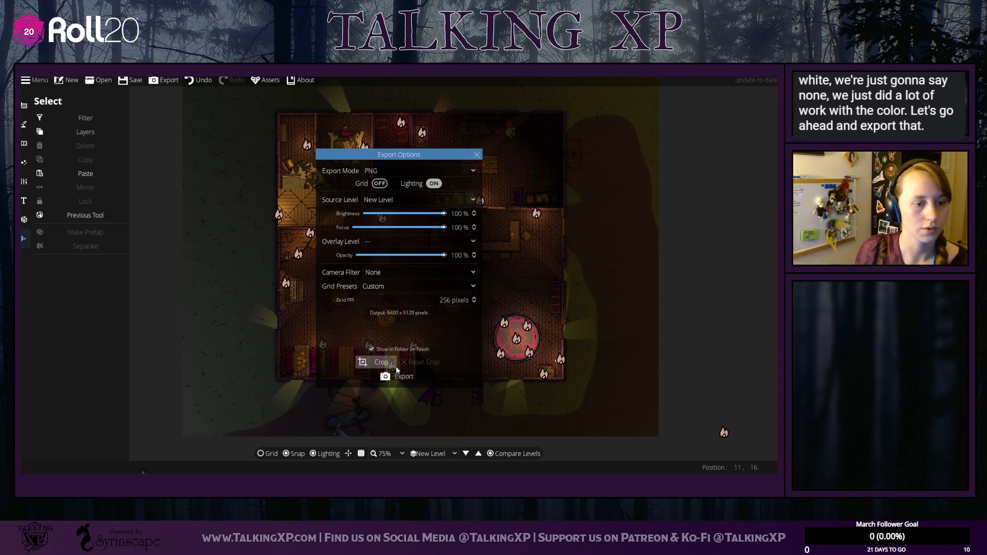
left_click(477, 155)
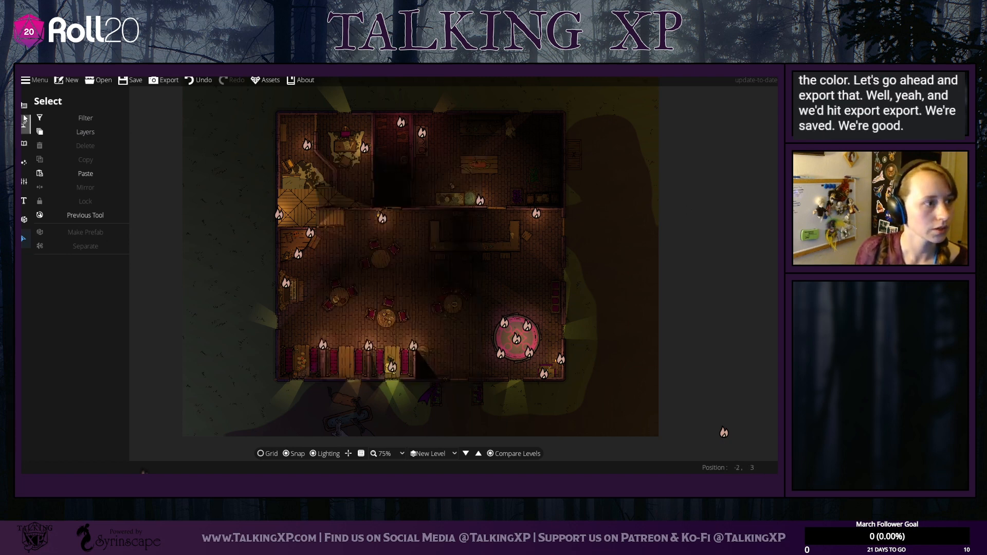
Step: Set the selection filter to All and switch to the Prefabs tool to view the map without light icons
left_click(90, 118)
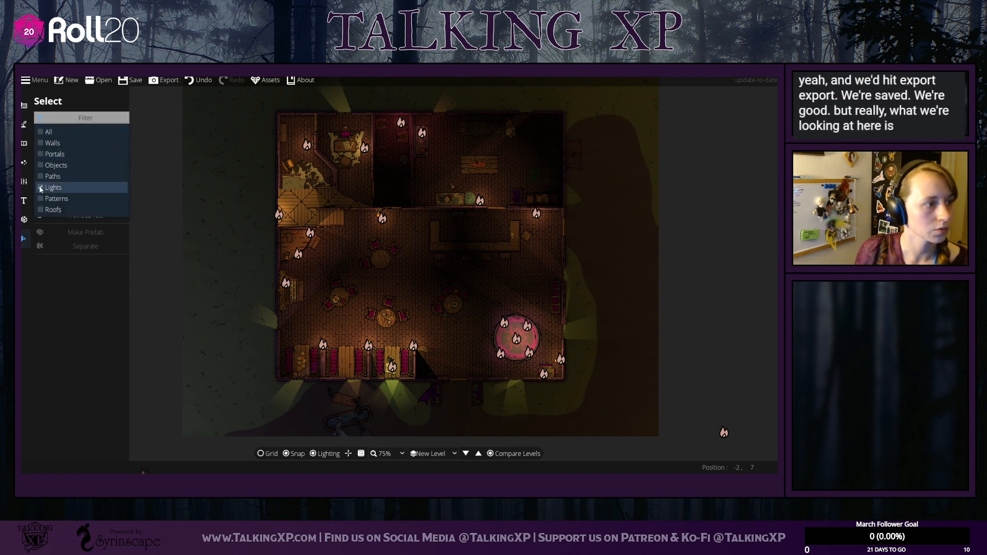
left_click(46, 132)
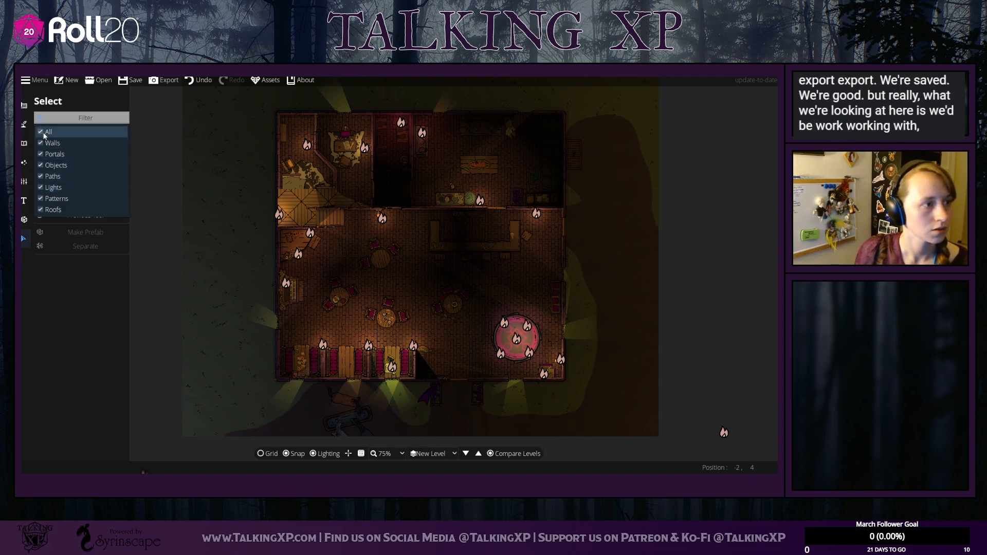
left_click(384, 144)
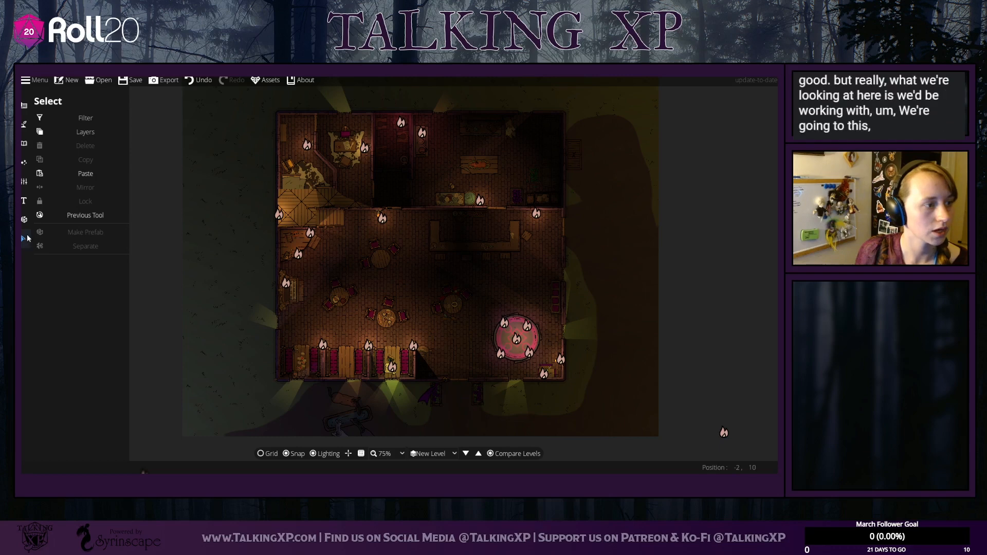
left_click(24, 220)
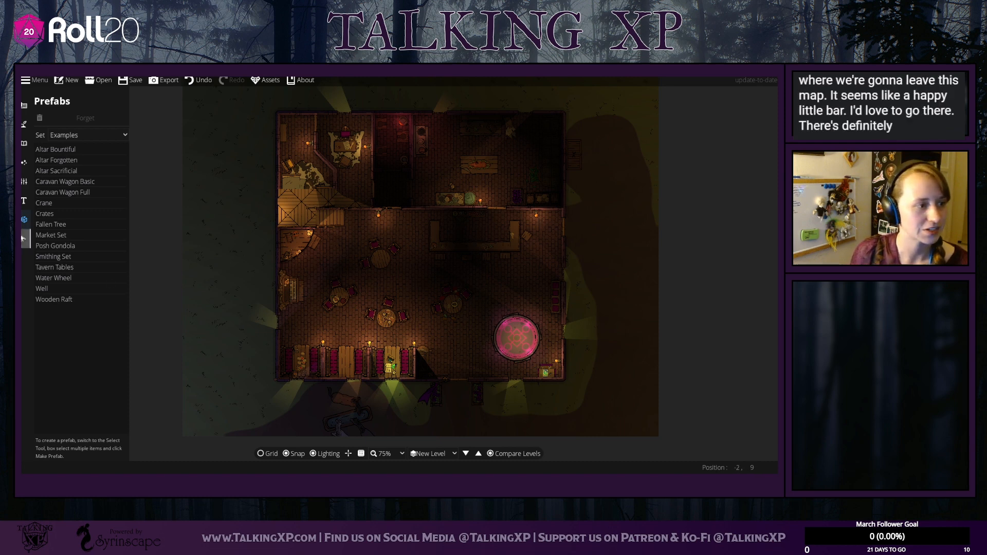
Step: With only lights selectable, give the torchlight at the east end of the bar room's north wall the broad soft style and intensity 1.1
key("v")
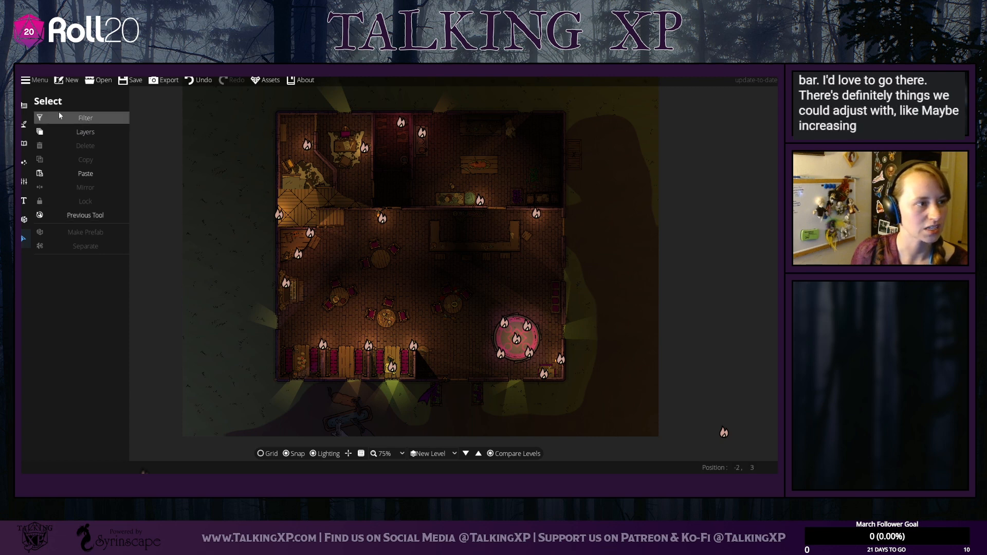
left_click(42, 118)
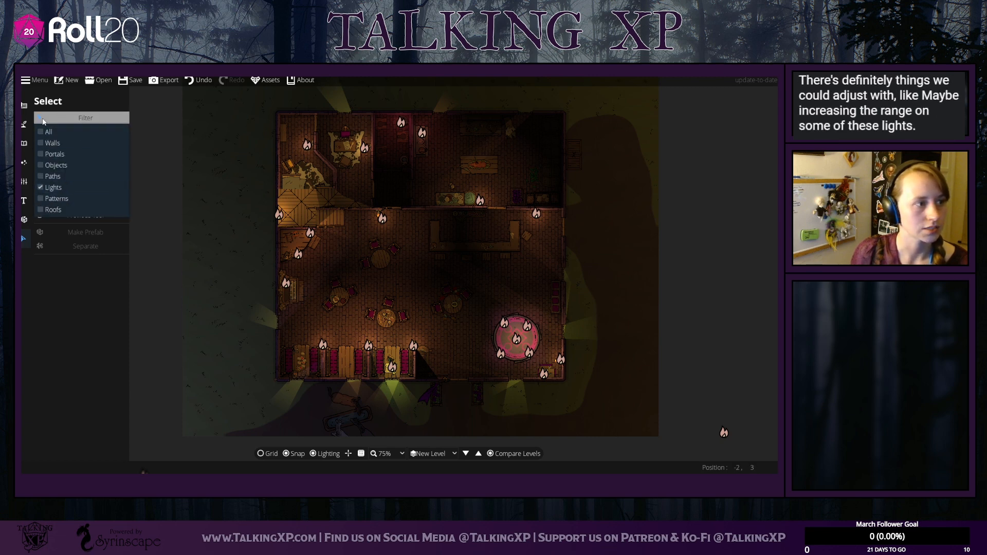
left_click(533, 214)
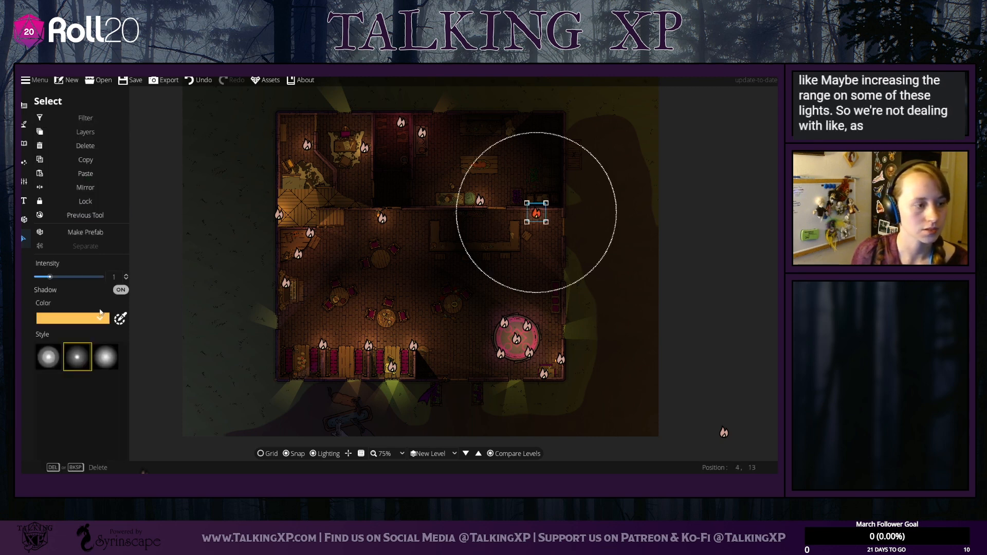
left_click(98, 363)
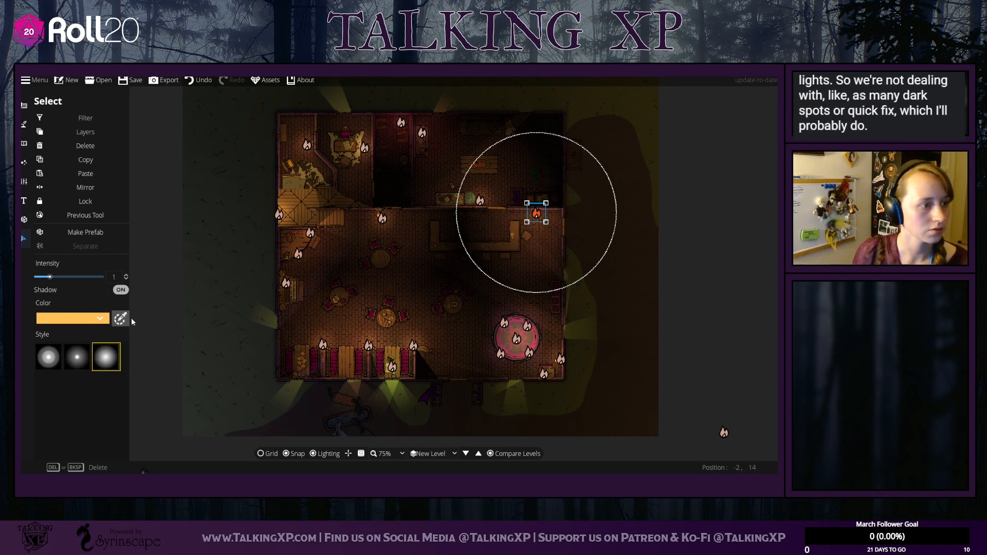
left_click_drag(48, 277, 53, 278)
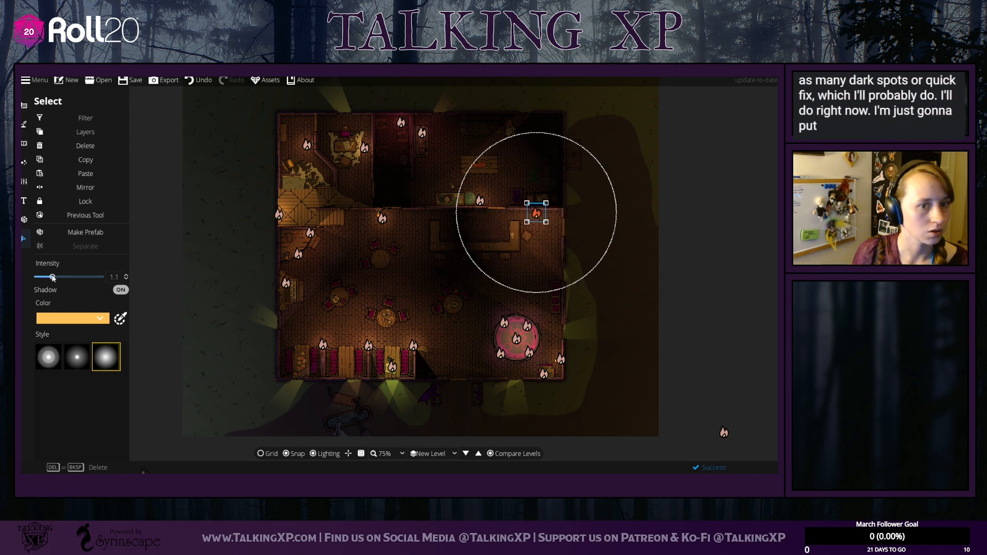
Step: Use the Light Tool to place a soft white (ffffff) wash light with range 11.1 and intensity 0.5 just south of the bar
left_click(24, 163)
left_click(63, 141)
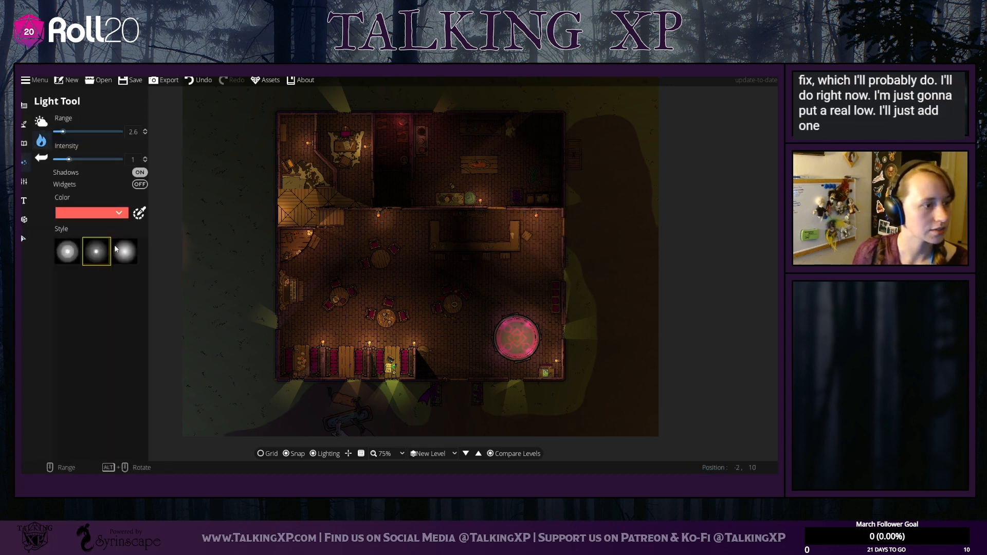
left_click(121, 213)
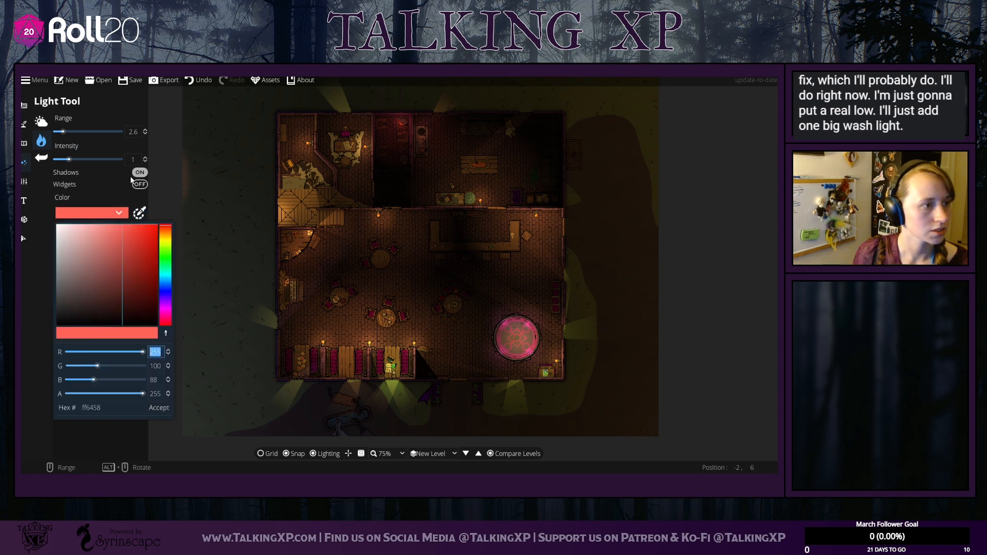
left_click_drag(109, 233, 54, 223)
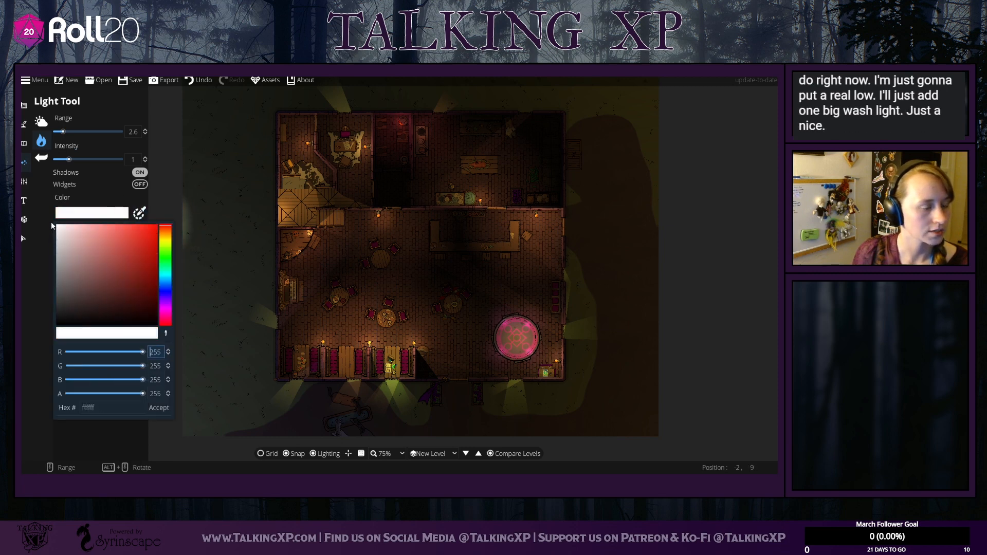
left_click(160, 408)
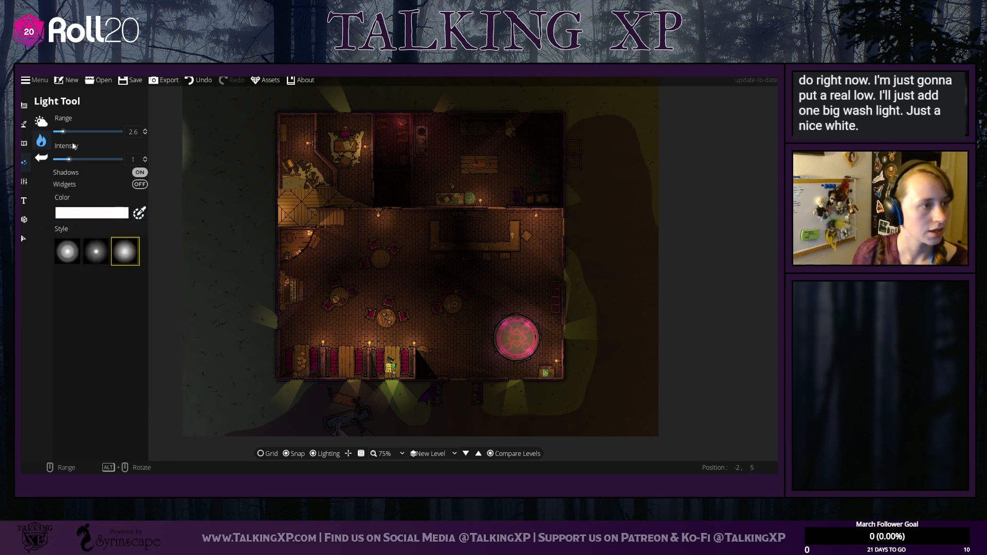
left_click_drag(63, 131, 56, 159)
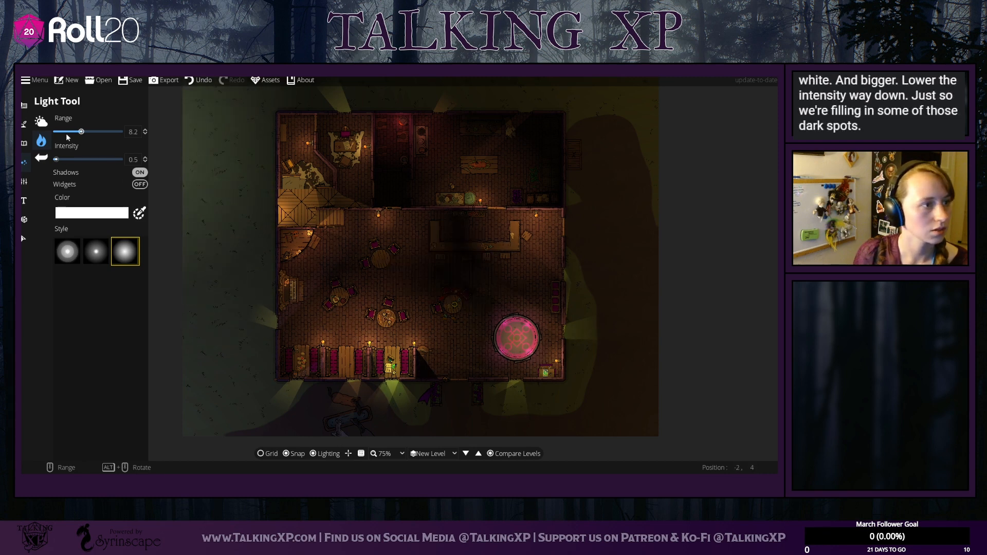
left_click_drag(81, 133, 116, 133)
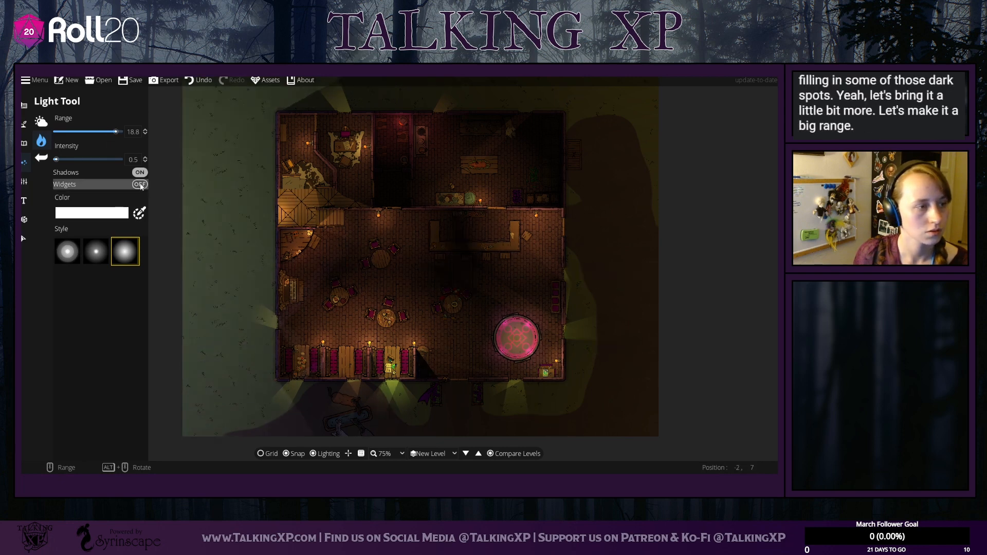
left_click_drag(116, 133, 90, 133)
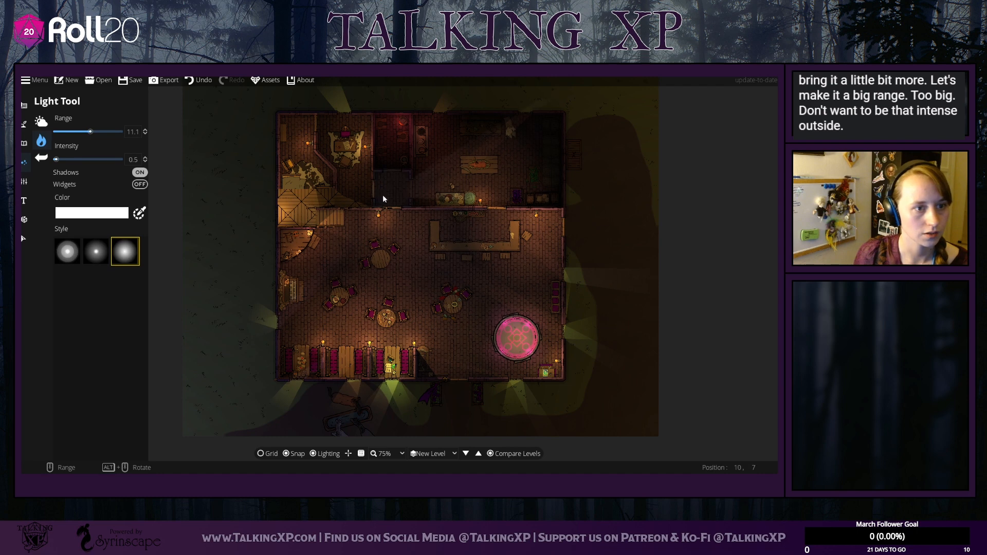
Step: Add a white wash light with range 1.9 and intensity 0.5 in the small hallway and check the map without light icons
left_click_drag(90, 132, 69, 132)
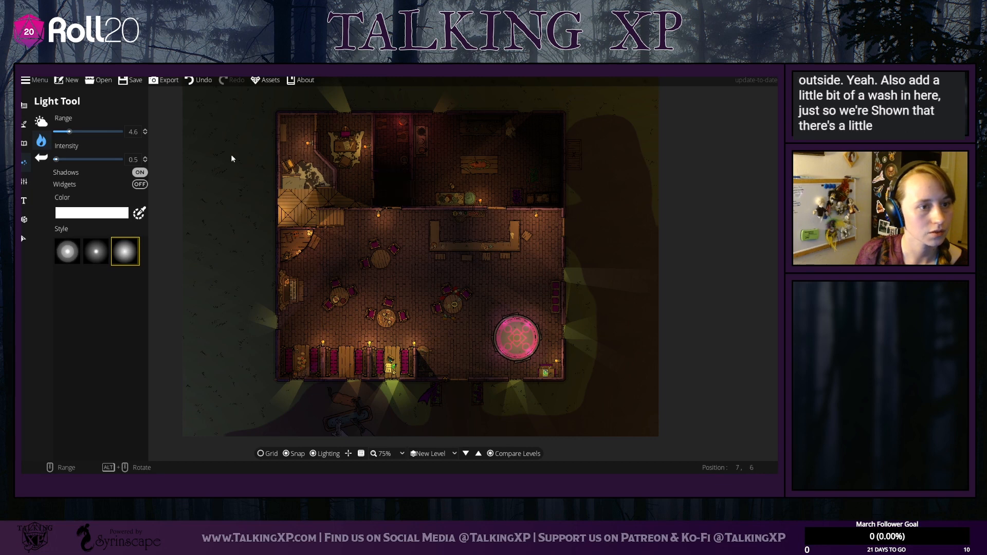
left_click_drag(70, 132, 63, 132)
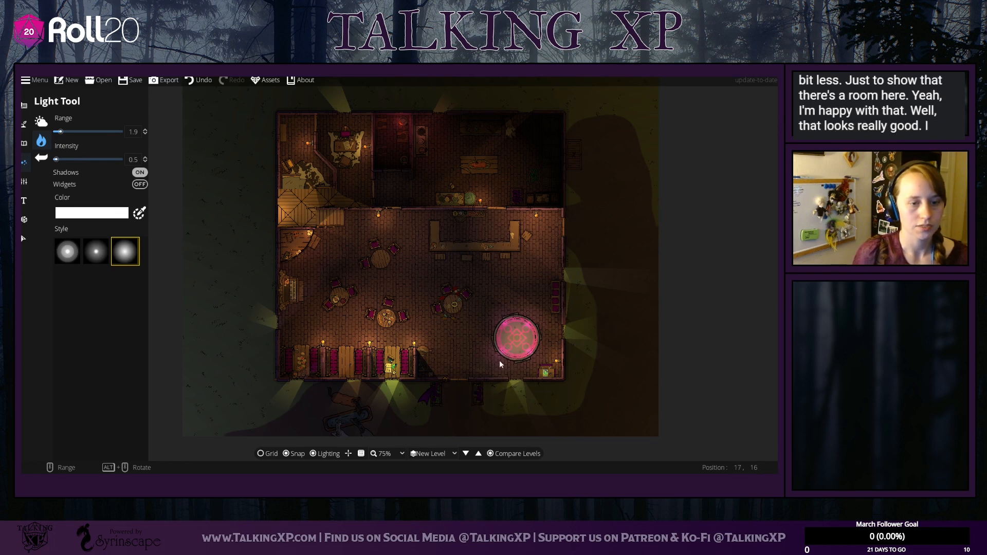
left_click(23, 239)
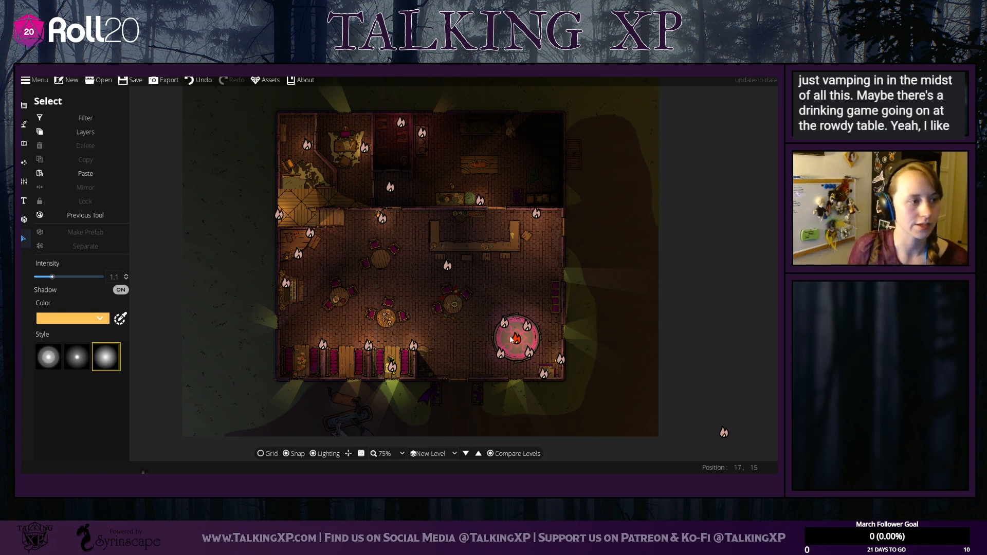
left_click(23, 219)
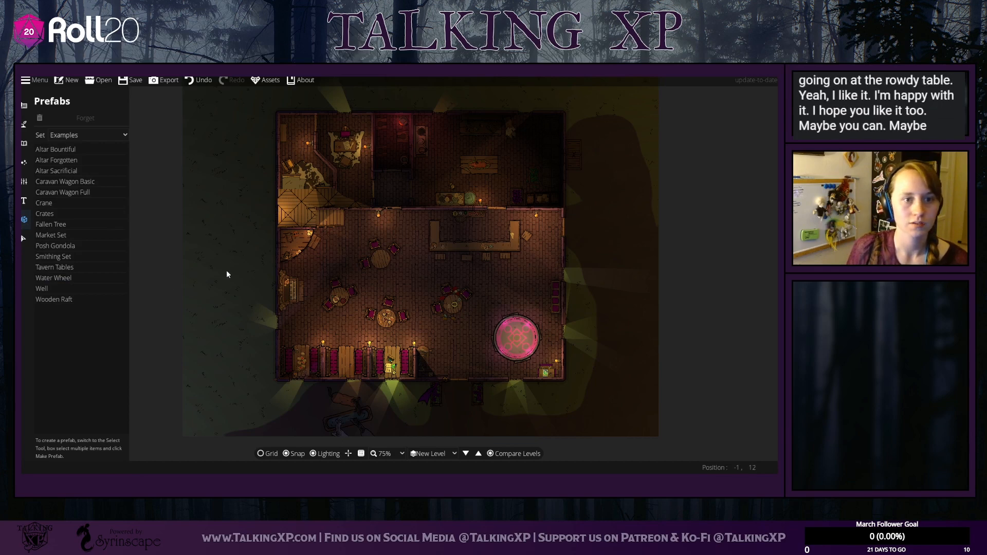
Step: Prepare another soft white wash light with the Light Tool, setting its range to 4.1 and keeping intensity 0.5
left_click(24, 164)
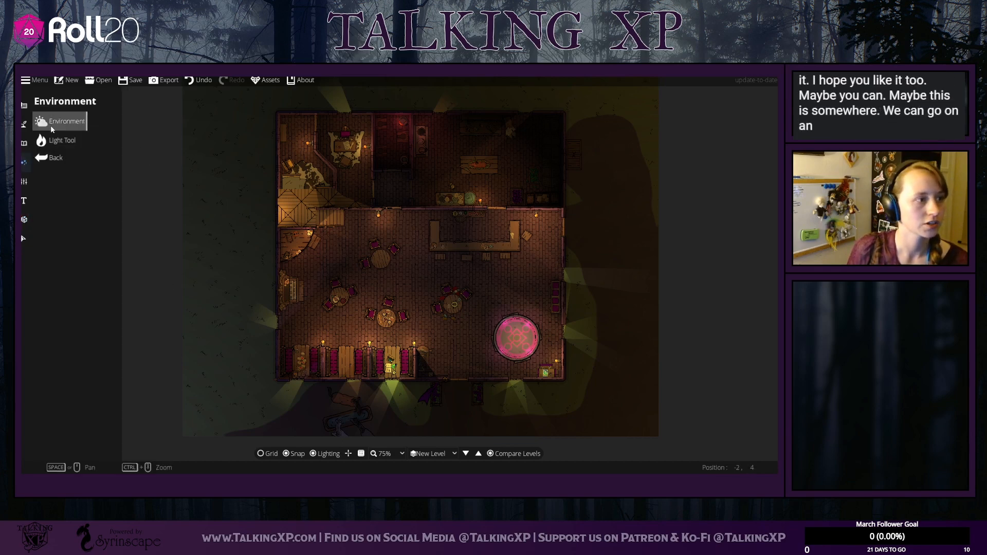
left_click(45, 137)
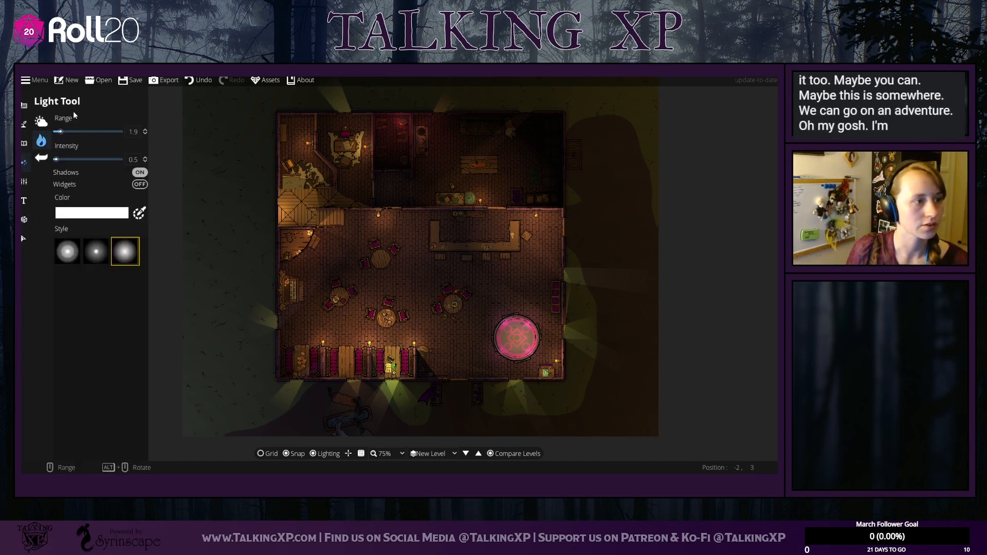
mouse_move(61, 131)
left_mouse_down()
mouse_move(84, 131)
mouse_move(68, 132)
left_mouse_up()
left_click(70, 132)
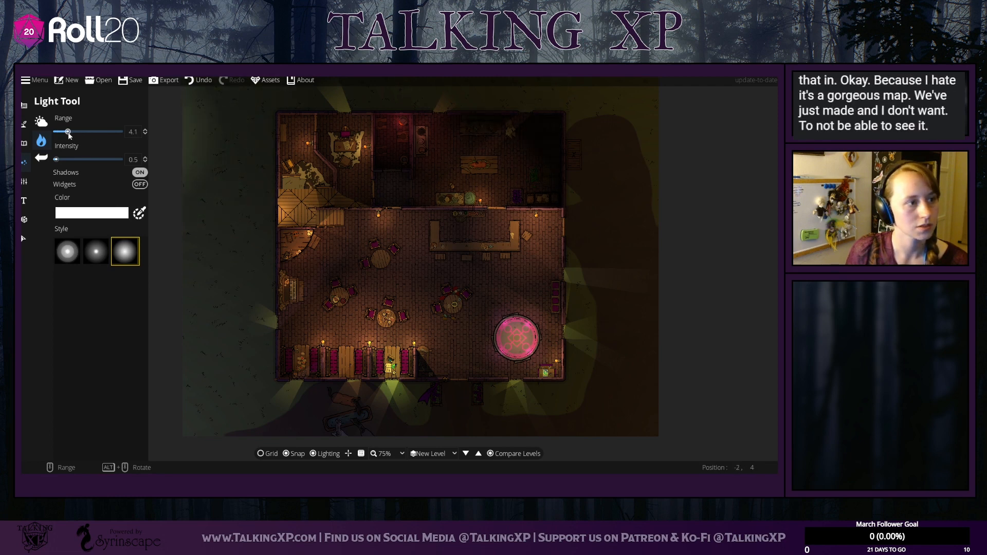